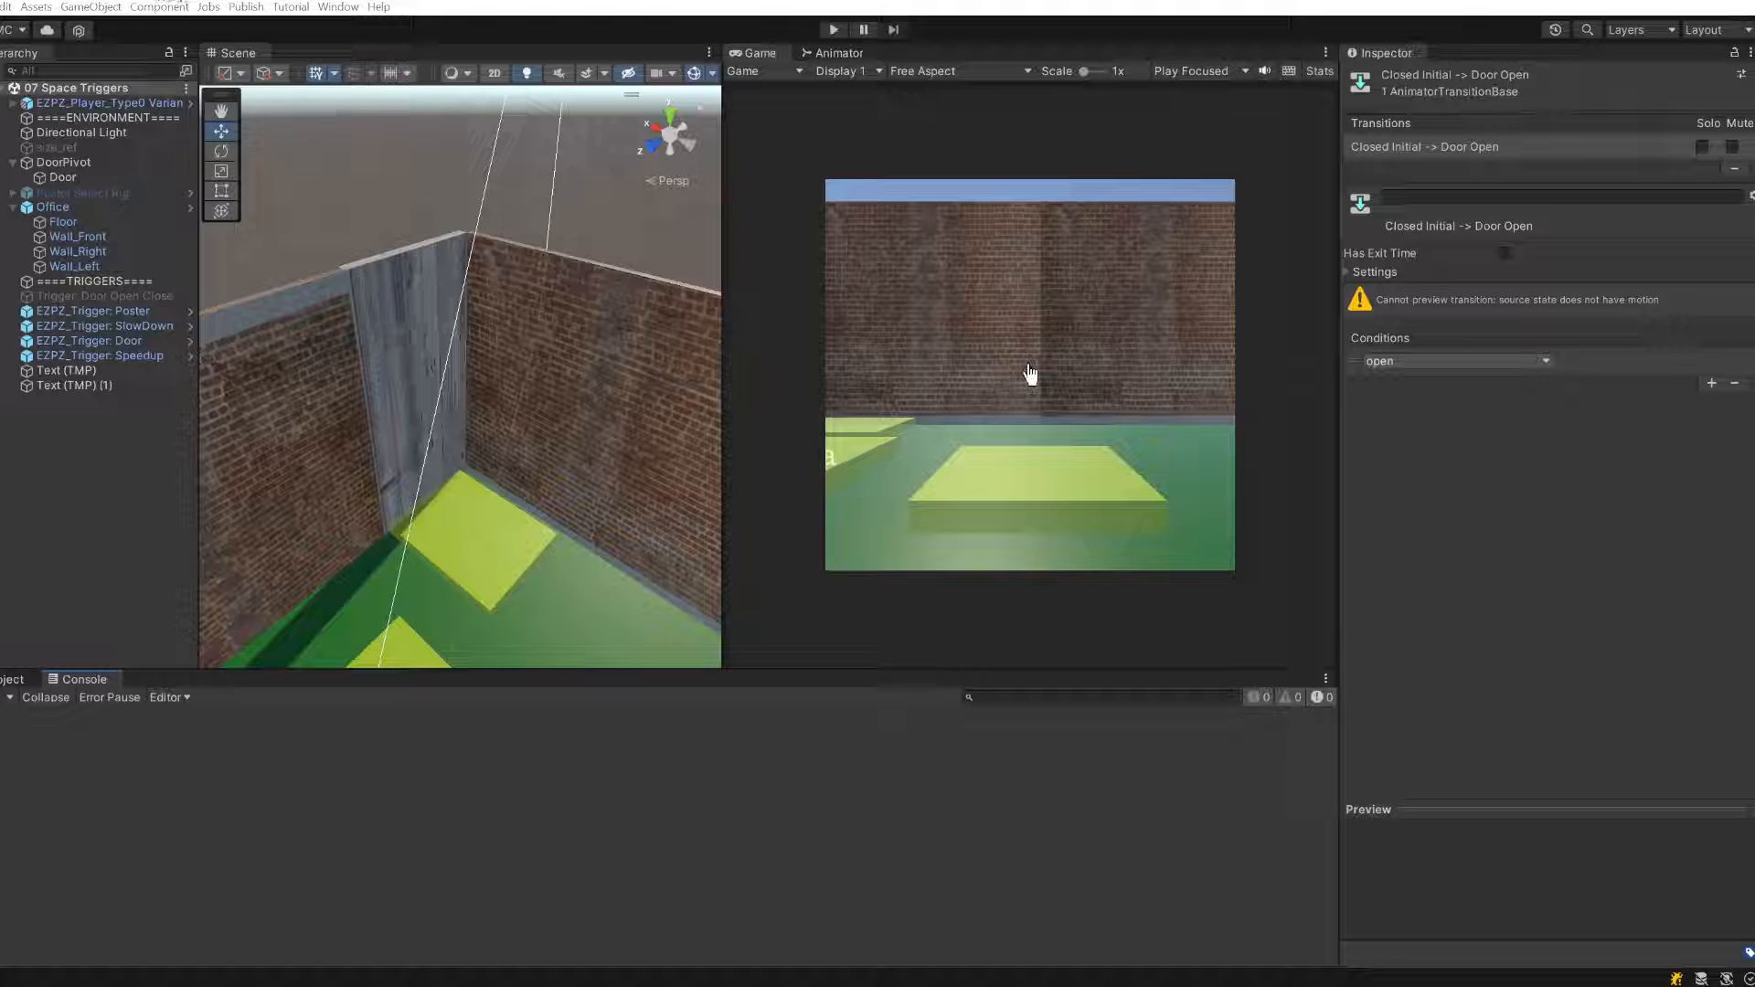
- Run the 07 Space Triggers scene in Play mode and walk the player toward the fast walk trigger area
click(14, 680)
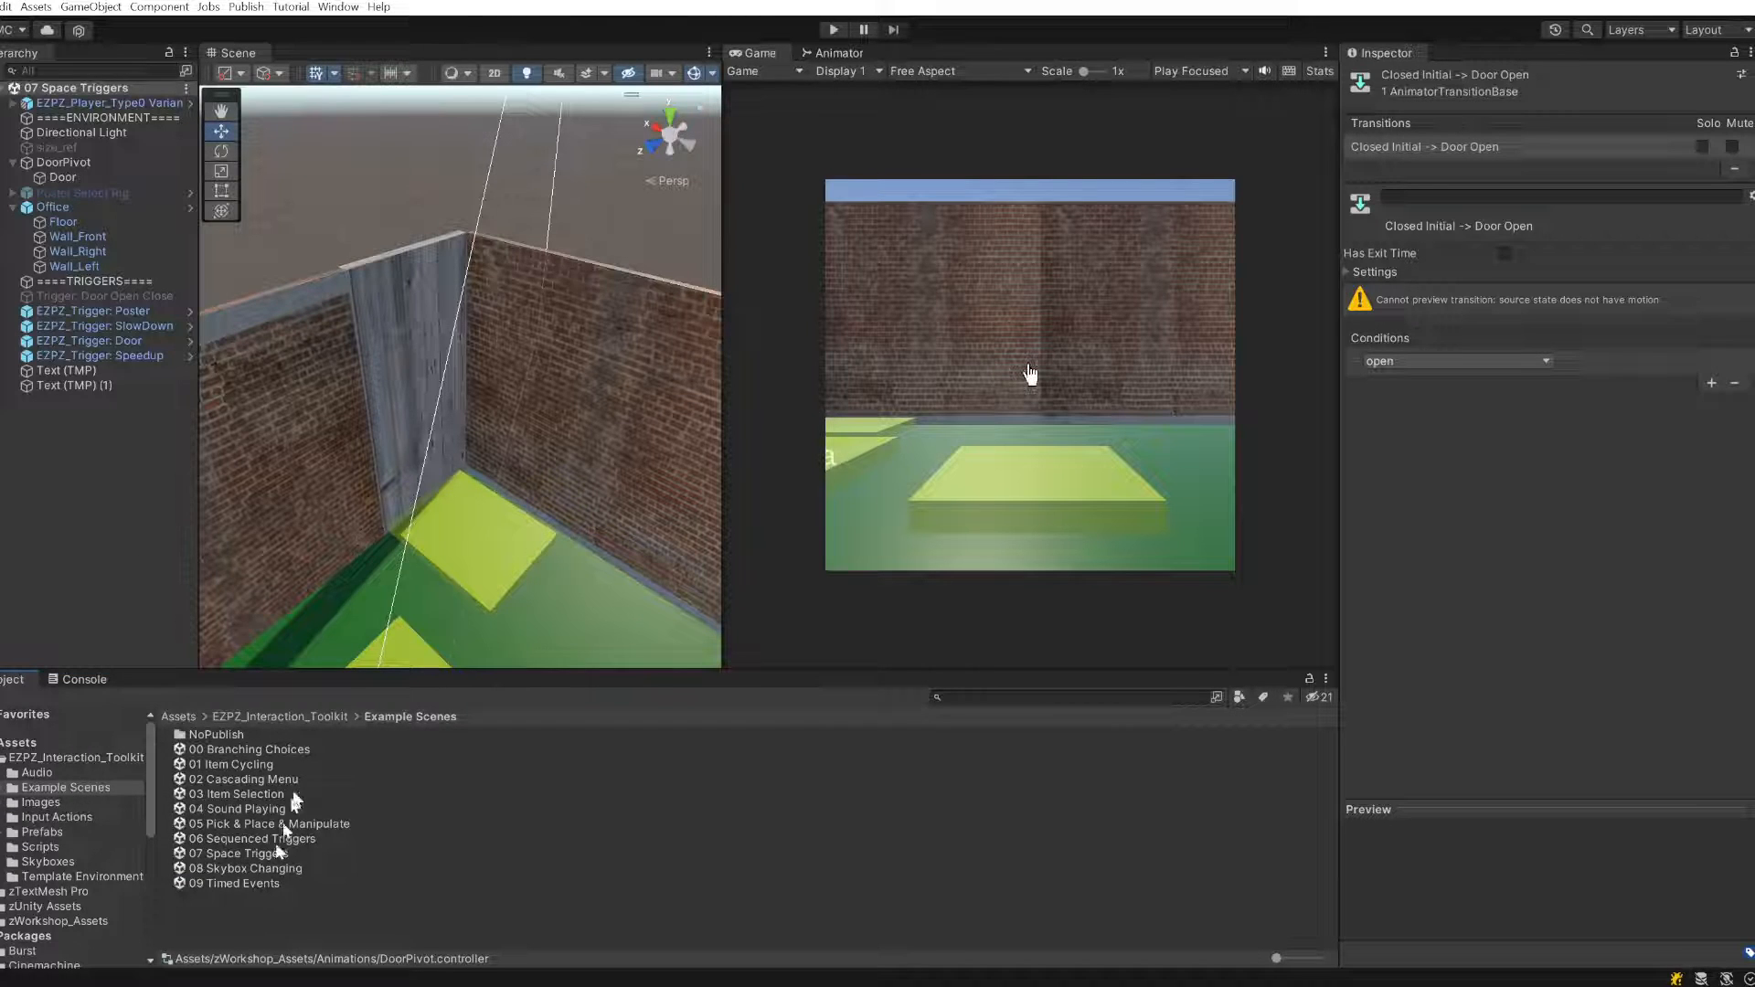
right_drag(446, 440, 579, 512)
scroll(580, 512, down, 3)
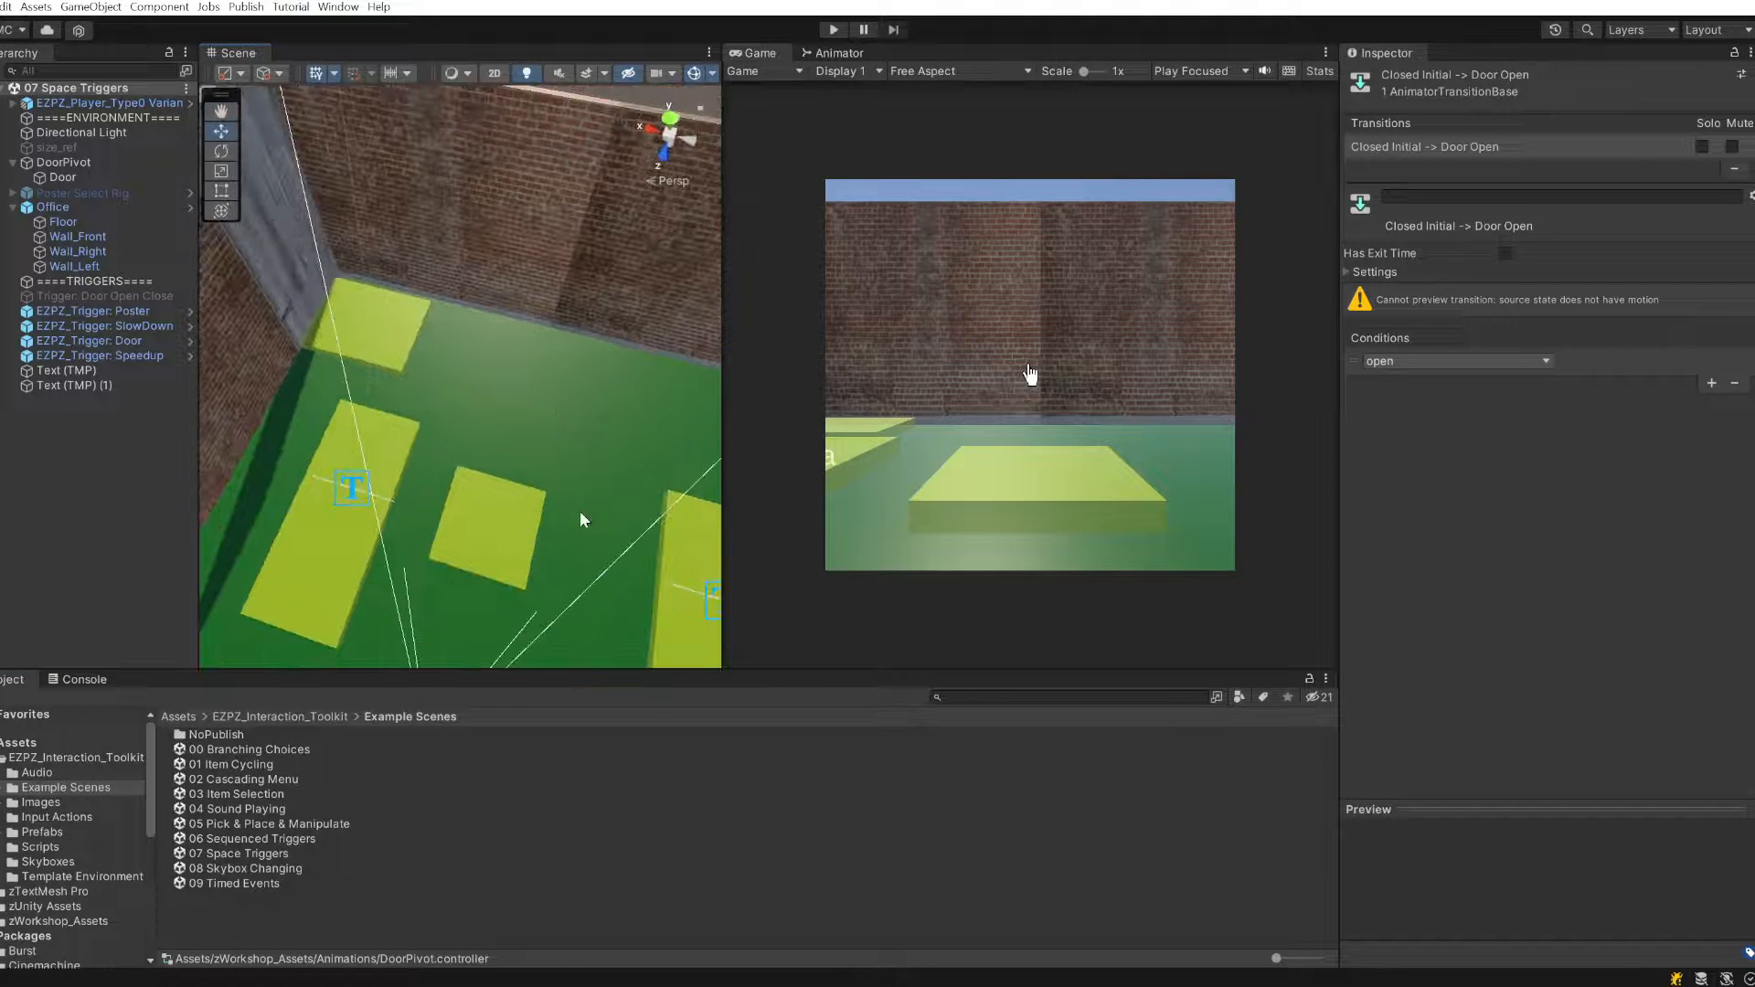
click(834, 30)
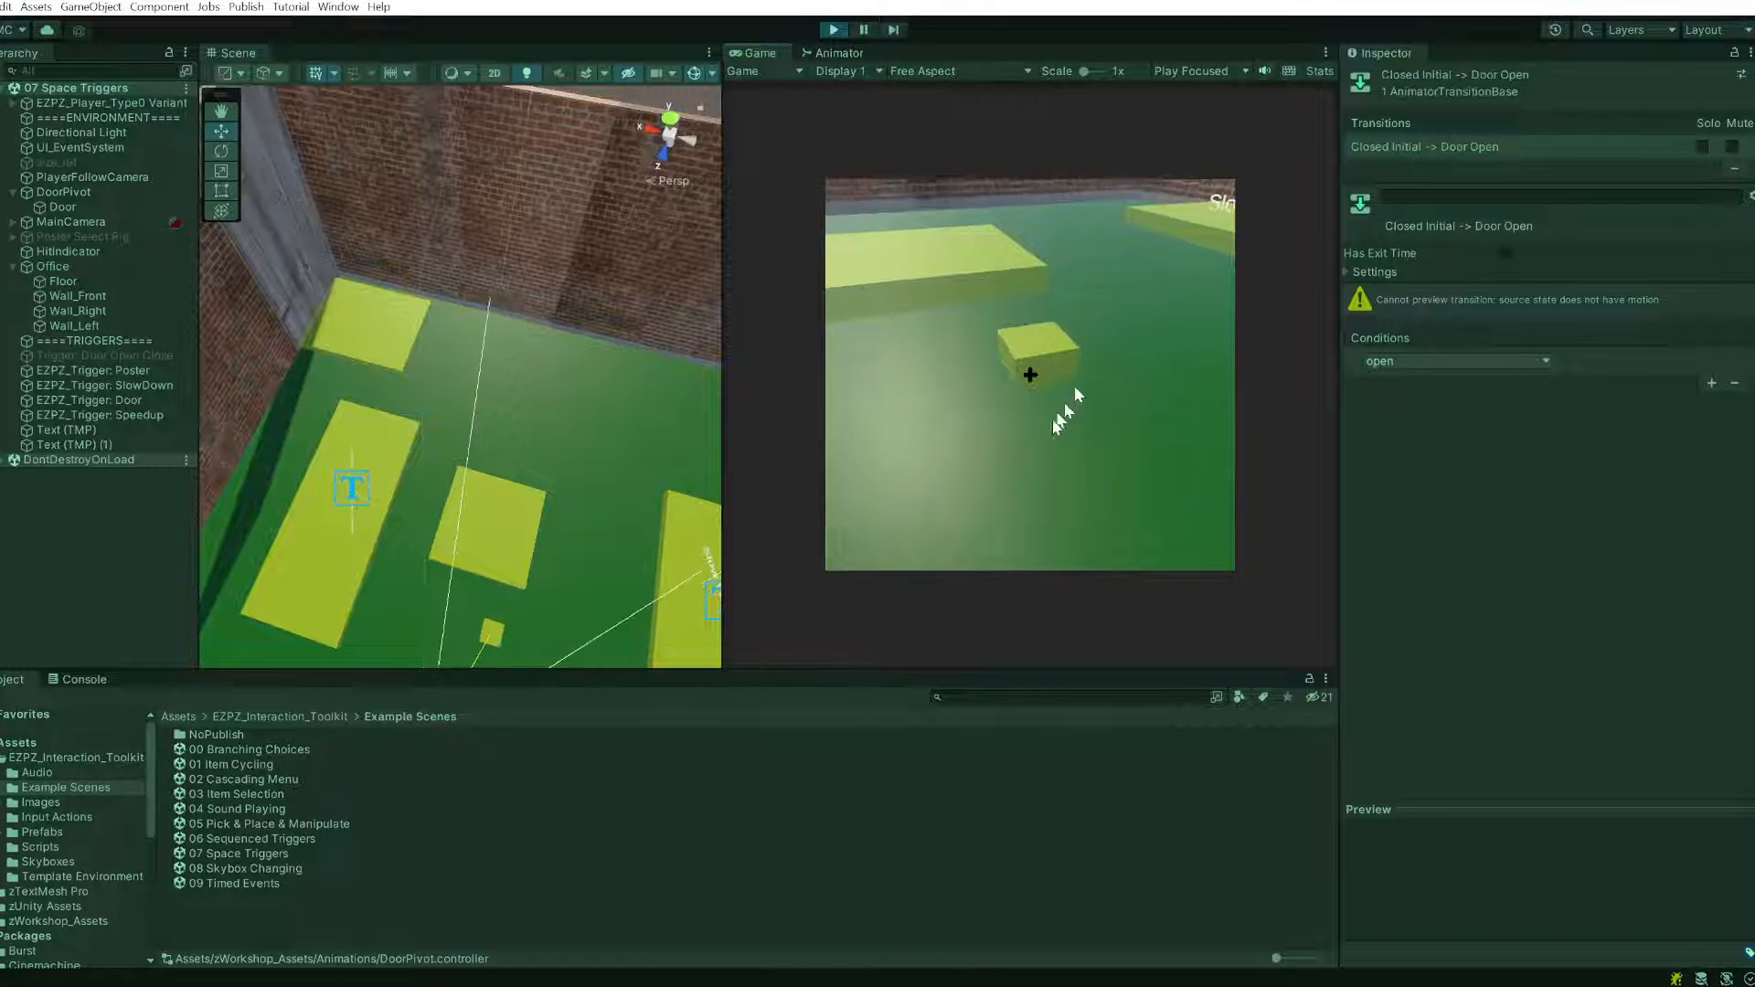
click(1060, 417)
key(w)
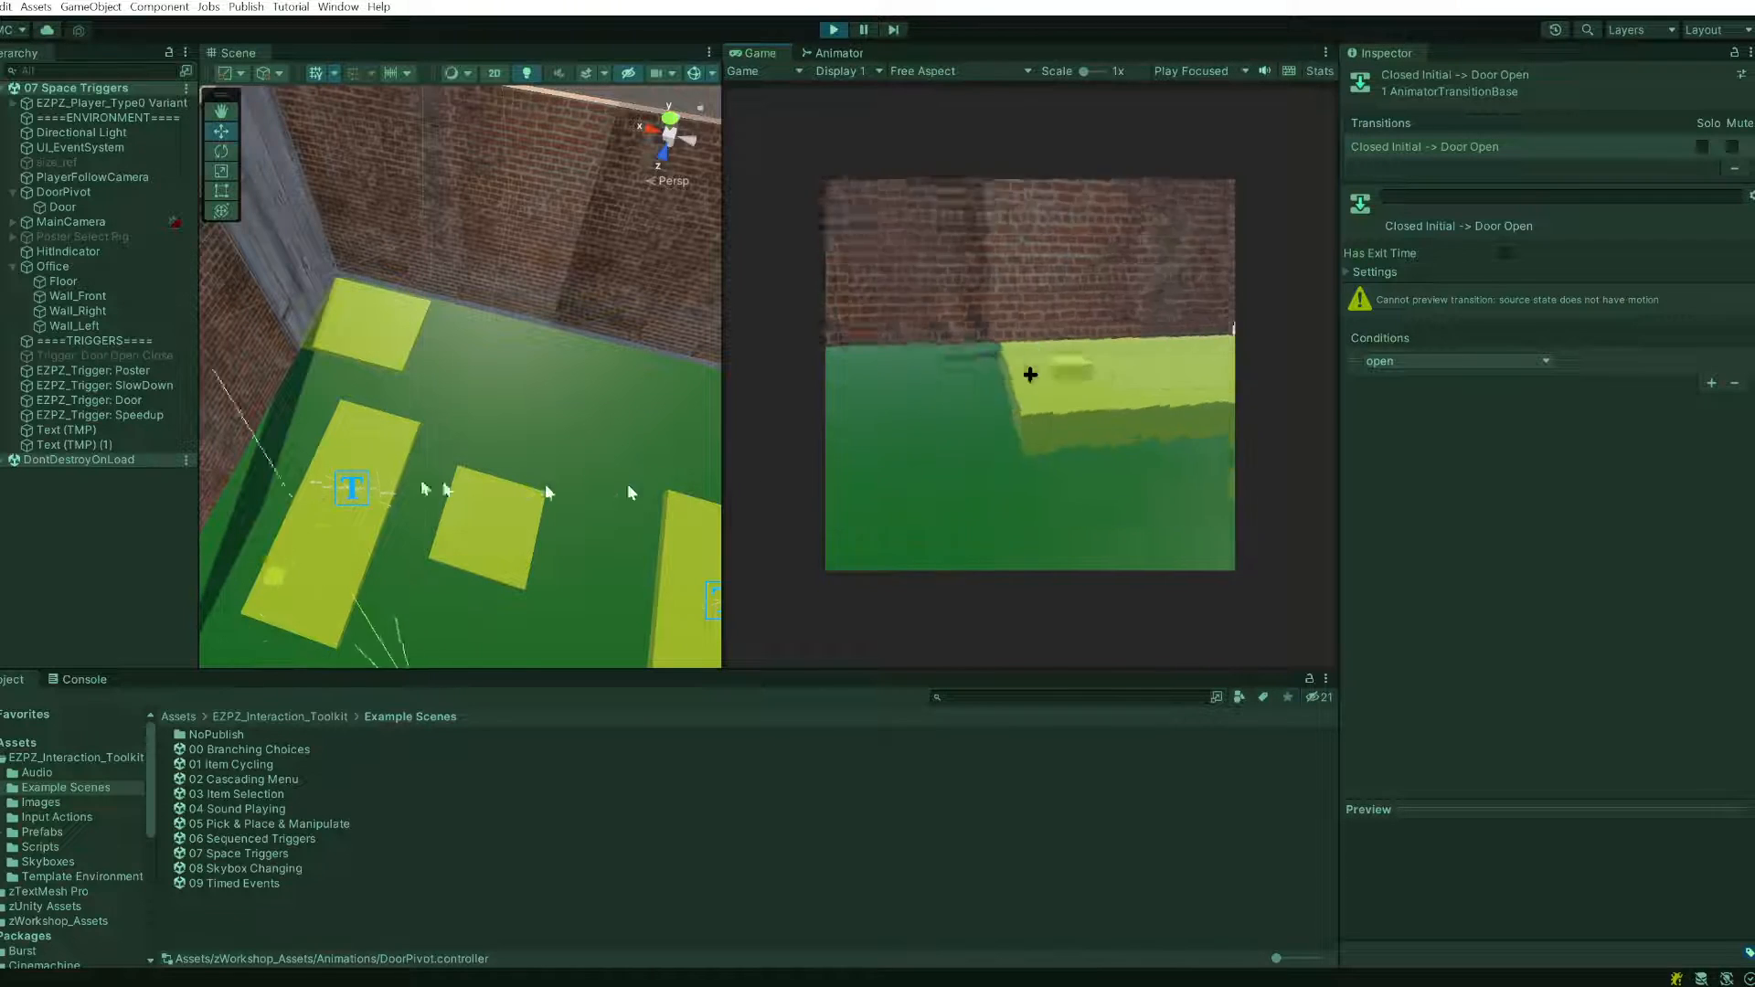
- Examine the Fast Walk Area text object's components, including its text settings, Rigidbody and Constant Force
scroll(293, 490, up, 4)
middle_drag(293, 490, 438, 285)
scroll(439, 283, up, 6)
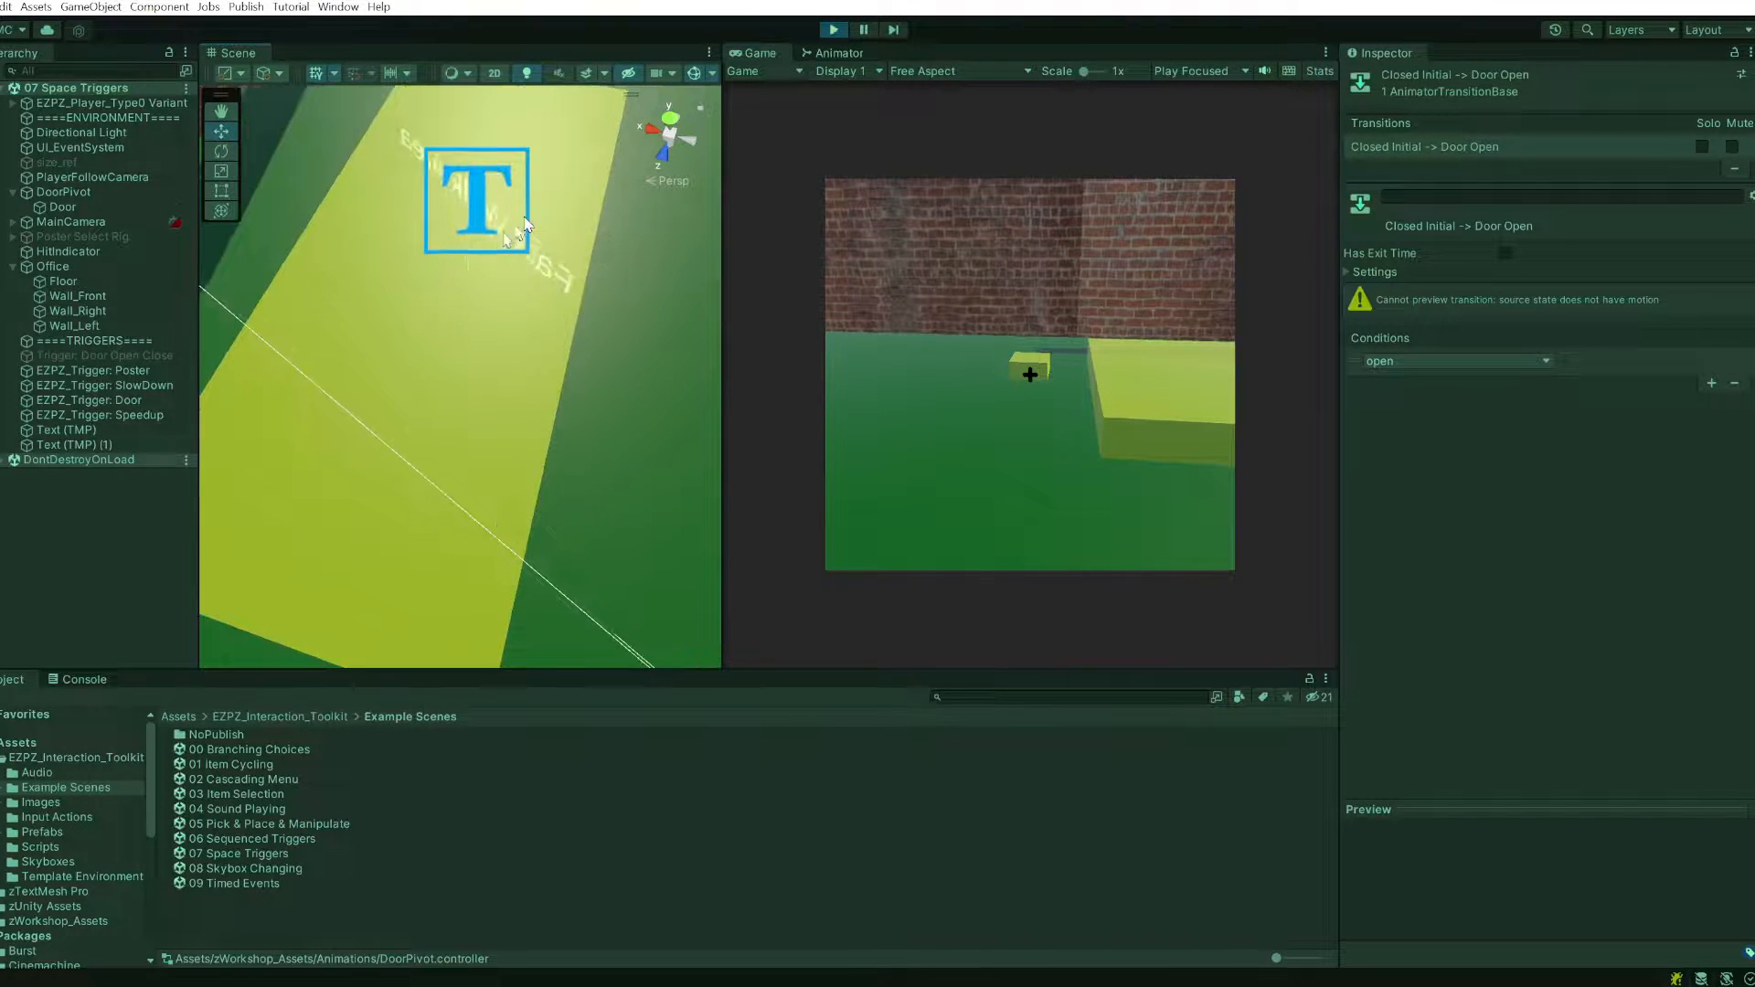
click(467, 254)
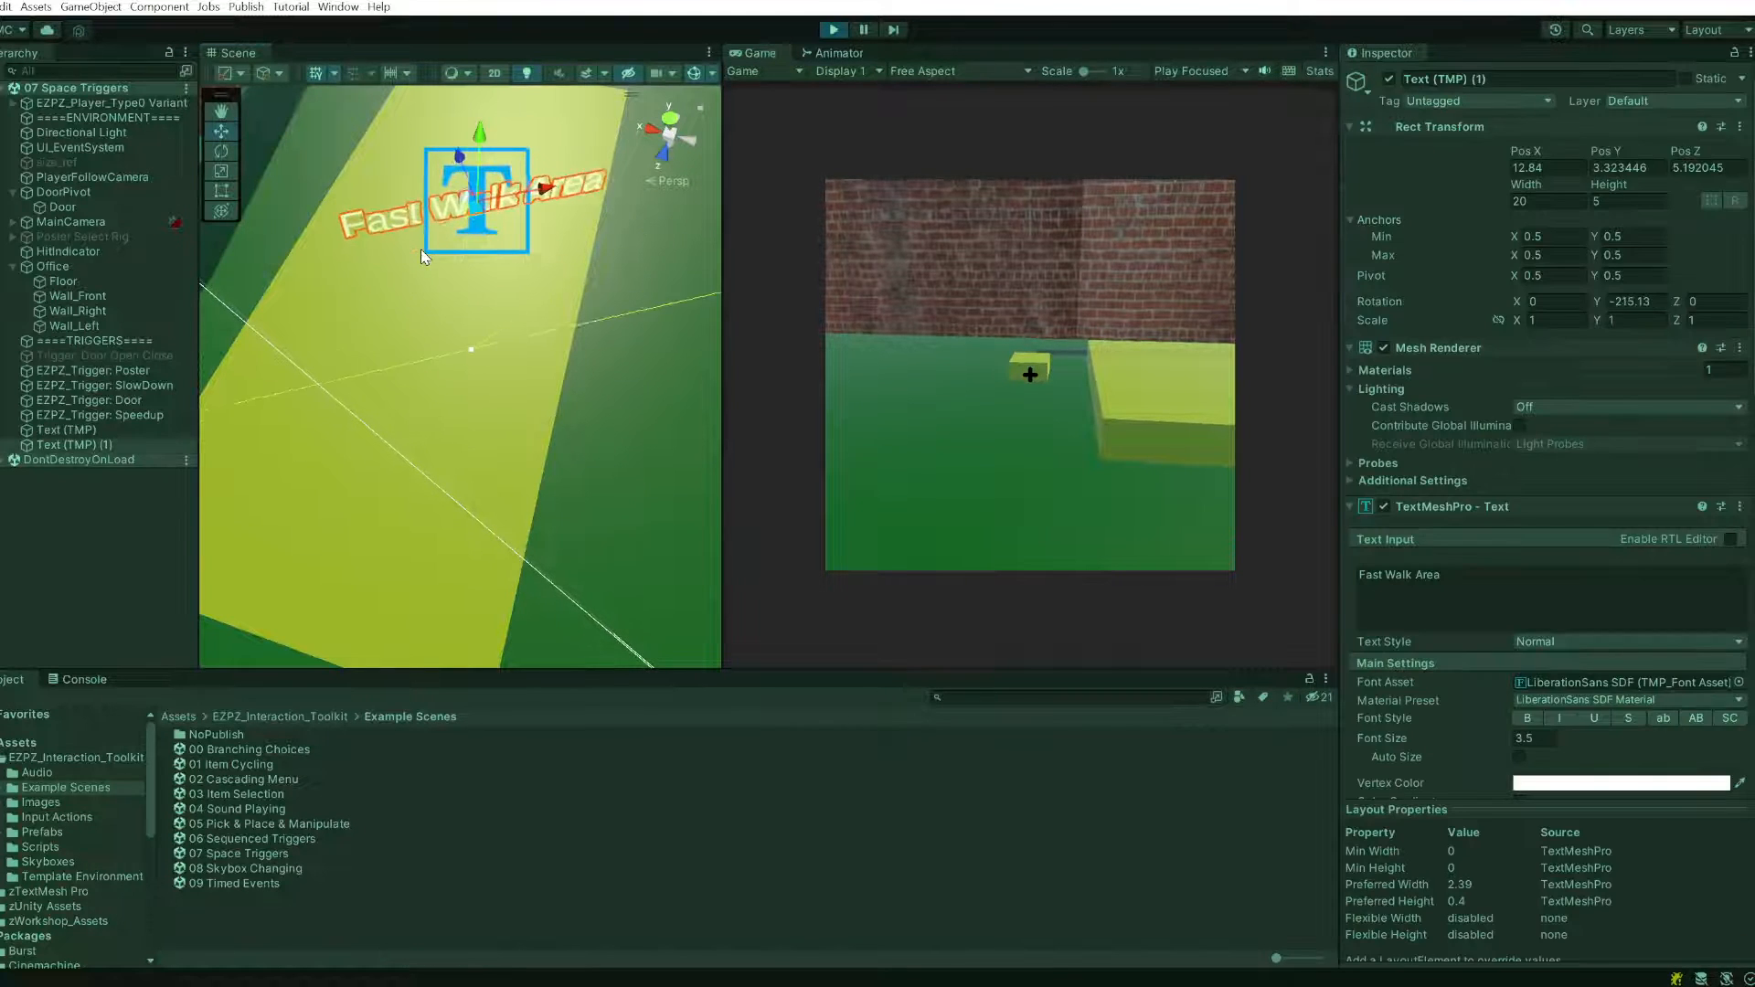
click(91, 445)
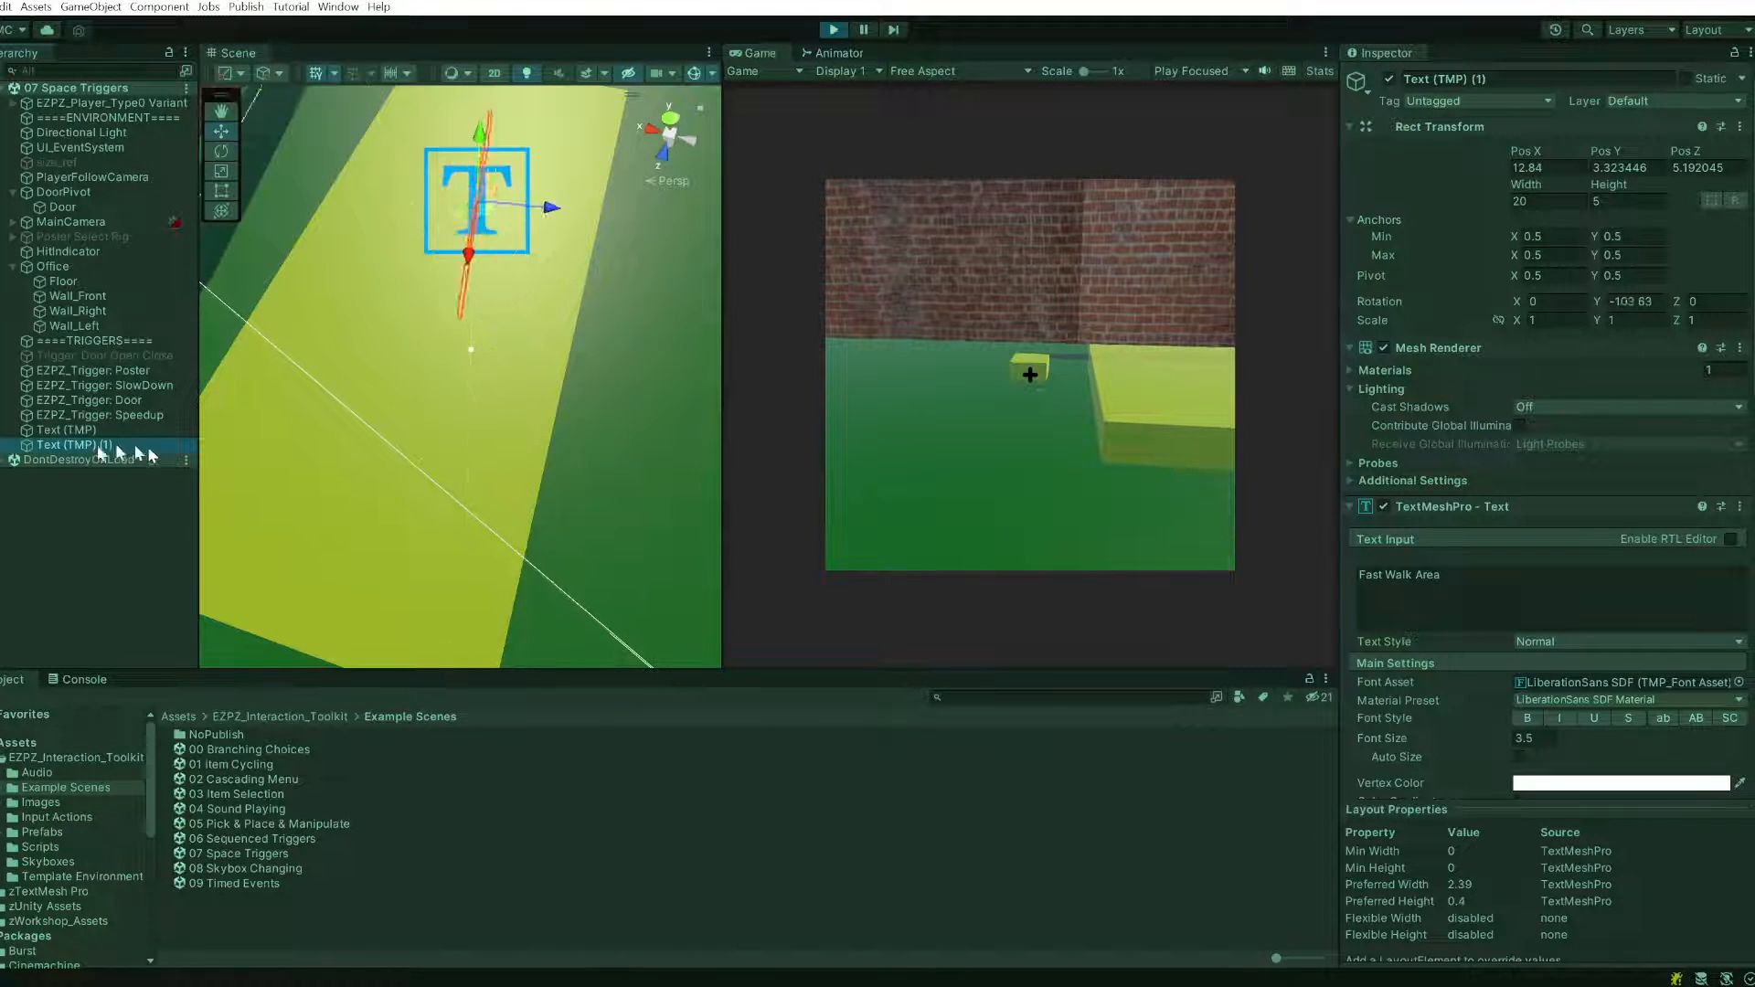
scroll(1599, 676, down, 3)
scroll(1598, 667, down, 5)
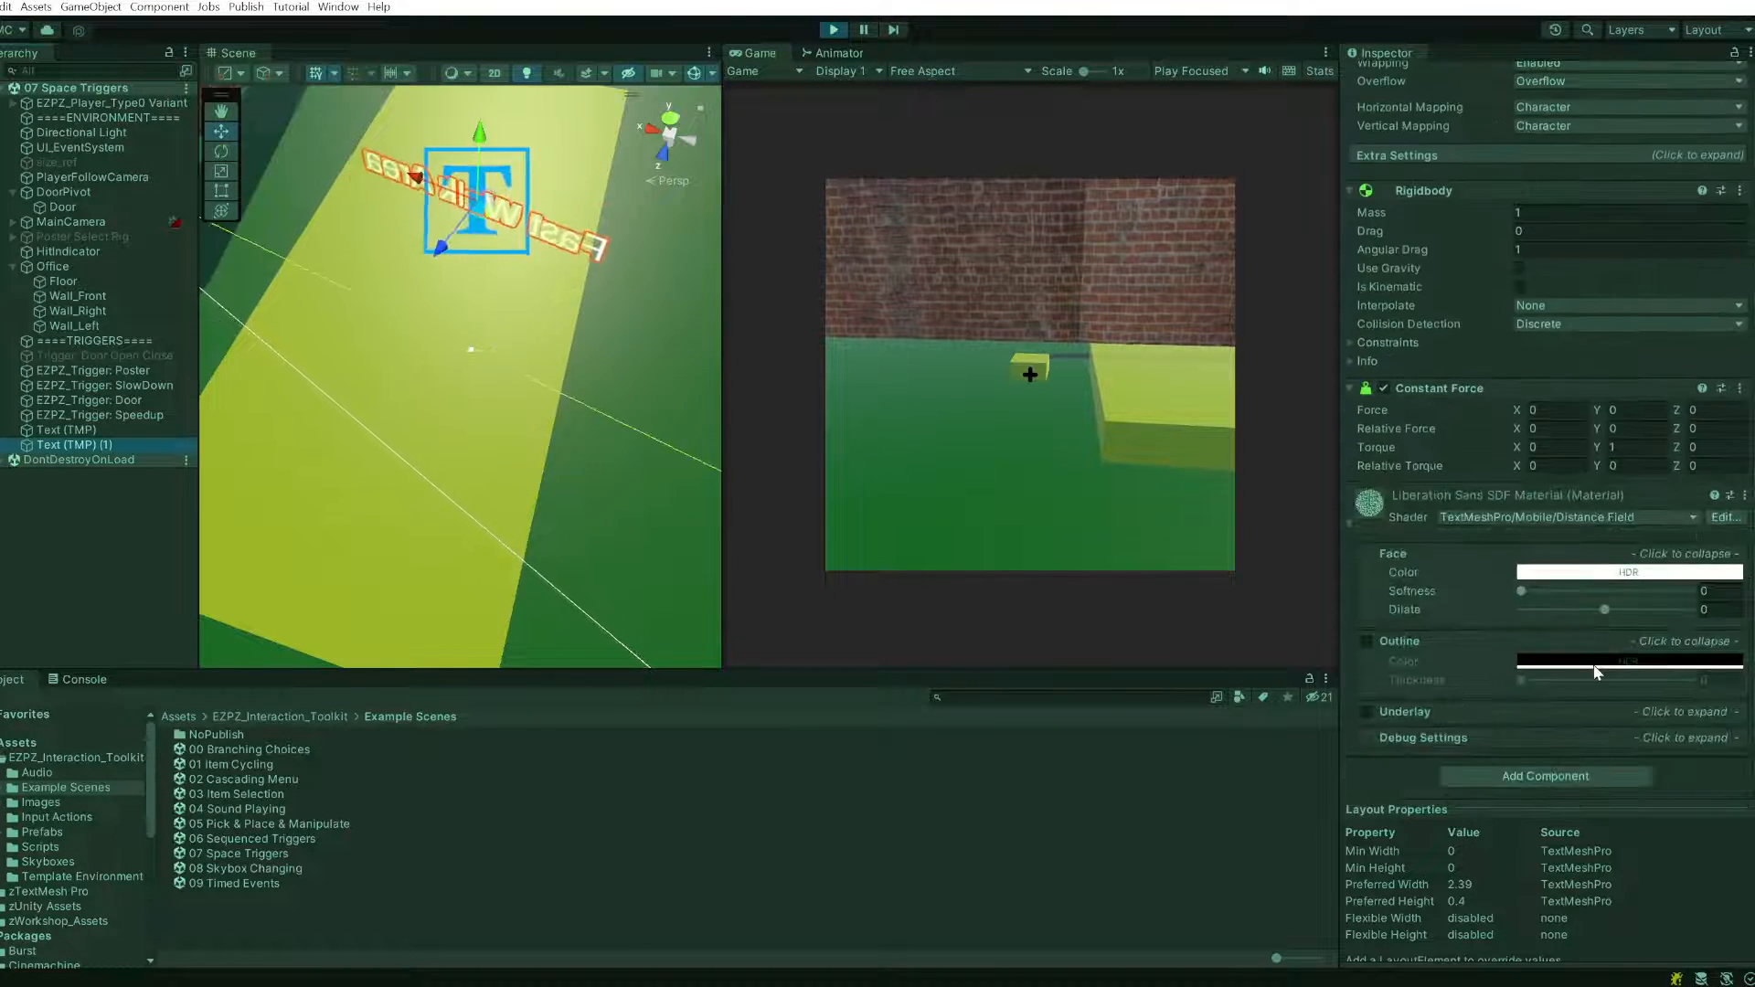
scroll(1592, 660, up, 10)
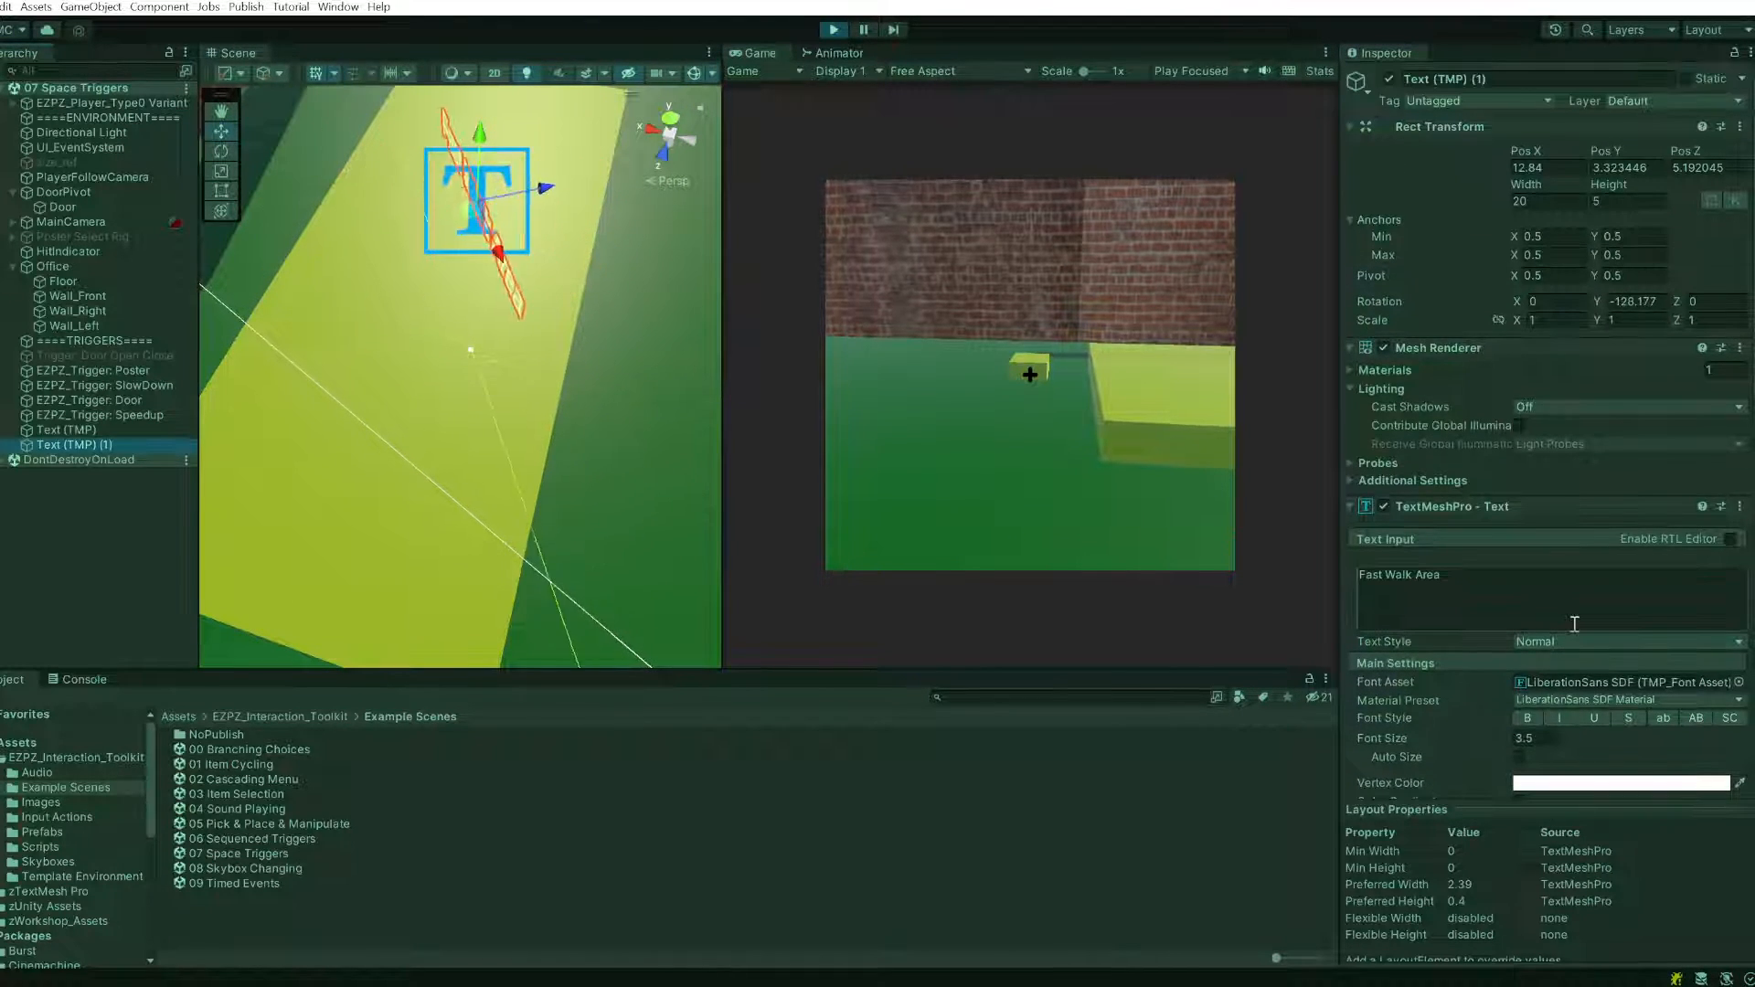
scroll(1572, 622, down, 5)
scroll(1574, 624, down, 3)
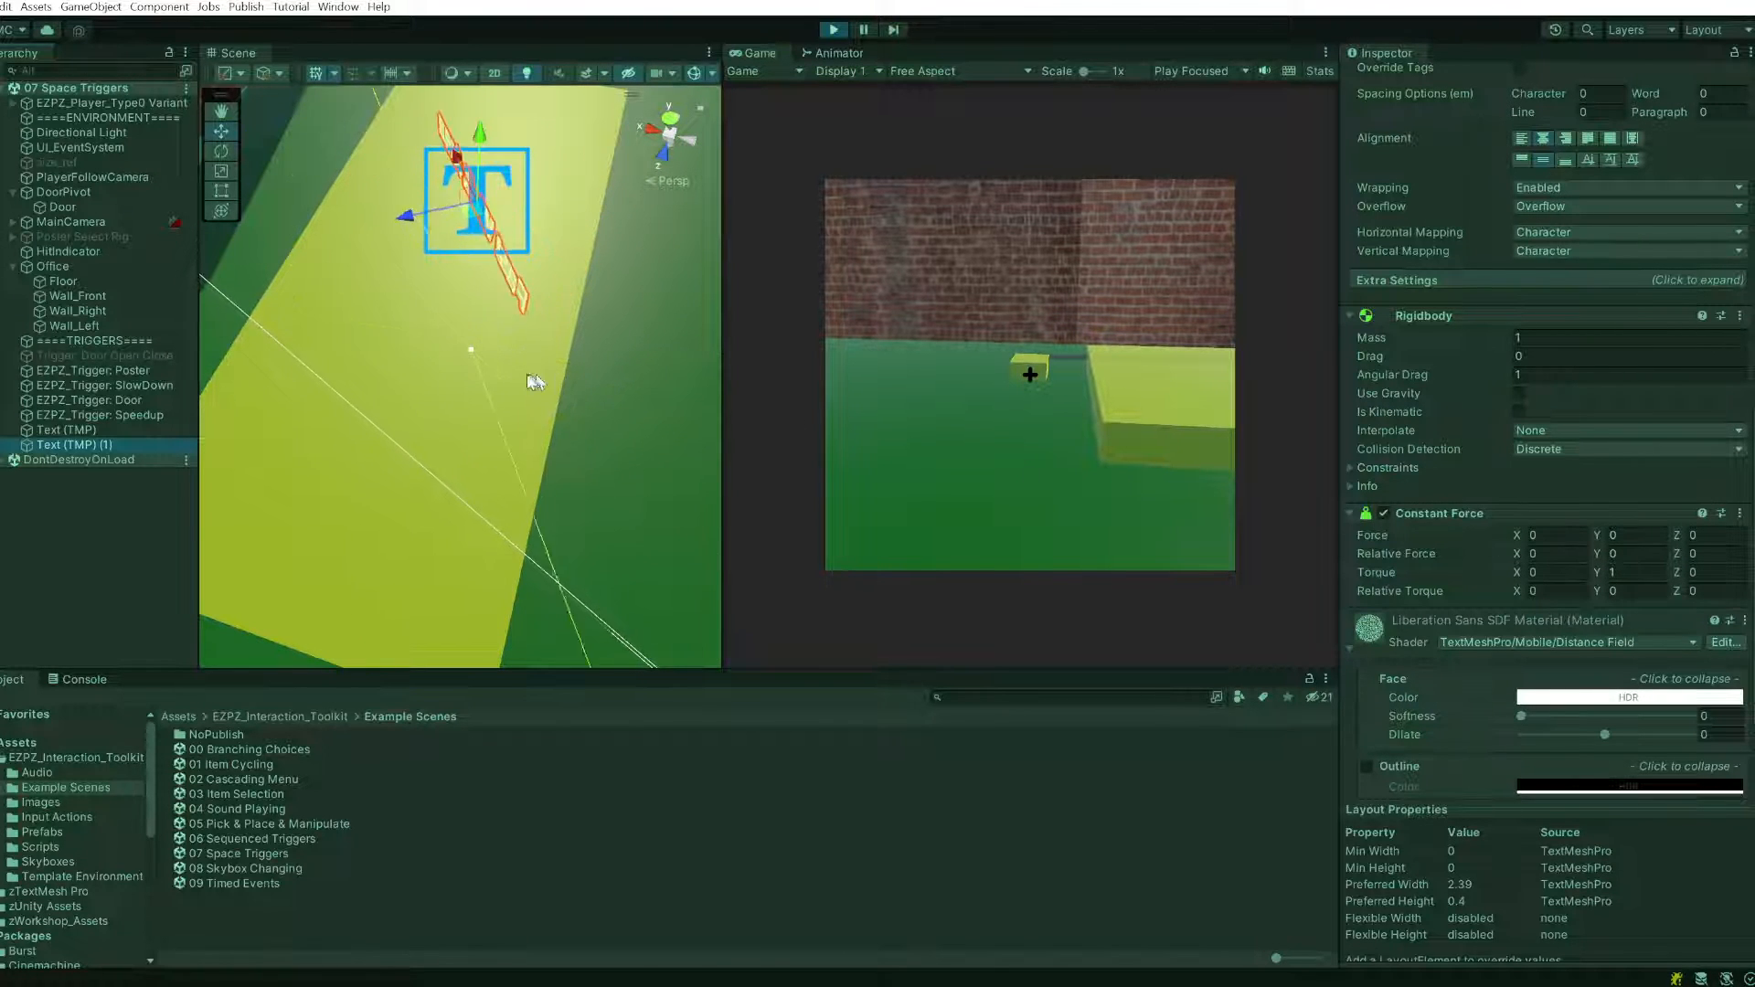
- Examine the Rigidbody and Constant Force settings of the Slow Walk Area text object
right_drag(574, 397, 1000, 201)
click(96, 426)
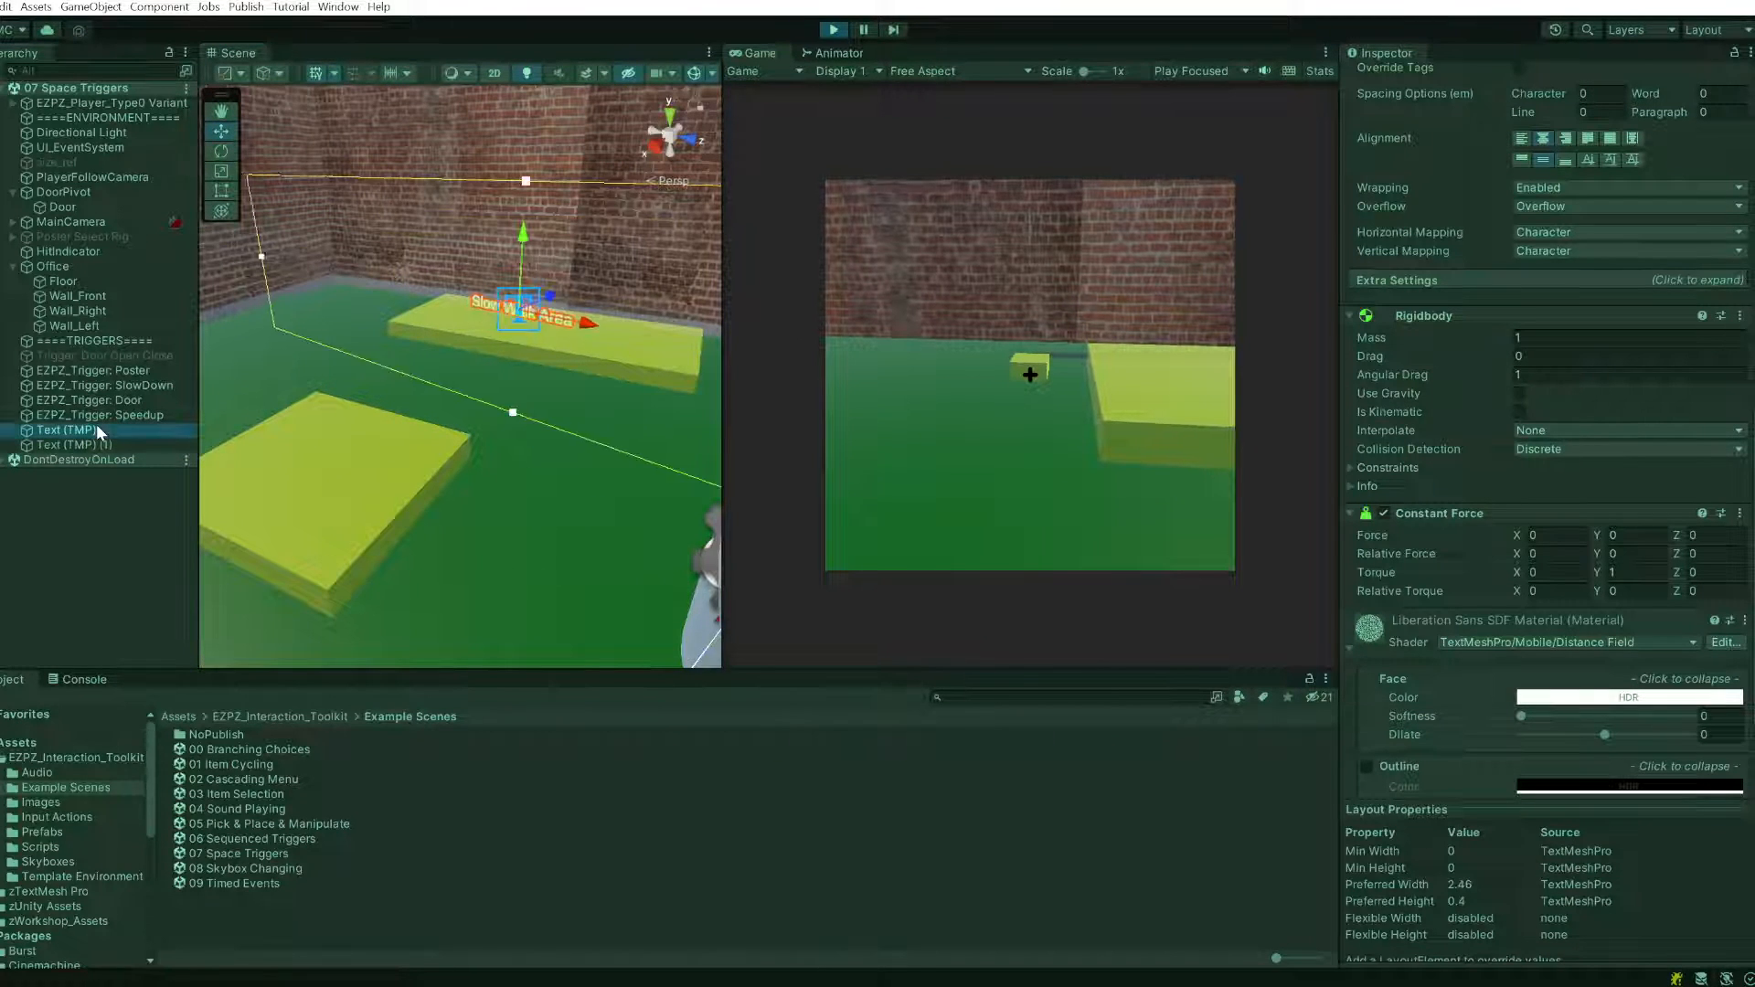
scroll(1523, 554, down, 3)
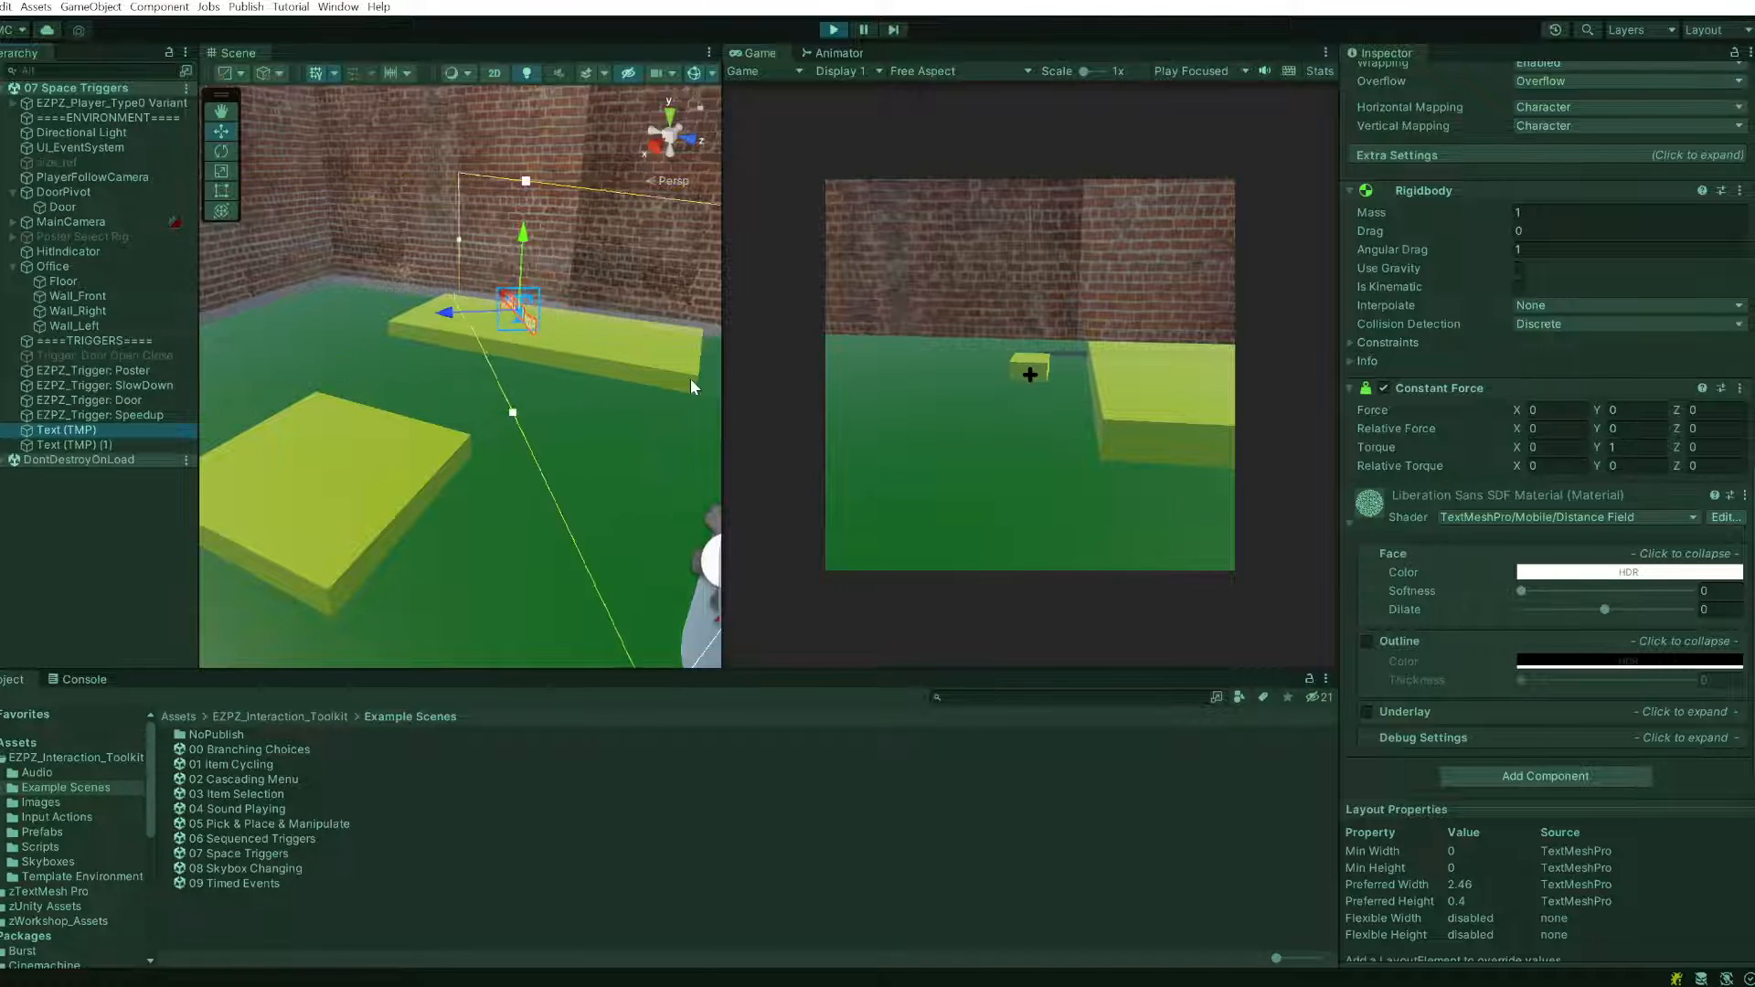
- Walk the player onto the poster trigger pad in the running game and pause play
mouse_move(676, 394)
right_down()
mouse_move(151, 405)
mouse_move(476, 391)
mouse_move(693, 409)
right_up()
click(912, 427)
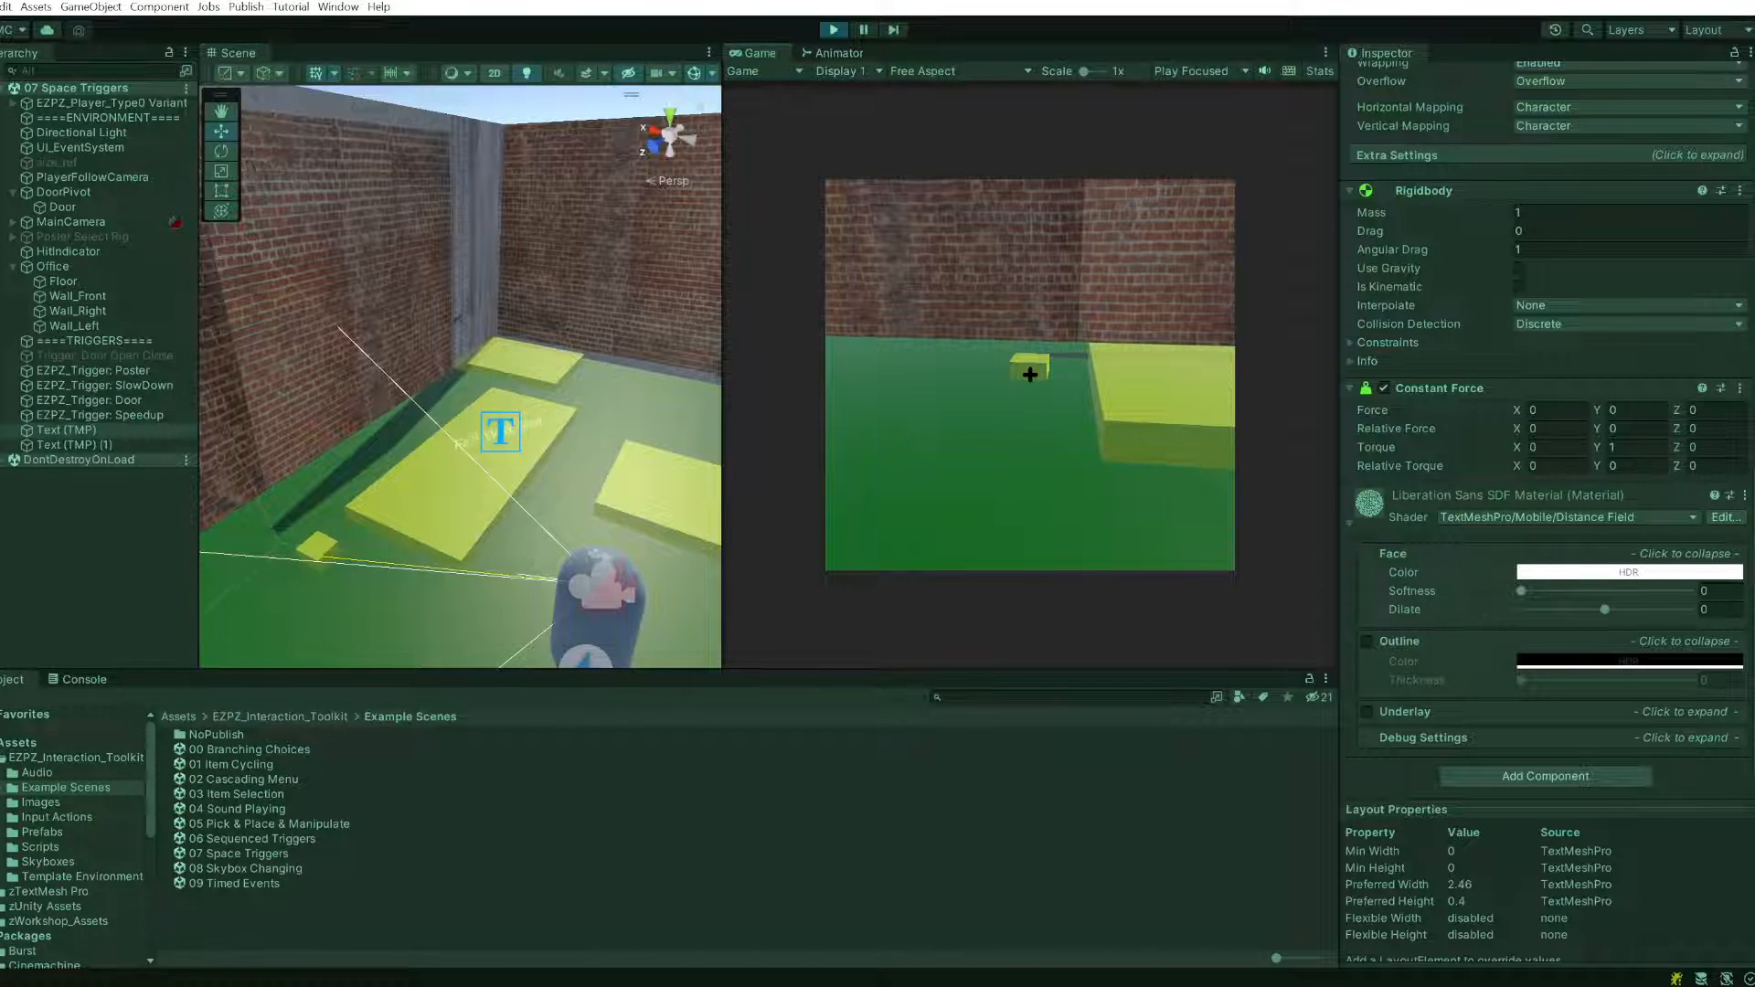
key(d)
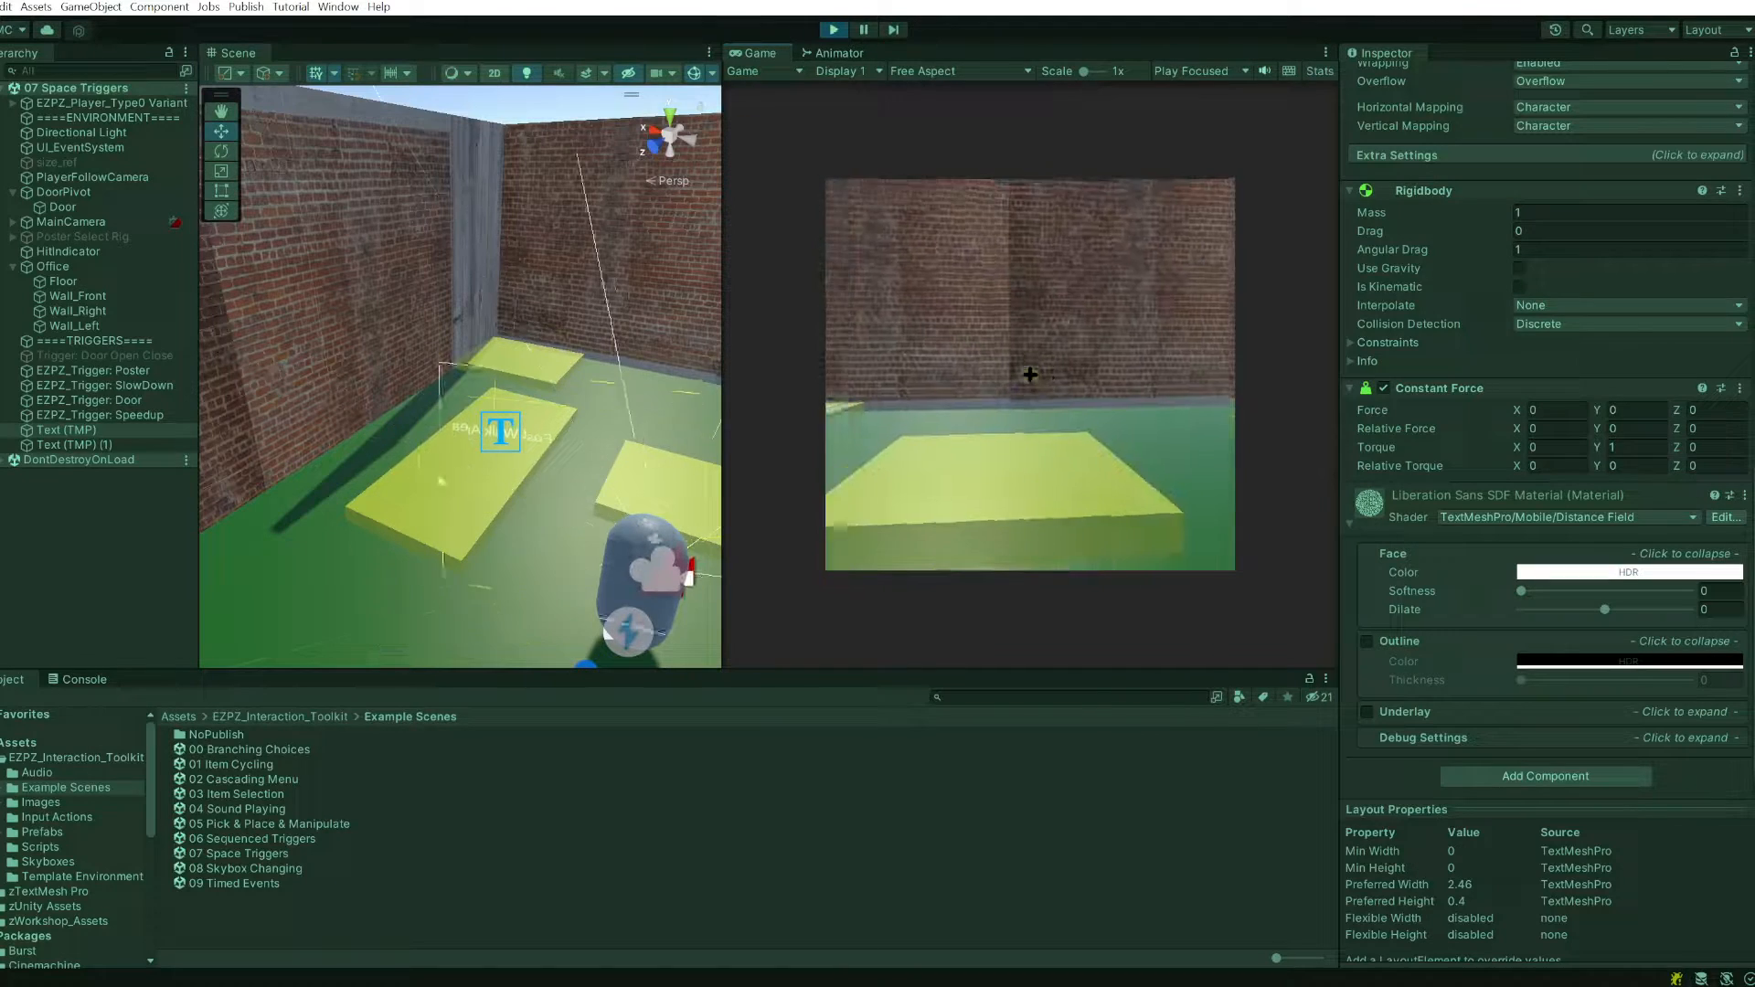
key(w)
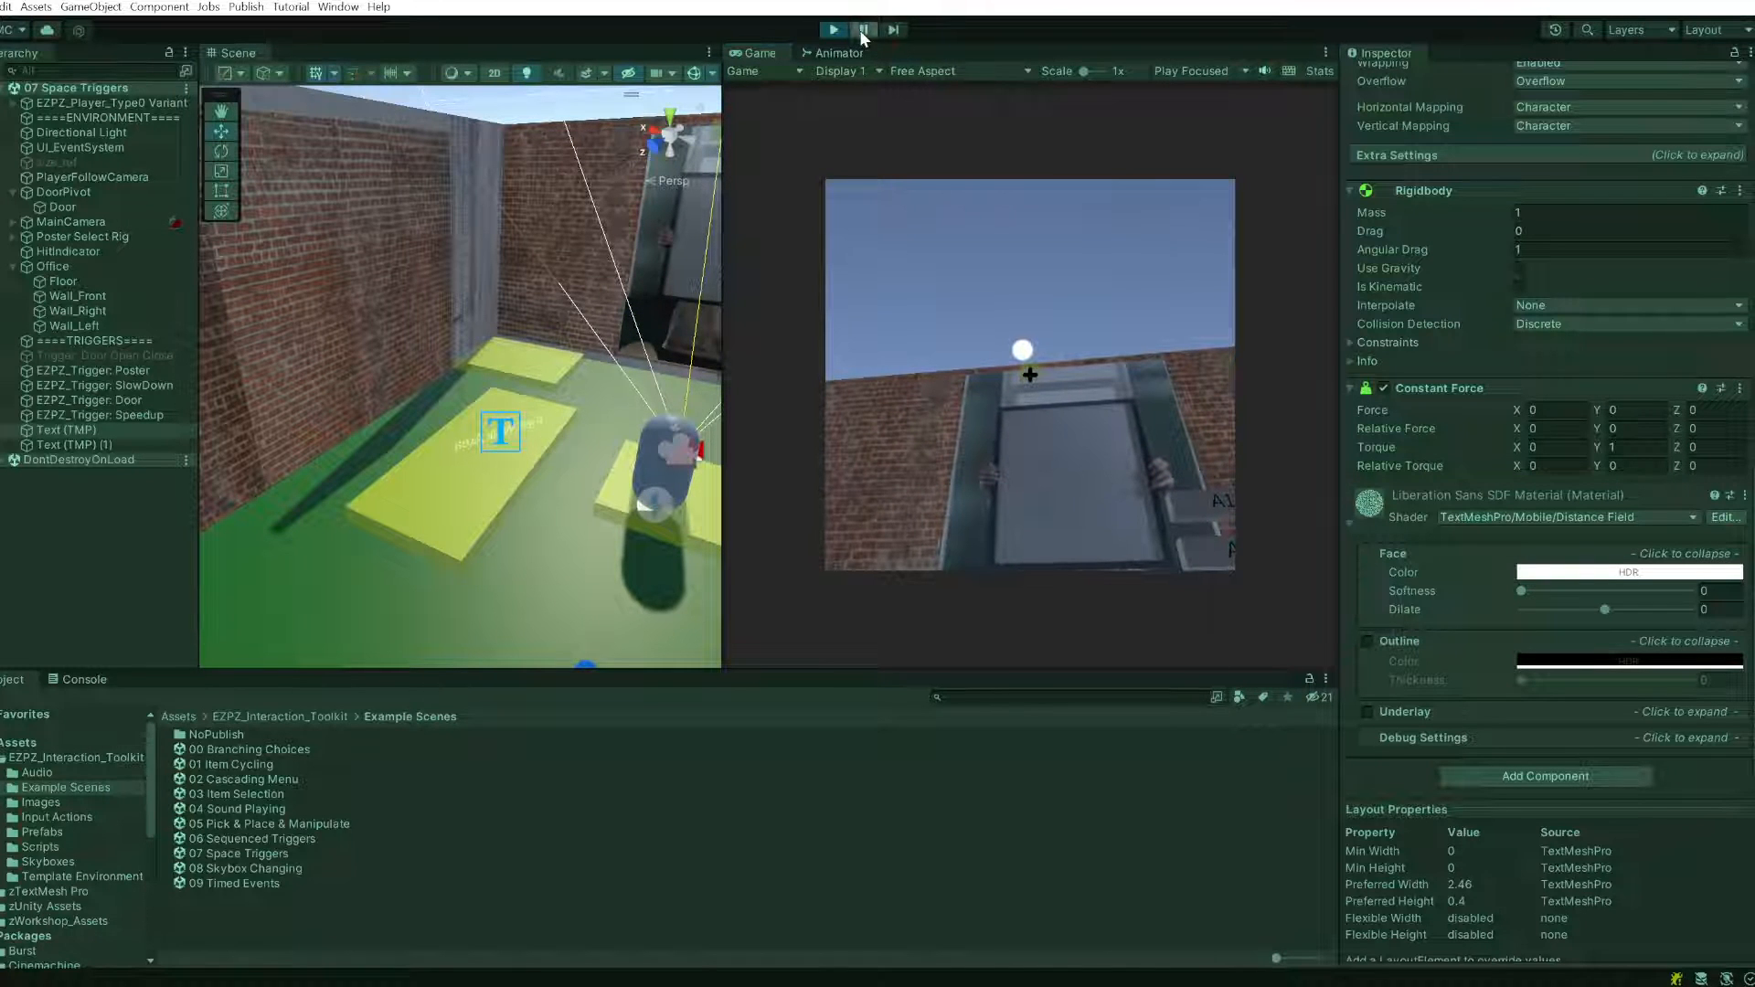
- Examine the Interactable Trigger events of EZPZ_Trigger: Poster and locate the object its On Trigger Enter event references
scroll(572, 477, up, 2)
right_drag(585, 487, 650, 513)
middle_drag(650, 513, 567, 515)
click(512, 474)
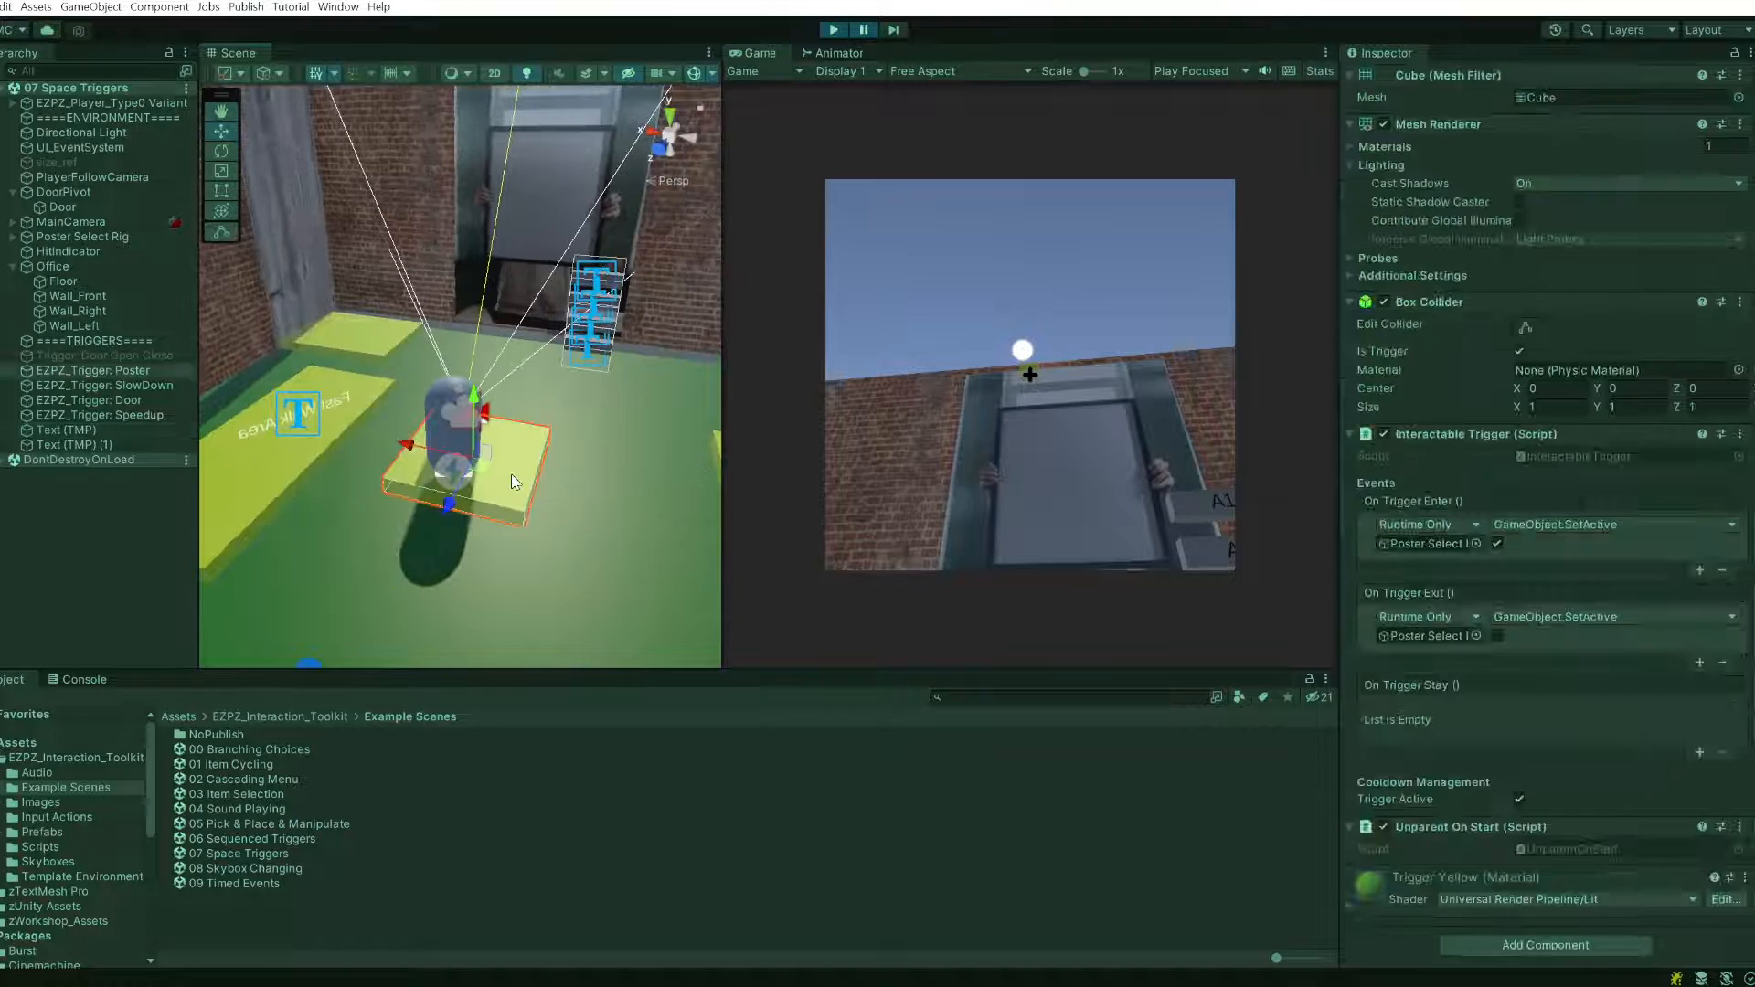
click(165, 373)
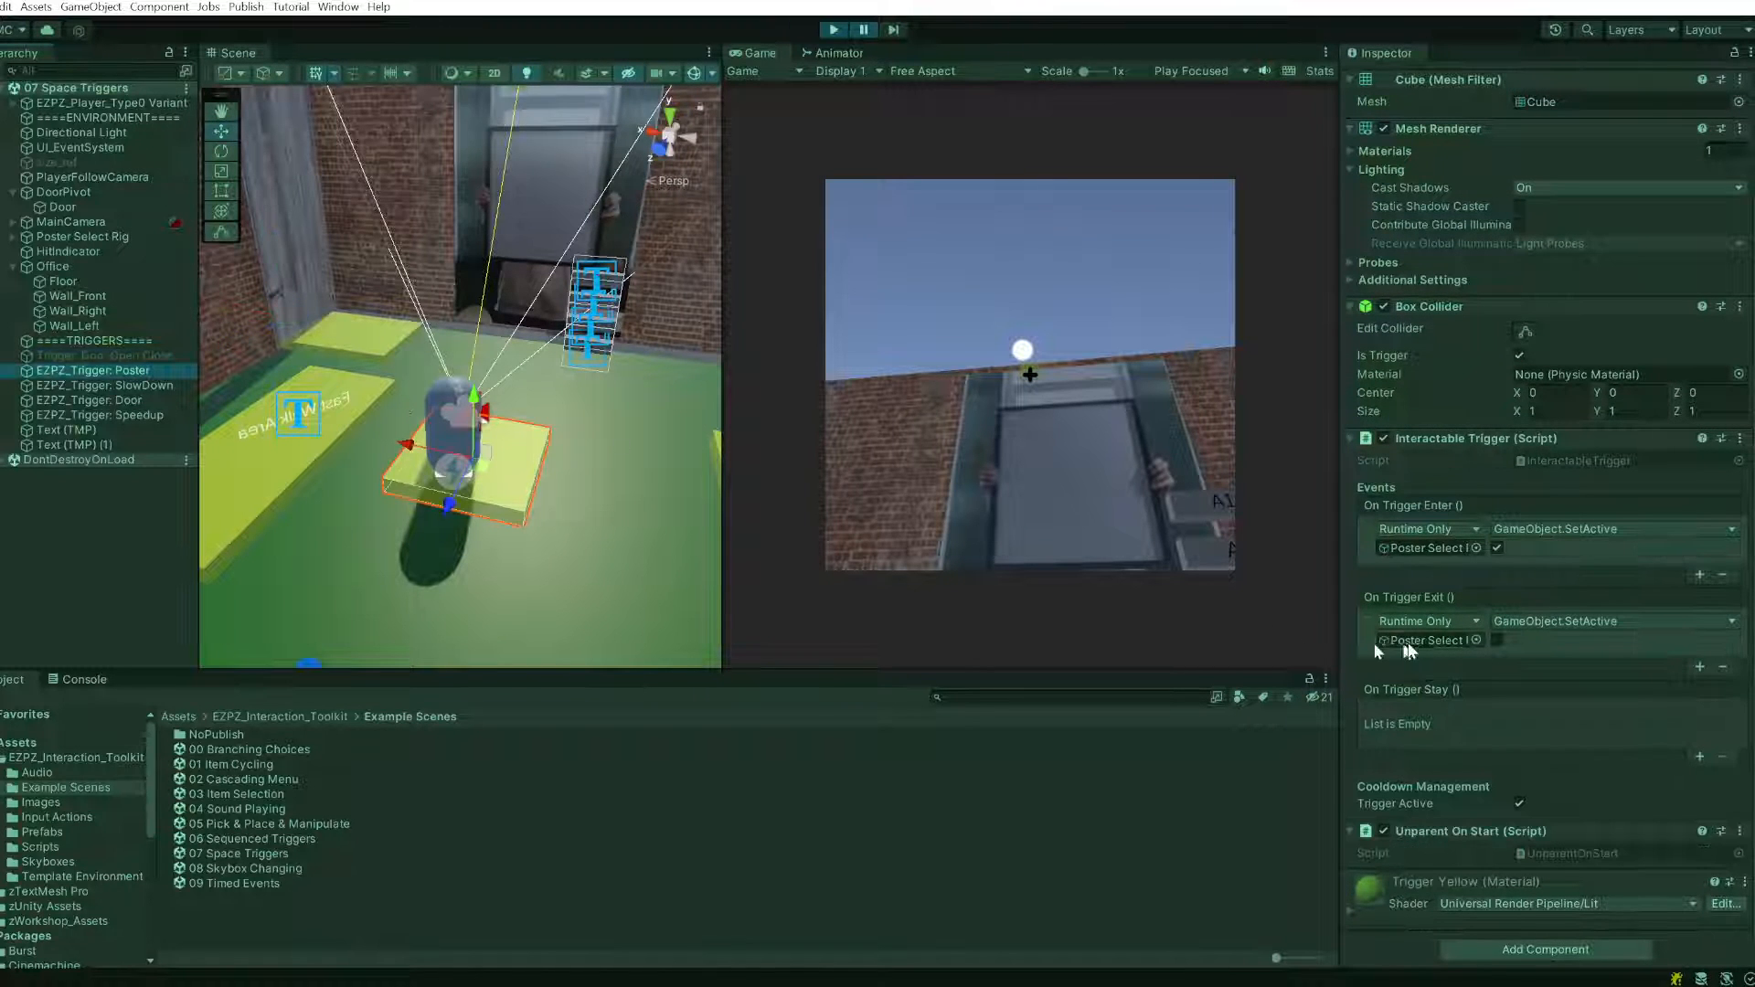
scroll(1435, 634, down, 1)
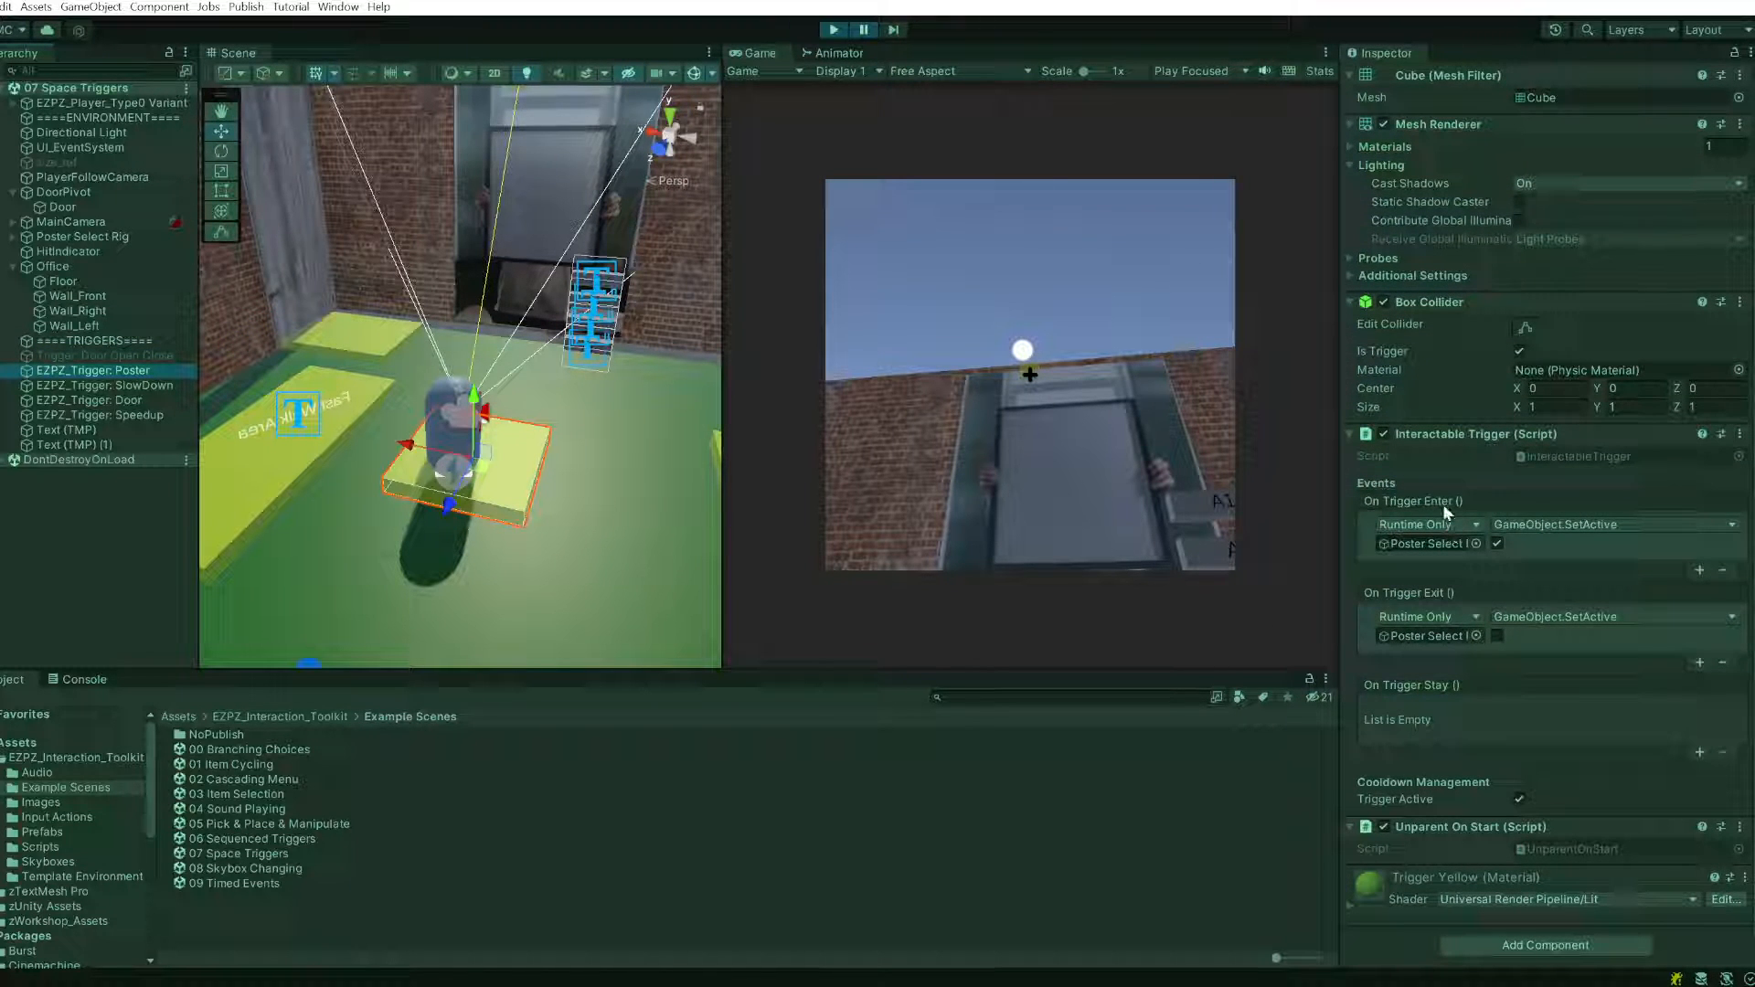
click(1428, 543)
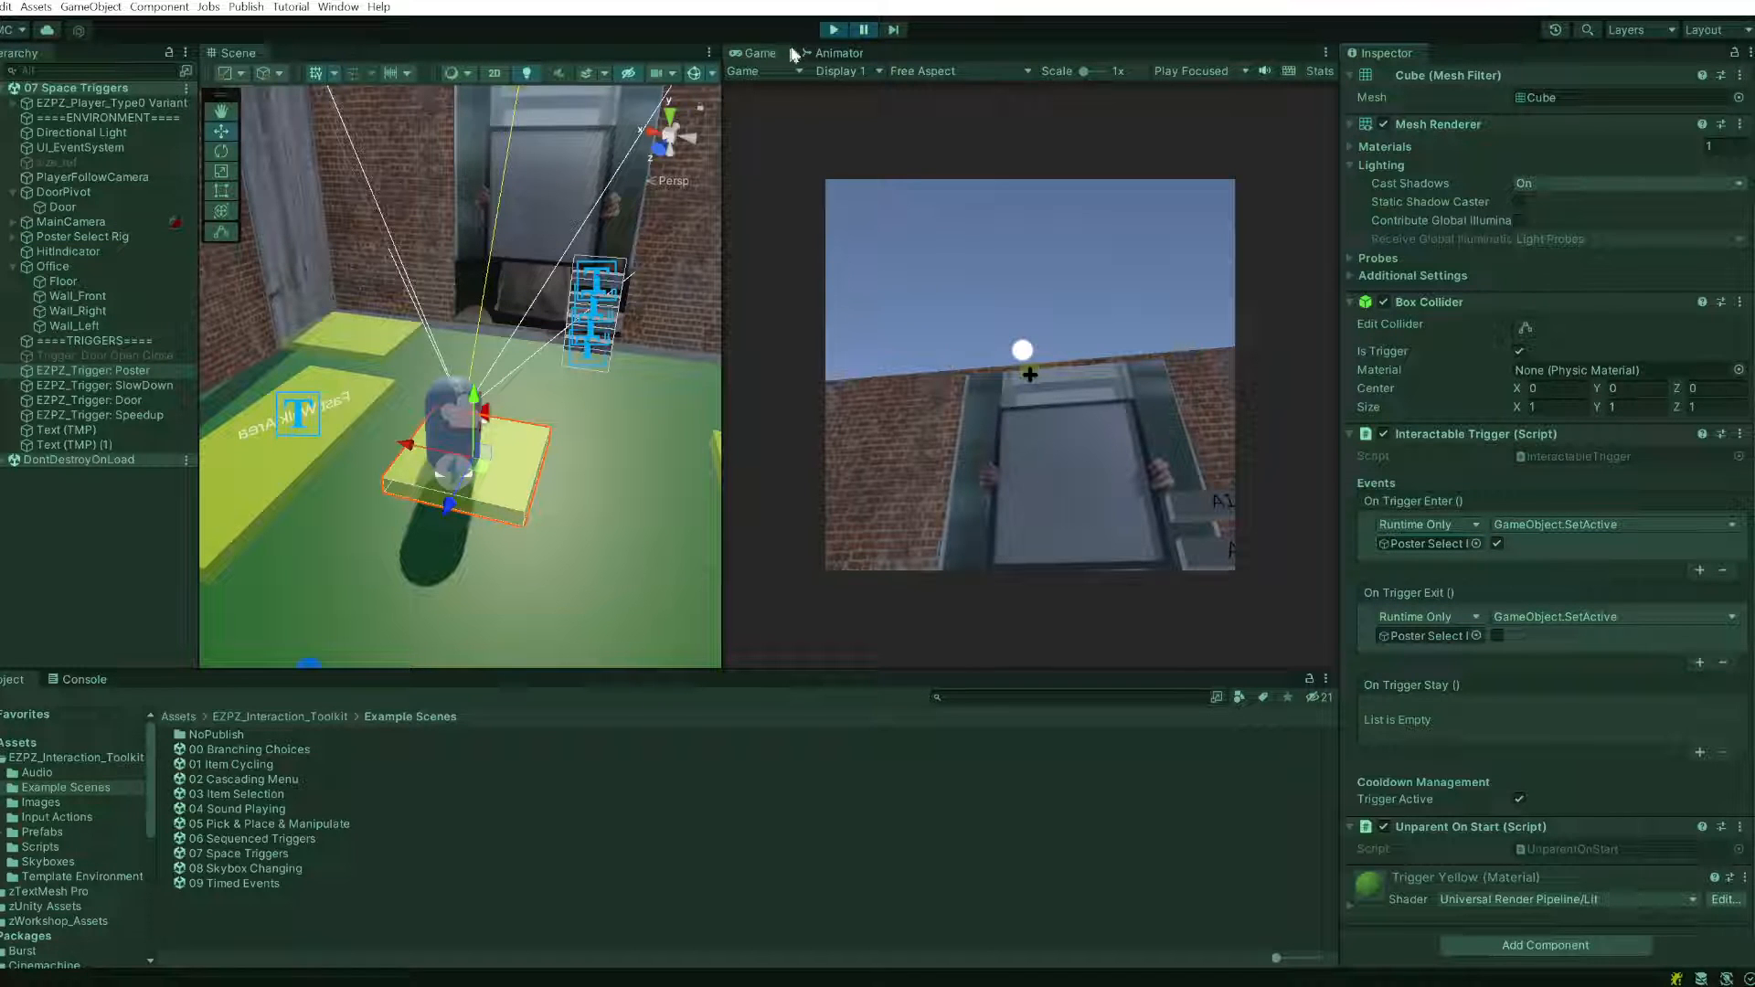
- Resume play to walk the player off the poster pad, then pause and locate the object referenced by its On Trigger Exit event
click(863, 30)
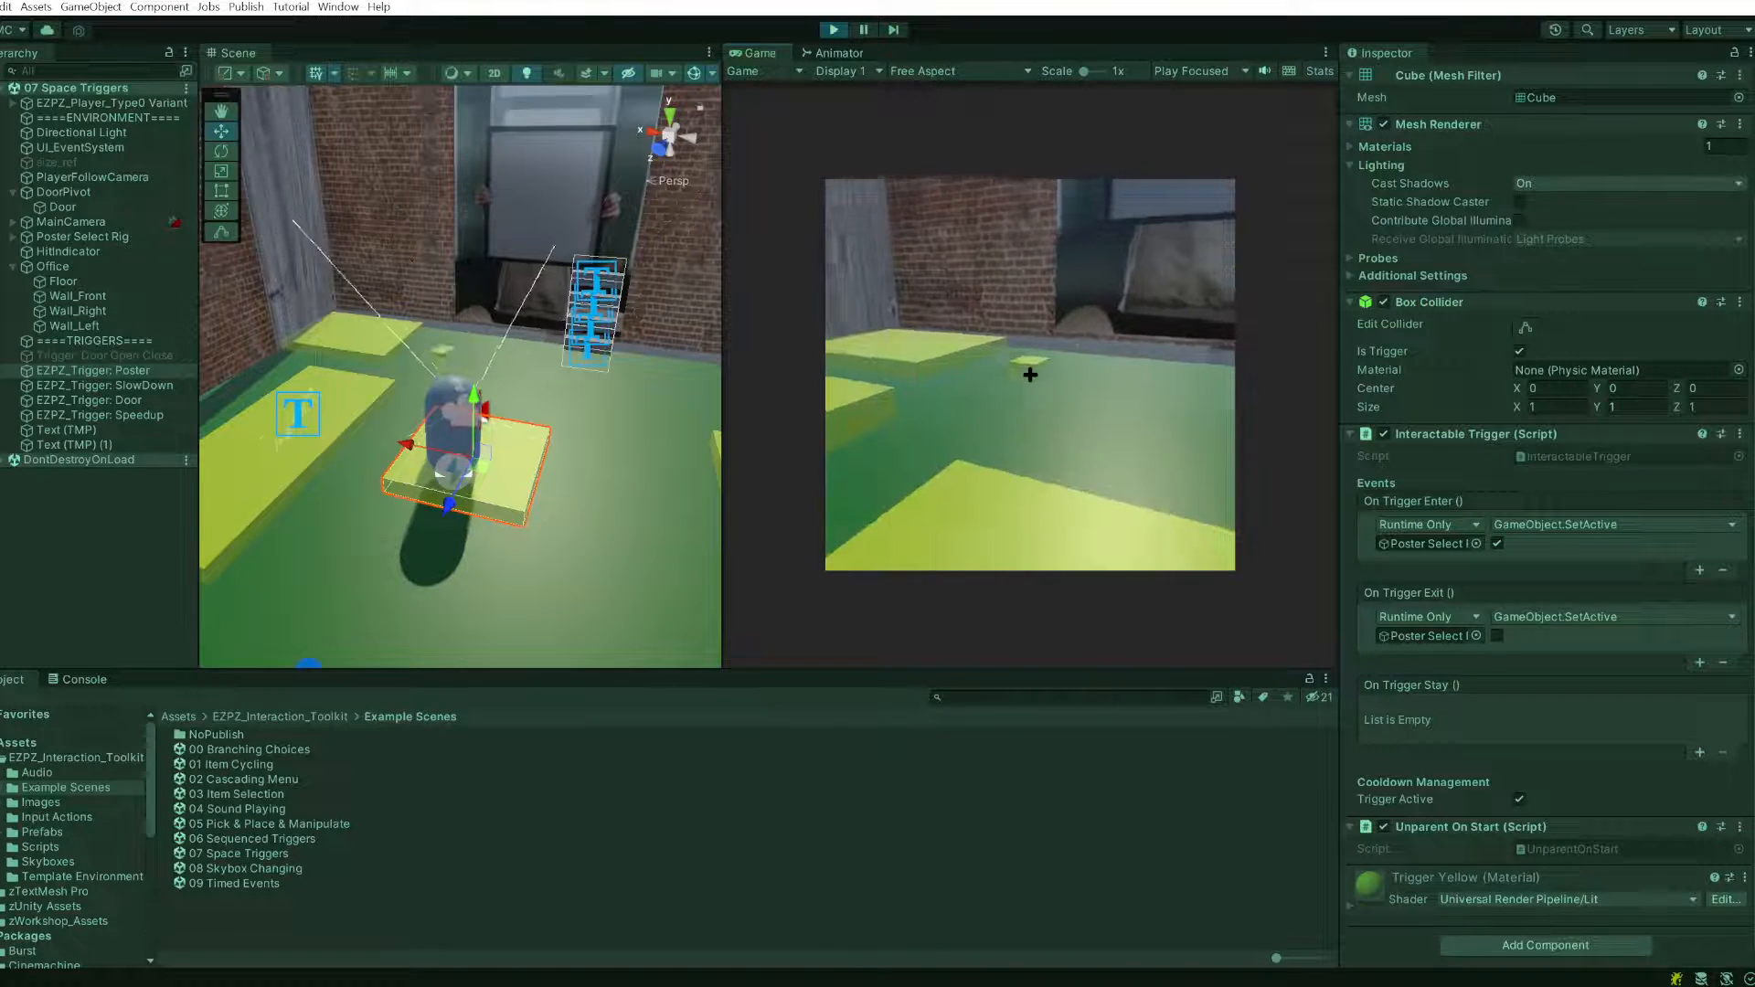
key(w)
key(d)
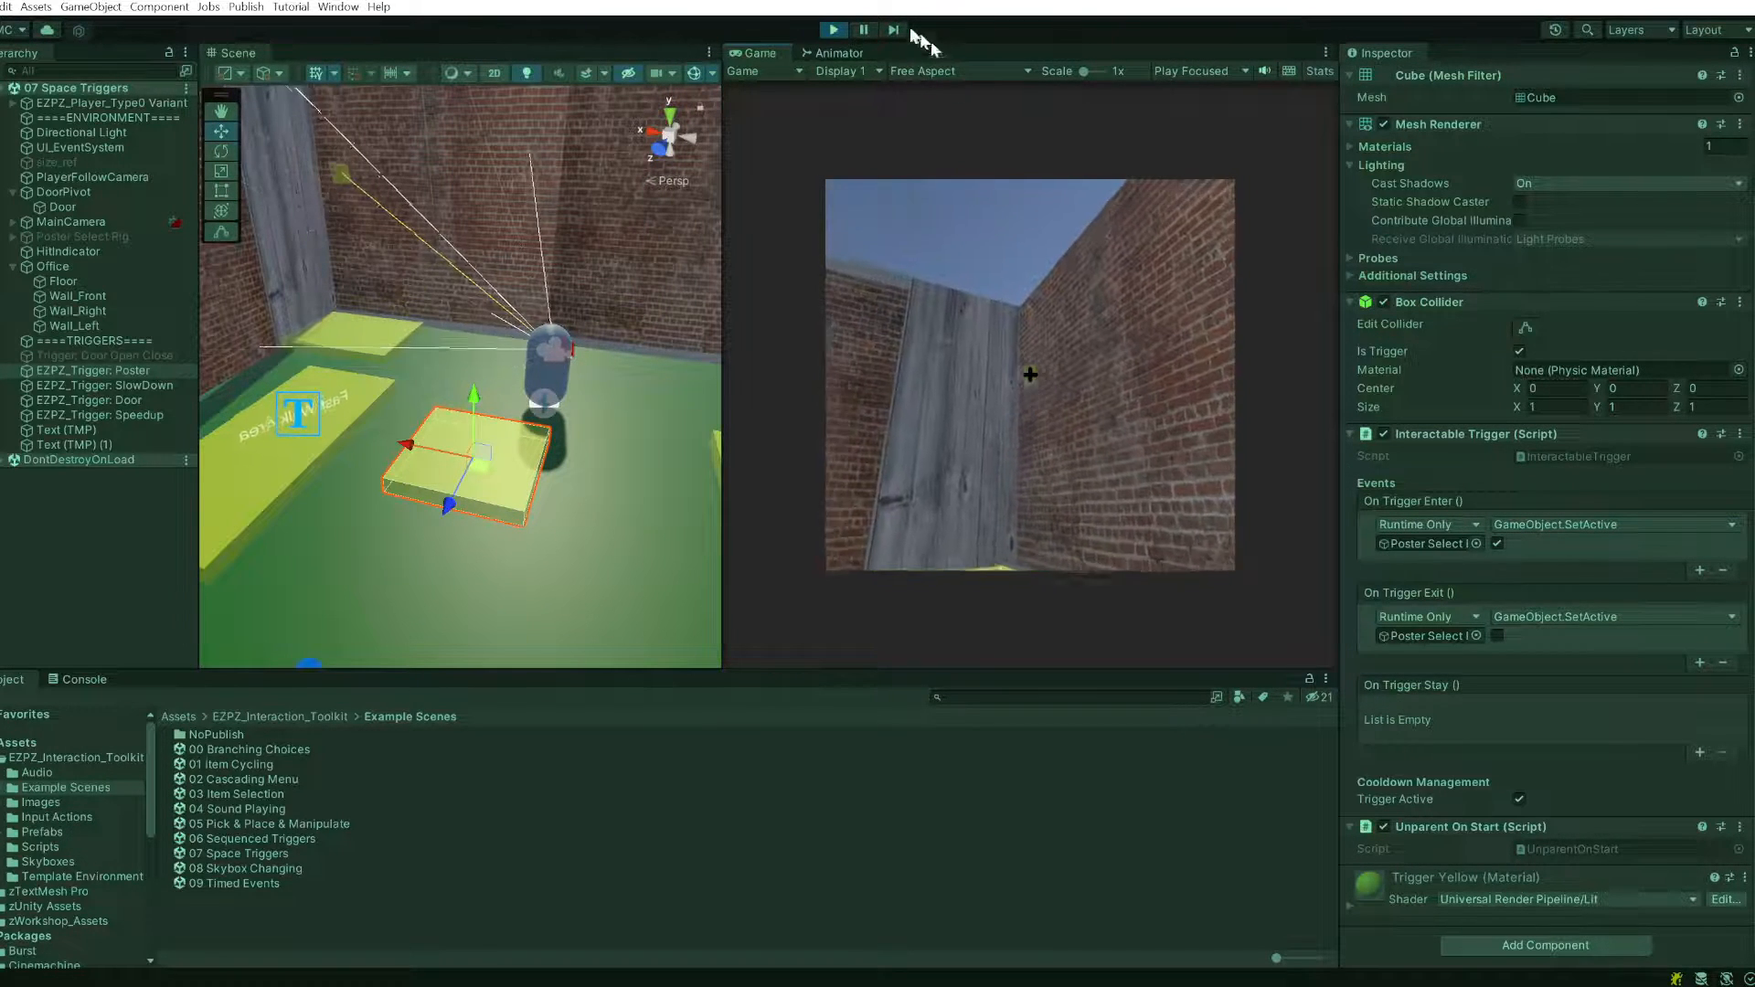
click(861, 32)
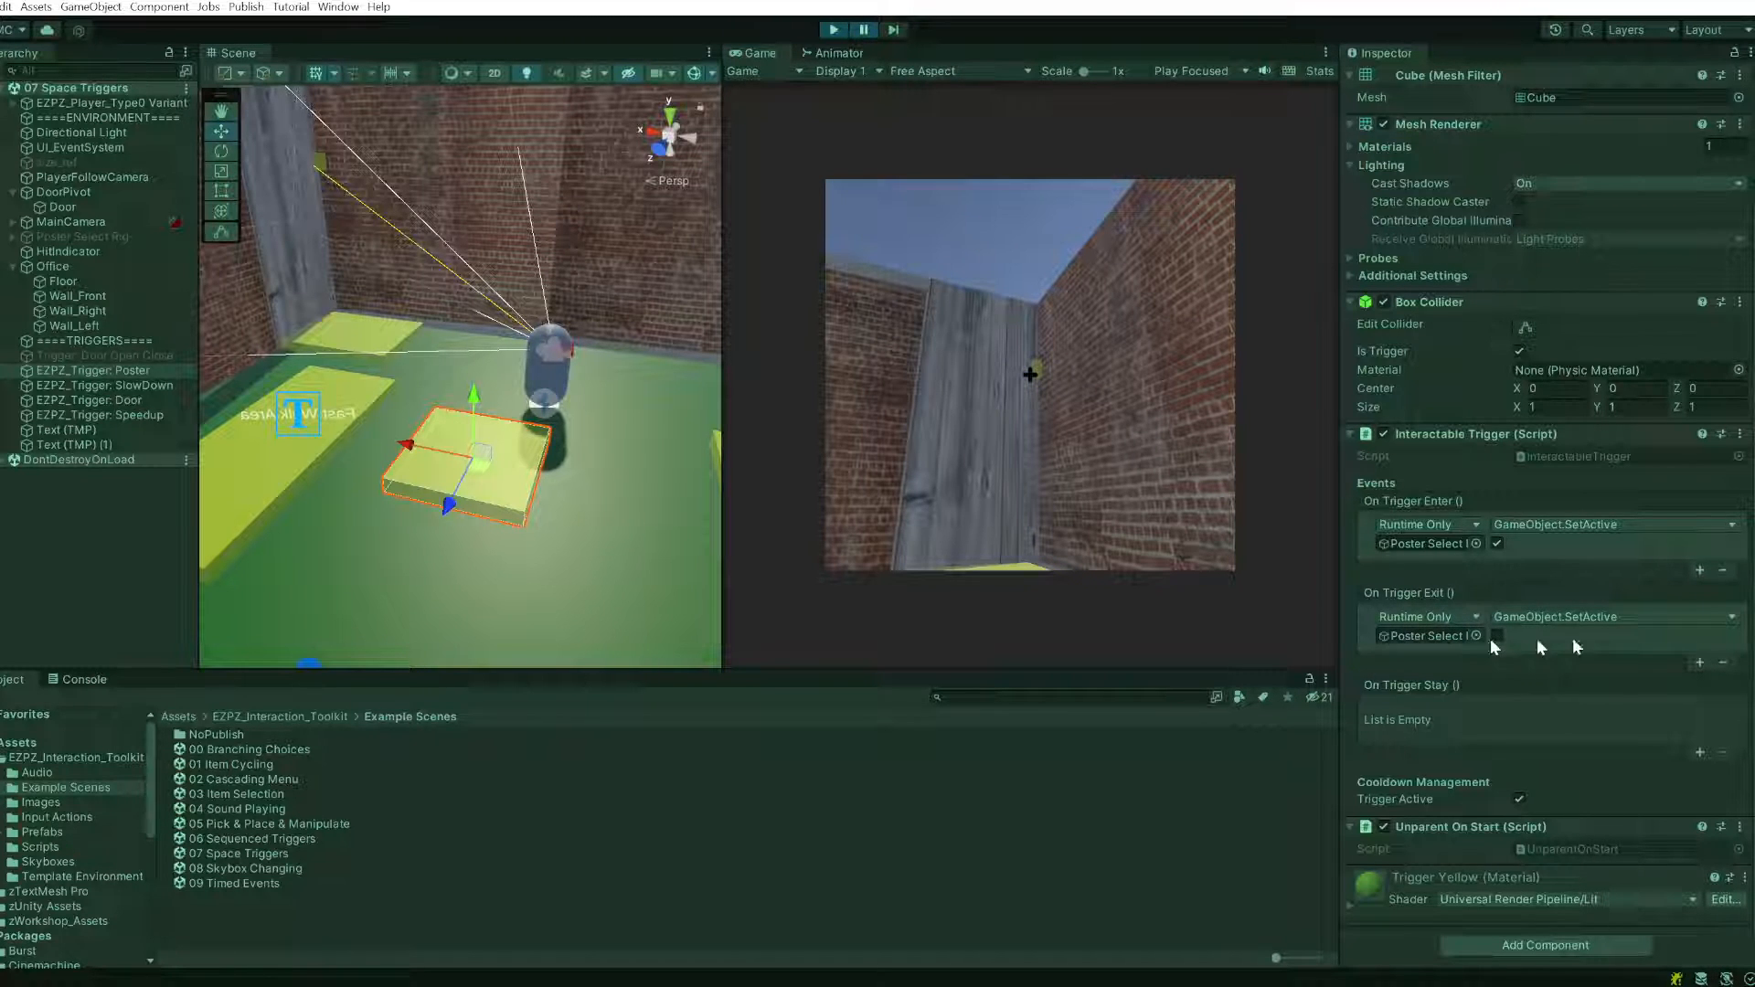
click(1439, 634)
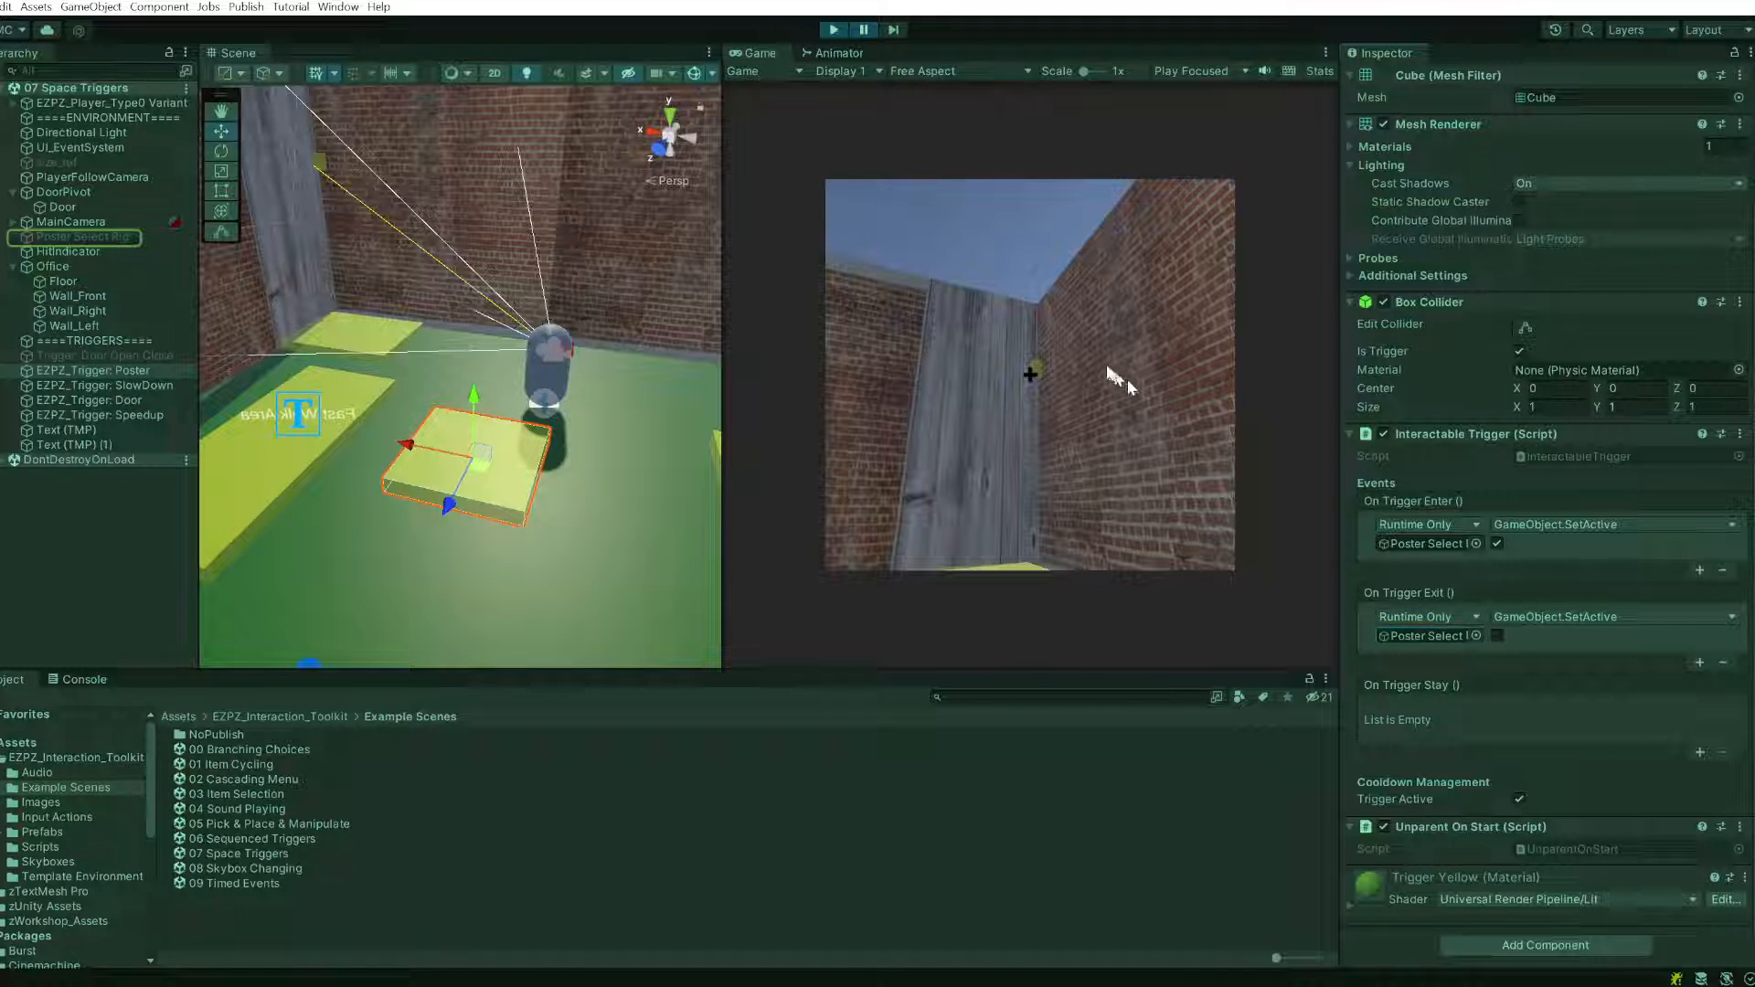
- Resume play, walk the player over the door trigger pad and through the doorway, back away from it, and pause
click(863, 30)
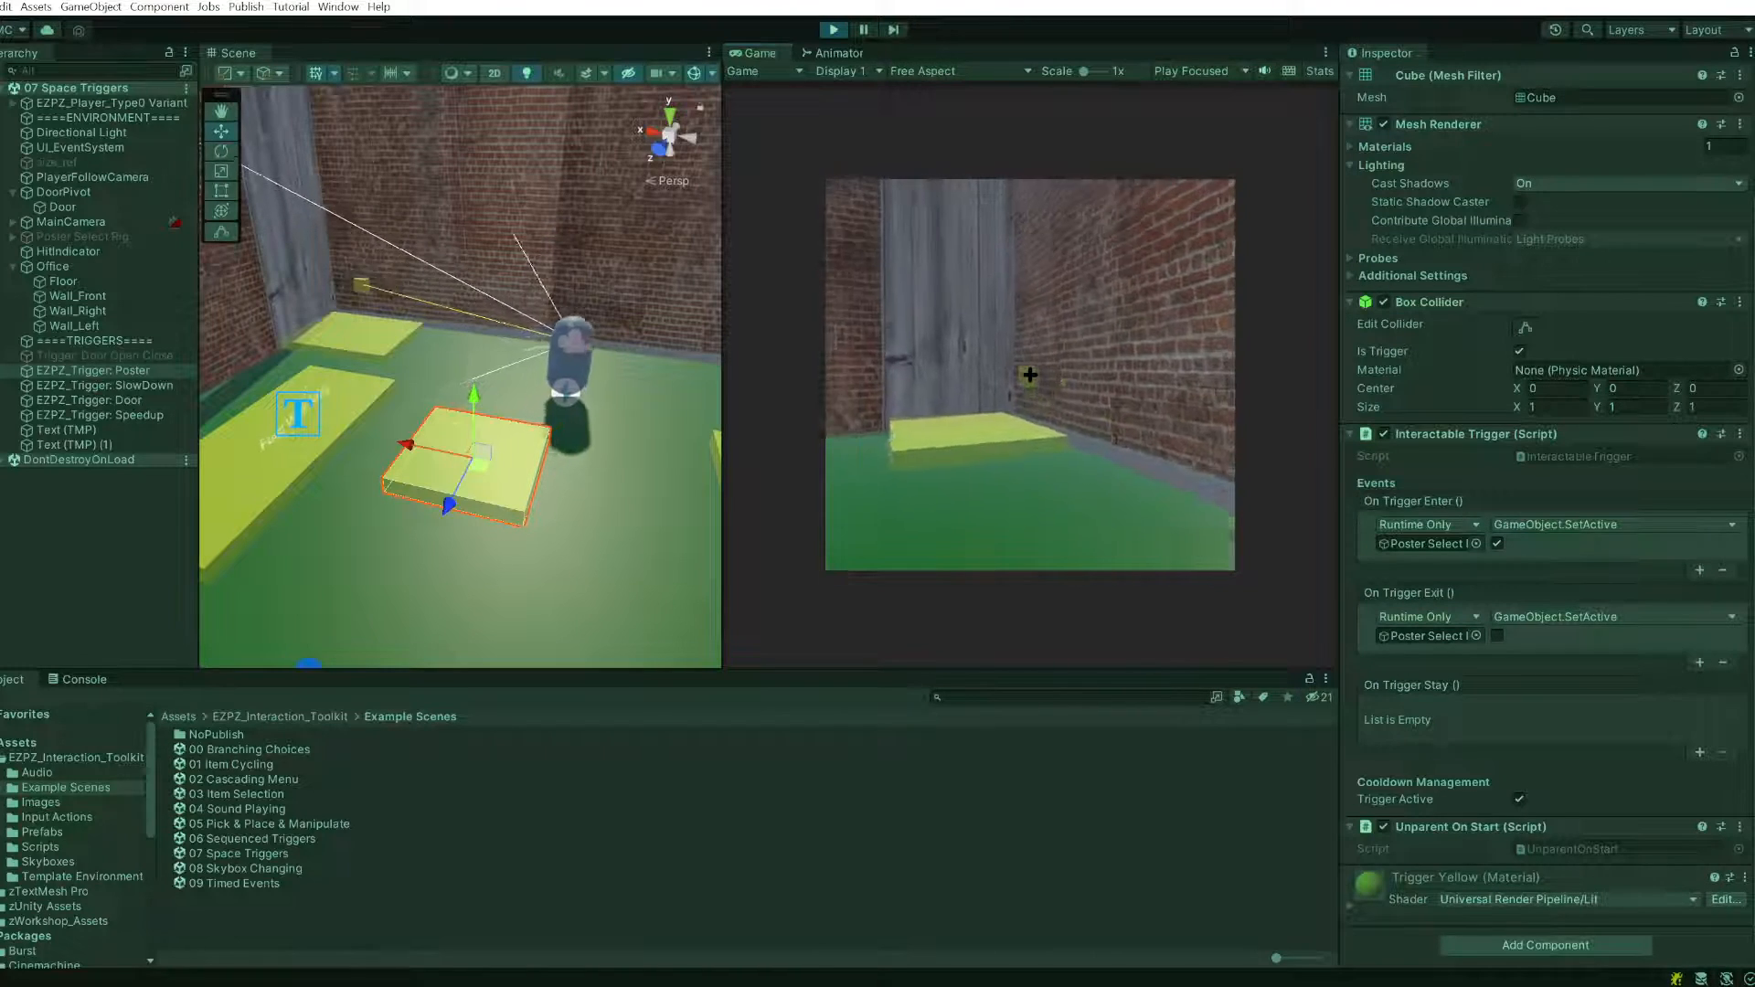
key(w)
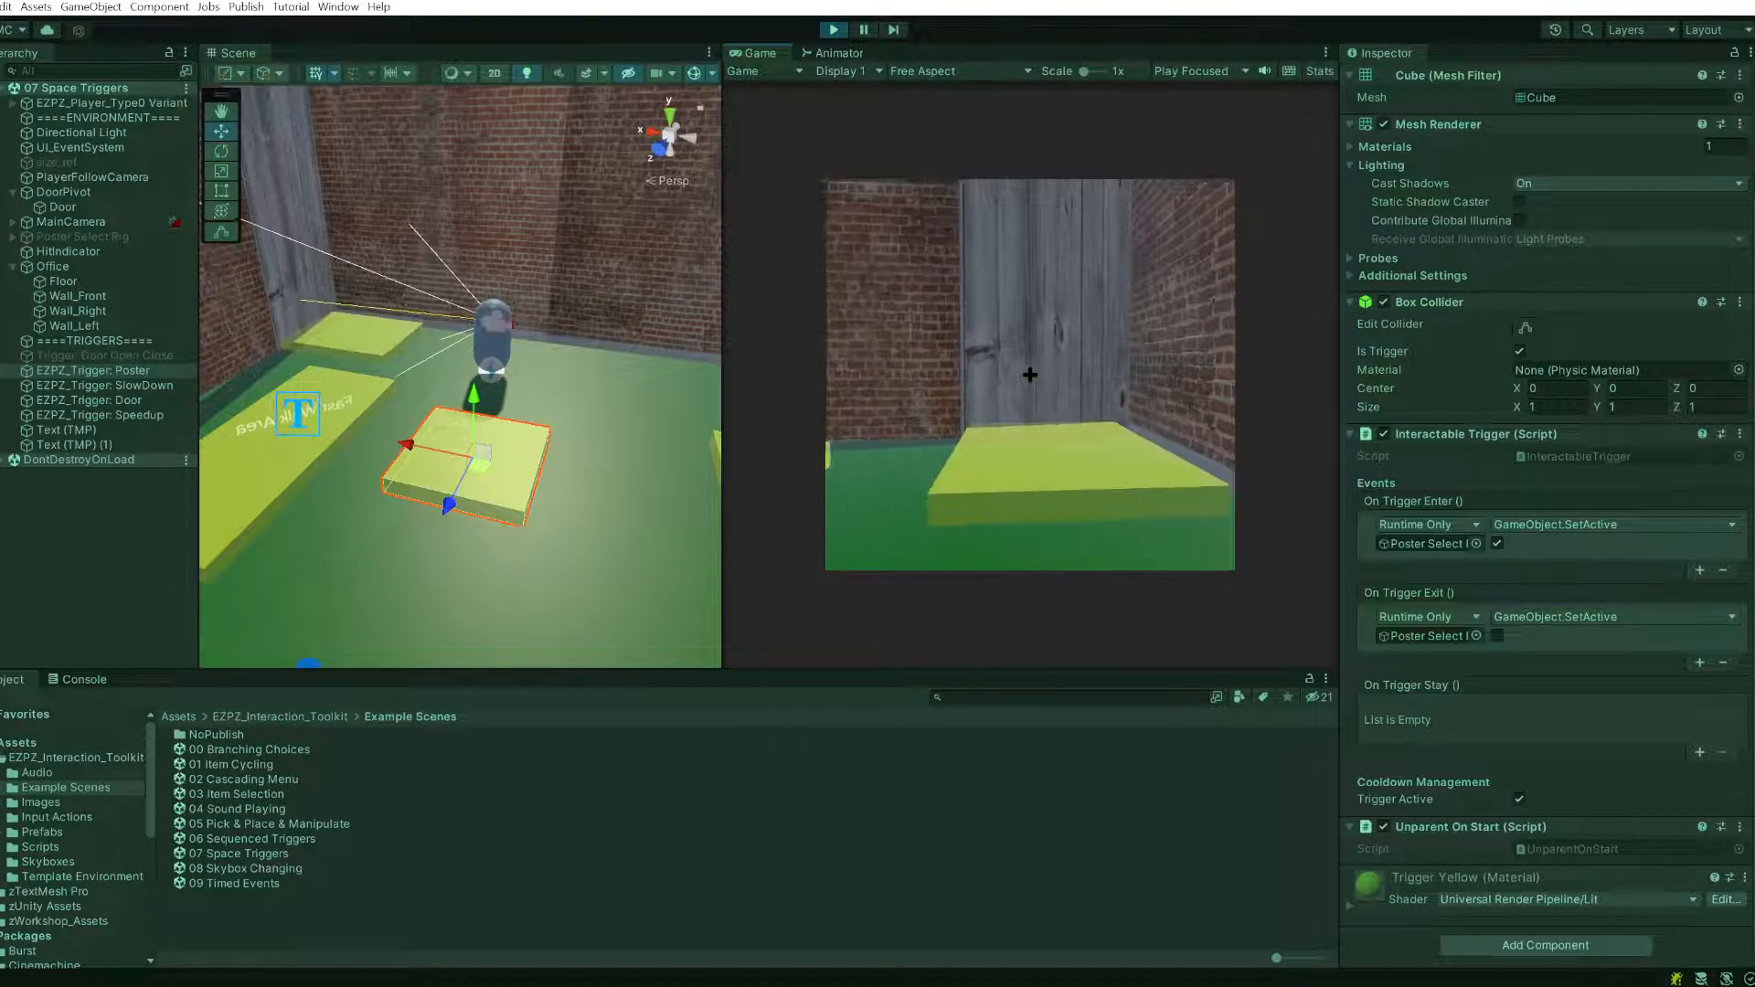
key(w)
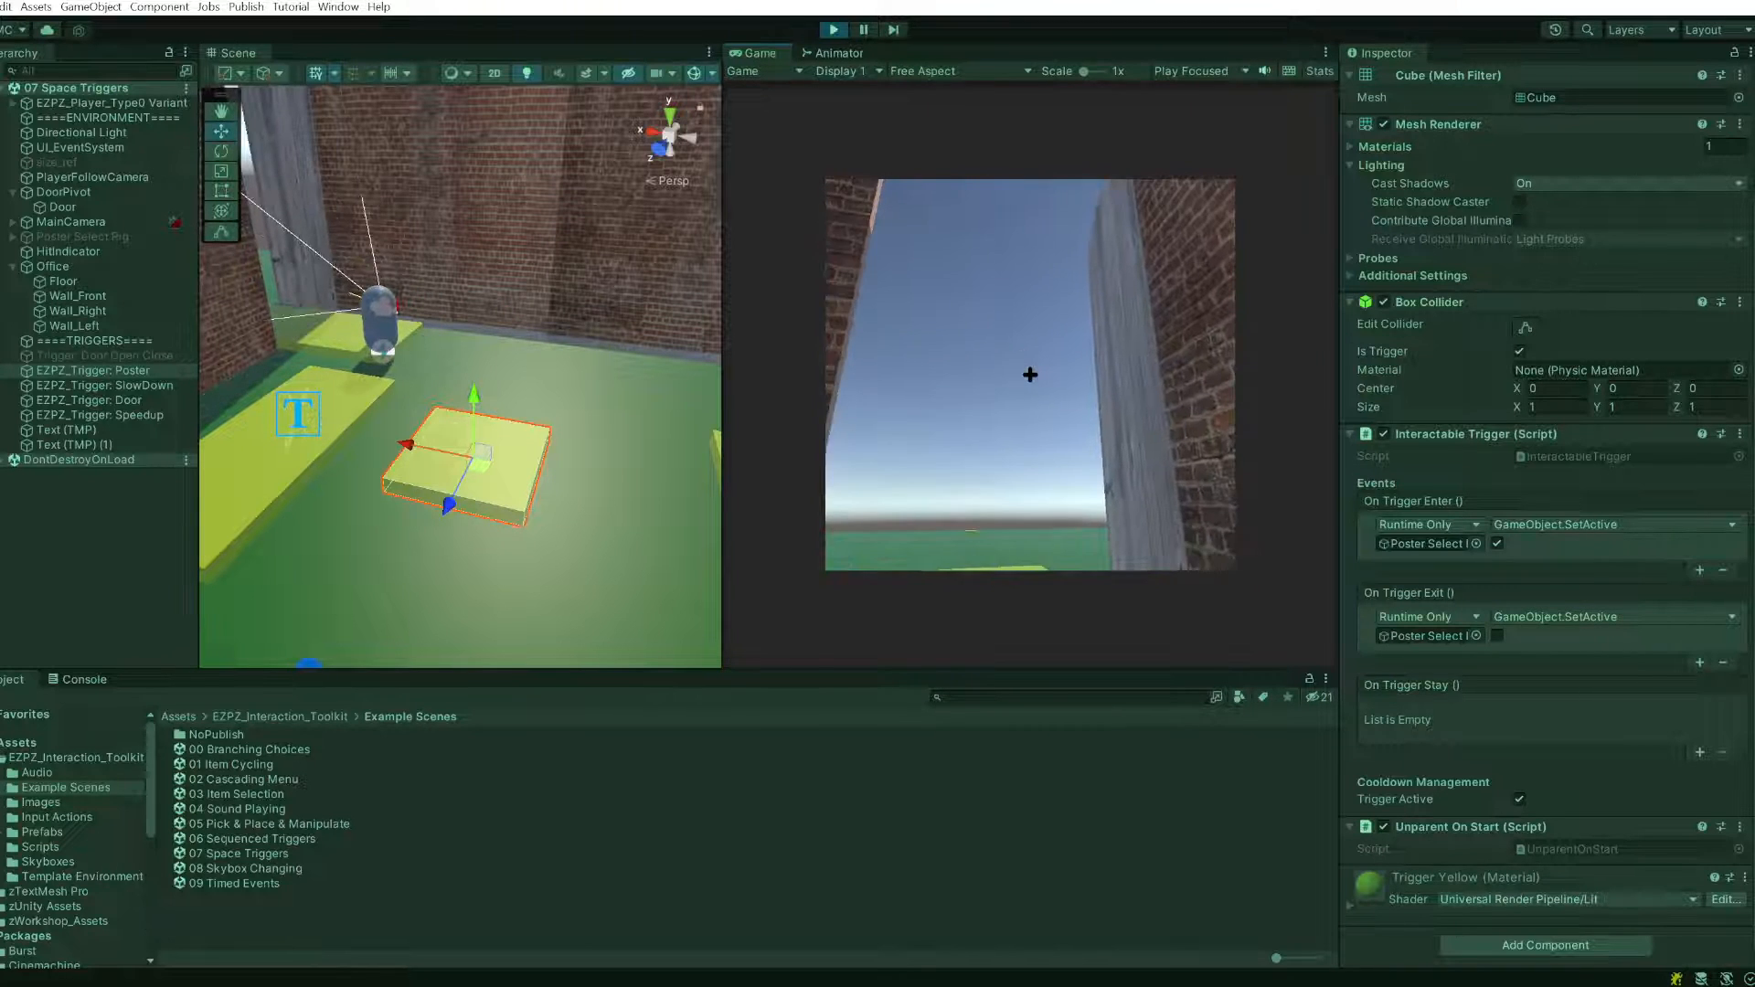
key(w)
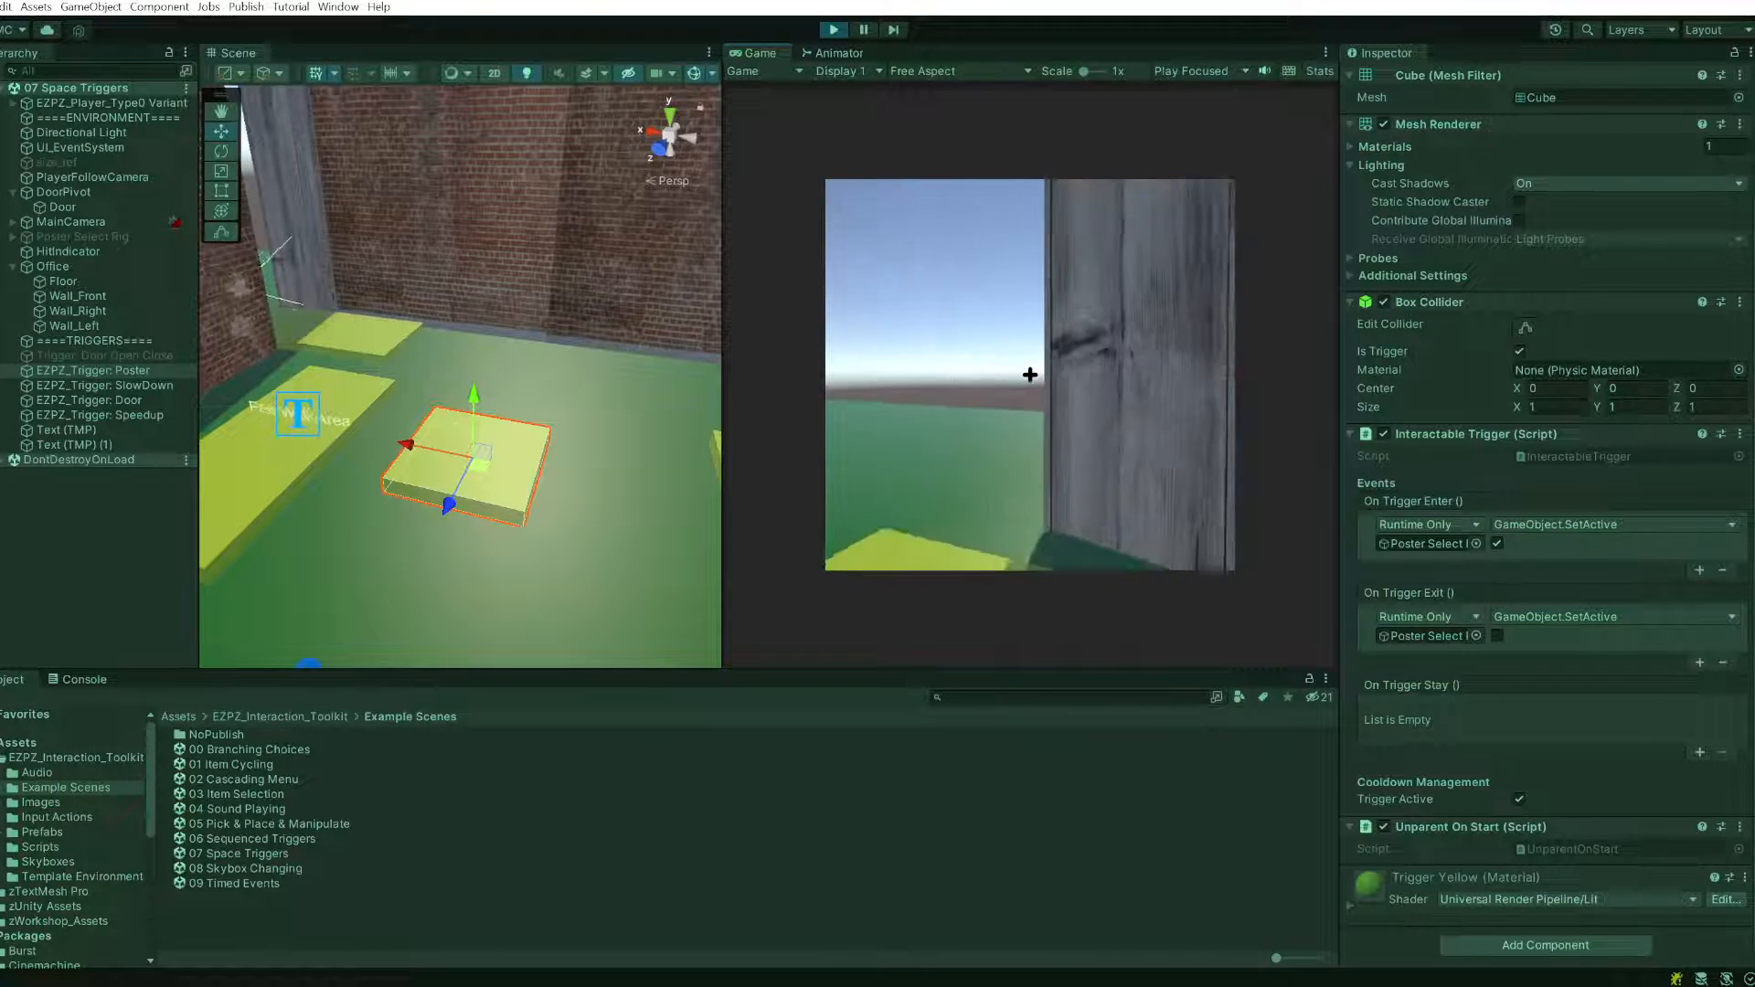
key(s)
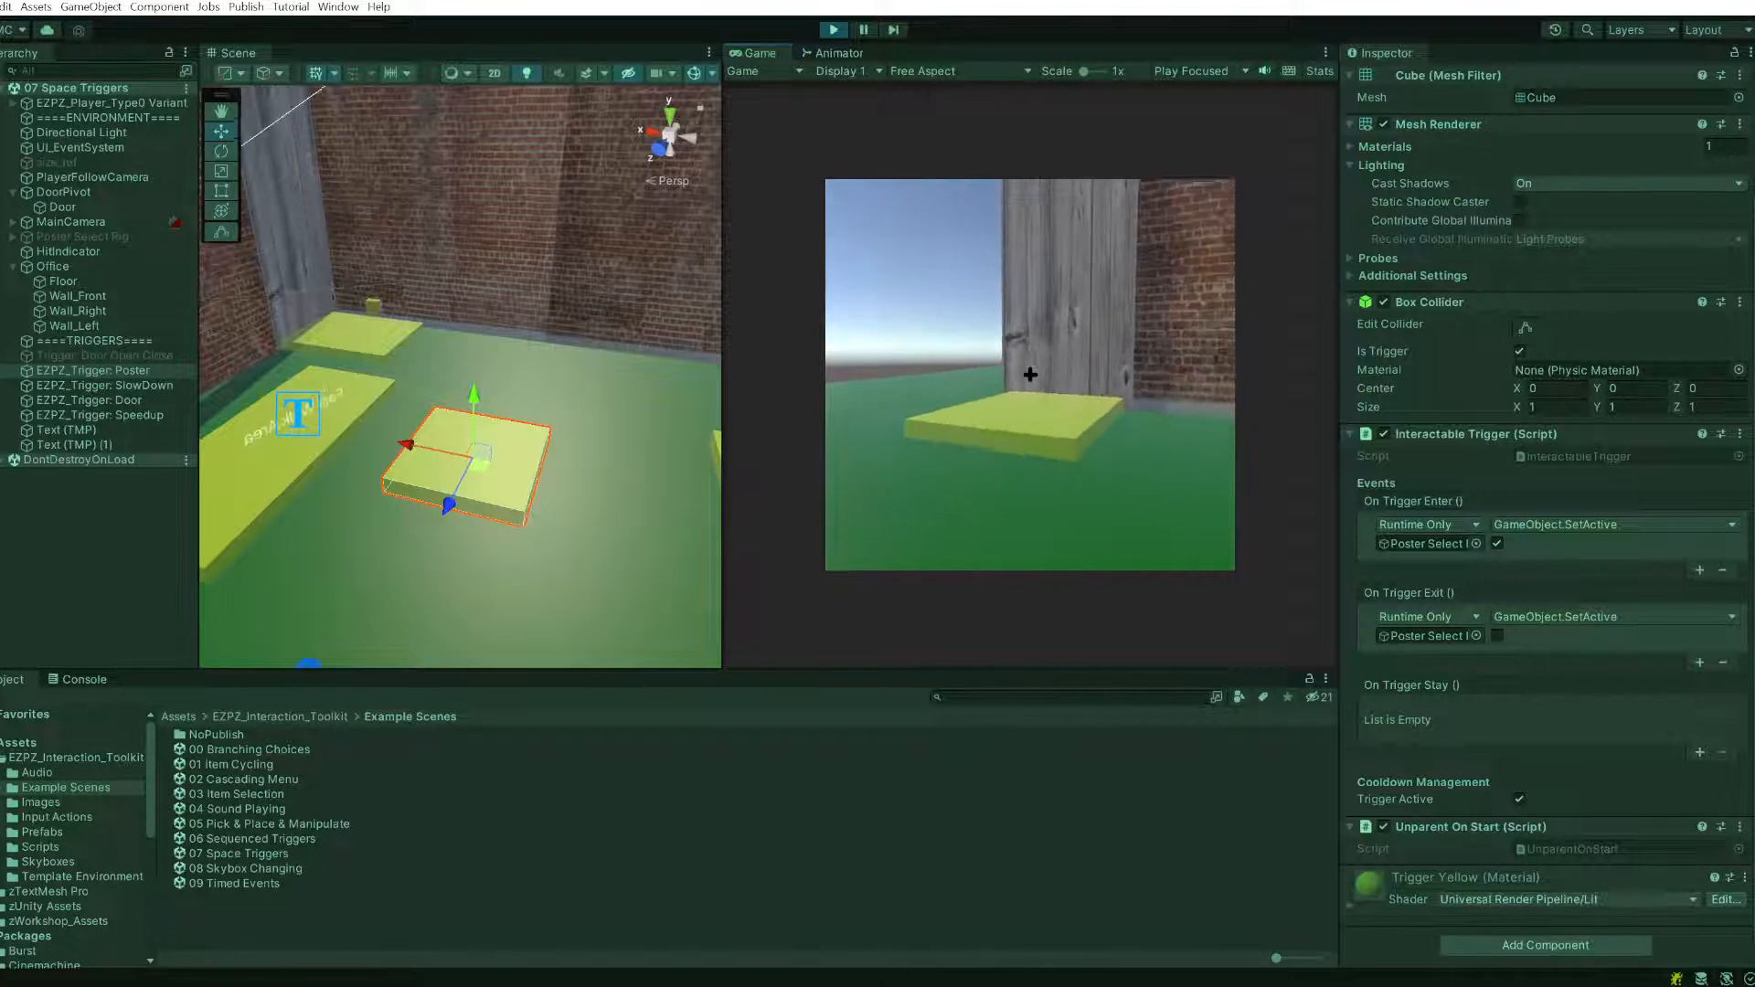
key(s)
key(a)
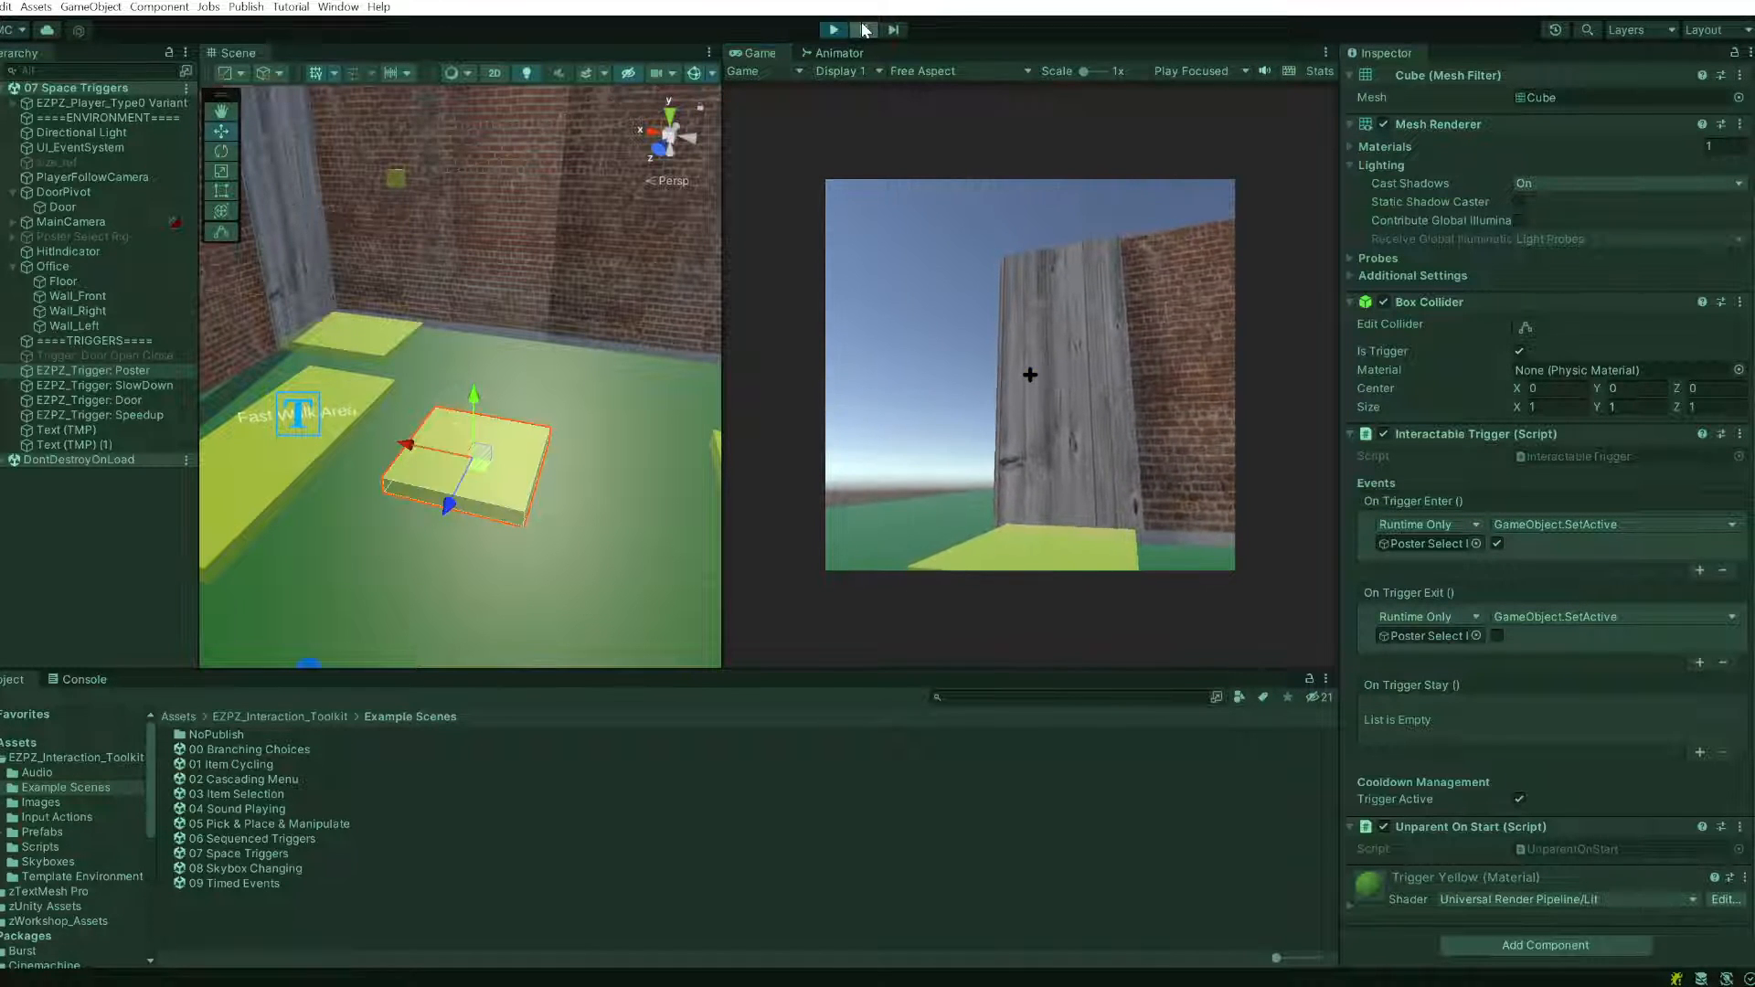
- Examine the On Trigger Enter and On Trigger Exit events of EZPZ_Trigger: Door
click(140, 402)
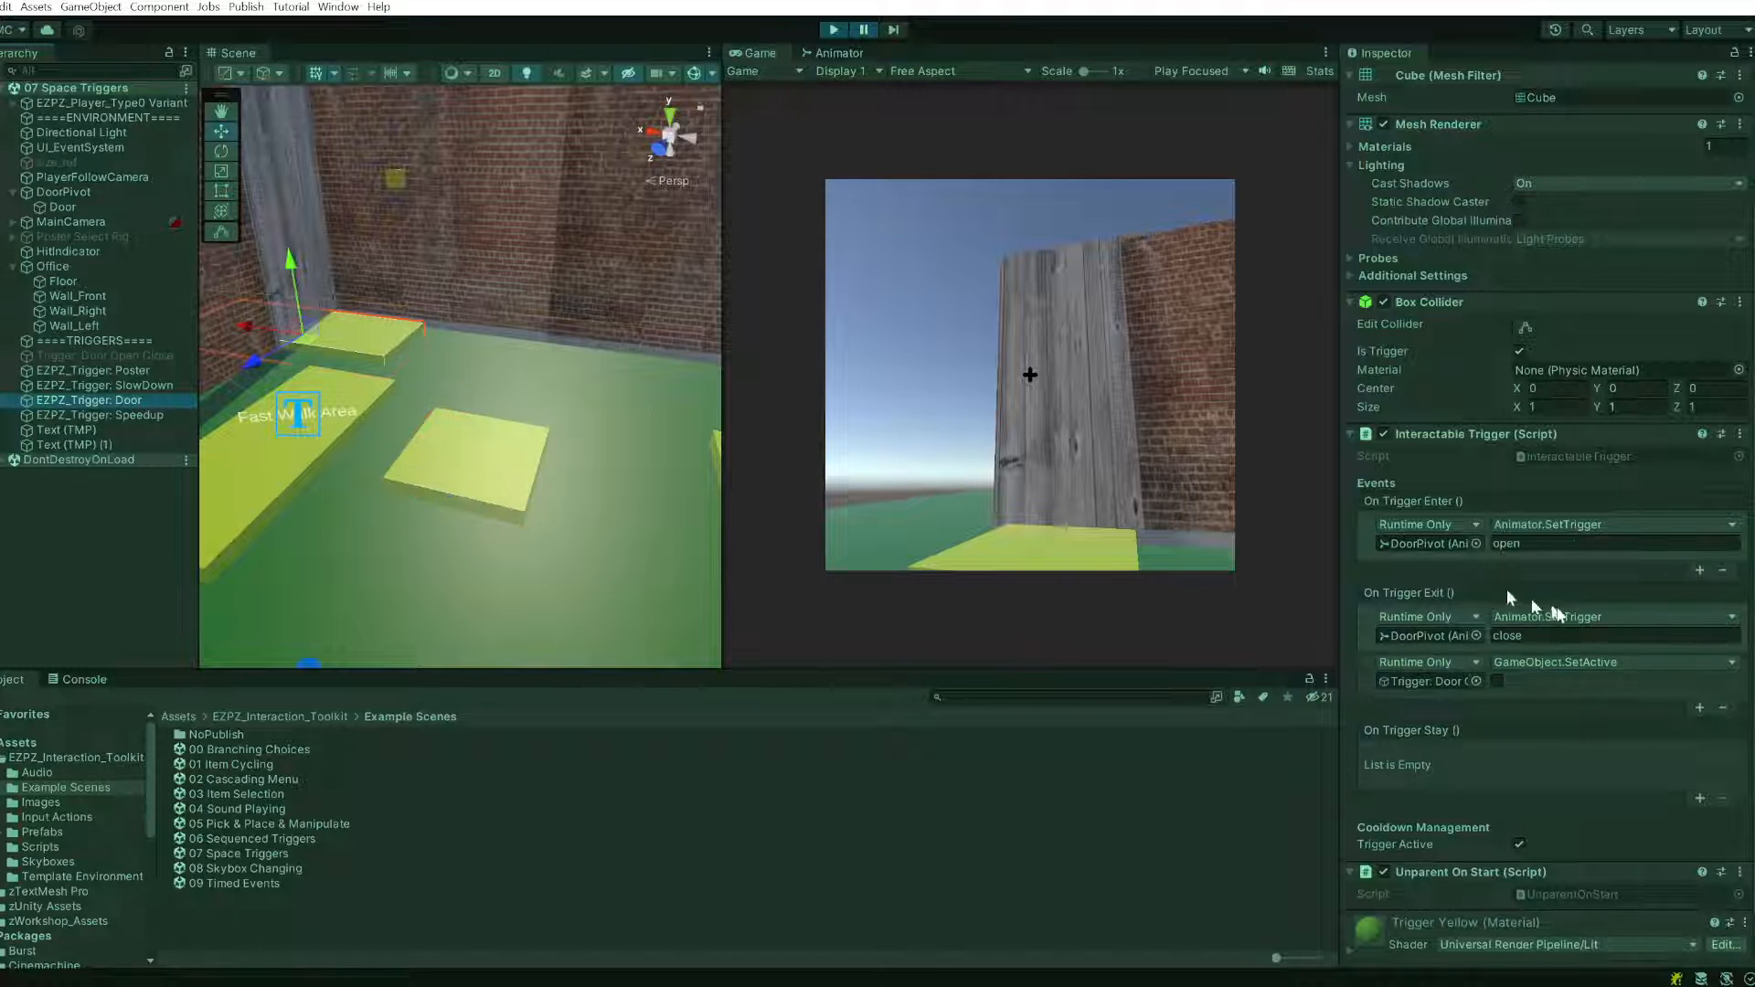
scroll(1527, 603, down, 2)
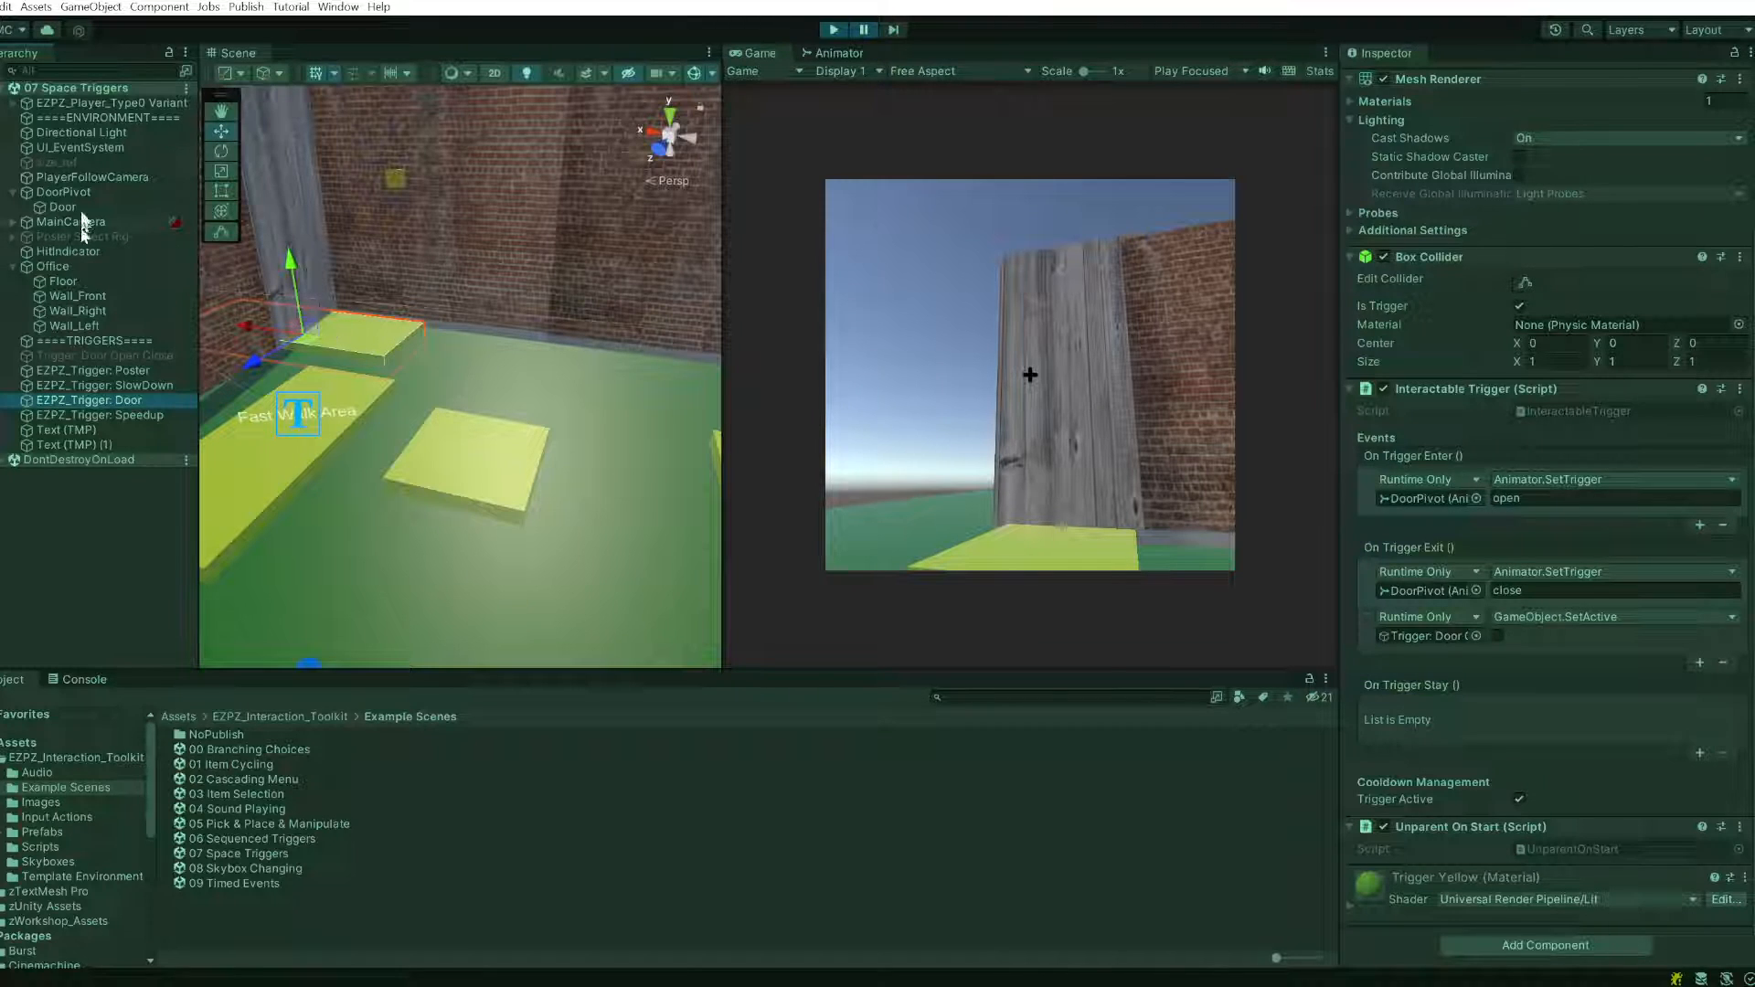
- Review the DoorPivot object's Animator component and state graph, and close the Animator view
click(79, 190)
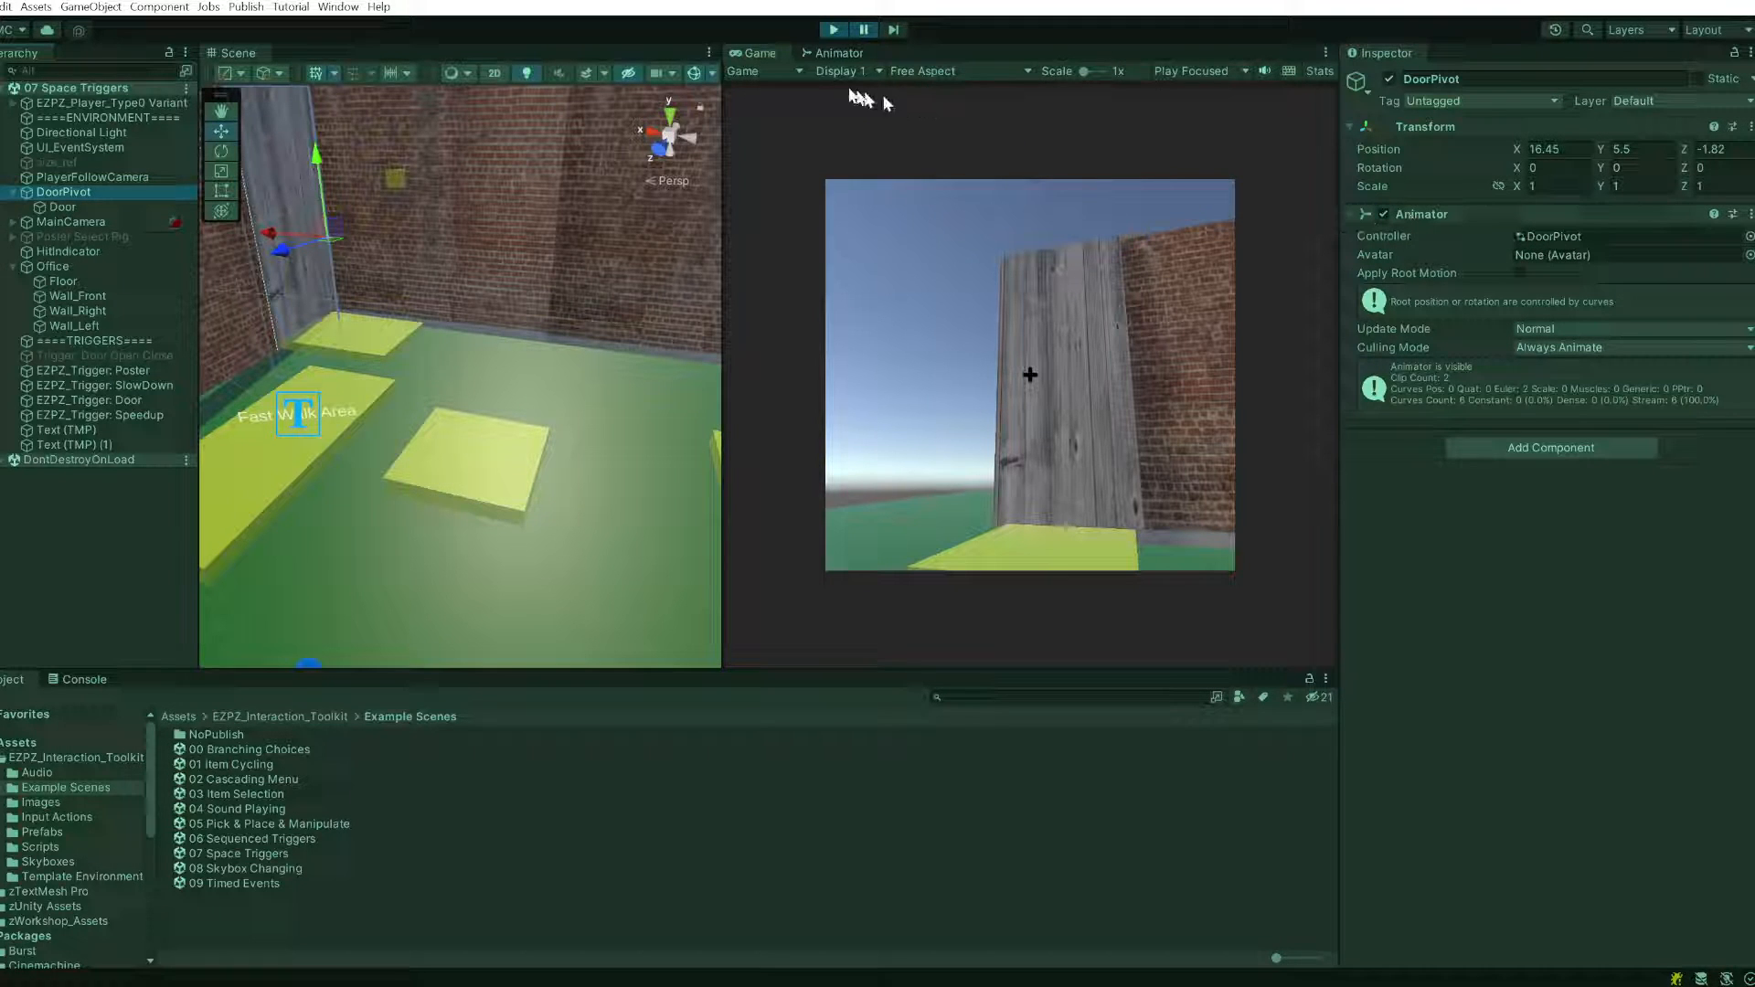
click(835, 57)
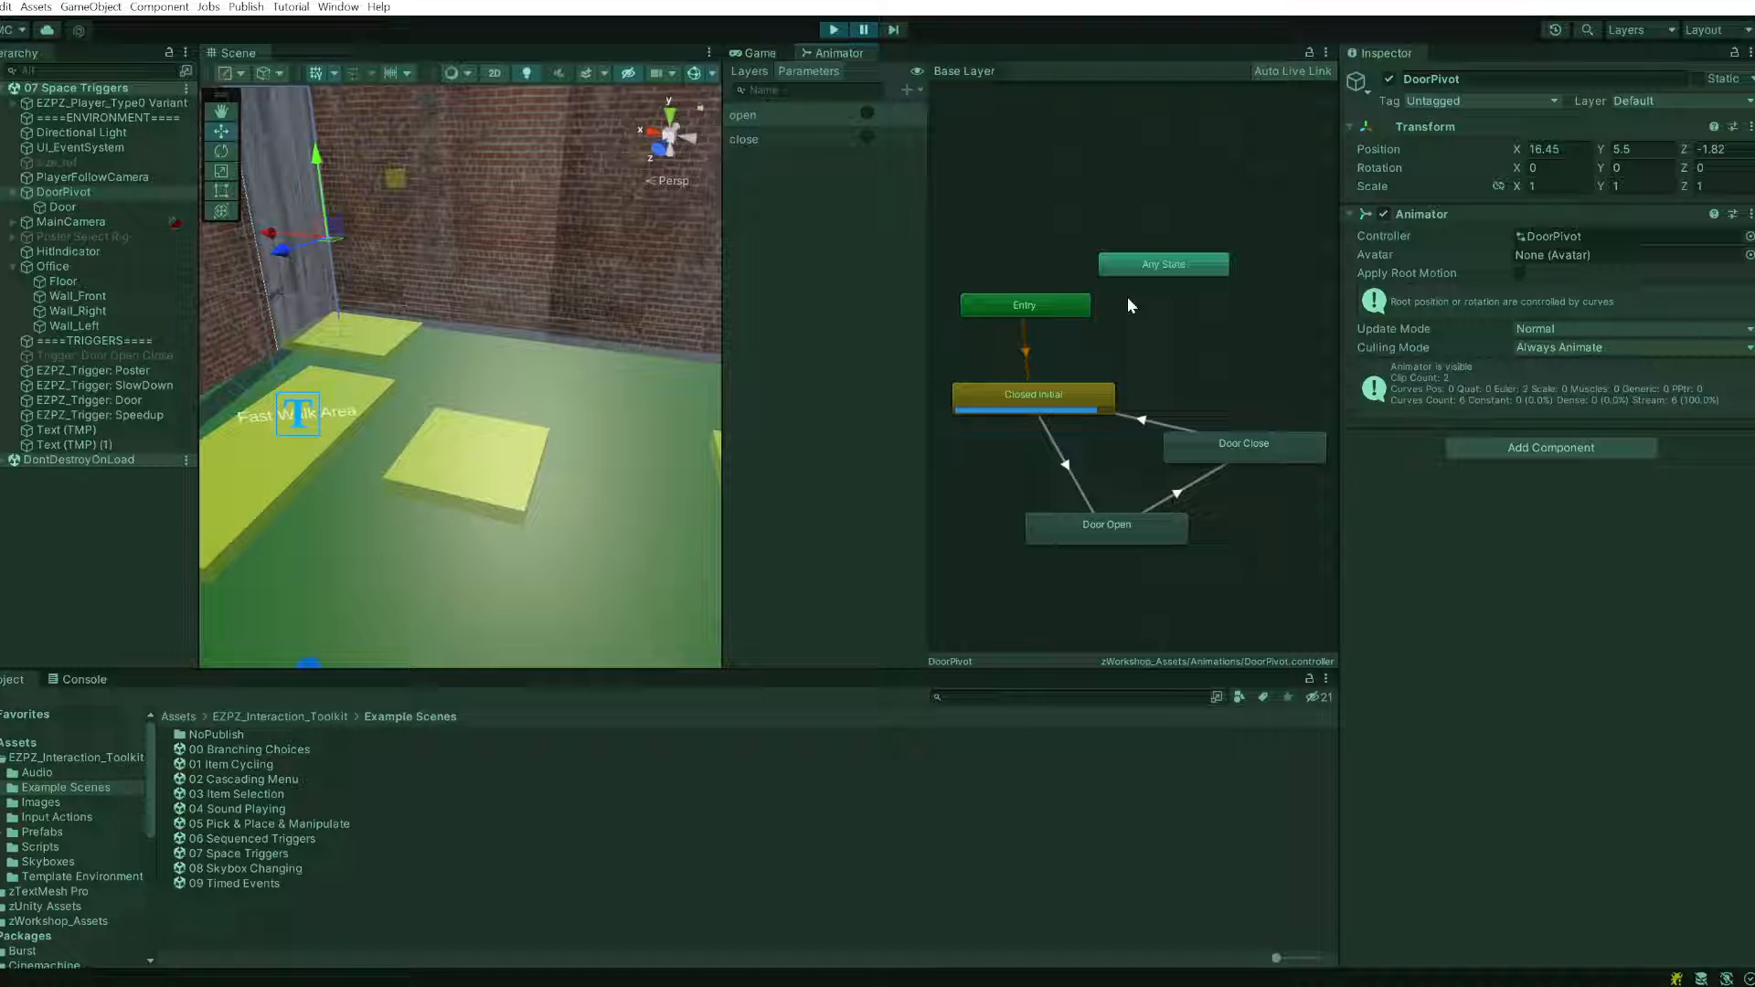
right_click(857, 55)
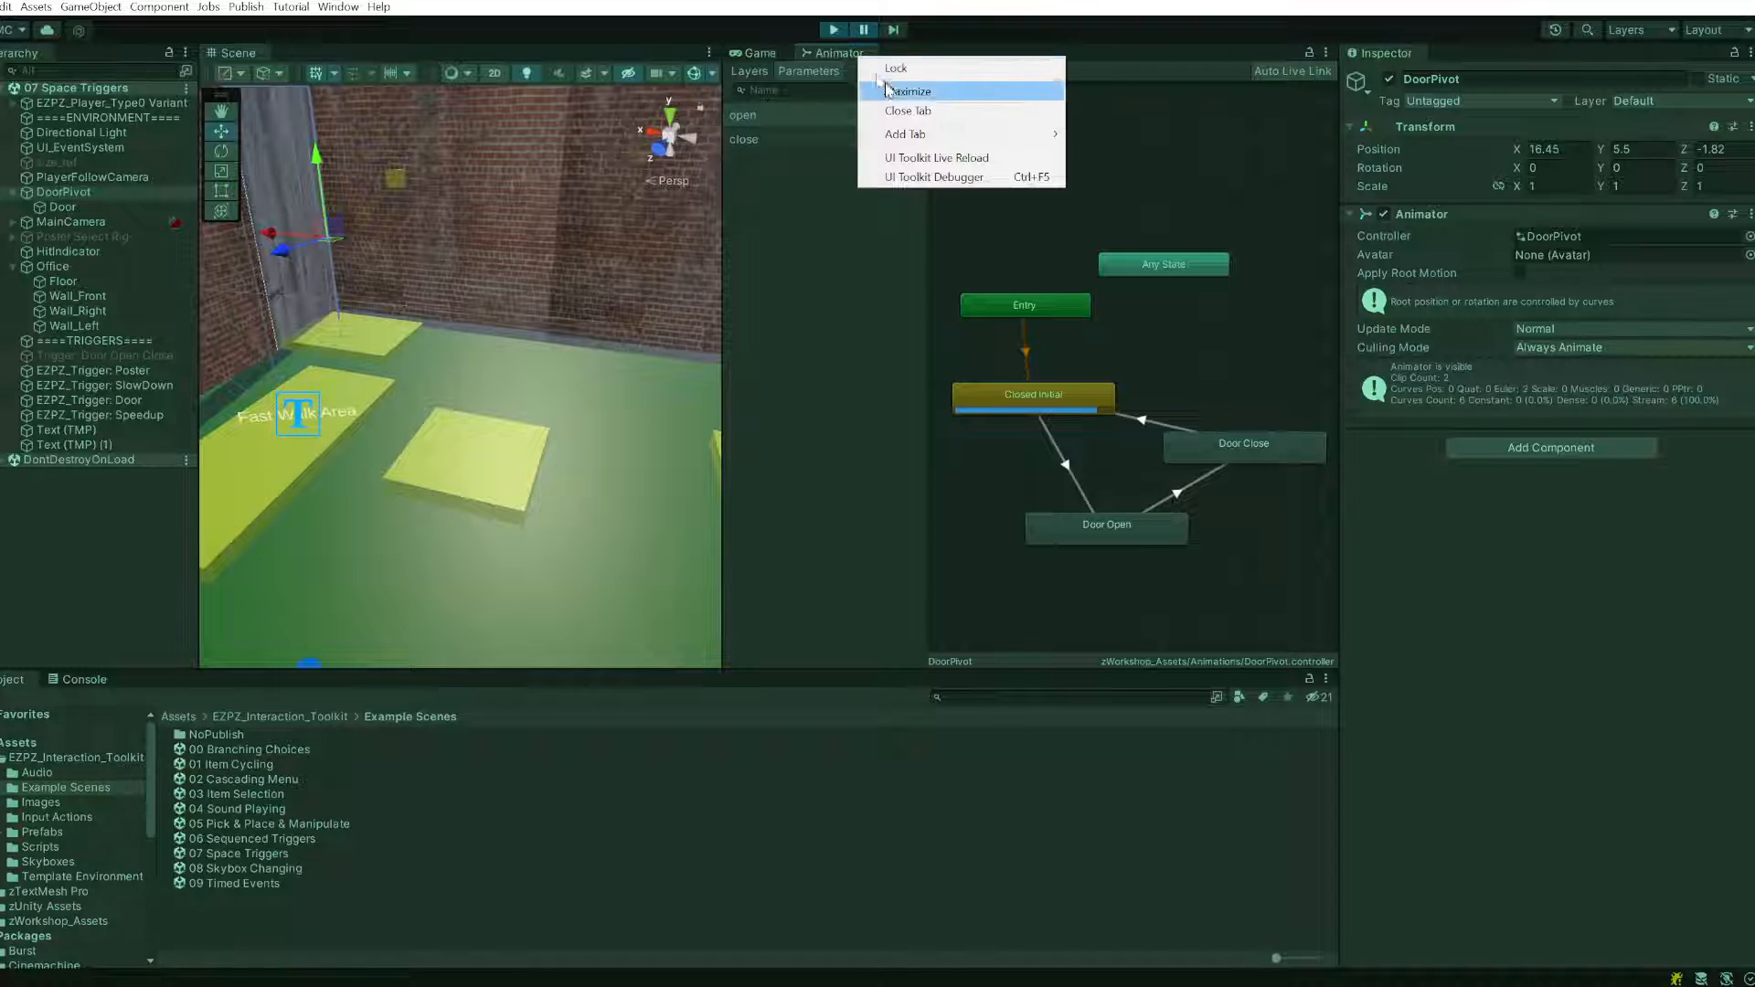
click(914, 117)
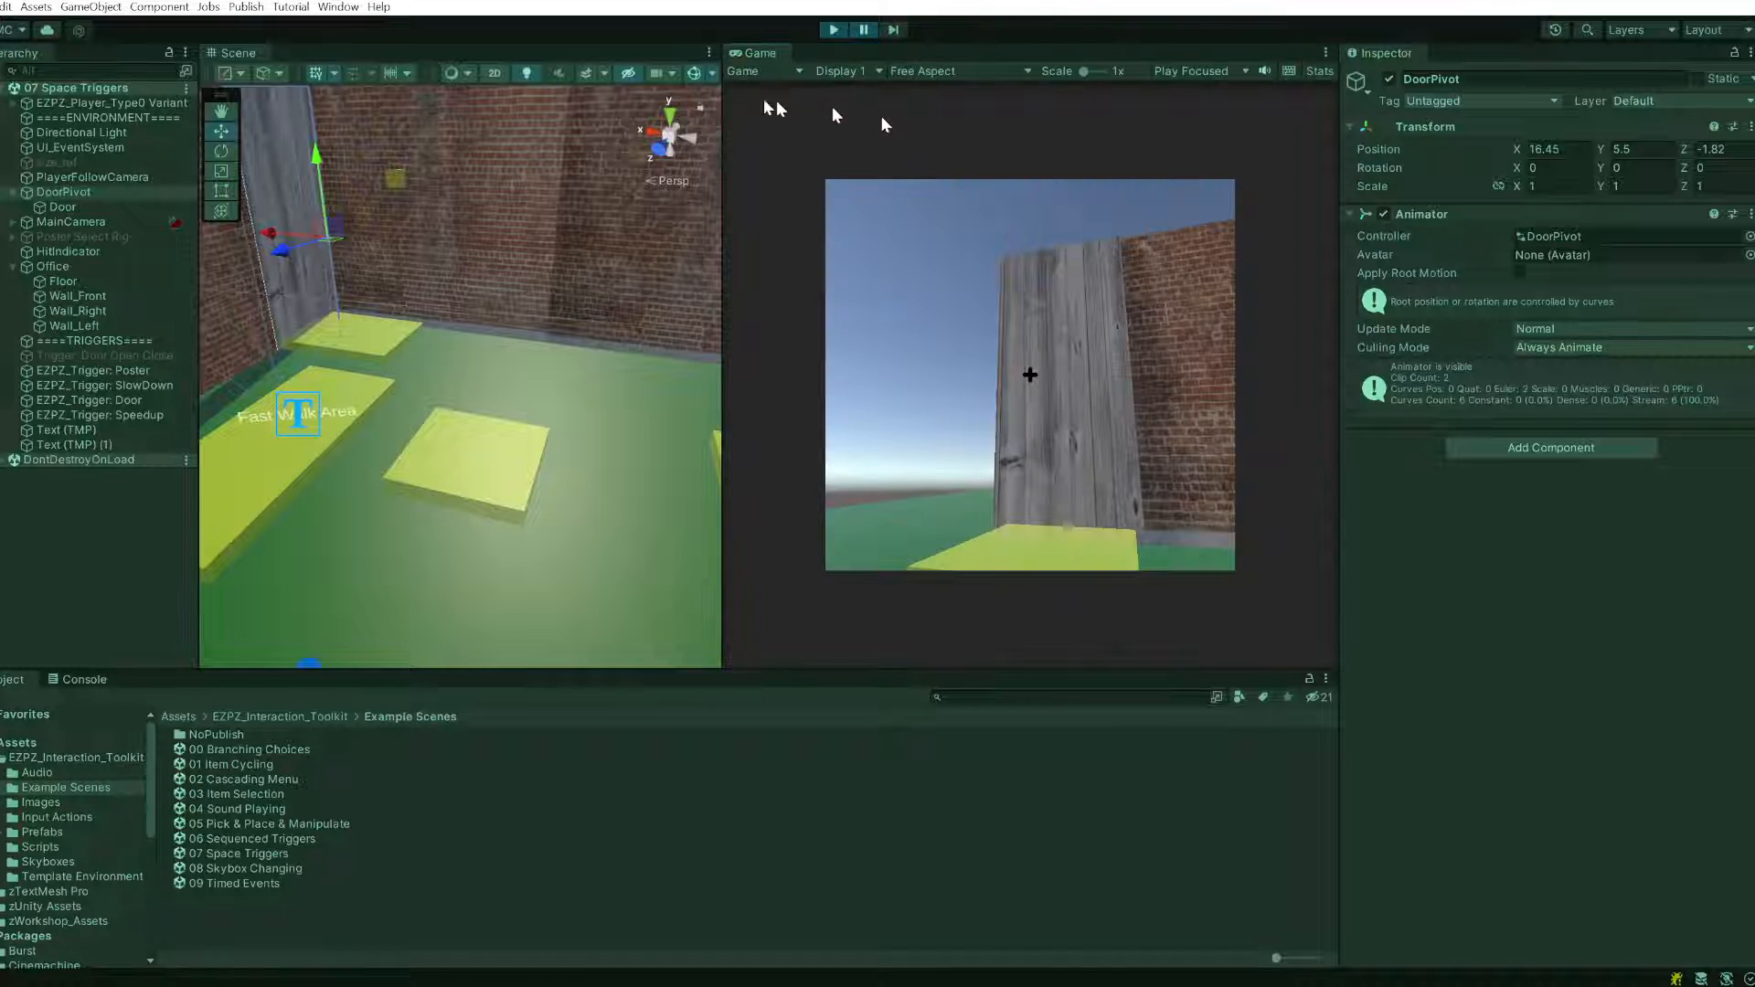
- Open the Animator view, dock it alongside the Game view, and bring DoorPivot's whole state graph into view
click(350, 13)
mouse_move(472, 339)
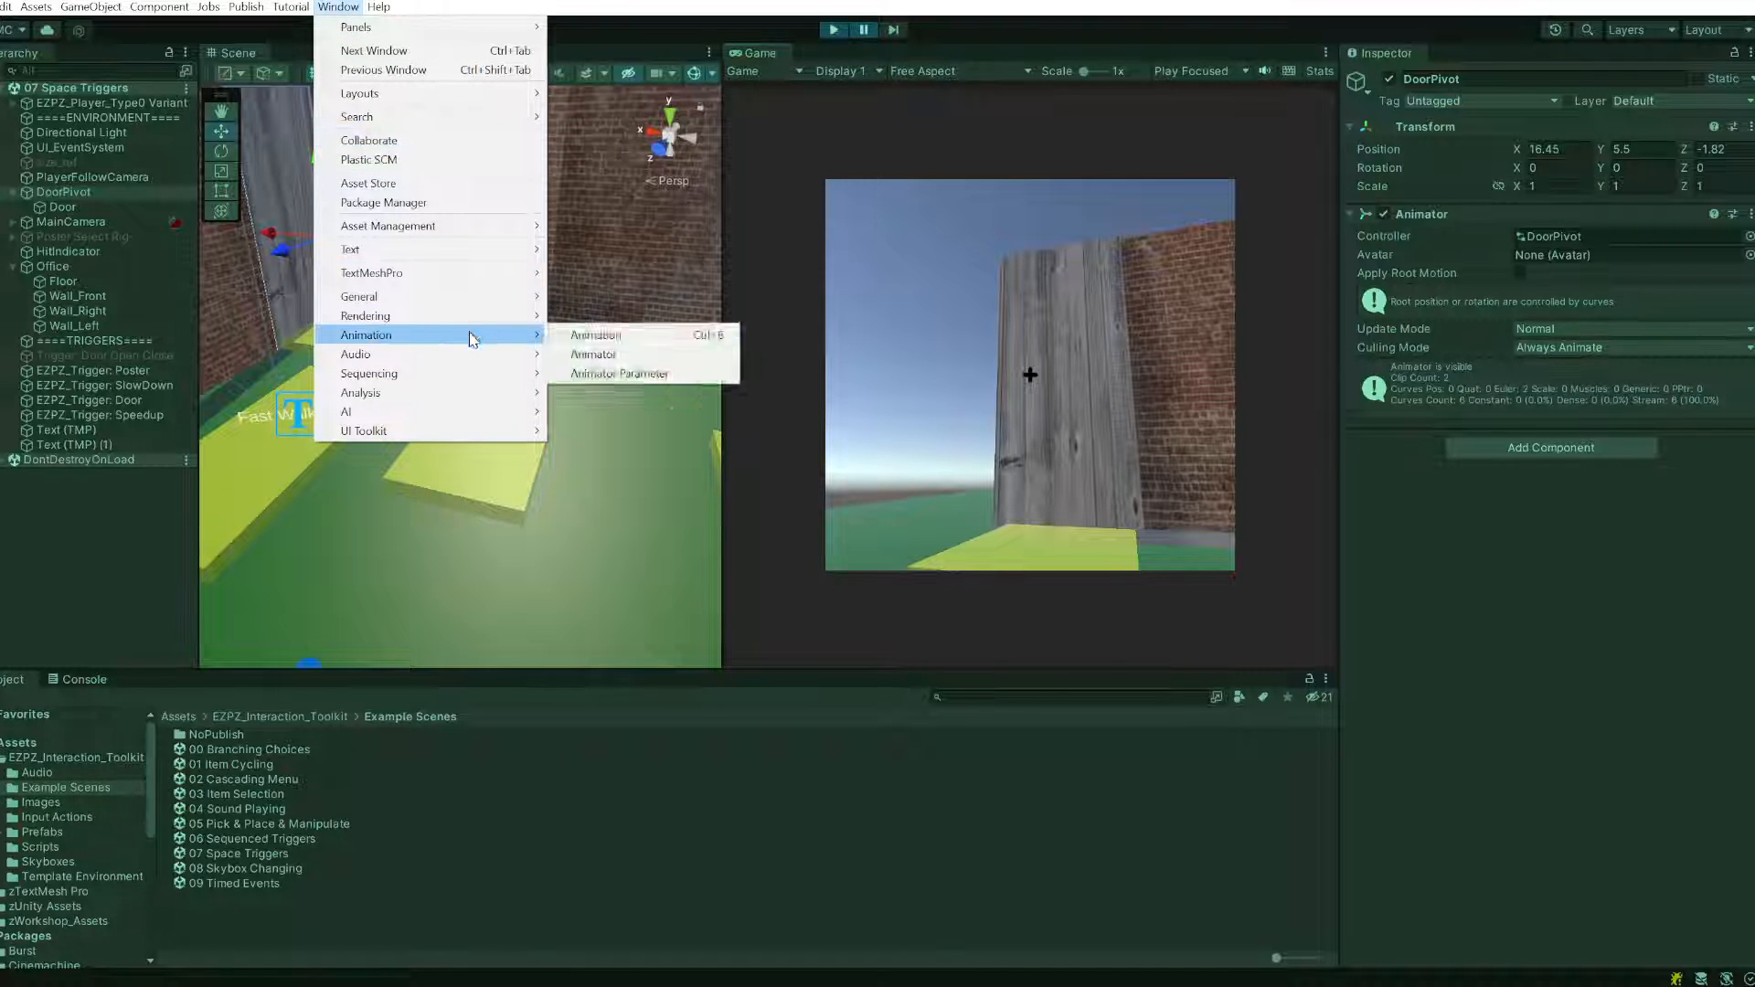
click(643, 359)
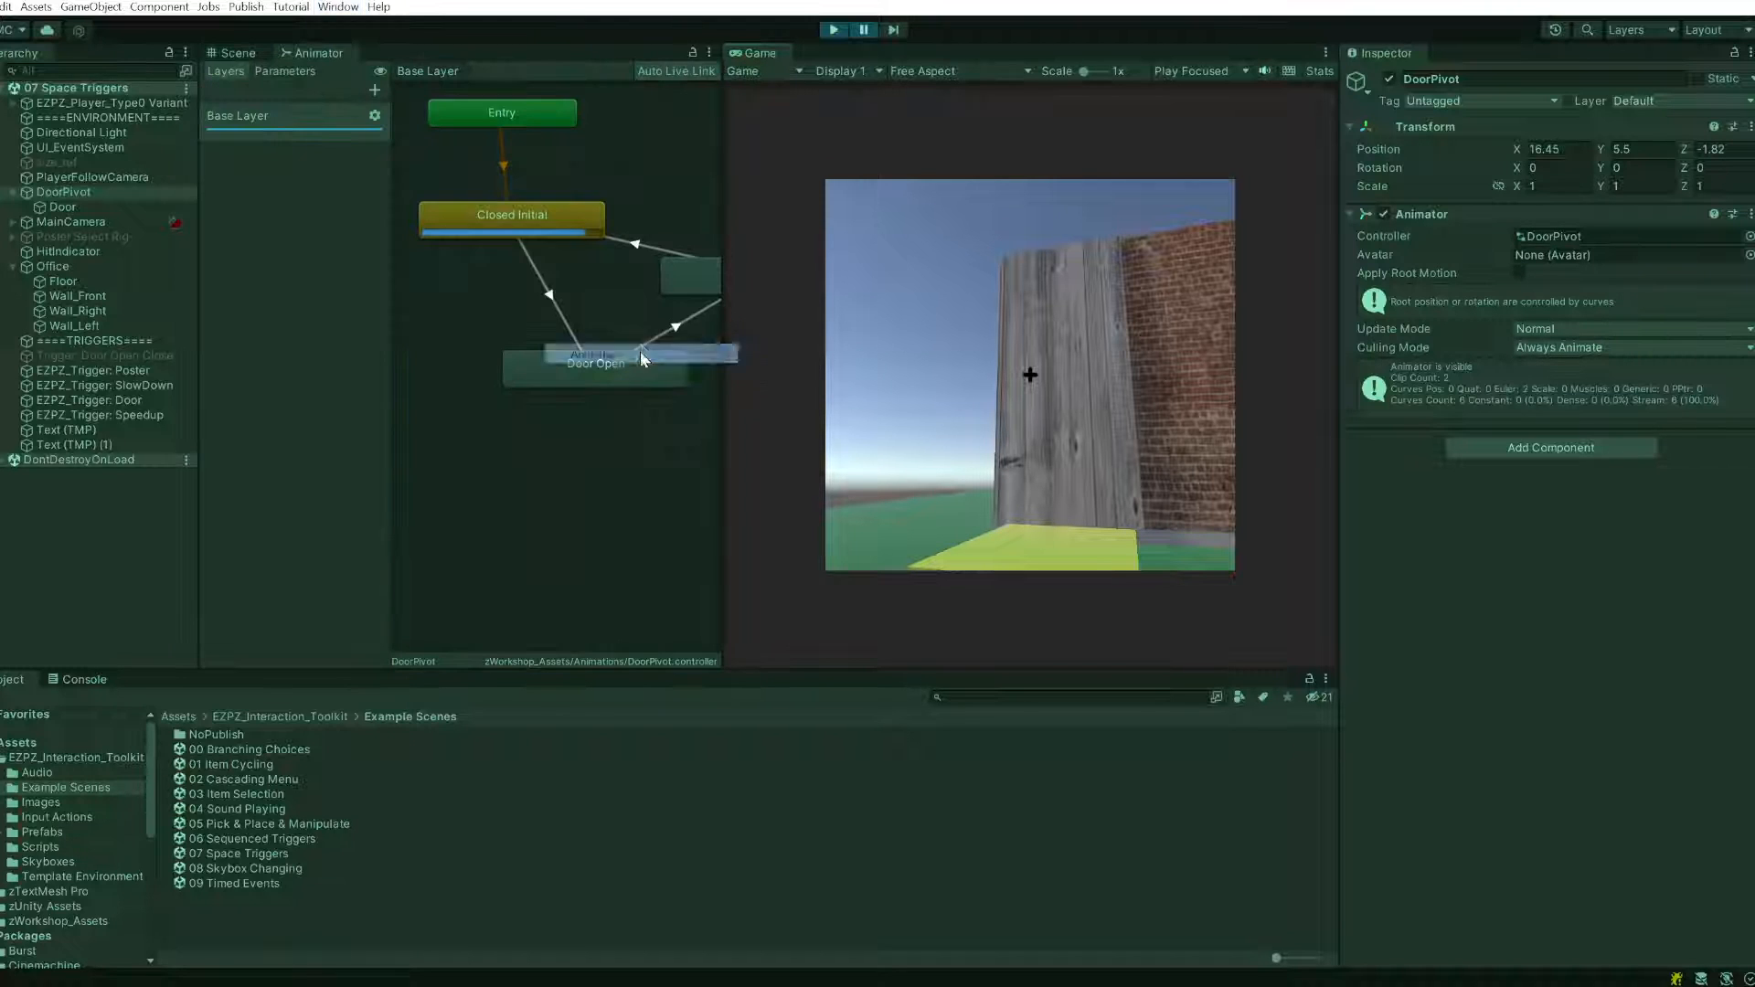
drag(321, 55, 827, 53)
click(338, 6)
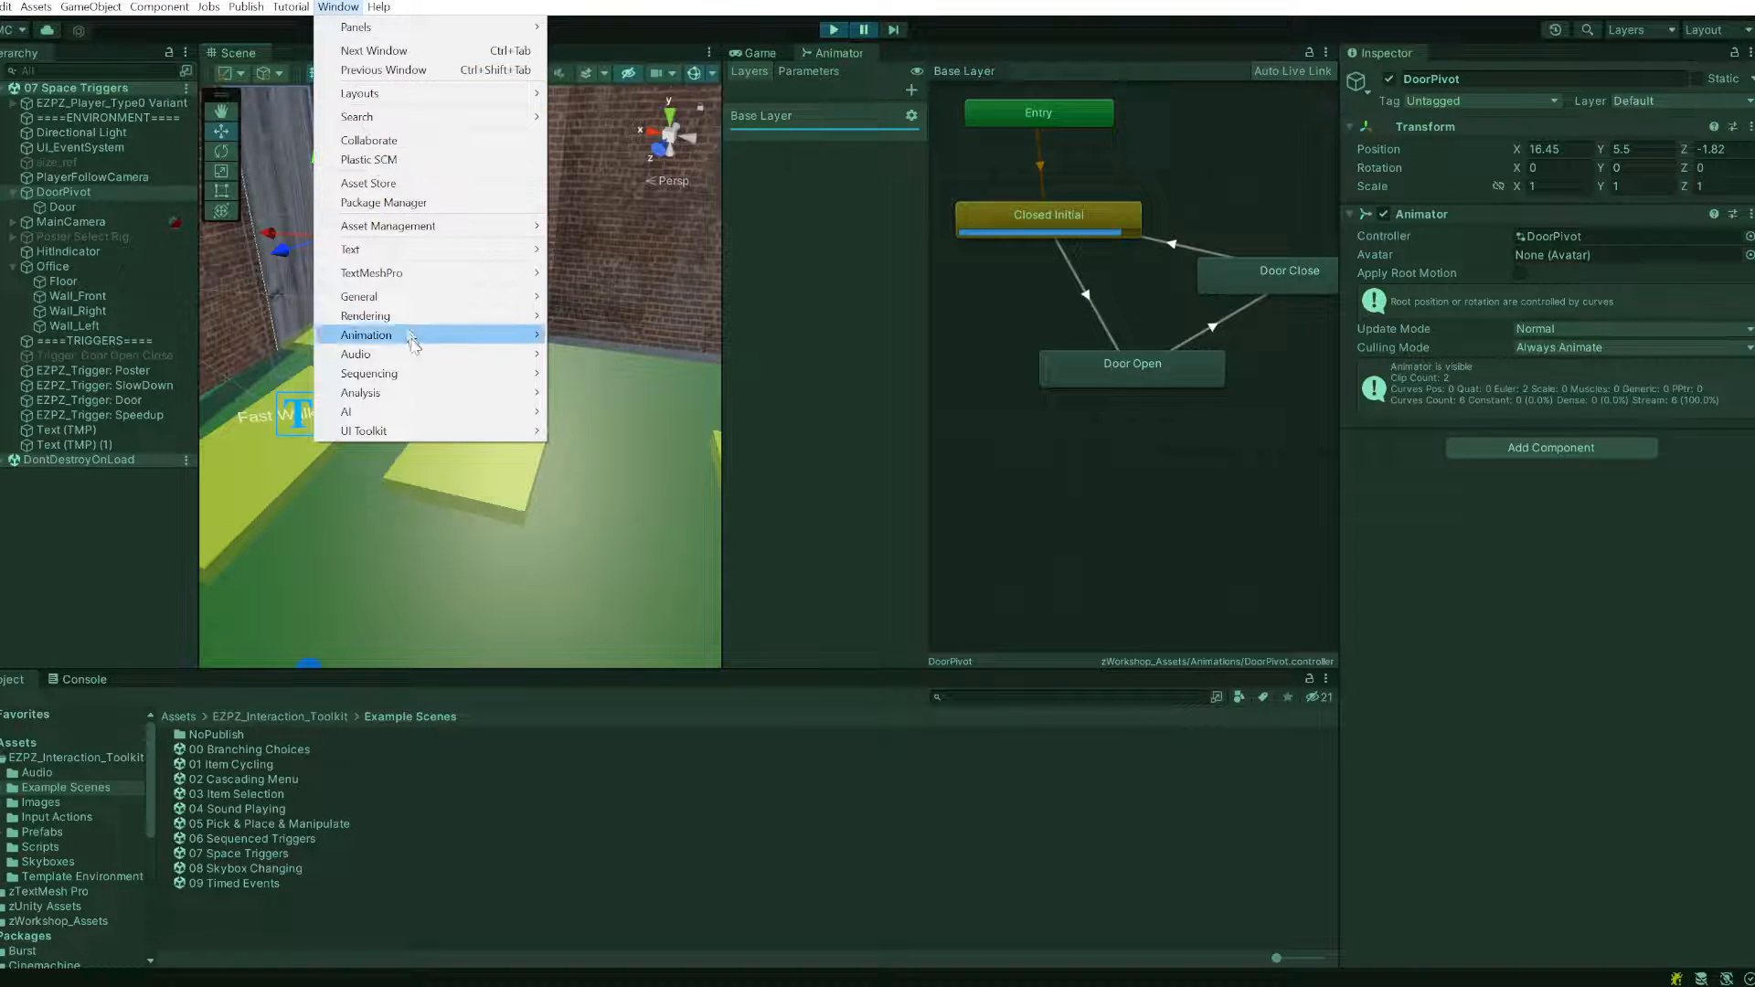
mouse_move(504, 336)
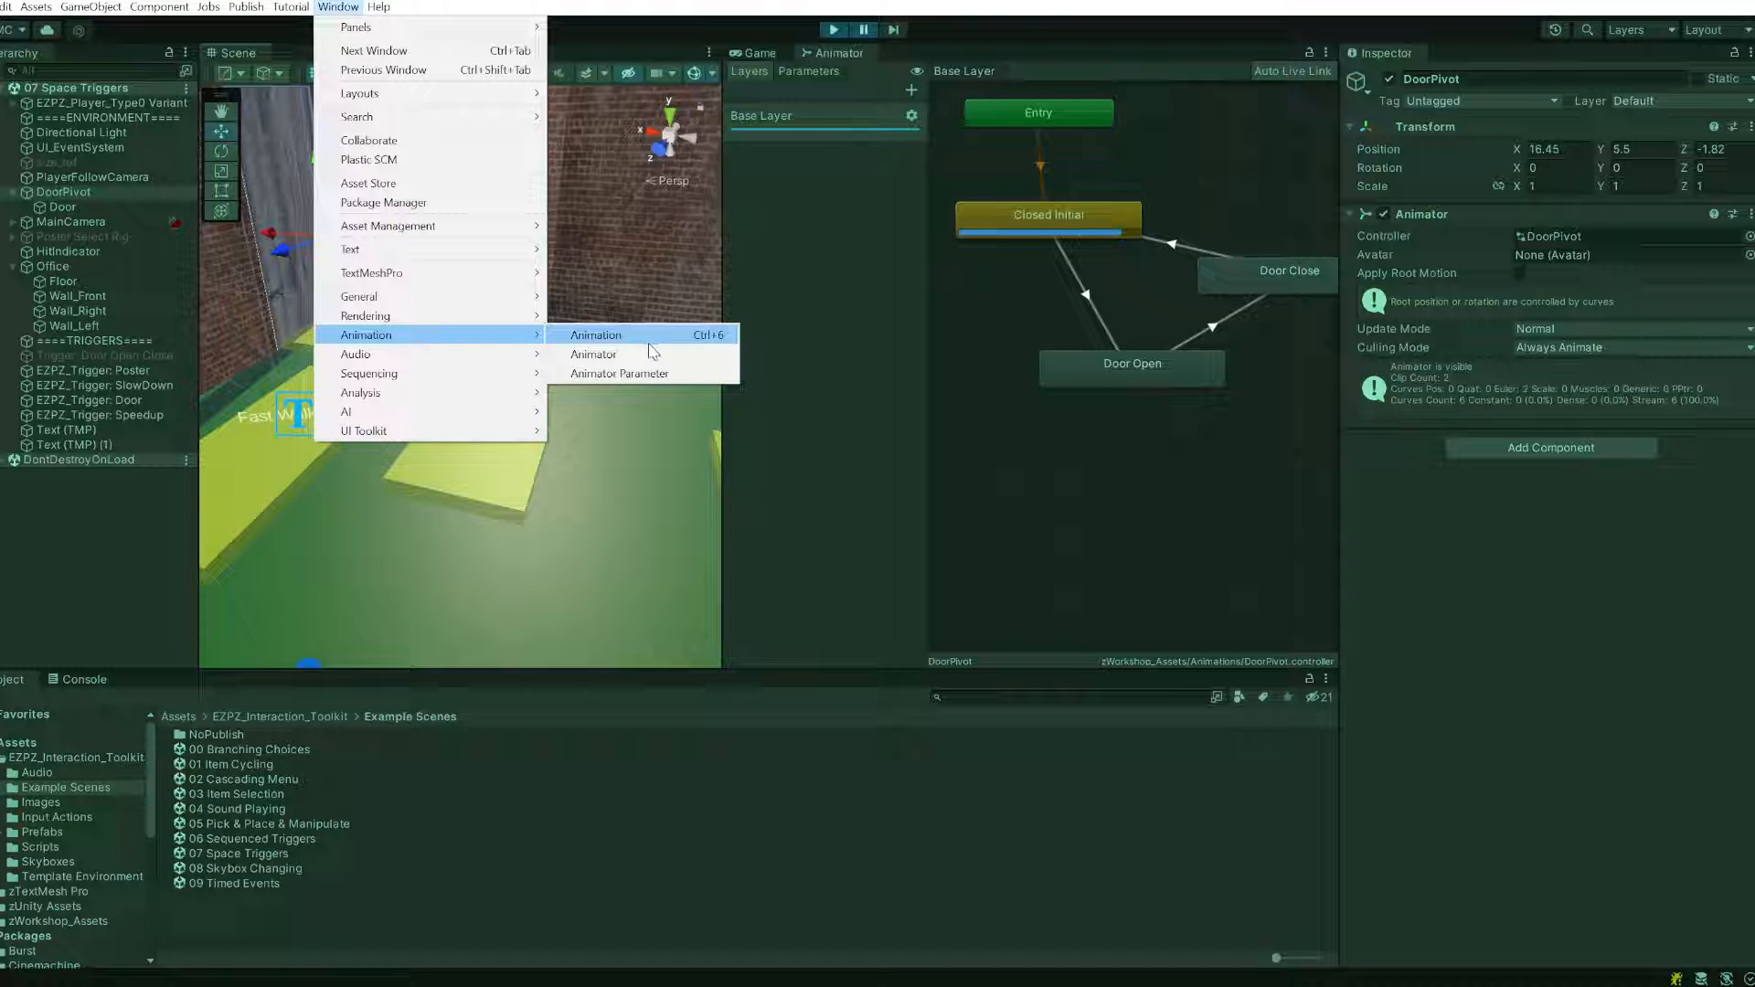
click(999, 446)
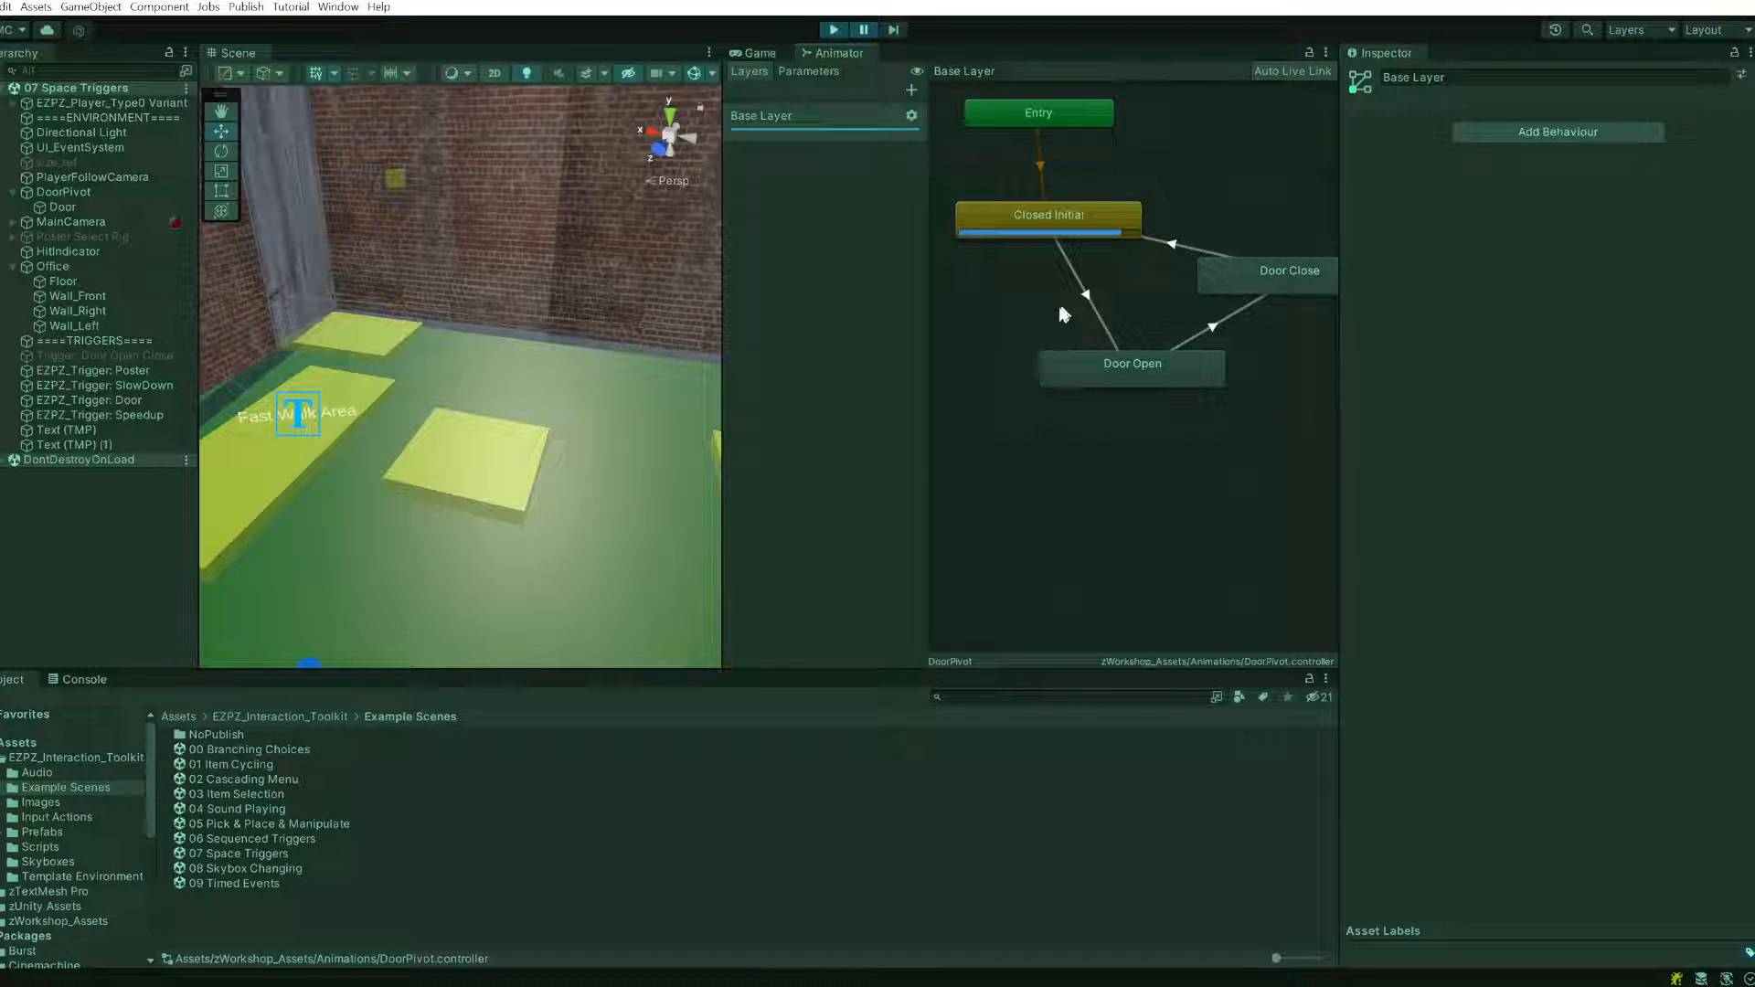
middle_drag(1057, 301, 1017, 369)
scroll(1066, 338, down, 3)
scroll(1068, 326, down, 1)
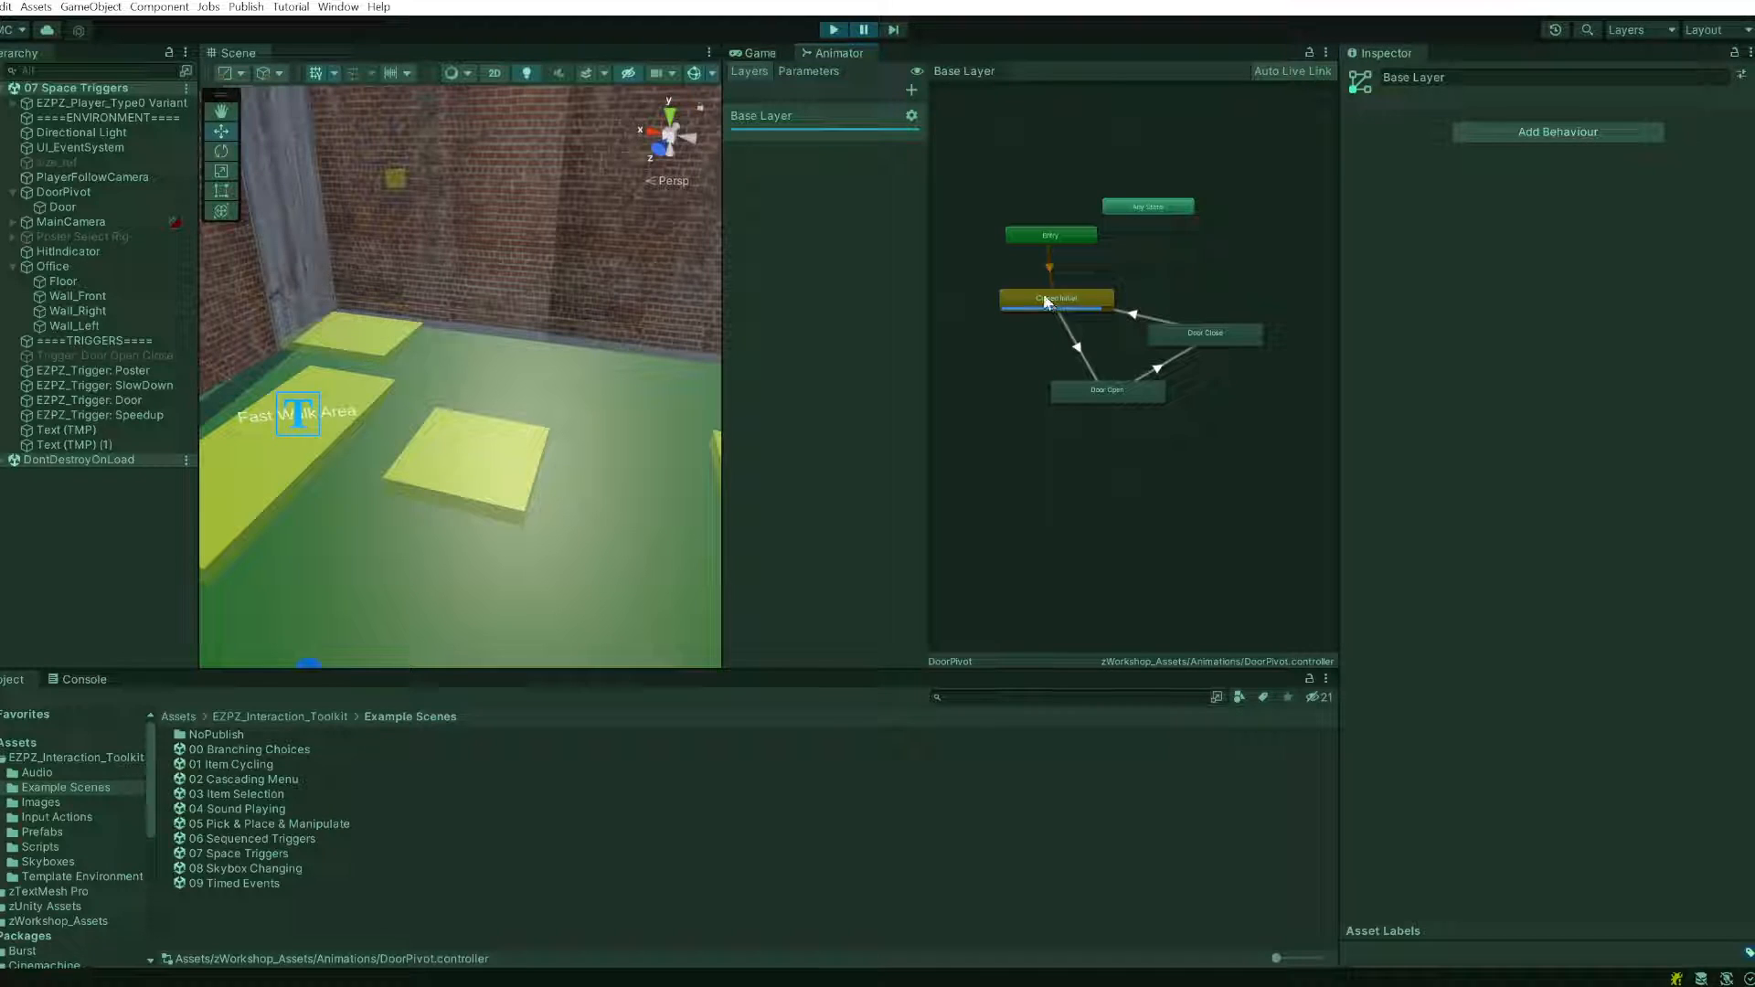
- Resume play, show the Animator's parameters, and fire the open trigger while watching the door from the player's side in the Scene view
click(863, 30)
click(832, 52)
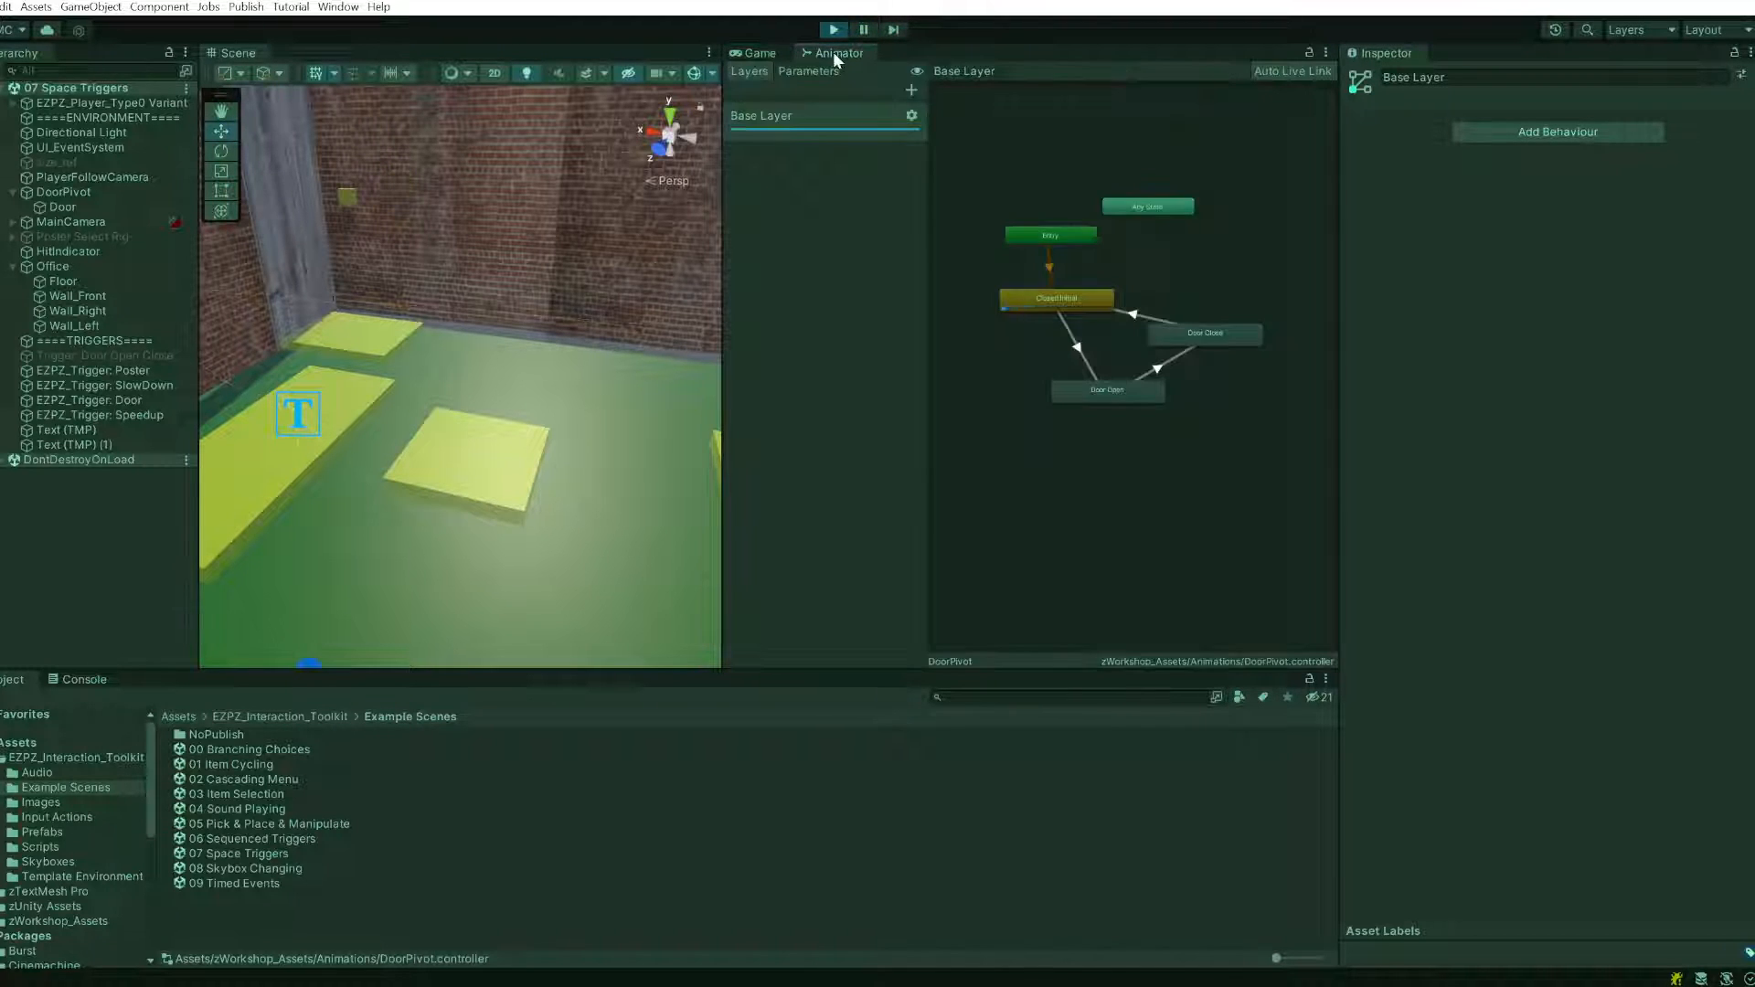
right_drag(553, 279, 376, 366)
middle_drag(376, 366, 465, 538)
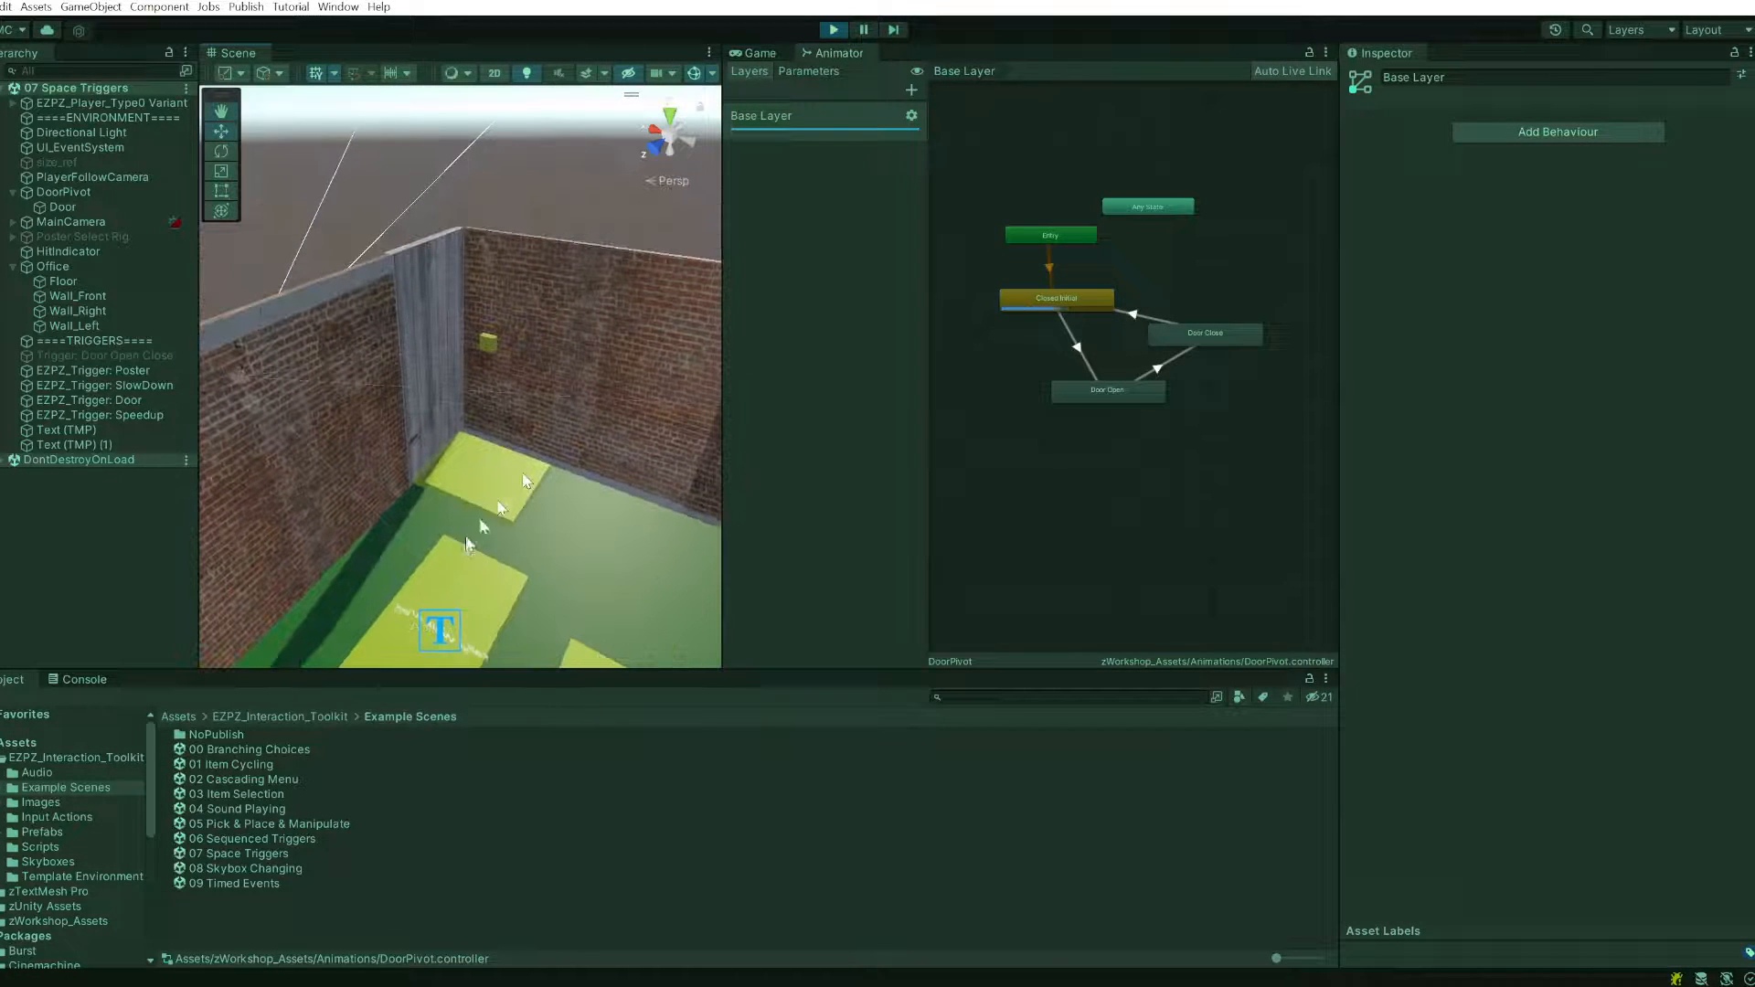
click(808, 73)
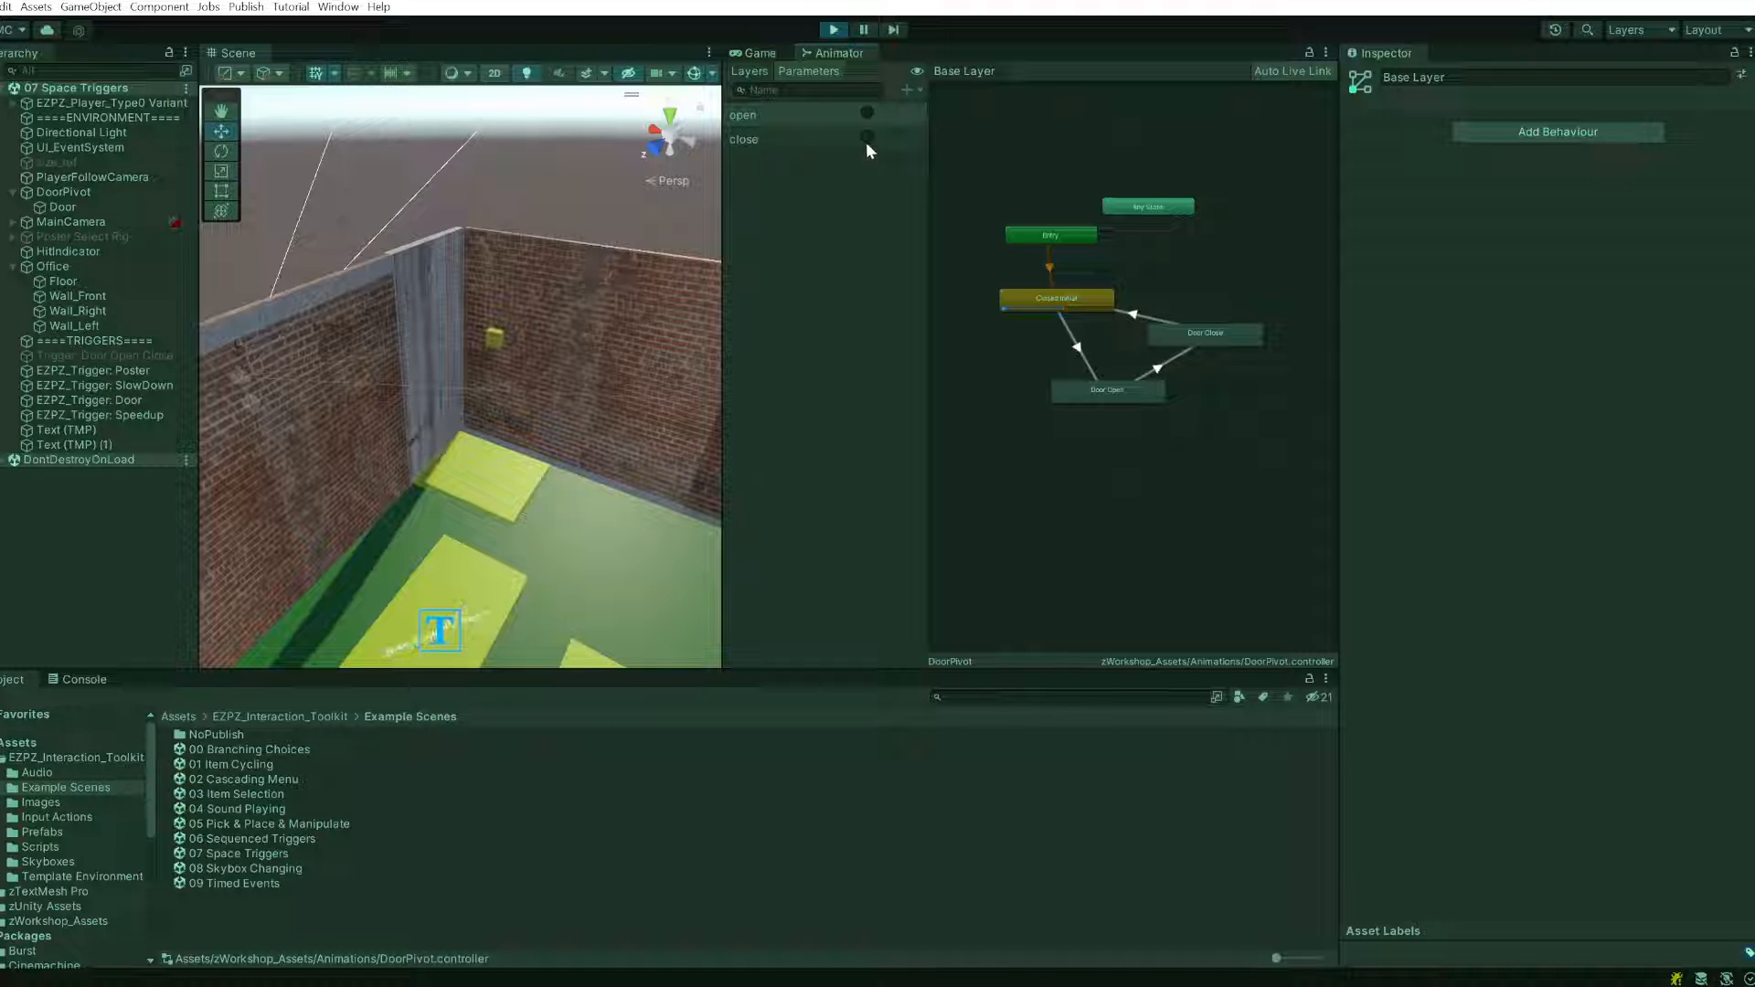
right_drag(451, 321, 478, 360)
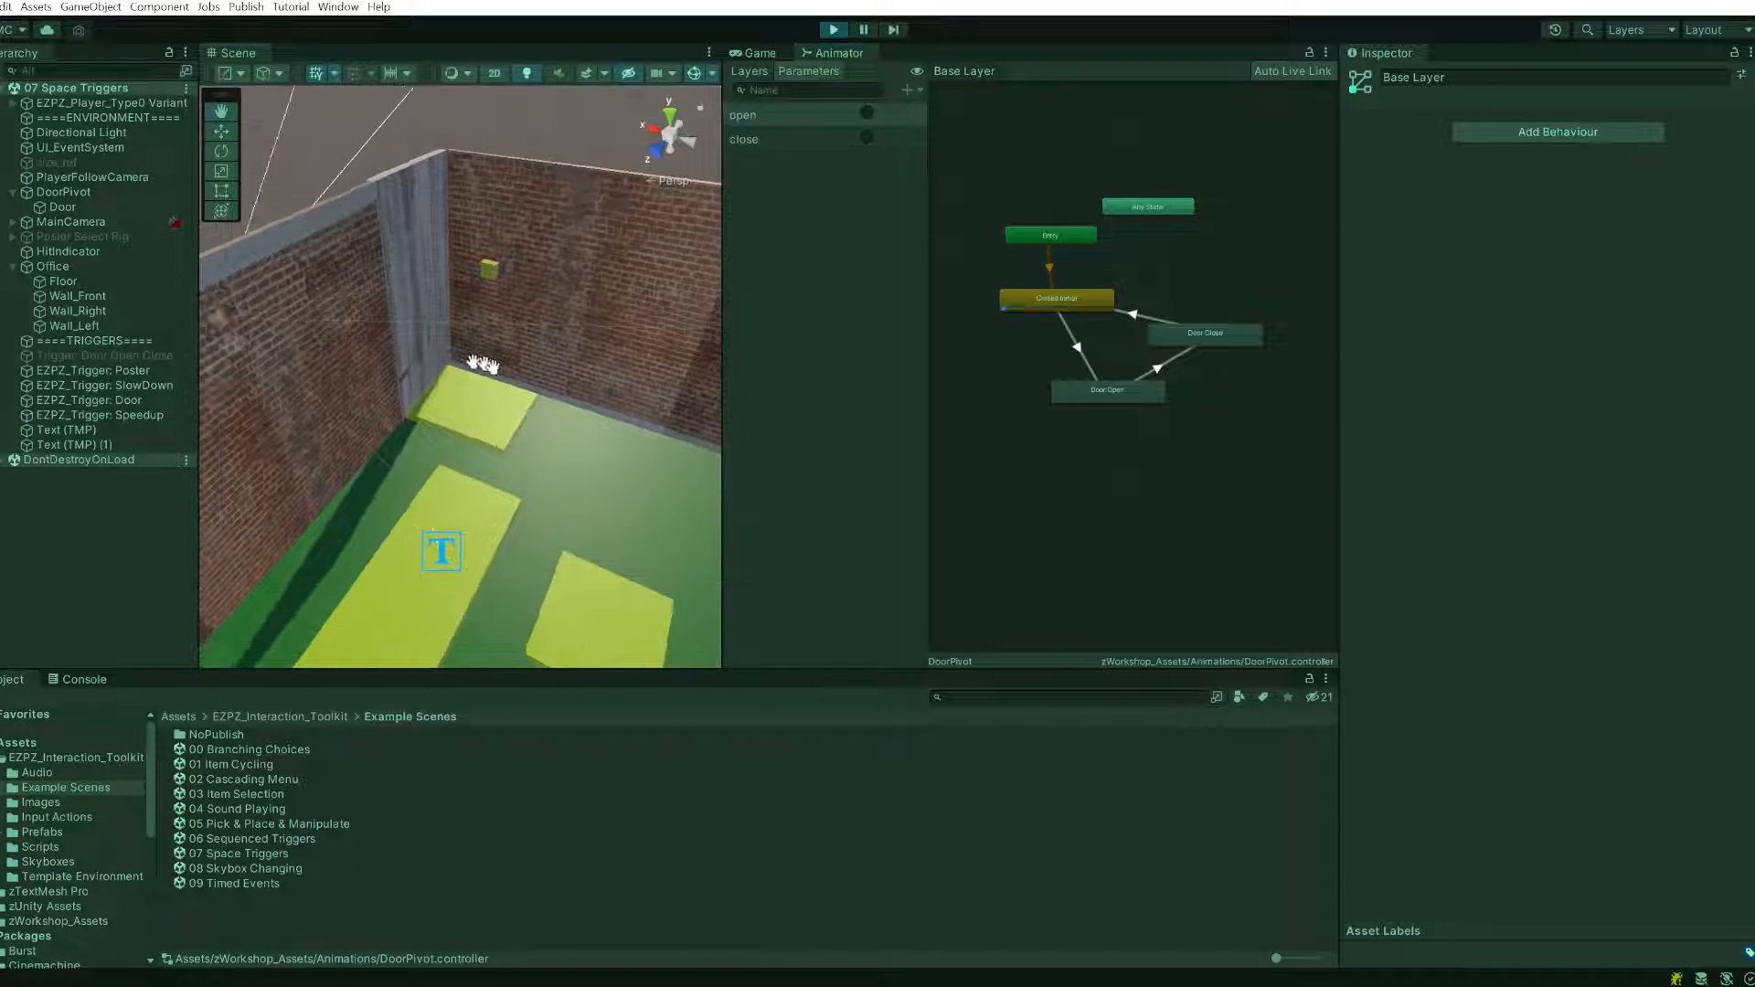
middle_drag(478, 360, 613, 541)
right_drag(612, 541, 795, 536)
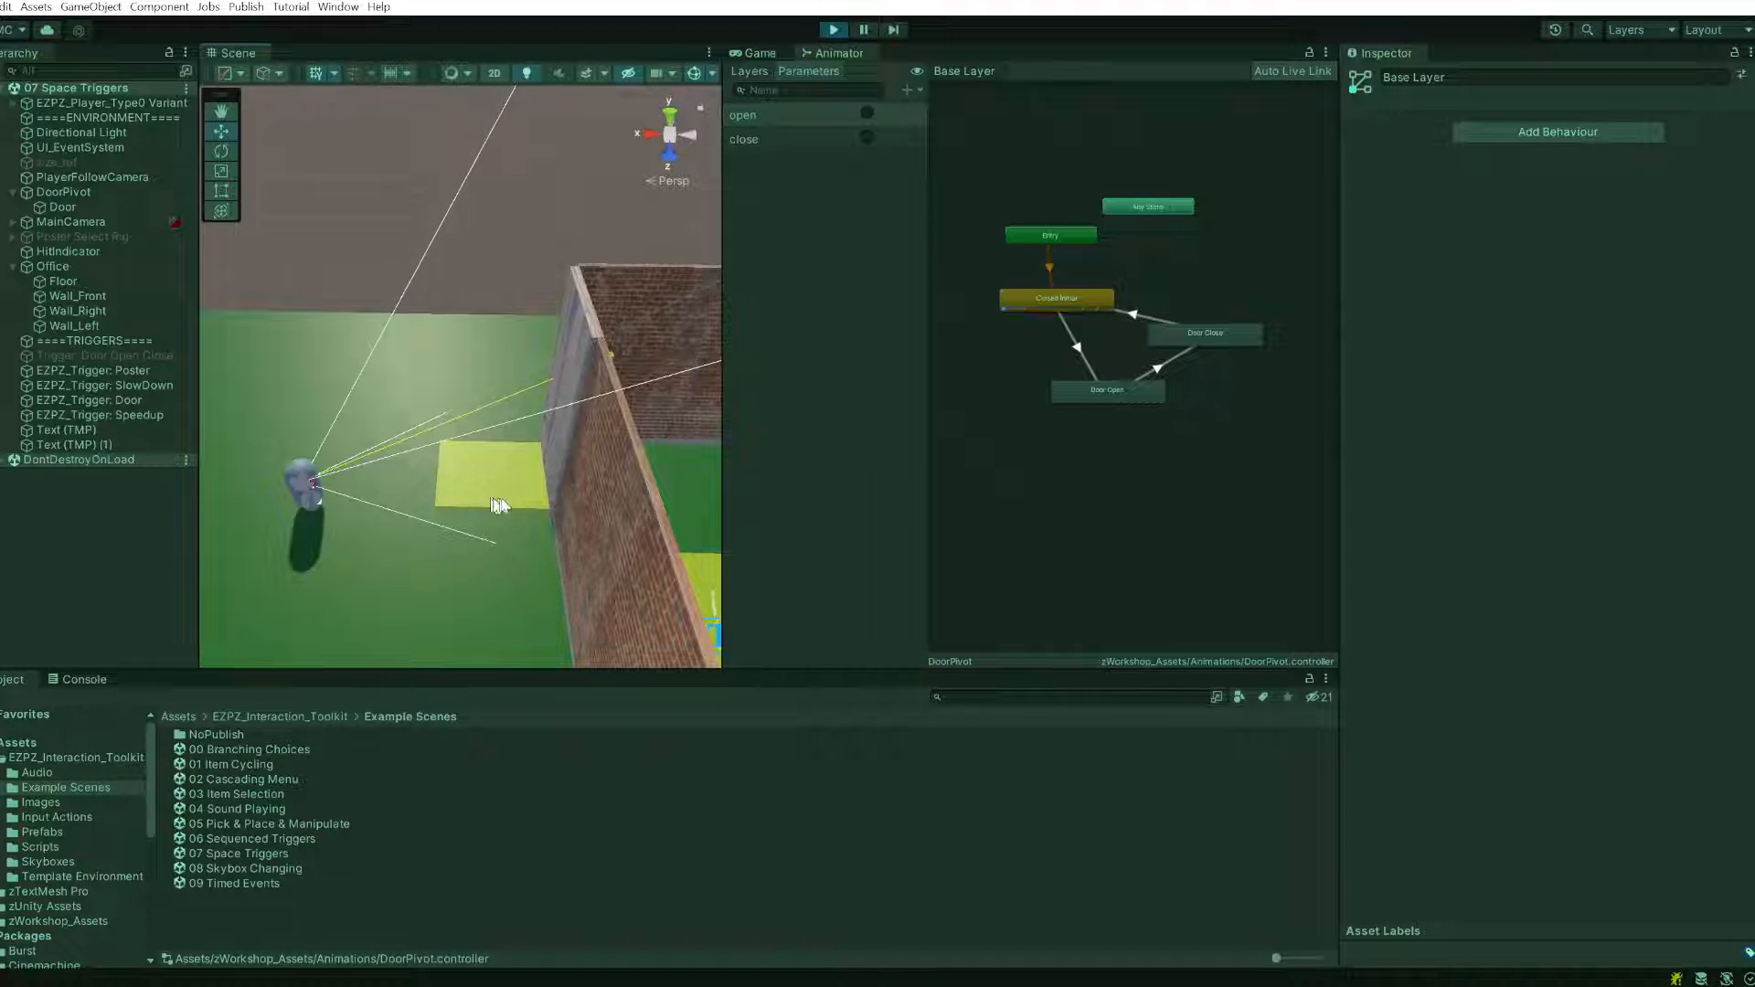
click(866, 112)
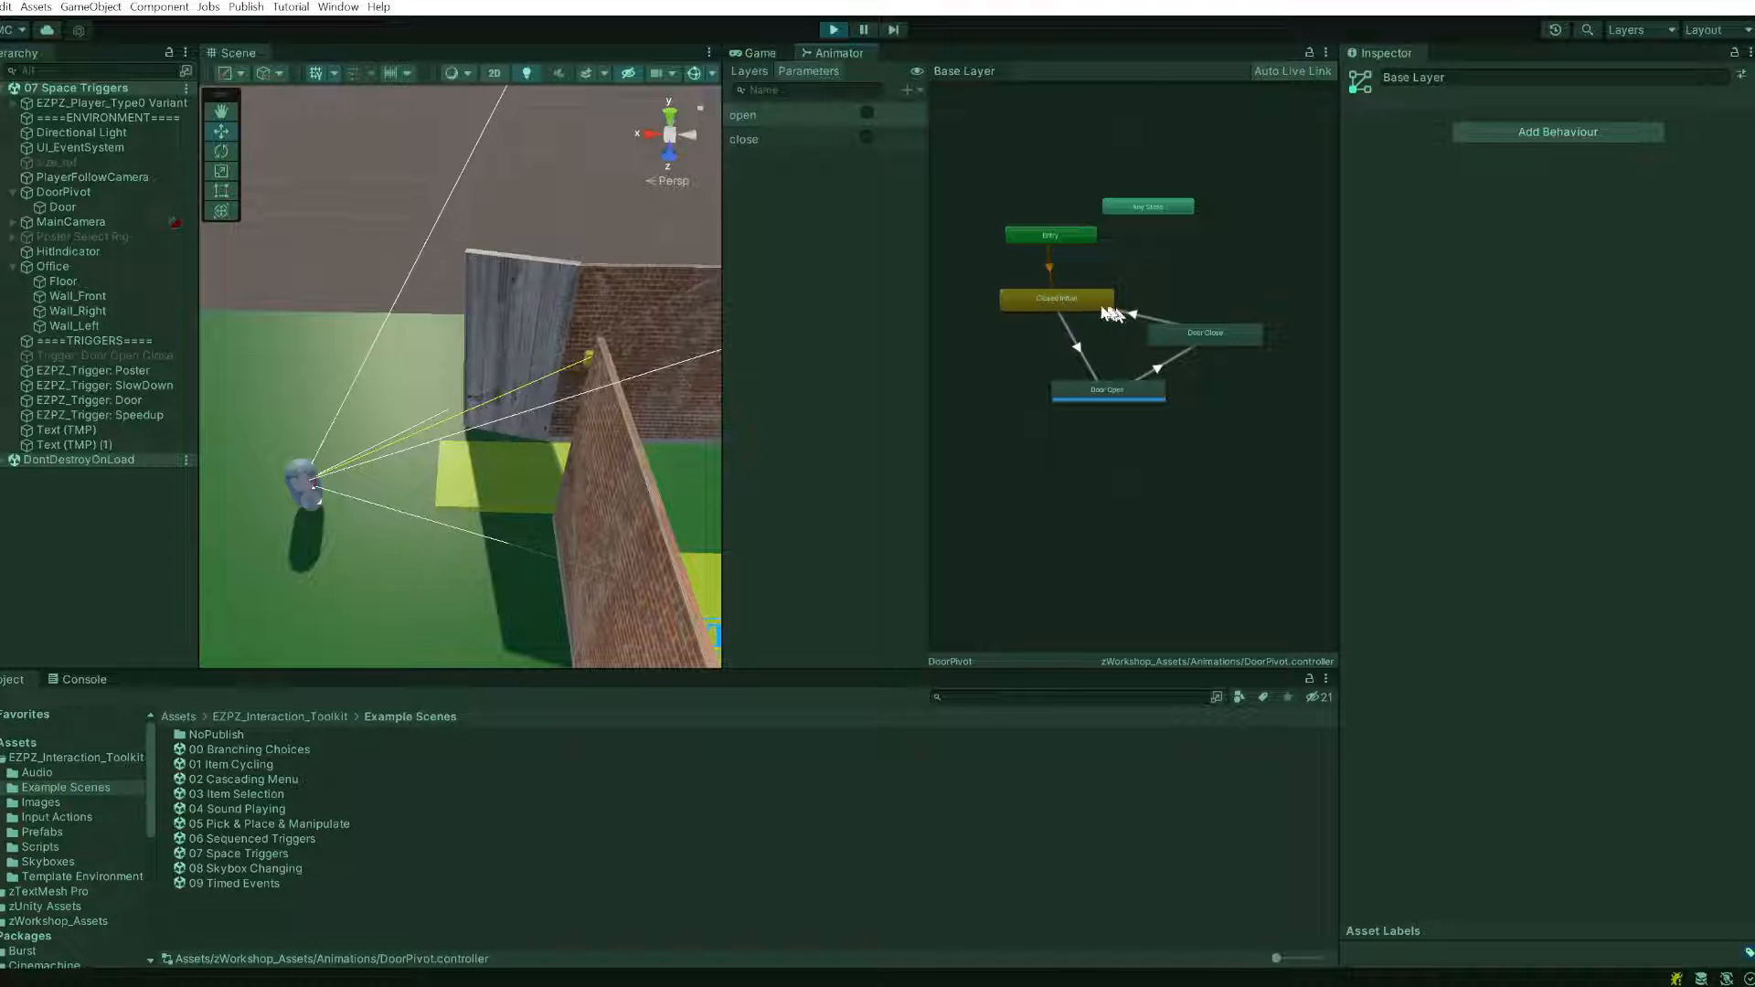
- Examine the Closed Initial and Door Open states and the condition on the transition between them
click(1073, 304)
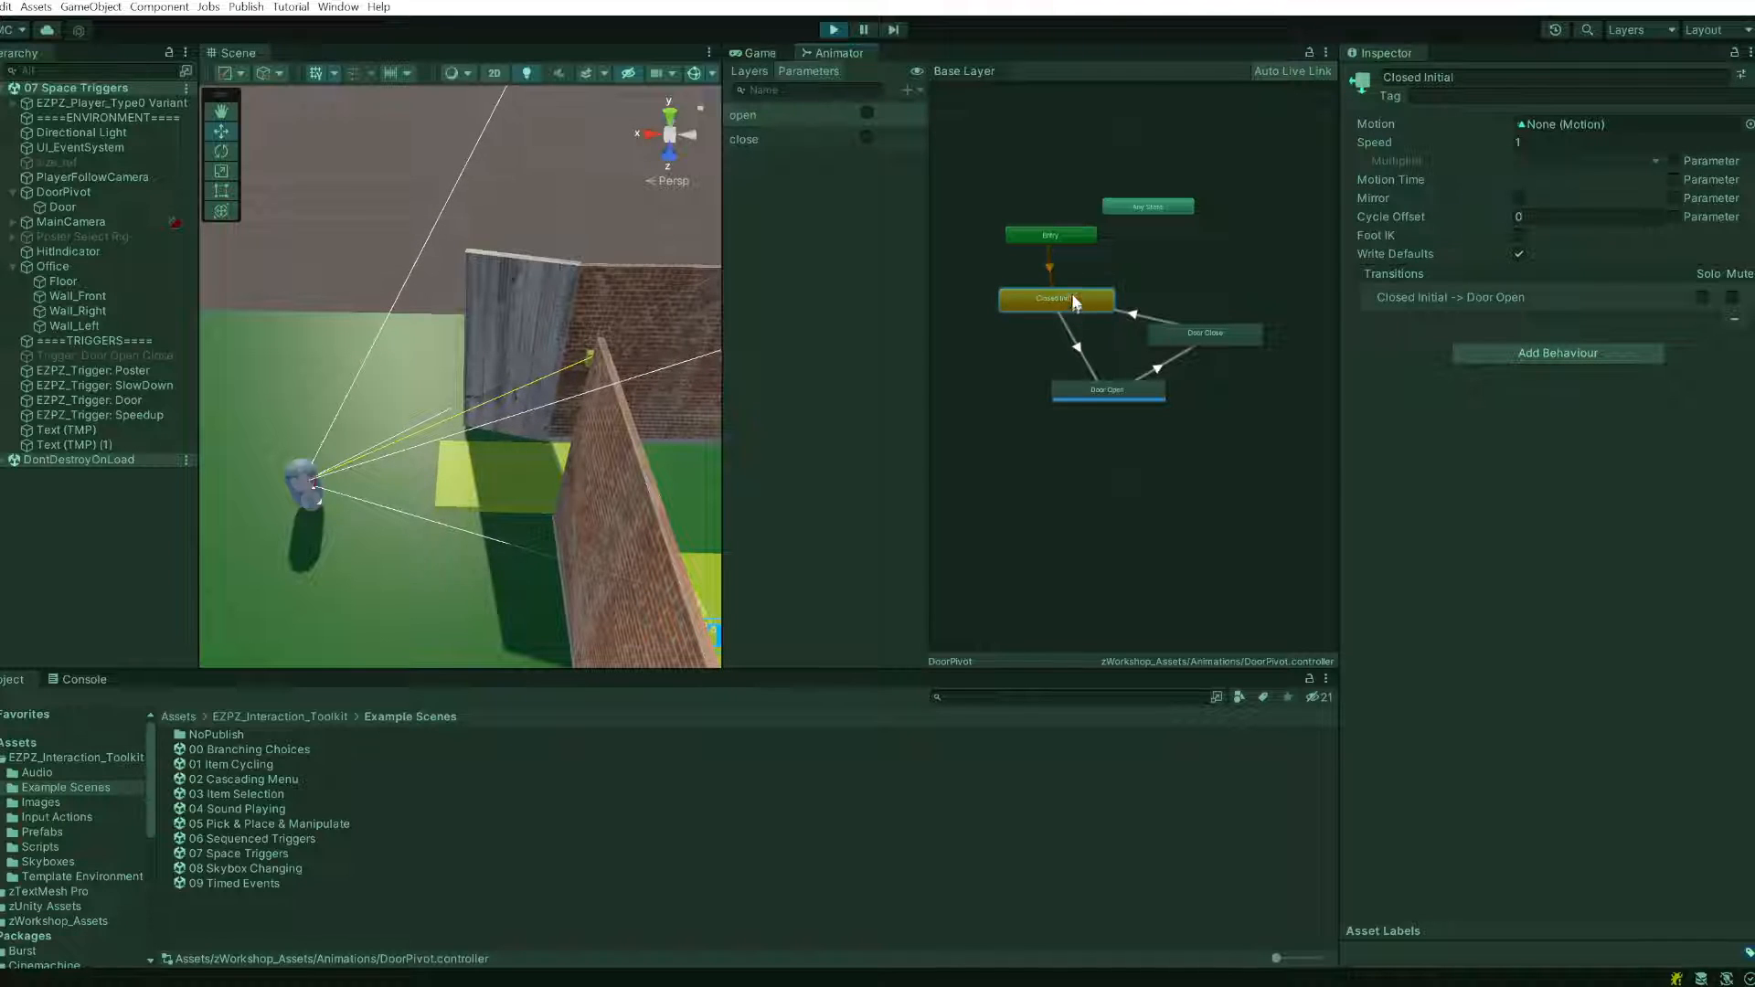
click(1577, 143)
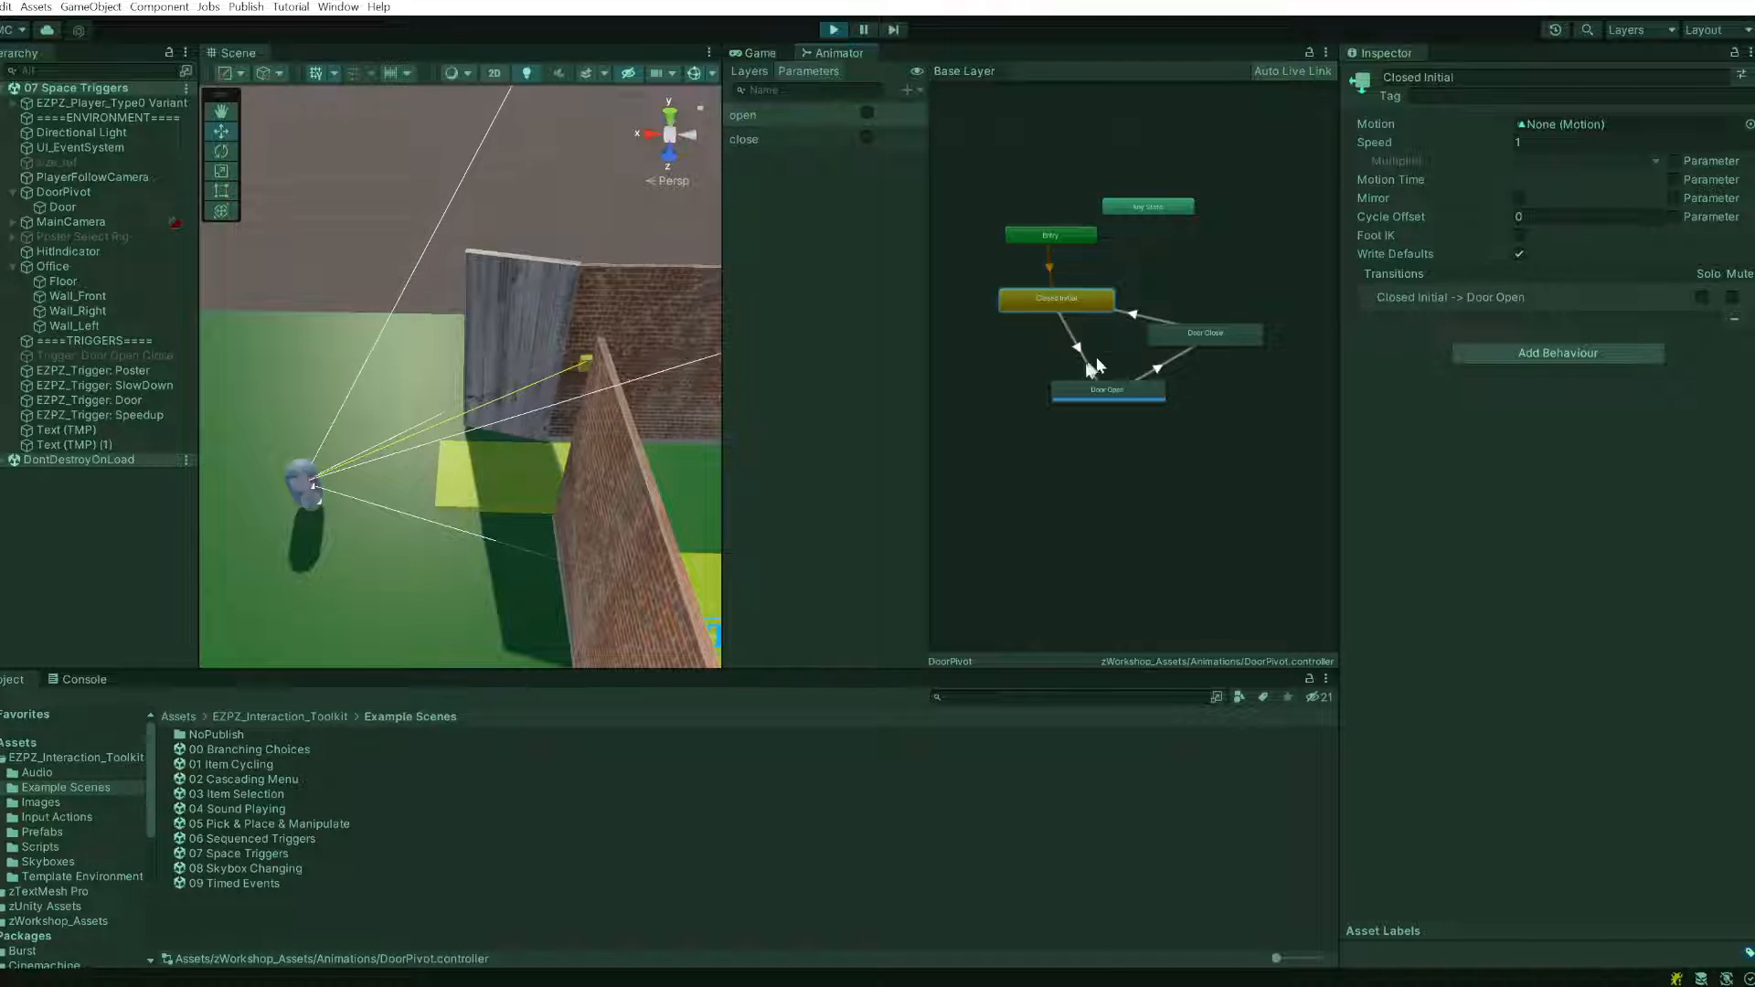
click(1097, 393)
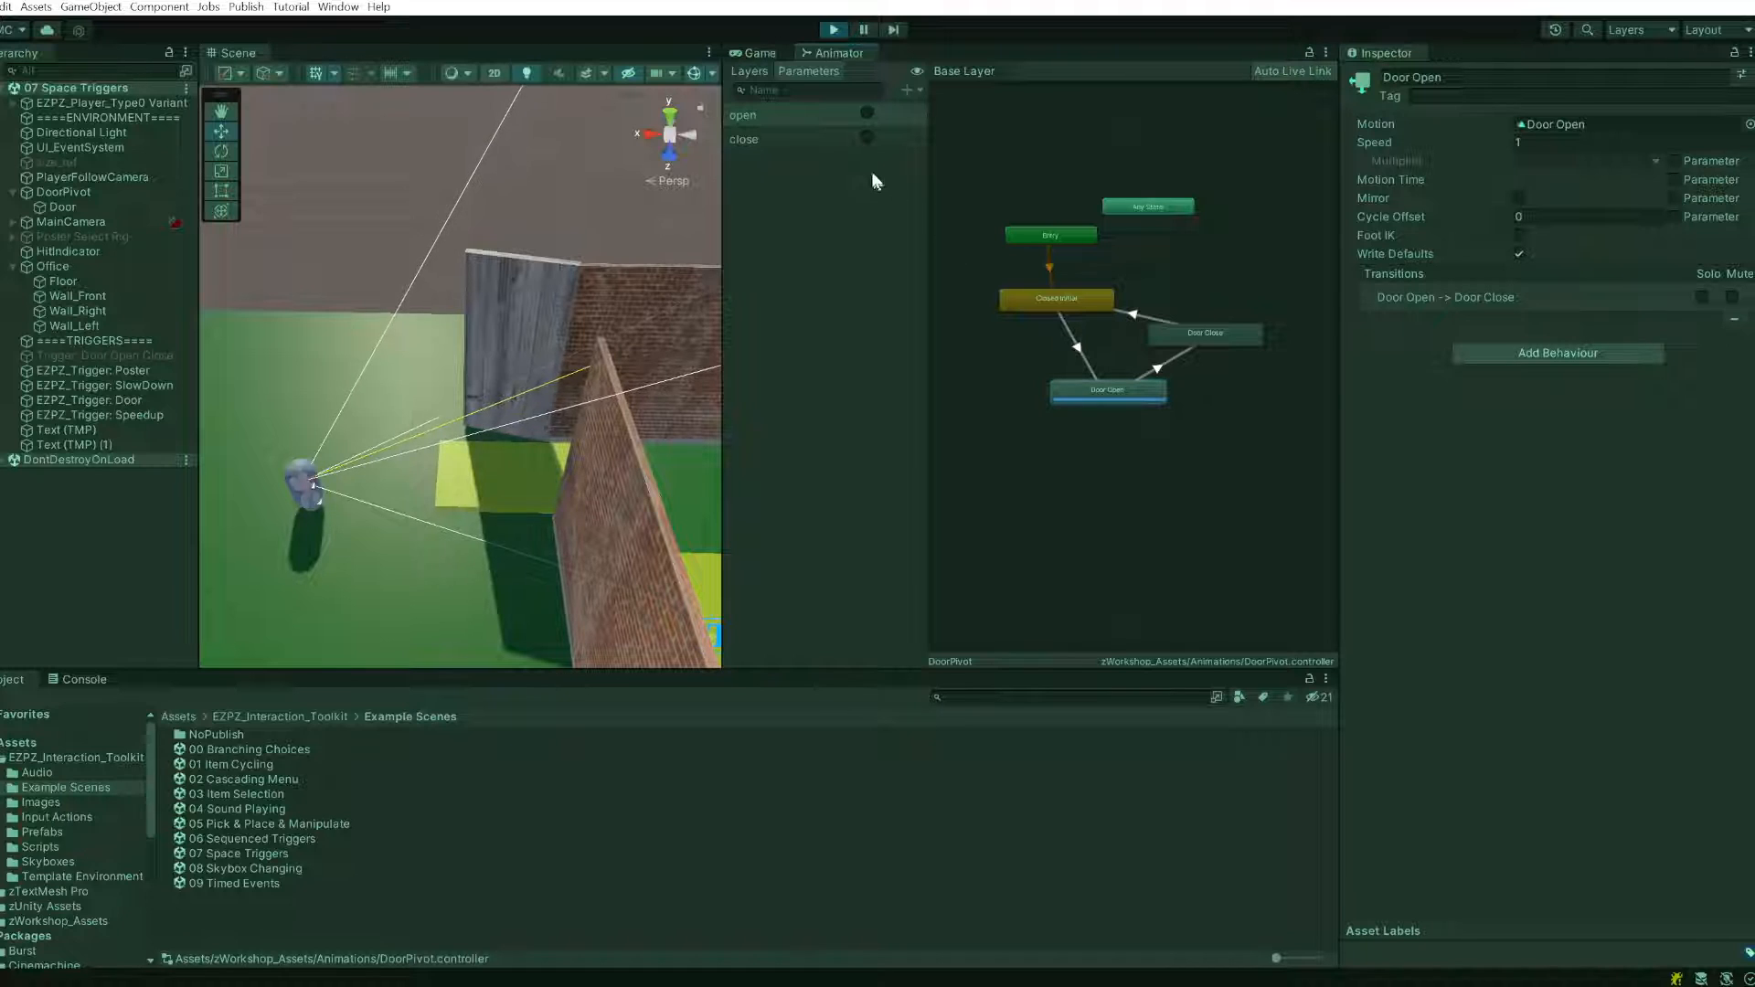
click(1076, 349)
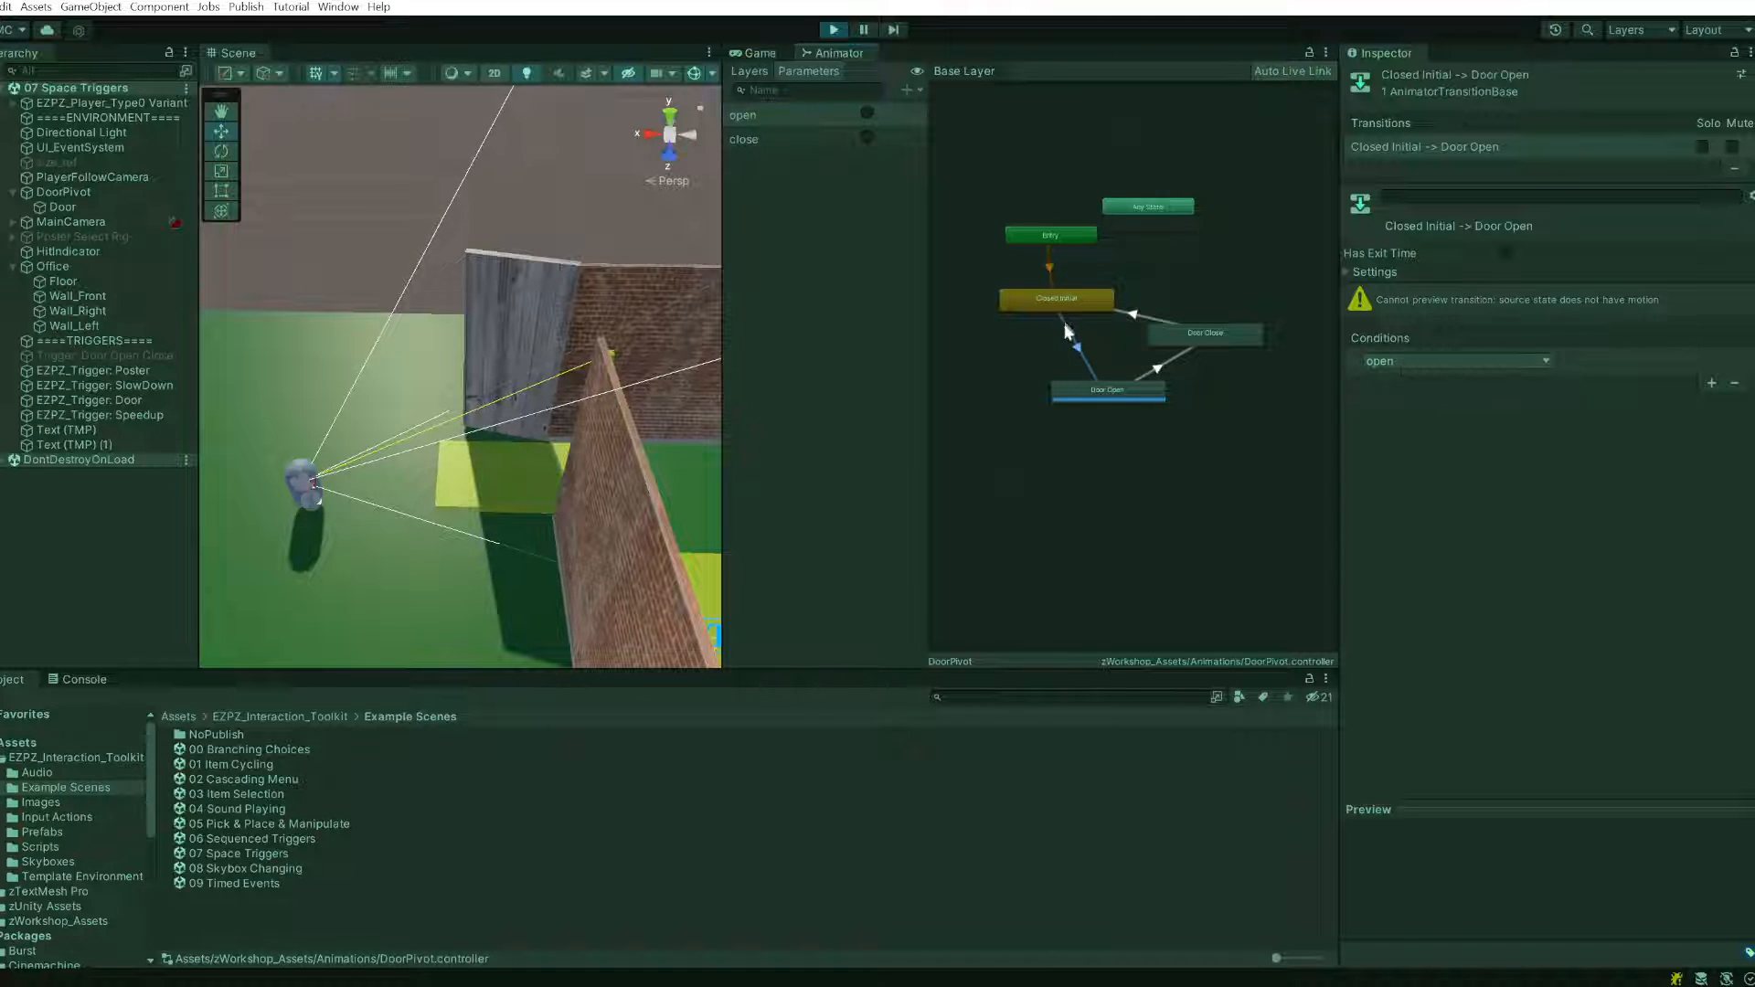
click(1116, 395)
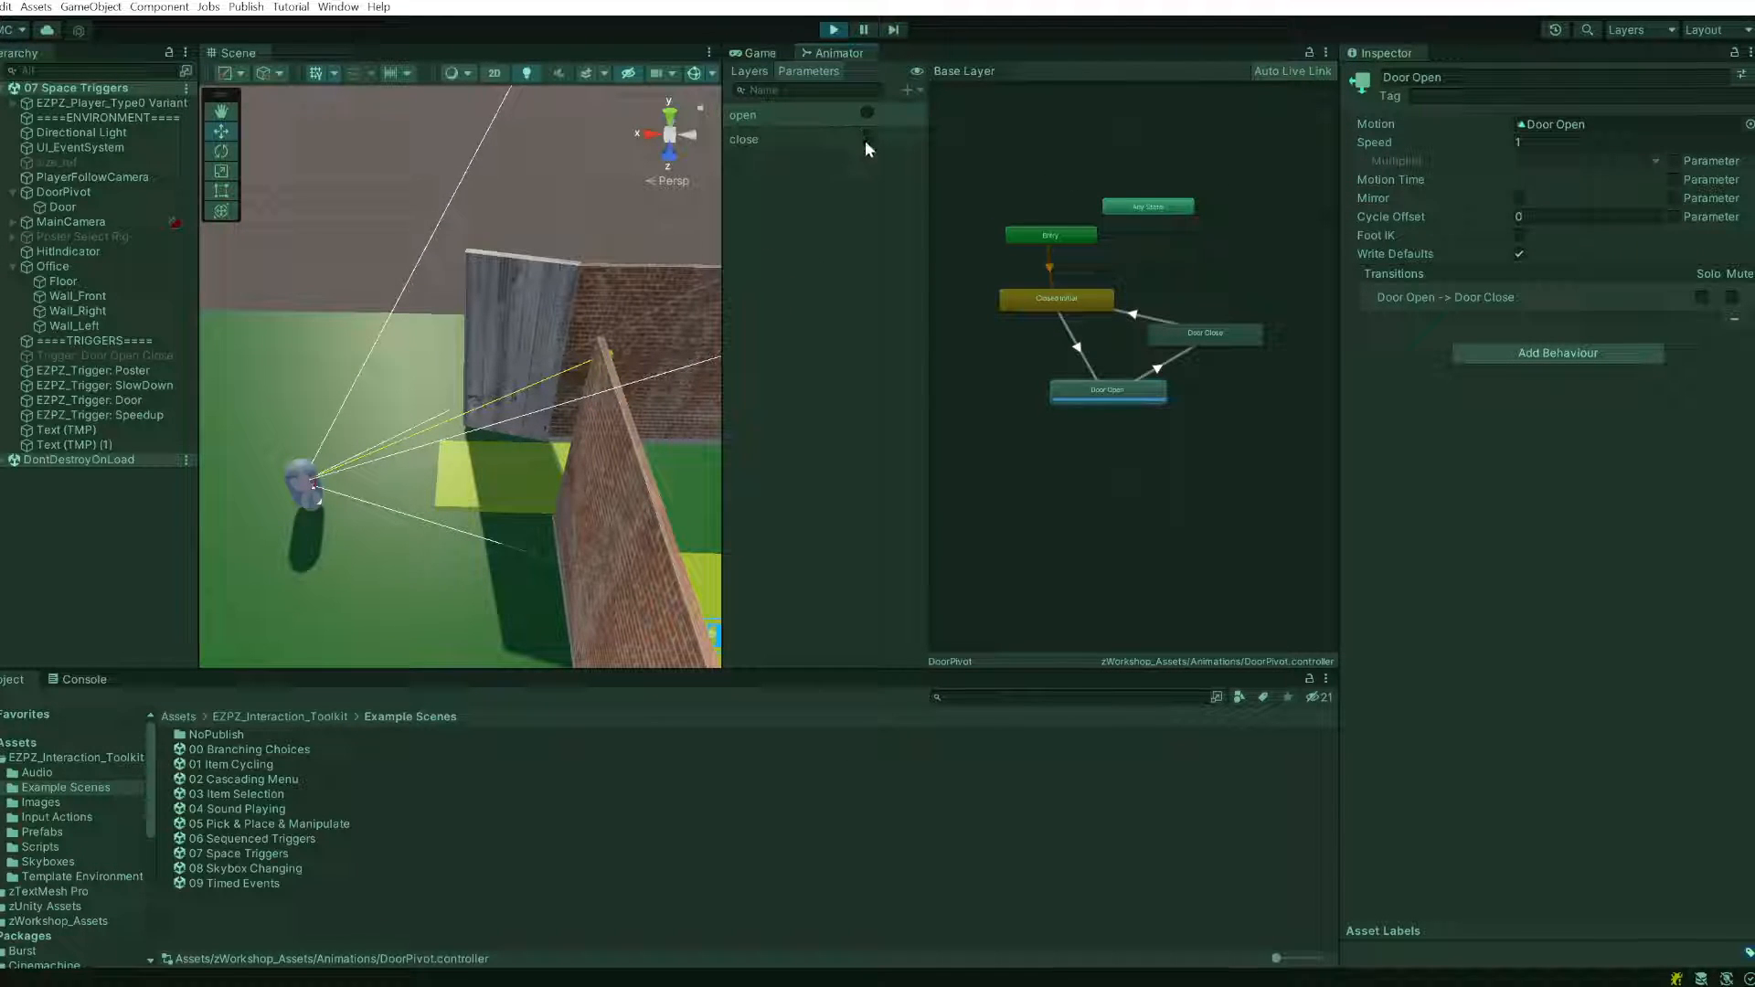
- Examine the condition on the Door Open -> Door Close transition and the Door Close state's Motion and Speed
click(1159, 367)
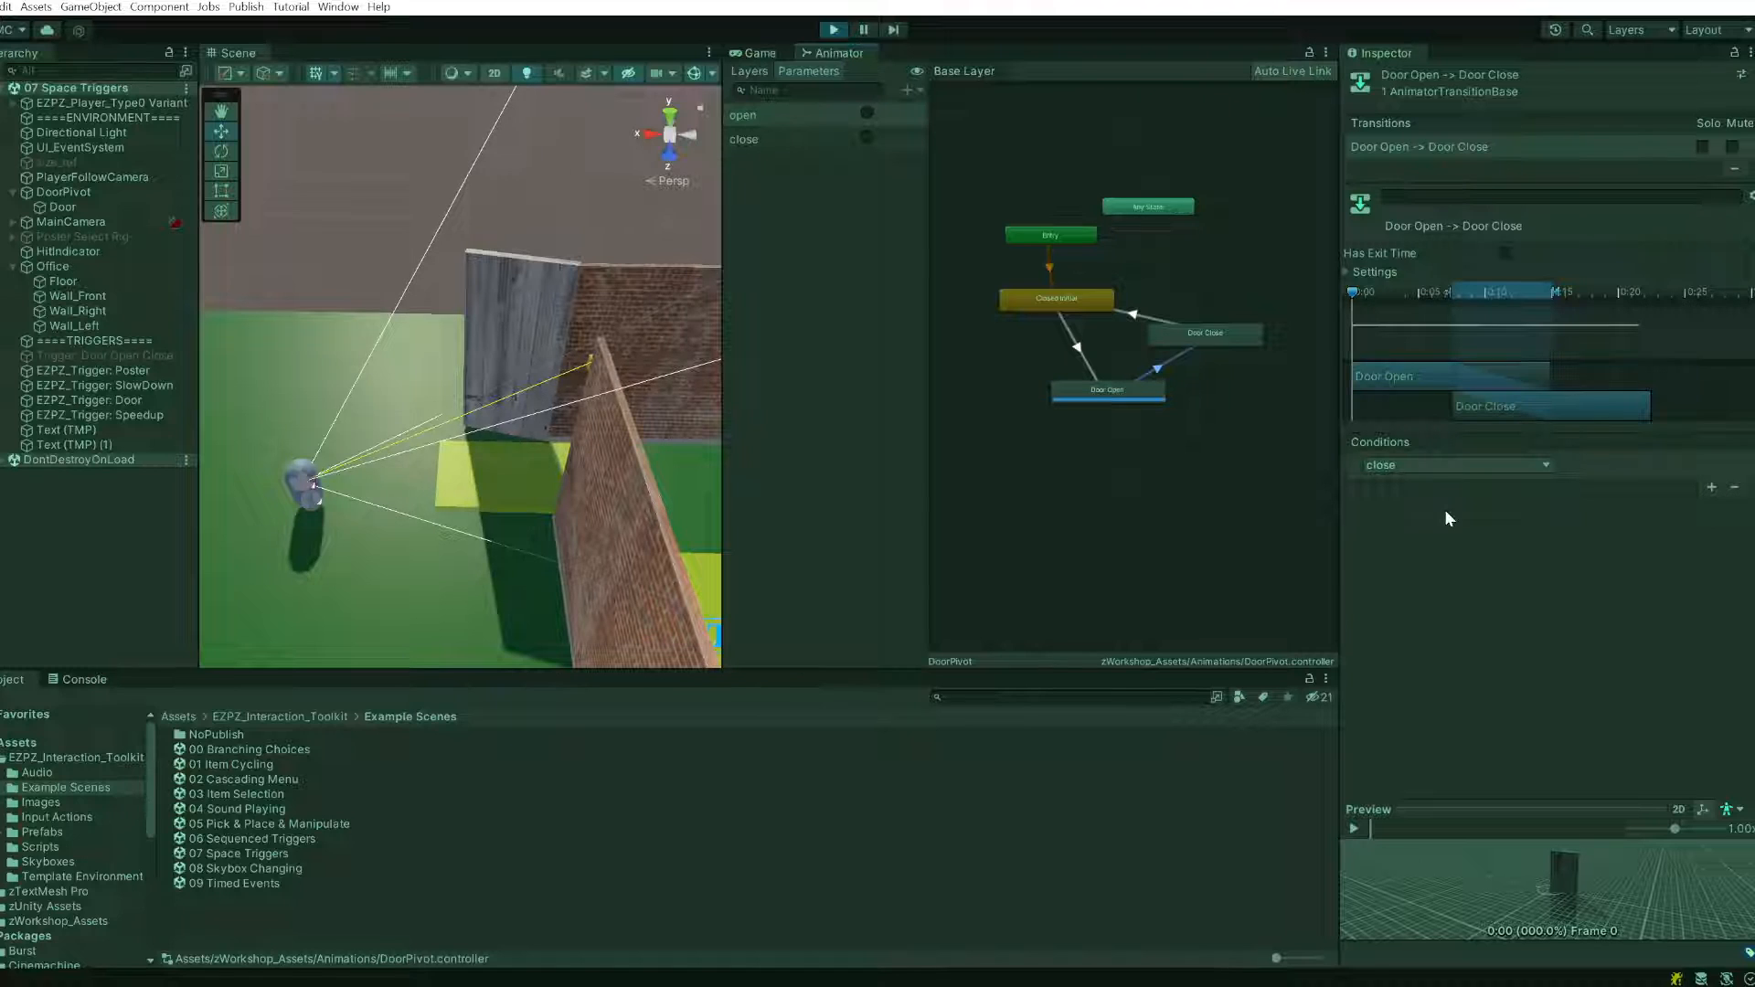
click(1216, 335)
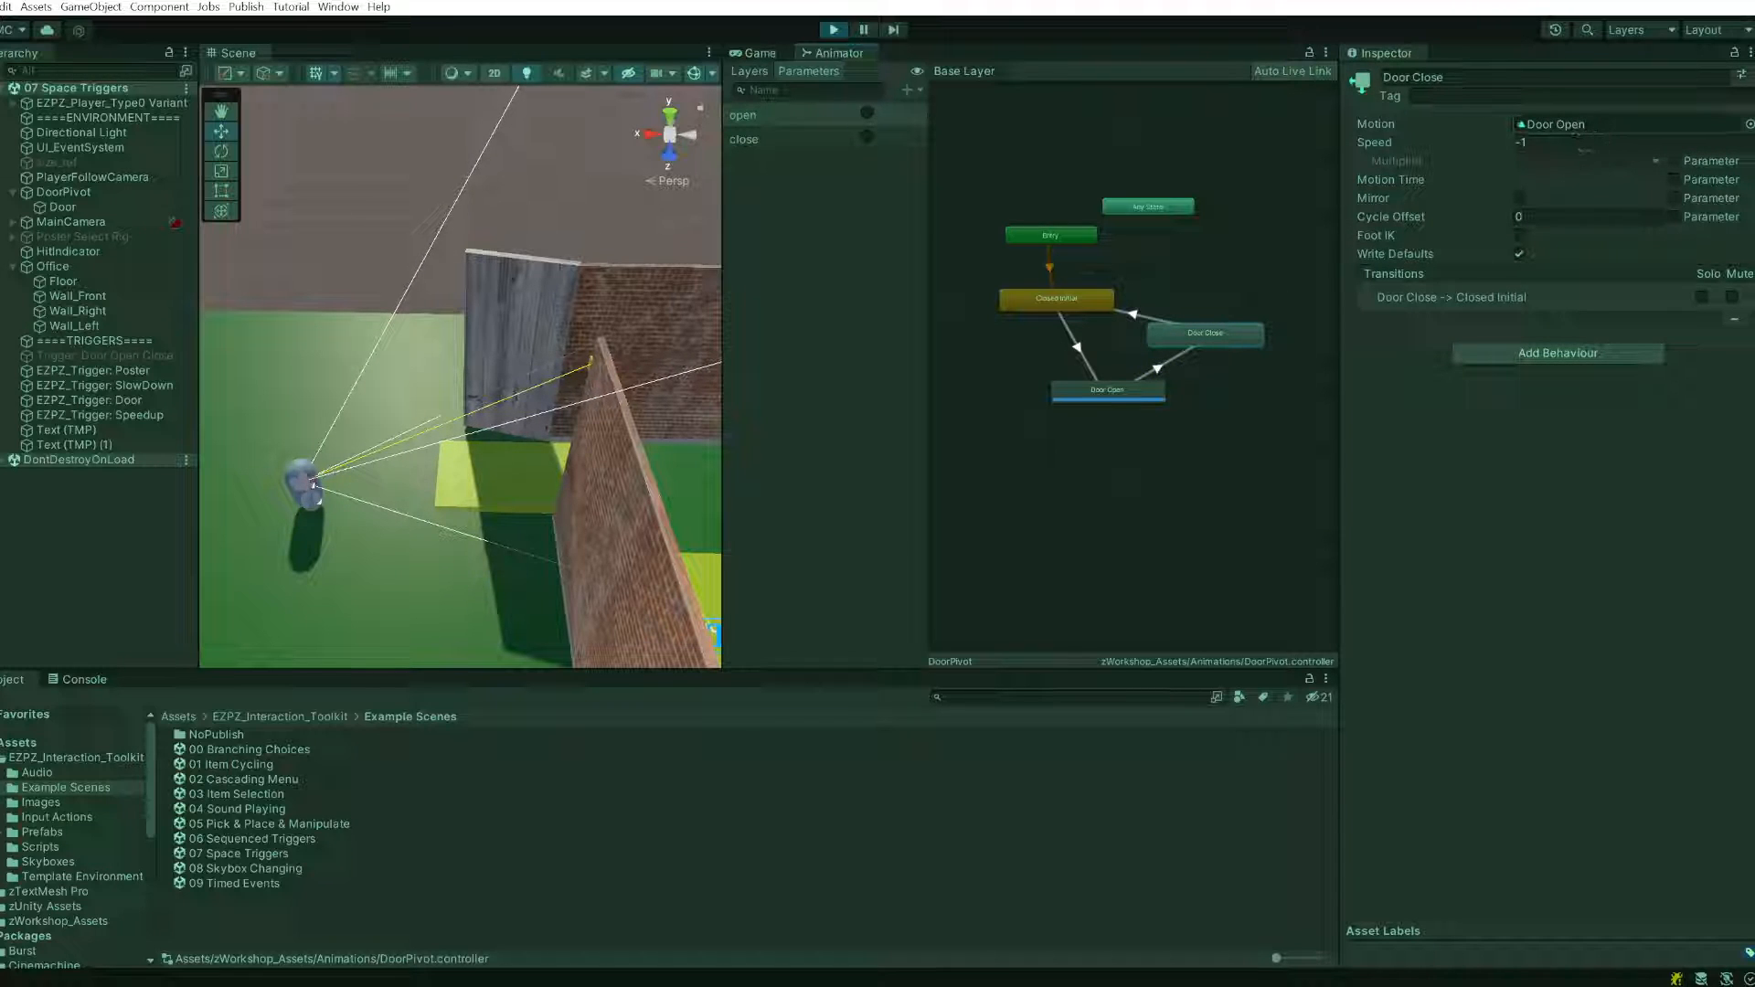
click(1521, 142)
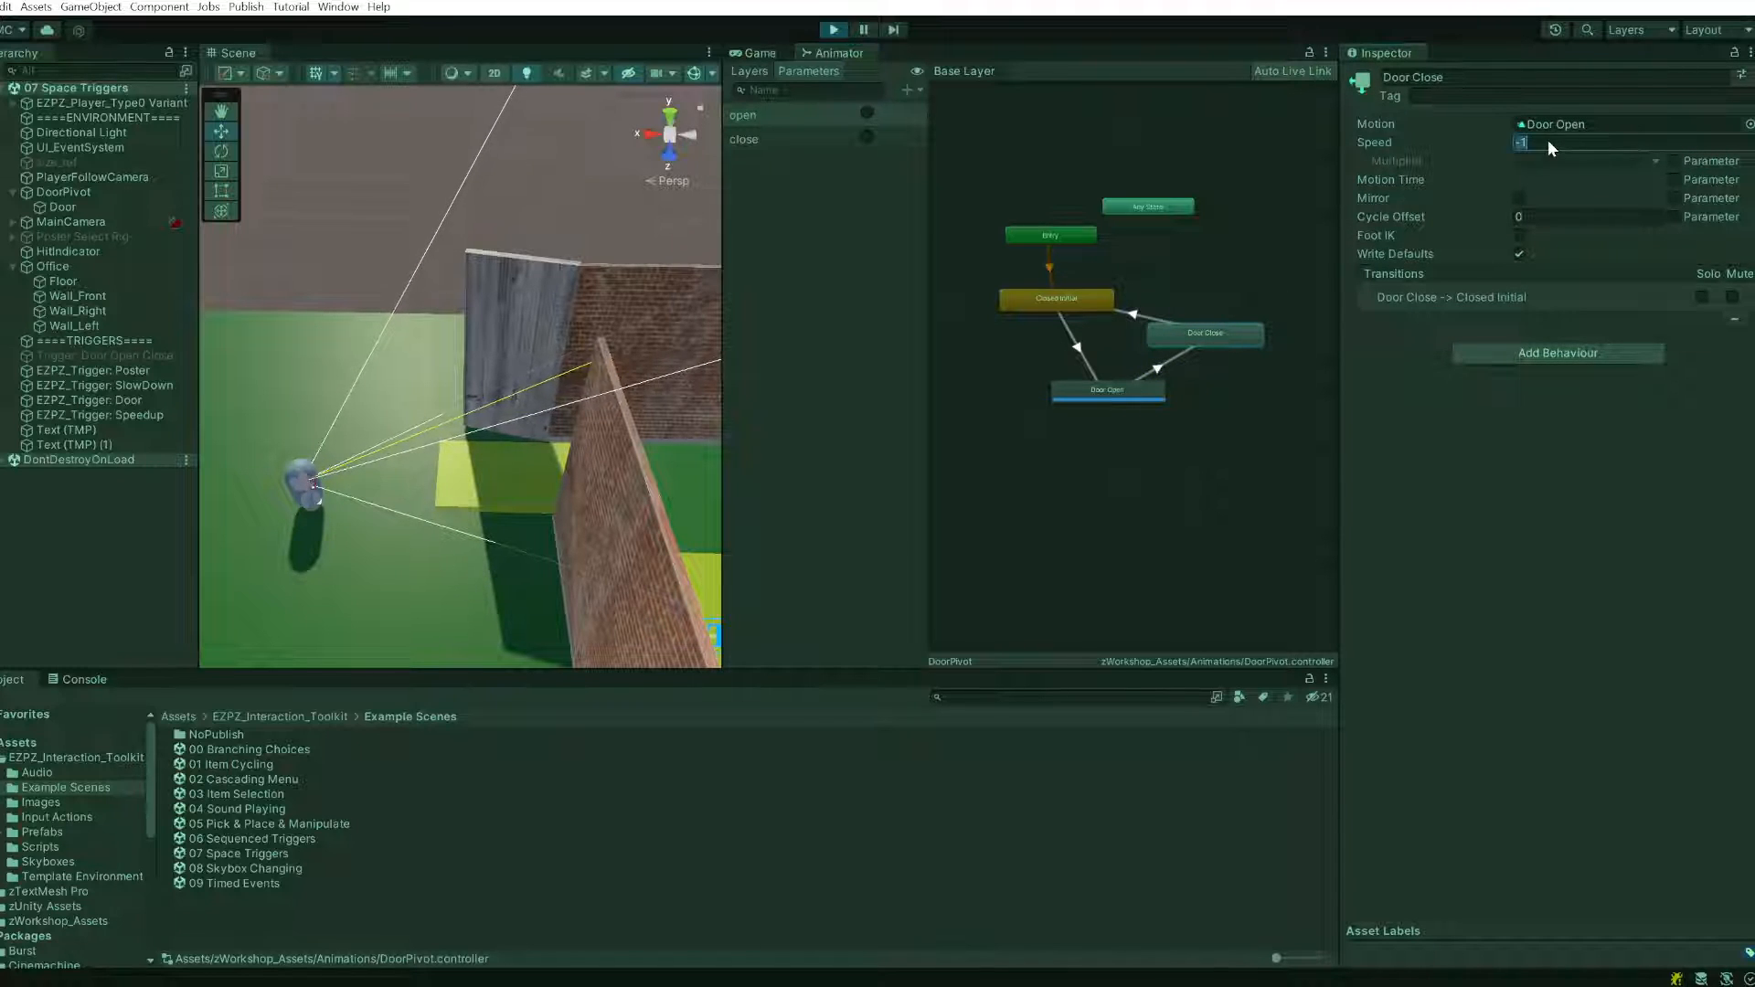
text(1)
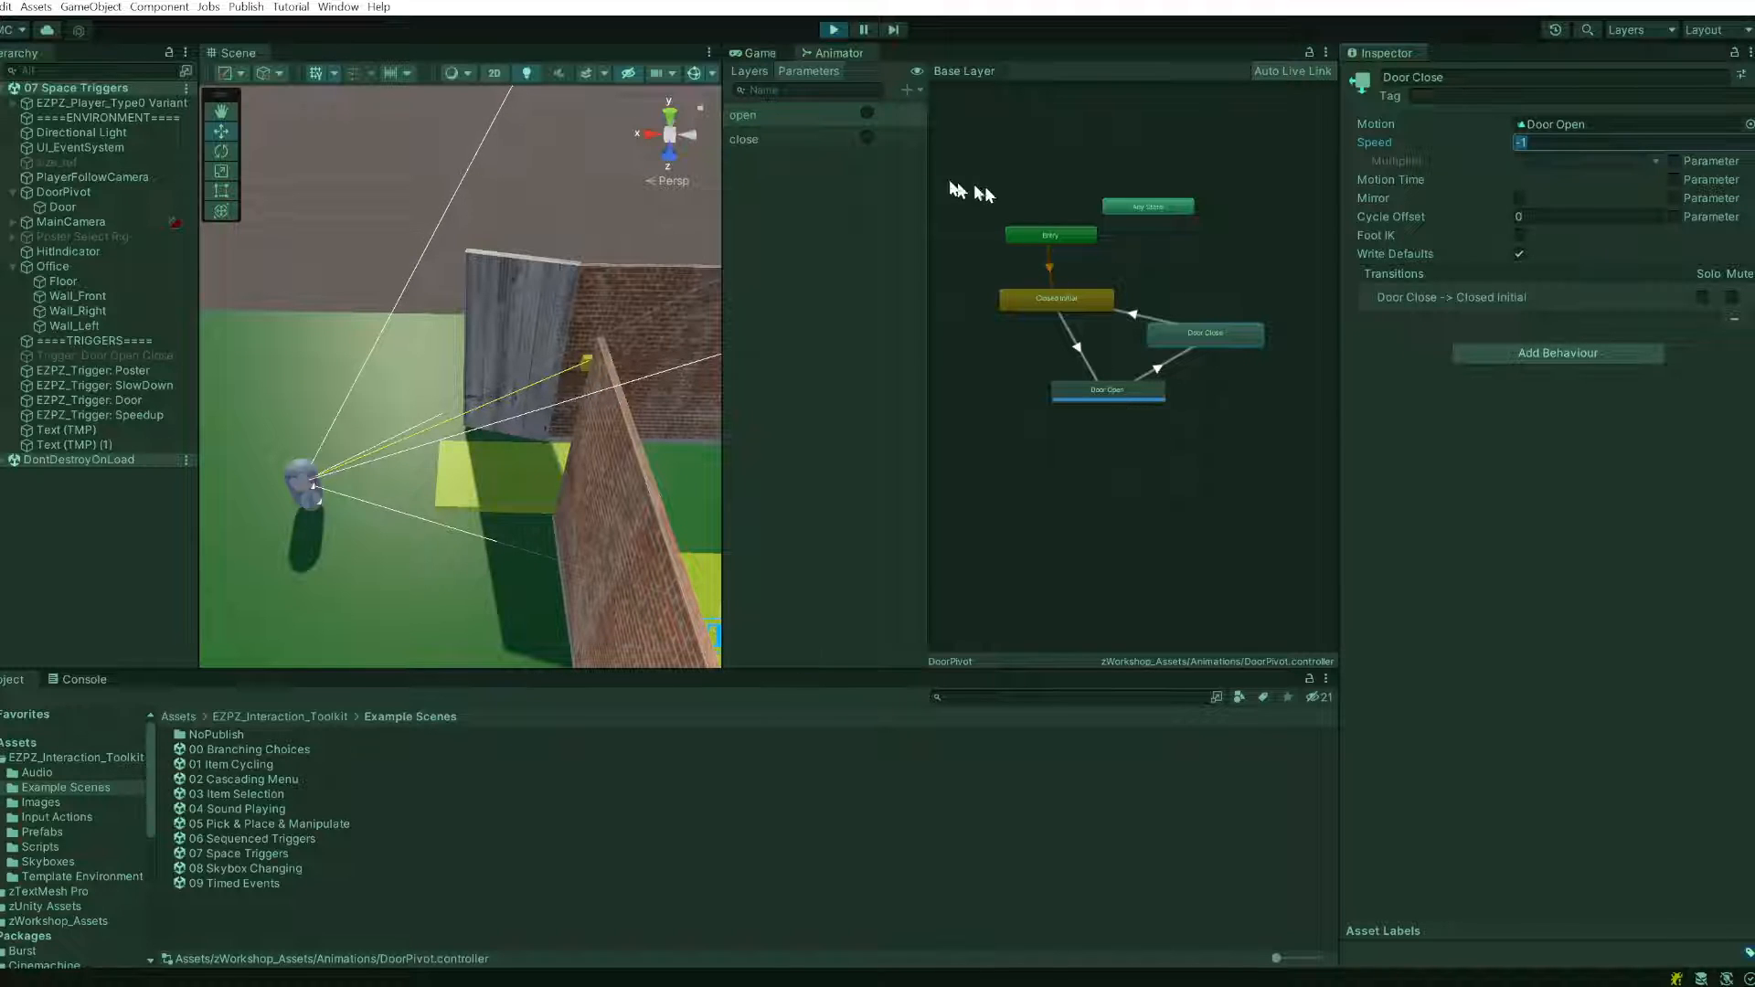
- Fire the close trigger, and examine the Door Close -> Closed Initial transition and the Closed Initial state
click(868, 139)
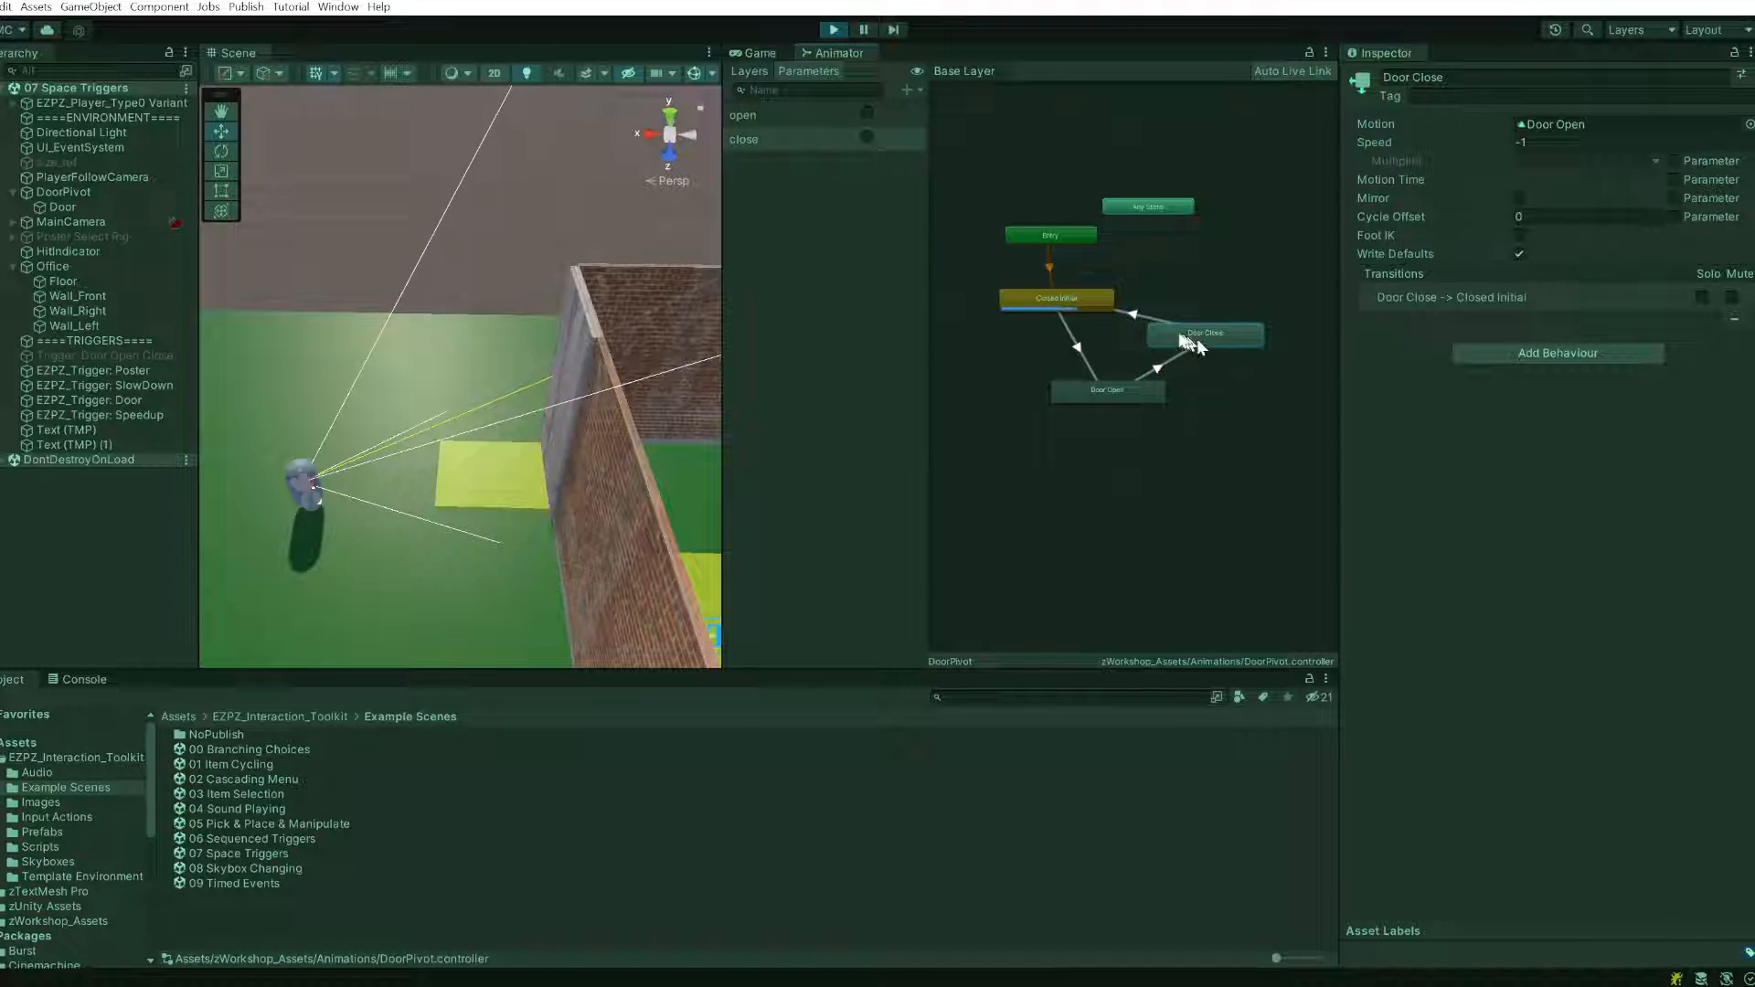
click(1136, 316)
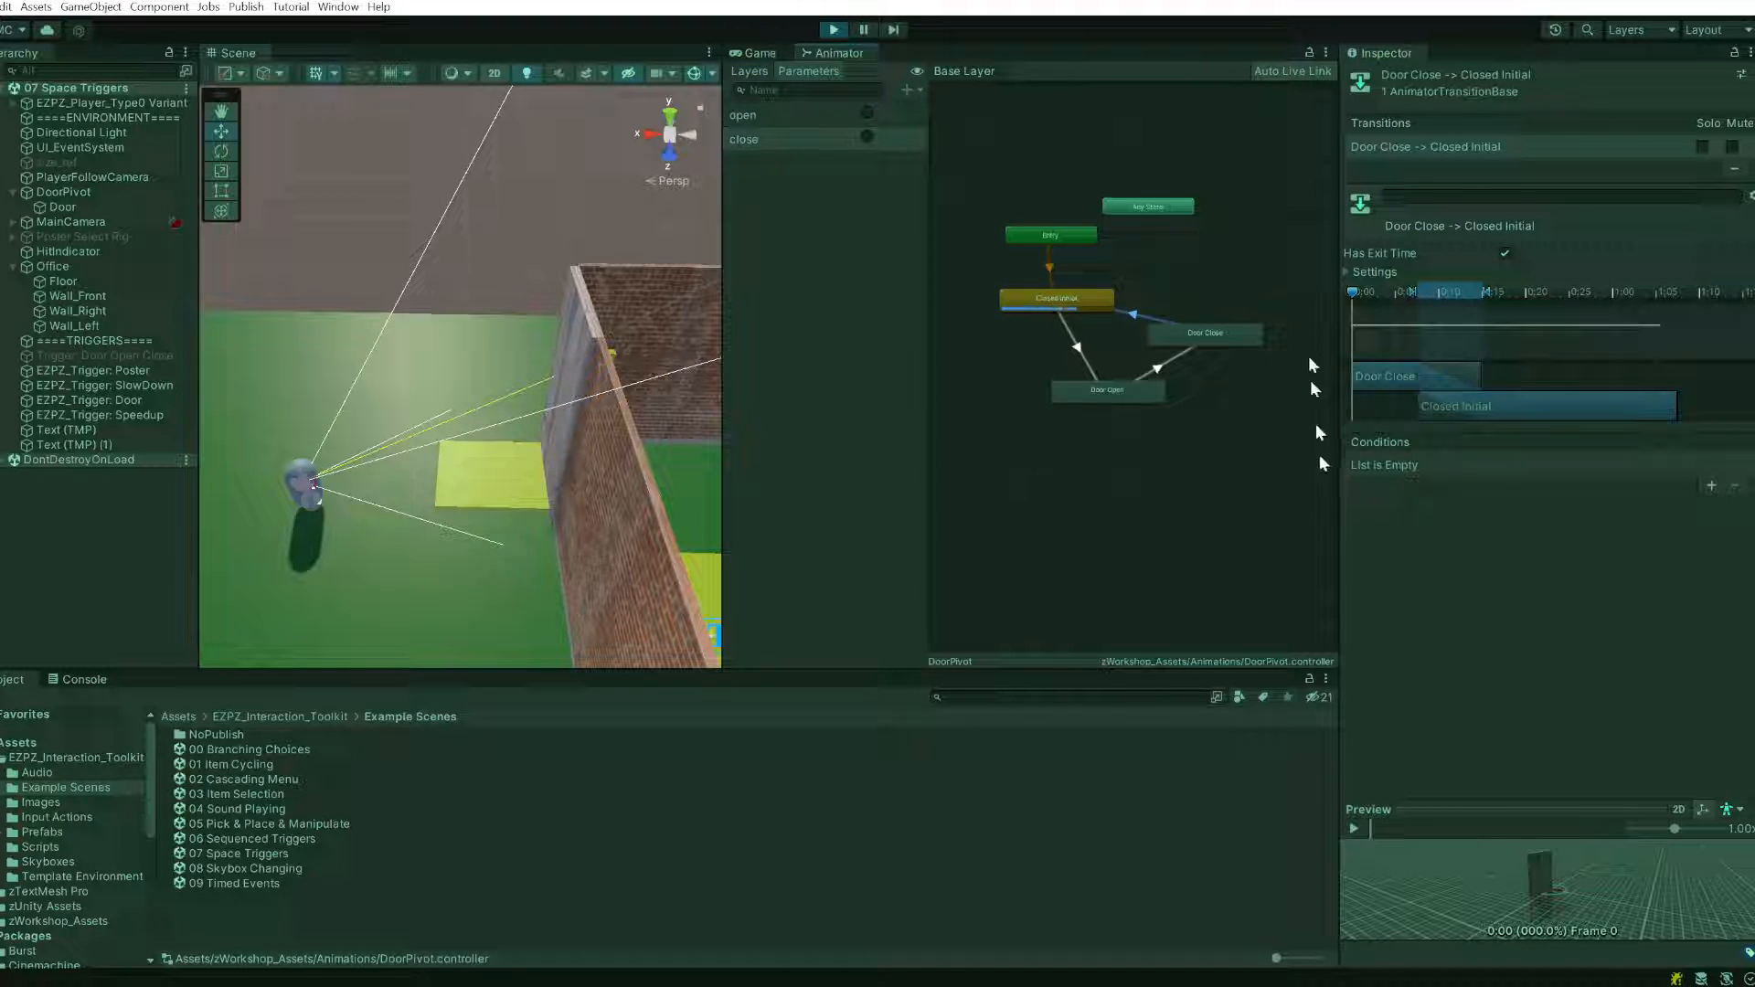
click(1076, 300)
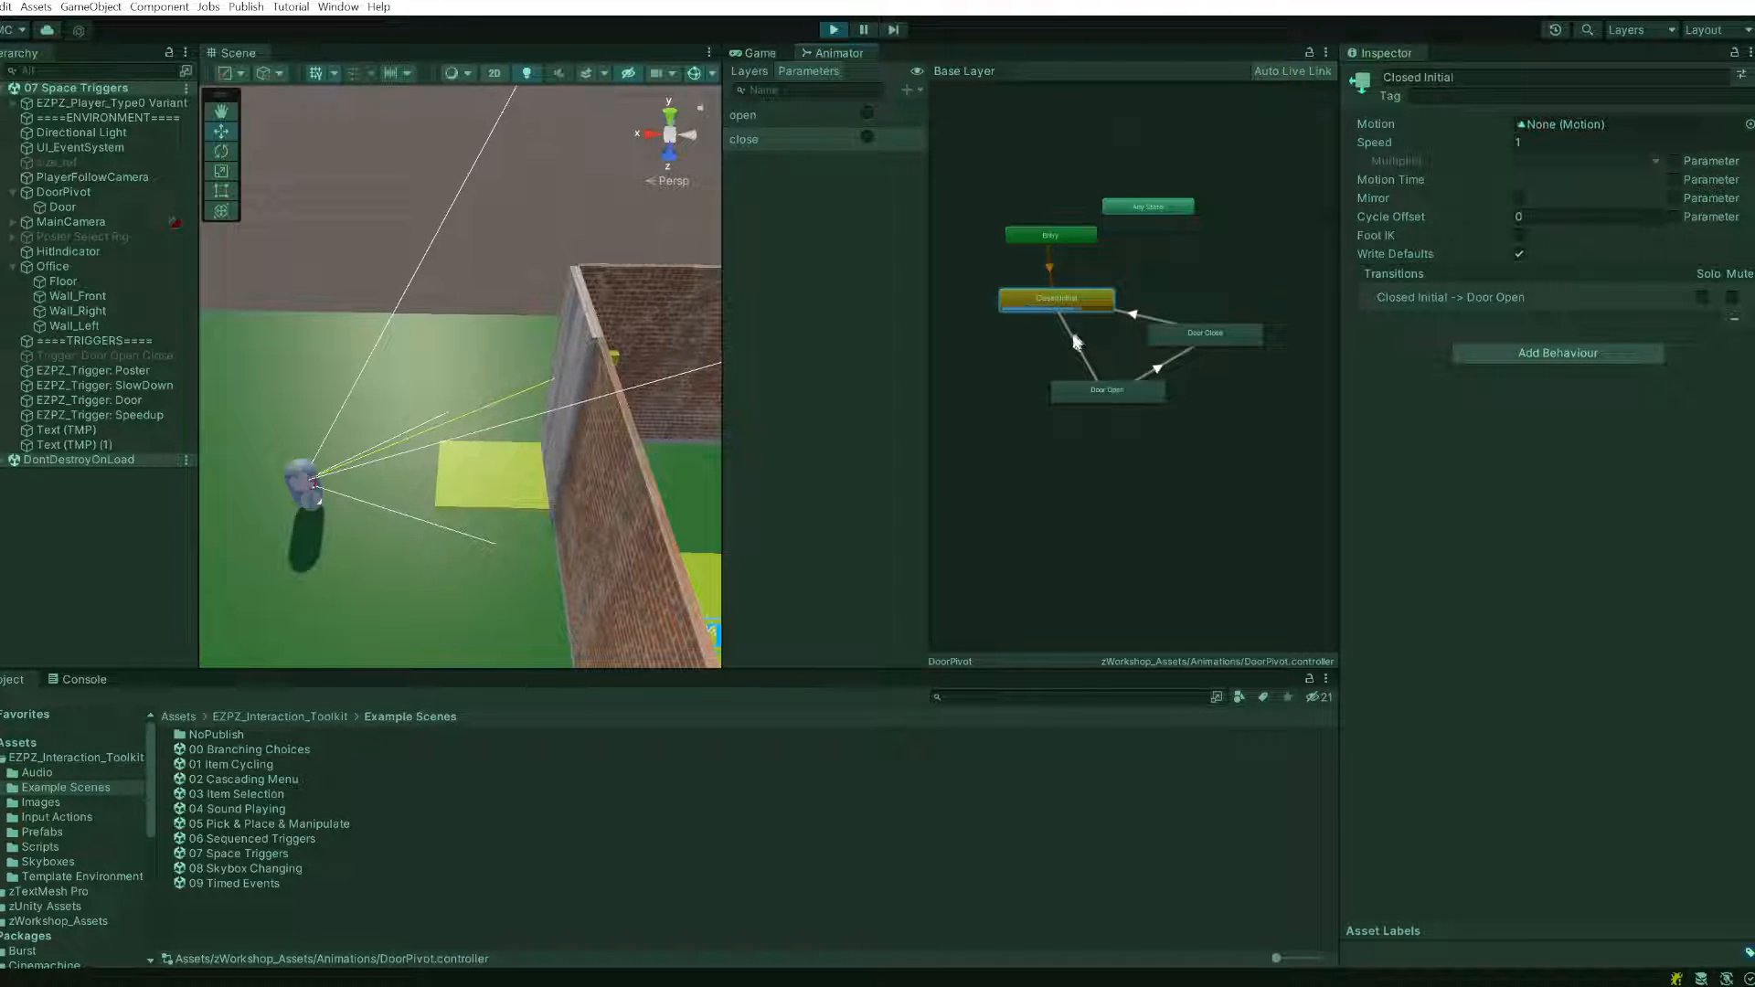
- Check the condition on the Closed Initial -> Door Open transition, then fire the open trigger and select the Door Open state
click(1073, 337)
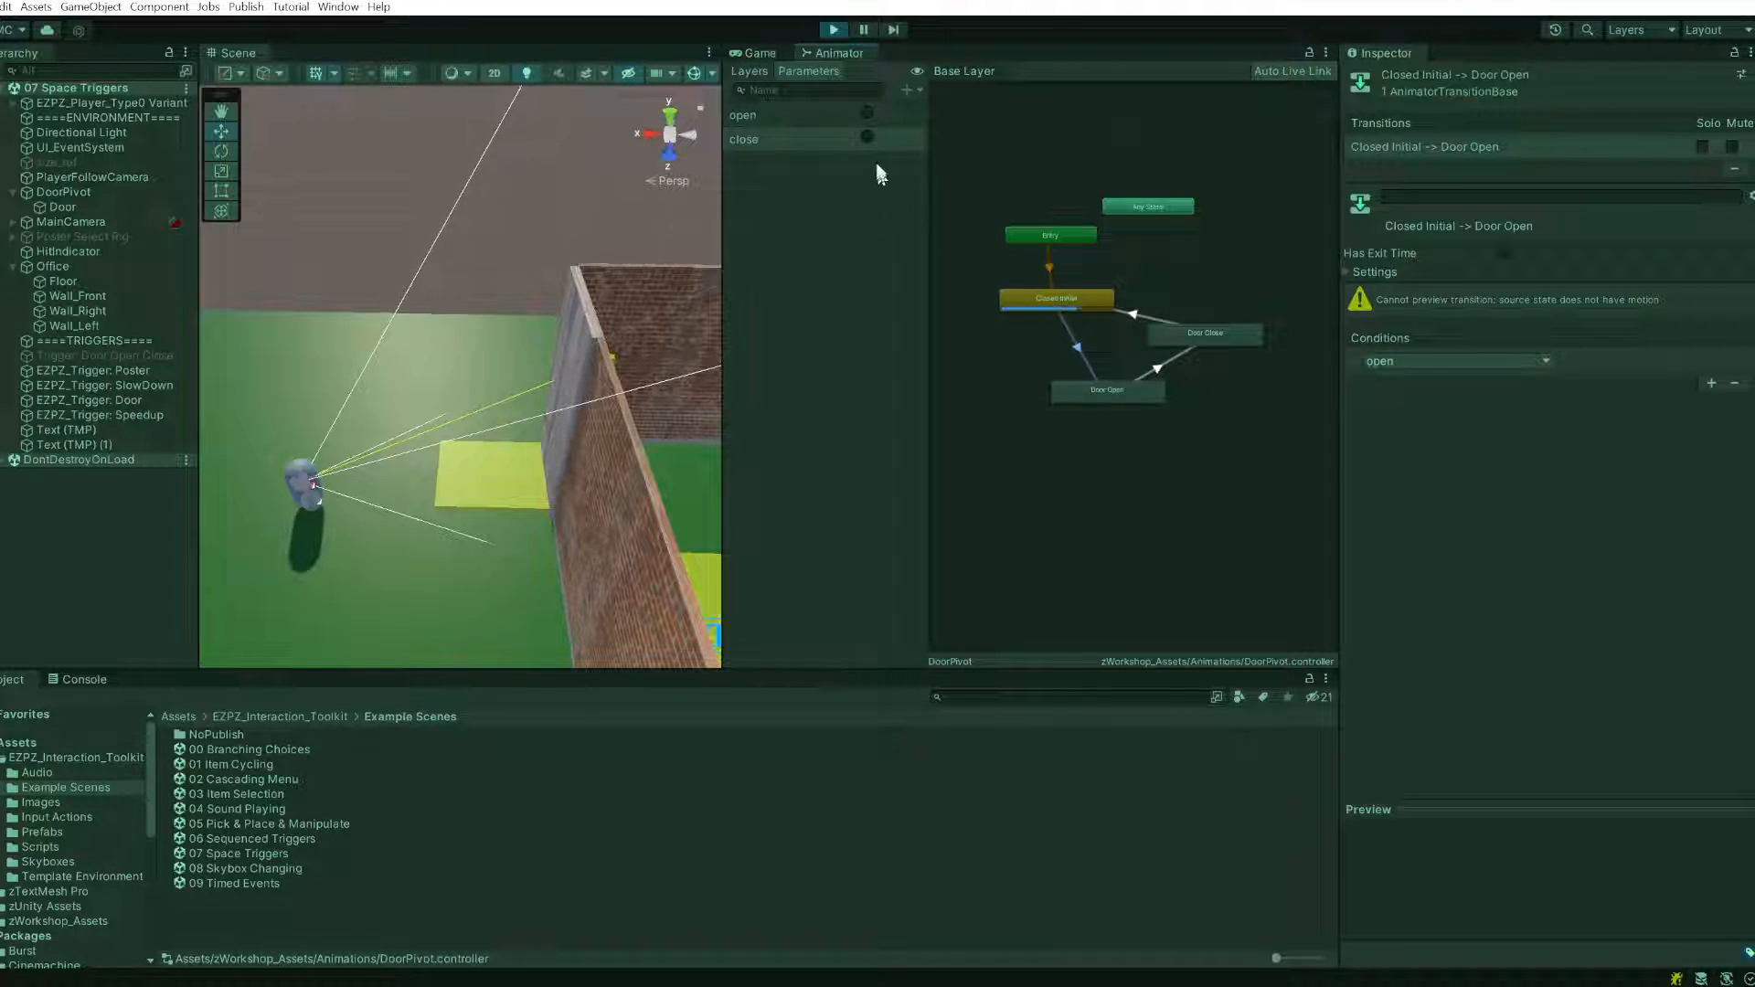
click(868, 113)
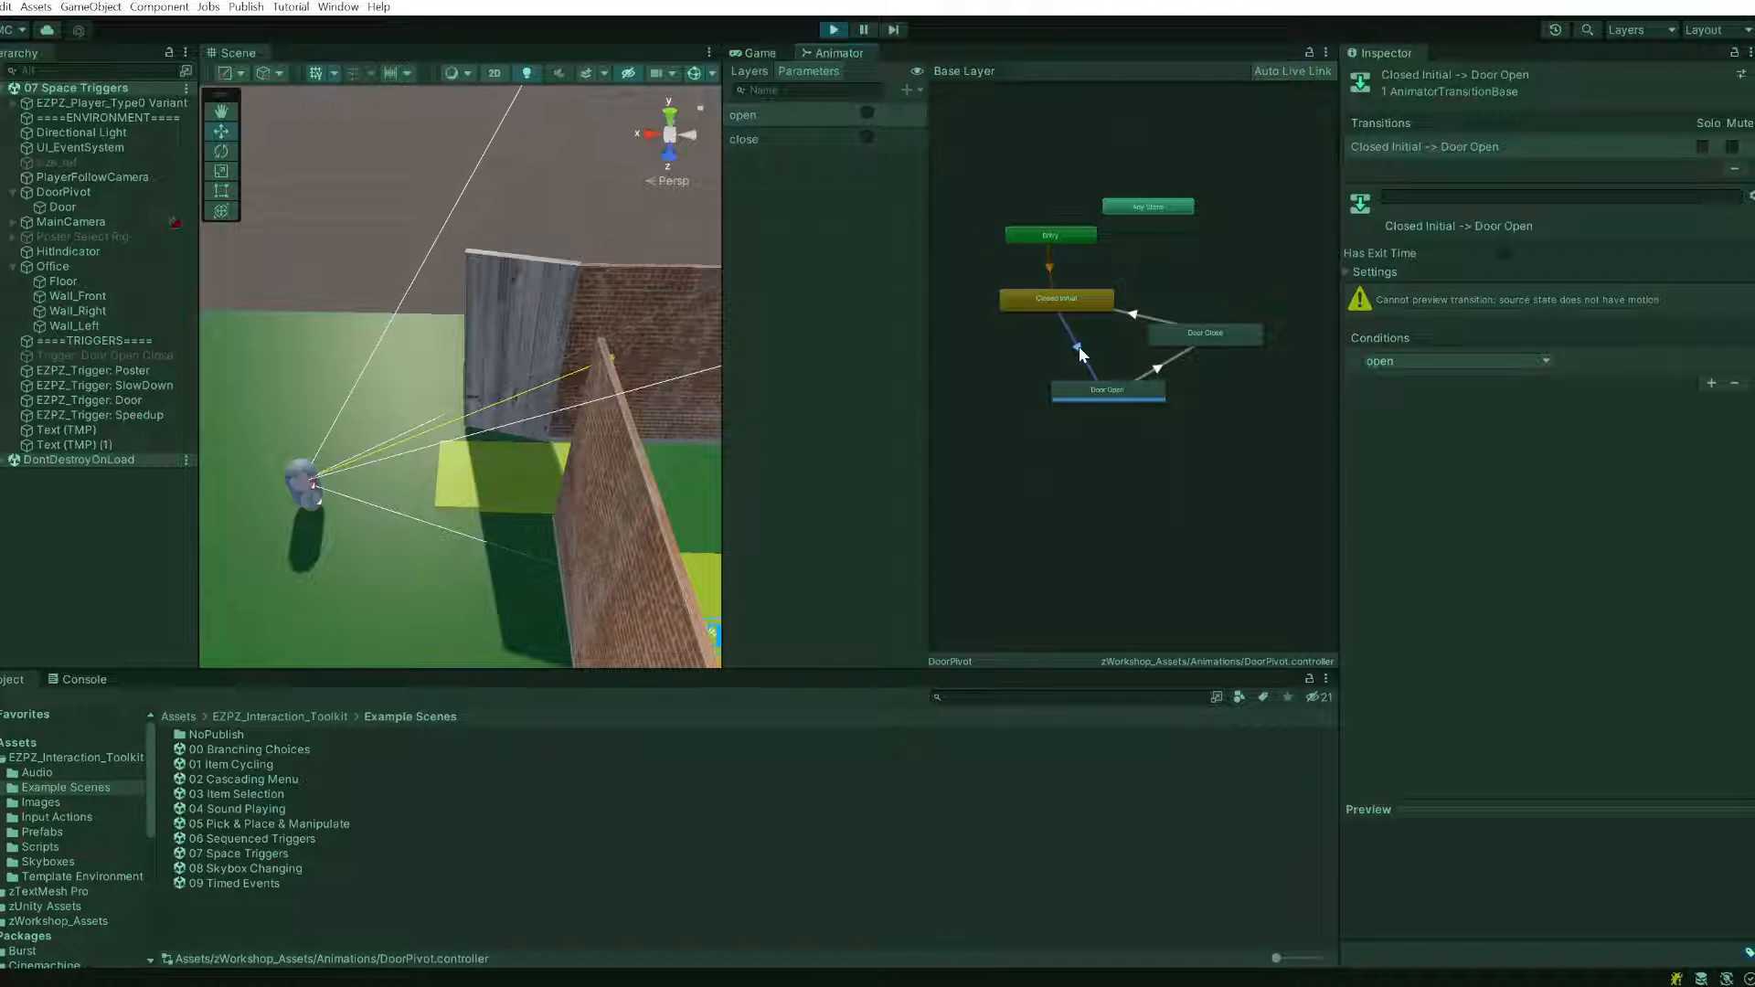
click(1104, 389)
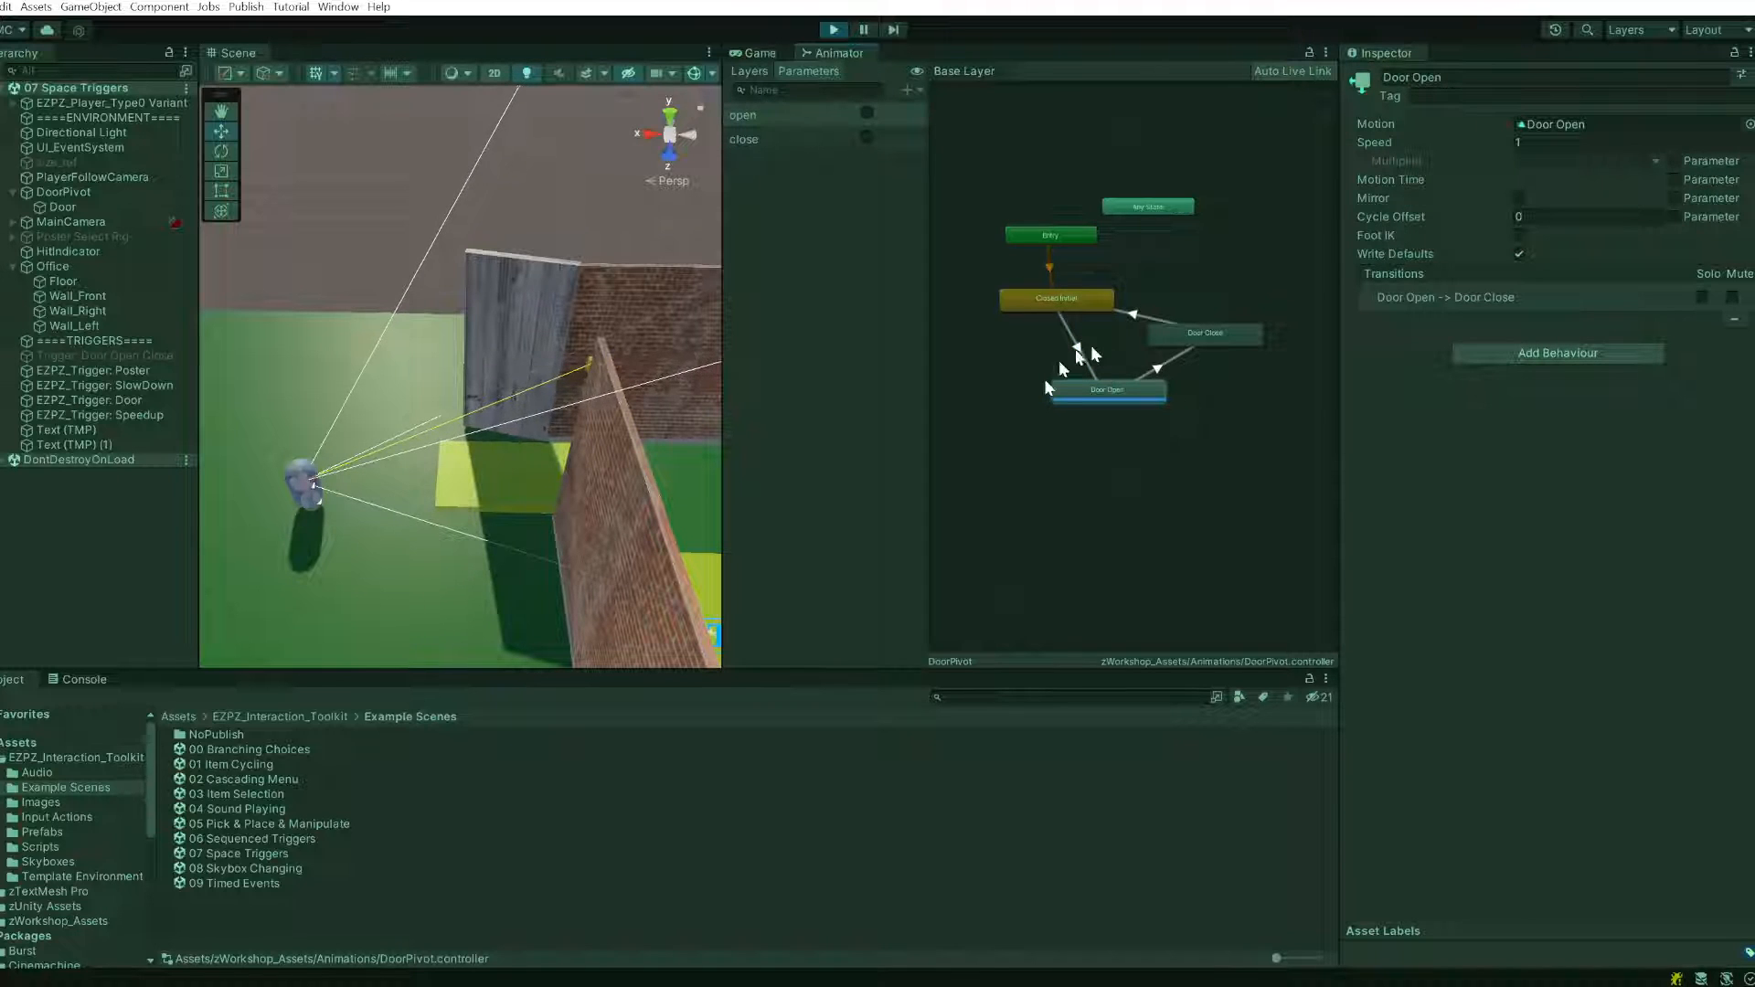
- Move the Door Open state directly beneath Closed Initial in the graph, and set the close trigger with the Door Open -> Door Close transition selected
shift+click(1147, 373)
drag(1092, 391, 1051, 393)
click(1148, 368)
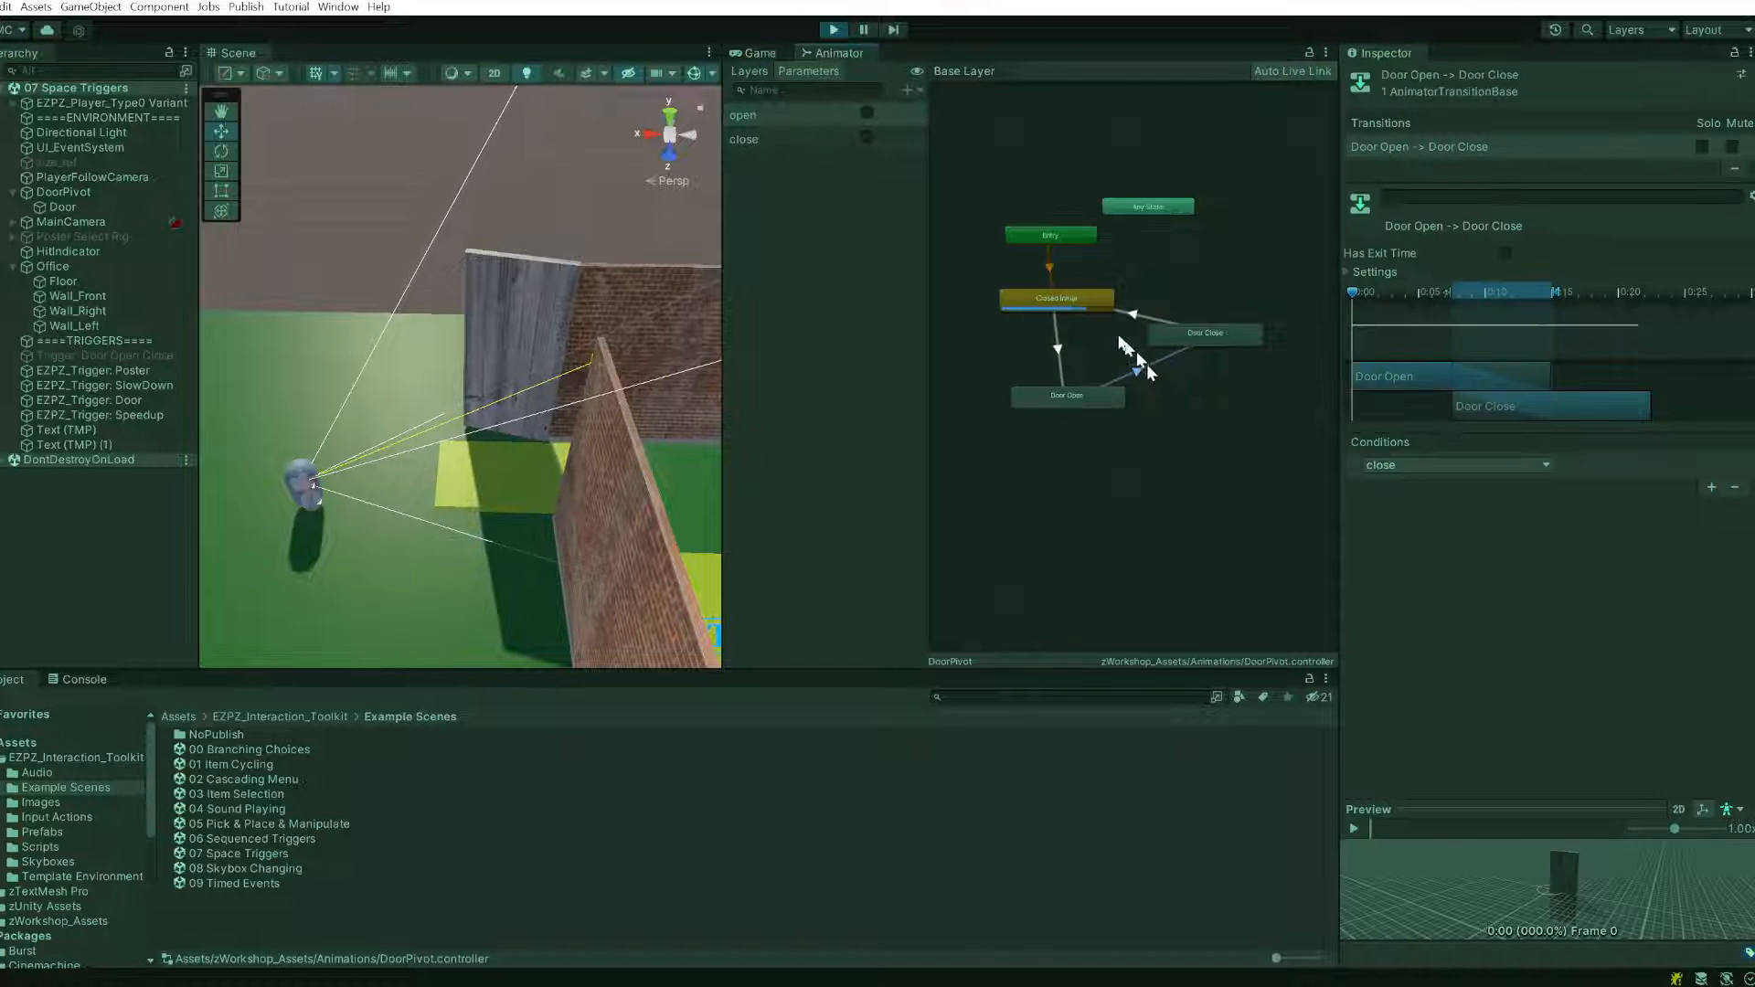
click(867, 137)
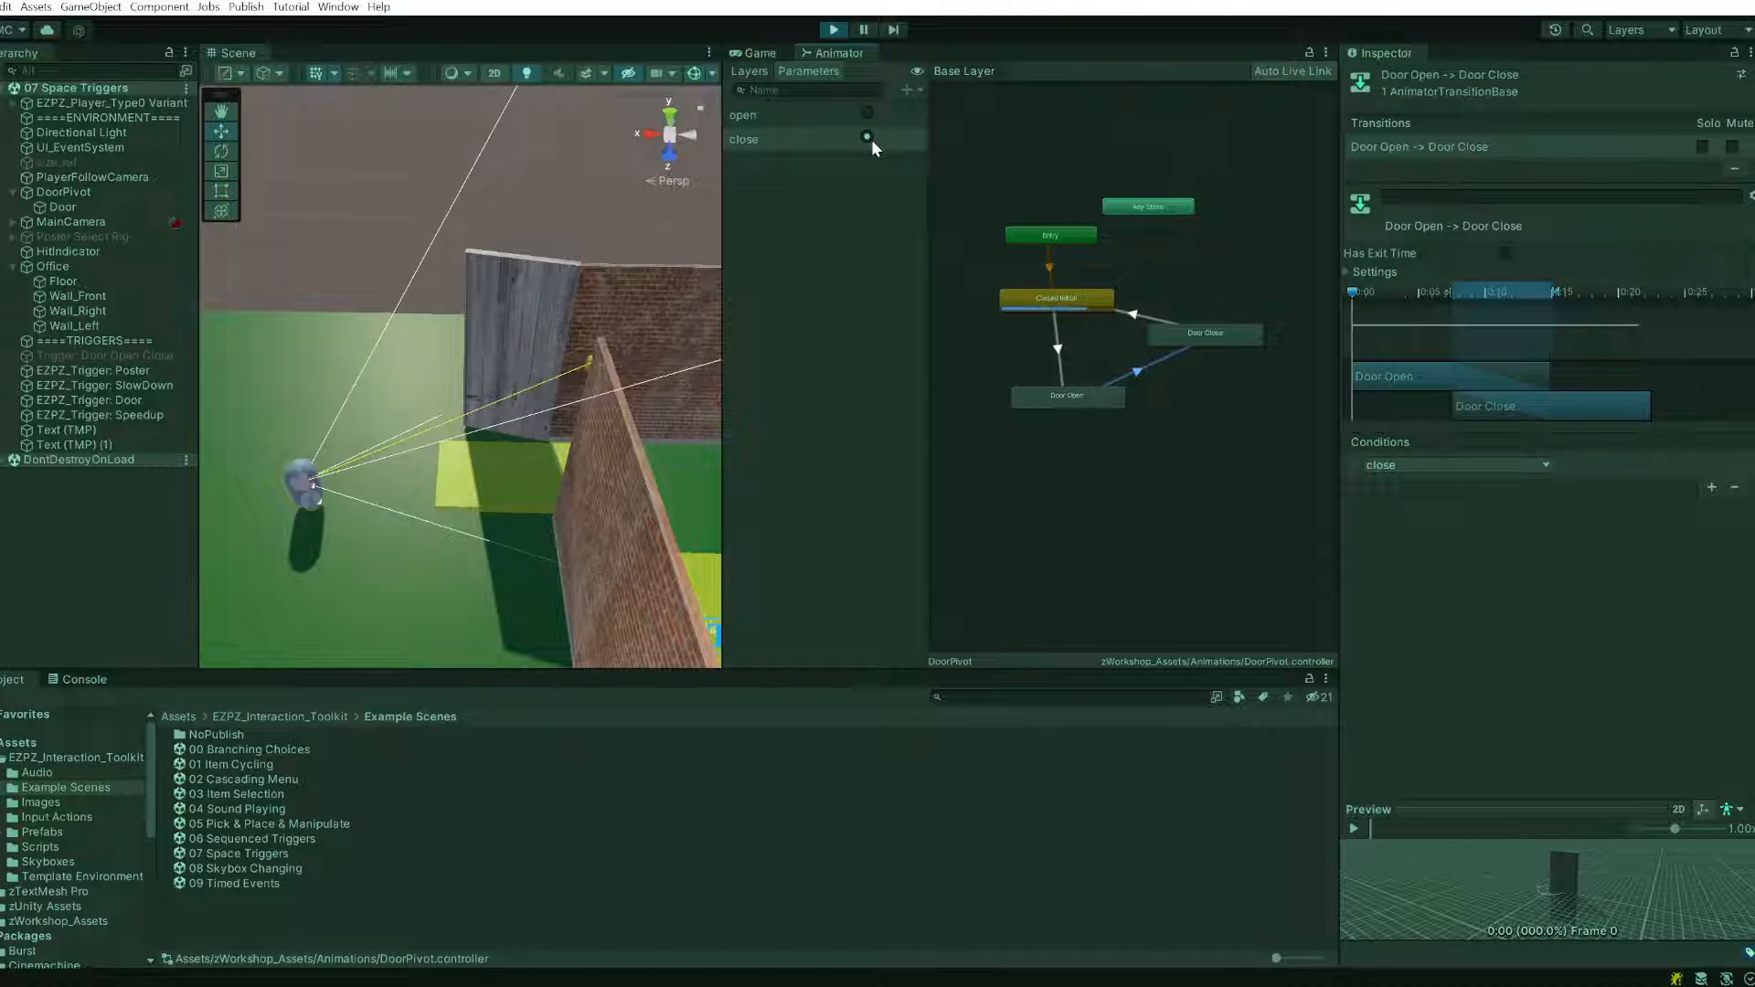
- Try the open and close triggers again while checking the Door Open -> Door Close transition, and clear the close trigger
click(971, 211)
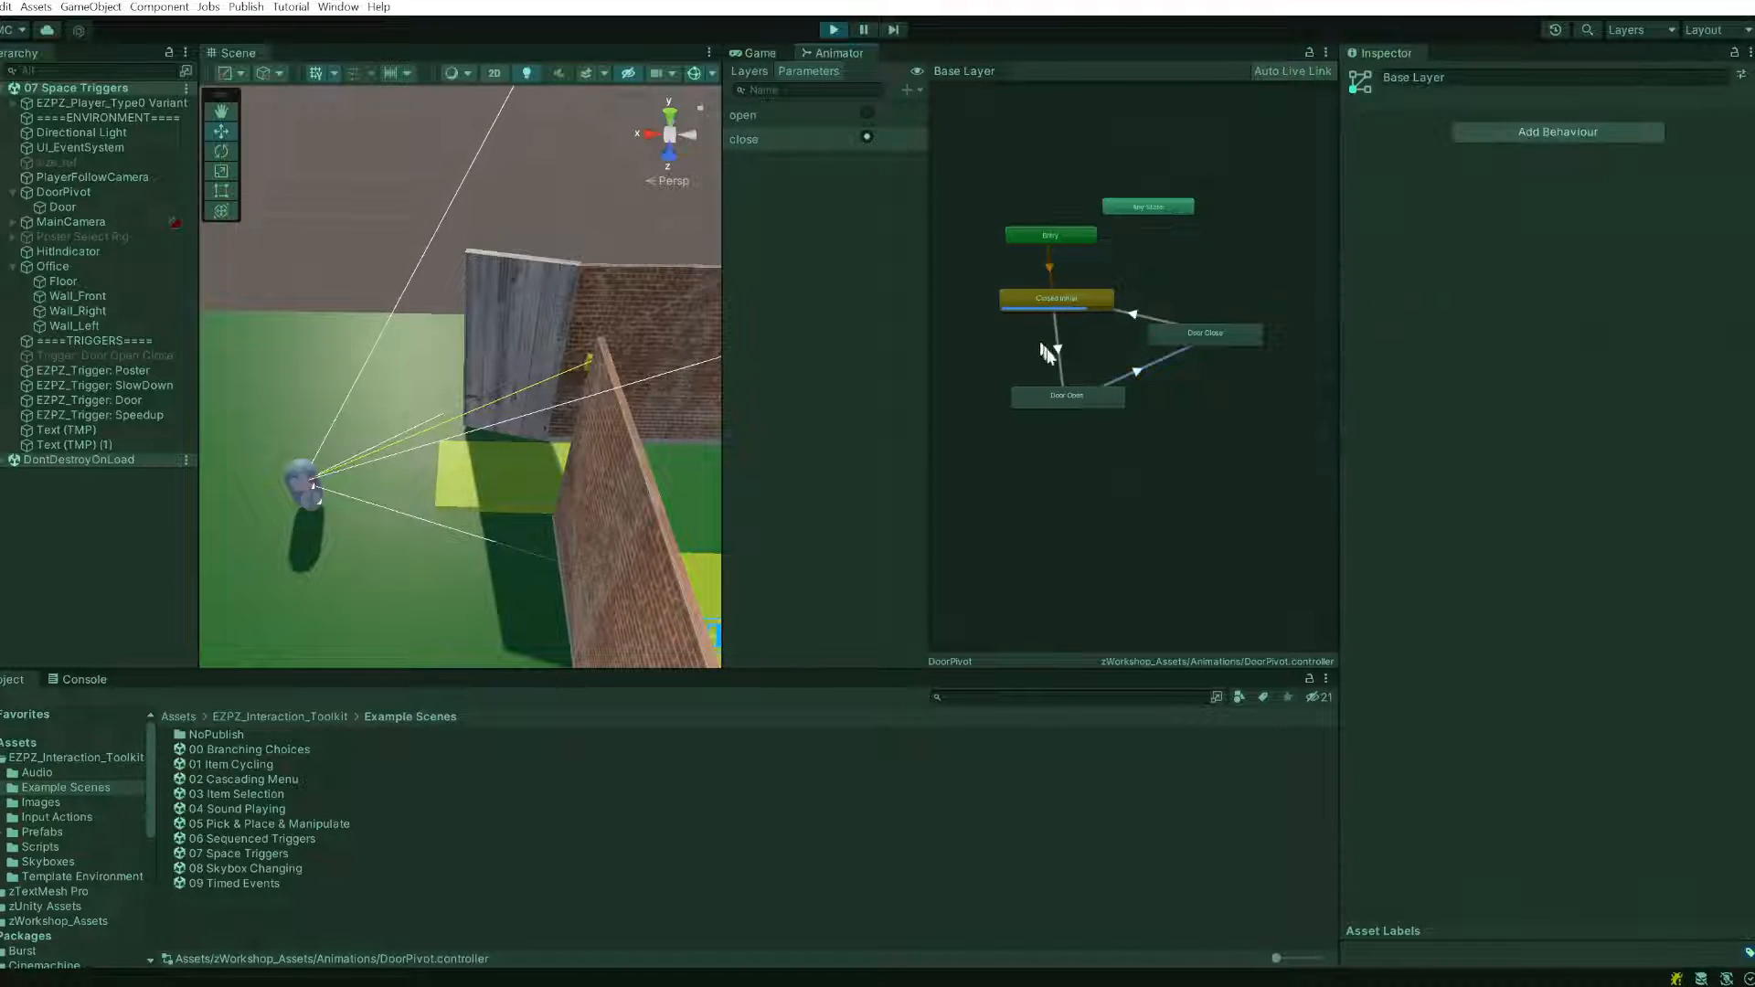
click(1096, 395)
click(1144, 370)
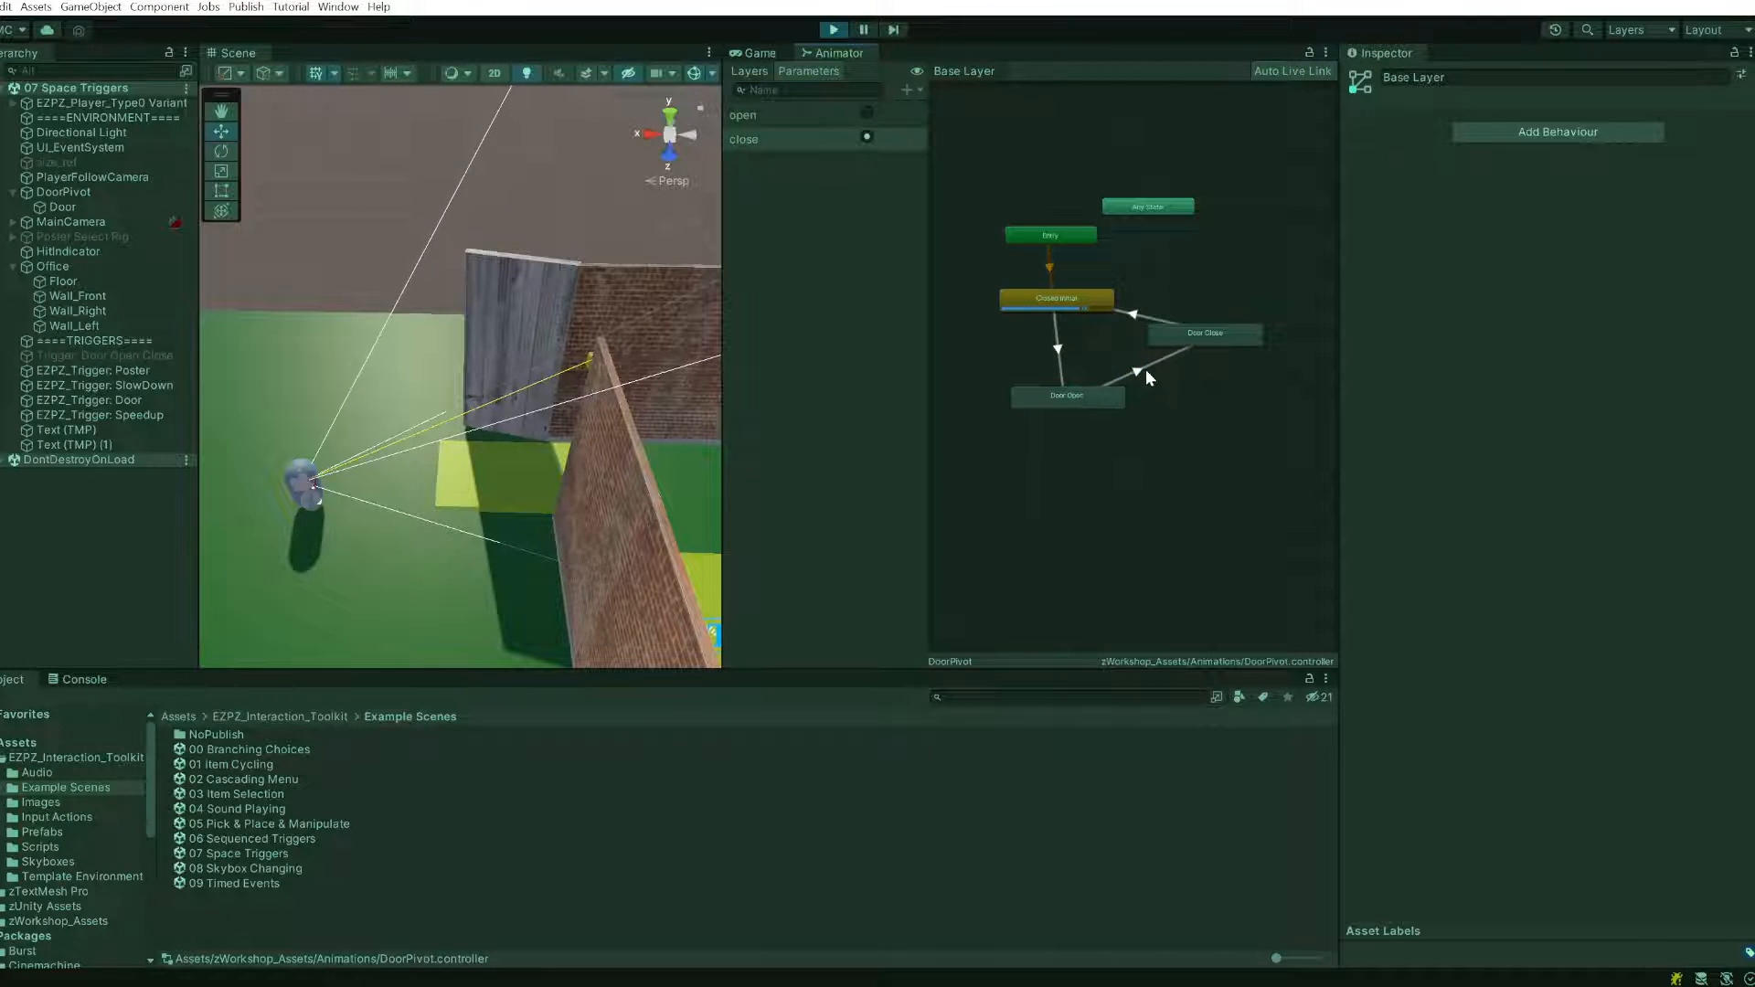
click(874, 113)
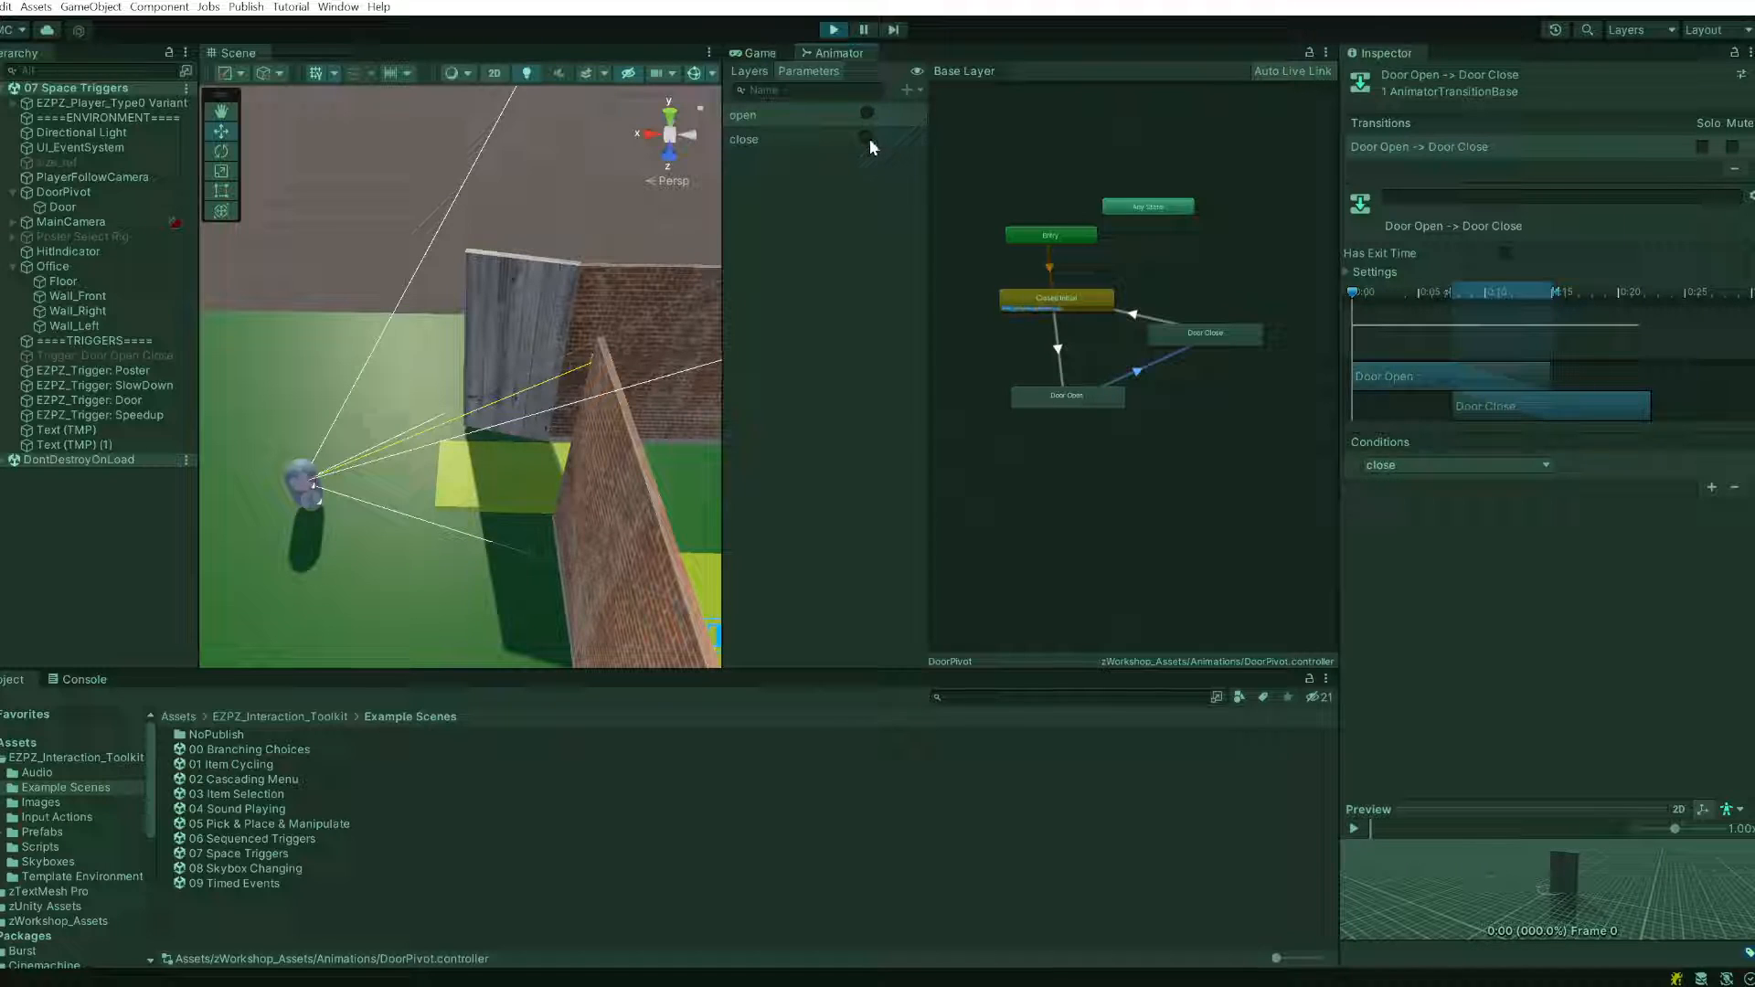
click(866, 137)
click(1157, 379)
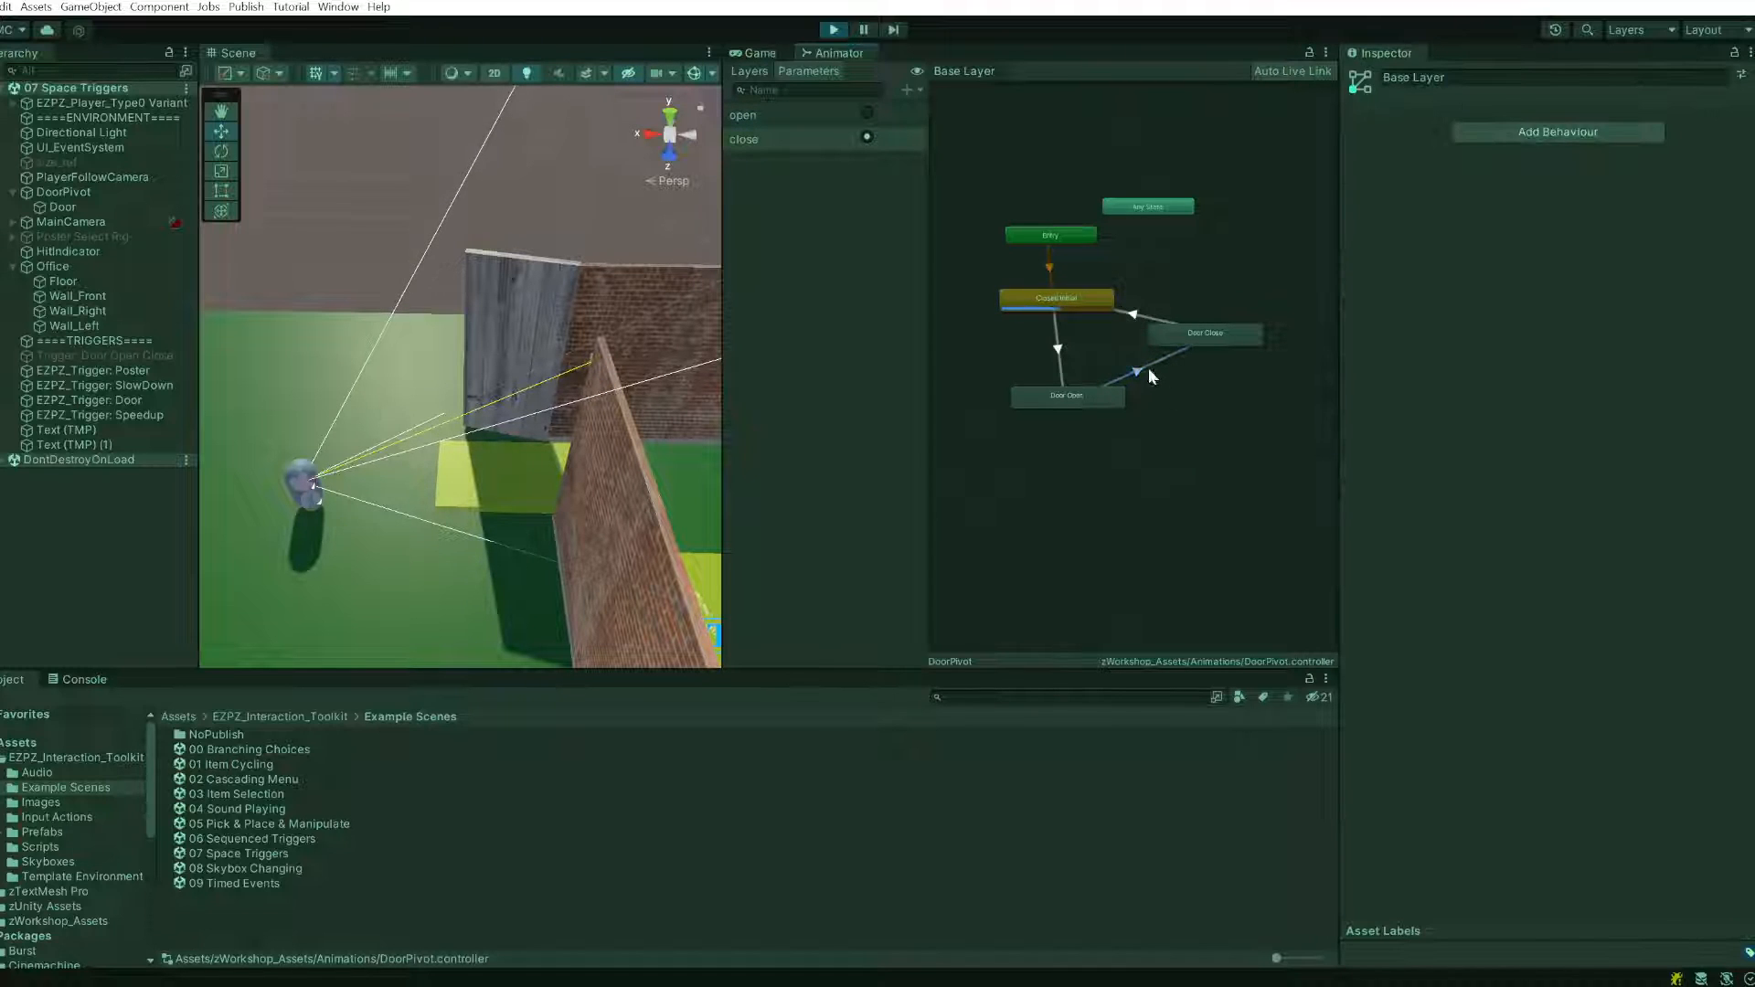
click(1148, 368)
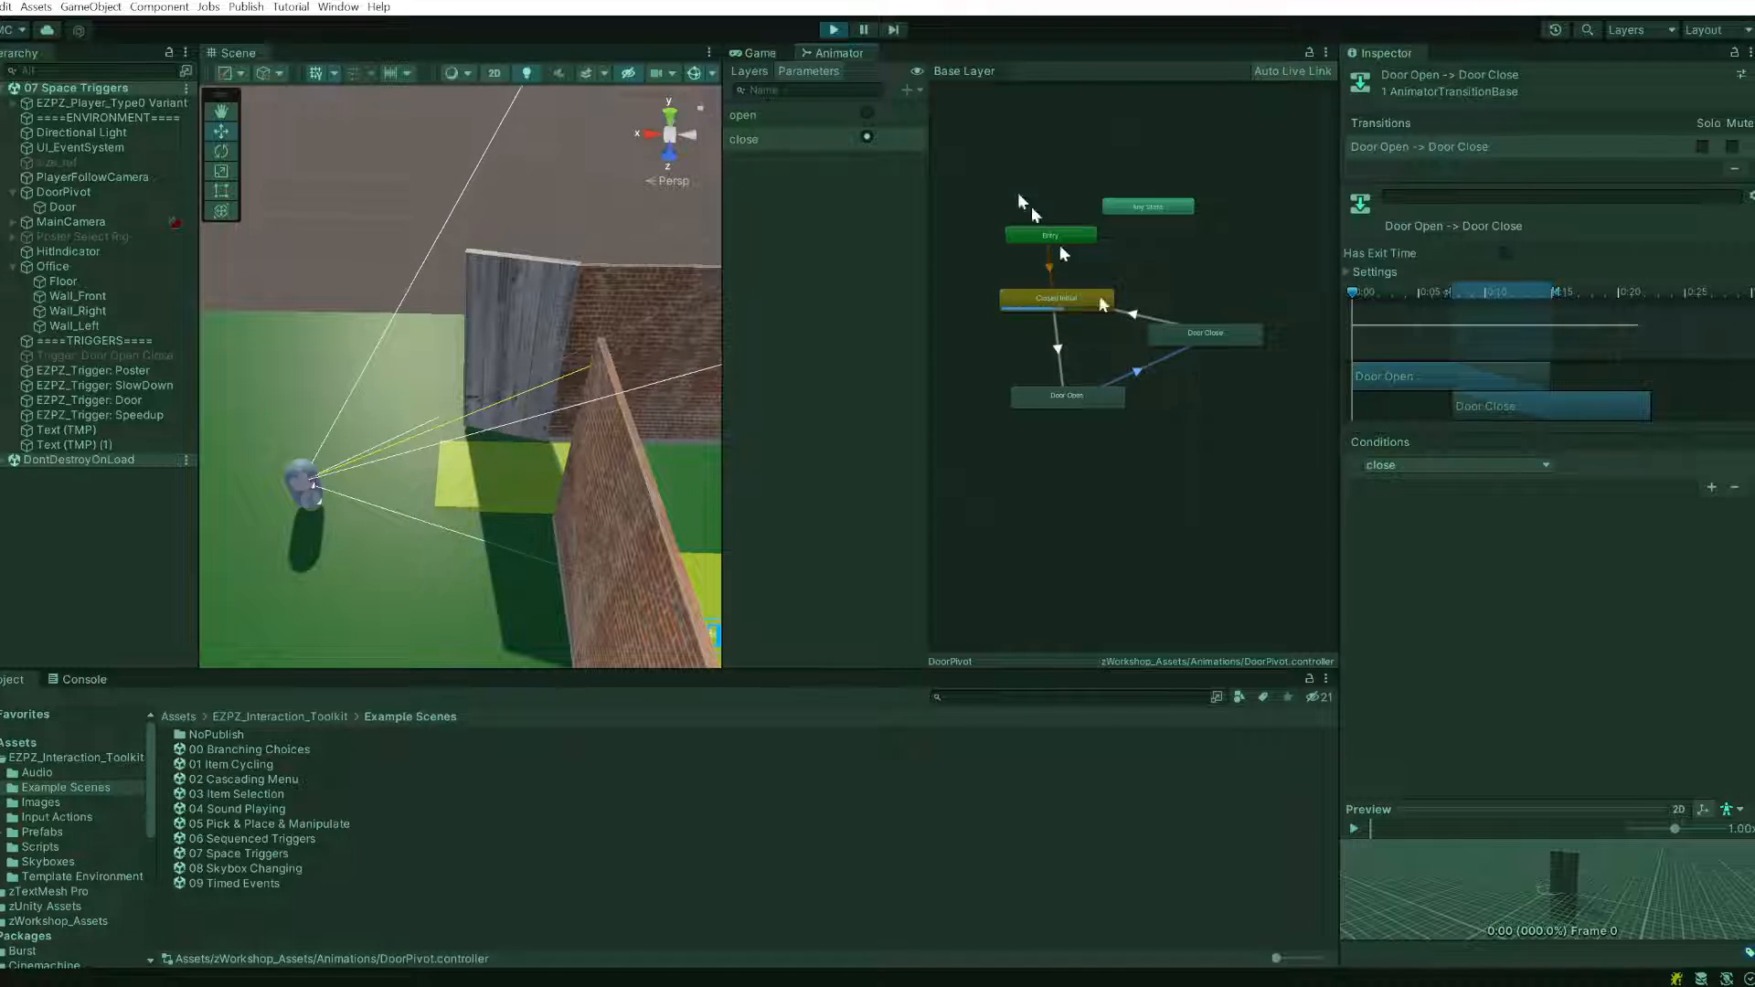
click(868, 138)
click(1090, 355)
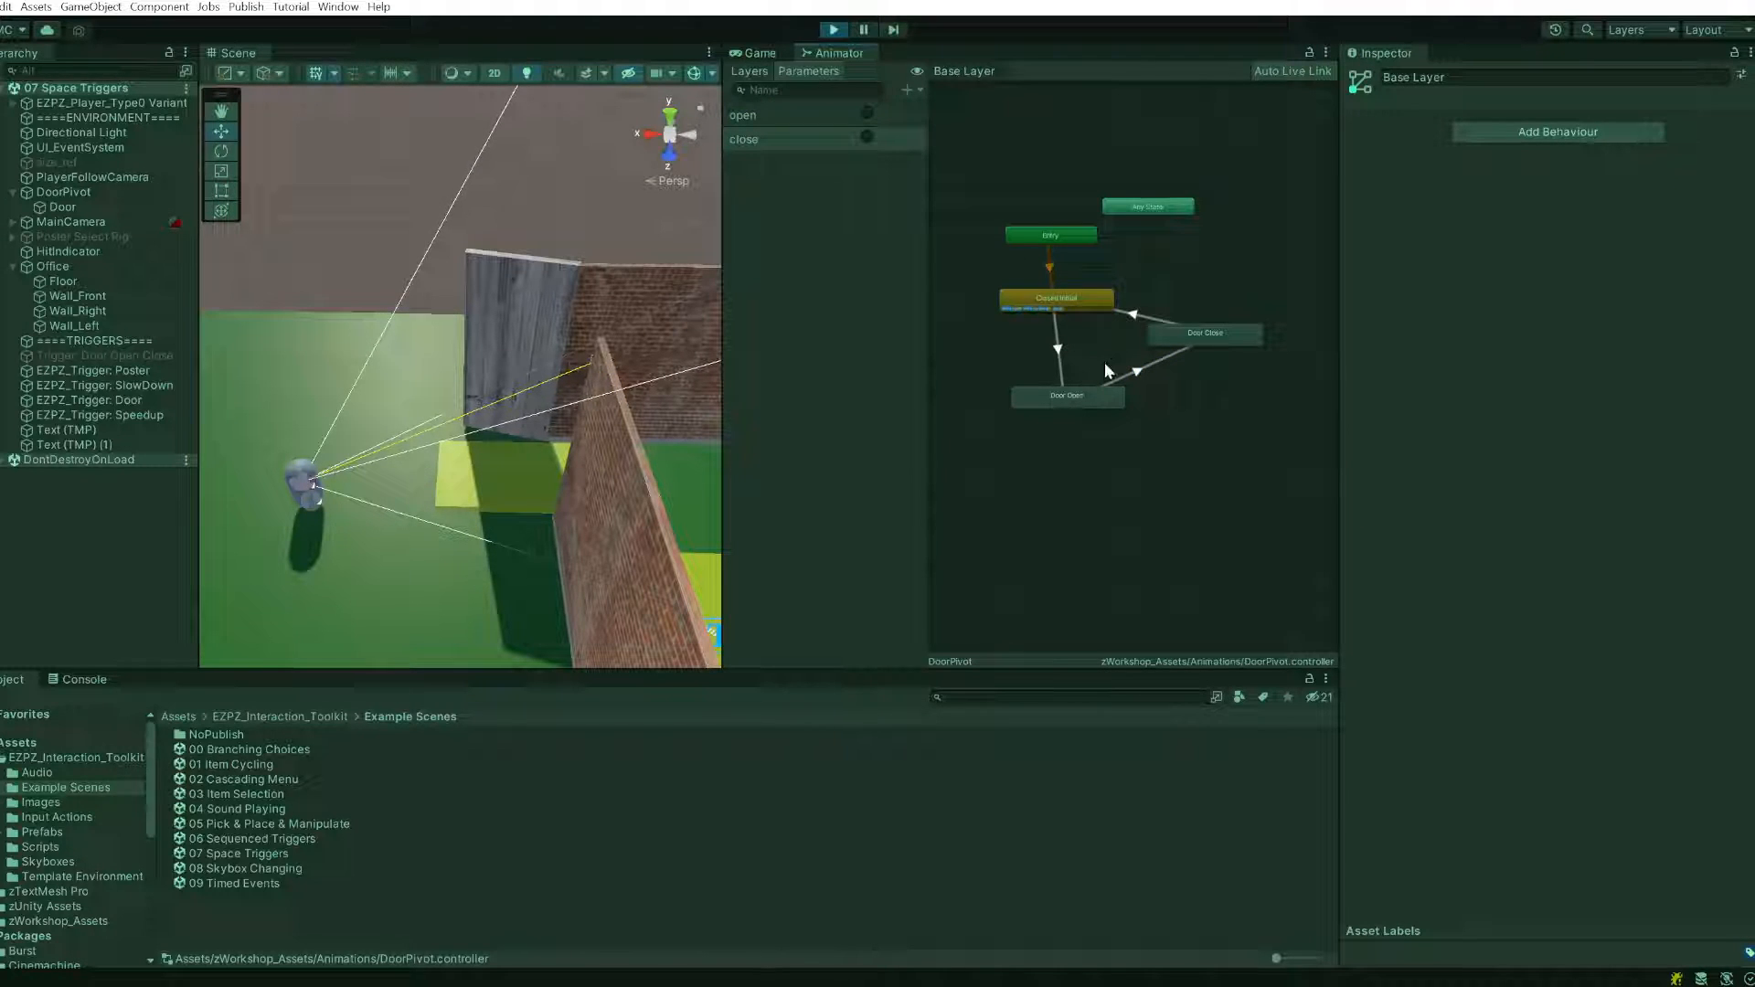
- Stop the playtest and clear the error messages from the console
click(834, 29)
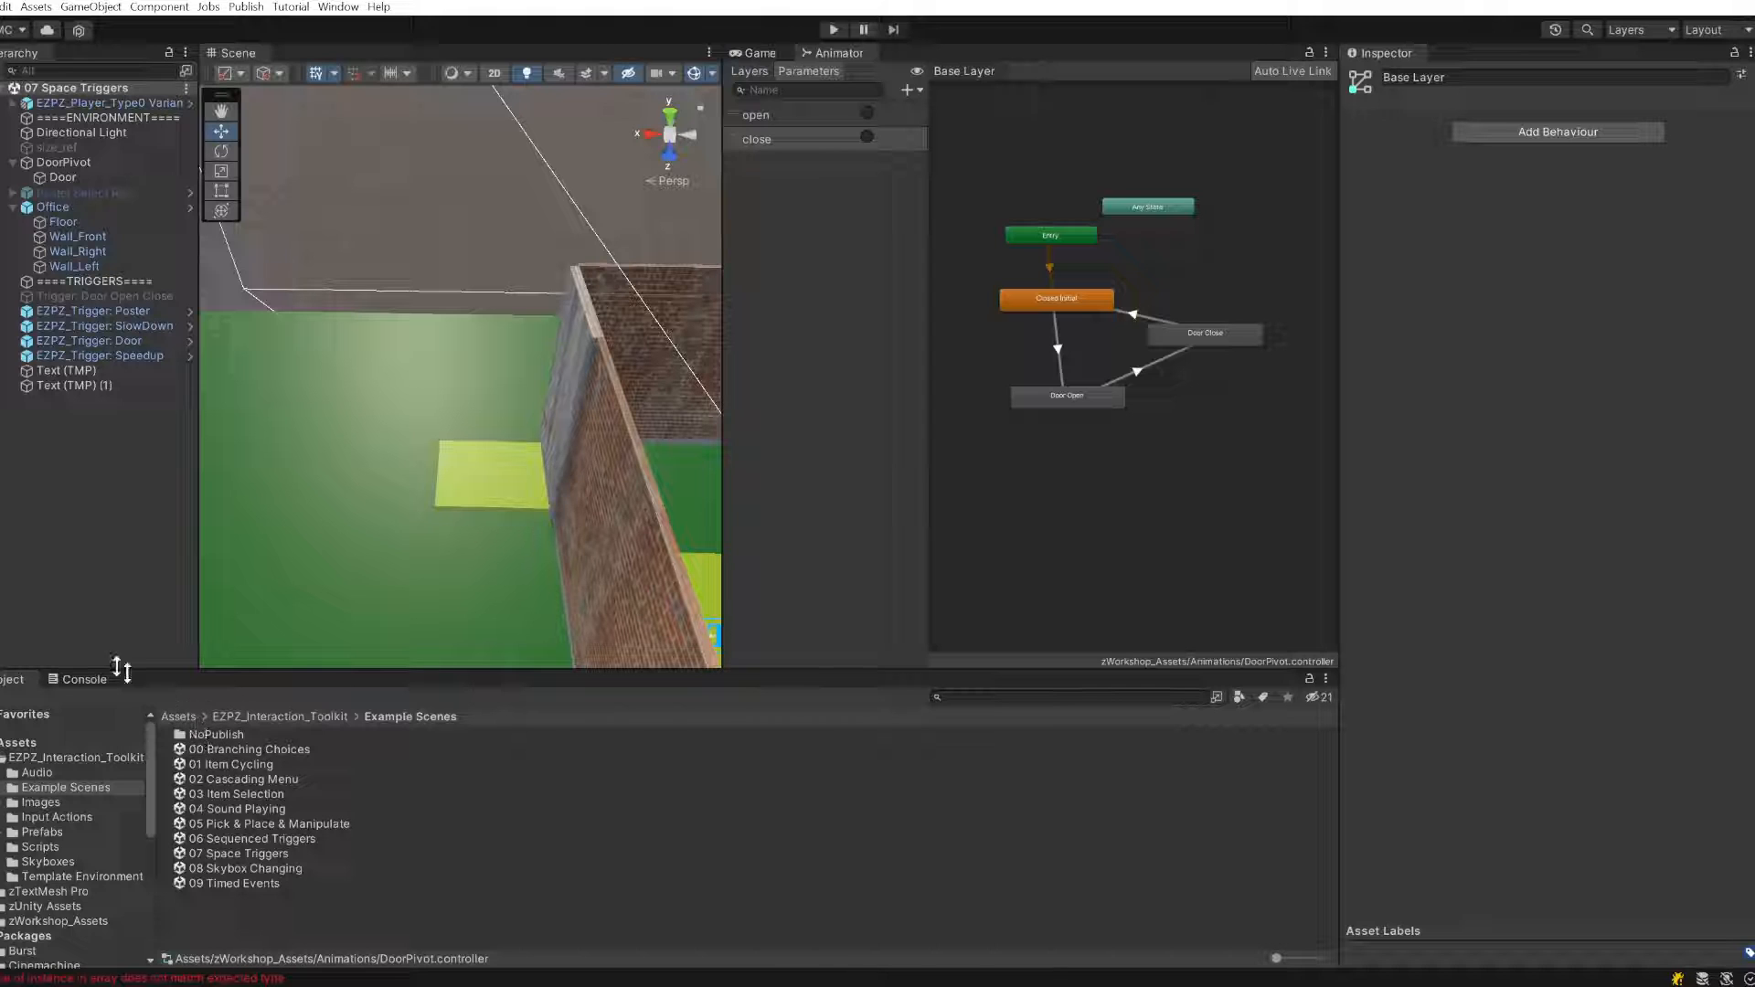
click(88, 678)
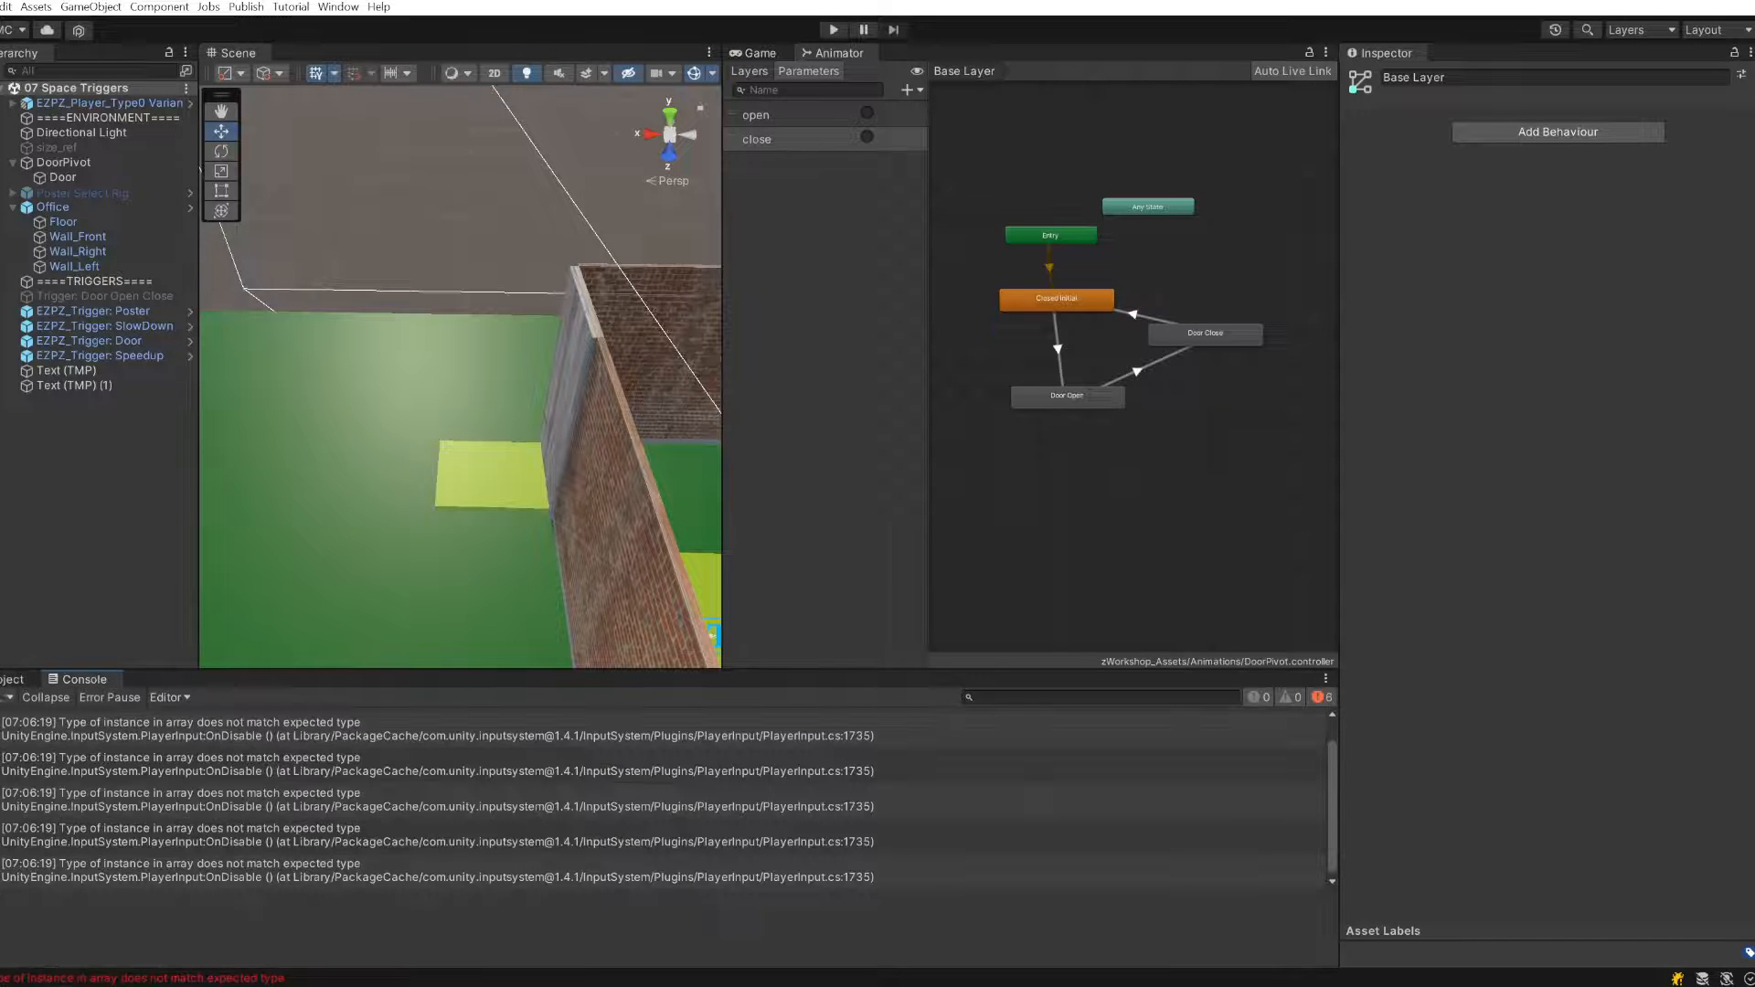
click(2, 696)
- Examine the door and its yellow trigger areas from inside and outside the office
scroll(598, 378, down, 3)
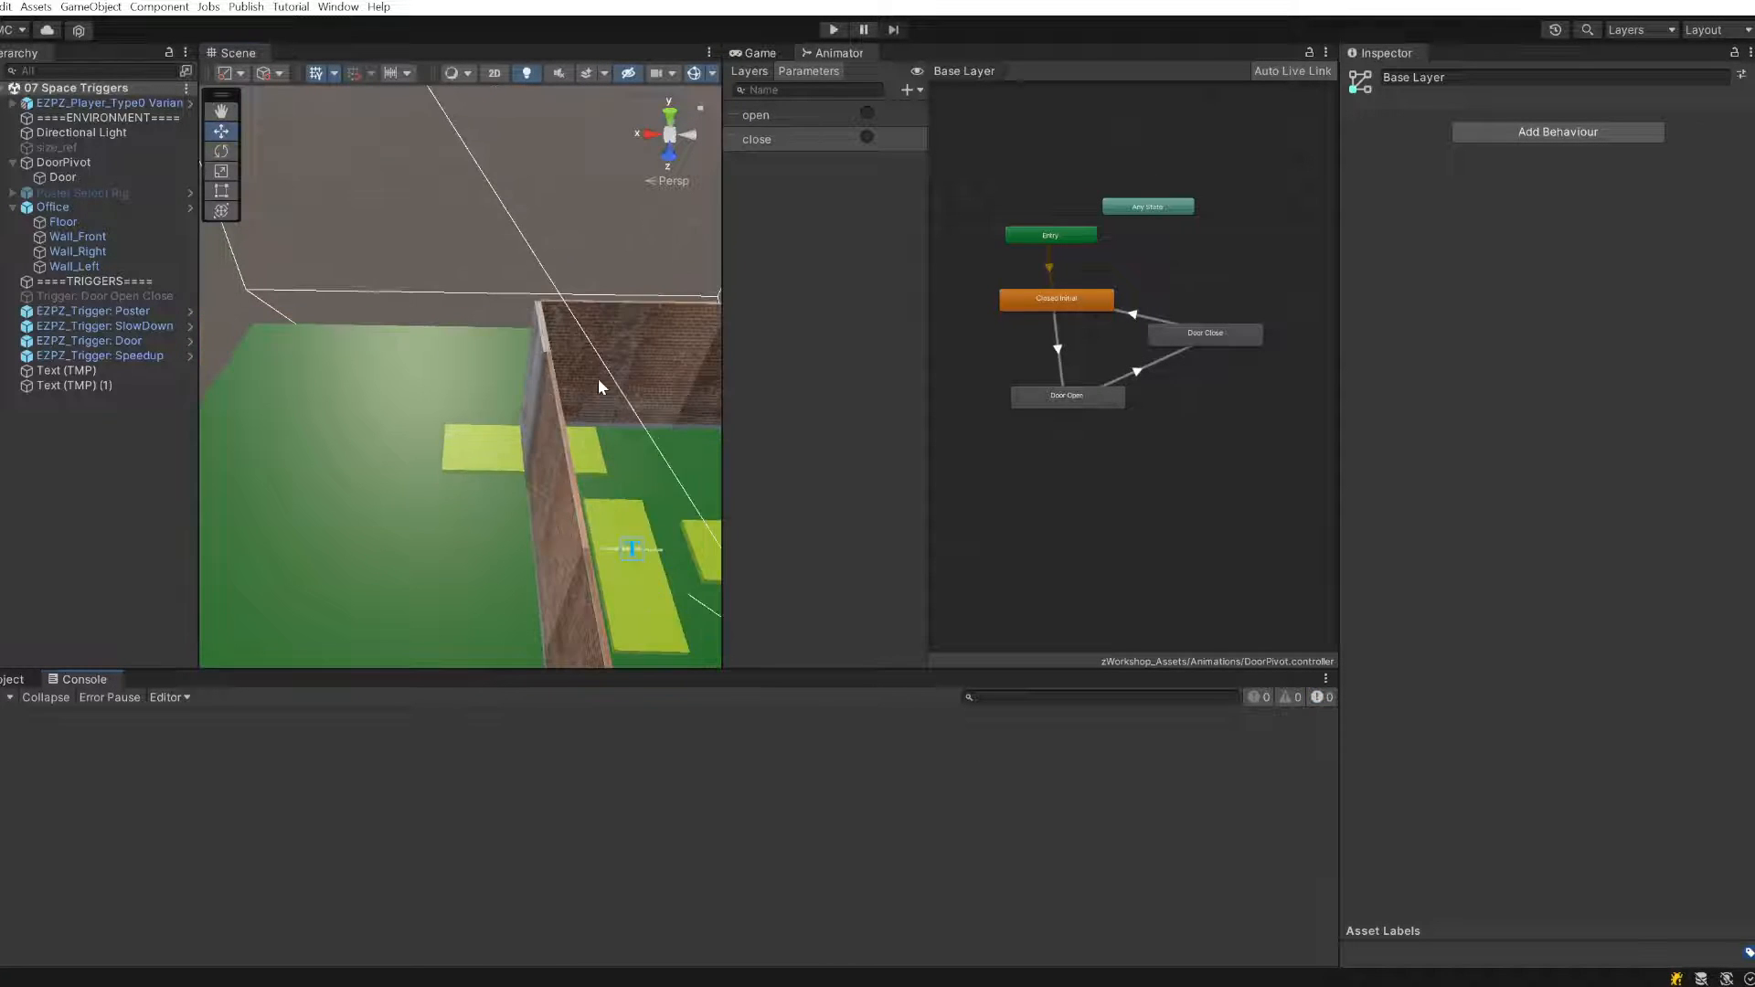
right_drag(598, 379, 515, 411)
middle_drag(514, 416, 331, 266)
scroll(457, 376, up, 4)
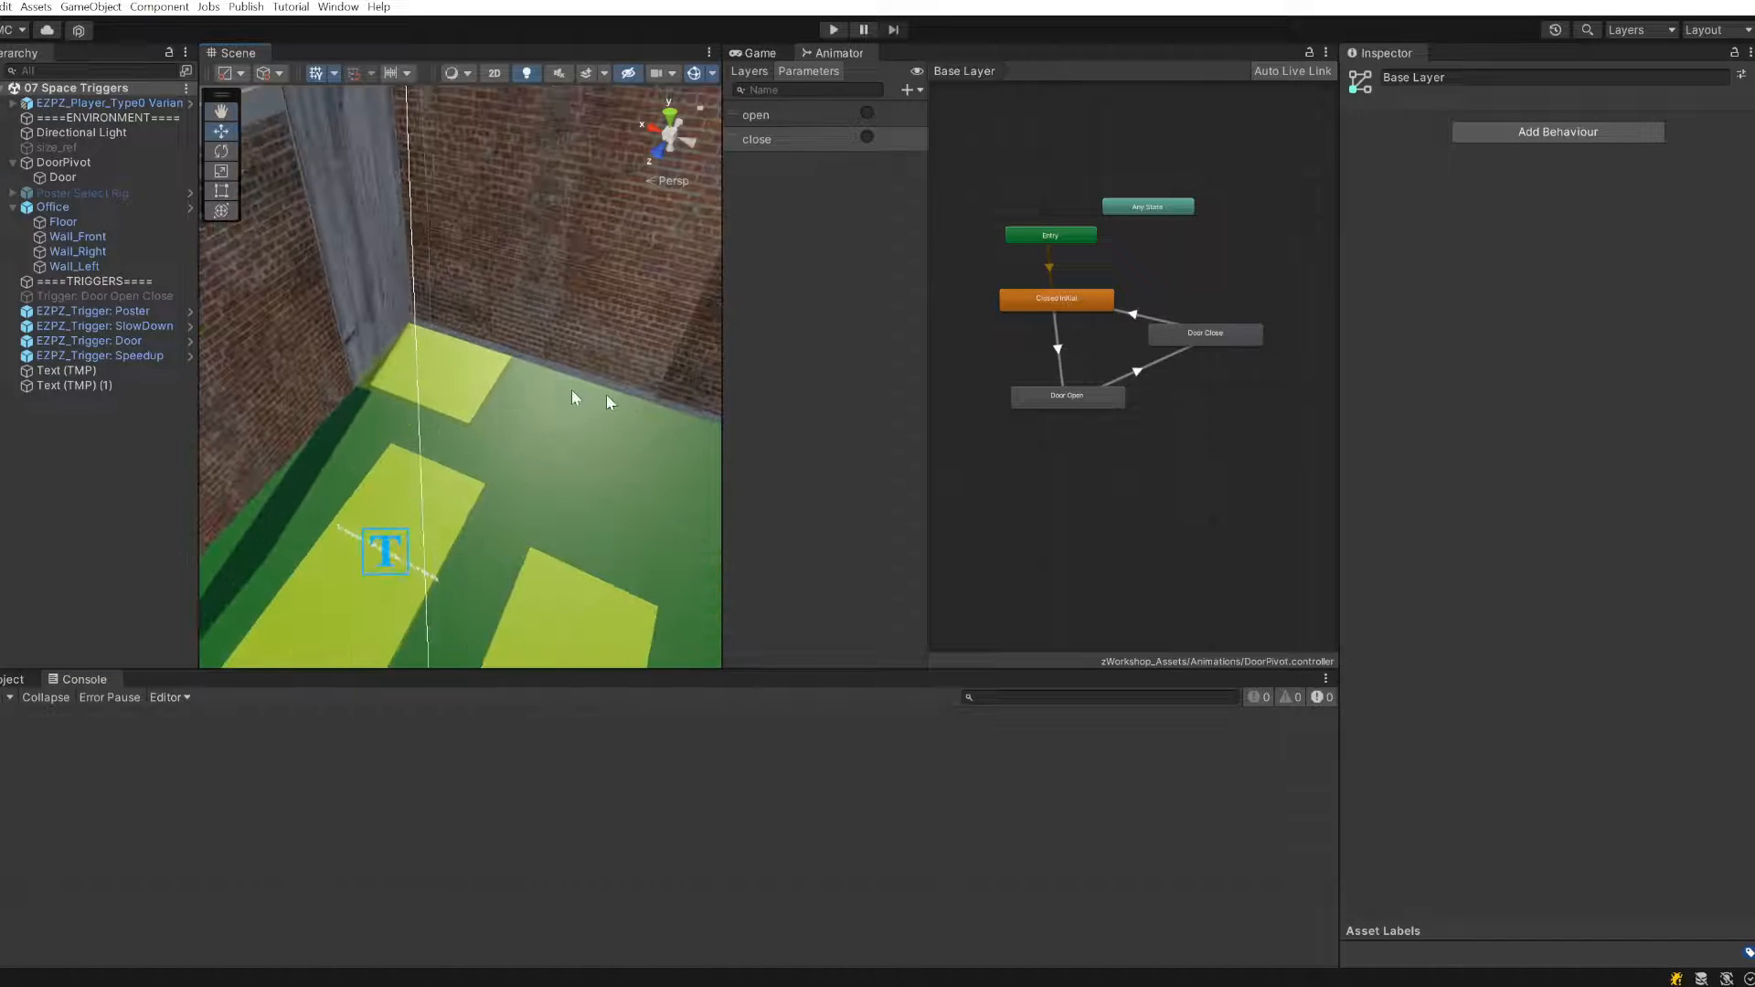
scroll(609, 402, up, 3)
right_drag(617, 386, 466, 281)
scroll(465, 275, down, 2)
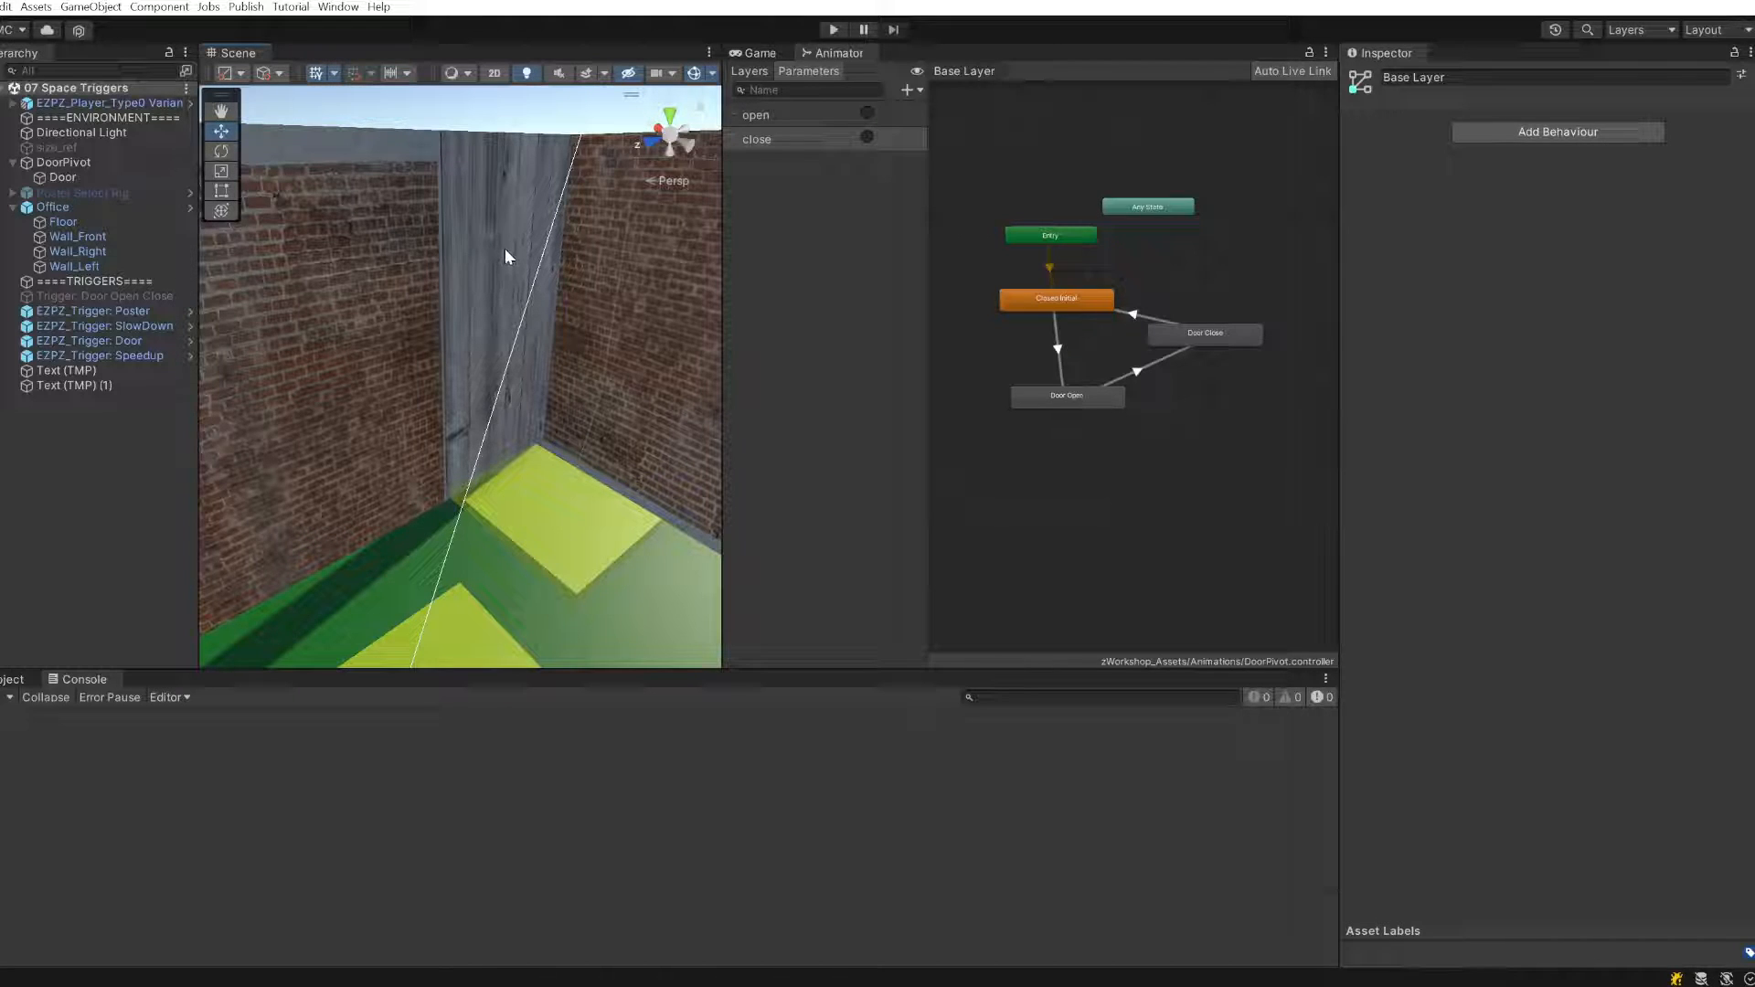
scroll(504, 249, down, 10)
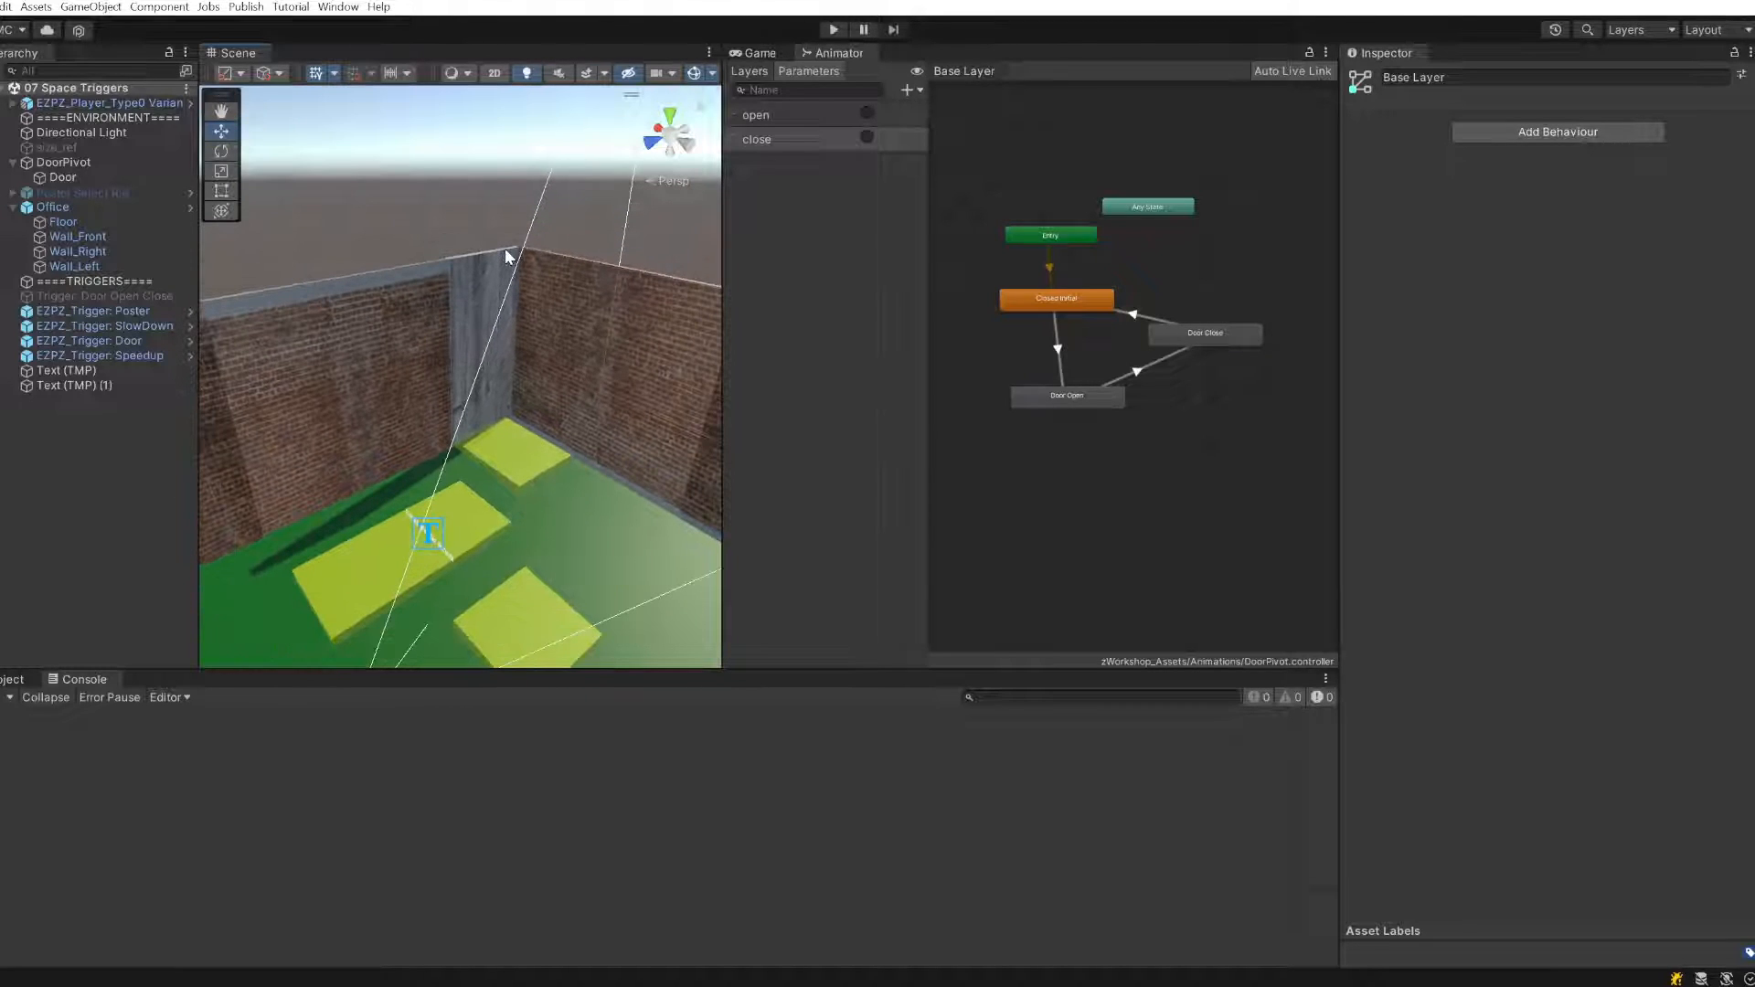
middle_drag(505, 248, 447, 359)
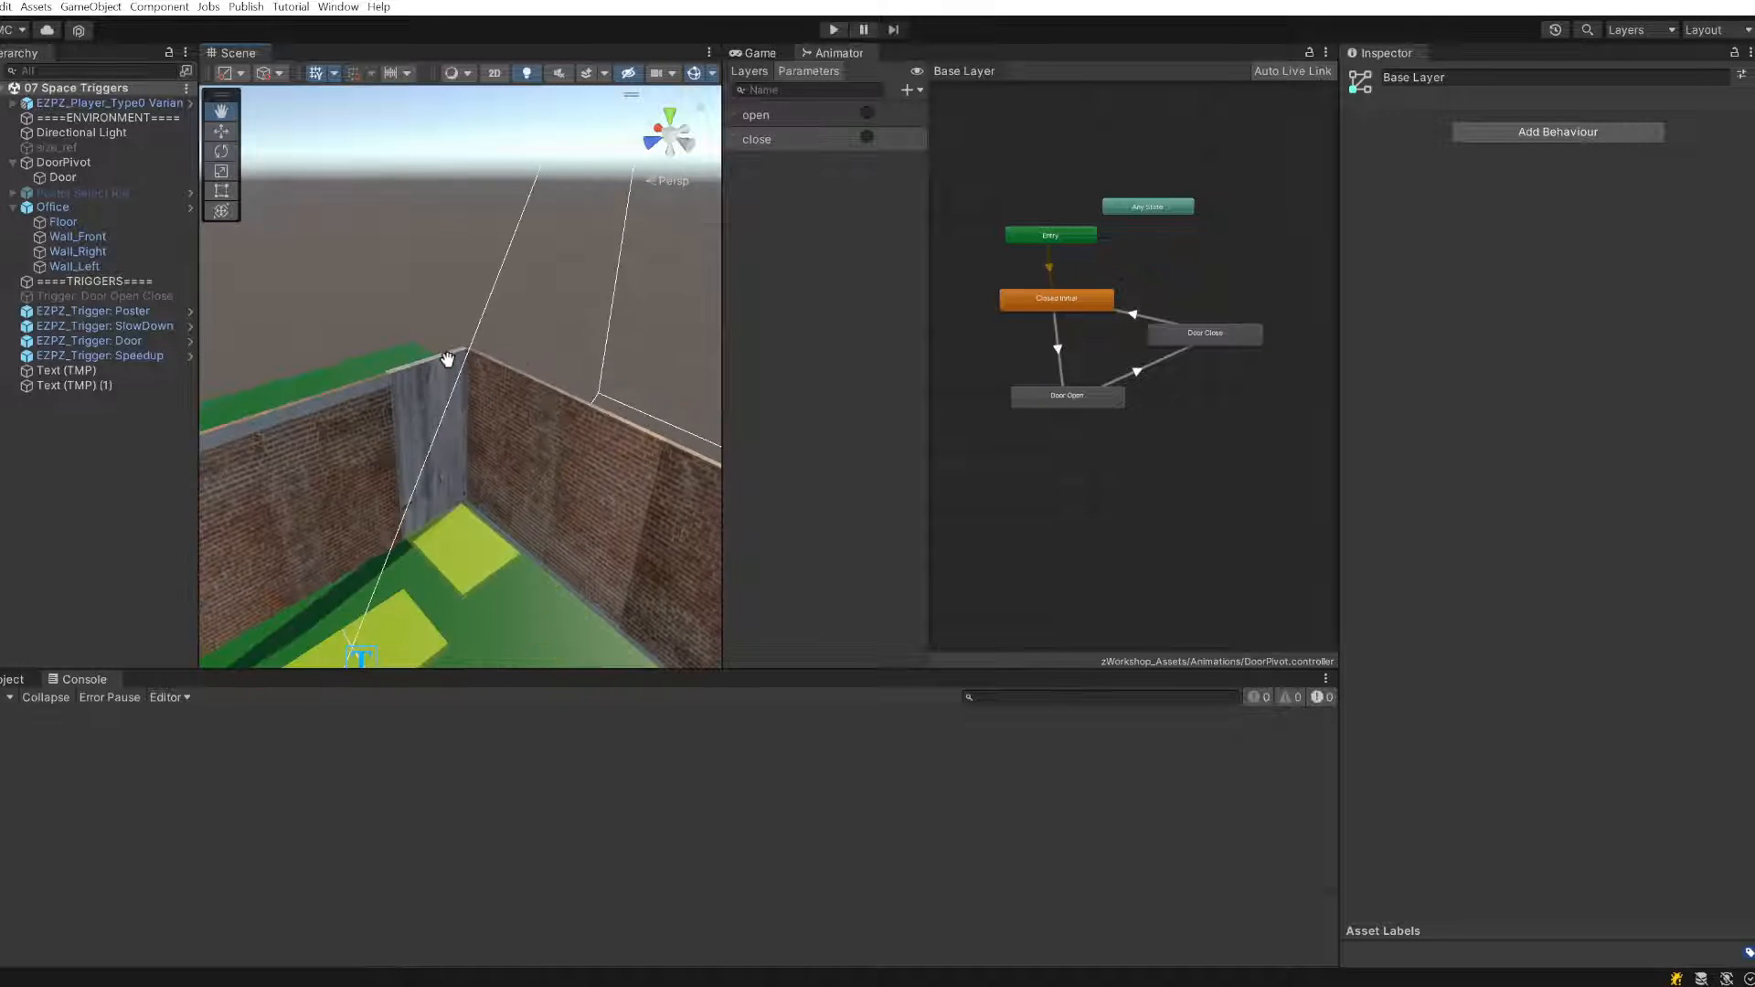
alt+drag(447, 359, 923, 516)
scroll(578, 507, up, 2)
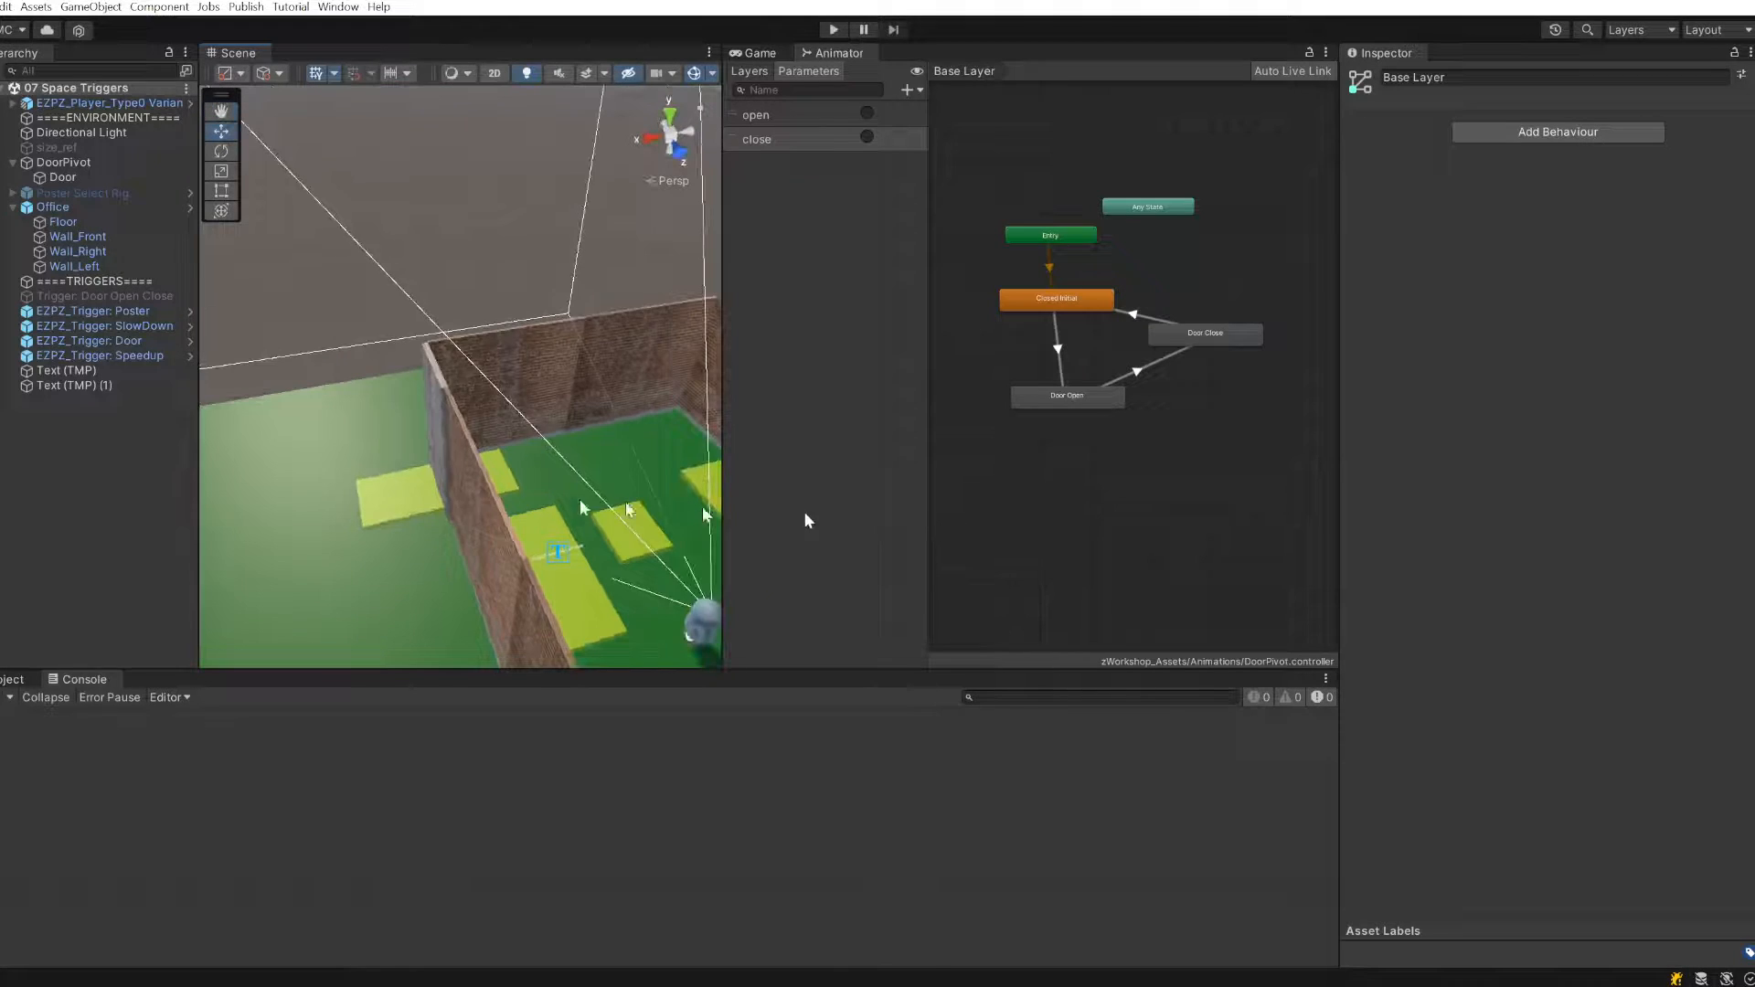
middle_drag(359, 506, 605, 194)
scroll(490, 369, up, 1)
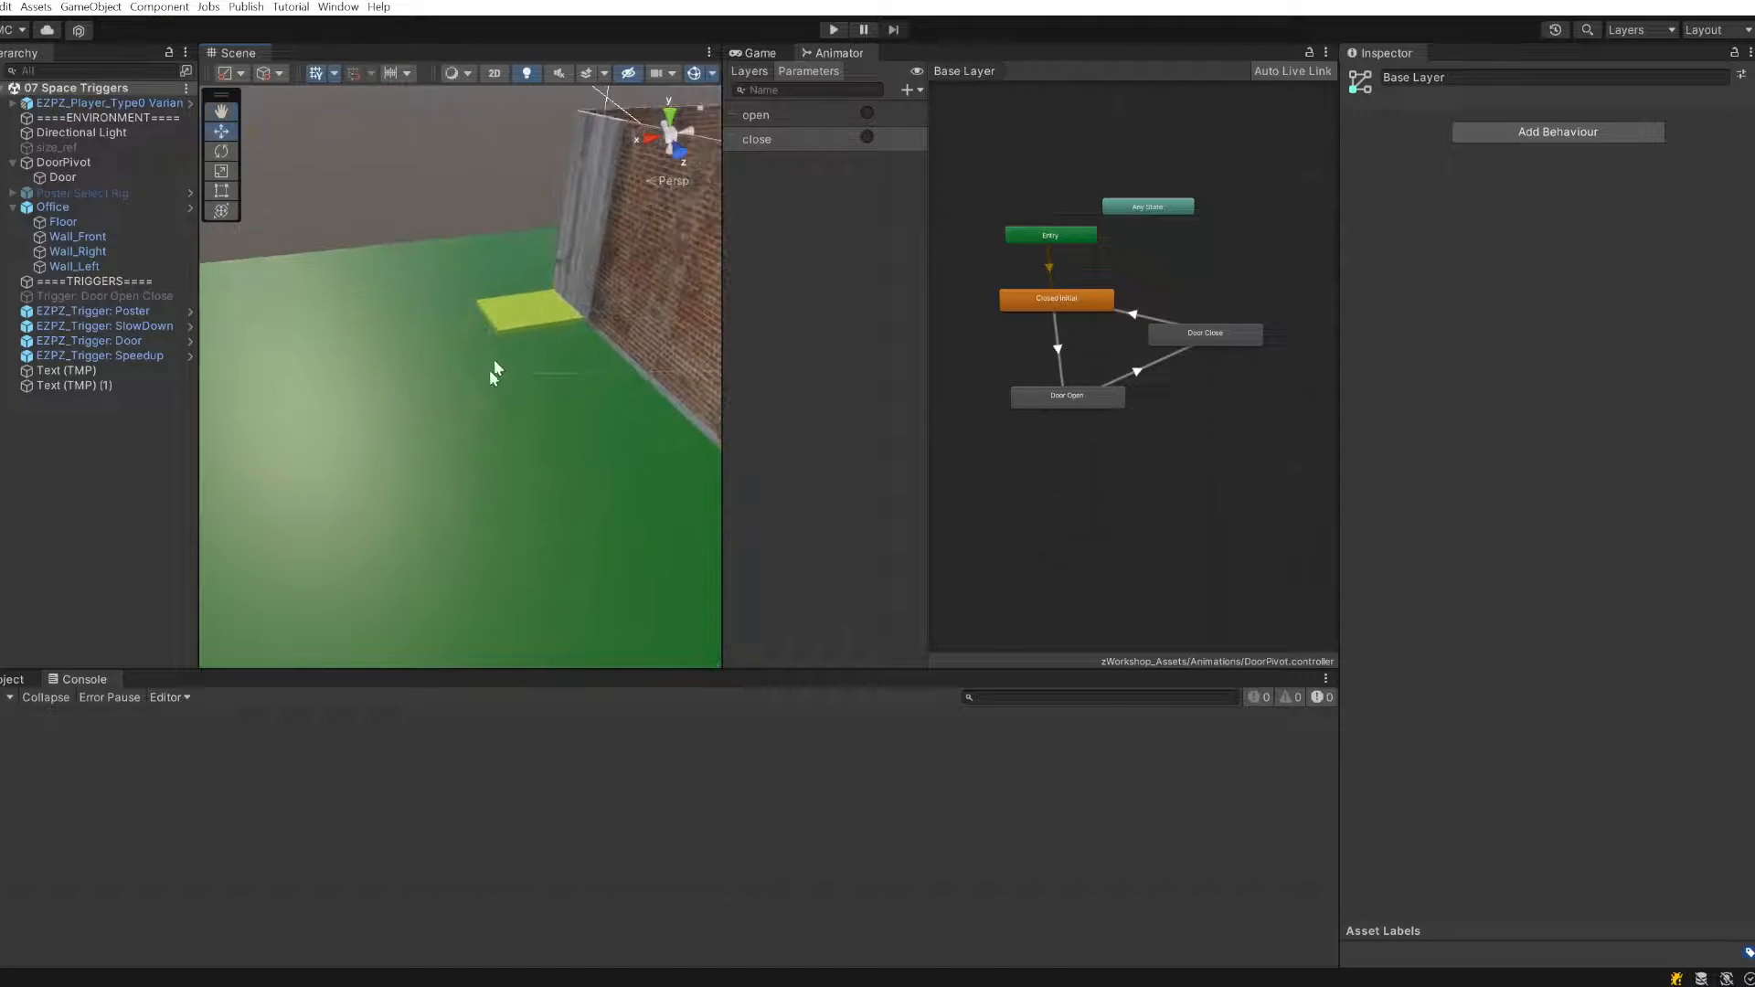
scroll(484, 384, up, 2)
scroll(484, 388, down, 5)
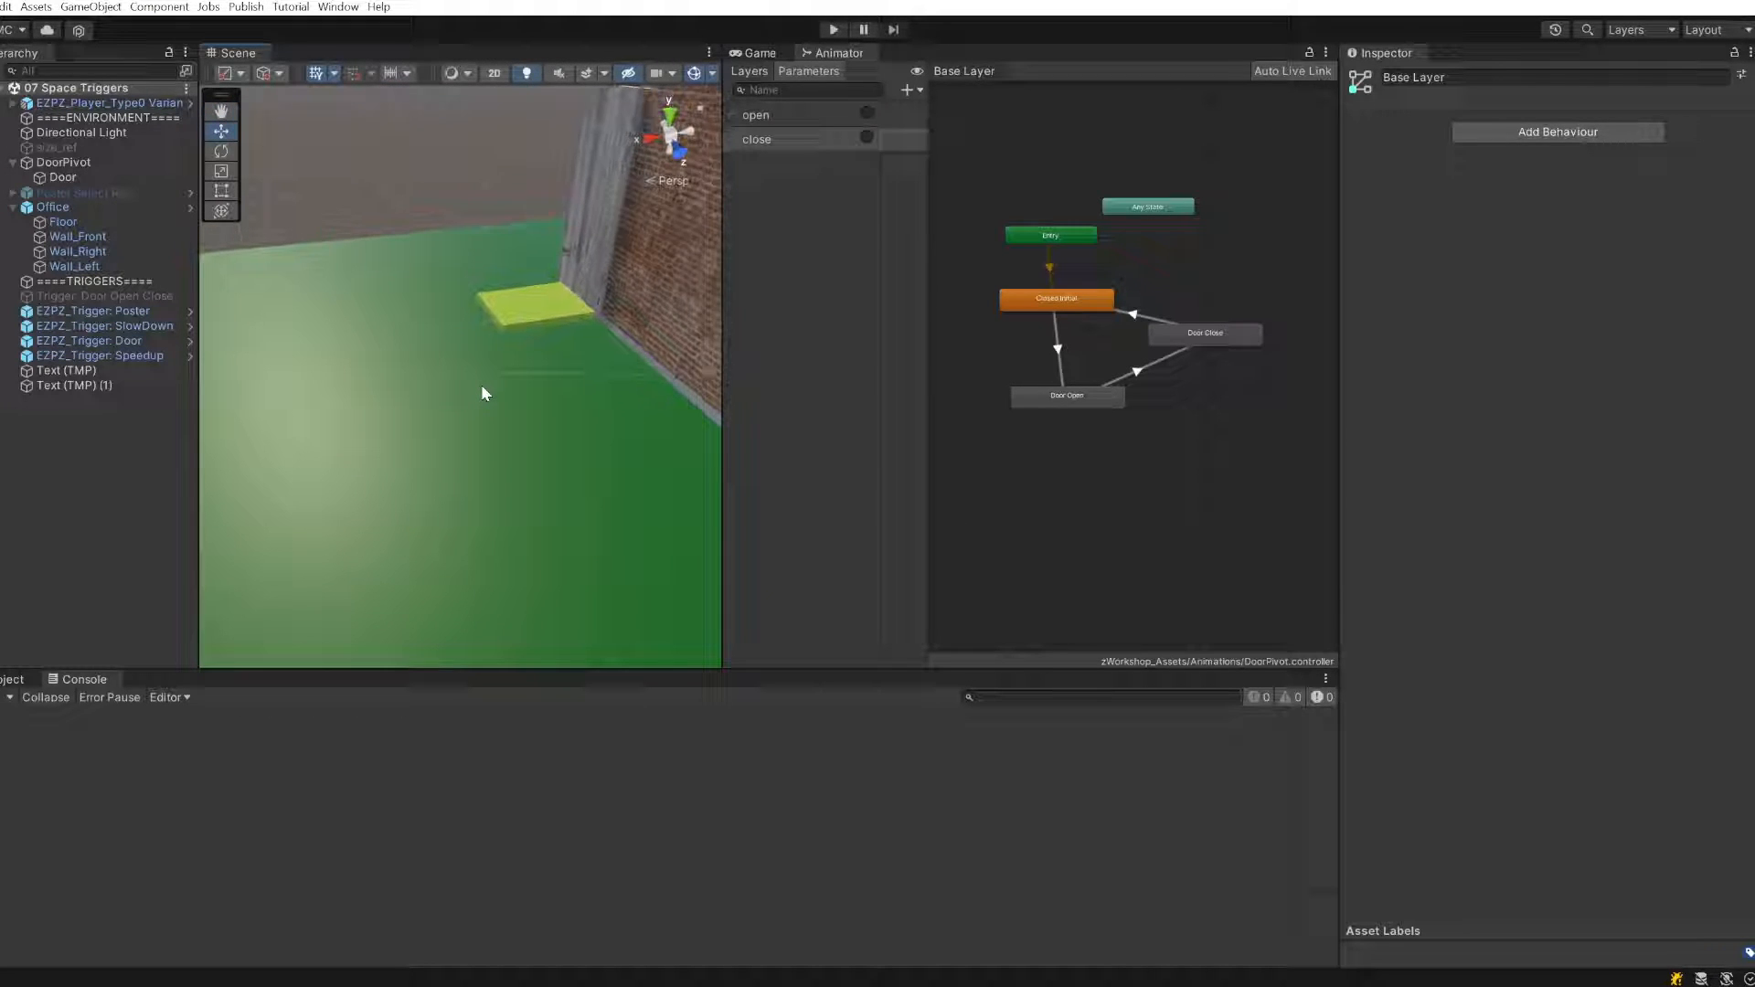
scroll(483, 393, up, 3)
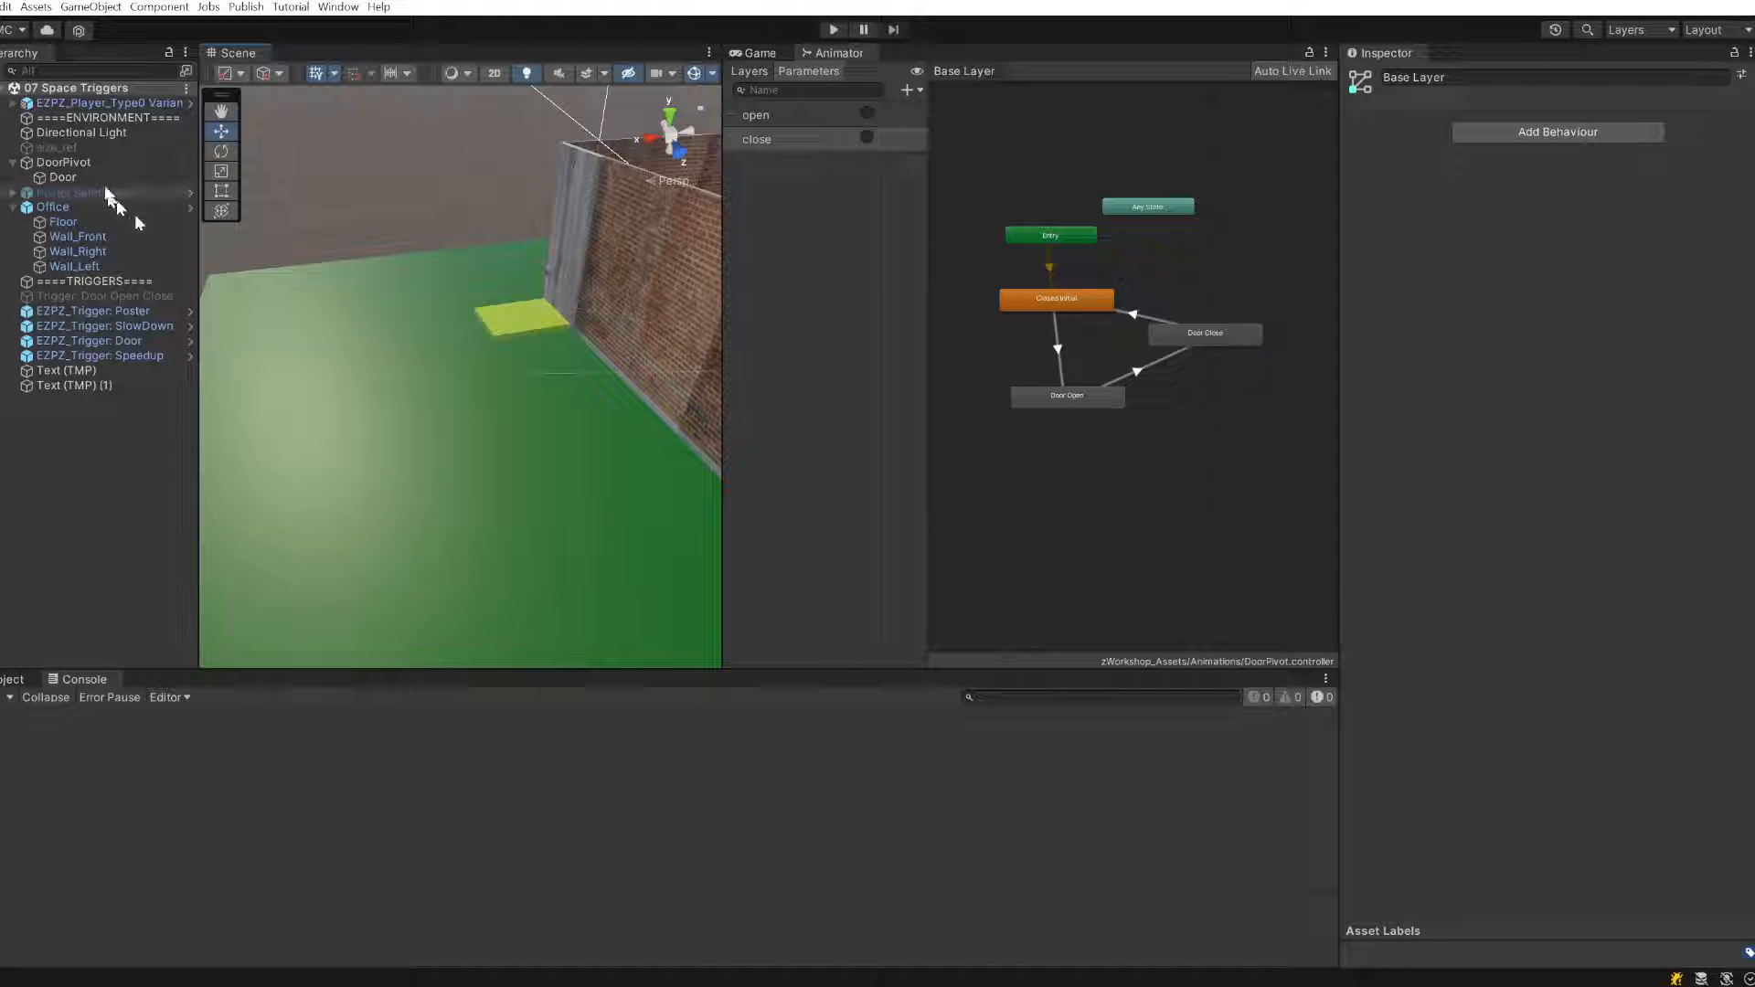
- Duplicate DoorPivot onto the open ground outside the office at about X 27.03, Z 7.52, and remove the copy's Animator component
click(95, 164)
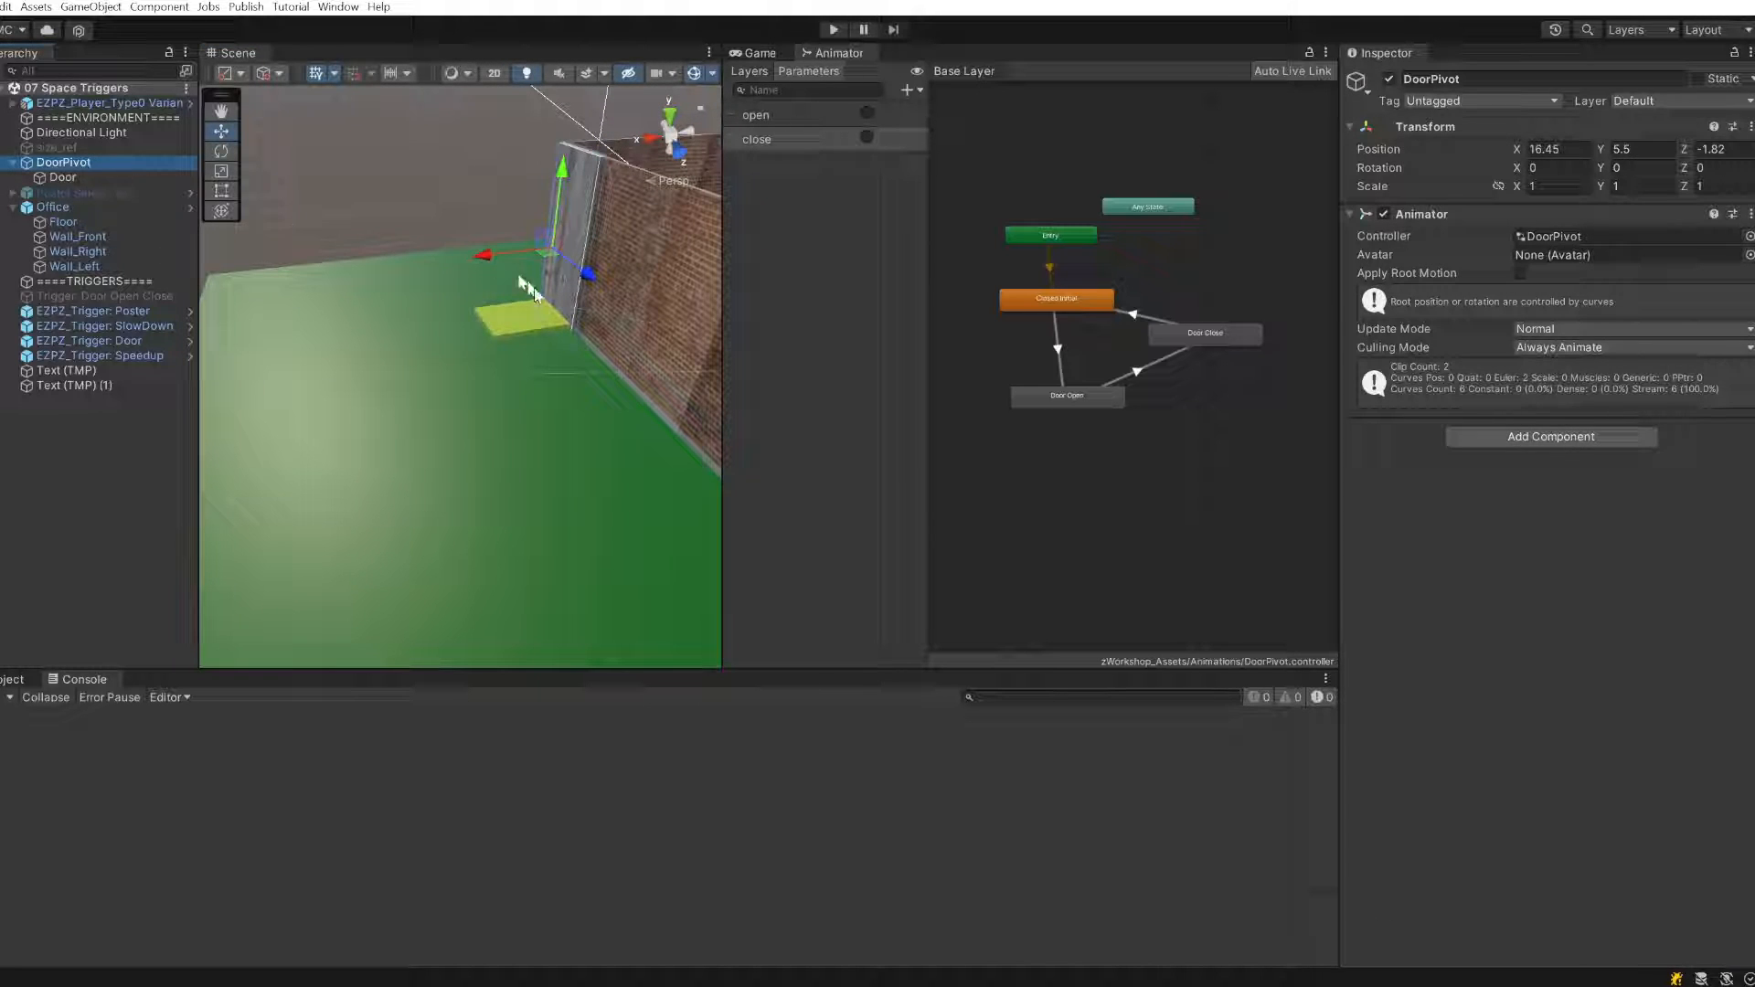
key(ctrl+d)
drag(483, 258, 382, 450)
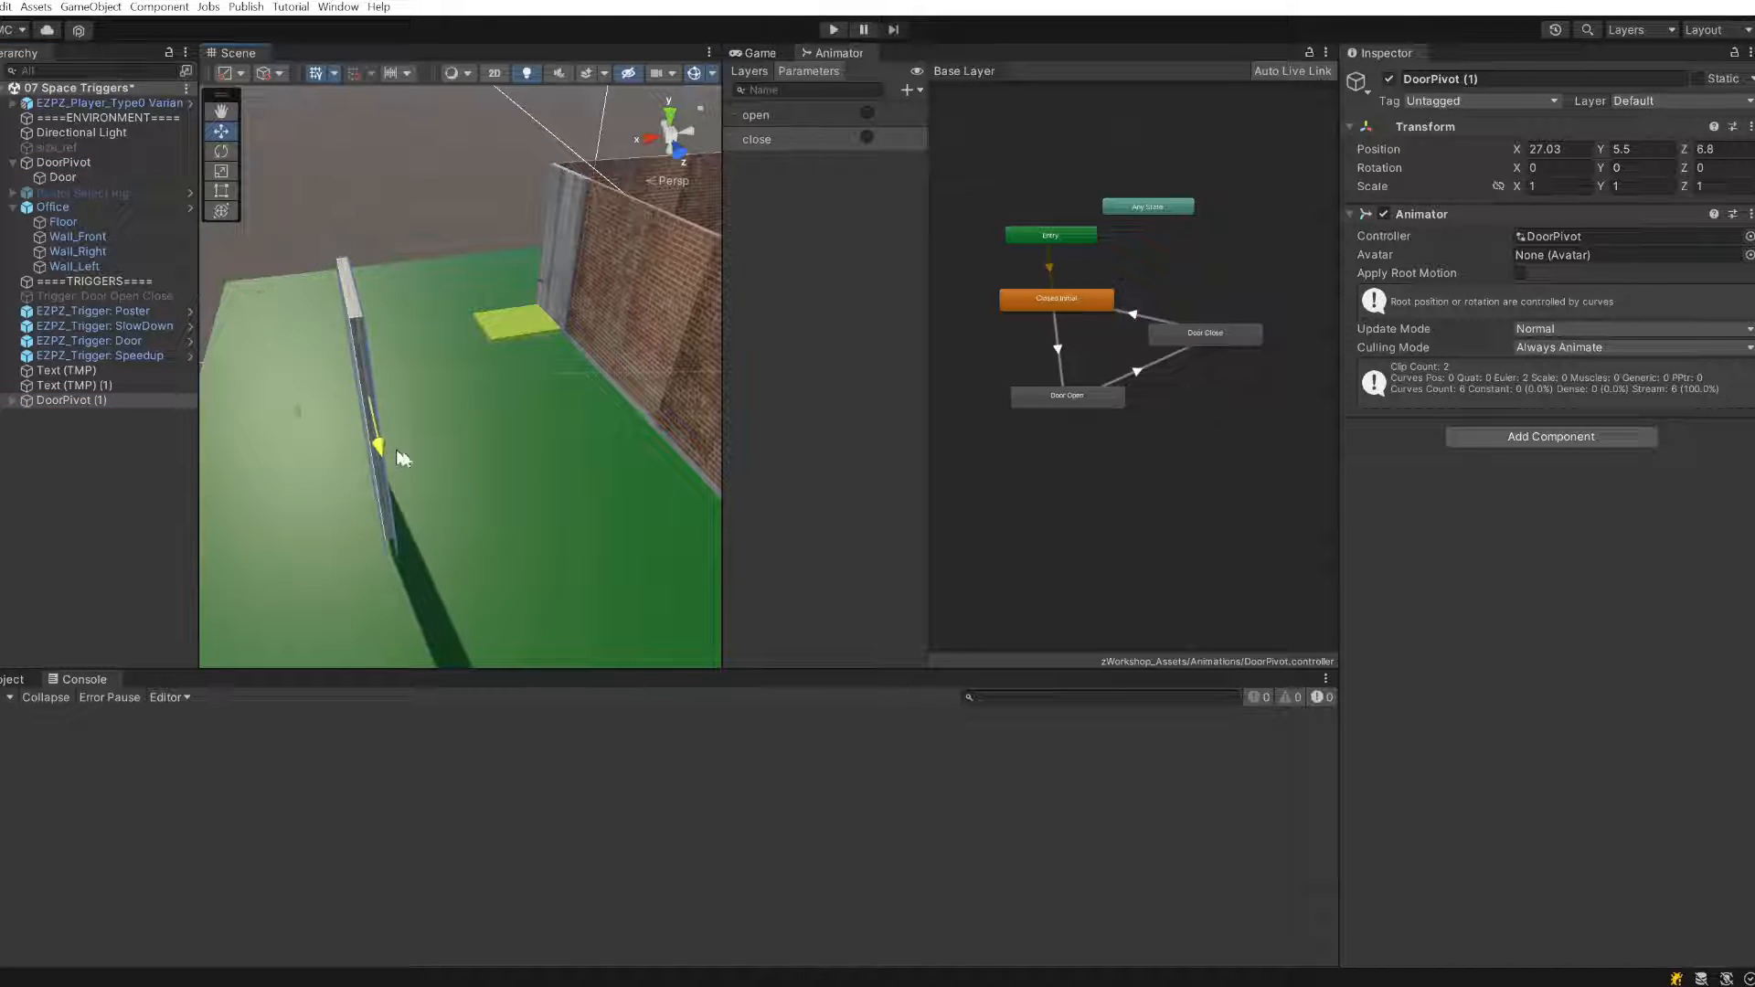
click(1749, 216)
click(1749, 256)
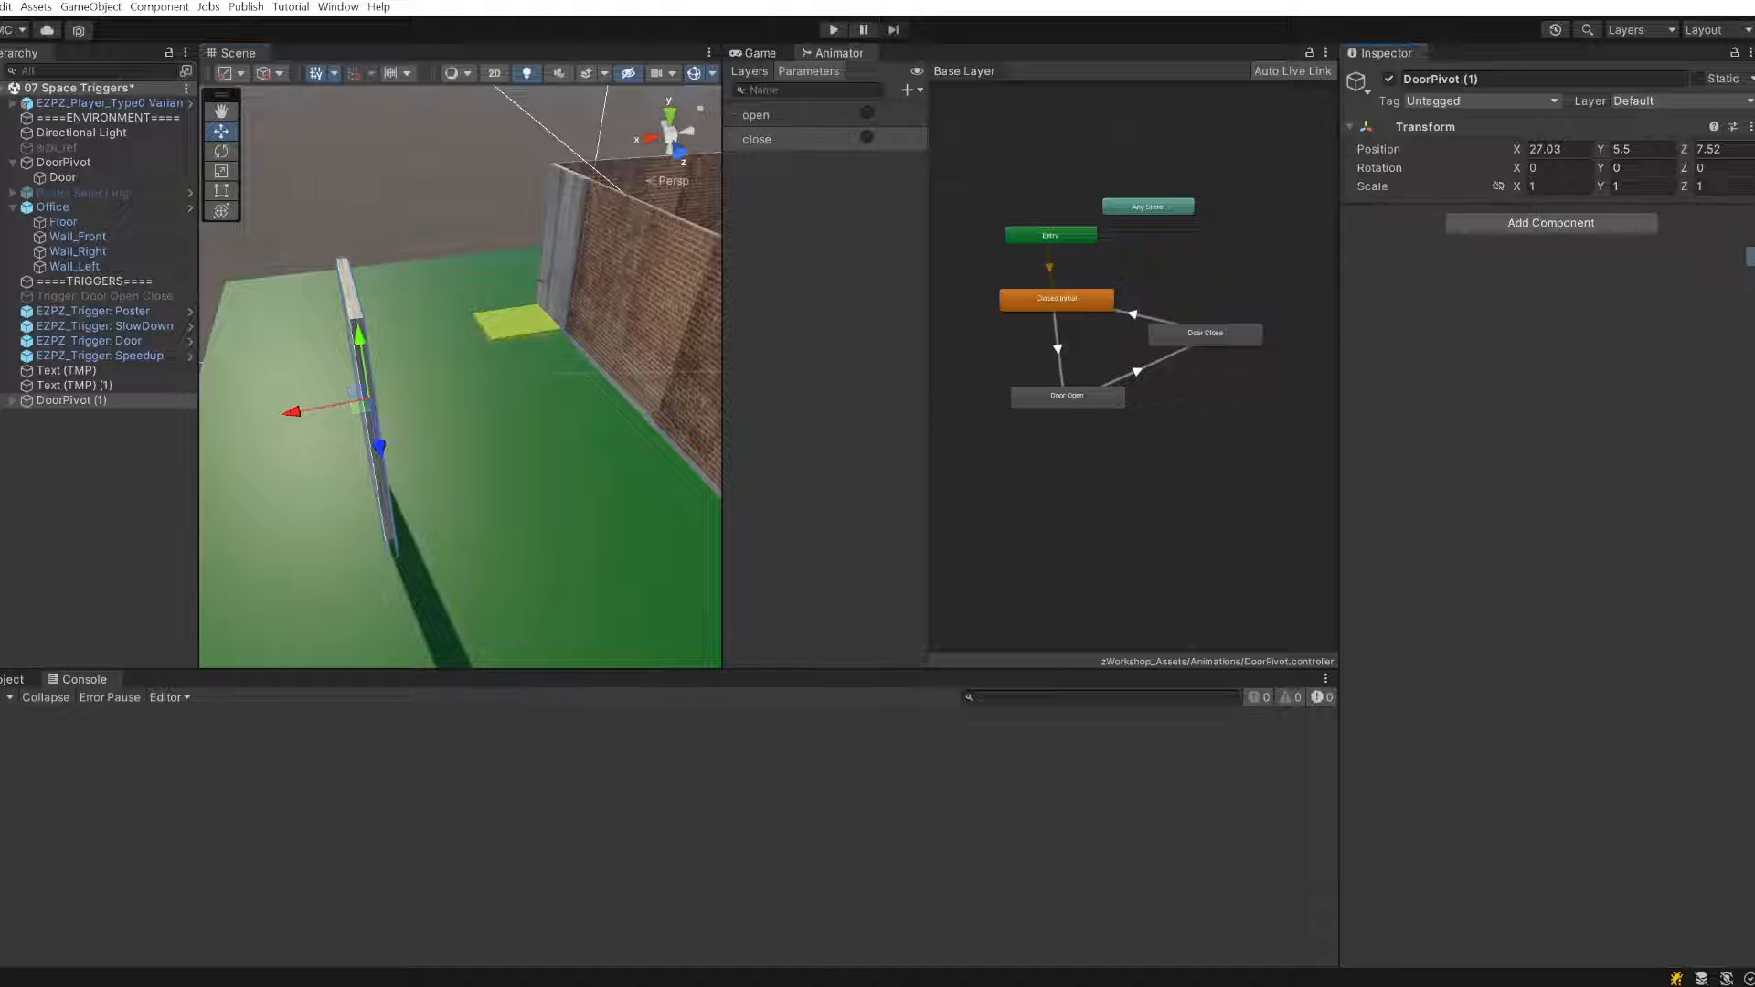
- Expand the duplicated DoorPivot and compare the pivot positions of the parent and its Door child
alt+drag(506, 437, 822, 397)
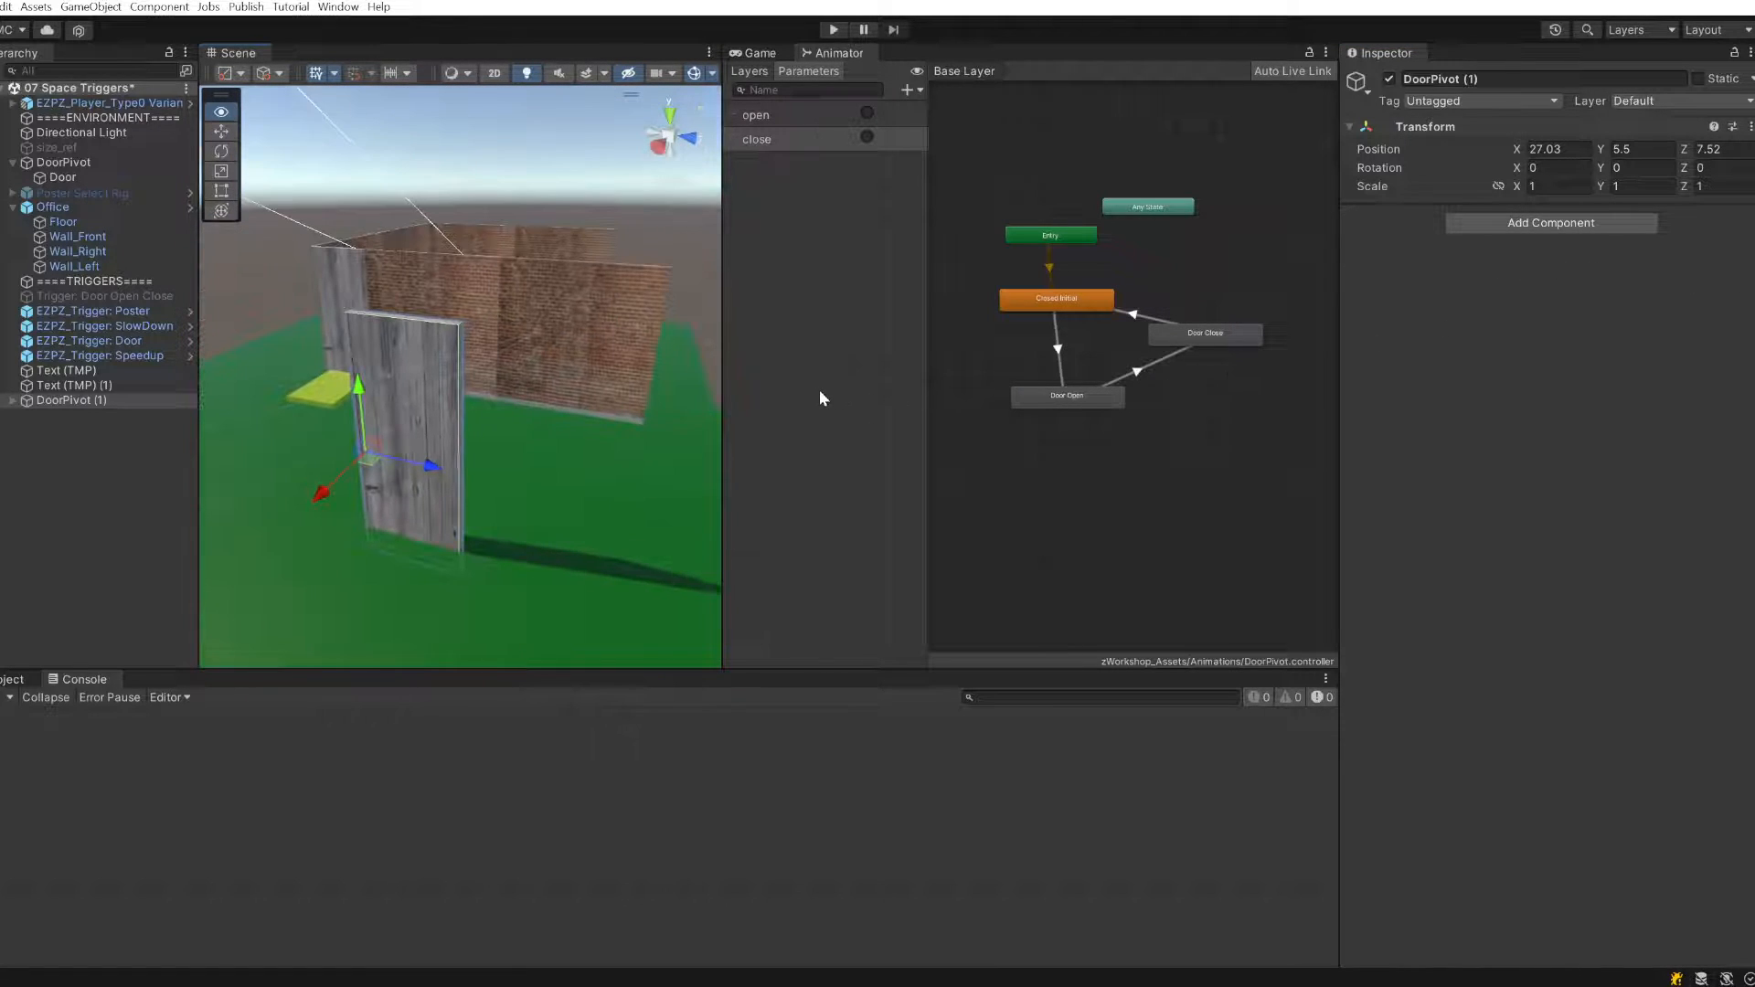
click(11, 400)
click(44, 416)
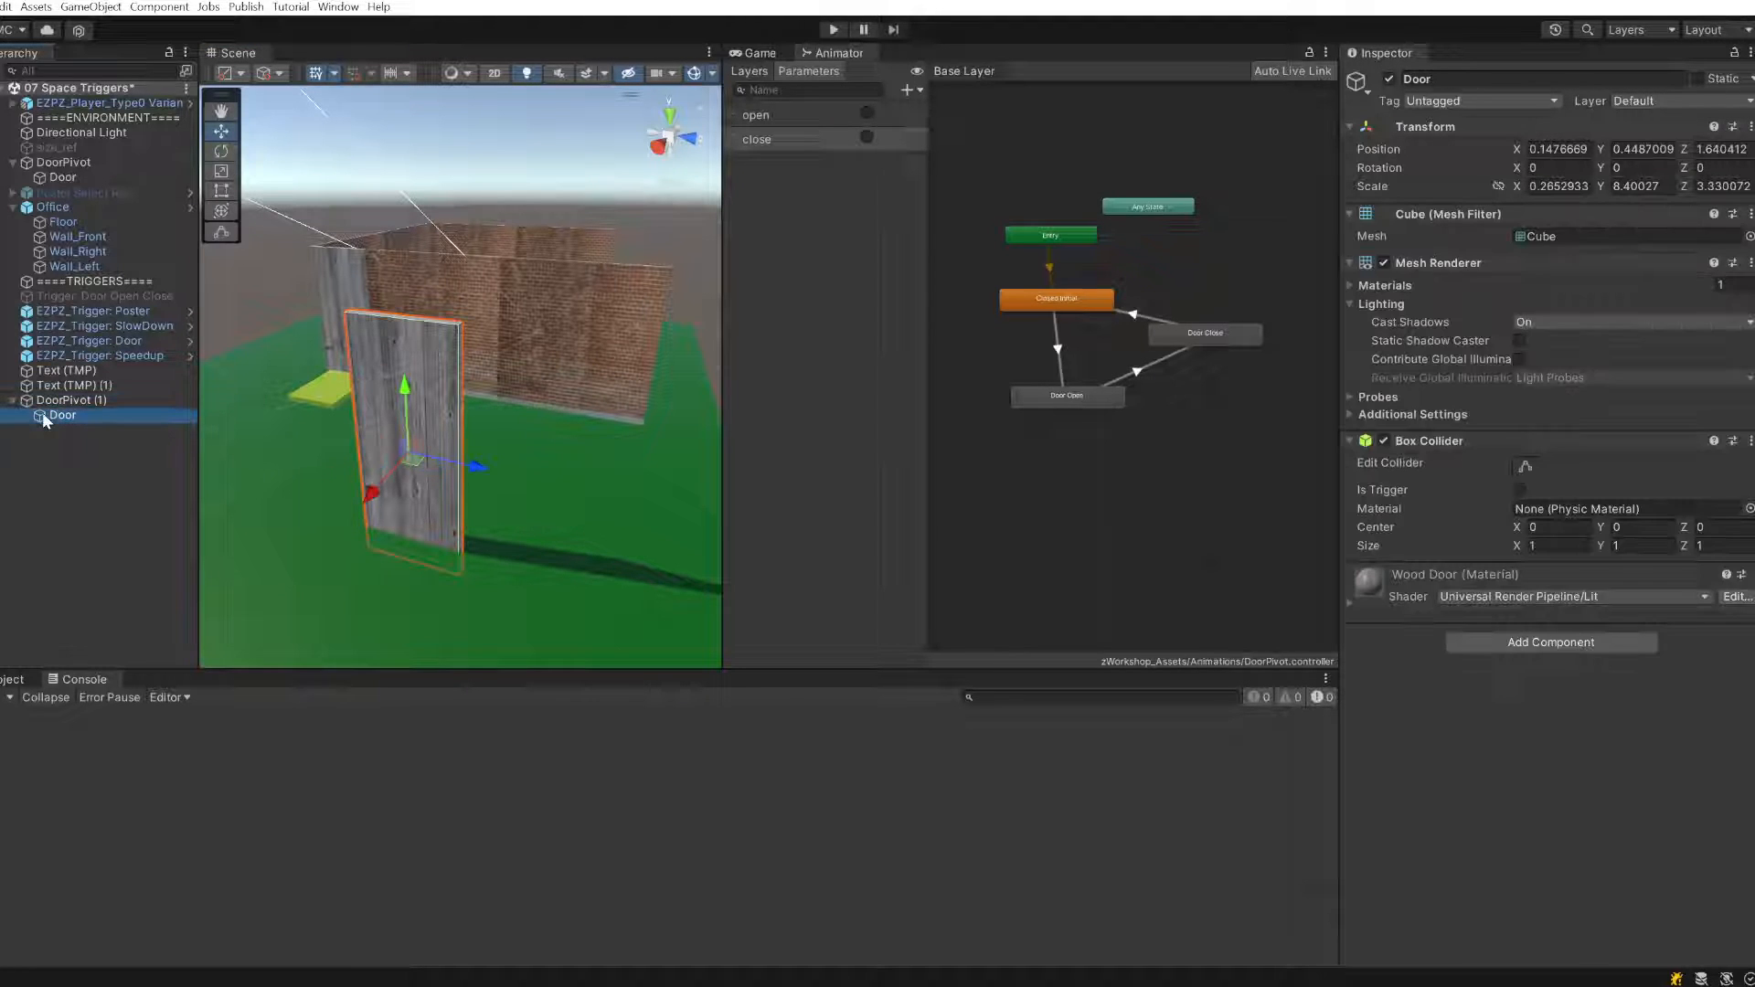
click(190, 402)
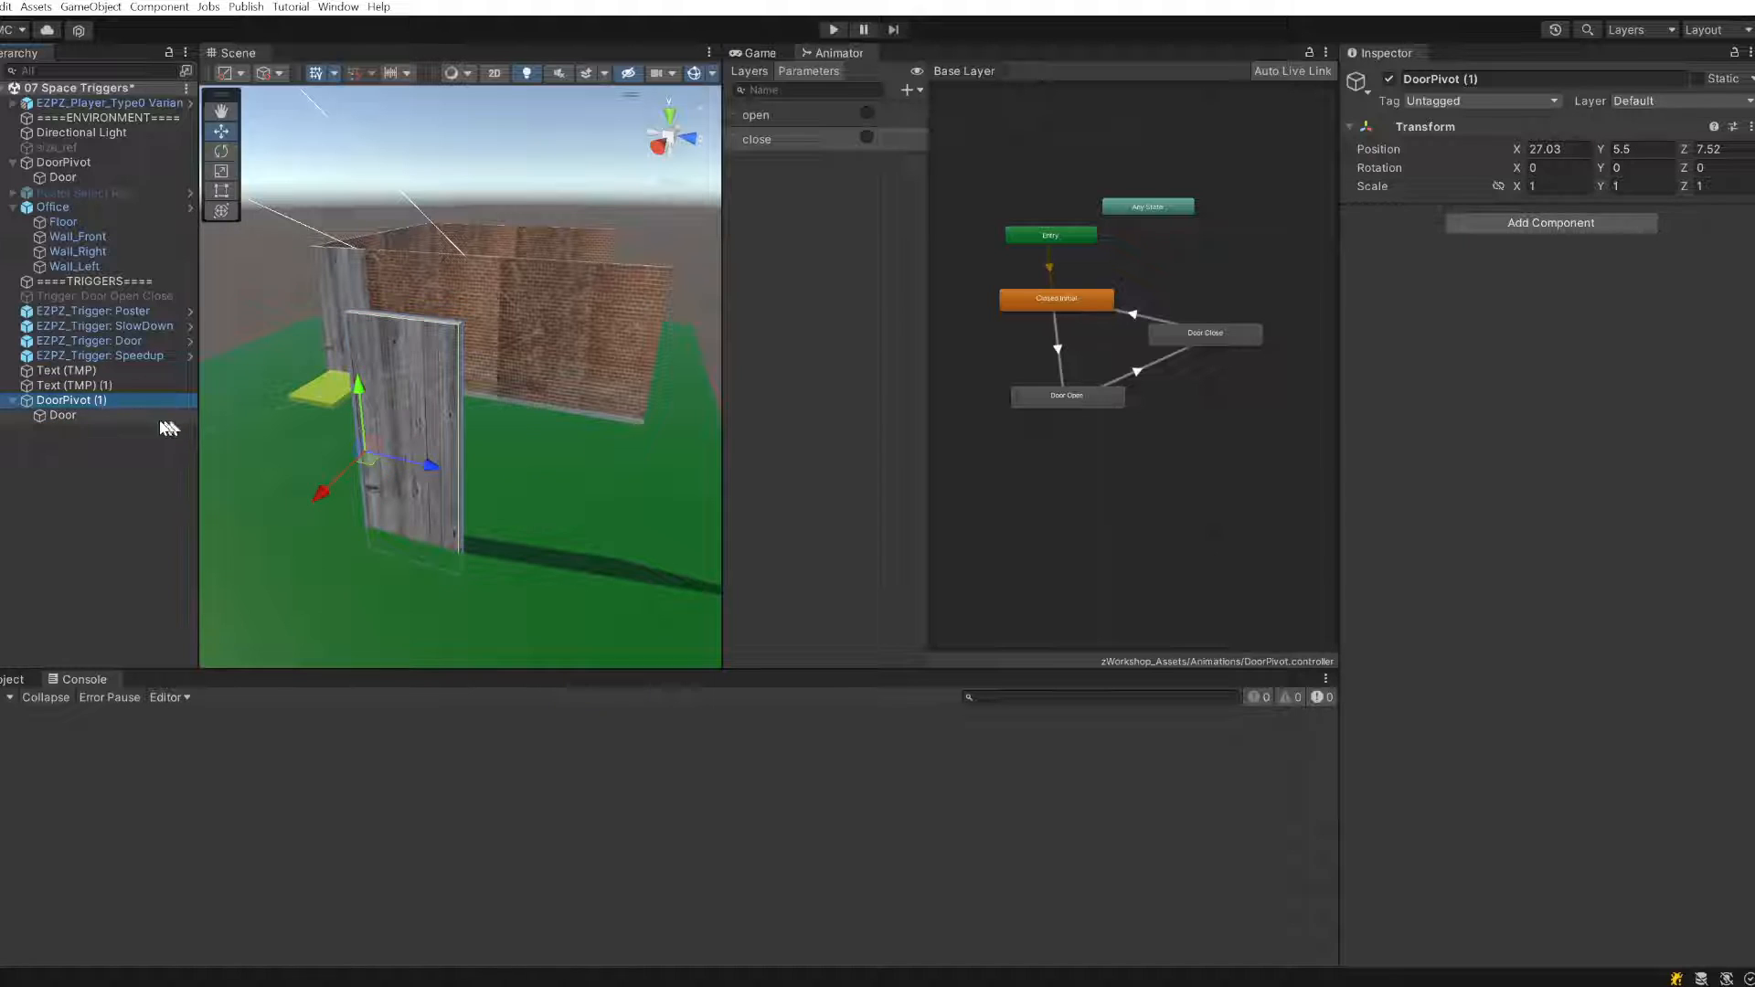
click(112, 414)
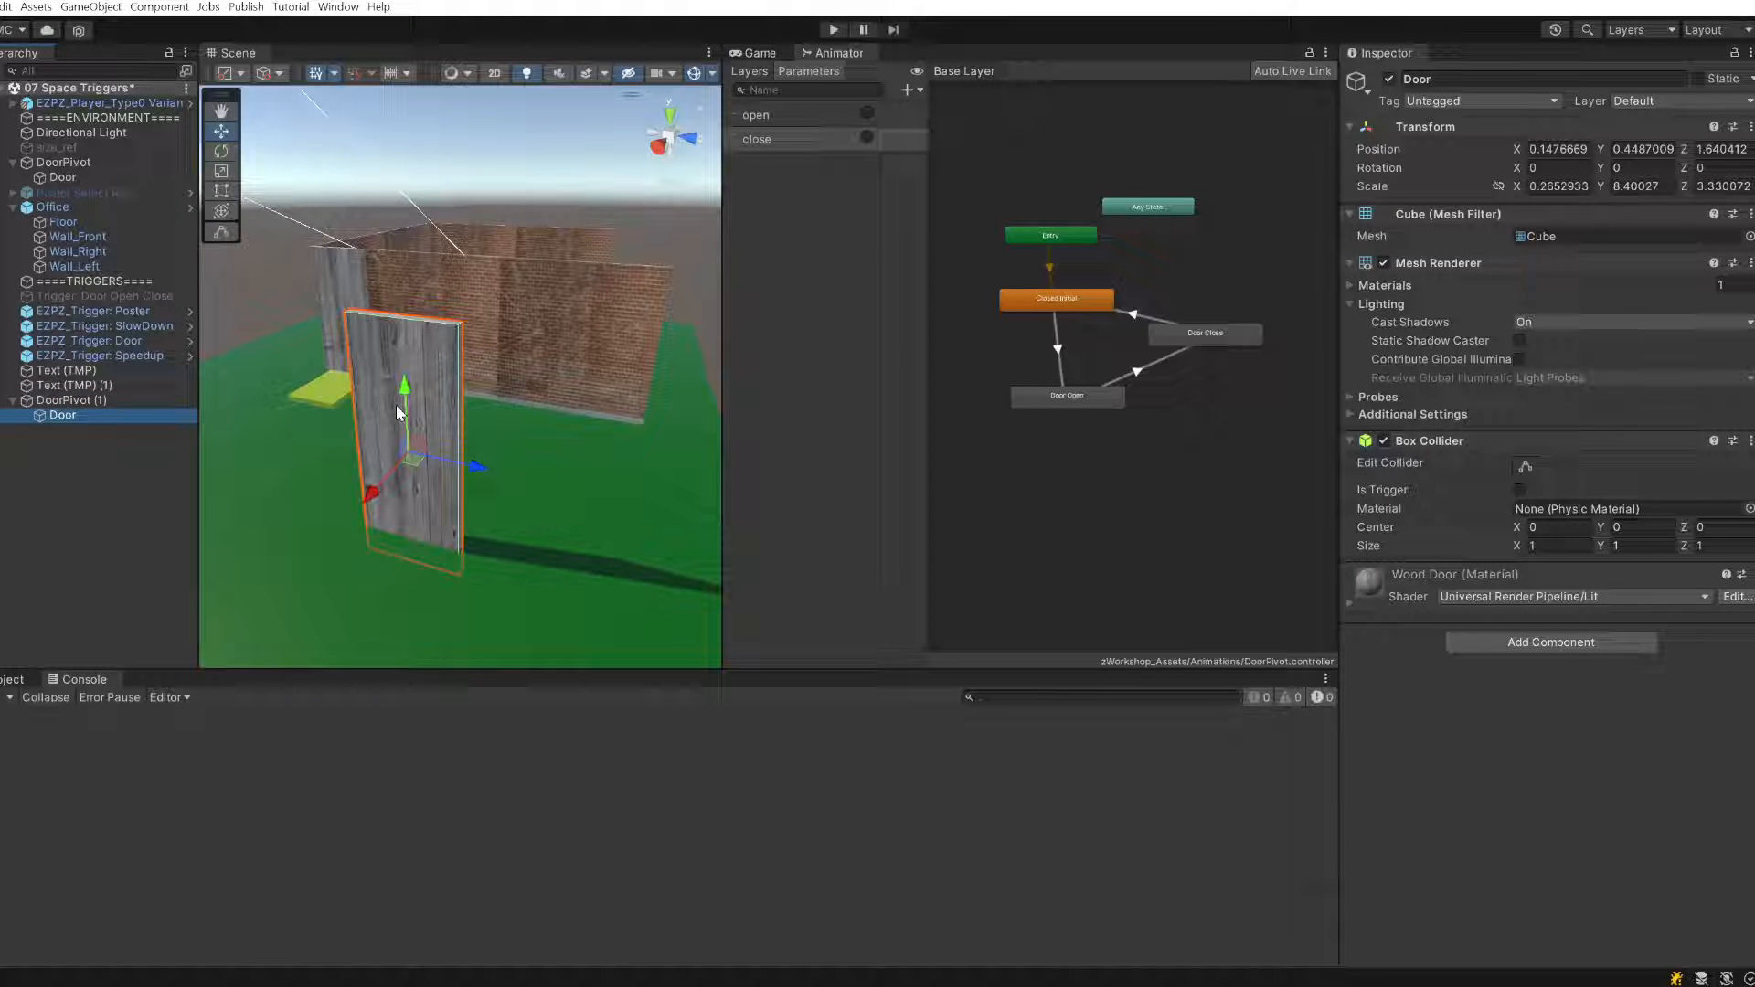
- Rotate the duplicated DoorPivot about 13° around Y to test its hinge, compare it with the Door child, and reset the Y rotation to 0
click(123, 400)
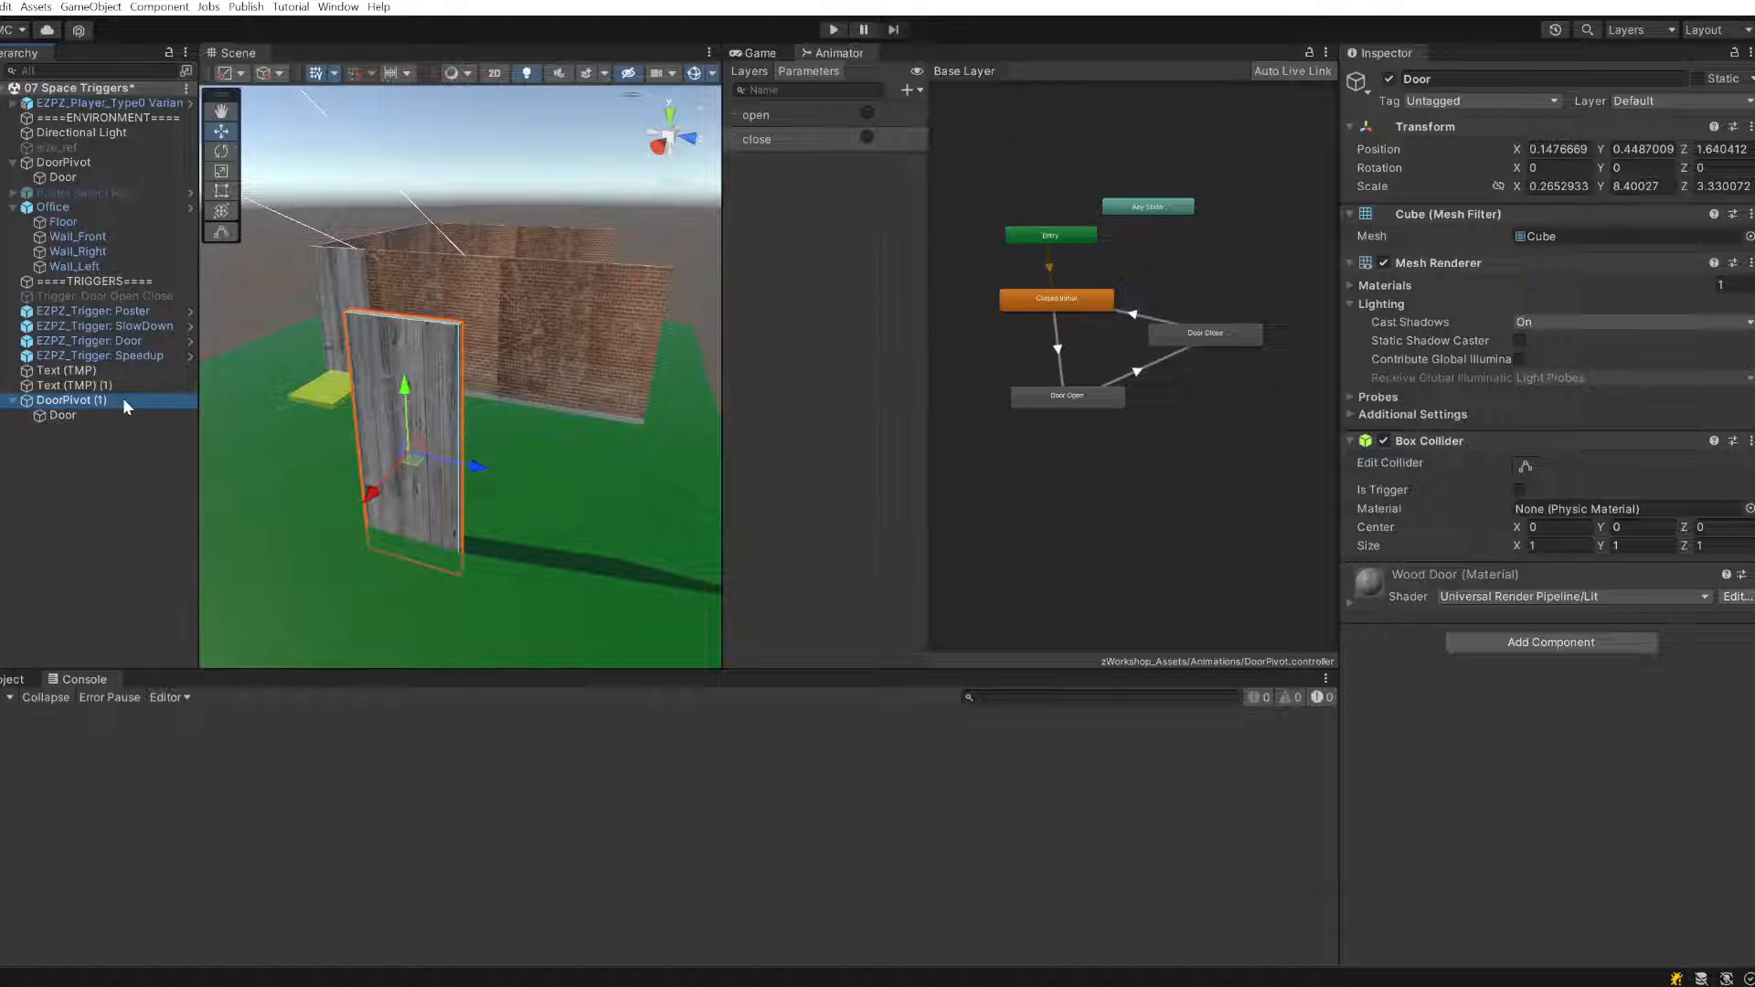
key(e)
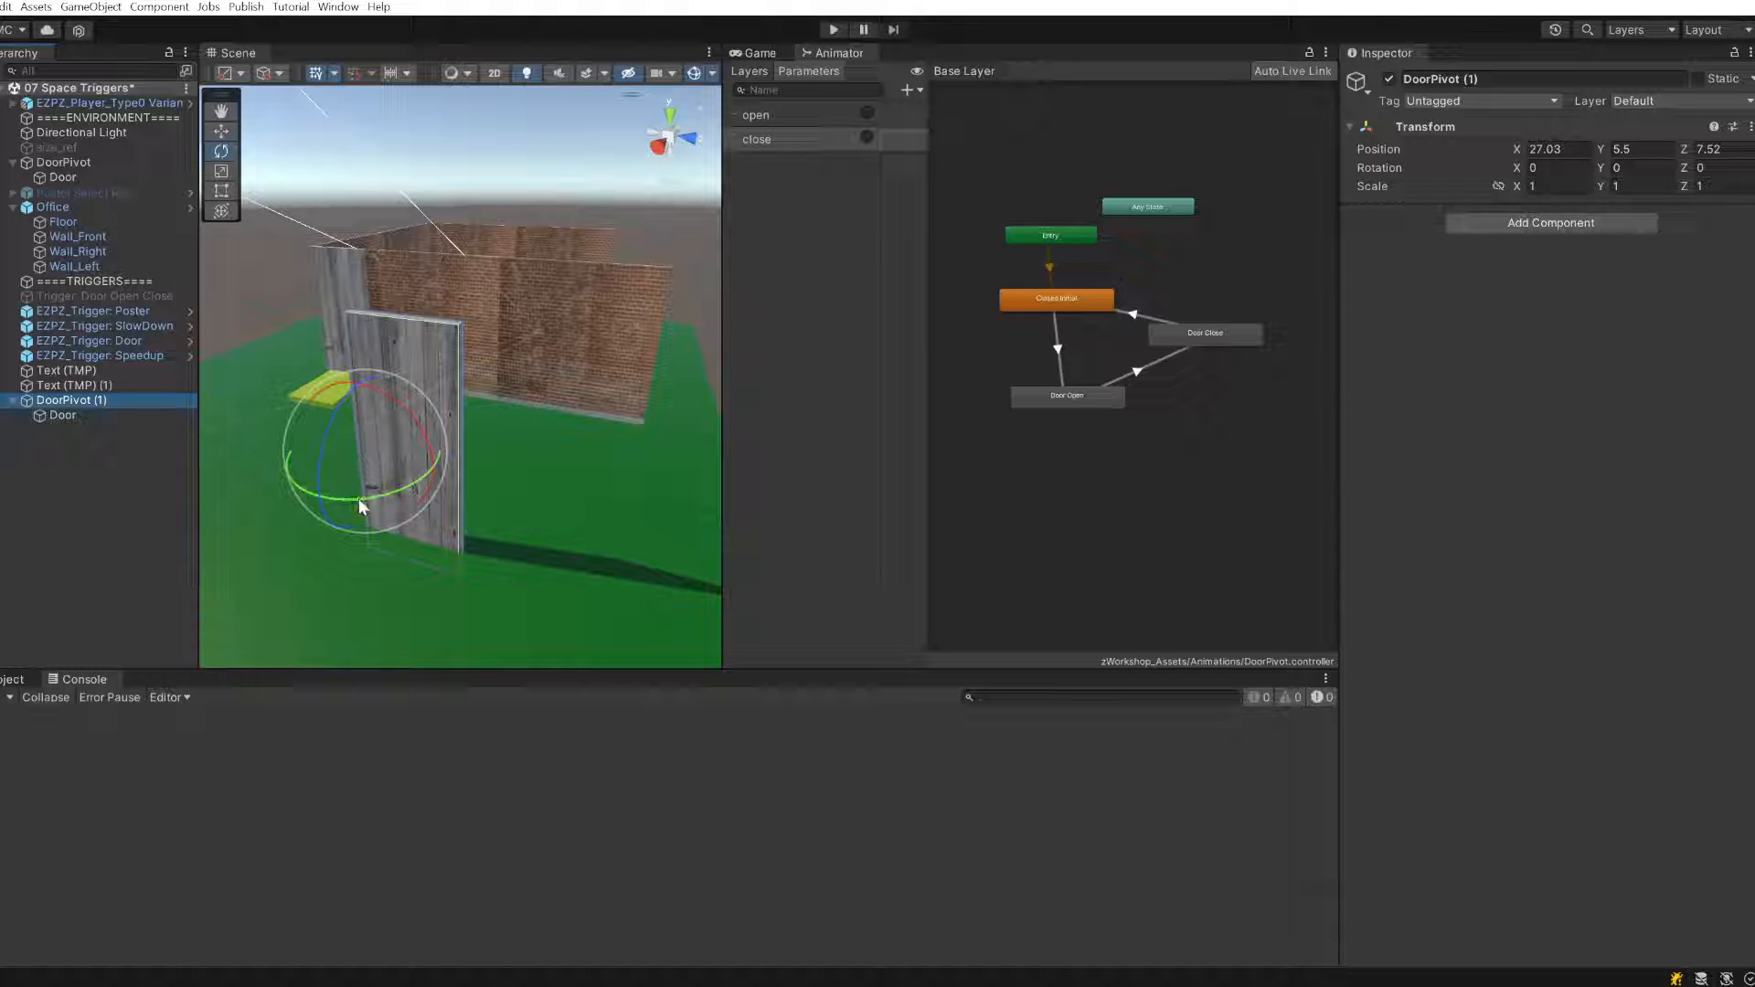
drag(354, 497, 310, 512)
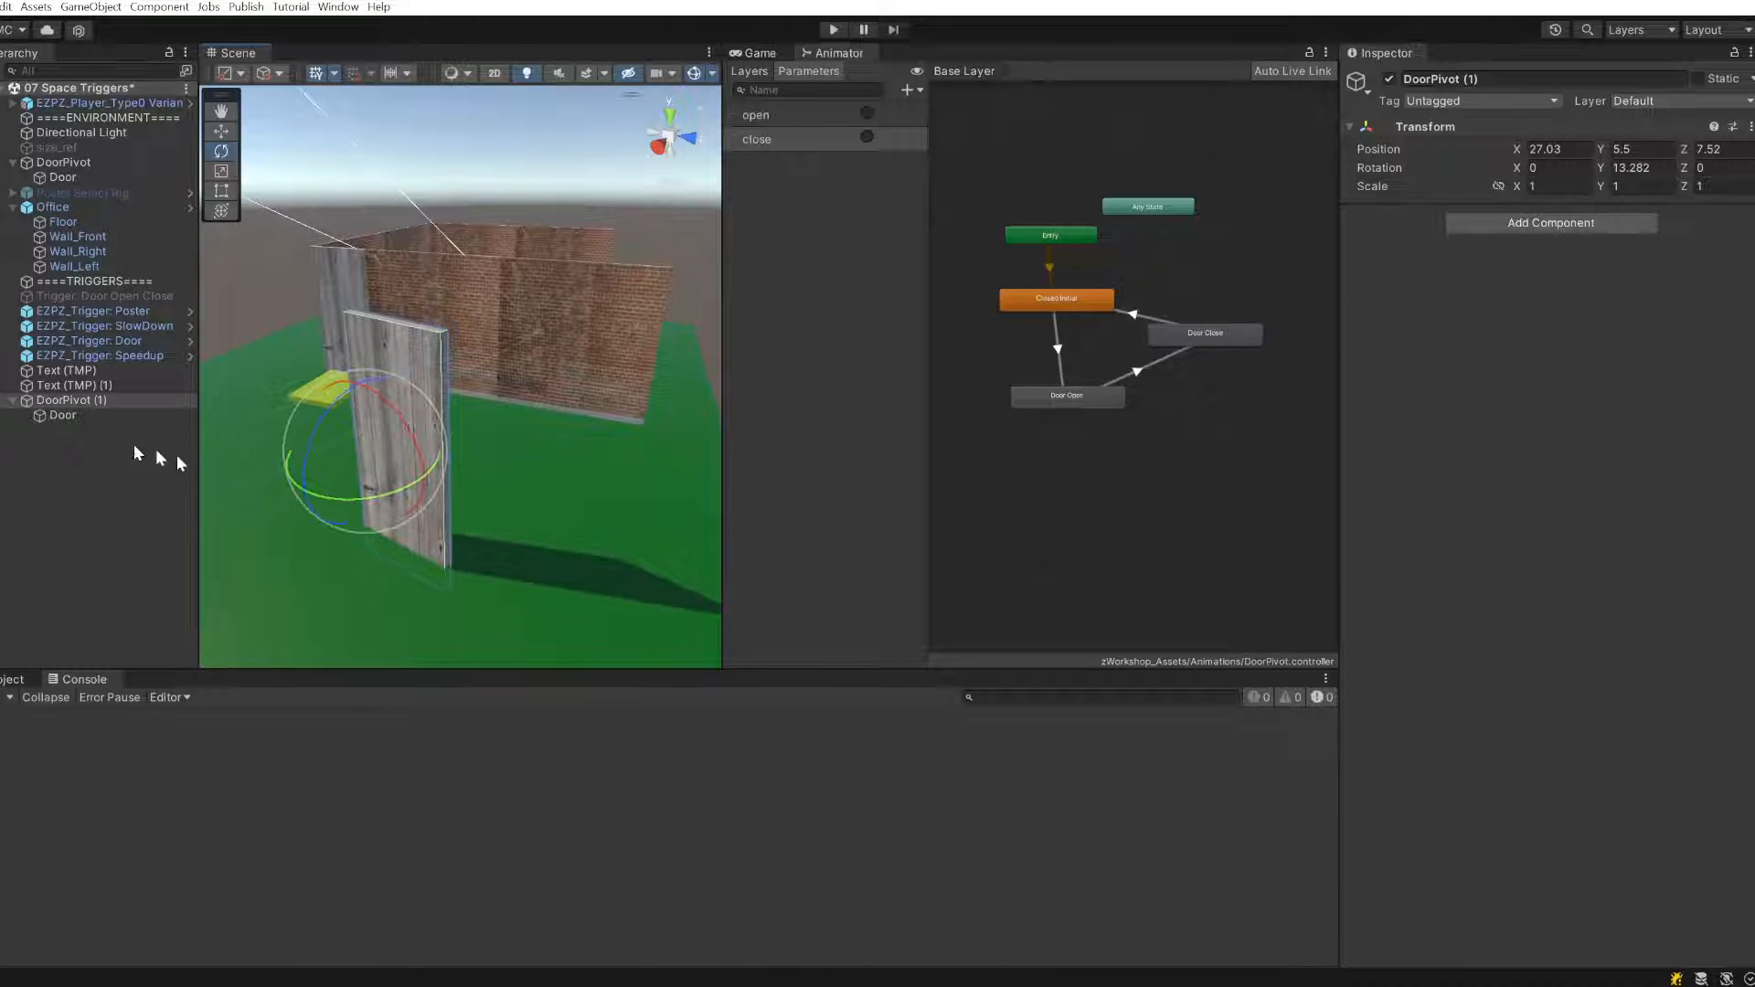
click(82, 414)
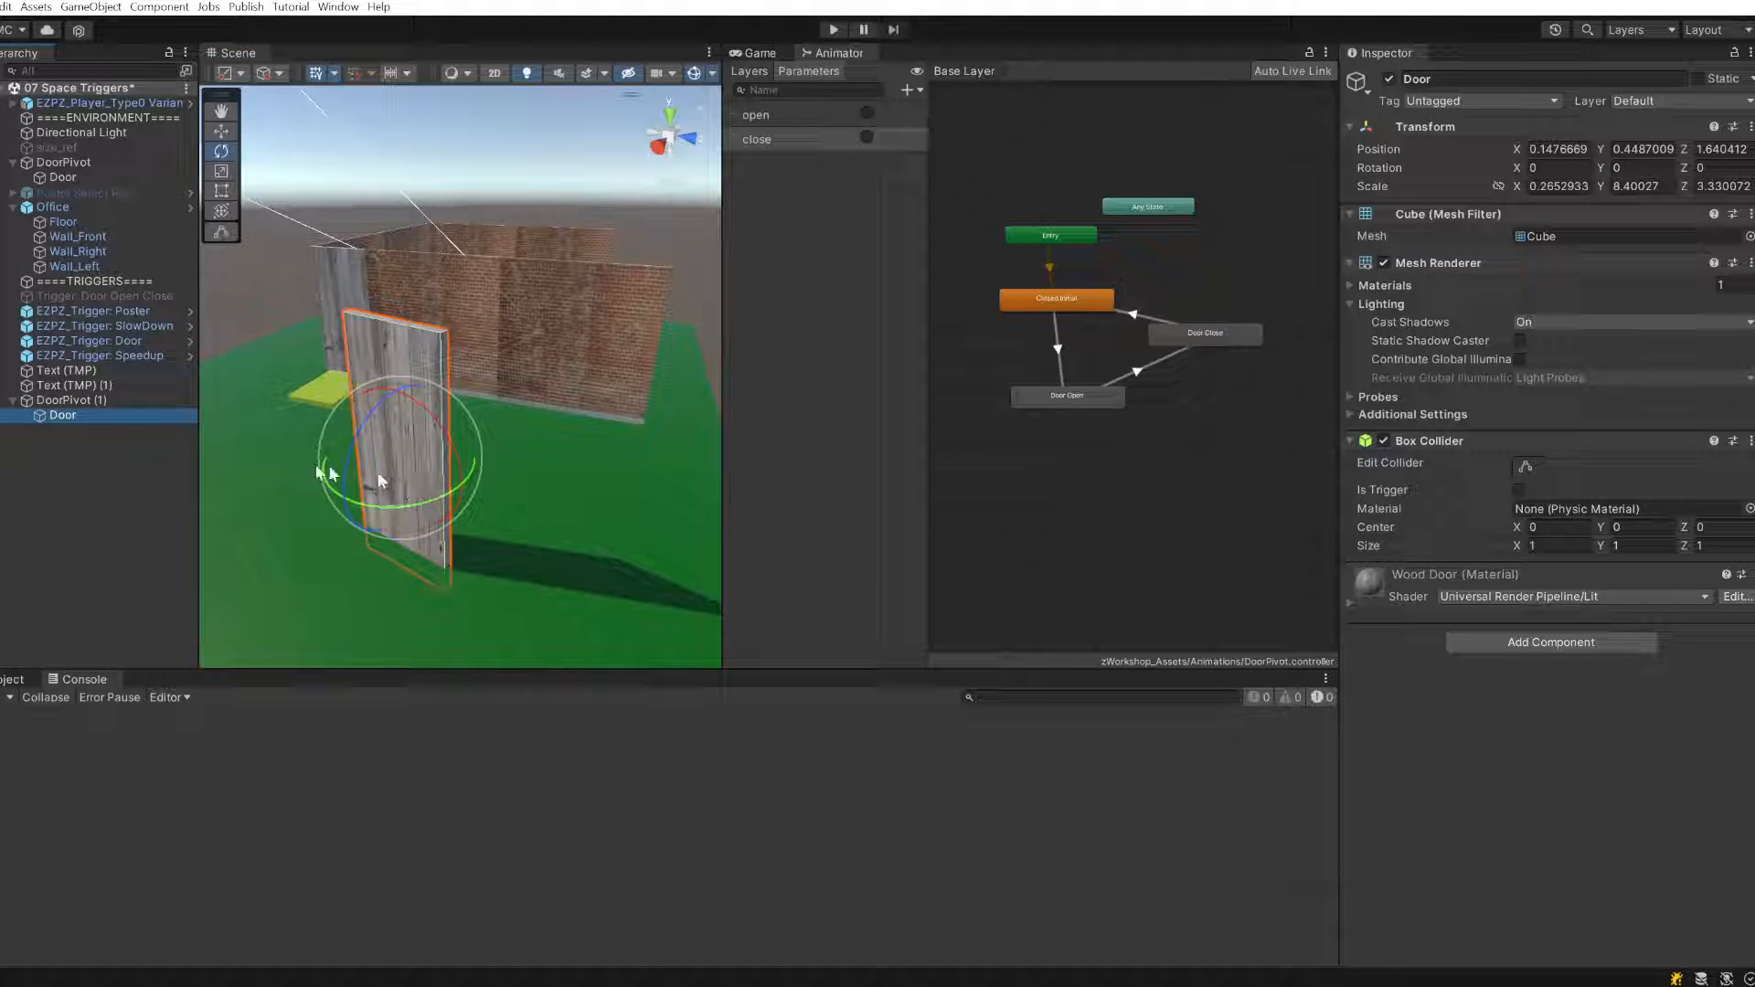
click(101, 401)
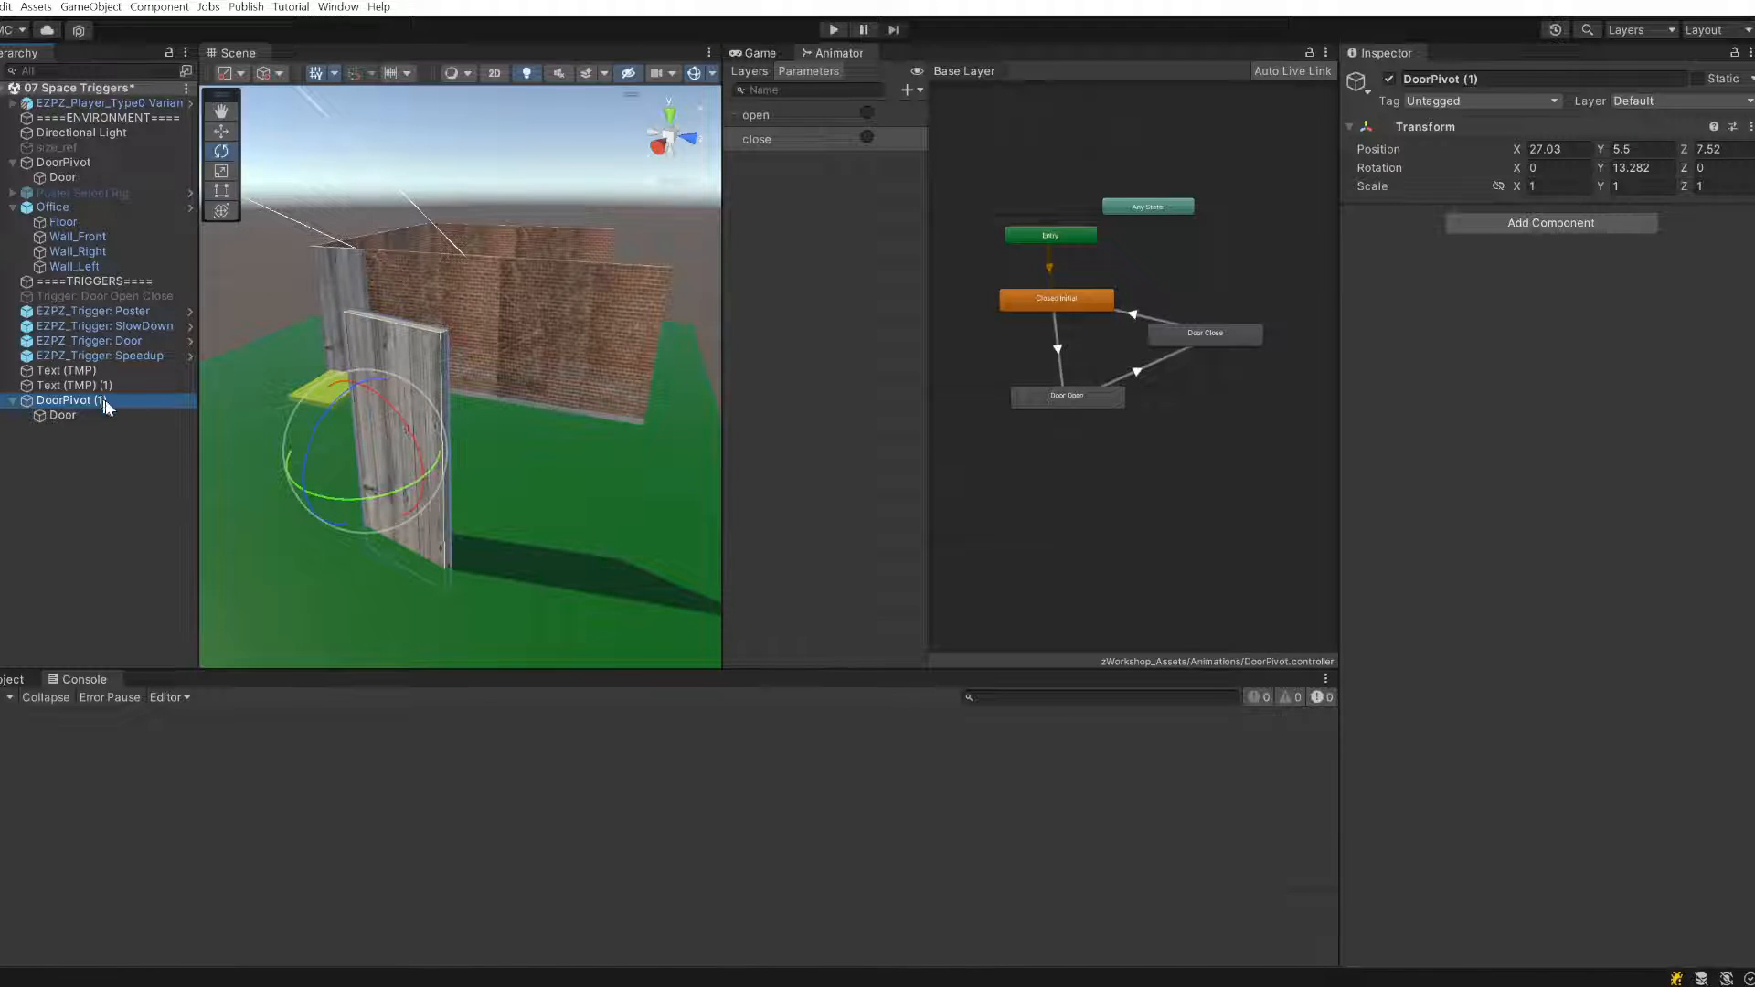
click(1636, 168)
text(0)
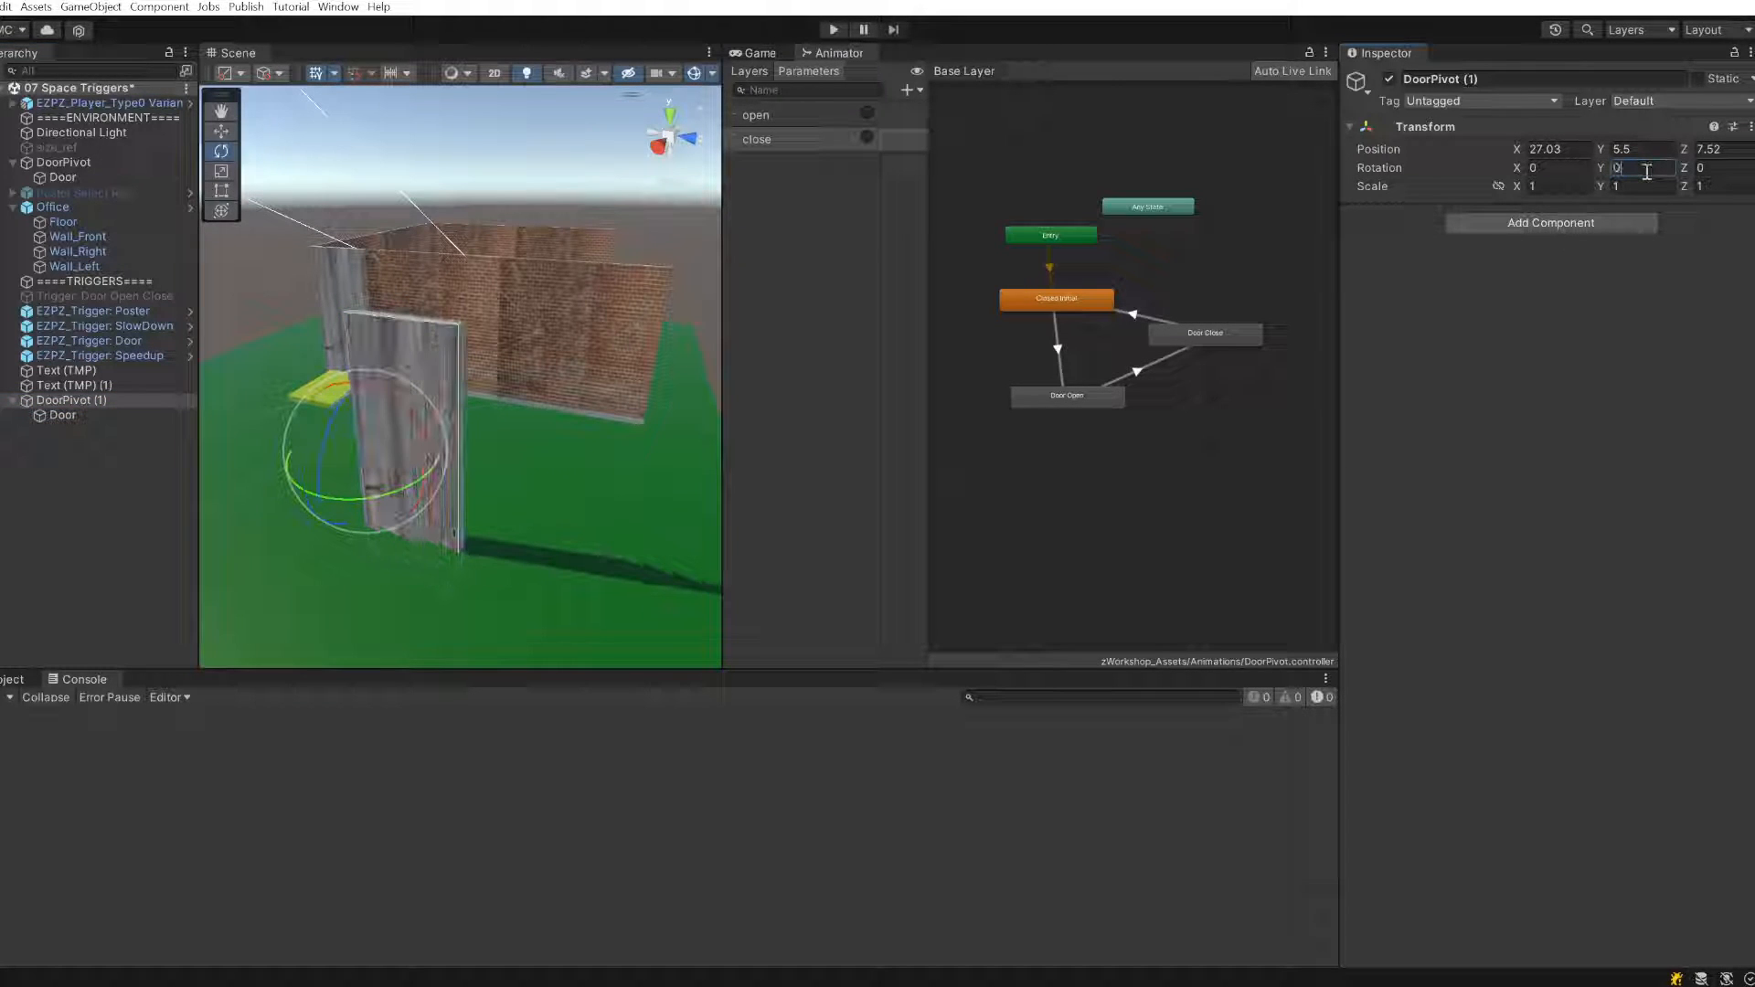
- Set the X, Y and Z position of the duplicated pivot's Door child to 0
click(91, 416)
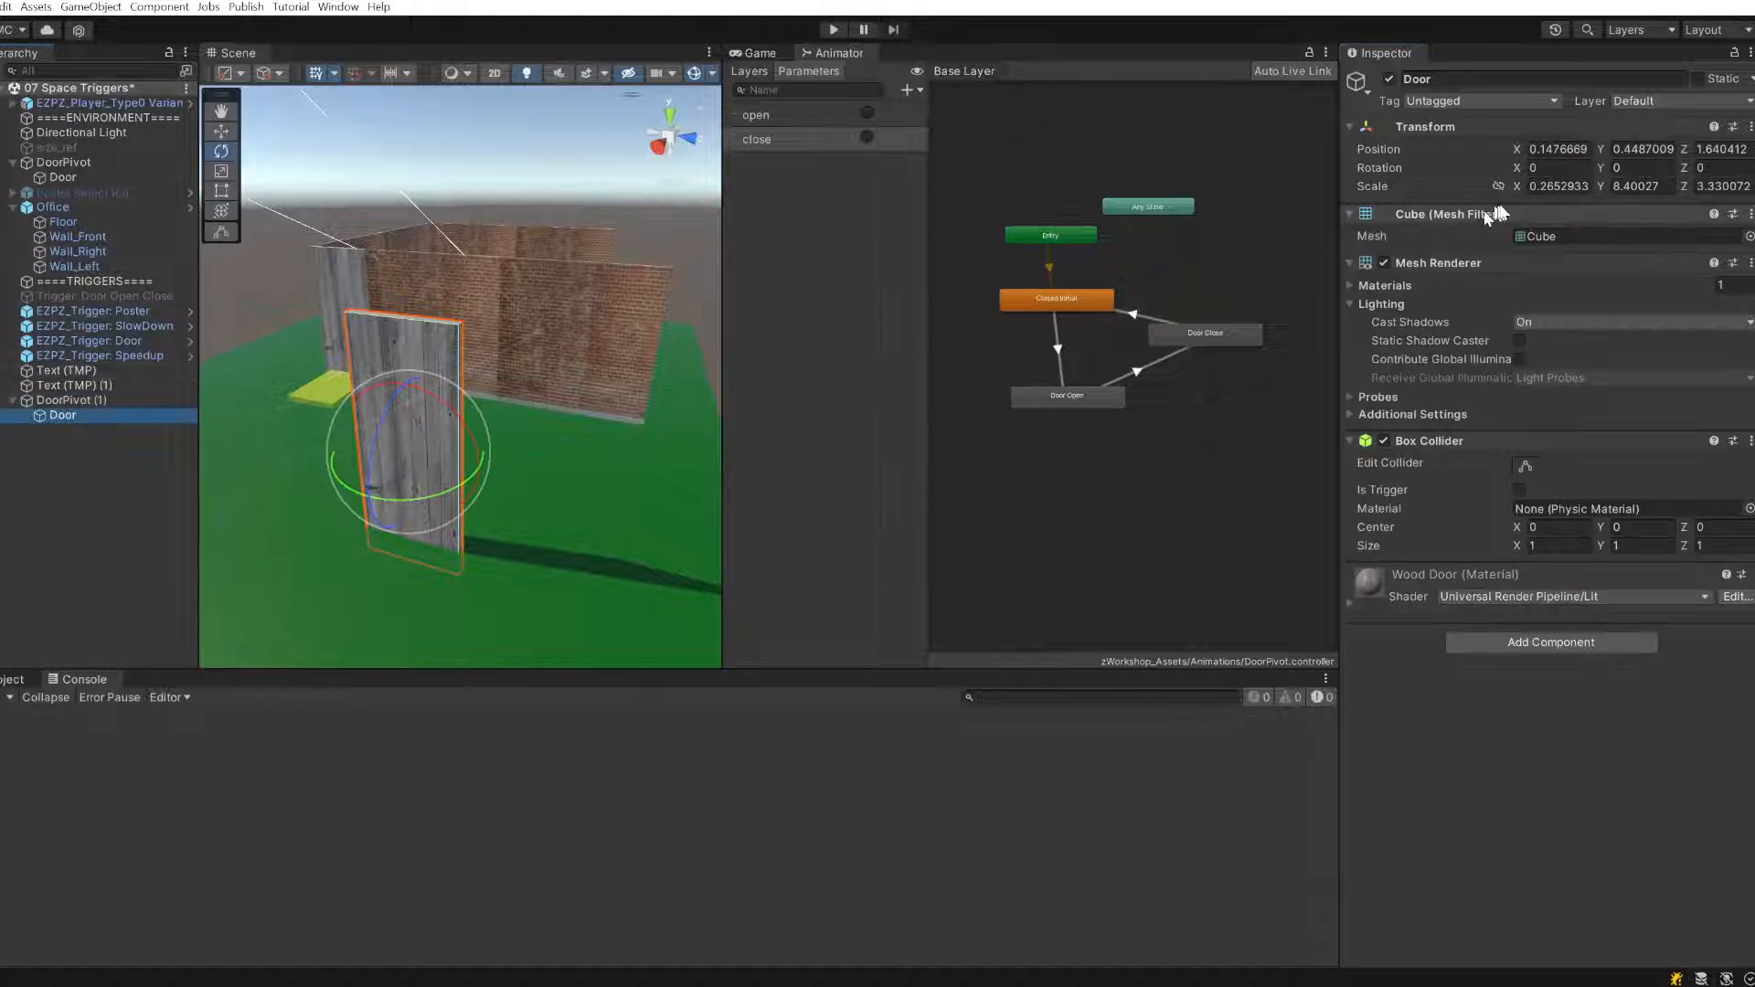
click(1573, 148)
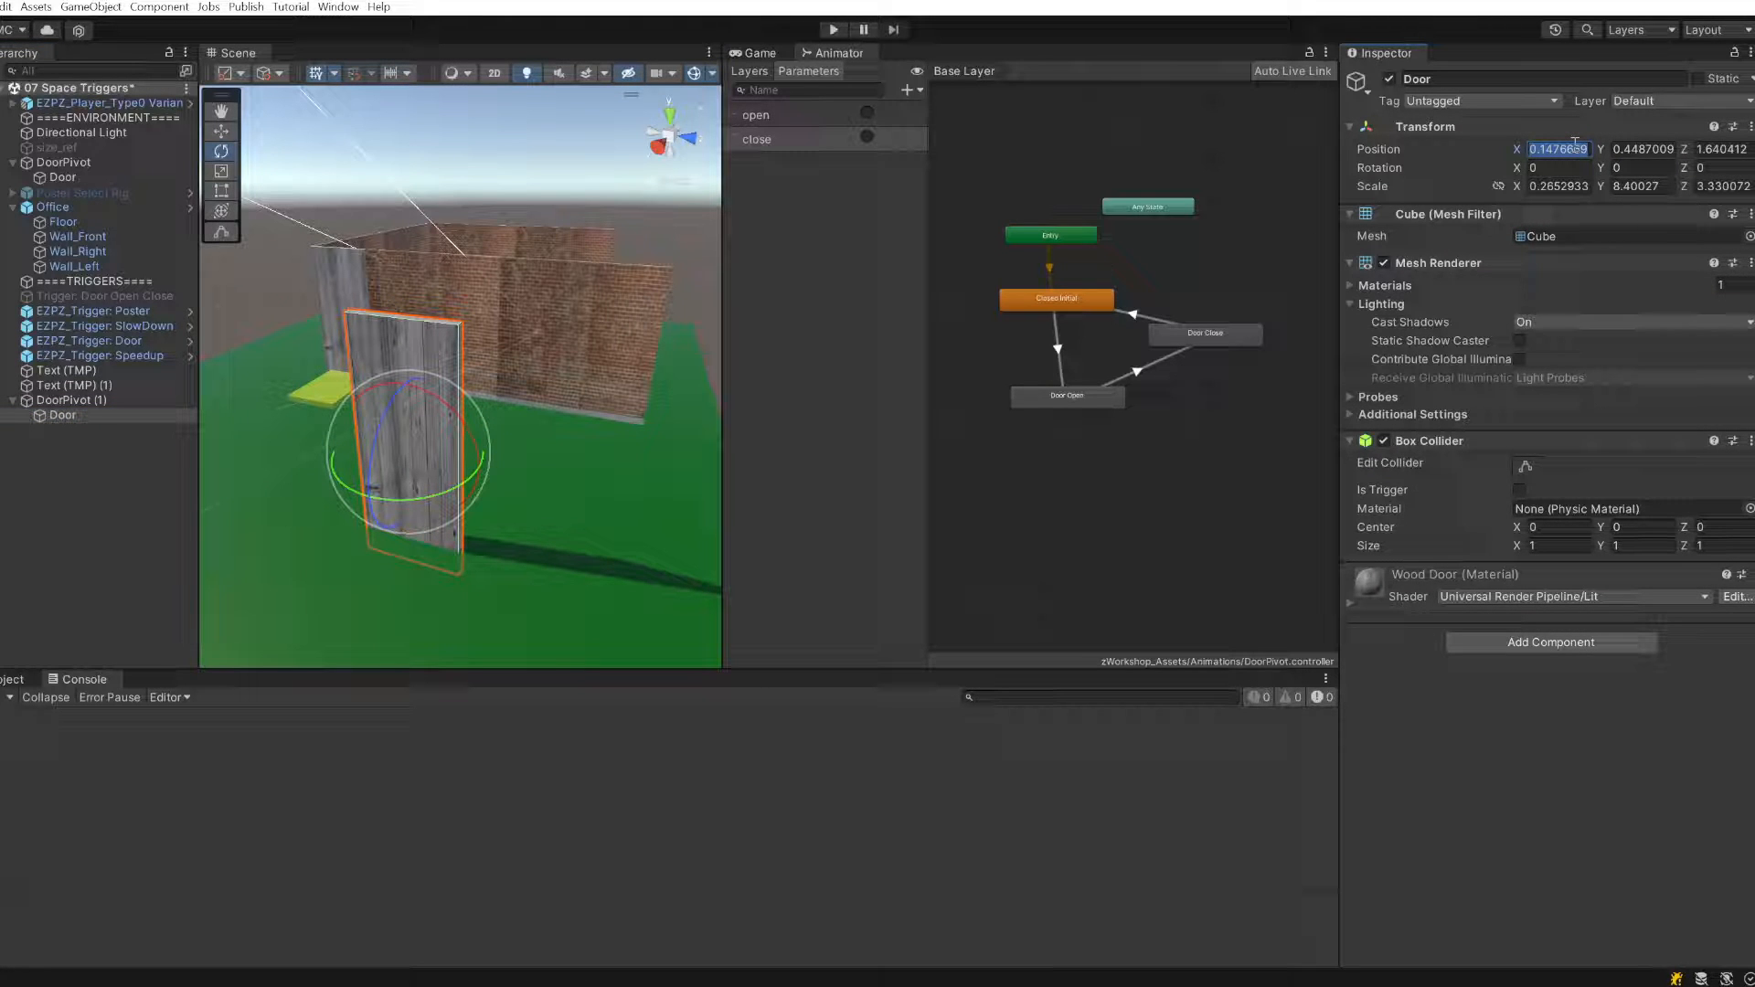
text(0)
key(Tab)
text(0)
key(Tab)
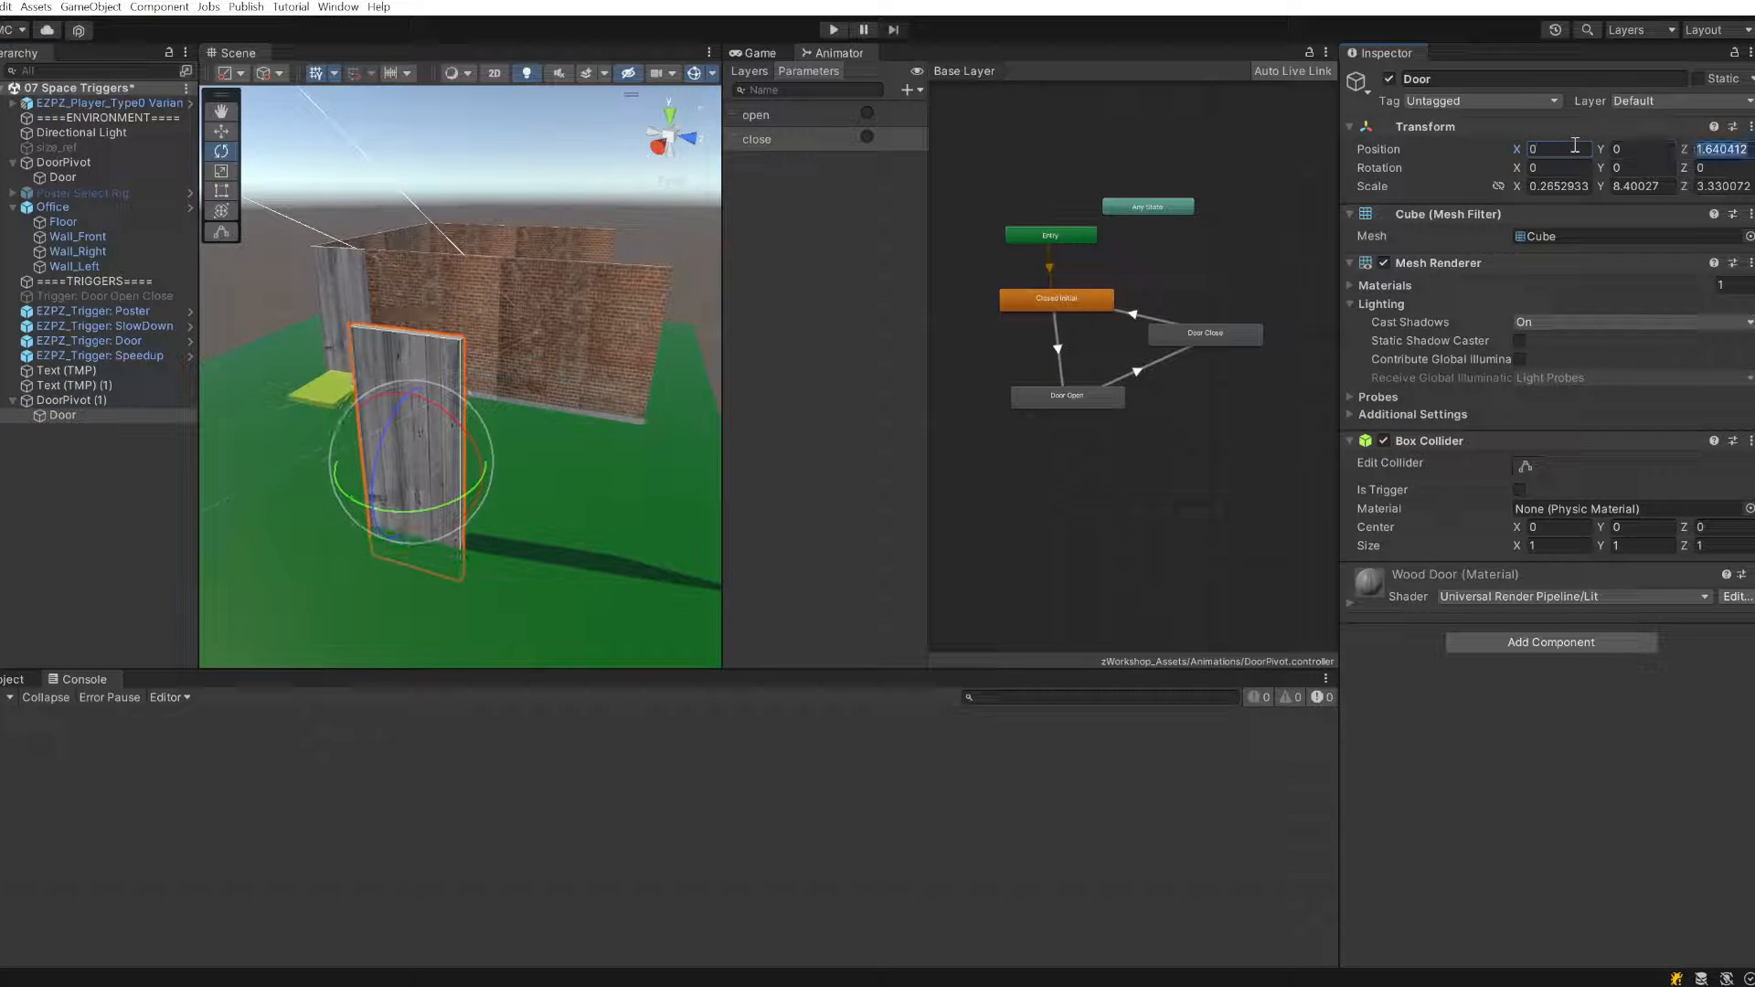
text(00)
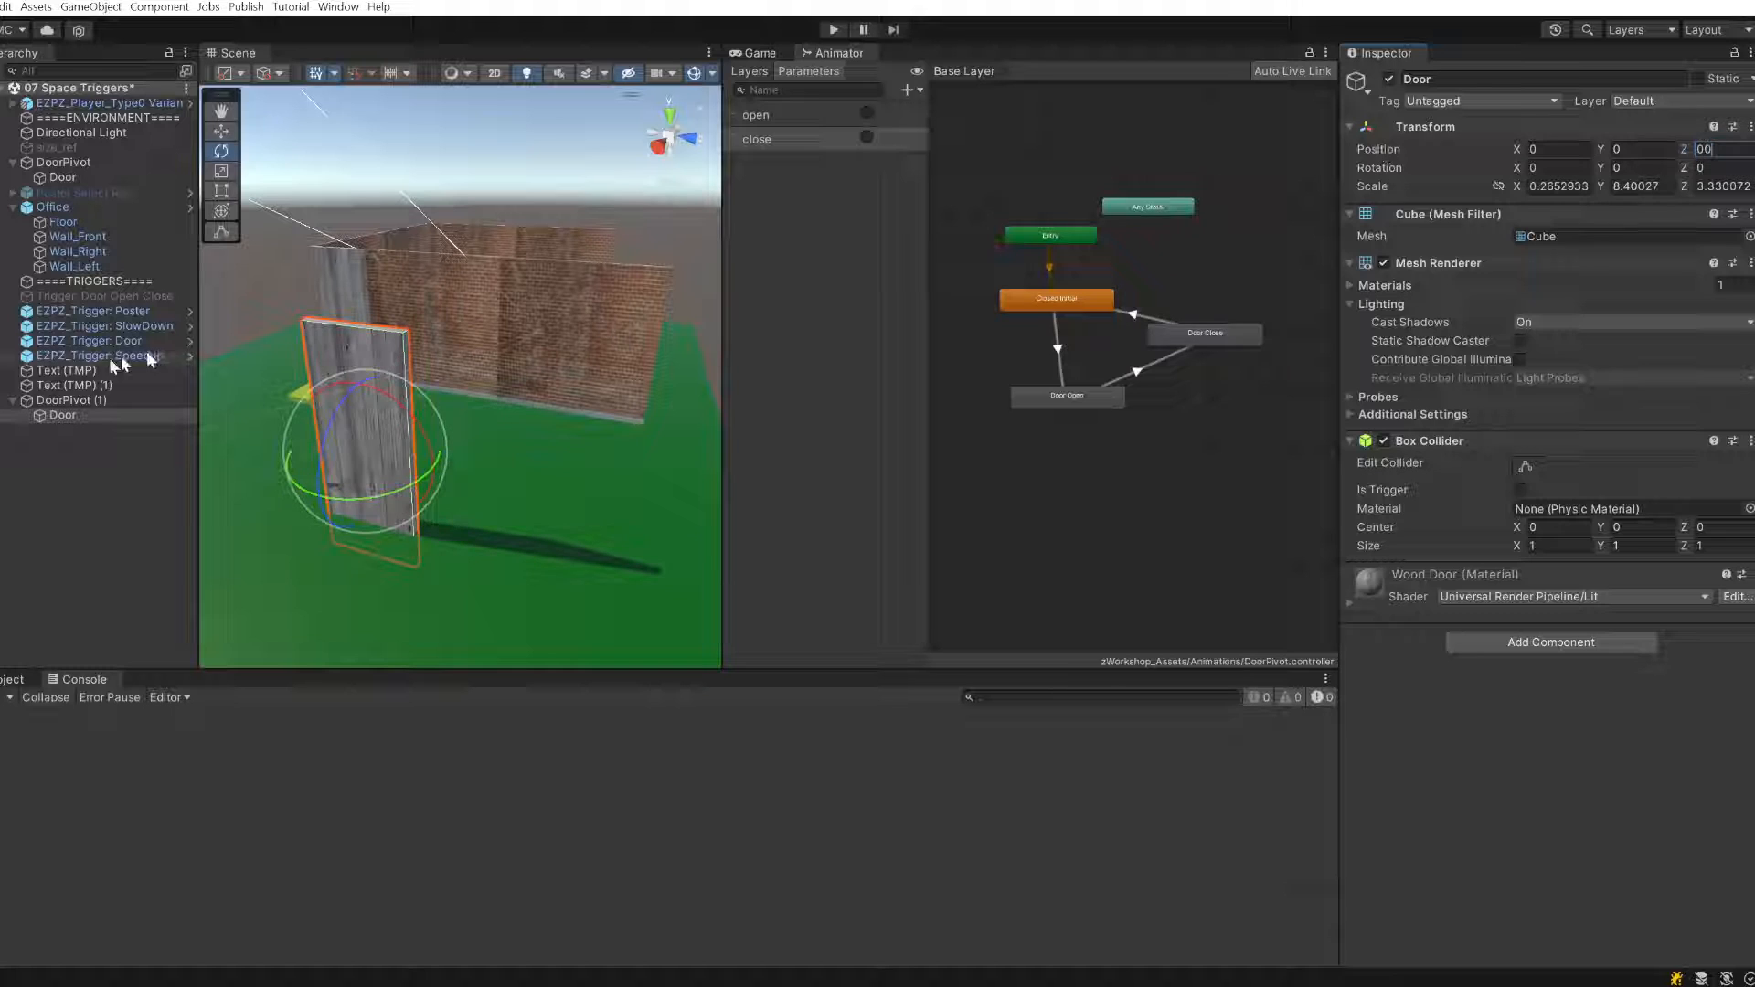
- Rotate the duplicated DoorPivot back and forth around Y to test the centred door's swing, and reset its Y rotation to 0
click(90, 400)
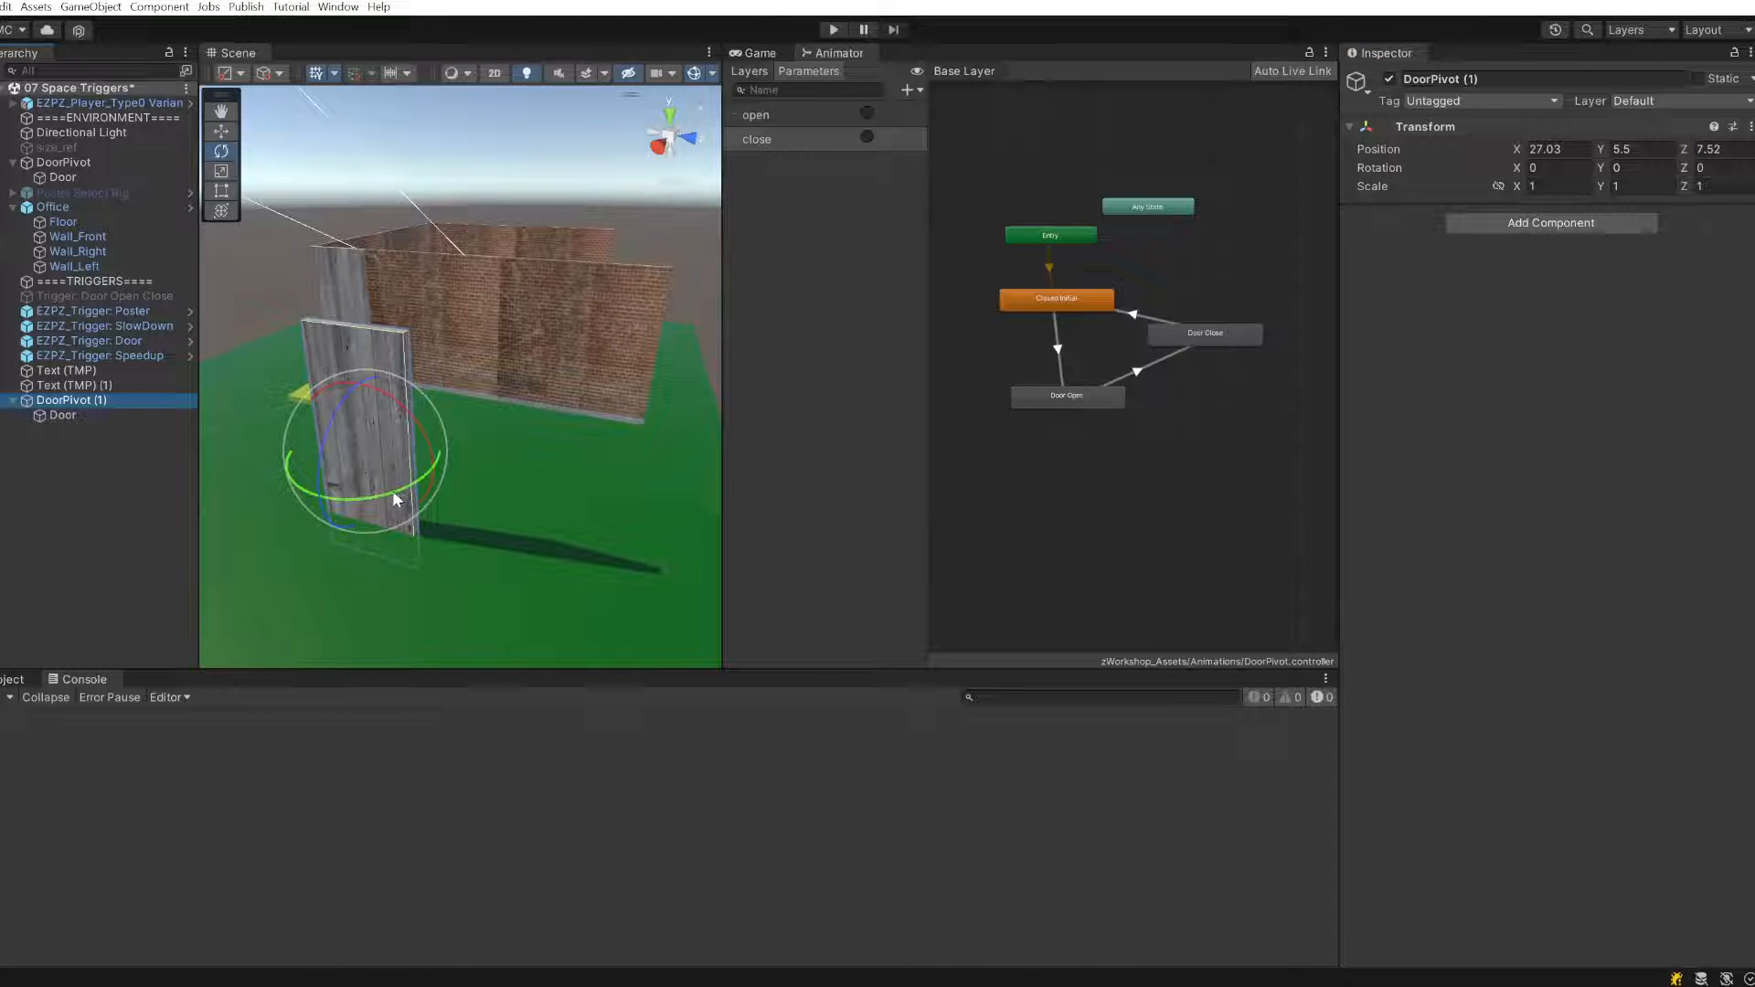
mouse_move(396, 498)
mouse_down()
mouse_move(413, 482)
mouse_move(313, 515)
mouse_move(435, 499)
mouse_move(374, 498)
mouse_move(458, 473)
mouse_move(418, 476)
mouse_up()
key(f)
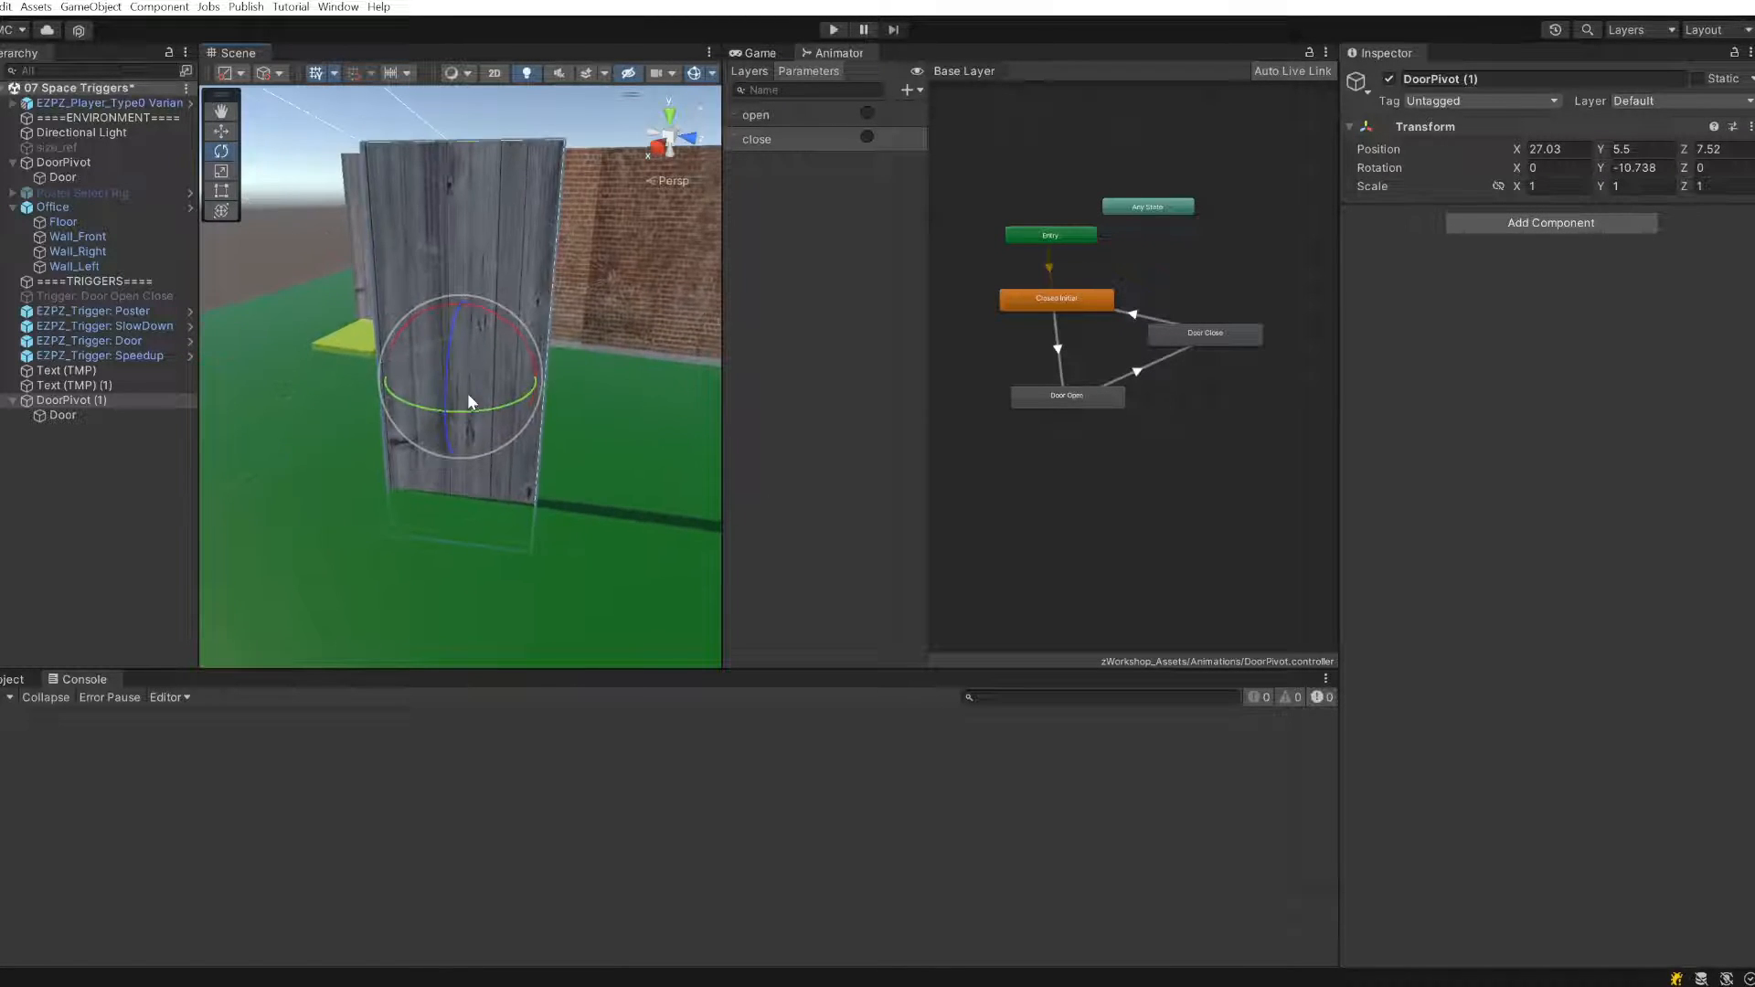
mouse_move(475, 407)
mouse_down()
mouse_move(384, 429)
mouse_move(501, 420)
mouse_move(453, 419)
mouse_move(474, 395)
mouse_move(419, 429)
mouse_move(514, 430)
mouse_move(442, 431)
mouse_move(475, 402)
mouse_move(446, 421)
mouse_up()
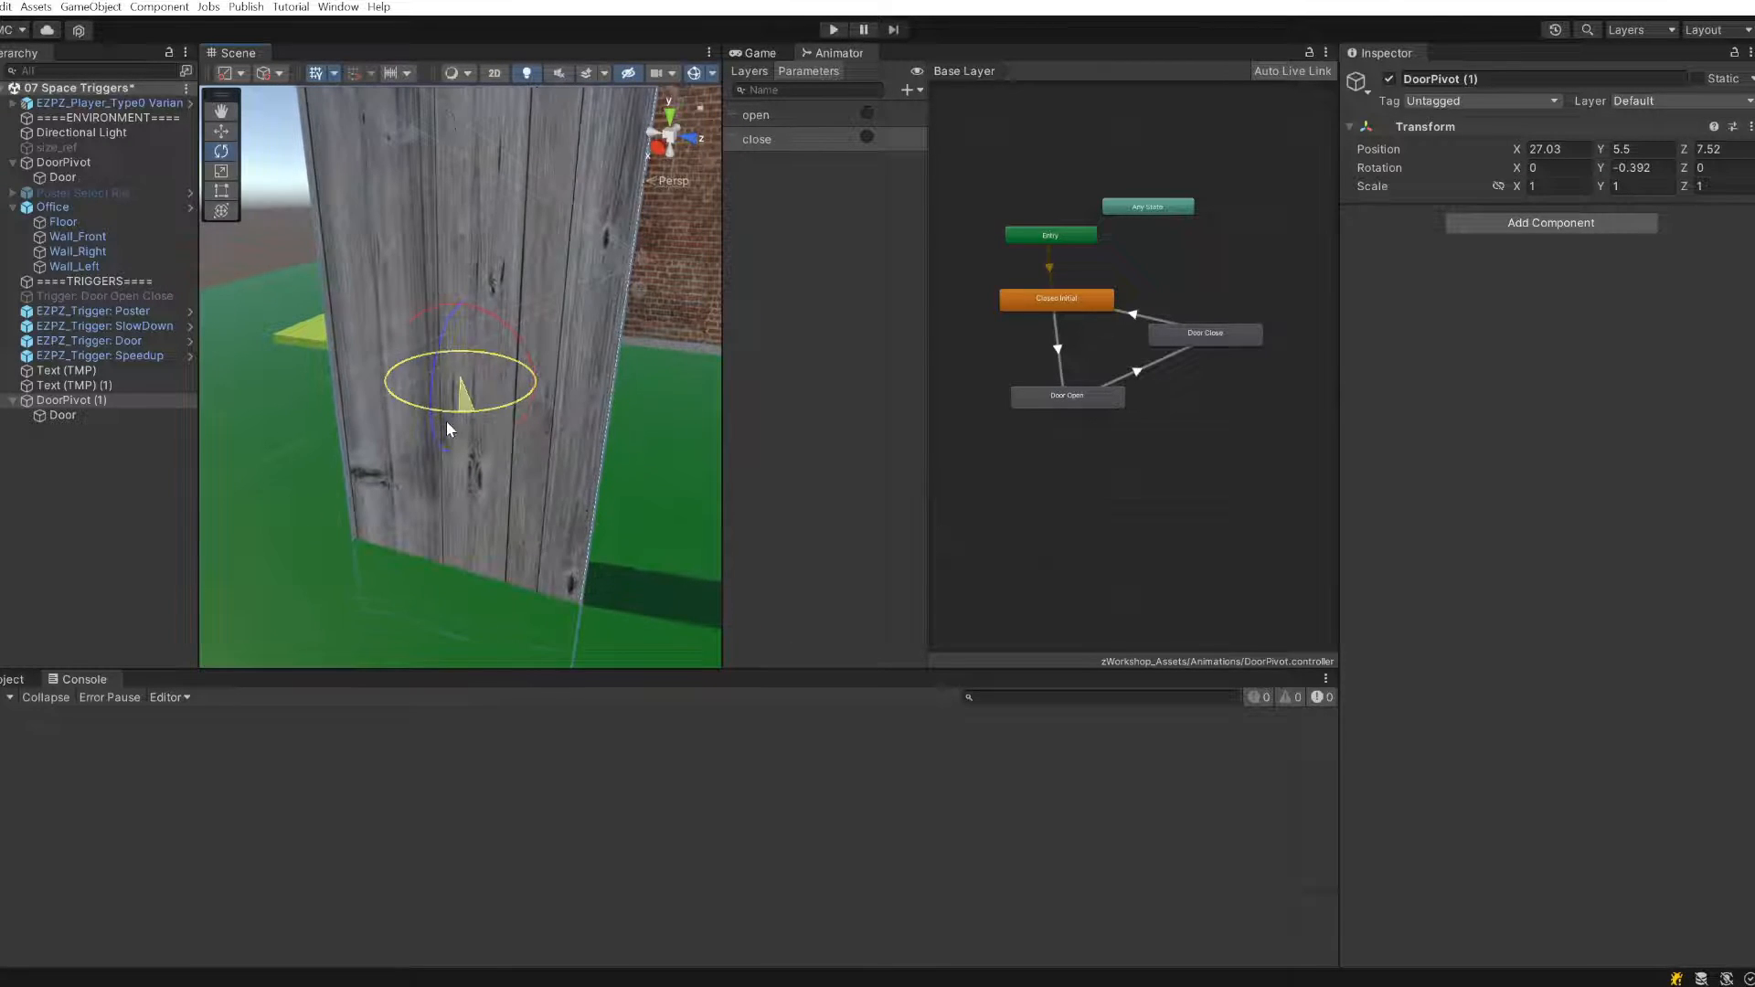
scroll(474, 413, down, 8)
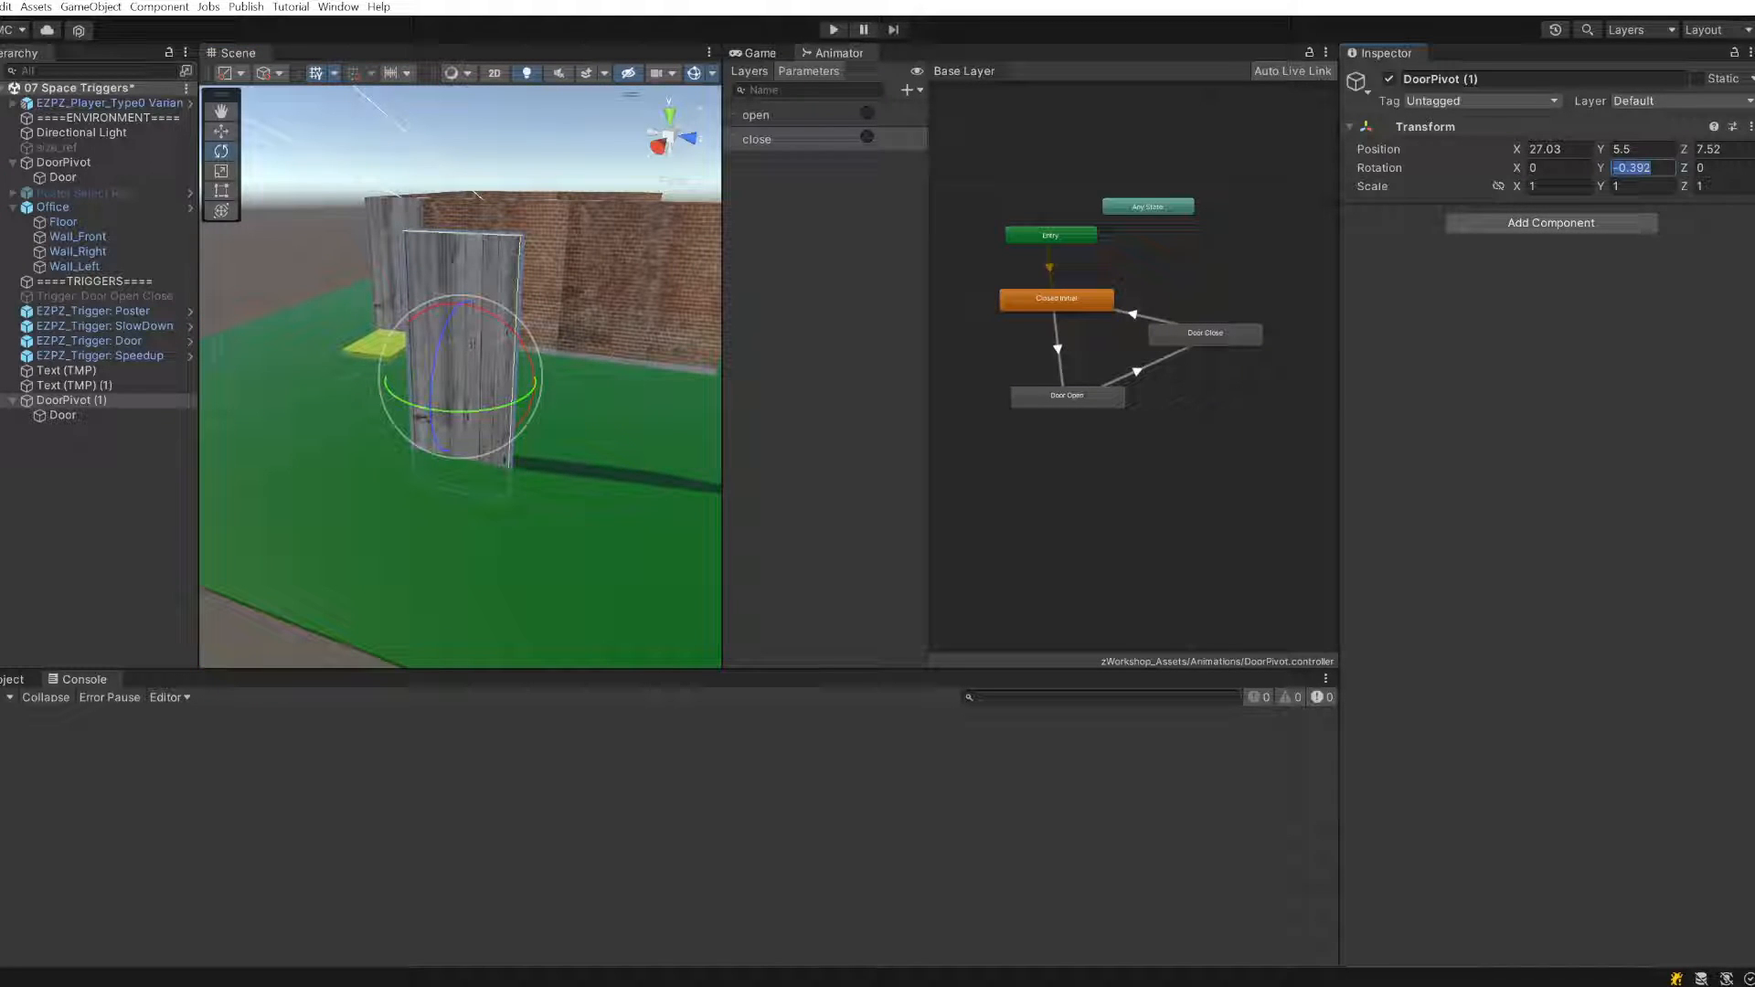
text(0)
- Raise the duplicated pivot's Door child to a Y position of 4.28 so its lower edge sits near the parent pivot
click(74, 415)
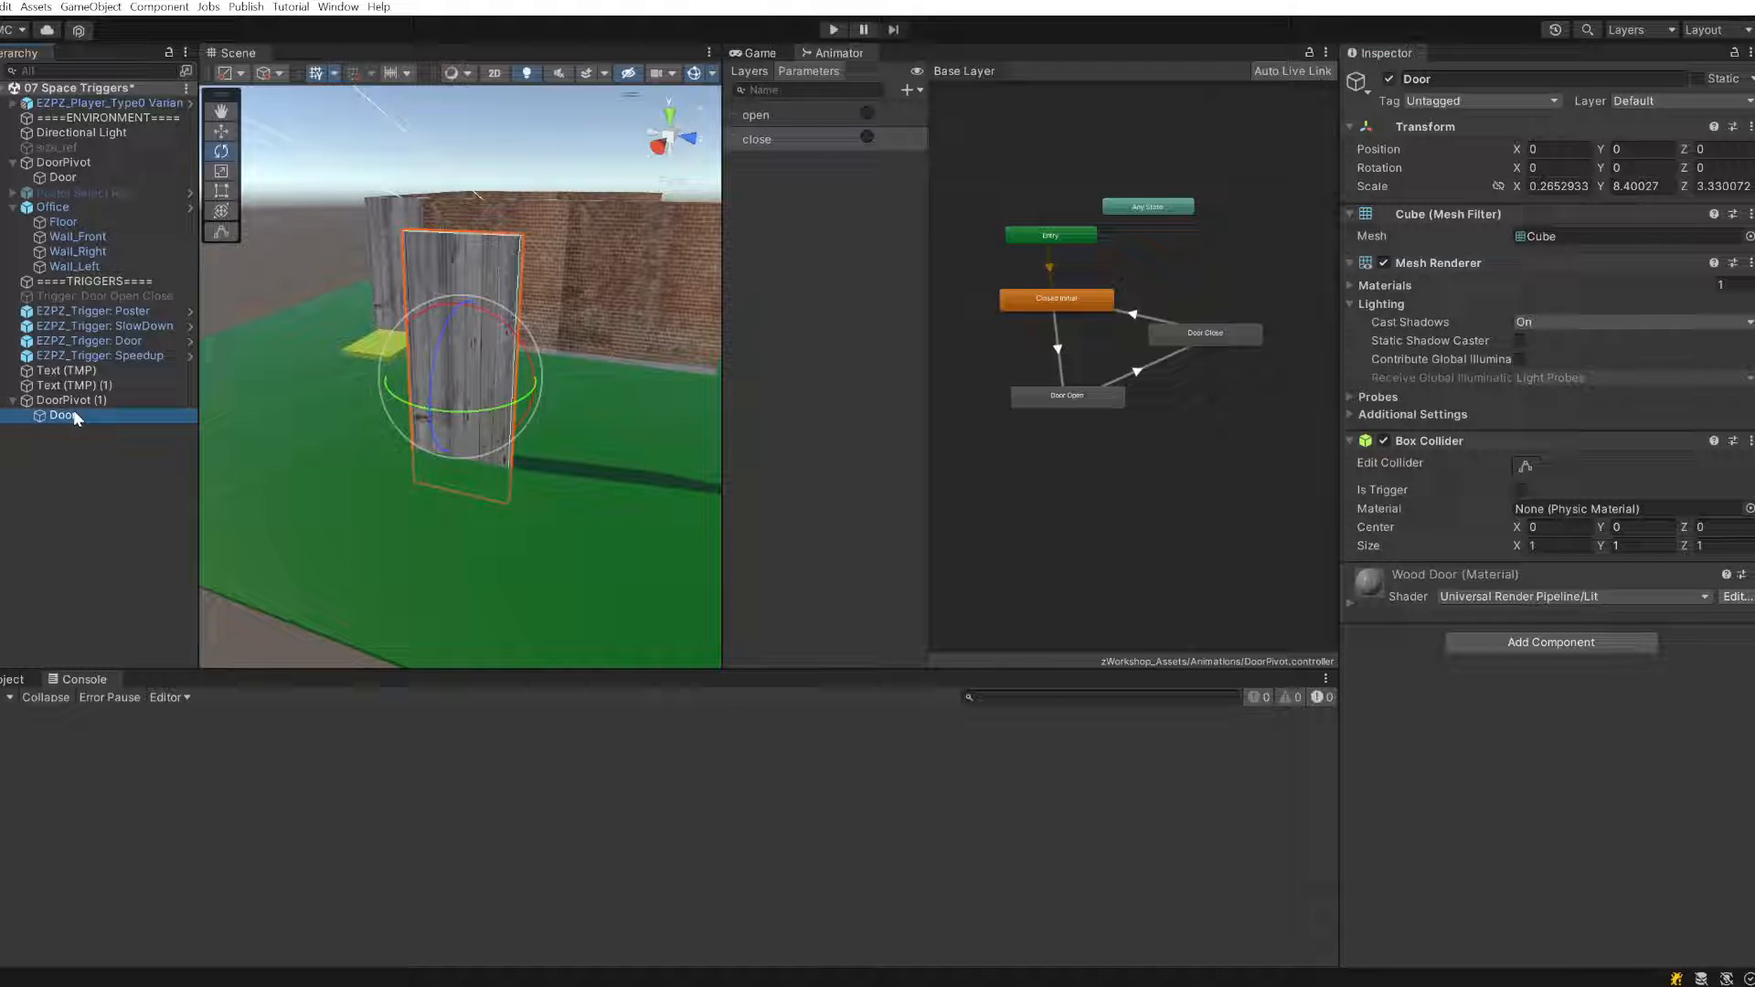
scroll(495, 382, up, 3)
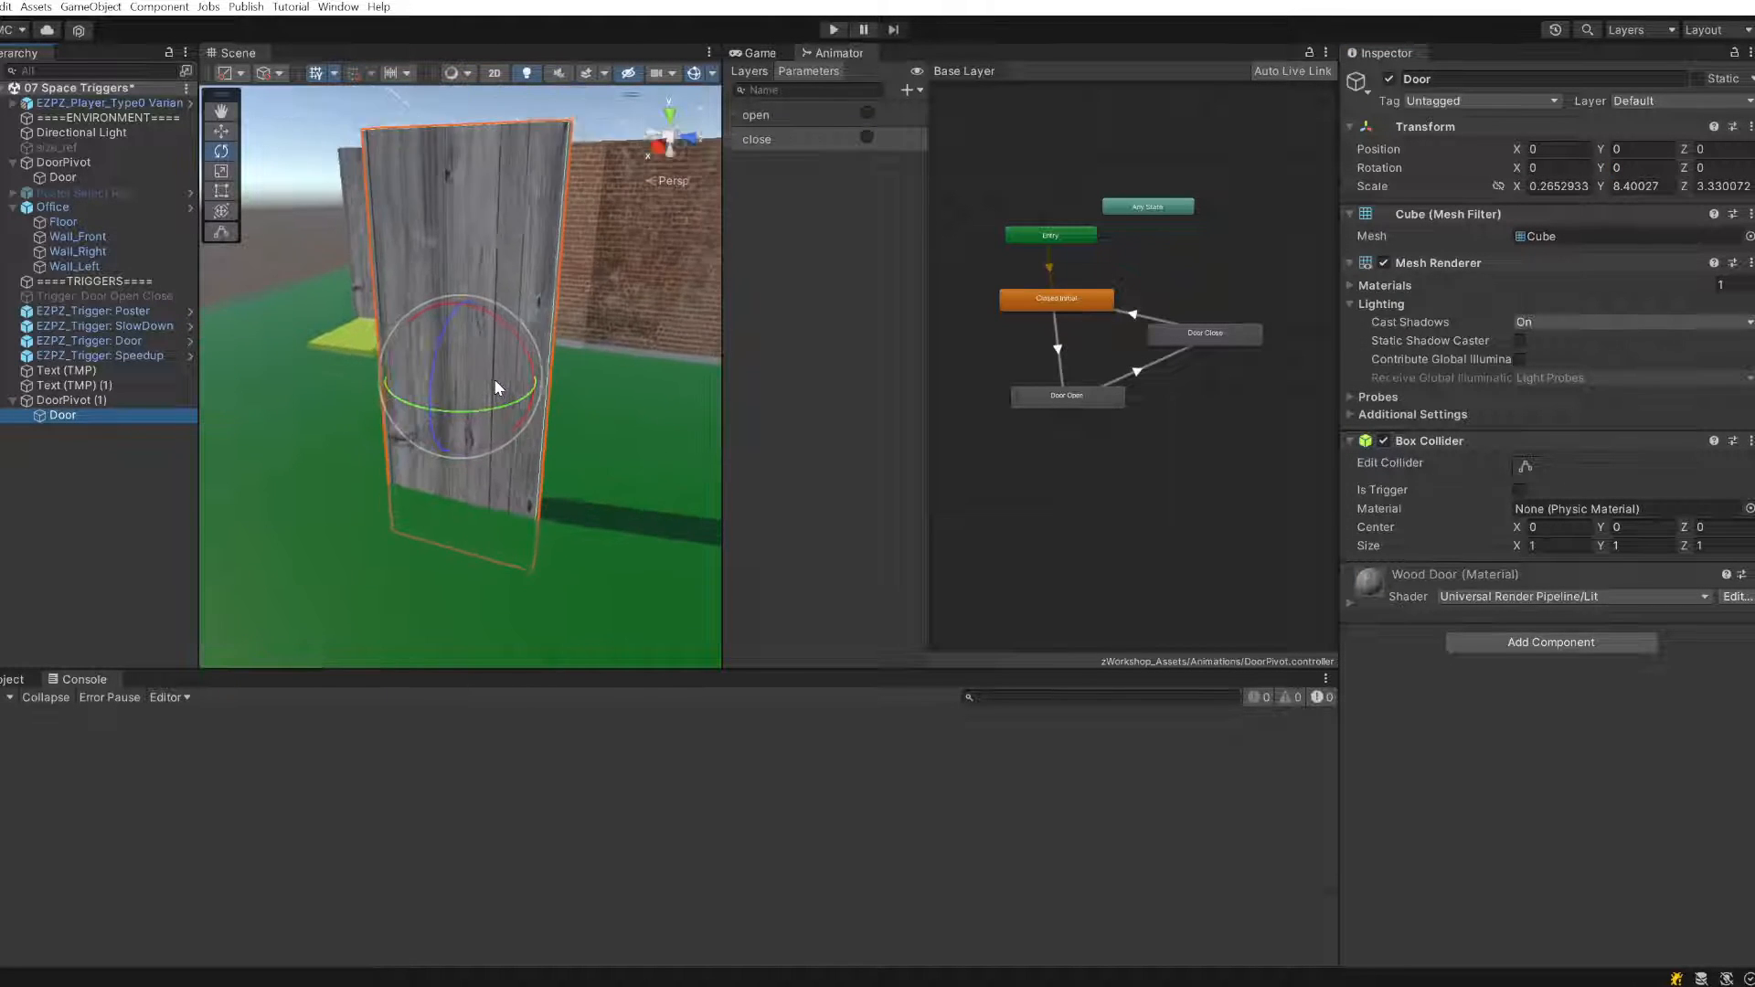
key(w)
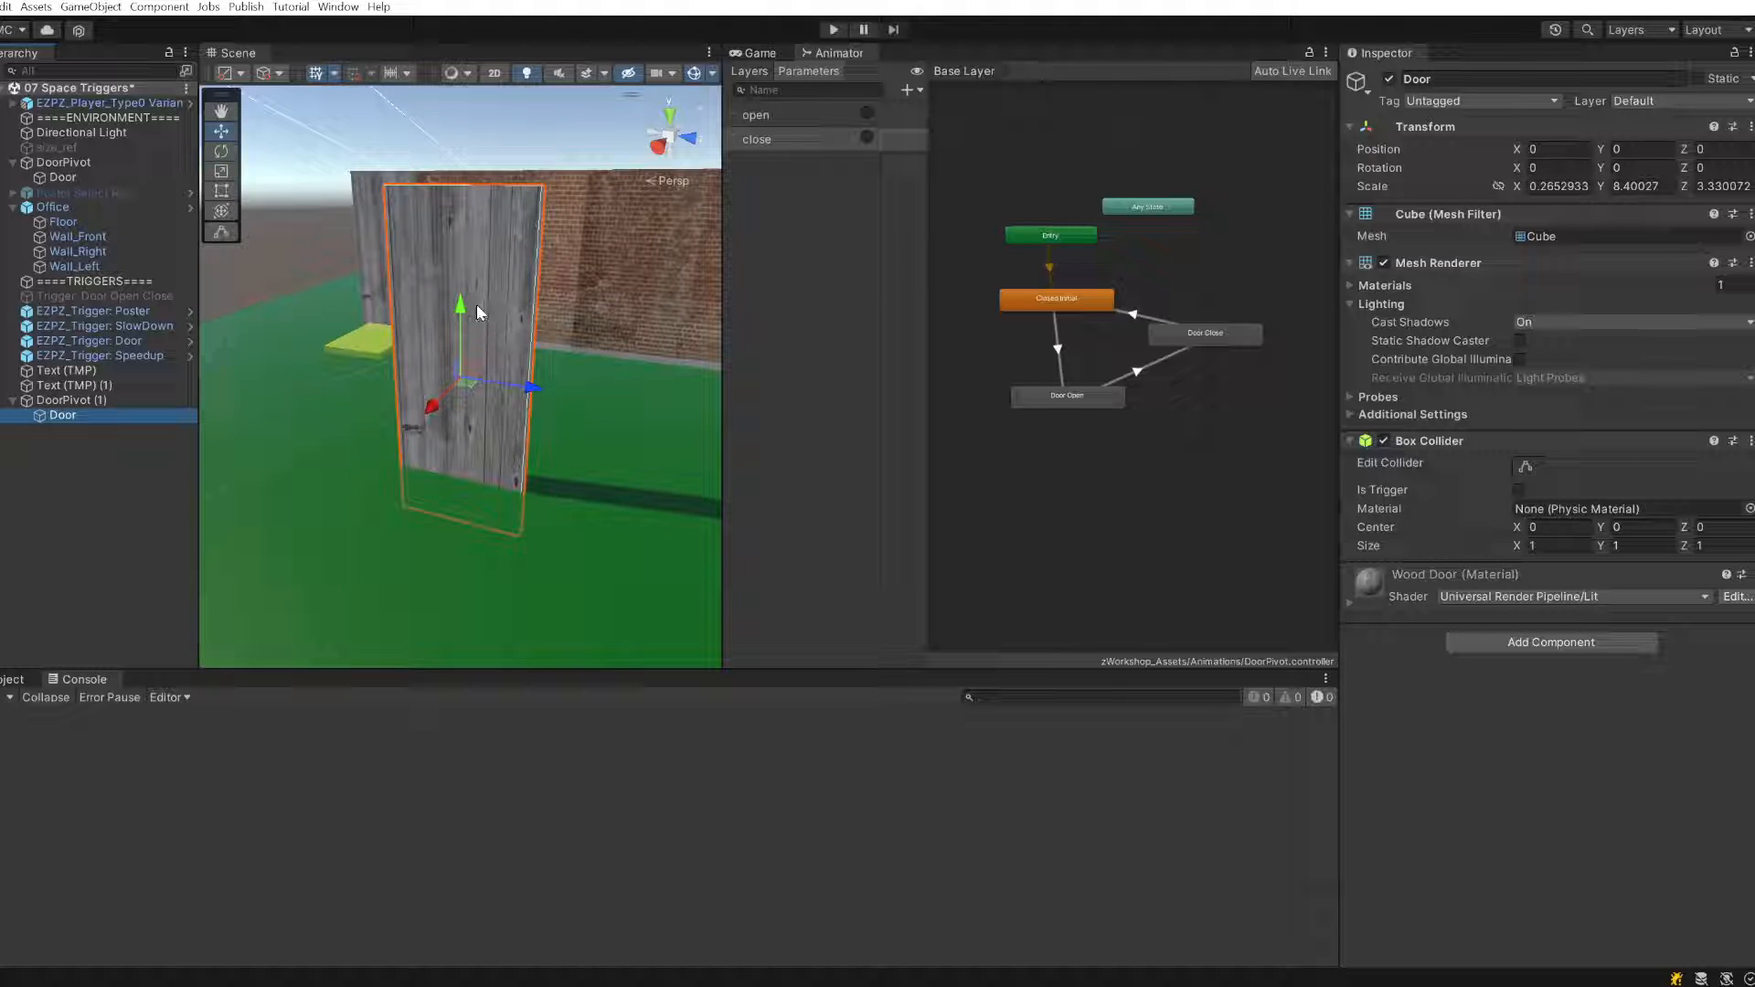
drag(461, 315, 476, 73)
click(77, 401)
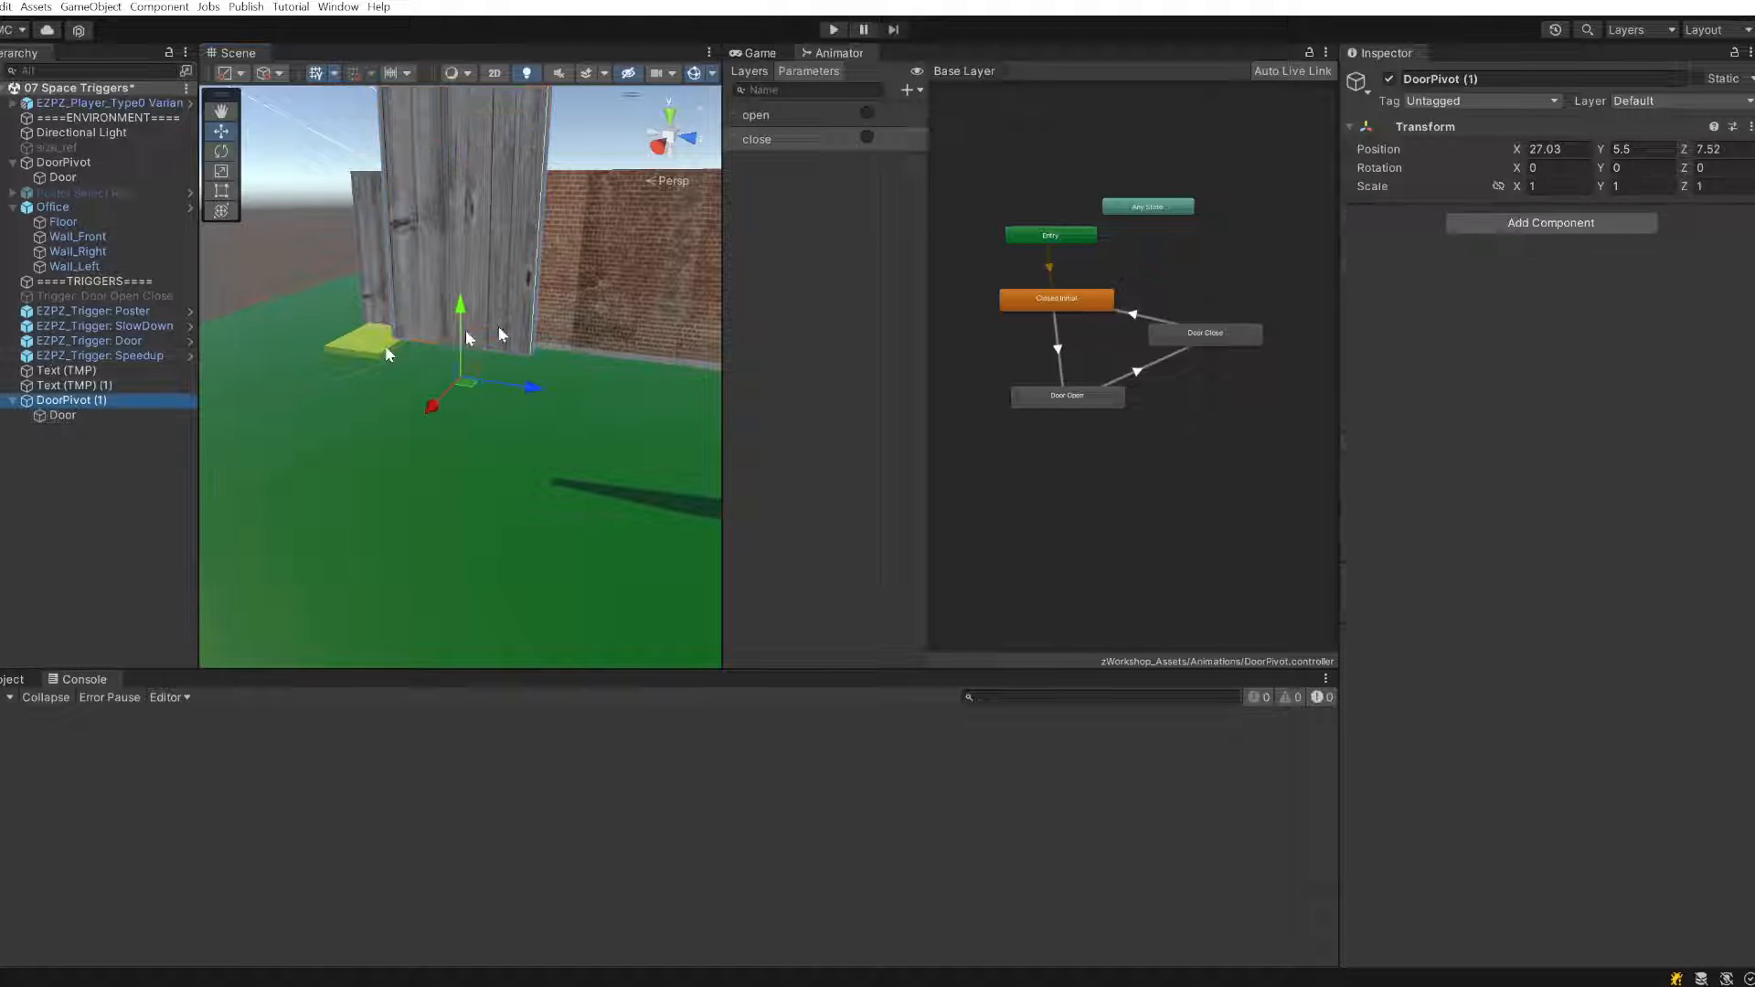
click(88, 415)
scroll(500, 121, down, 2)
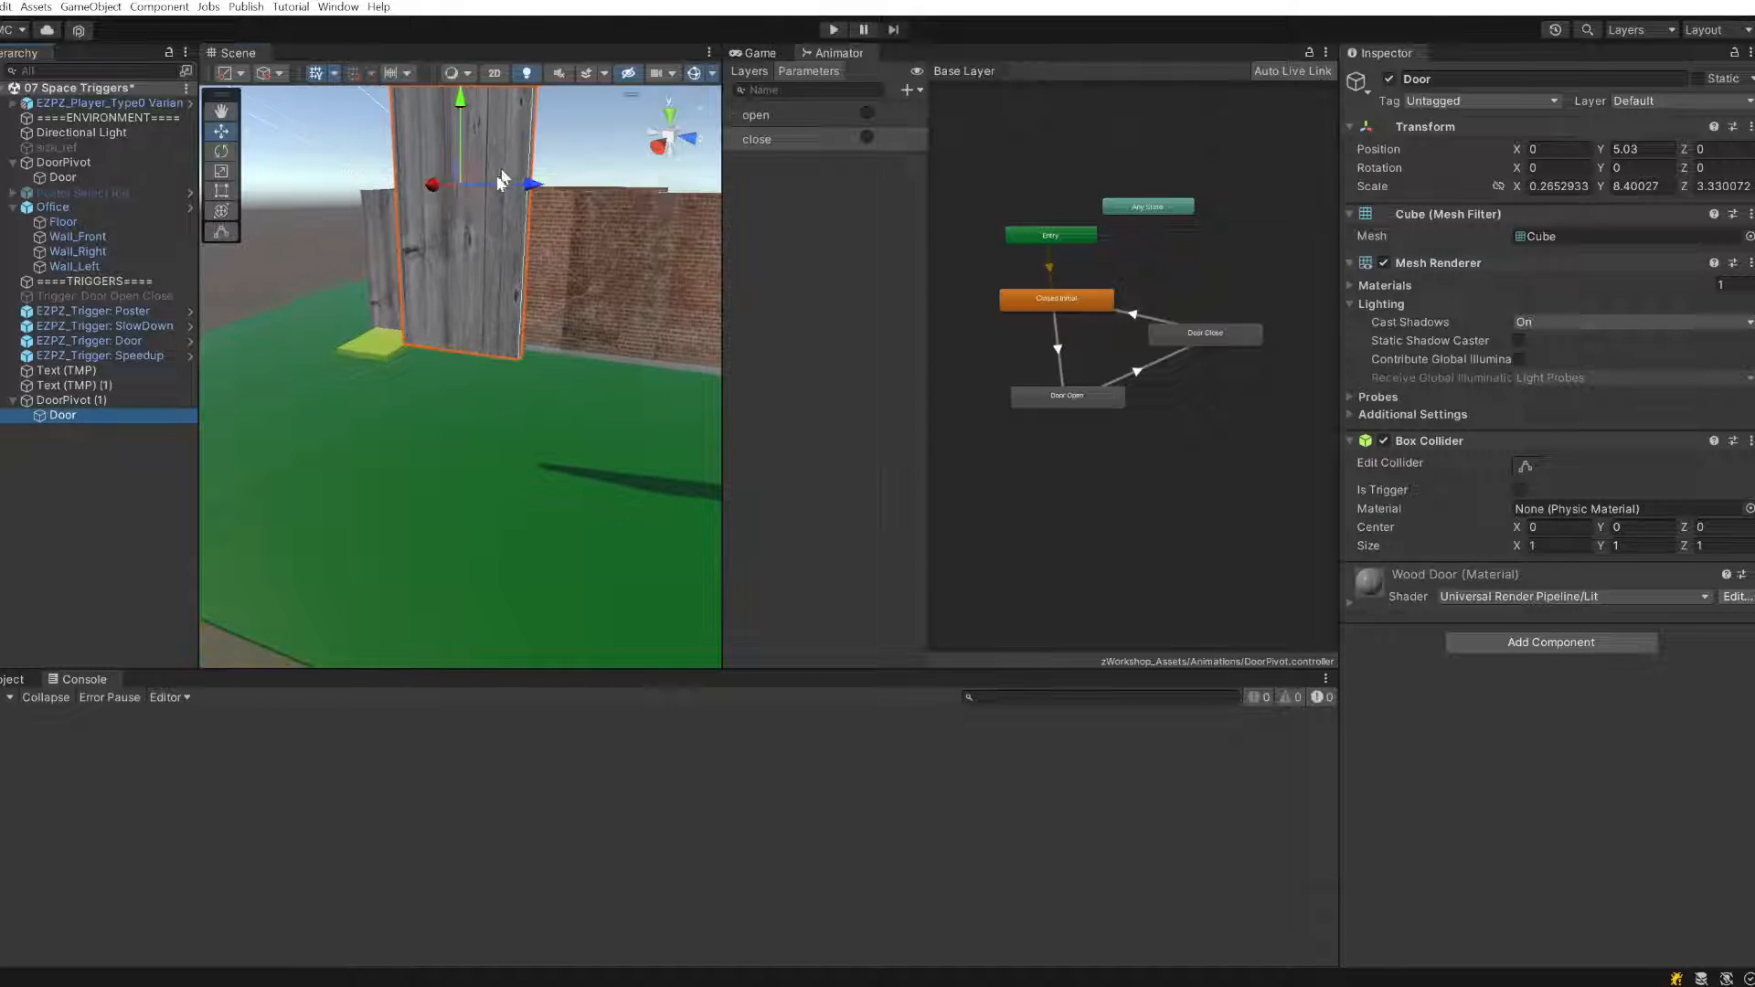
middle_drag(500, 125, 463, 166)
drag(455, 134, 453, 169)
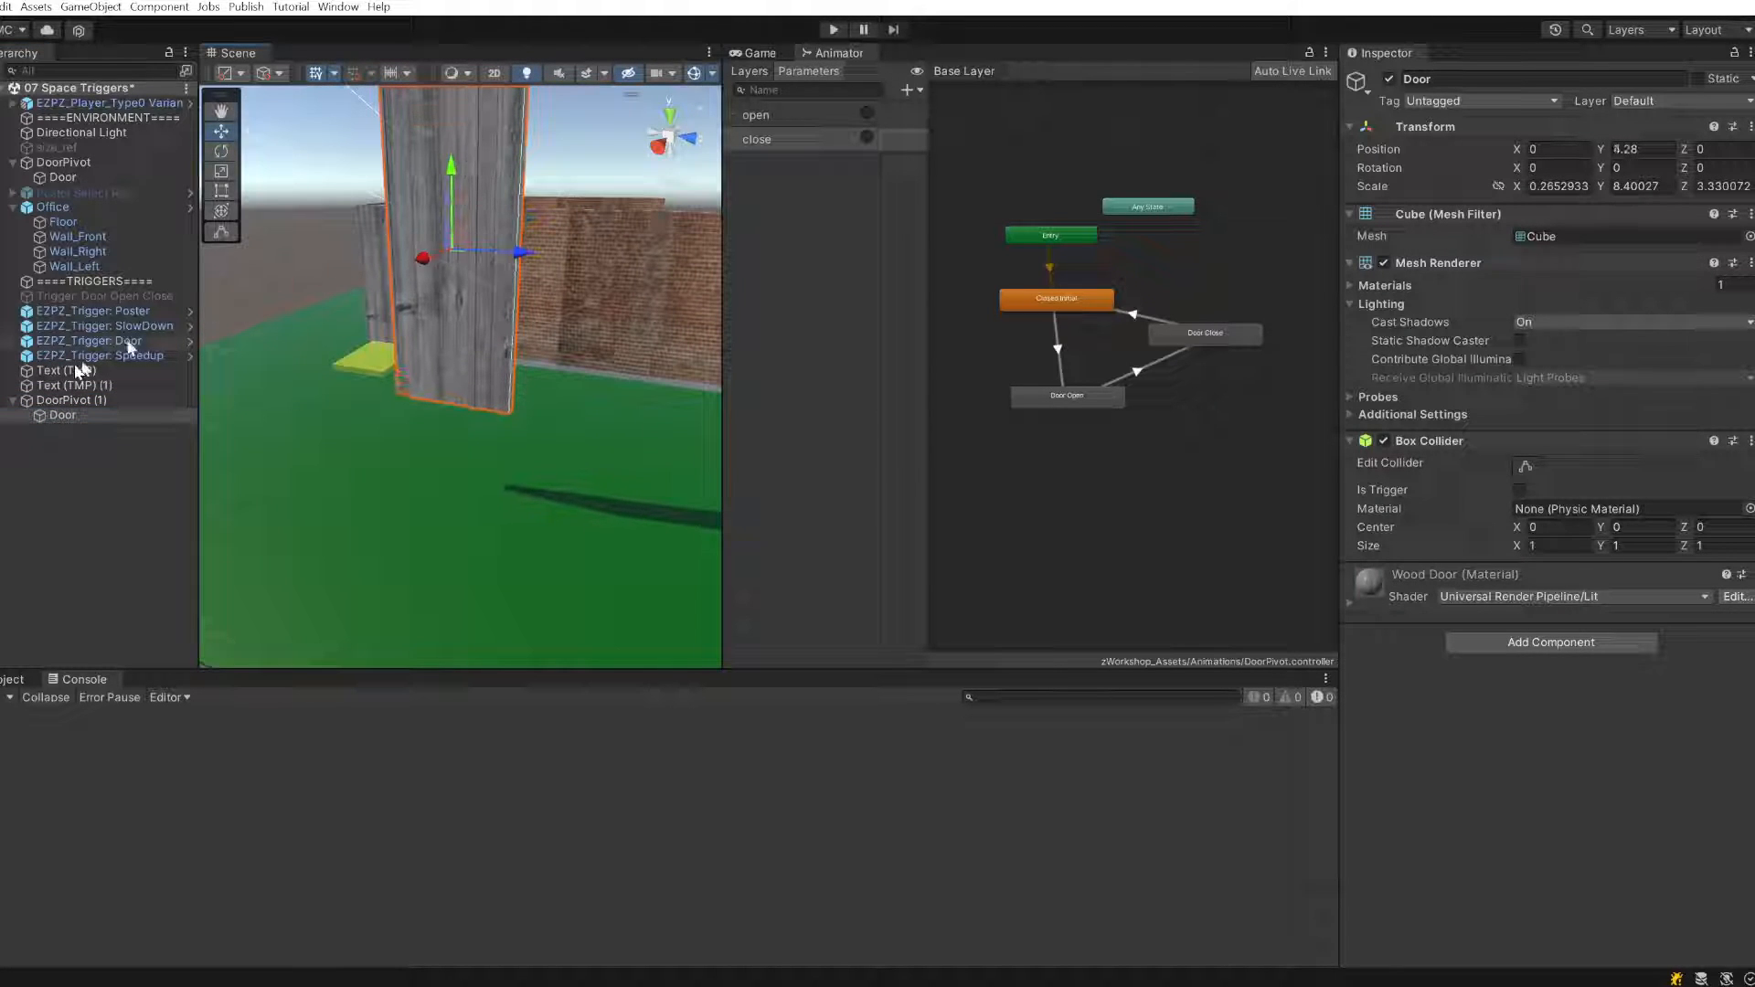
- Rotate the duplicated DoorPivot about 9.5° around Z to test a drawbridge-style tilt, and reset its Z rotation to 0
click(46, 400)
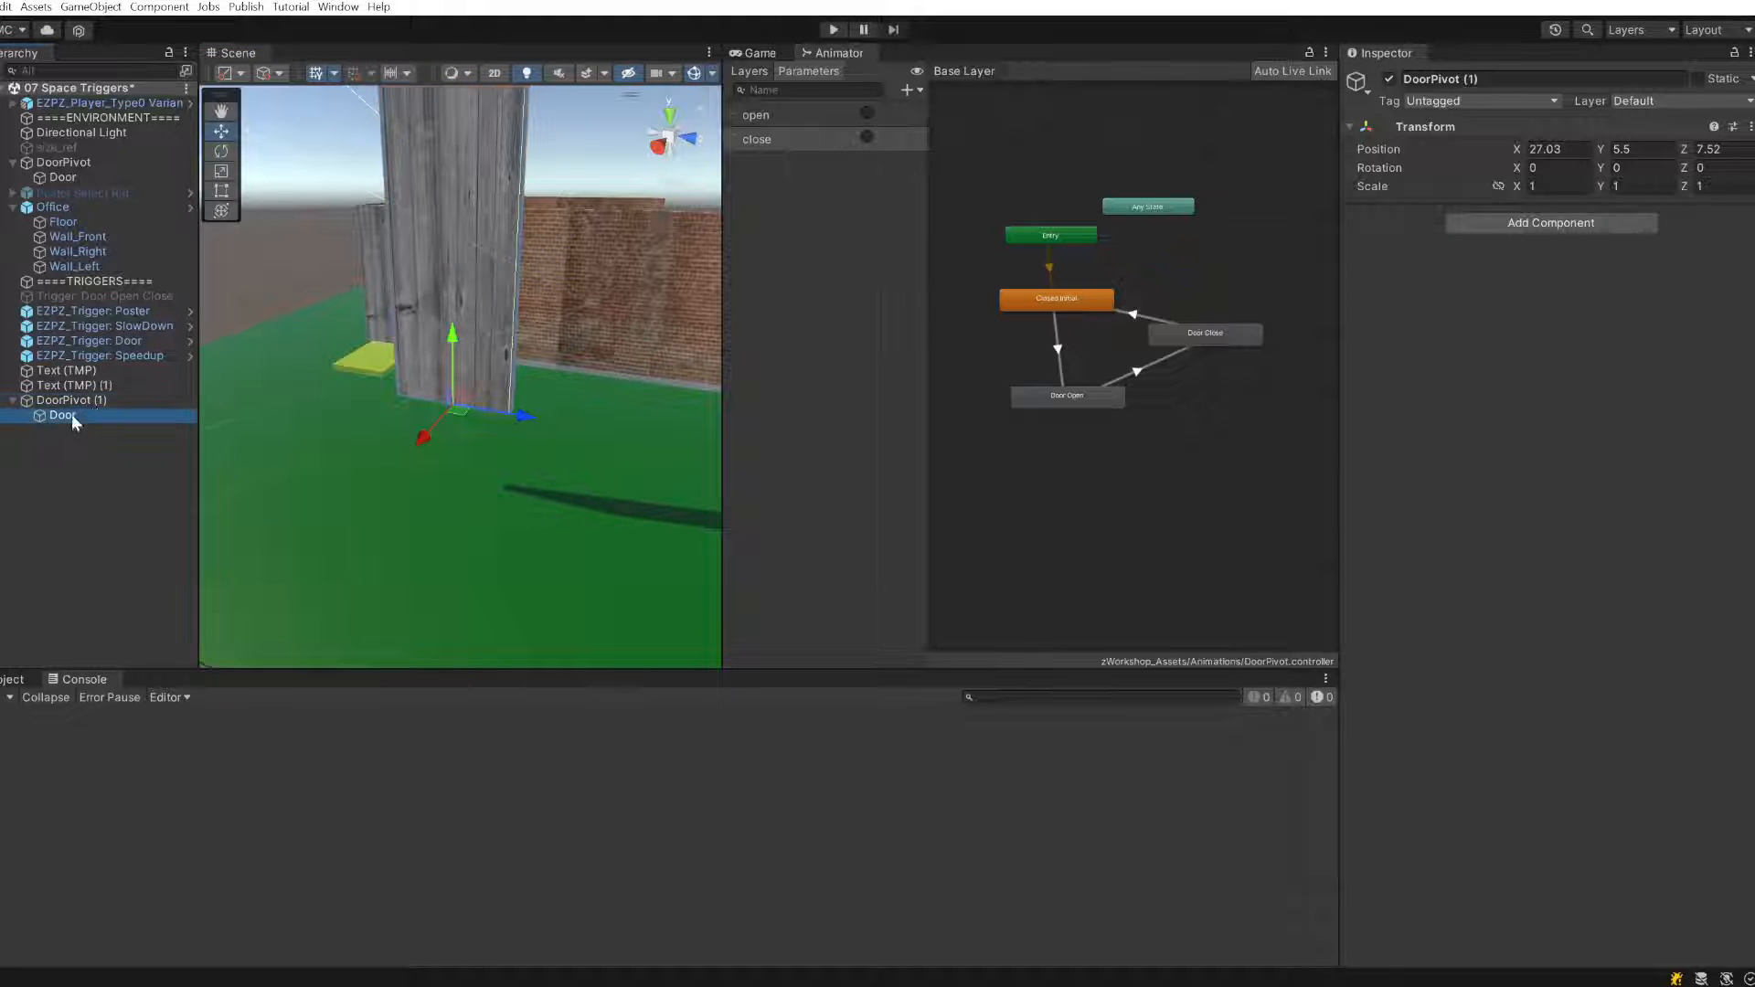
scroll(425, 406, up, 2)
alt+drag(426, 404, 622, 368)
key(e)
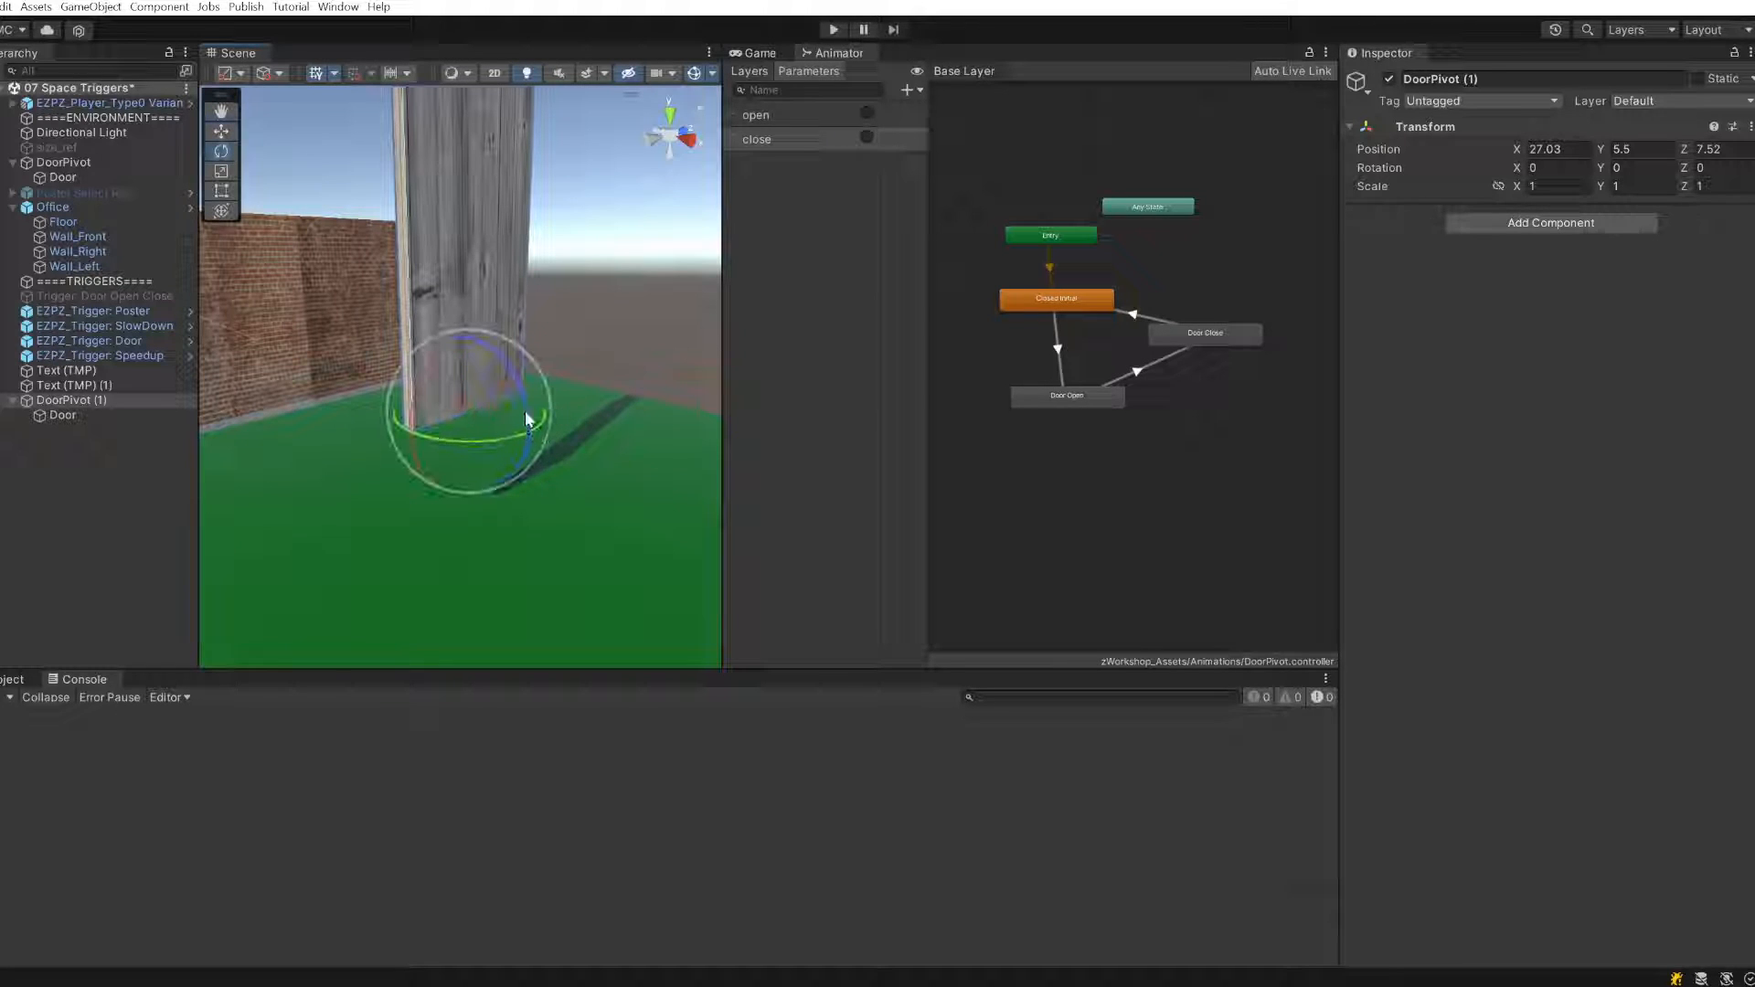
drag(525, 410, 483, 393)
click(1710, 167)
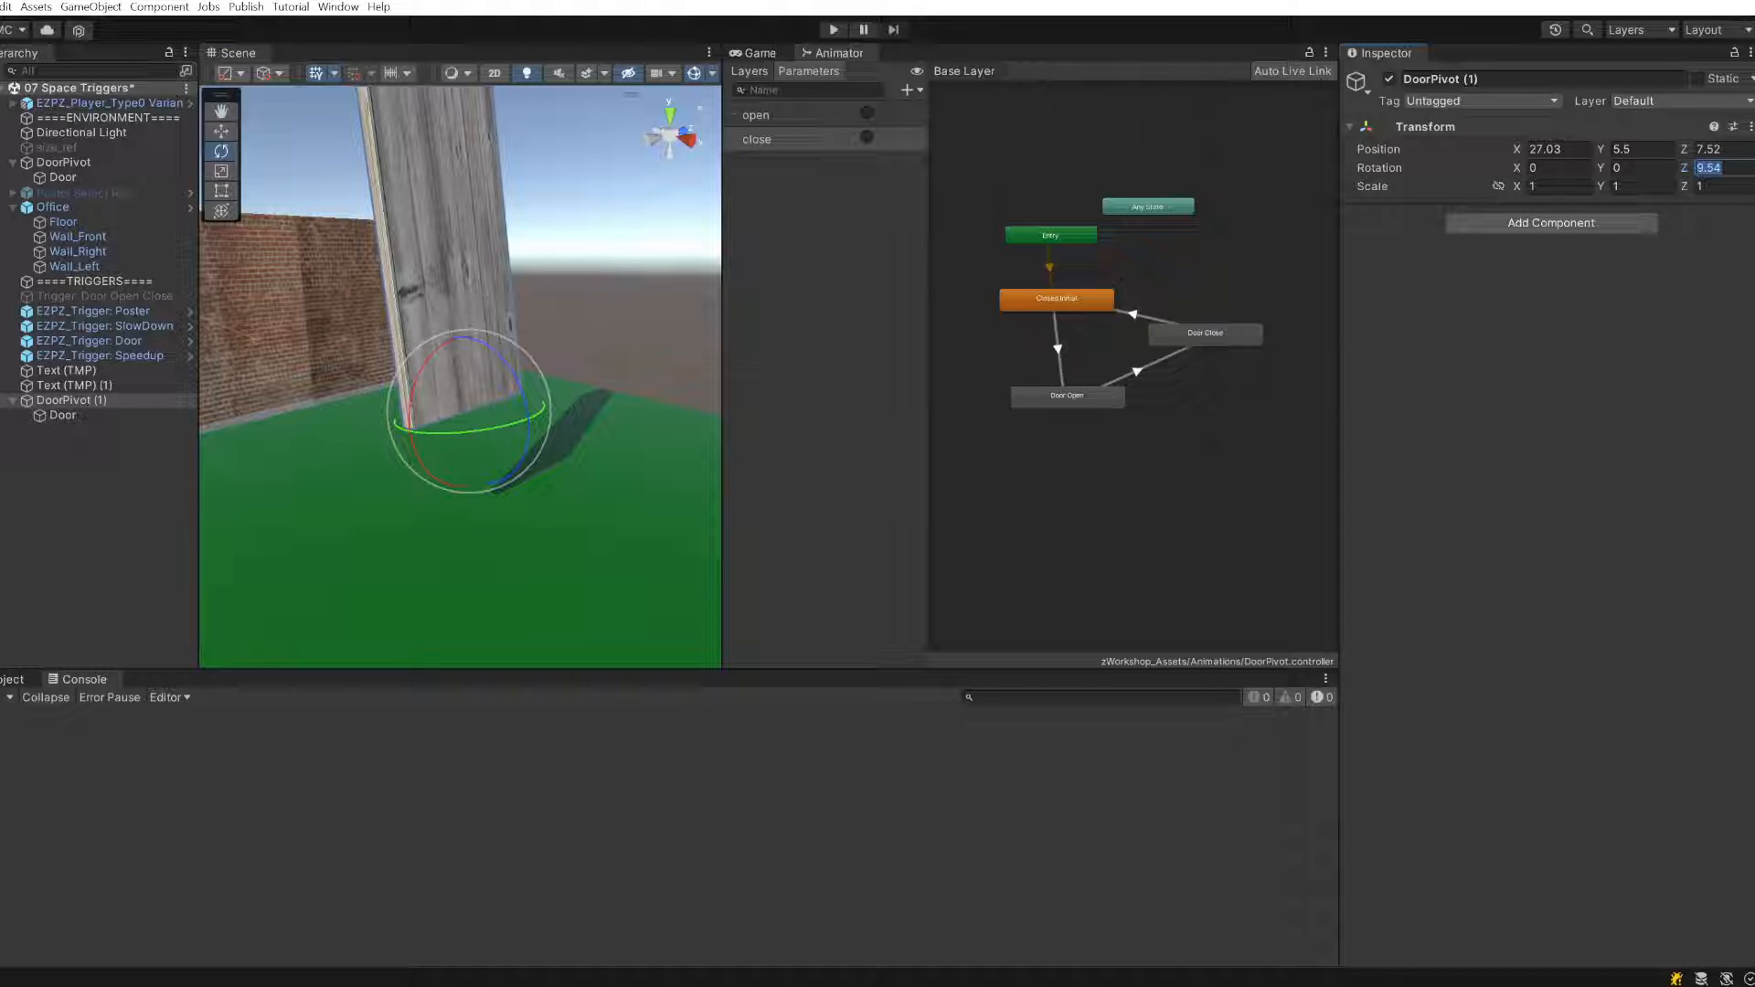
text(0)
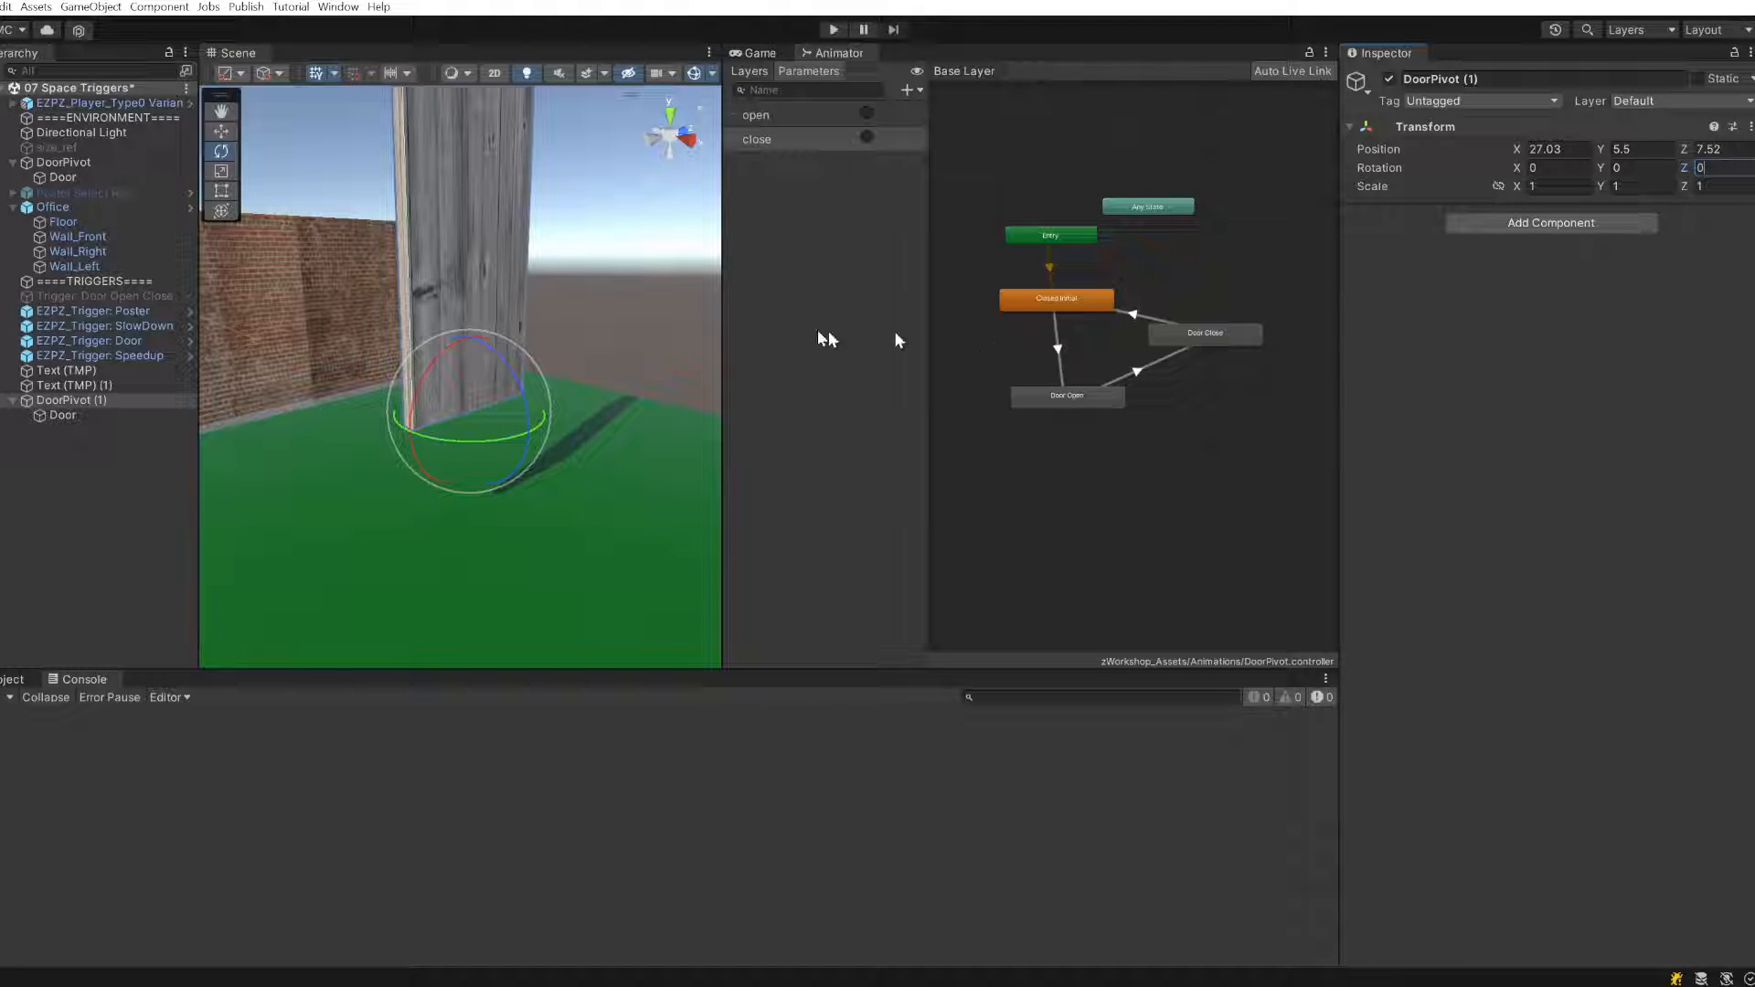
scroll(529, 291, up, 3)
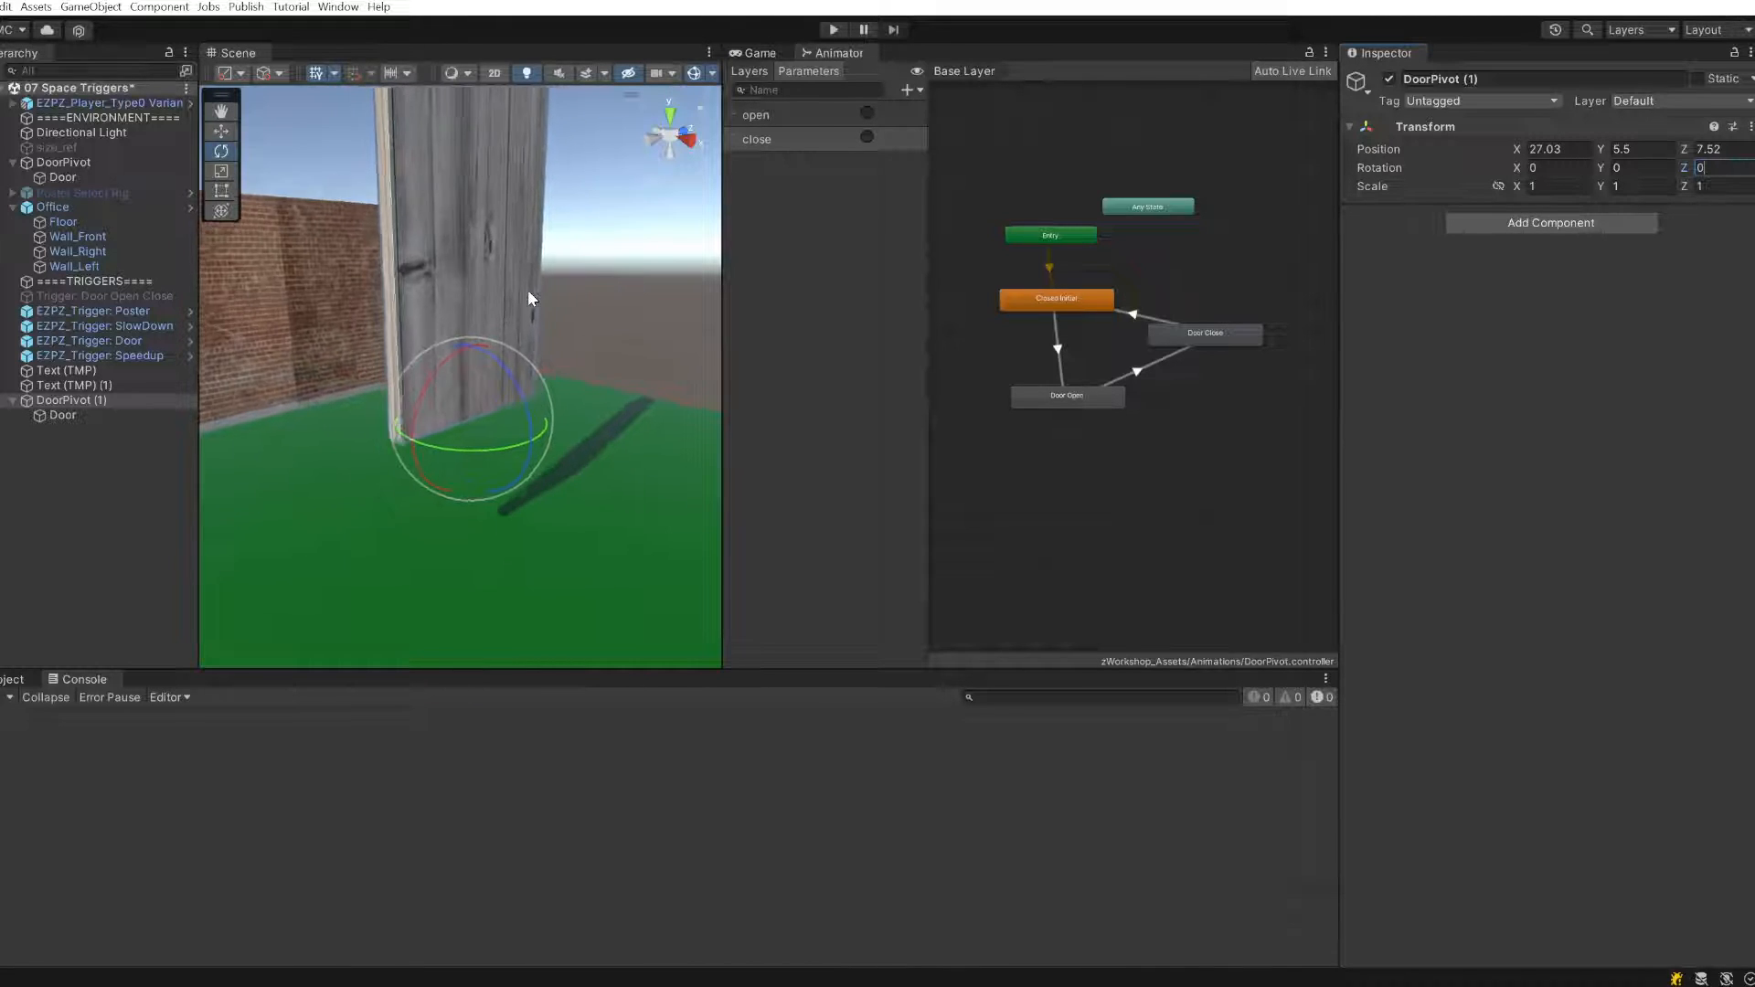
mouse_move(528, 289)
alt+mouse_down()
mouse_move(882, 258)
mouse_move(544, 274)
alt+mouse_up()
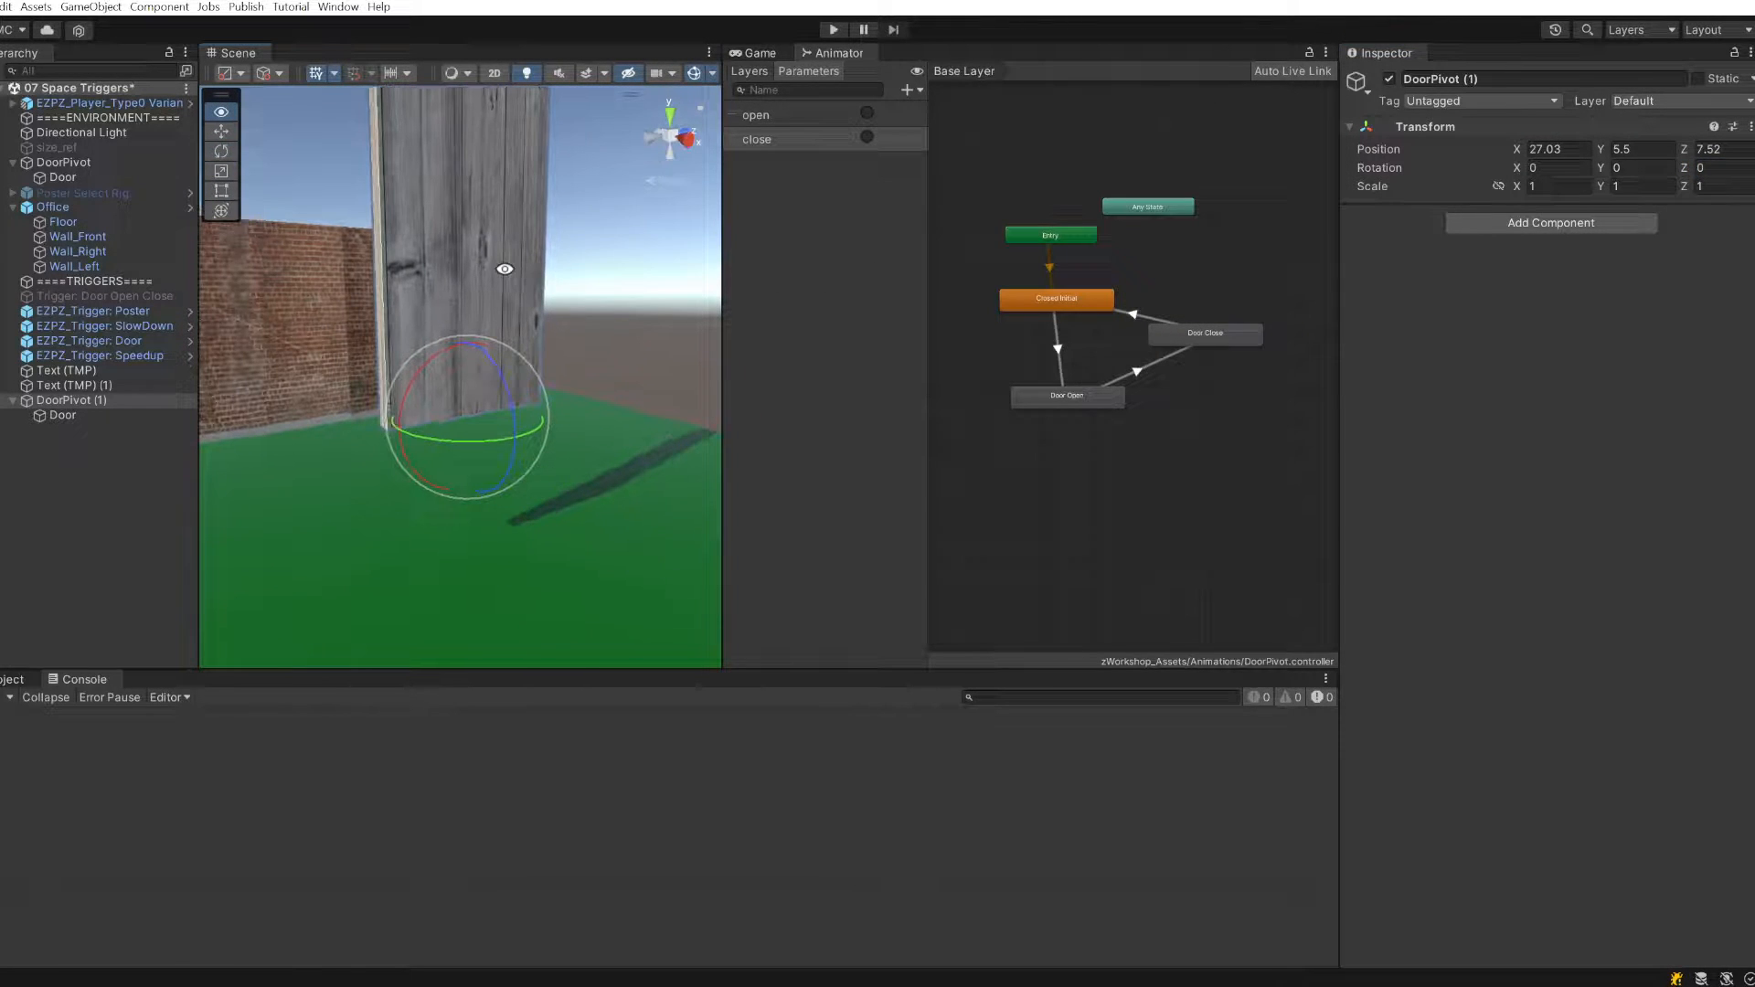
- Open the Animation window, dock it beside the Console, and enlarge the docked area
click(338, 6)
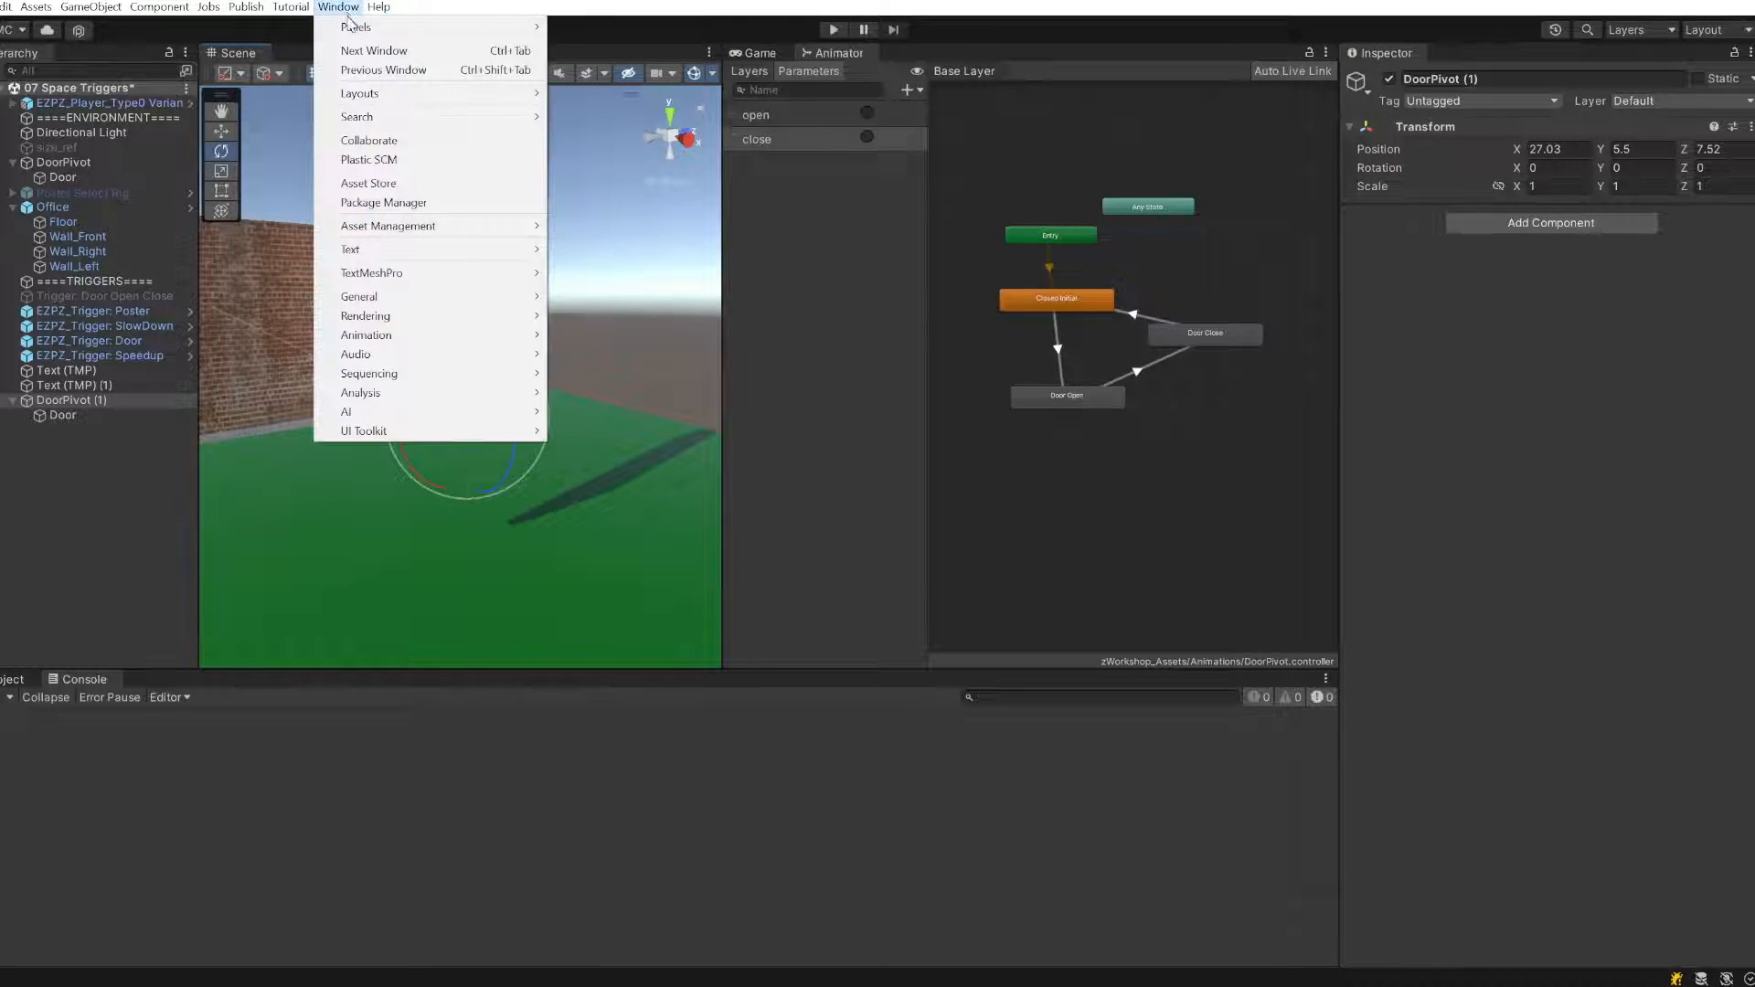
mouse_move(384, 338)
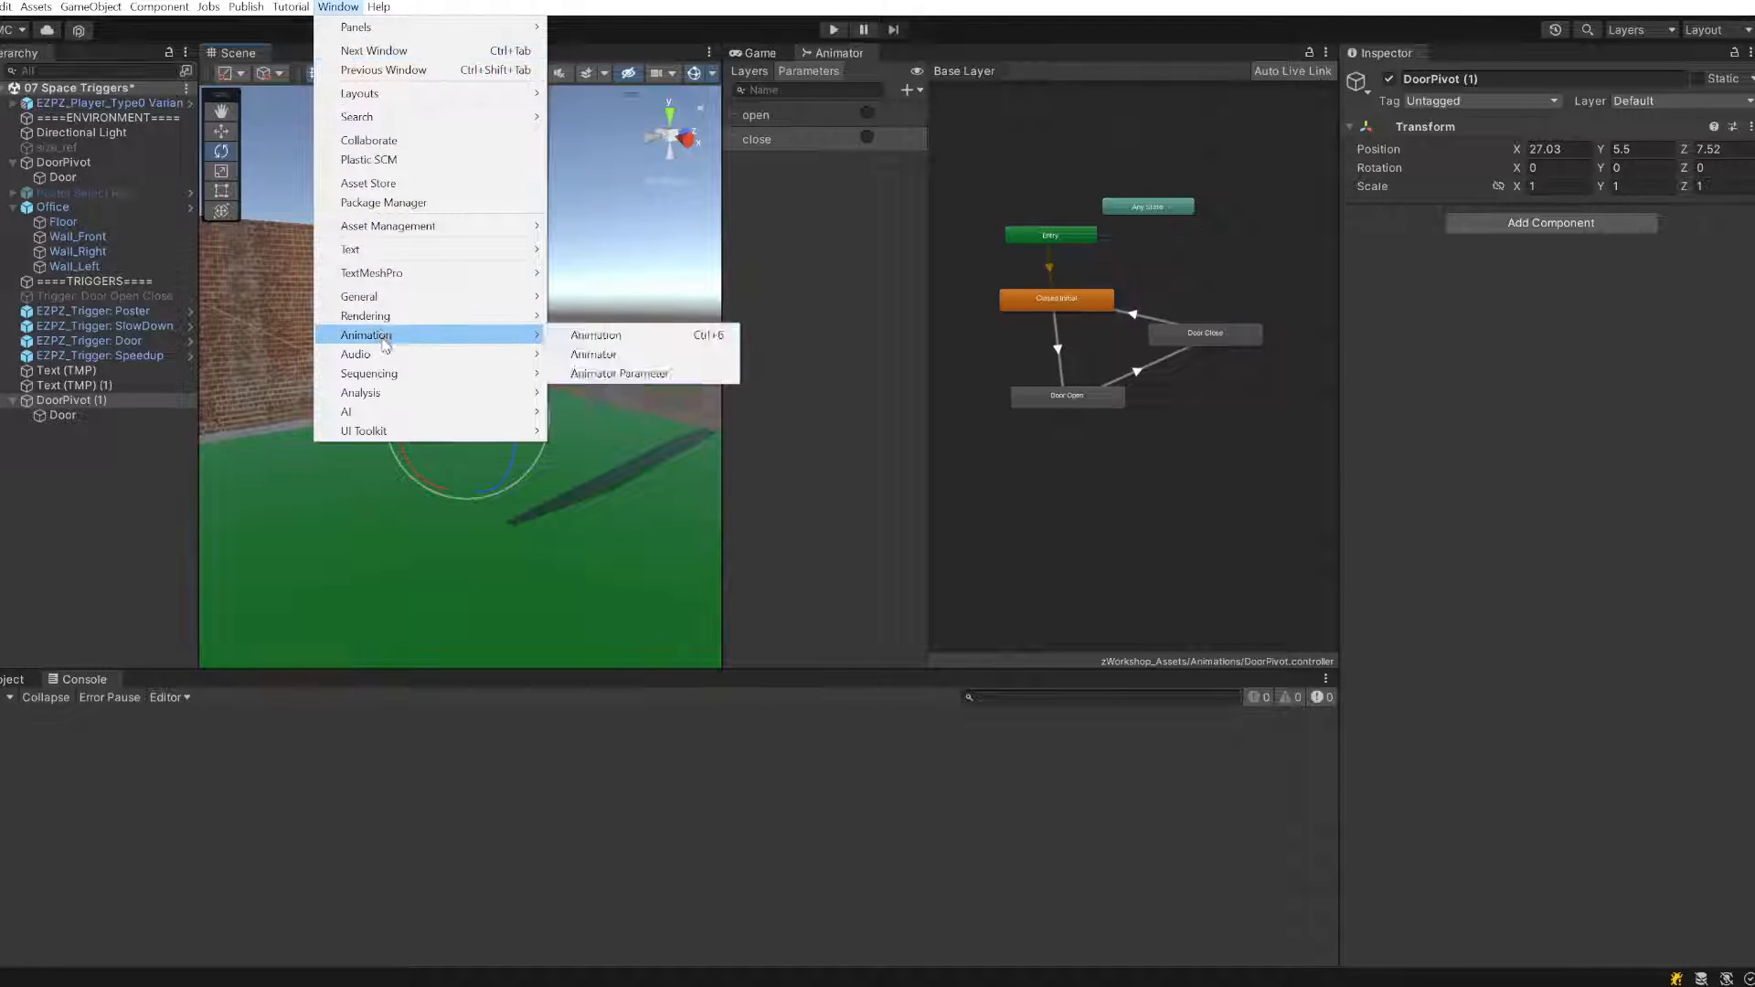
click(640, 338)
drag(117, 121, 417, 413)
drag(297, 410, 159, 691)
drag(311, 666, 321, 596)
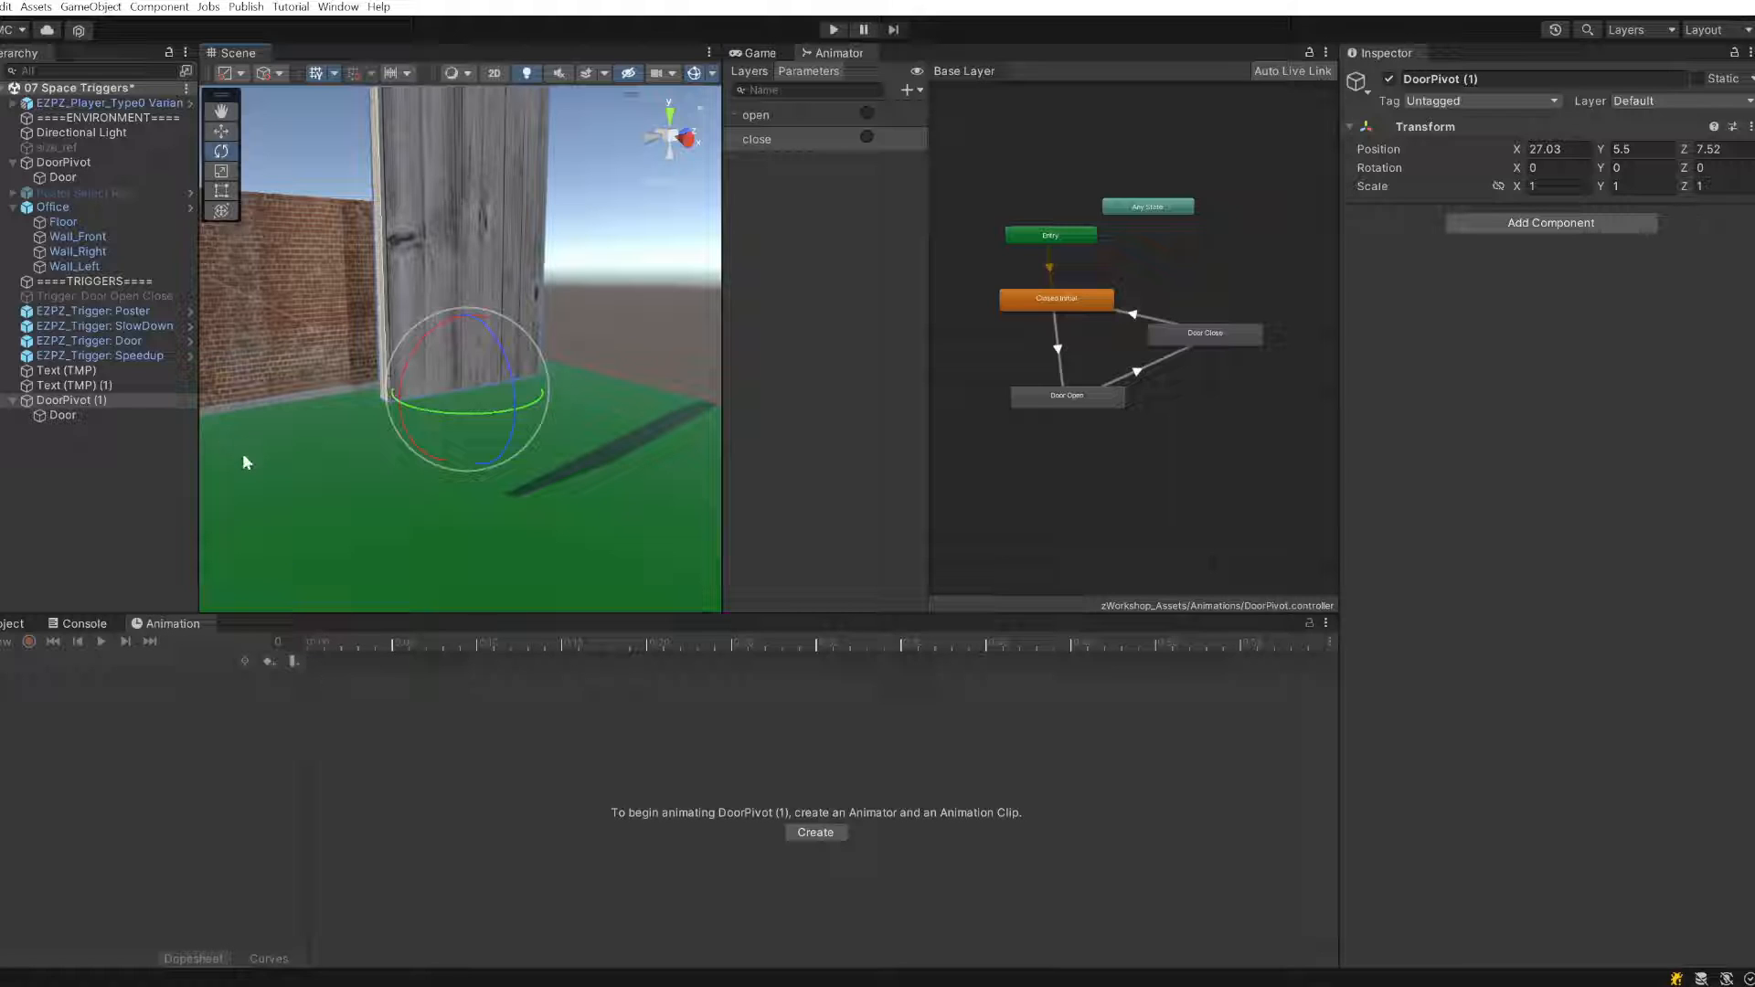
- Select the original DoorPivot, check its available animation clips, and bring its door into view in the scene
click(106, 163)
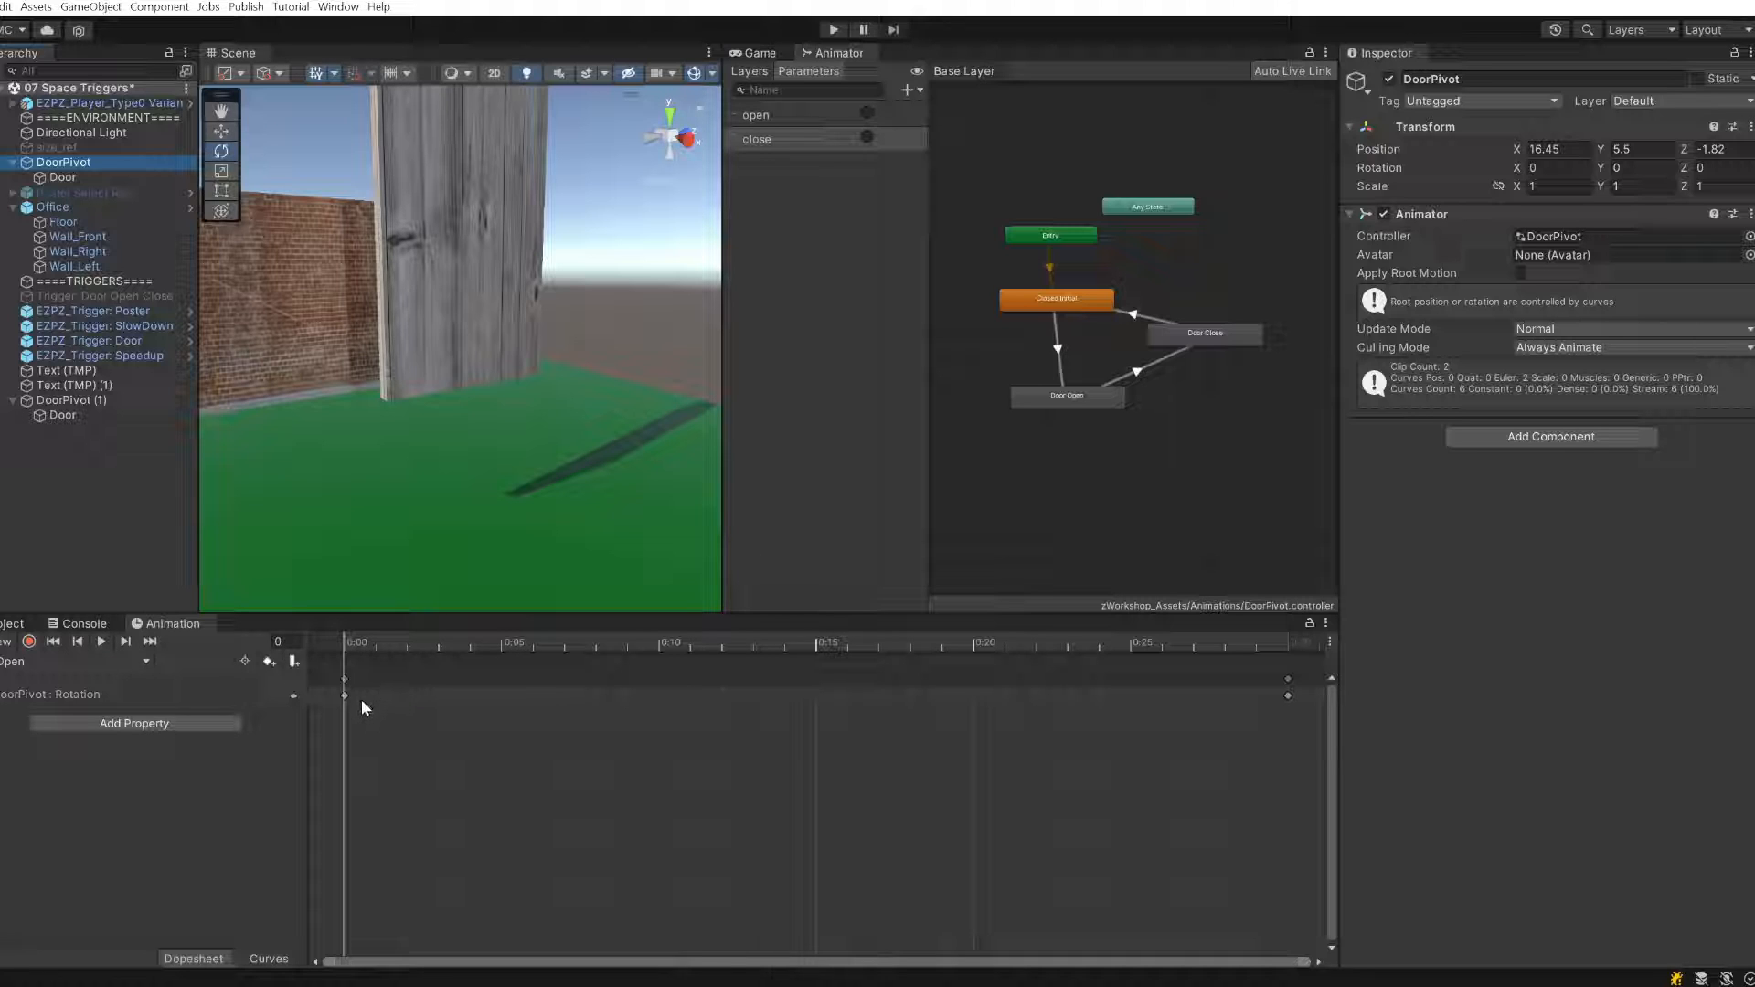
click(147, 663)
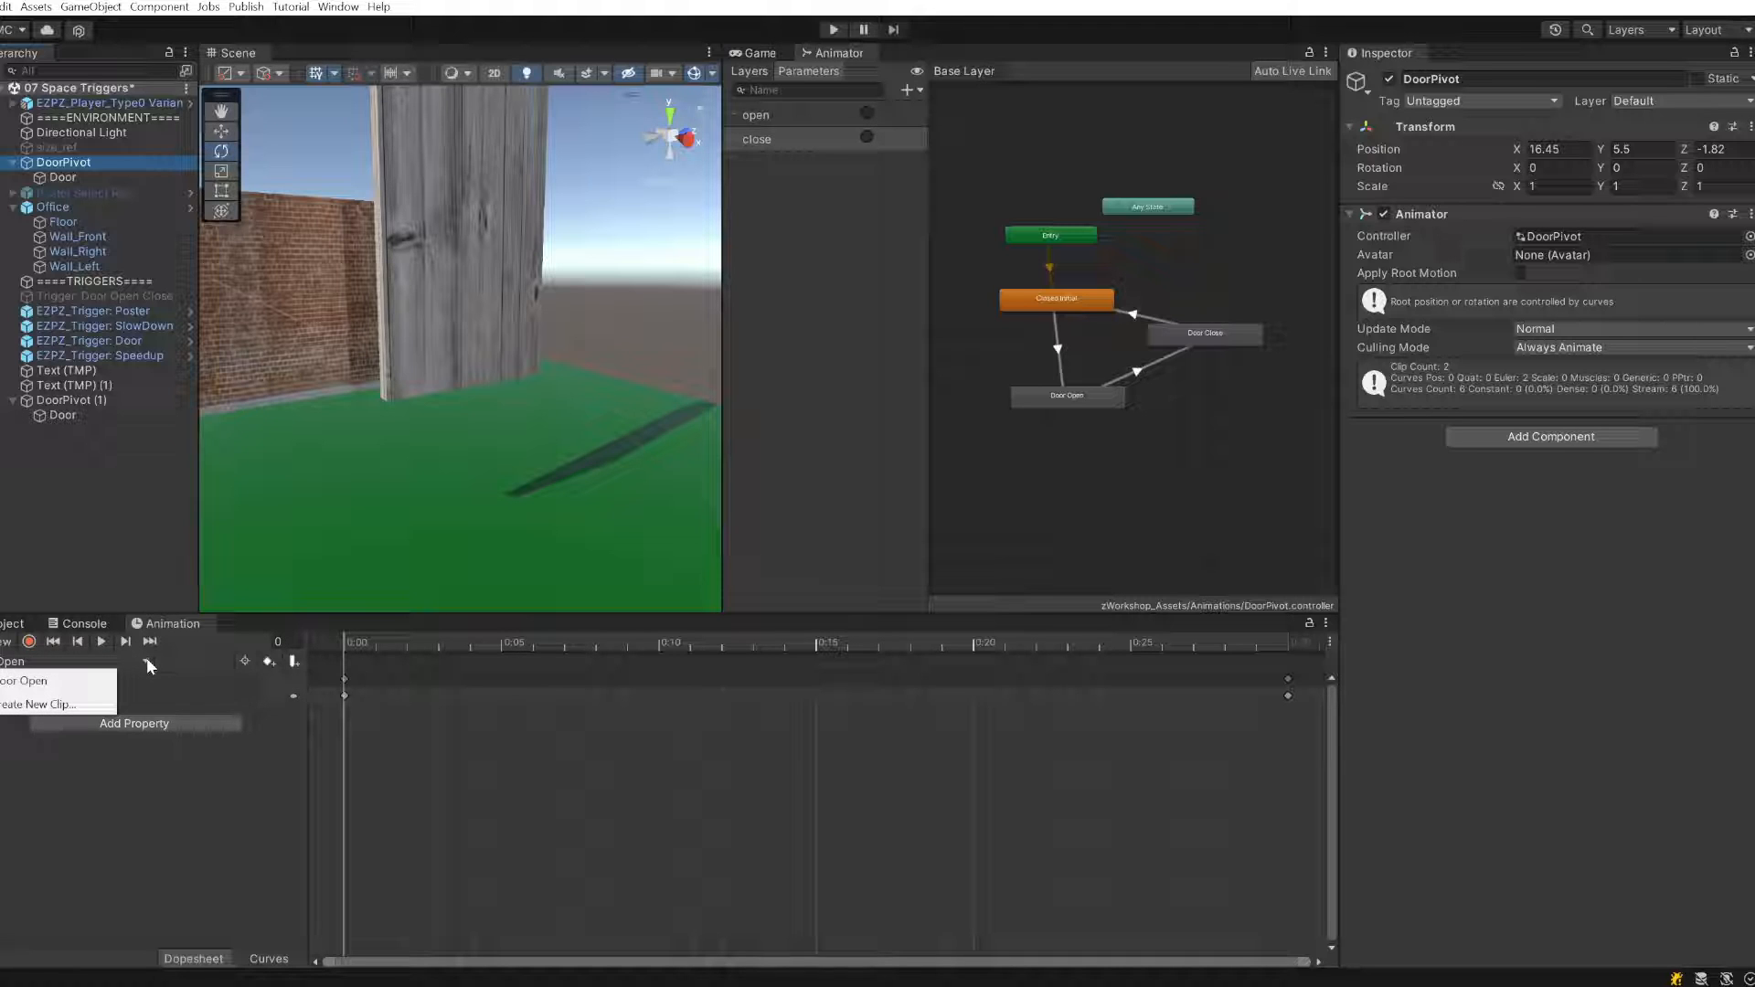
click(174, 810)
right_drag(536, 375, 394, 365)
middle_drag(534, 444, 489, 546)
scroll(517, 448, up, 2)
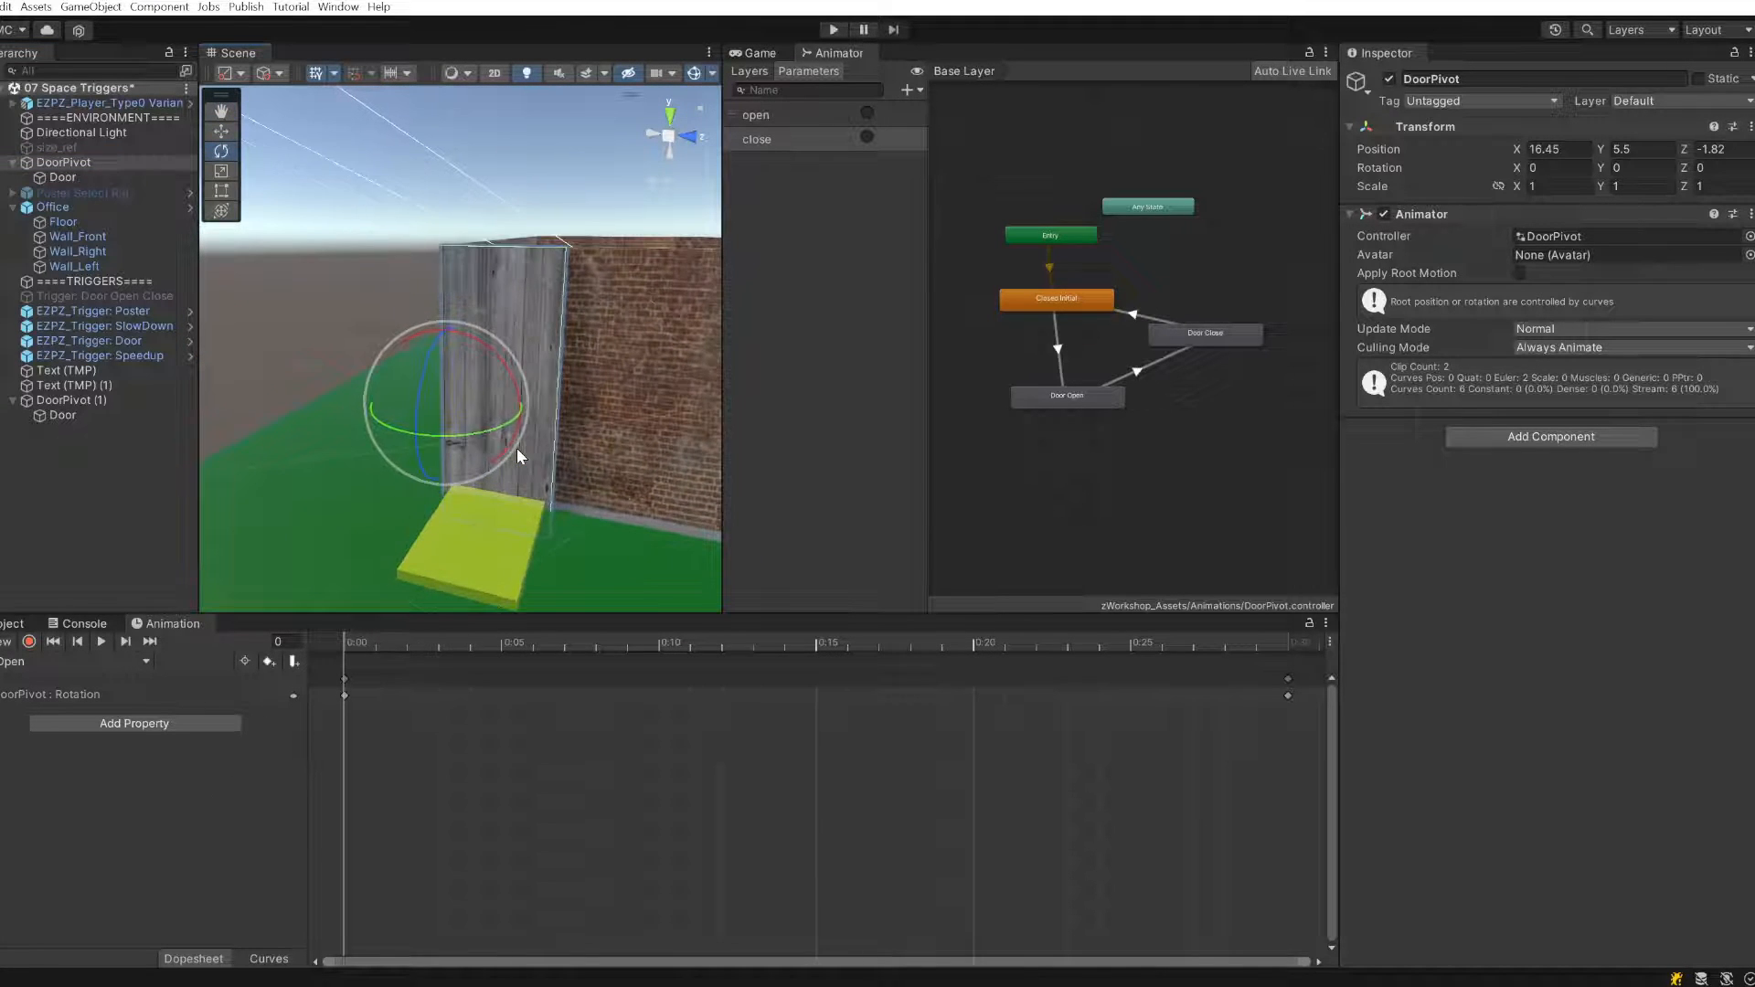
middle_drag(518, 448, 447, 623)
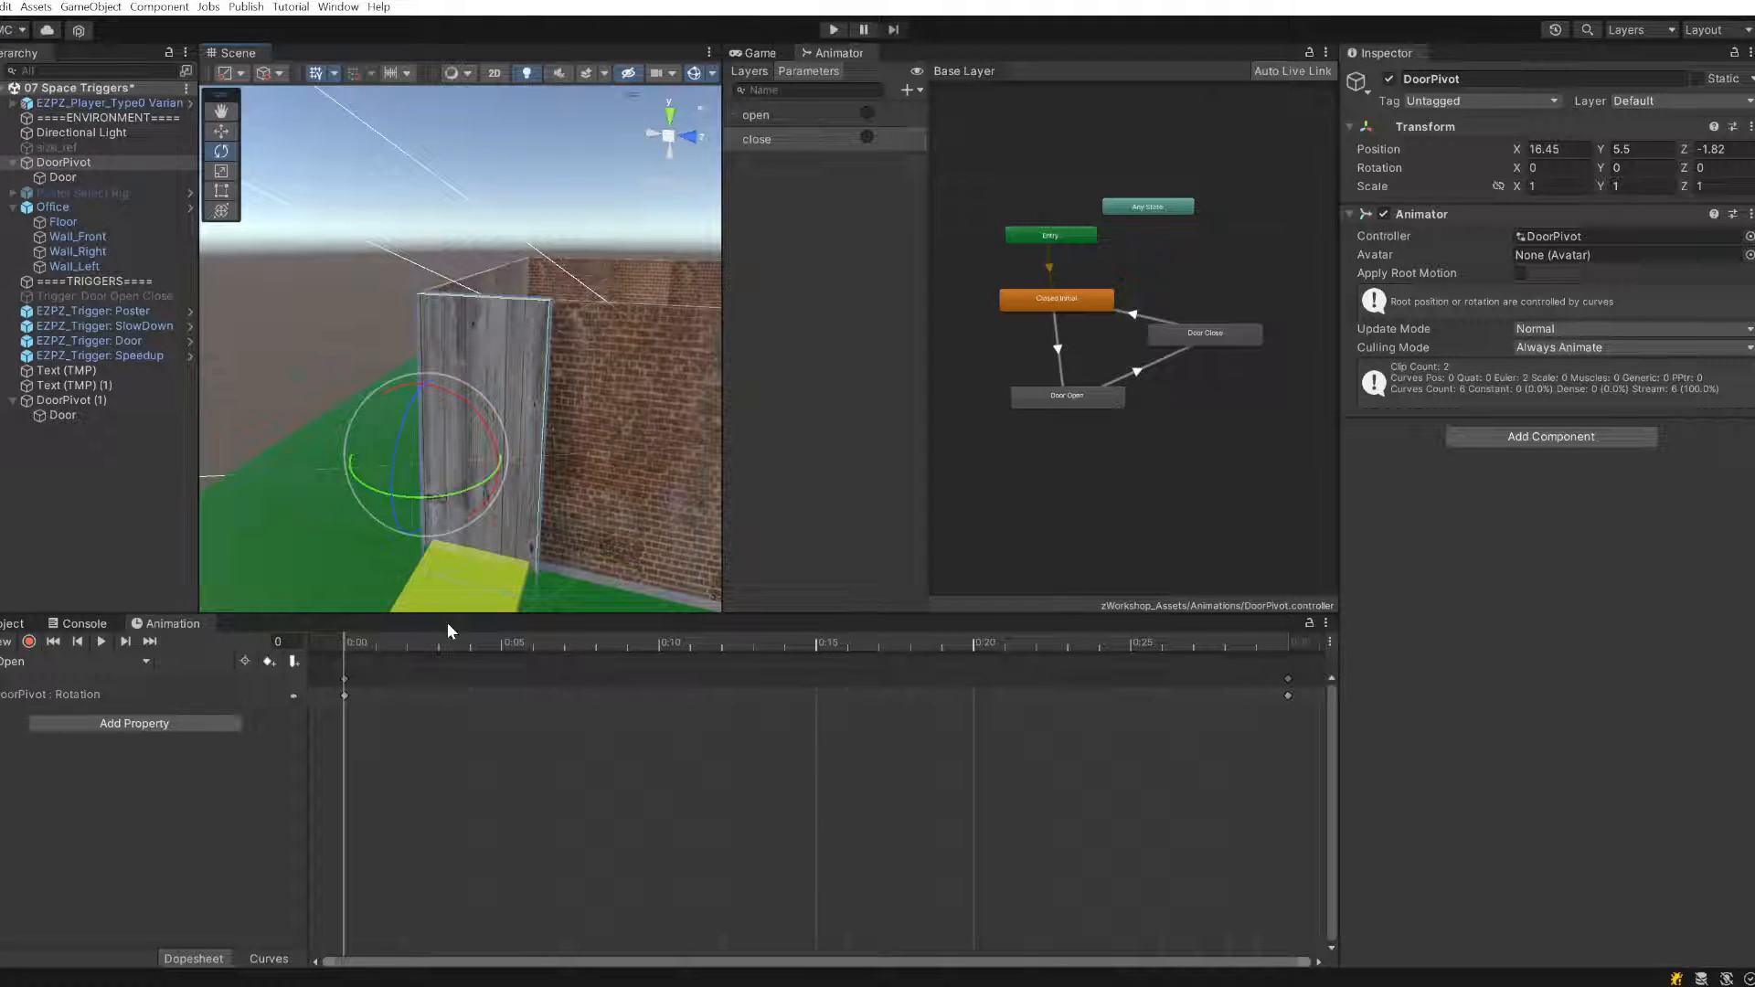
- Examine the Door Open clip's rotation keyframes at frames 0 and 30, and scrub back to the start of the widened timeline
click(344, 679)
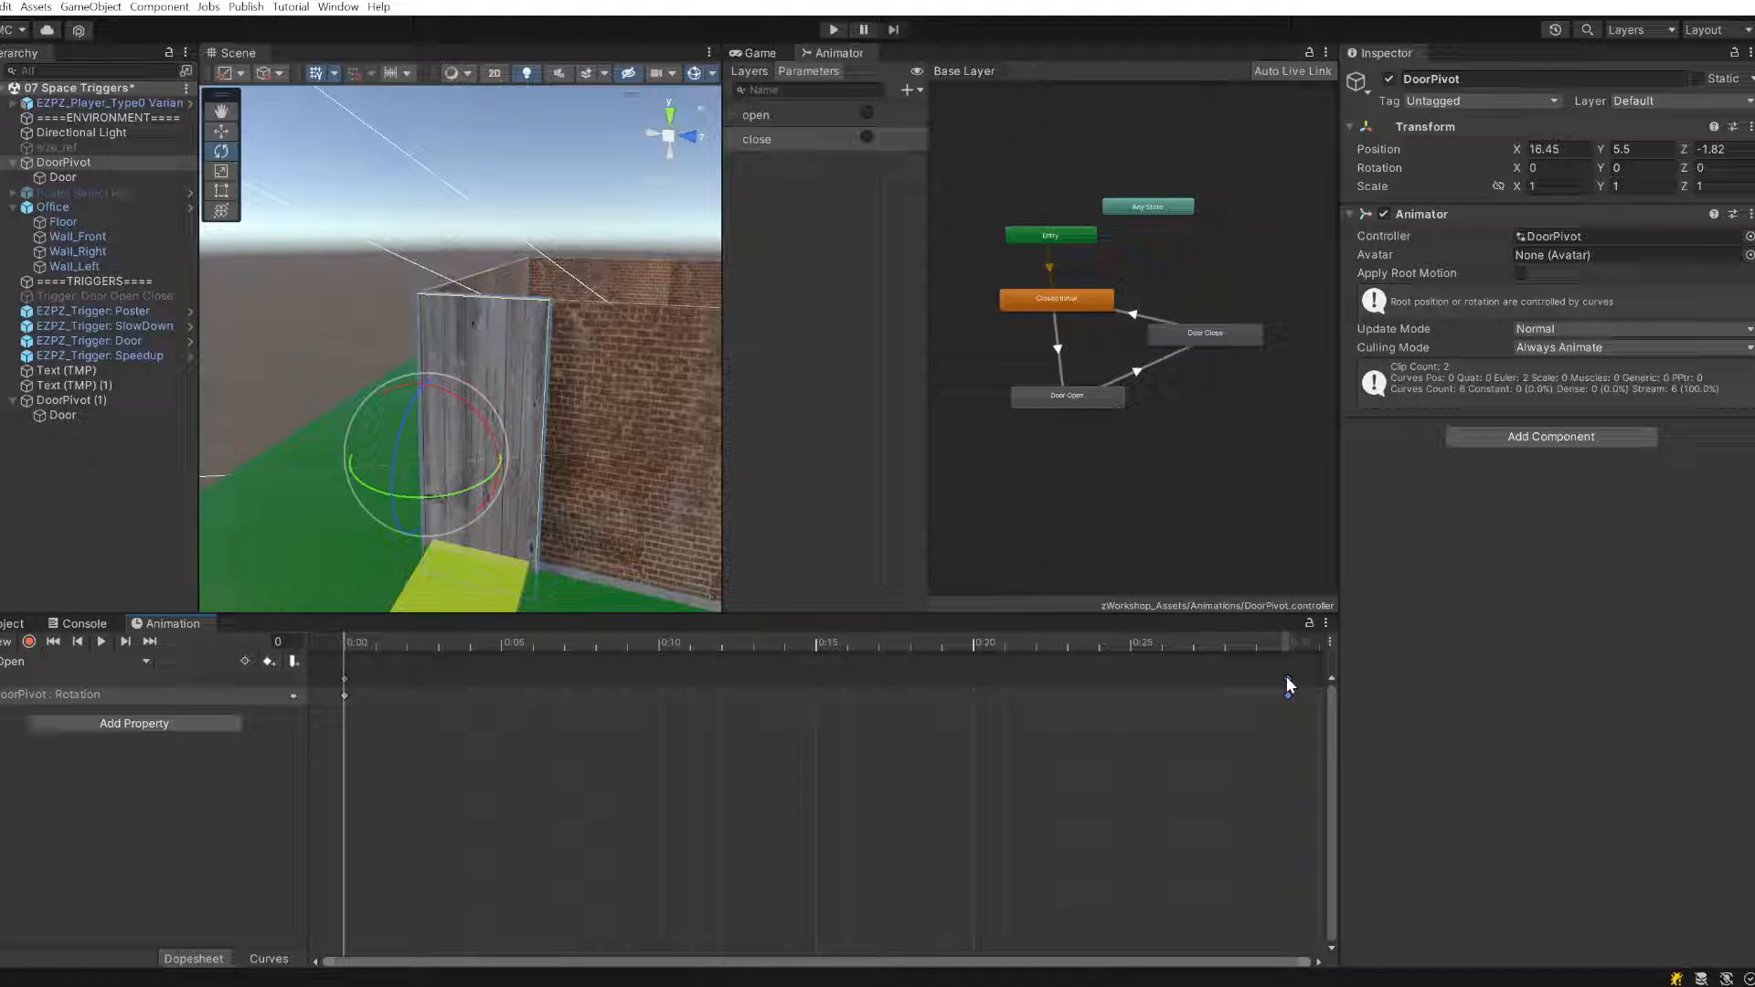
click(1292, 637)
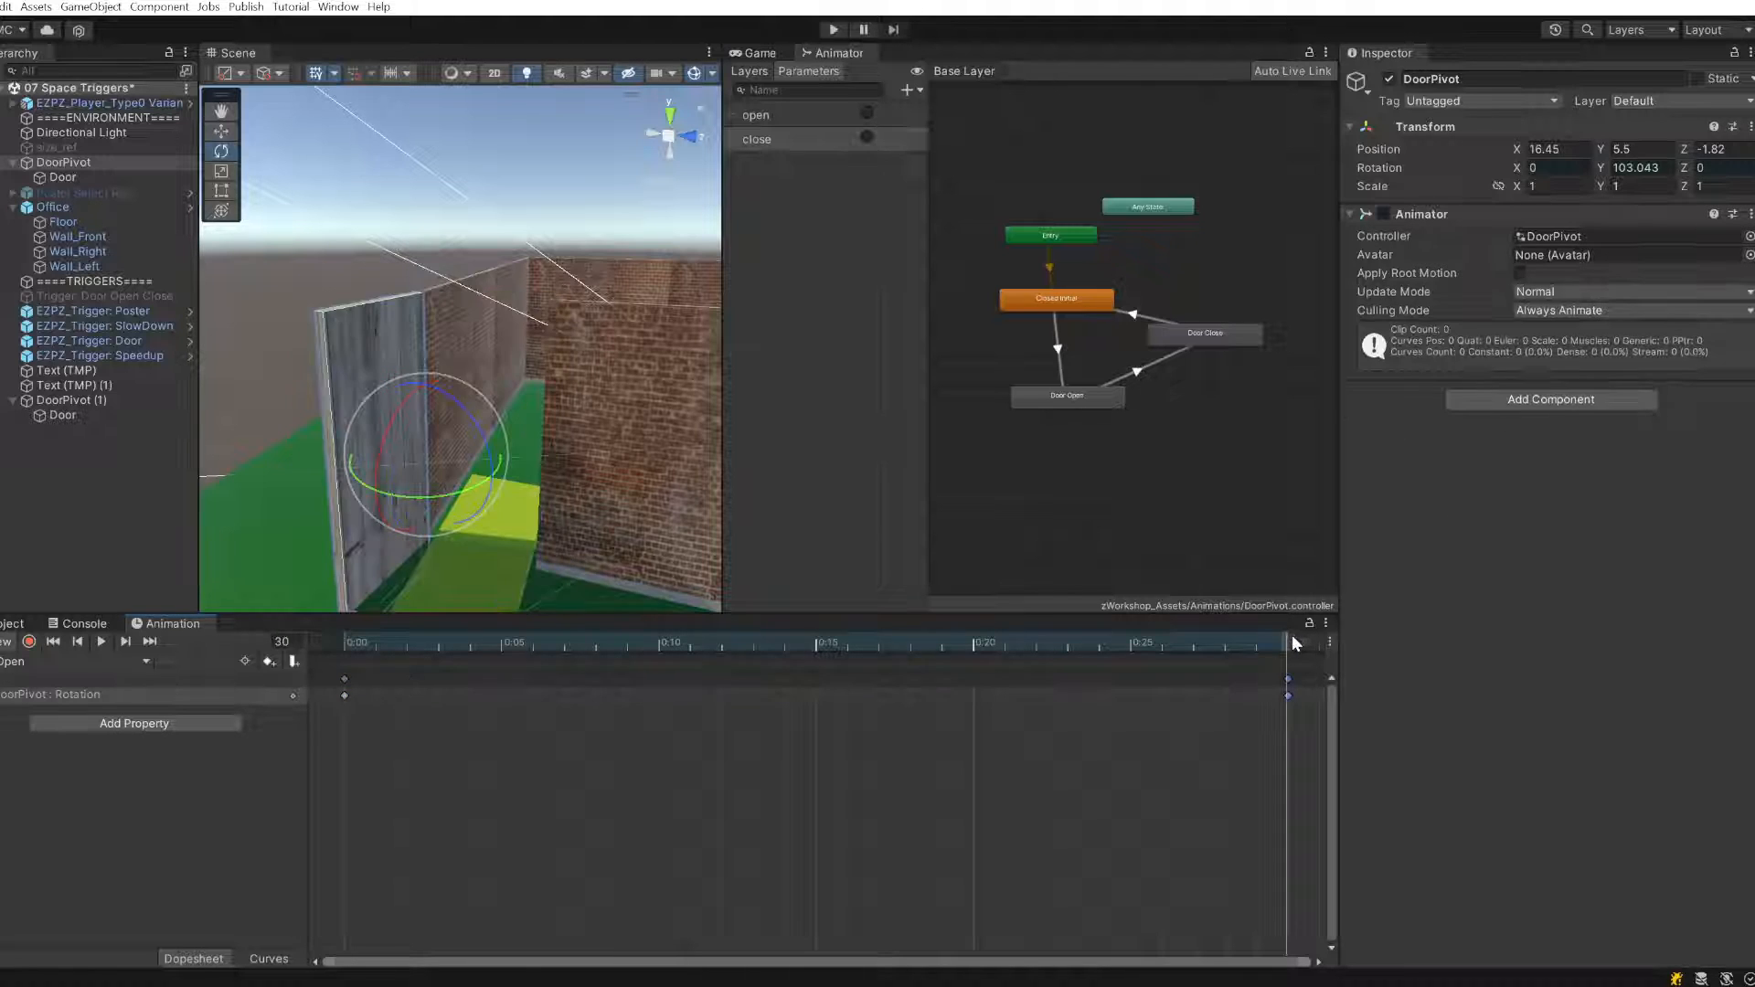
click(1650, 168)
drag(441, 640, 346, 687)
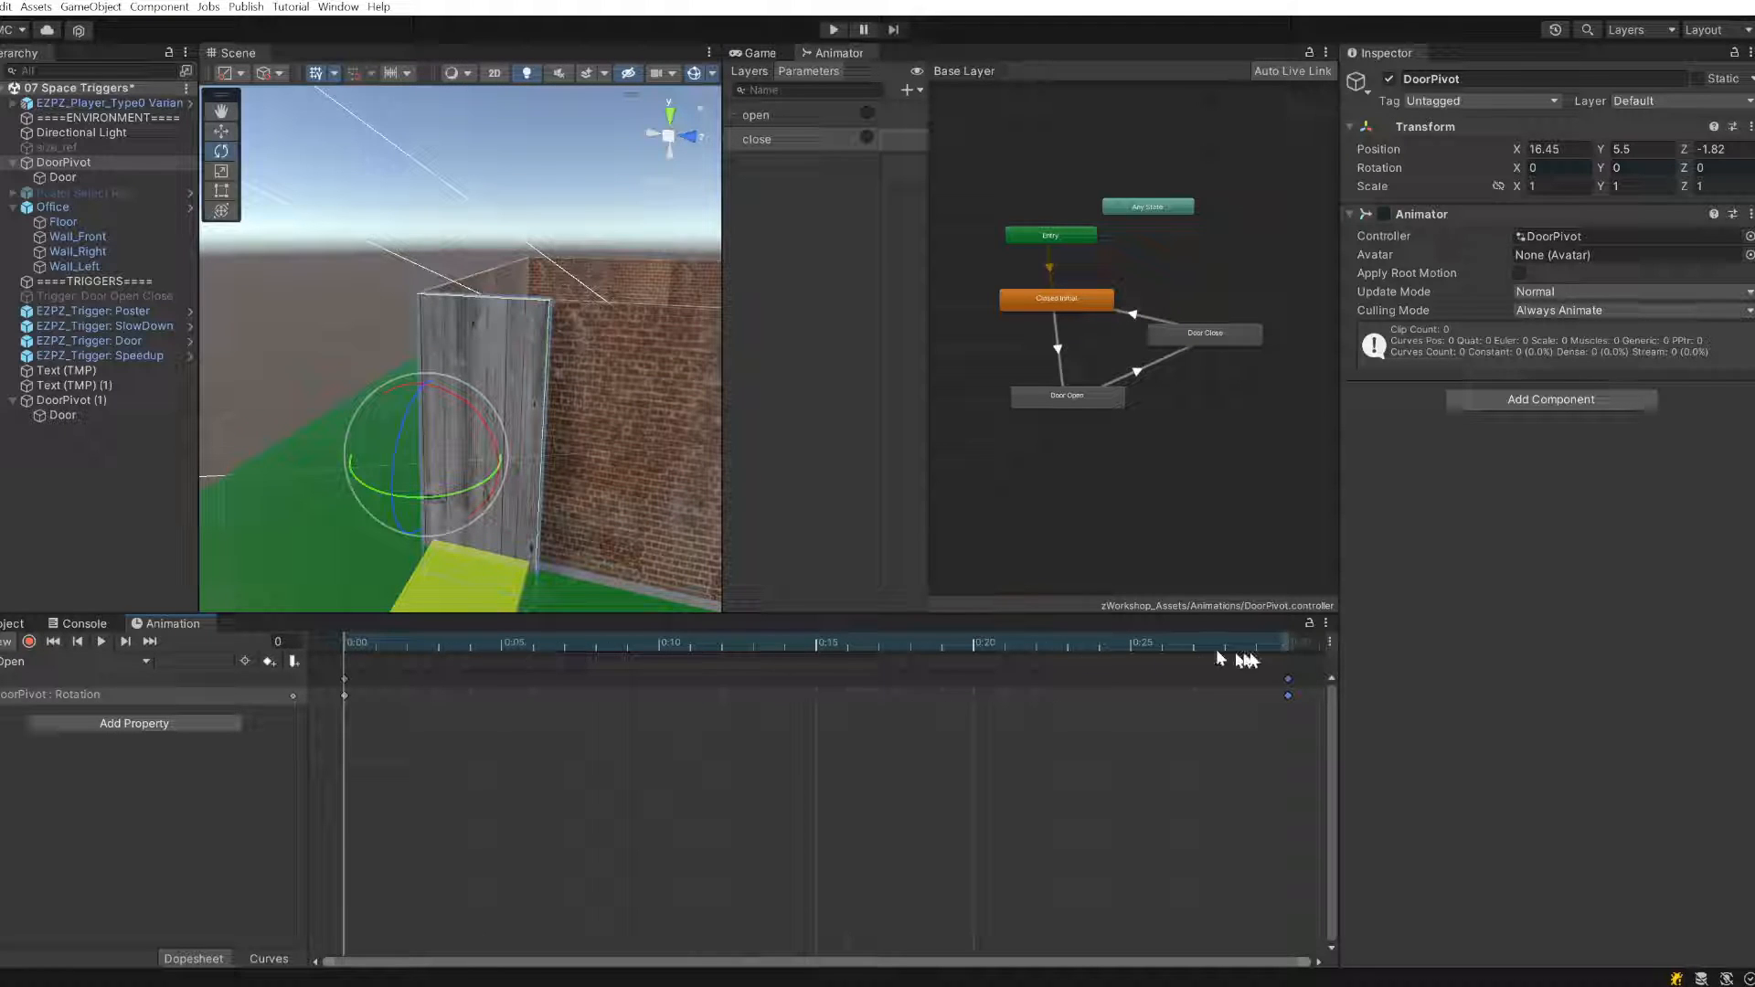
scroll(1084, 828, down, 5)
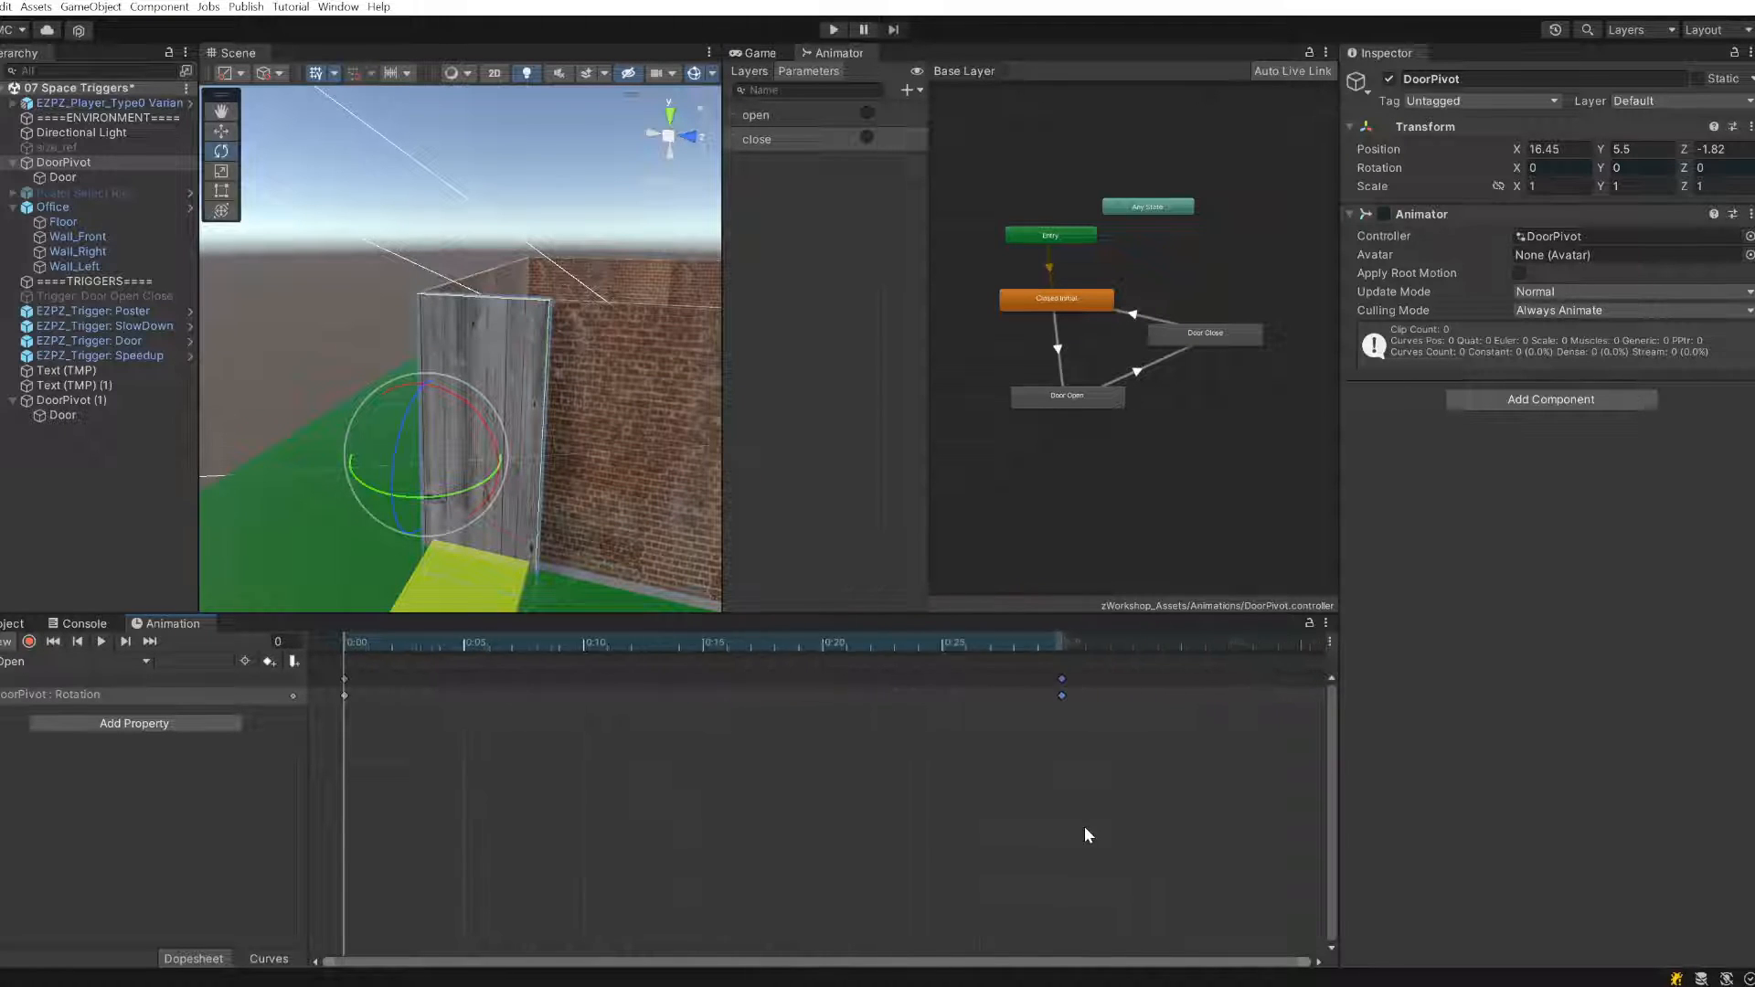
scroll(1082, 826, down, 3)
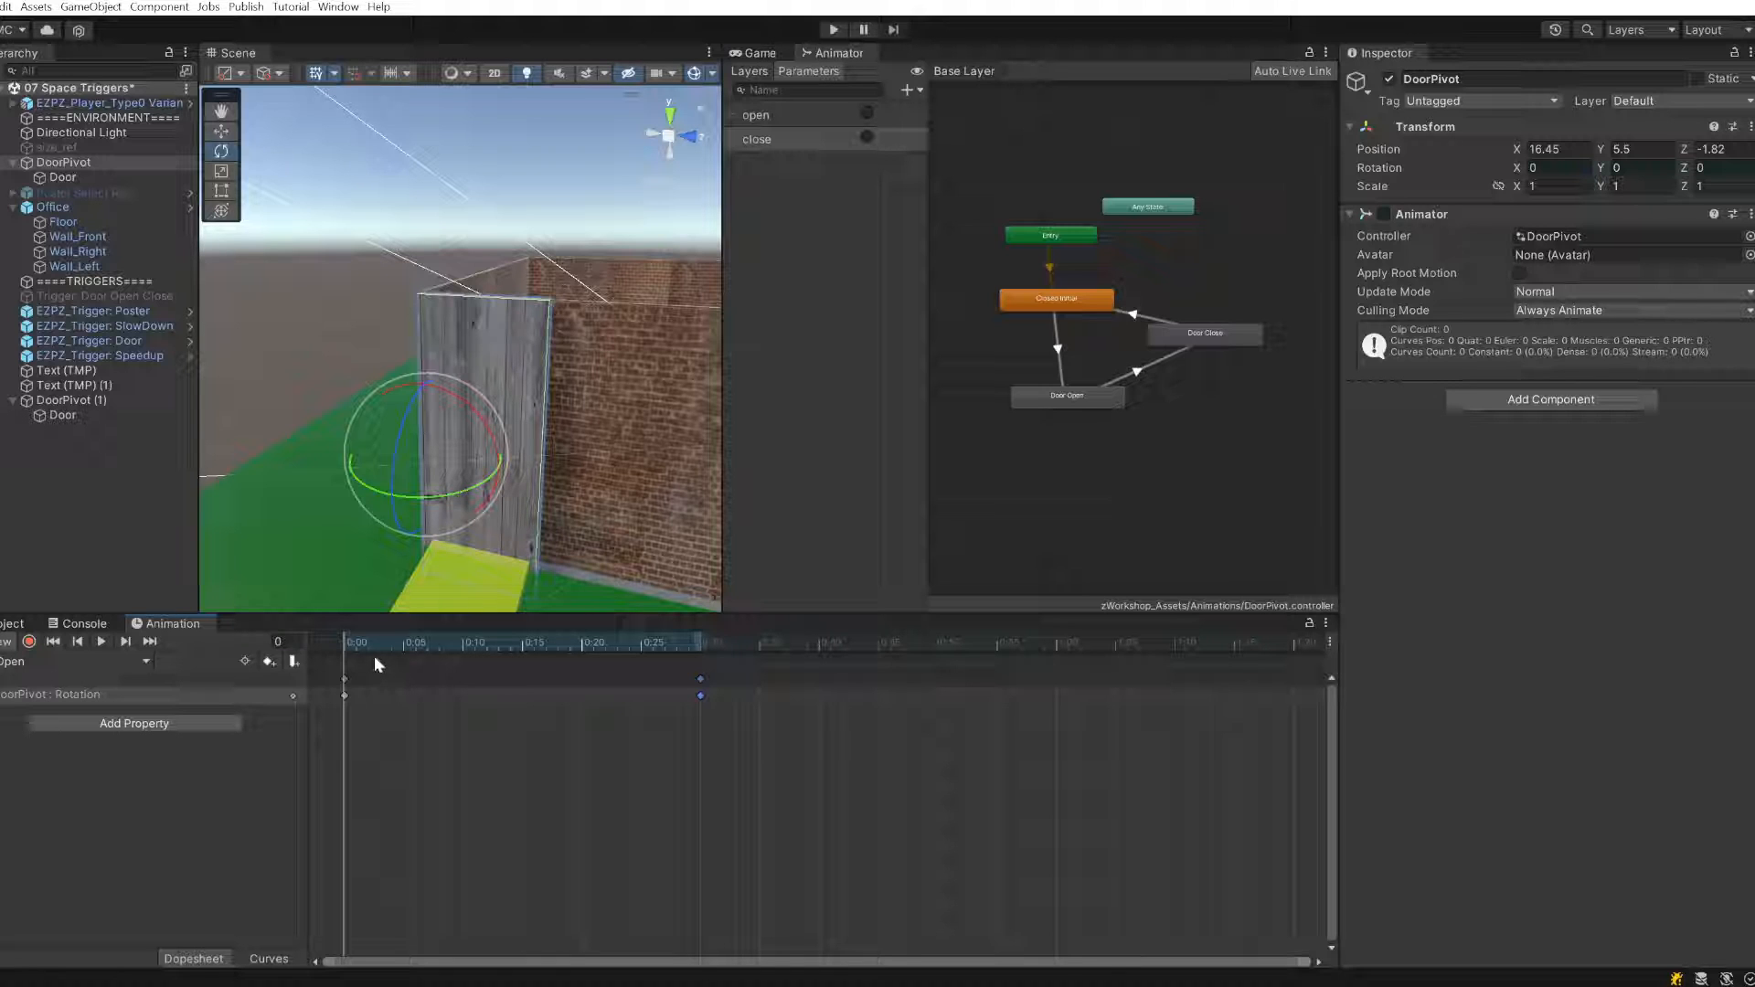
mouse_move(342, 643)
mouse_down()
mouse_move(674, 629)
mouse_move(340, 670)
mouse_move(704, 656)
mouse_move(305, 659)
mouse_move(699, 644)
mouse_move(325, 658)
mouse_up()
scroll(512, 497, down, 8)
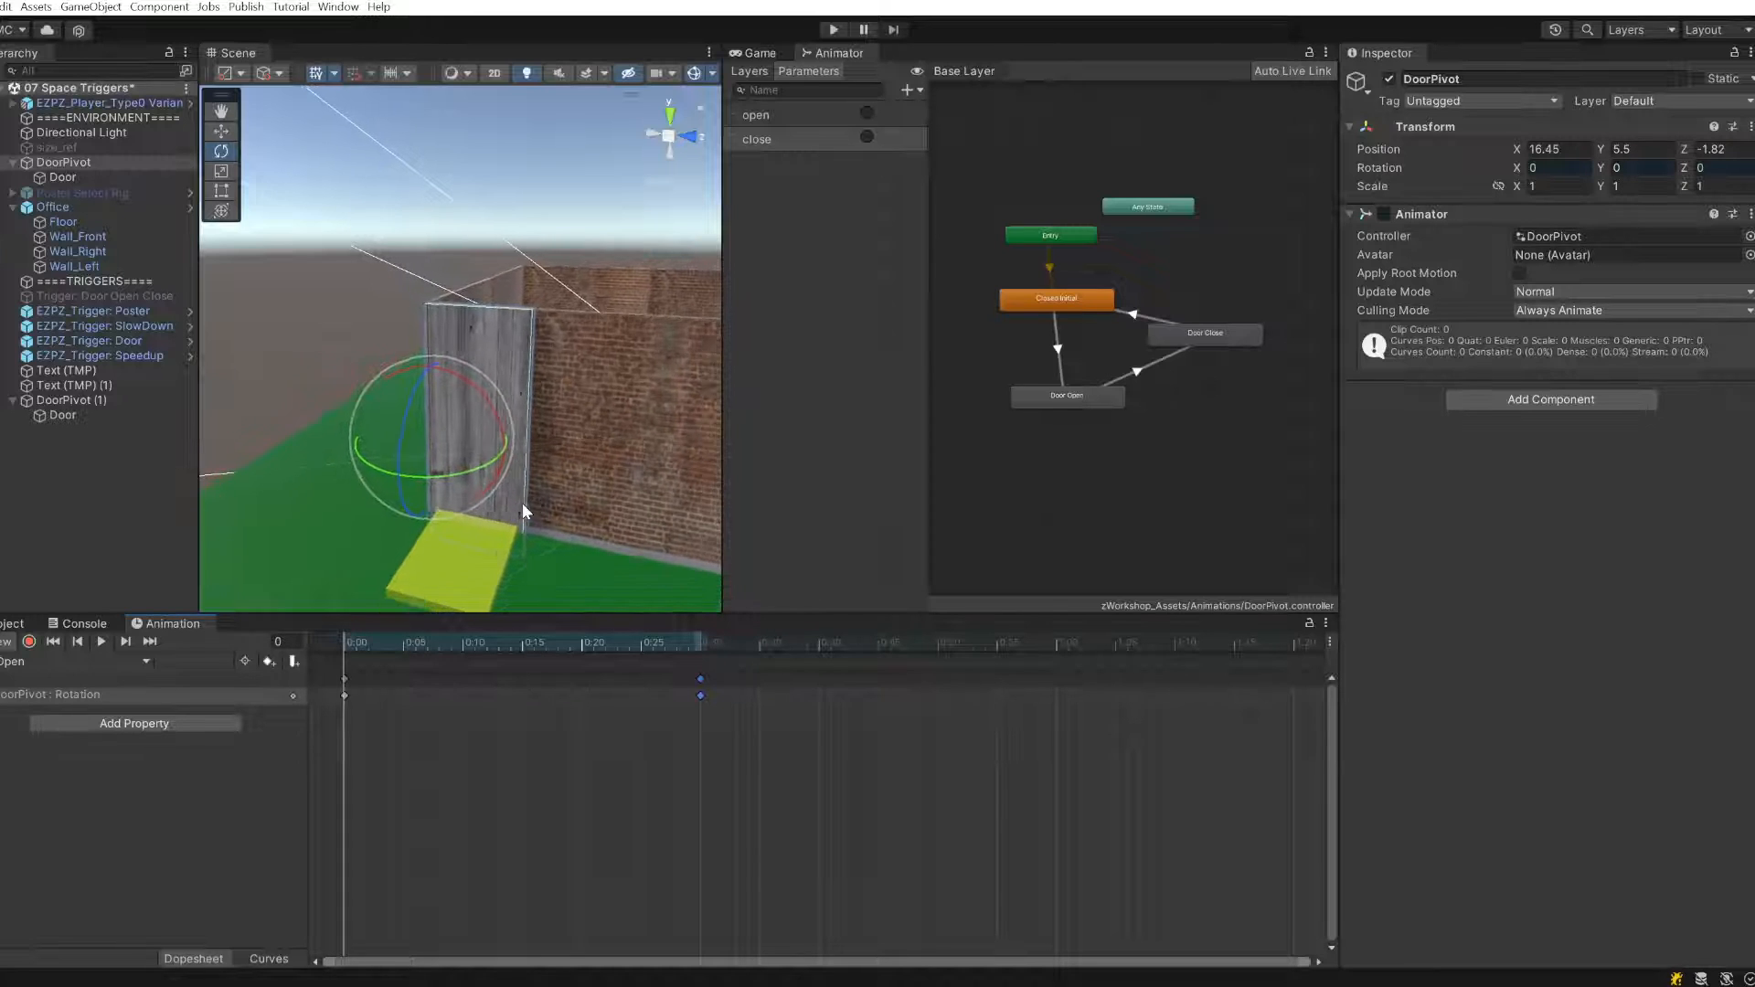
- Compare the door's closed pose at frame 0 with its open pose at frame 30 by scrubbing the Door Open clip
scroll(523, 510, up, 5)
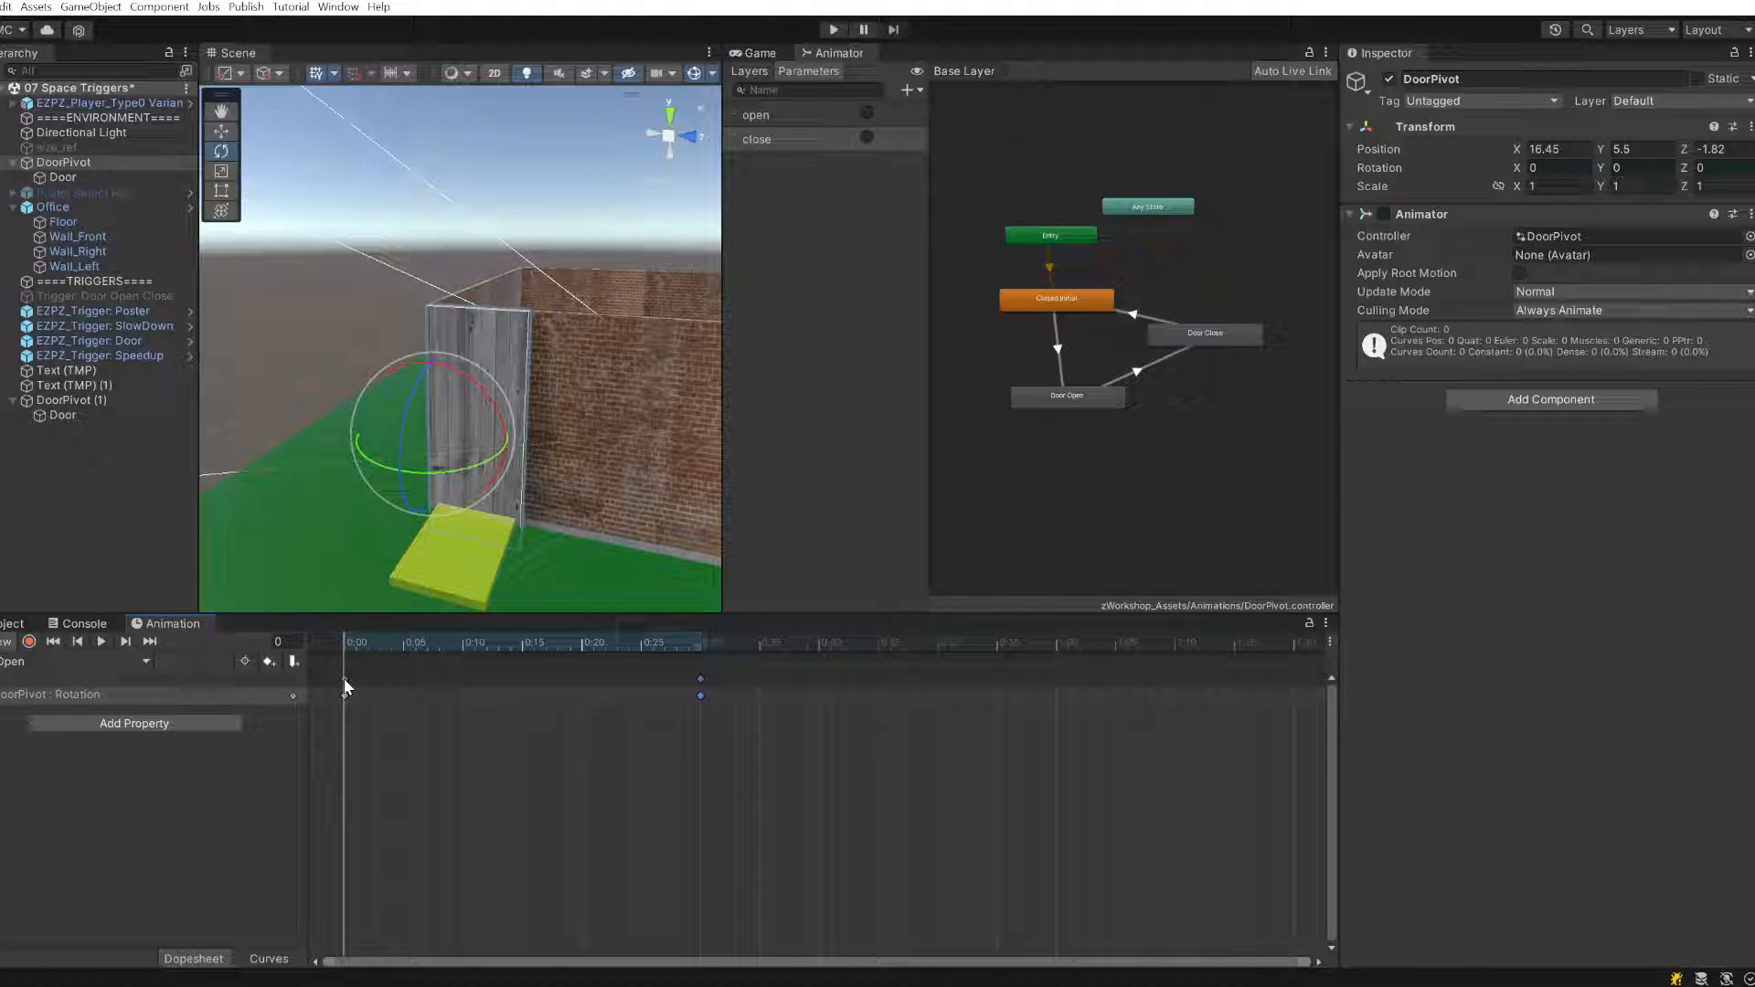
click(700, 688)
click(700, 678)
drag(366, 640, 300, 669)
click(703, 645)
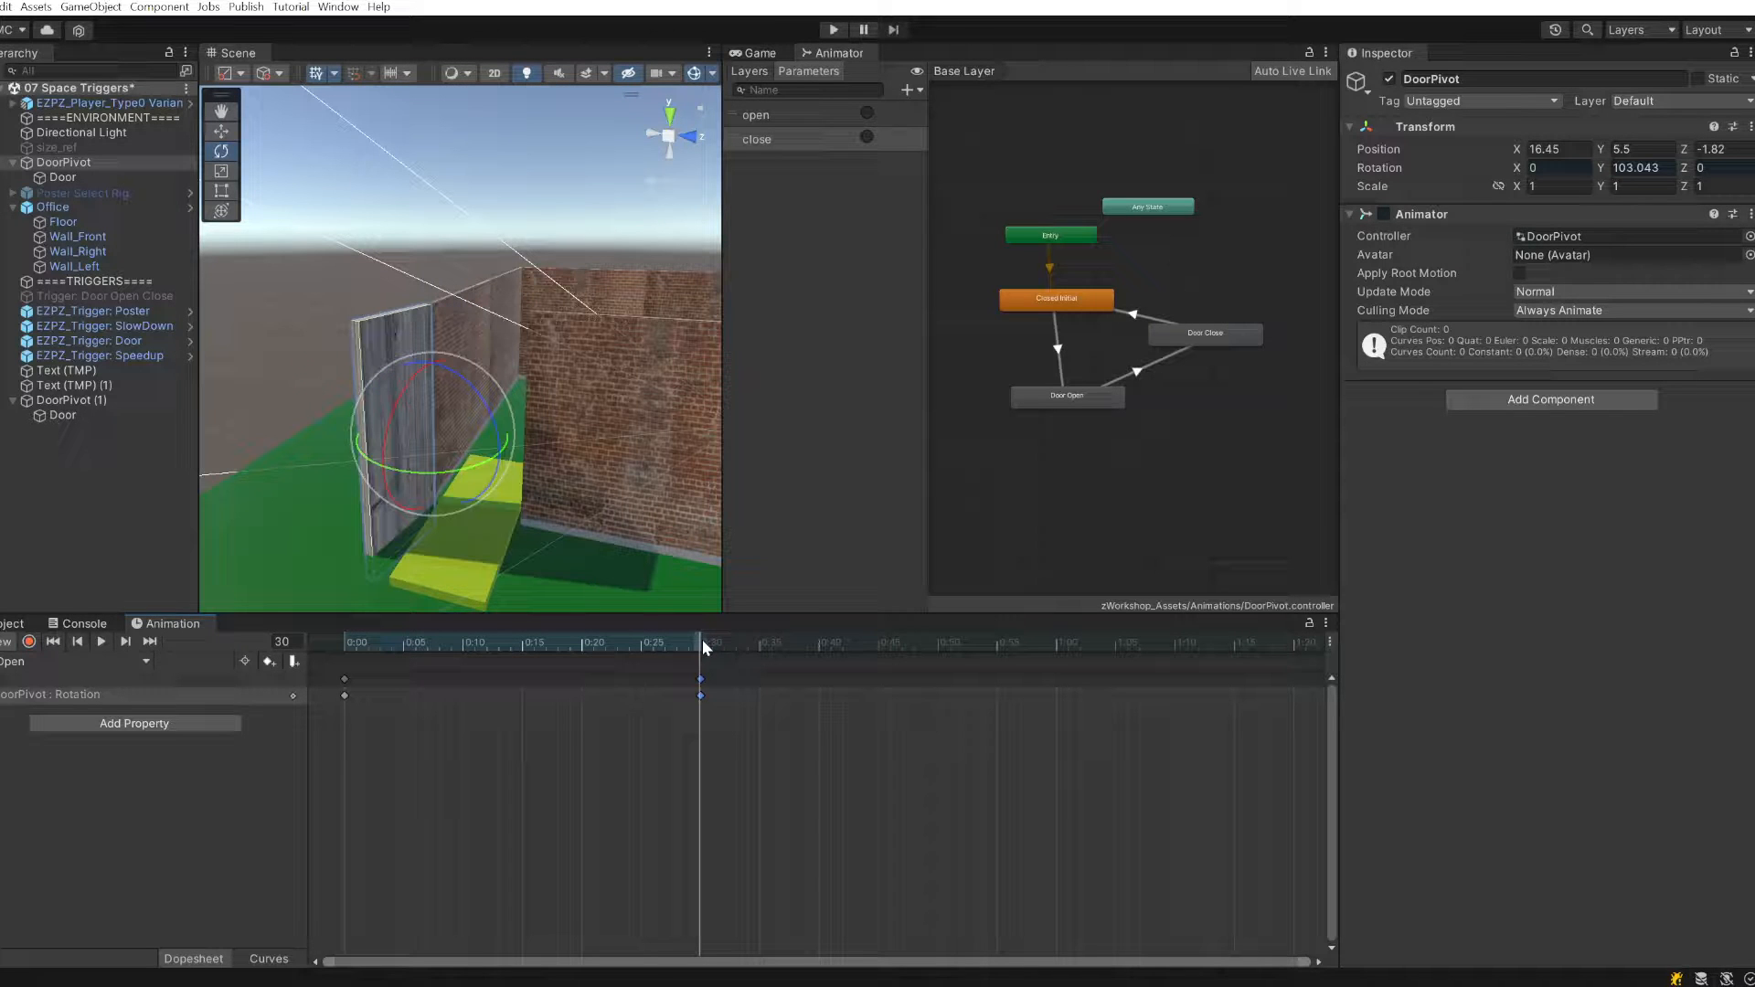
drag(704, 643, 337, 641)
- Bring the duplicated door into view and compare the pivot of its Door child with that of the parent
scroll(594, 567, down, 4)
right_drag(619, 533, 704, 453)
middle_drag(449, 464, 644, 473)
click(622, 455)
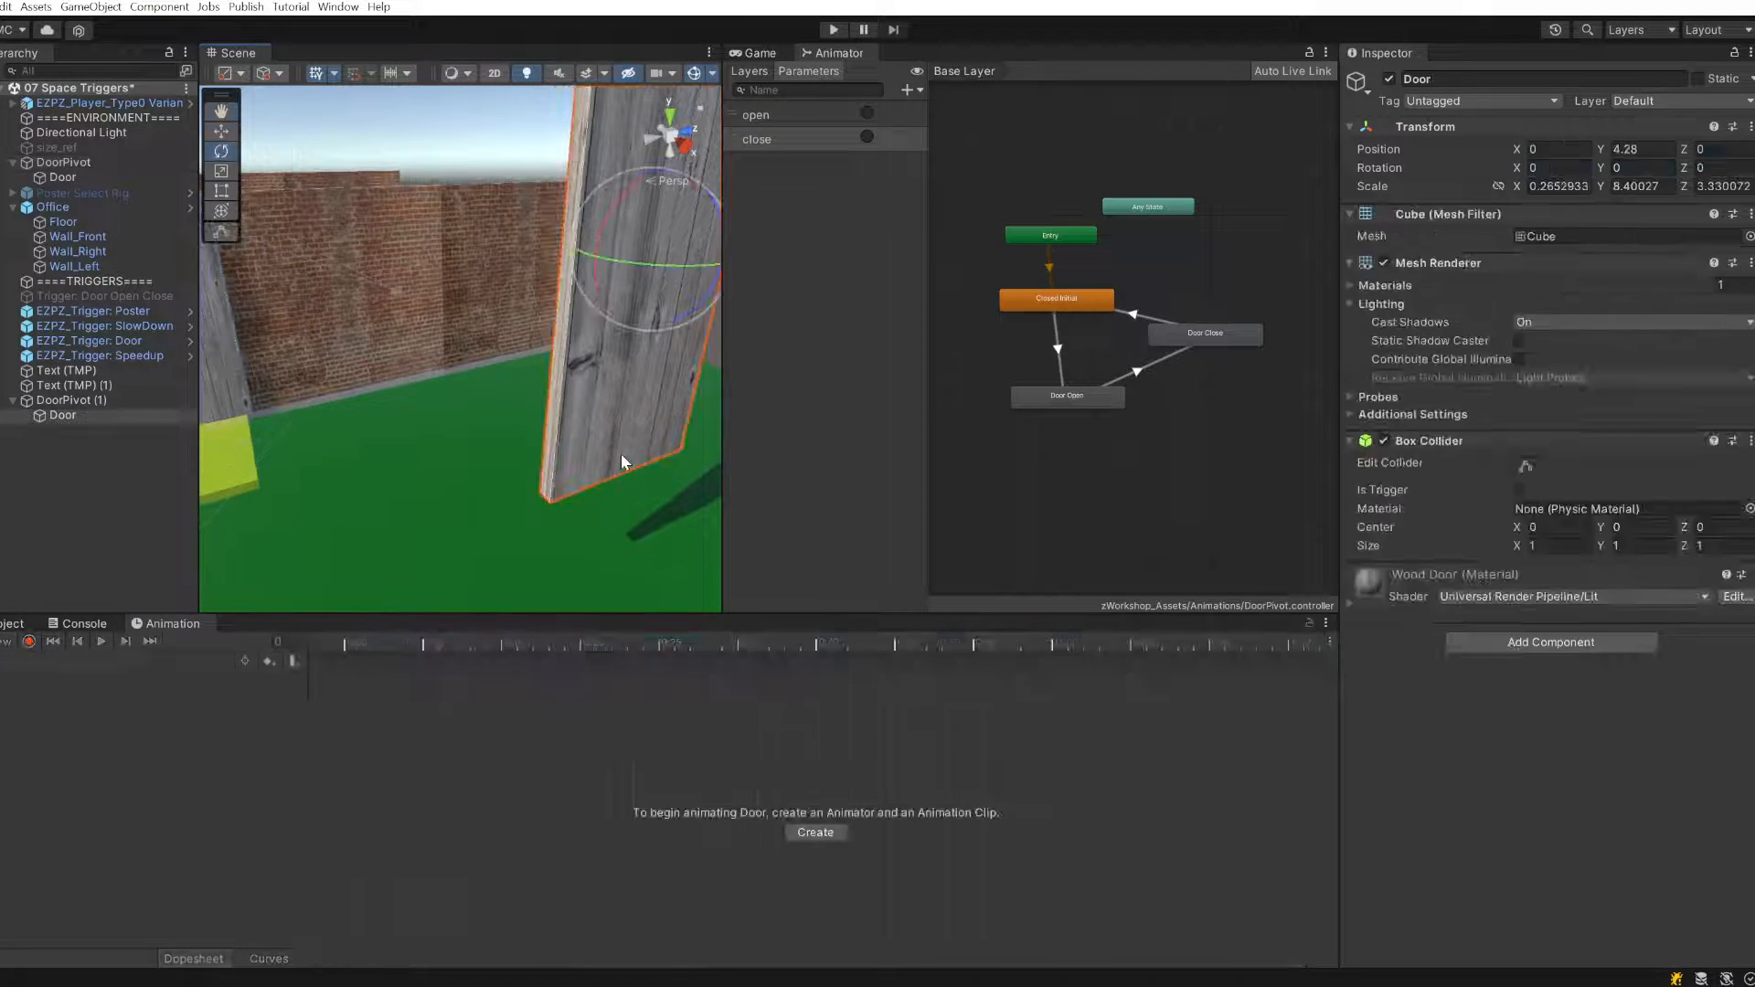
click(81, 399)
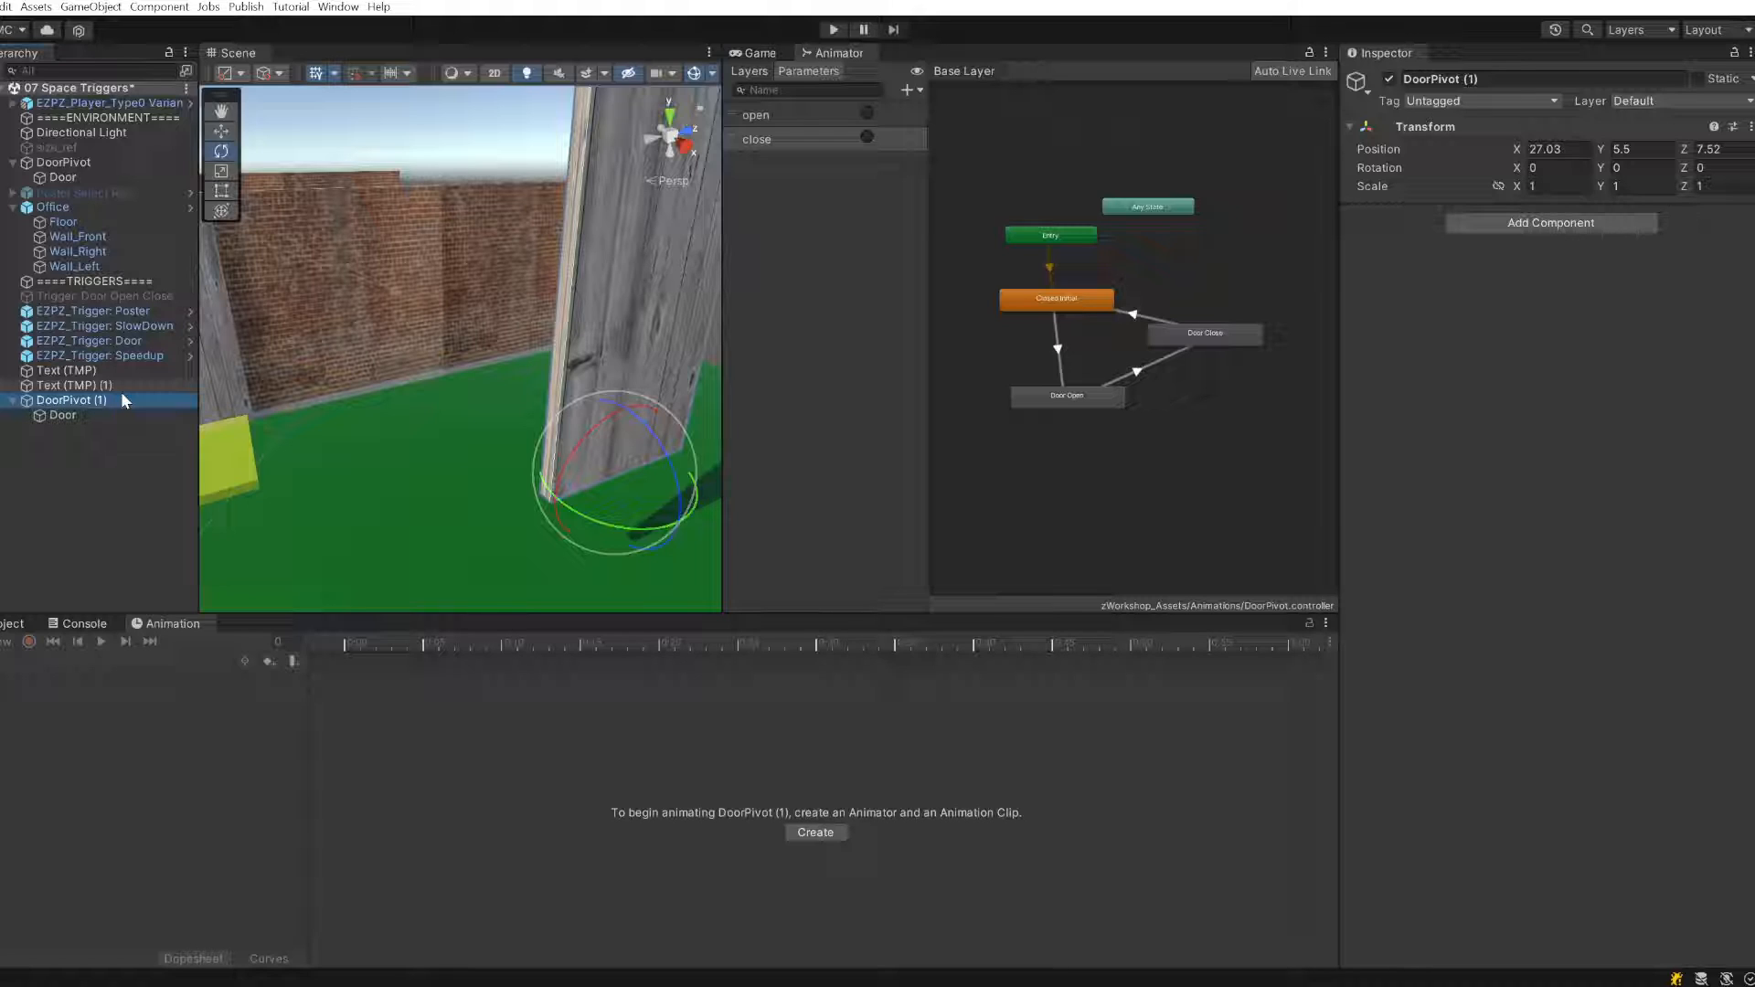
- Rename the duplicated DoorPivot parent as DrawBridge
scroll(457, 305, down, 5)
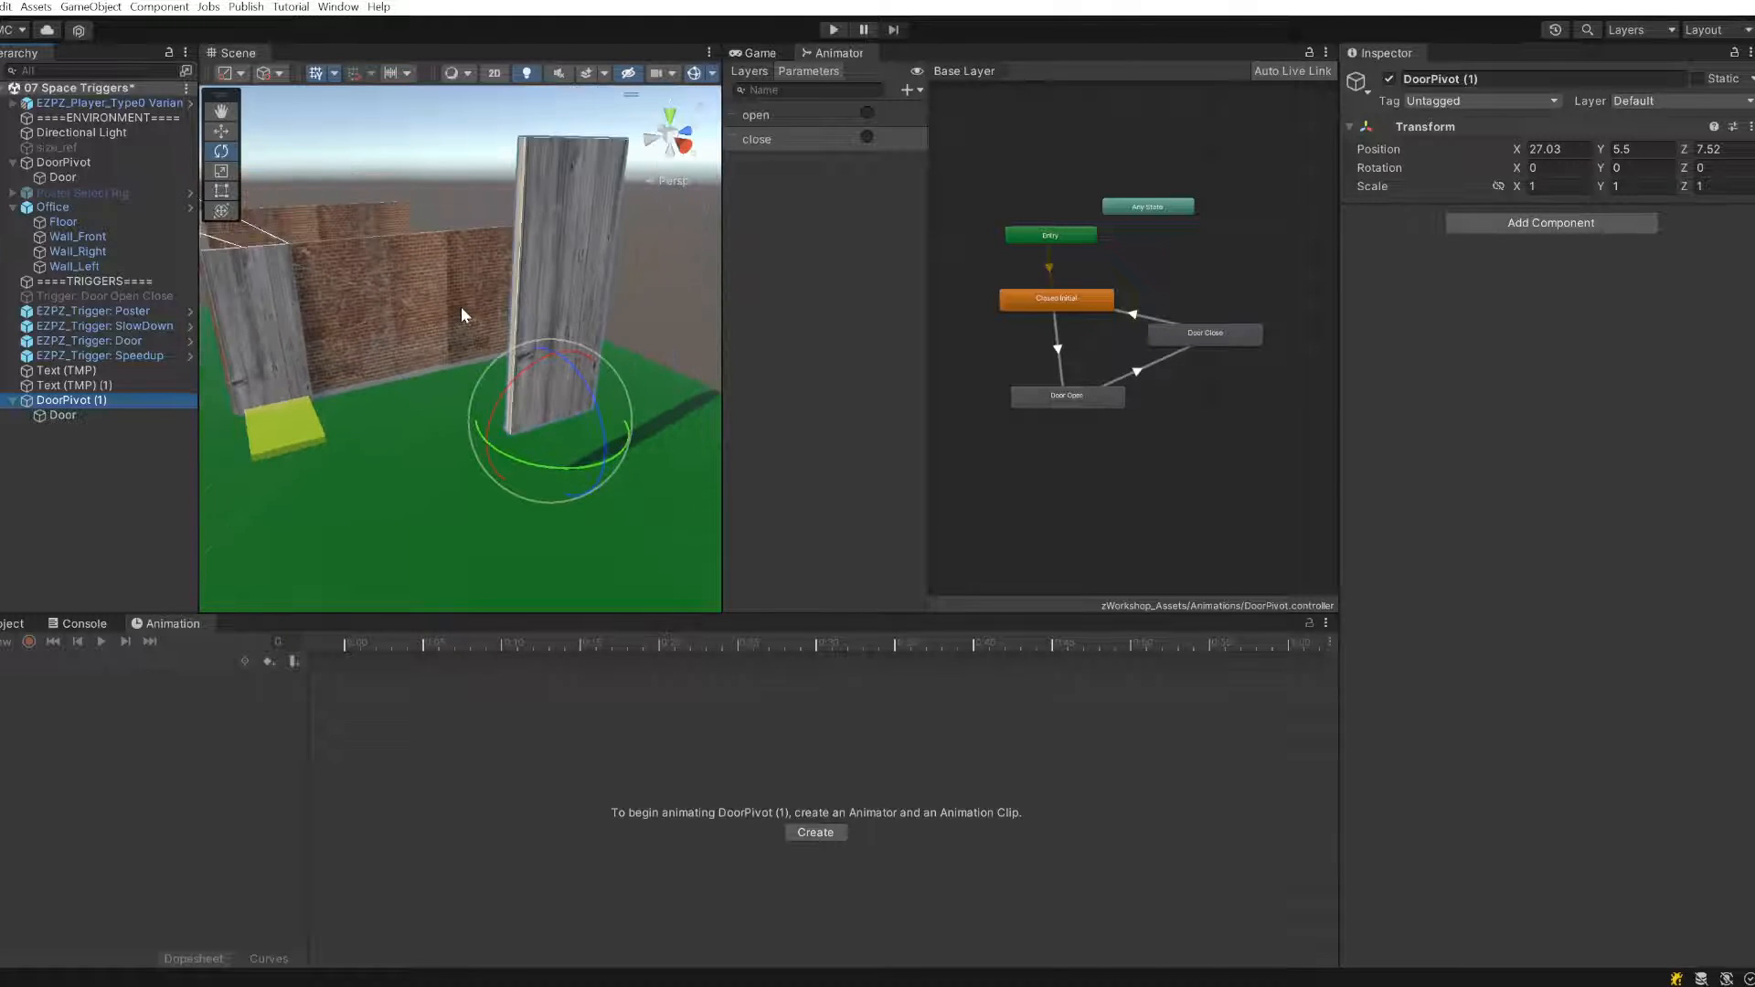
scroll(462, 310, down, 2)
click(130, 414)
click(139, 398)
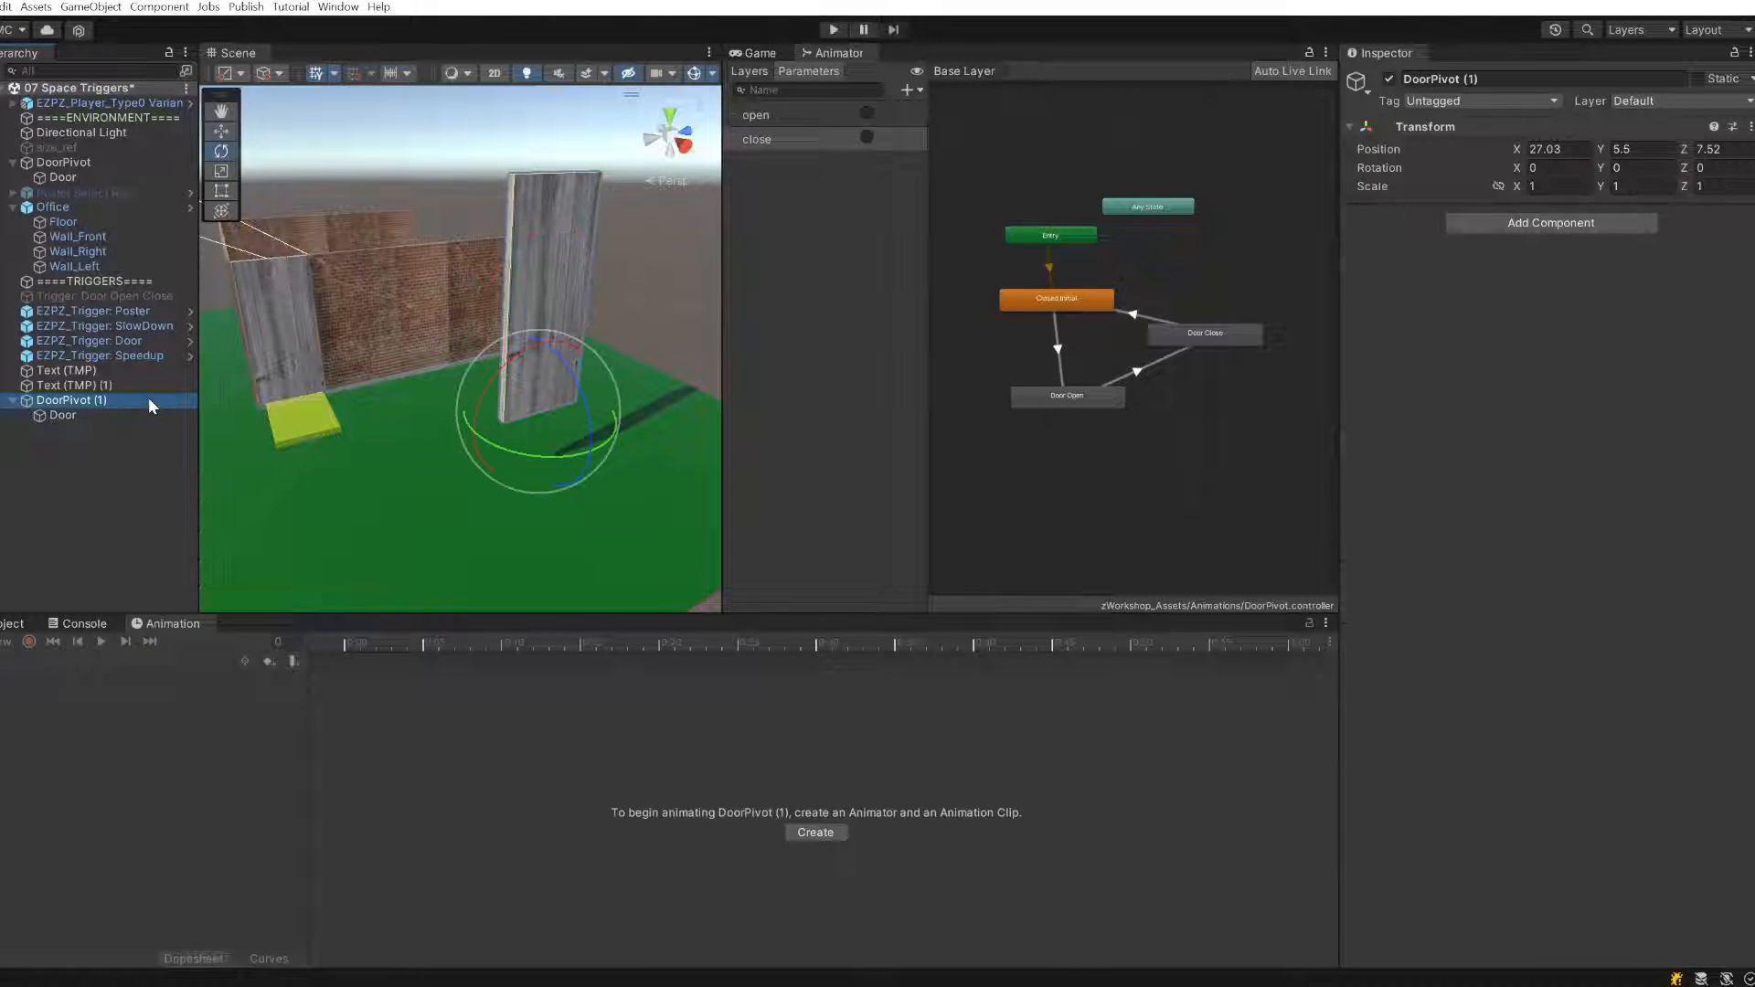
key(F2)
text(Draw)
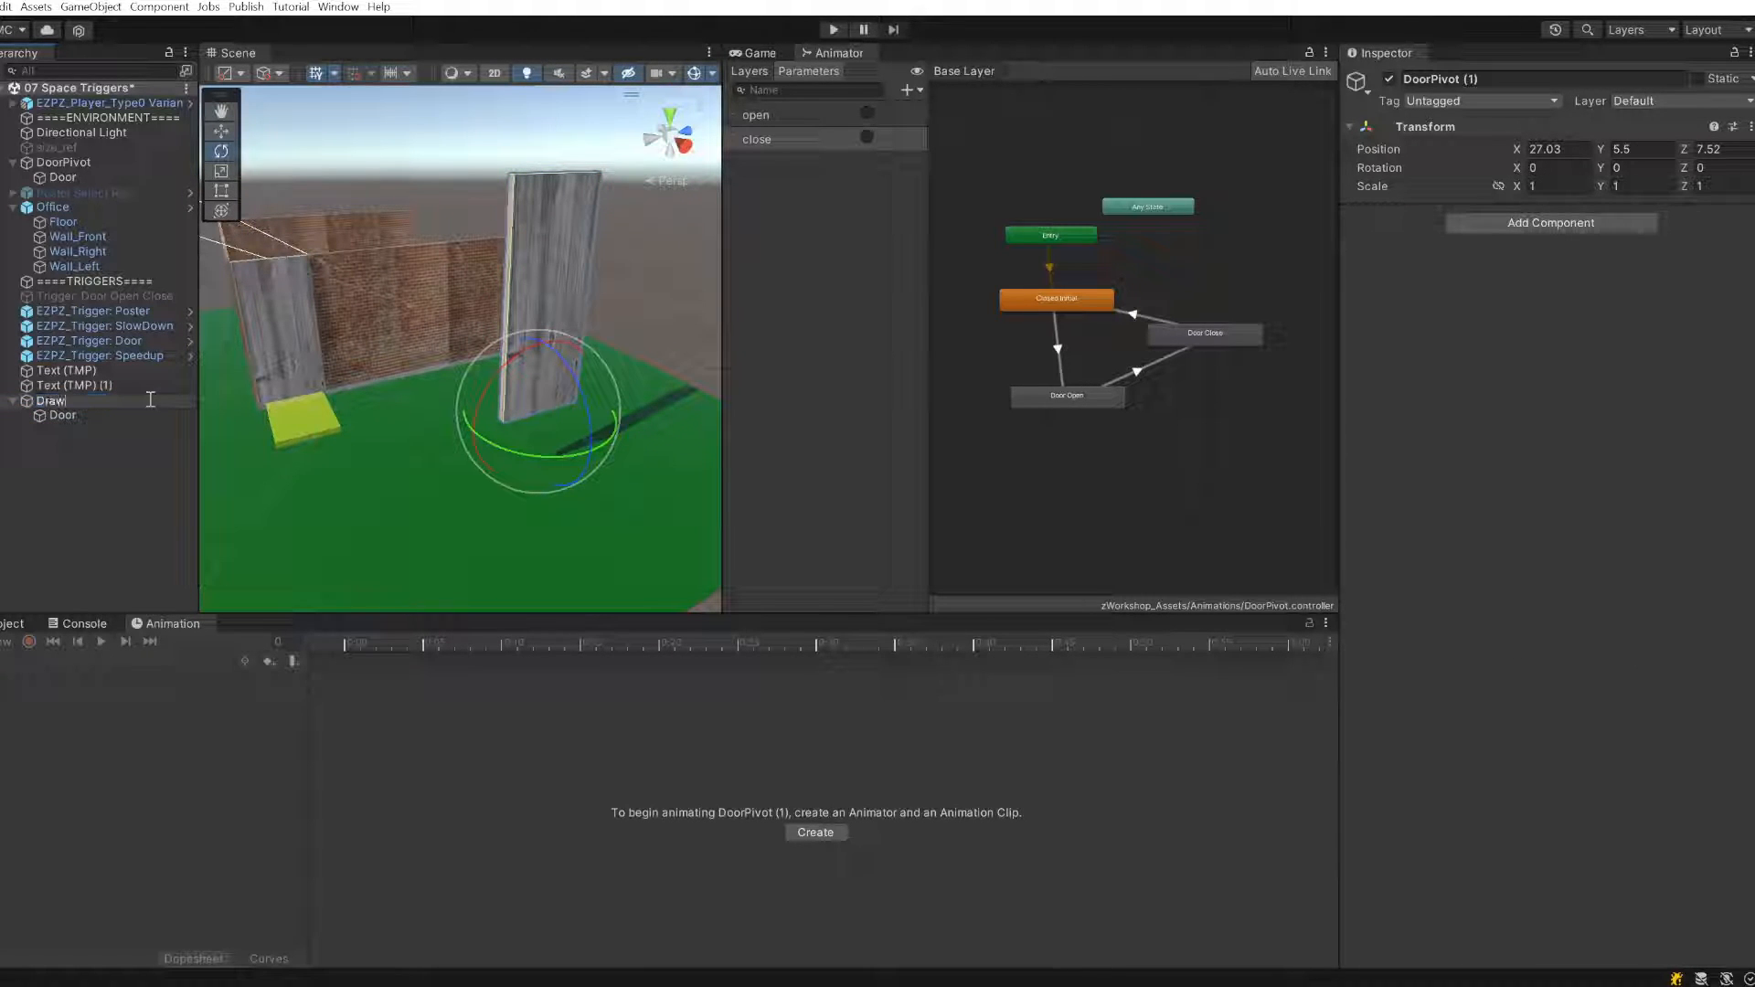
text(Bridge)
key(Return)
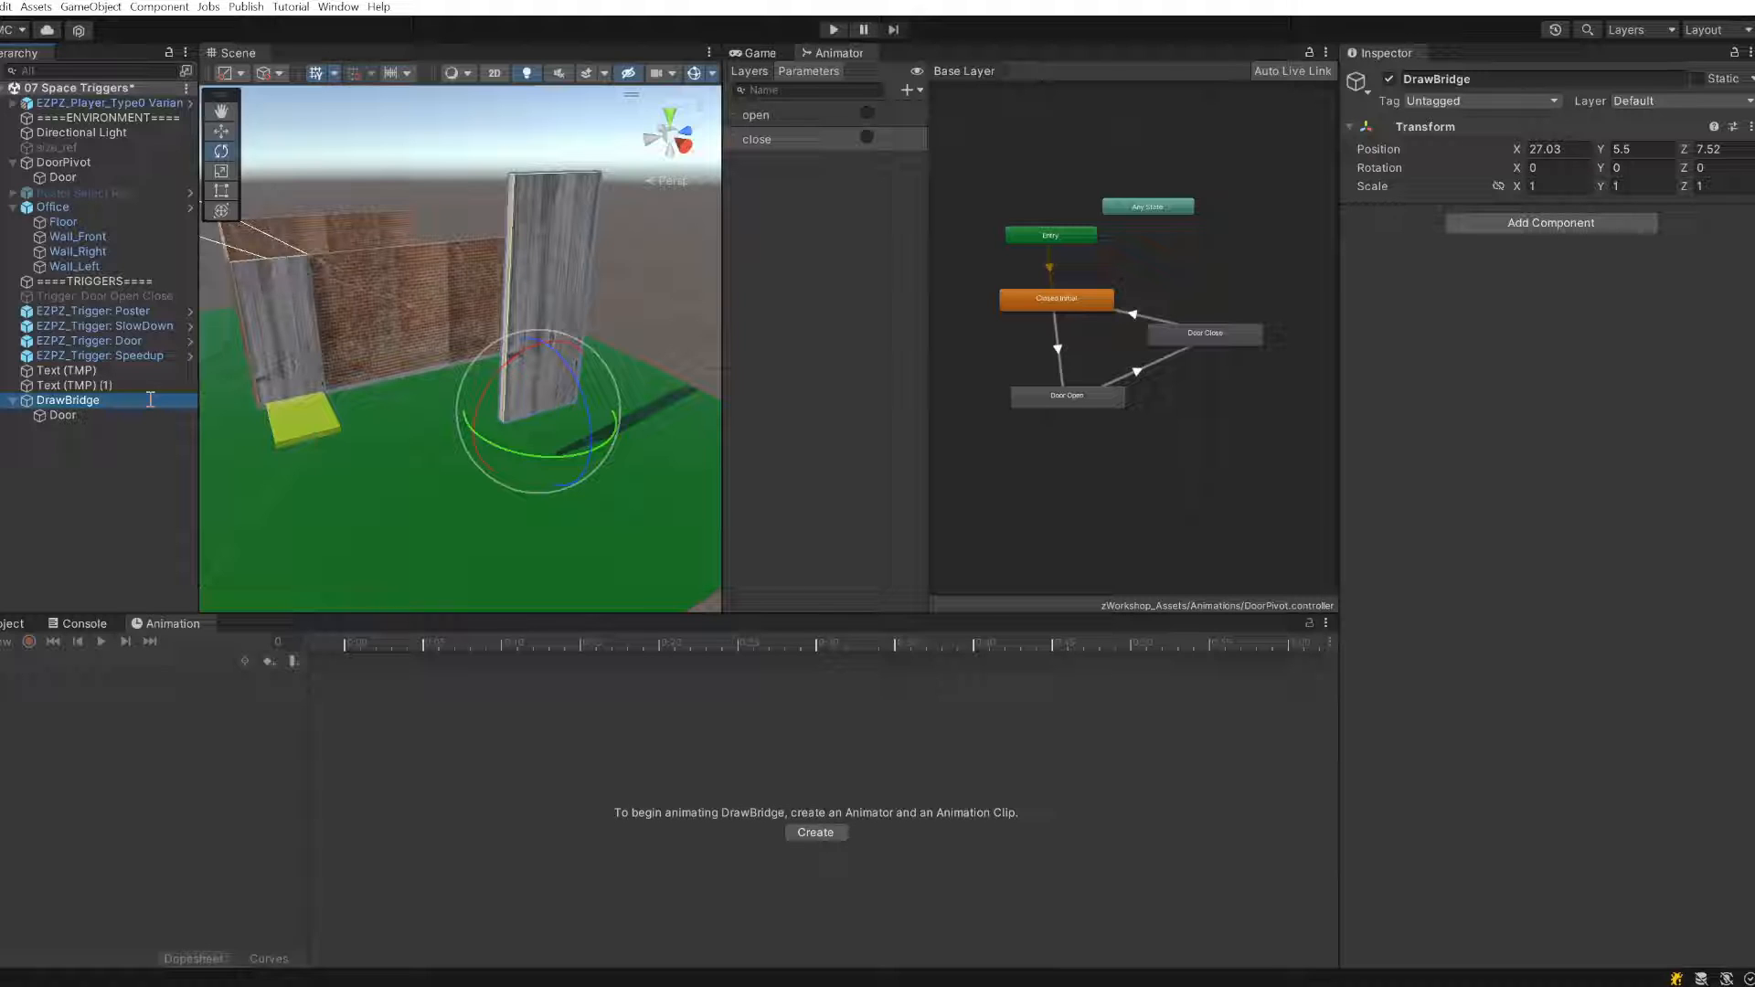
- Rename the Door child of the duplicated door as DrawBridge
click(64, 414)
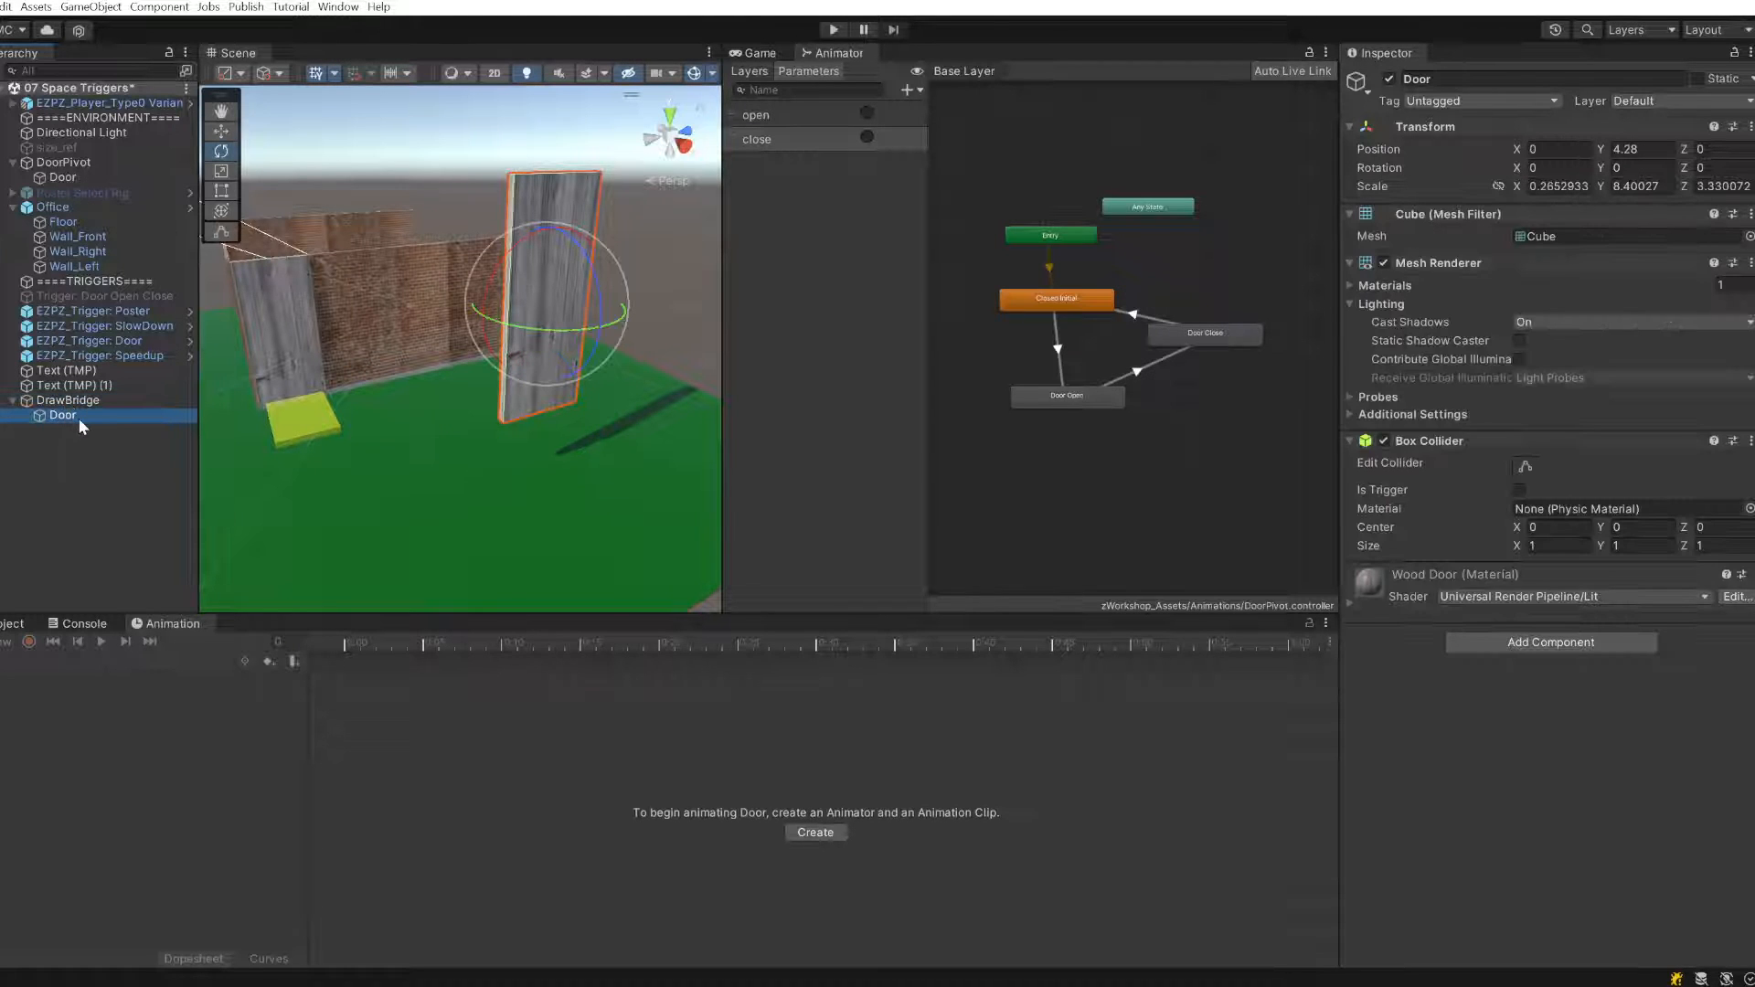
key(F2)
text(DrawBridge)
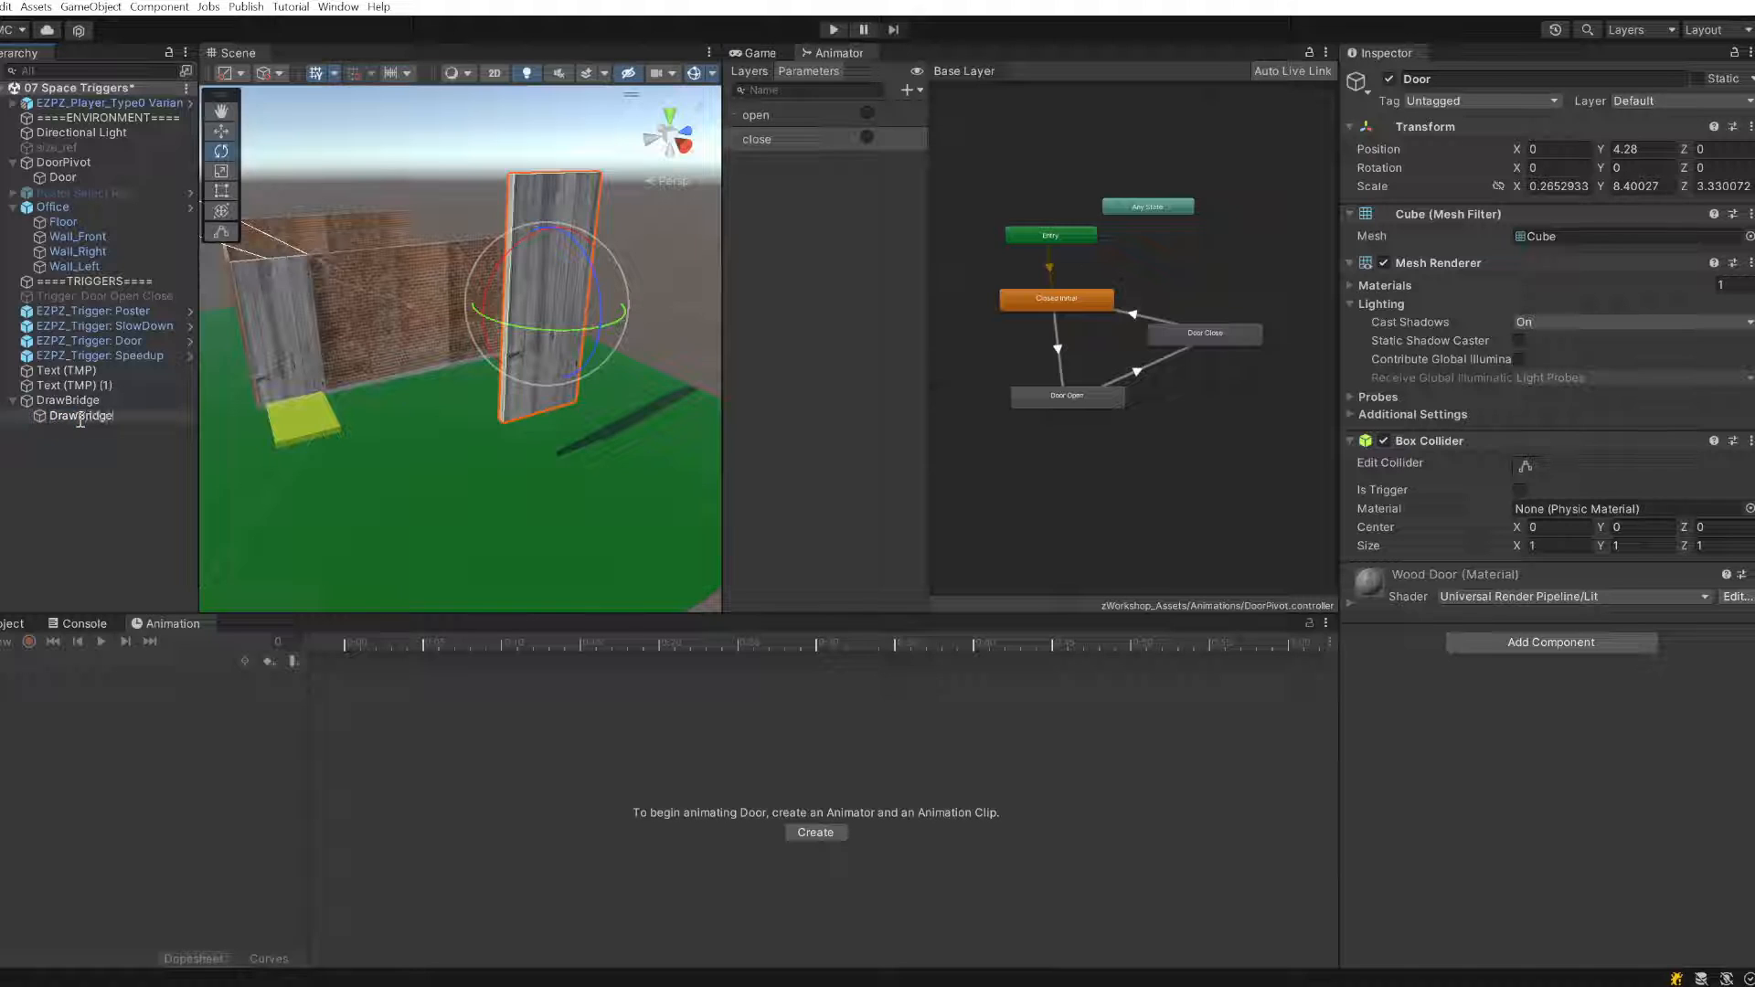
key(Return)
click(137, 400)
click(165, 412)
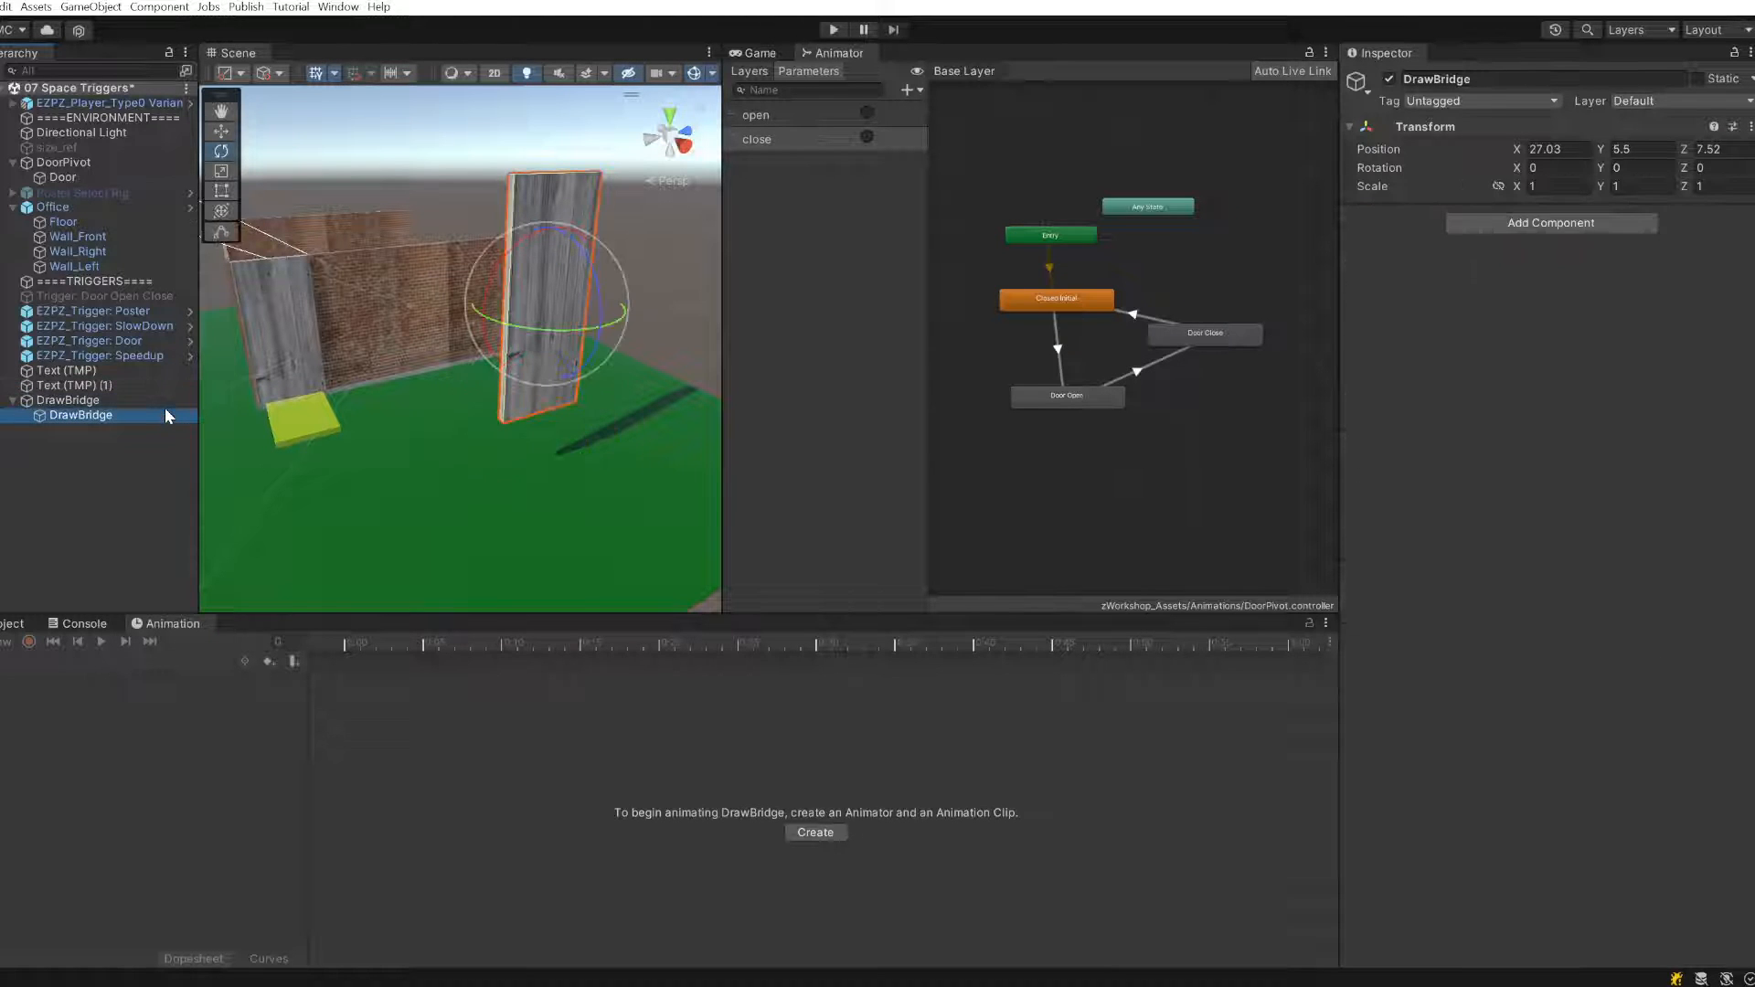
- Rename the parent object of the drawbridge as DrawBridge_Pivot
click(168, 403)
key(F2)
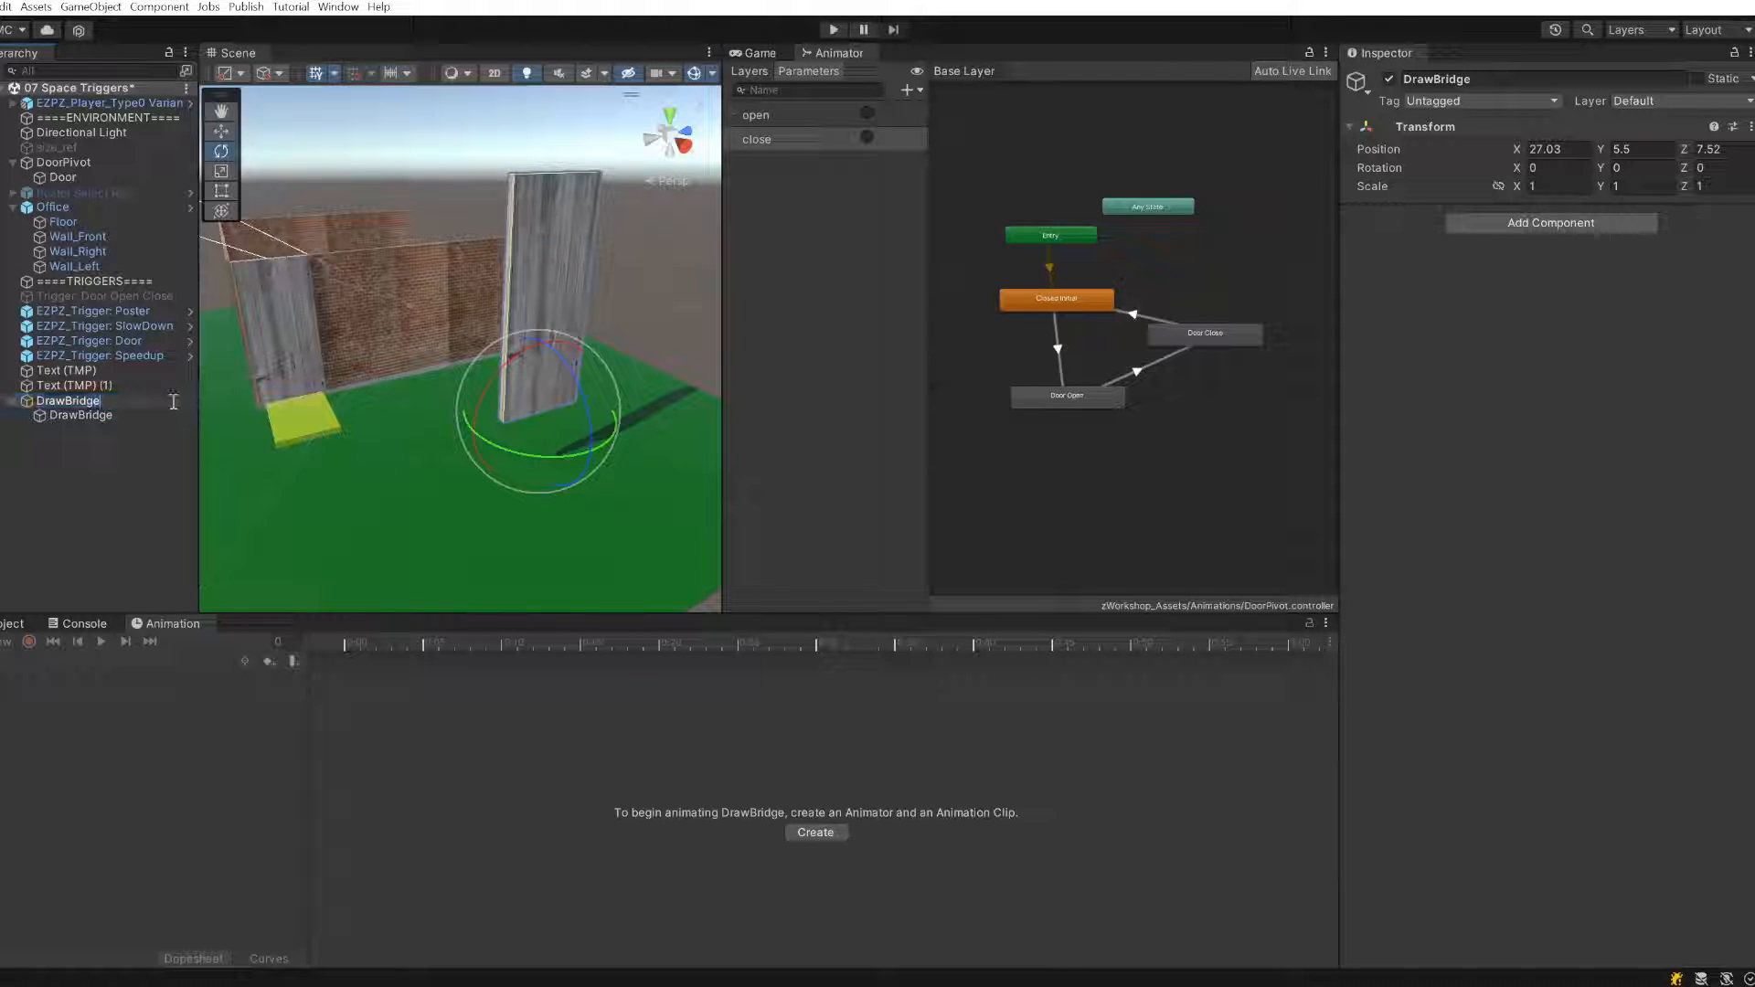
text(_Pivot)
key(Return)
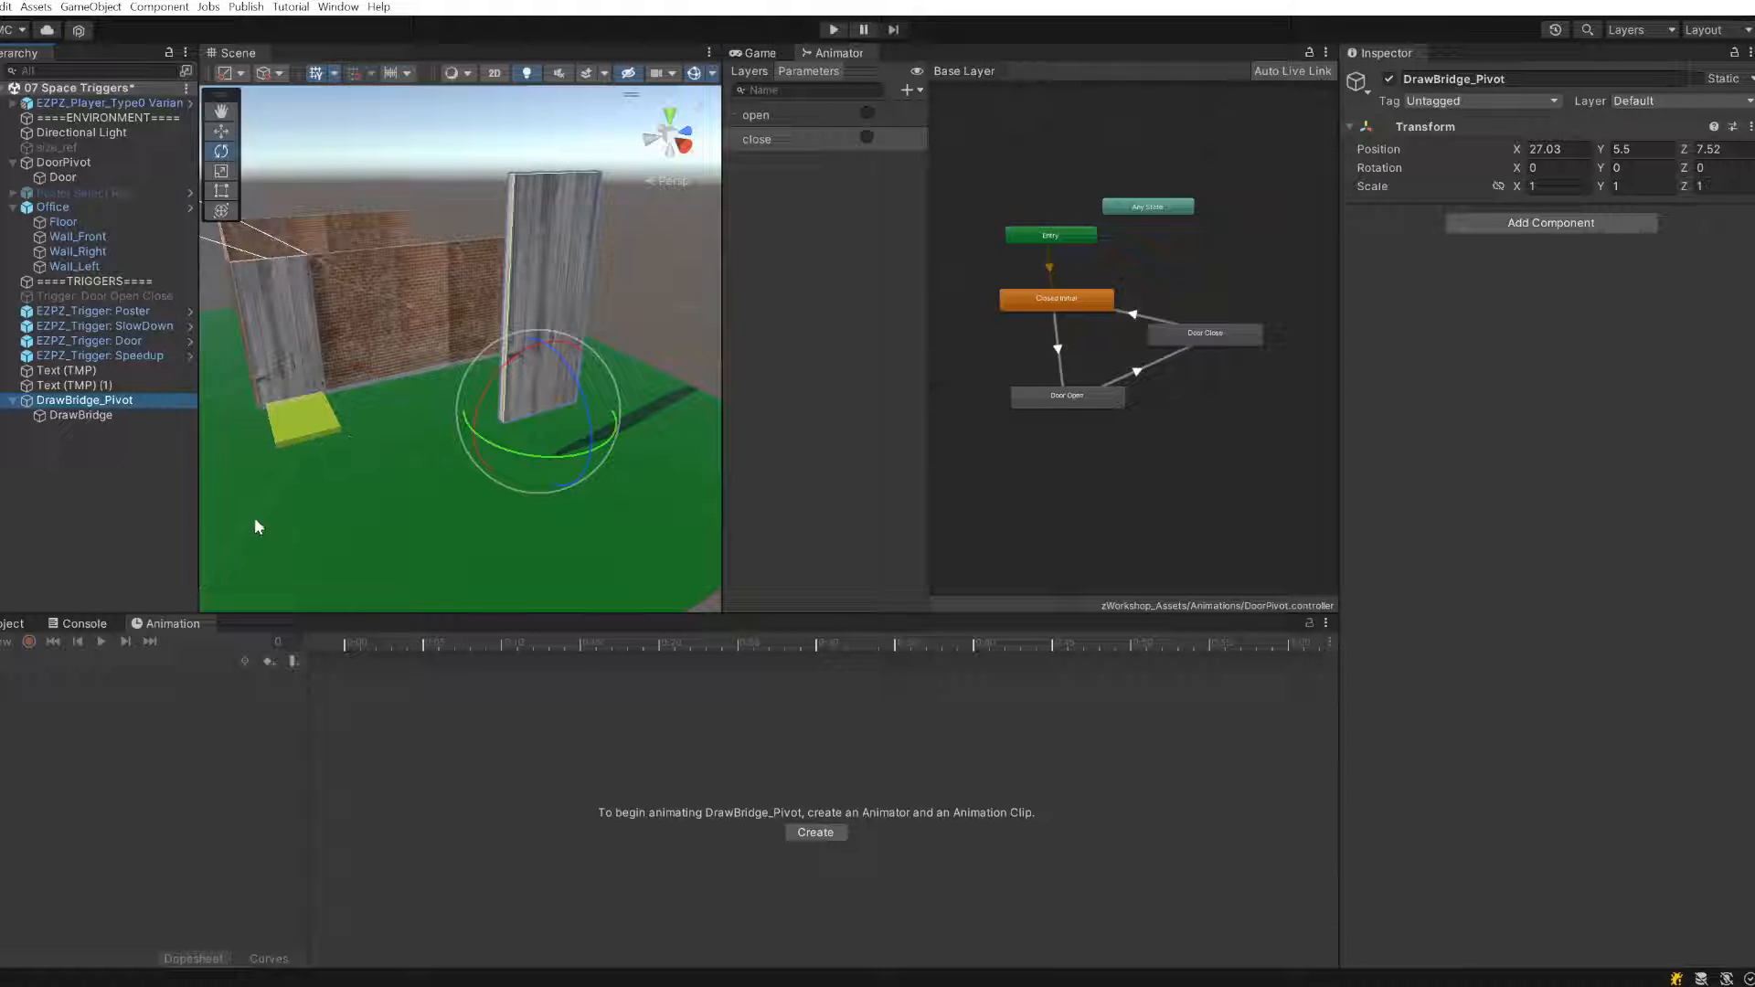
- Compare the animation timeline of DoorPivot with that of DrawBridge_Pivot
click(107, 466)
click(121, 402)
click(113, 163)
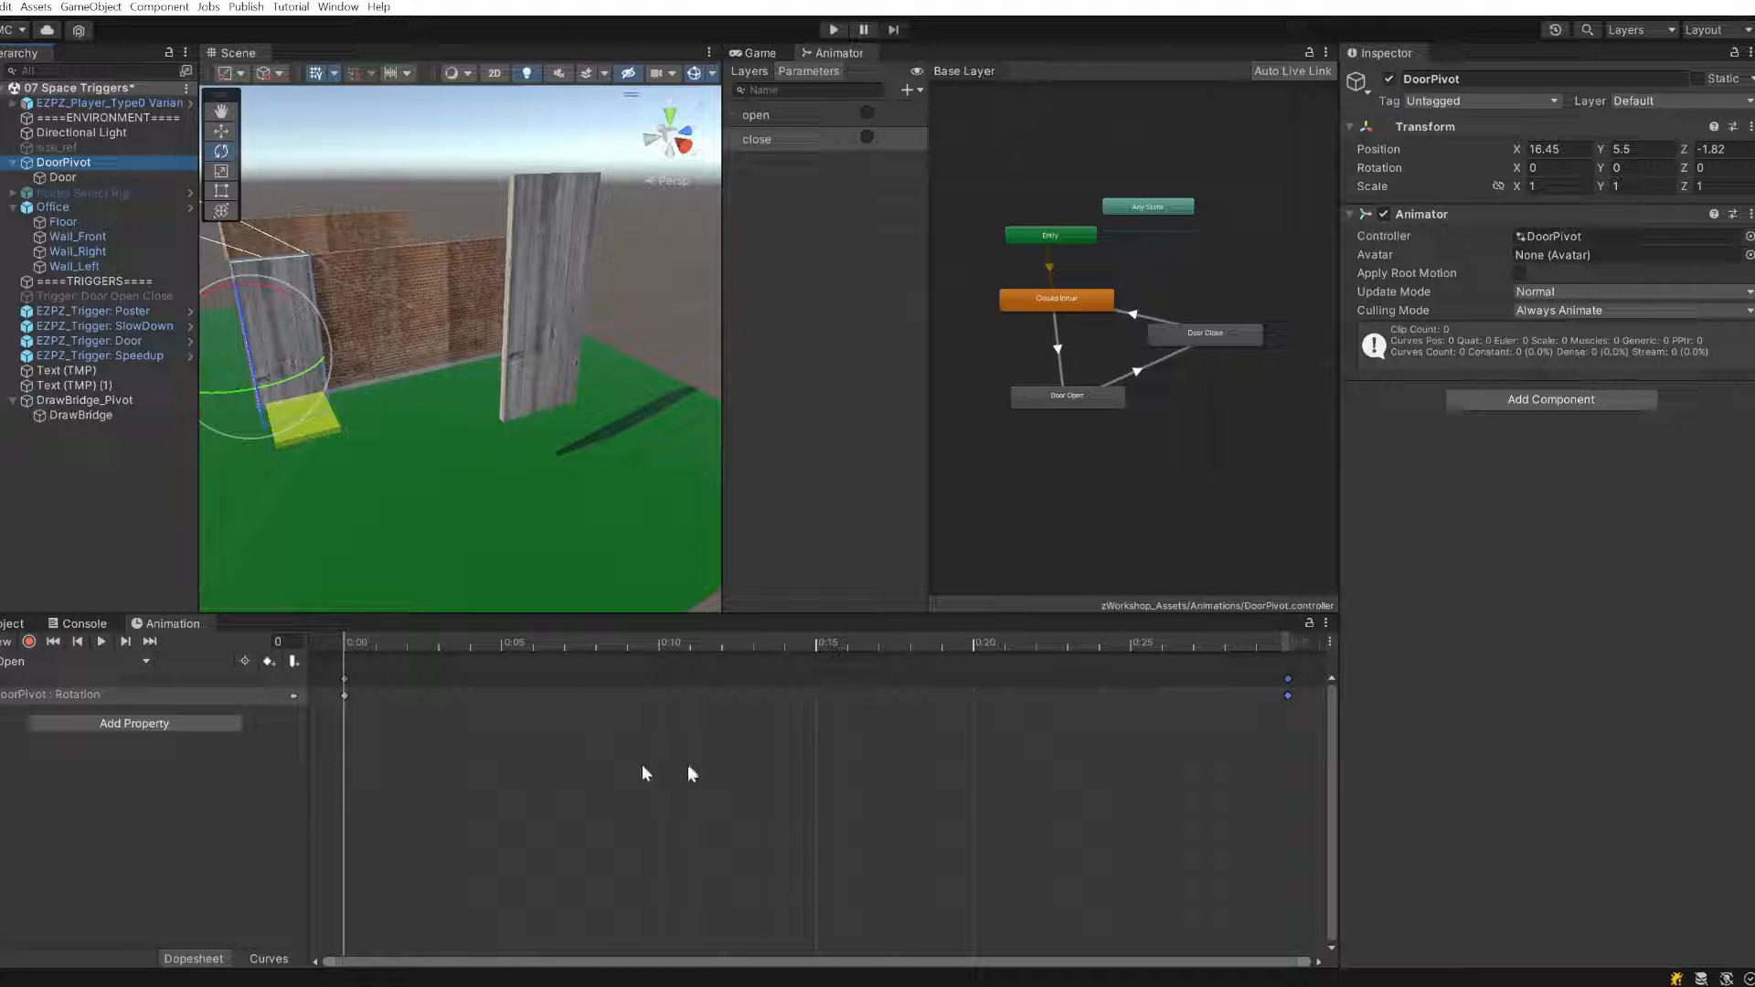
click(129, 399)
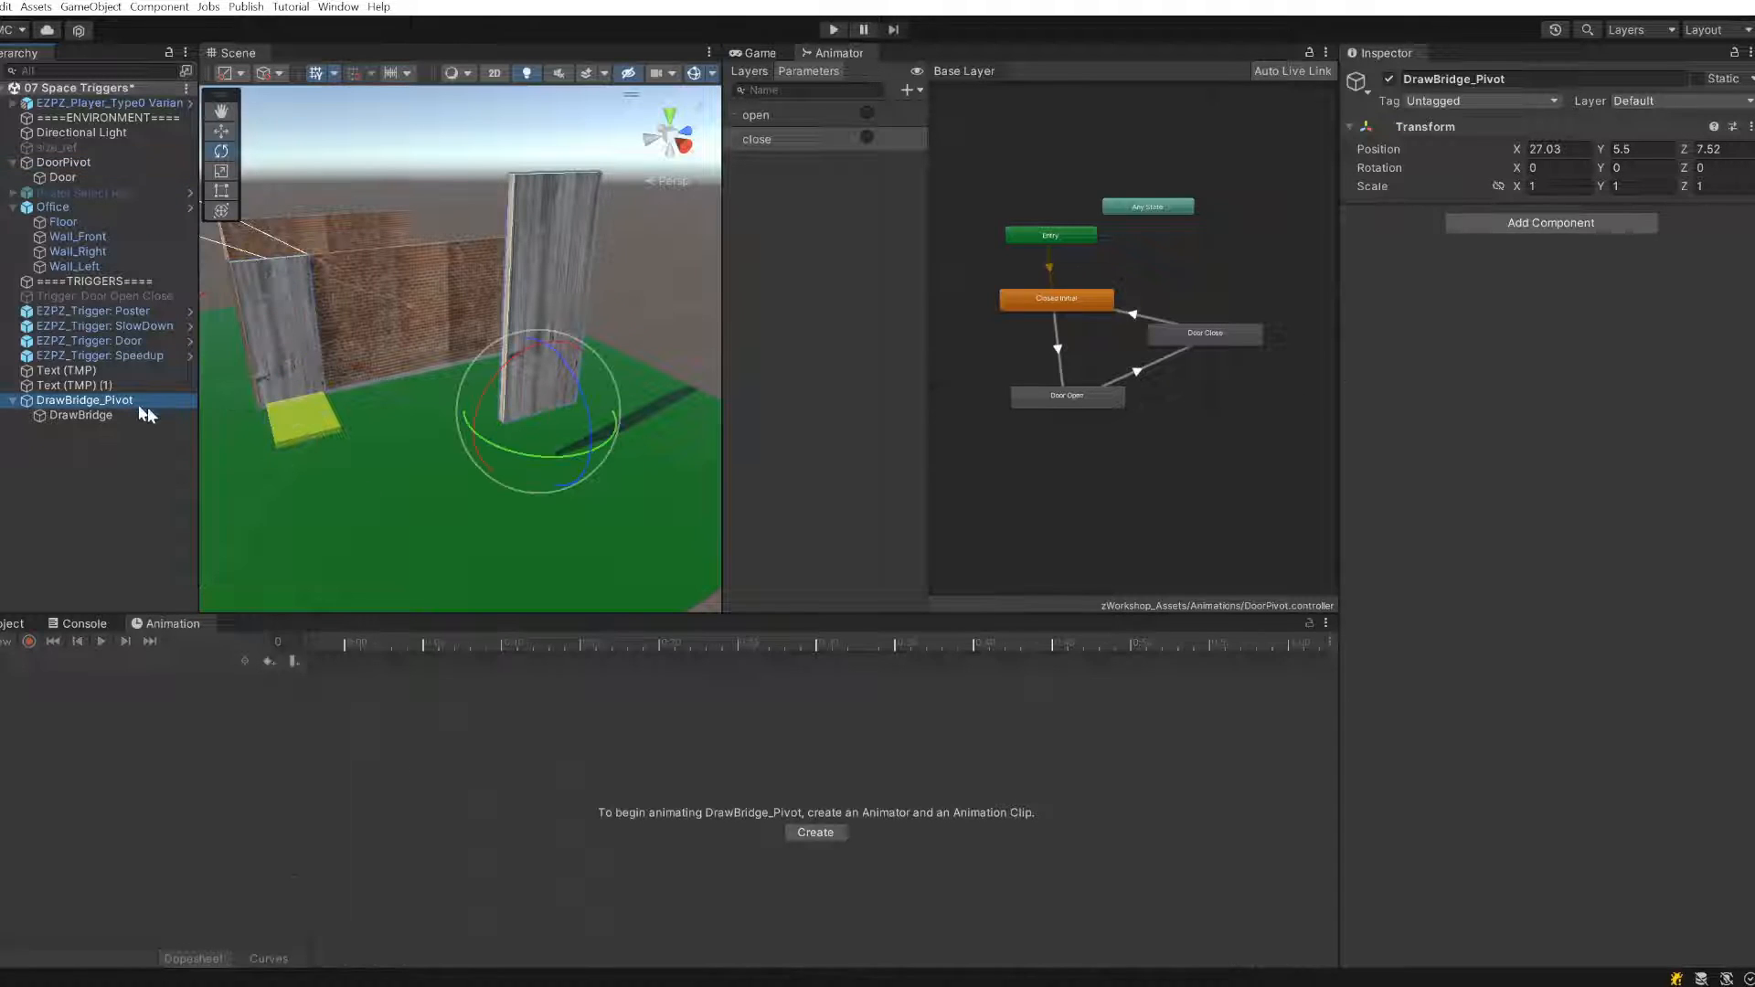
click(827, 833)
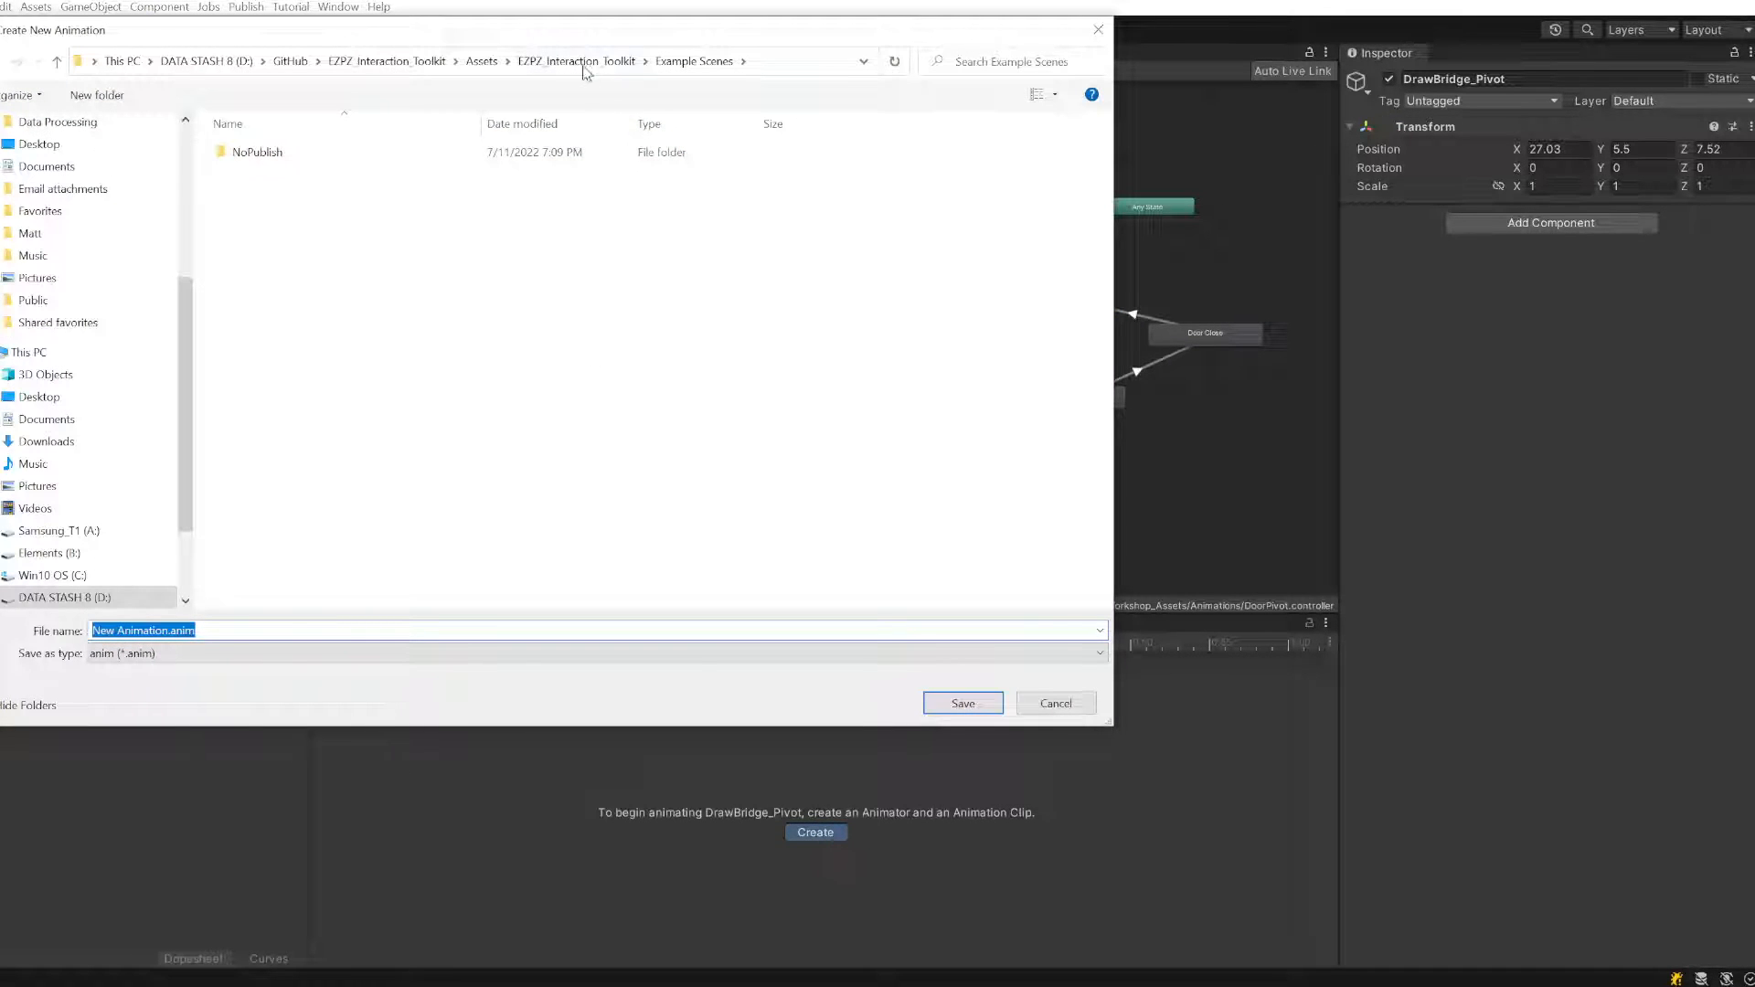
click(583, 63)
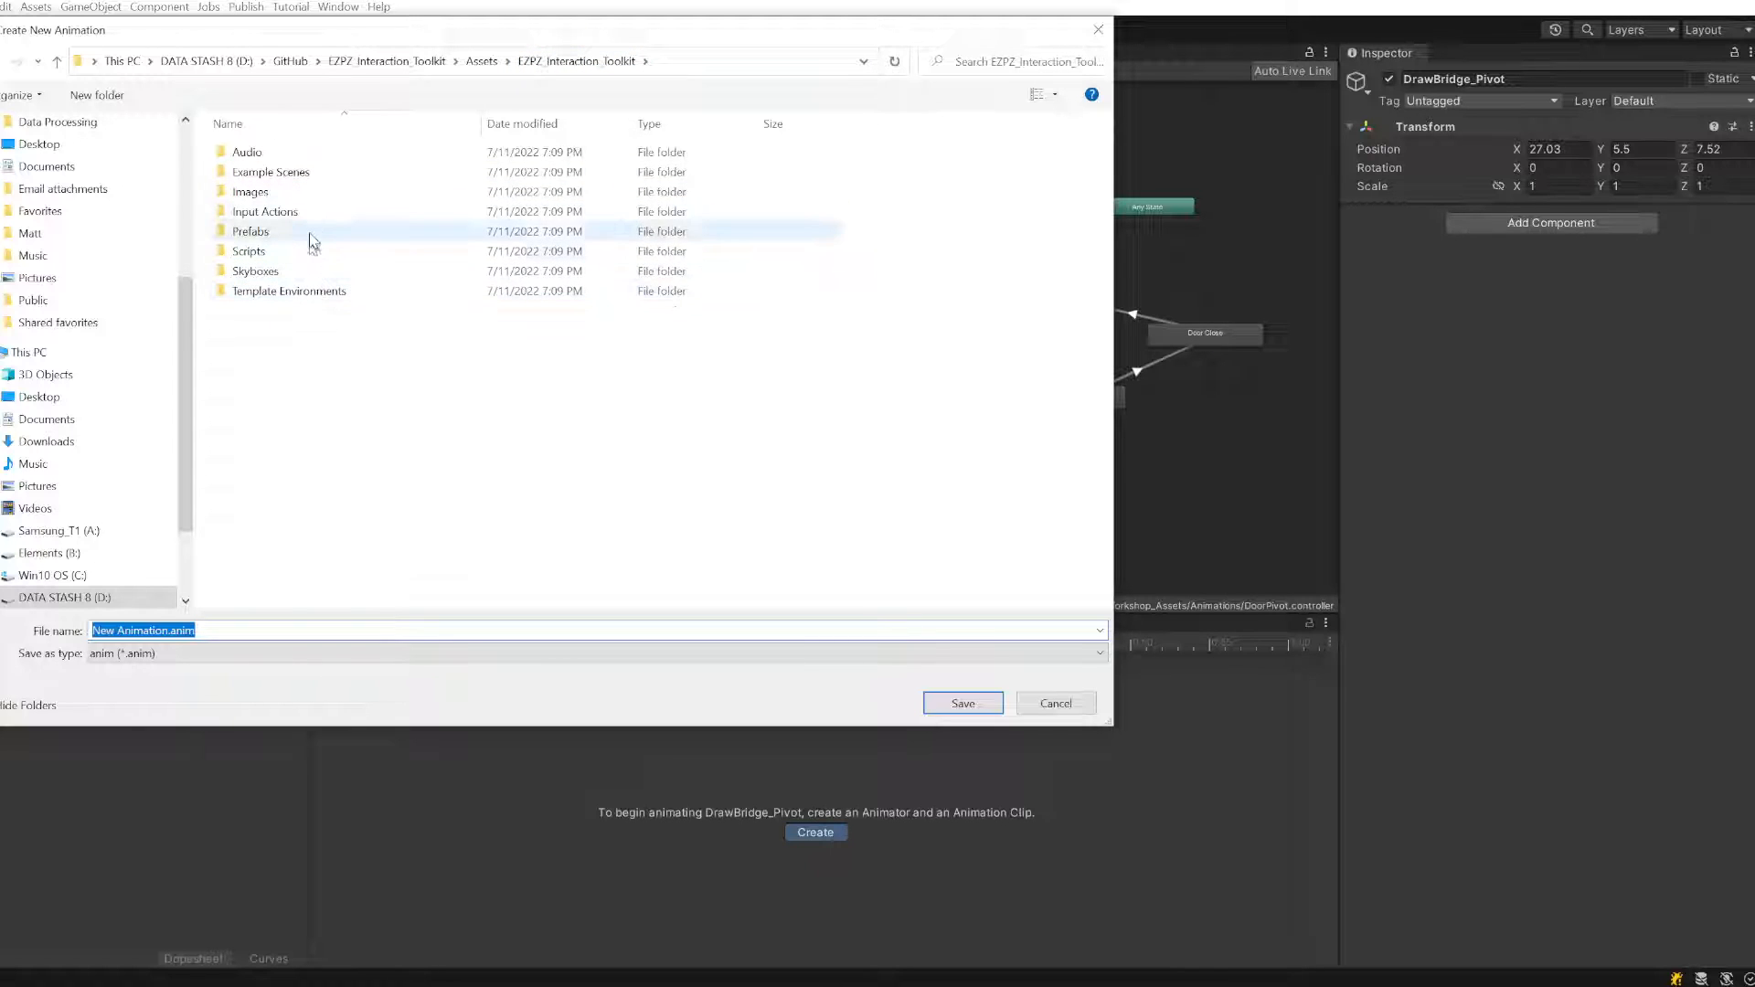
click(313, 178)
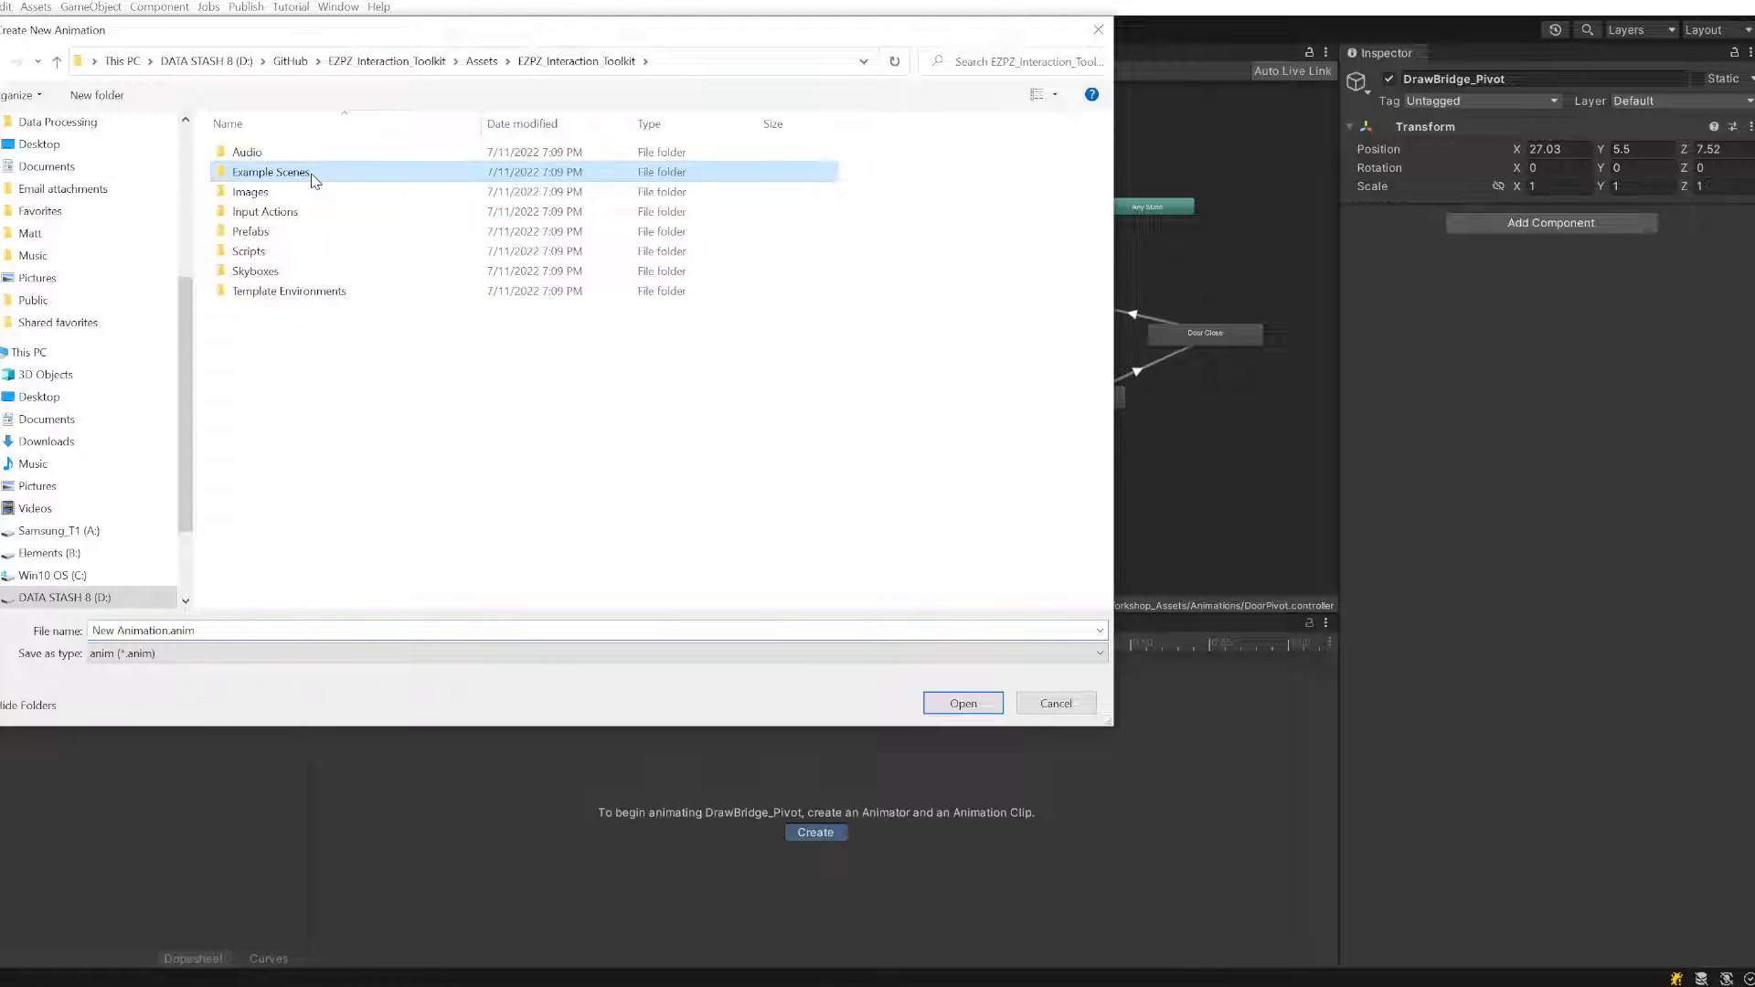
double_click(312, 175)
click(576, 61)
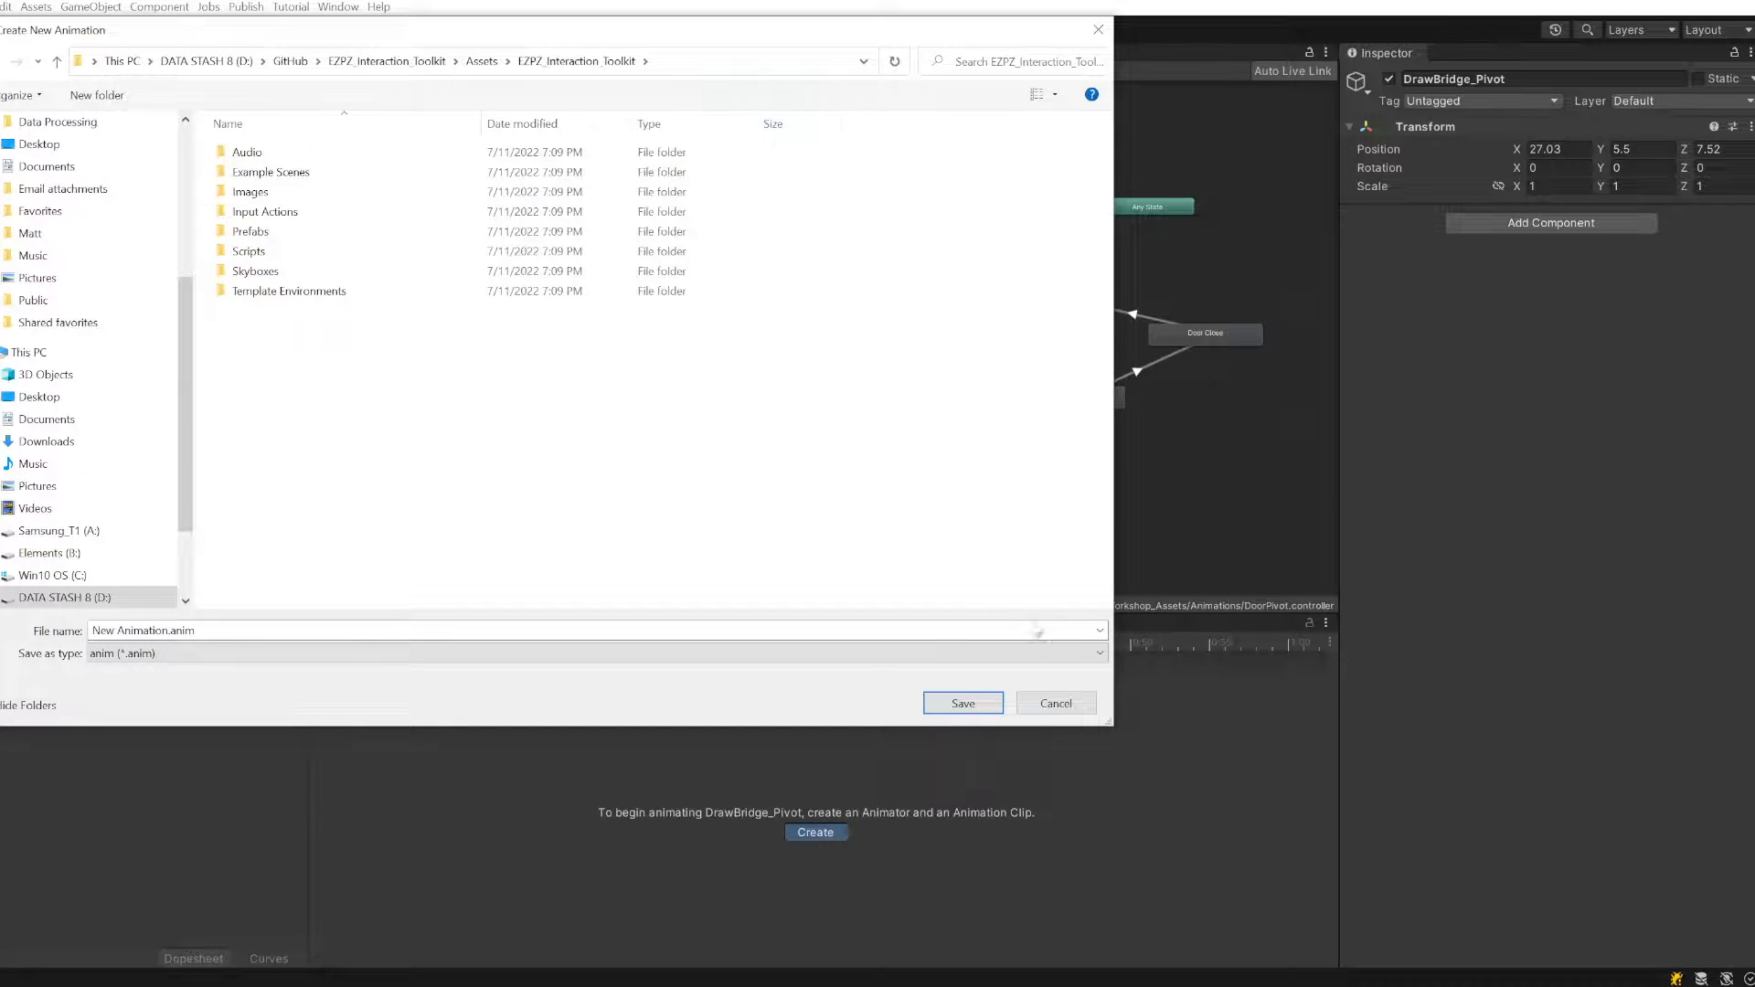
click(1056, 703)
- Locate the DoorPivot animator controller in the project assets and inspect its Animations folder
click(20, 626)
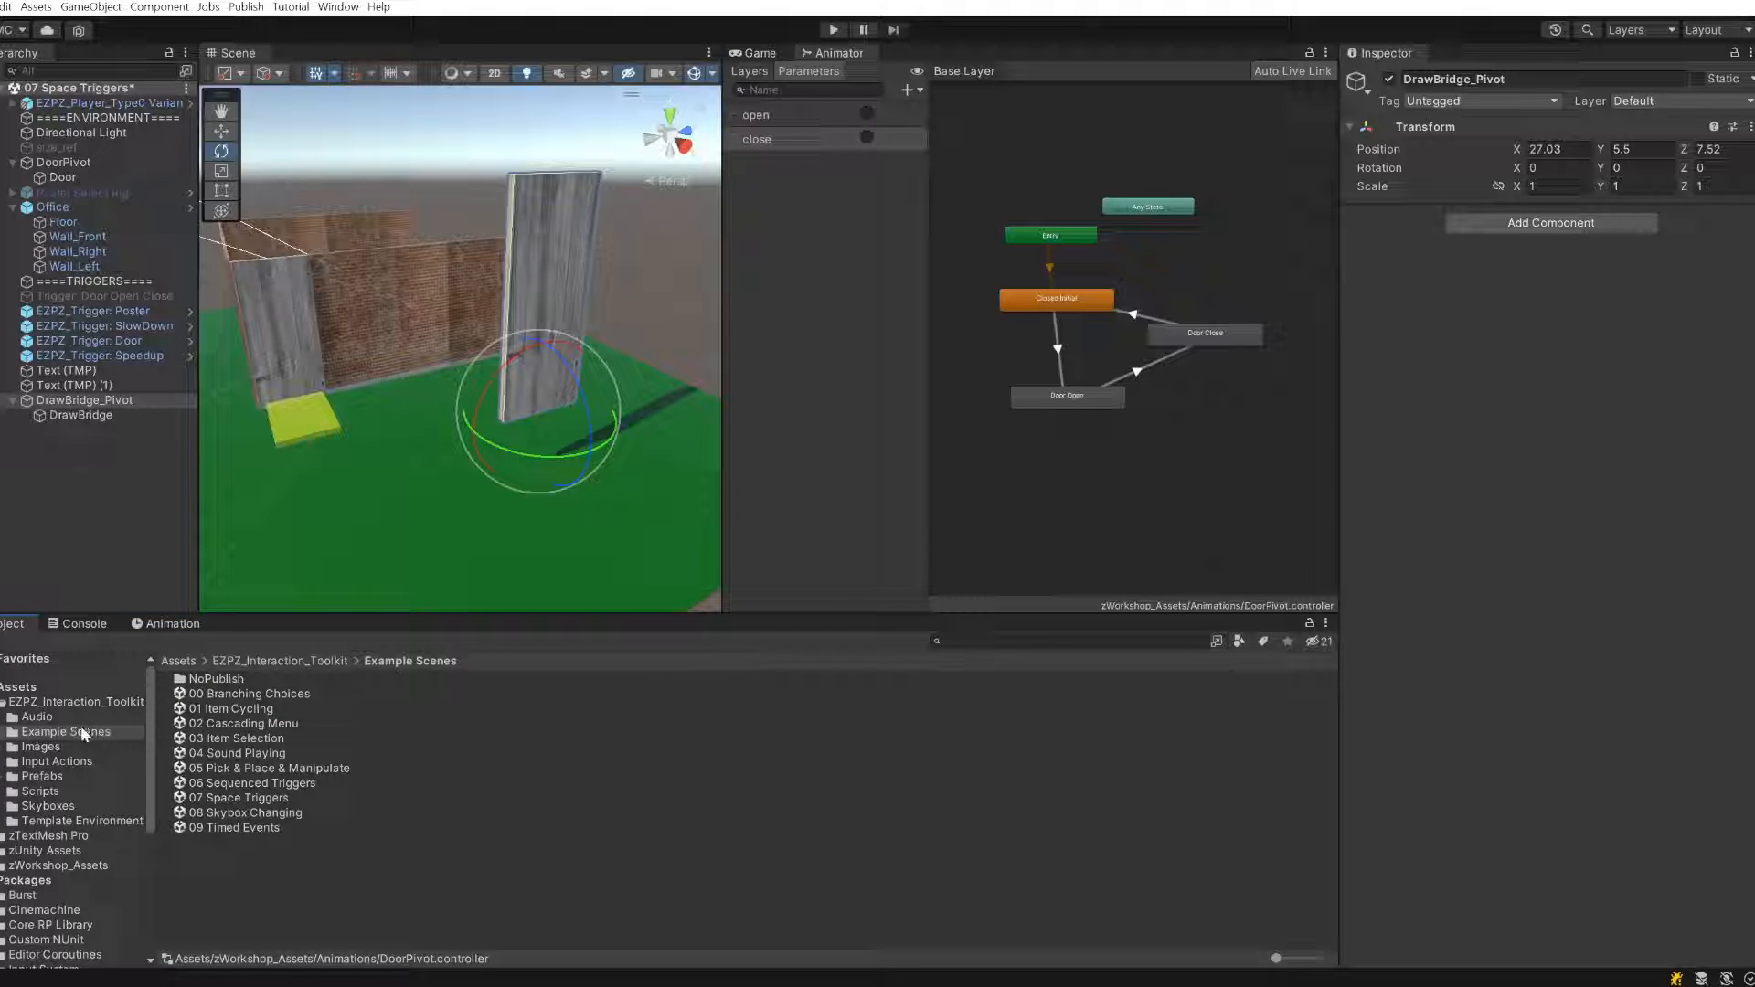
click(66, 163)
click(1538, 234)
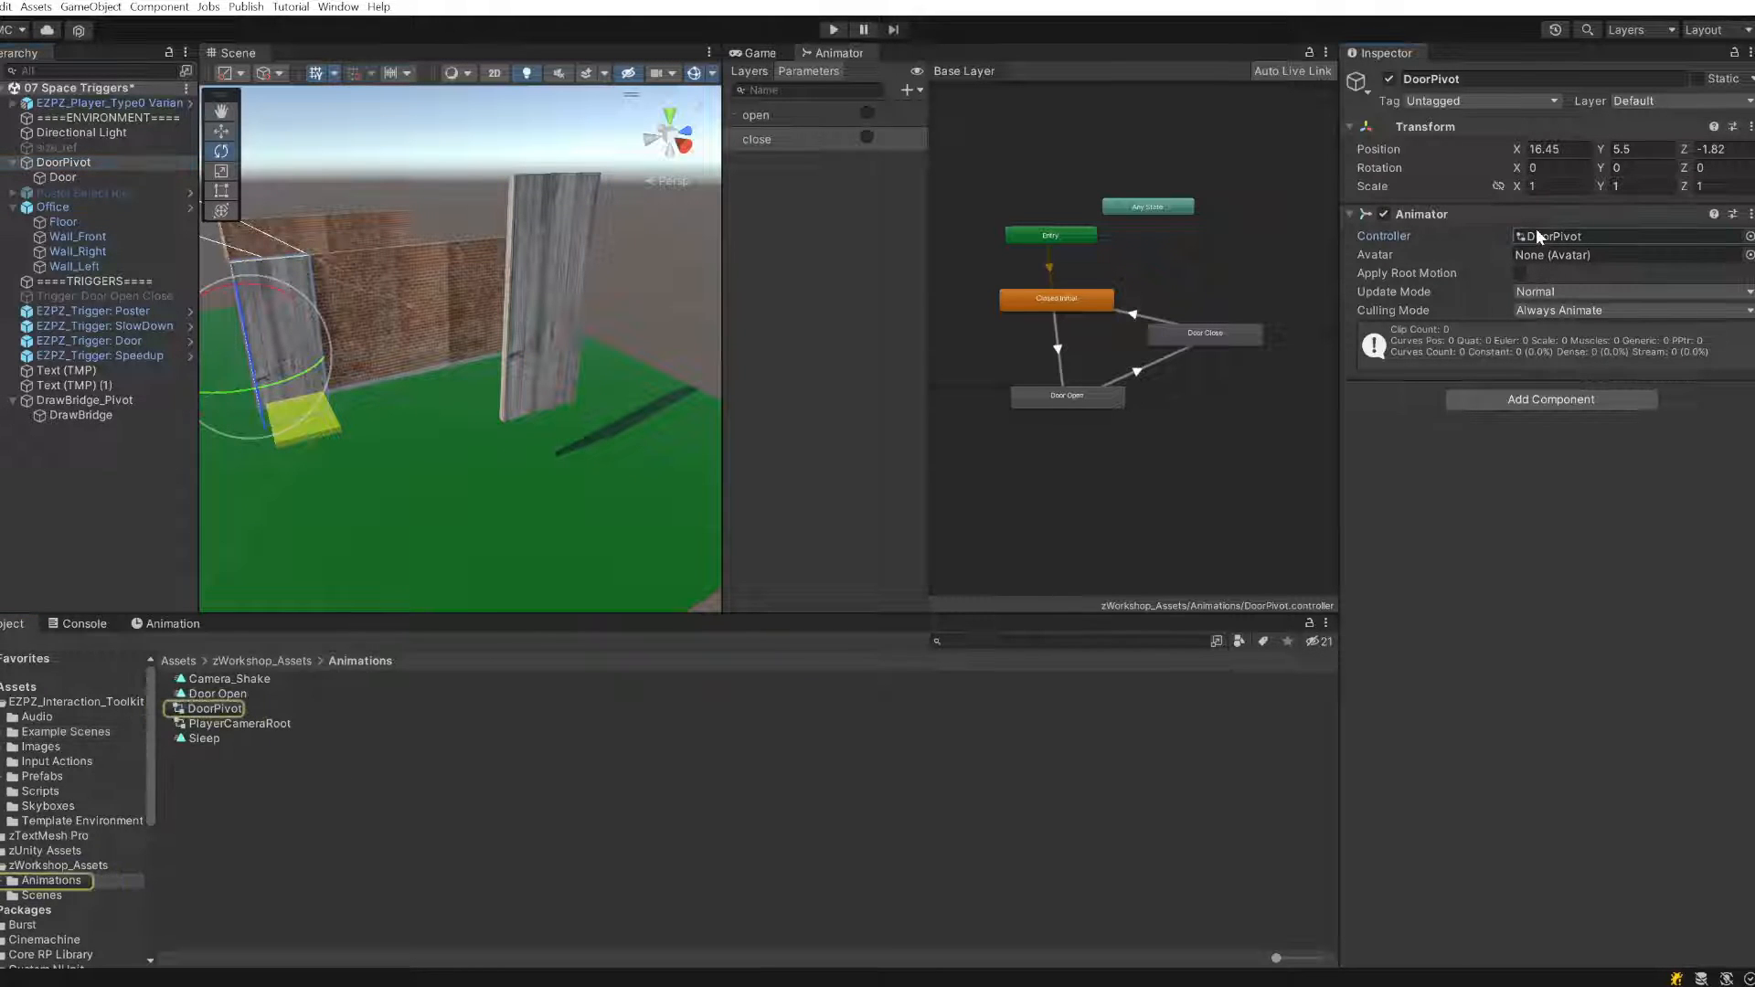
click(55, 883)
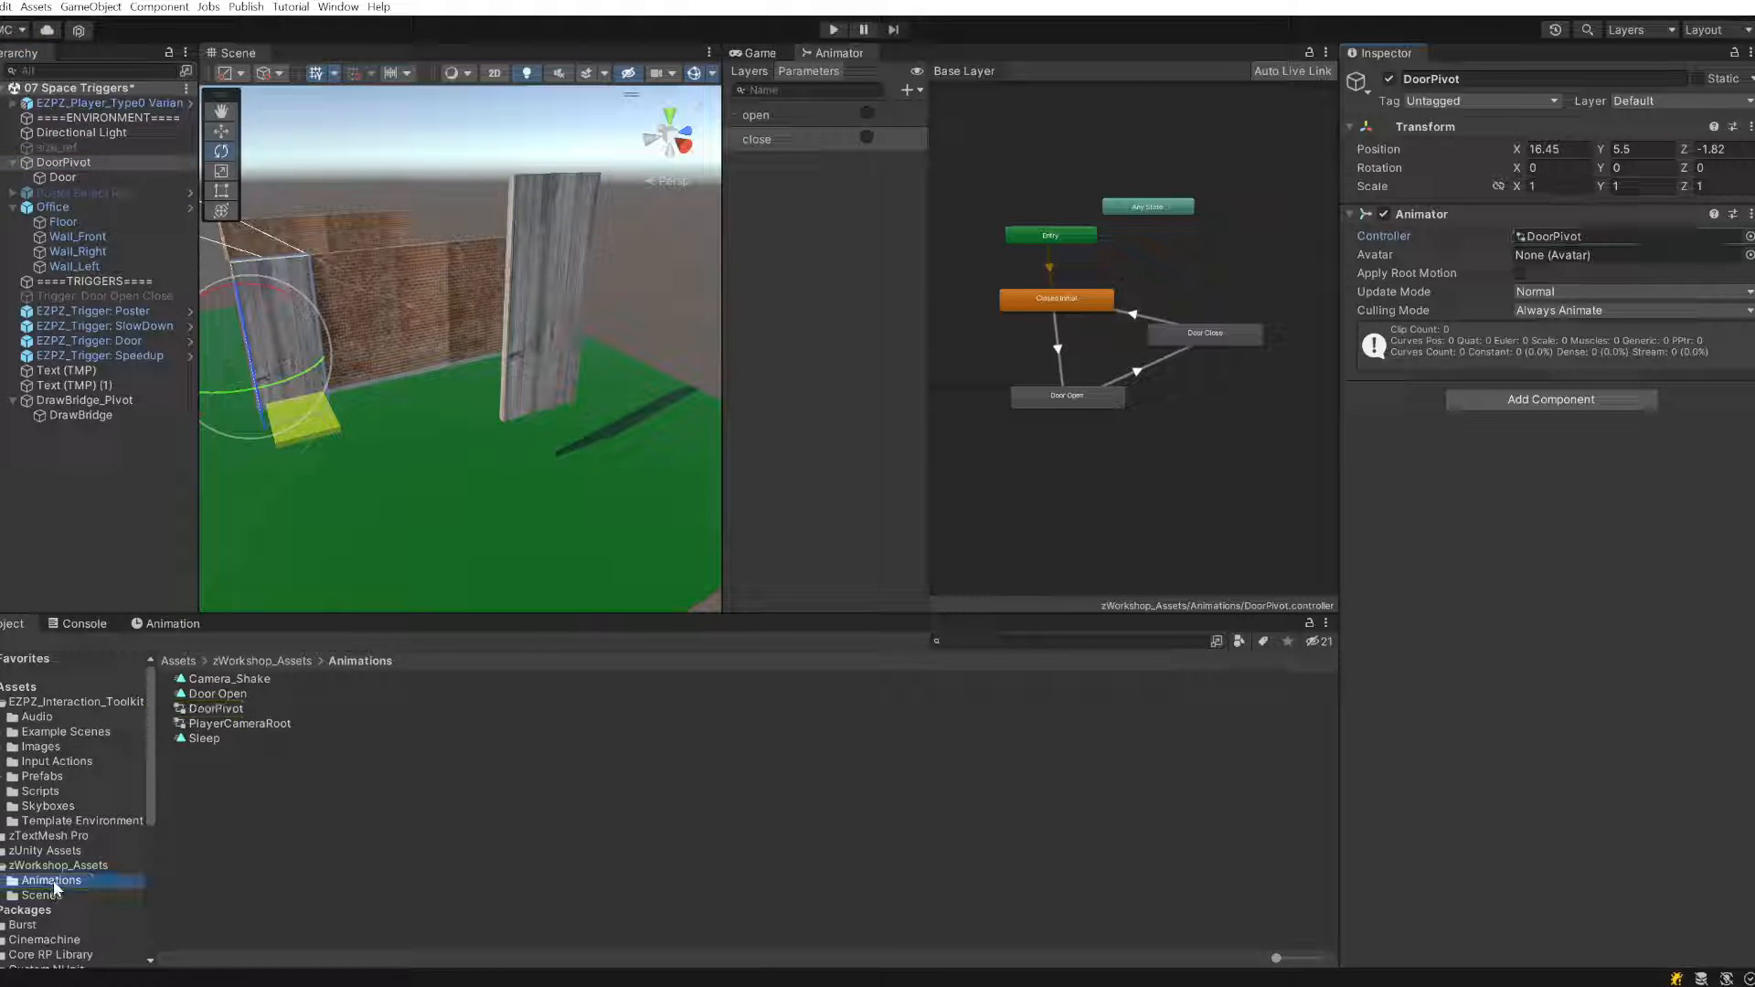
- Move the Animations folder from zWorkshop_Assets into EZPZ_Interaction_Toolkit and open it there
click(69, 700)
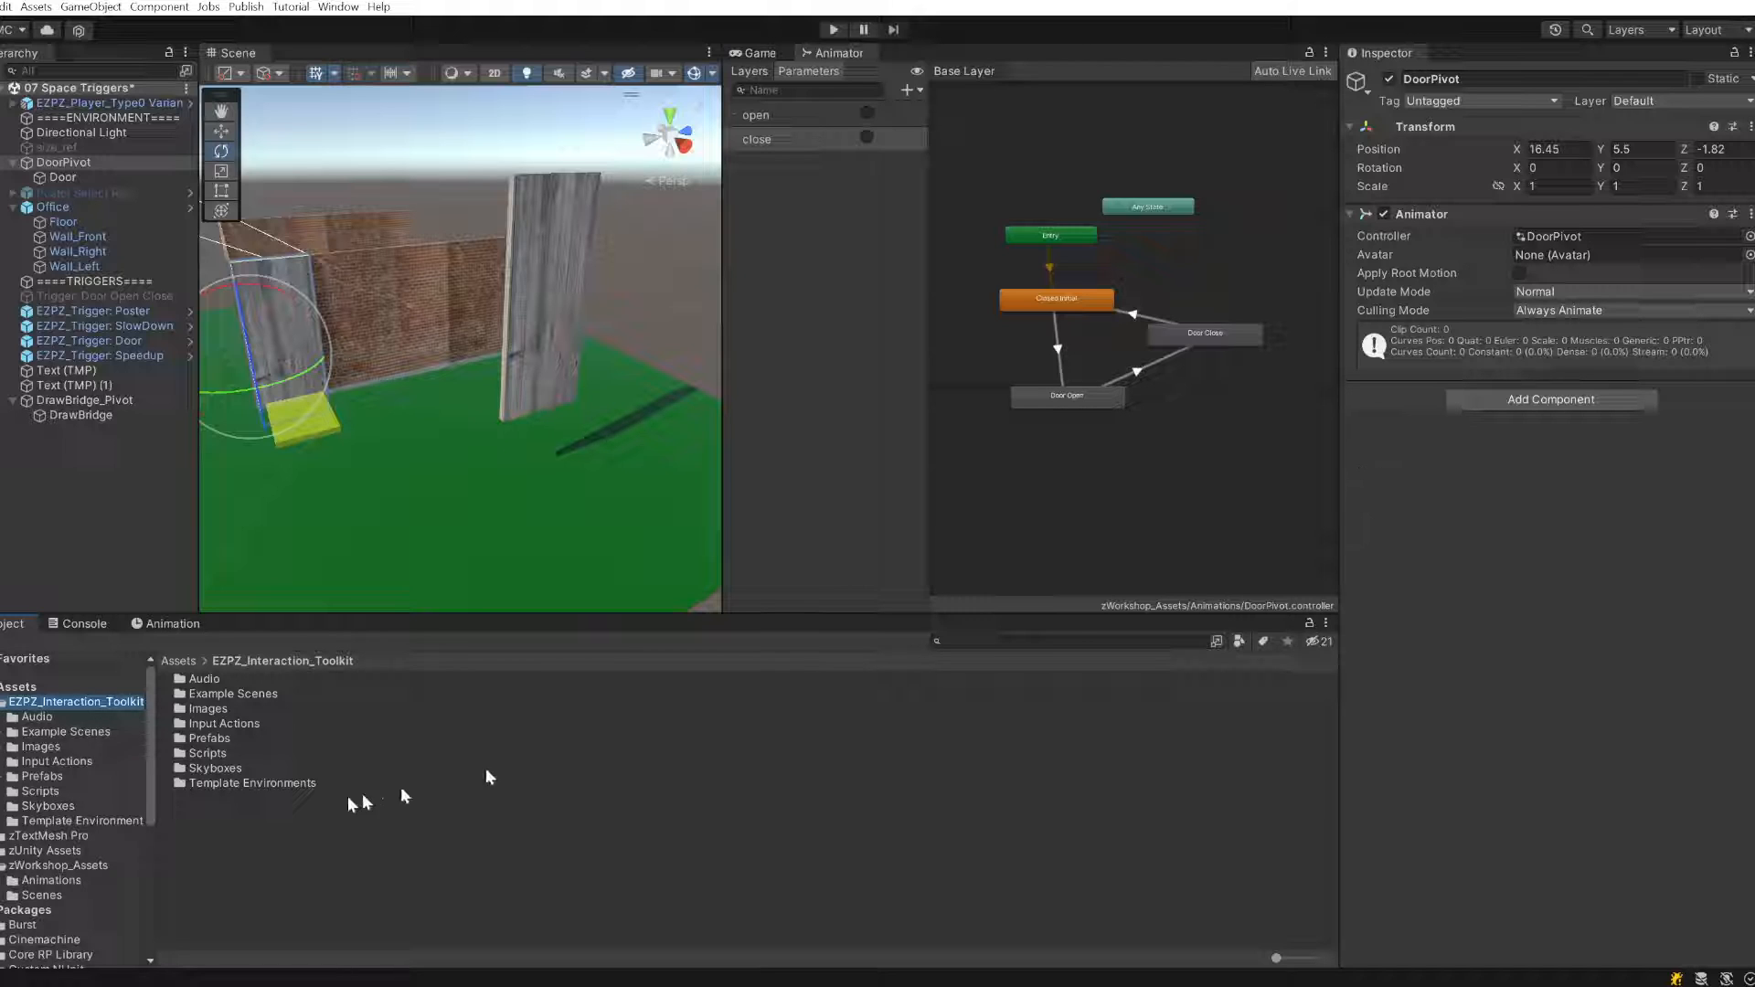
click(50, 894)
click(57, 868)
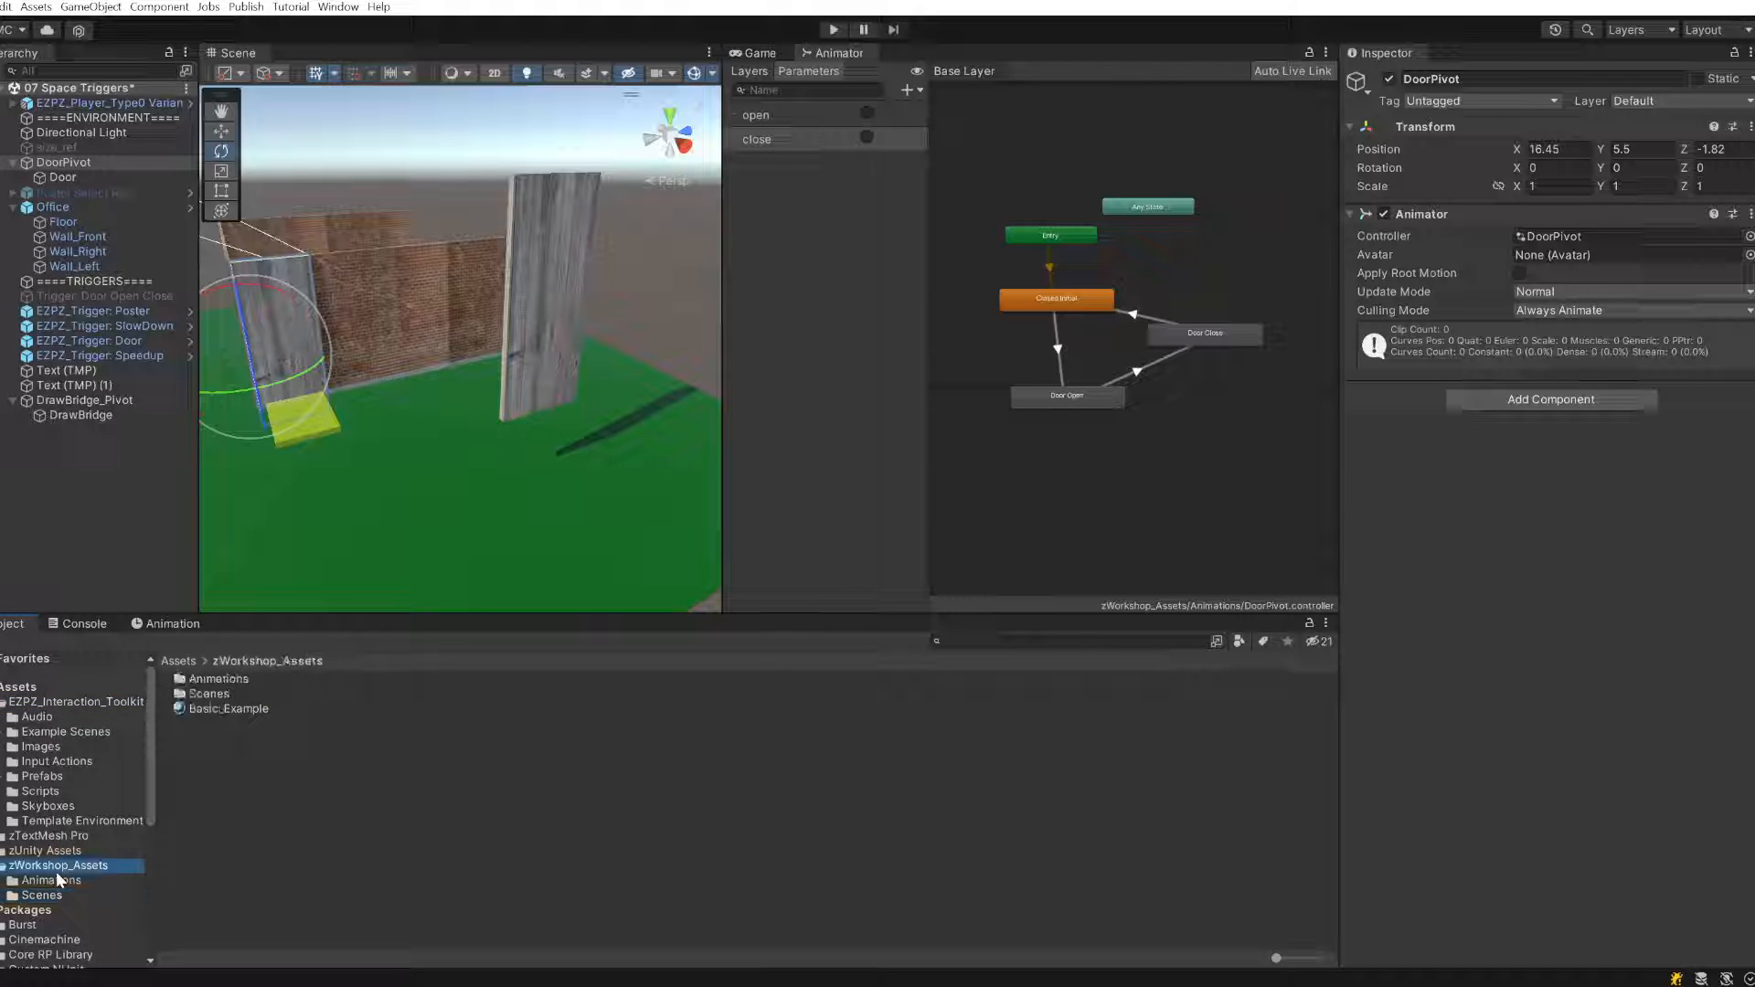
click(58, 879)
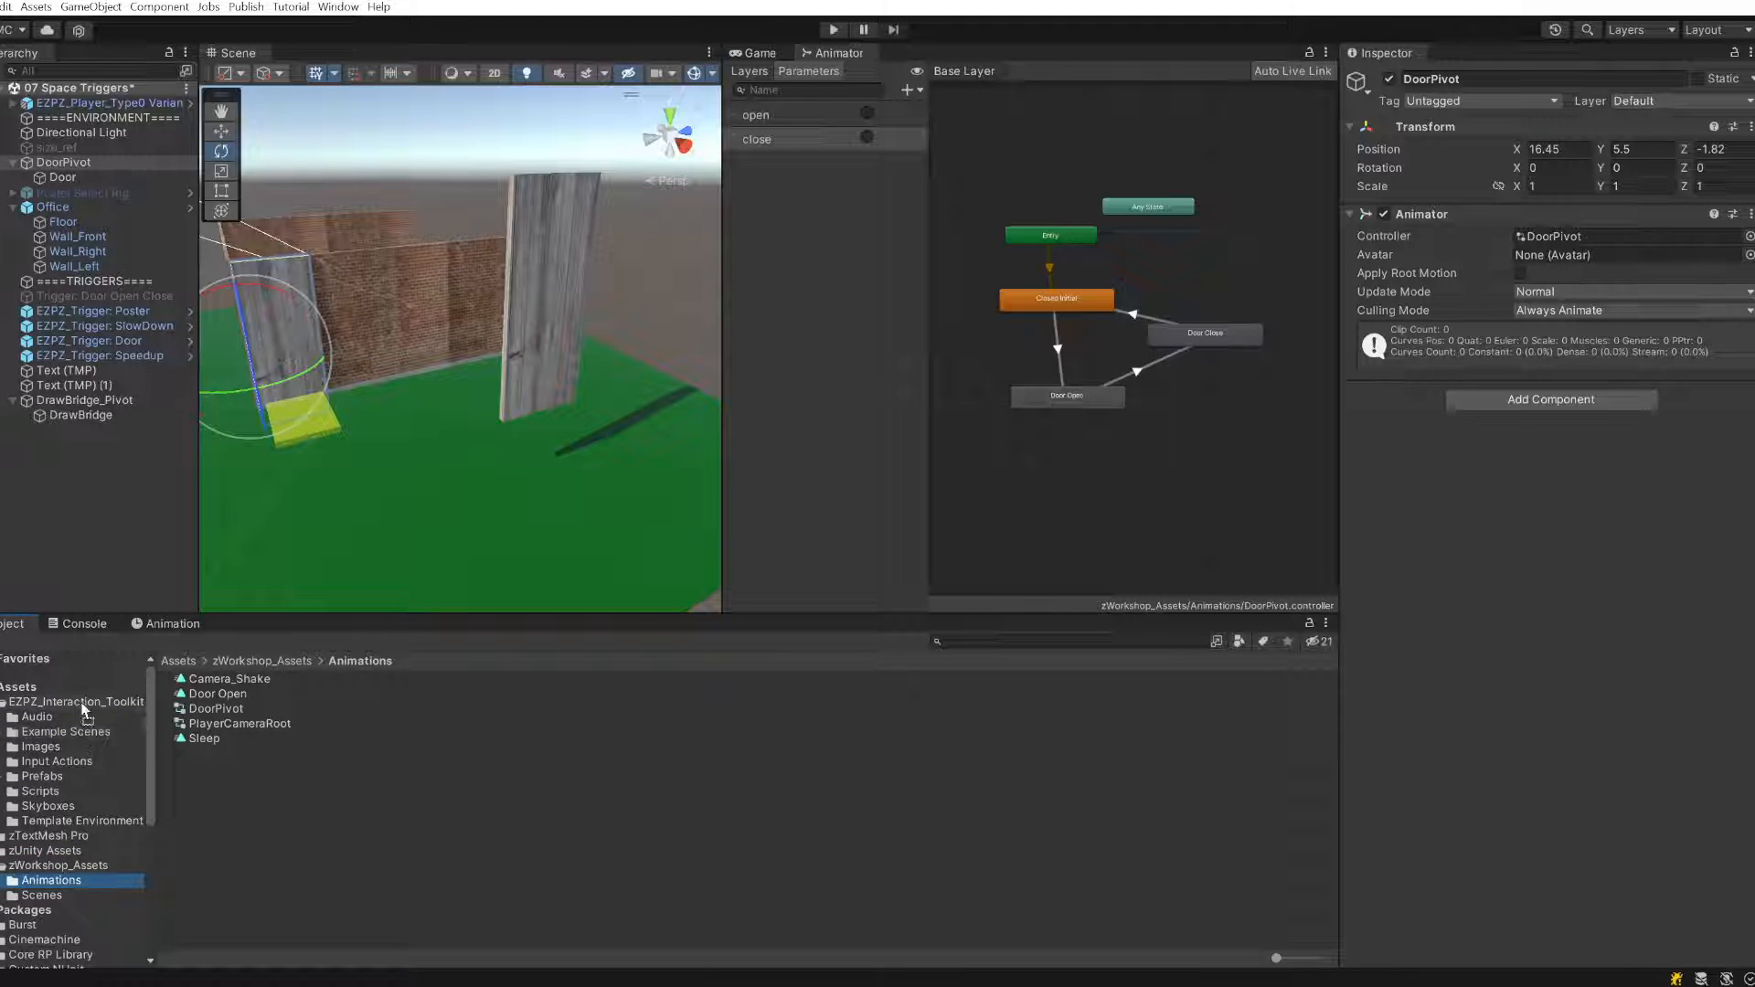
drag(81, 702, 80, 702)
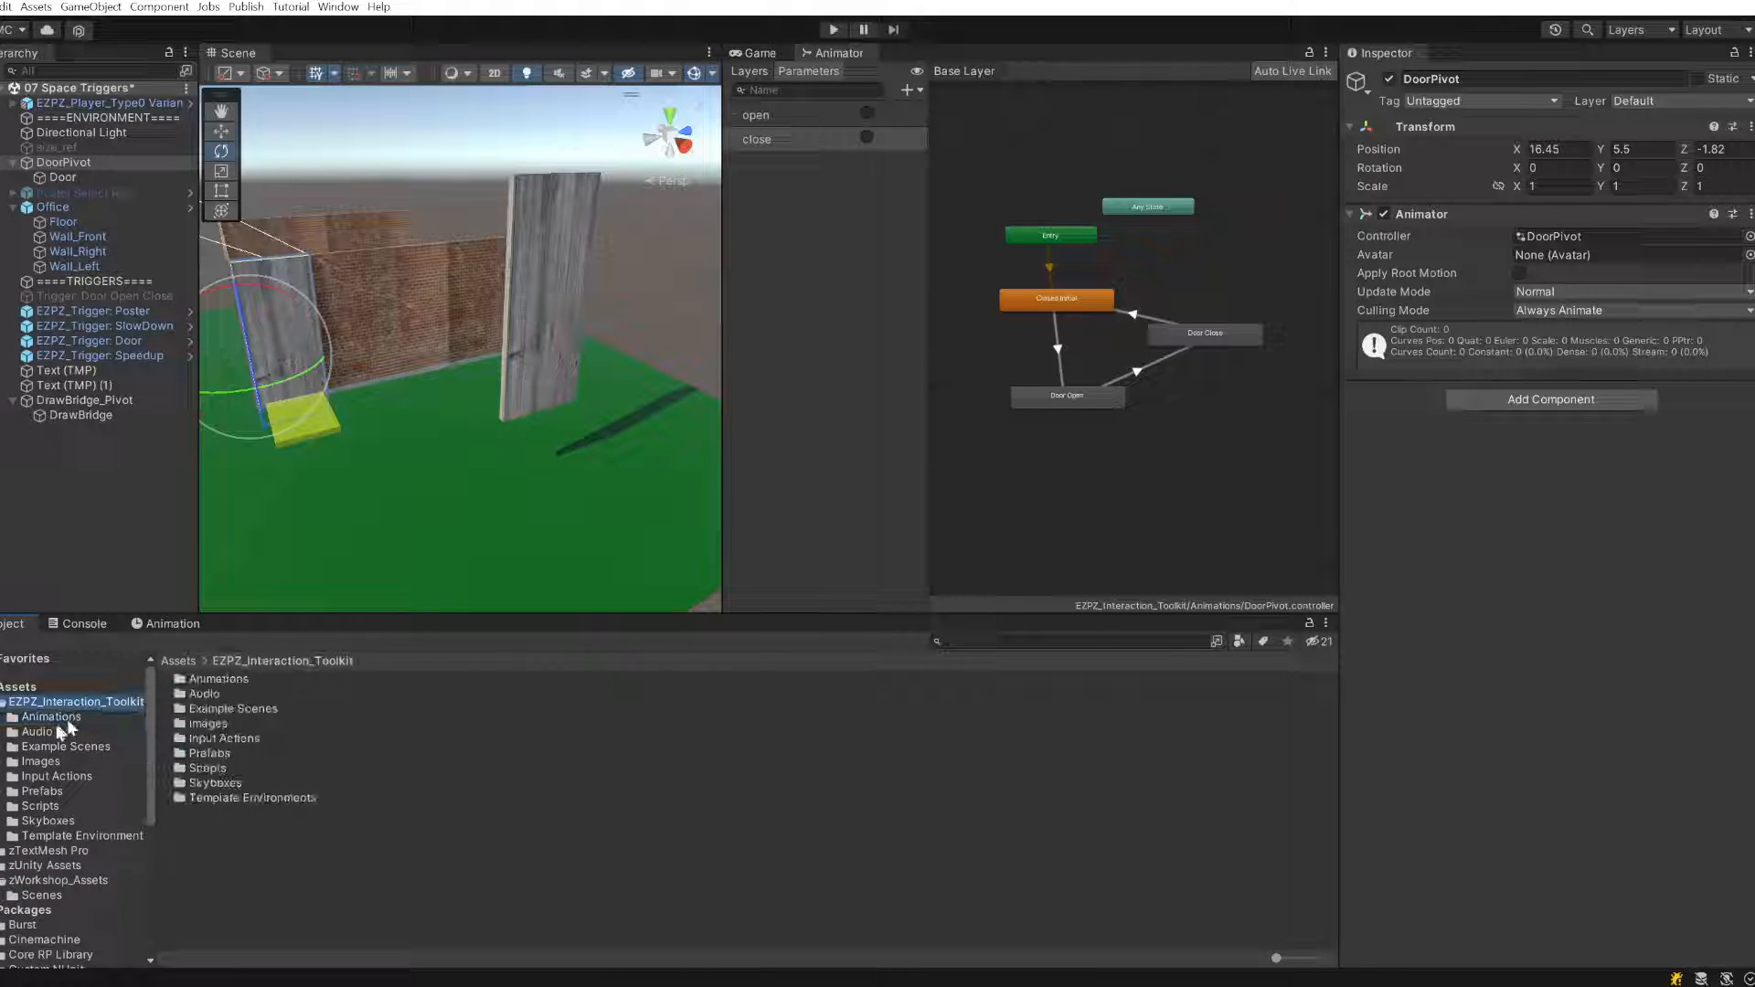
click(59, 720)
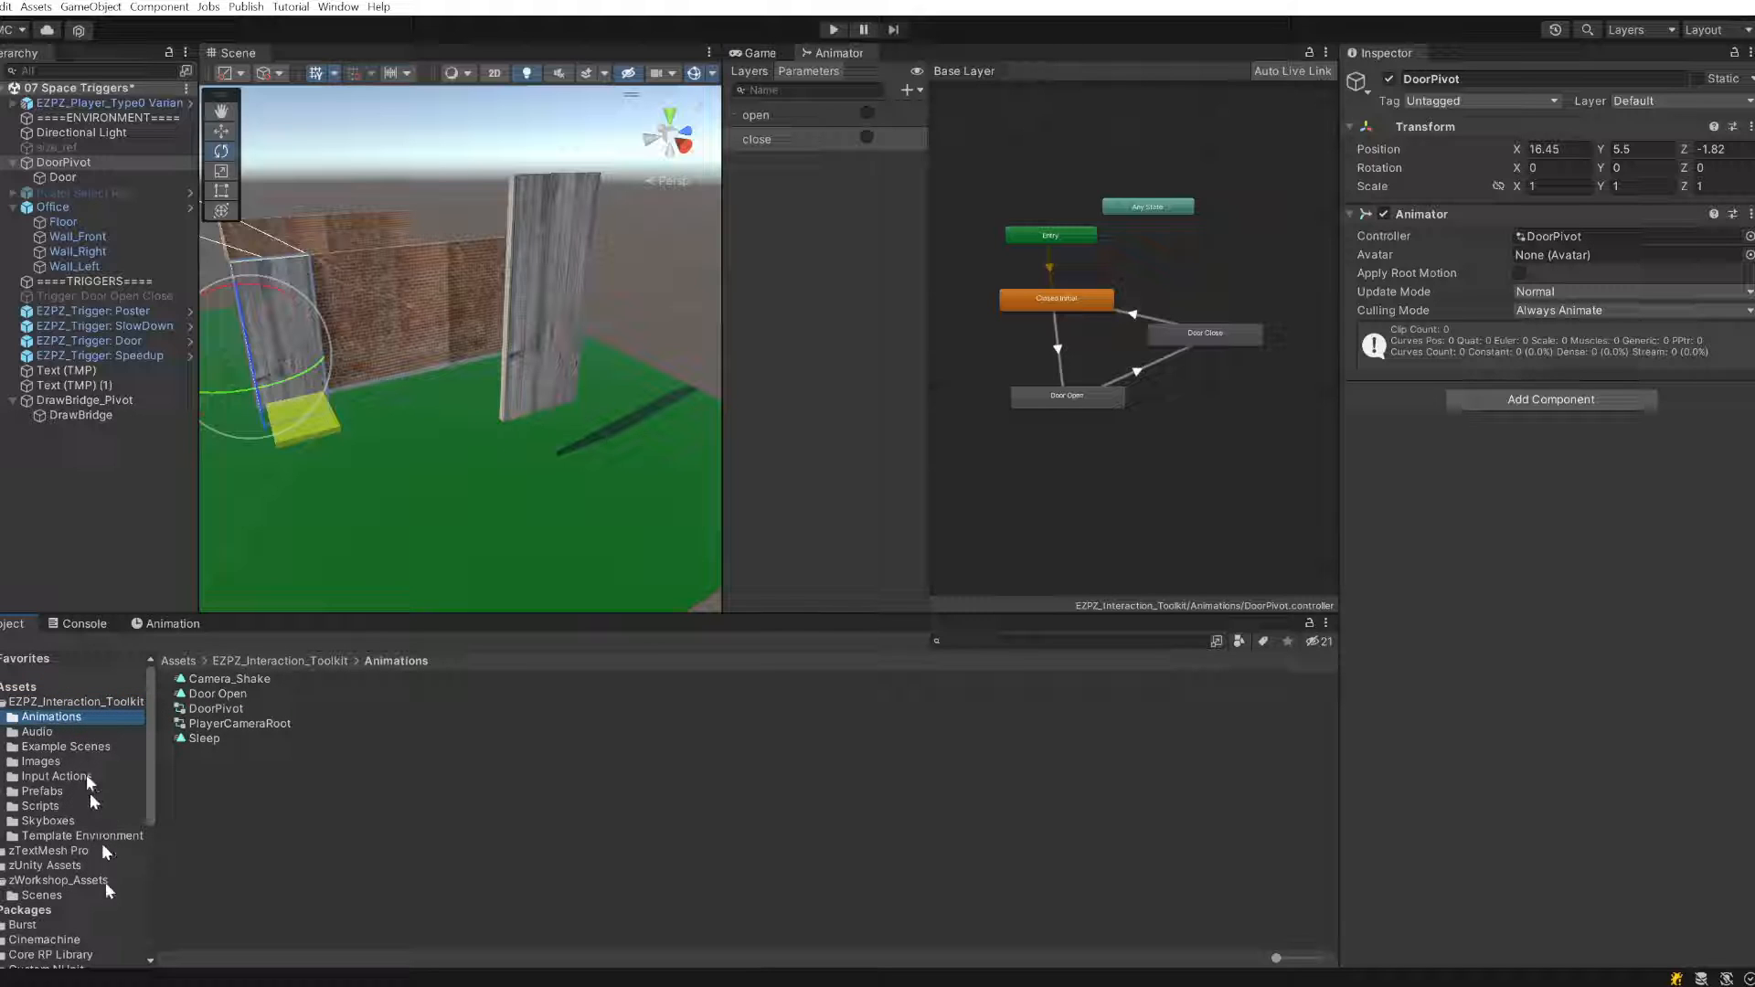
- Create an animation clip for DrawBridge_Pivot named Draw Bridge Open, saved in the EZPZ_Interaction_Toolkit Animations folder
click(80, 403)
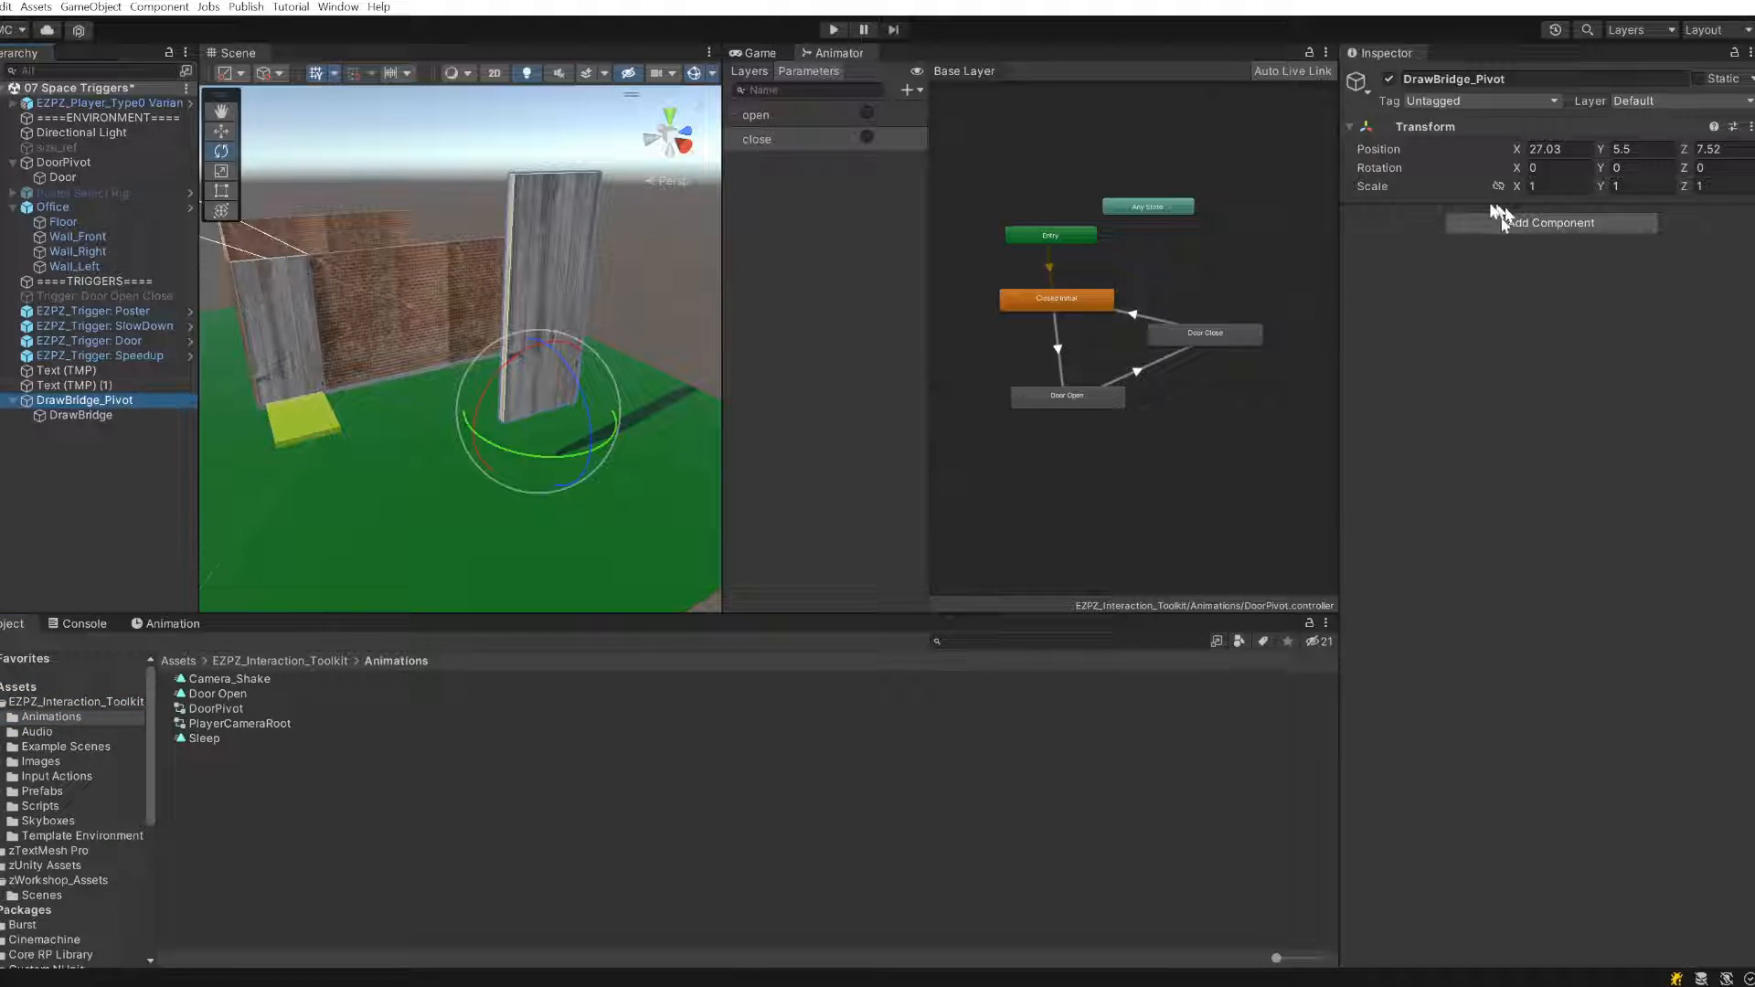
click(155, 624)
click(113, 403)
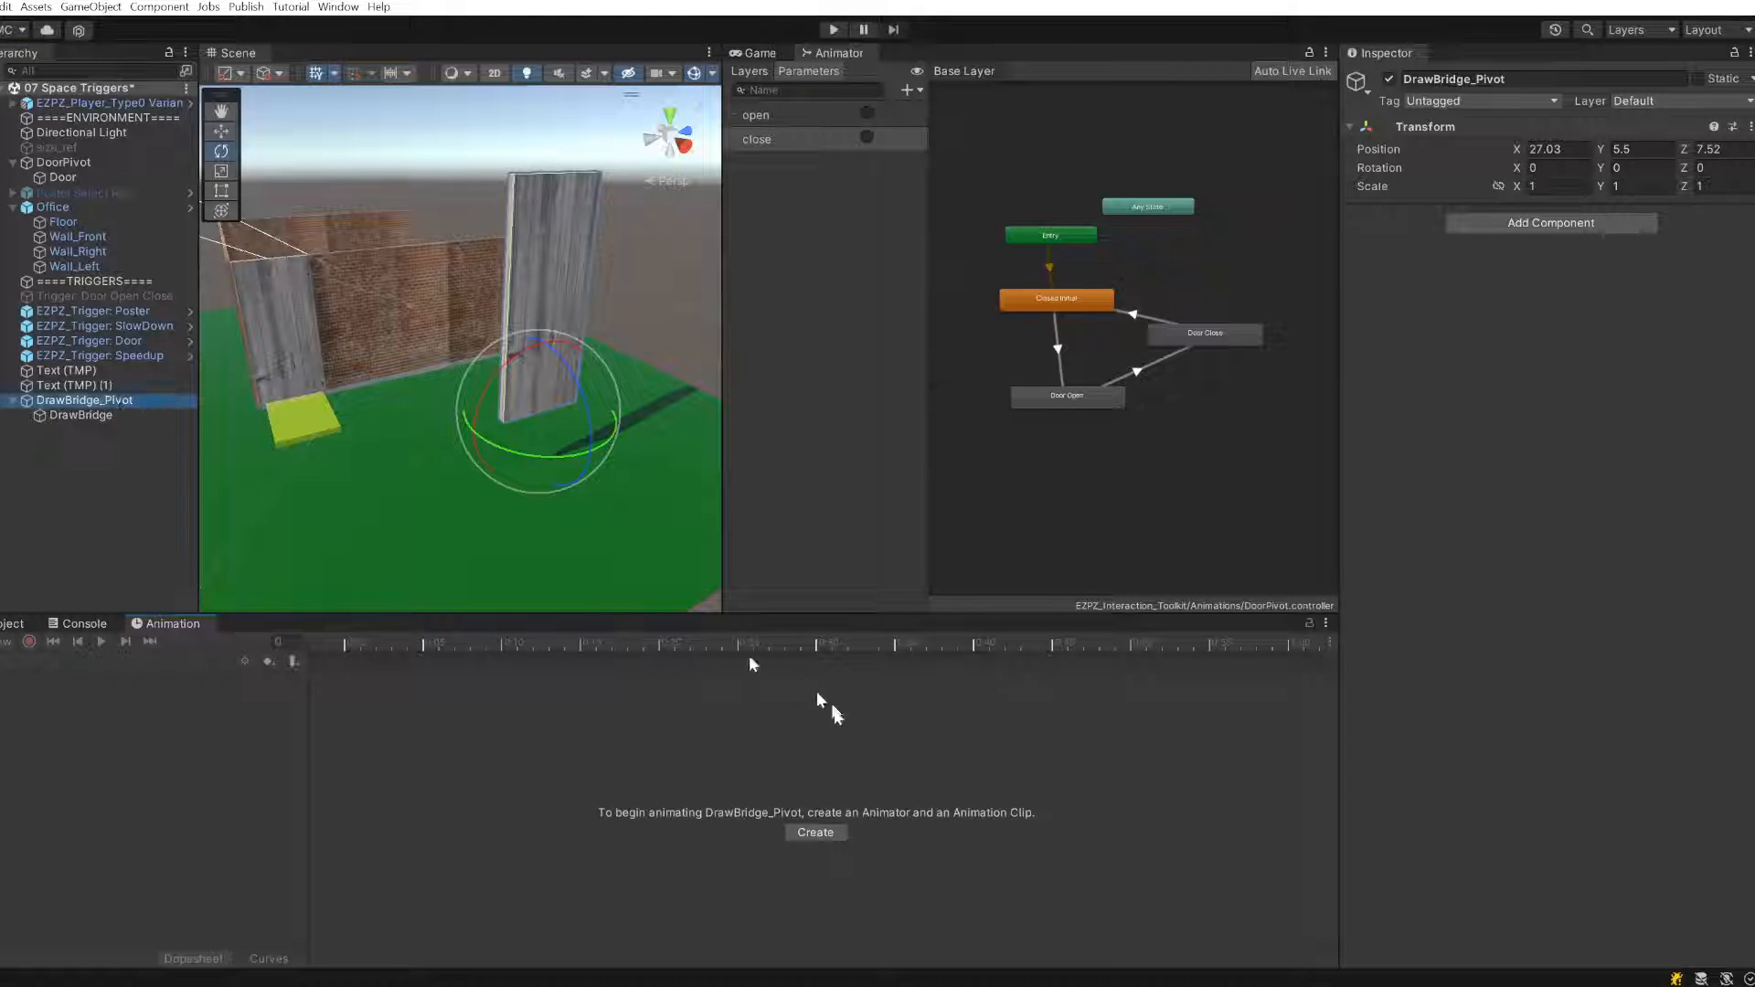
click(815, 832)
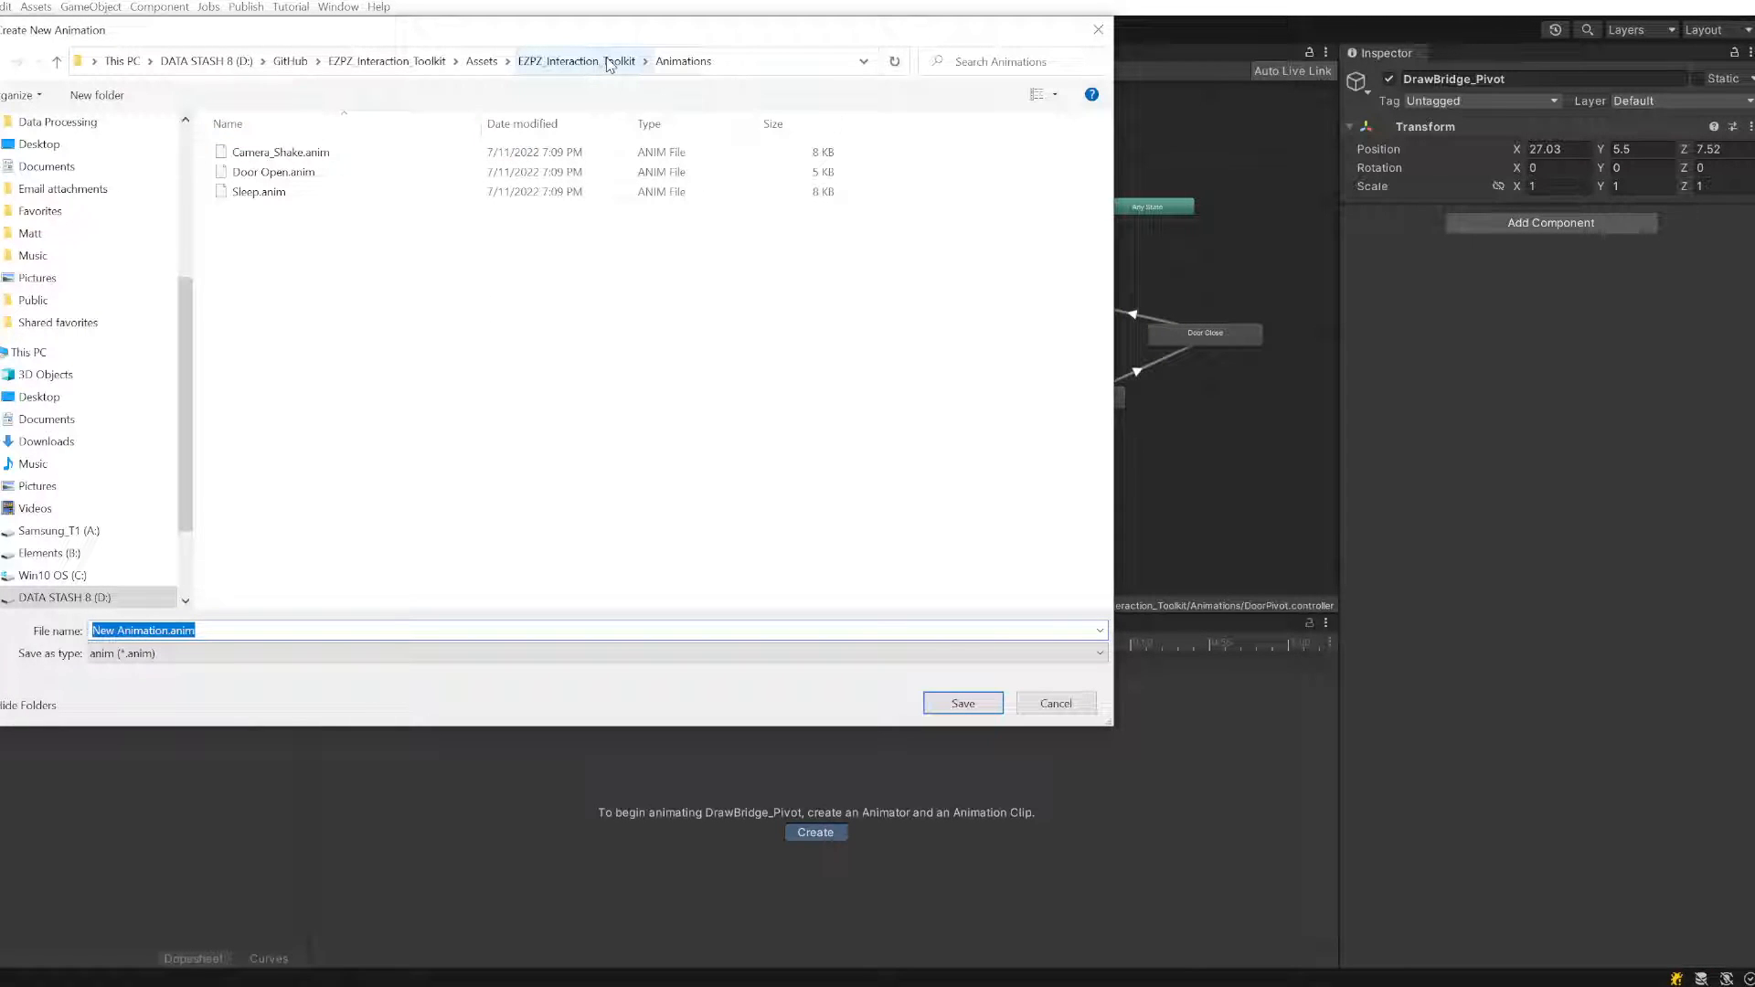
click(169, 630)
key(shift+Home)
text(Draw)
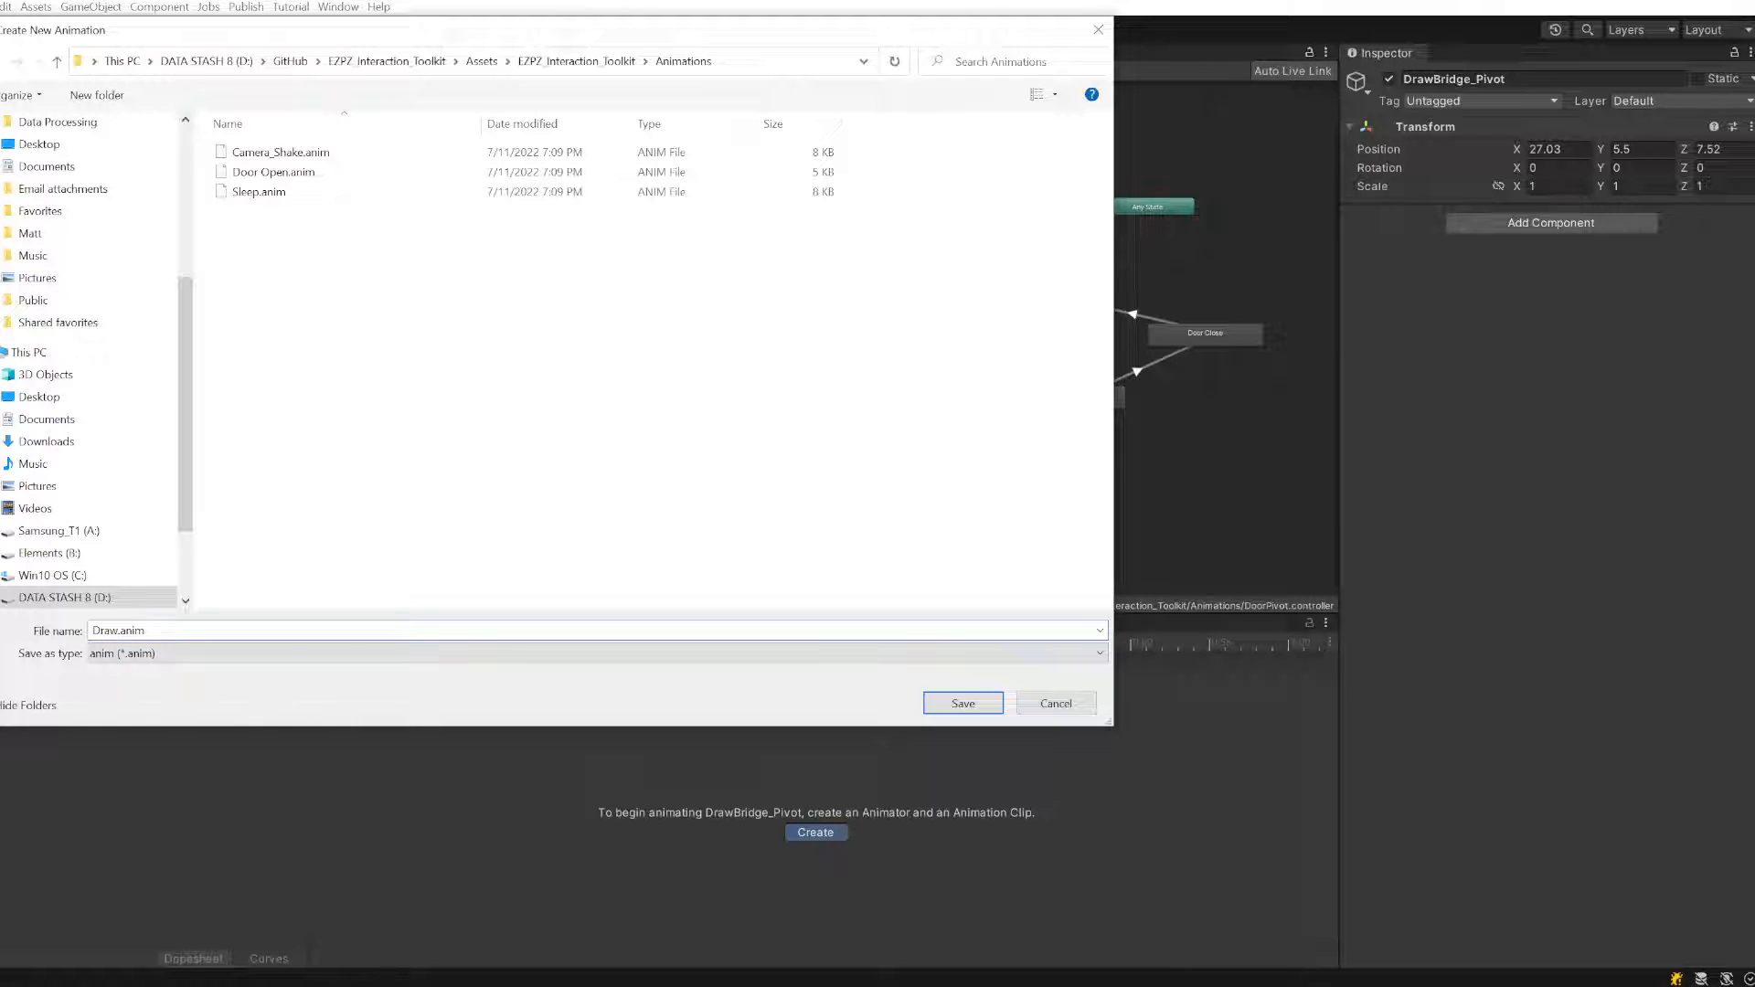
text( Bridge Open)
click(965, 705)
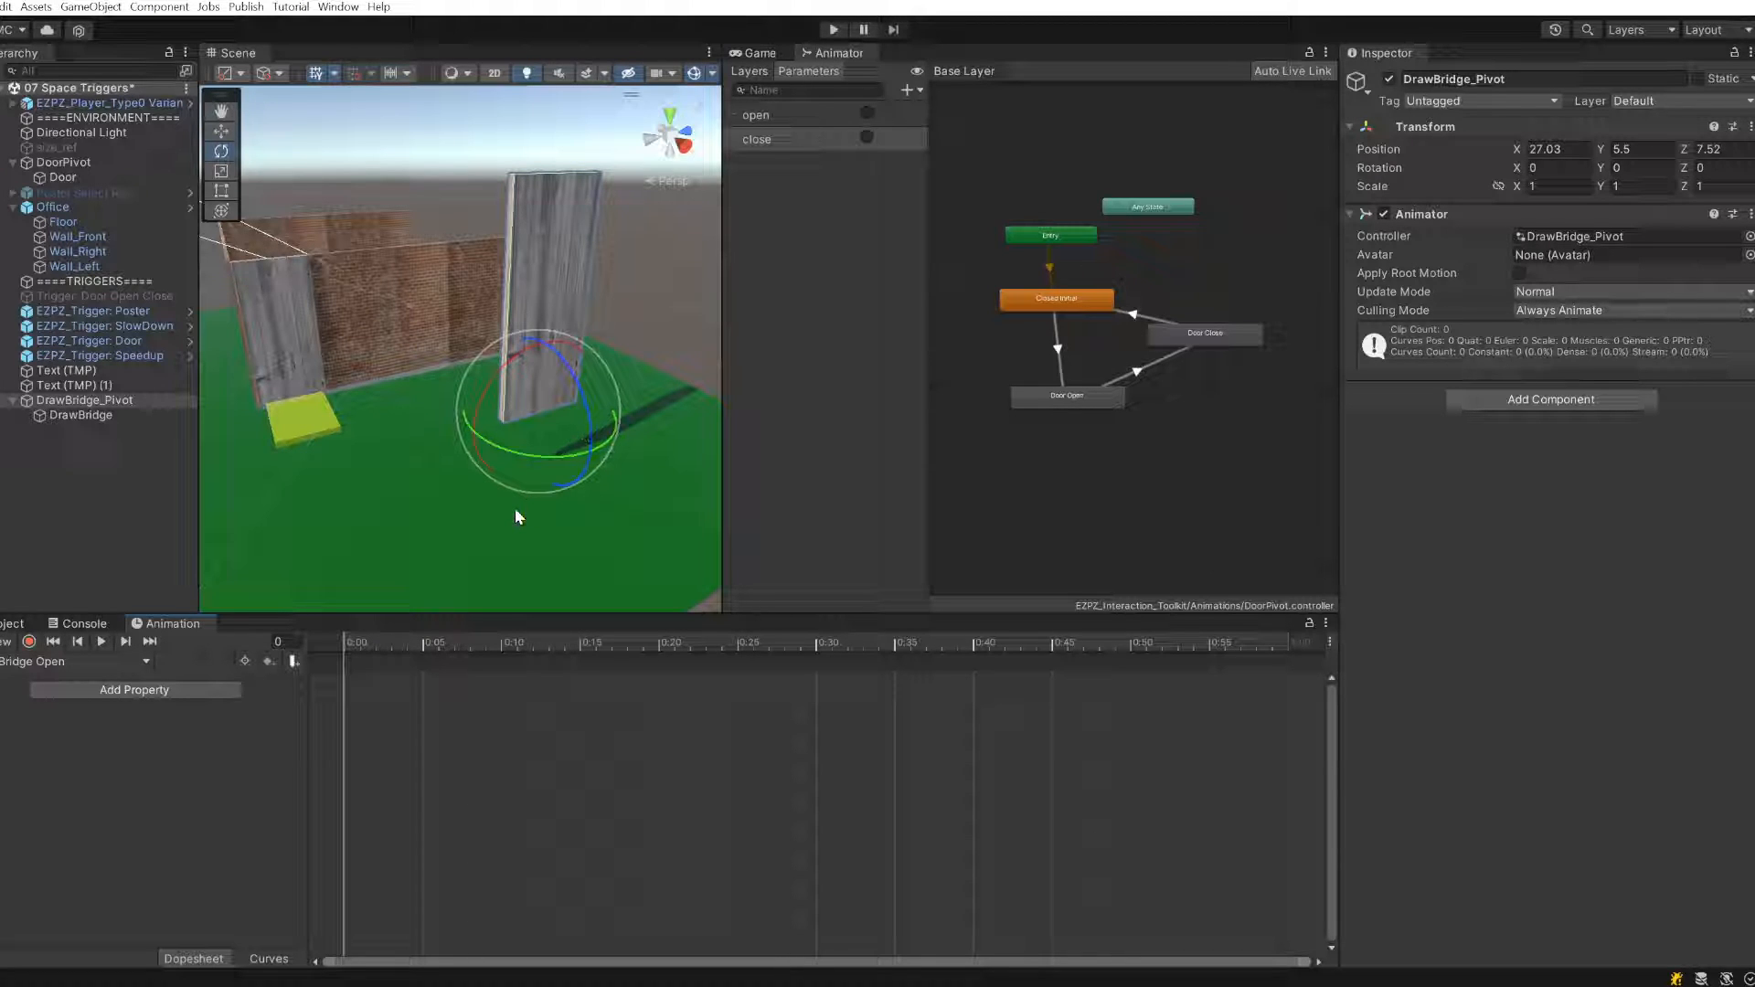
- Record a rotation keyframe for DrawBridge_Pivot at frame 60 of the new clip, with its Z rotation set to 90
scroll(505, 534, down, 1)
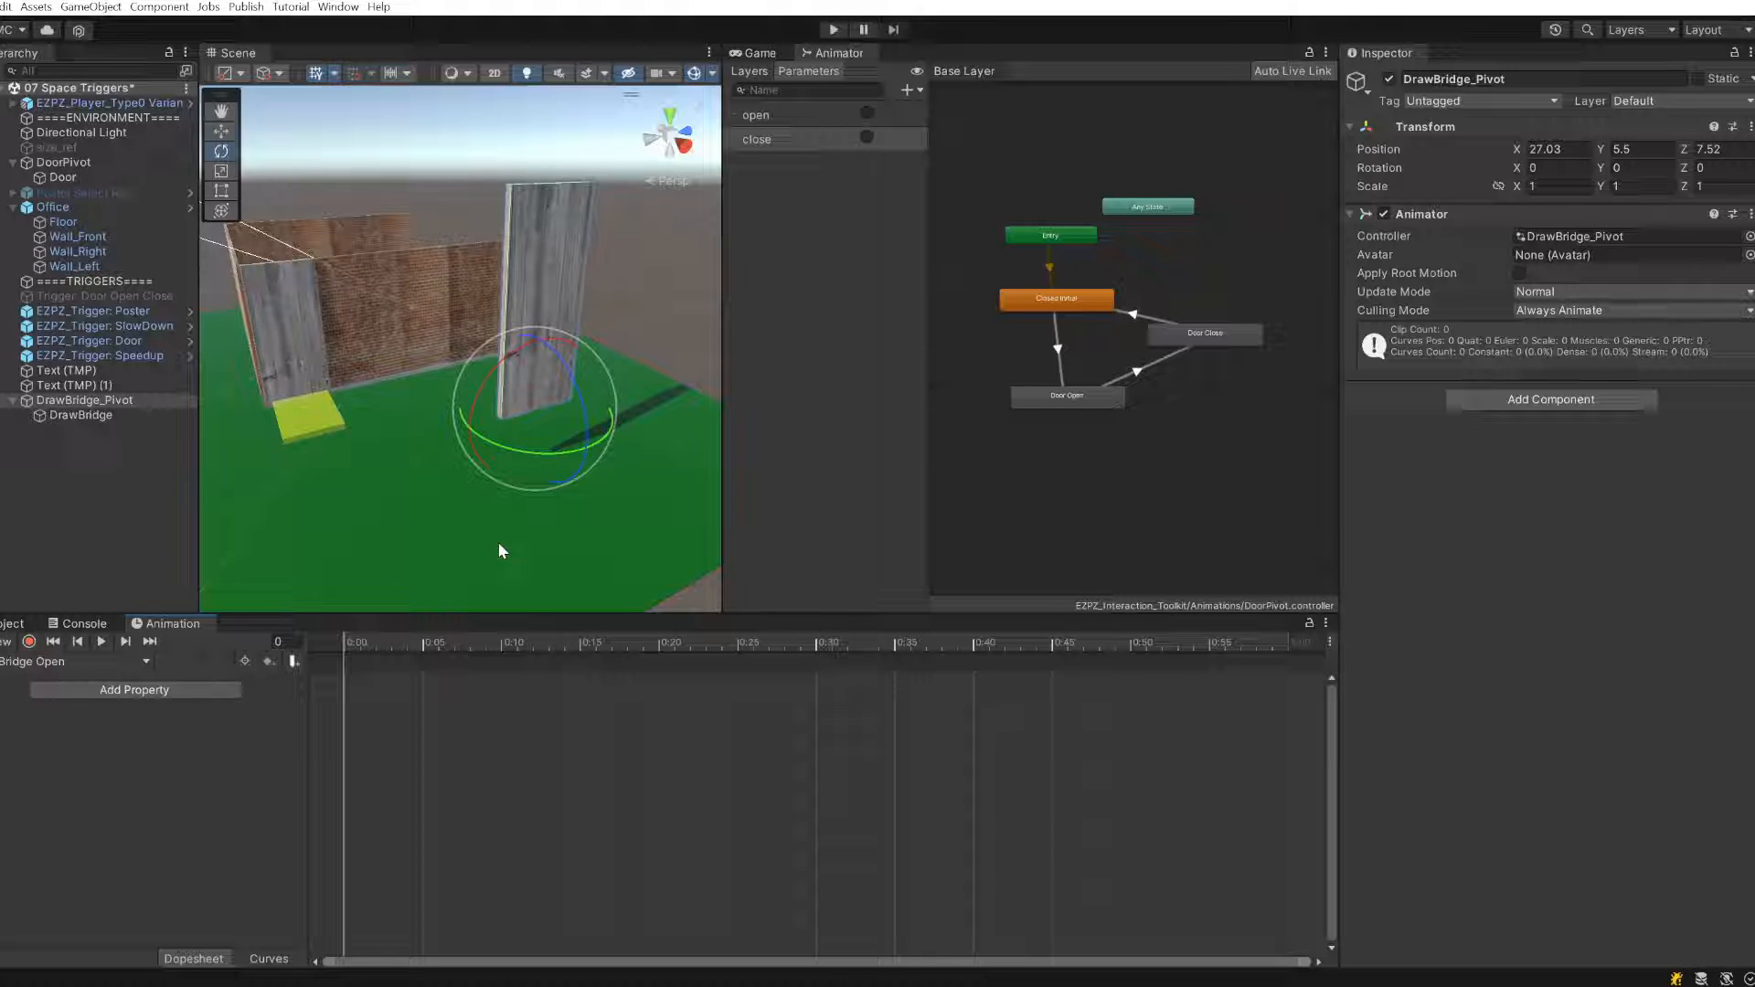
alt+drag(444, 472, 601, 428)
scroll(602, 428, up, 4)
middle_drag(601, 428, 512, 454)
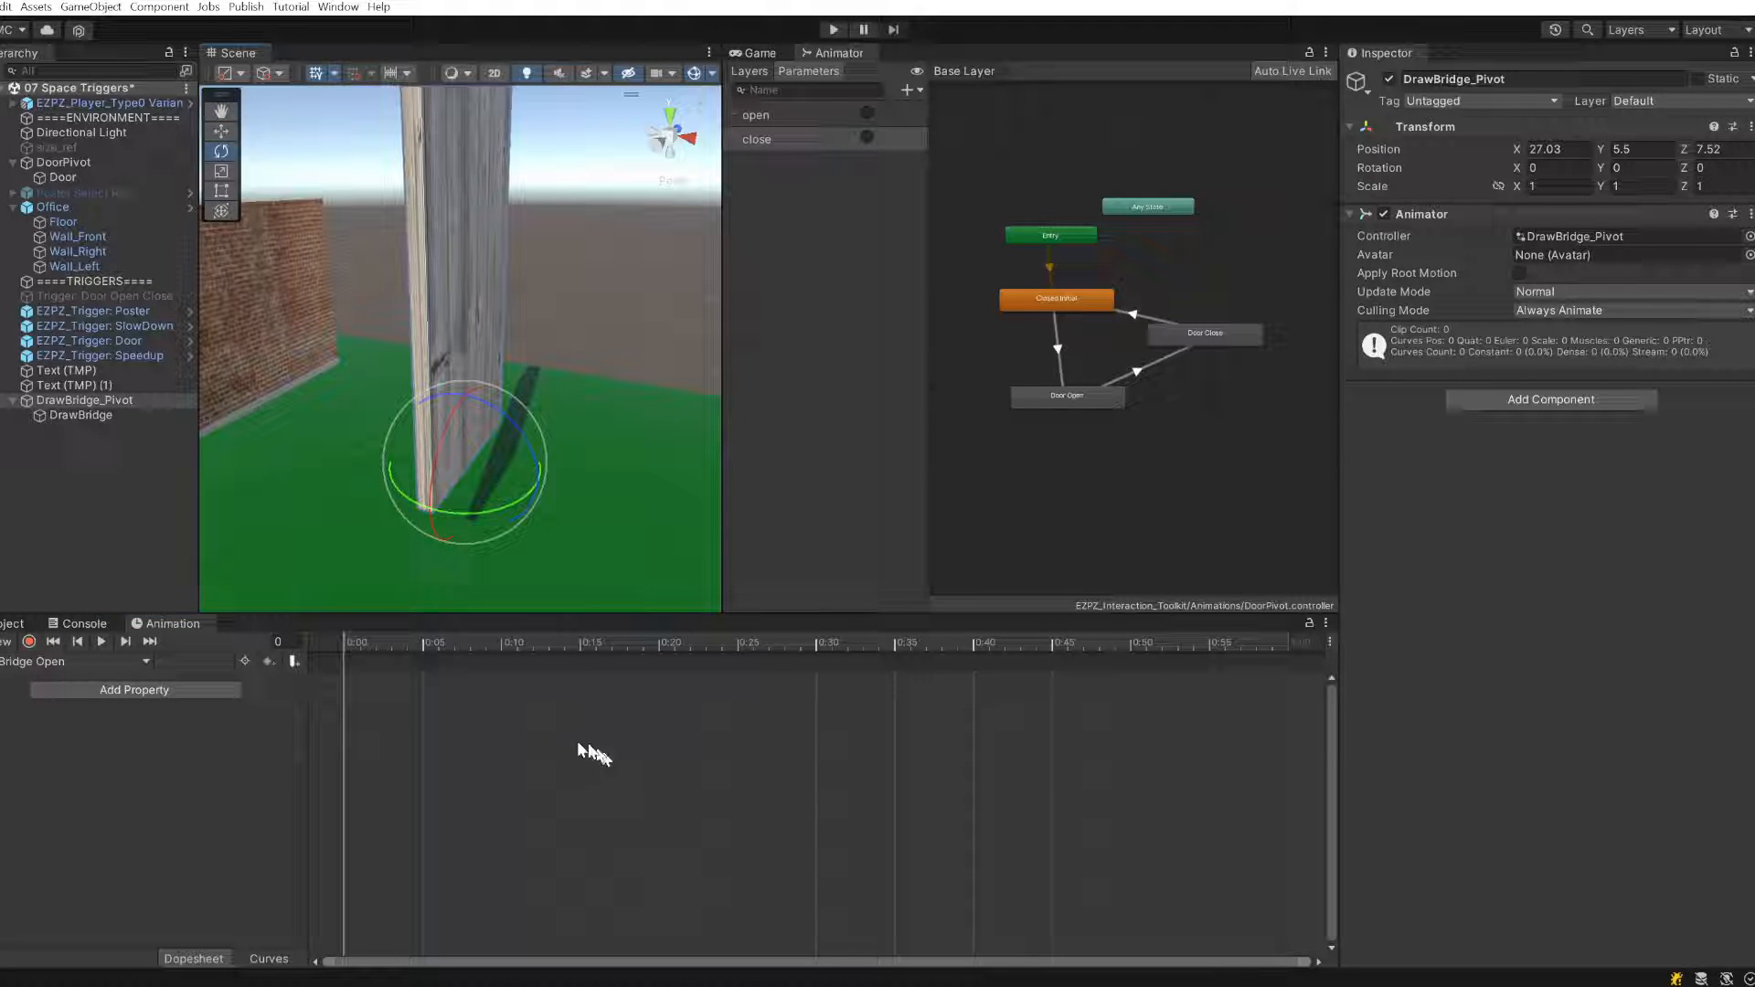
click(29, 642)
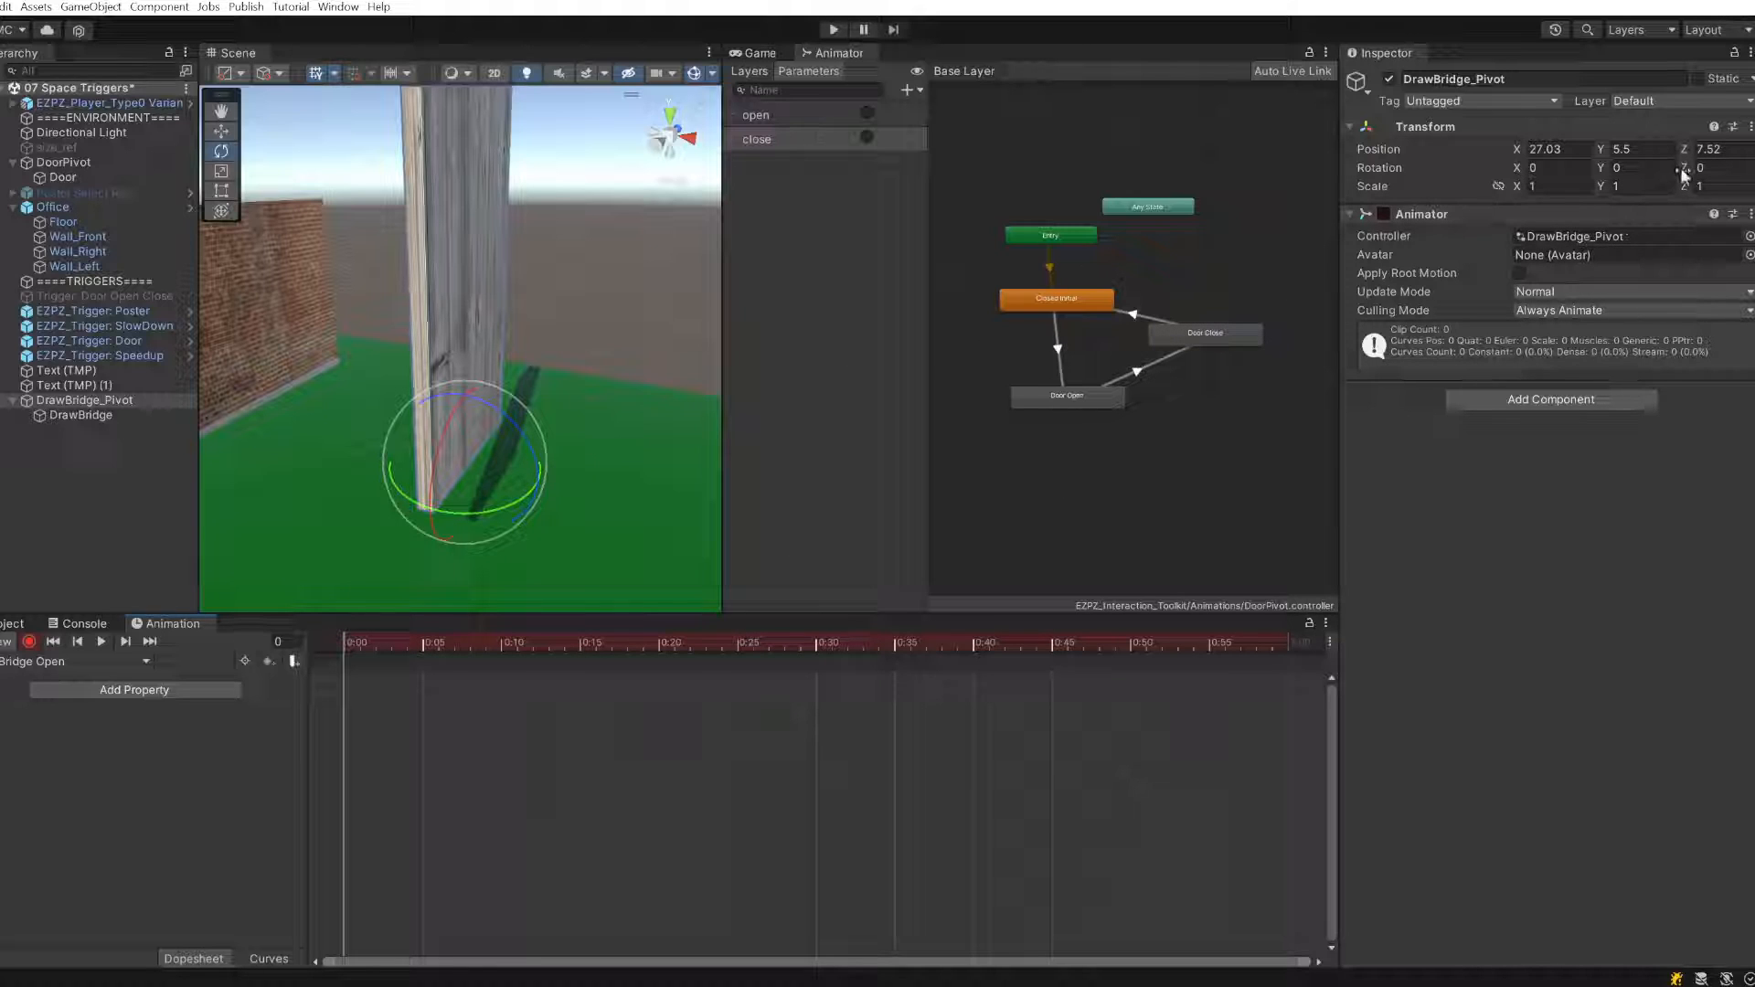
click(1285, 644)
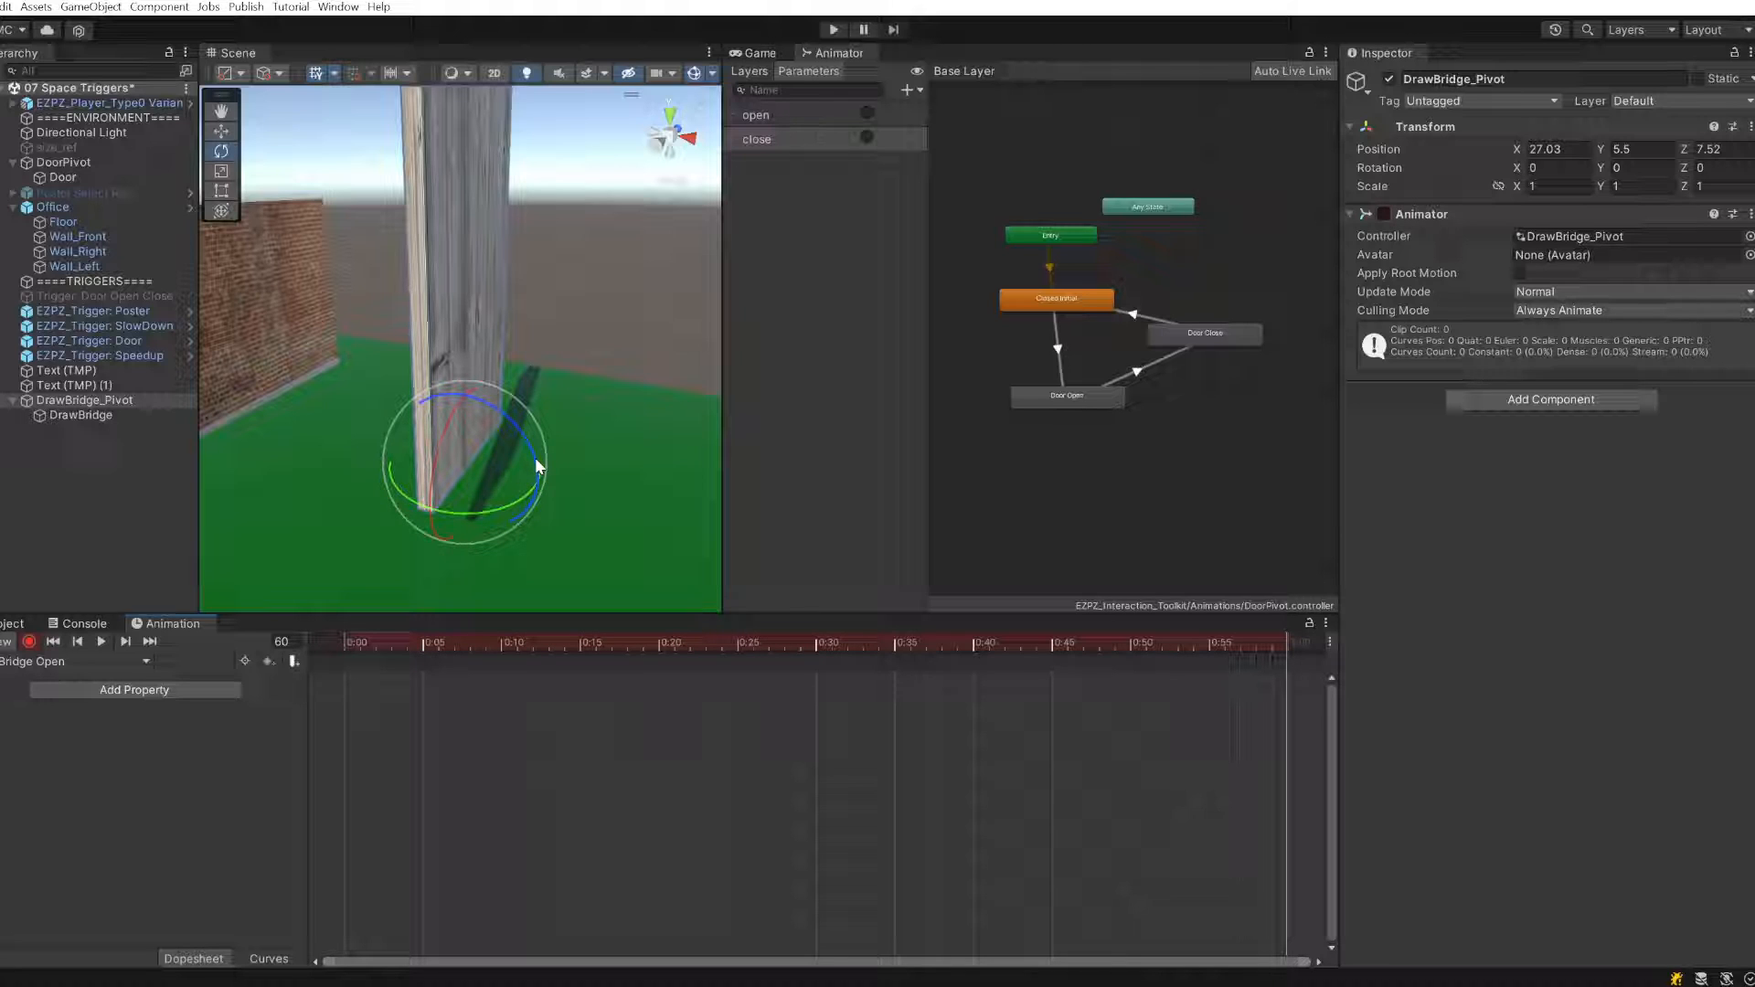
drag(534, 457, 535, 457)
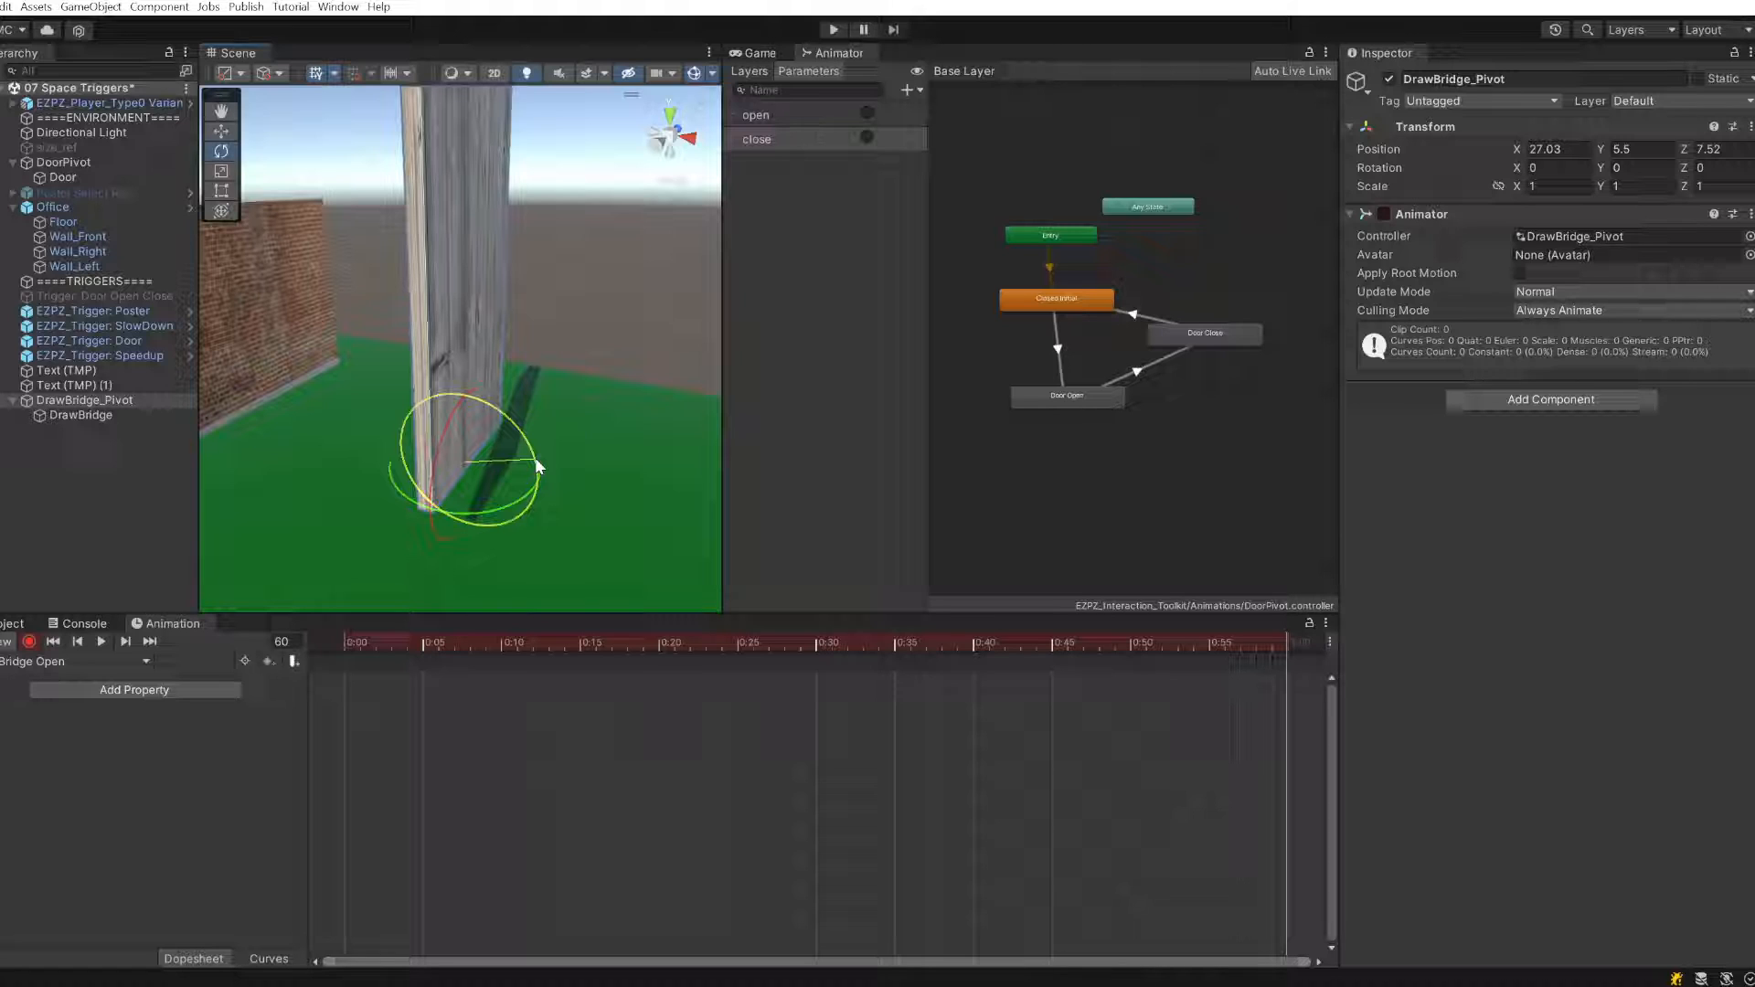
drag(535, 457, 534, 457)
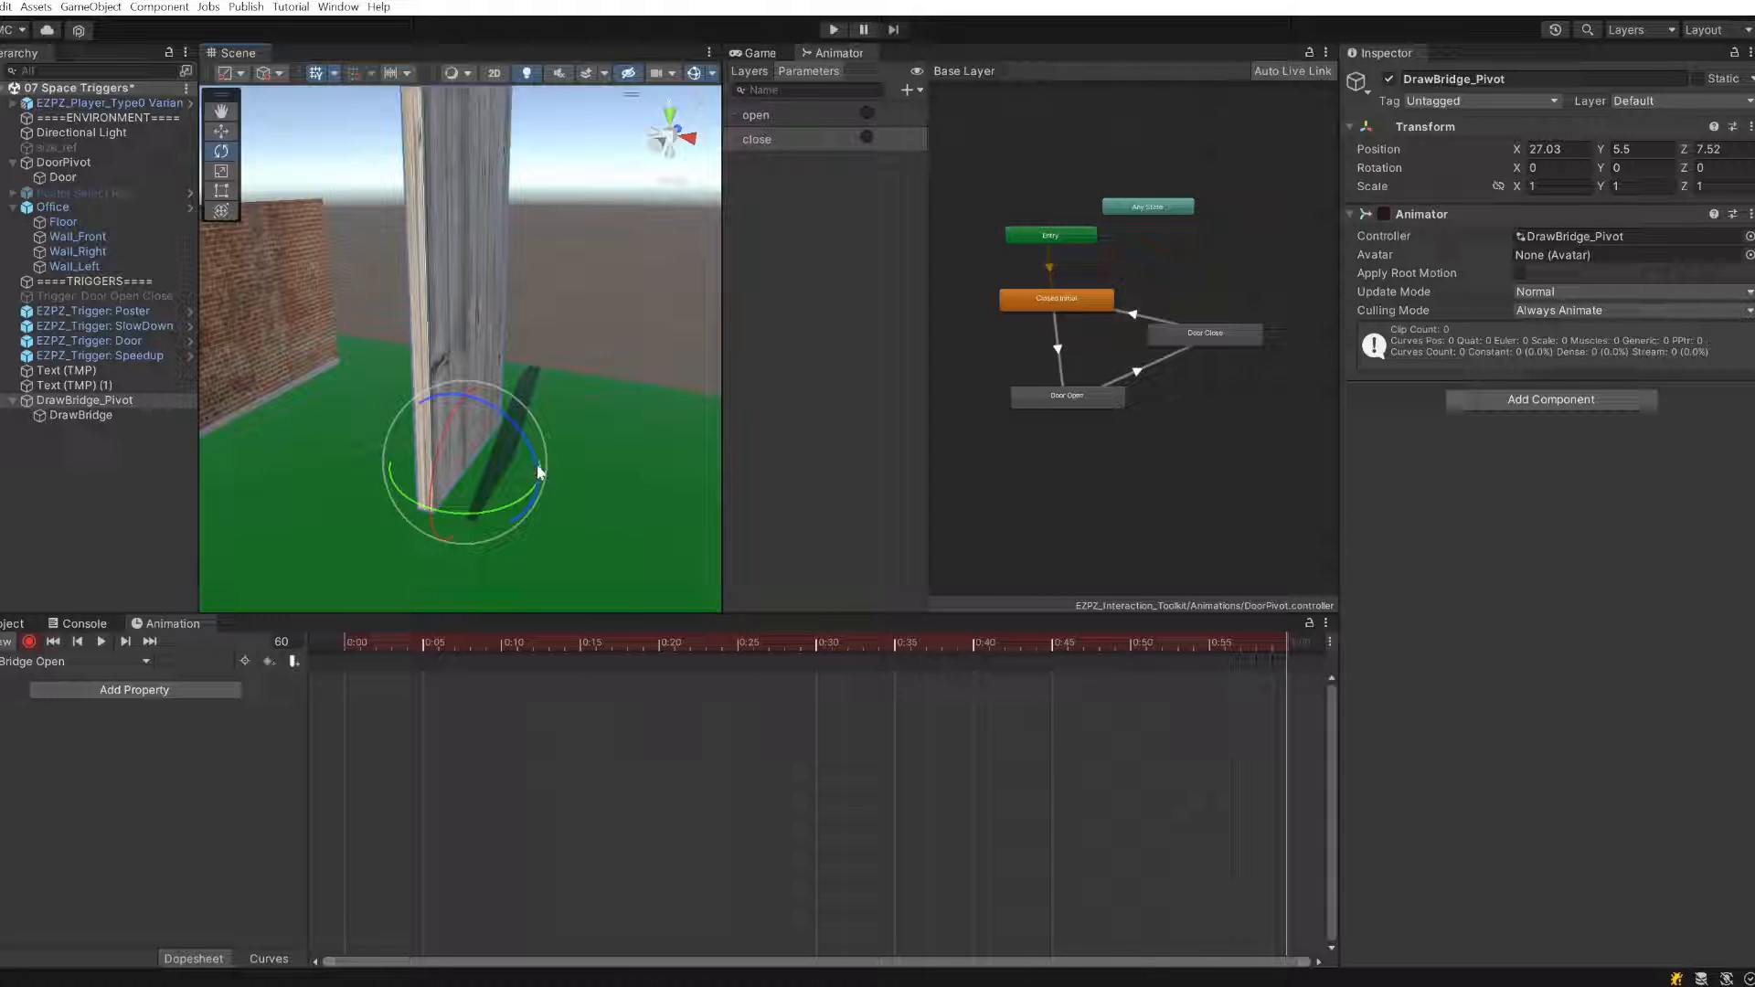
drag(536, 464, 450, 276)
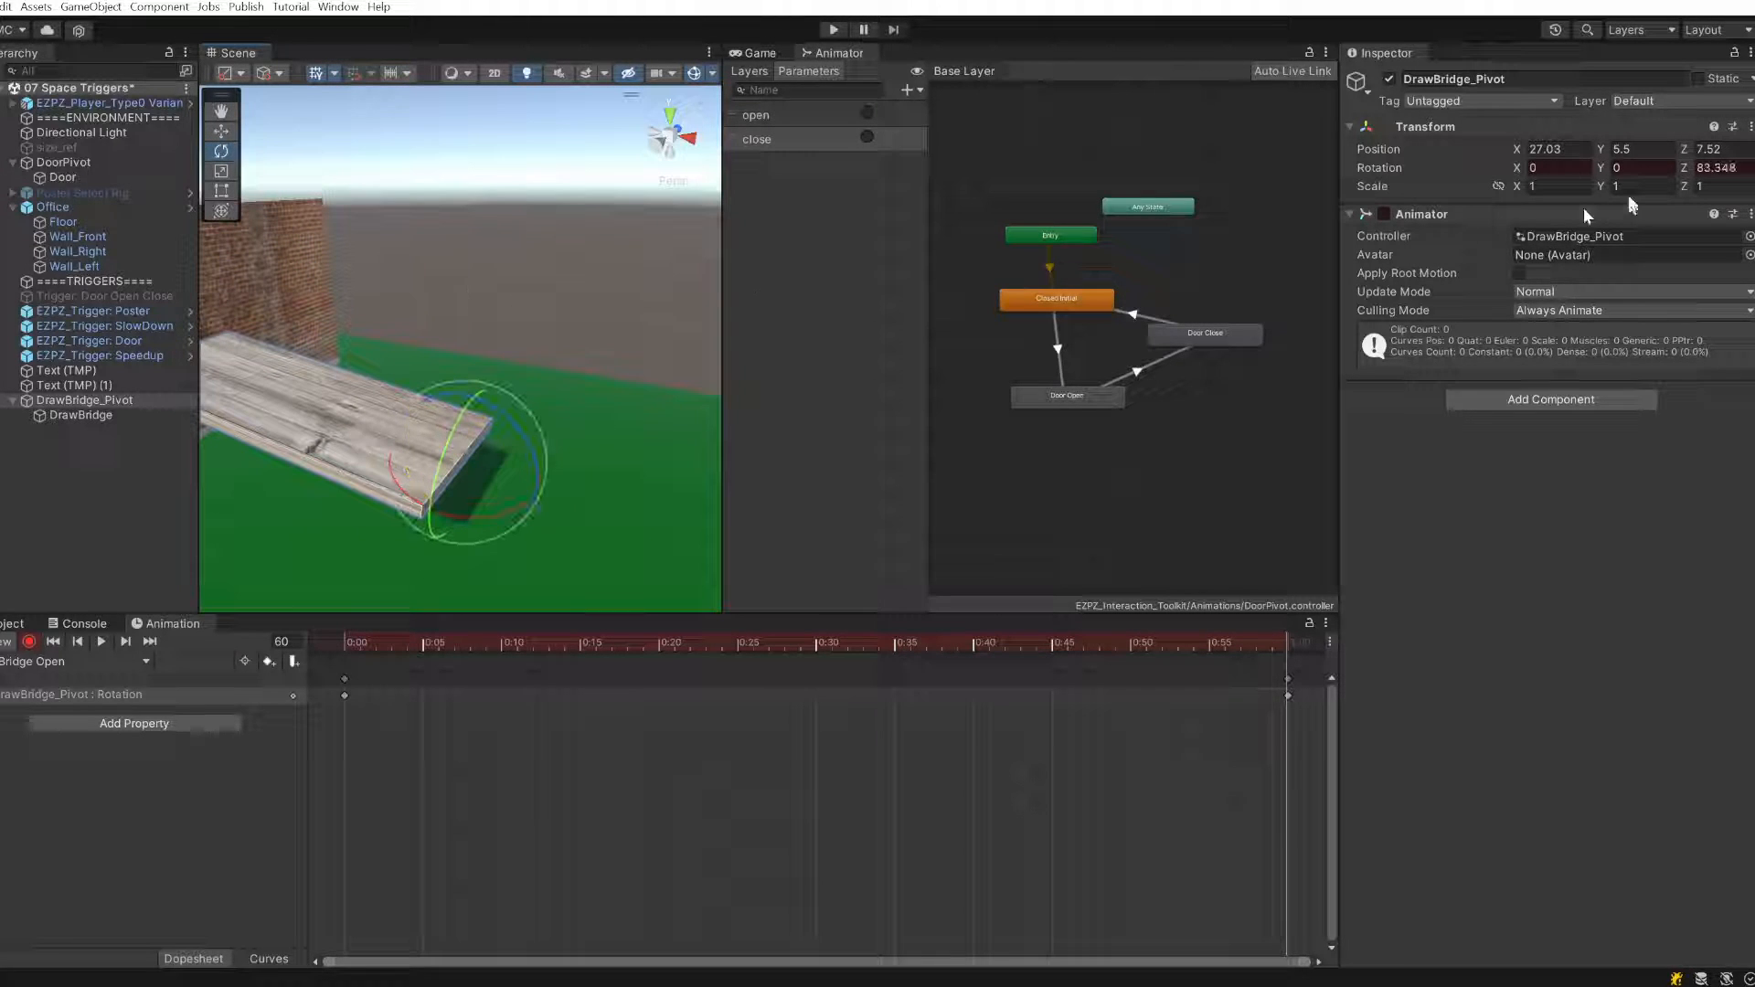
click(1719, 167)
text(90)
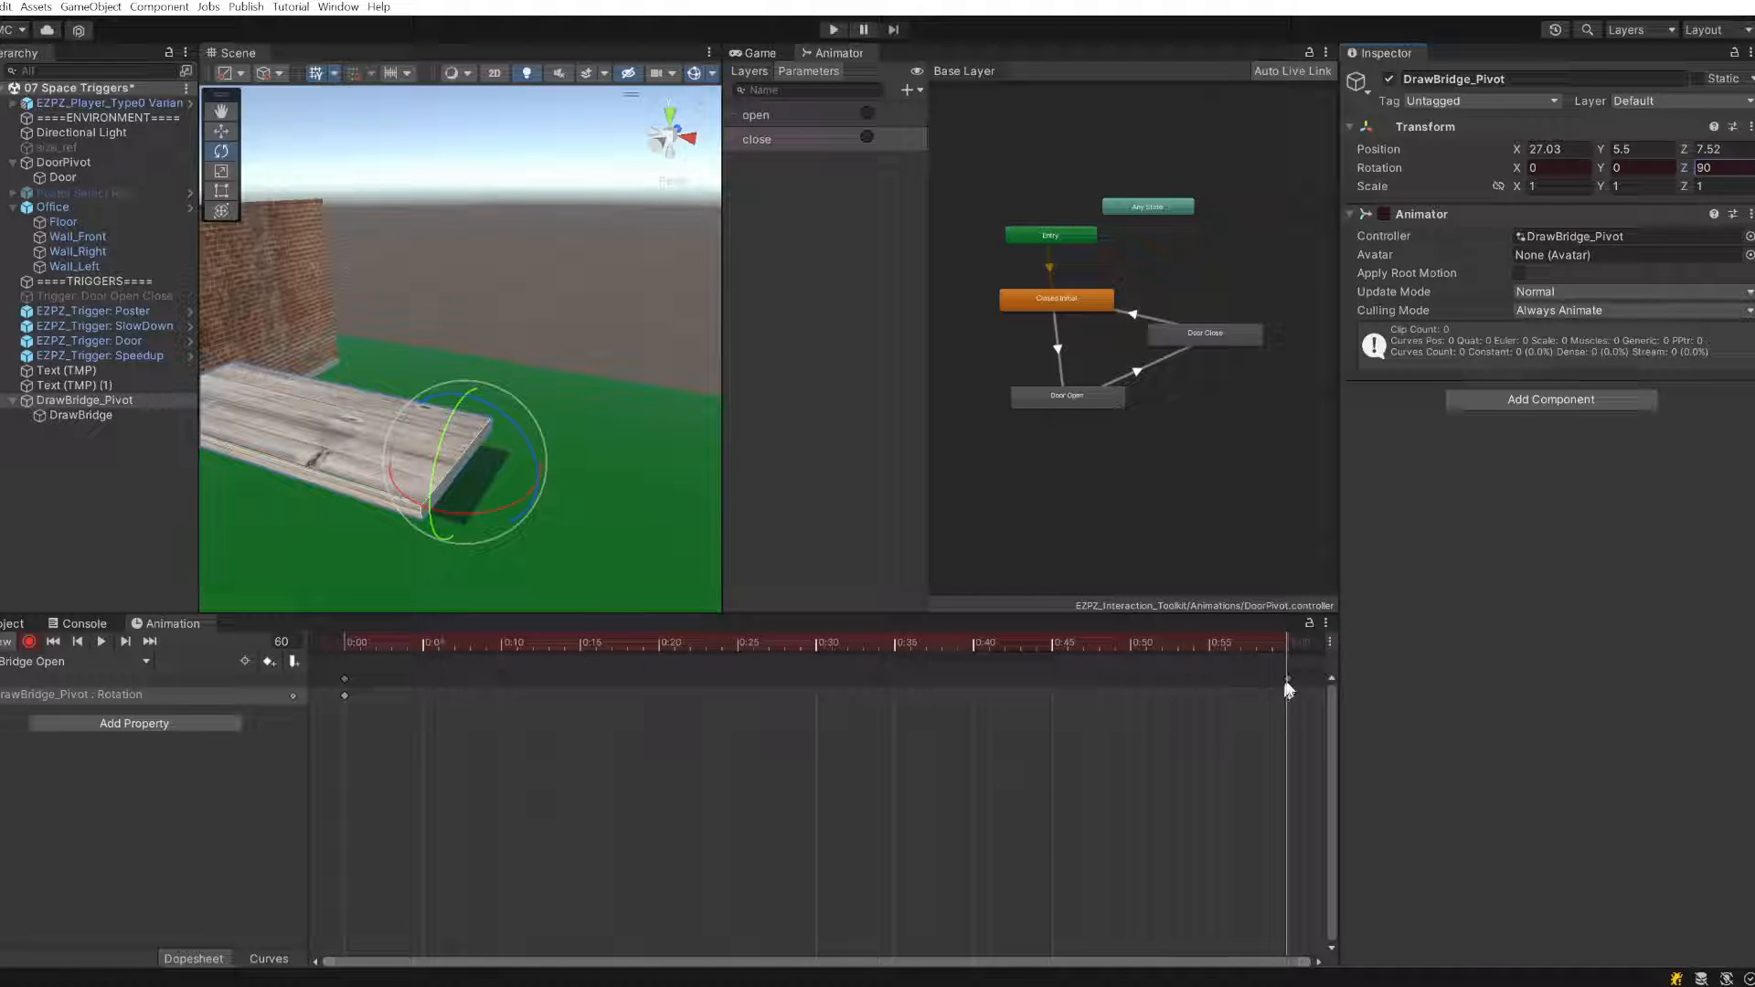
- Scrub the drawbridge clip back to frame 0 and preview its opening motion
click(361, 646)
drag(363, 645, 347, 645)
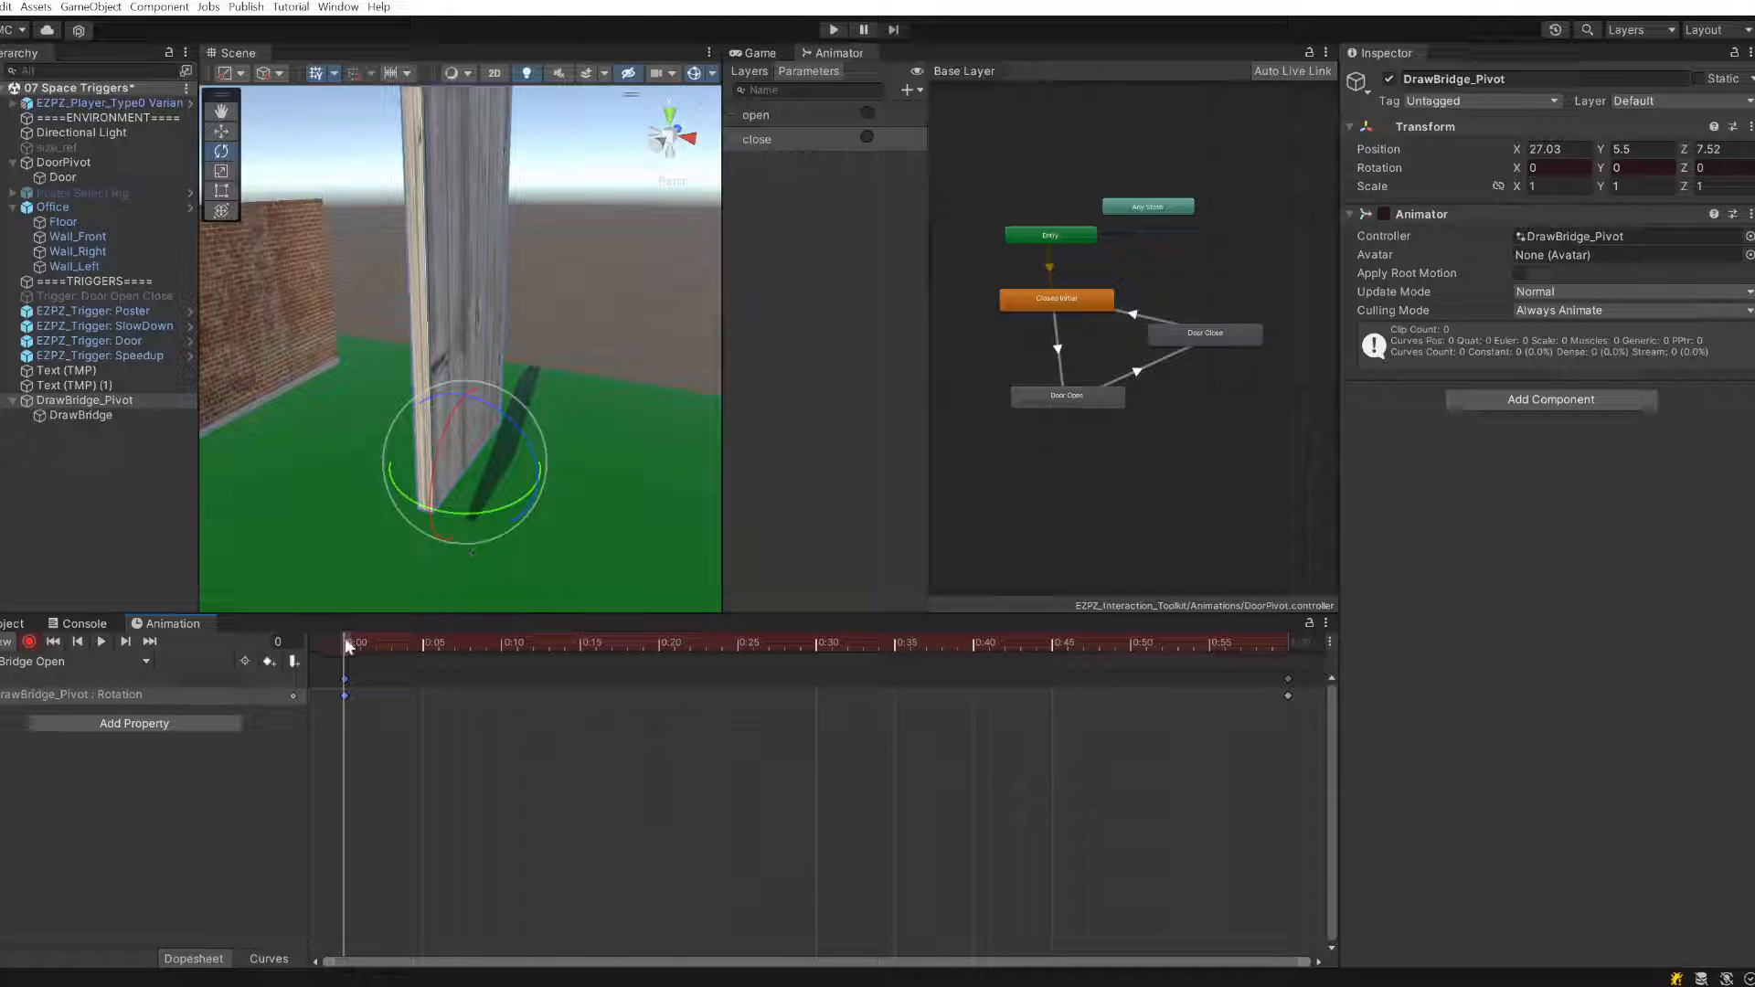
scroll(480, 471, down, 1)
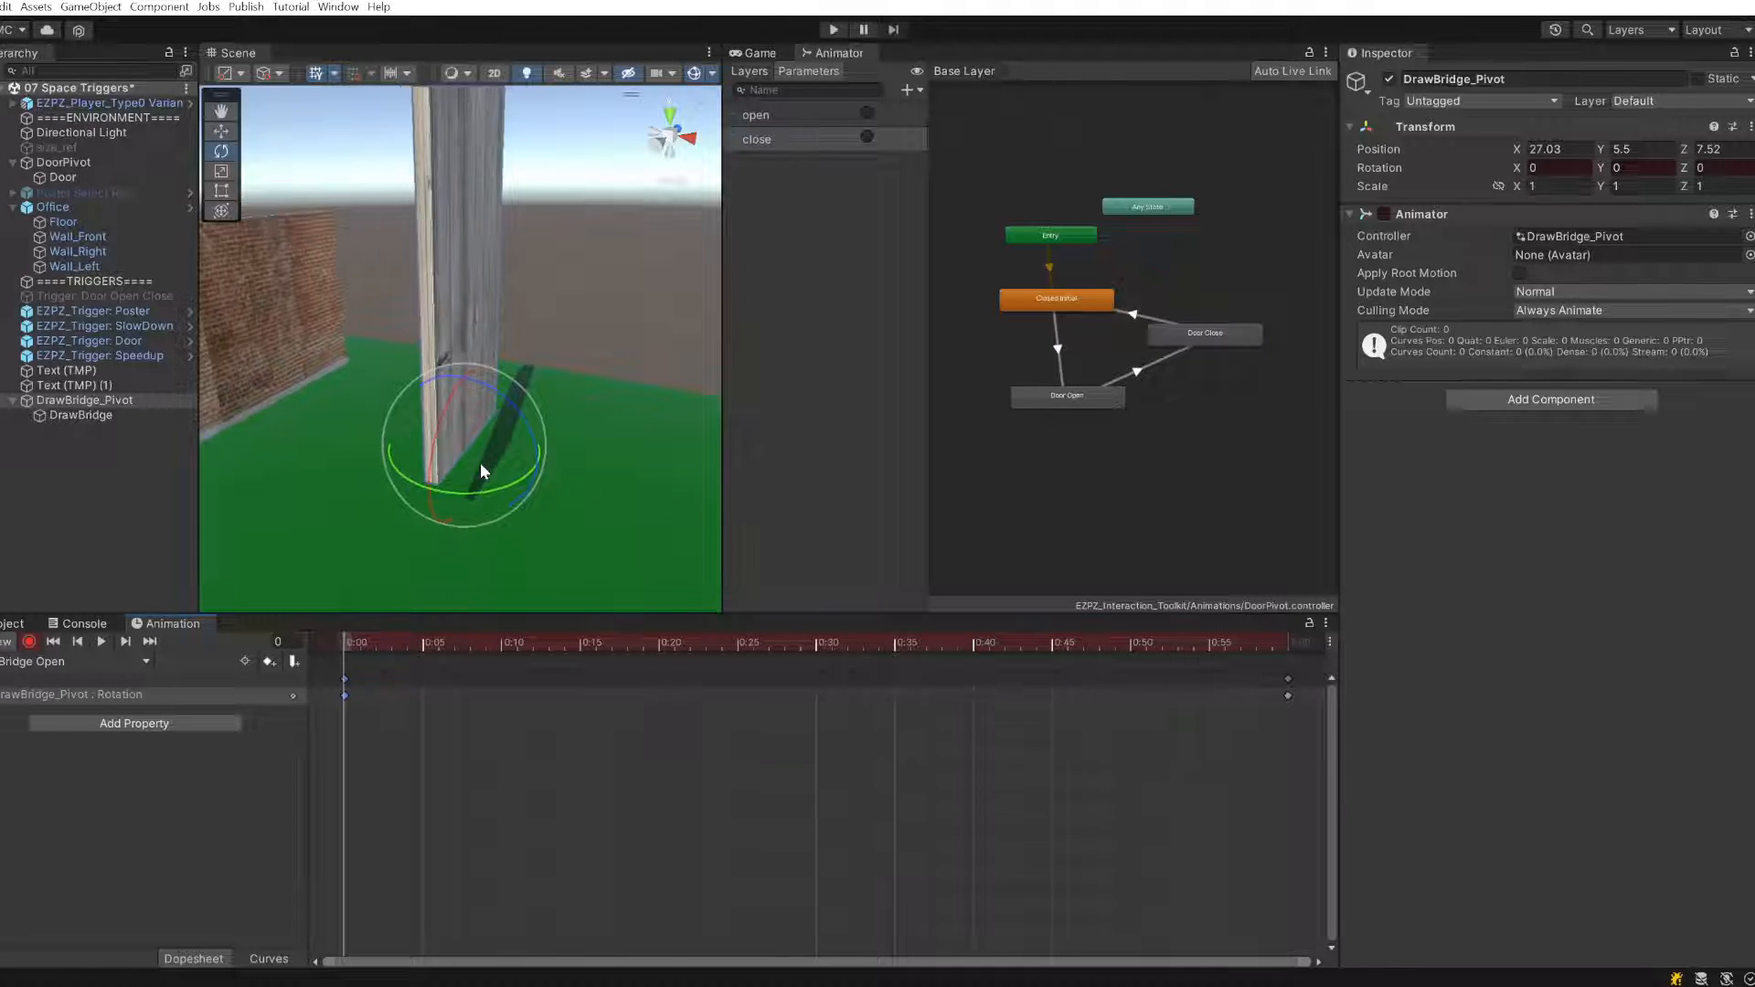
click(101, 642)
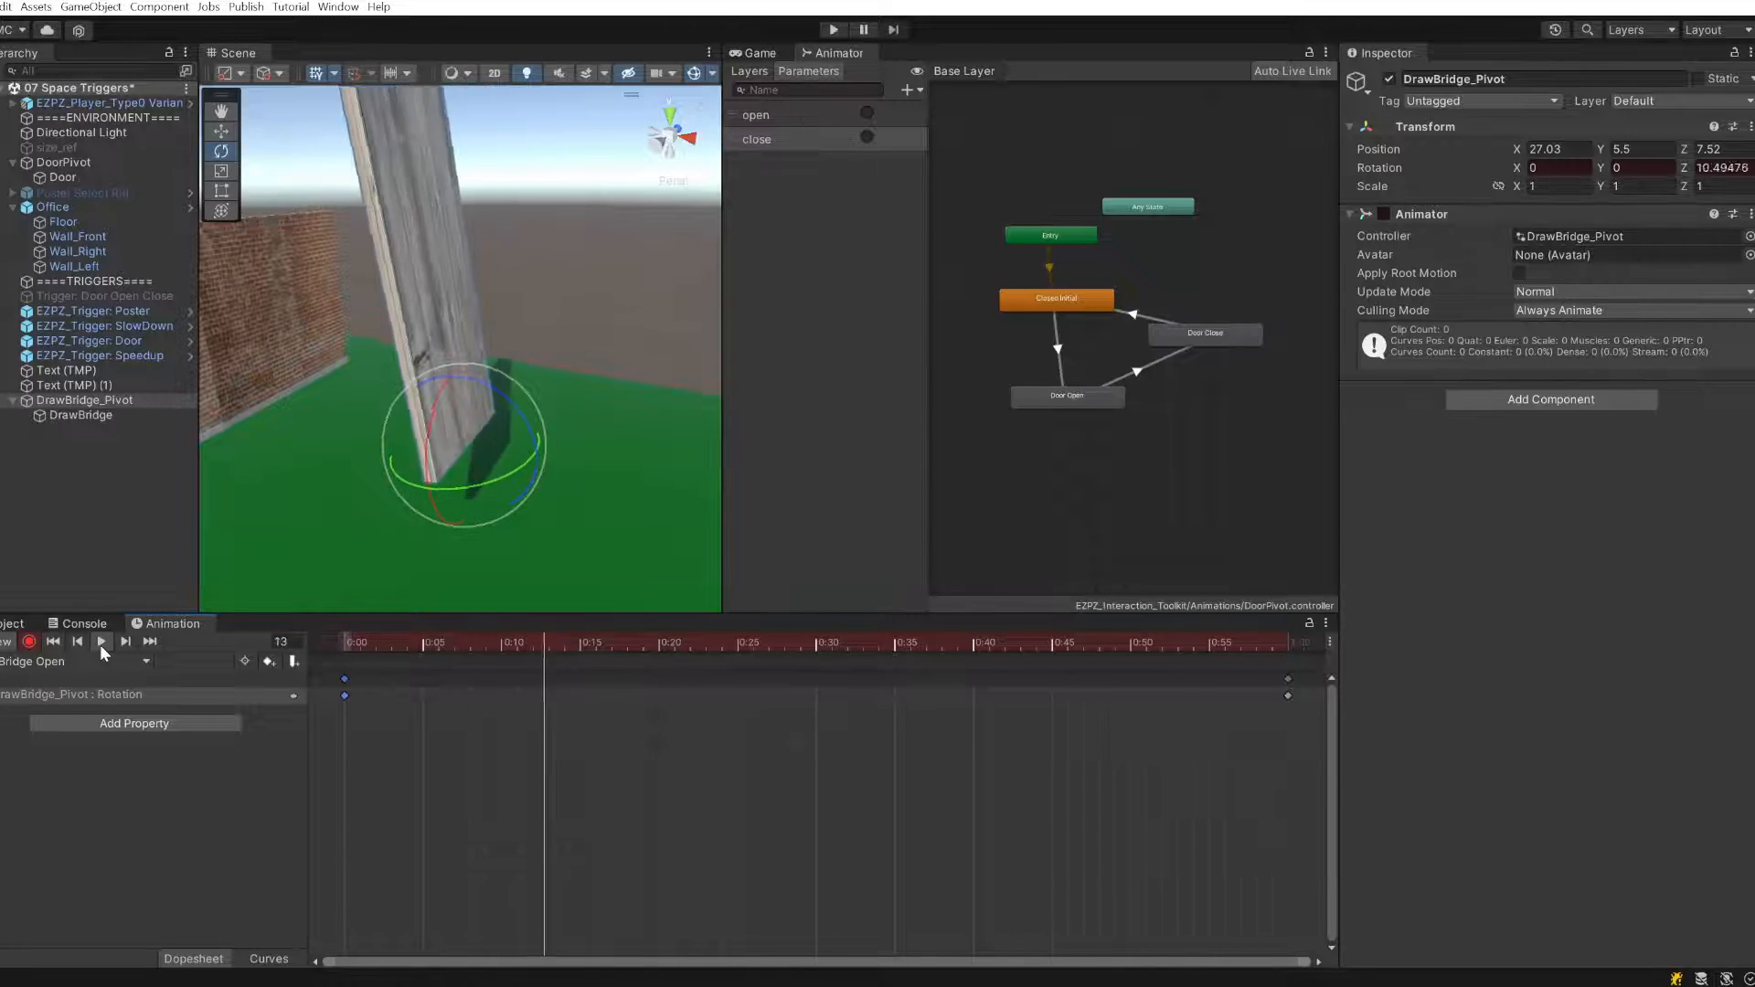
- Move the final rotation keyframe of the Draw Bridge Open clip to 2:00 on the timeline, so the opening lasts two seconds
drag(382, 640, 1294, 647)
scroll(1204, 720, down, 5)
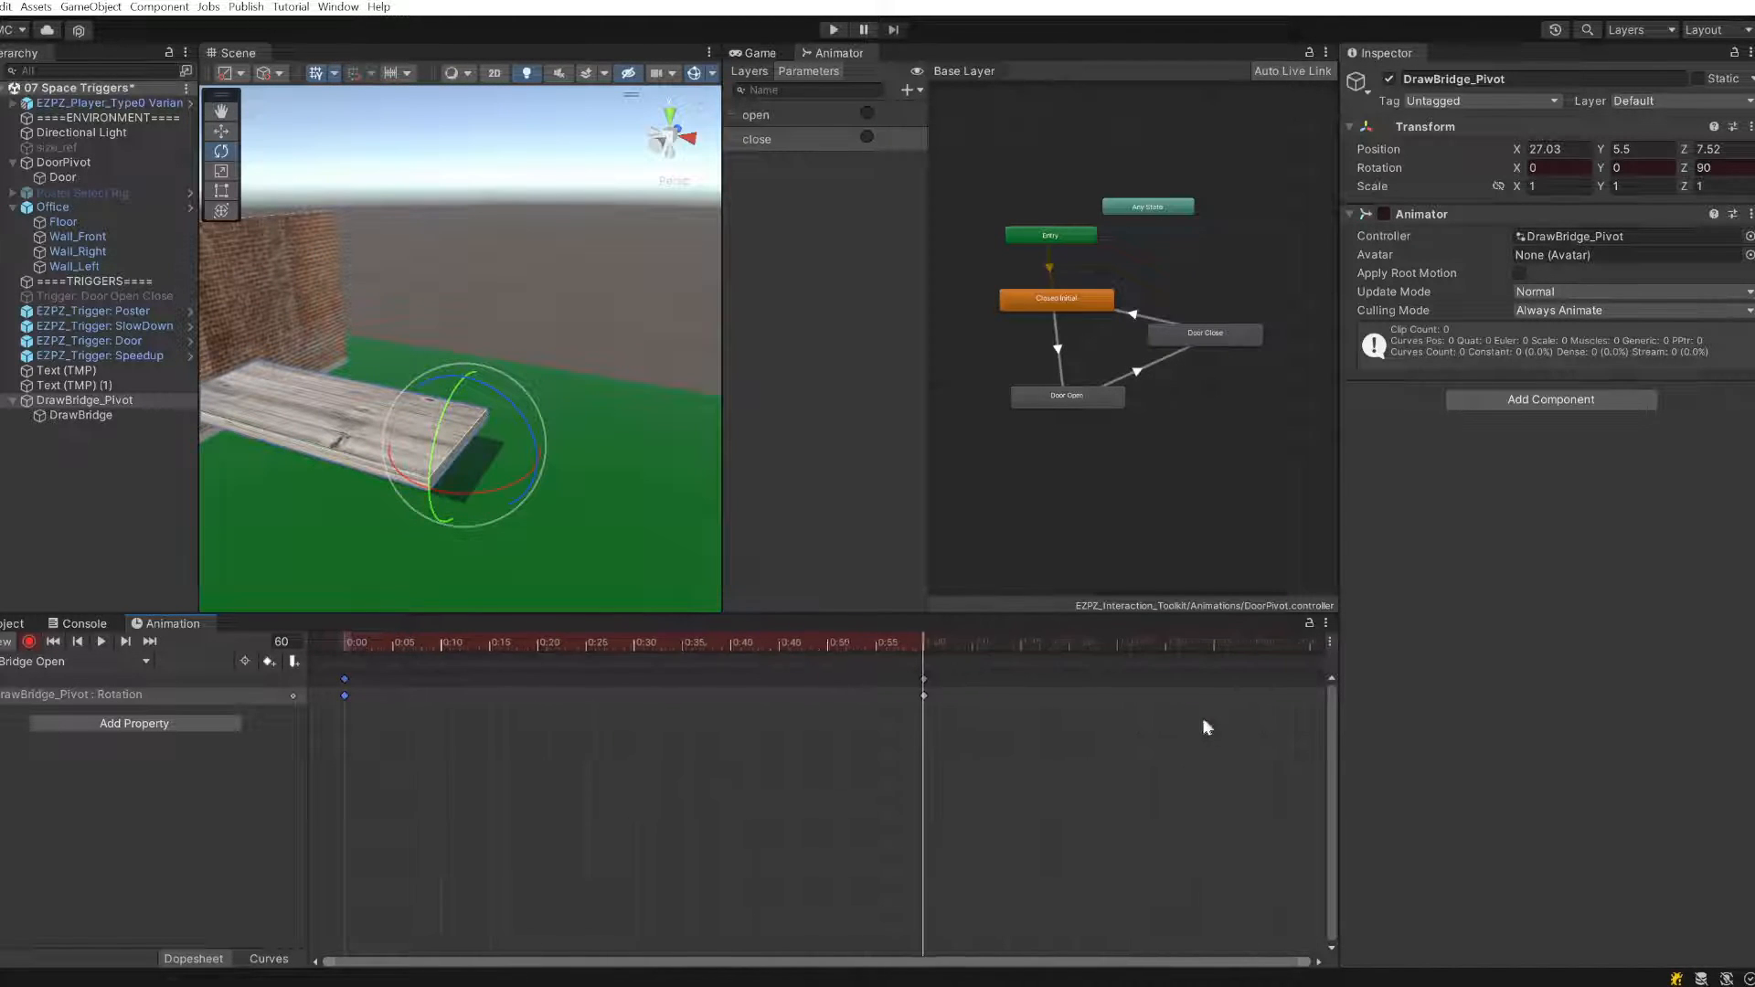
scroll(1201, 717, down, 4)
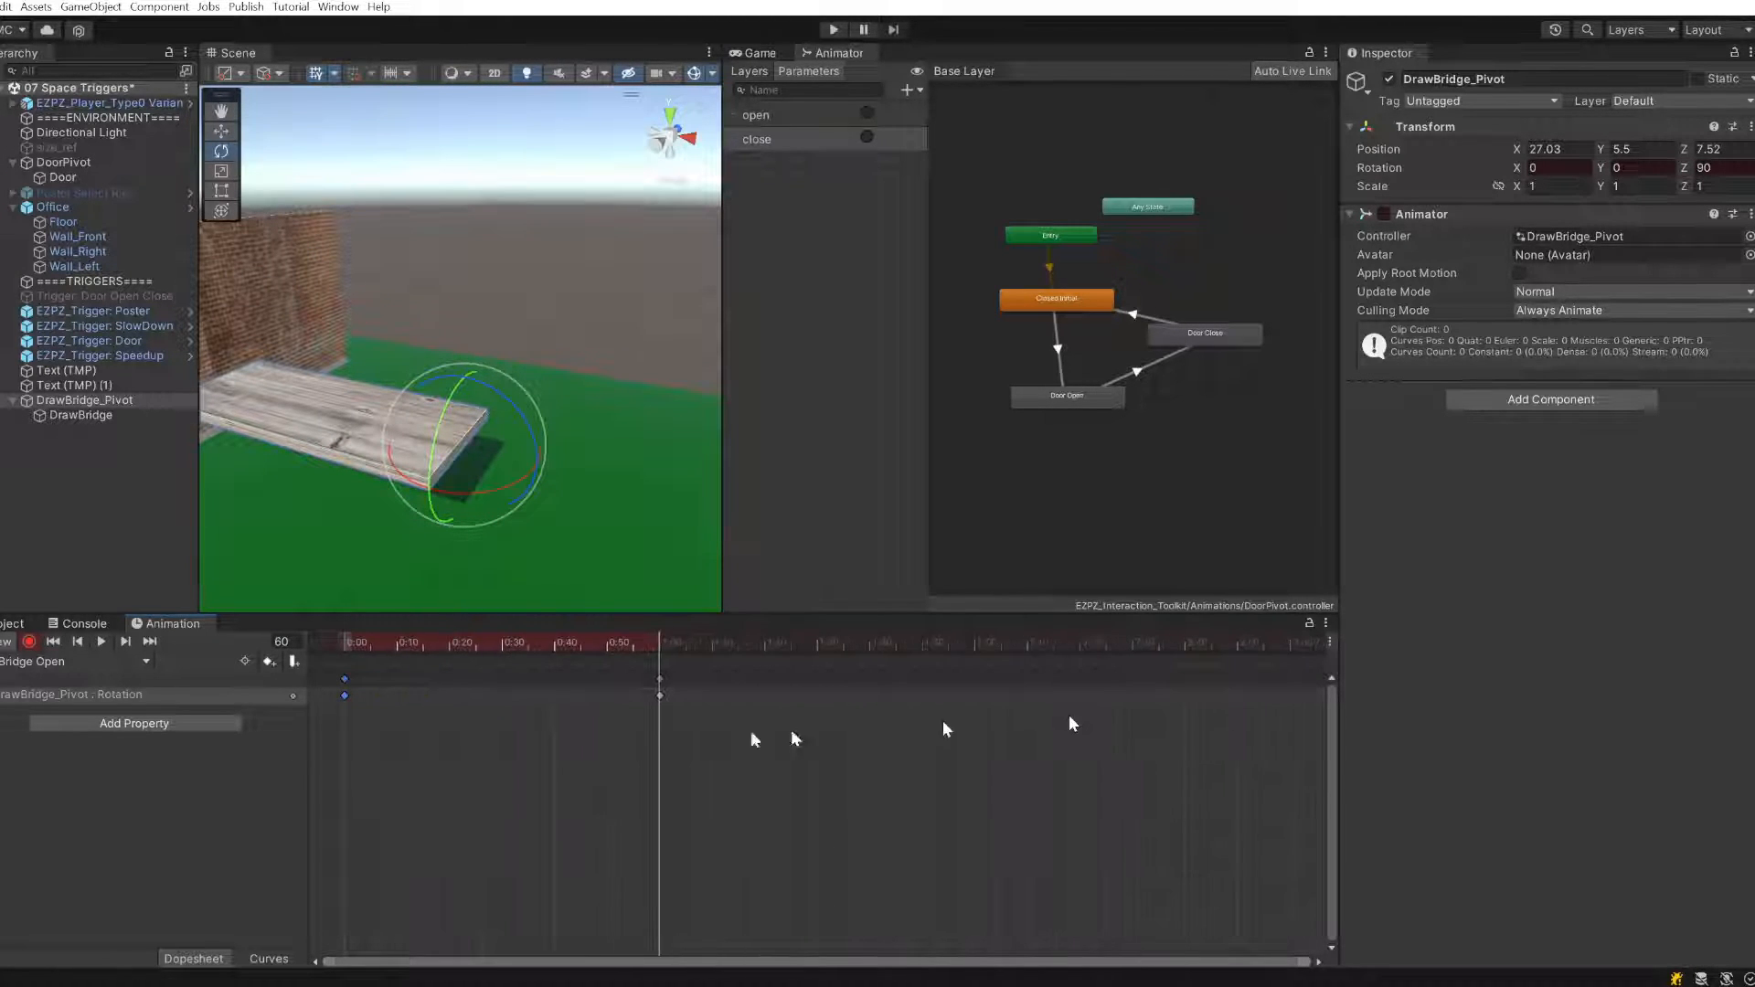
drag(767, 773, 975, 693)
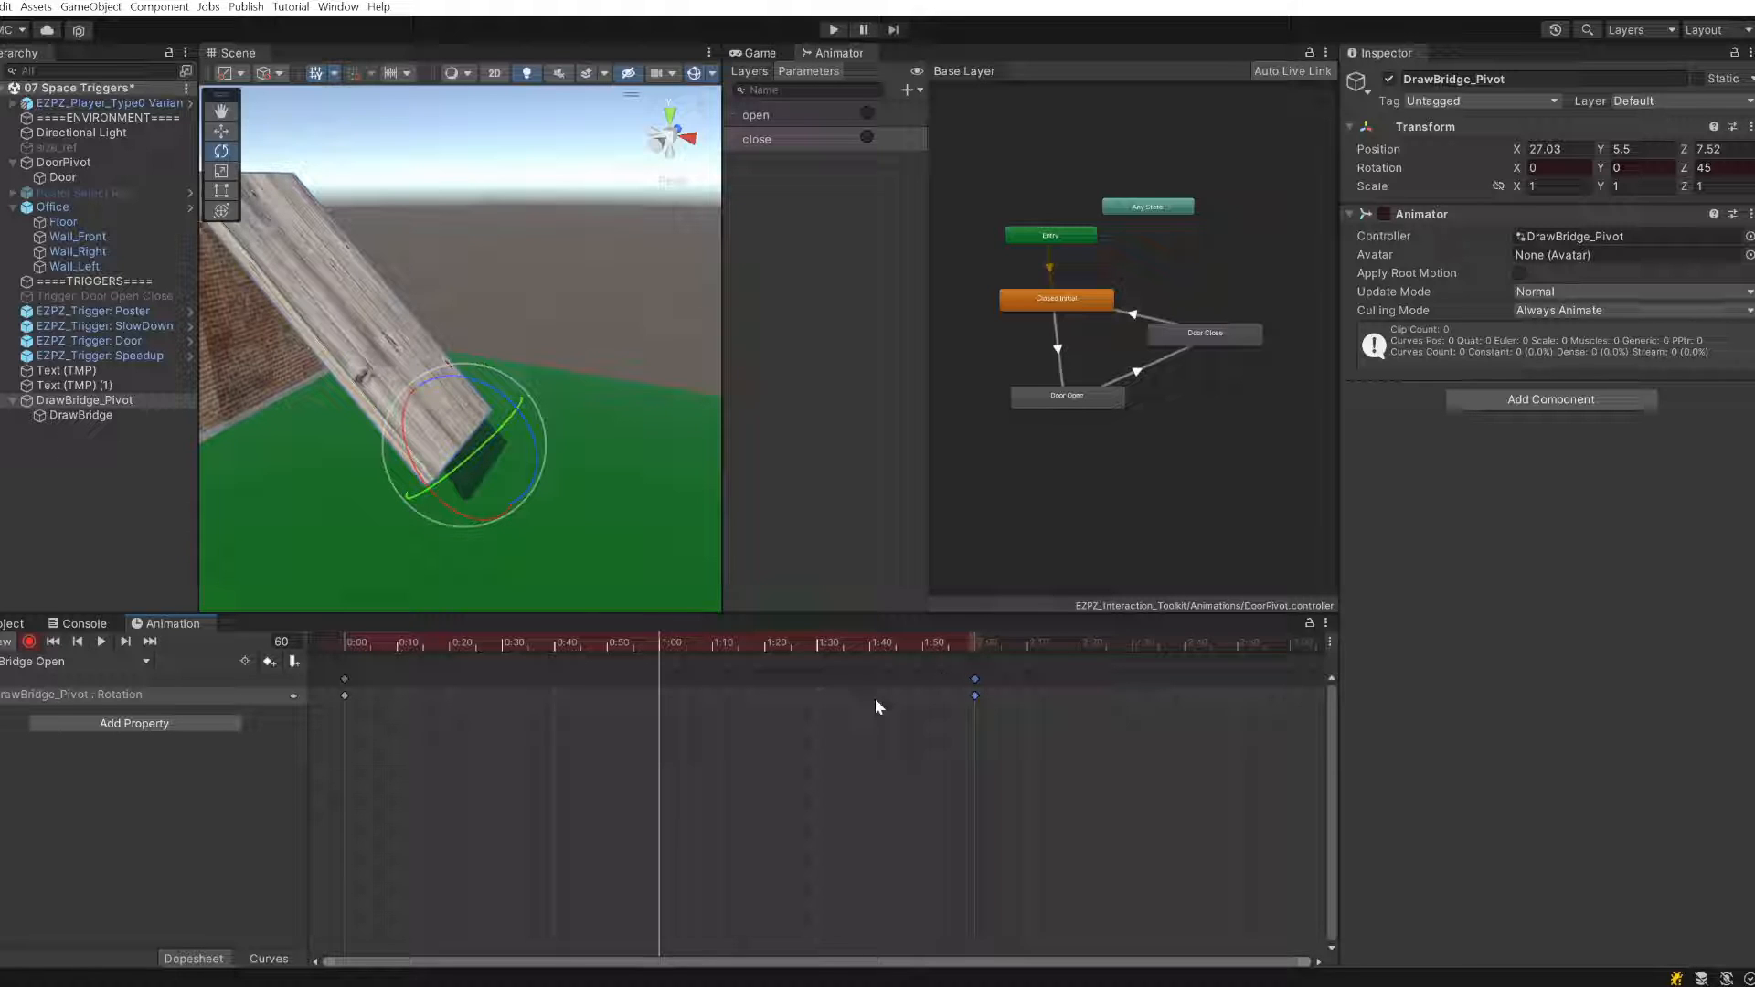
- Preview the lengthened drawbridge clip from frame 0, stop playback, and return the playhead to frame 0
drag(665, 644, 230, 654)
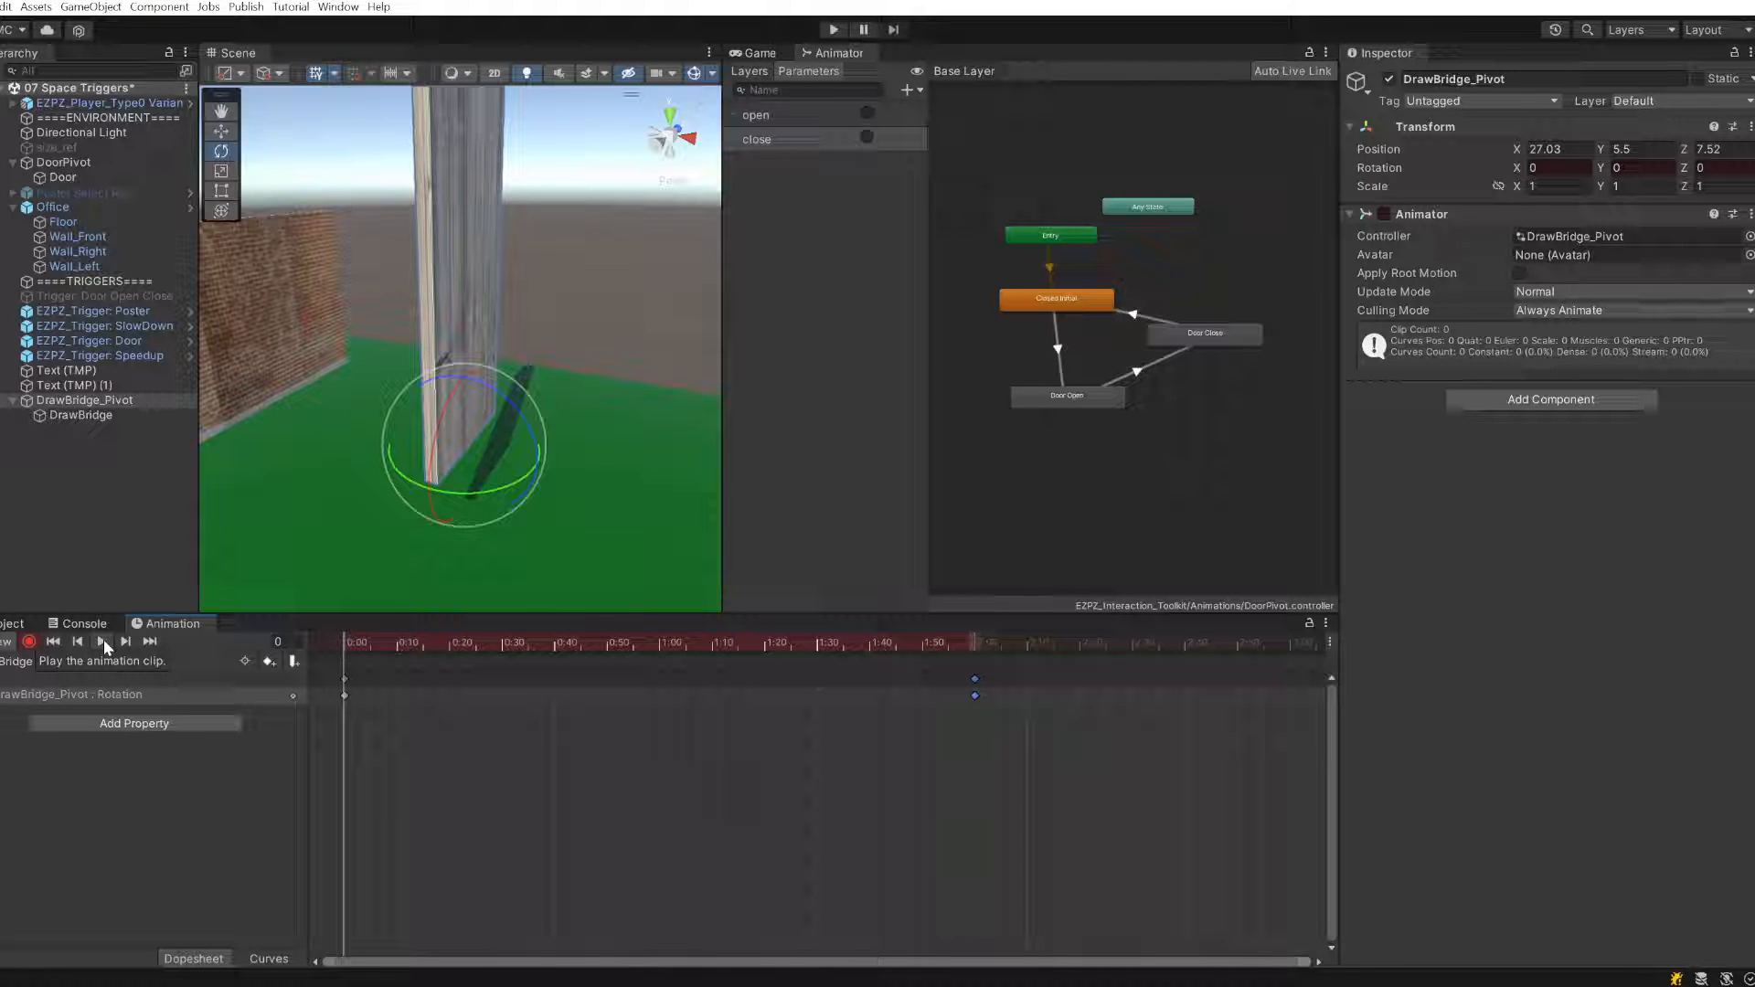
click(103, 638)
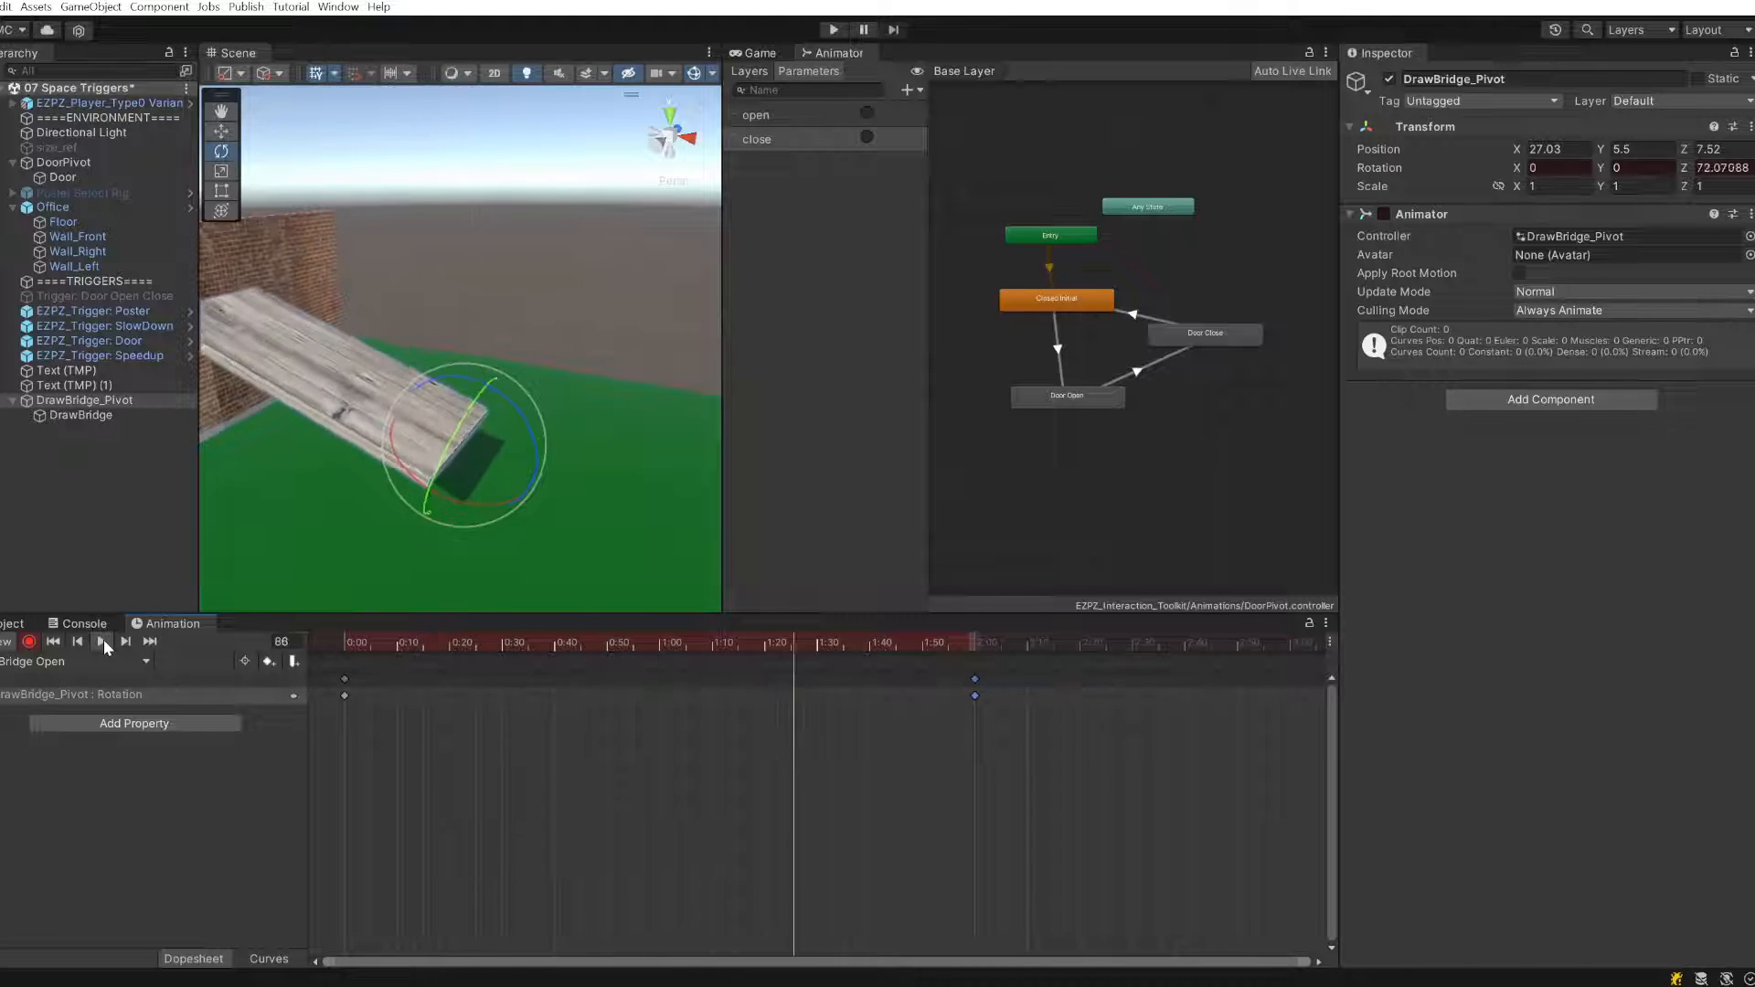
click(102, 639)
drag(821, 639, 322, 665)
- Play-test the scene with the drawbridge in view, walking the player out through the door to watch its motion, and stop the test
scroll(486, 541, down, 4)
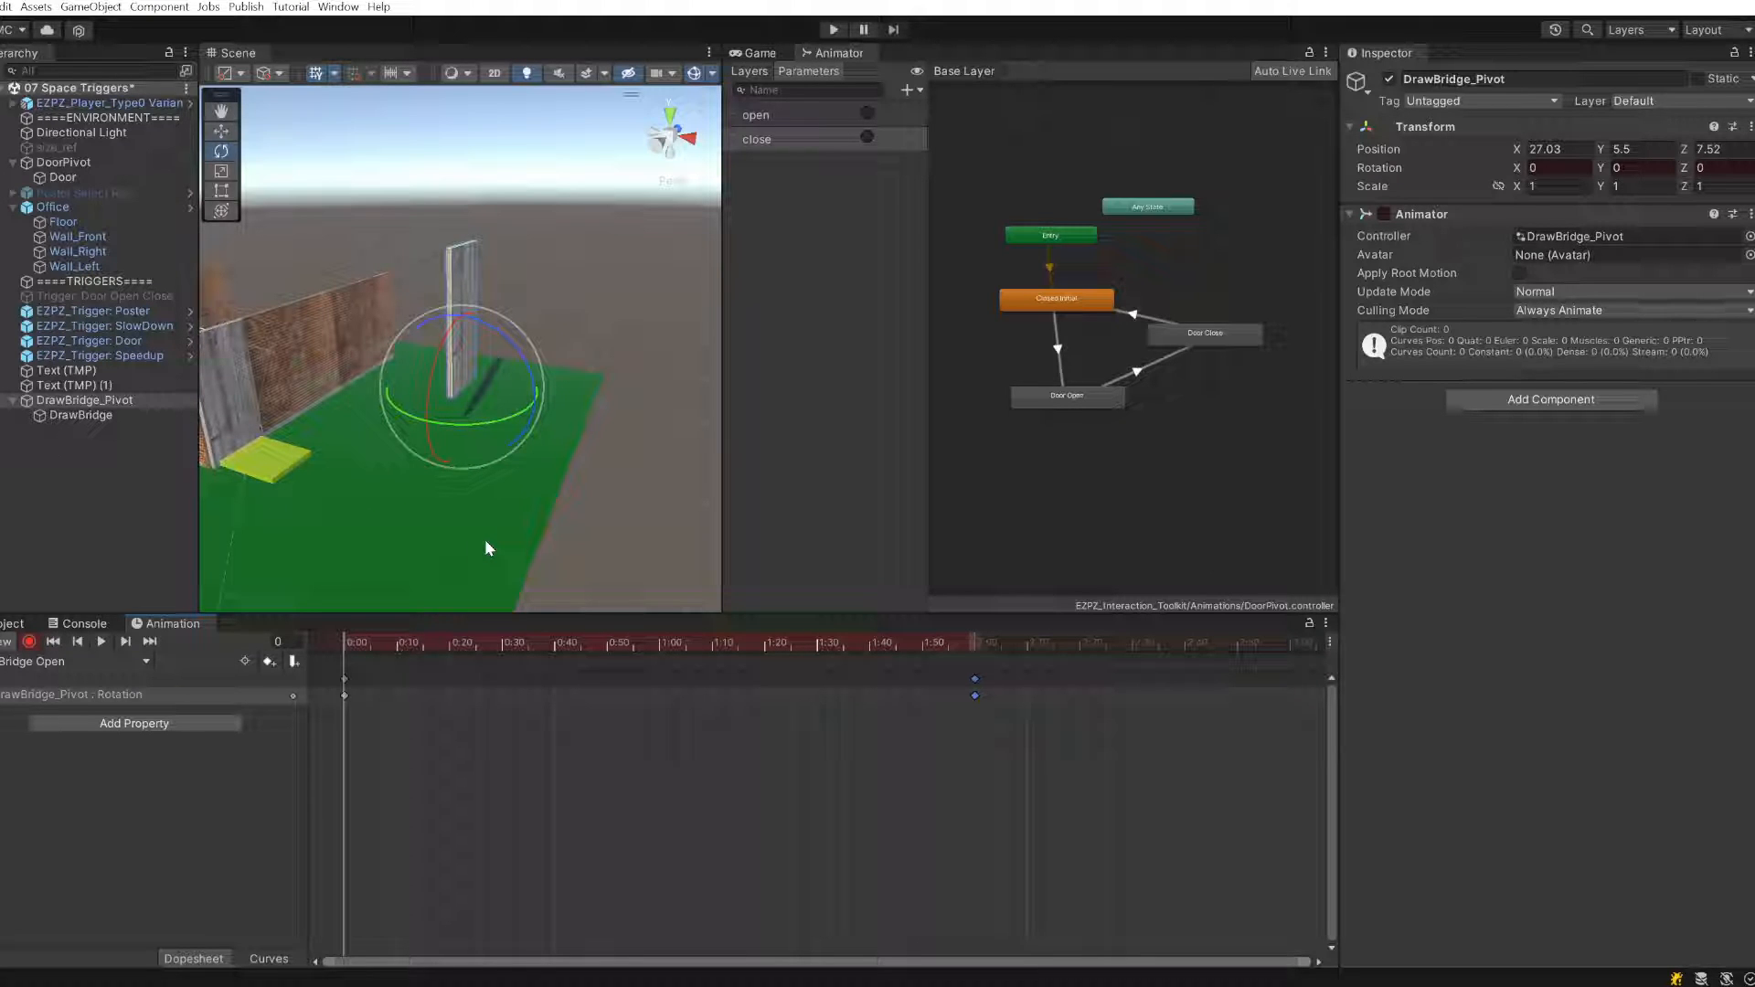
click(412, 551)
click(460, 297)
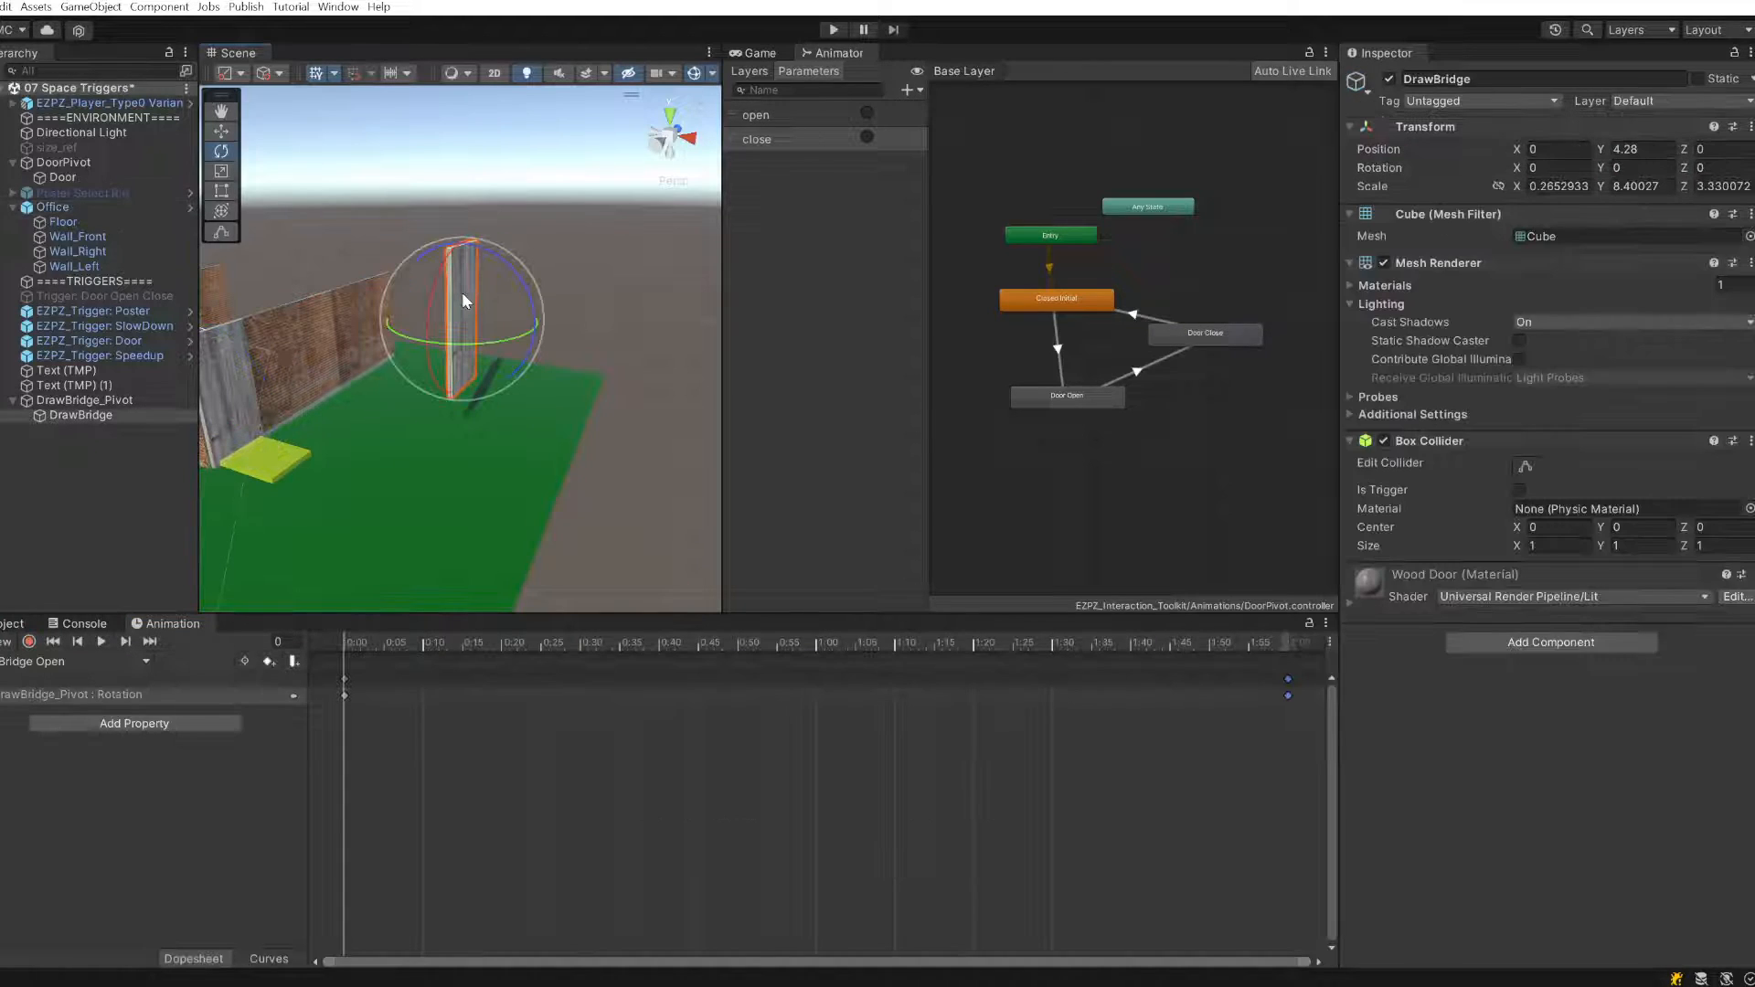
alt+drag(391, 458, 485, 485)
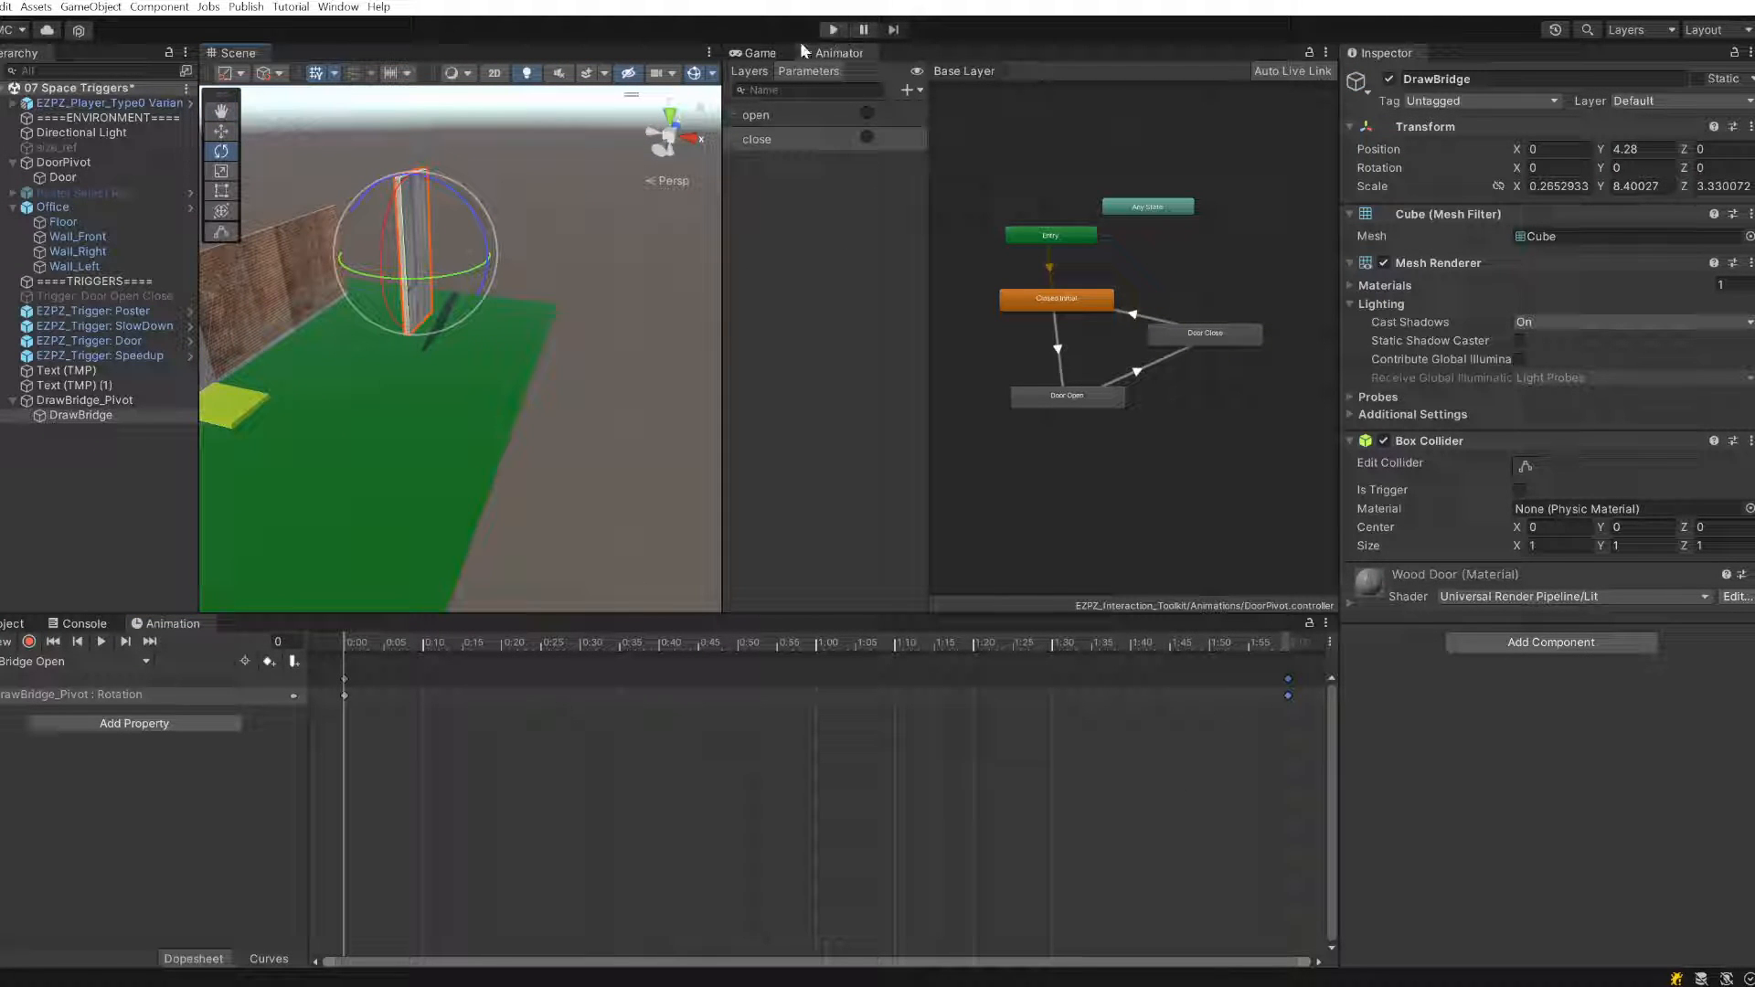
click(828, 30)
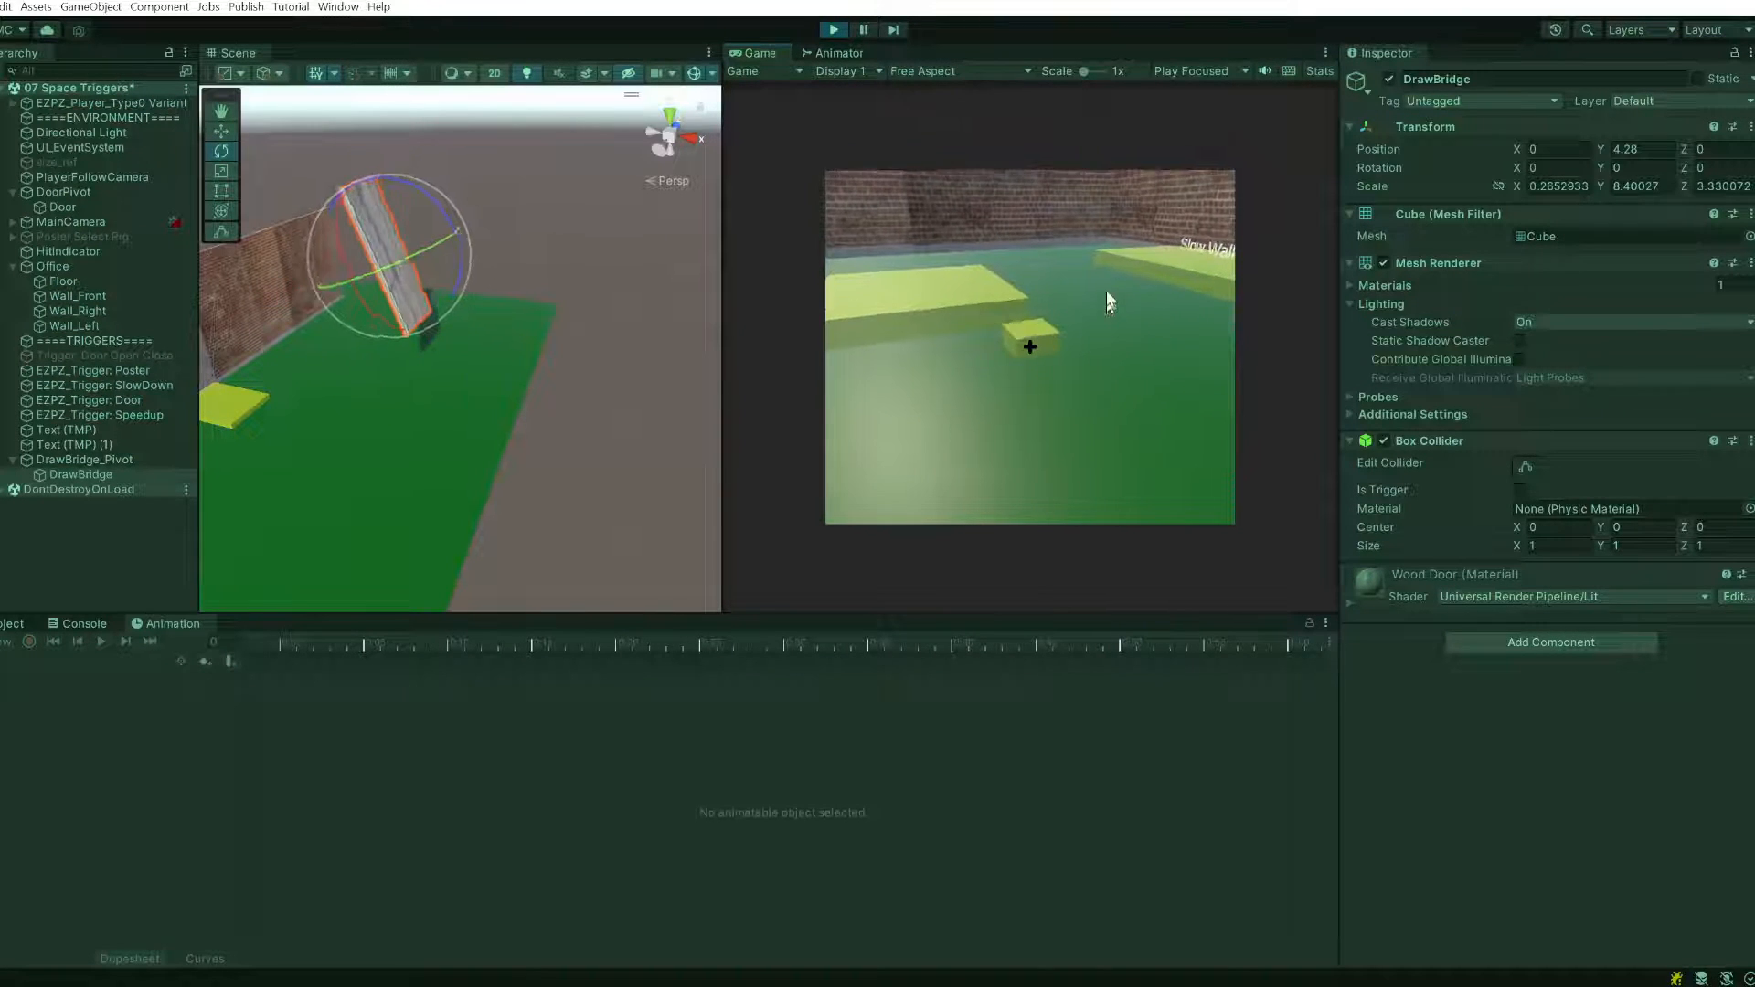
click(1106, 291)
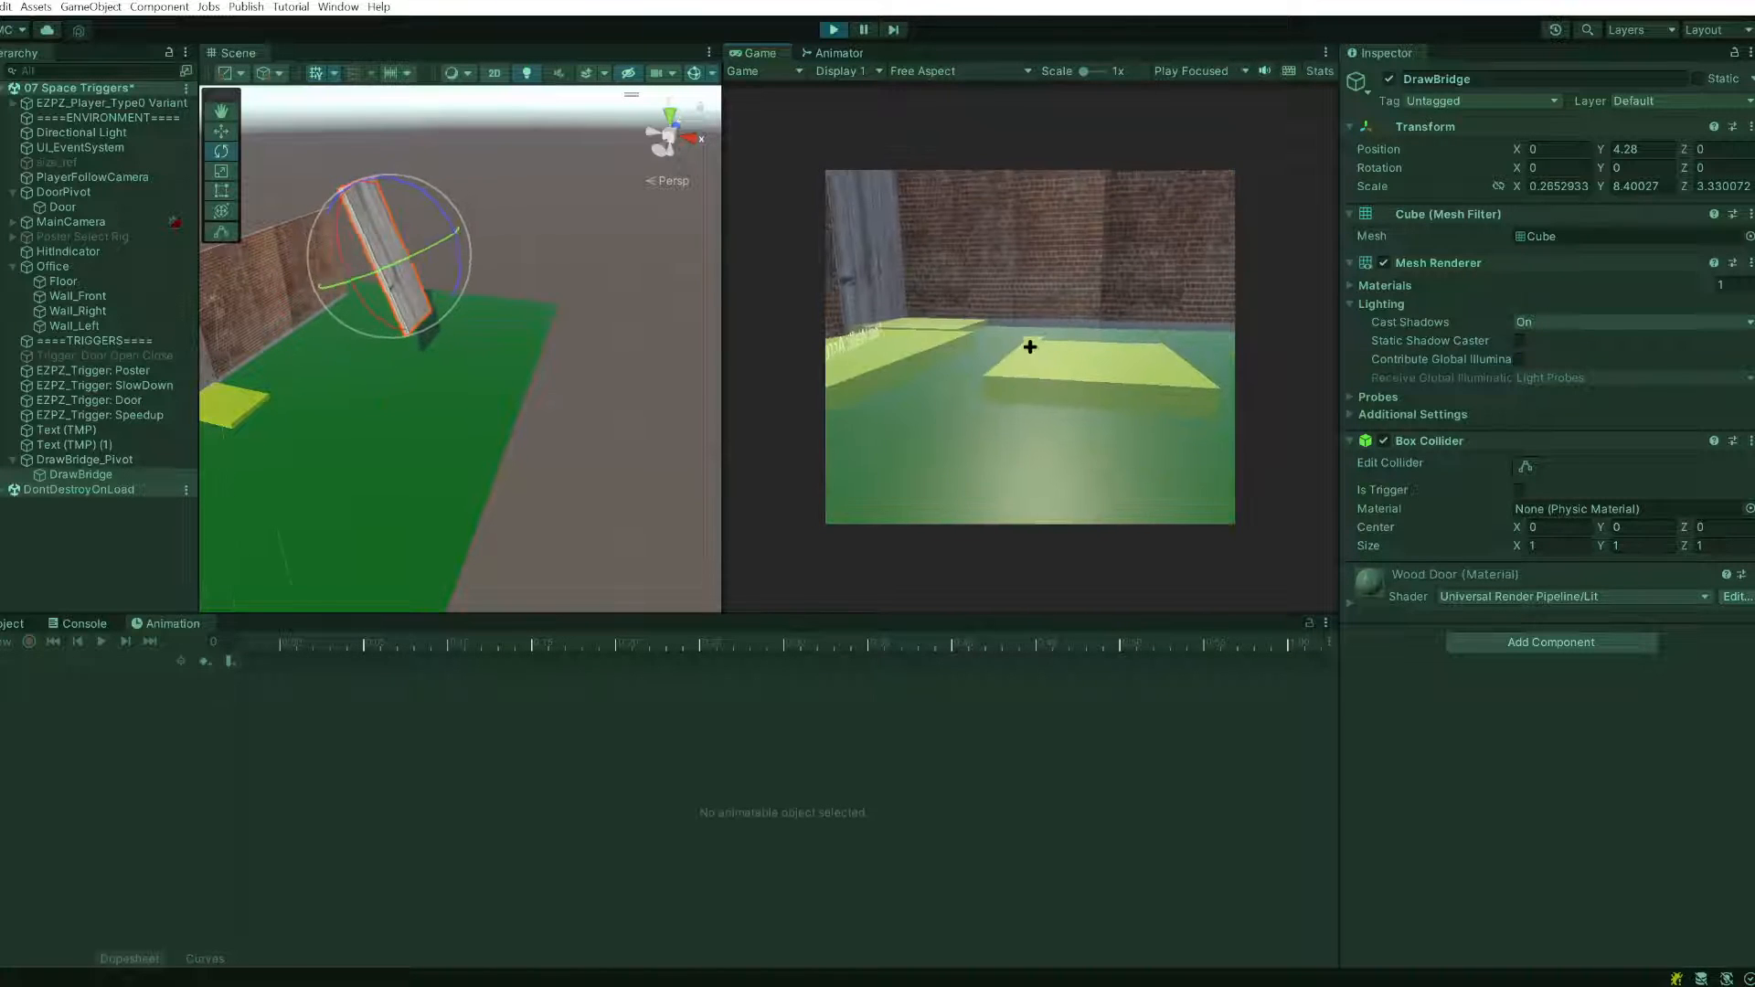
key(w)
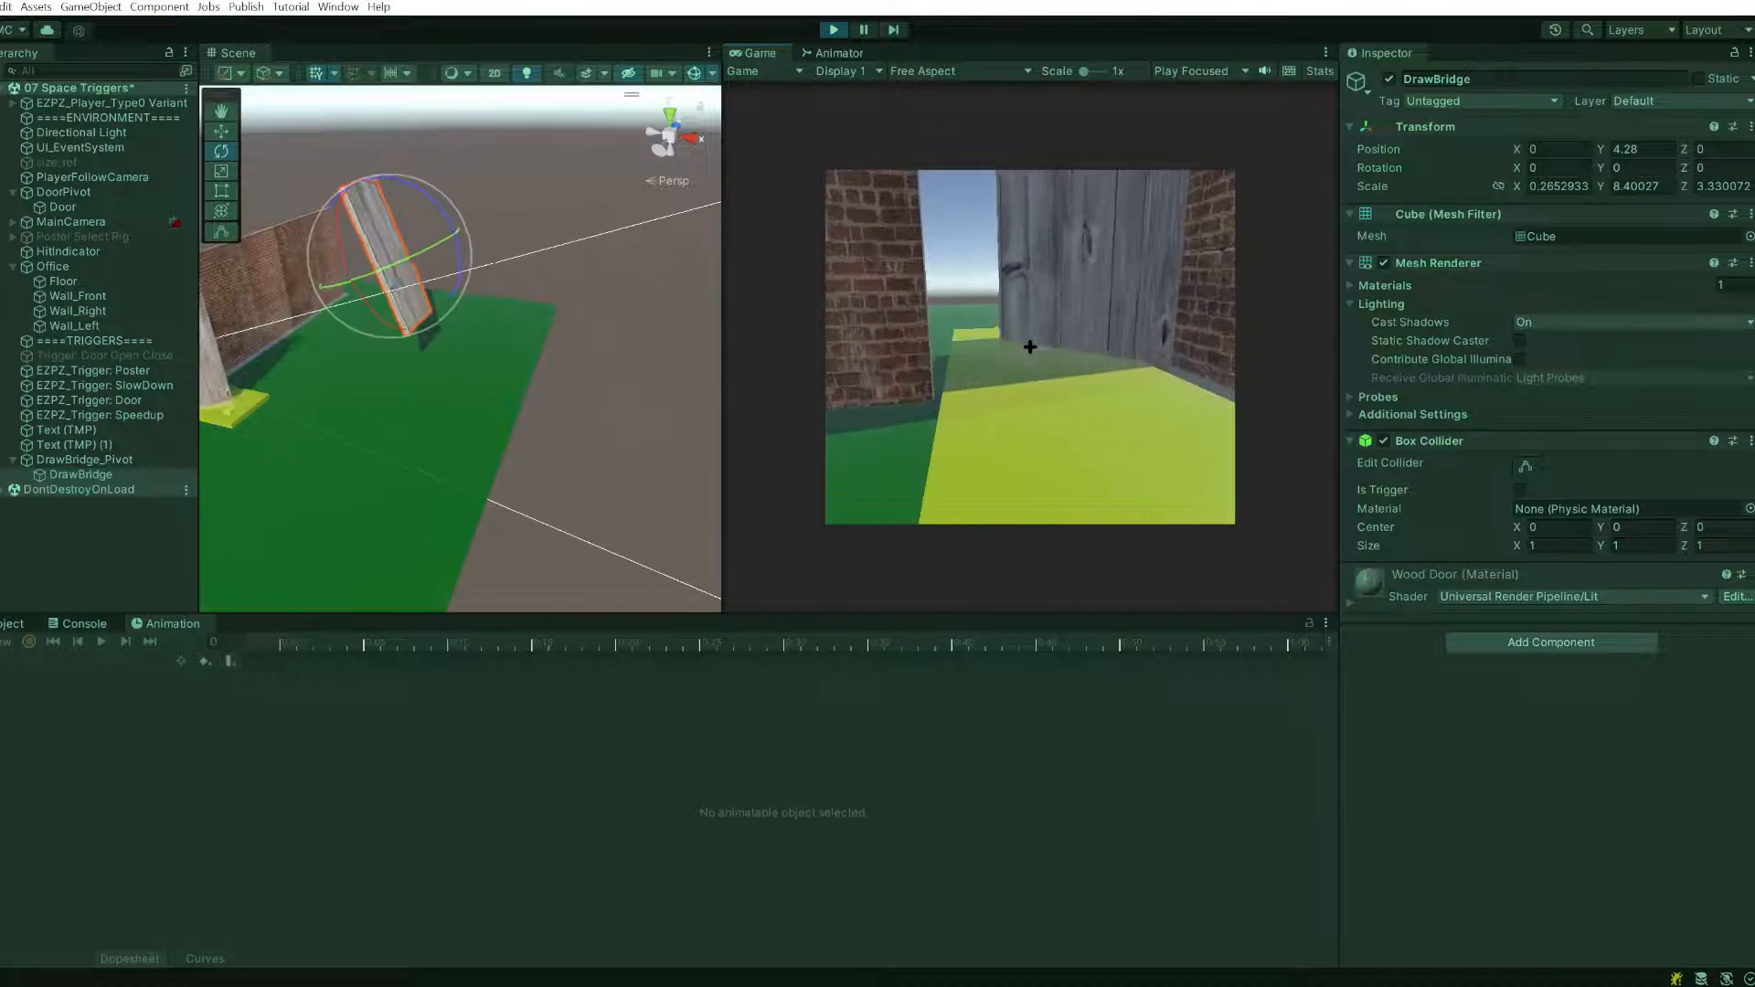
key(w)
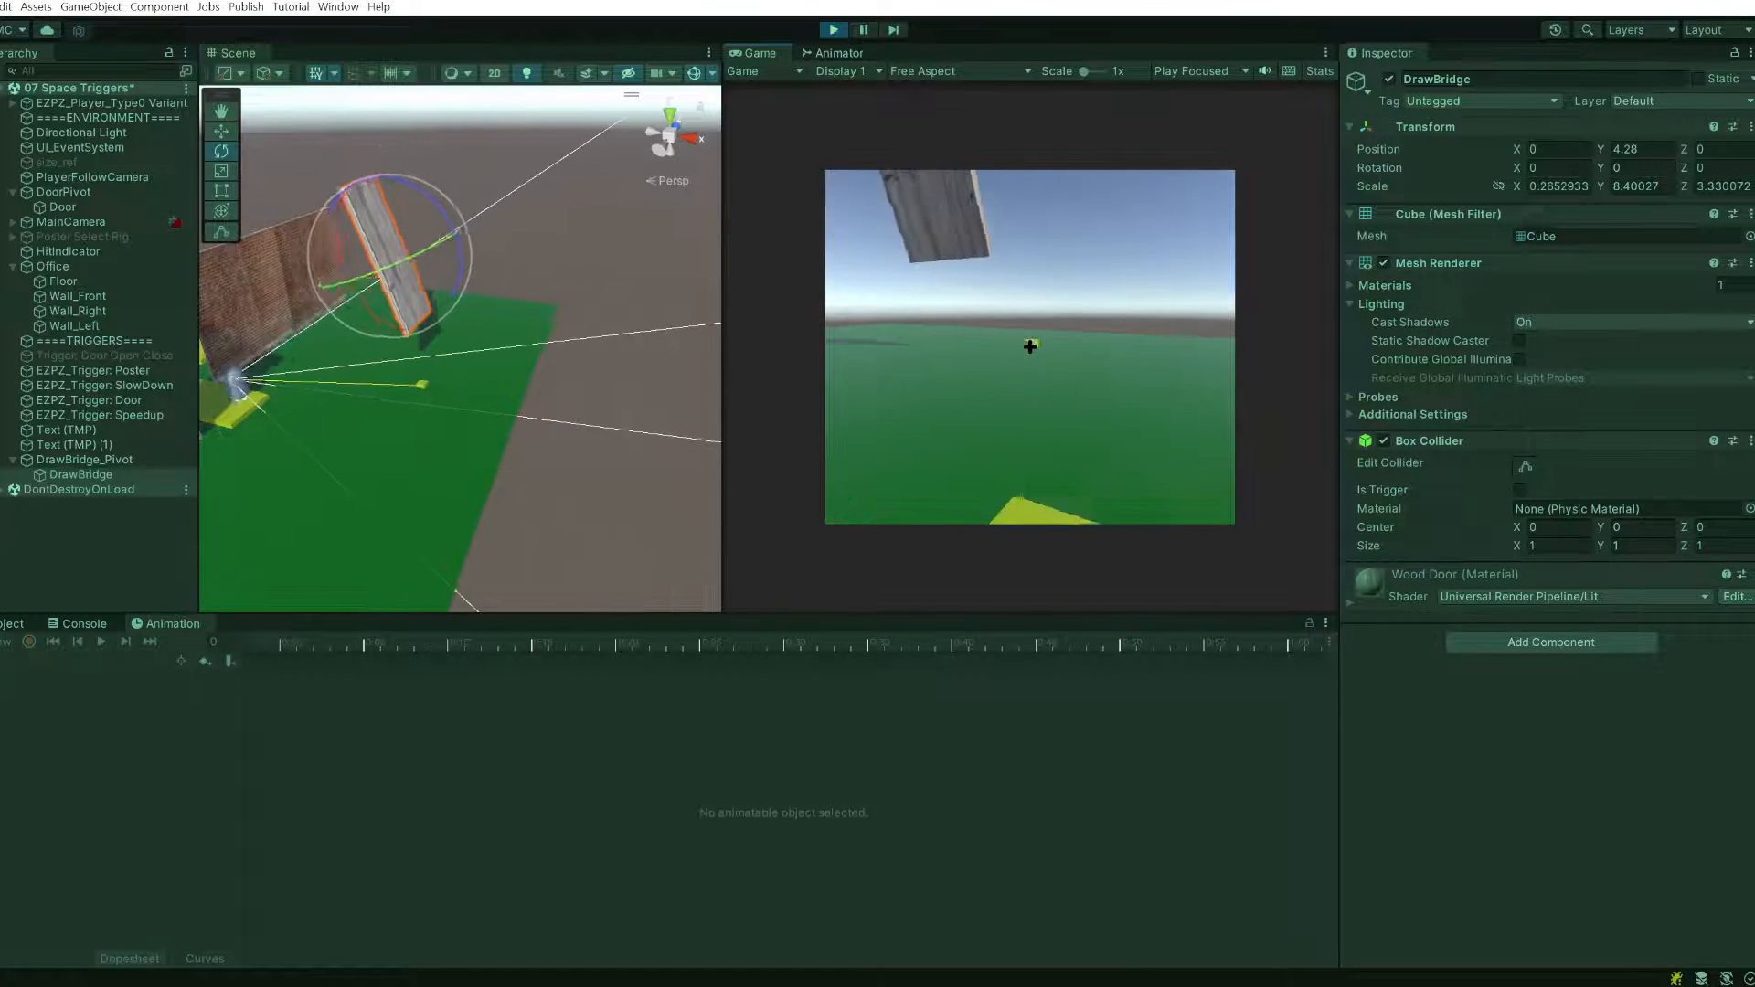
key(d)
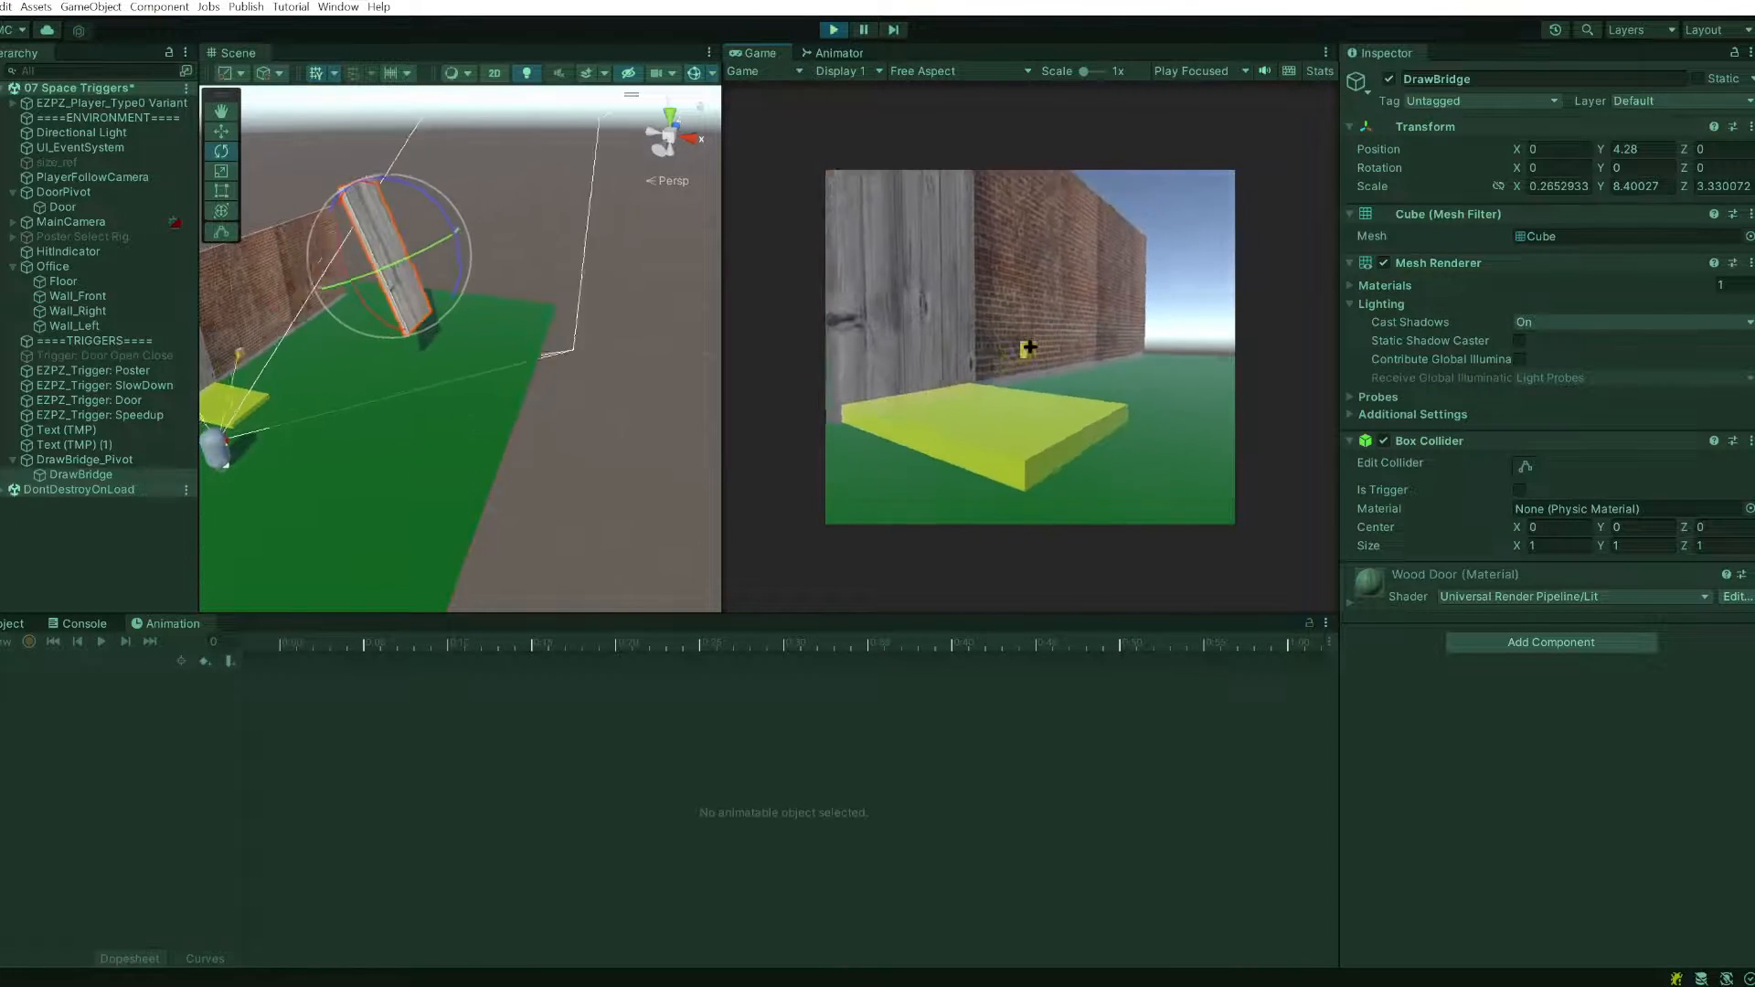
key(Escape)
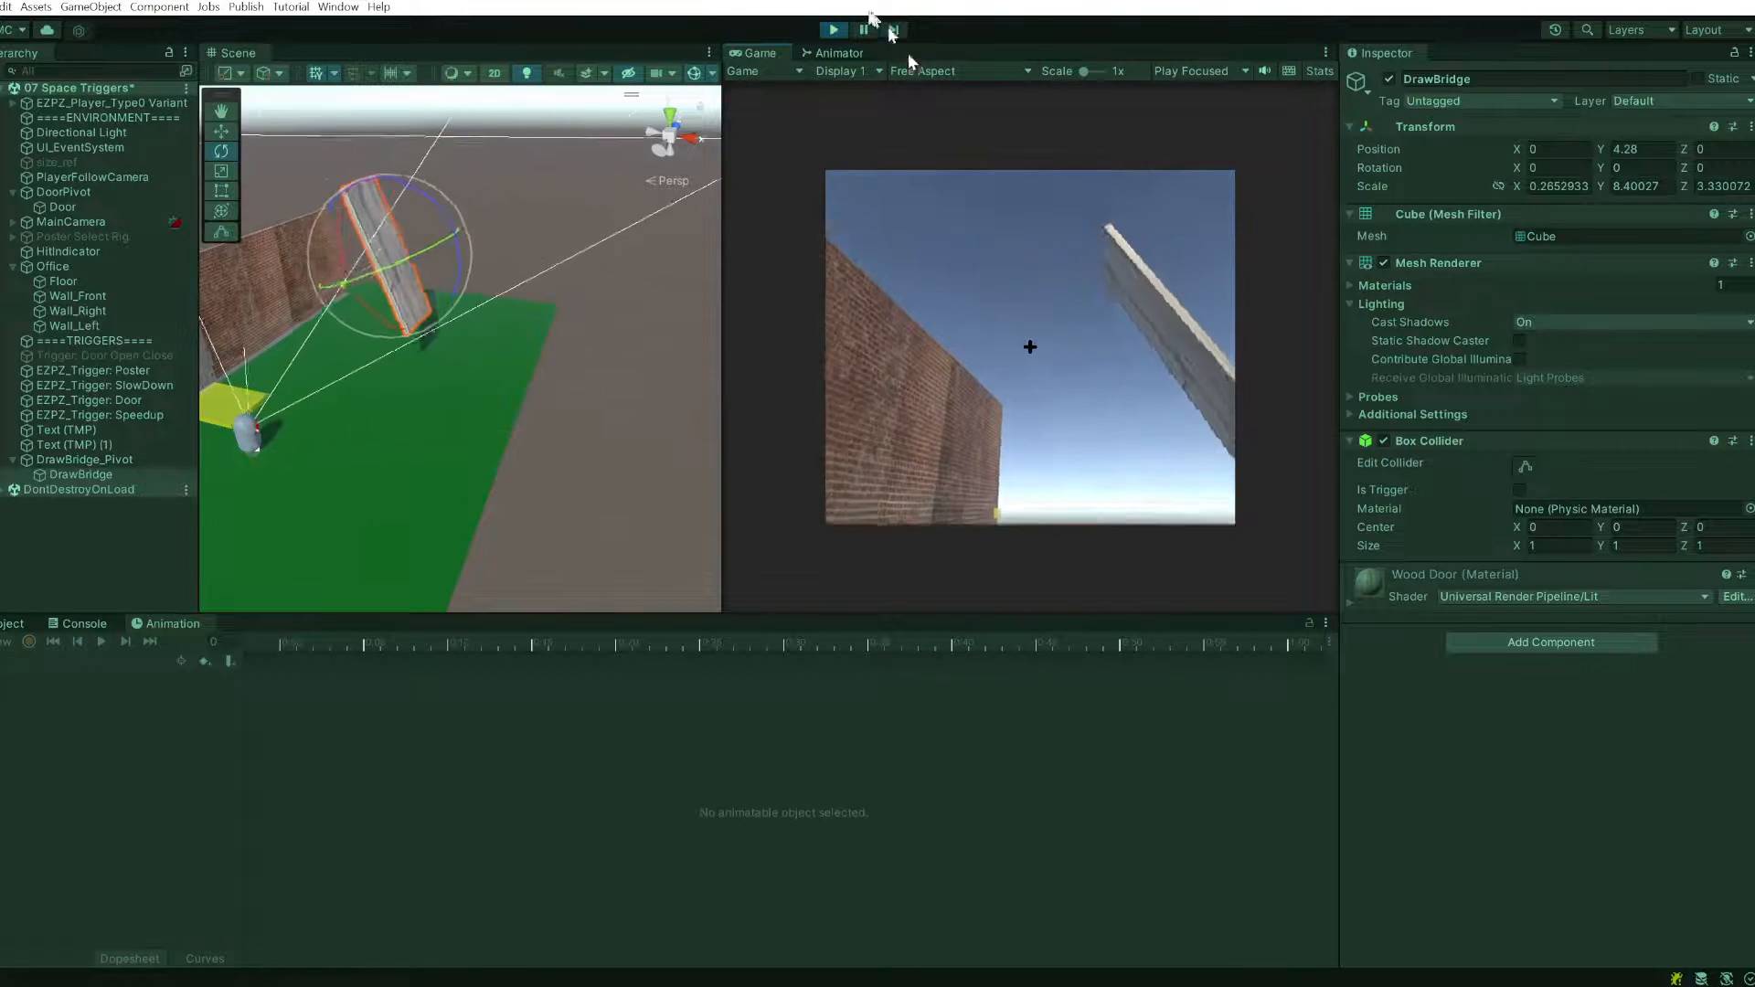
click(830, 31)
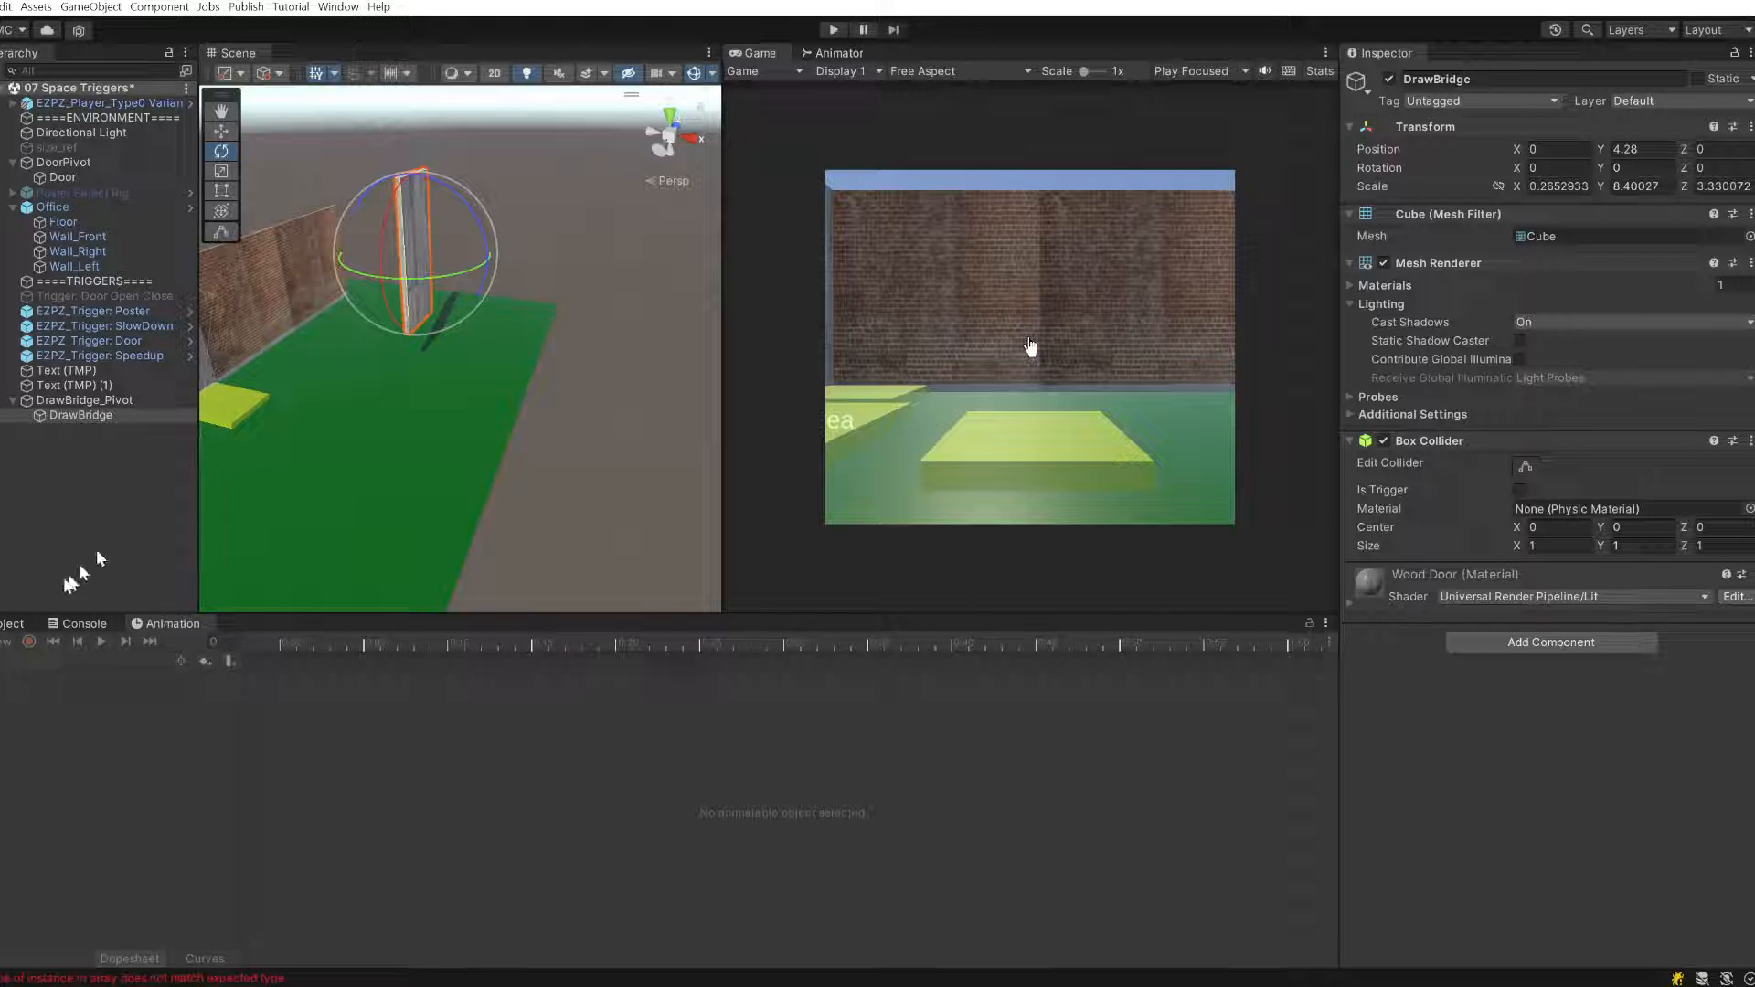
- Open DrawBridge_Pivot's animator controller from the Animations folder and place its Draw Bridge Open state below Entry
click(11, 623)
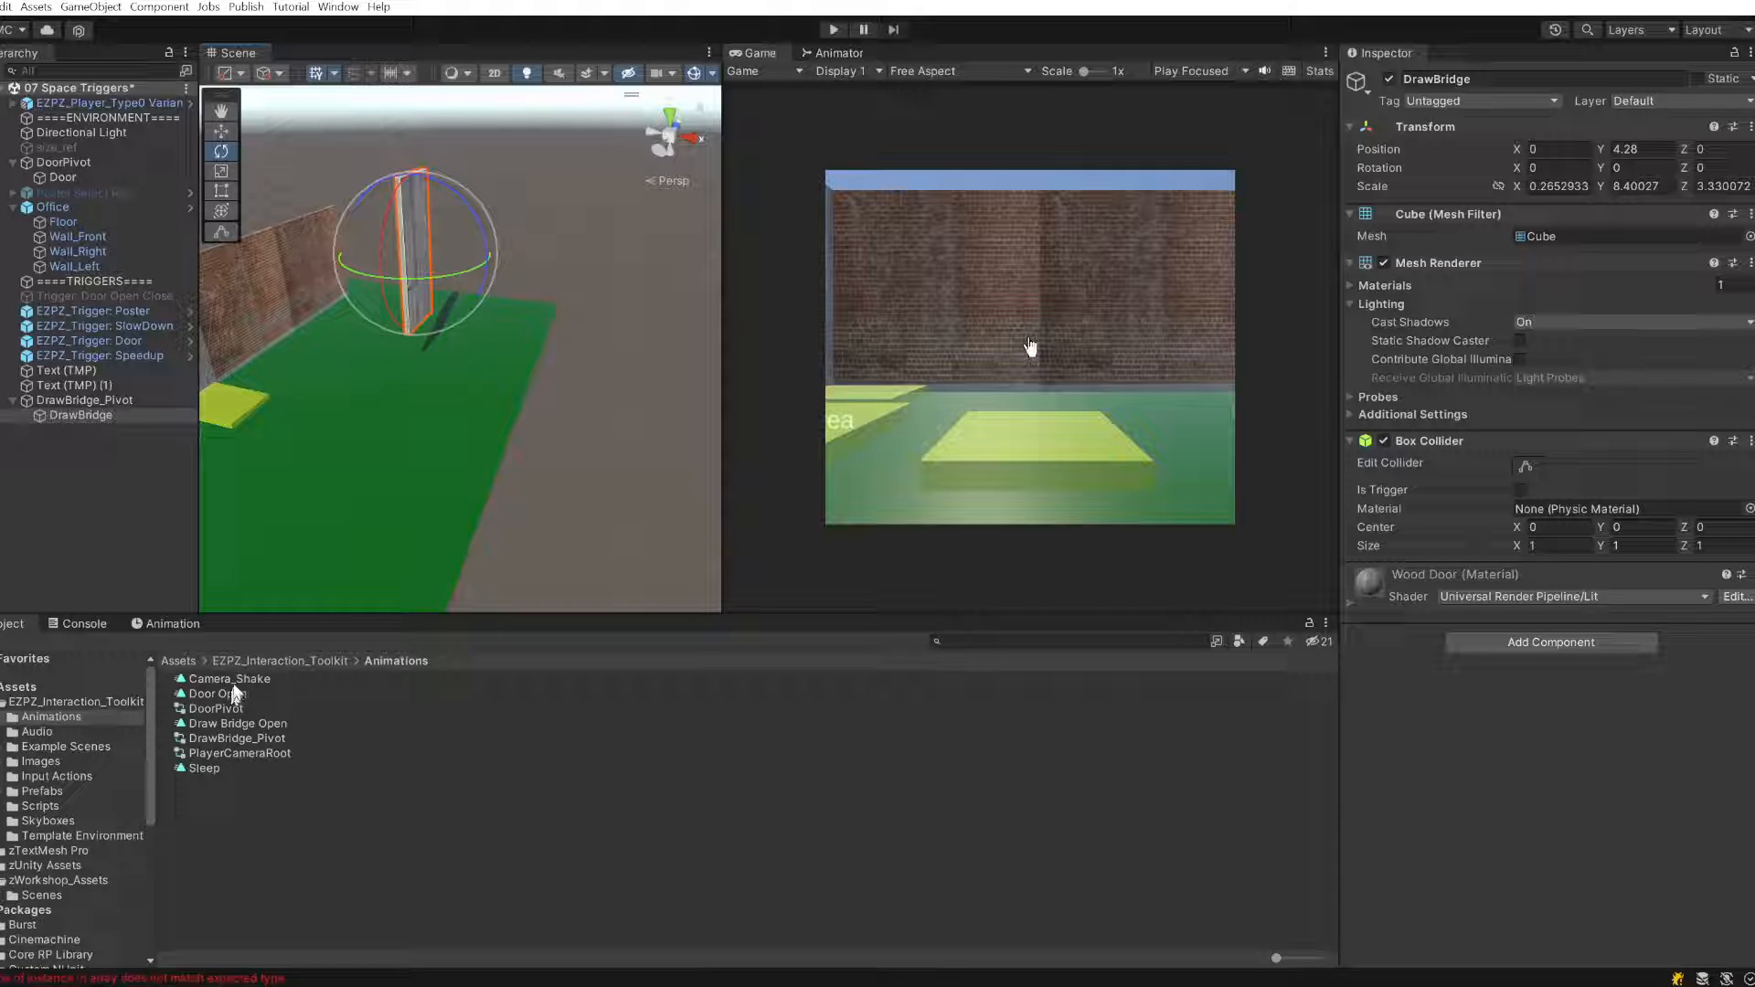
click(265, 727)
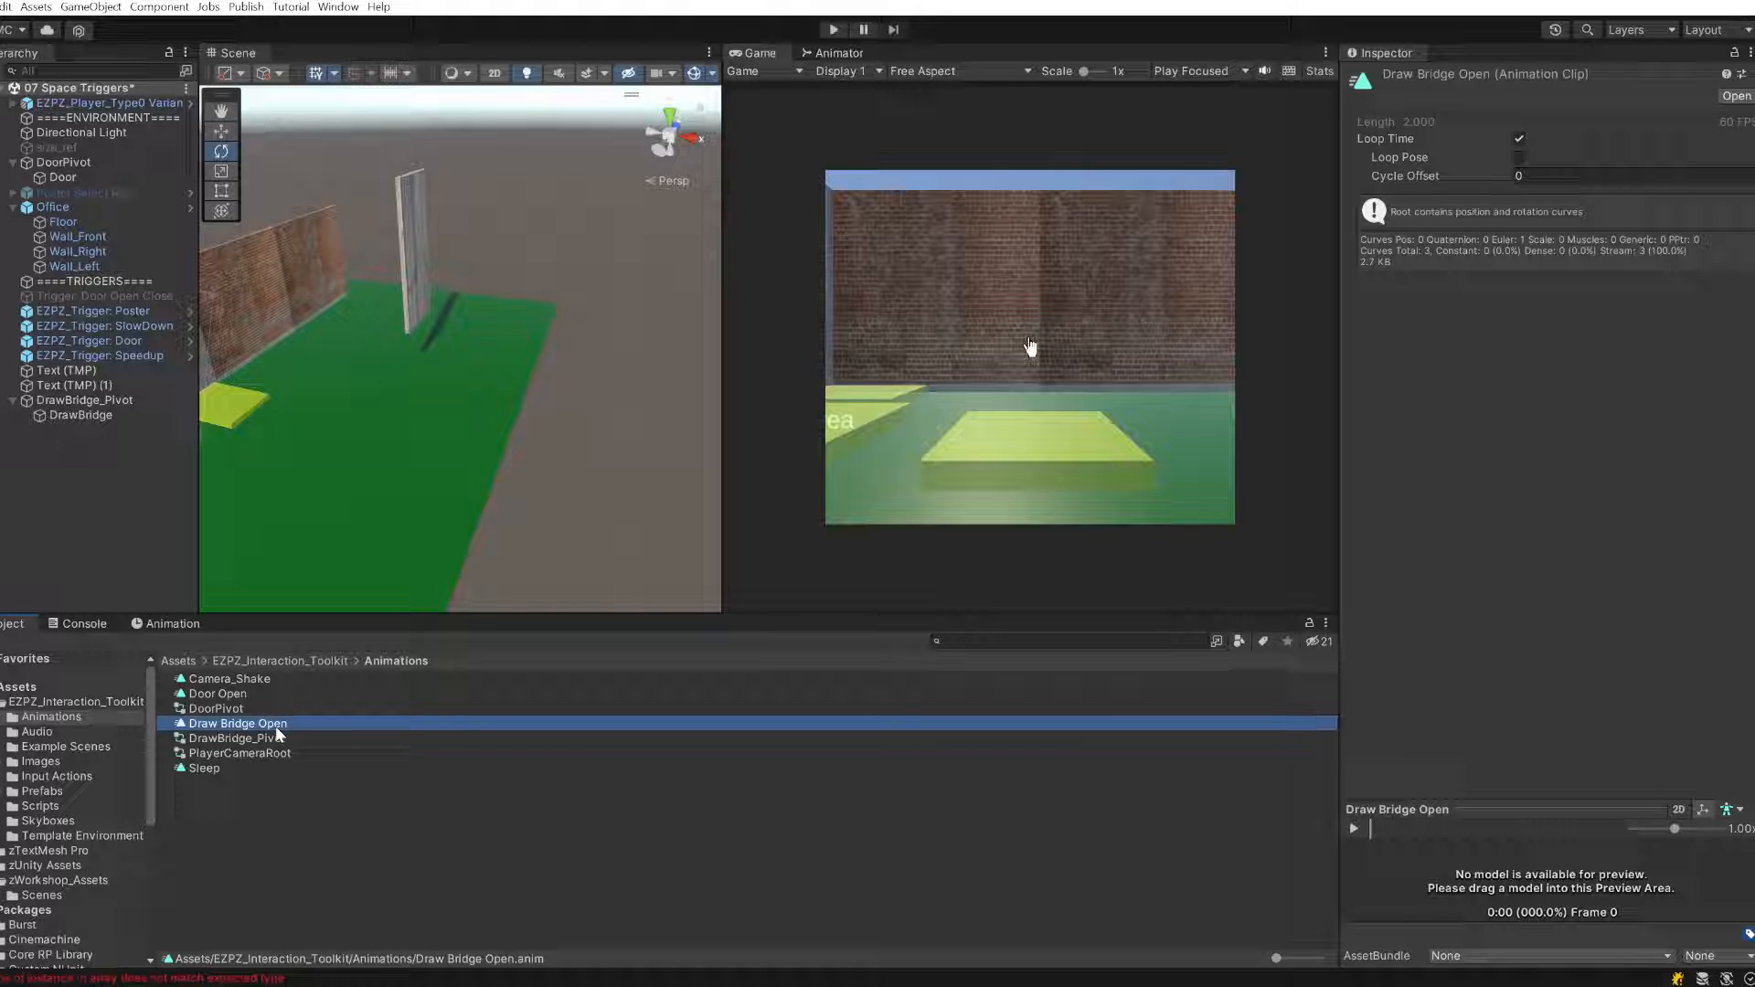
click(83, 402)
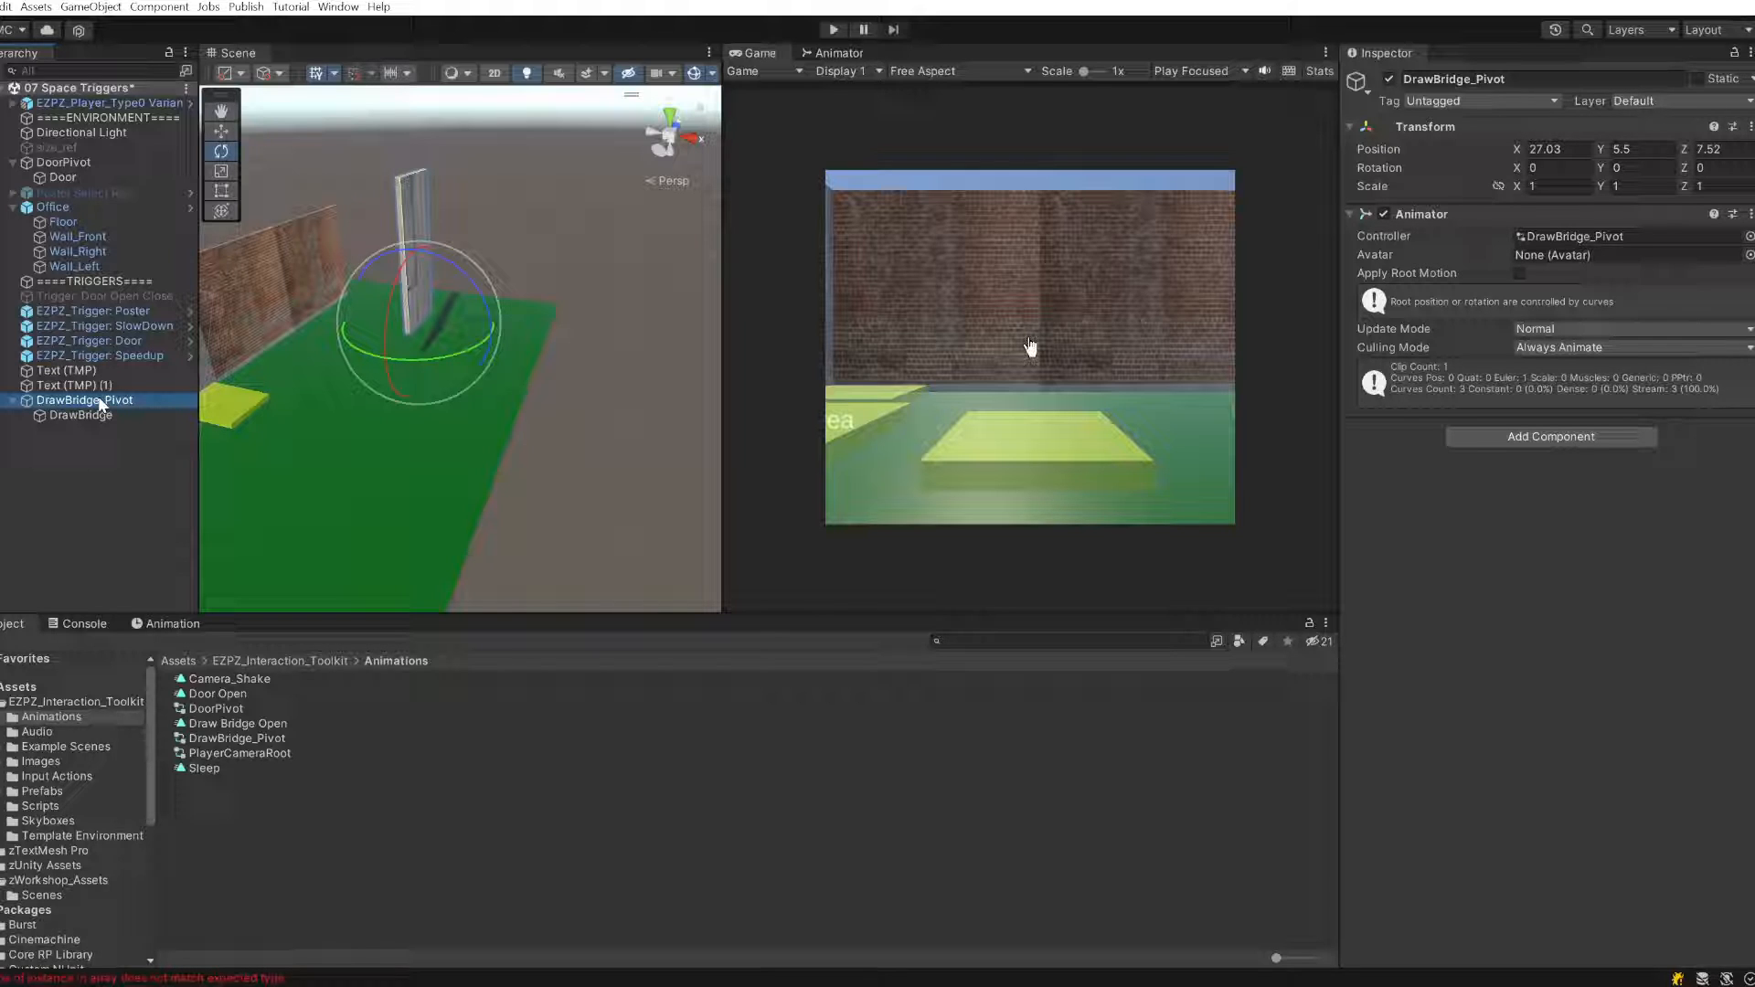
click(1588, 240)
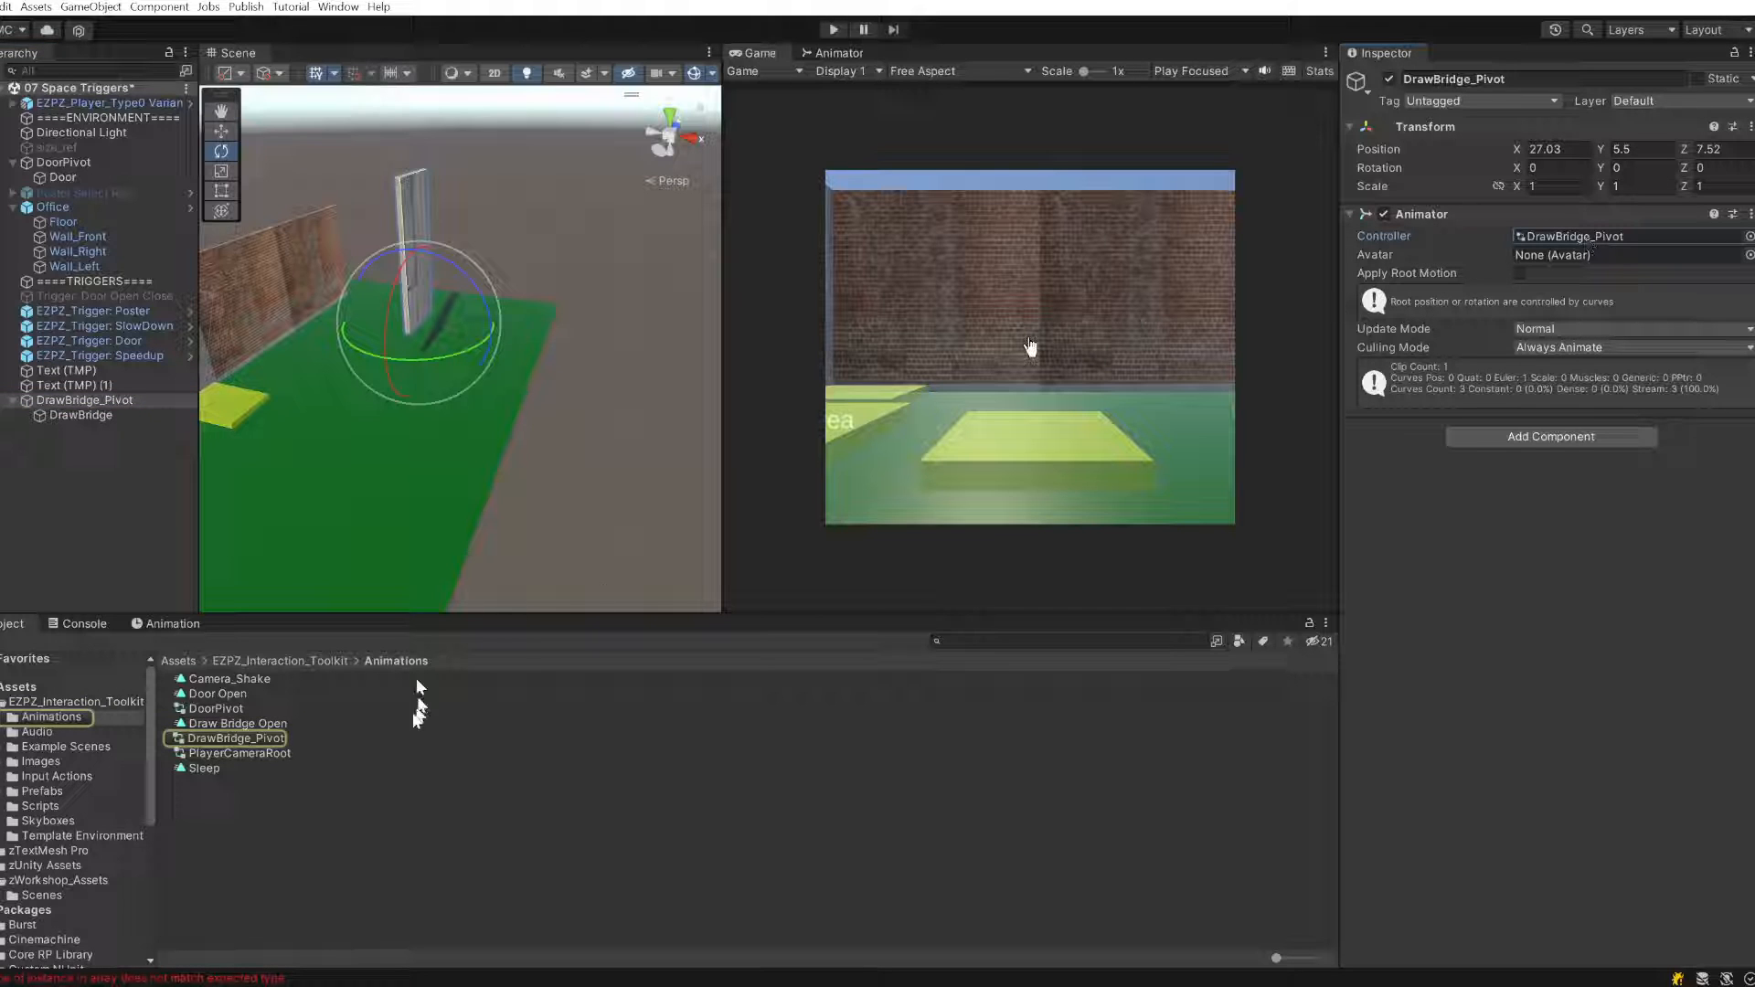
click(260, 741)
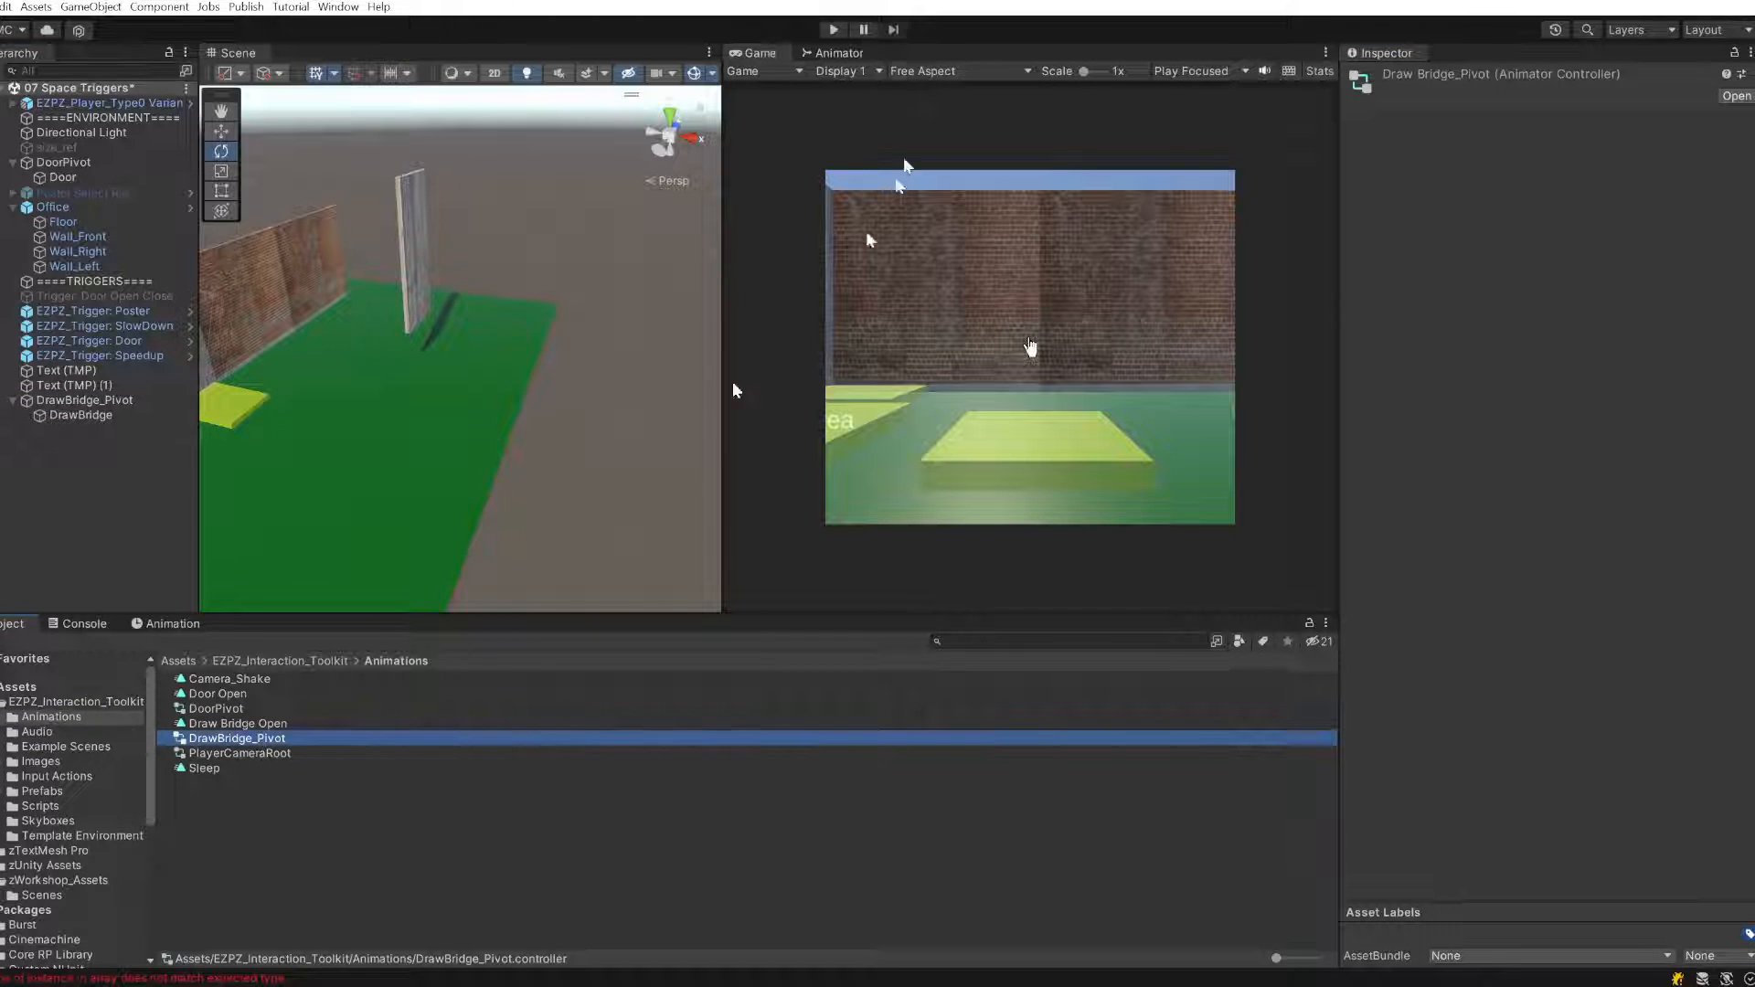
click(846, 52)
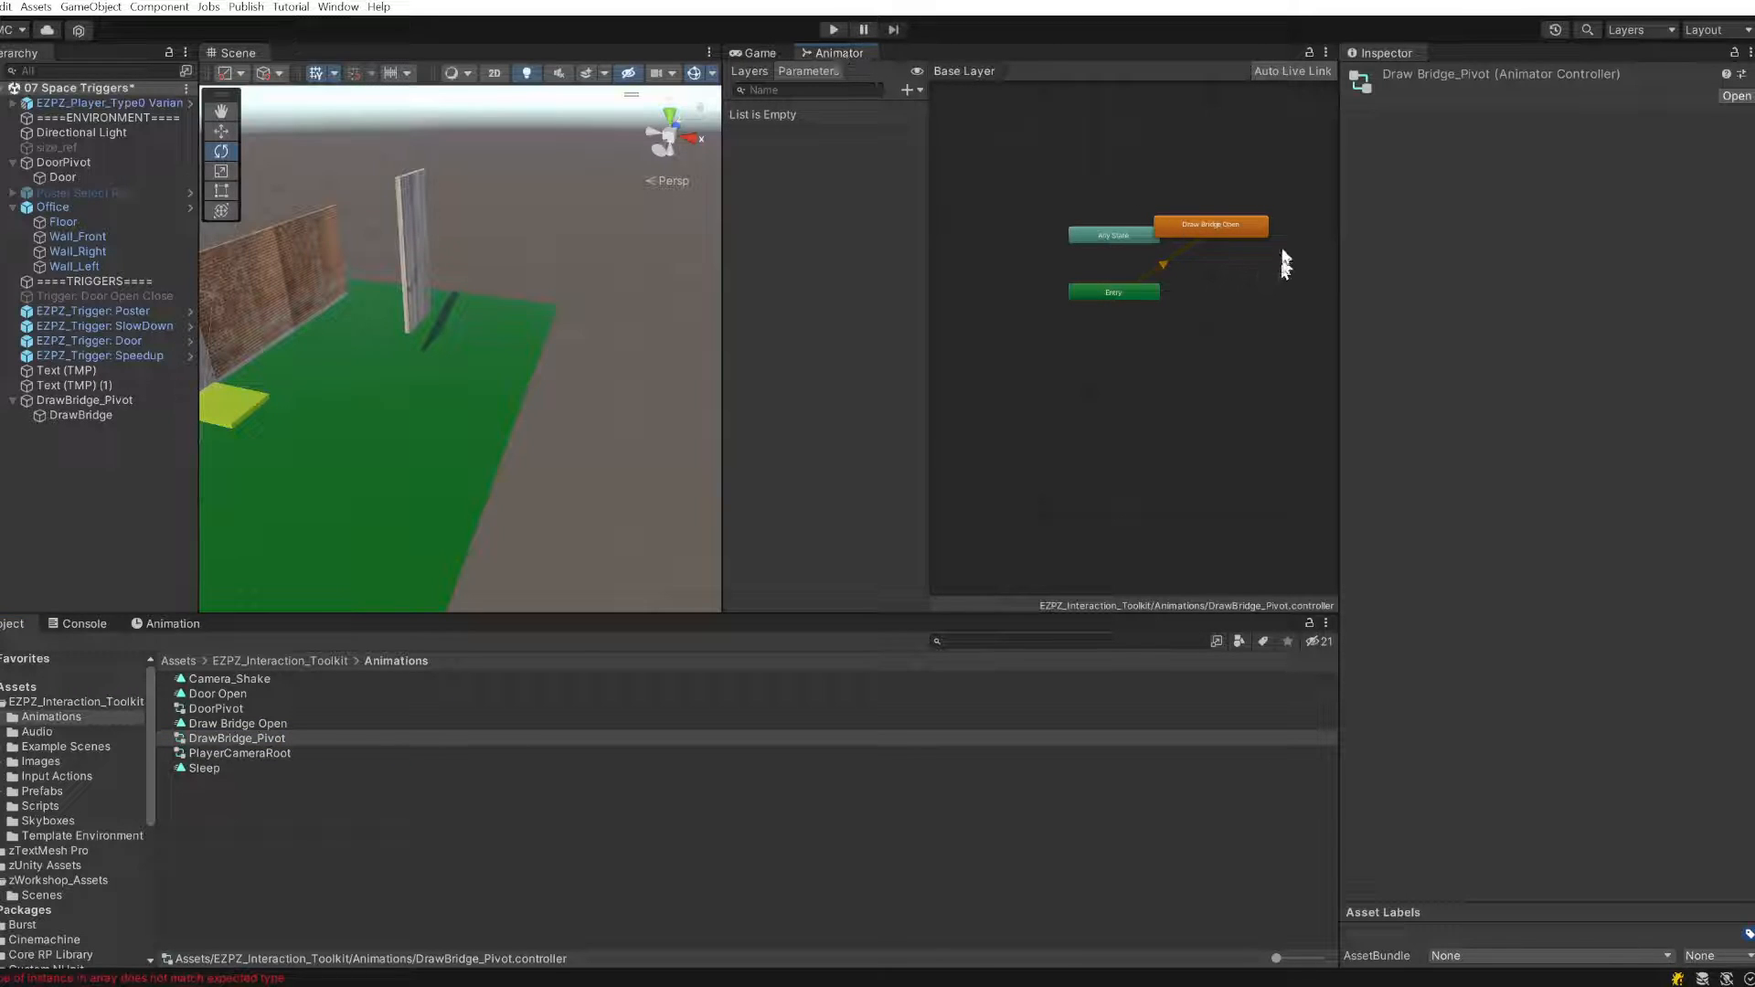
mouse_move(1251, 236)
mouse_down()
mouse_move(1176, 337)
mouse_move(1111, 351)
mouse_up()
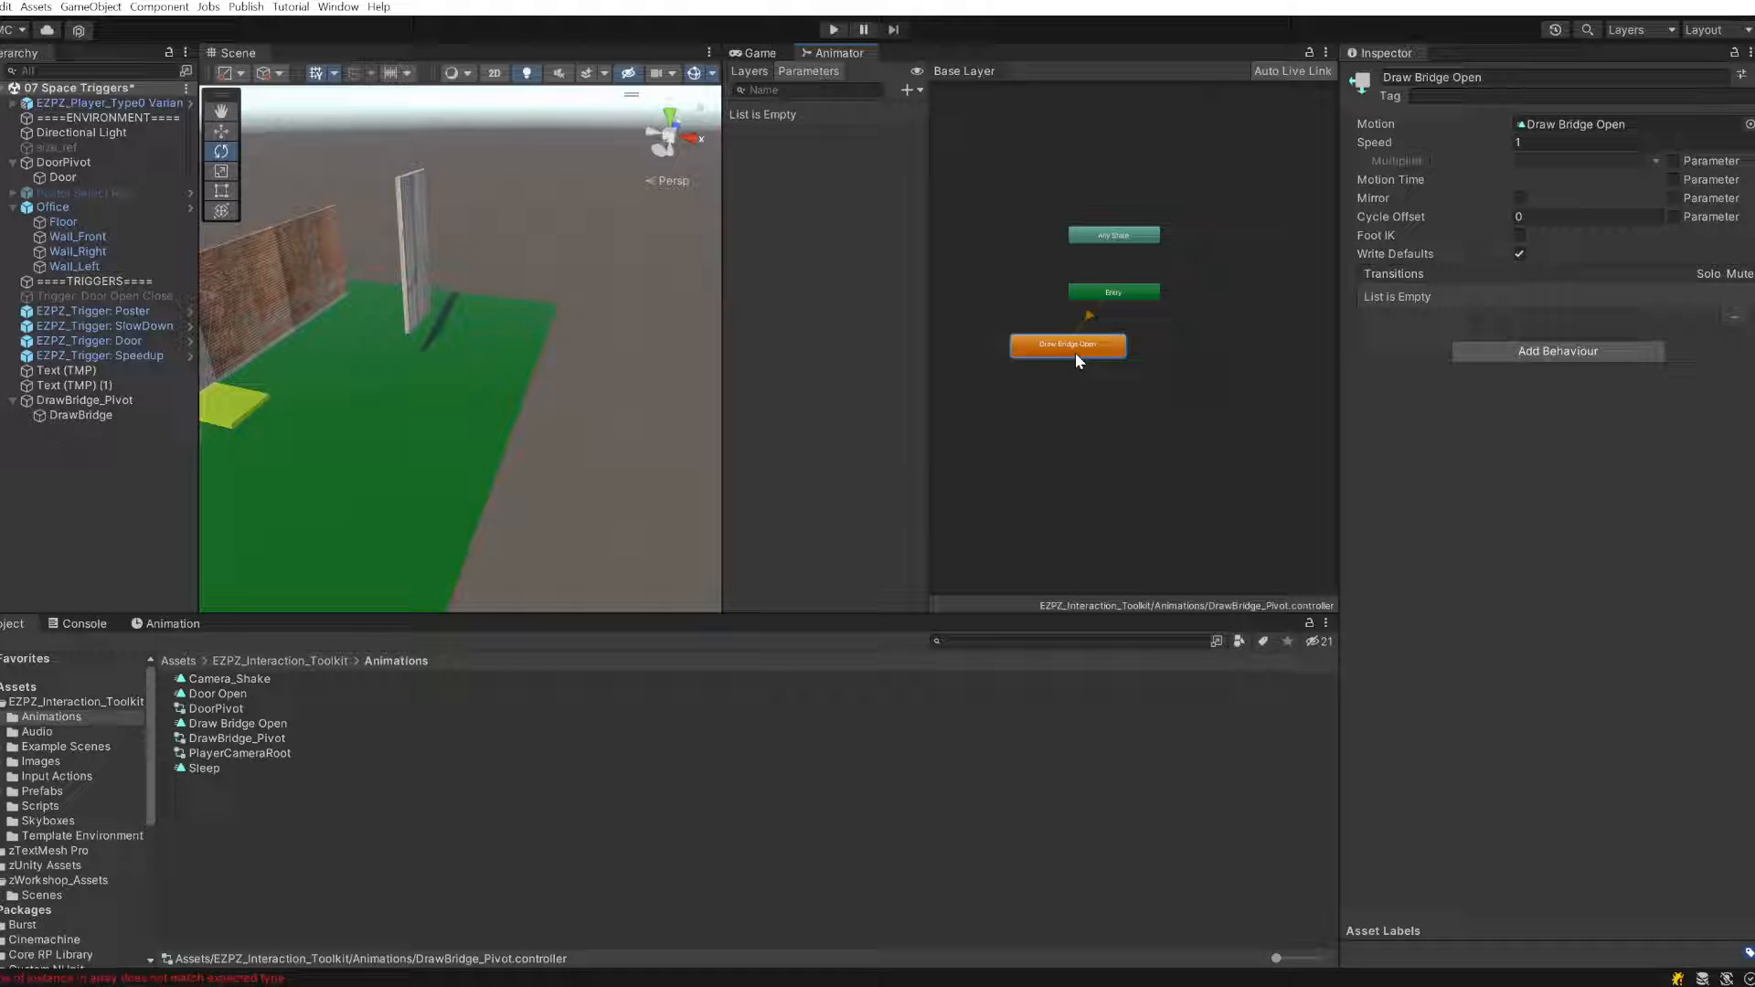
- Locate the clip used by the Draw Bridge Open state and disable Loop Time on it
click(1582, 123)
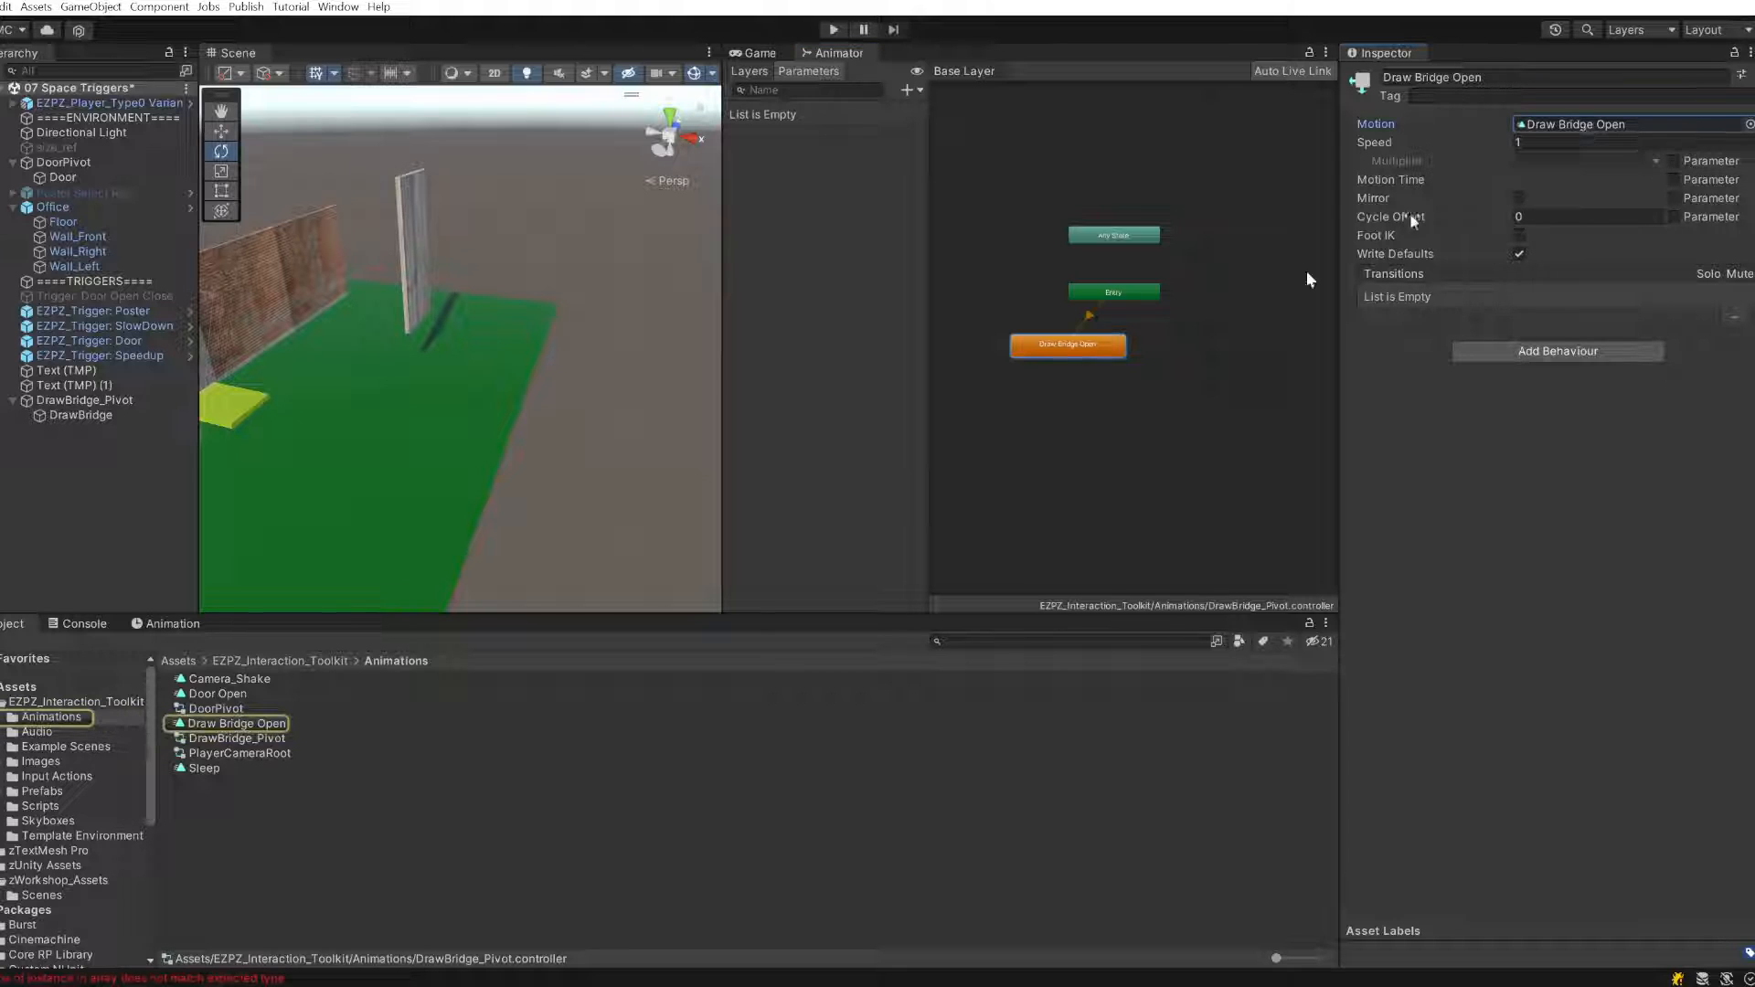
click(277, 723)
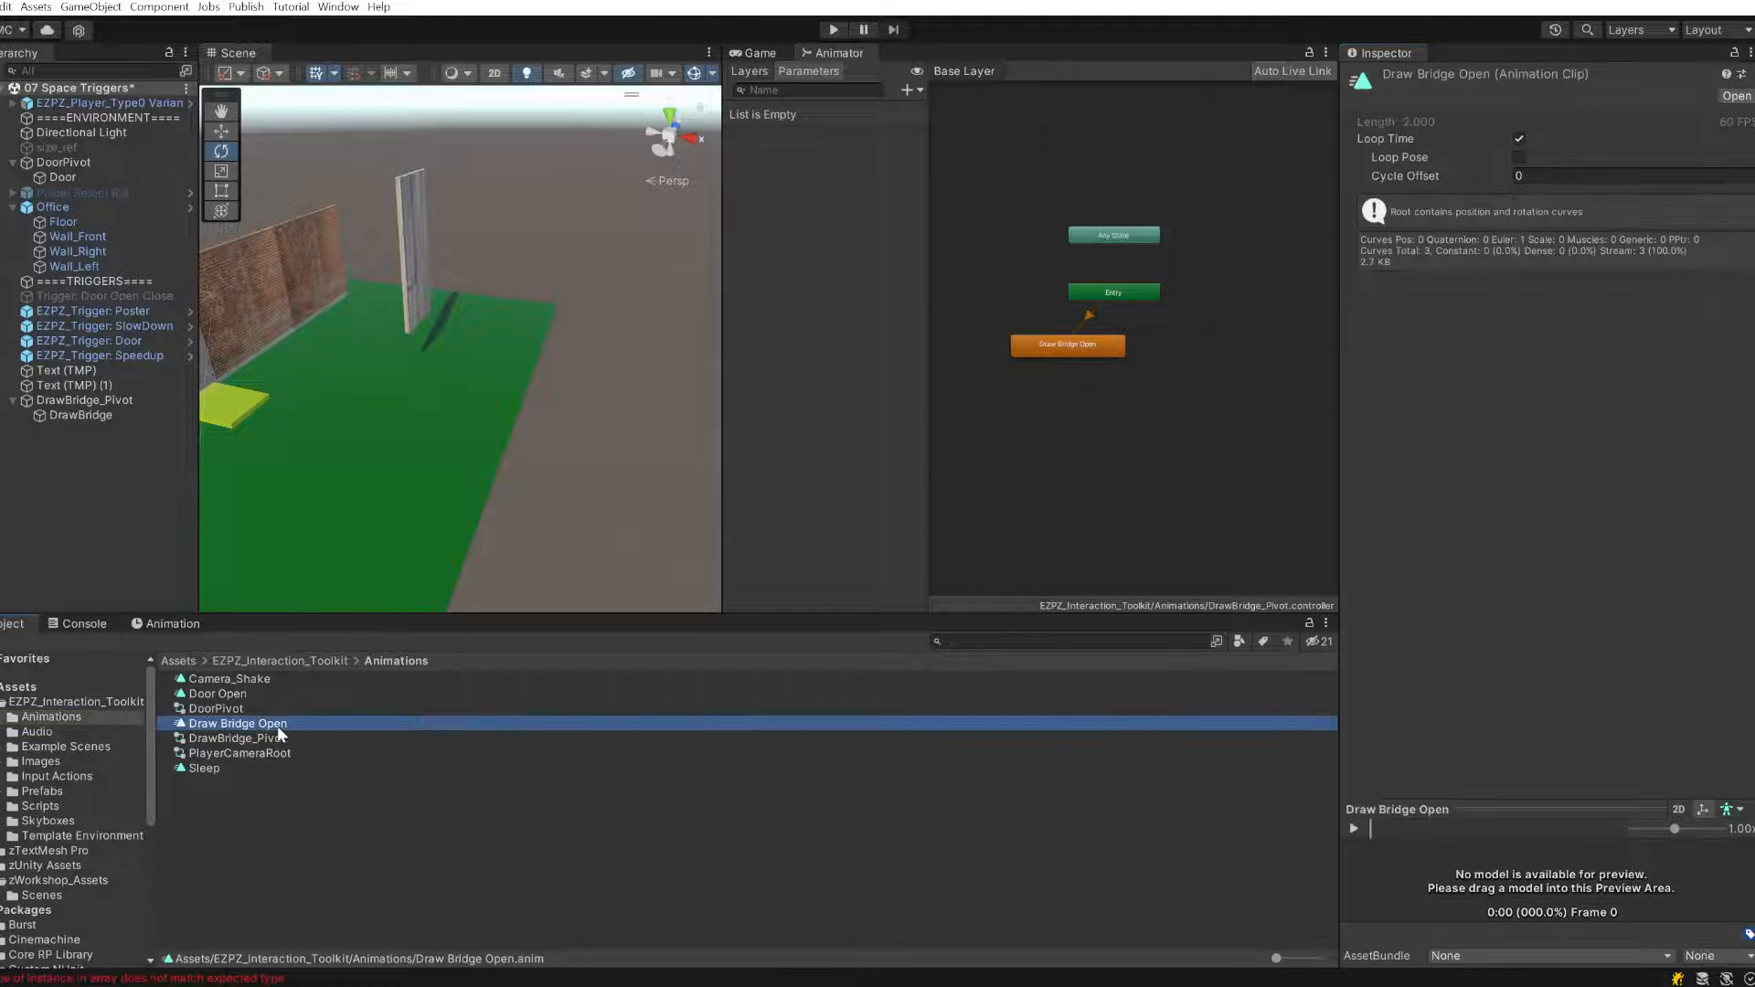
click(276, 742)
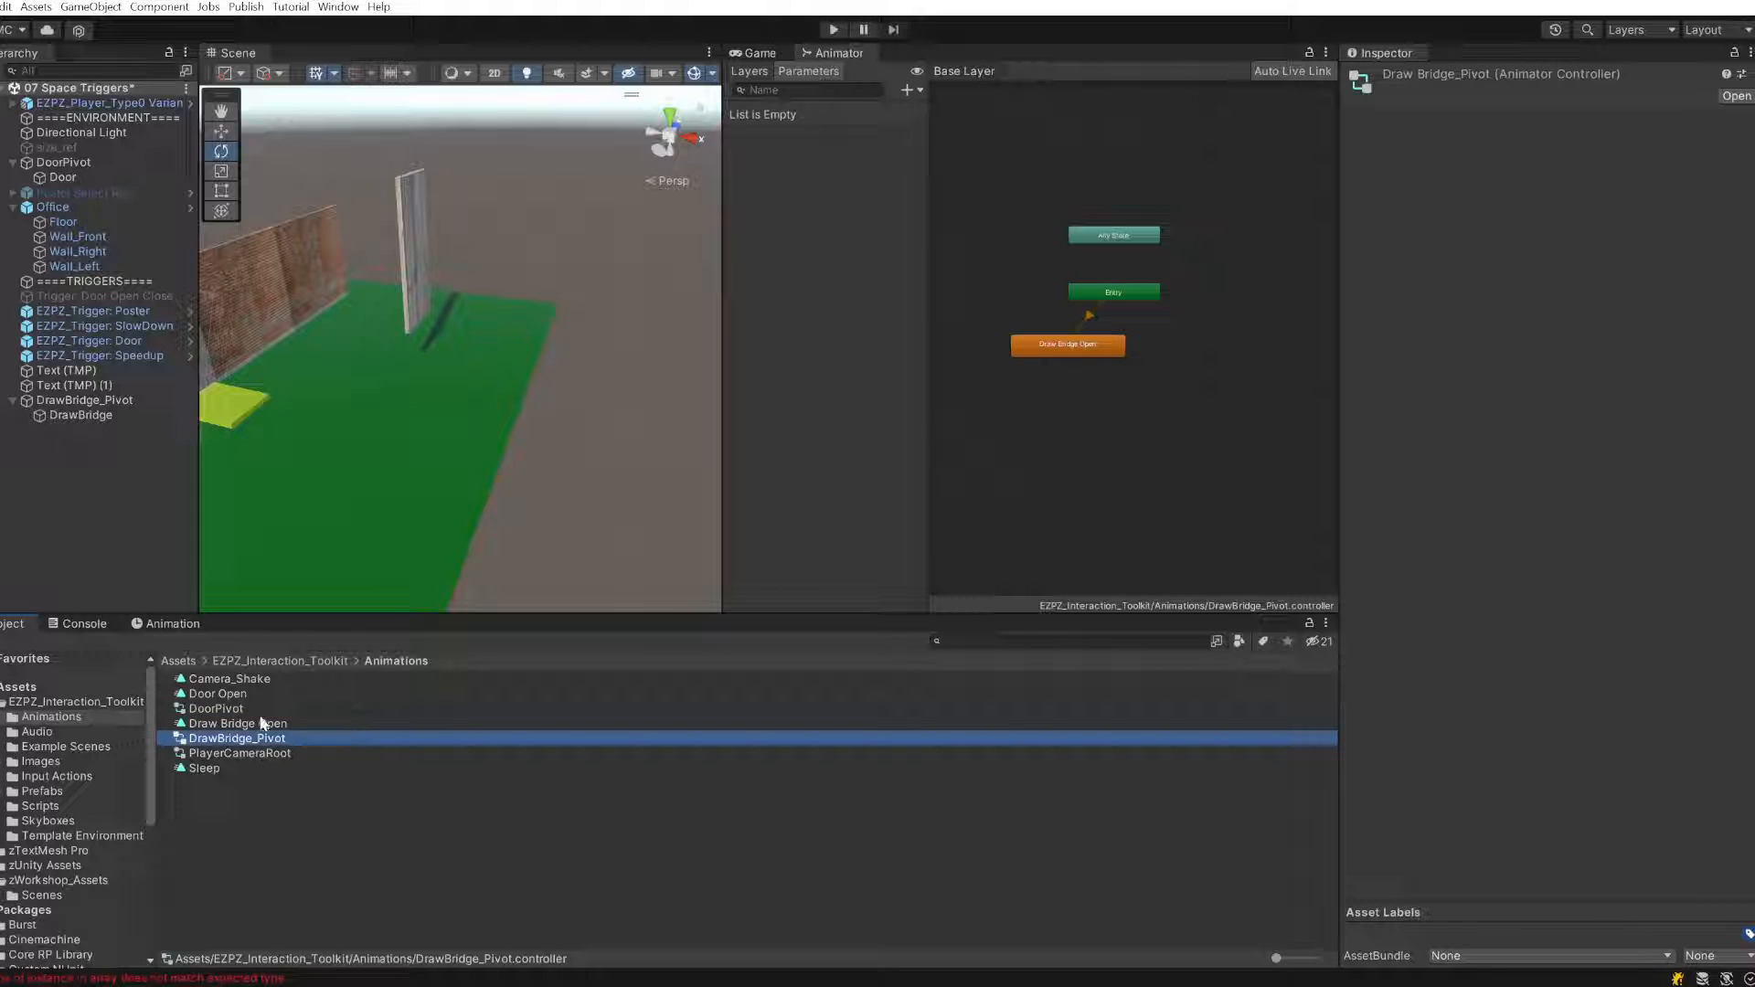
click(264, 724)
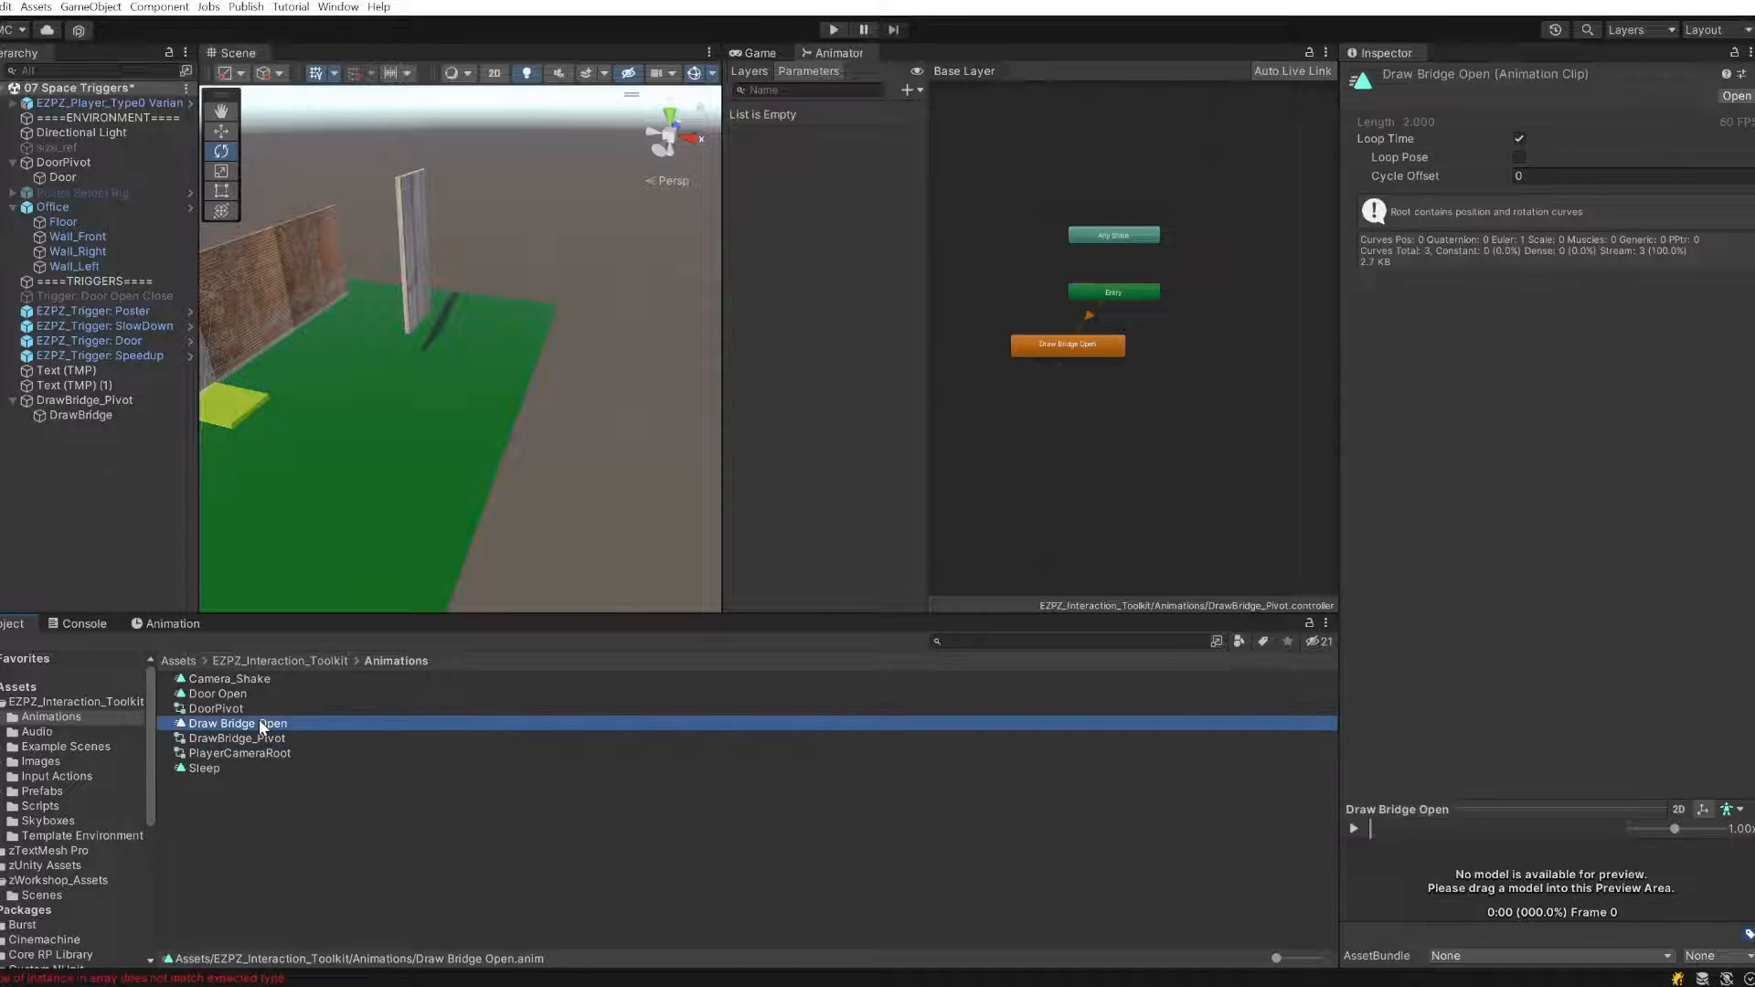
click(1518, 141)
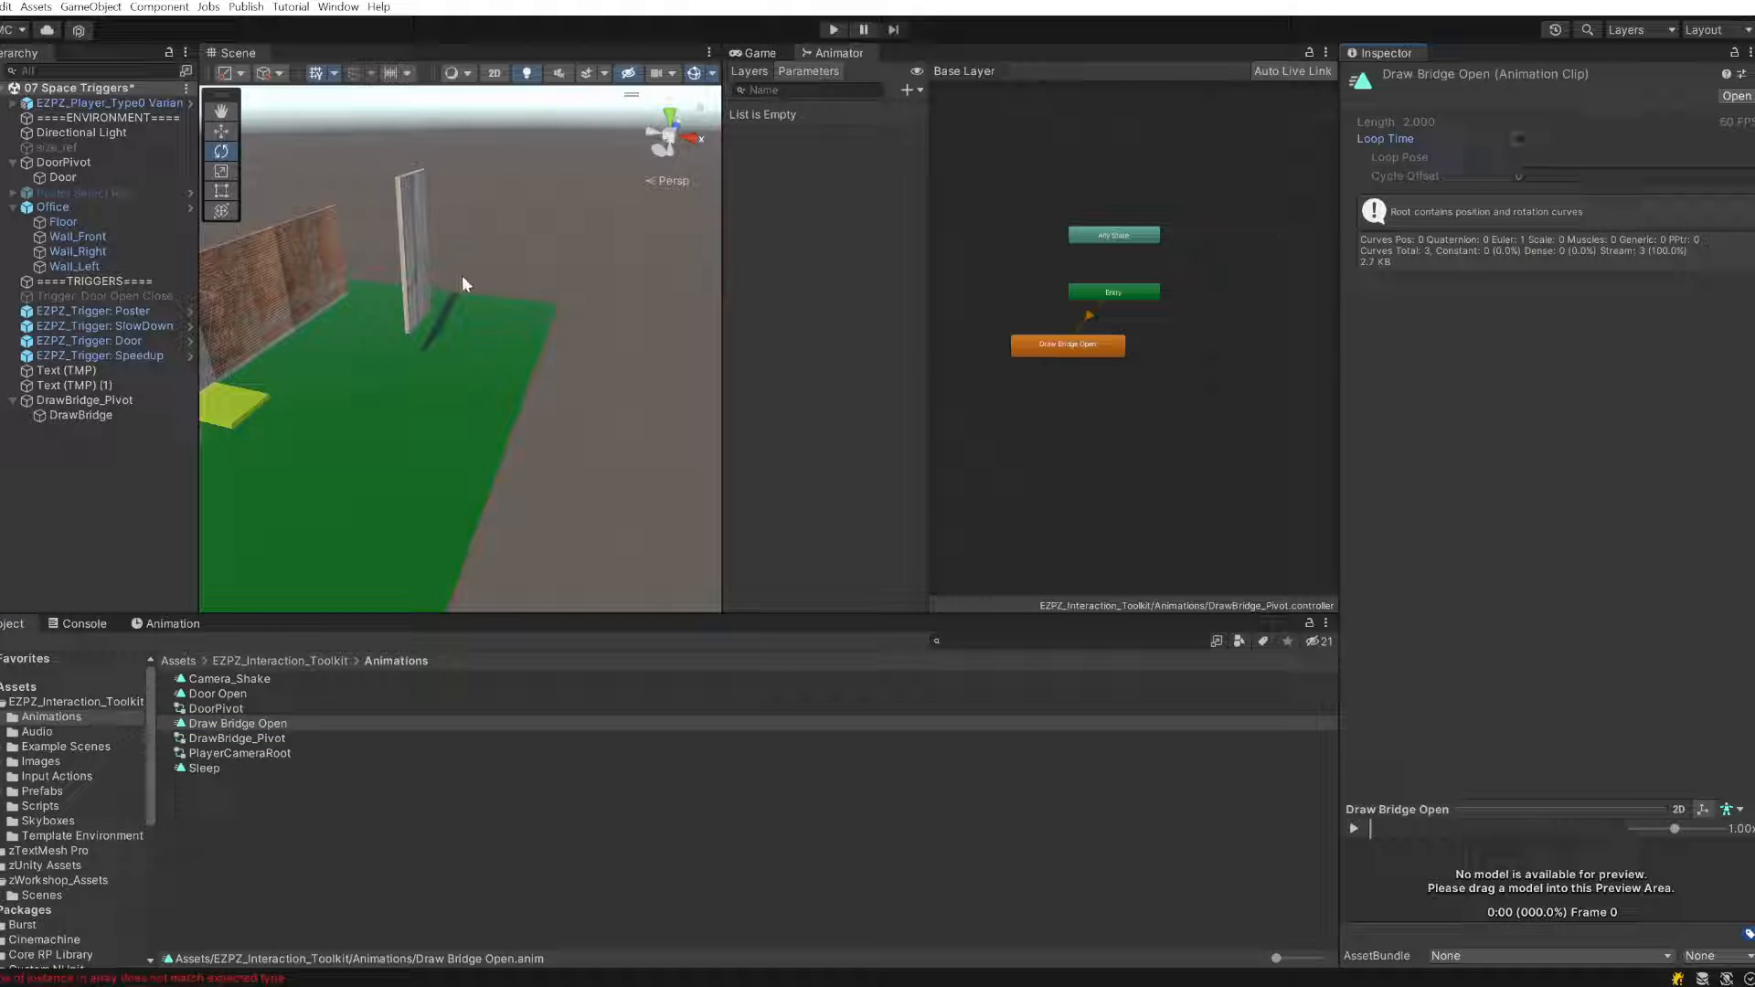
- Run the scene with the drawbridge in view to check whether its opening still loops, and stop the test
right_drag(462, 277, 399, 294)
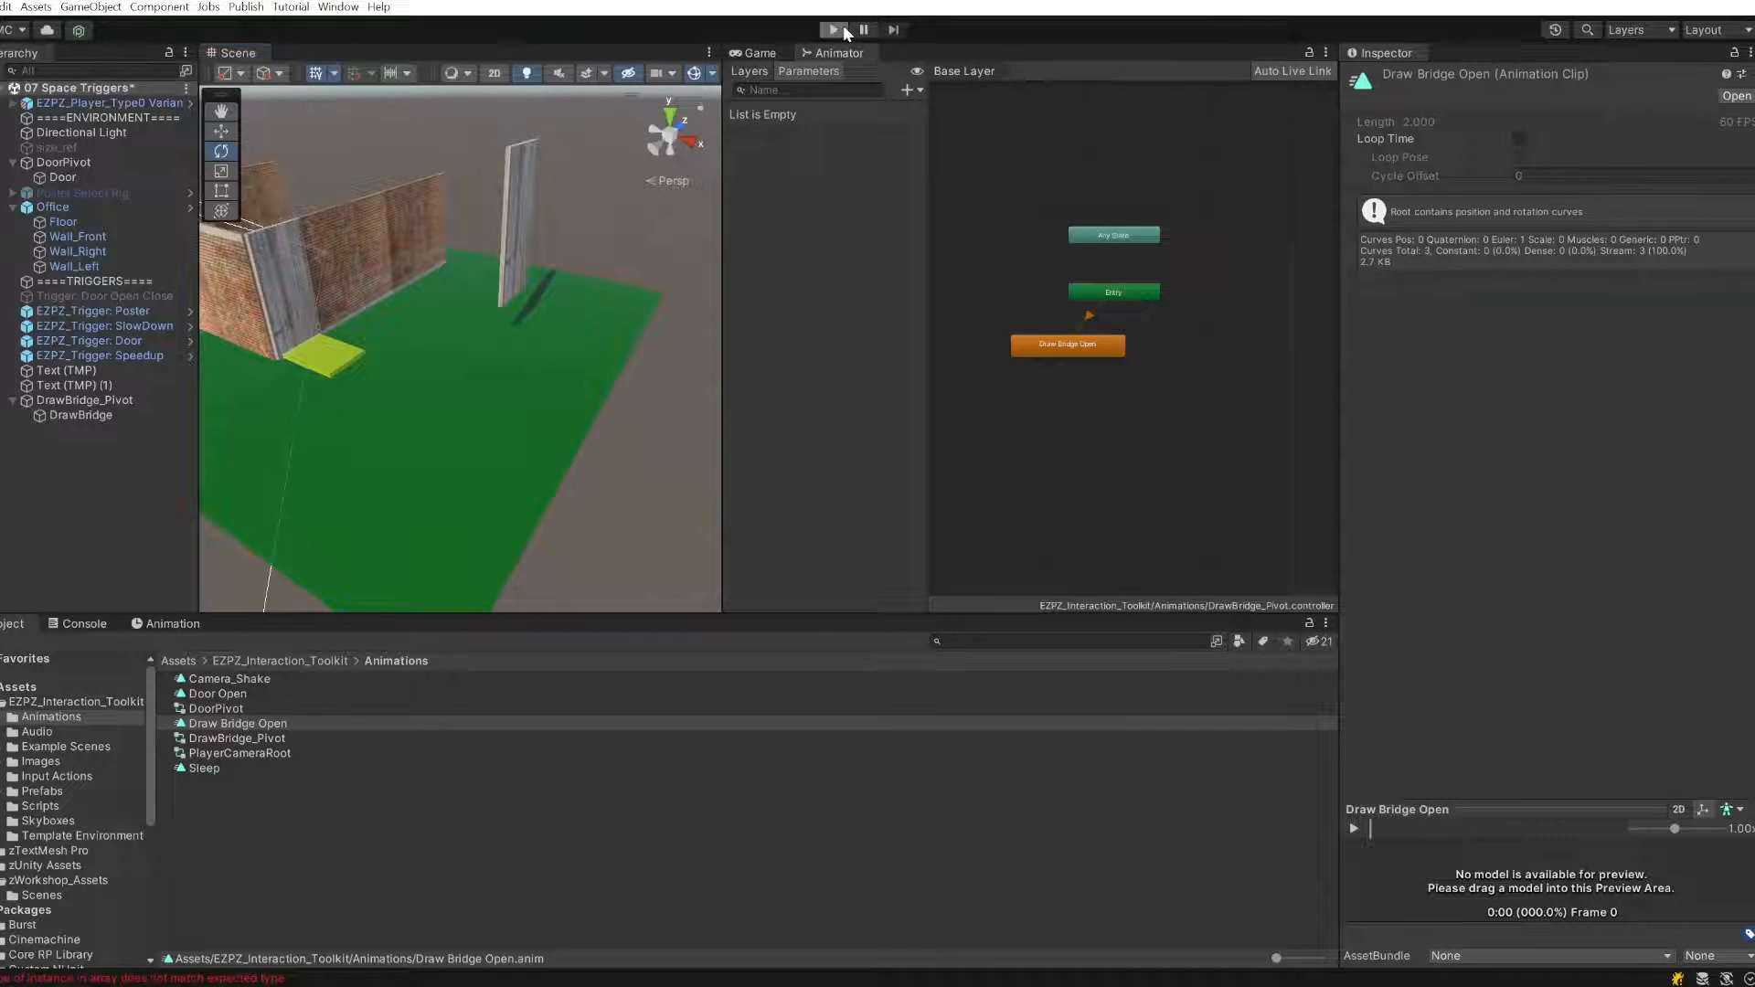
click(846, 28)
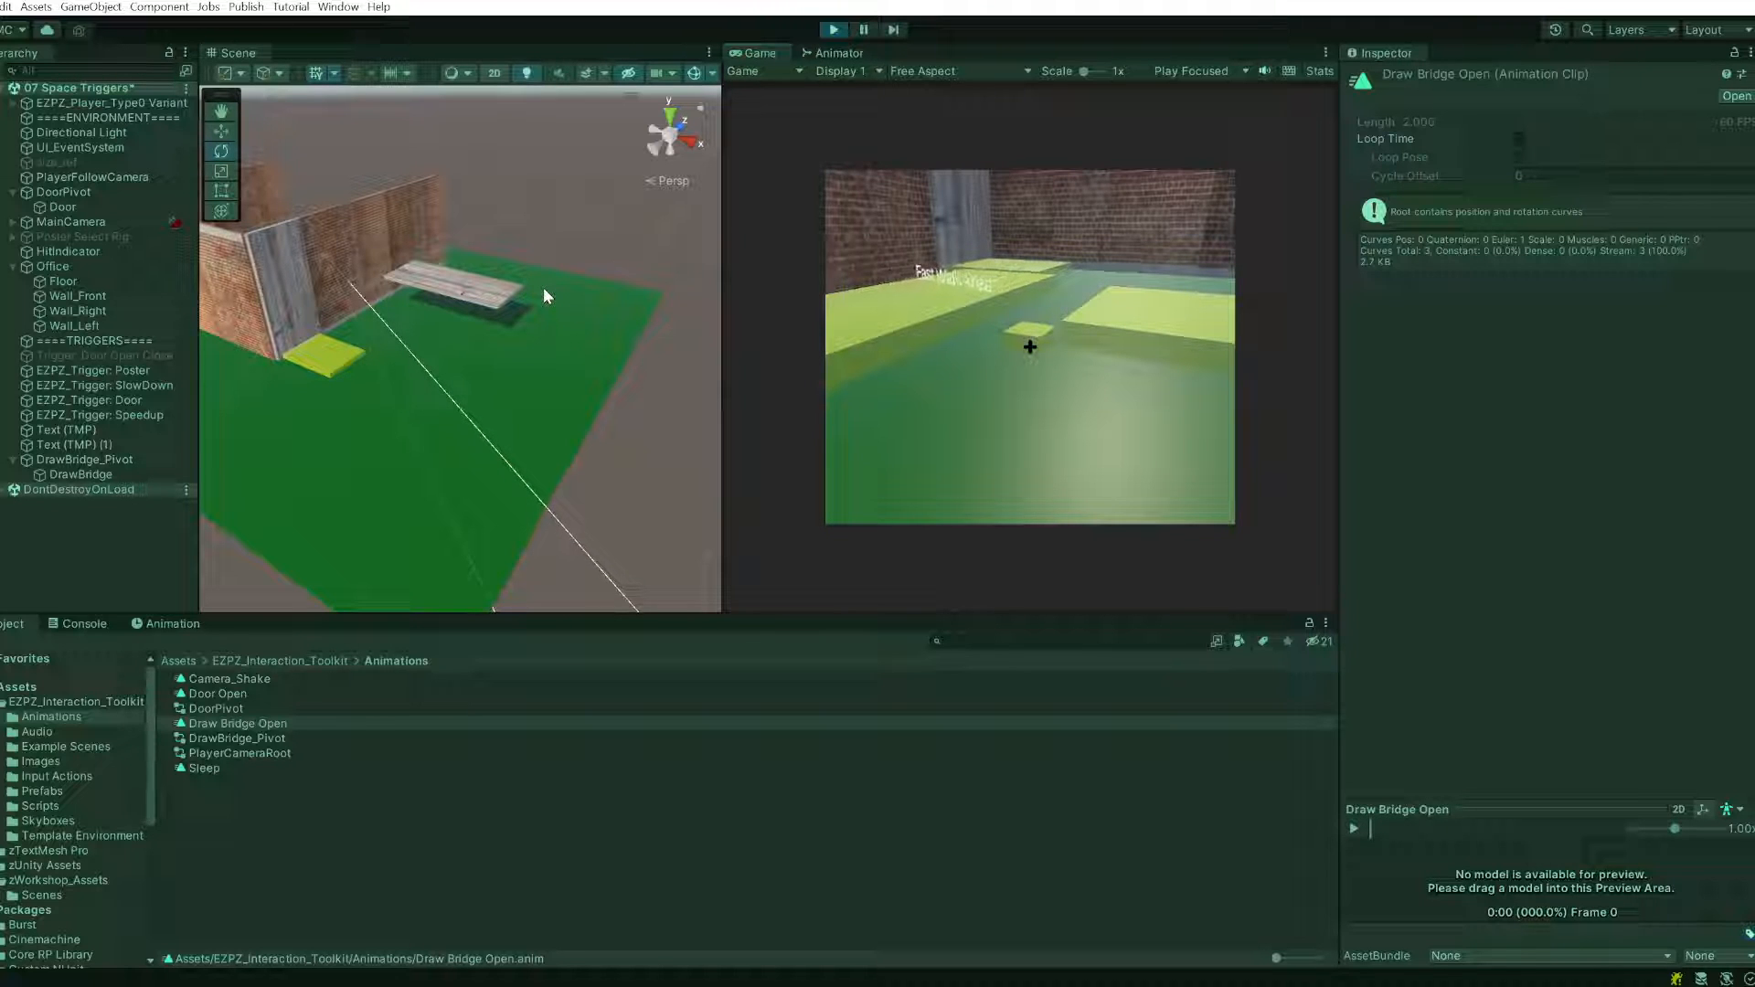
scroll(543, 287, up, 4)
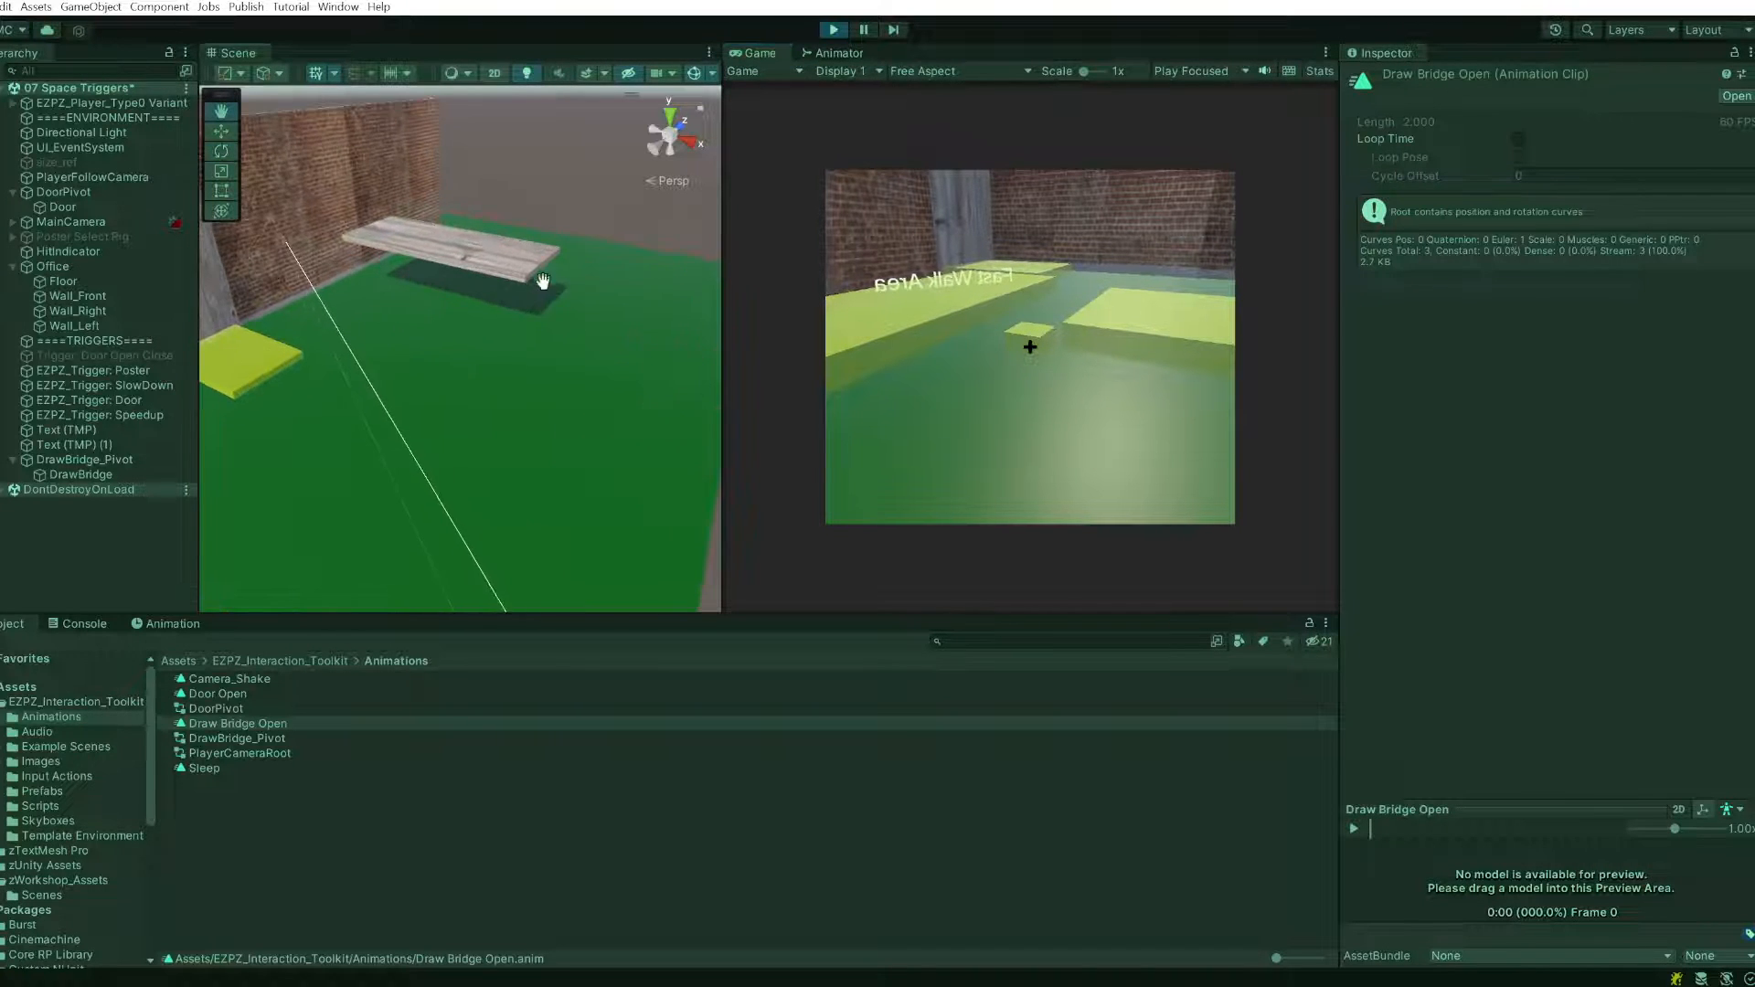
middle_drag(543, 287, 509, 438)
click(832, 29)
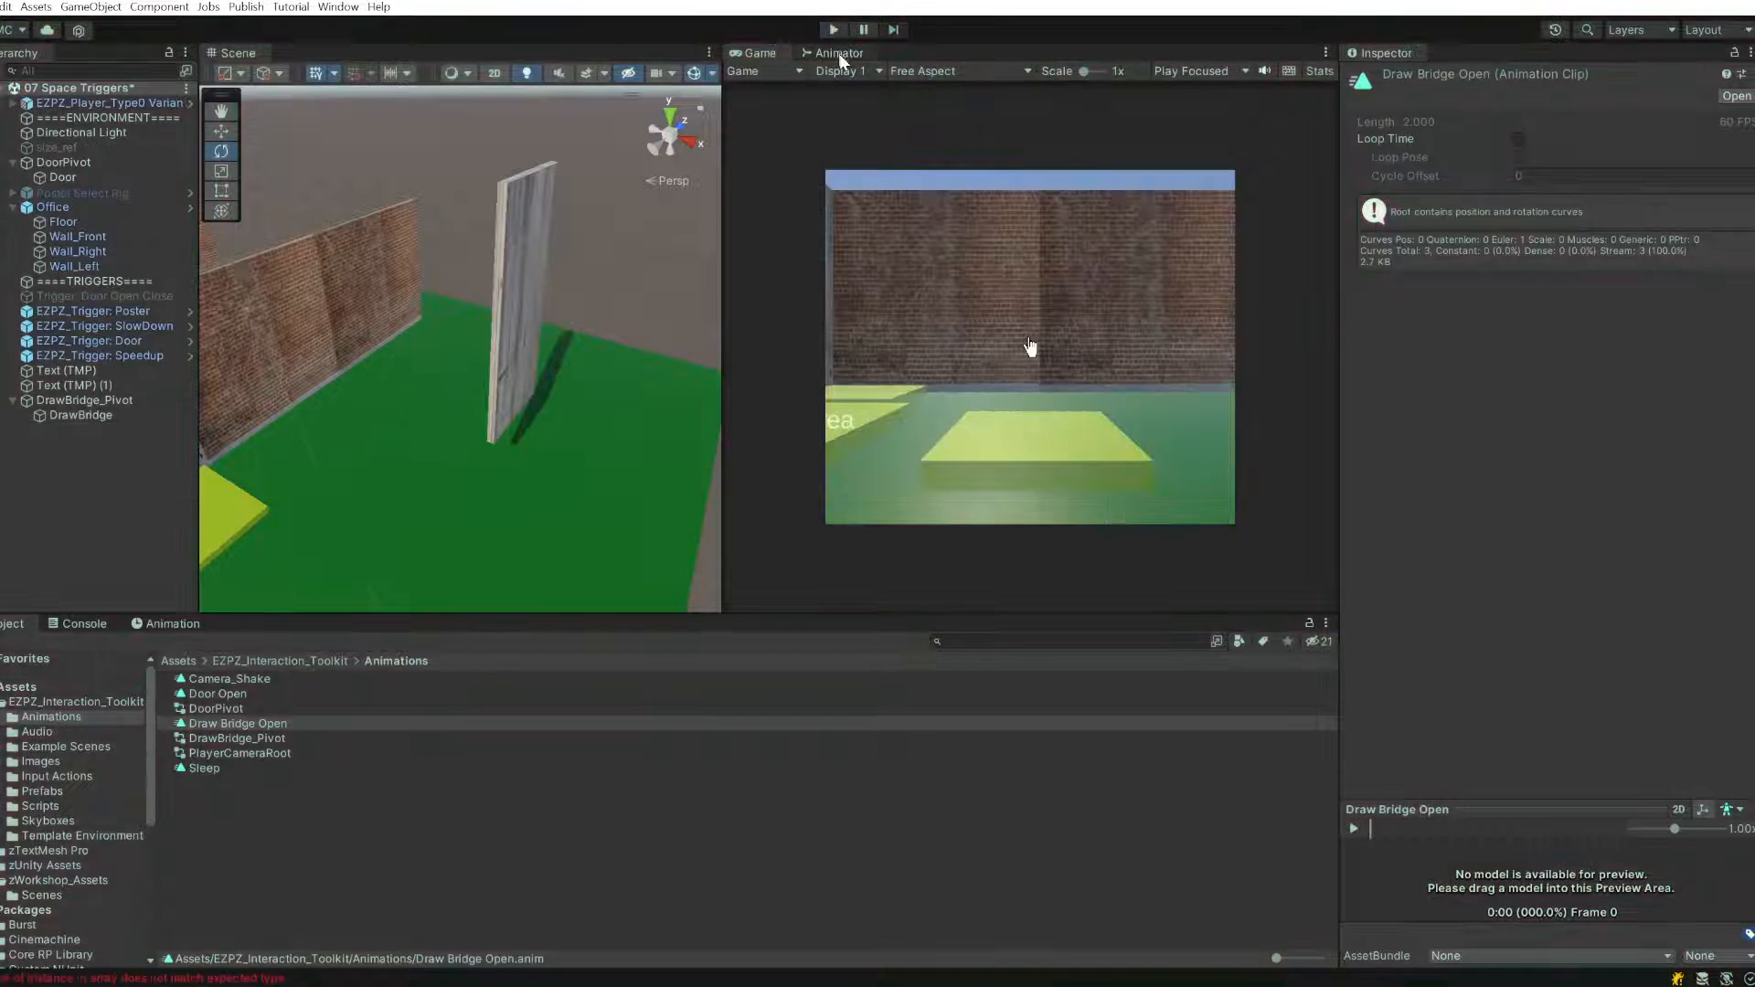
- Return to the DrawBridge_Pivot state graph and move the Draw Bridge Open state further below Entry
click(840, 53)
mouse_move(1028, 288)
mouse_down()
mouse_move(1104, 319)
mouse_move(1045, 365)
mouse_up()
scroll(1019, 310, down, 3)
middle_drag(1019, 317, 1086, 327)
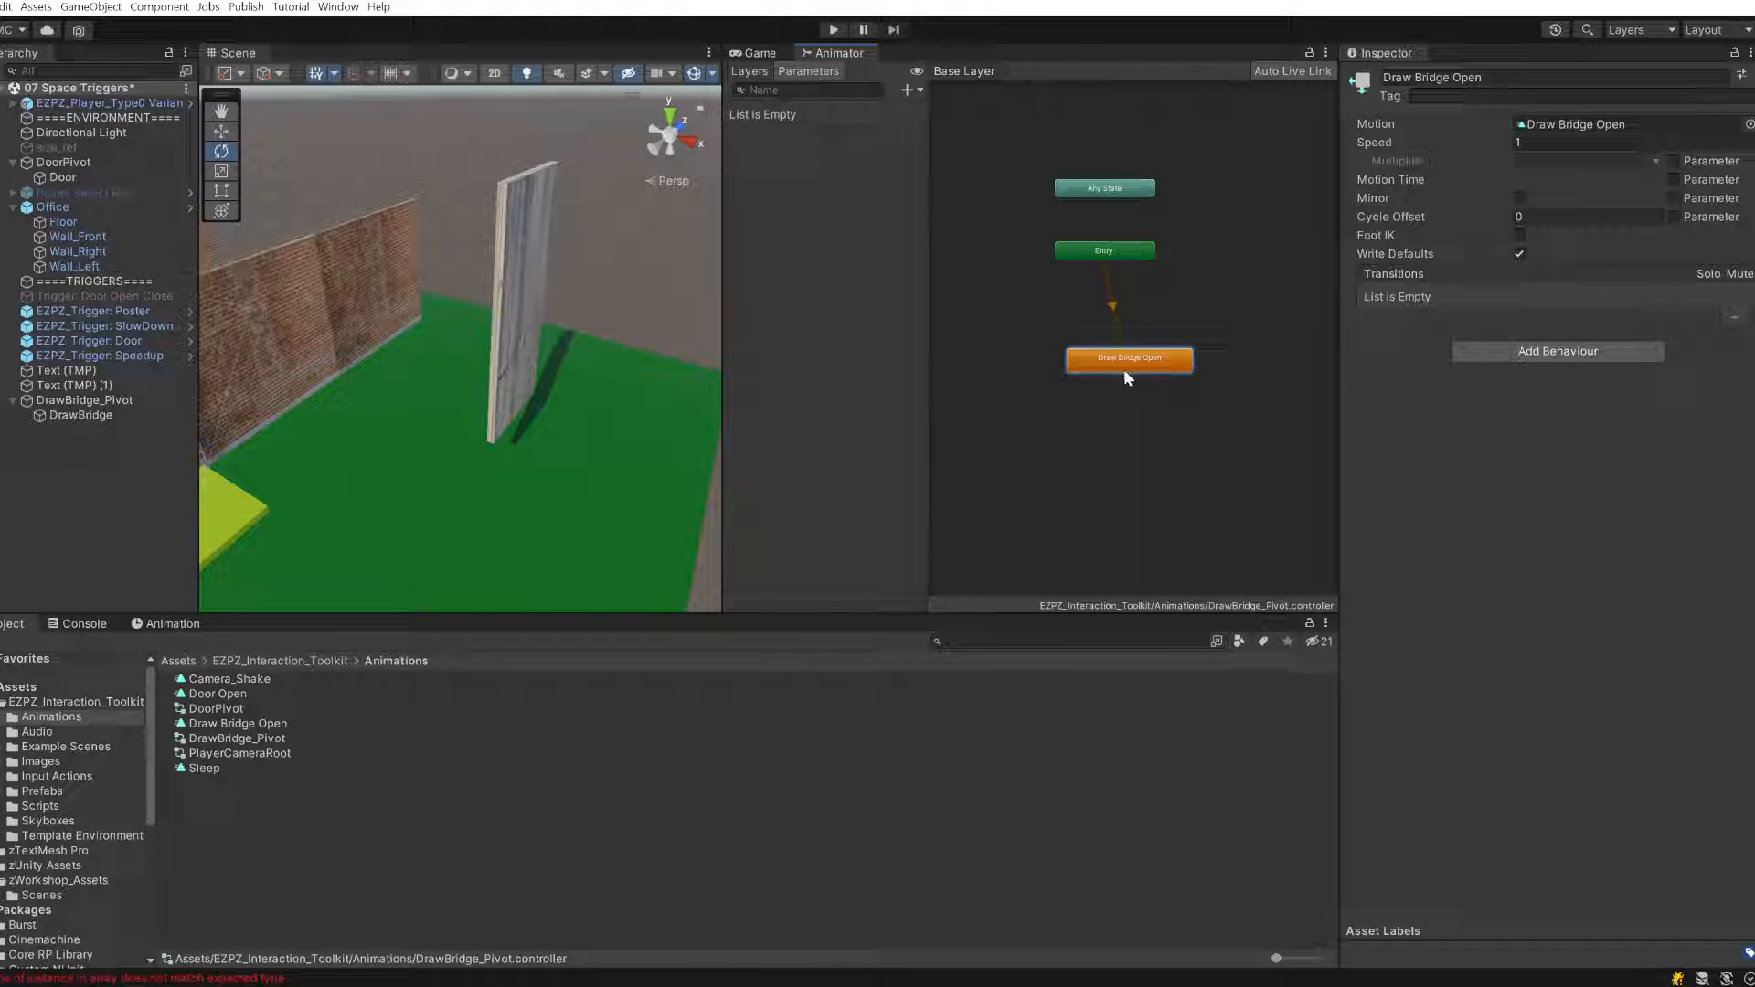
- Create an empty state in the DrawBridge_Pivot controller and place it between Entry and Draw Bridge Open, off to their left
right_click(1009, 326)
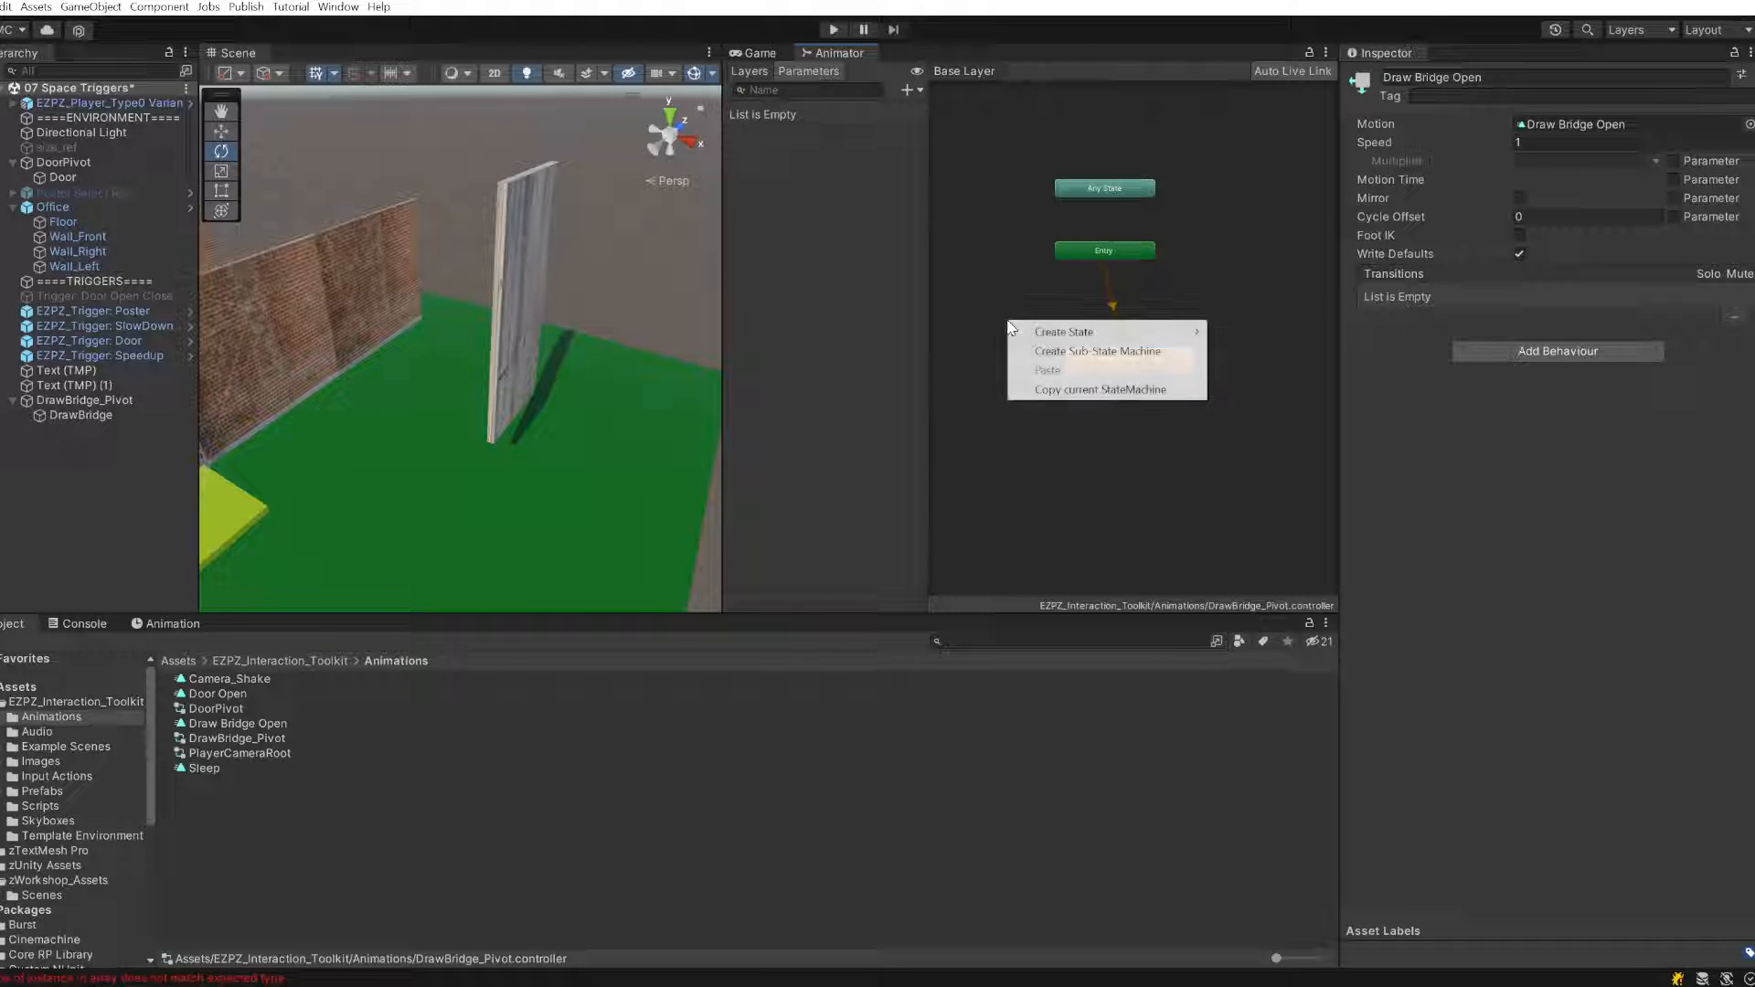
mouse_move(1033, 333)
click(1243, 335)
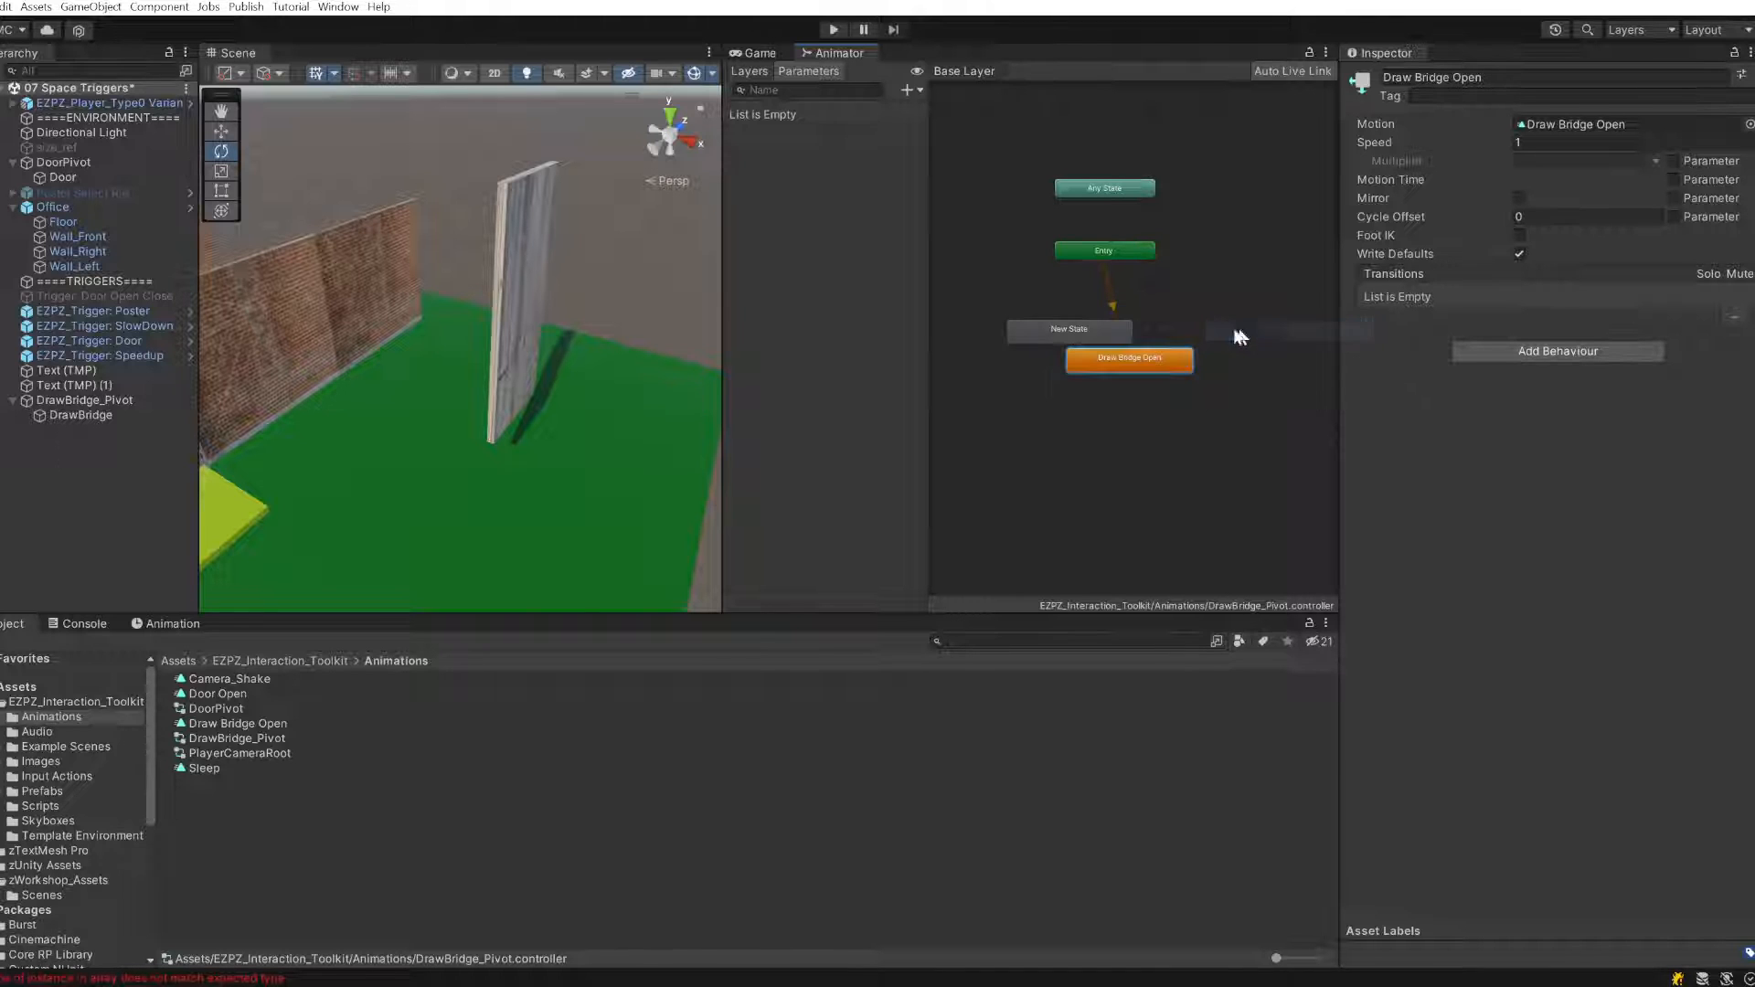
drag(1110, 335, 1050, 312)
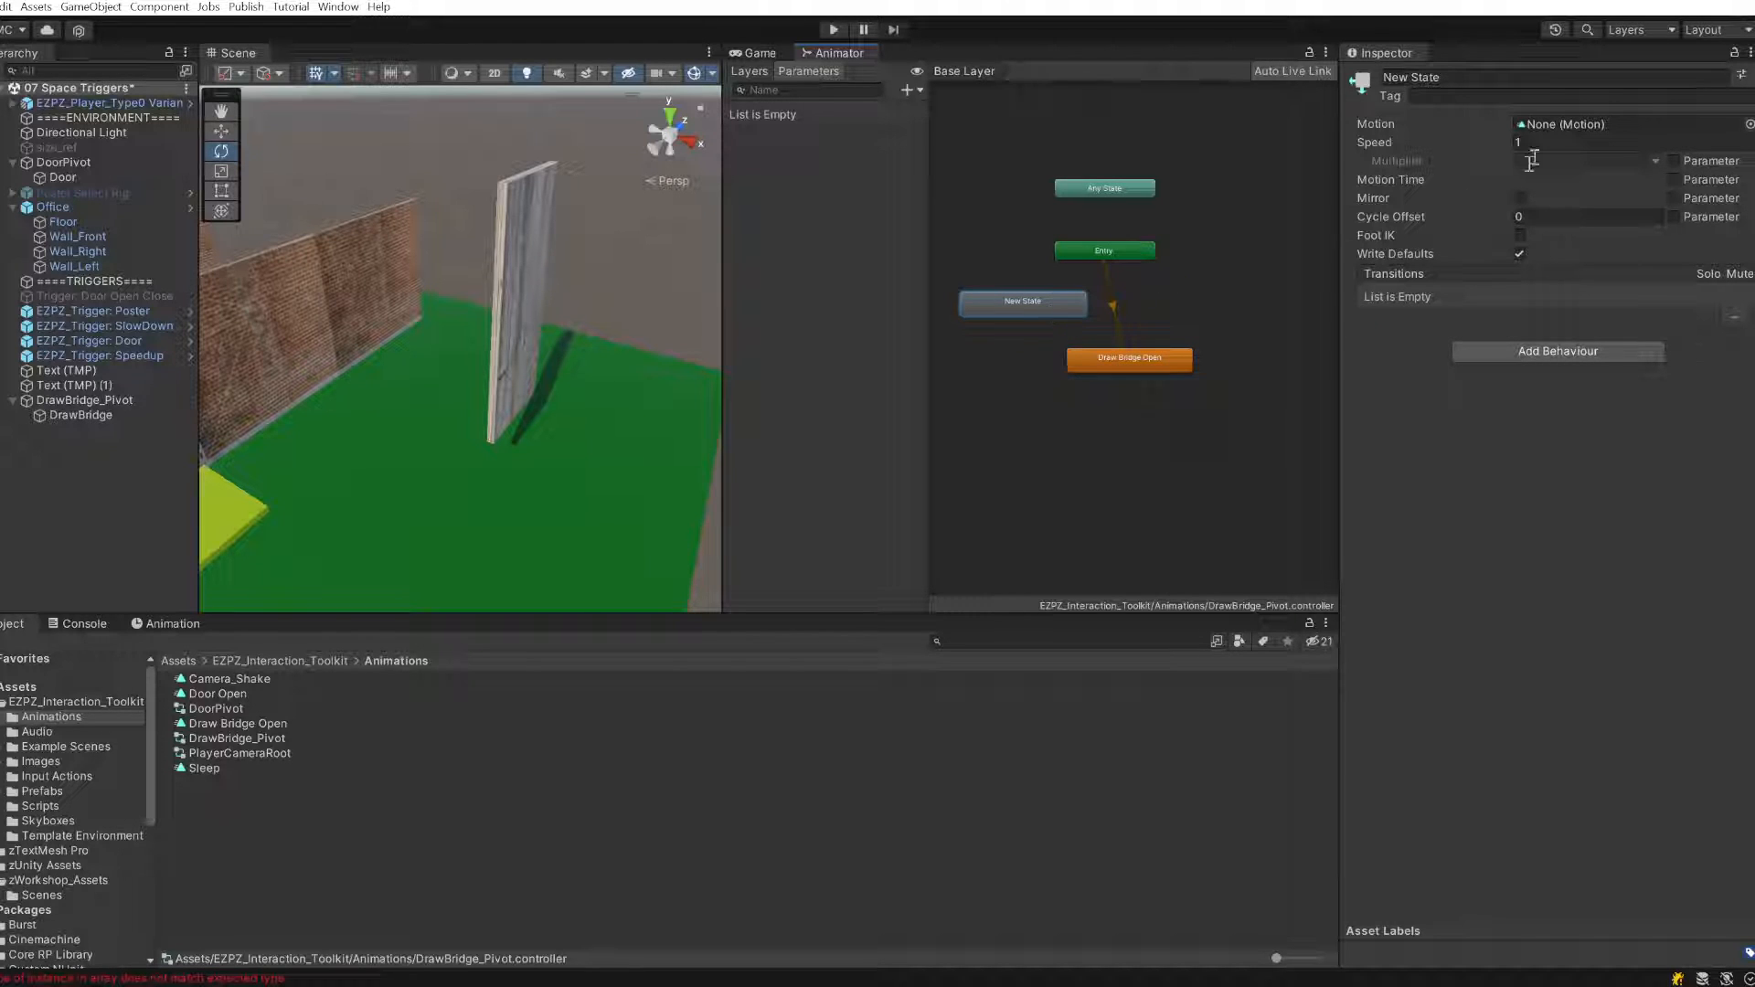
- Rename the new empty state in the DrawBridge_Pivot controller to Initial Closed
right_click(1043, 301)
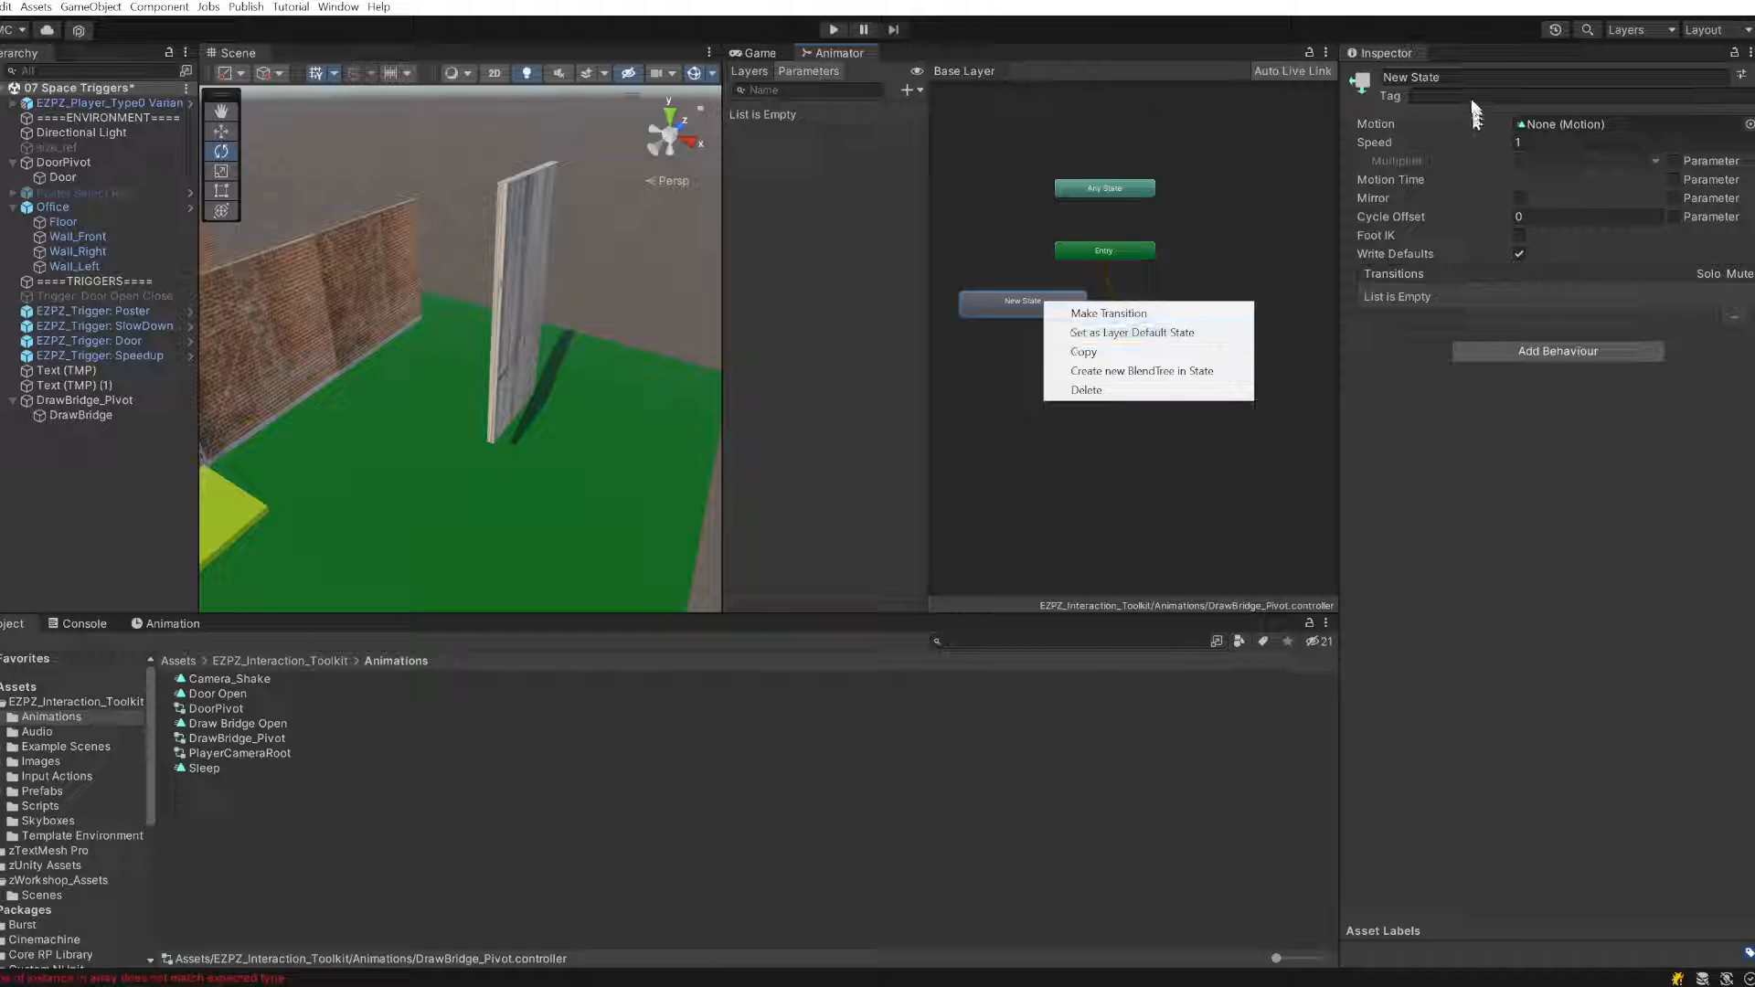
click(1474, 77)
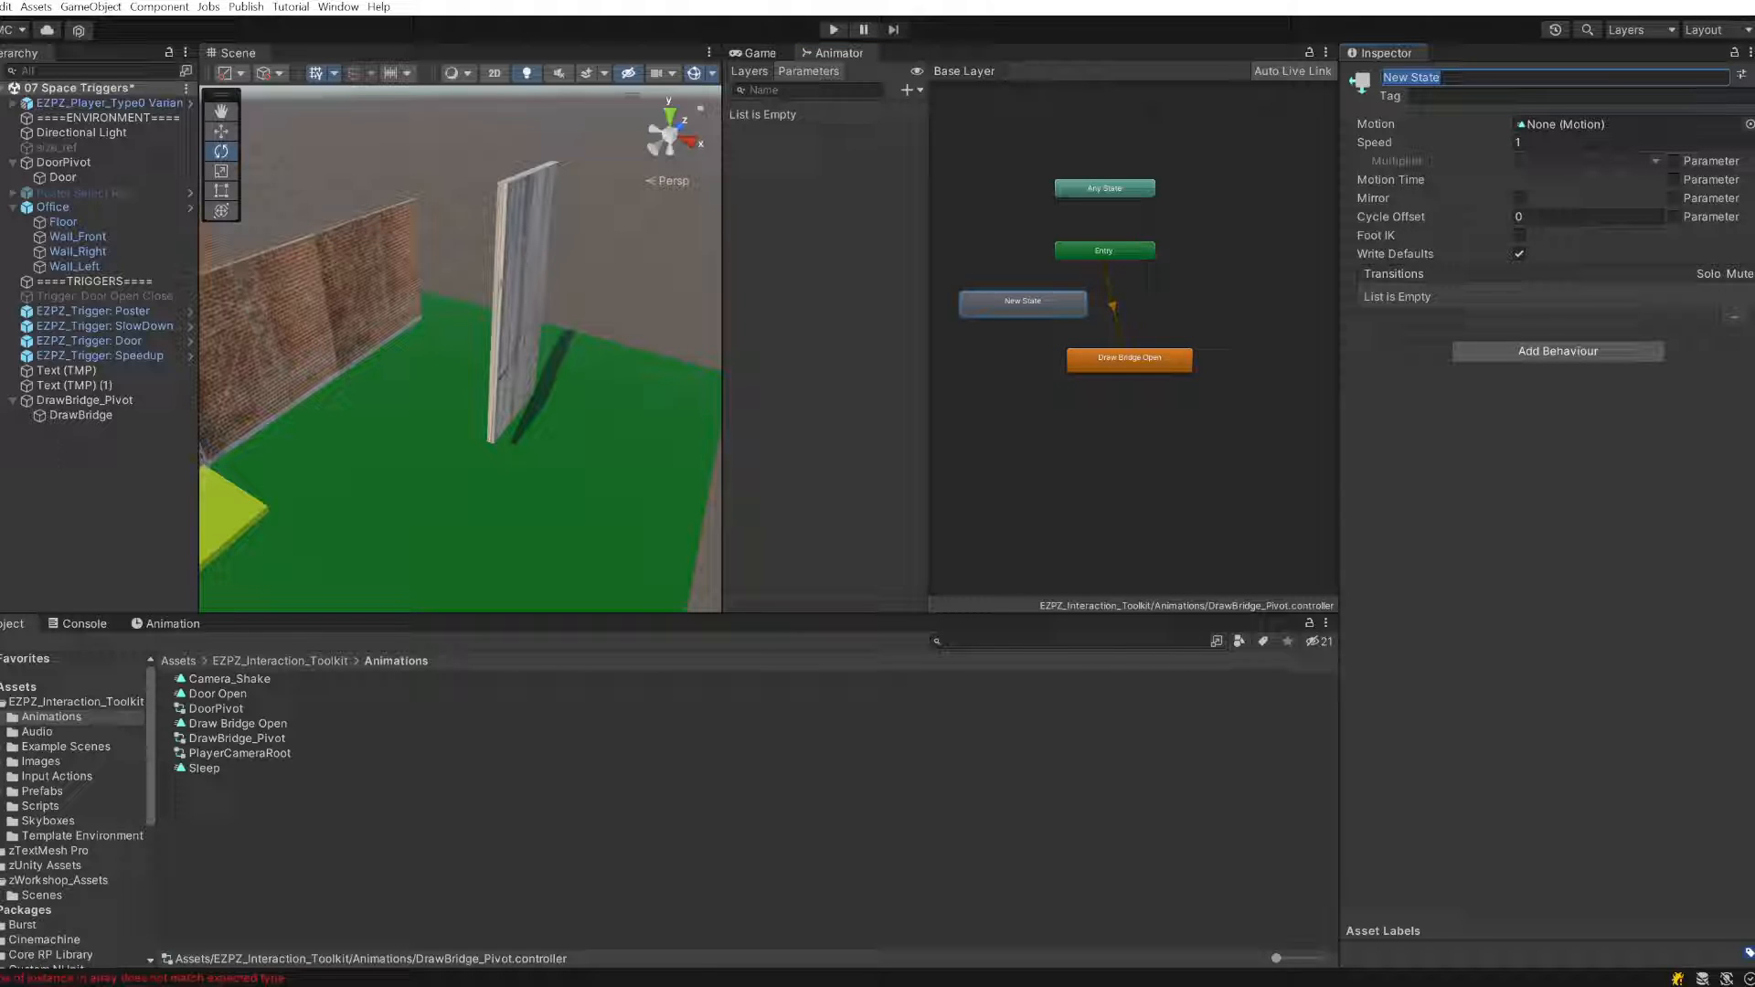
key(BackSpace)
key(Return)
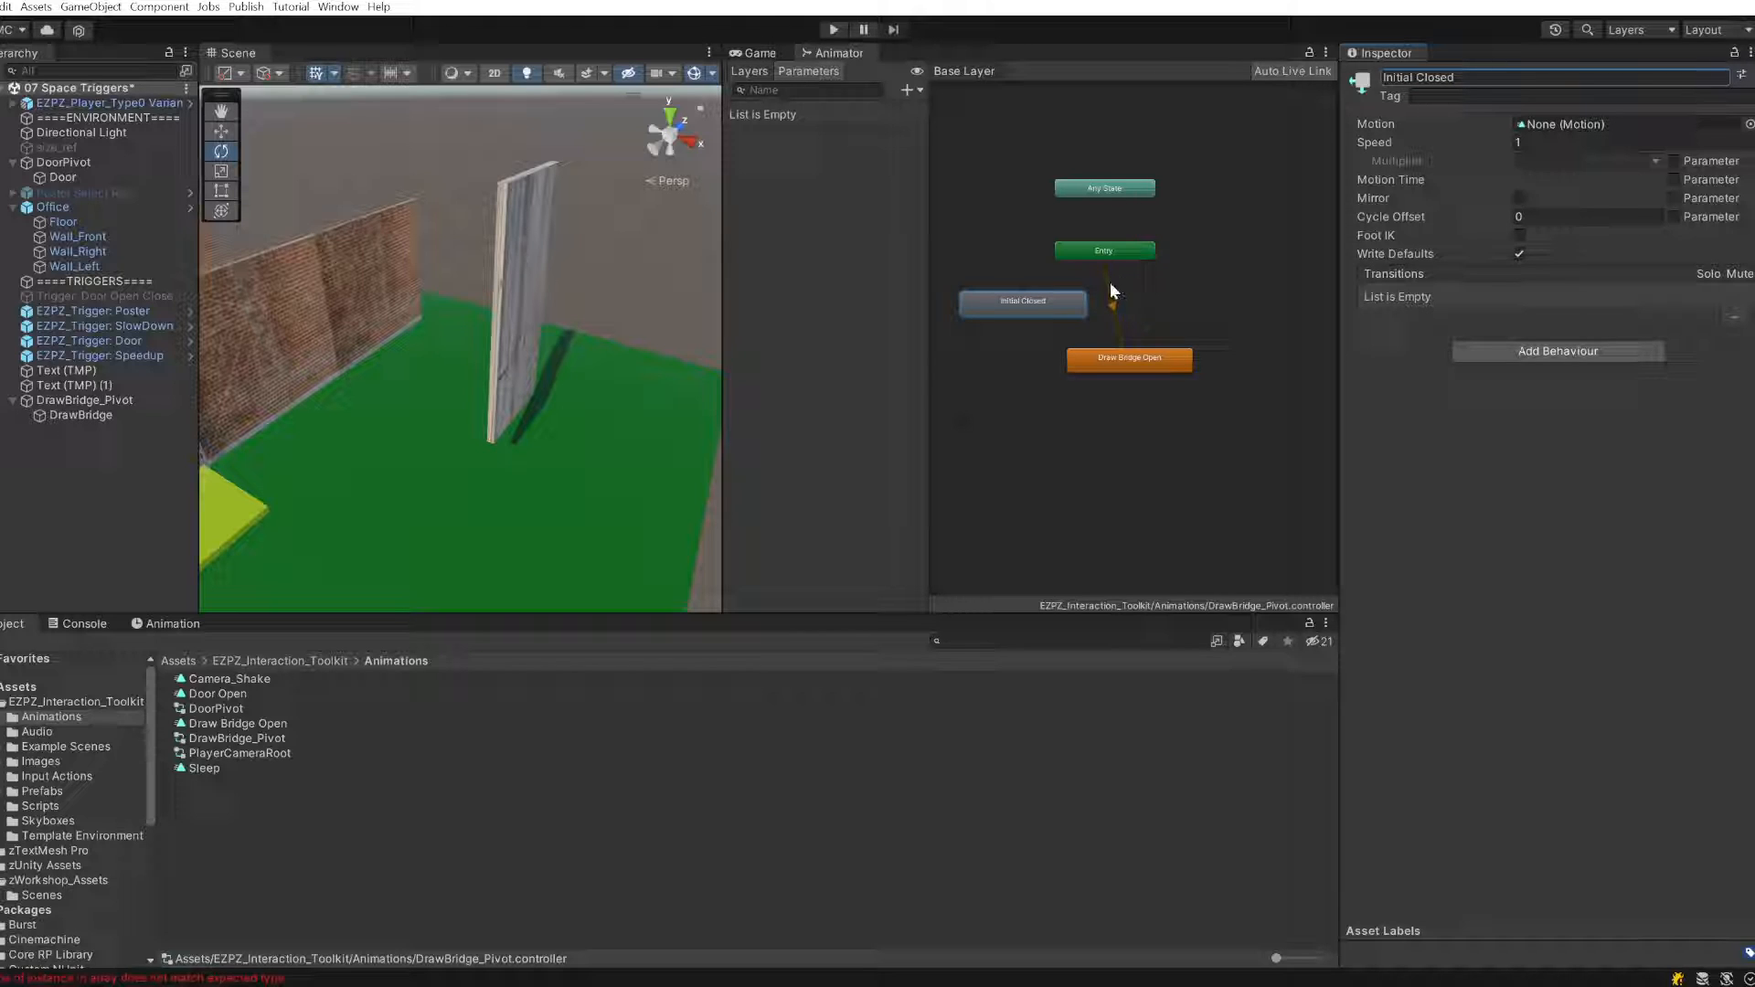
- Make Initial Closed the layer default state and arrange Draw Bridge Open below it, slightly to its right
right_click(1058, 300)
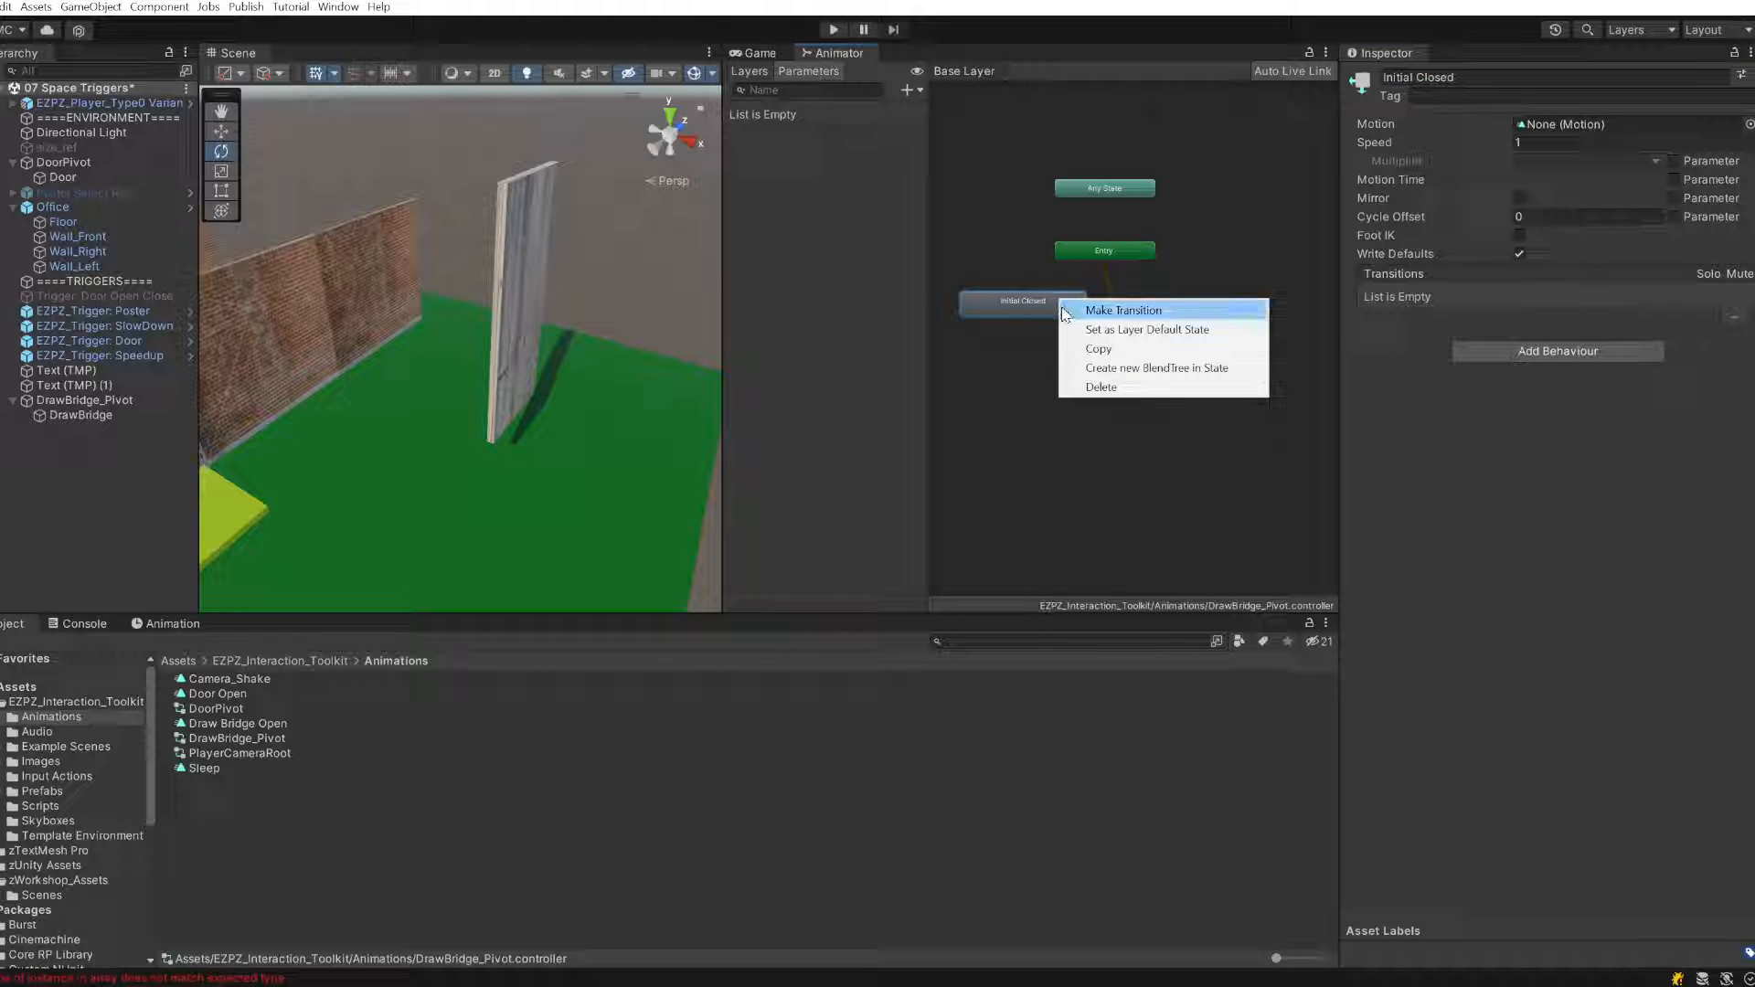
click(1087, 331)
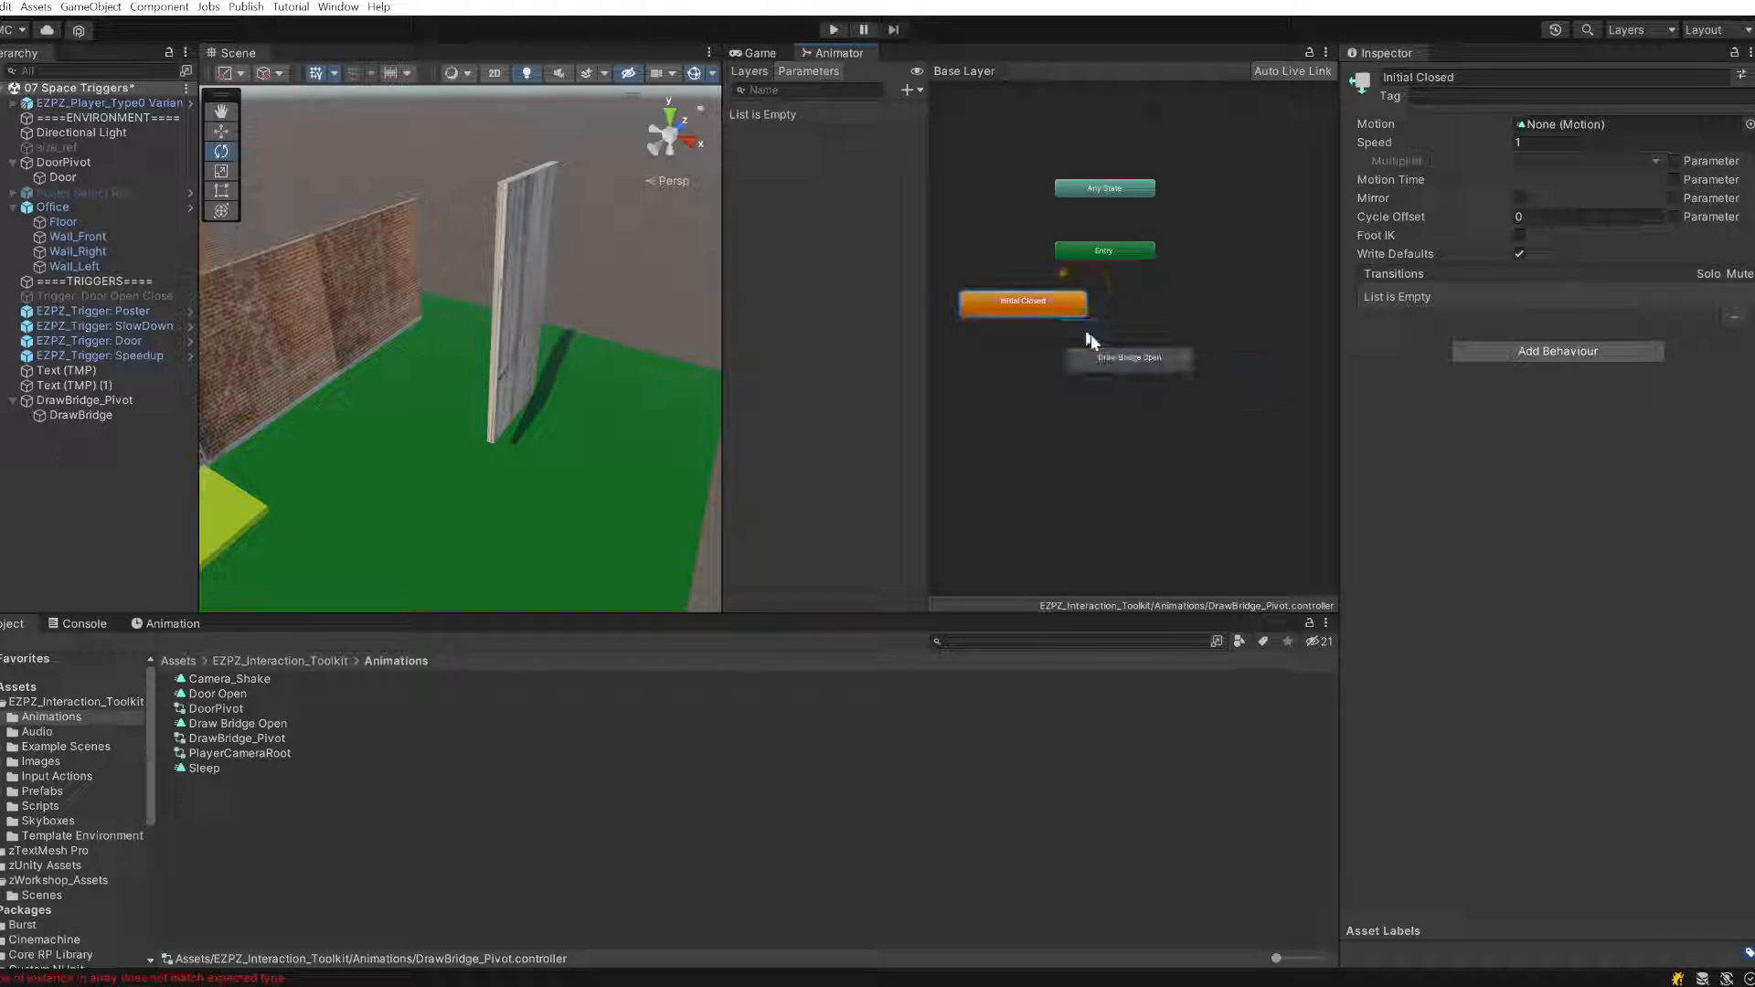
drag(1121, 358, 1061, 373)
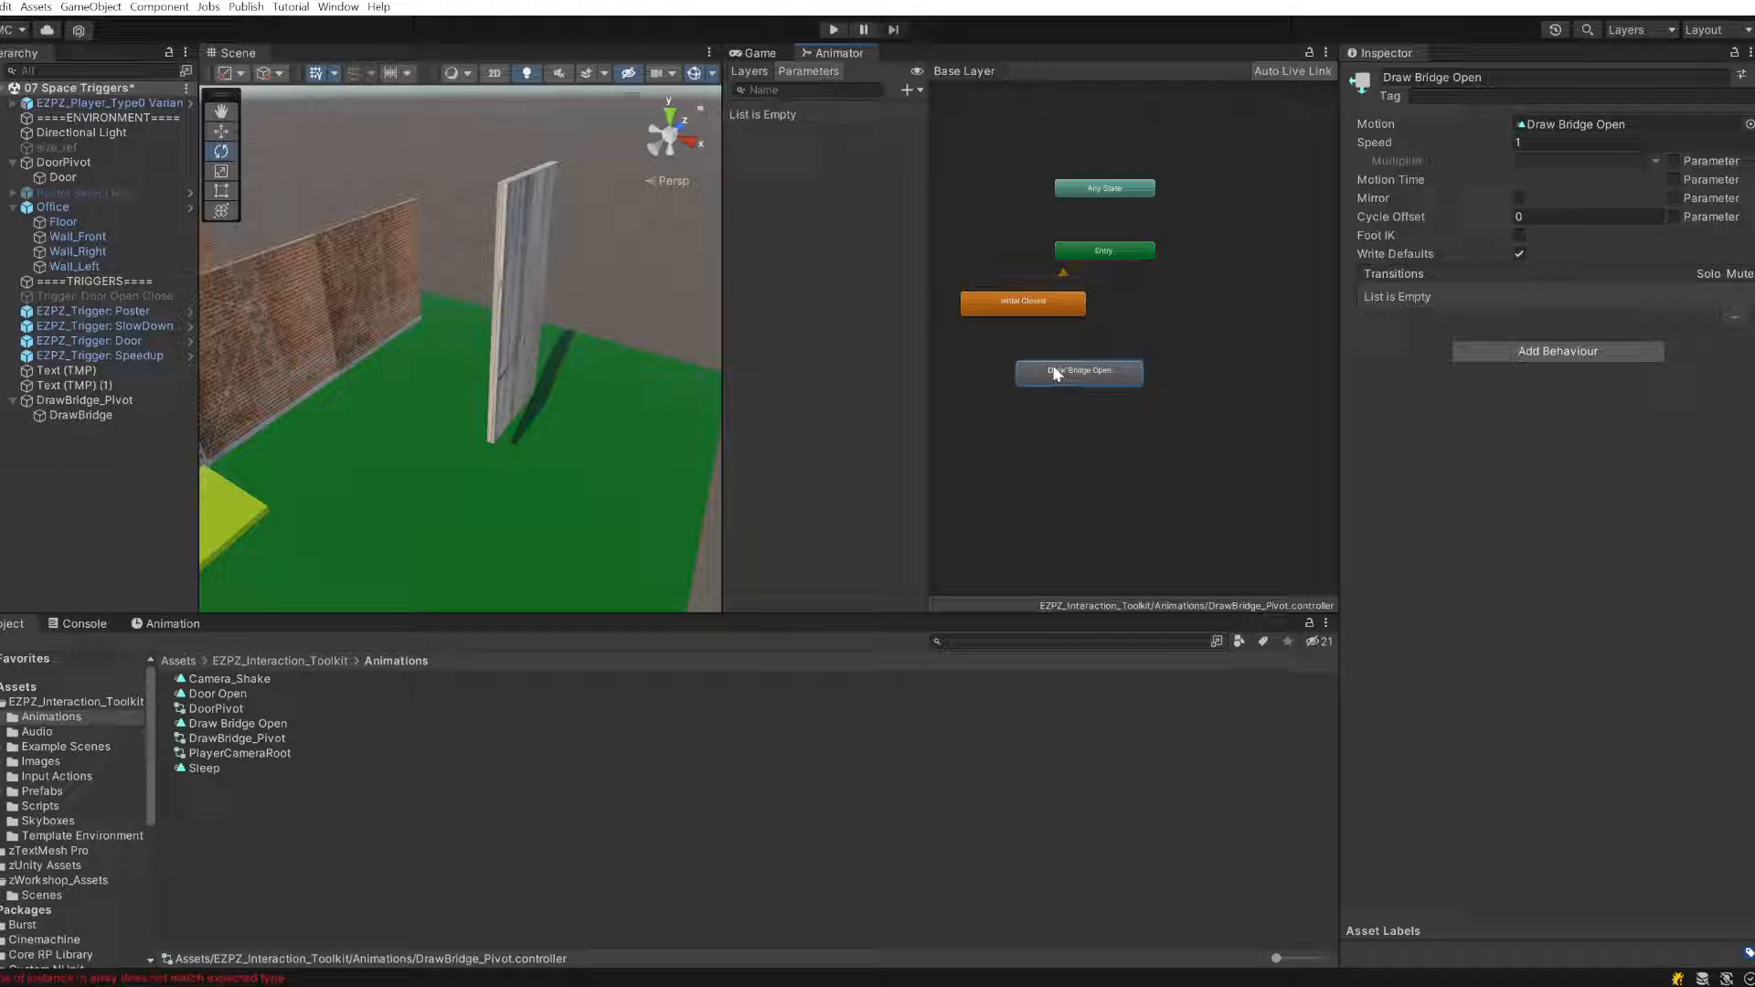
drag(1024, 304, 1035, 303)
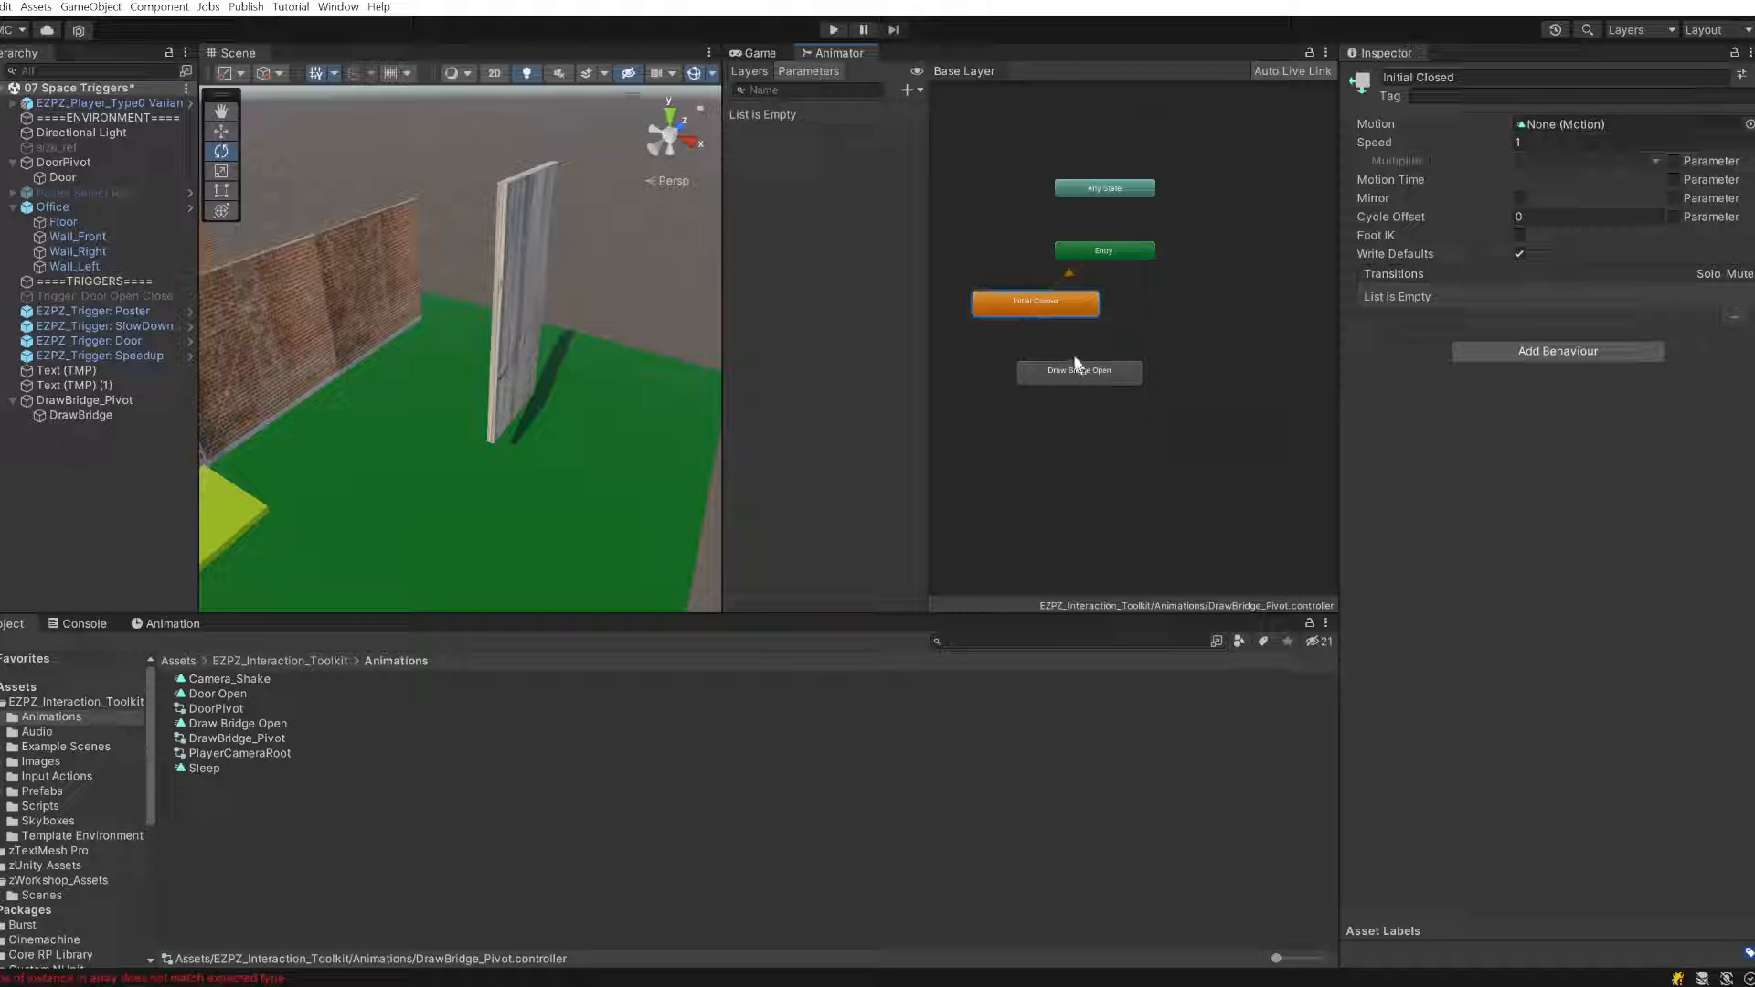
- Run the scene to check the drawbridge and its active animator state at start, and stop the test
click(834, 30)
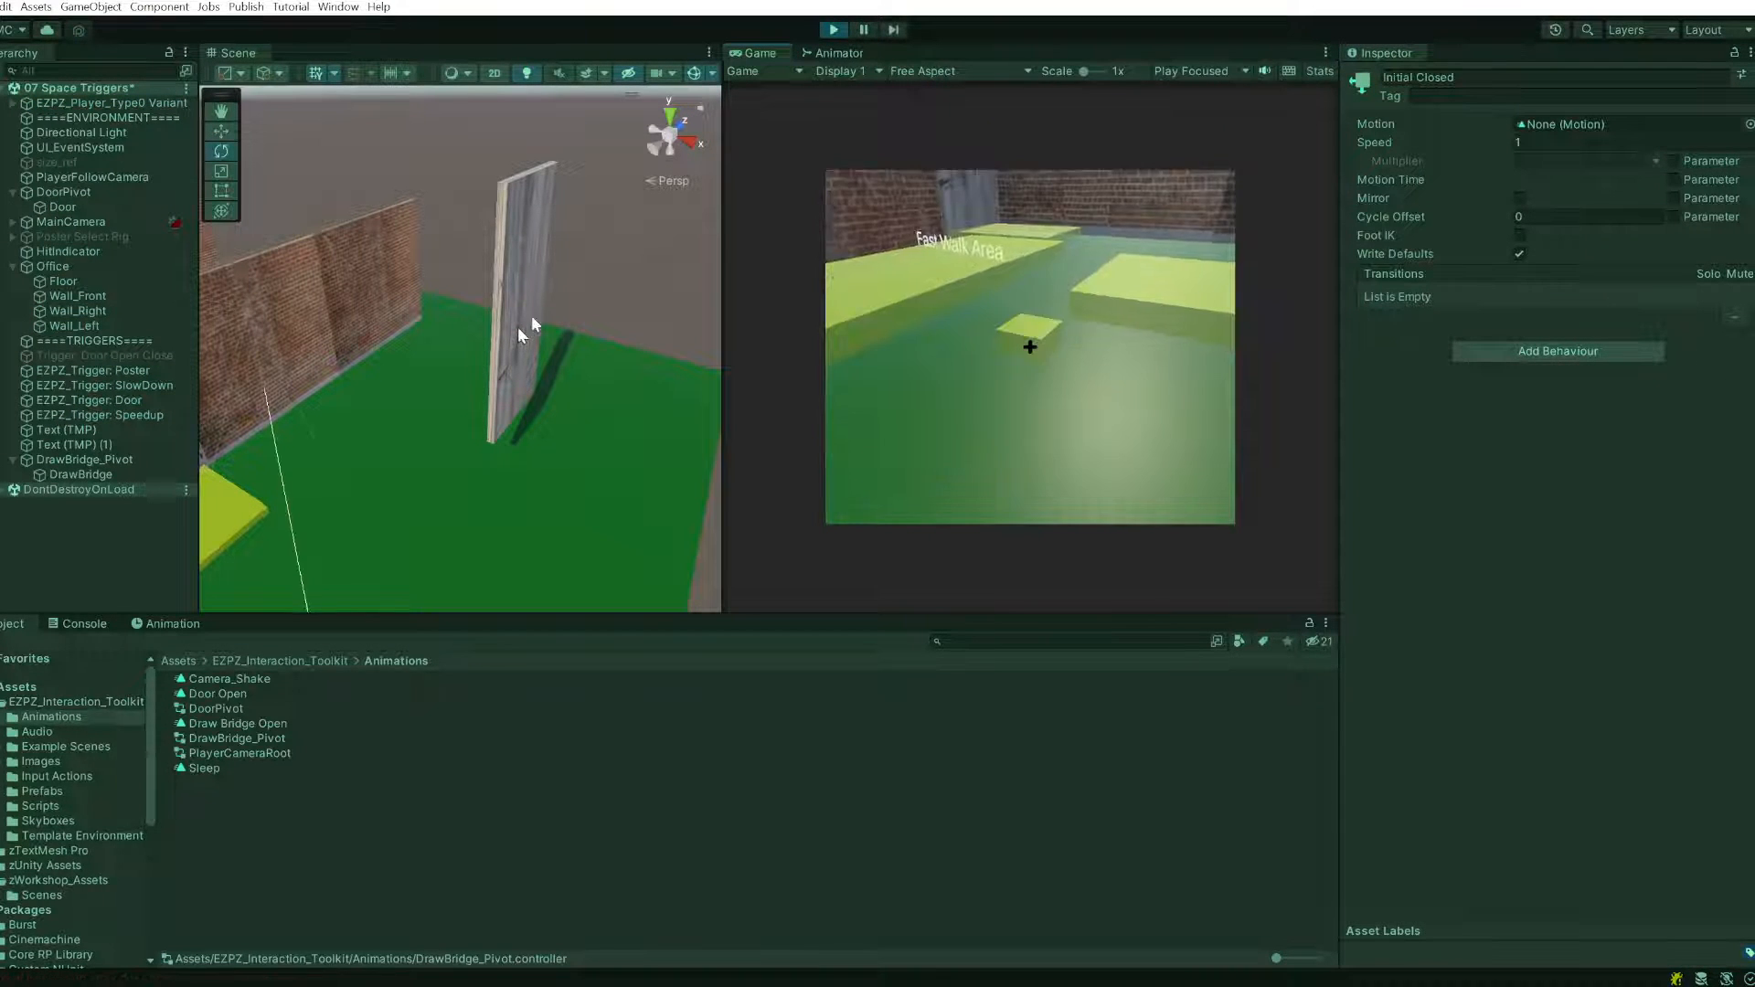
click(835, 53)
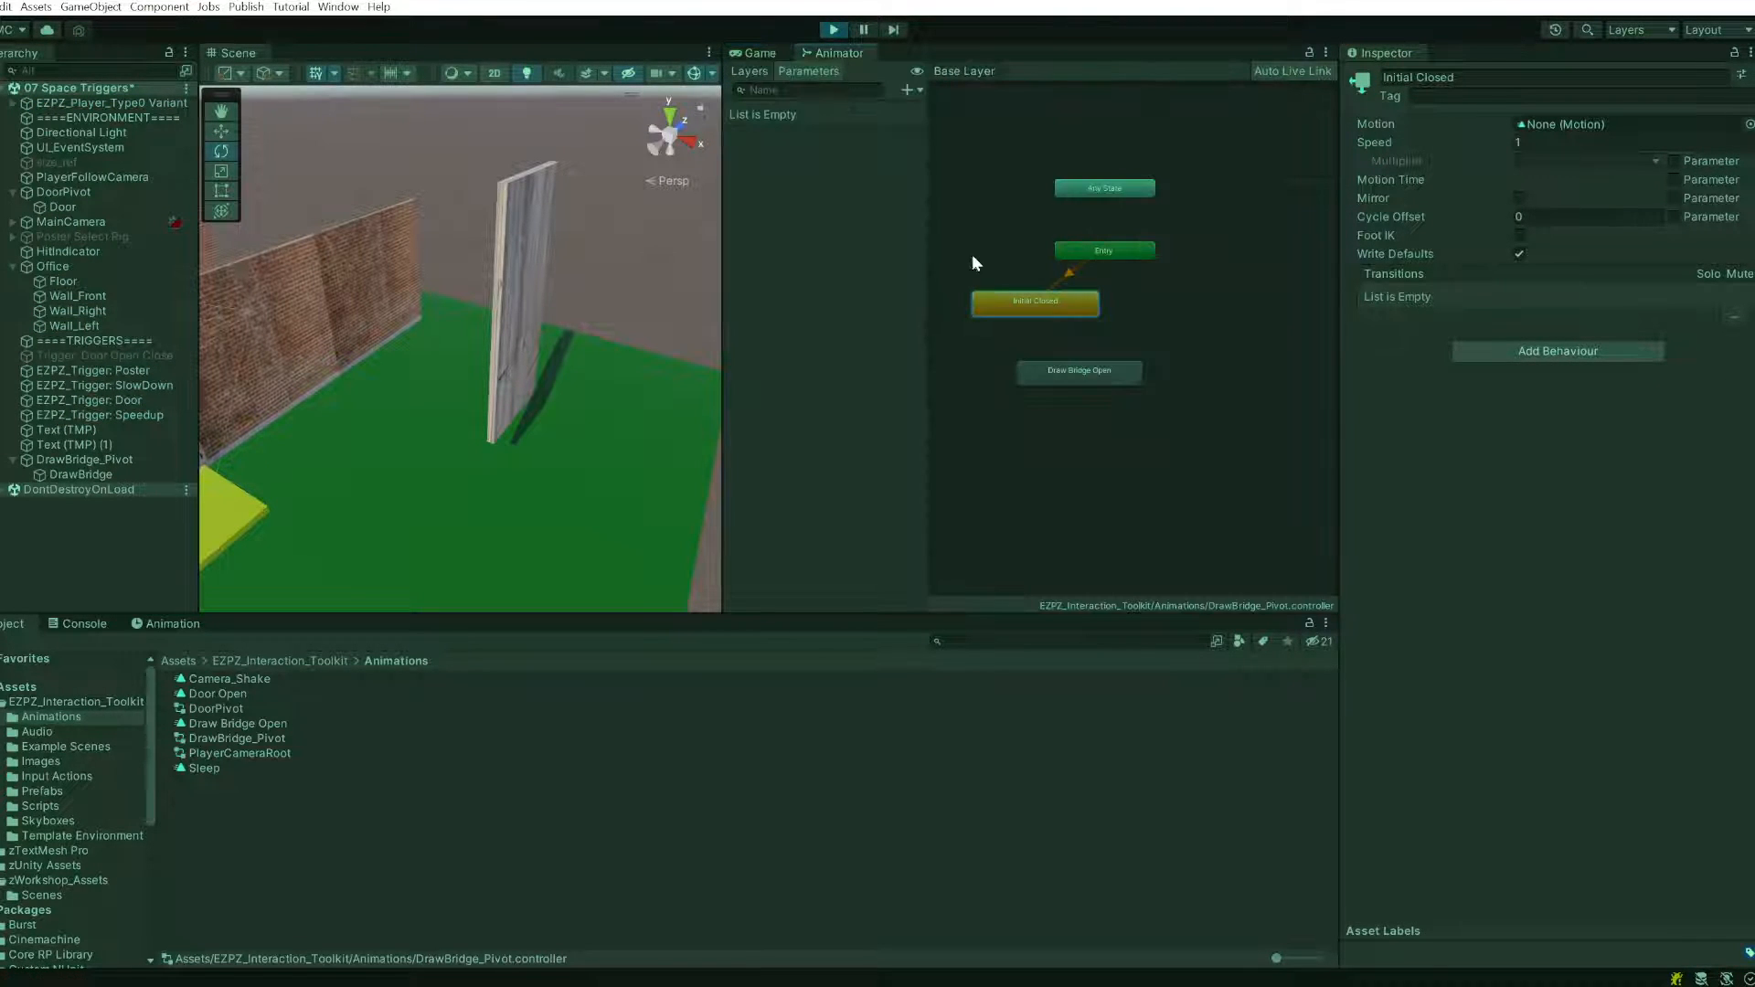
click(831, 32)
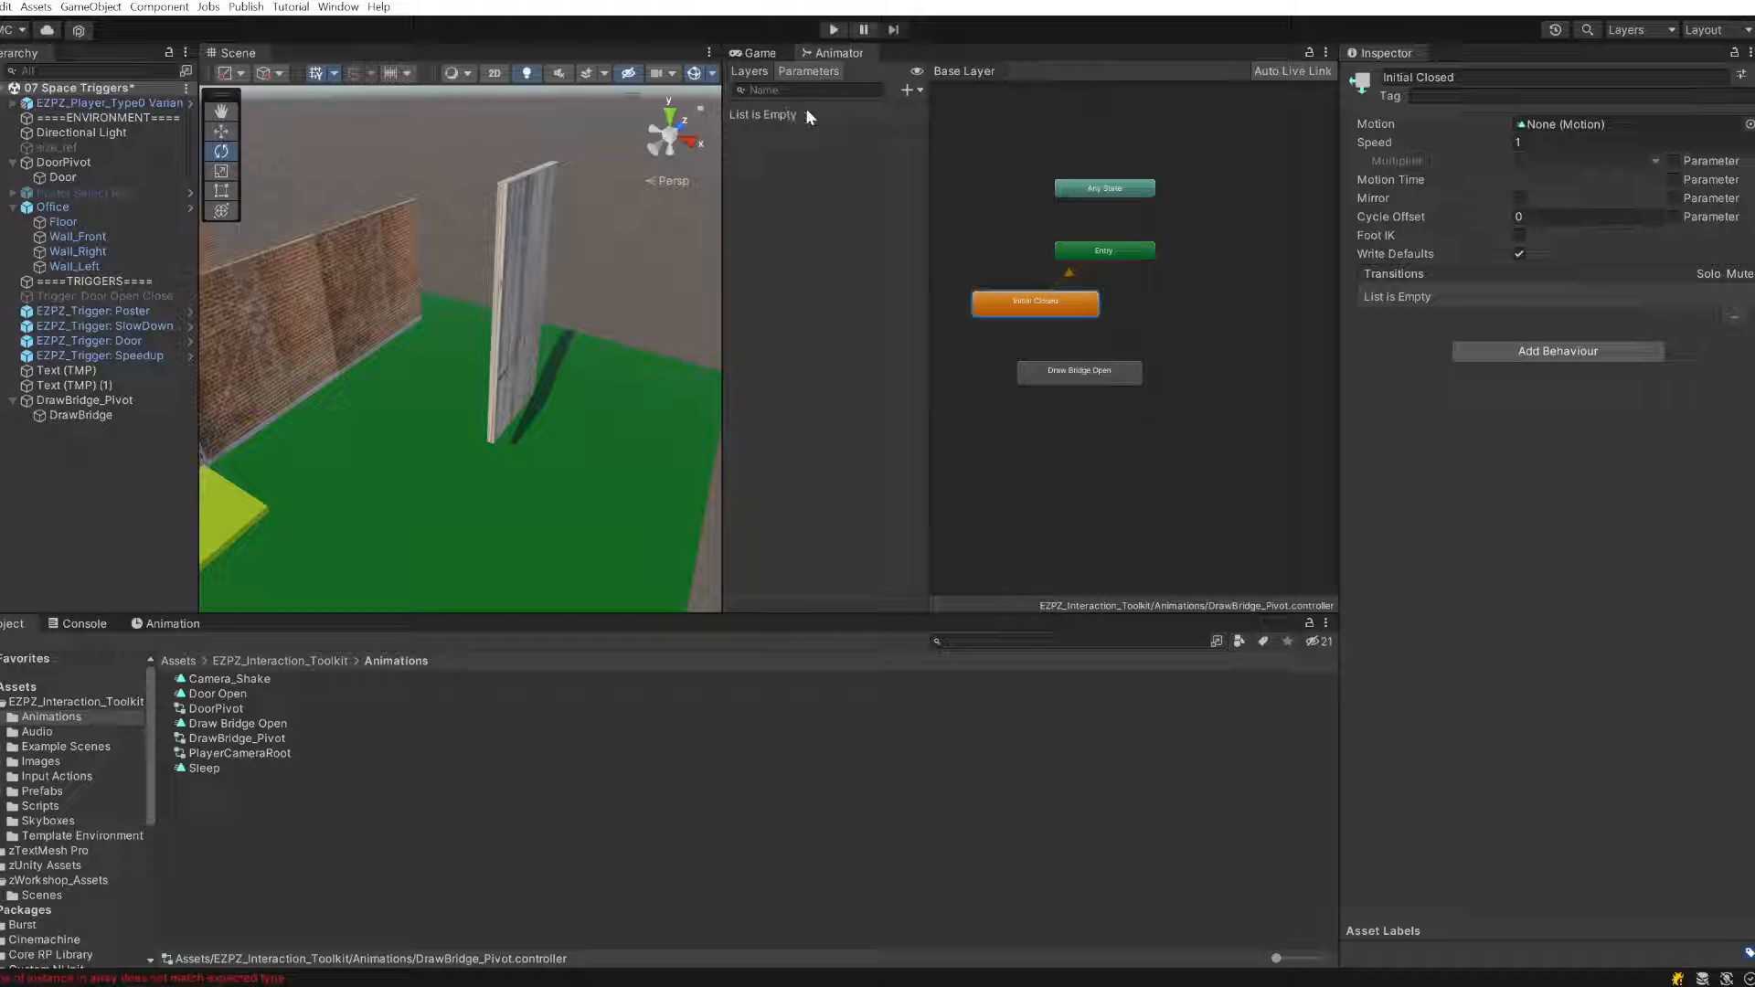
- Examine the DoorPivot state graph to see how its closed, open and close states are connected
click(105, 162)
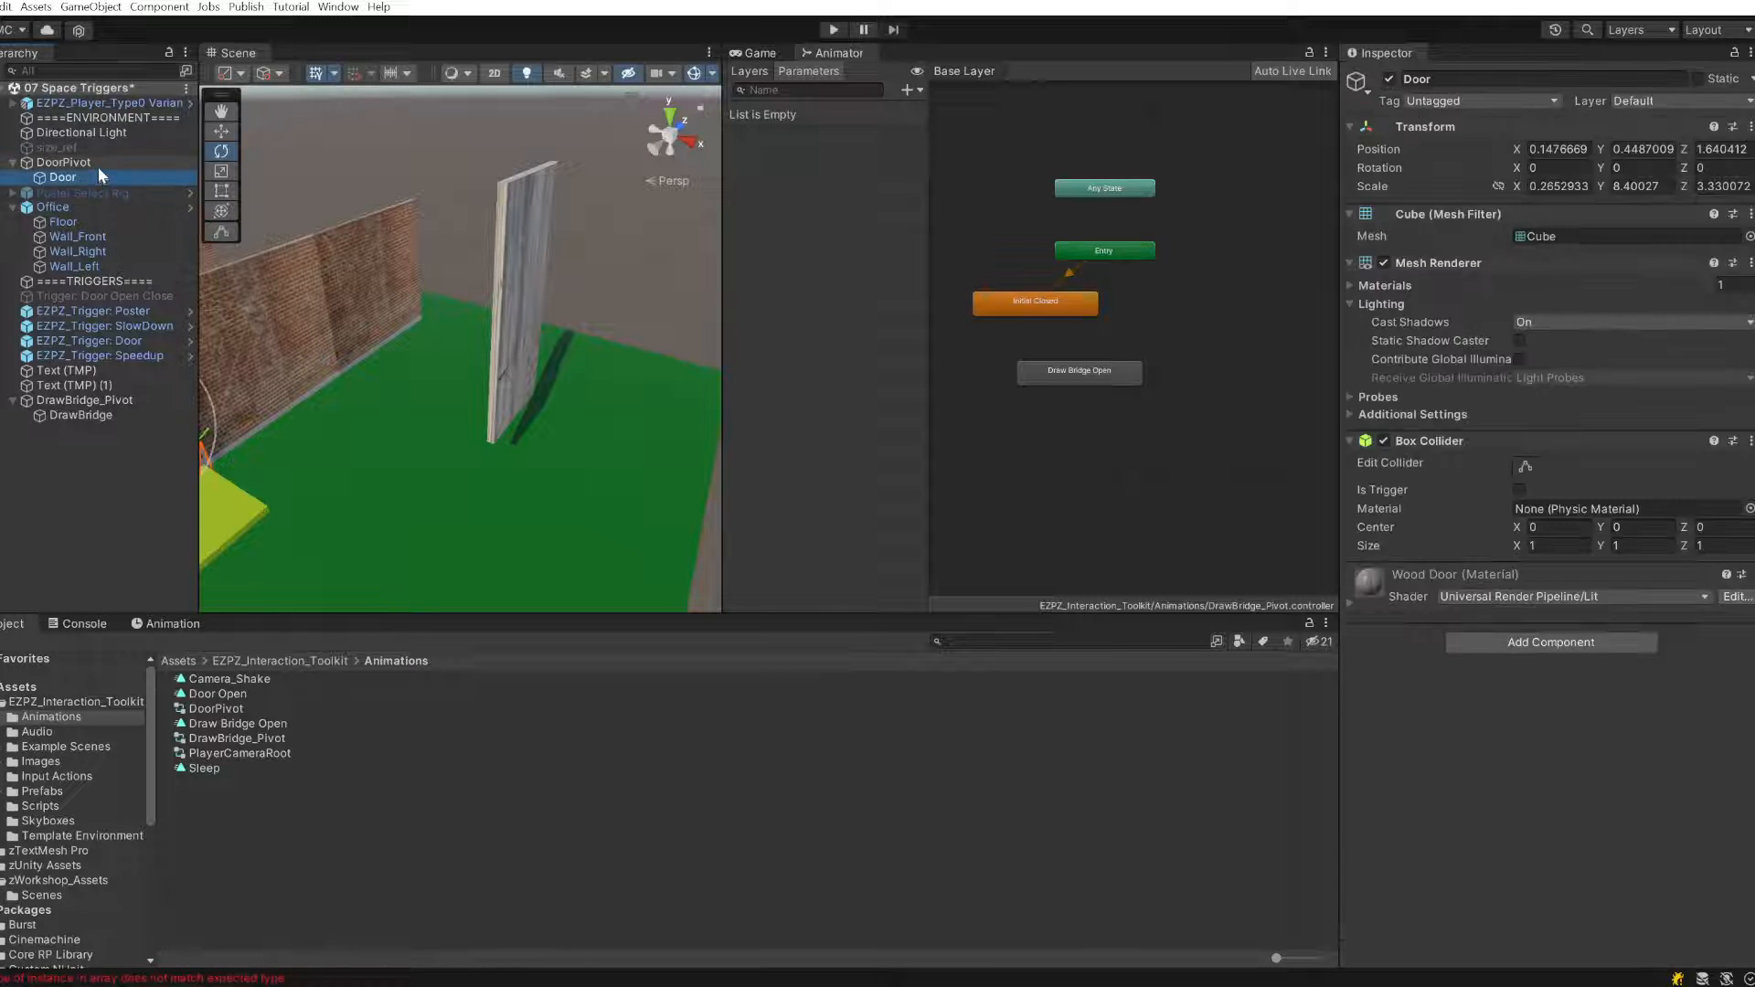
scroll(1141, 332, up, 5)
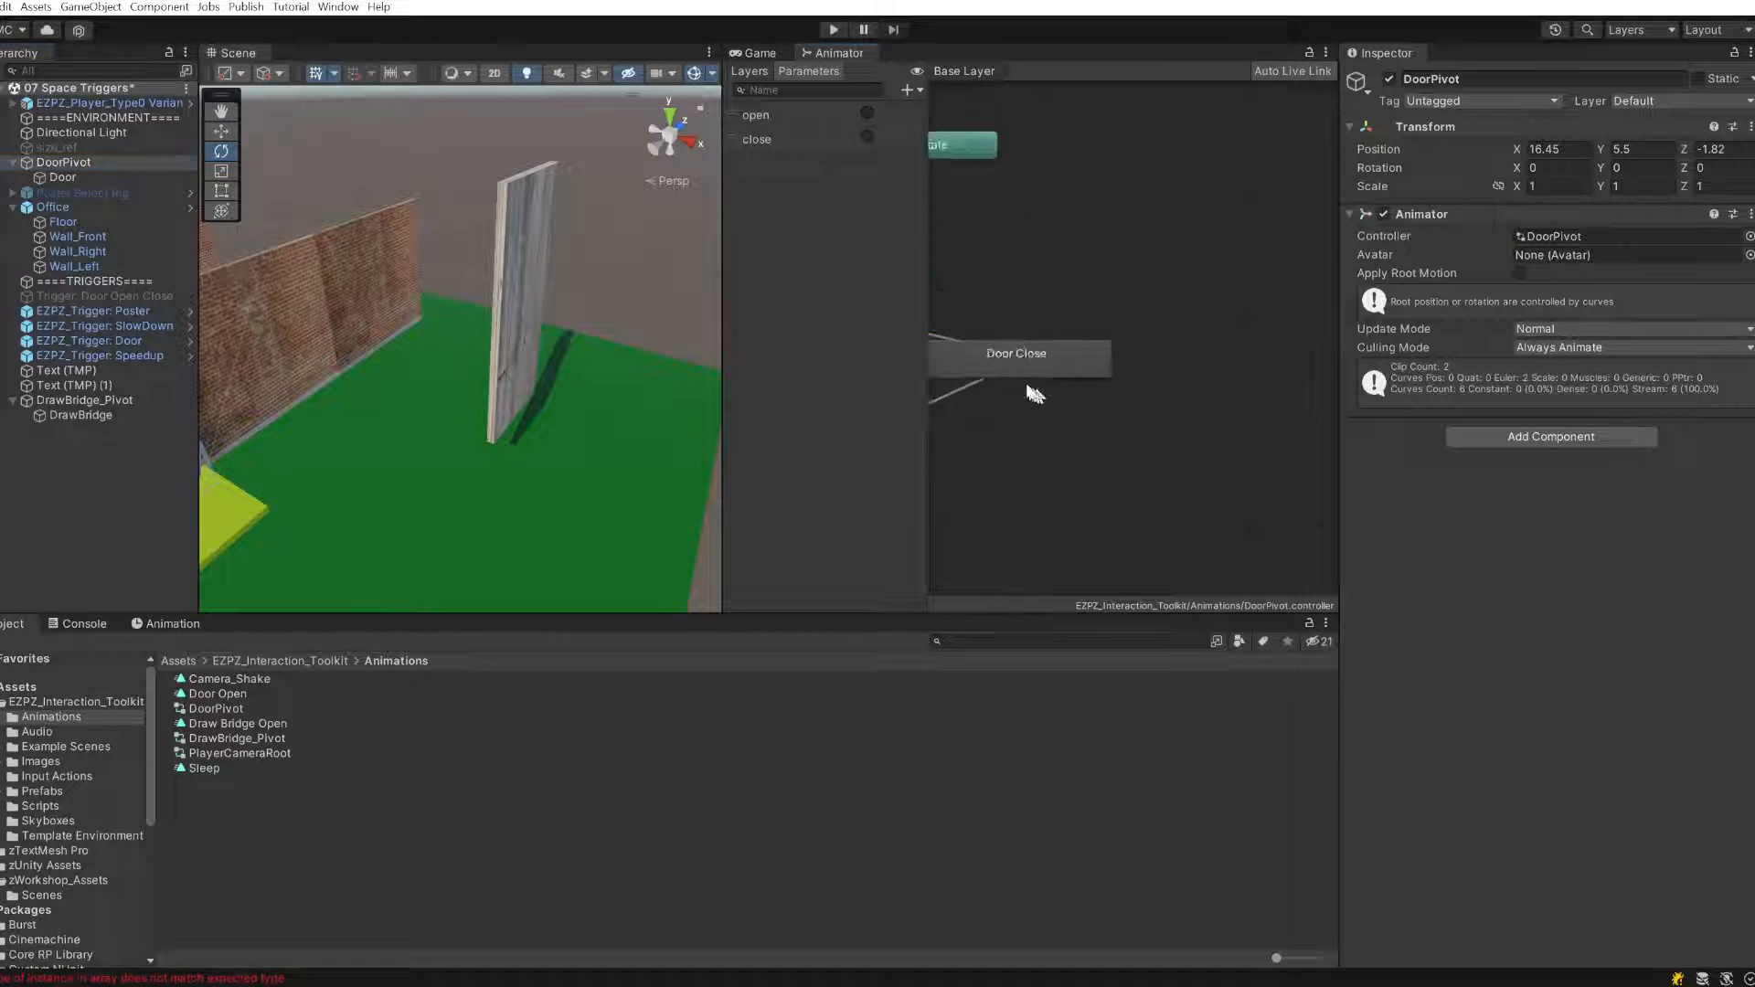
scroll(1179, 385, down, 5)
scroll(1179, 385, up, 3)
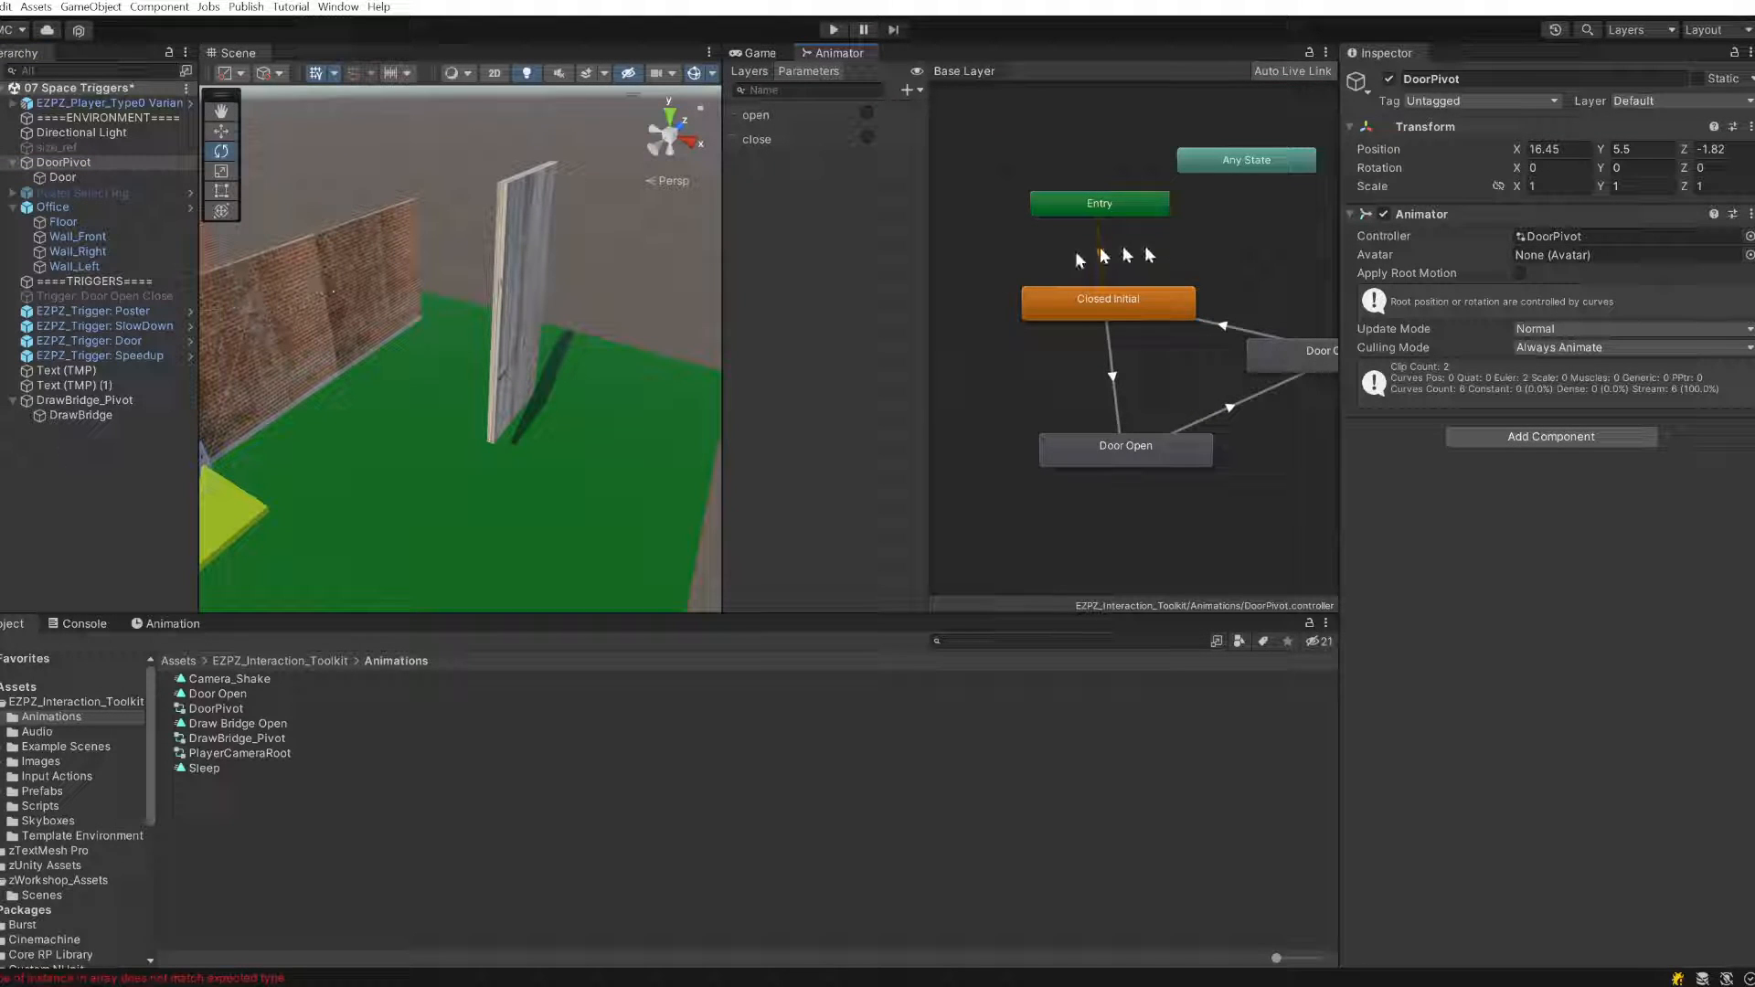
scroll(1182, 249, down, 2)
middle_drag(1182, 248, 1074, 234)
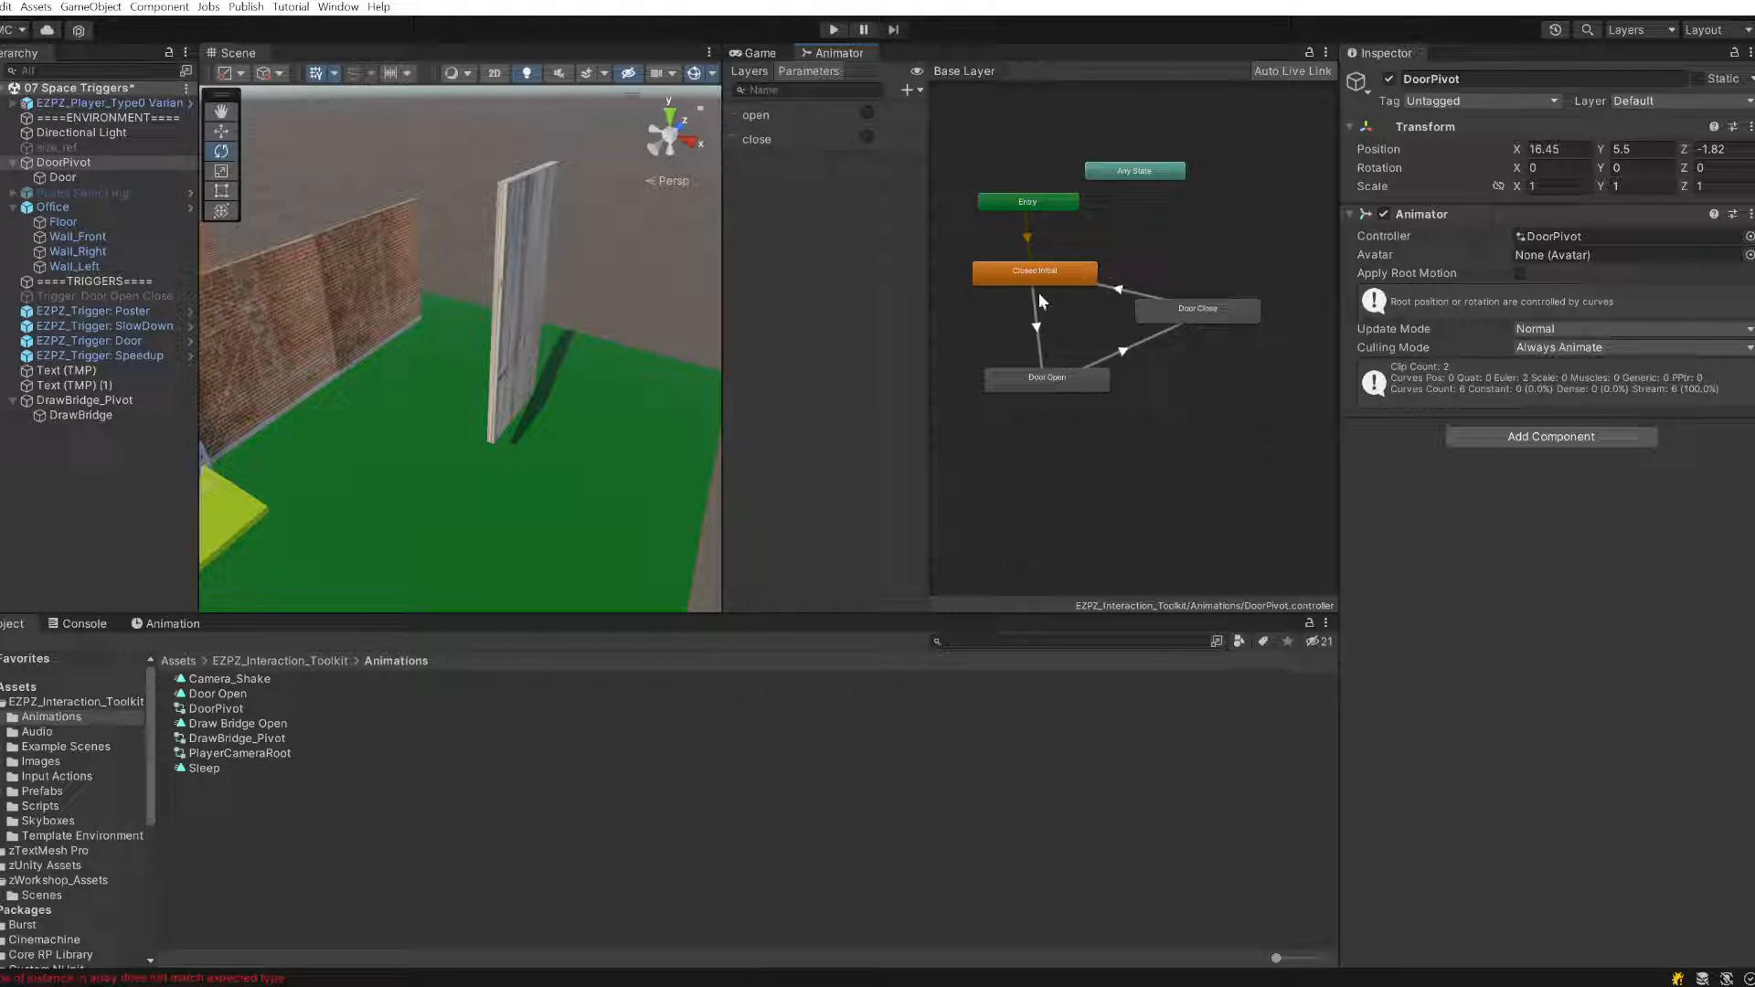
- In the DrawBridge_Pivot state graph, make a transition from Initial Closed to Draw Bridge Open and move Draw Bridge Open slightly lower
click(88, 401)
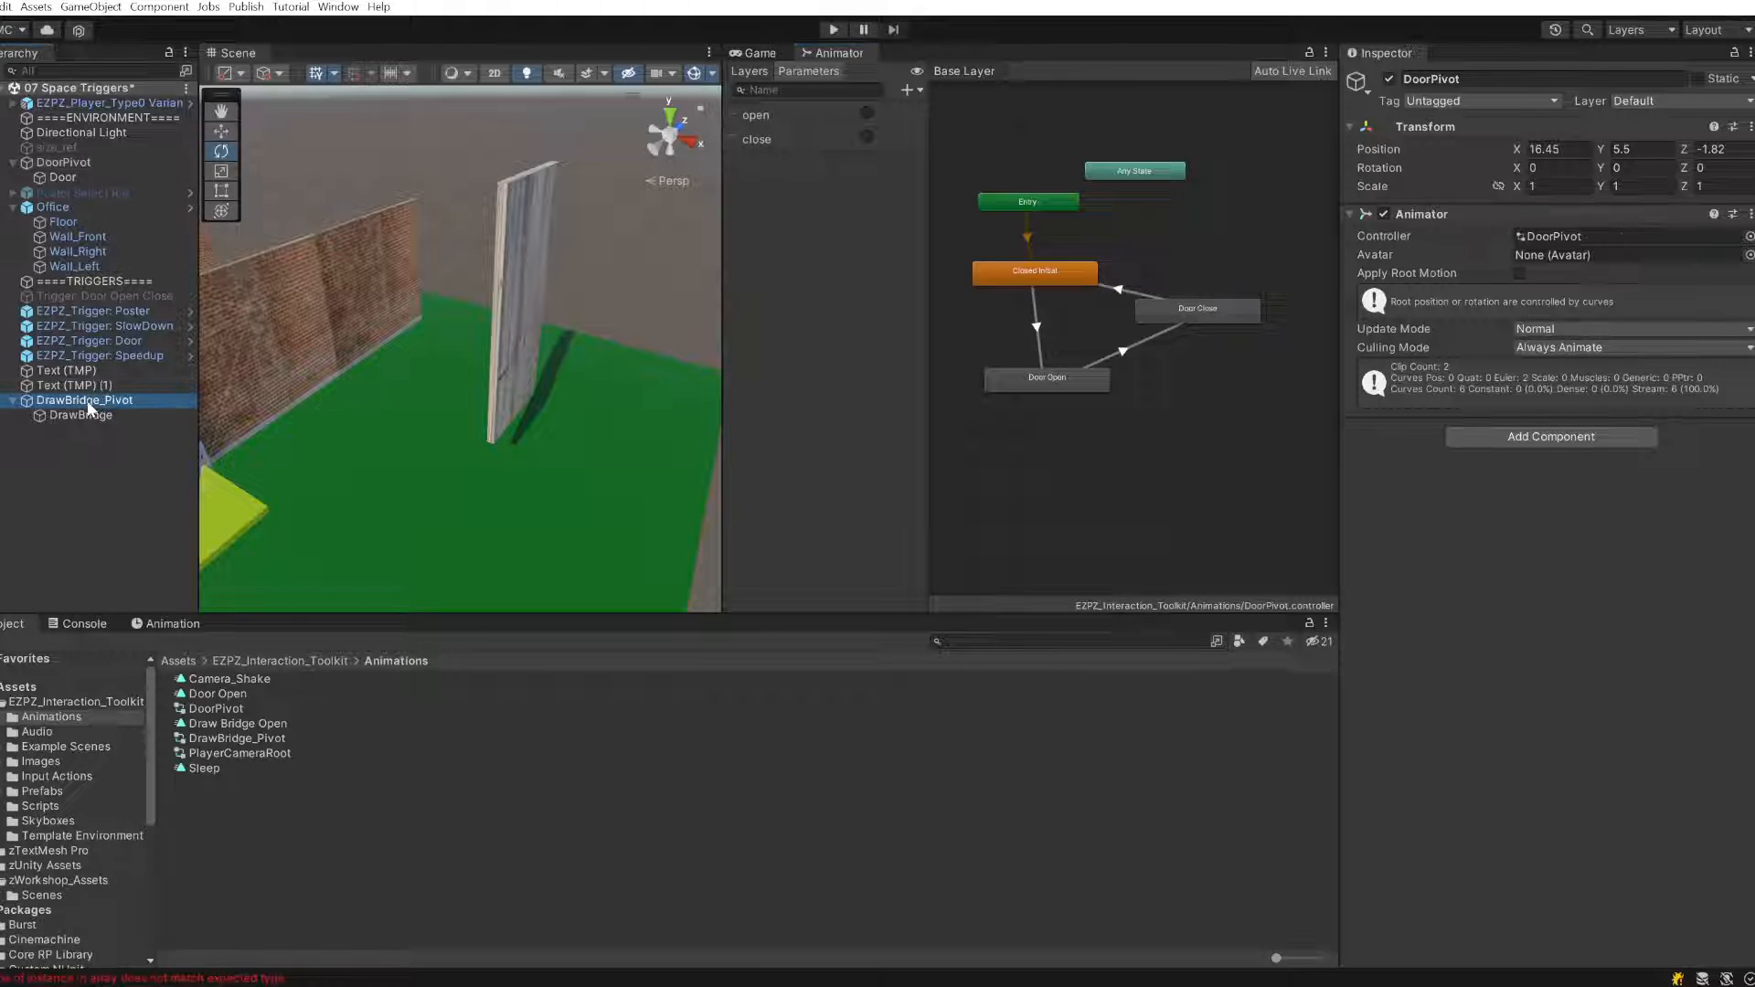
scroll(1006, 377, up, 5)
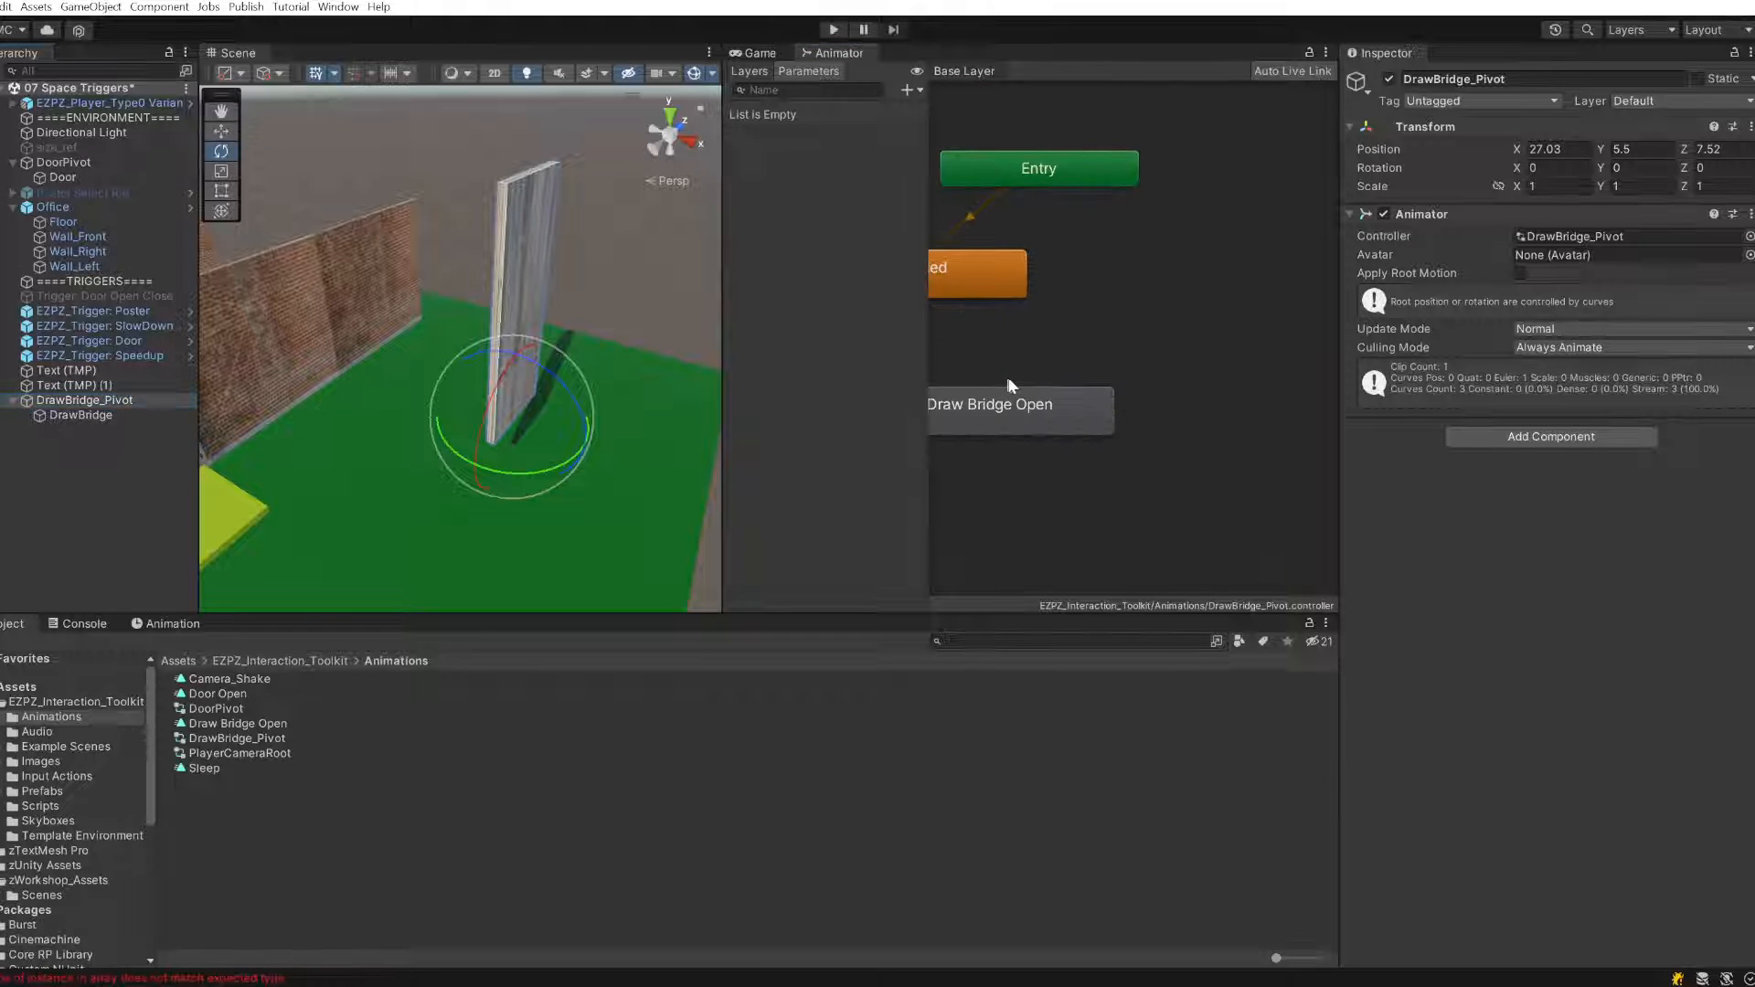
scroll(1149, 411, down, 4)
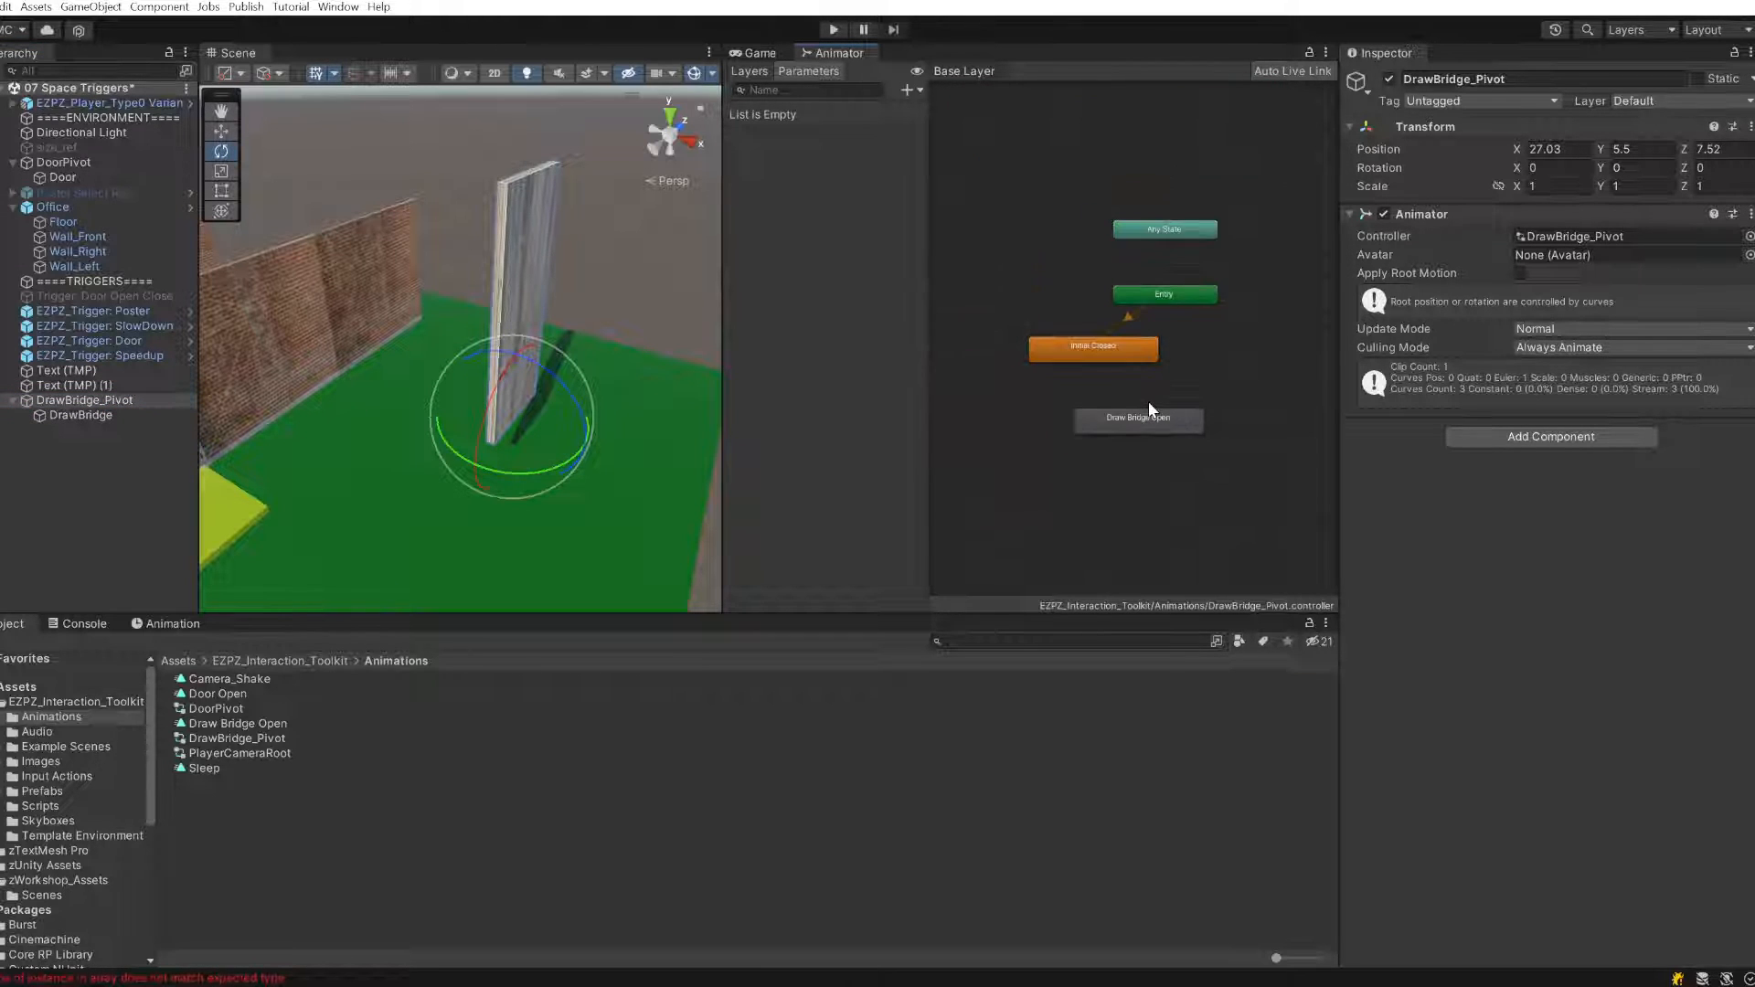
right_click(1123, 340)
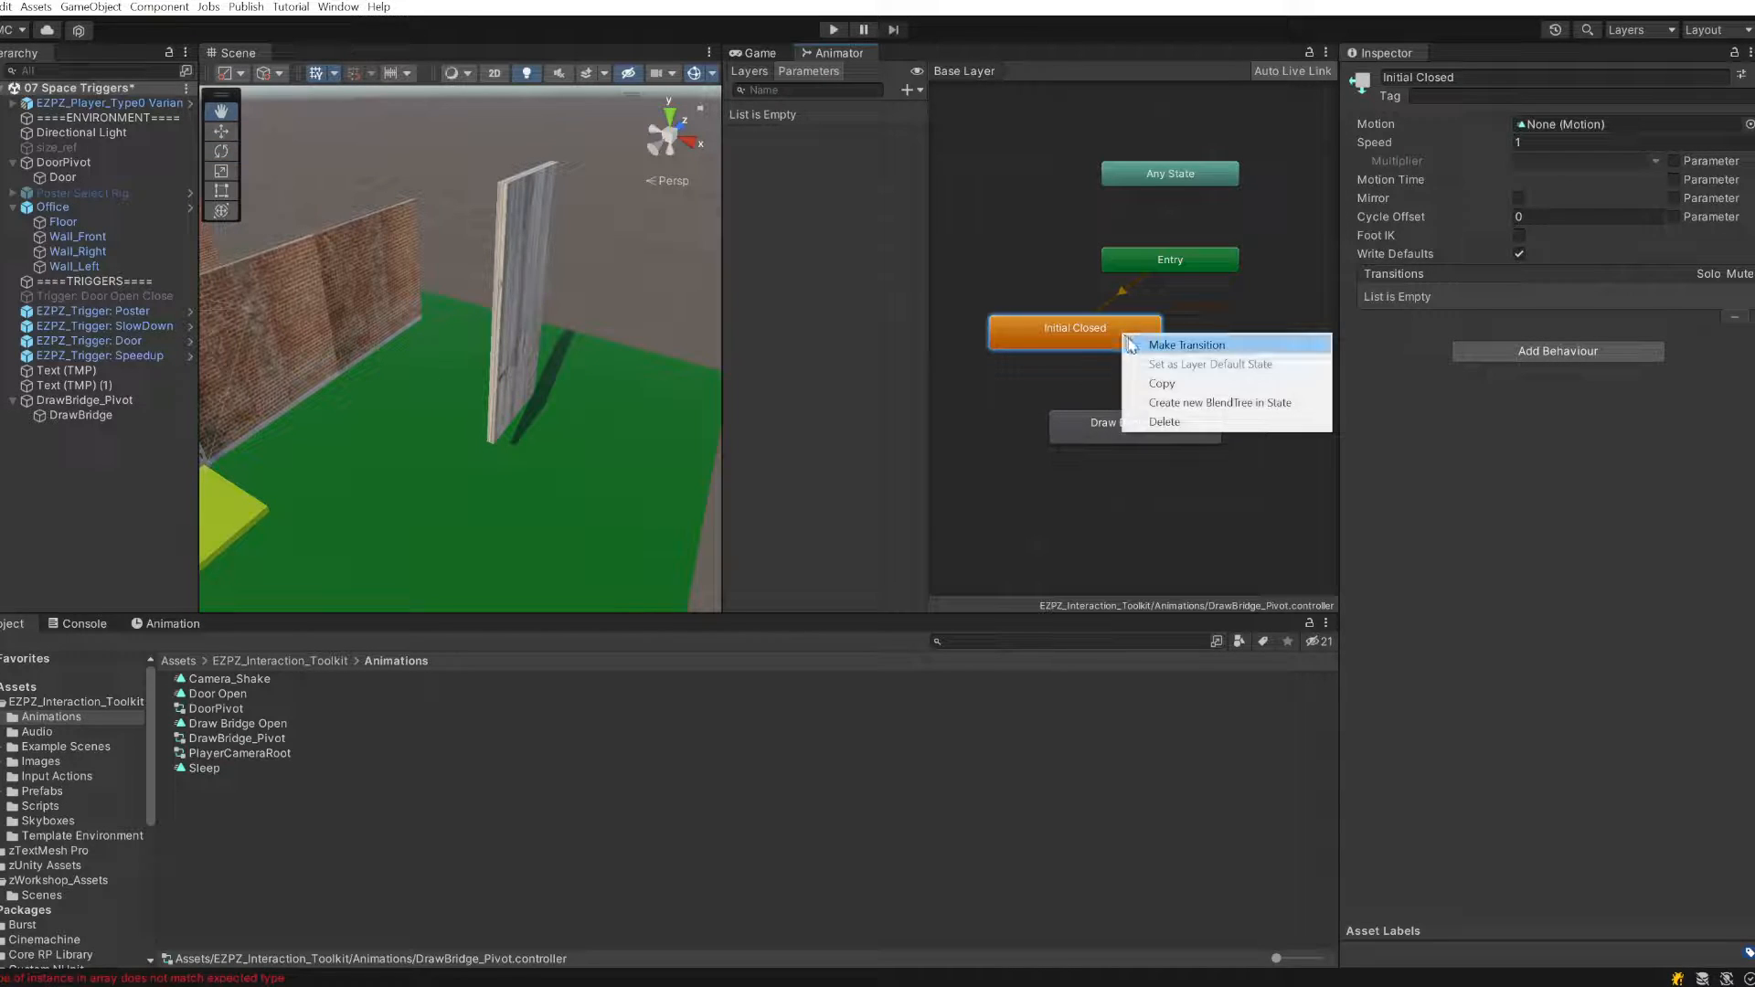
click(1187, 345)
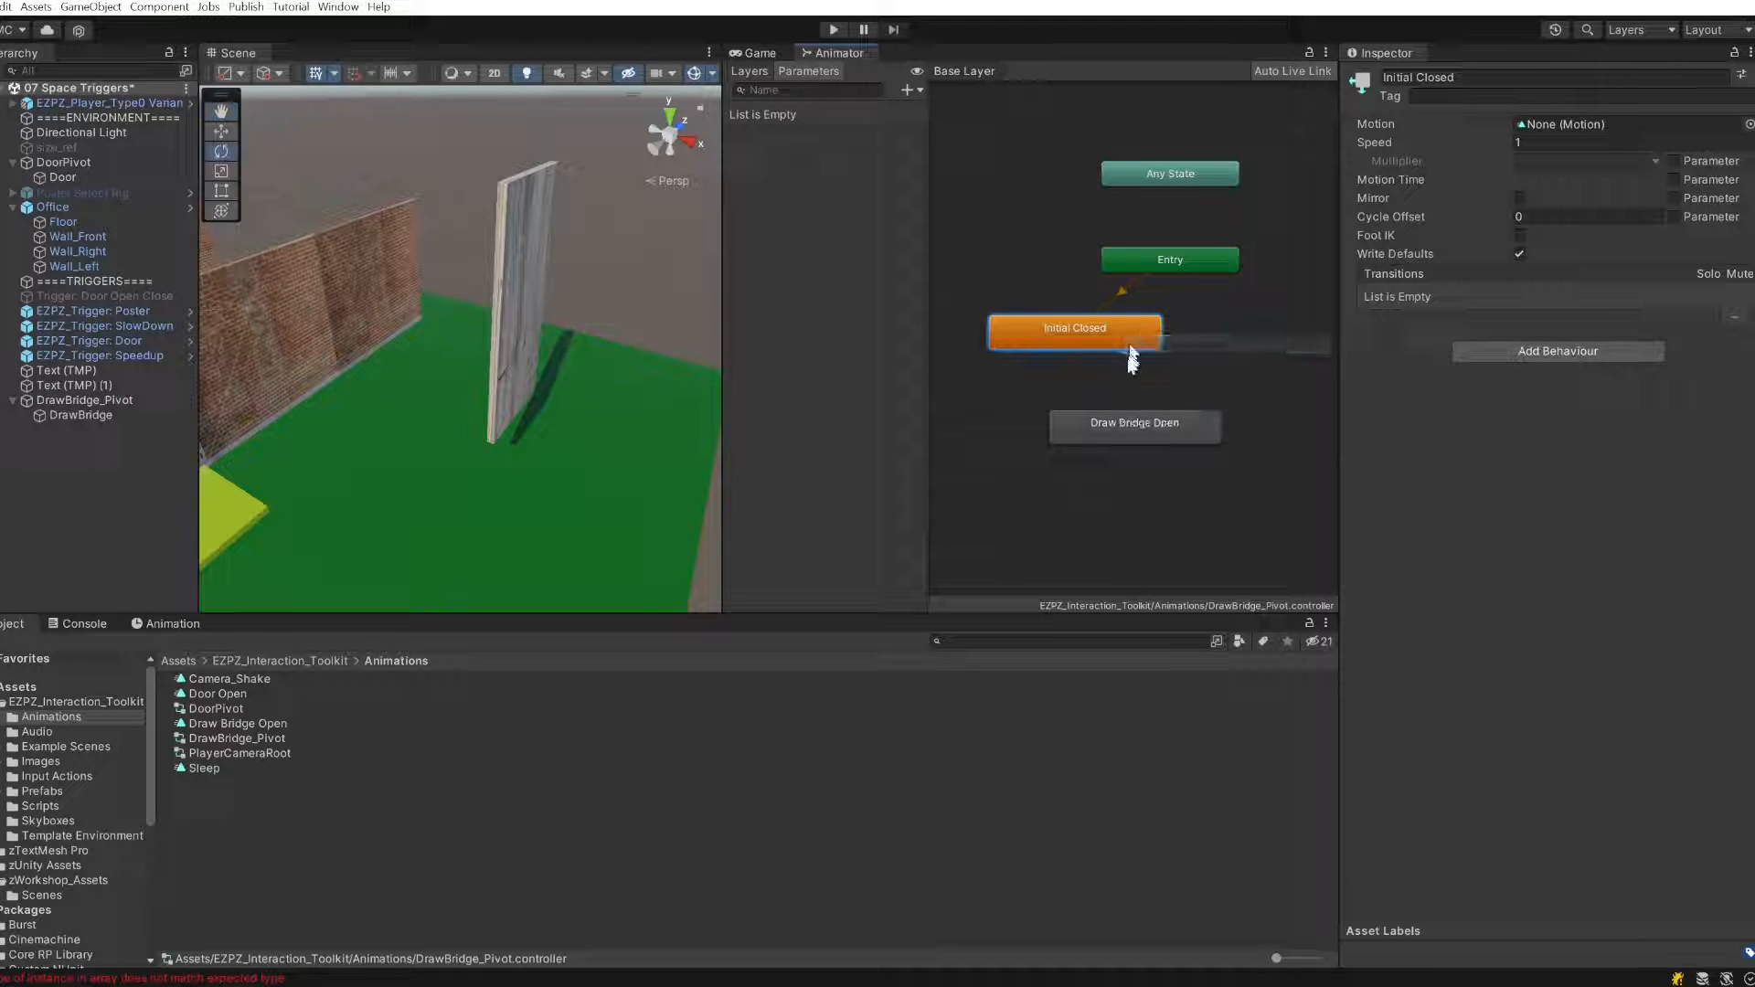
click(1117, 419)
mouse_move(1177, 420)
mouse_down()
mouse_move(1163, 445)
mouse_move(1196, 452)
mouse_up()
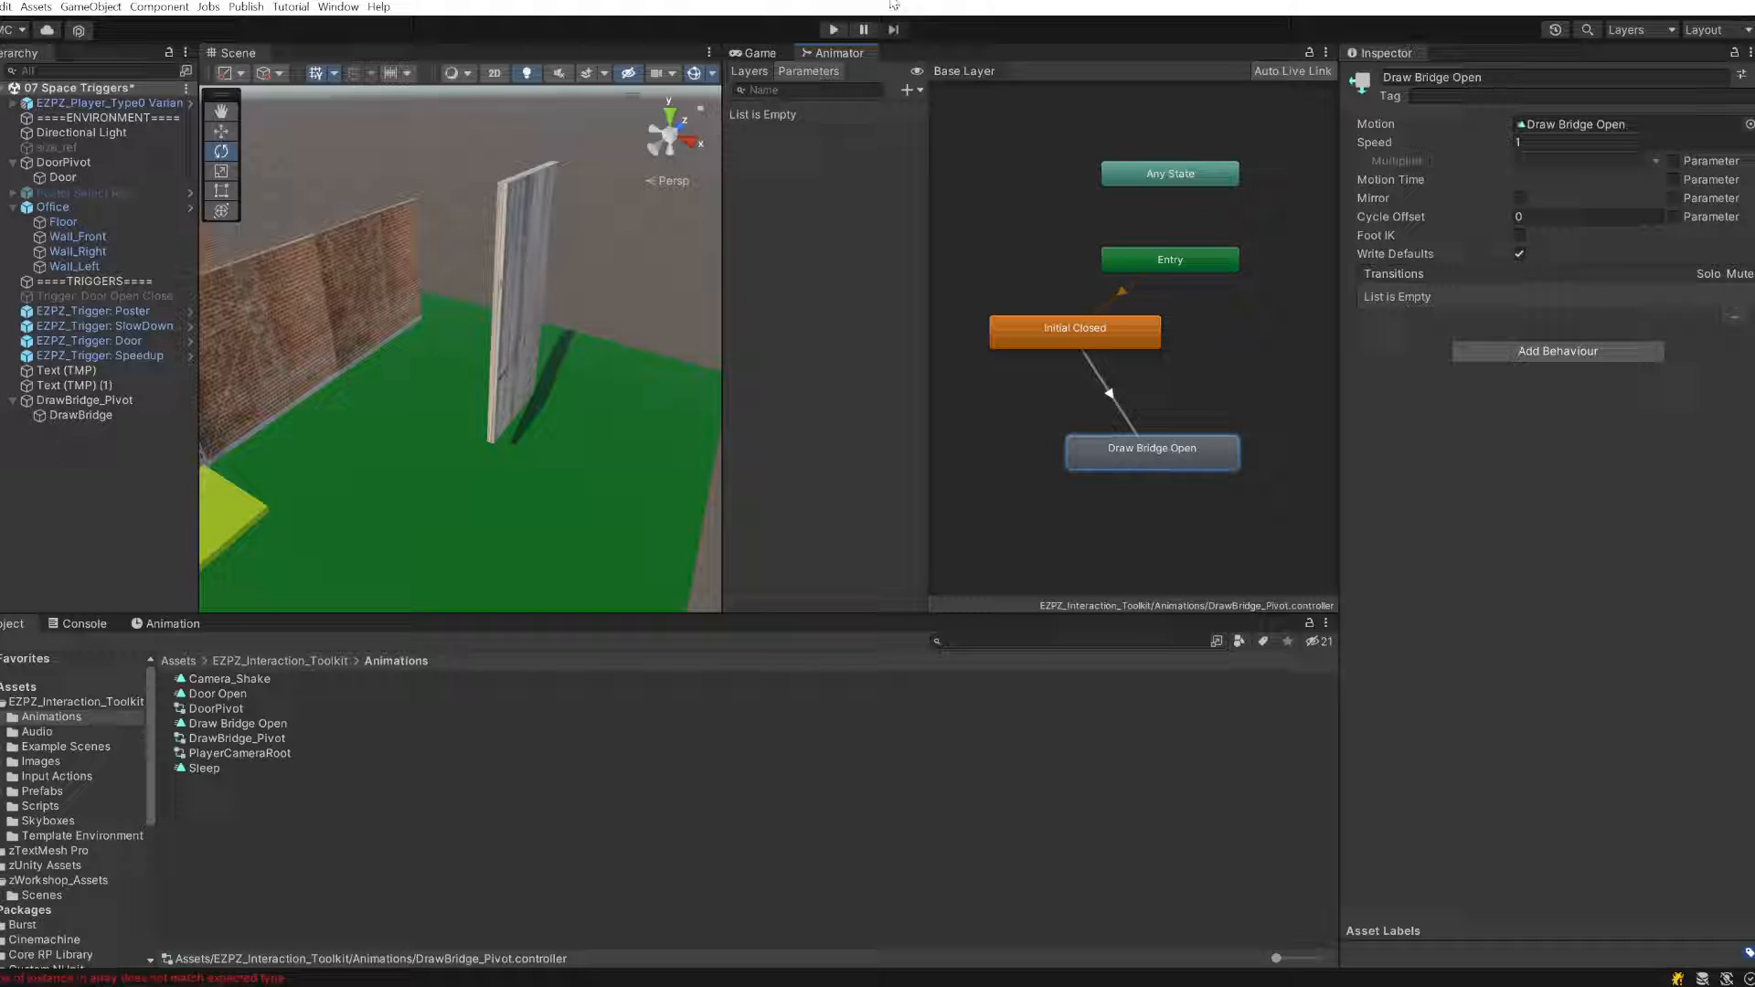
- Run the scene to check how the drawbridge behaves with the transition from Initial Closed to Draw Bridge Open
click(832, 30)
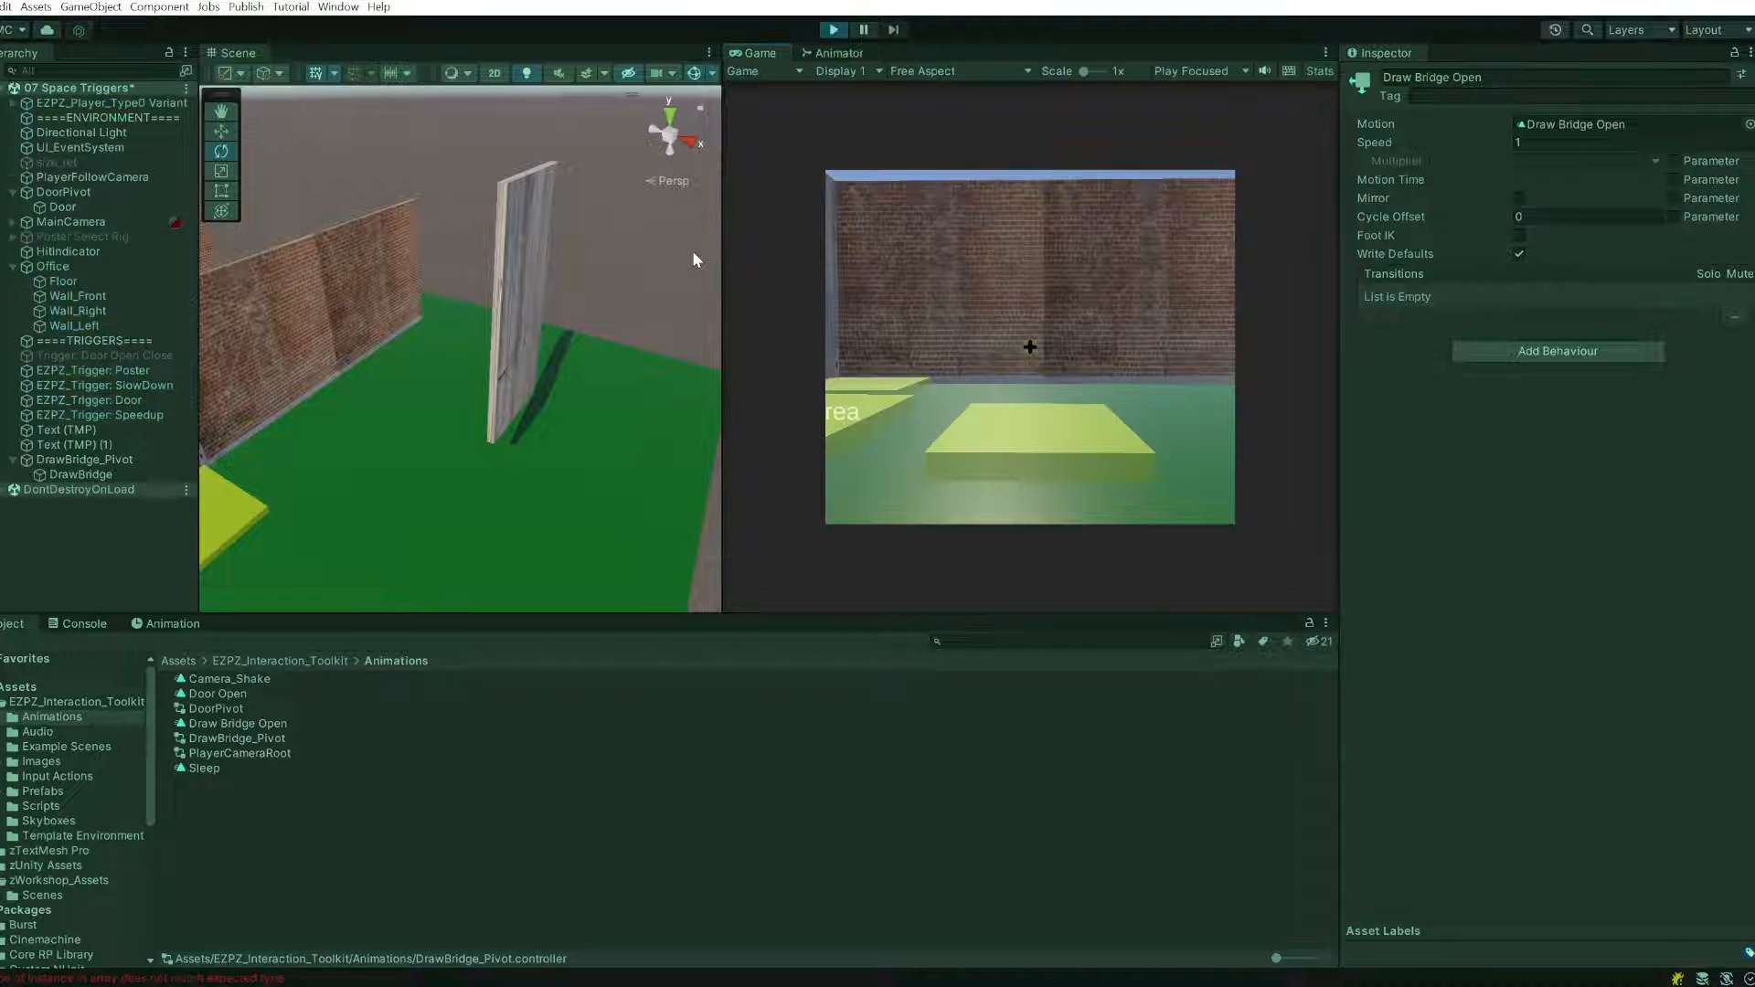
- Check the drawbridge's running states in the Animator graph and exit play mode
click(838, 53)
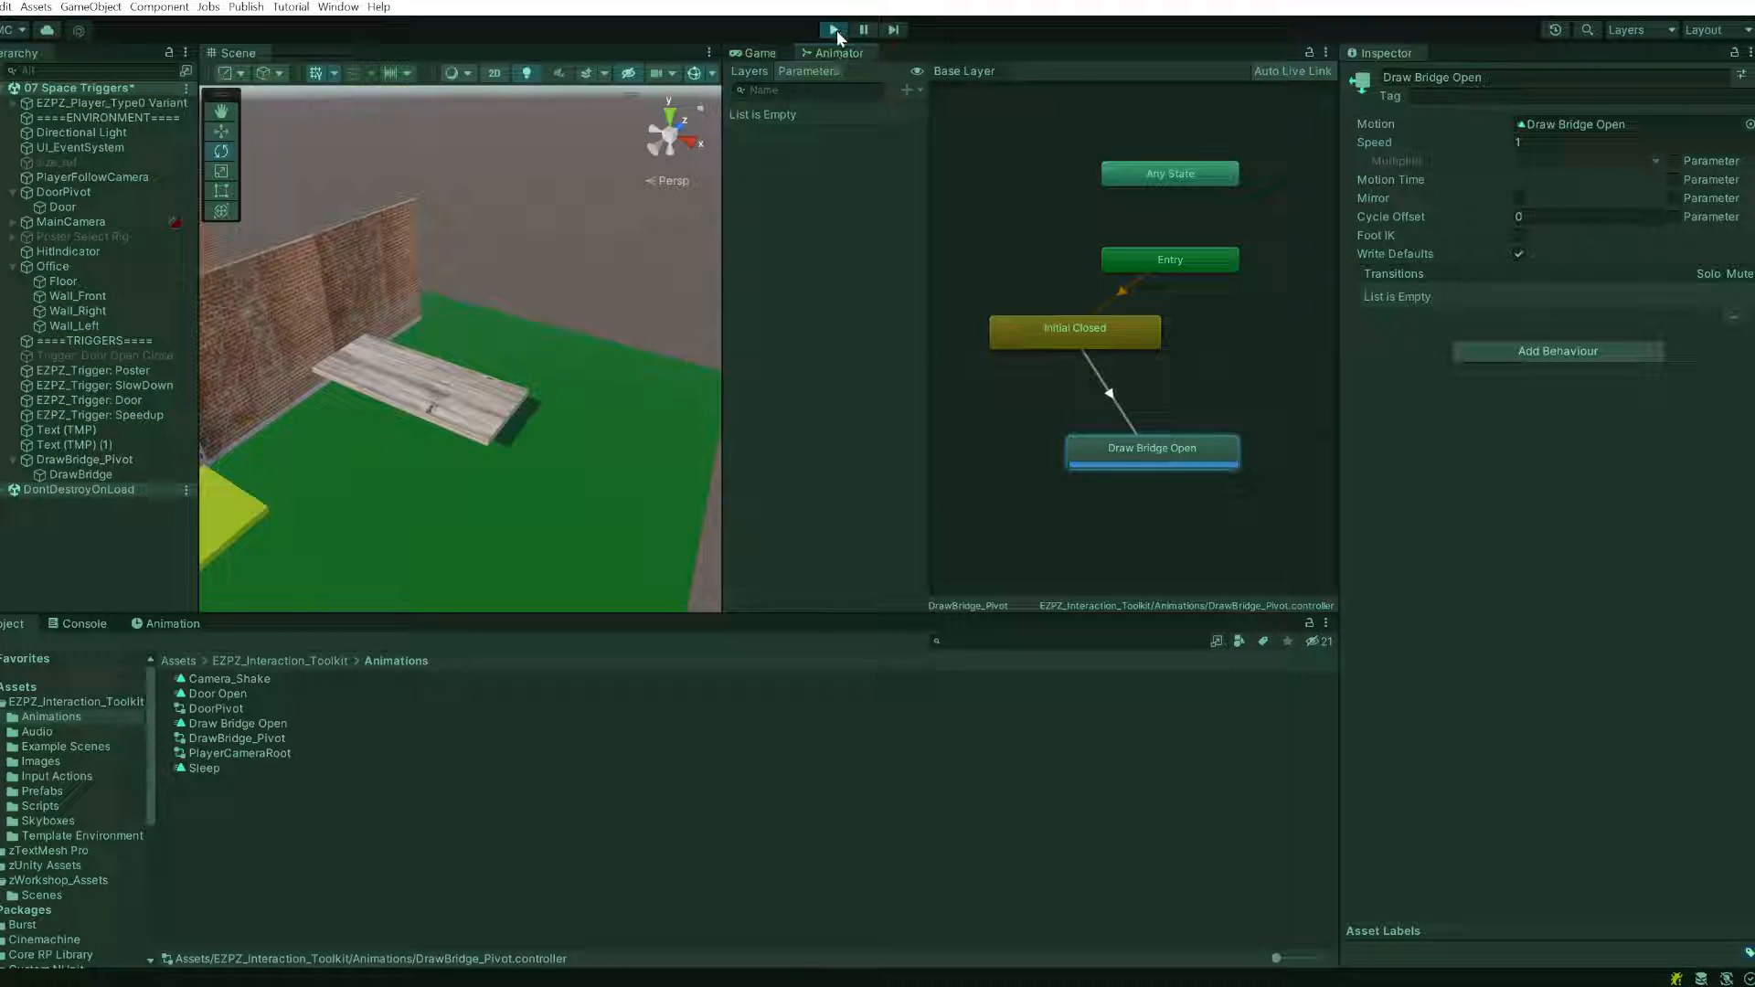
click(836, 27)
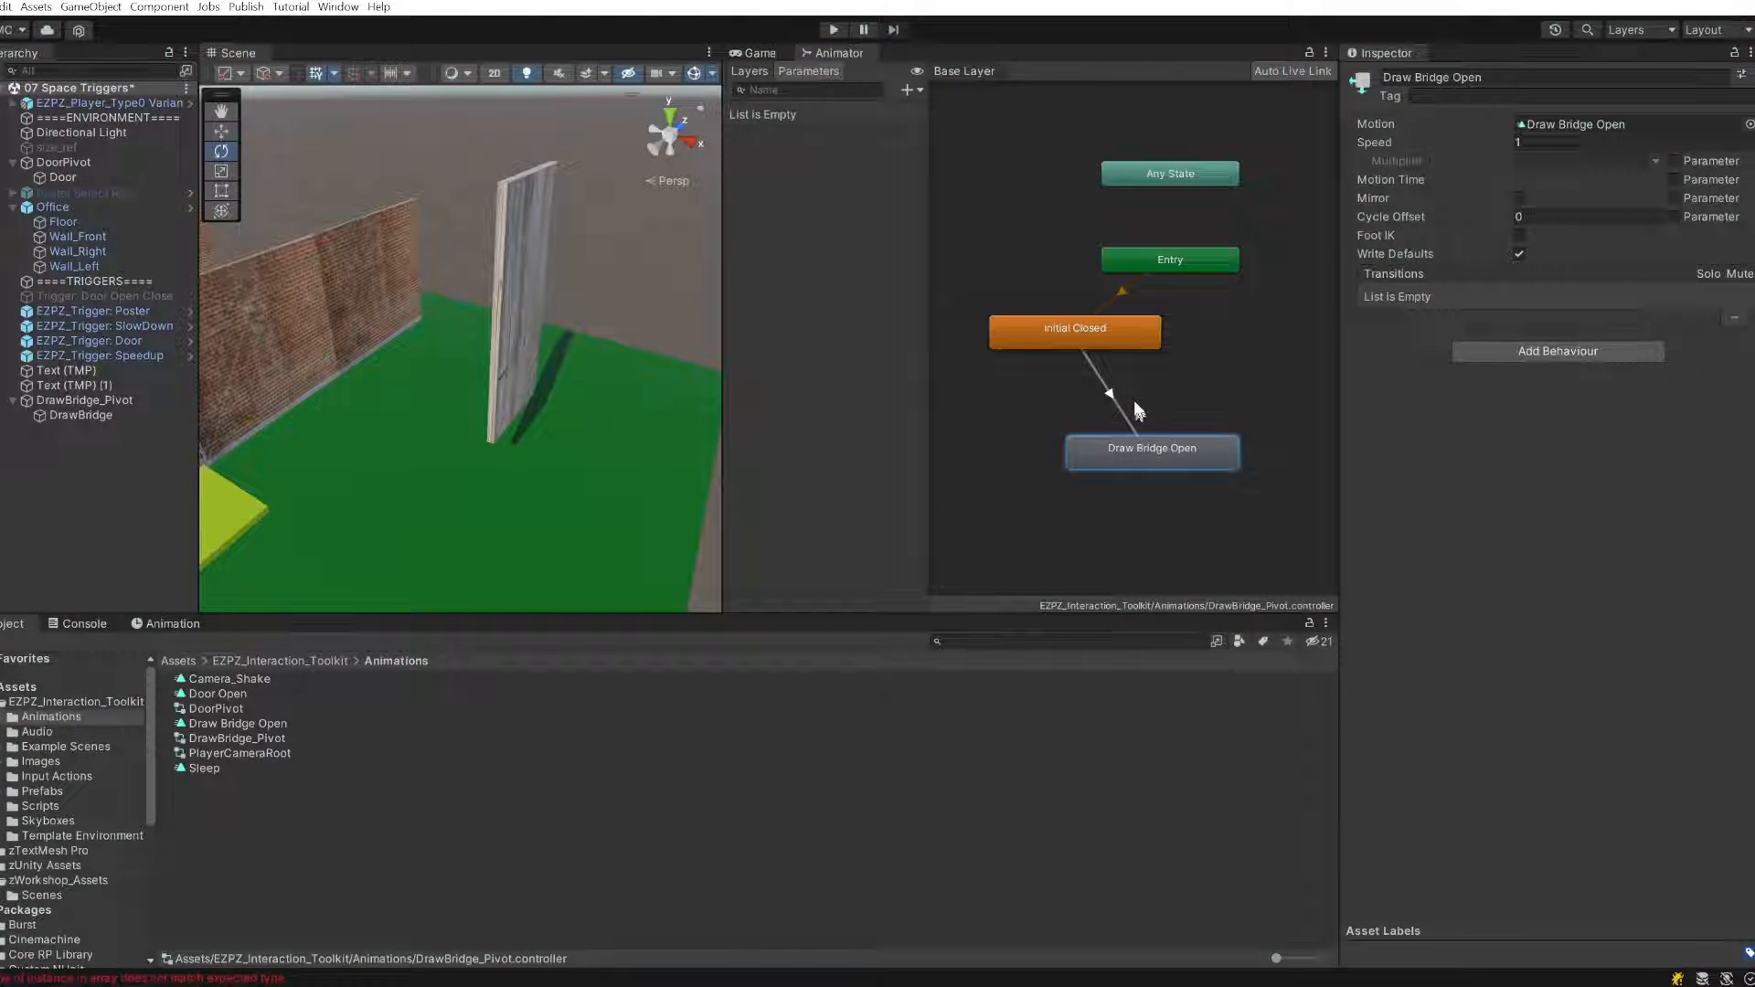
- Add an empty condition to the transition from Initial Closed to Draw Bridge Open
click(1108, 397)
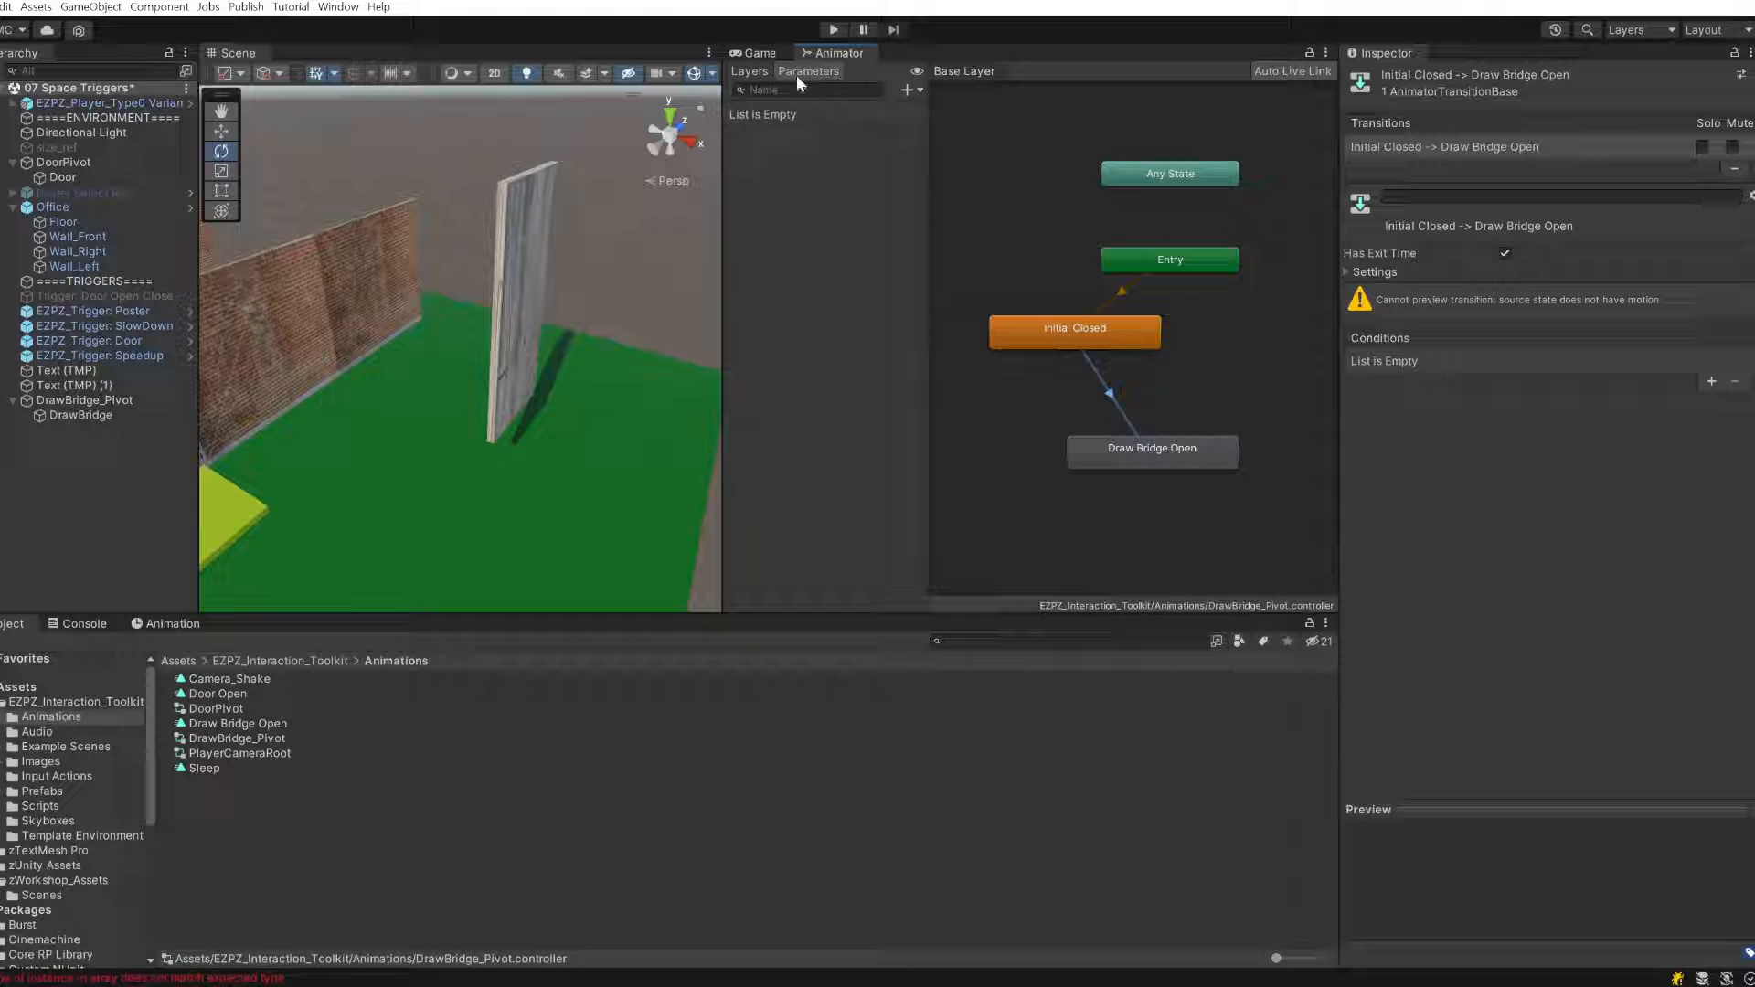
click(876, 276)
click(1110, 393)
click(1711, 384)
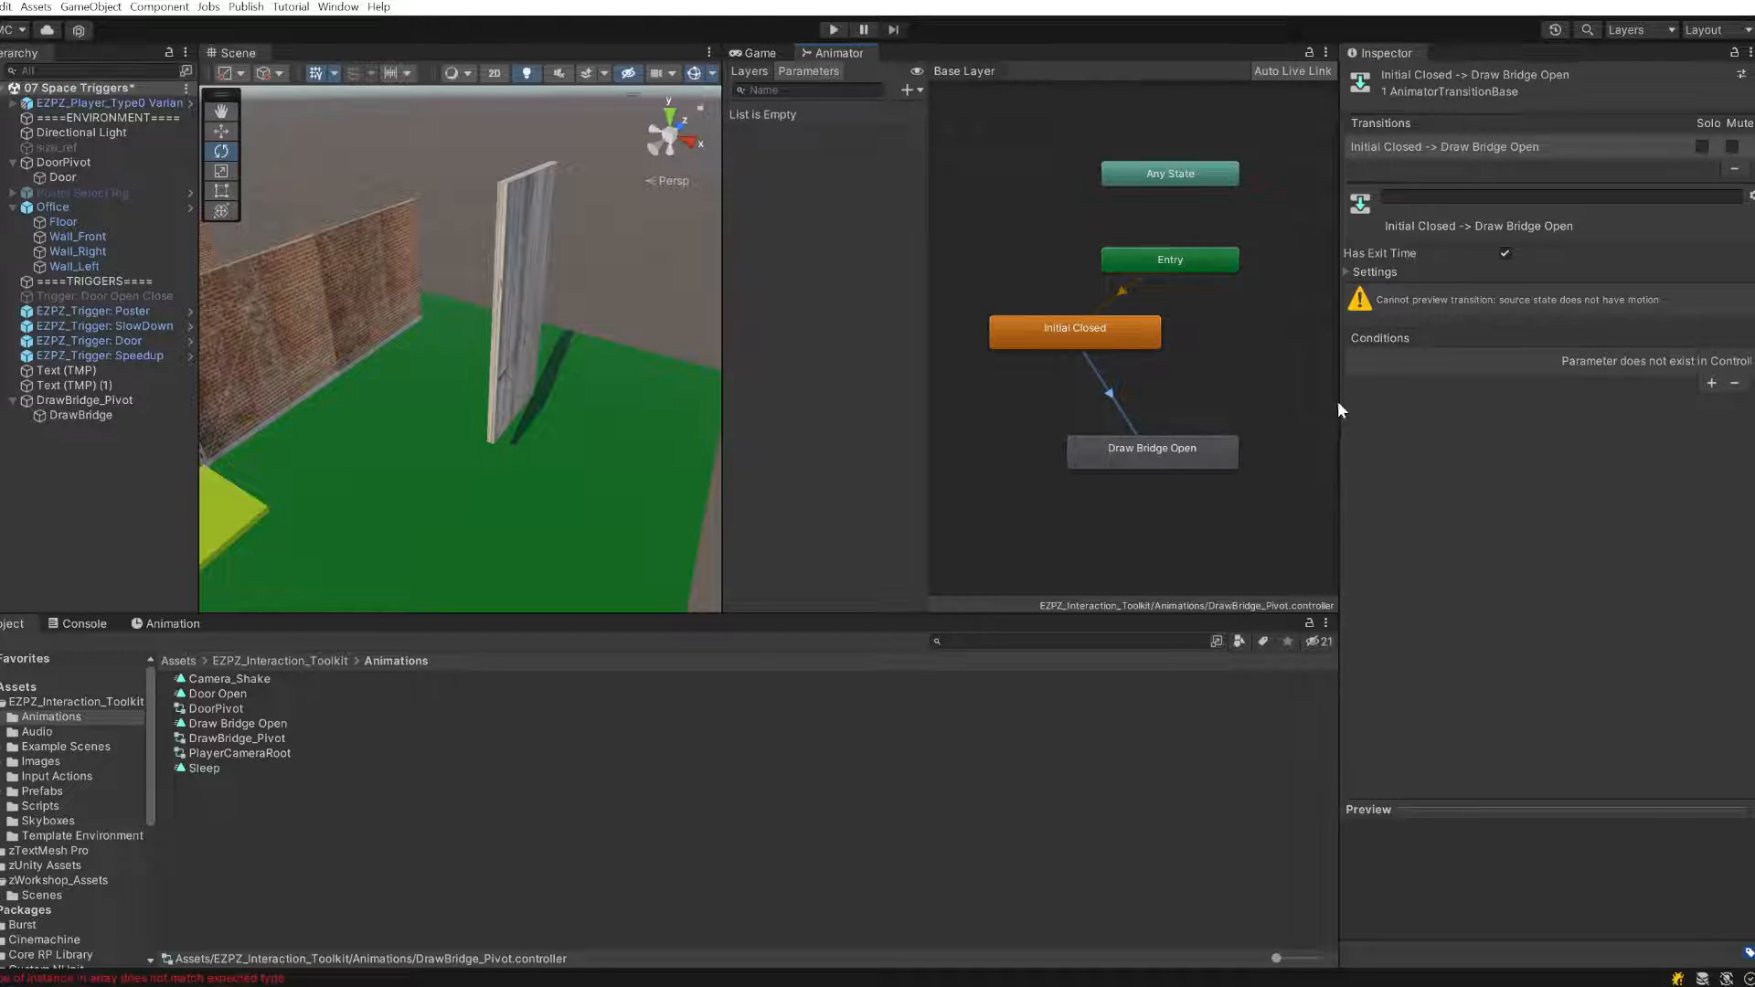
mouse_move(1338, 401)
mouse_down()
mouse_move(1267, 404)
mouse_move(1367, 419)
mouse_up()
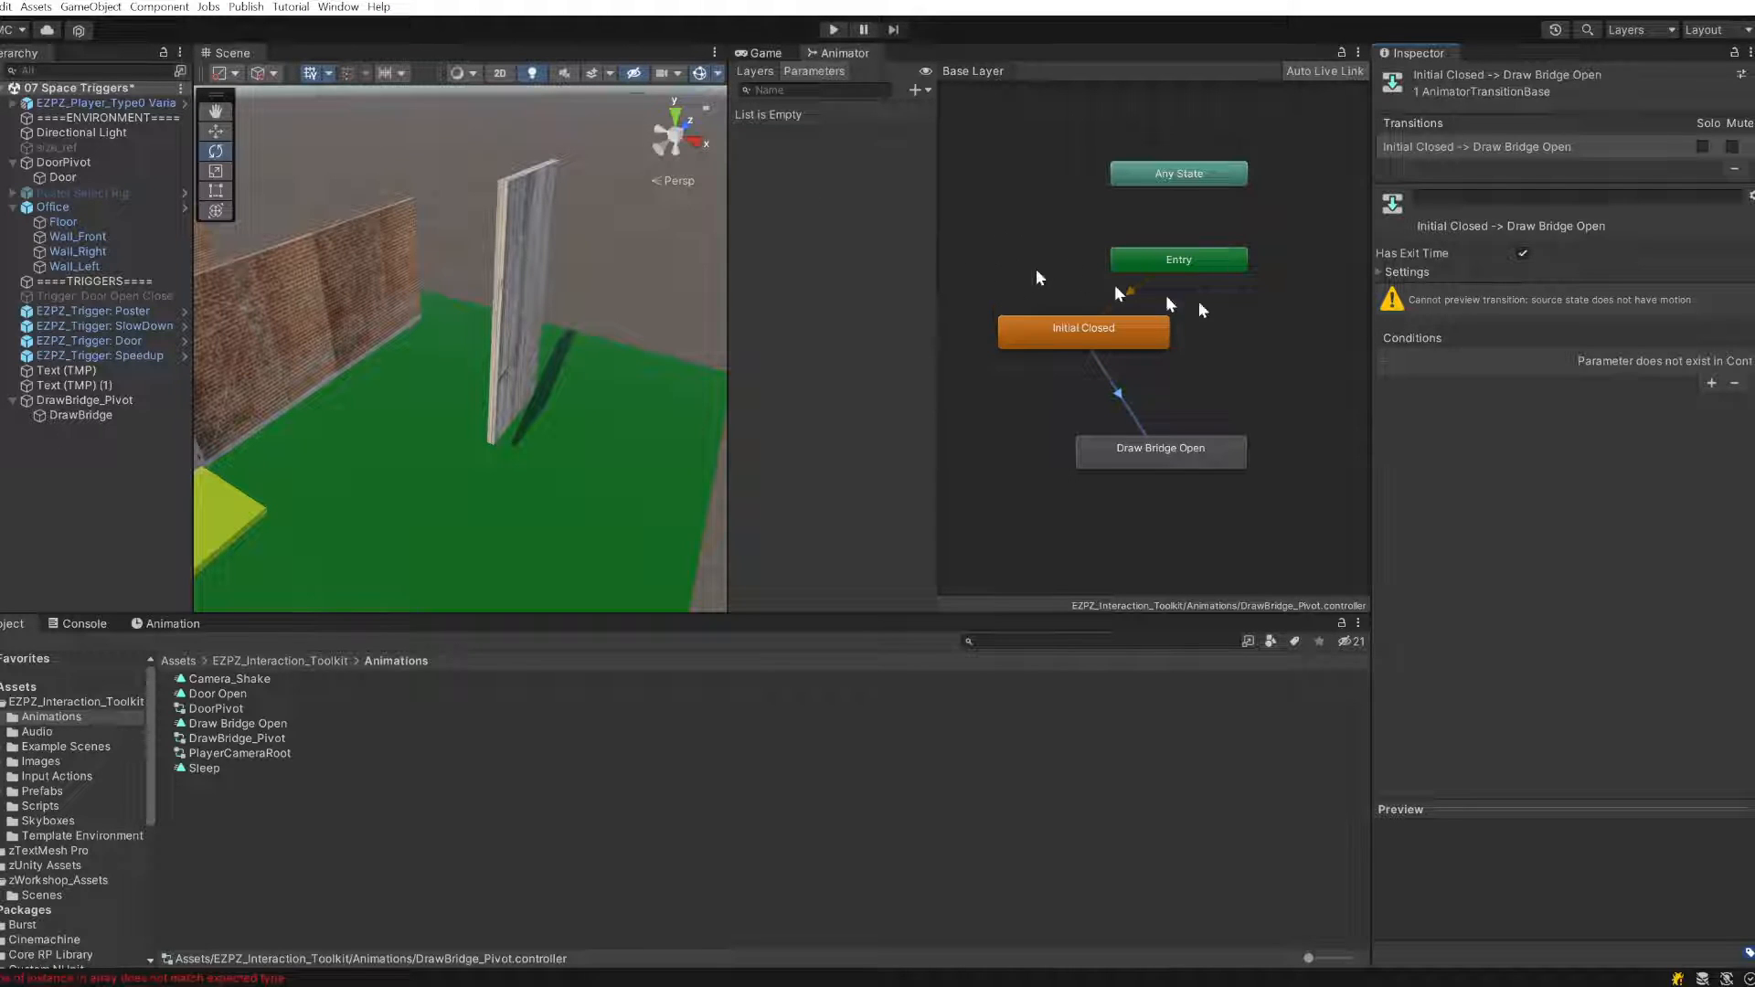
drag(1369, 336, 1280, 336)
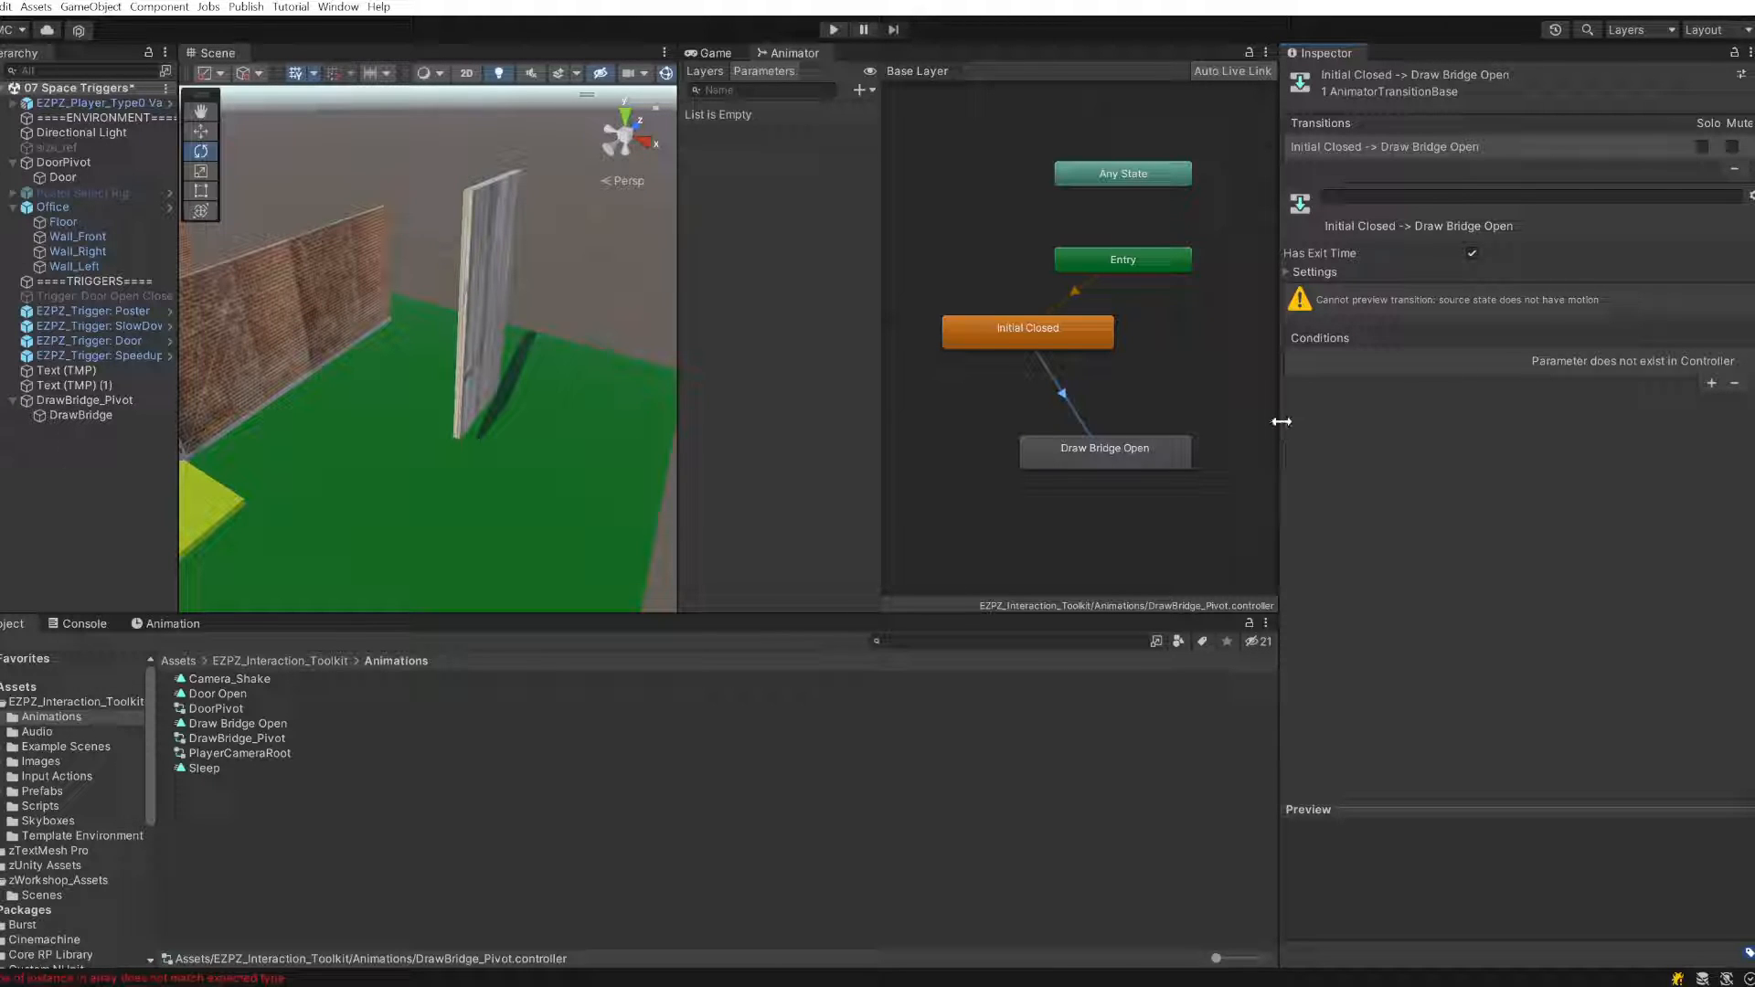
drag(1282, 422, 1331, 422)
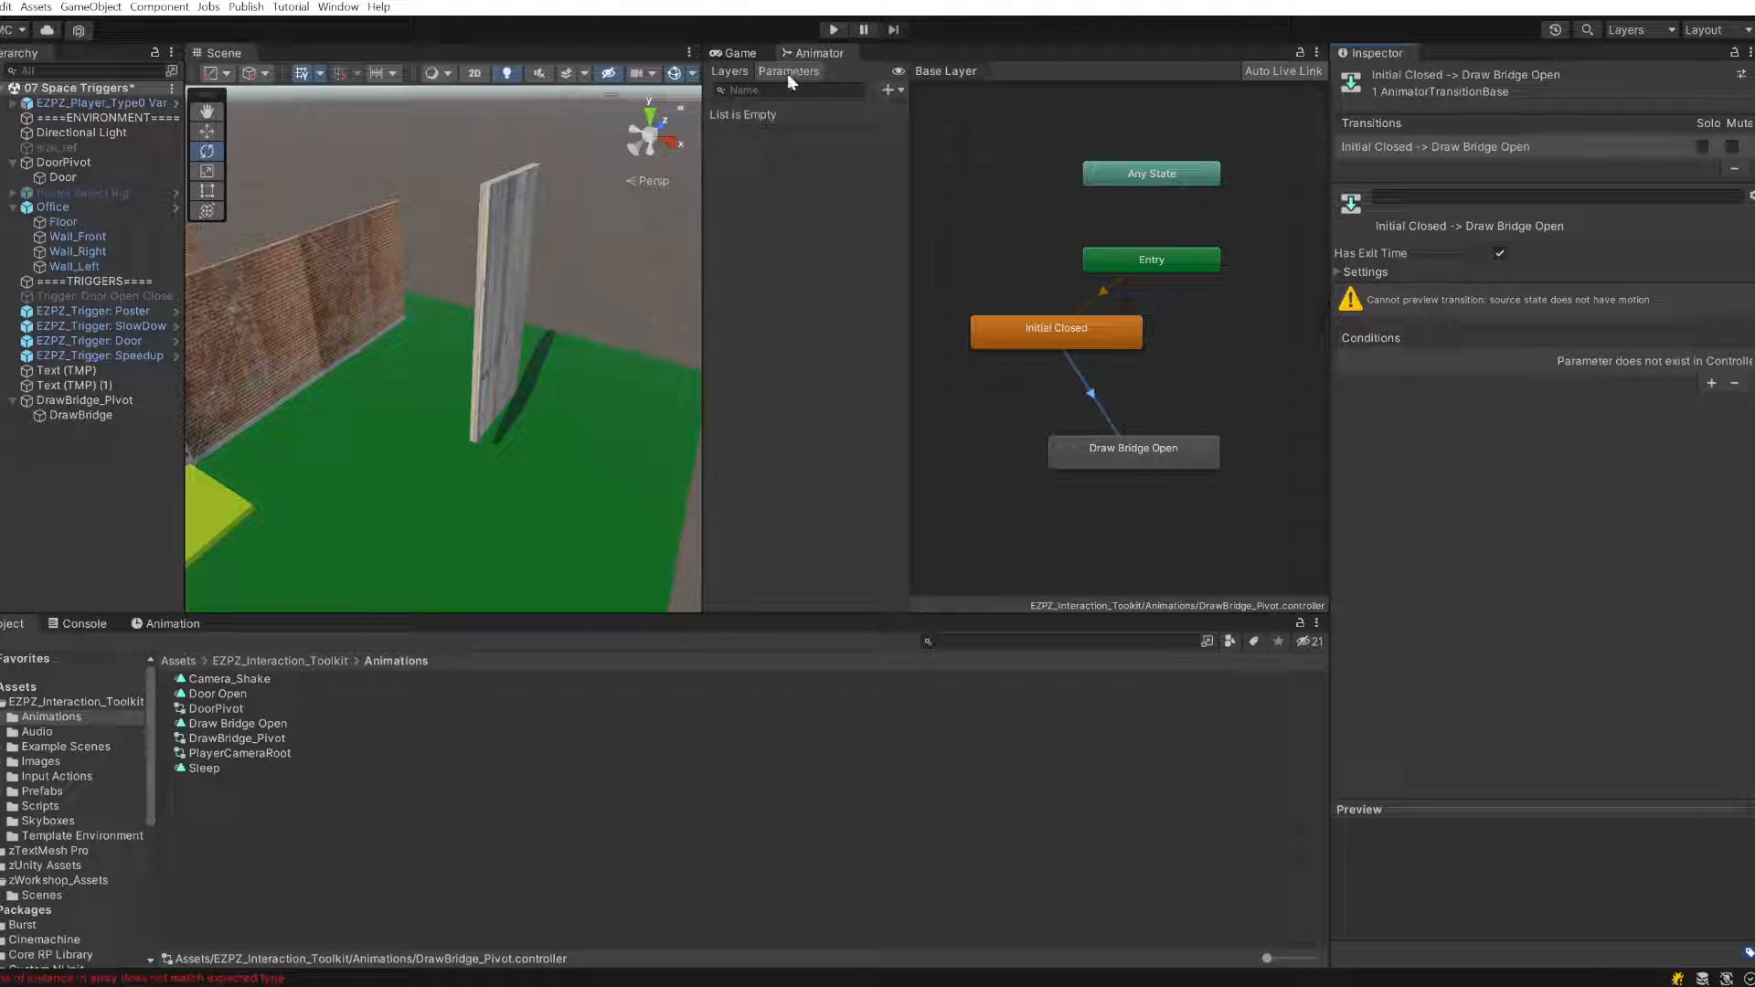
- Create a Trigger parameter named "open" in the drawbridge's animator controller
click(898, 89)
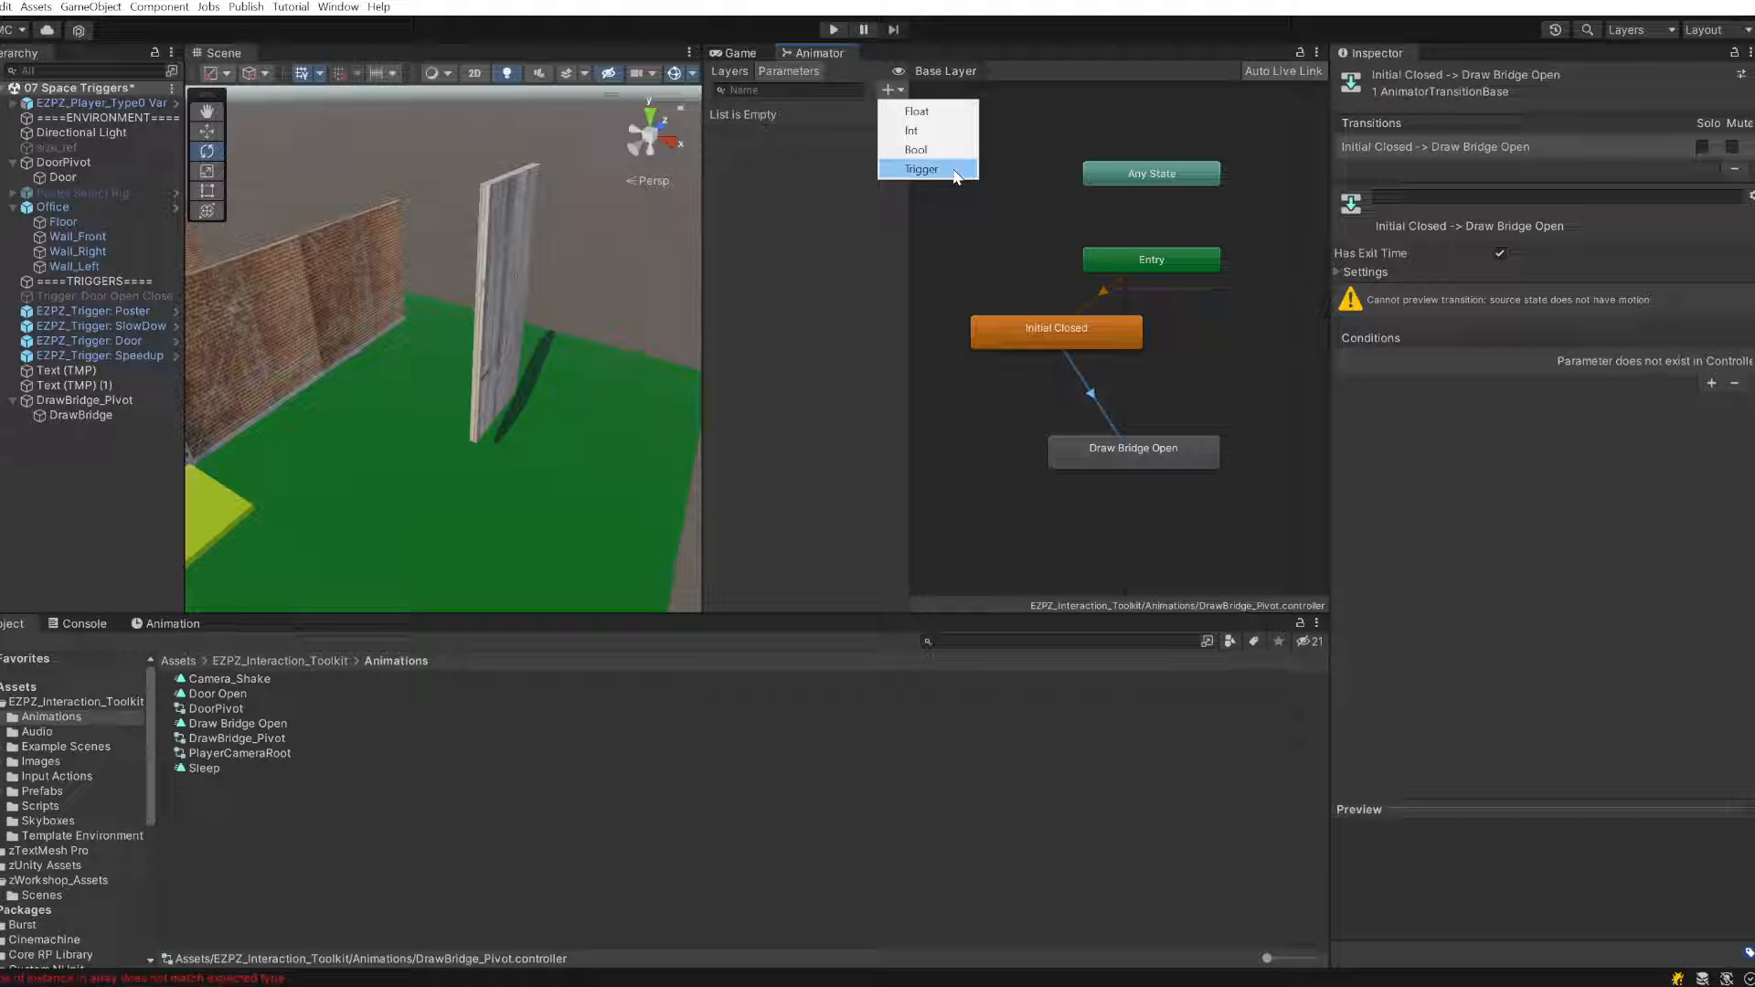
click(953, 171)
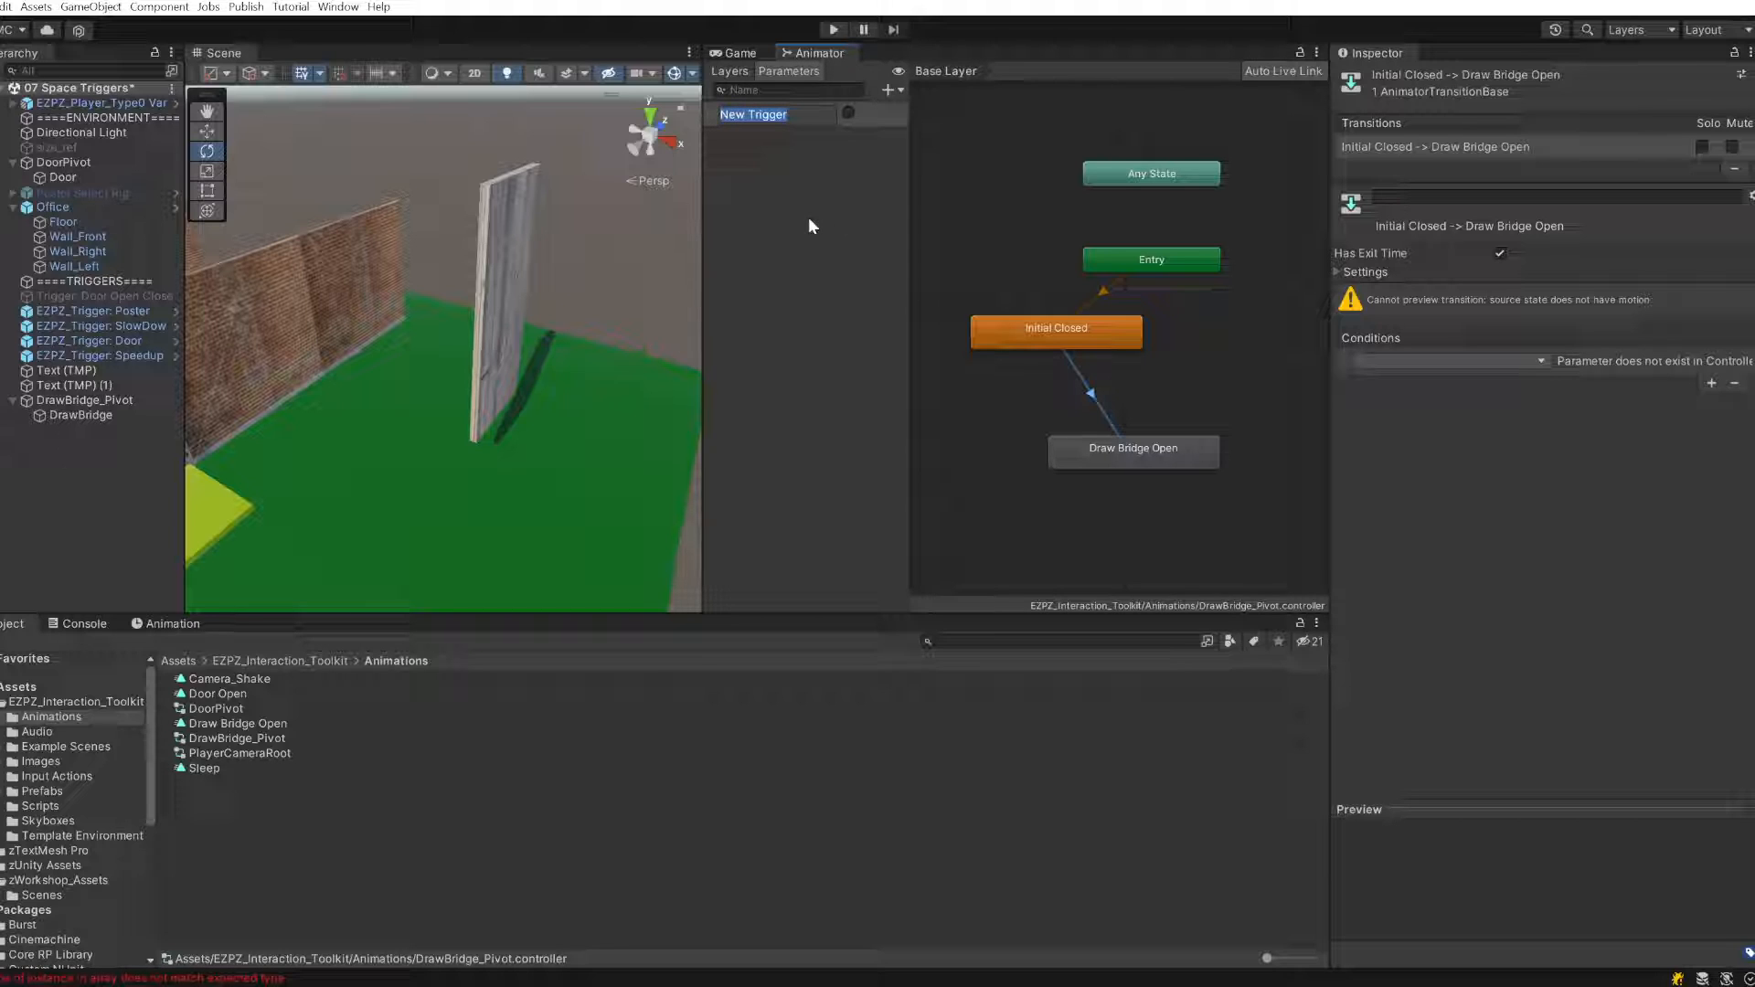
text(open)
key(Return)
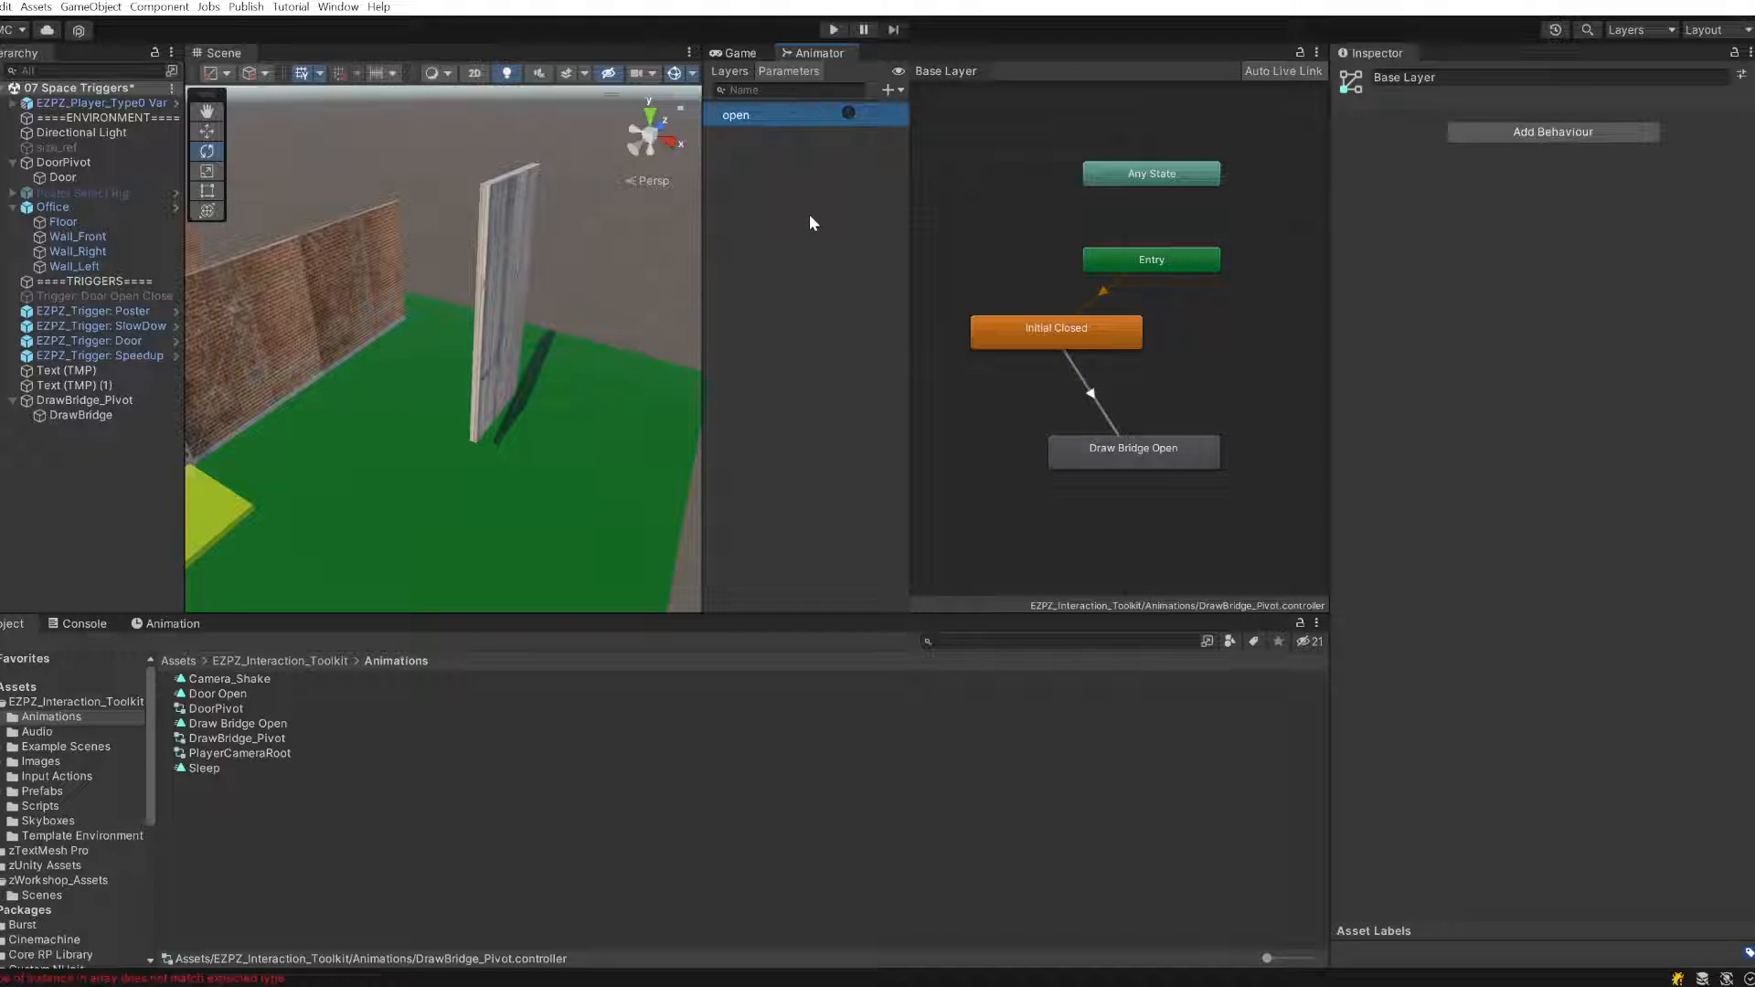
- Set the condition of the Initial Closed to Draw Bridge Open transition to the open parameter
click(1090, 395)
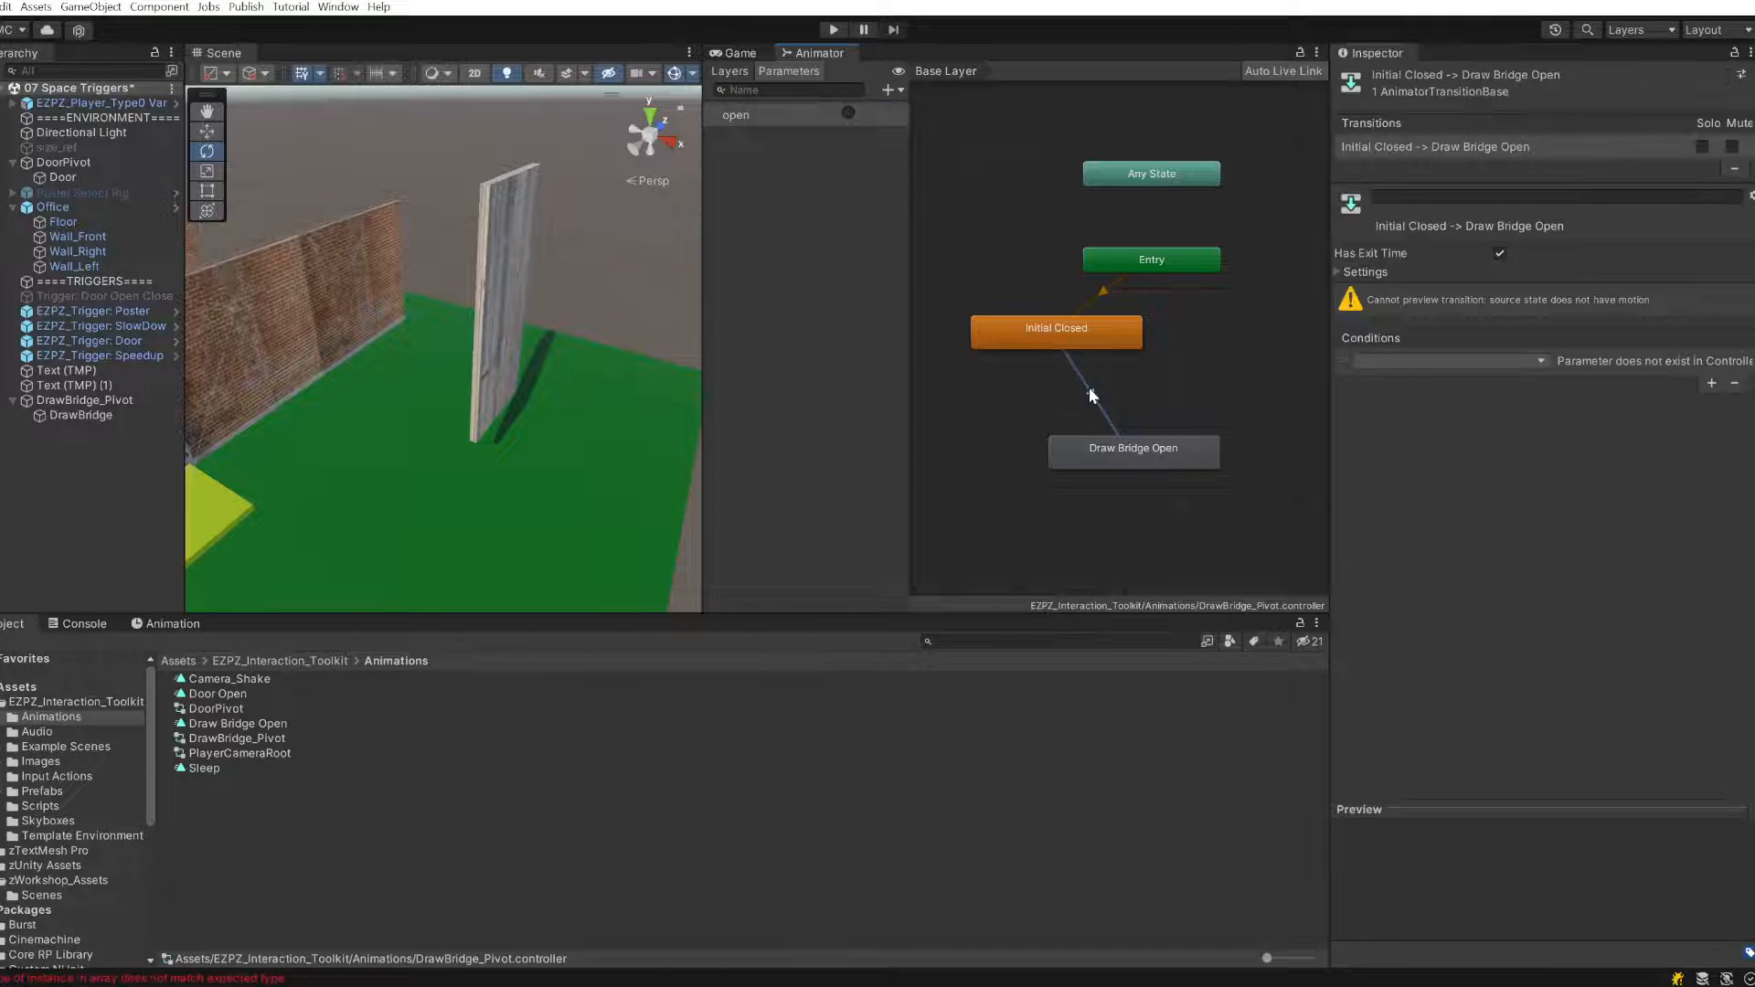
click(1543, 360)
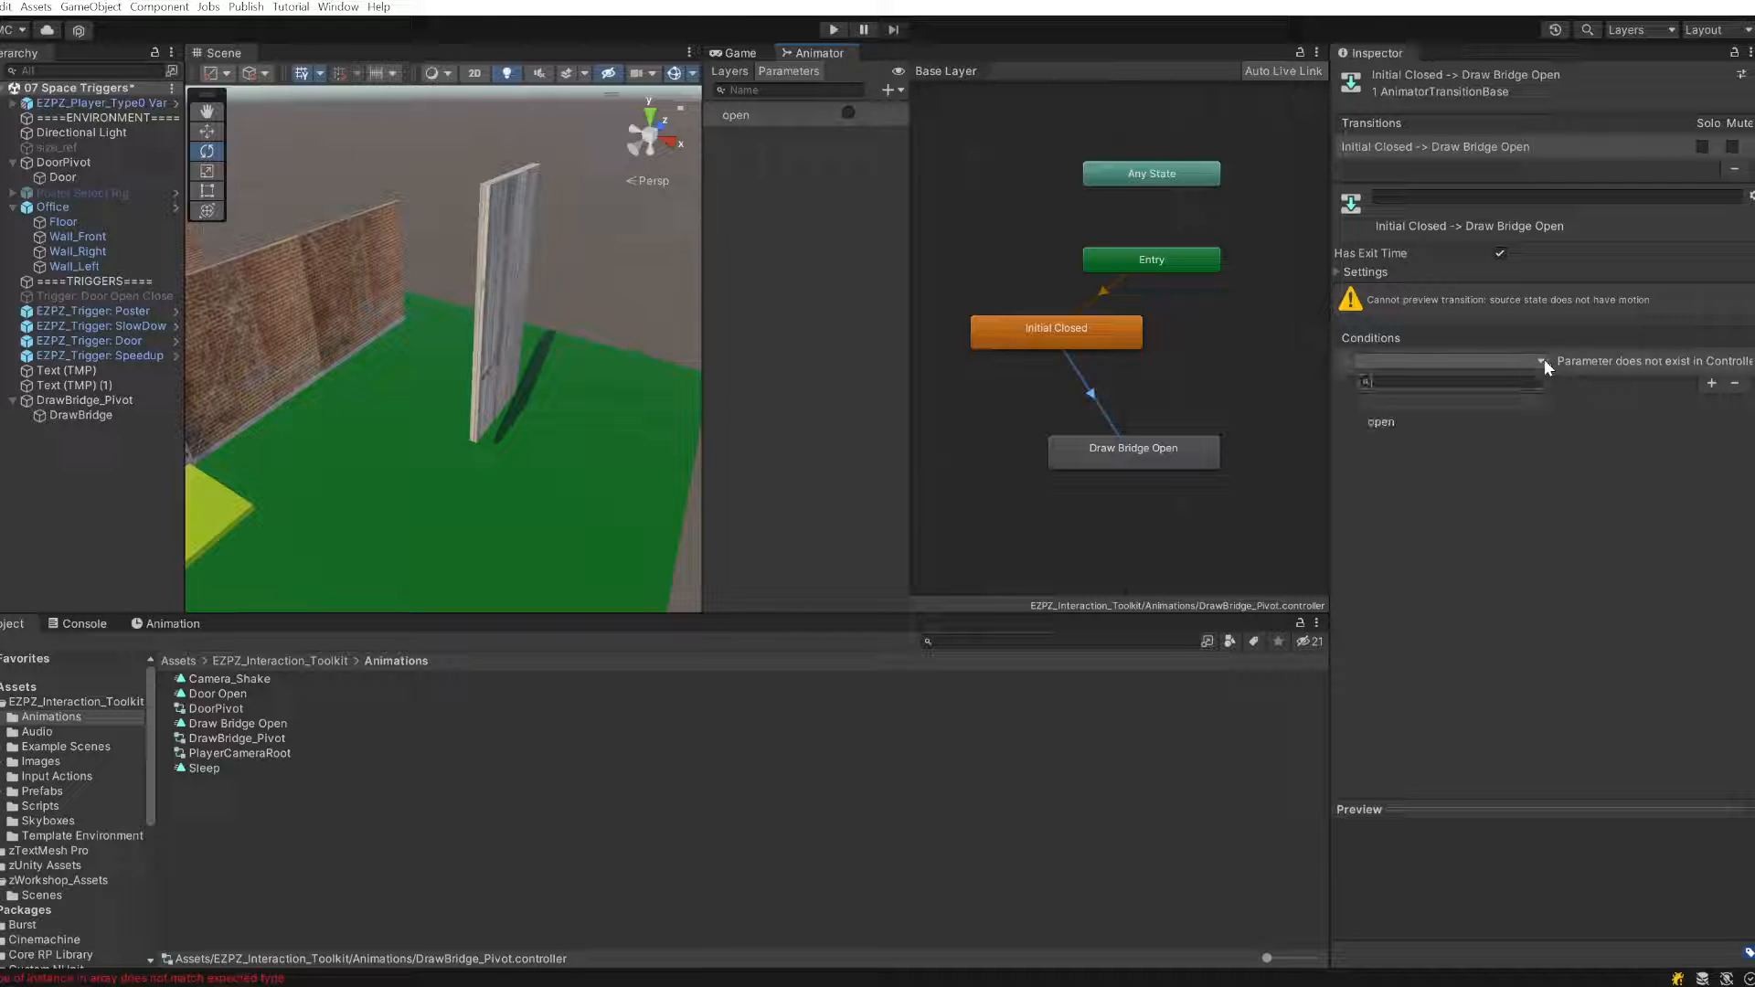
click(1428, 422)
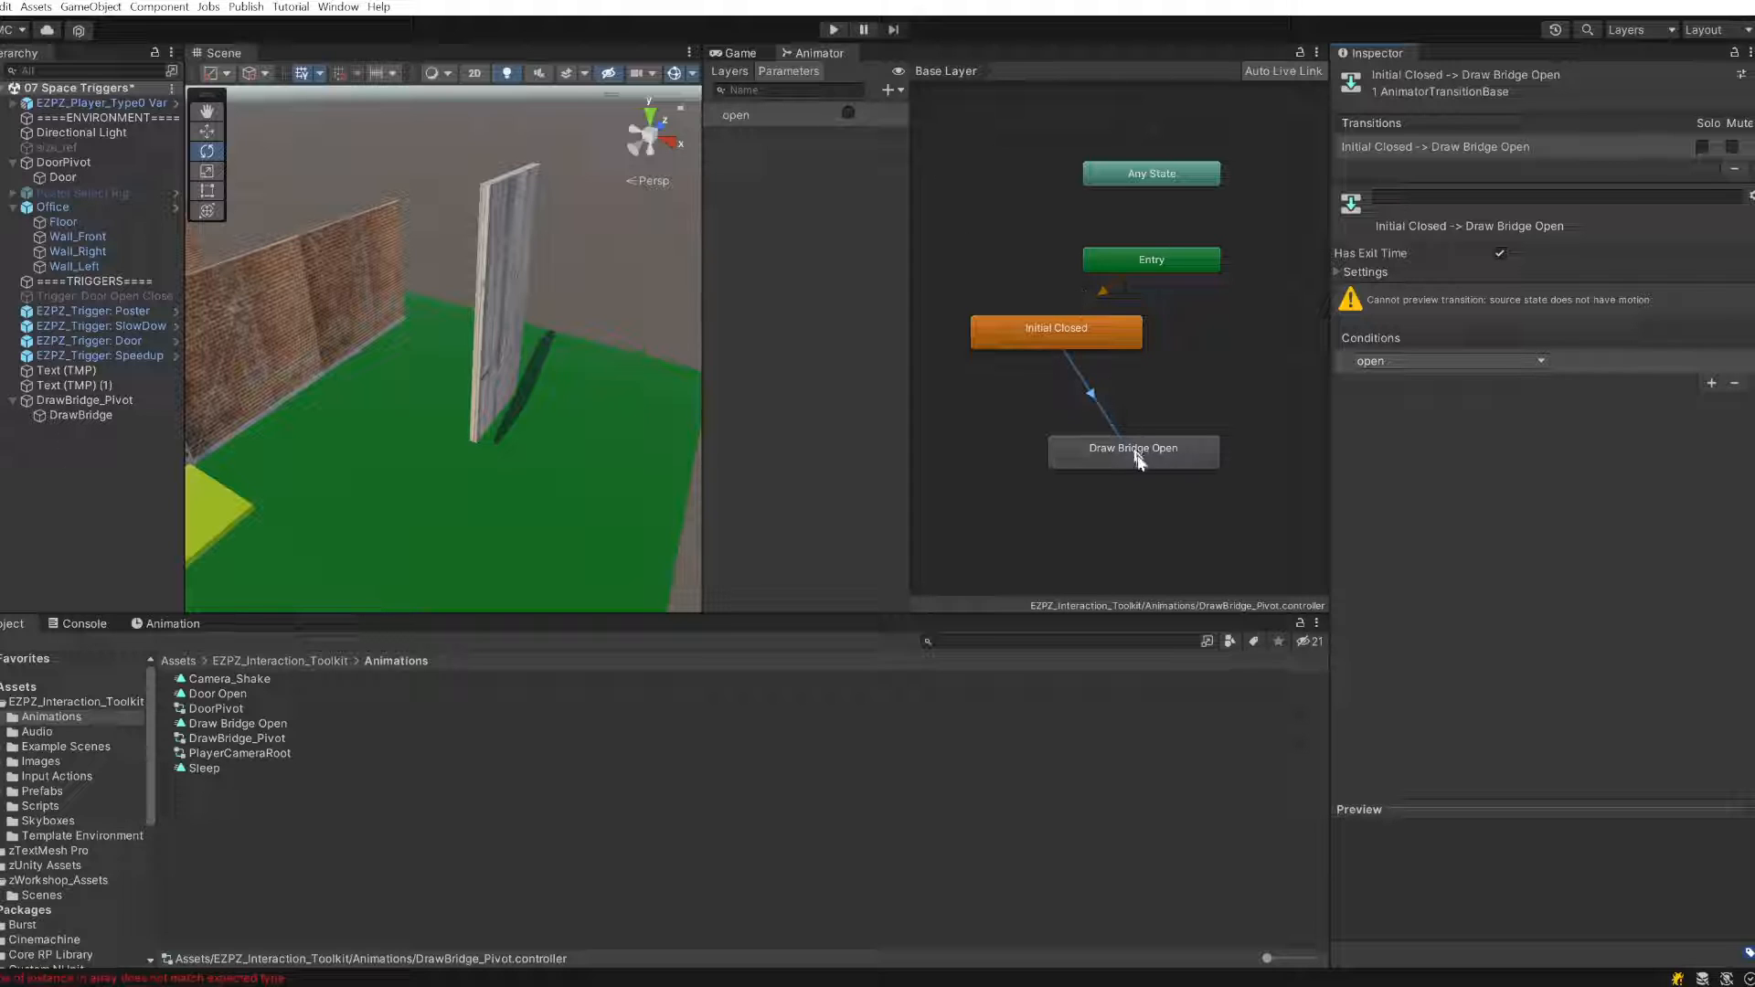
- Play-test the drawbridge by firing the open trigger from the Animator parameters, and exit play mode
click(1062, 342)
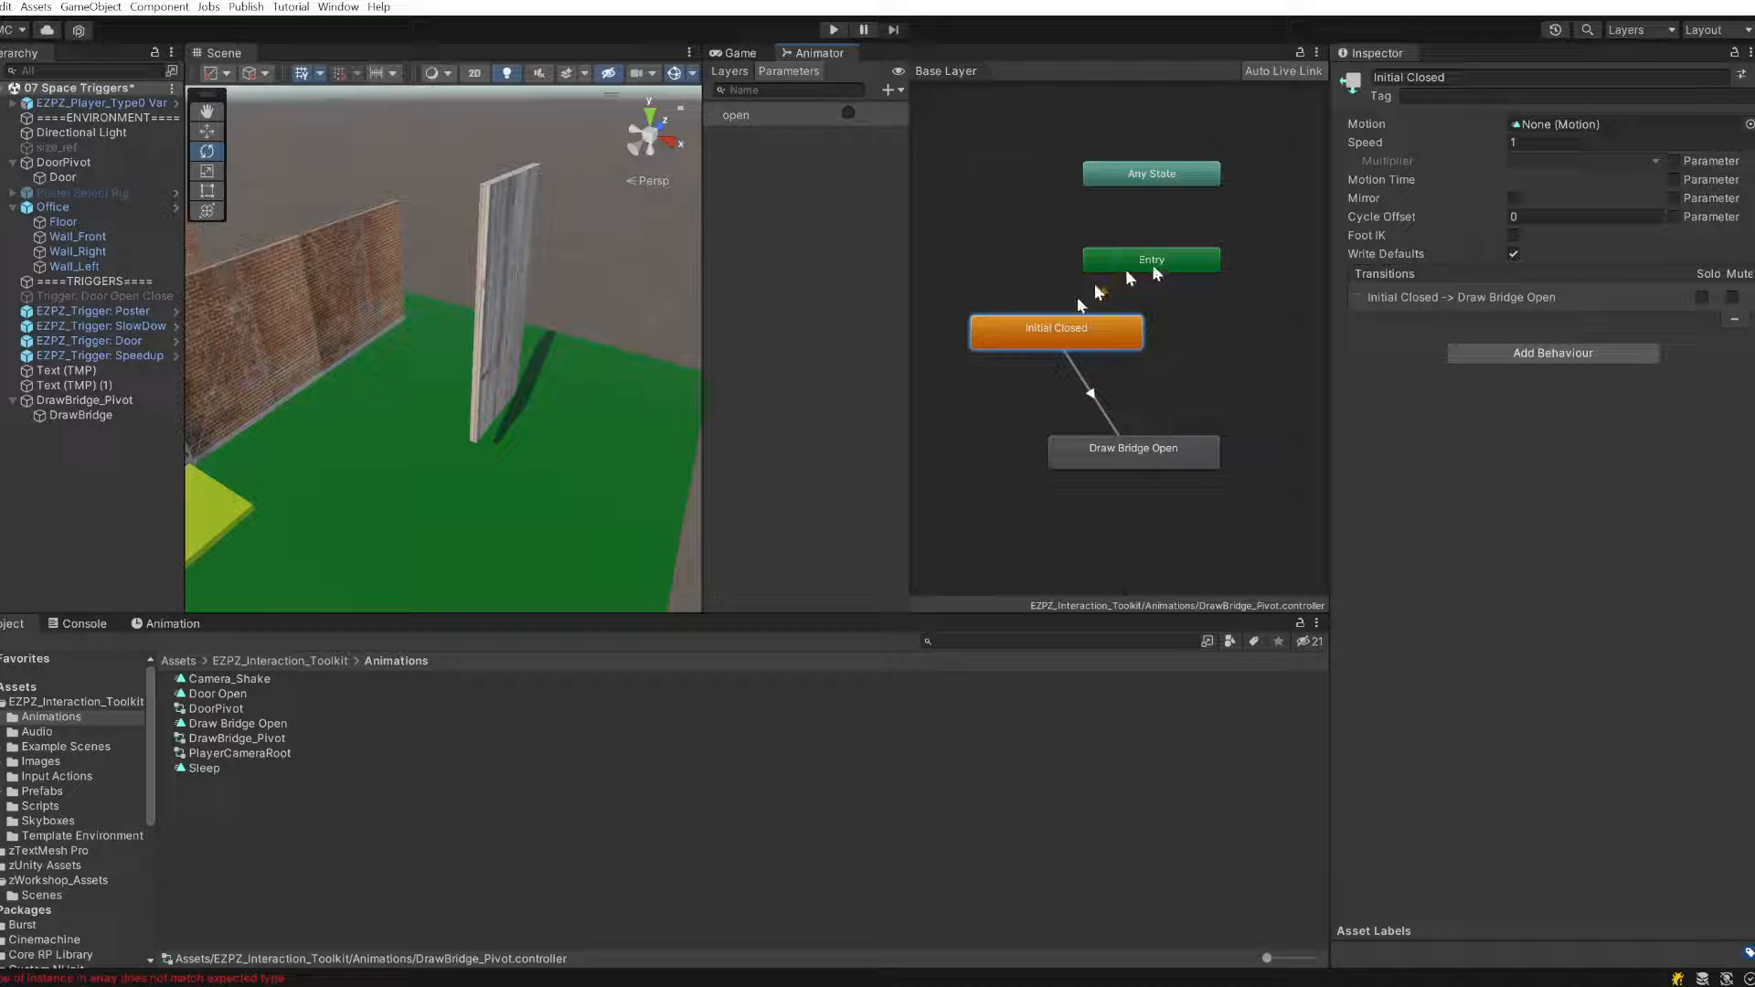
click(831, 29)
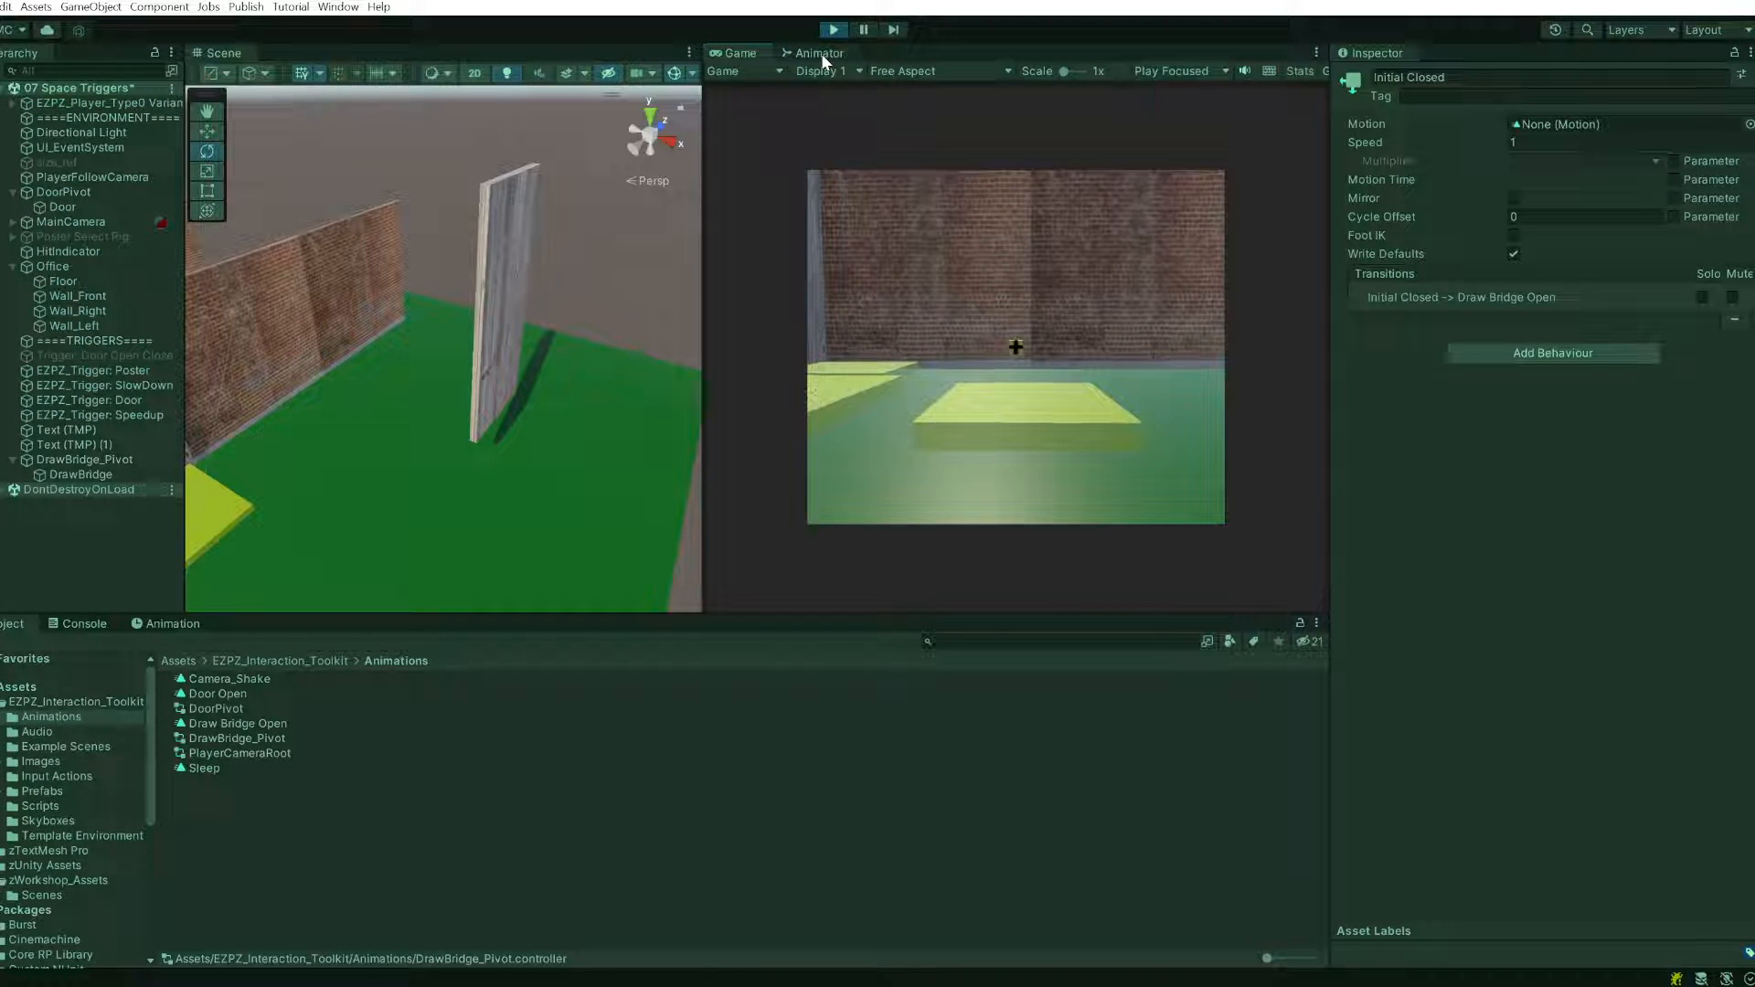
click(819, 53)
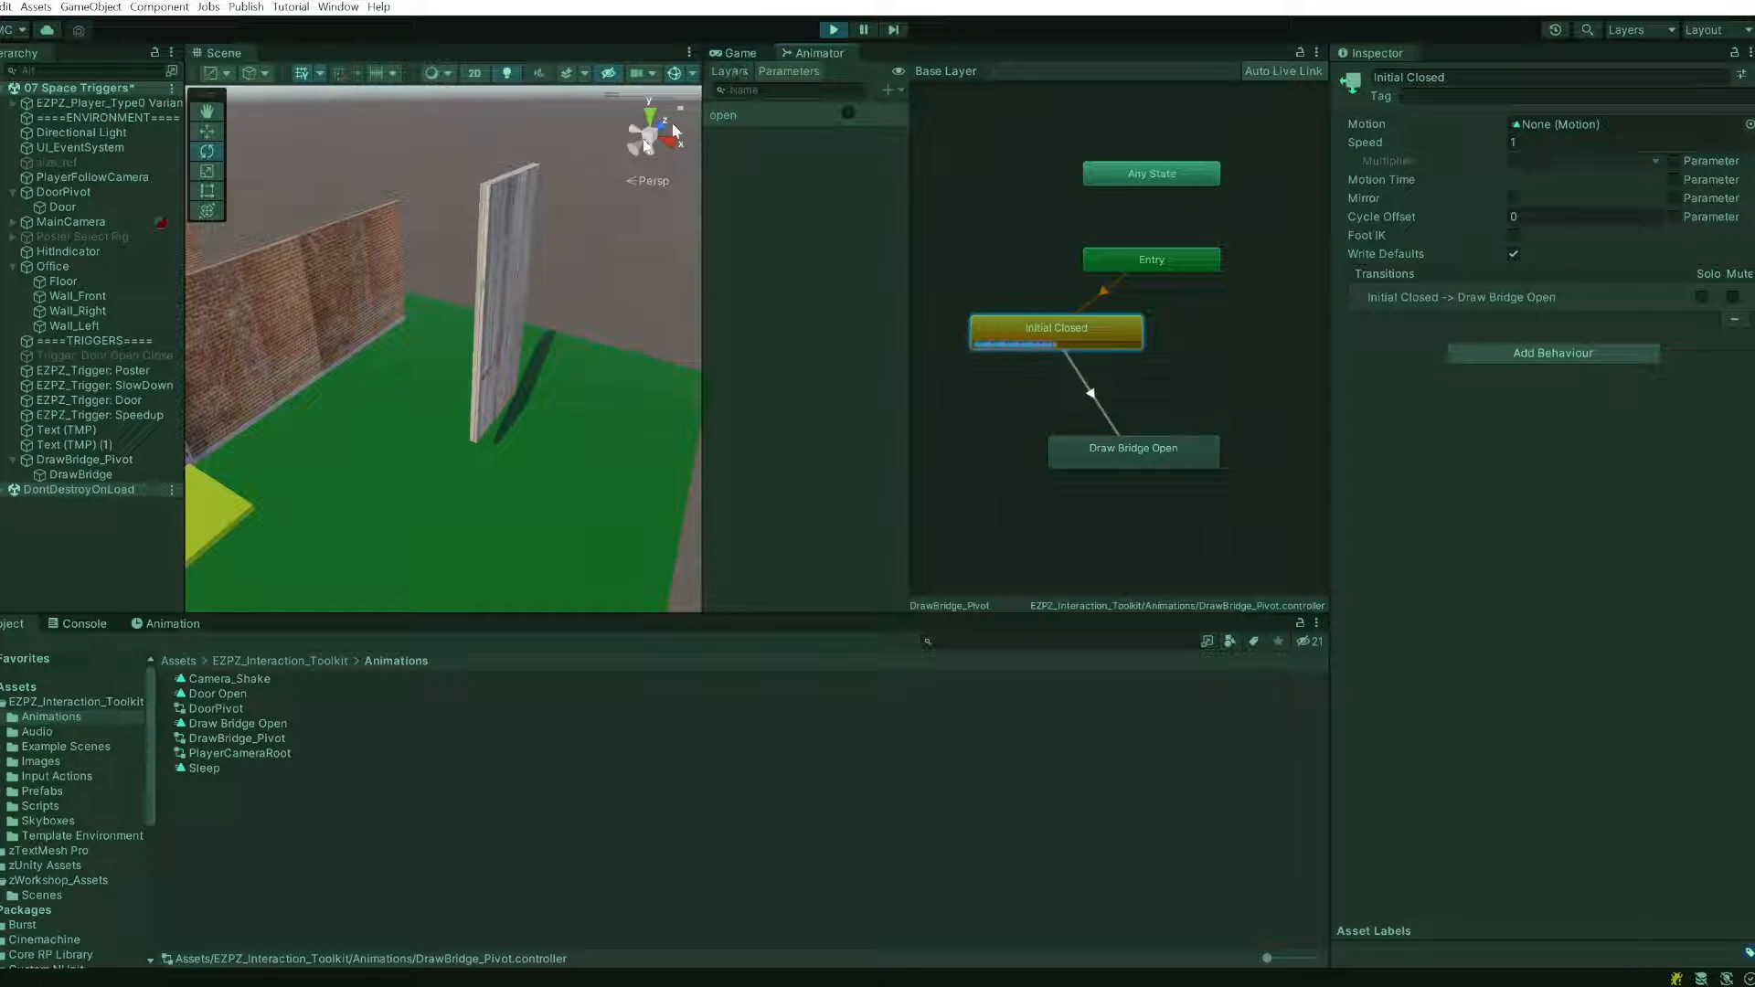
scroll(583, 211, down, 3)
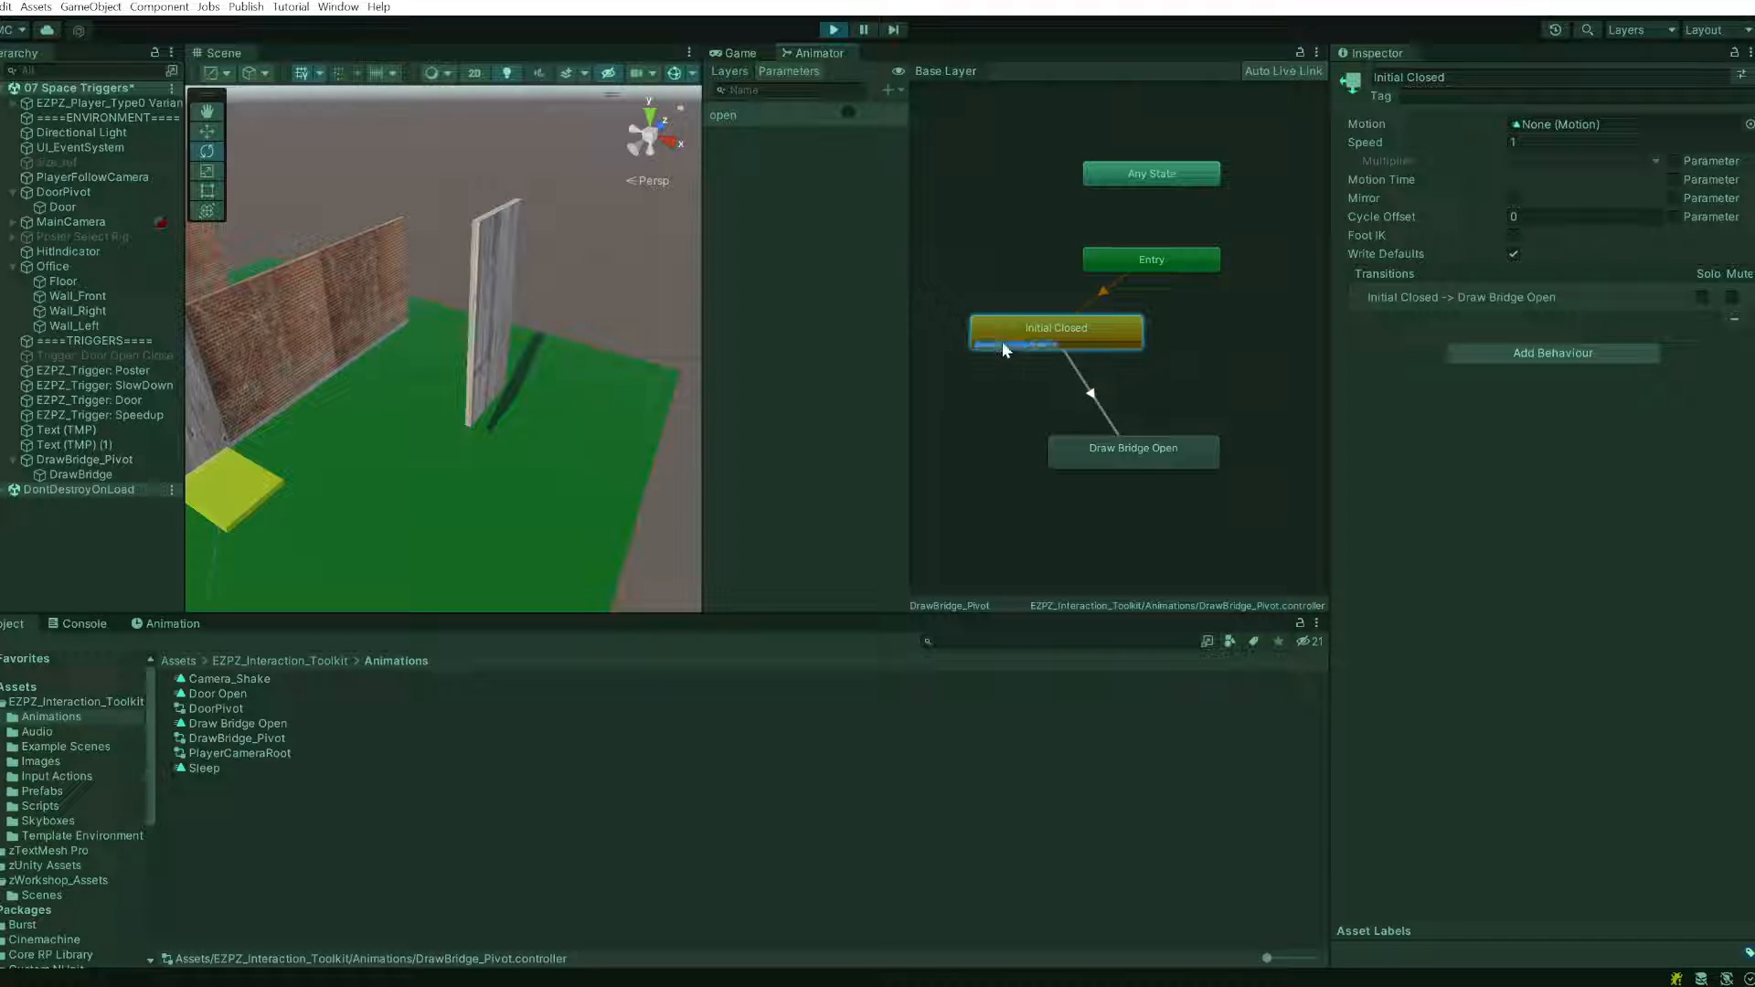
click(848, 114)
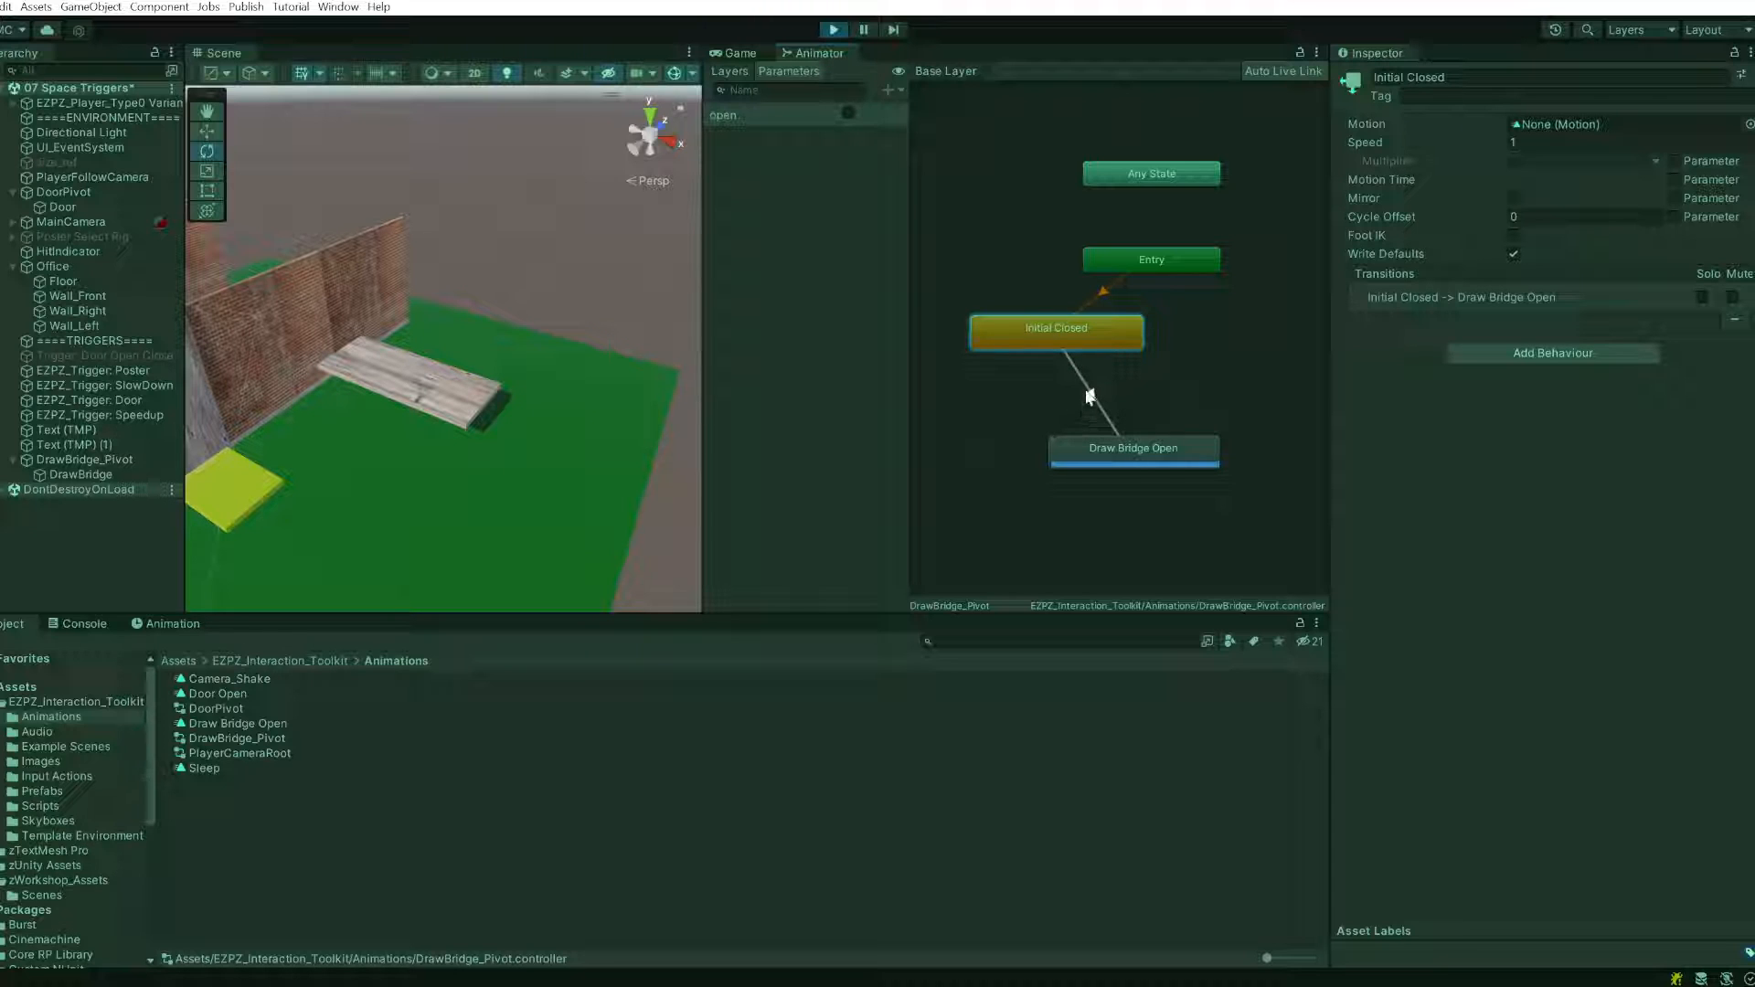
click(834, 31)
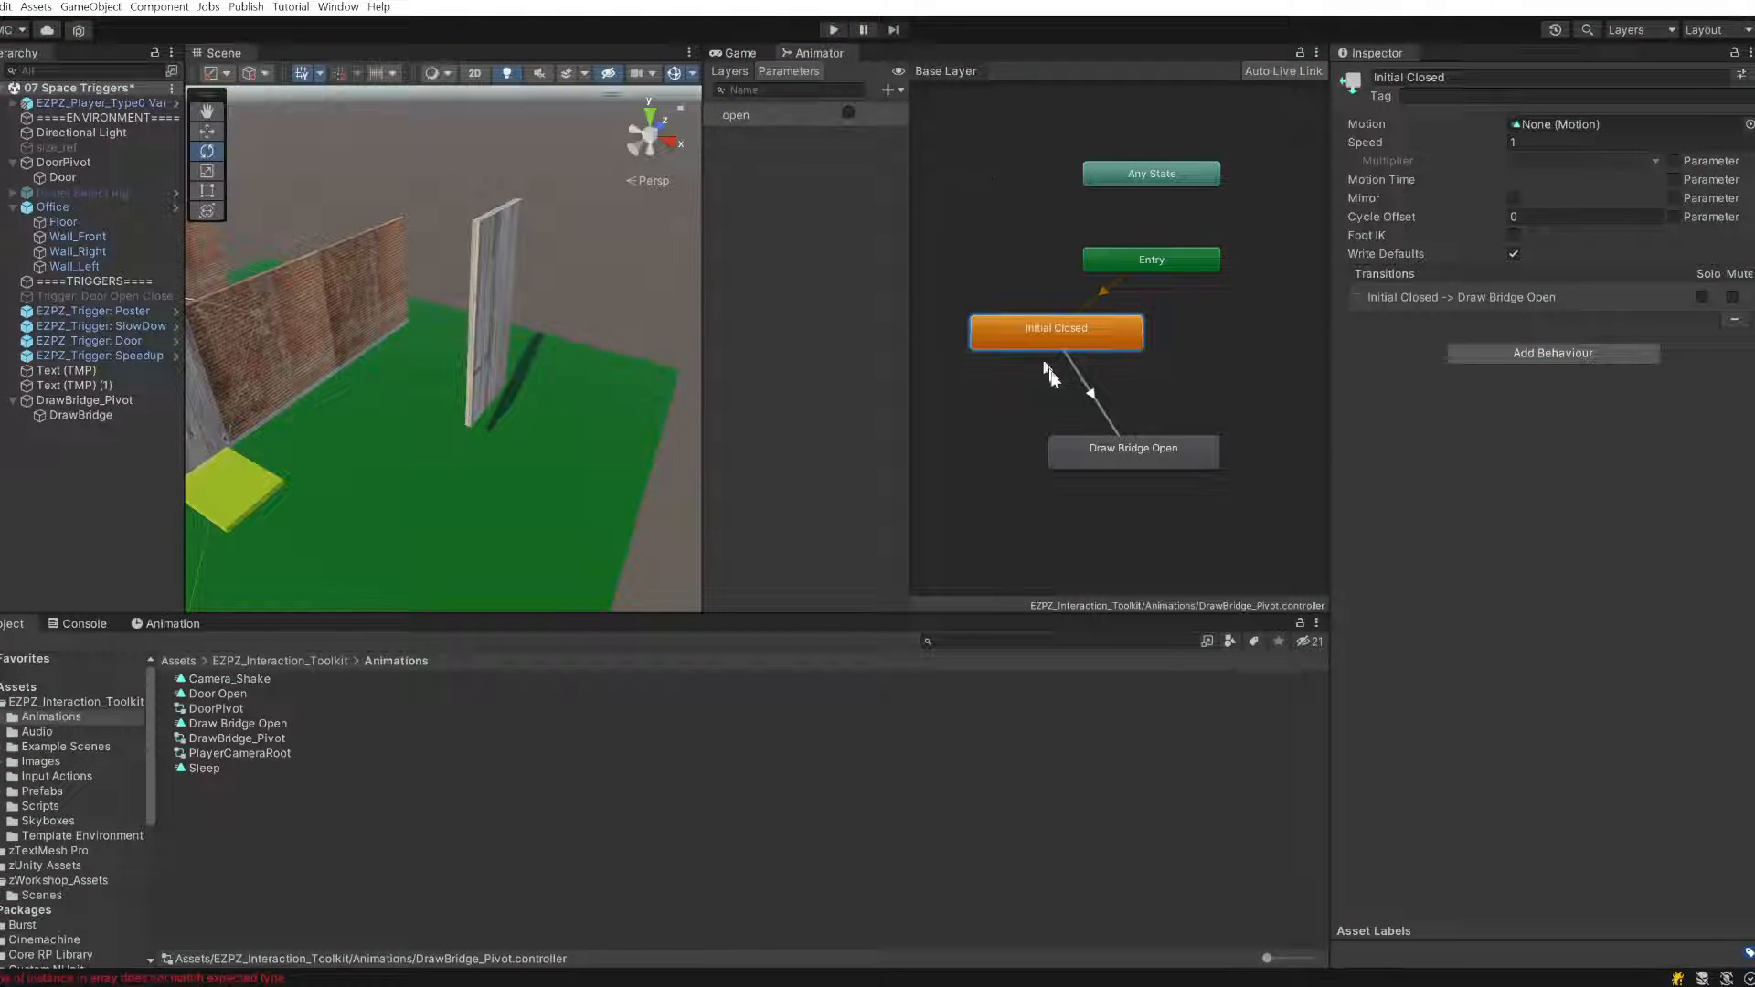
- Turn off Has Exit Time on the Initial Closed to Draw Bridge Open transition and test the open trigger in play mode
click(1090, 393)
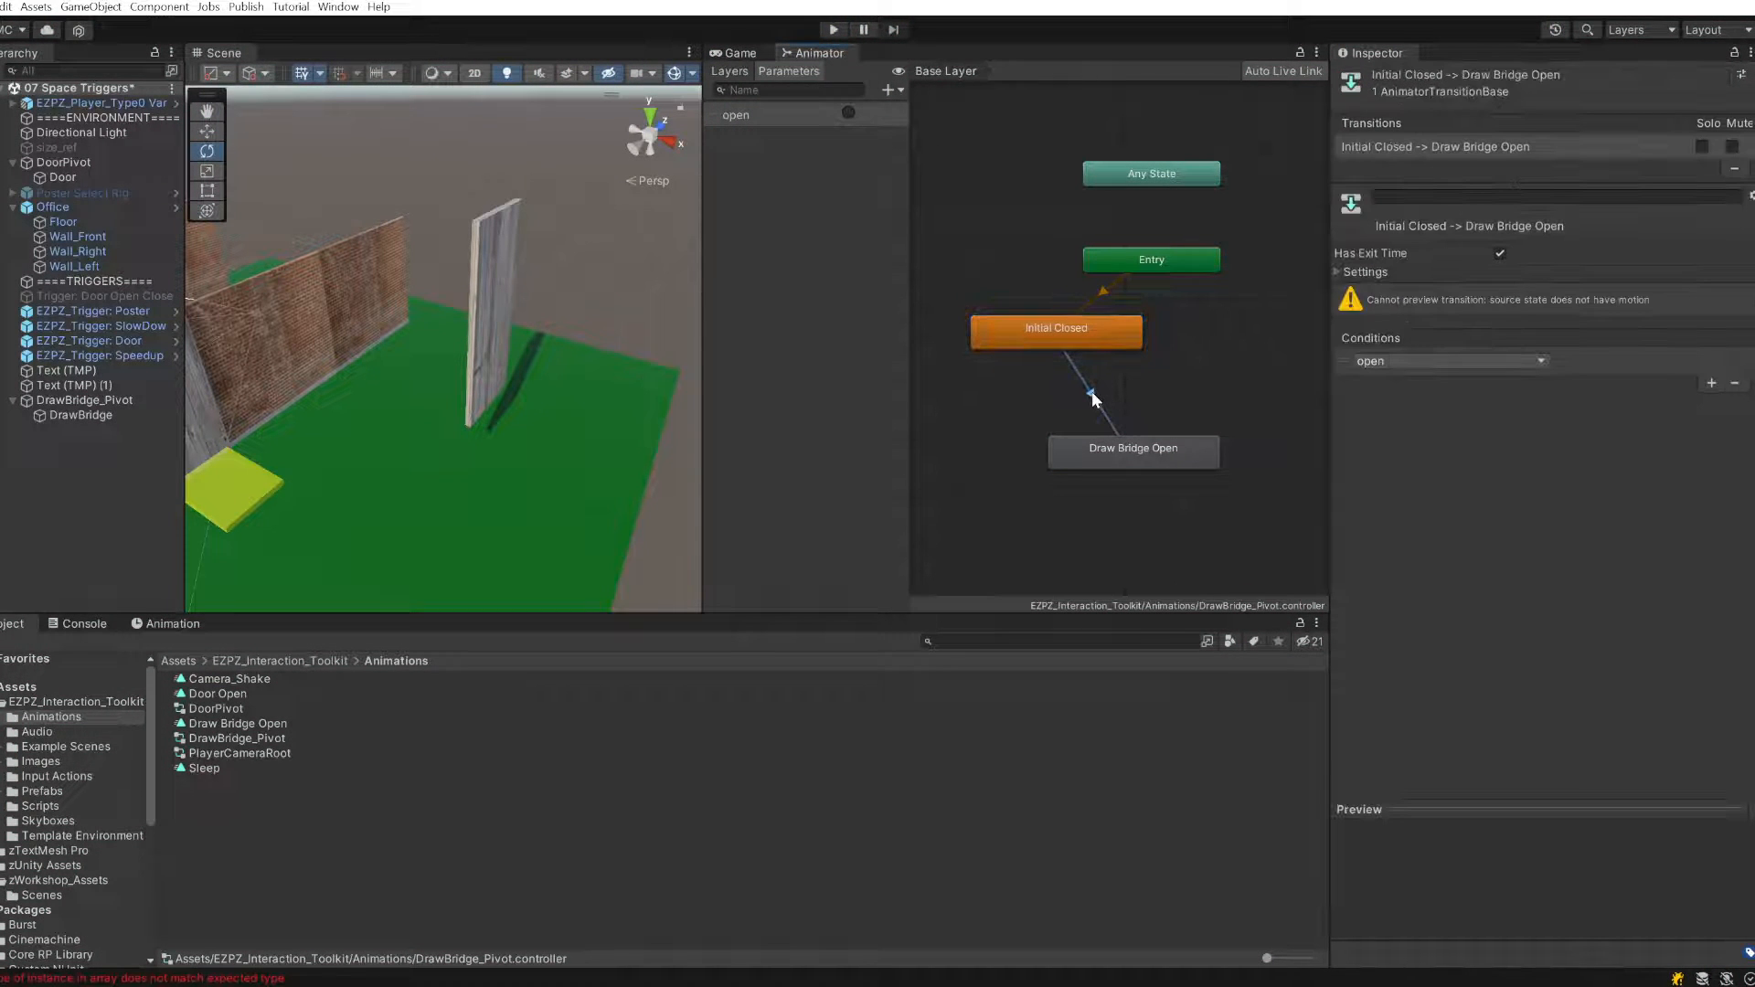
click(1499, 255)
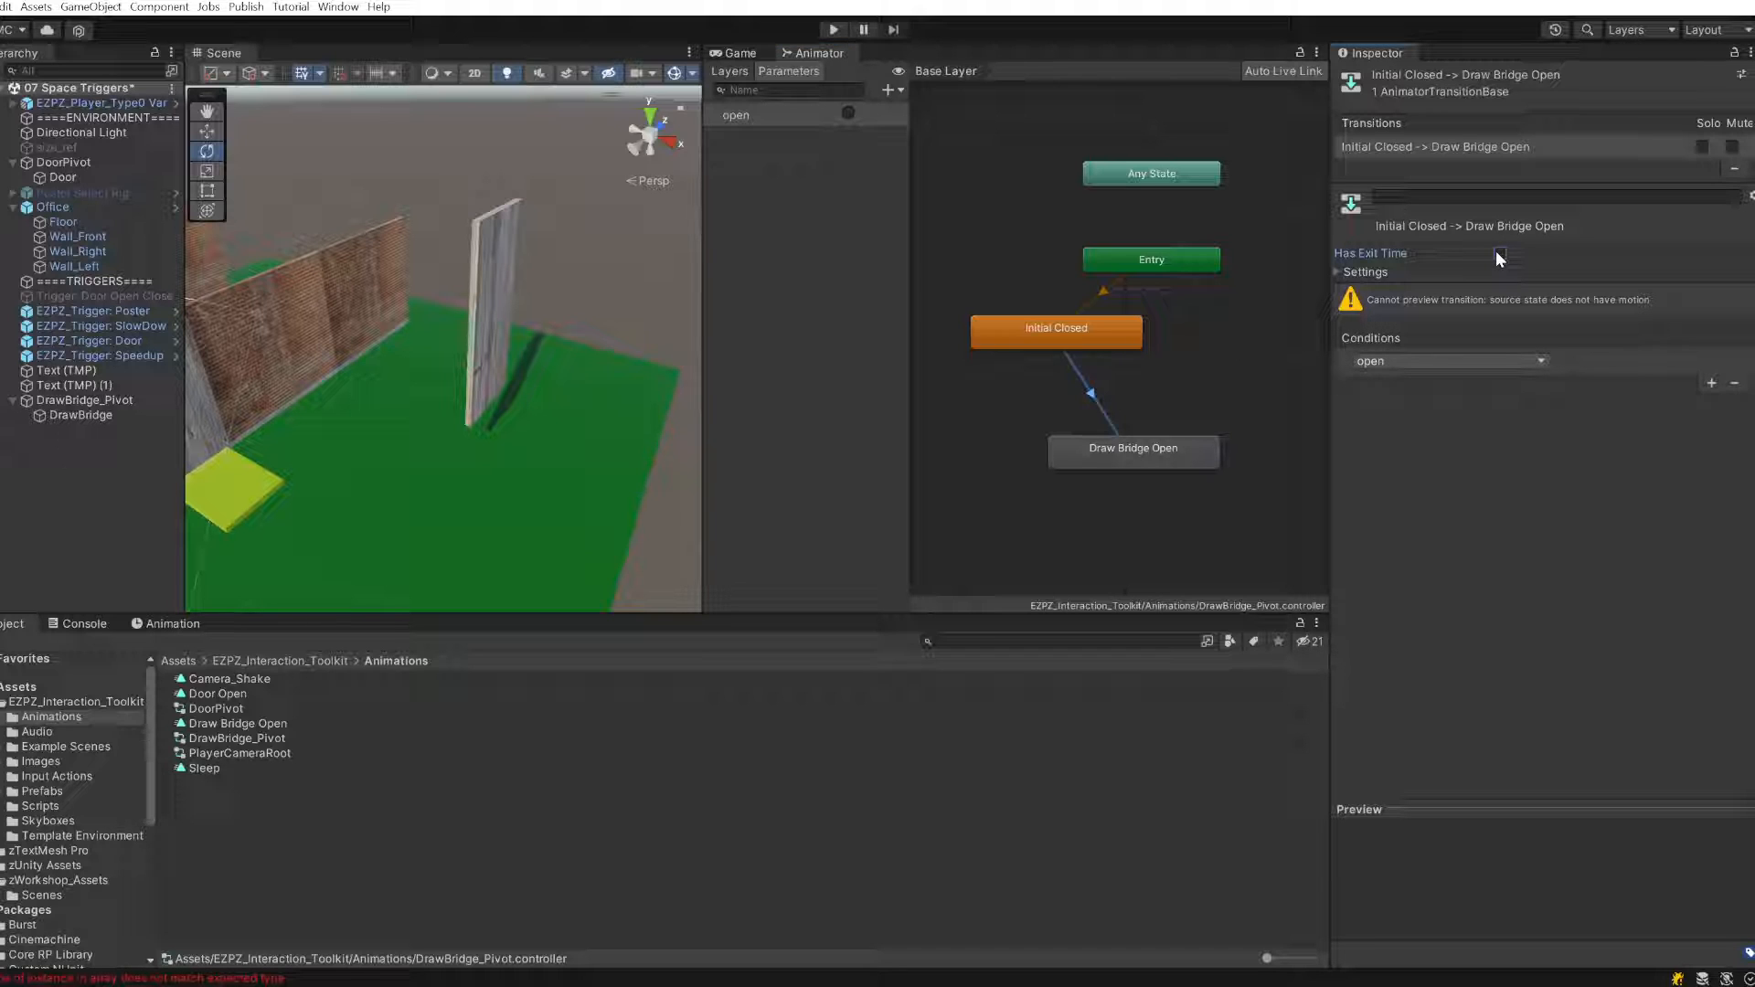
click(833, 28)
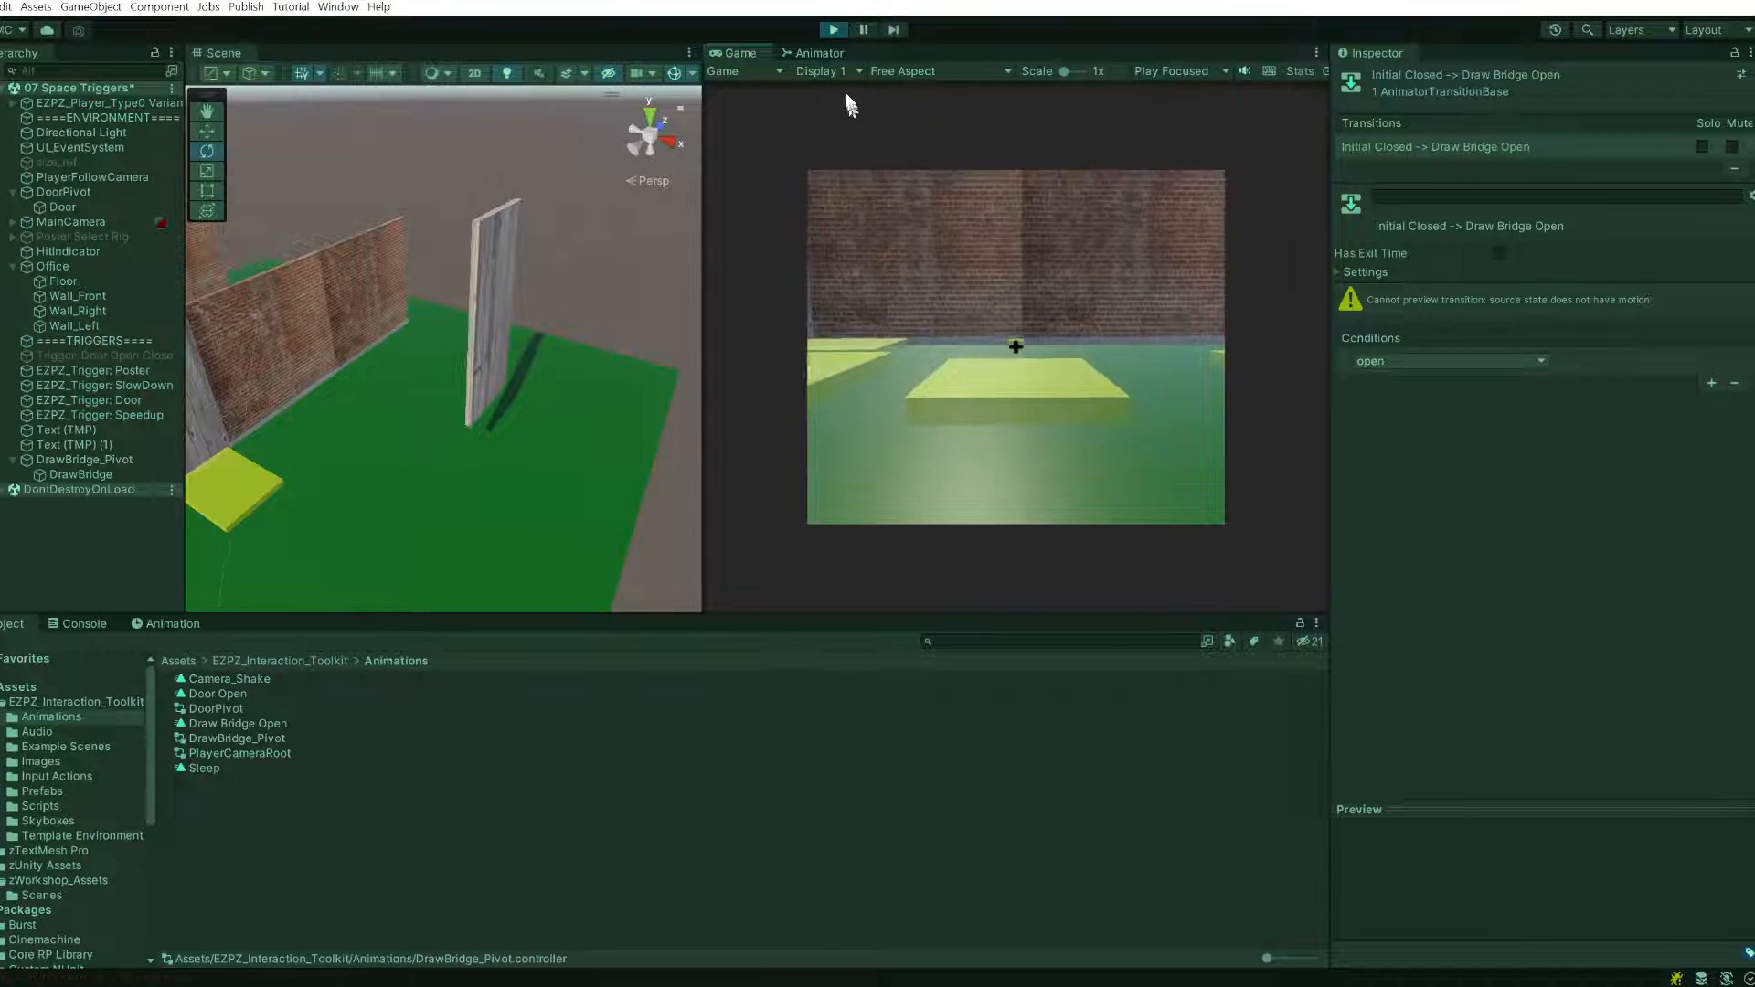
click(838, 53)
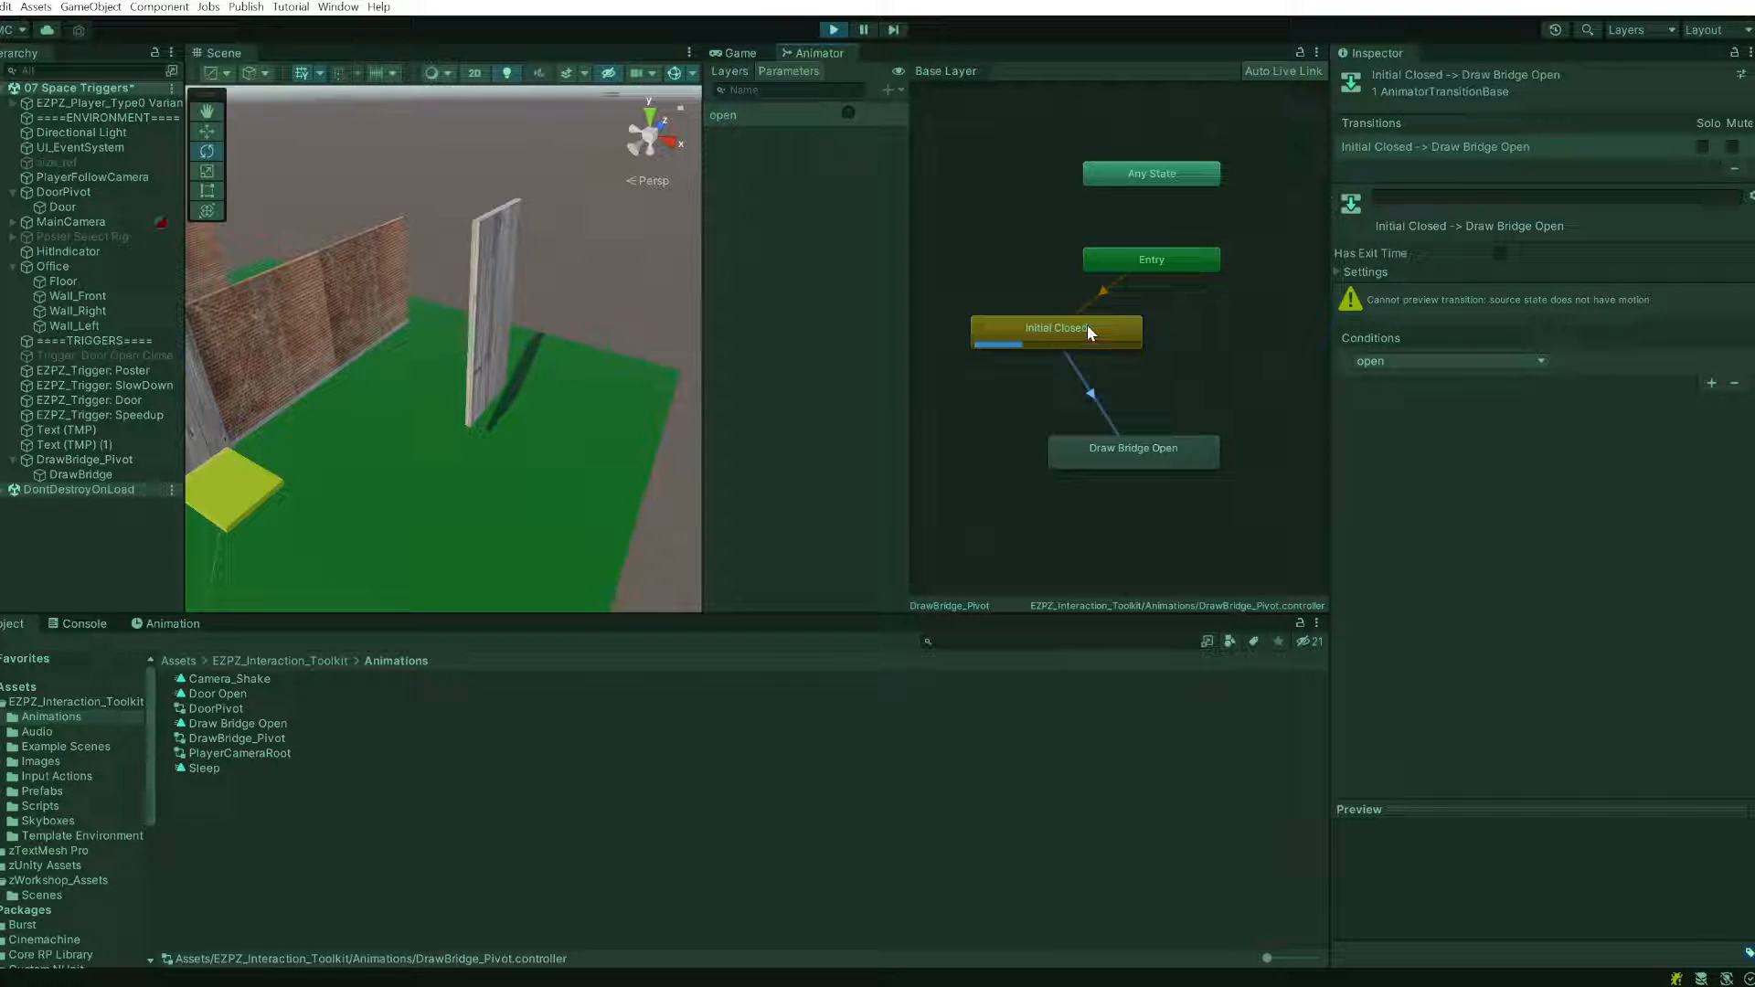
click(847, 113)
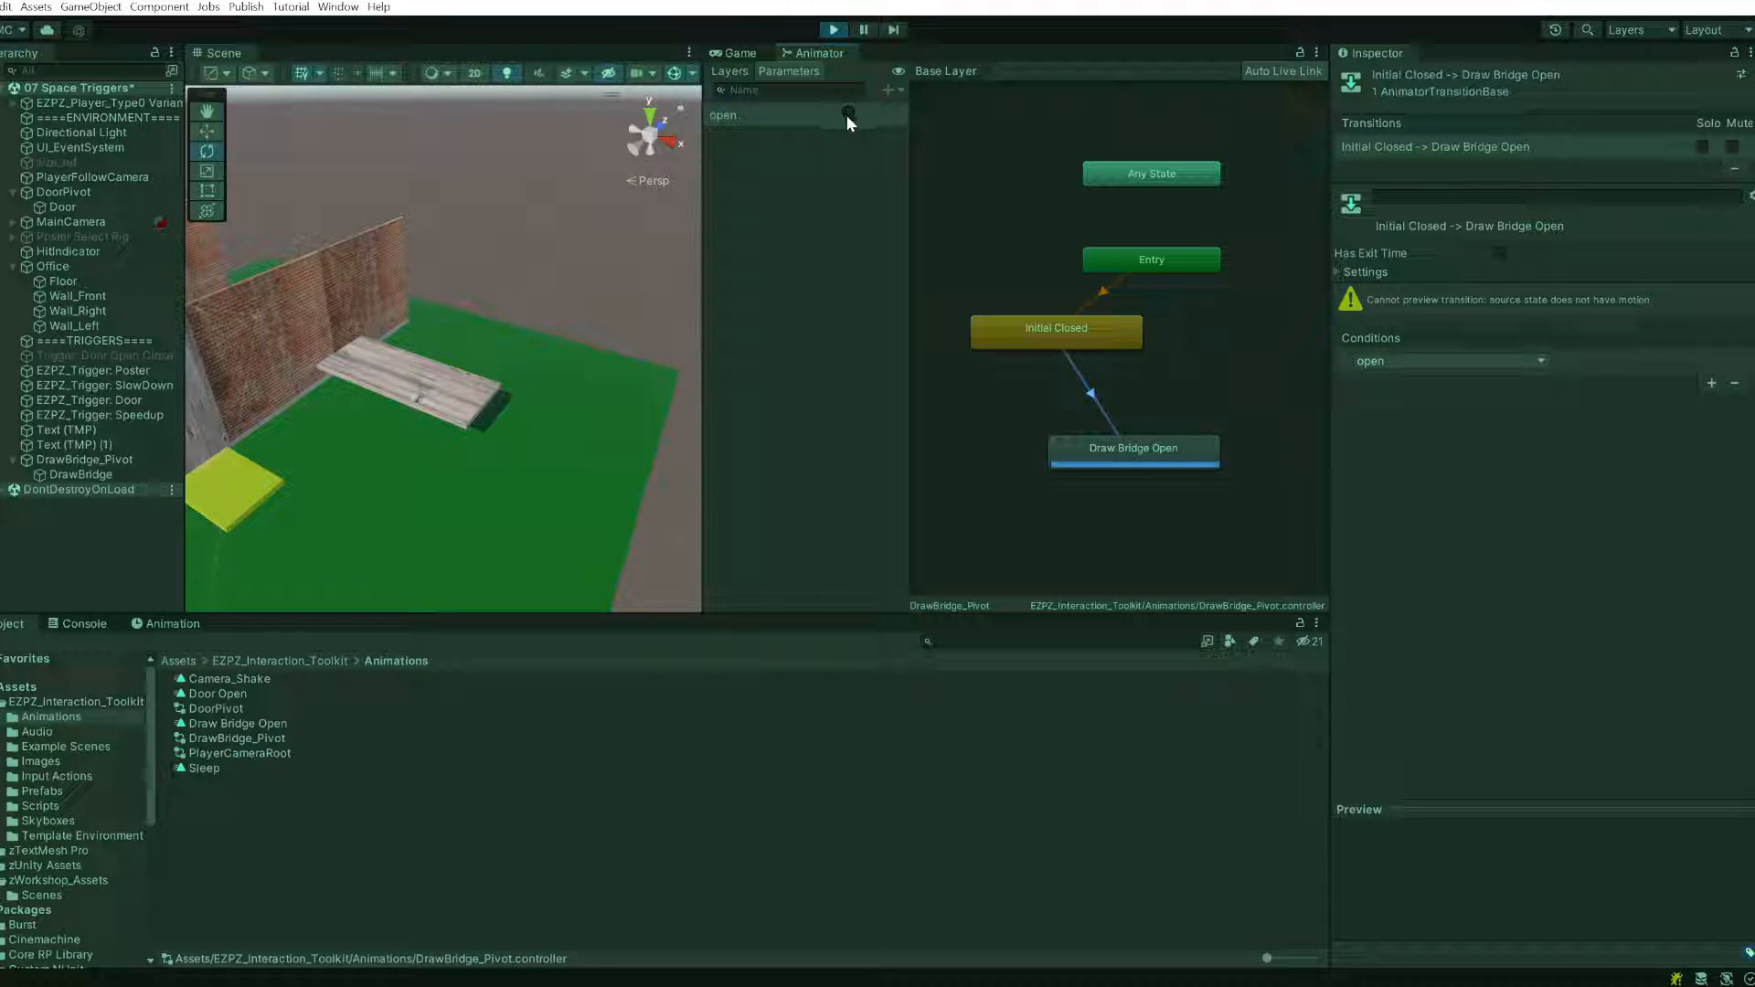
click(832, 29)
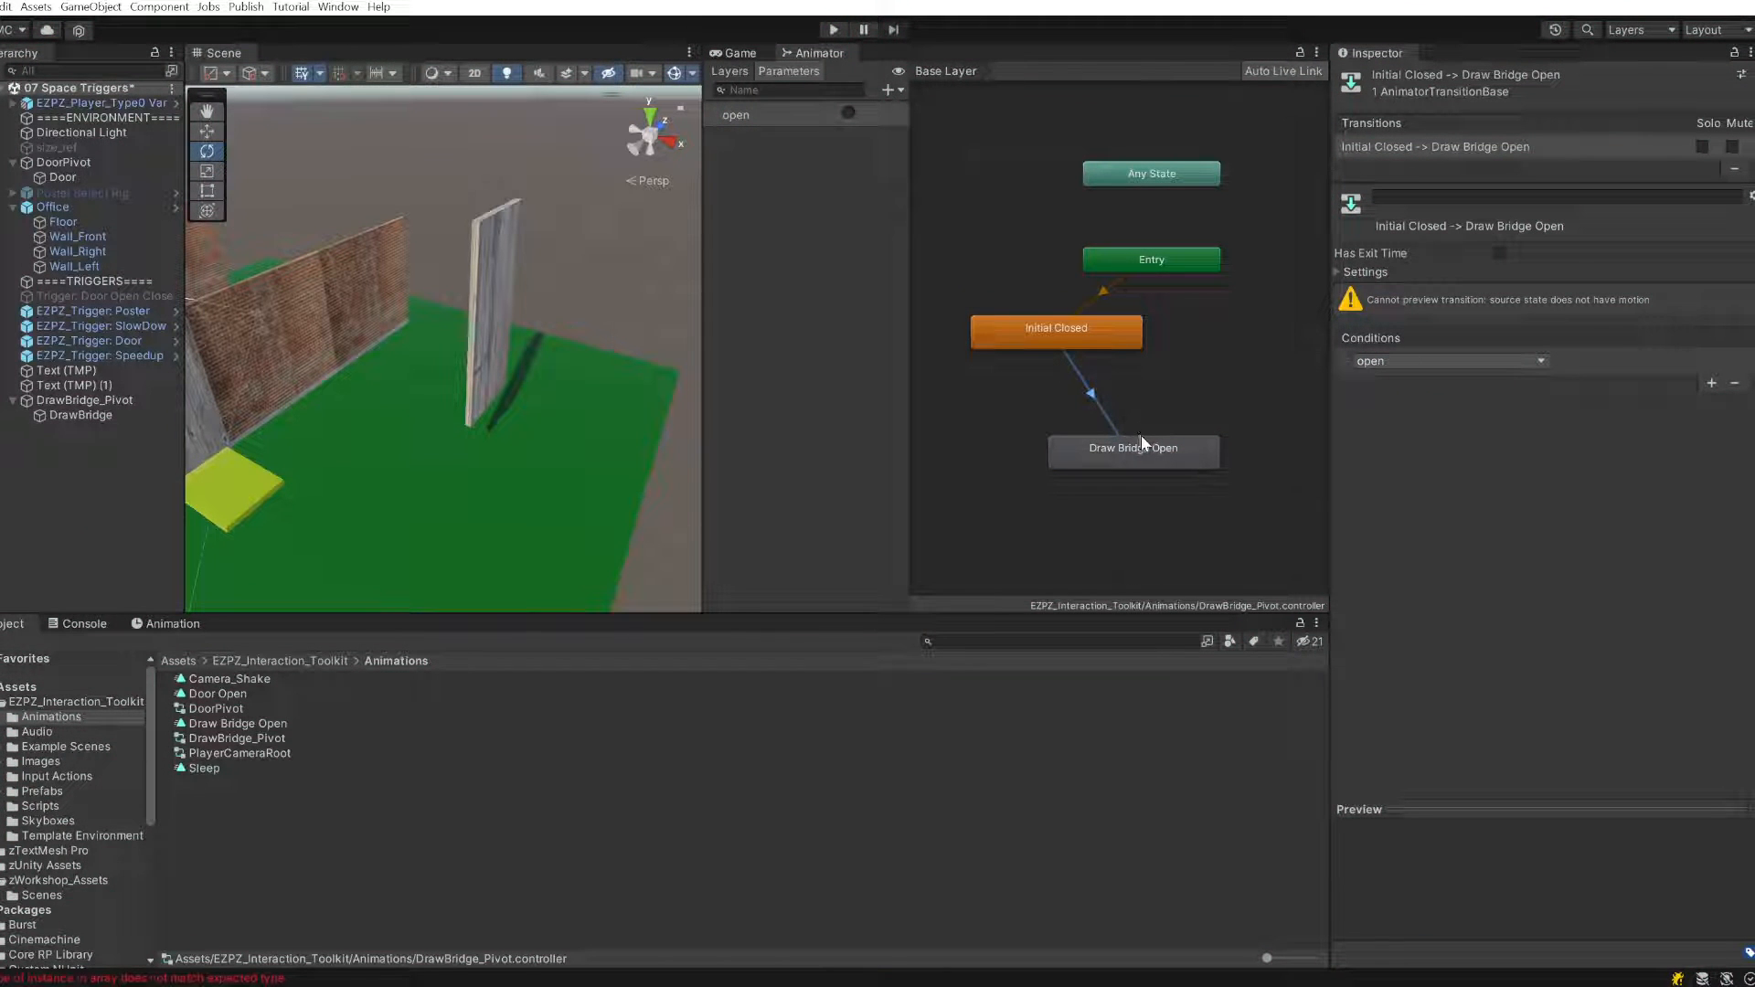
- Try to duplicate the Draw Bridge Open state in the Base Layer graph
drag(1148, 450, 1131, 457)
right_click(1132, 457)
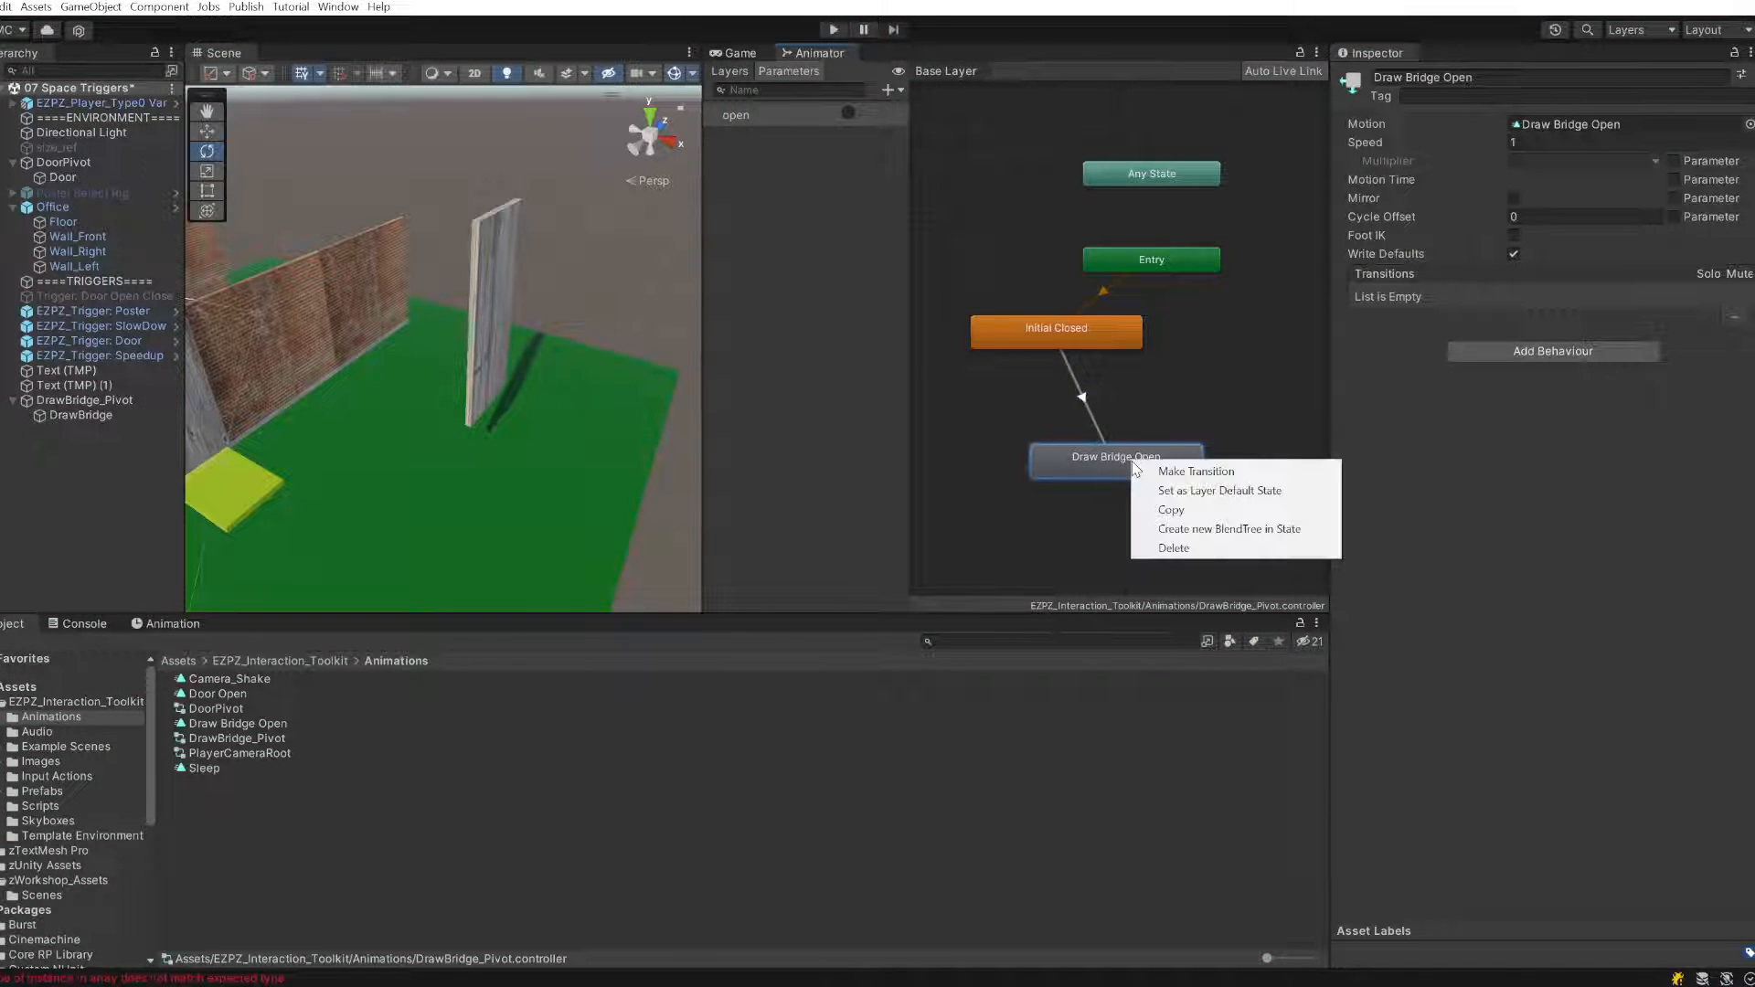
click(1163, 509)
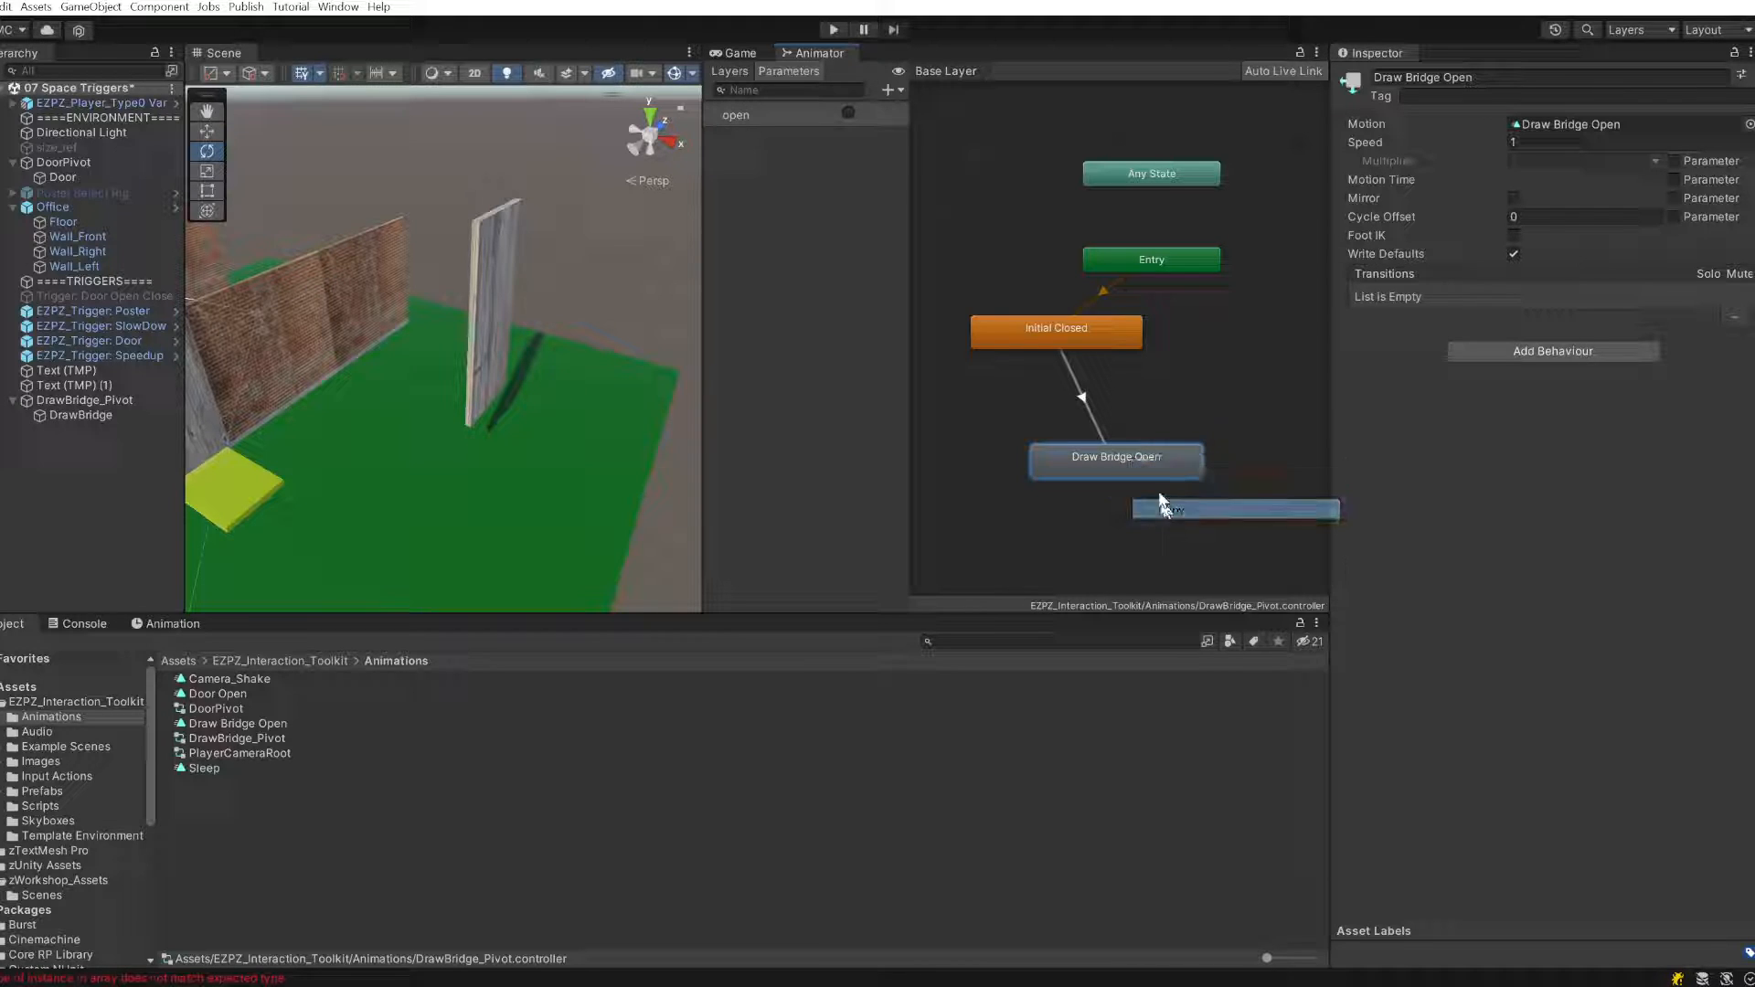
right_click(1182, 364)
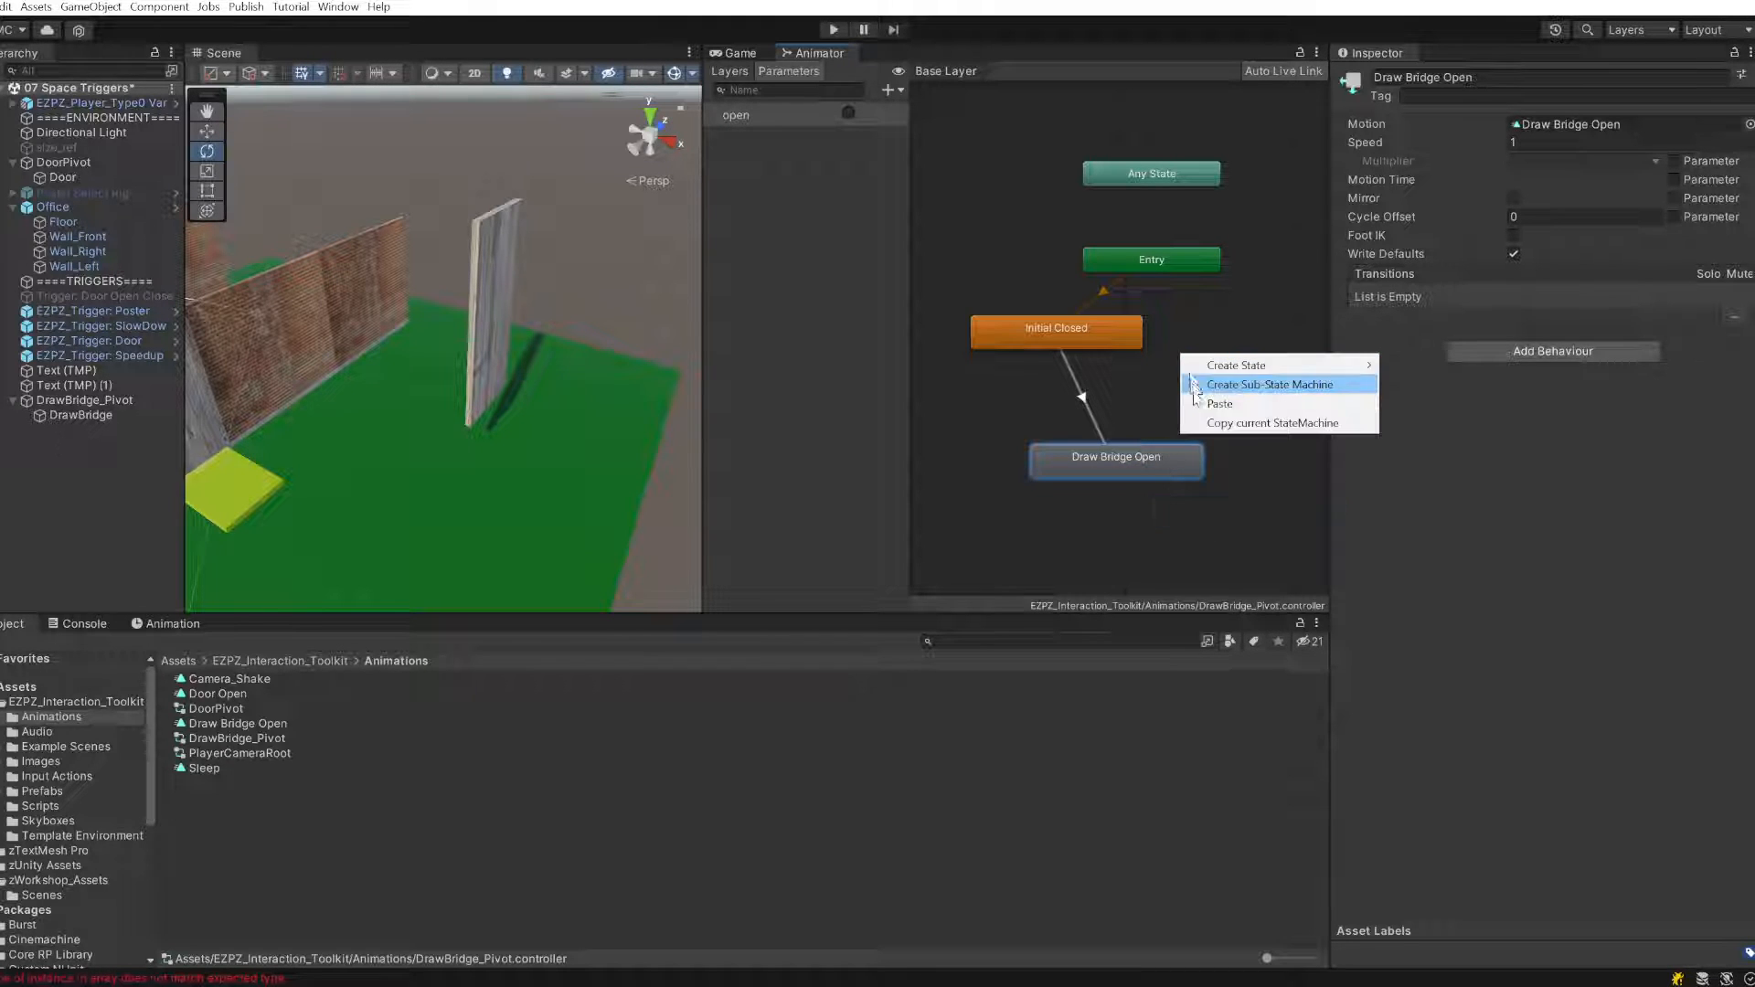
click(1248, 425)
scroll(1199, 457, down, 5)
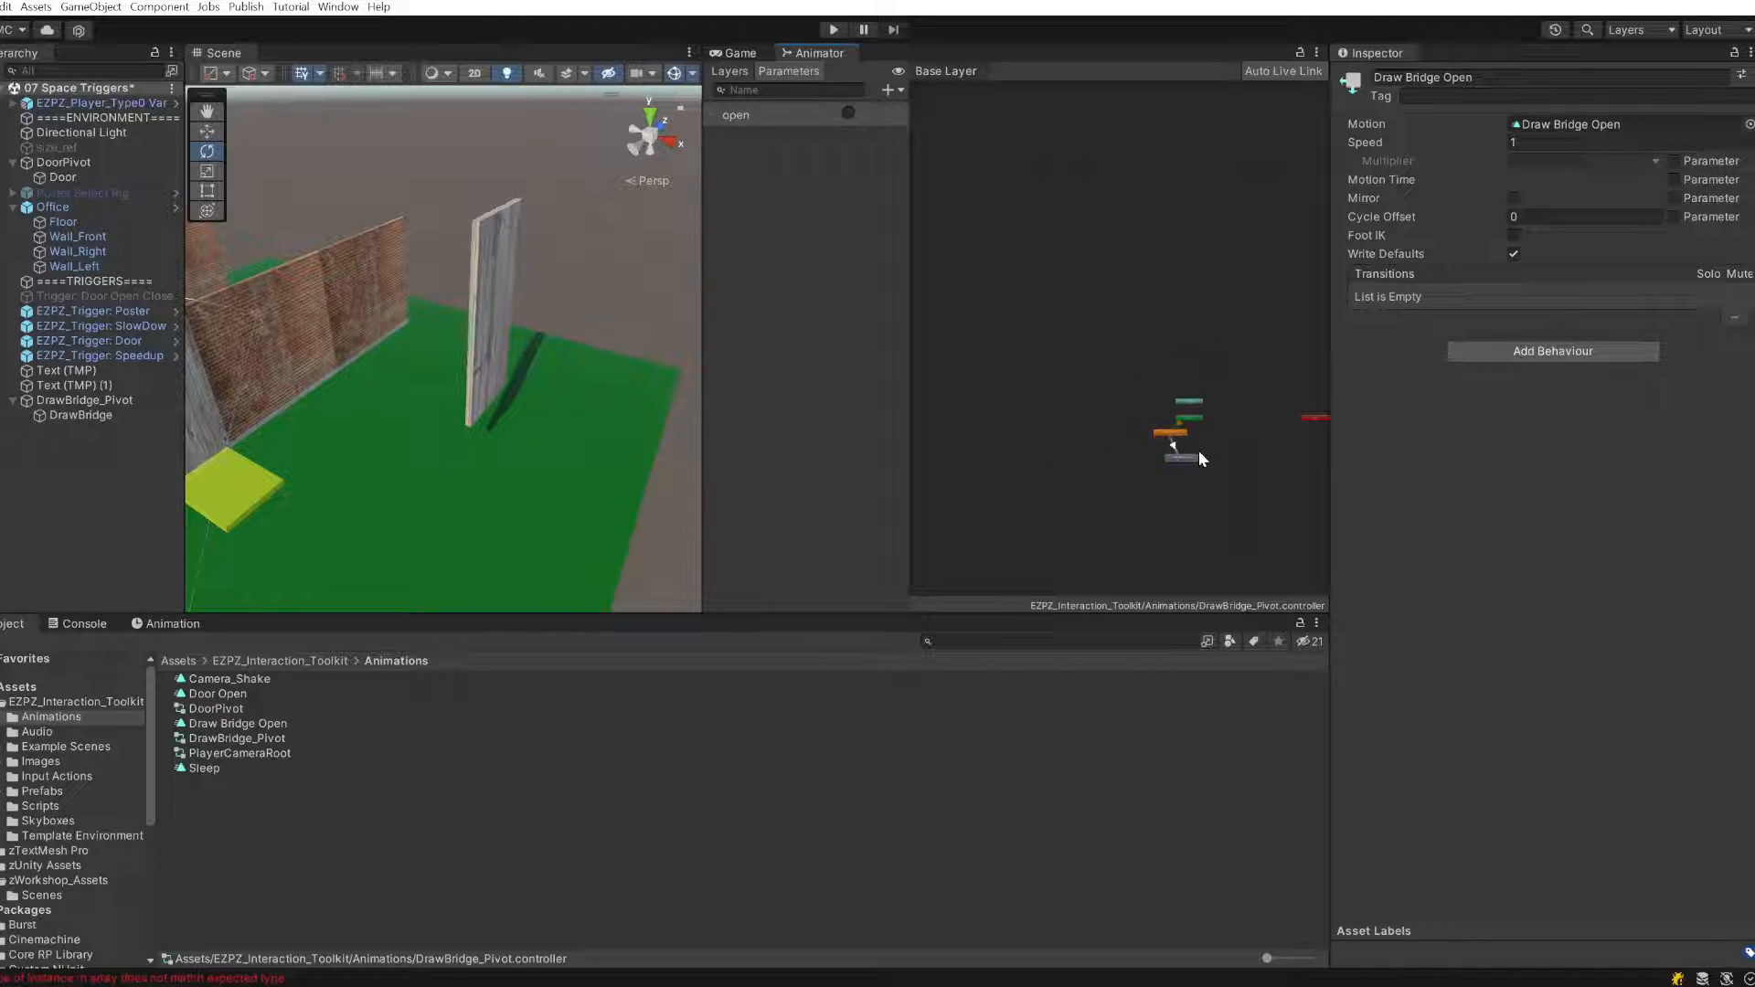
scroll(1199, 450, up, 5)
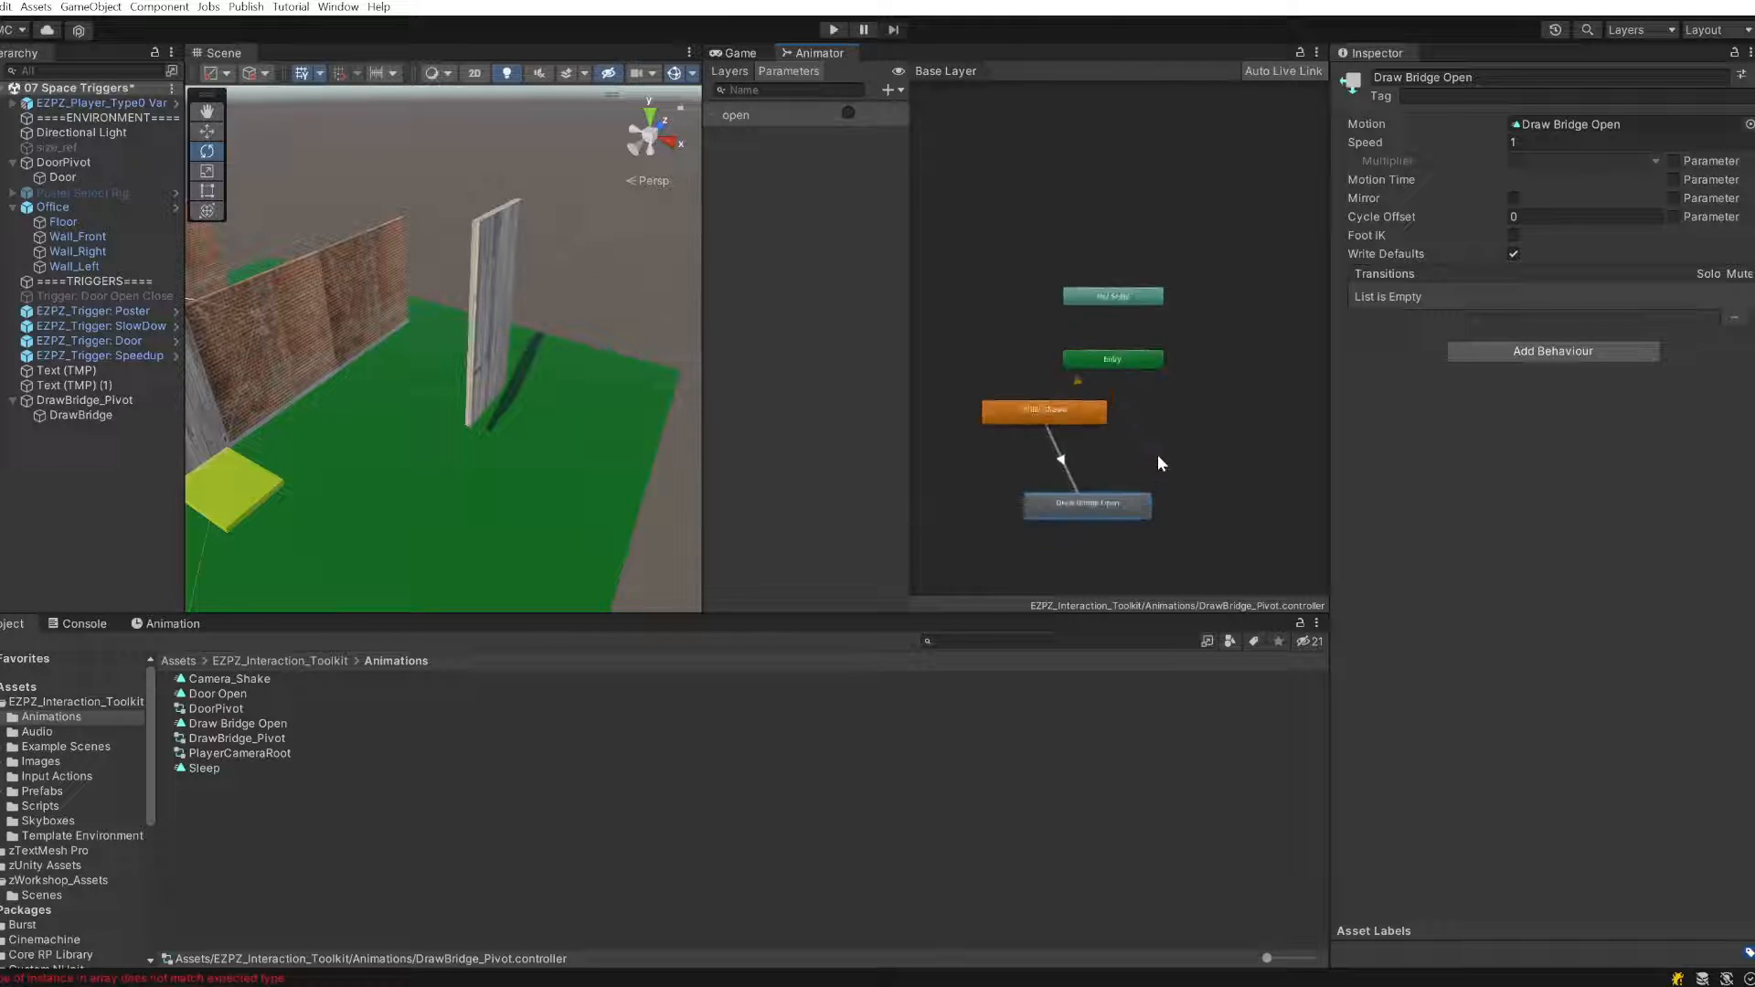
scroll(1157, 464, up, 2)
- Copy the Draw Bridge Open state and paste the duplicate into the empty space near Initial Closed
right_click(1106, 515)
click(1172, 565)
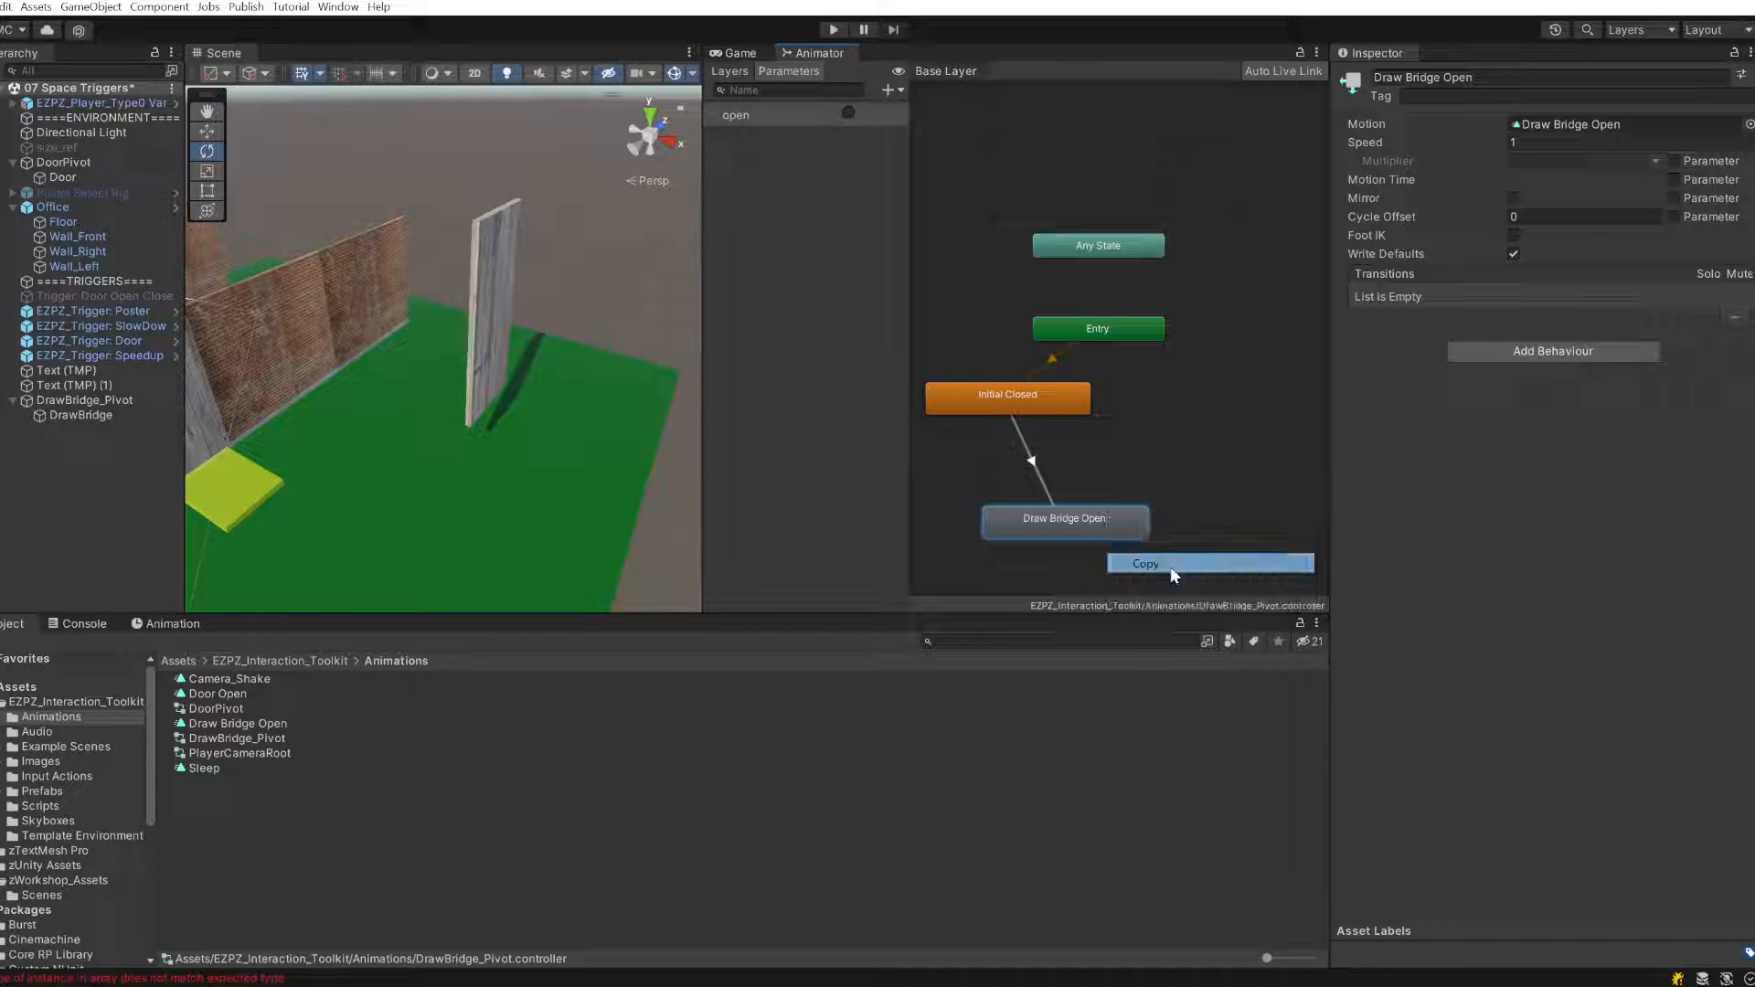
click(1142, 426)
right_click(1142, 426)
click(1174, 474)
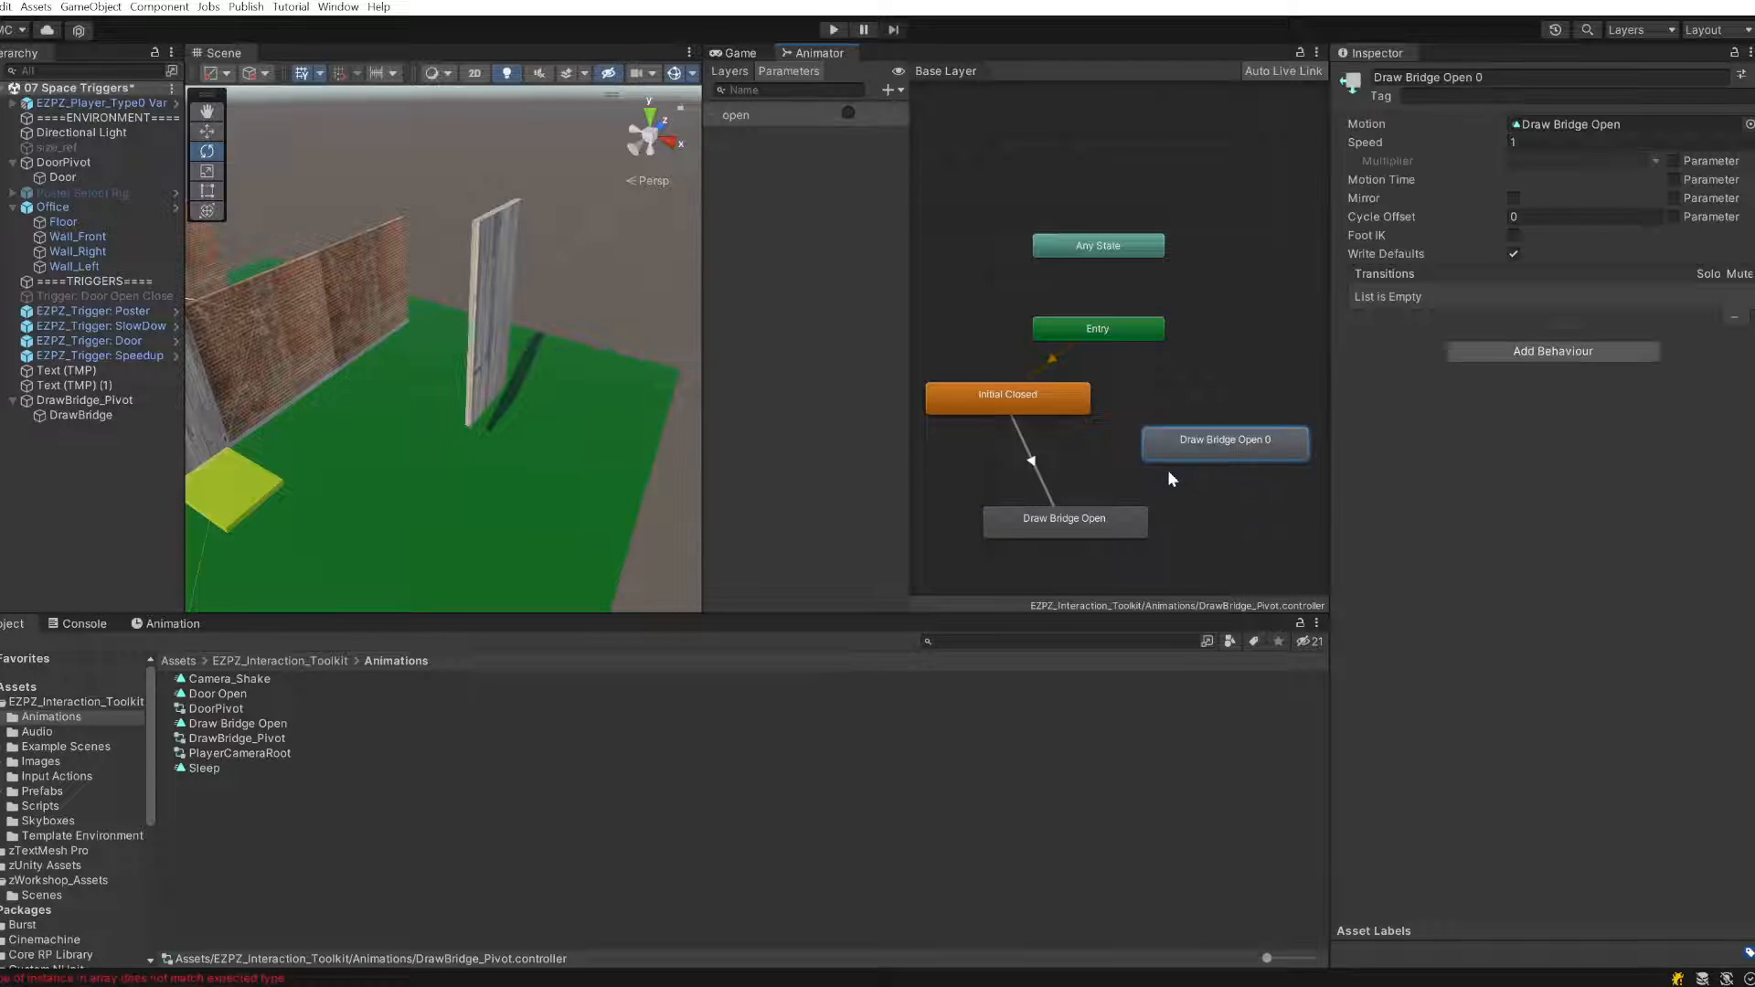
mouse_move(1218, 454)
mouse_down()
mouse_move(1181, 451)
mouse_move(1218, 468)
mouse_up()
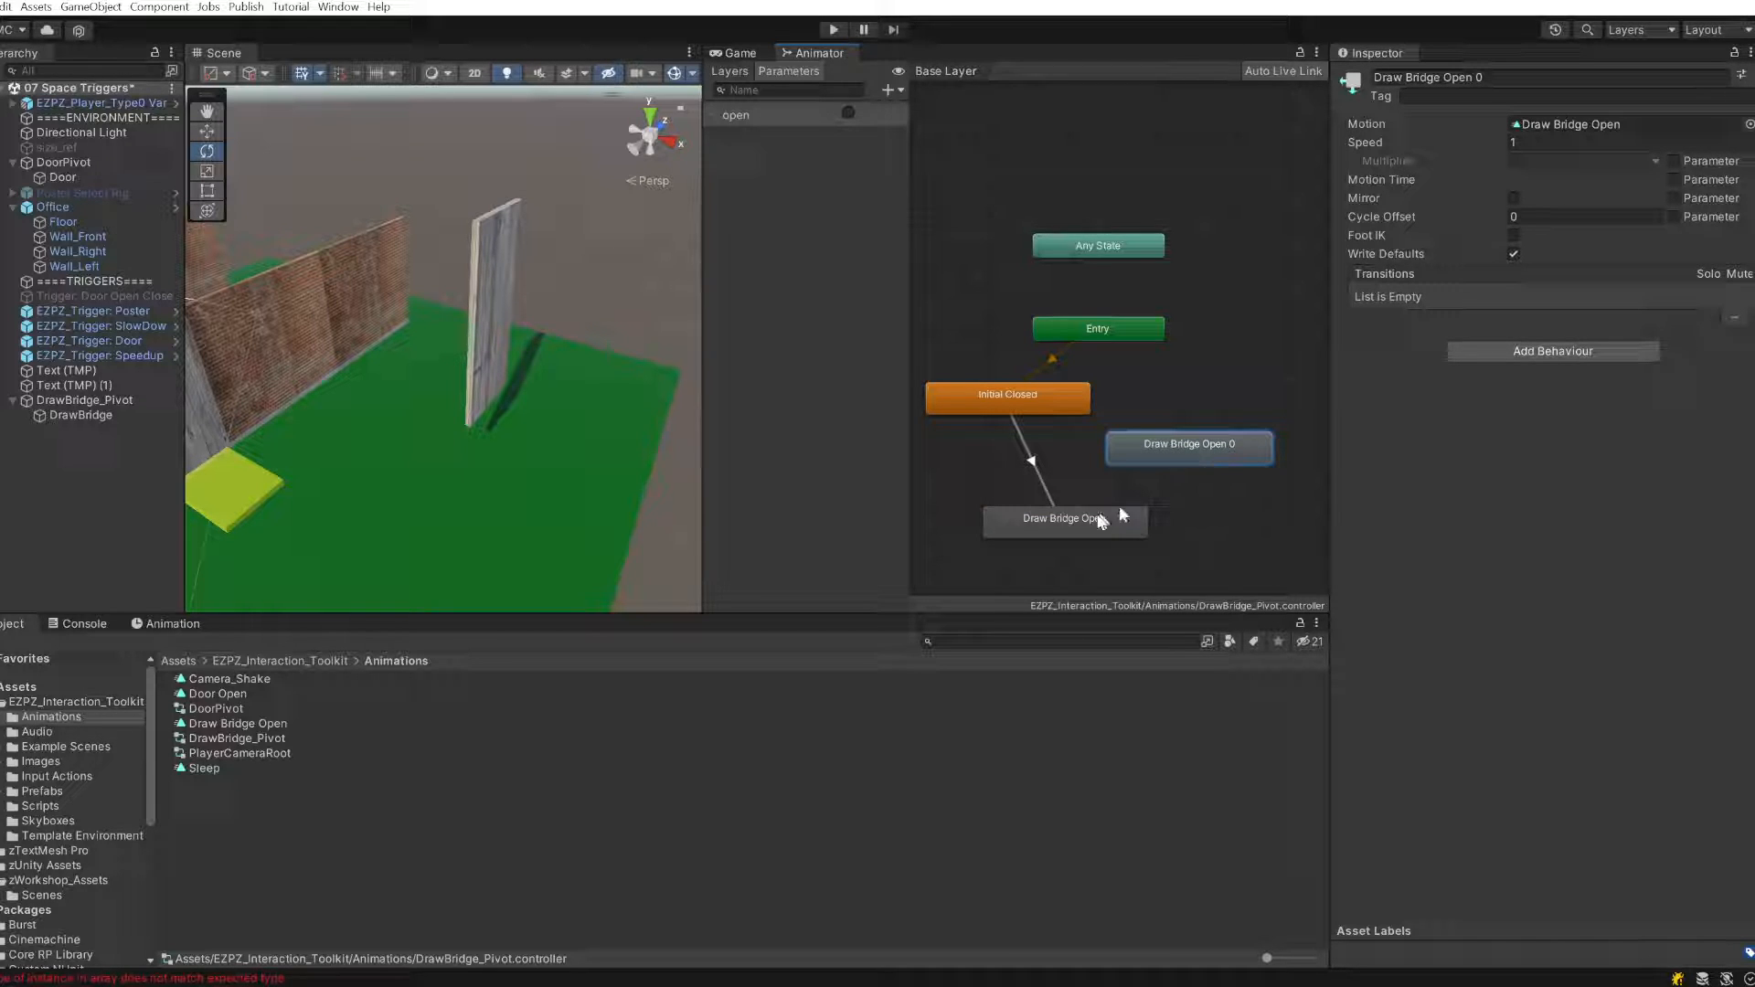
- Rename the pasted Draw Bridge Open 0 state to Draw Bridge Close and set its speed to -1
click(1089, 518)
click(1184, 457)
click(1097, 517)
click(1156, 459)
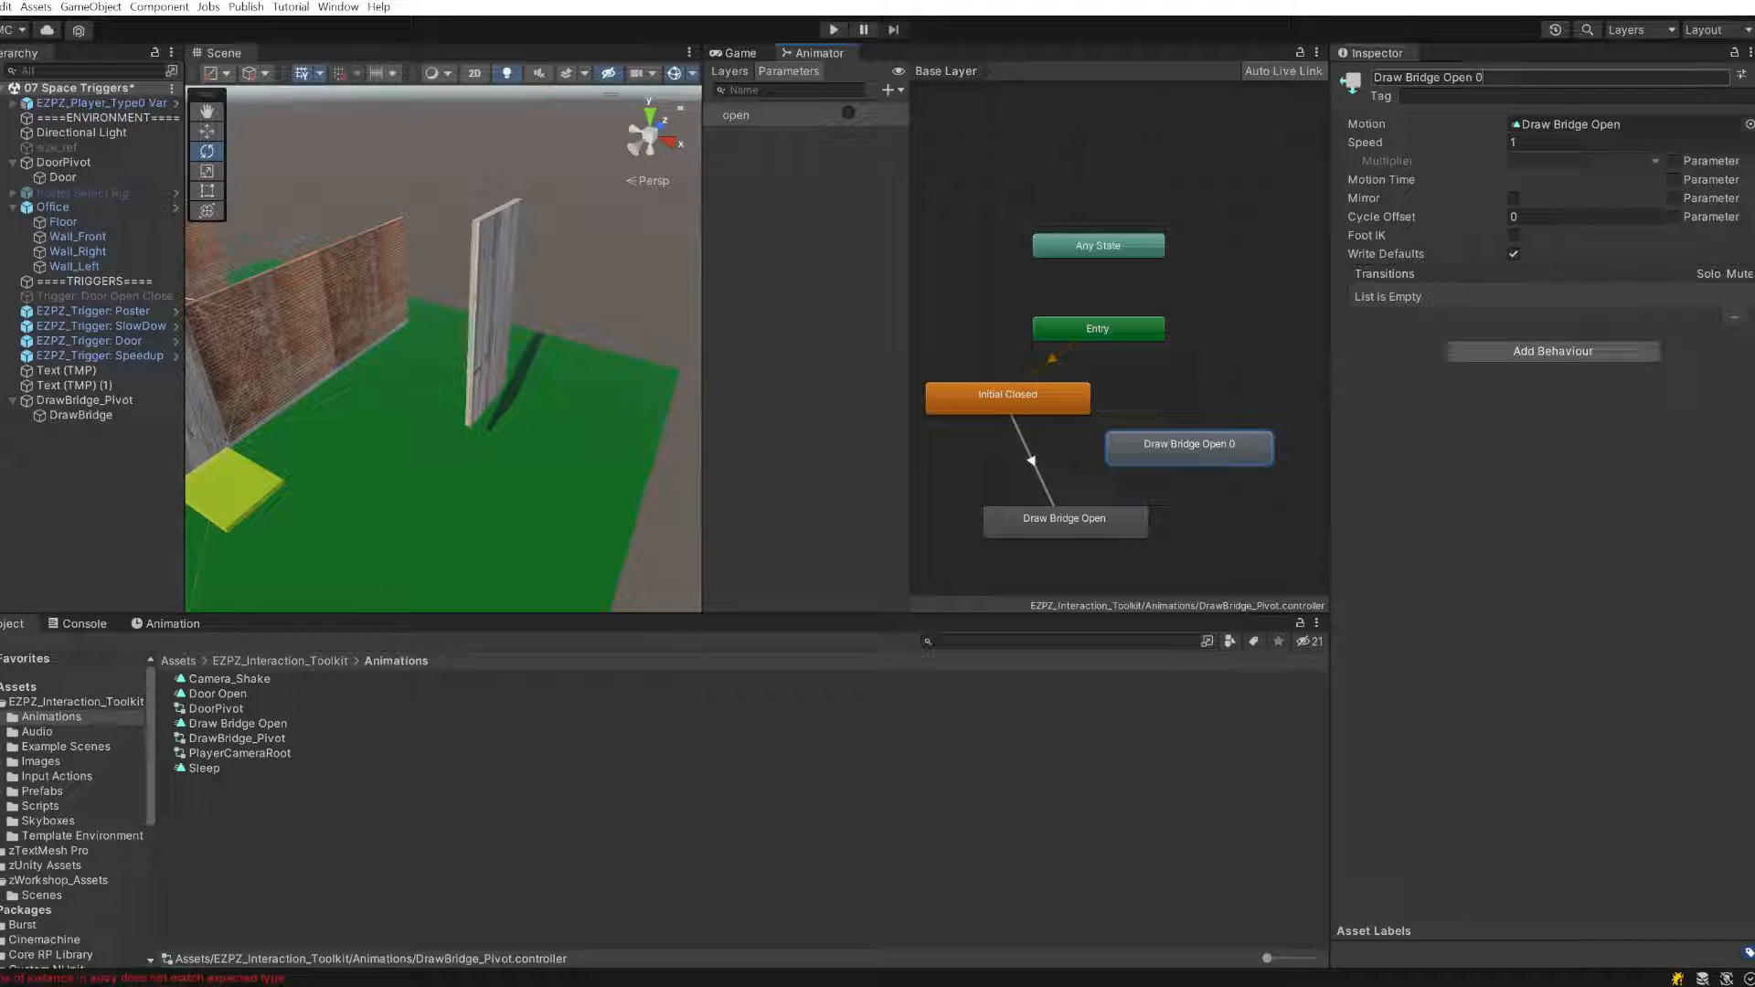
click(1425, 76)
click(1482, 77)
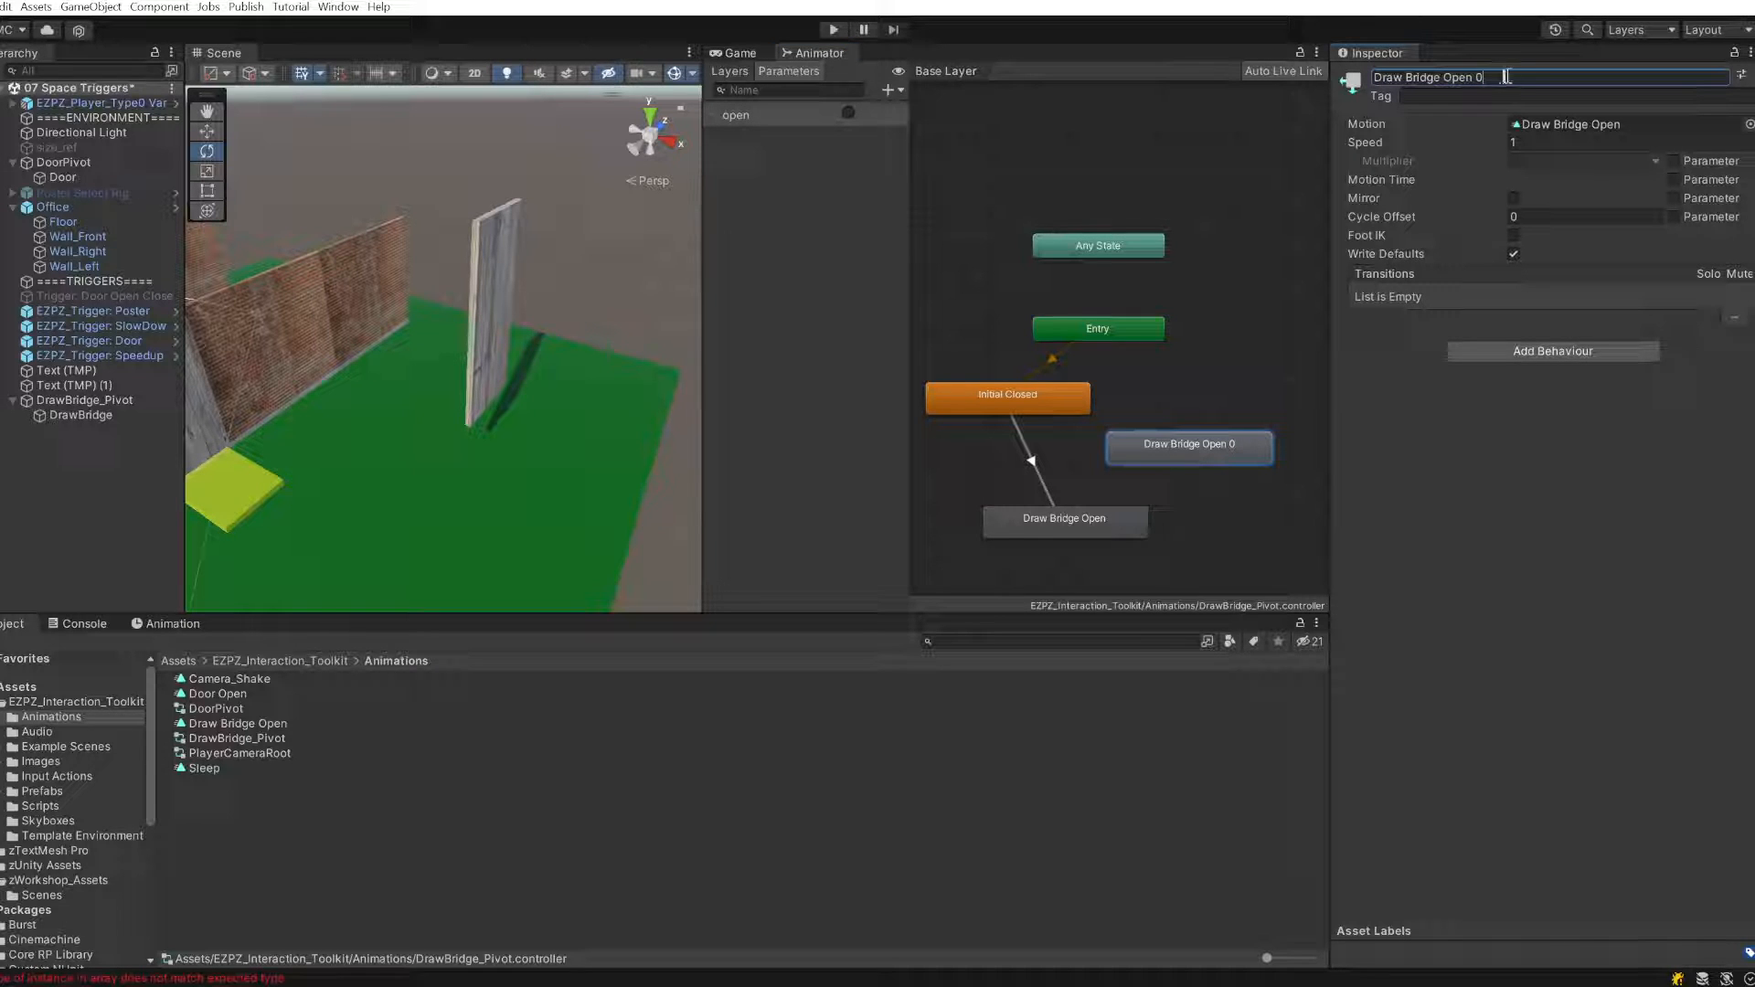
key(shift+Left)
key(shift+Left)
key(shift+Left)
key(shift+Left)
key(shift+Left)
key(shift+Left)
key(BackSpace)
text(Close)
click(1488, 430)
click(1549, 146)
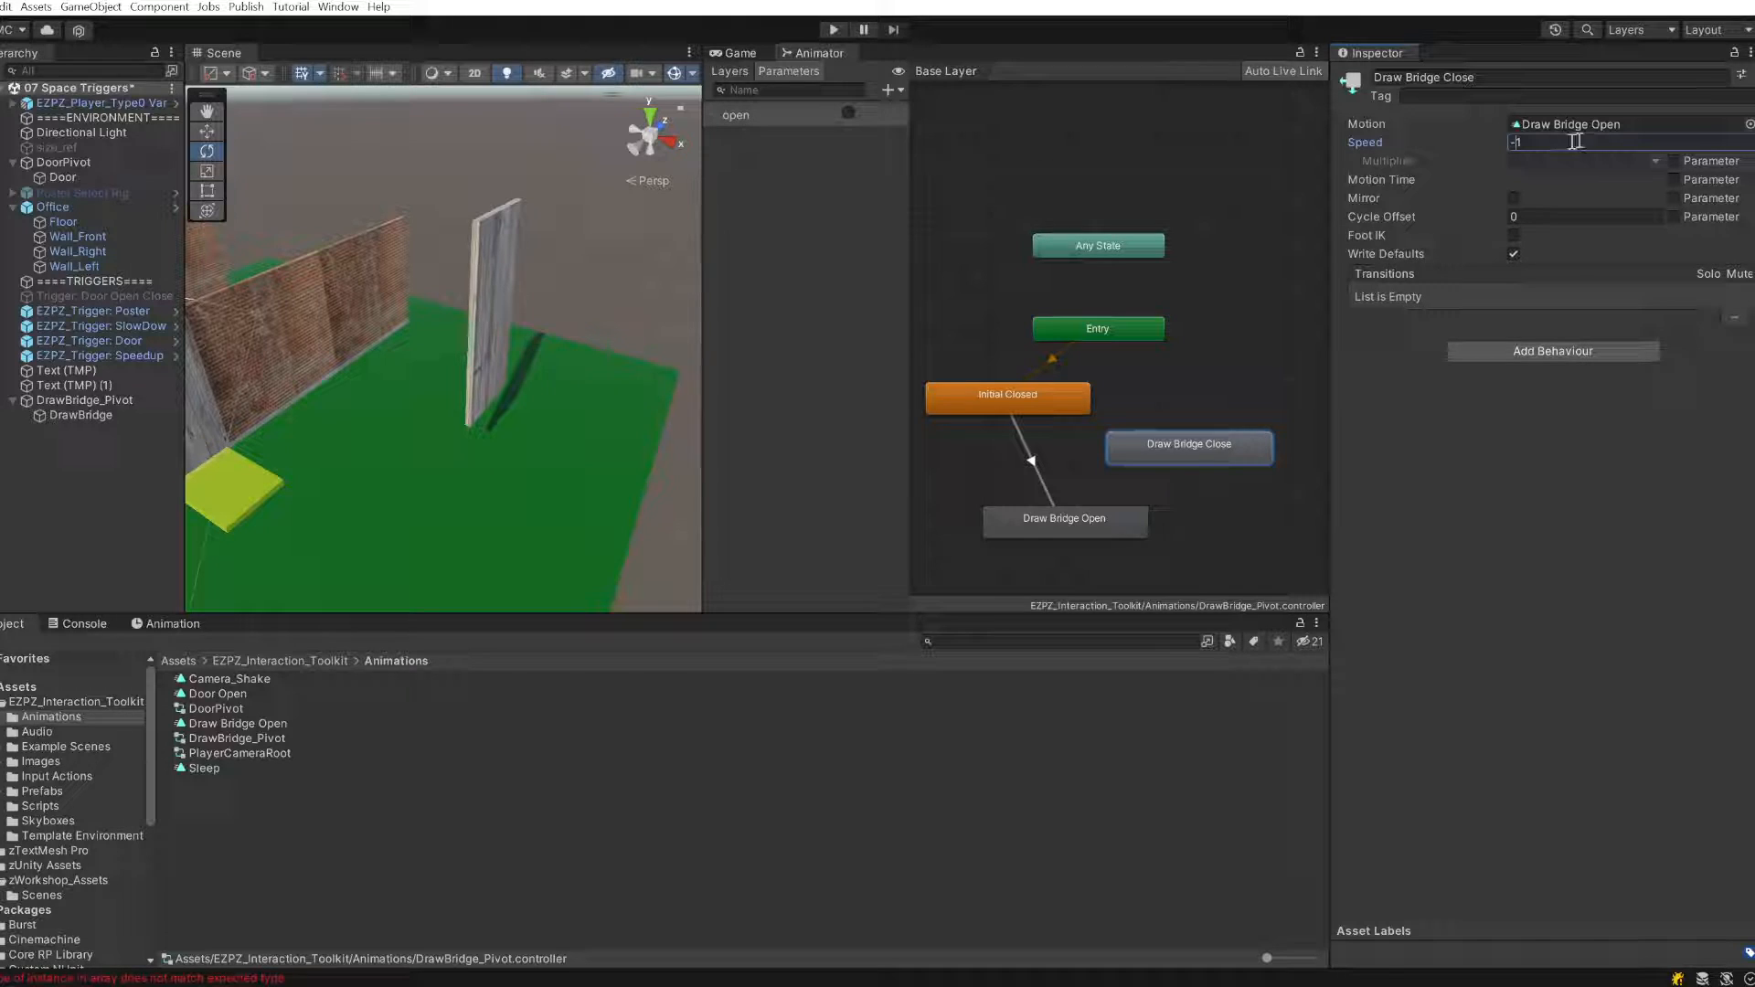
click(827, 272)
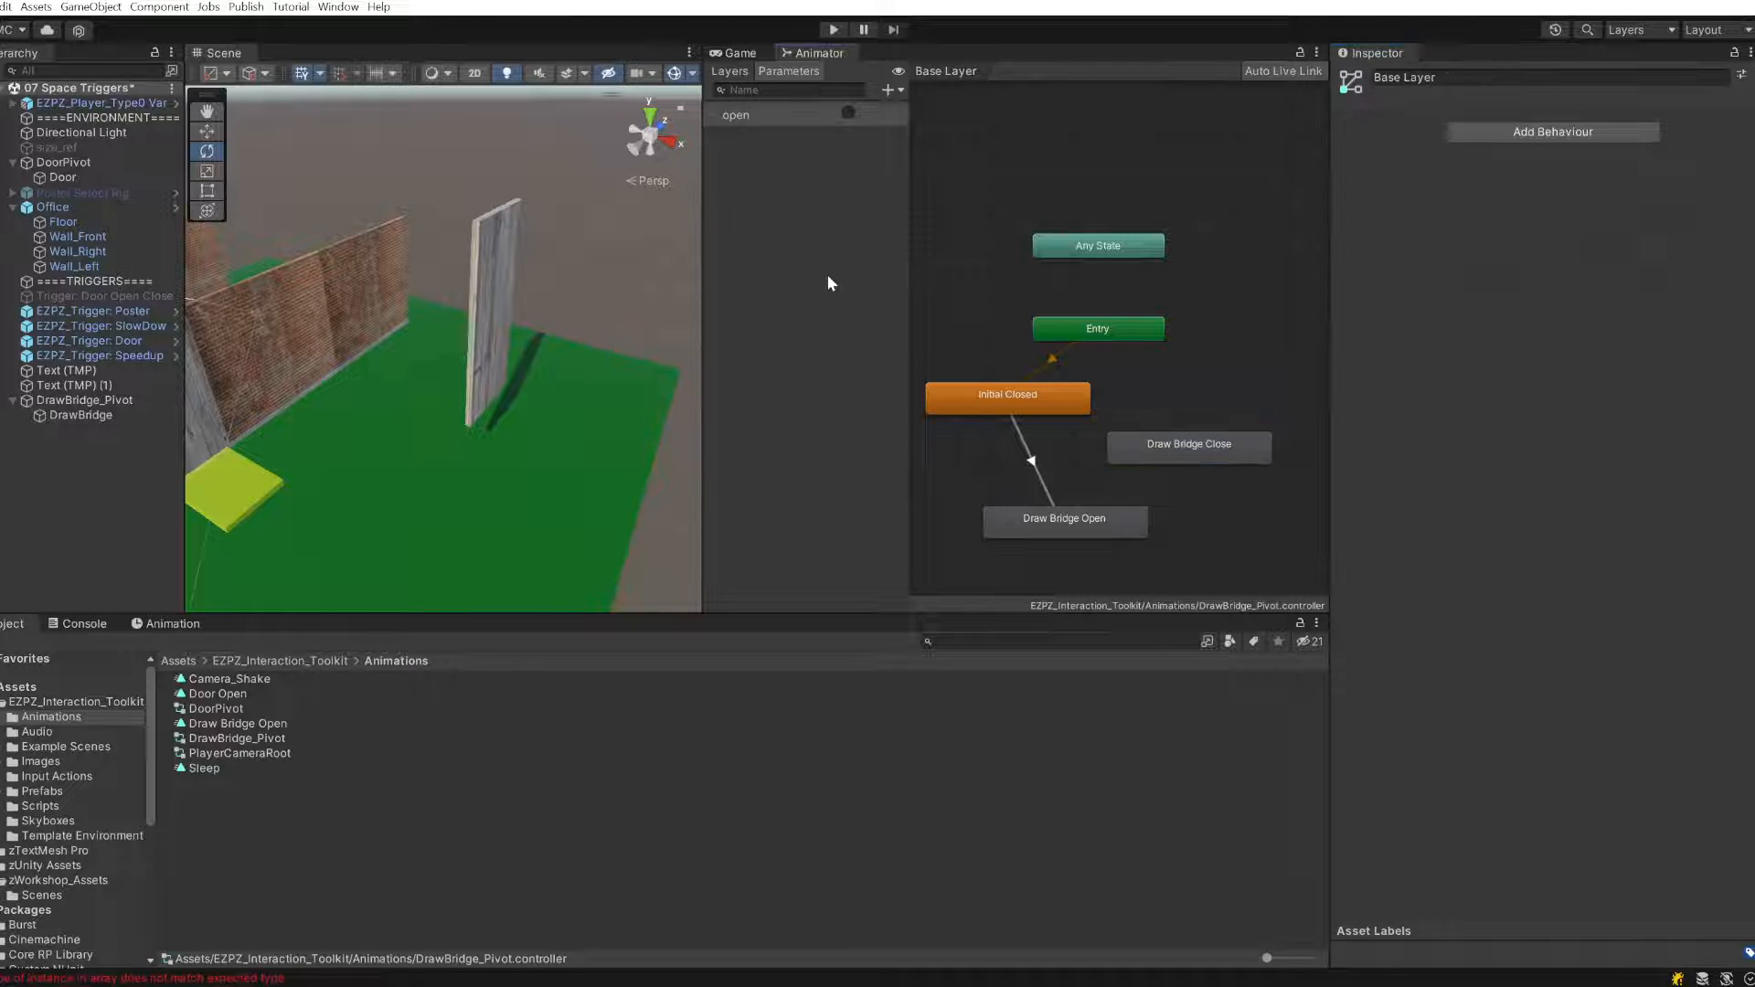
- Move Draw Bridge Close level with Initial Closed and make a transition to it from Draw Bridge Open
click(1209, 436)
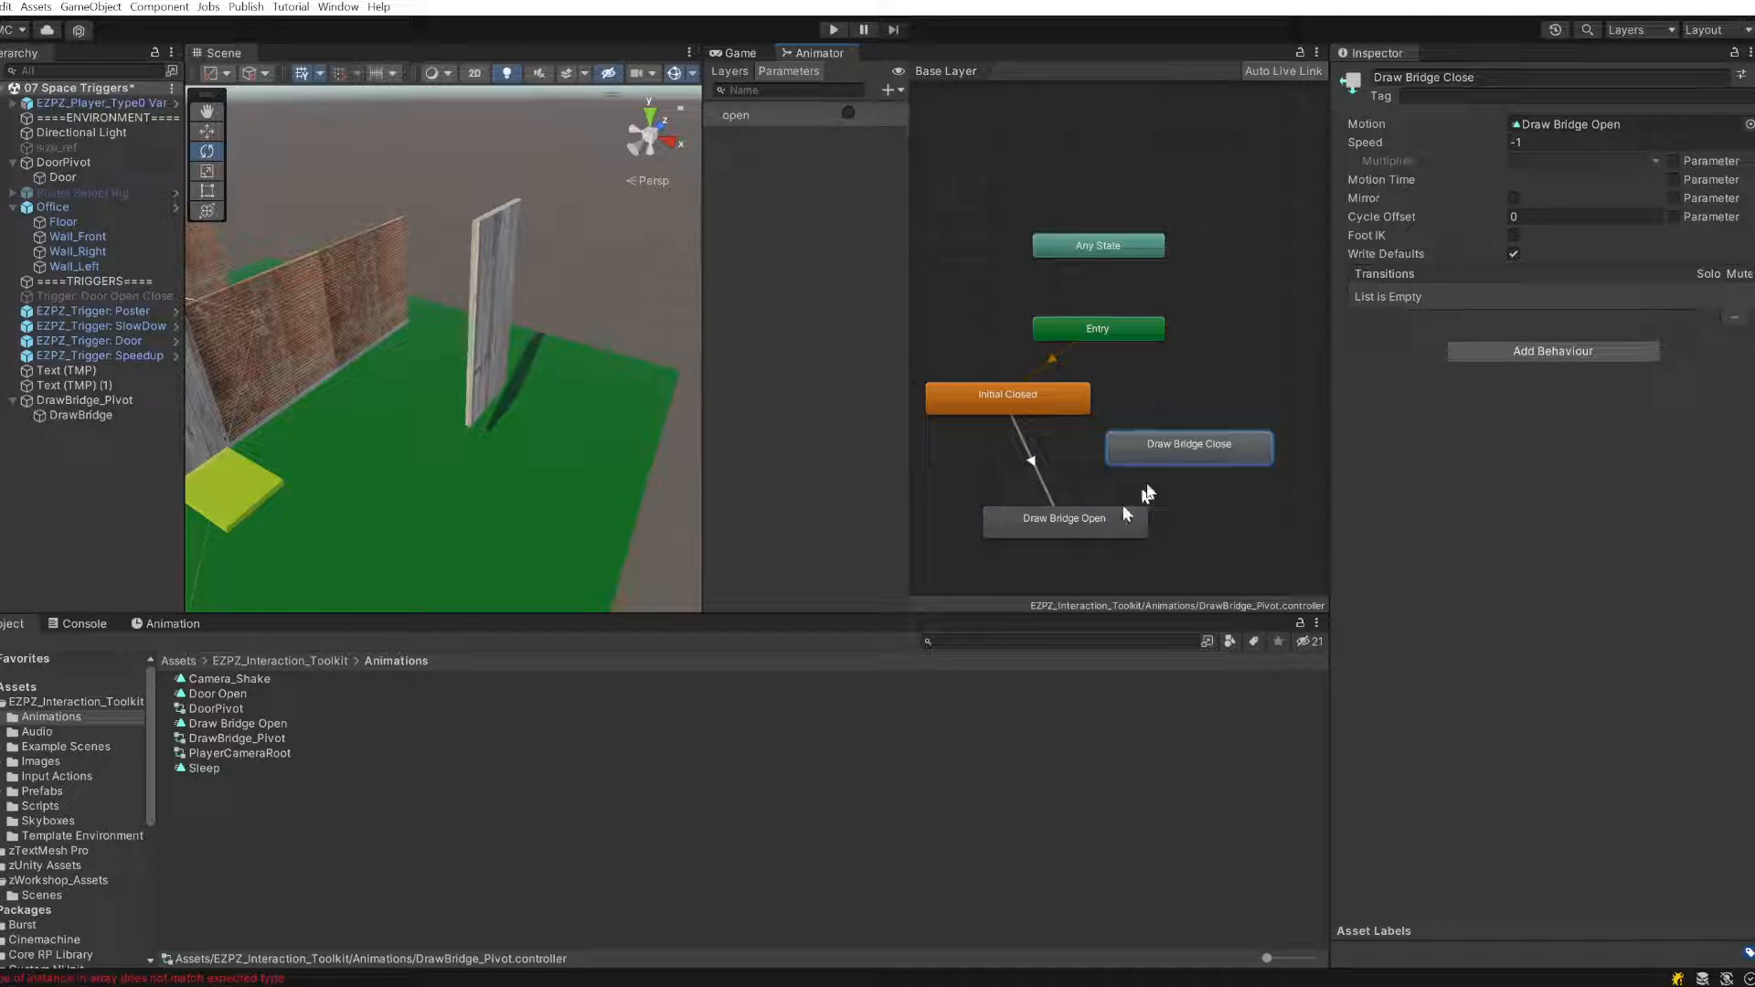
drag(1179, 448, 1197, 399)
click(1096, 517)
right_click(1092, 519)
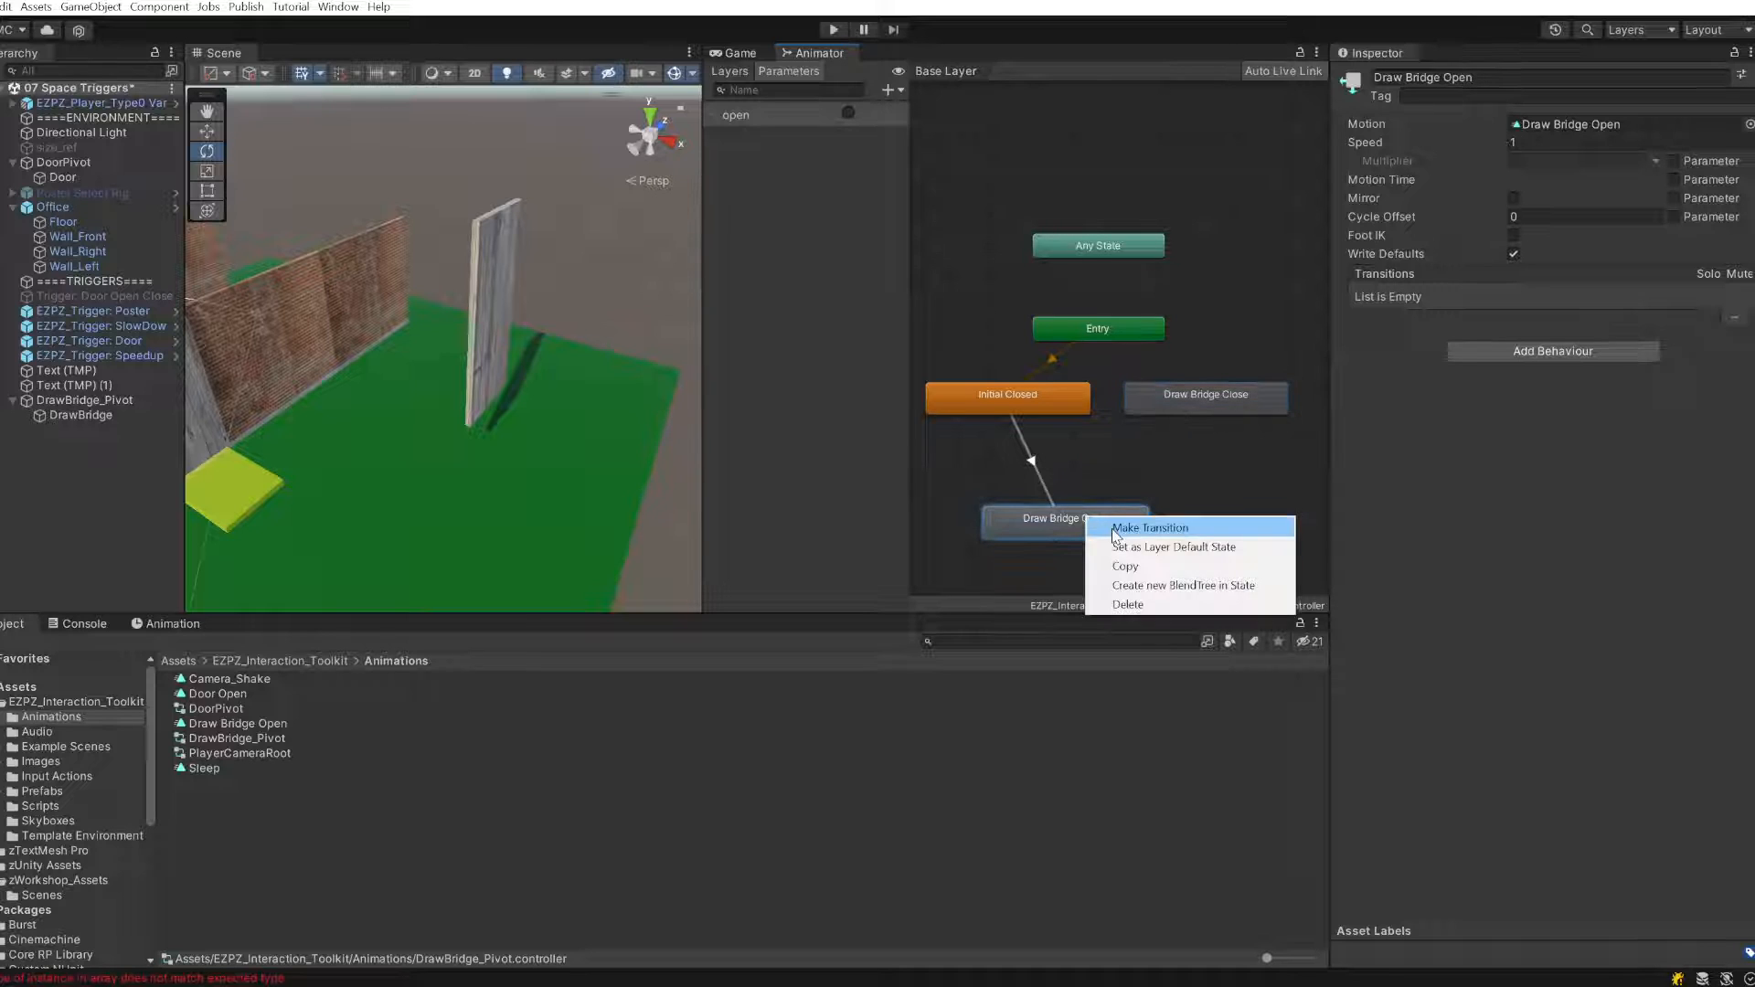
click(1134, 523)
click(1198, 402)
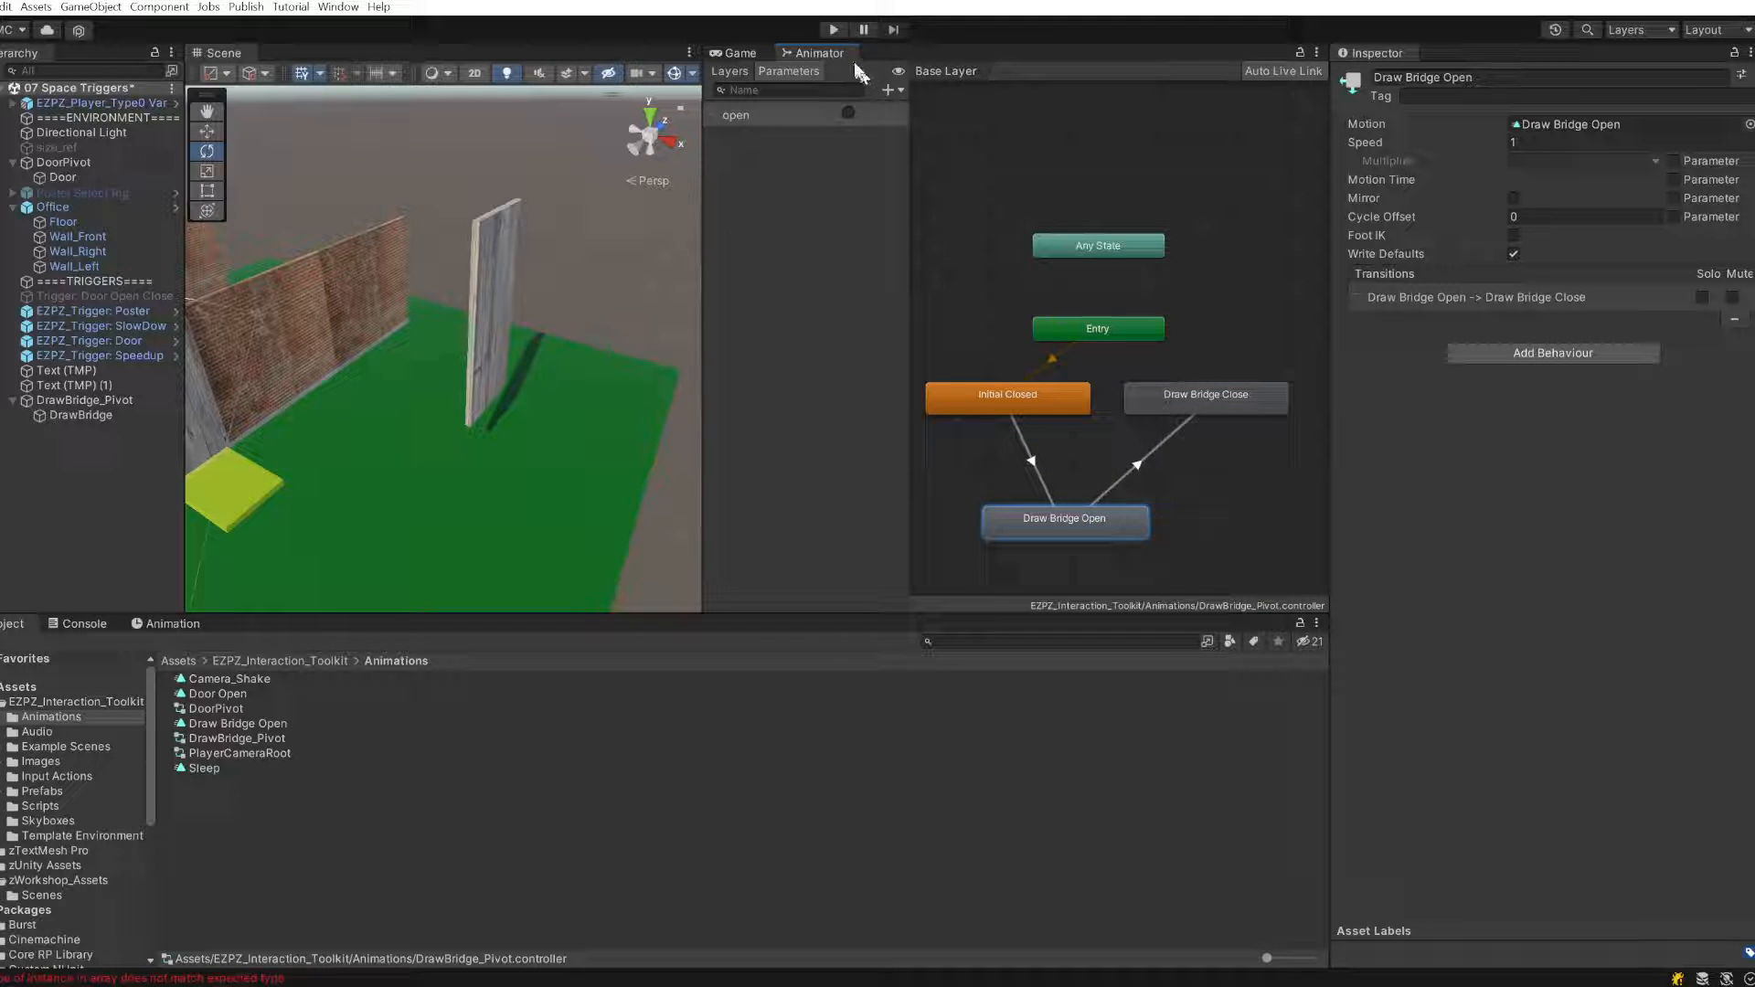
- Play-test the new transition to Draw Bridge Close by firing the open trigger, and exit play mode
click(1156, 455)
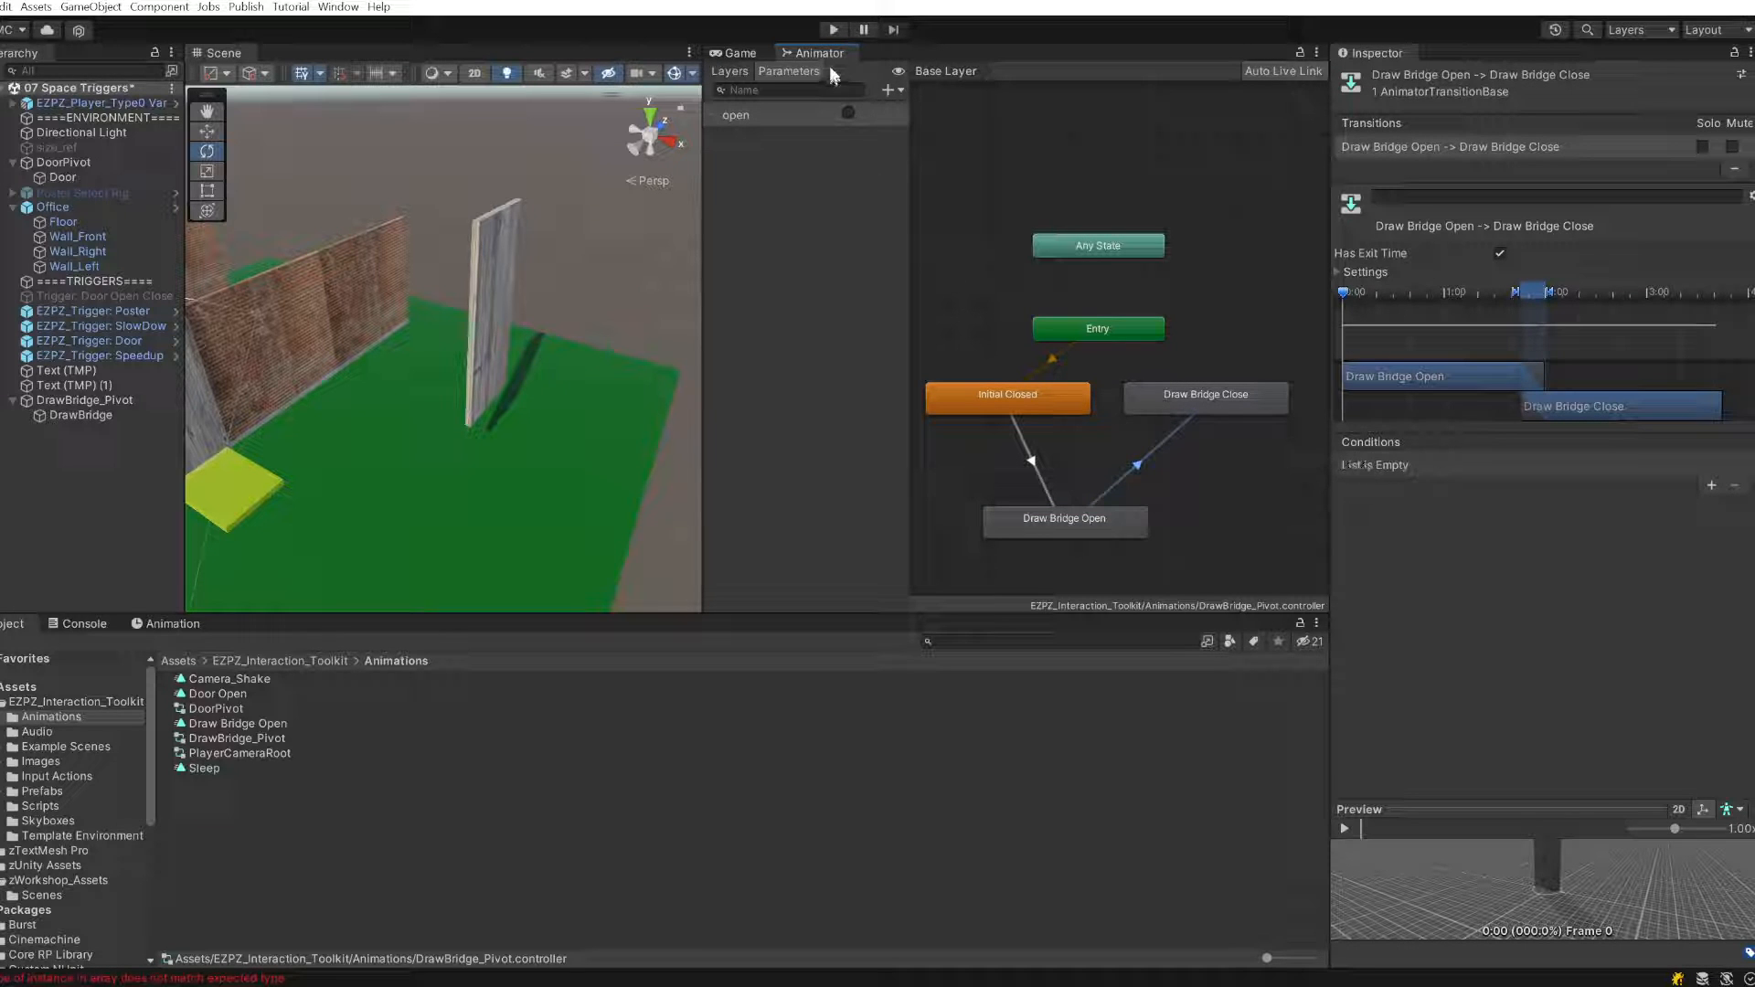
click(832, 29)
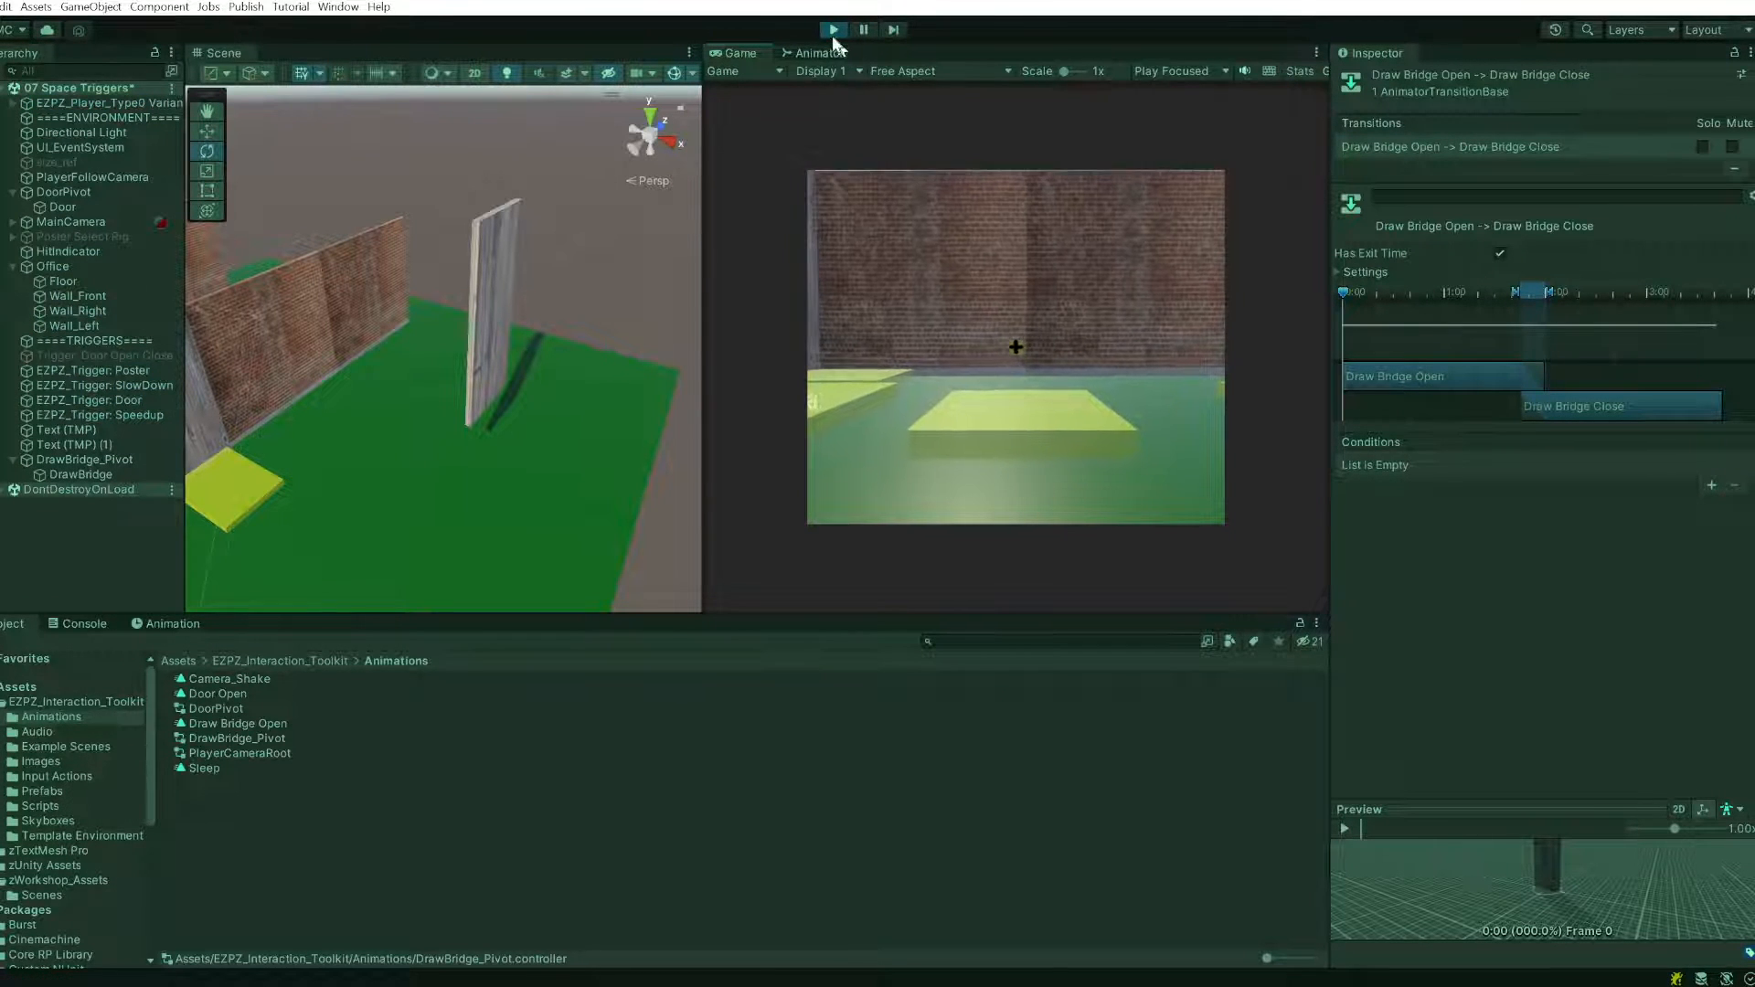
click(818, 53)
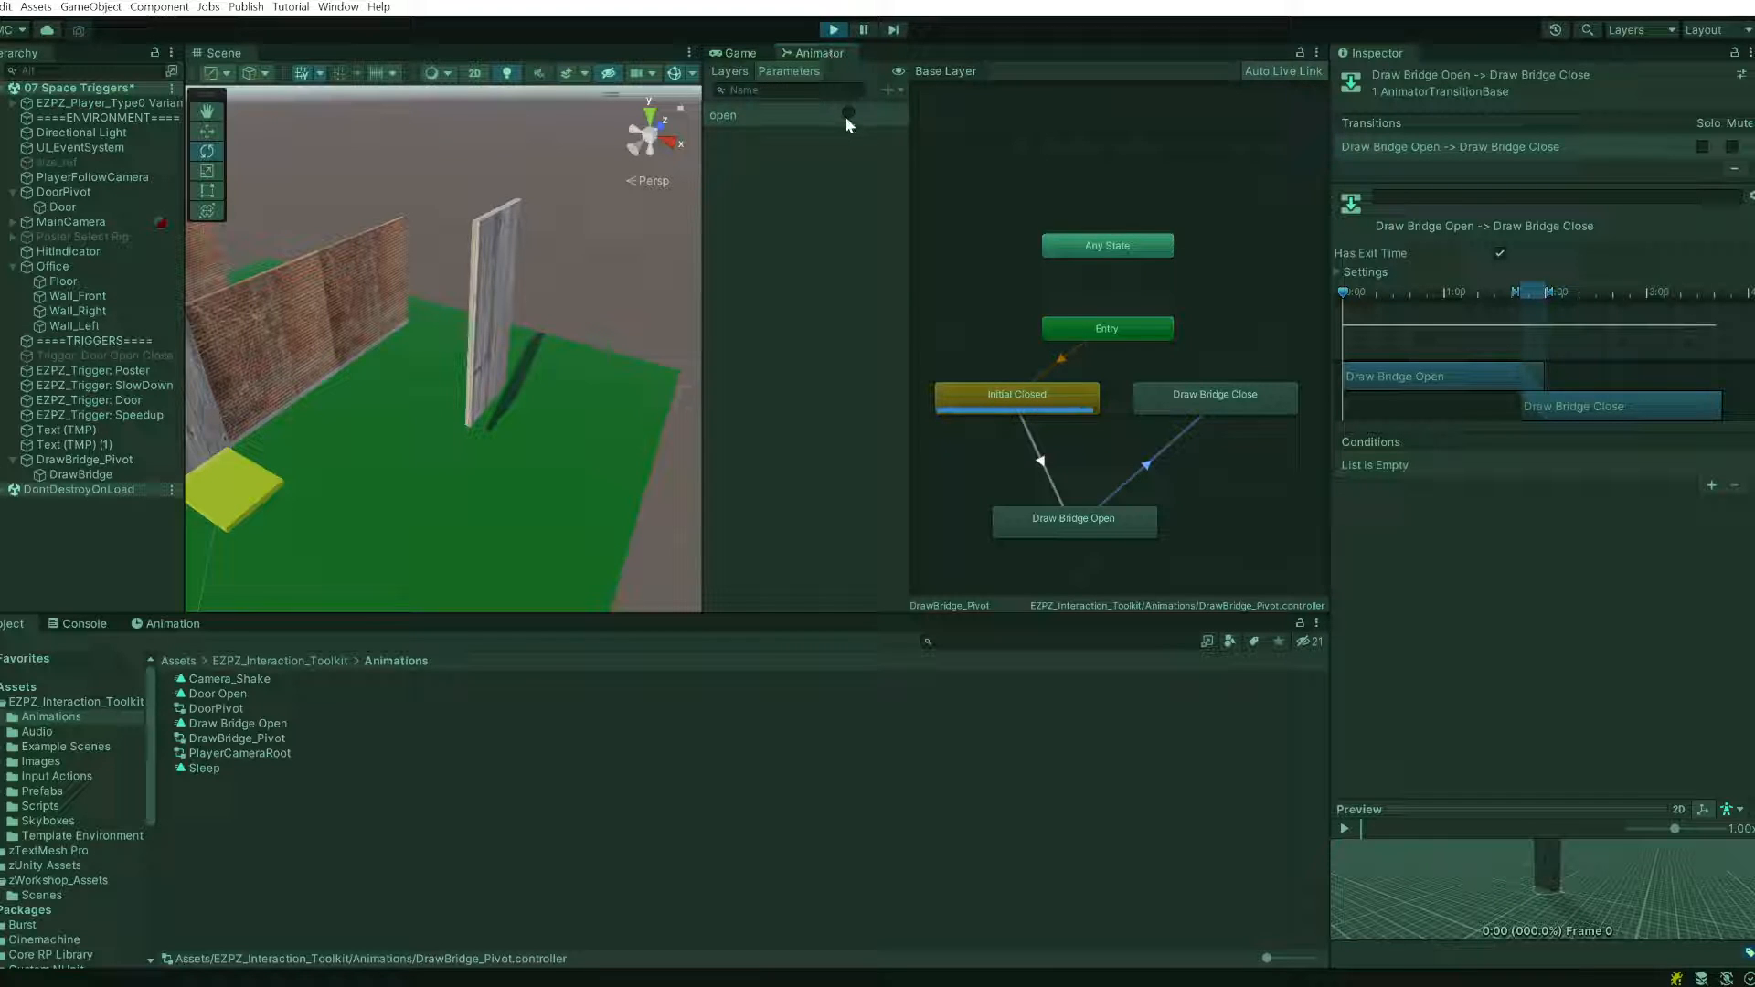
click(847, 113)
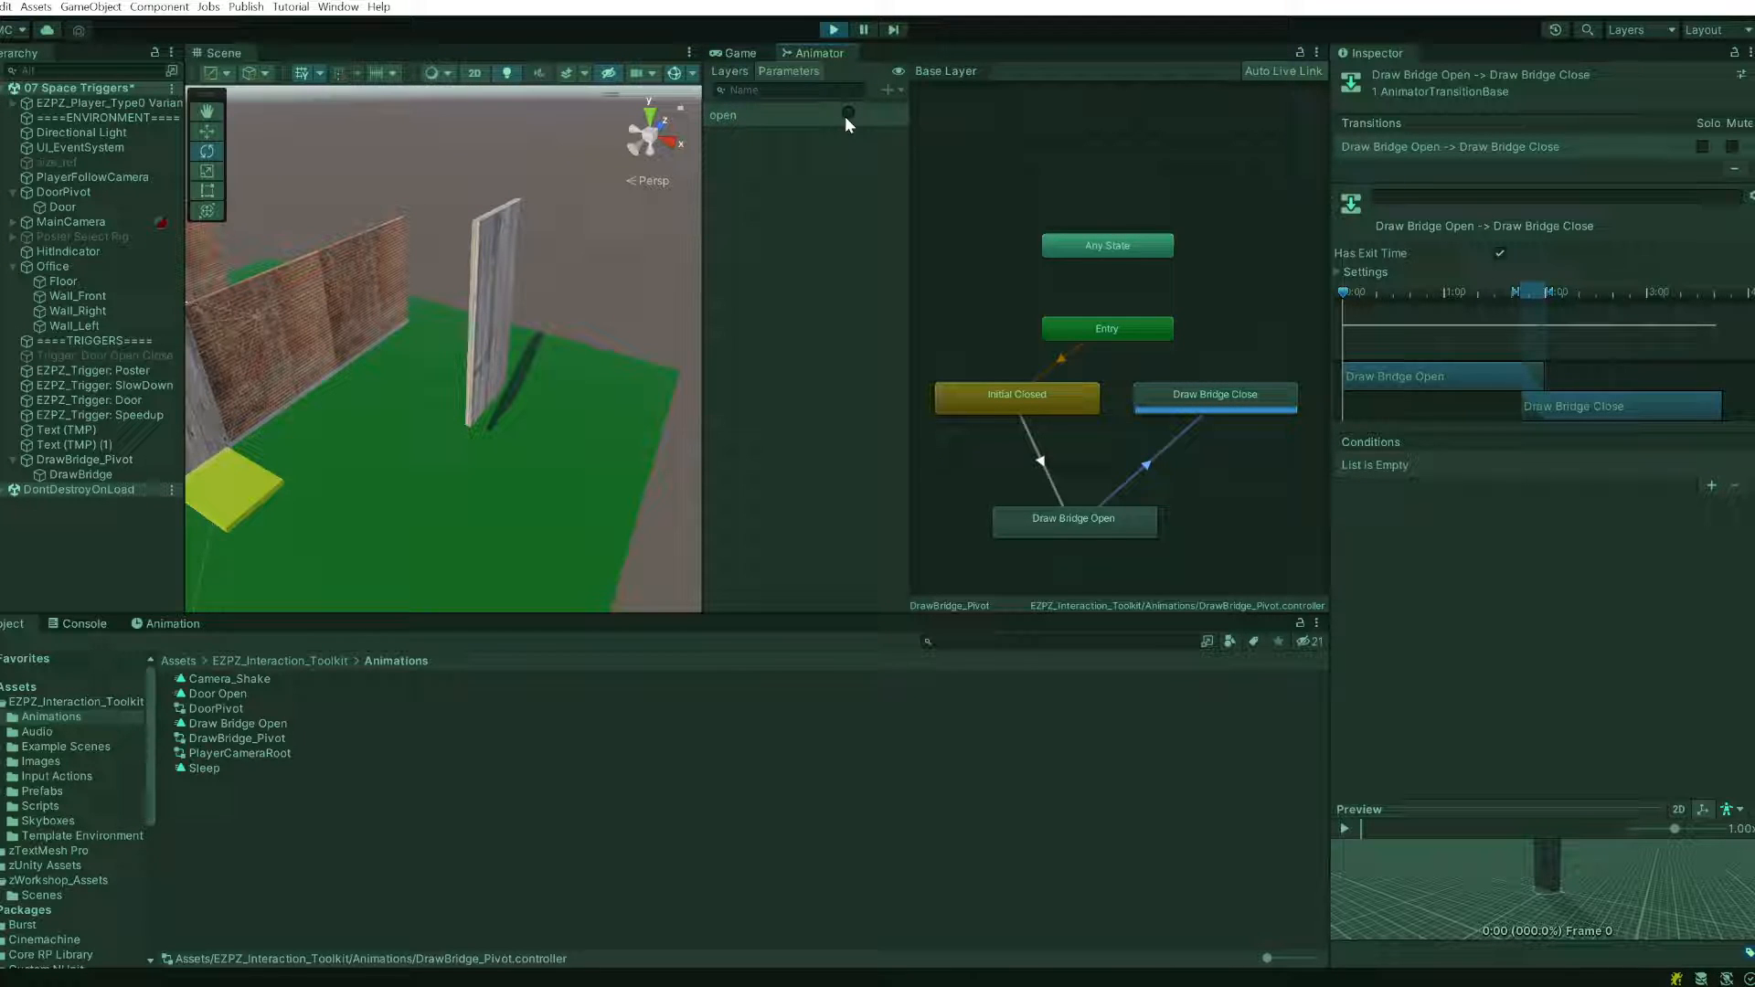
click(824, 31)
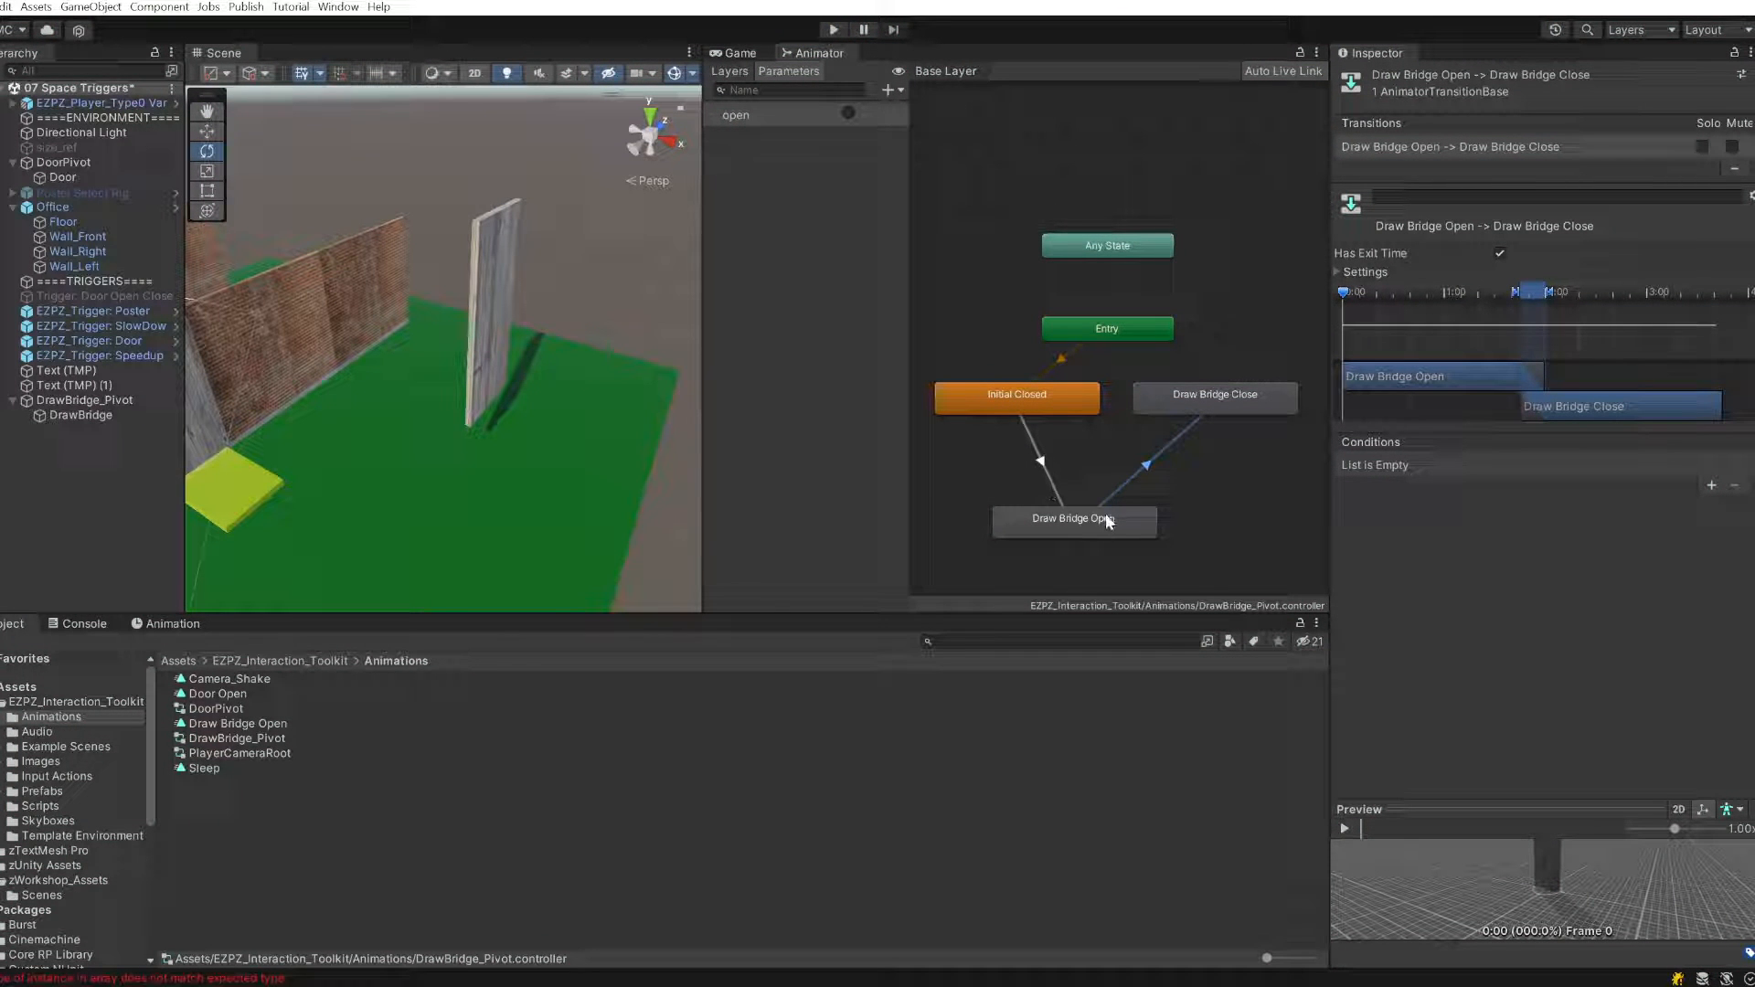
- Add an open condition to the Draw Bridge Open to Draw Bridge Close transition
click(1078, 520)
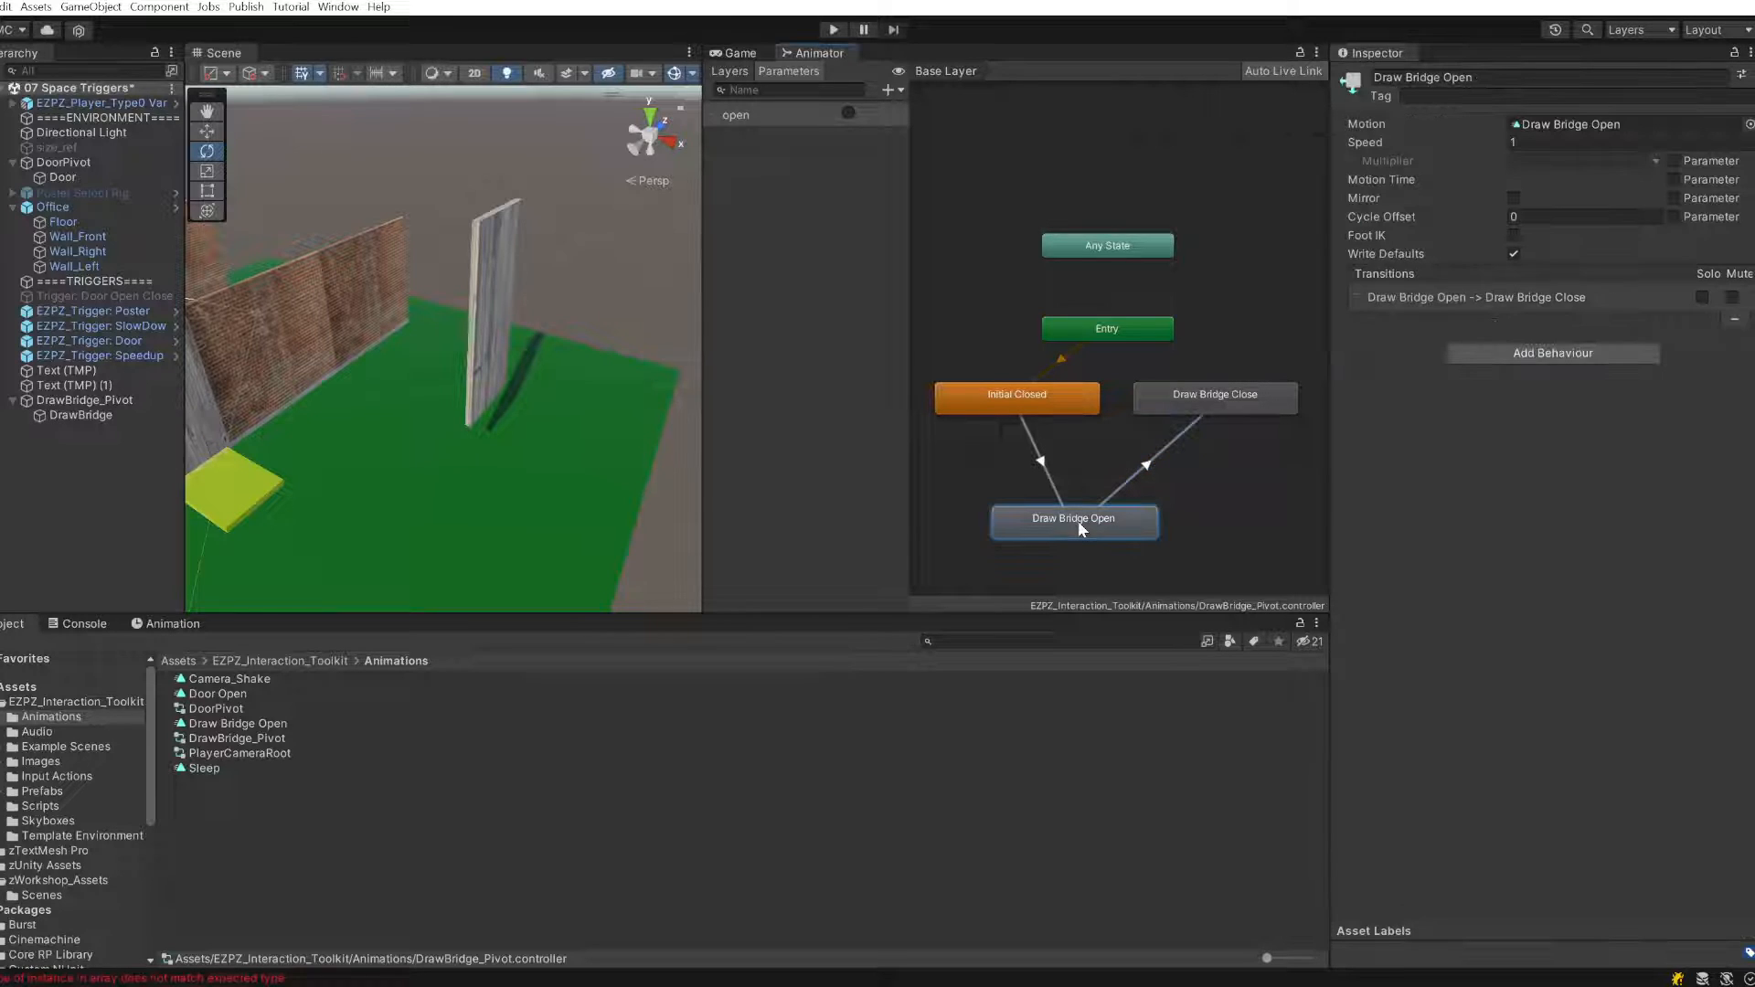
click(1141, 467)
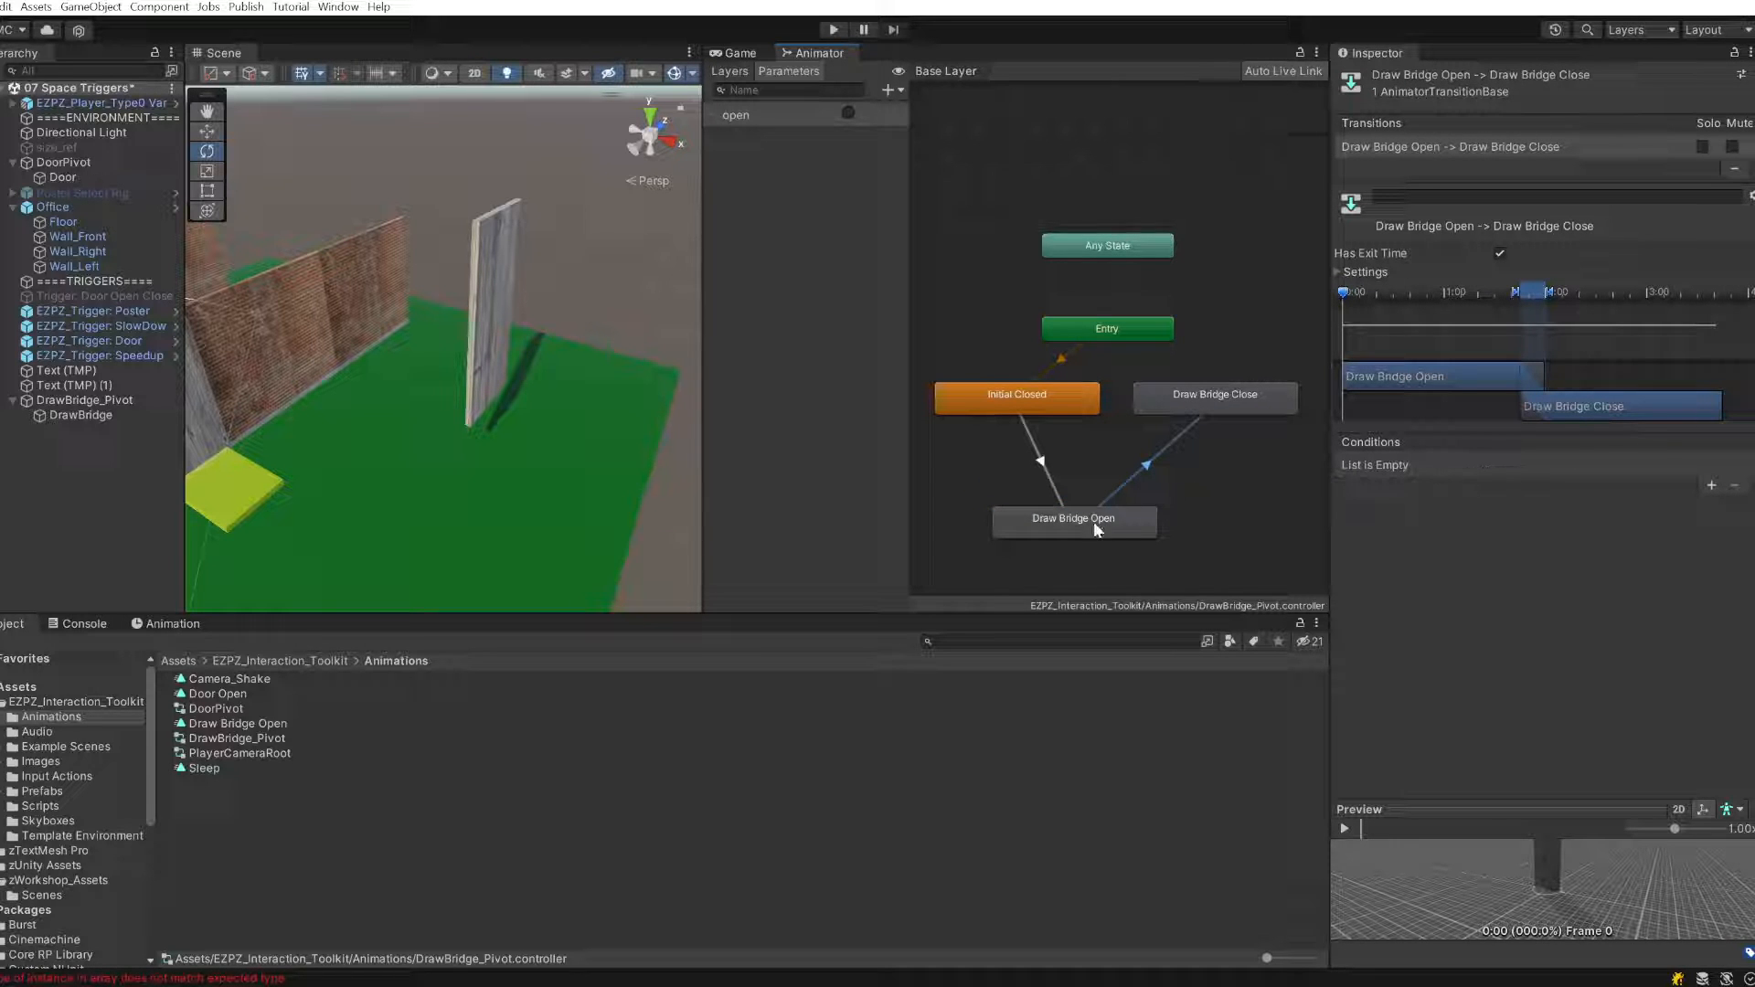
click(1223, 398)
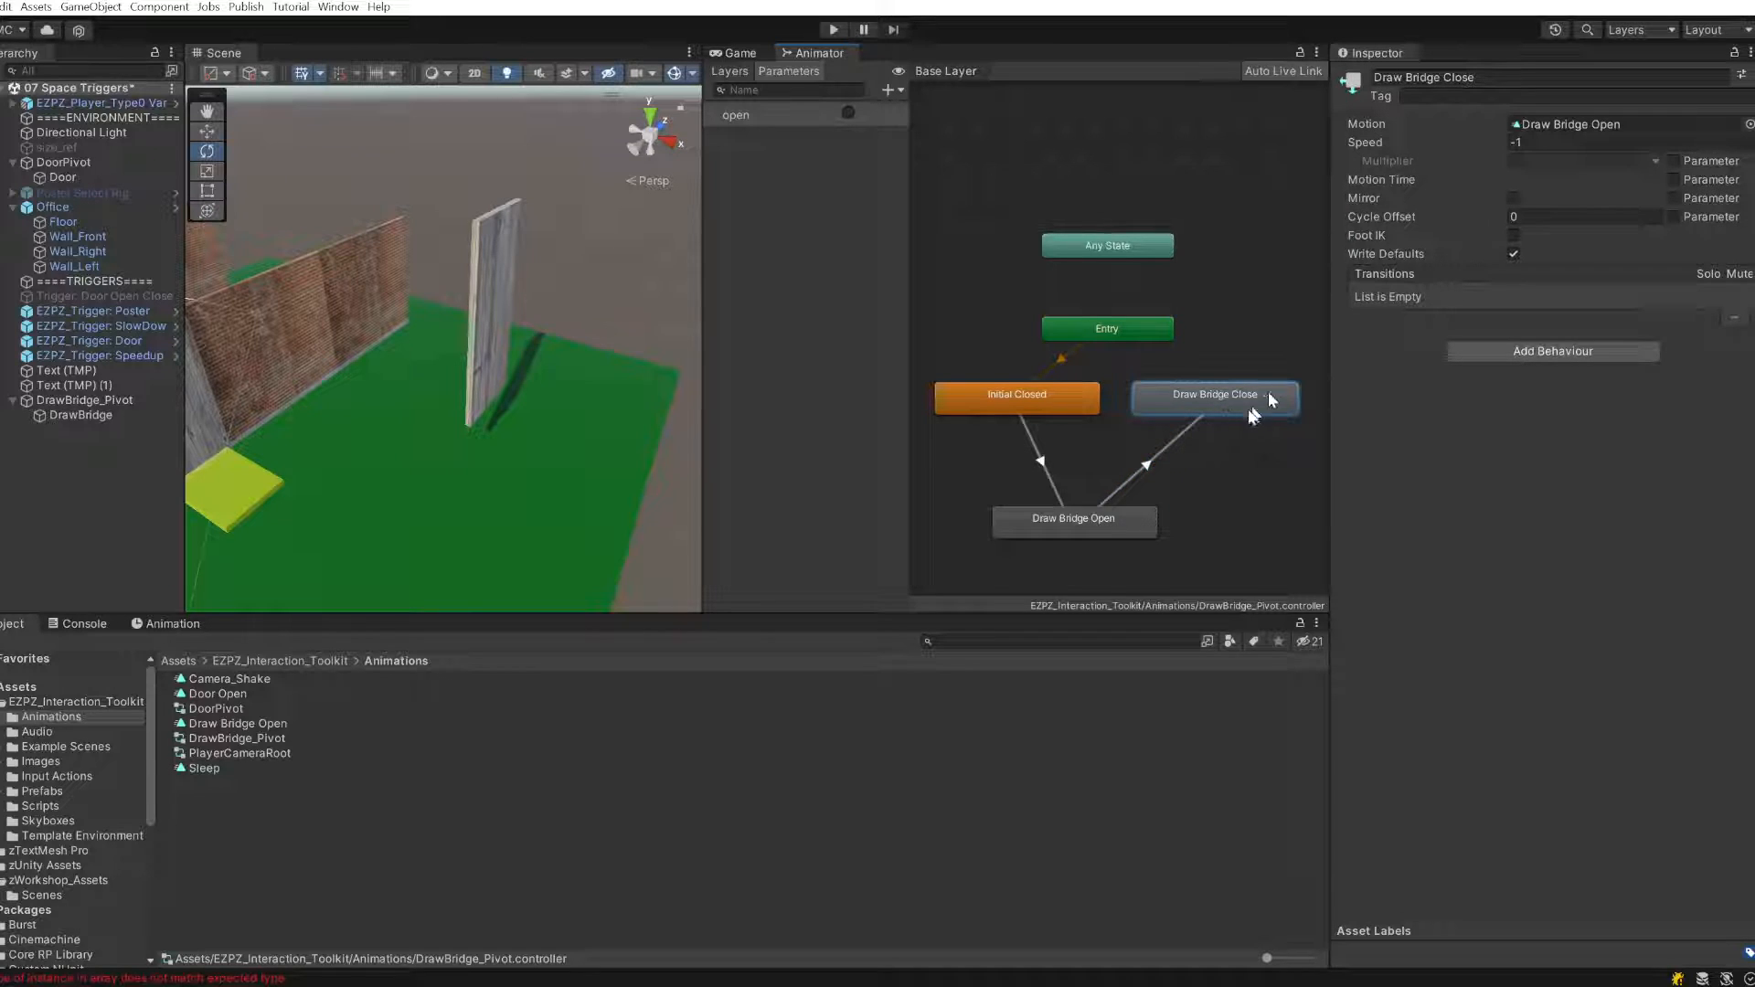
click(1144, 466)
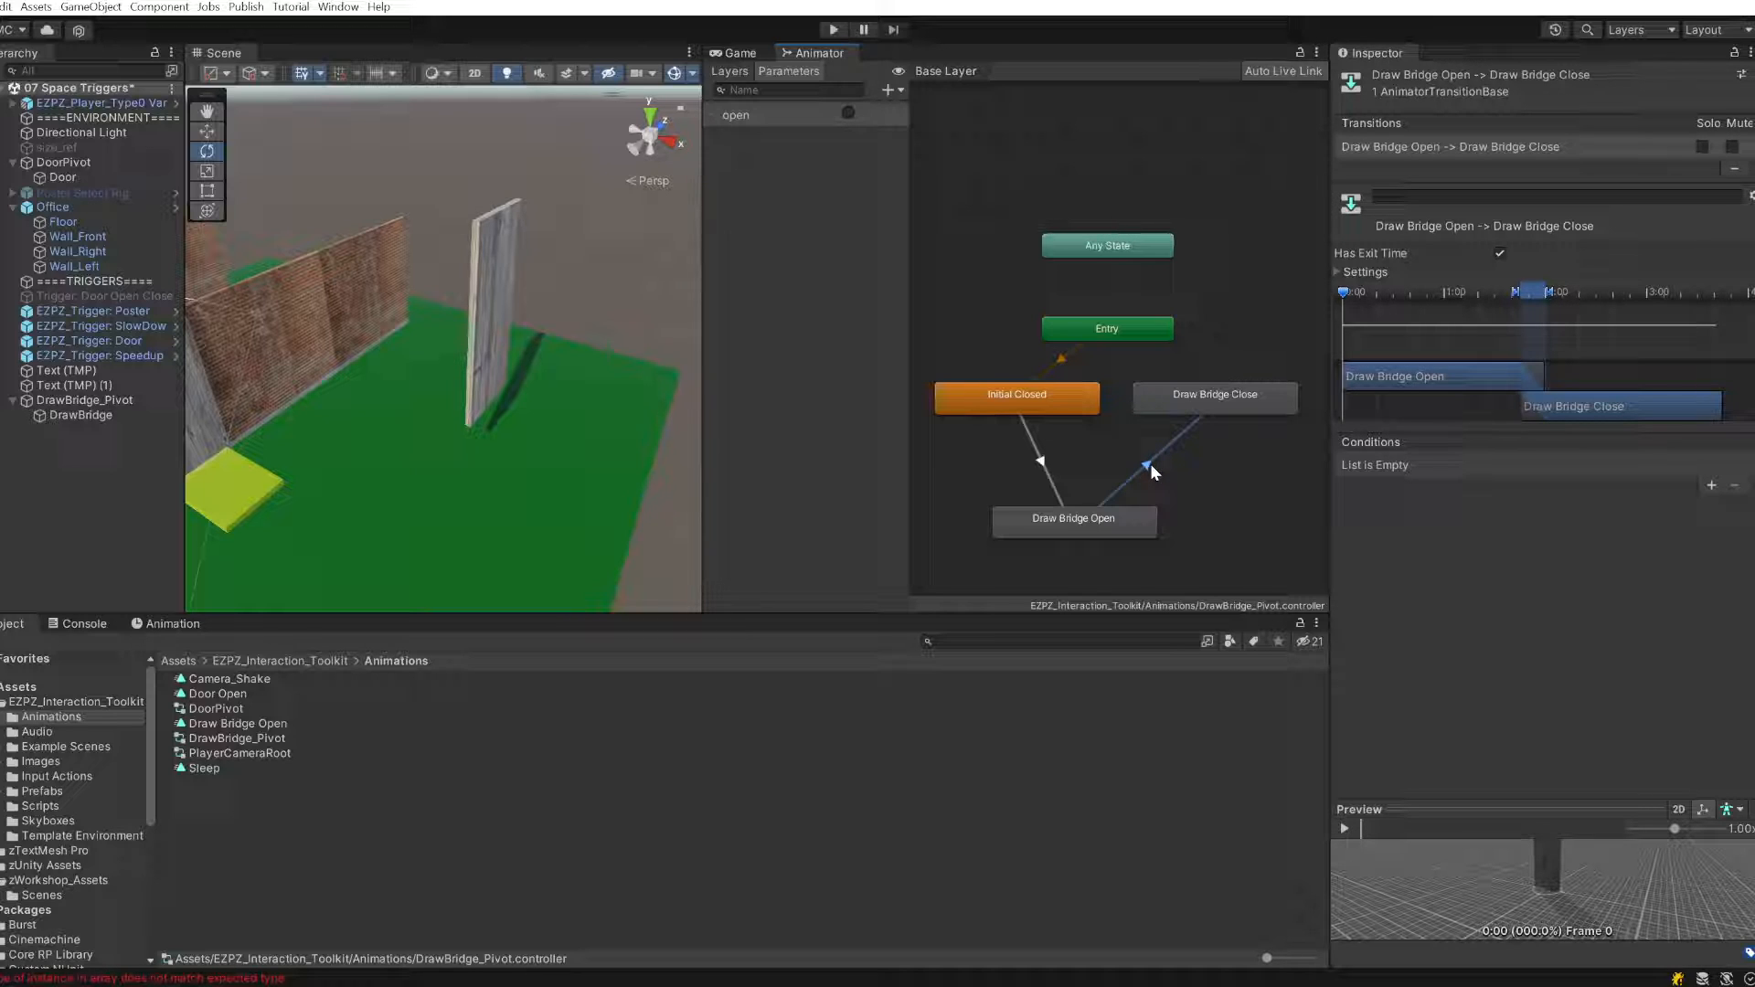
click(1710, 489)
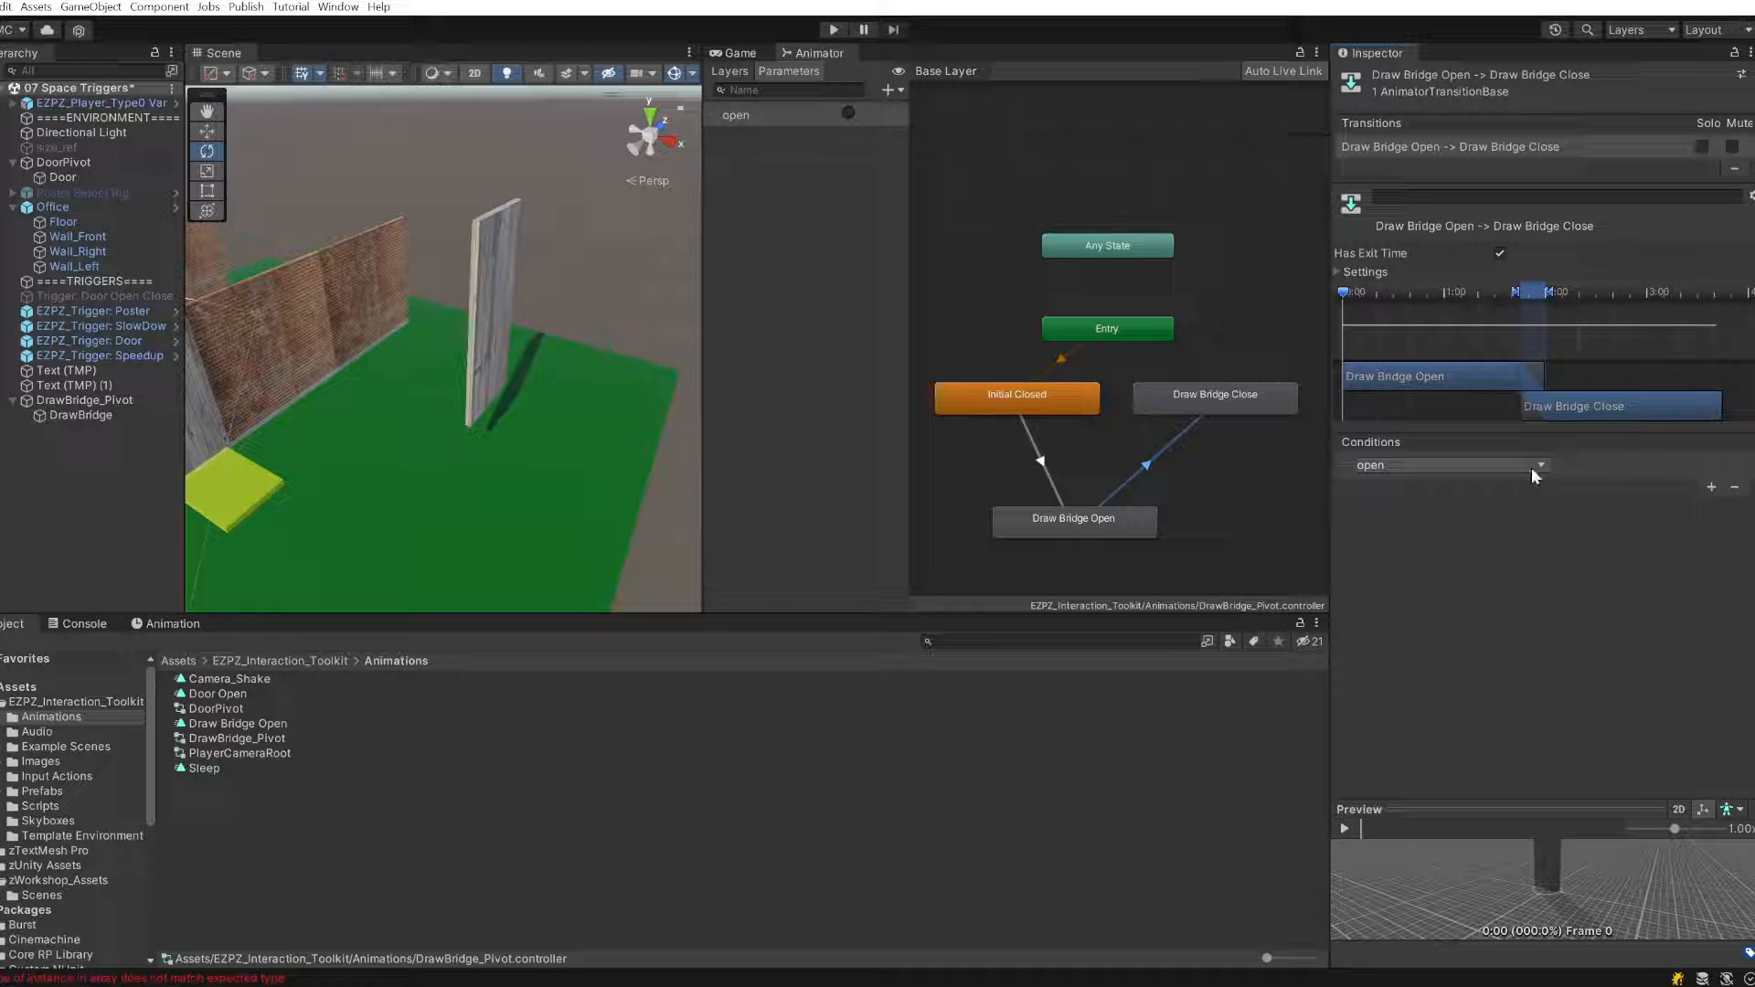
- Enter play mode and fire the open trigger in the Animator to test the conditioned closing transition
click(832, 30)
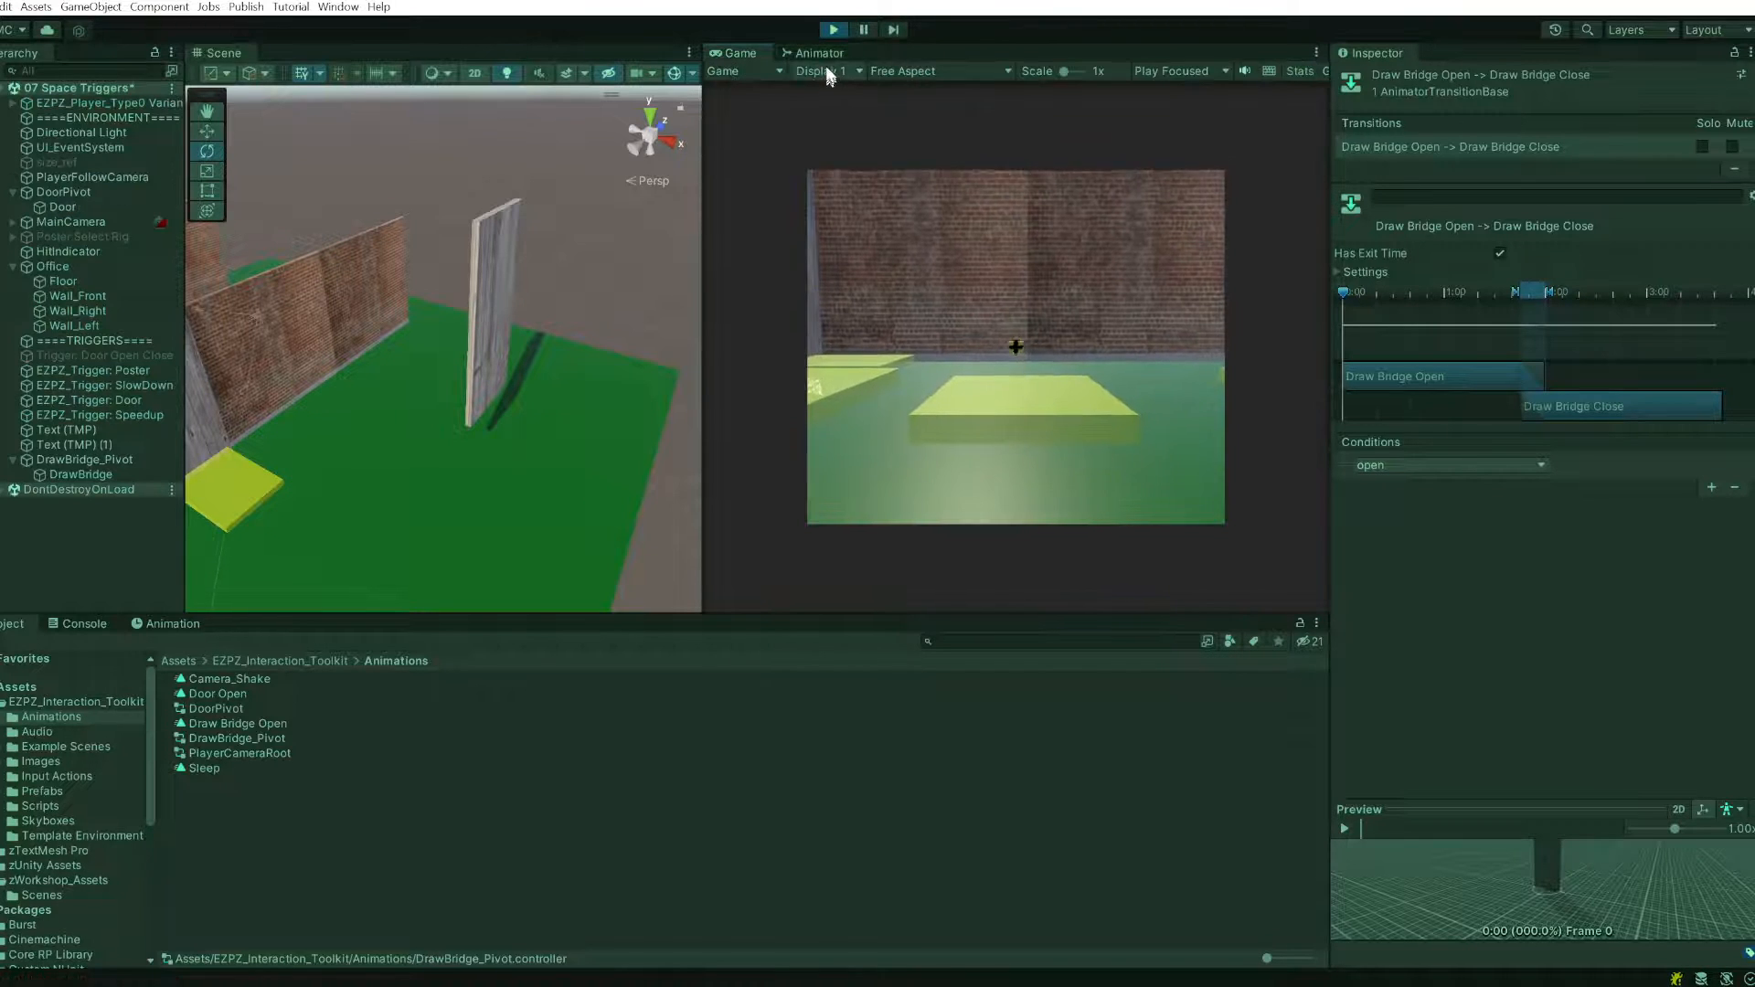
click(822, 53)
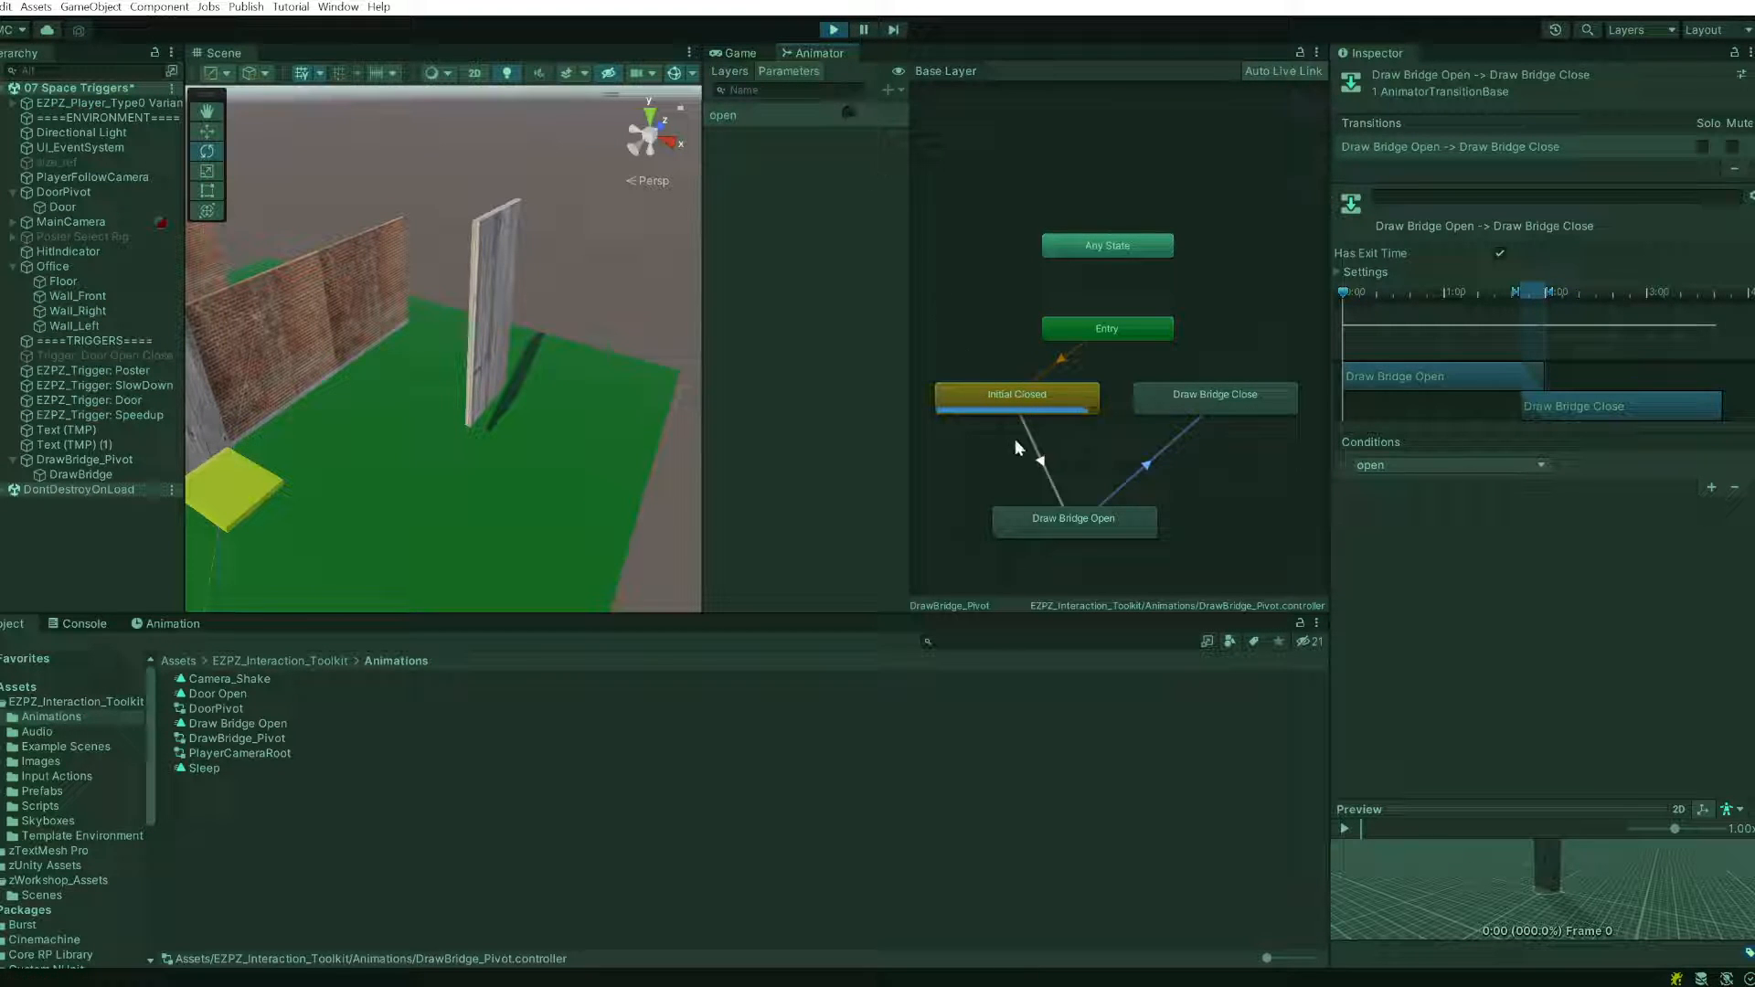
click(952, 309)
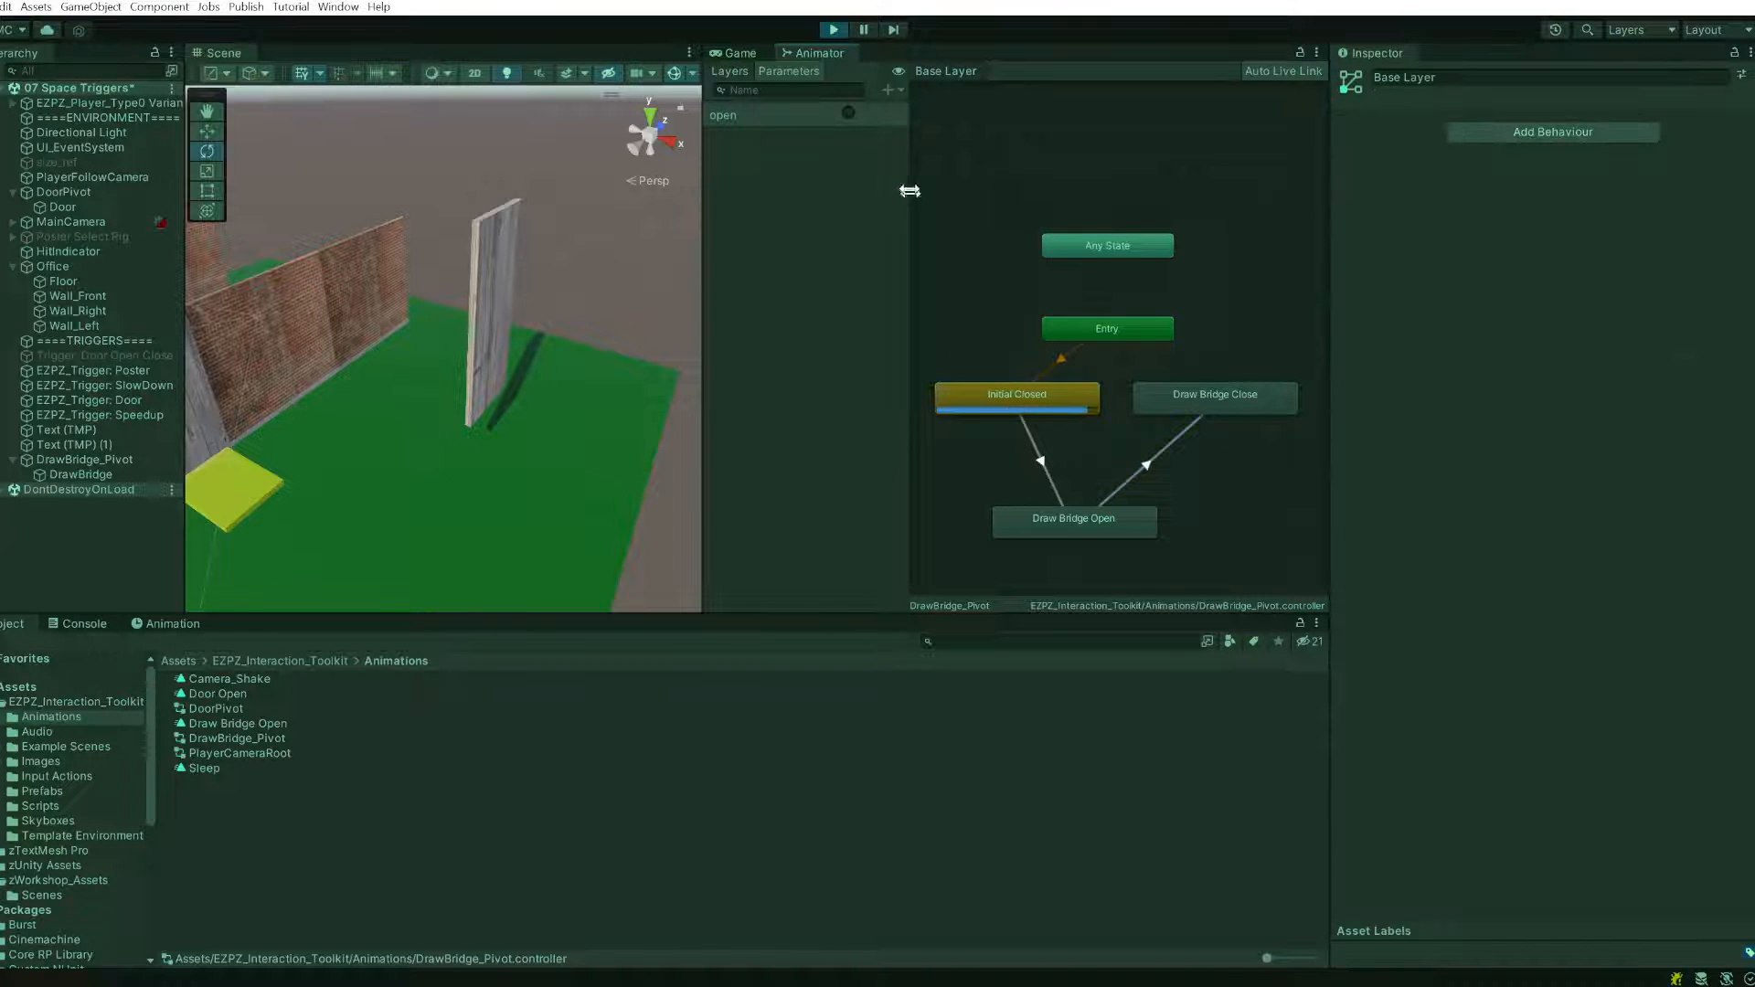
click(847, 111)
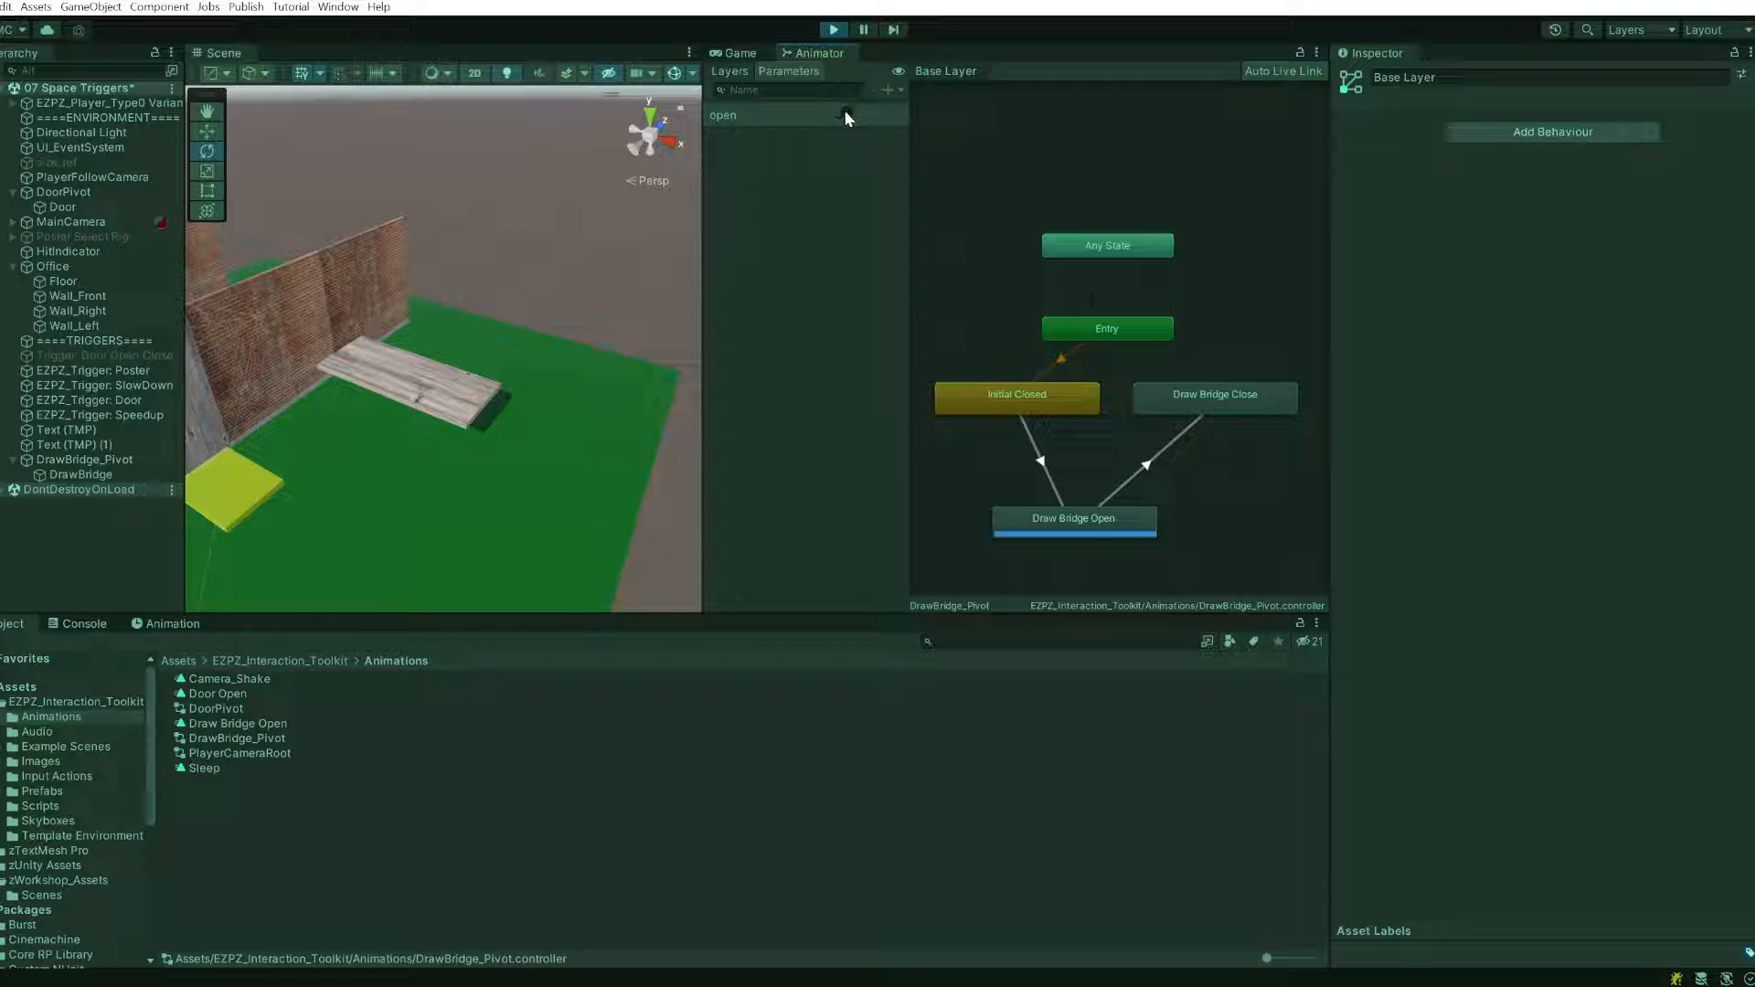
- Turn off Has Exit Time on the Draw Bridge Open to Draw Bridge Close transition and exit play mode
click(1143, 472)
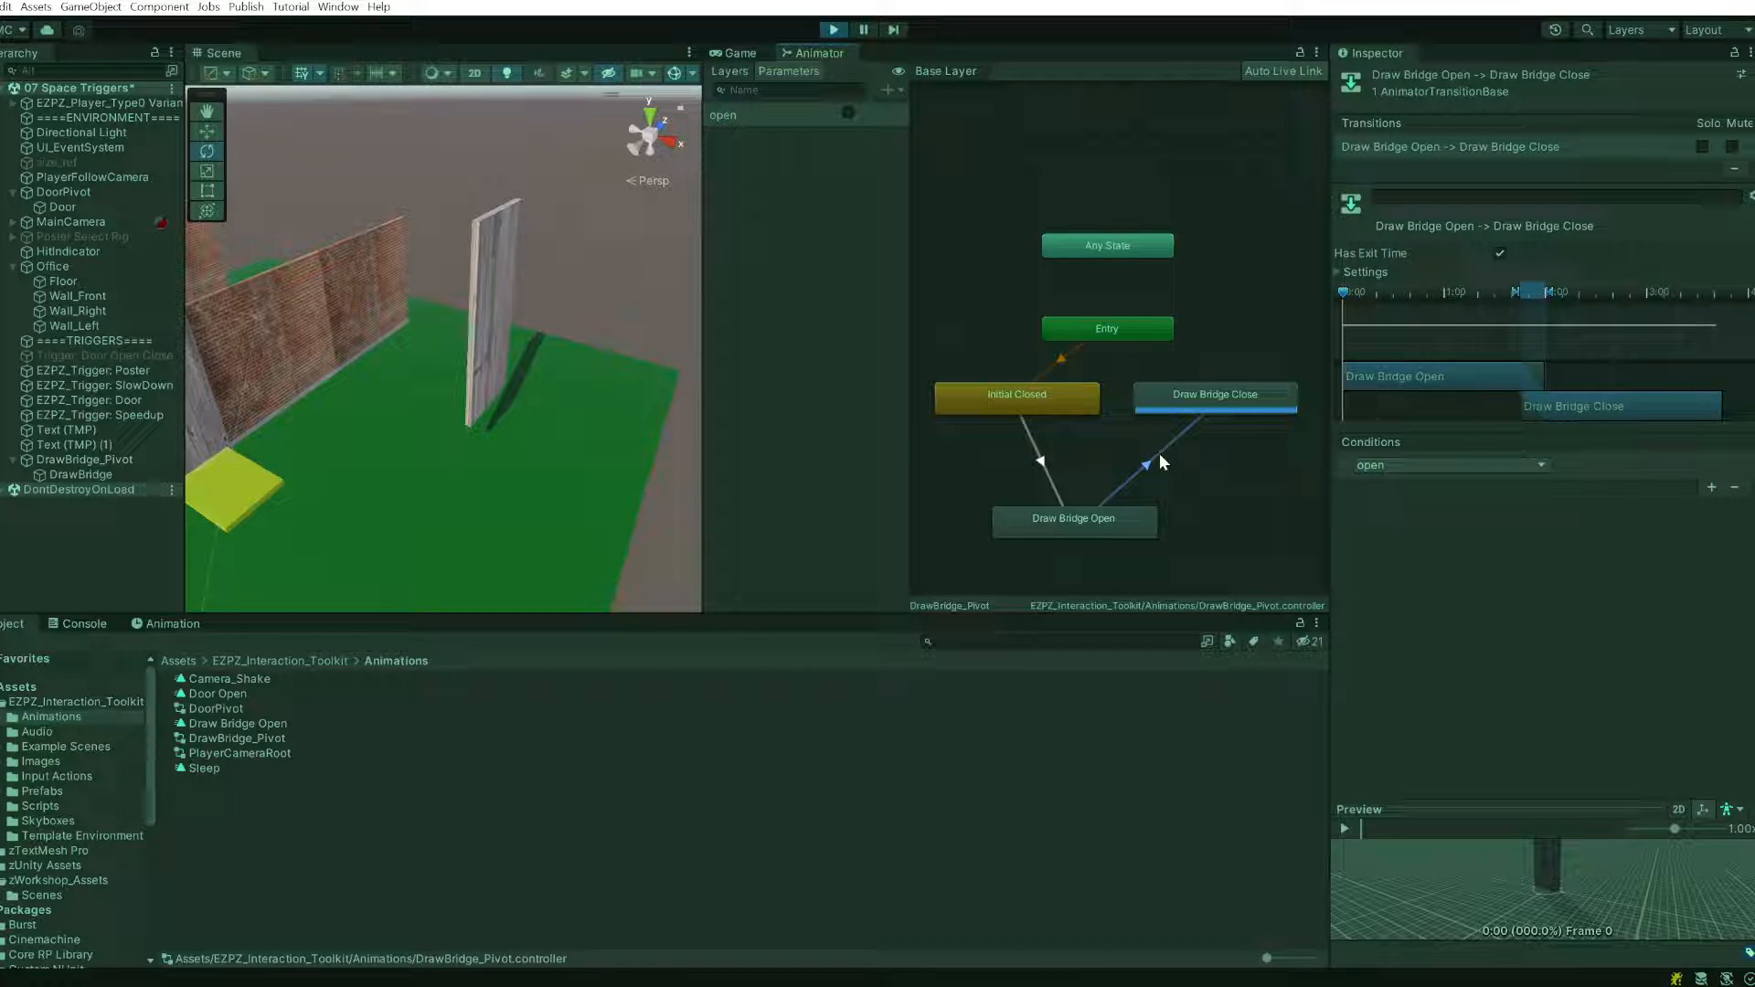
click(1497, 255)
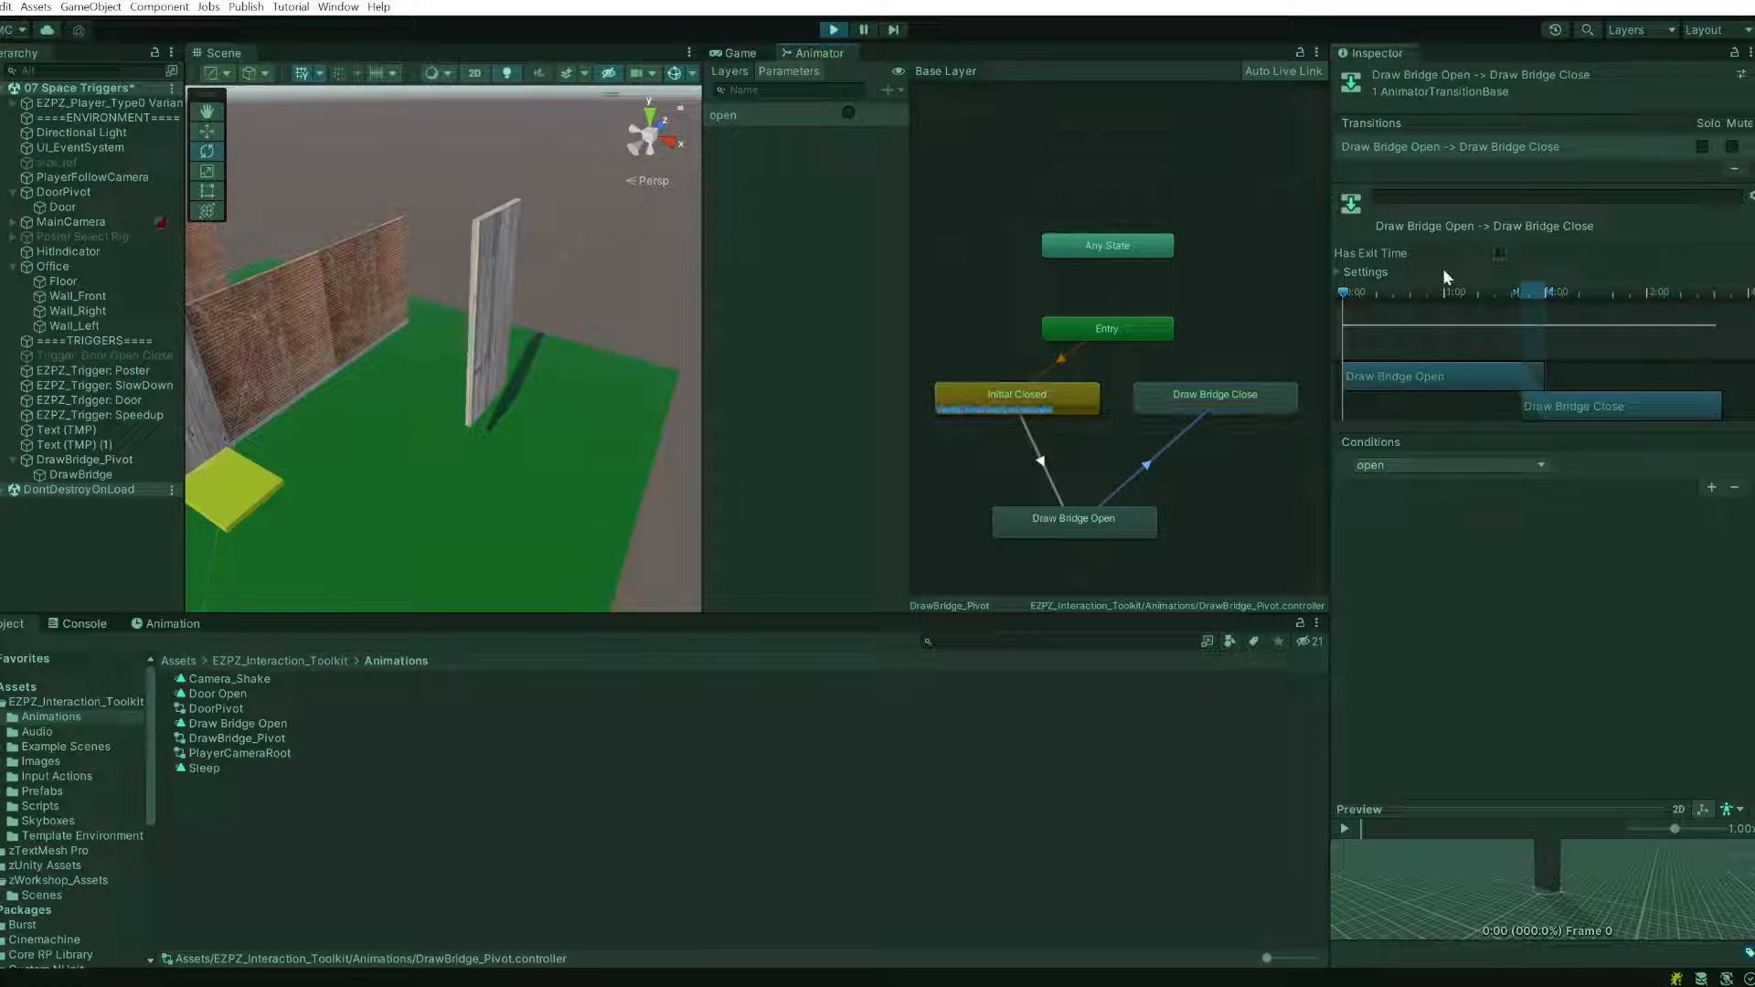
click(840, 31)
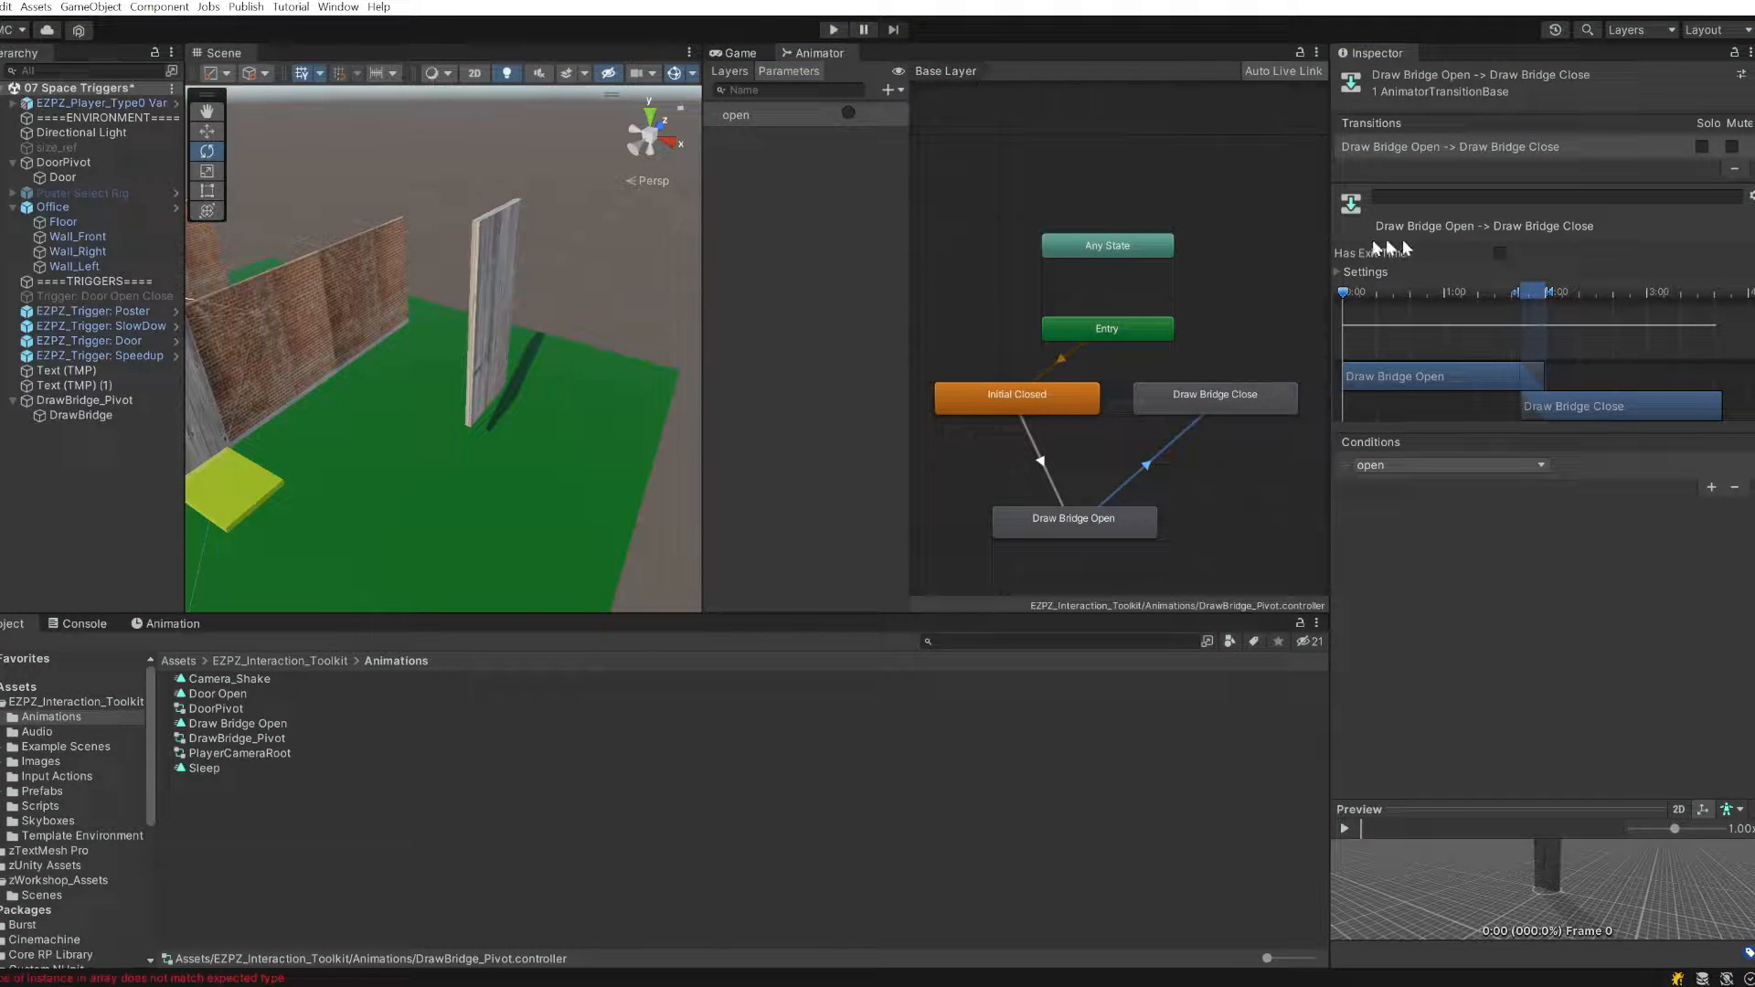
- Play-test the drawbridge by firing the open trigger twice to open and close it, and exit play mode
click(841, 35)
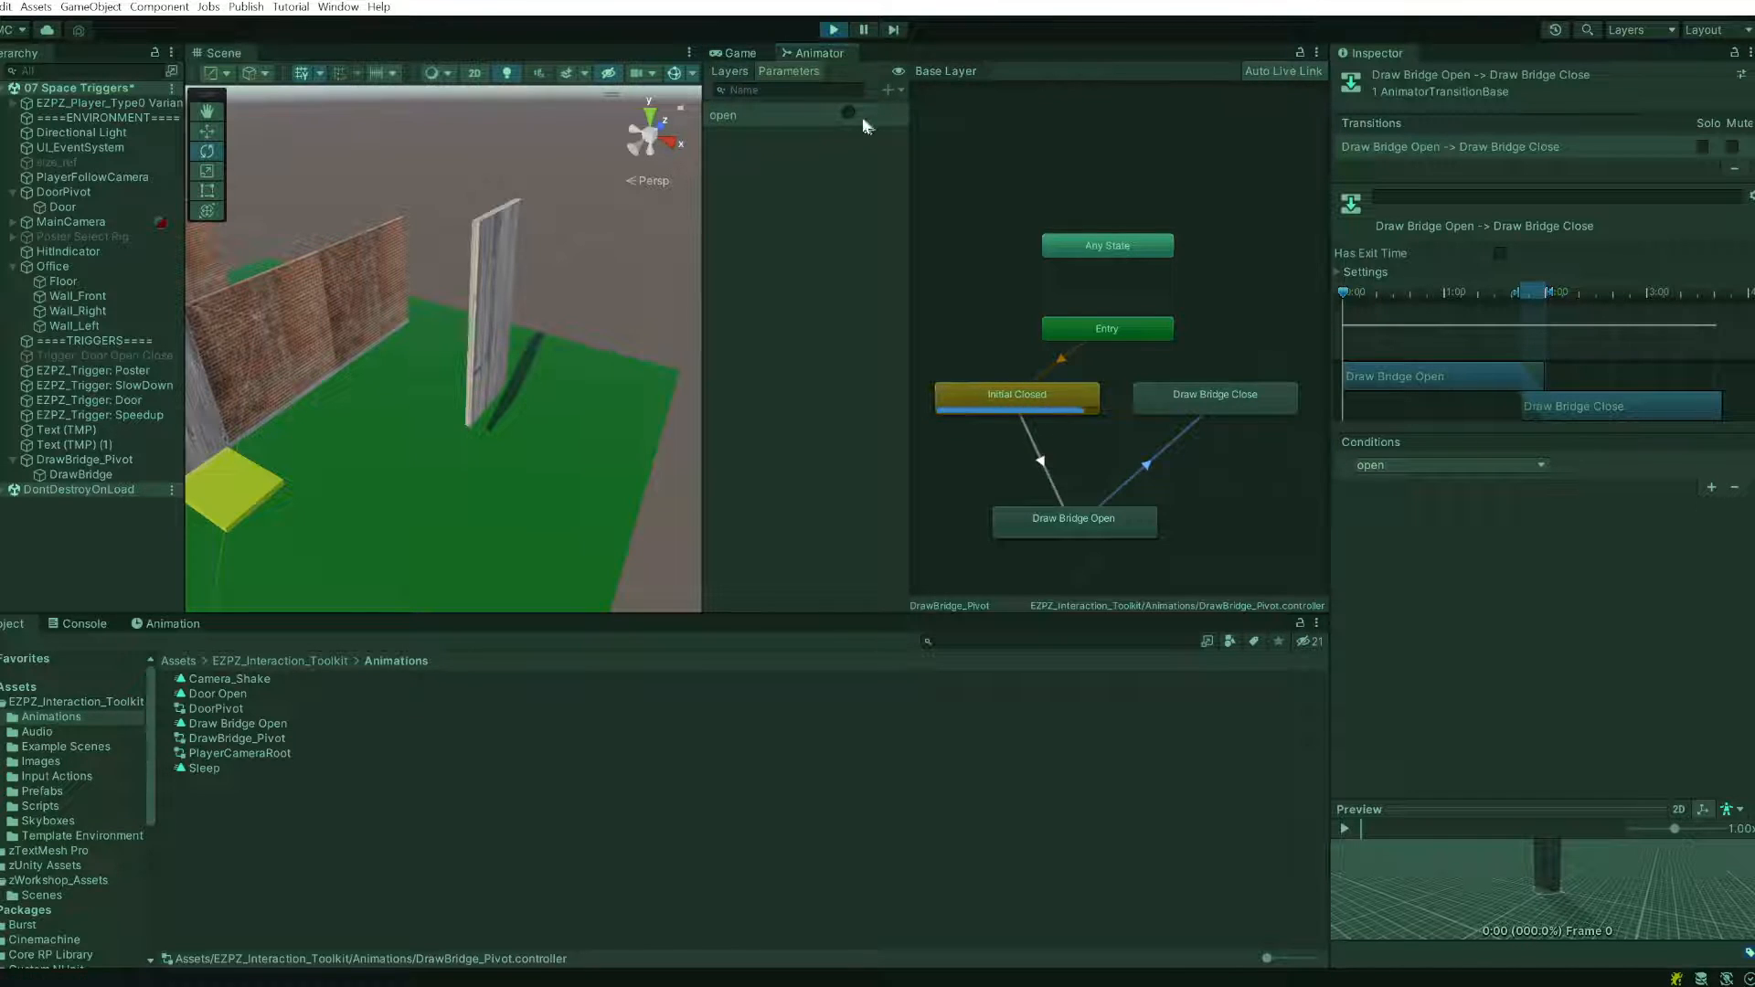
click(849, 111)
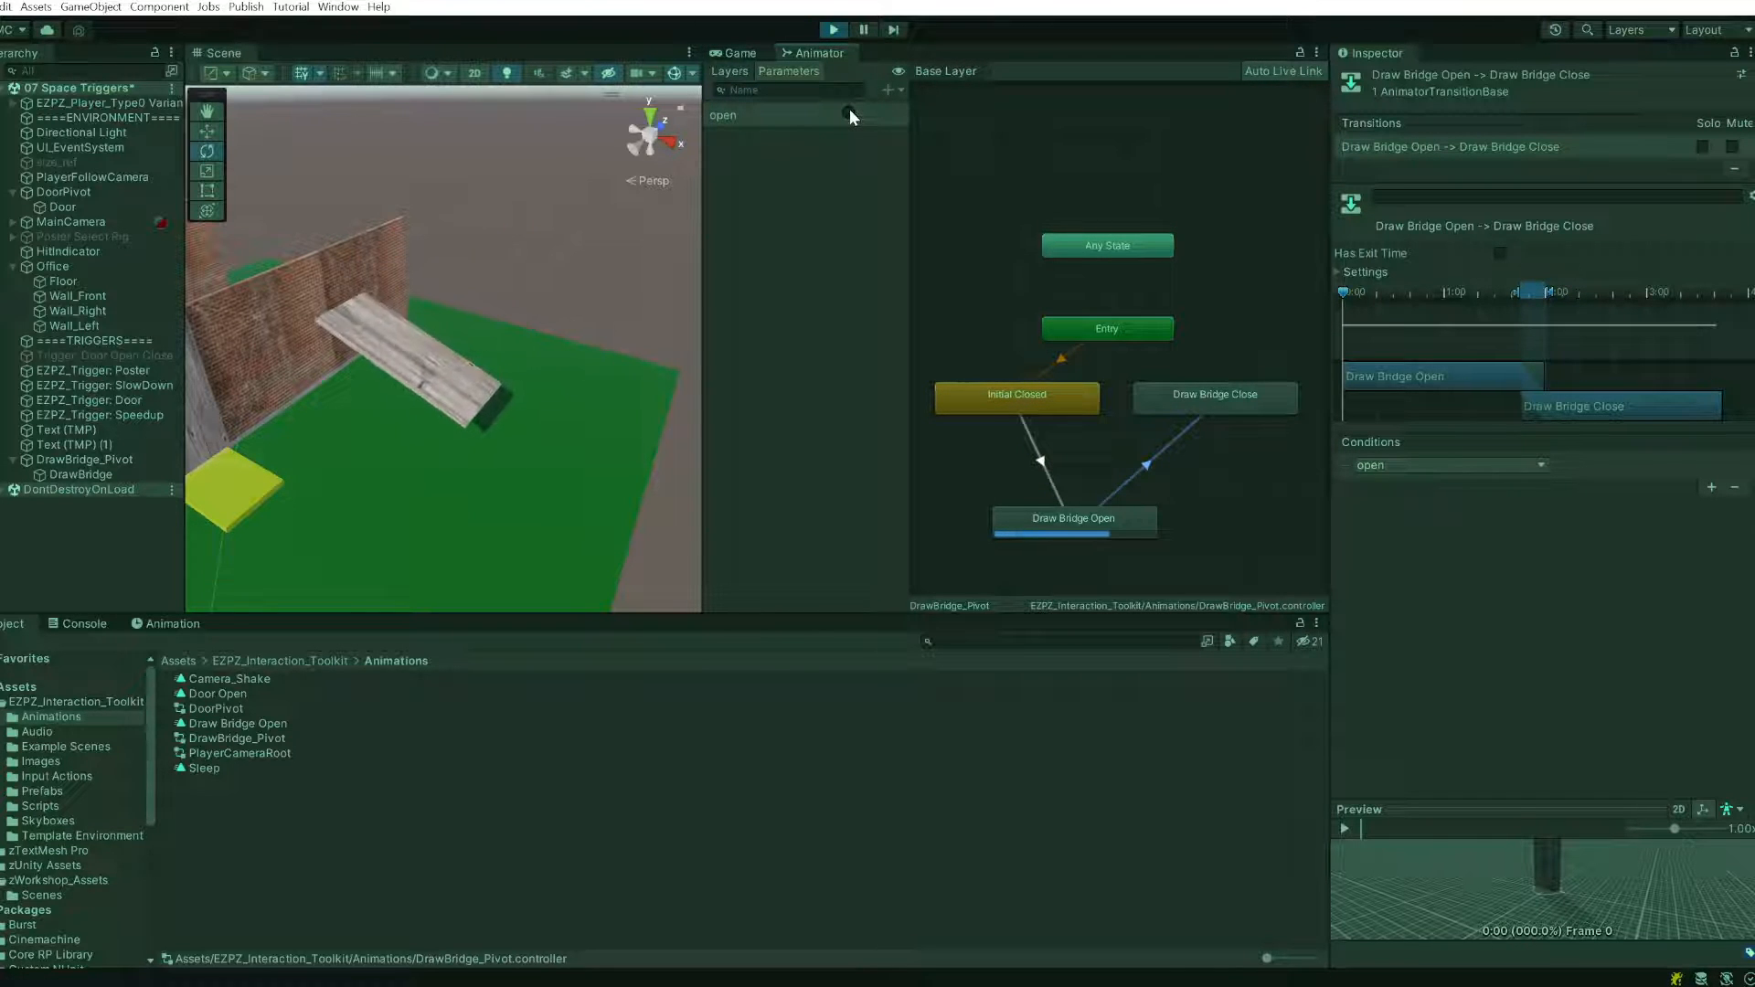
click(848, 111)
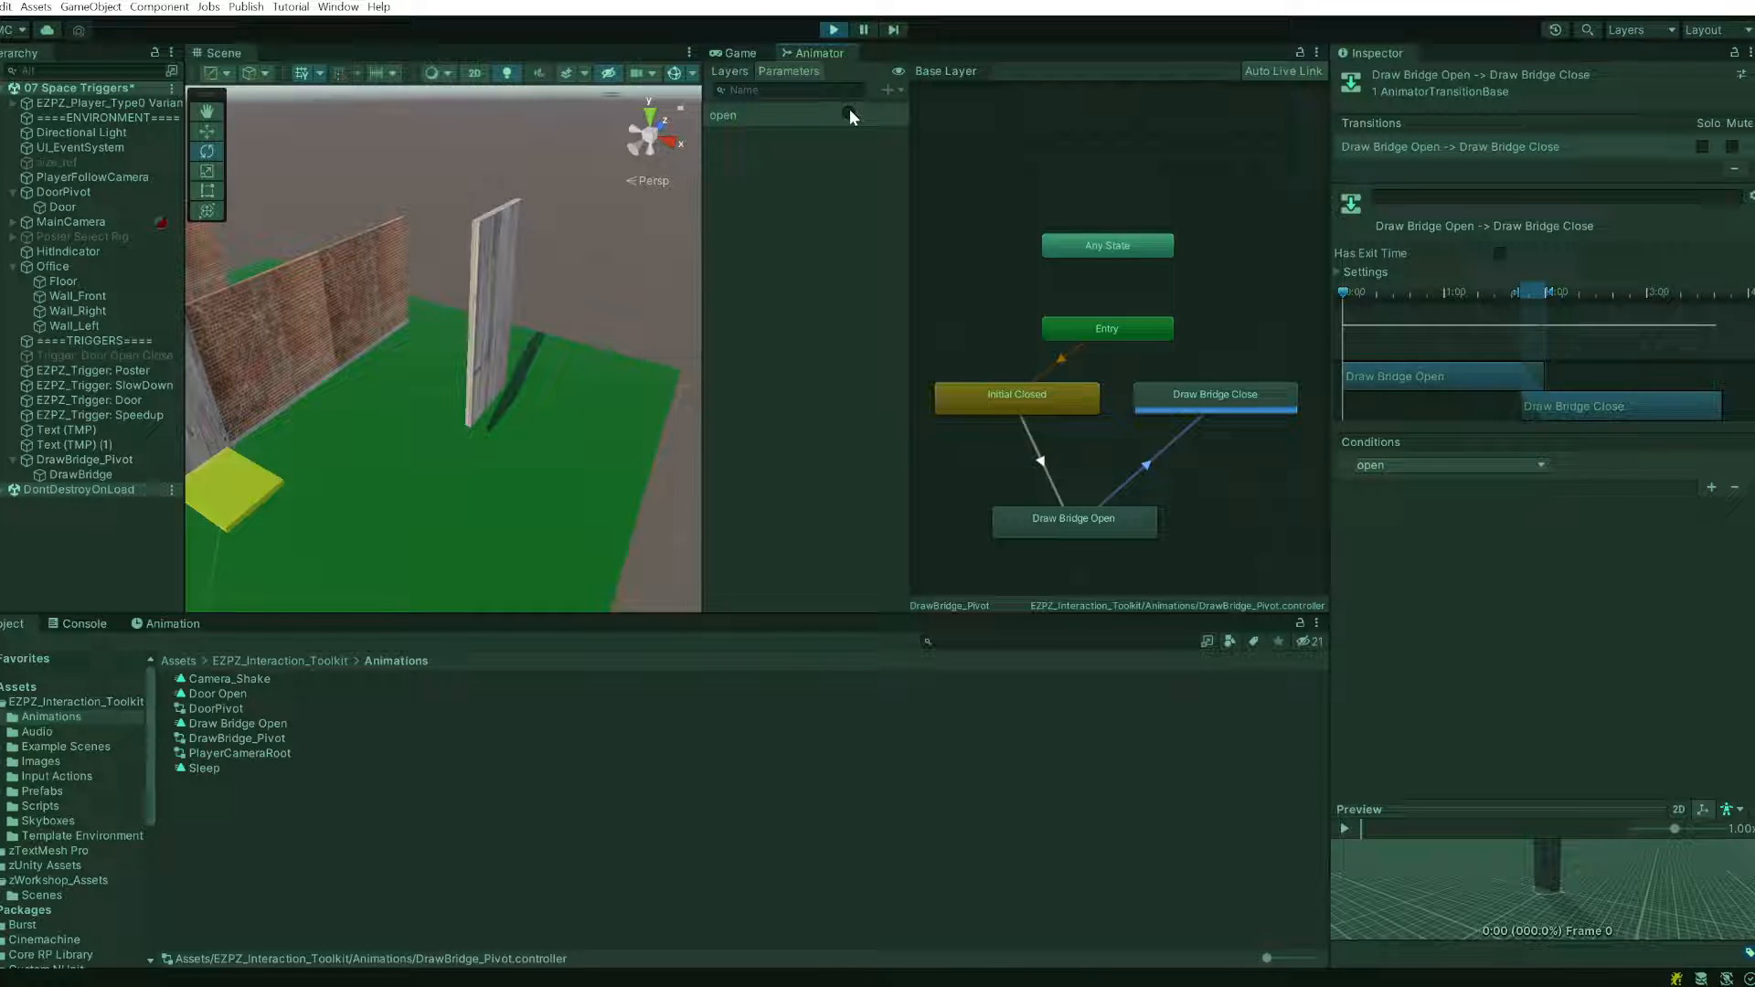
click(1241, 398)
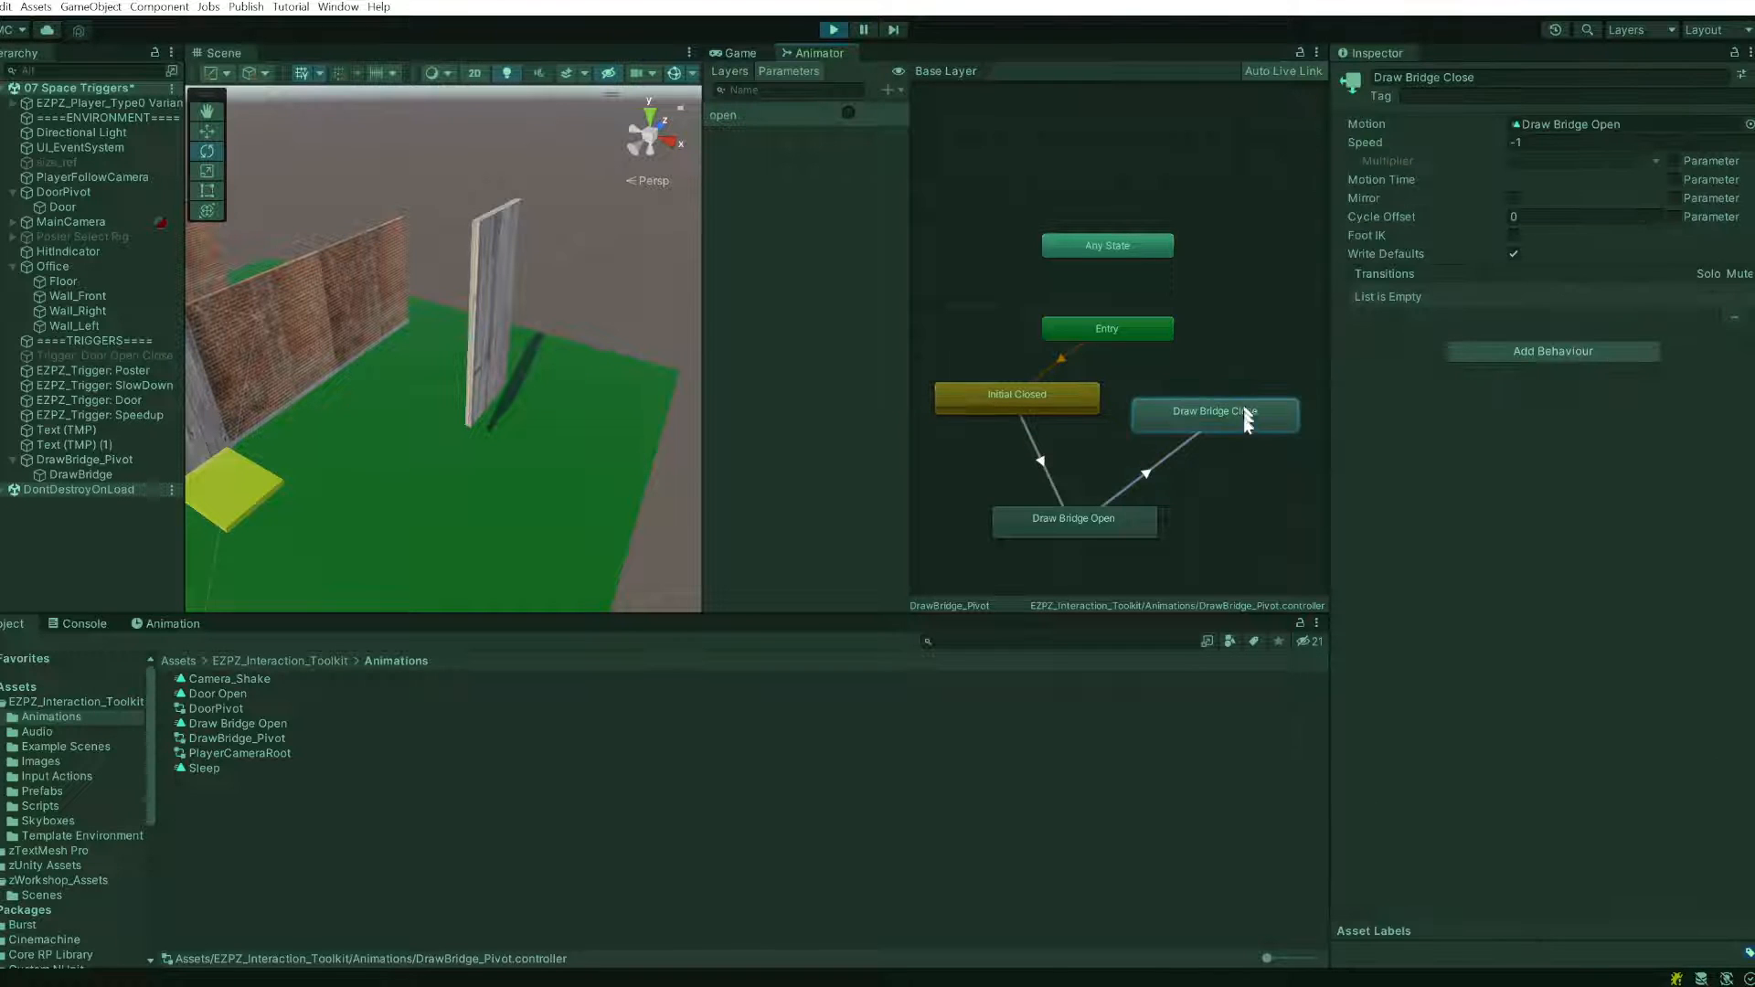
drag(1242, 398, 1236, 409)
click(833, 29)
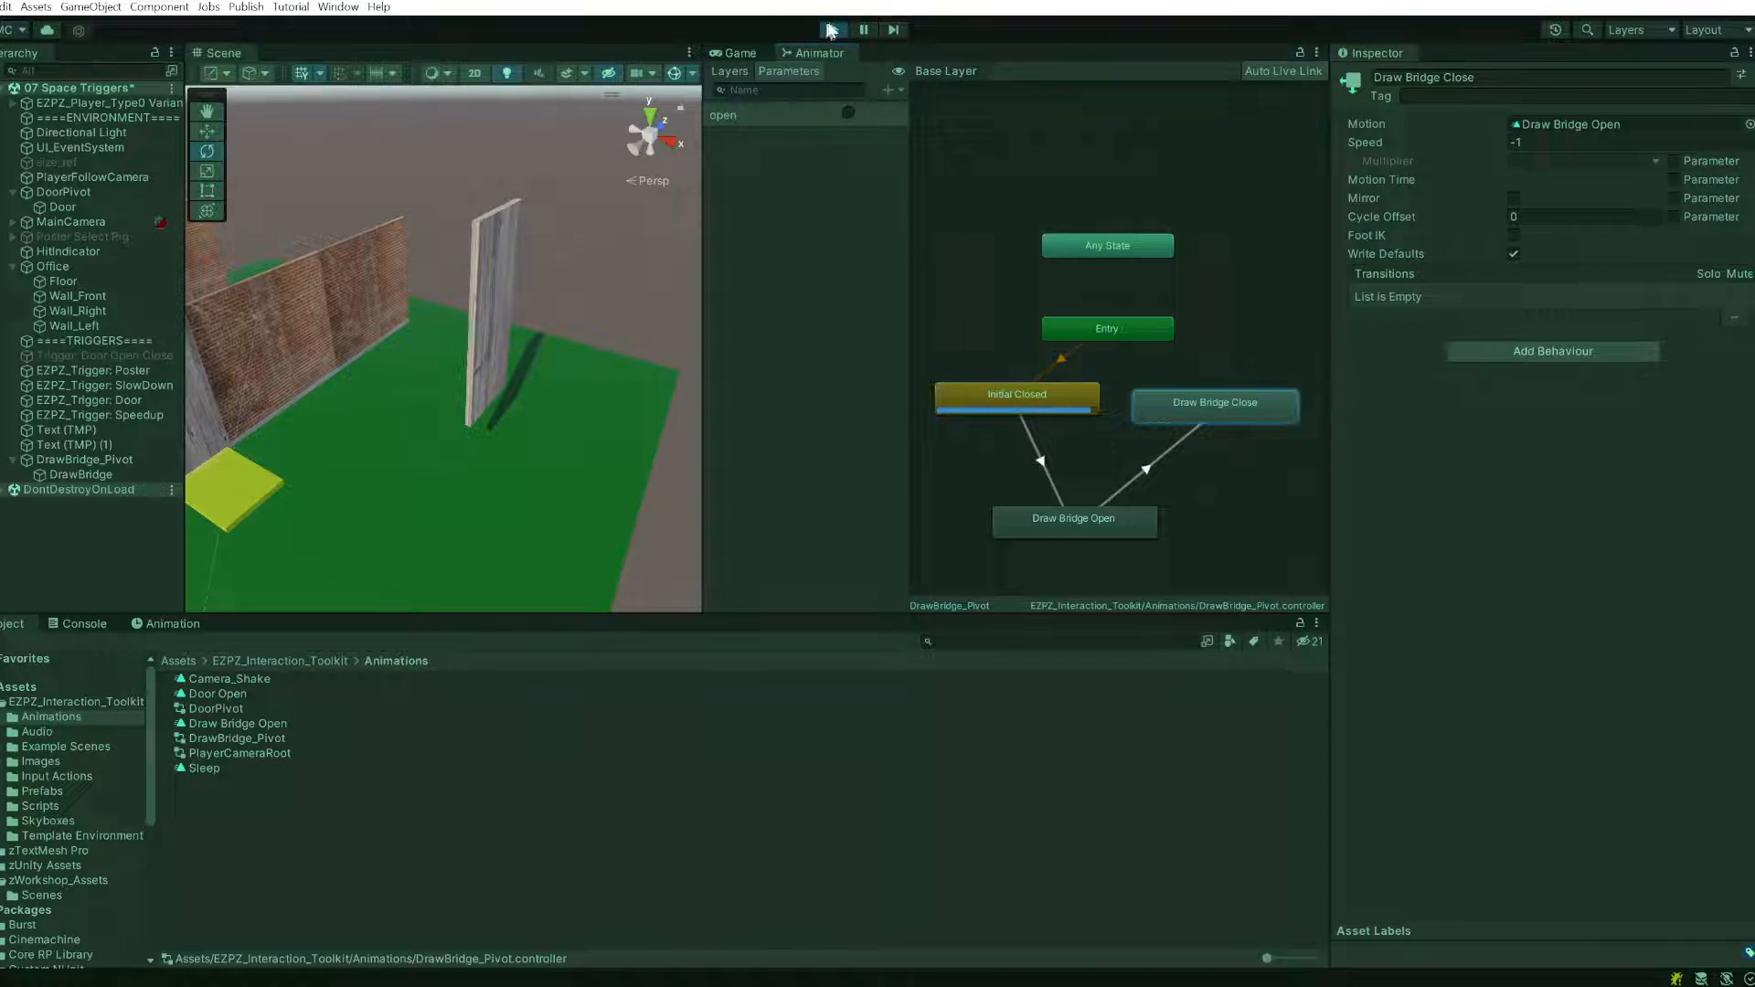
- Space the Initial Closed and Draw Bridge Close states further apart in the Base Layer graph
drag(1067, 387, 1043, 379)
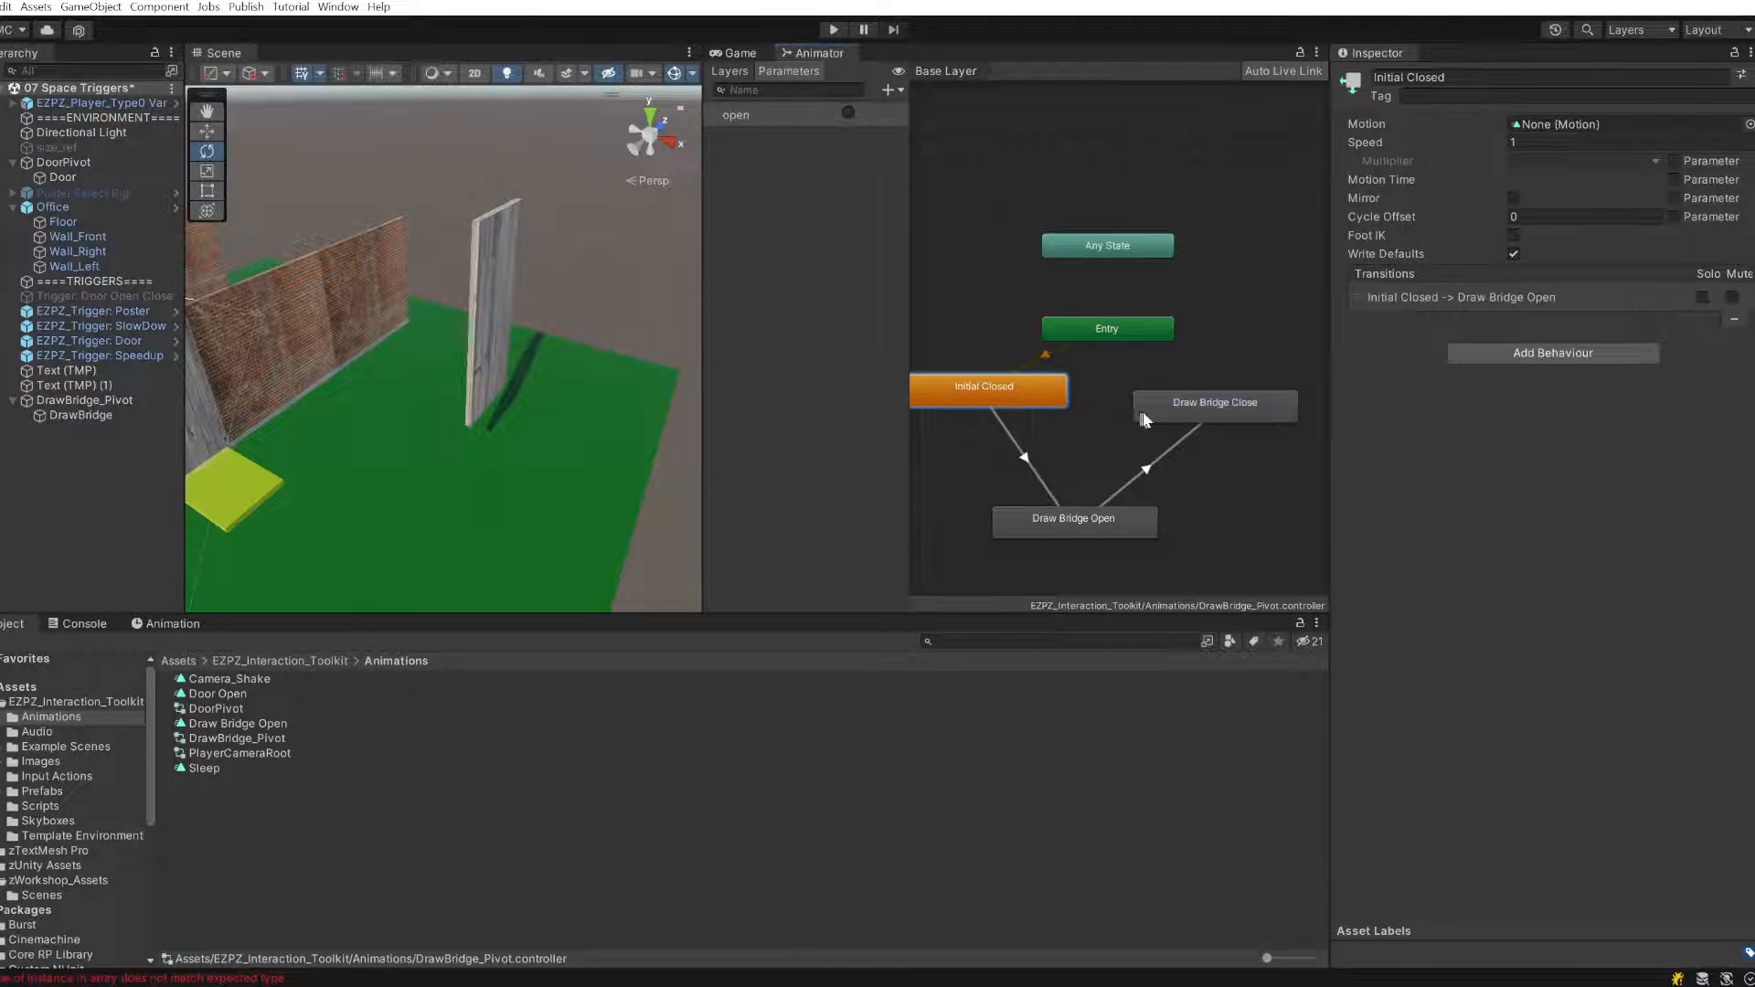
drag(1138, 419, 1138, 395)
click(1031, 393)
drag(1031, 399, 1039, 408)
drag(1150, 389, 1157, 414)
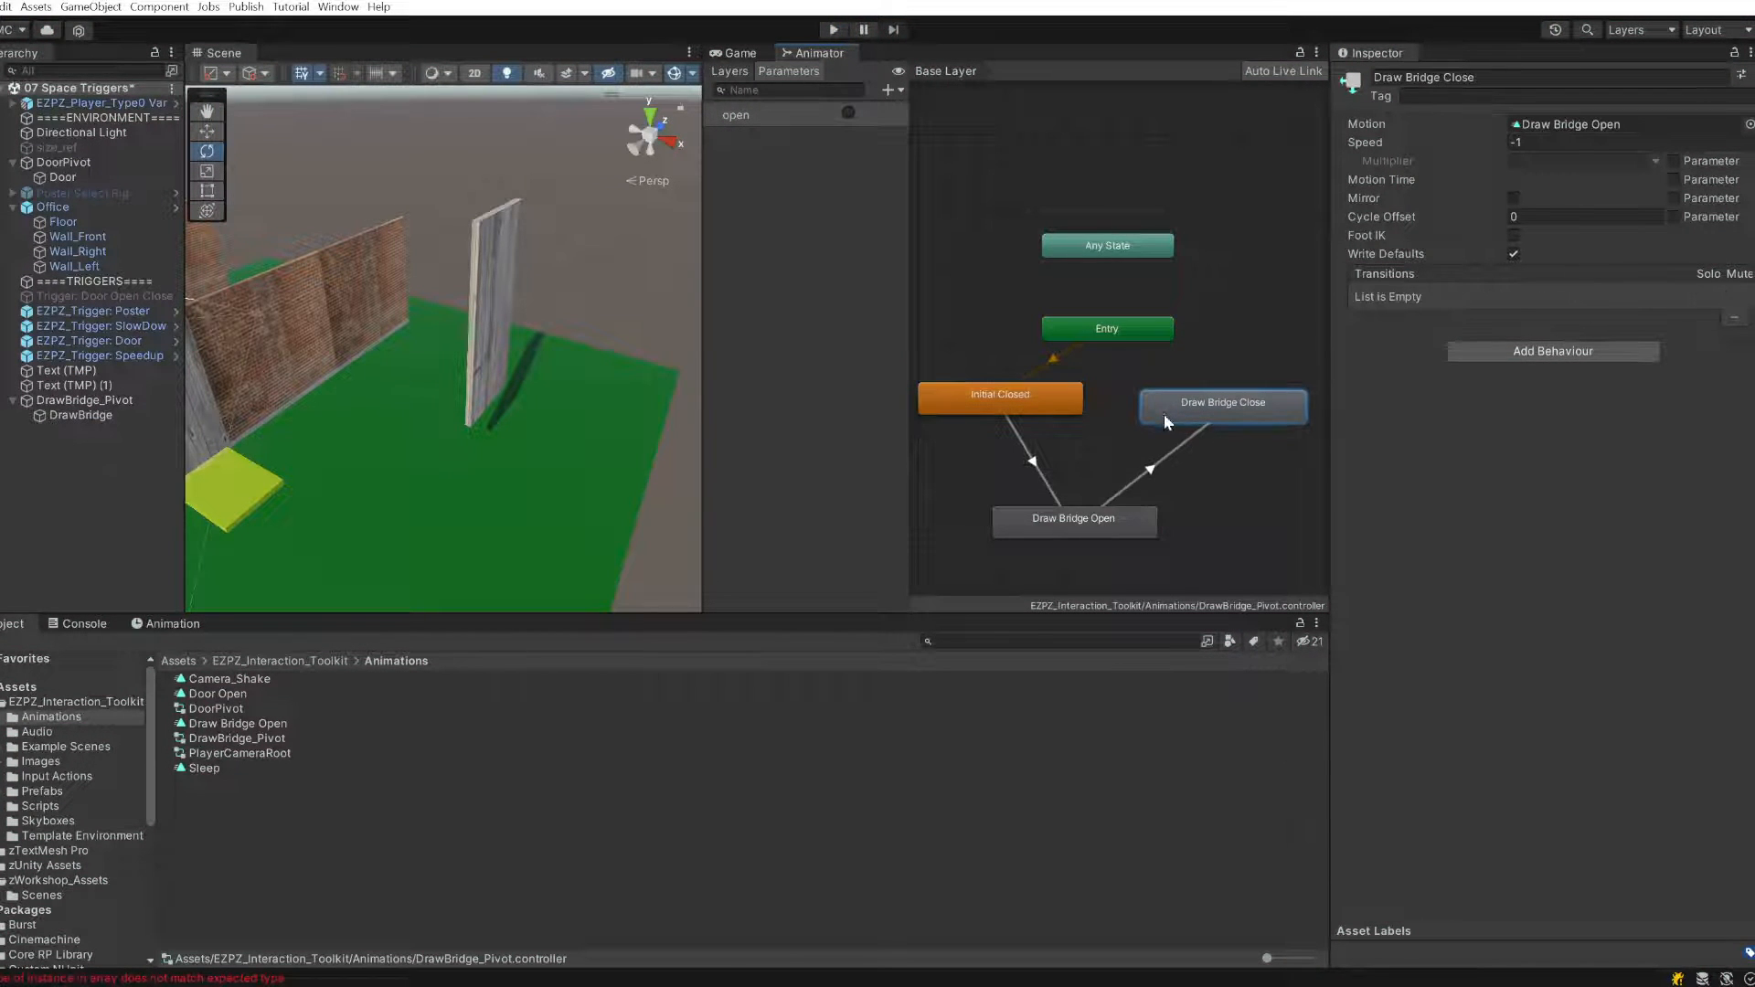
- Make a transition from Draw Bridge Close back to Initial Closed, and nudge Draw Bridge Close slightly away from it
right_click(1178, 405)
click(1243, 418)
click(1074, 396)
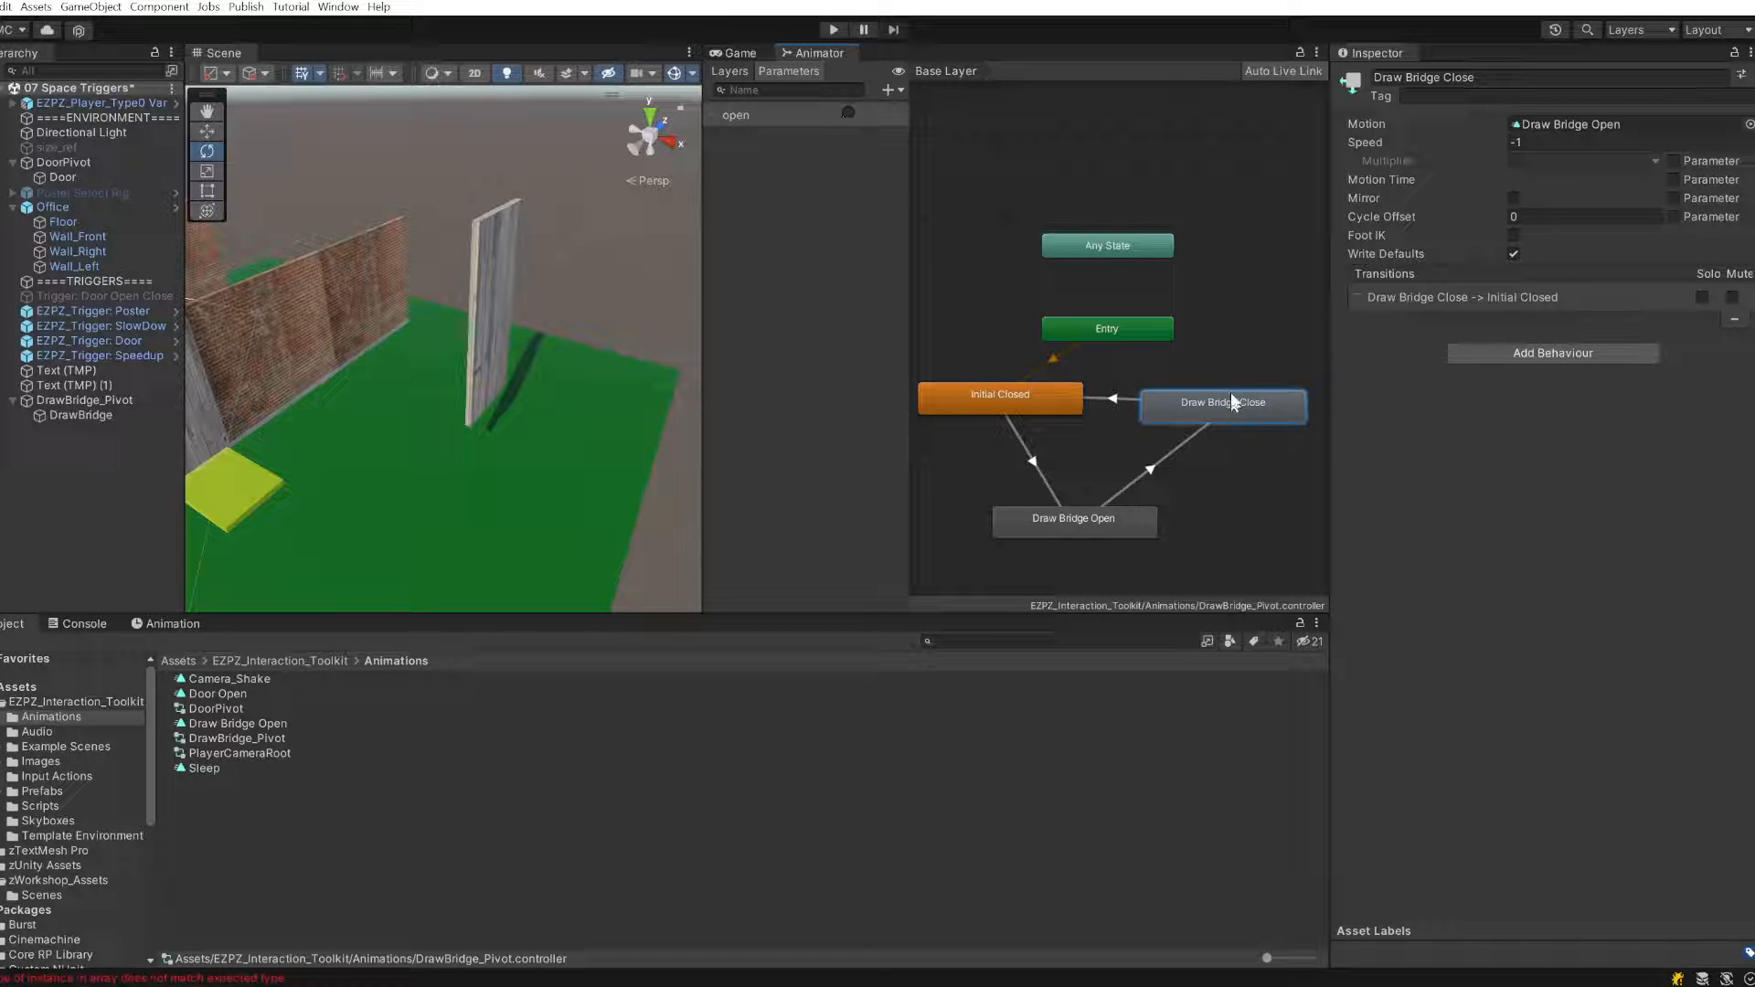
drag(1234, 403, 1242, 402)
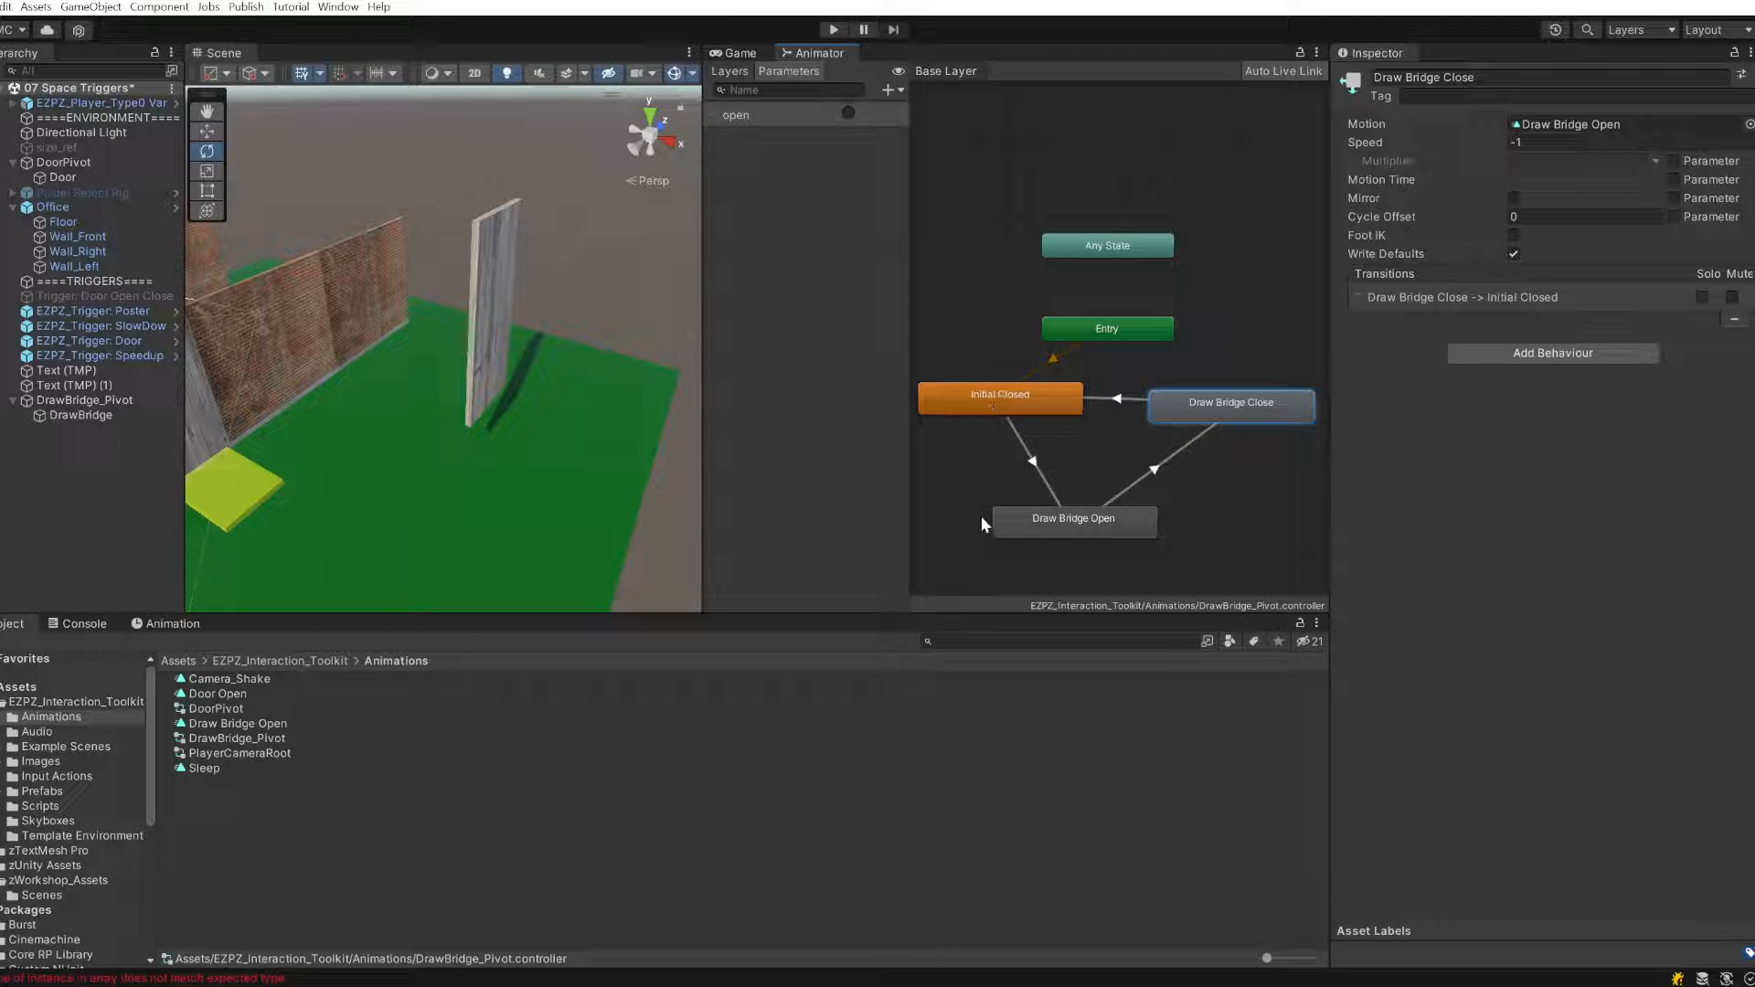
click(1112, 398)
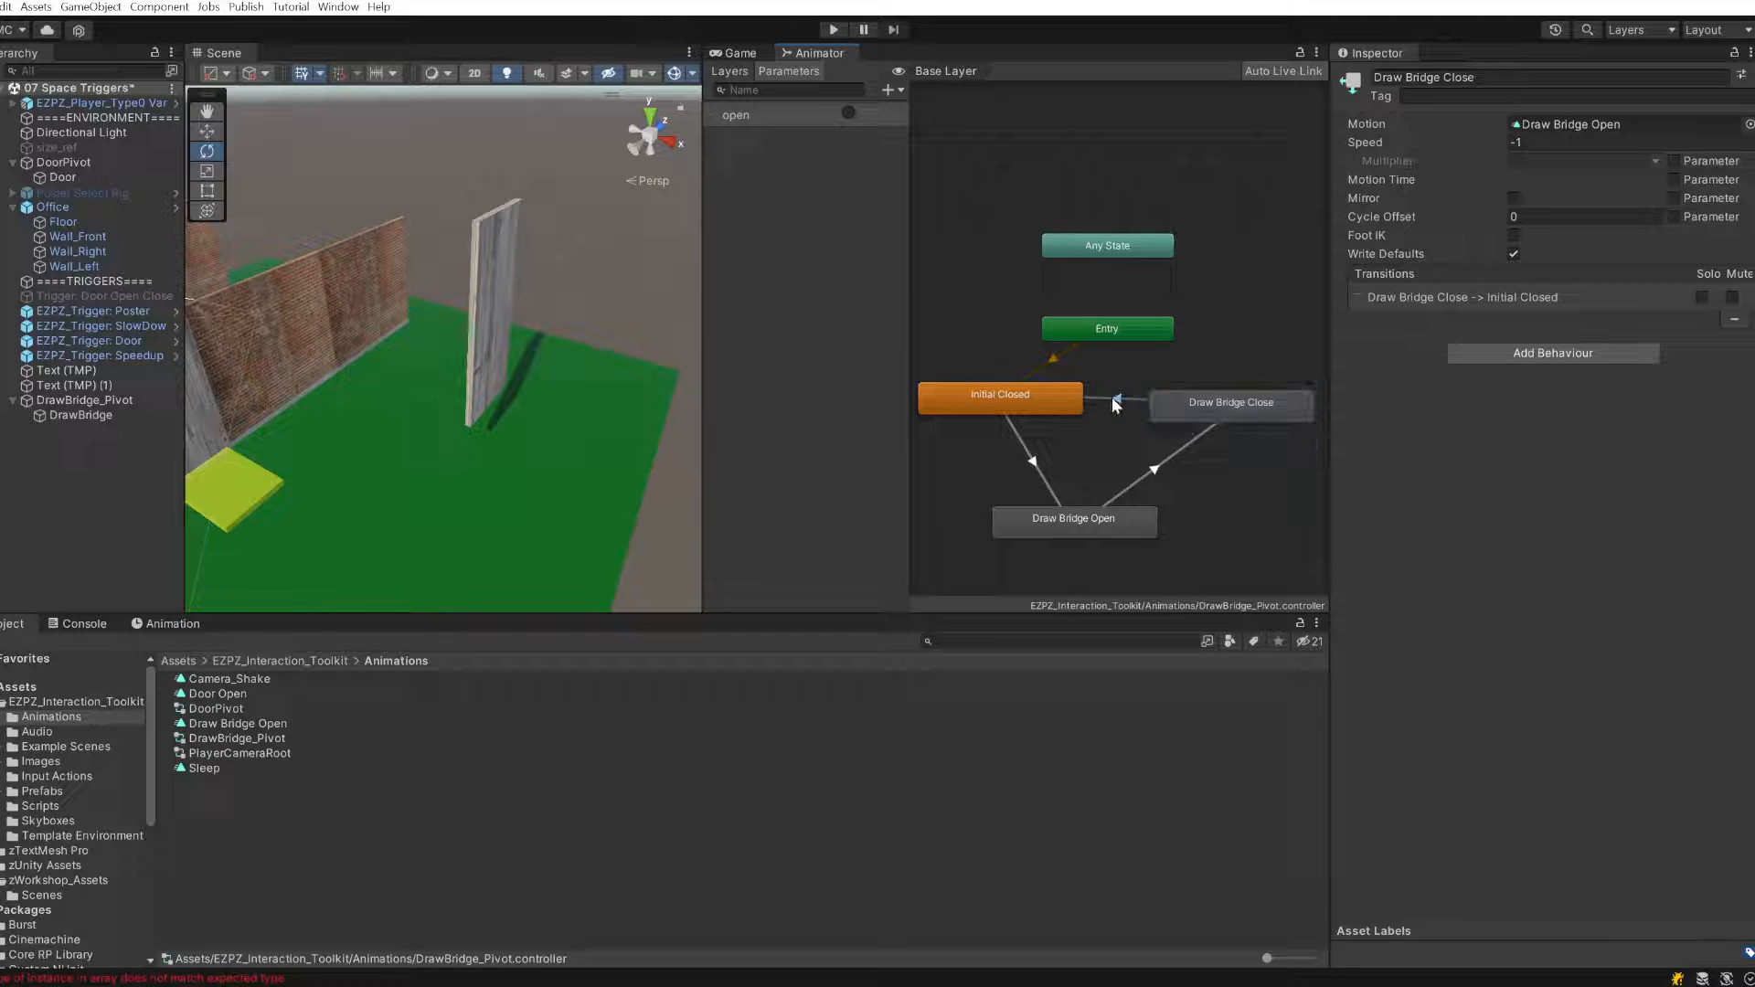
click(1203, 399)
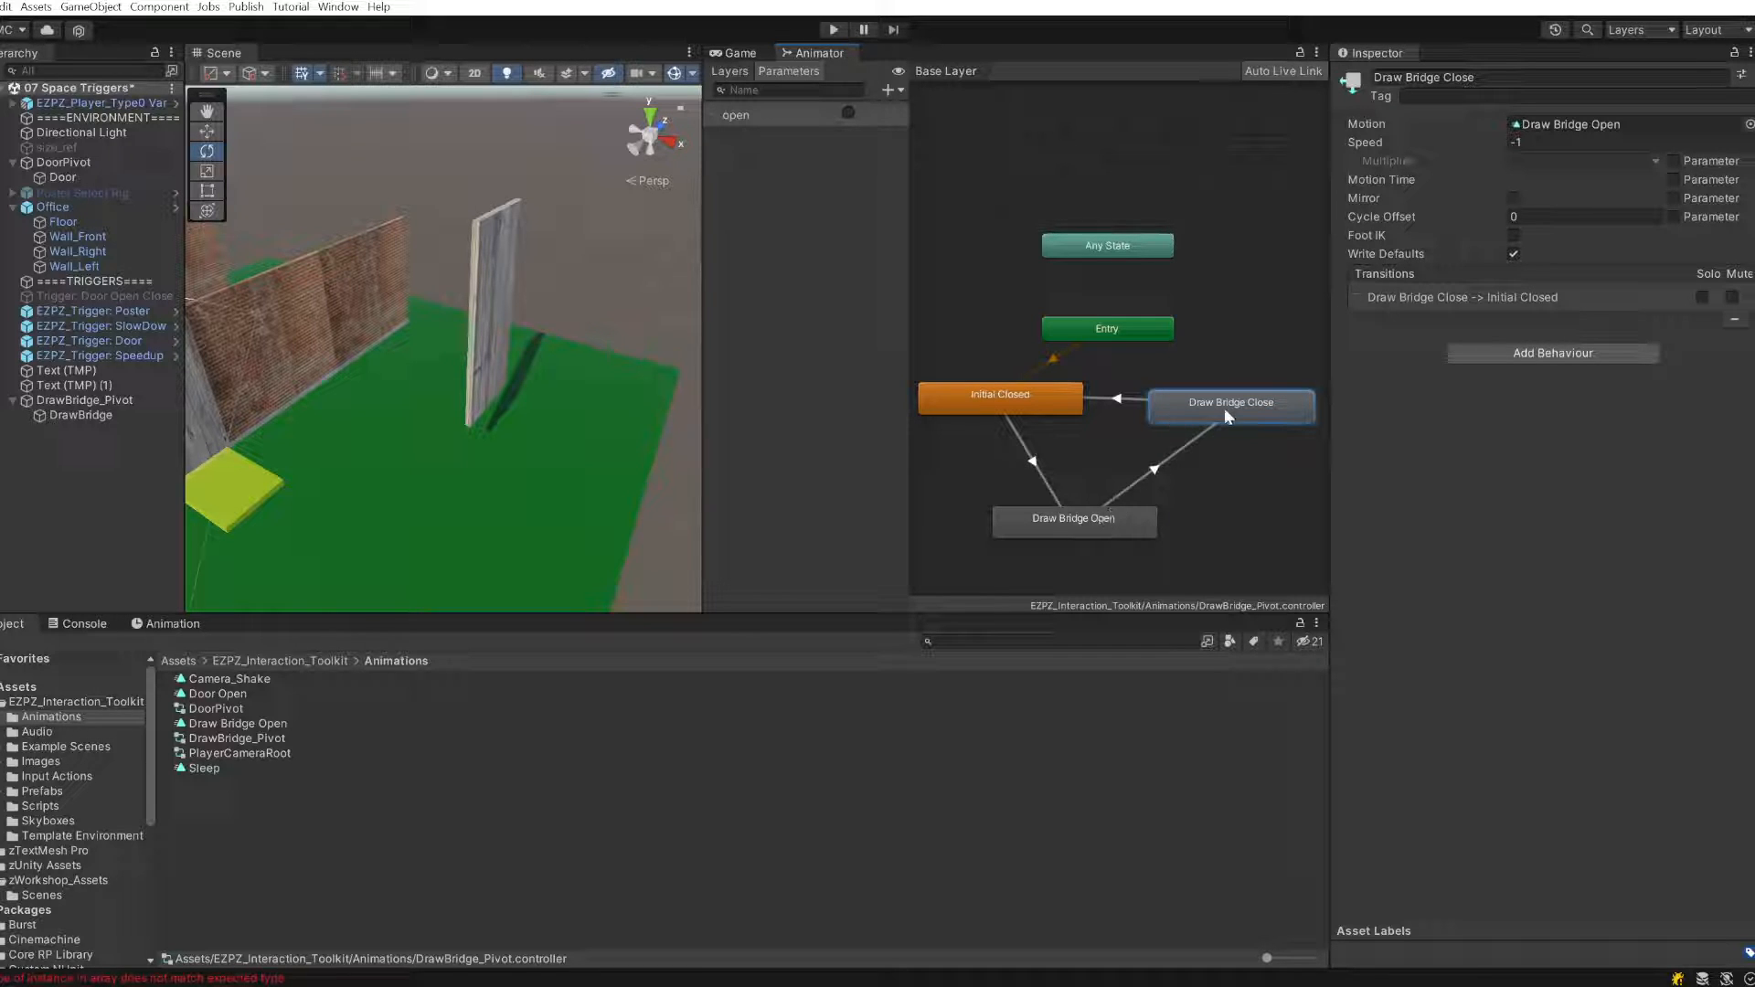
- Select the Draw Bridge Close to Initial Closed transition, play-test the bridge by firing the open trigger, and exit play mode
click(1111, 399)
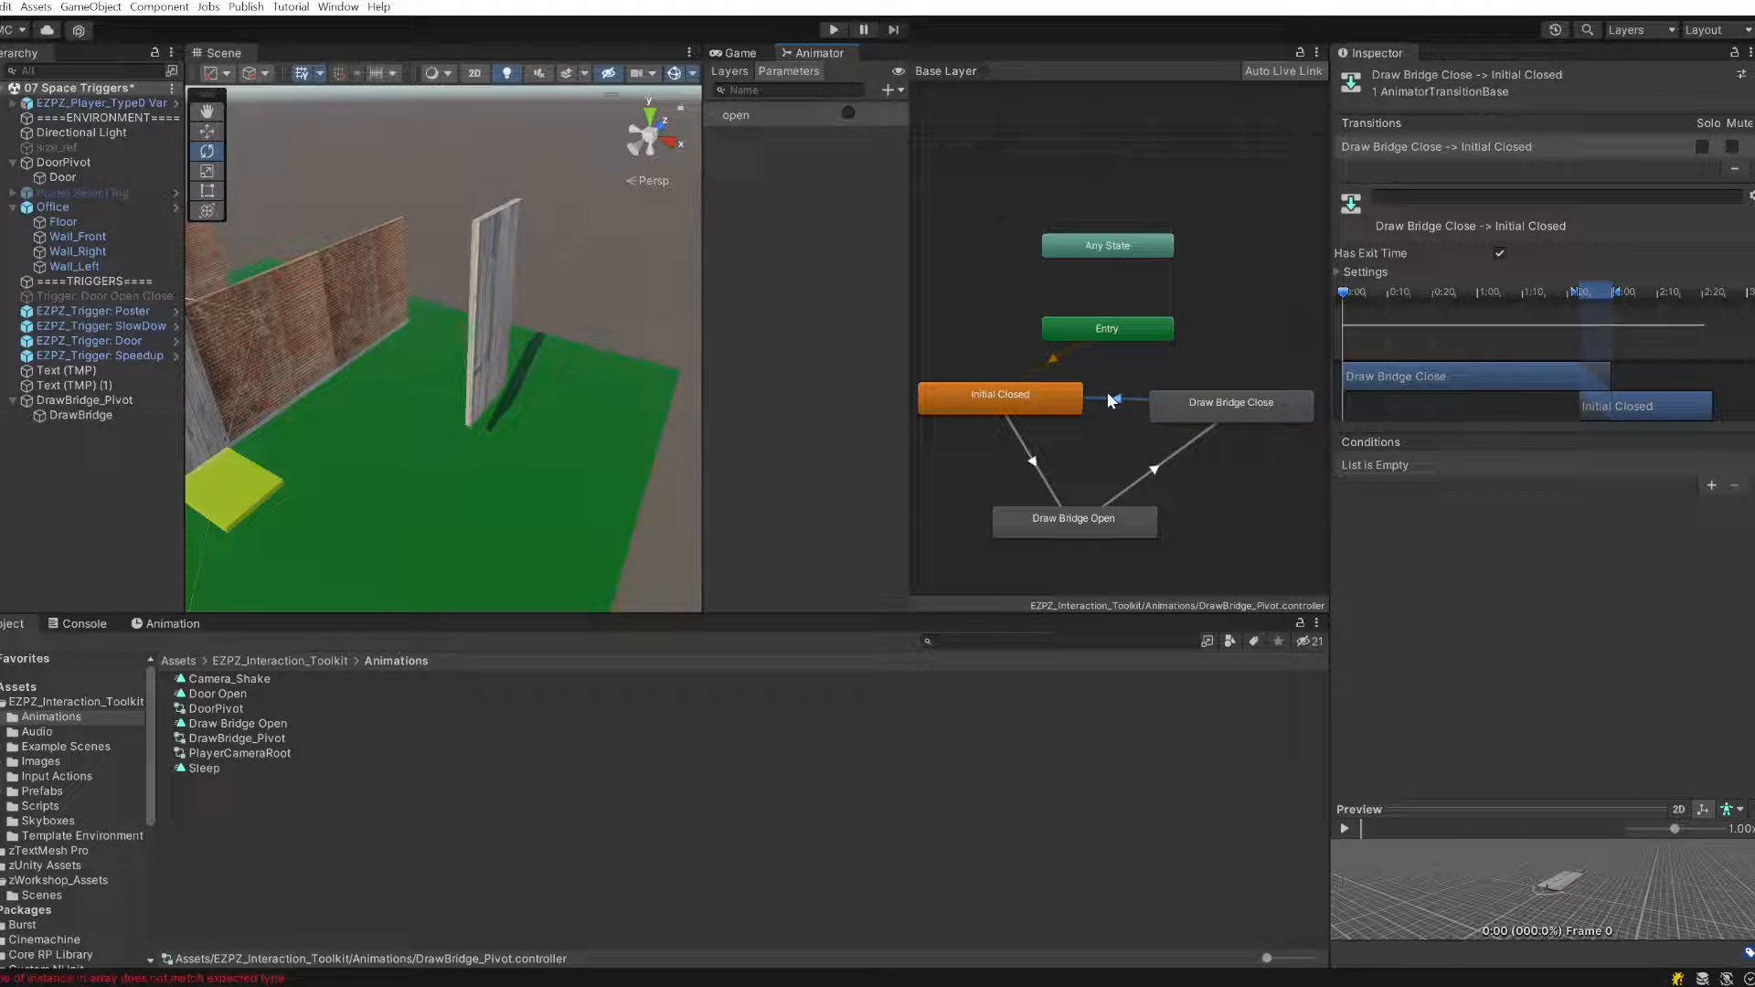
click(835, 30)
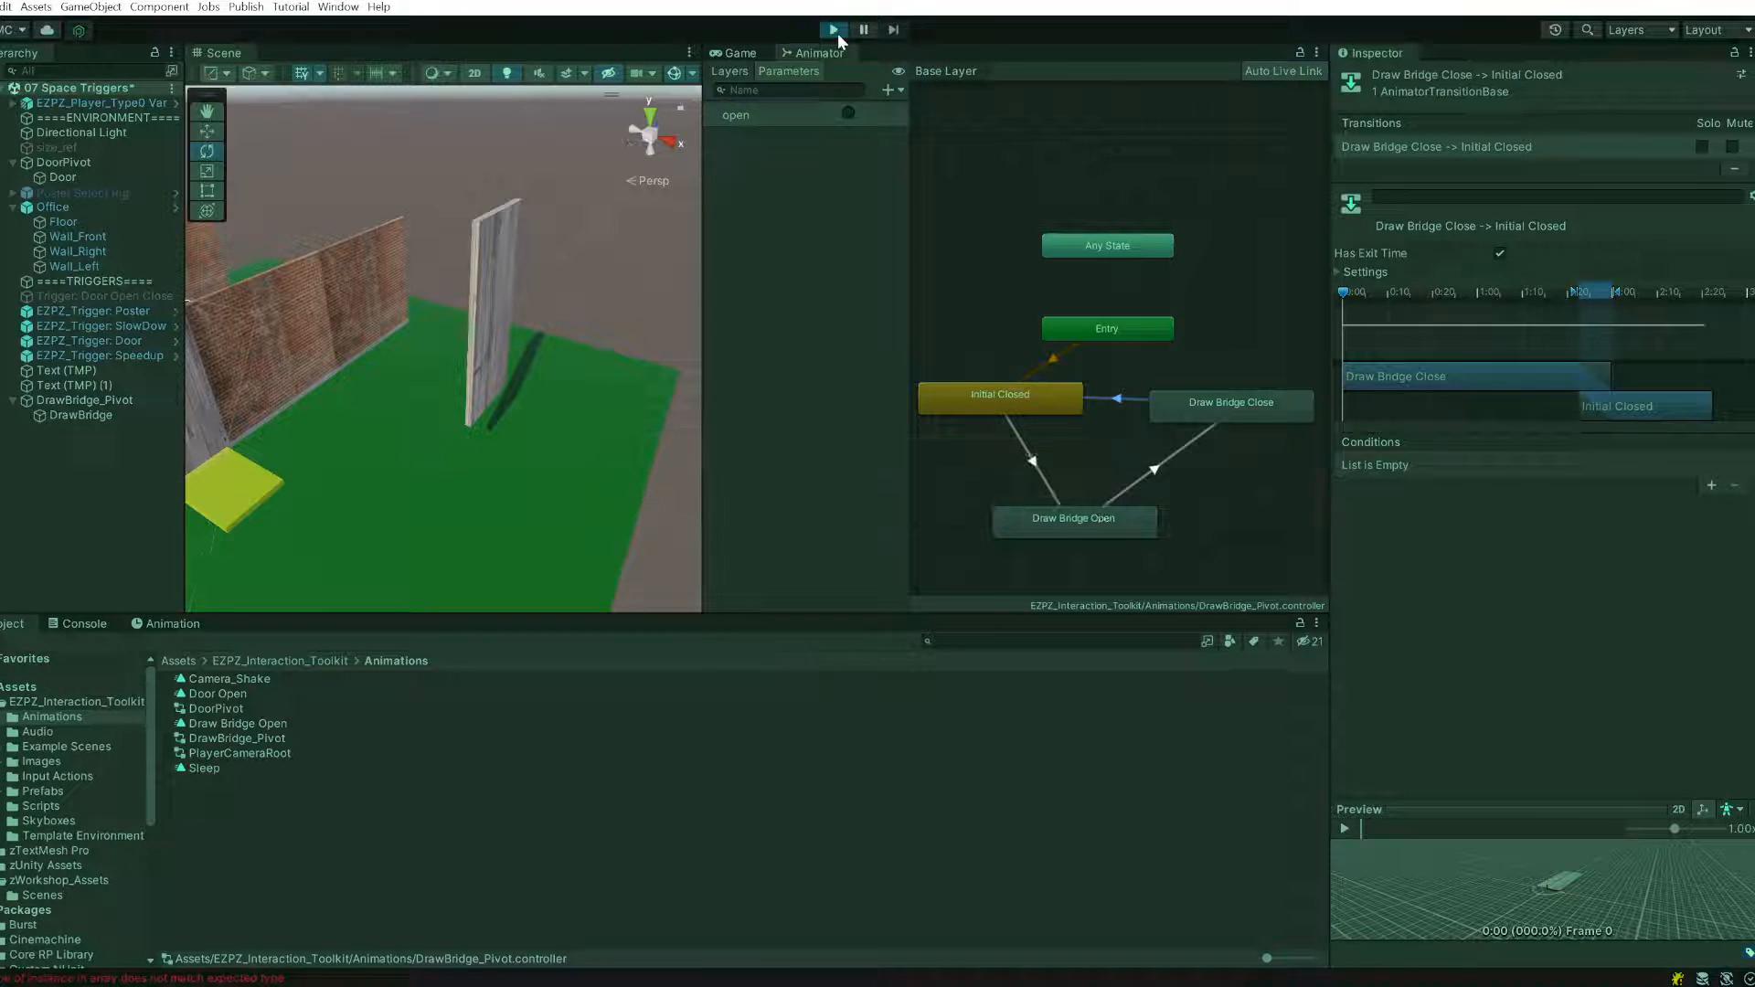
click(814, 53)
click(788, 71)
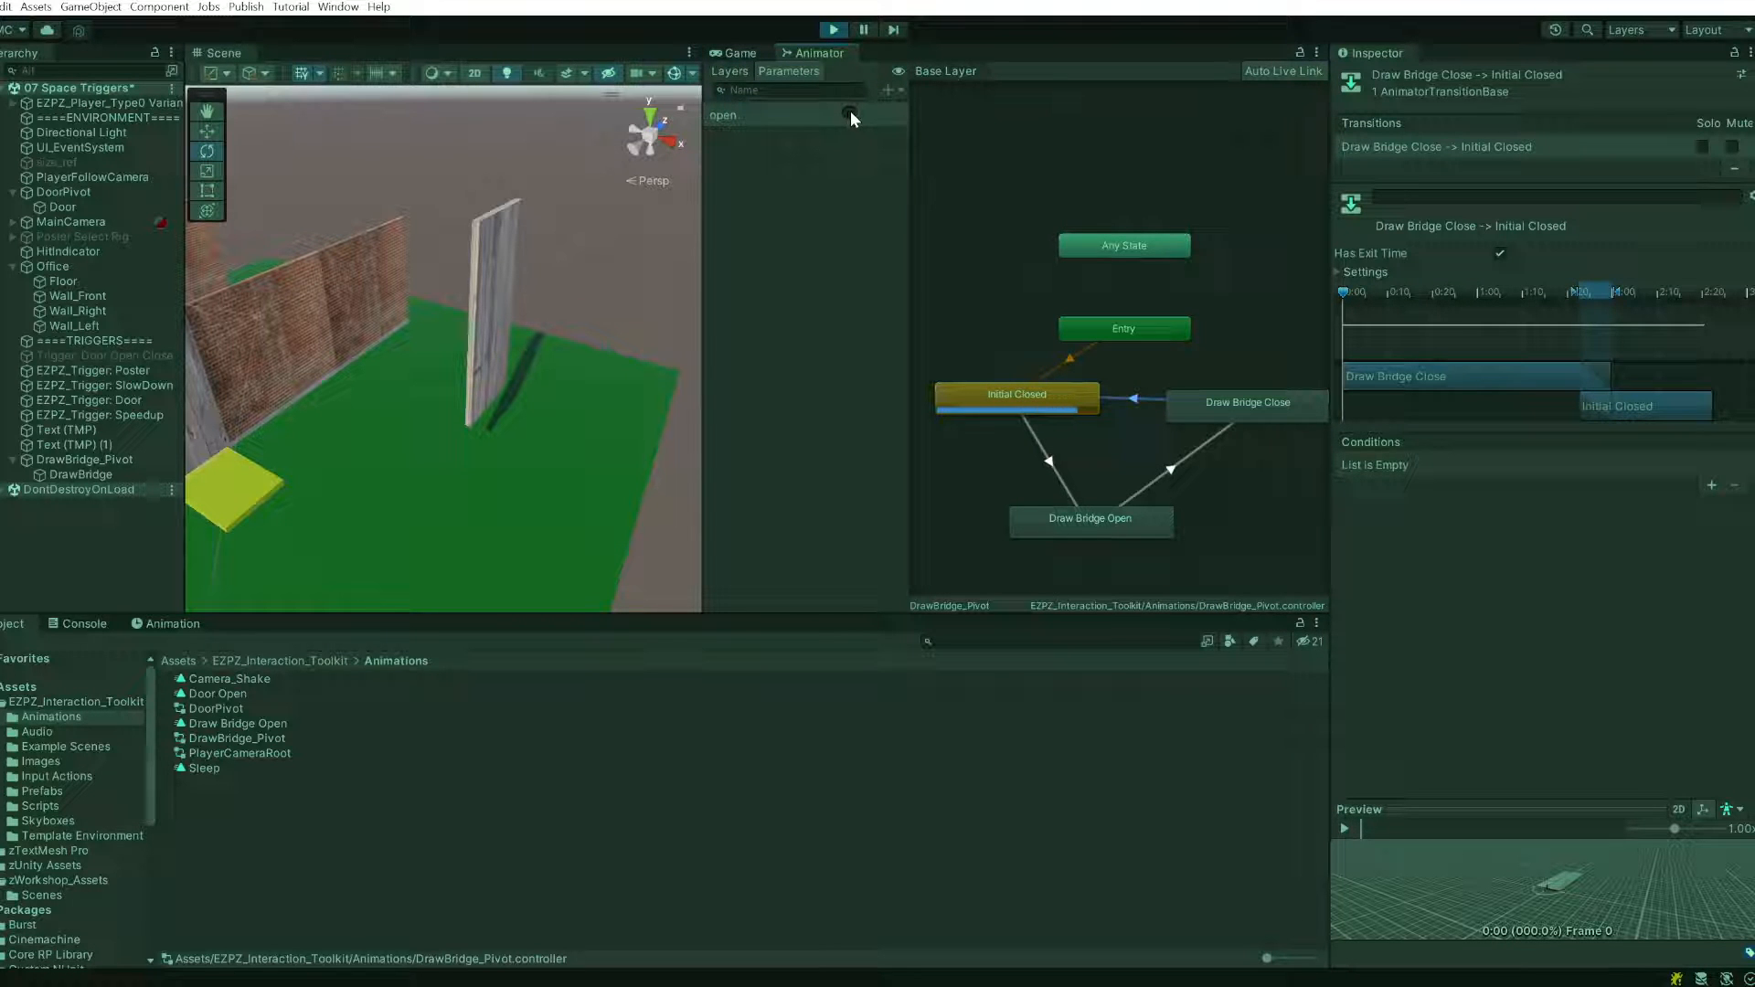
click(849, 112)
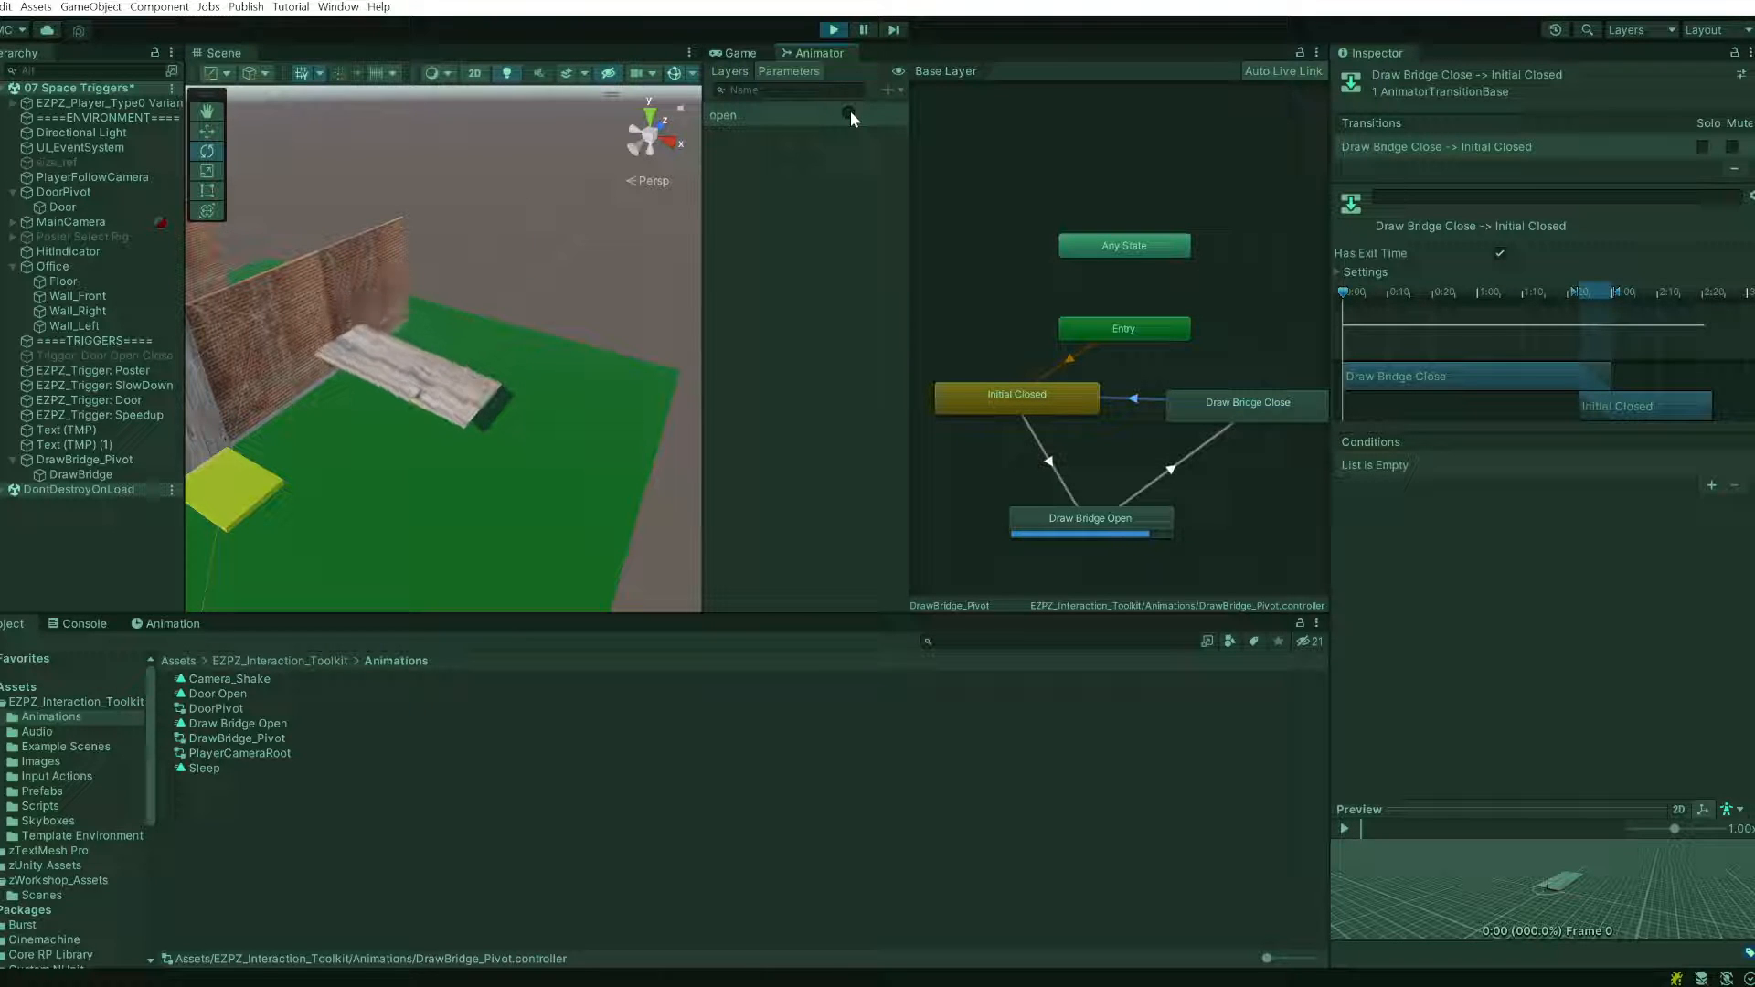
click(834, 30)
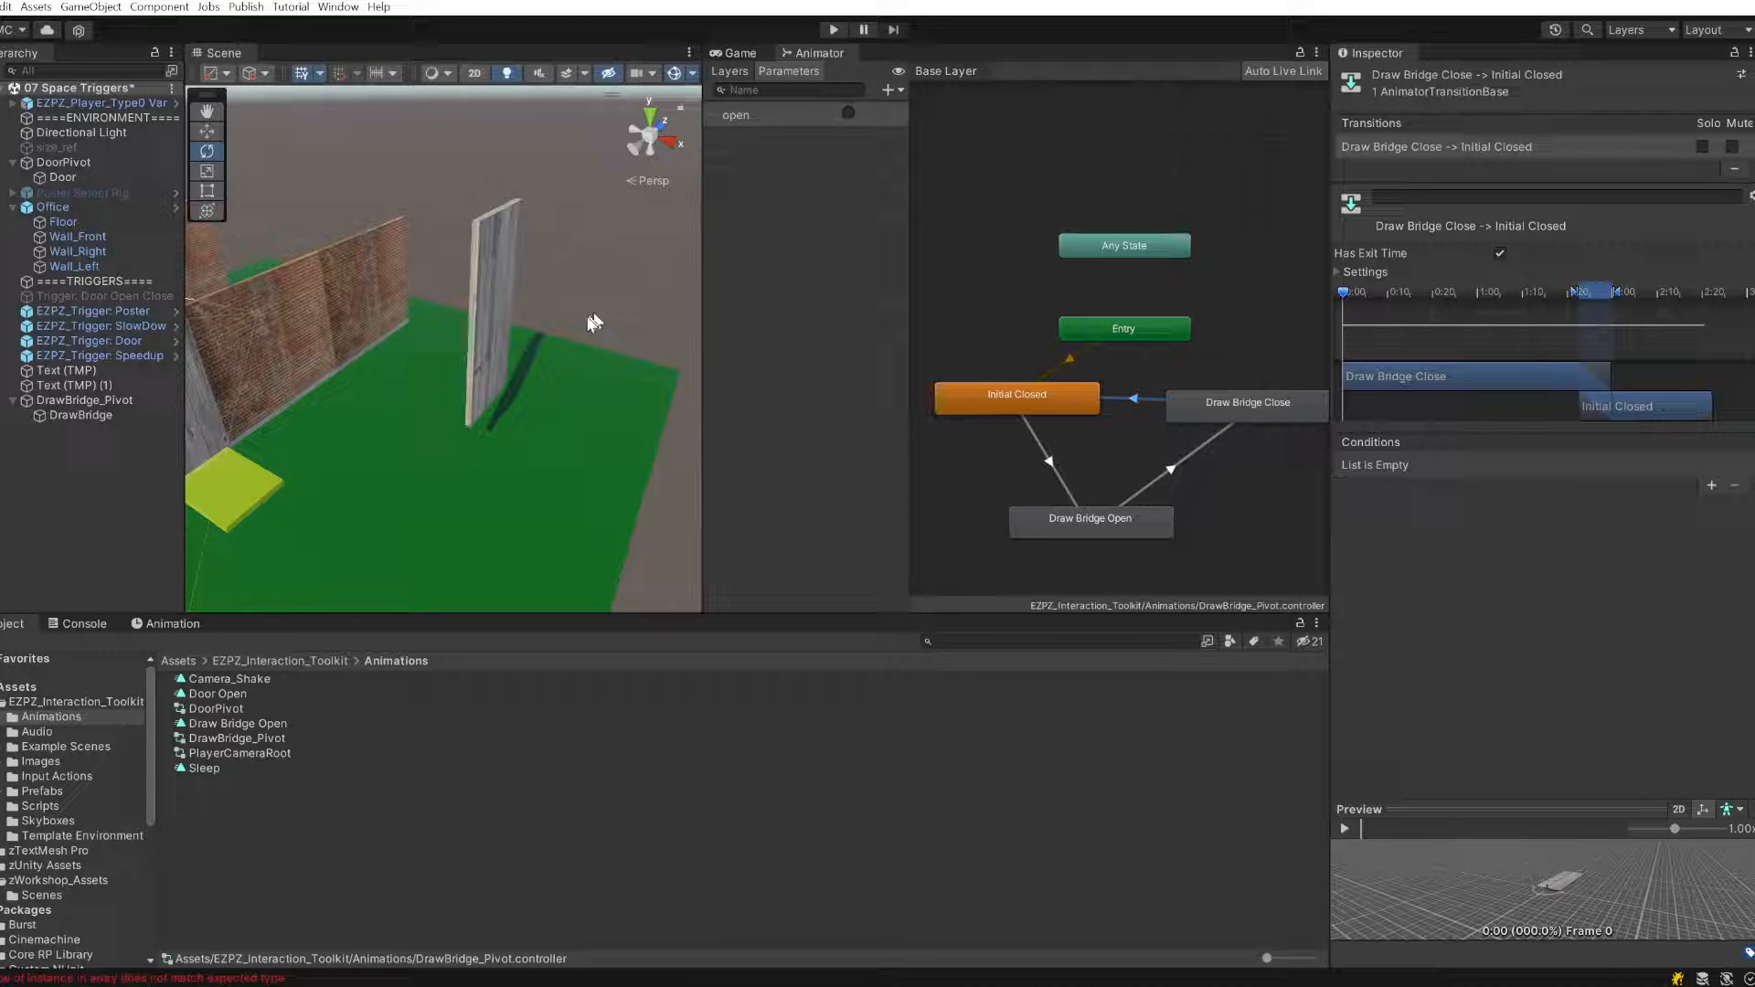
- Examine the door trigger's enter and exit events and the DoorPivot animator's states and parameters for comparison with the drawbridge
right_drag(512, 393, 443, 424)
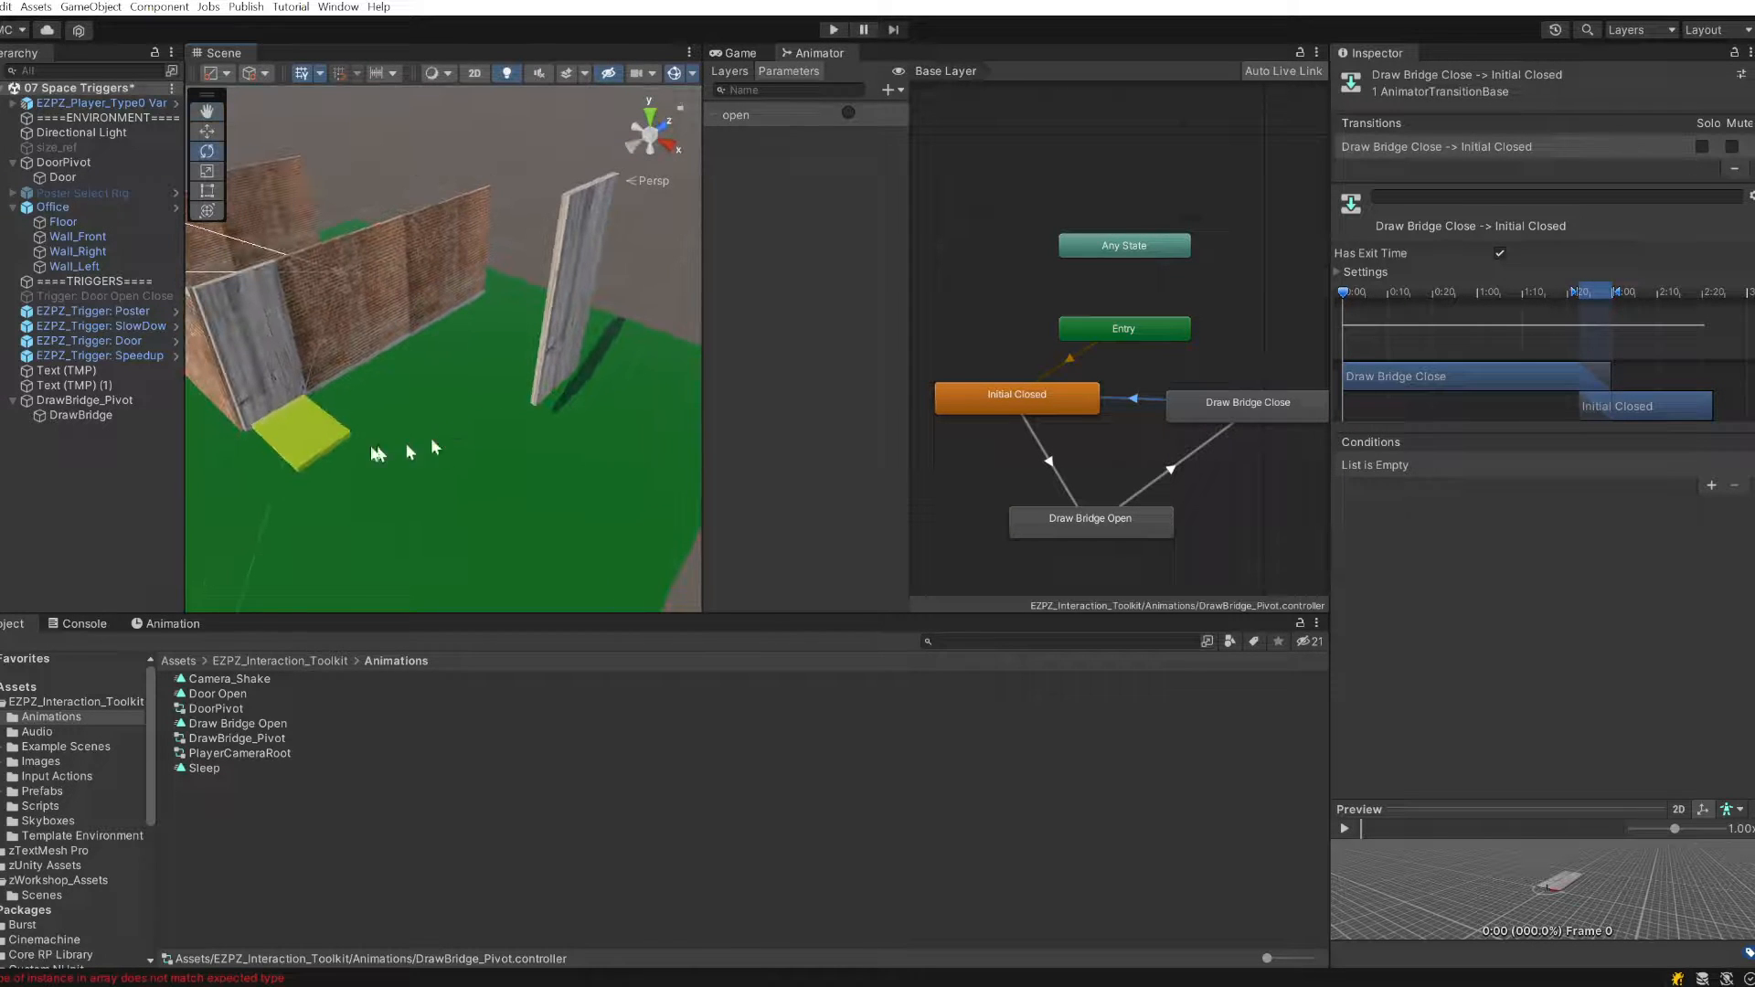
click(311, 450)
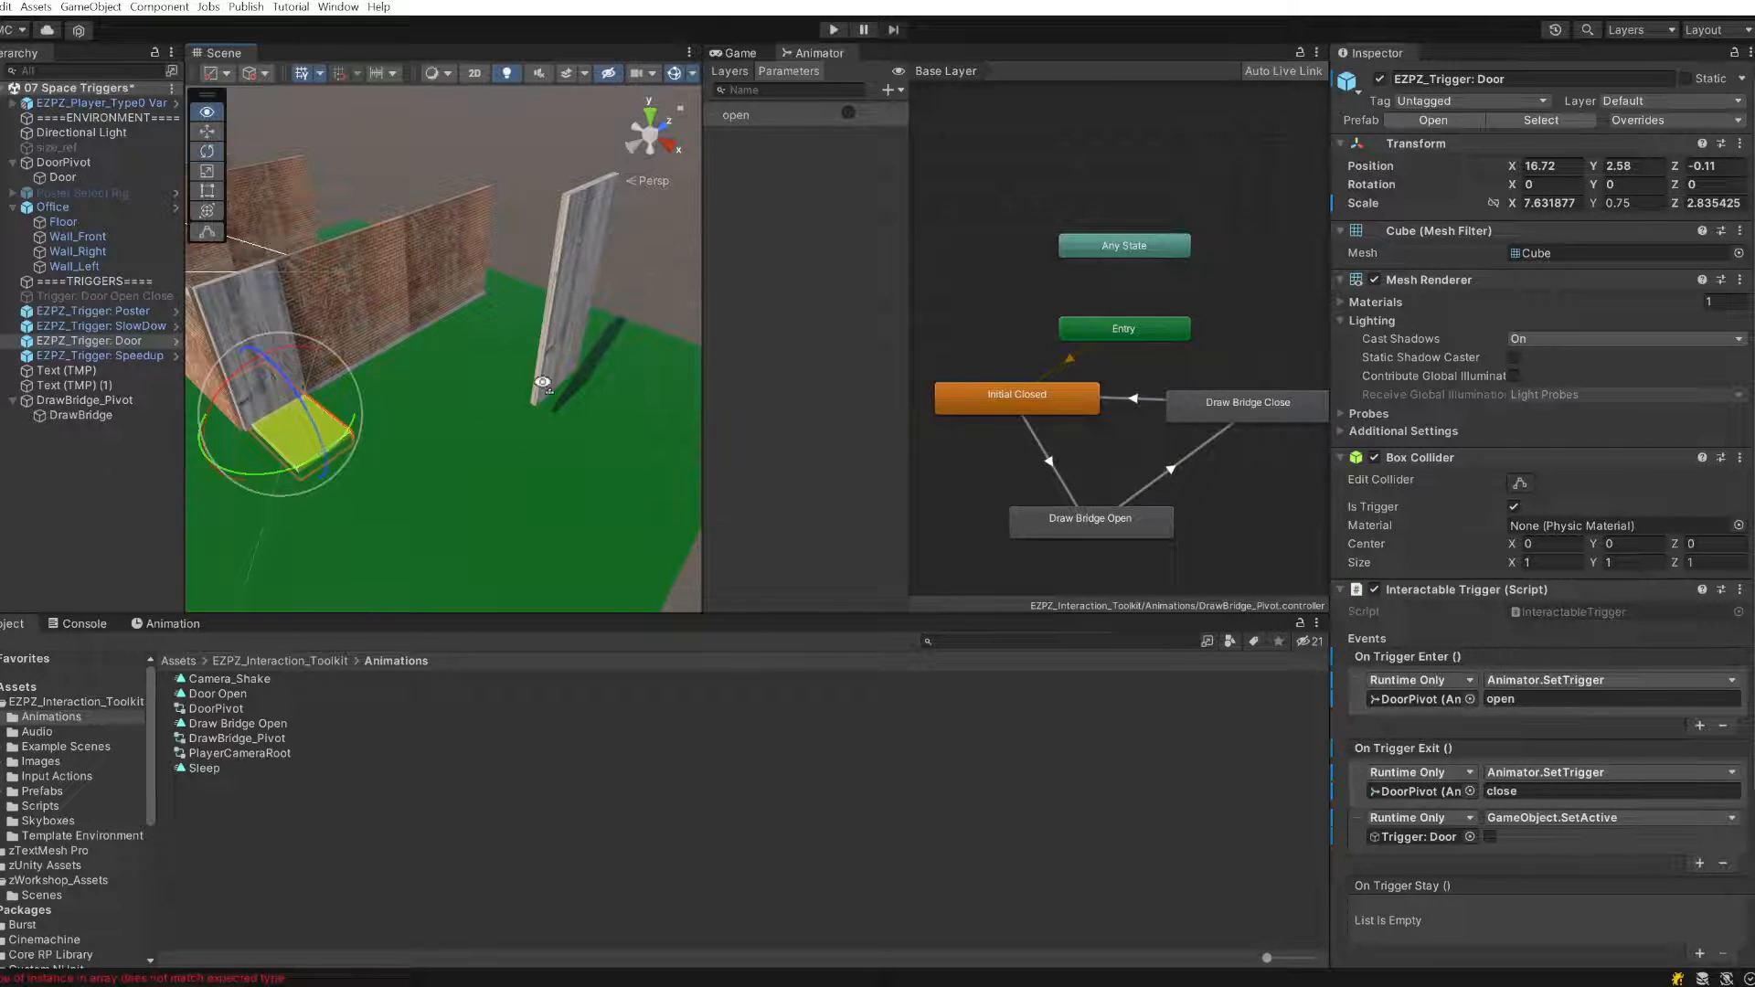
right_drag(541, 388, 568, 393)
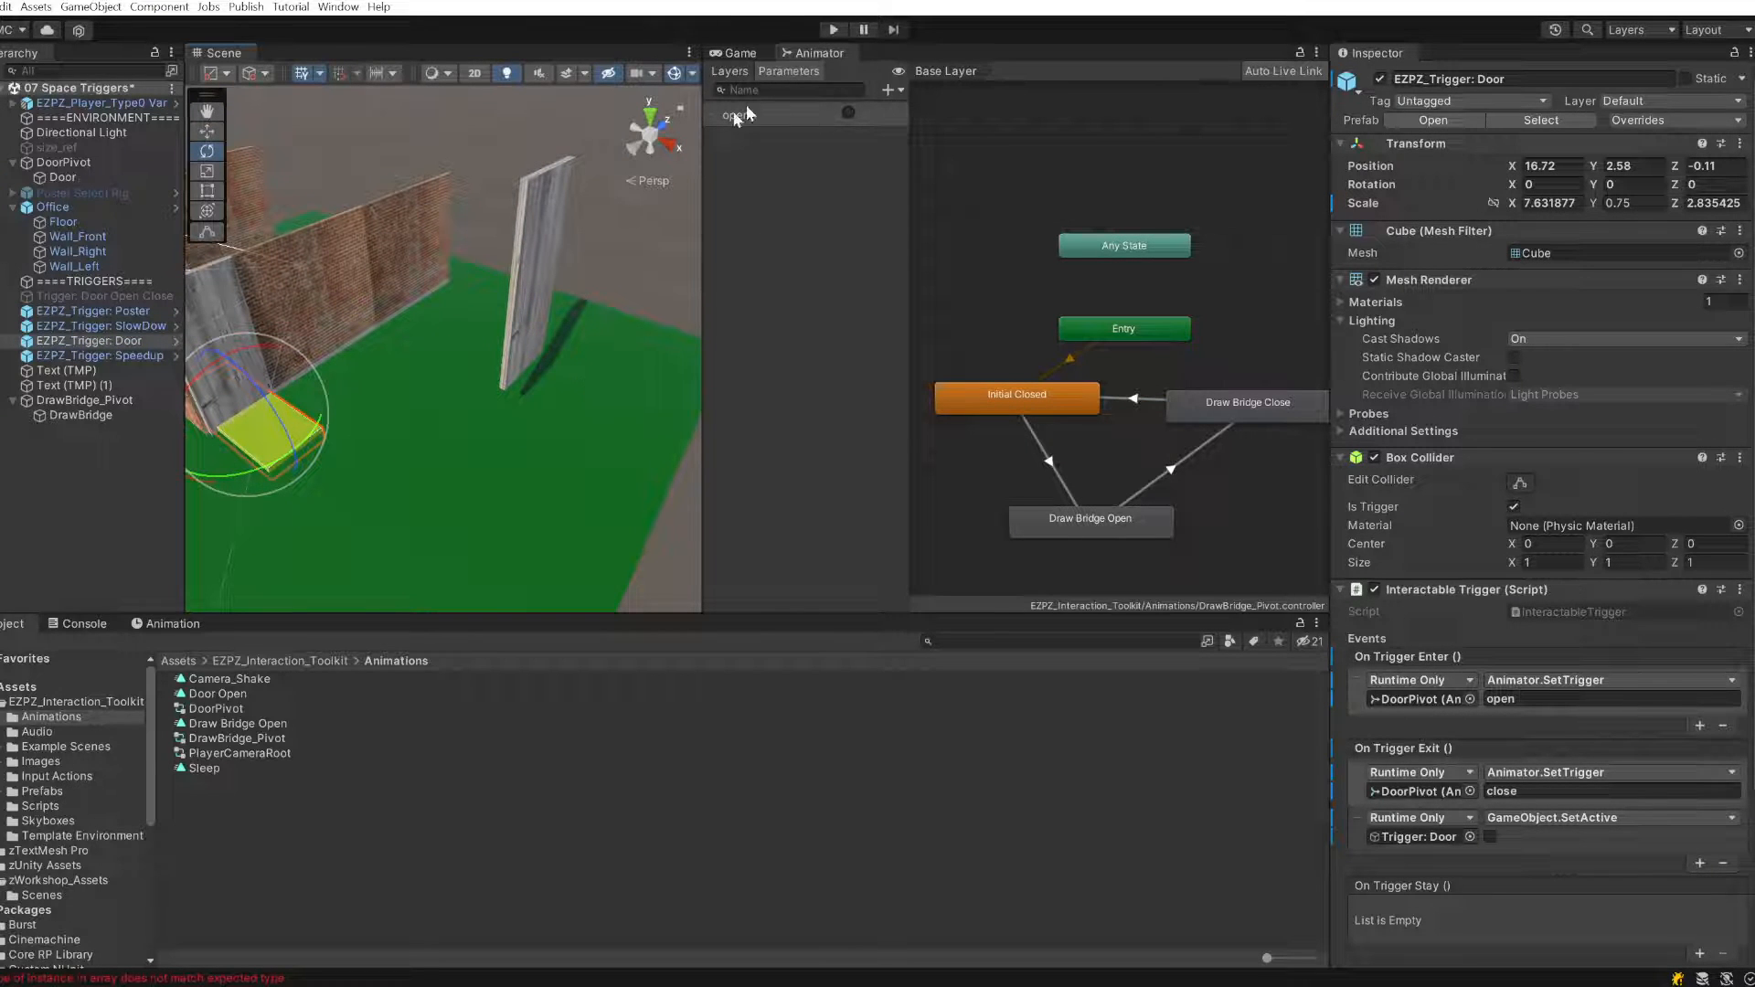
click(138, 162)
scroll(1048, 406, up, 3)
middle_drag(1047, 406, 1130, 462)
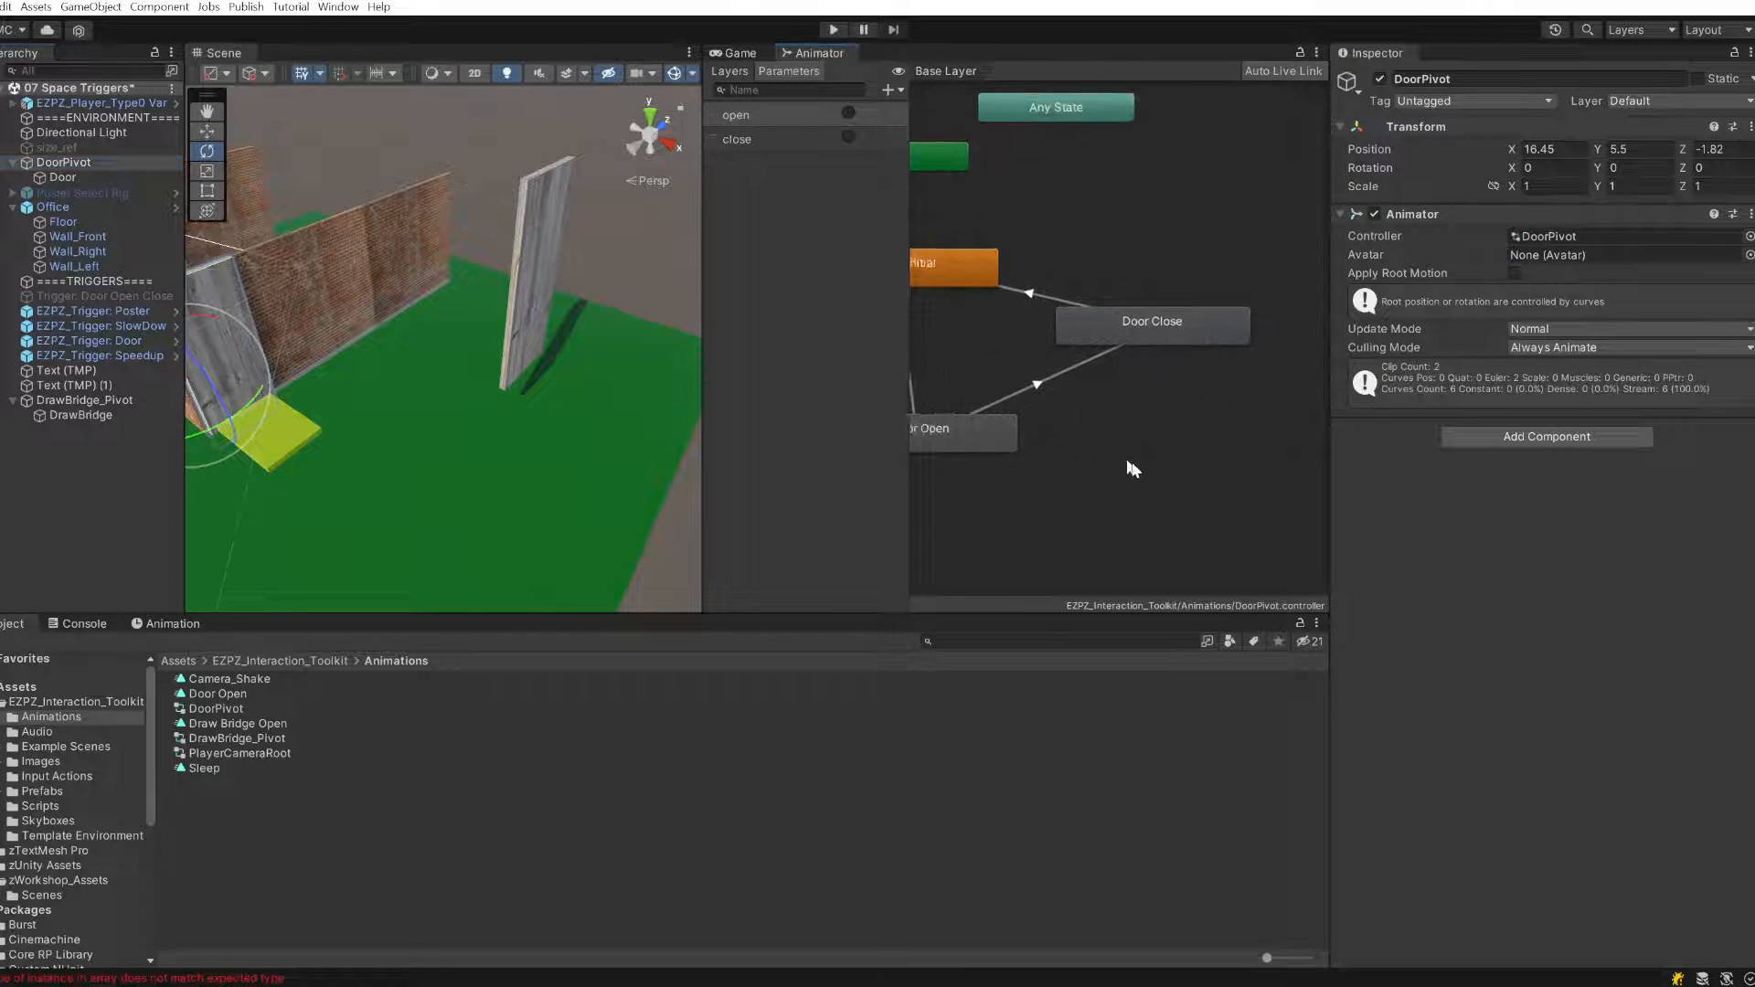
scroll(1130, 457, down, 1)
scroll(1062, 275, down, 2)
middle_drag(1074, 283, 1124, 295)
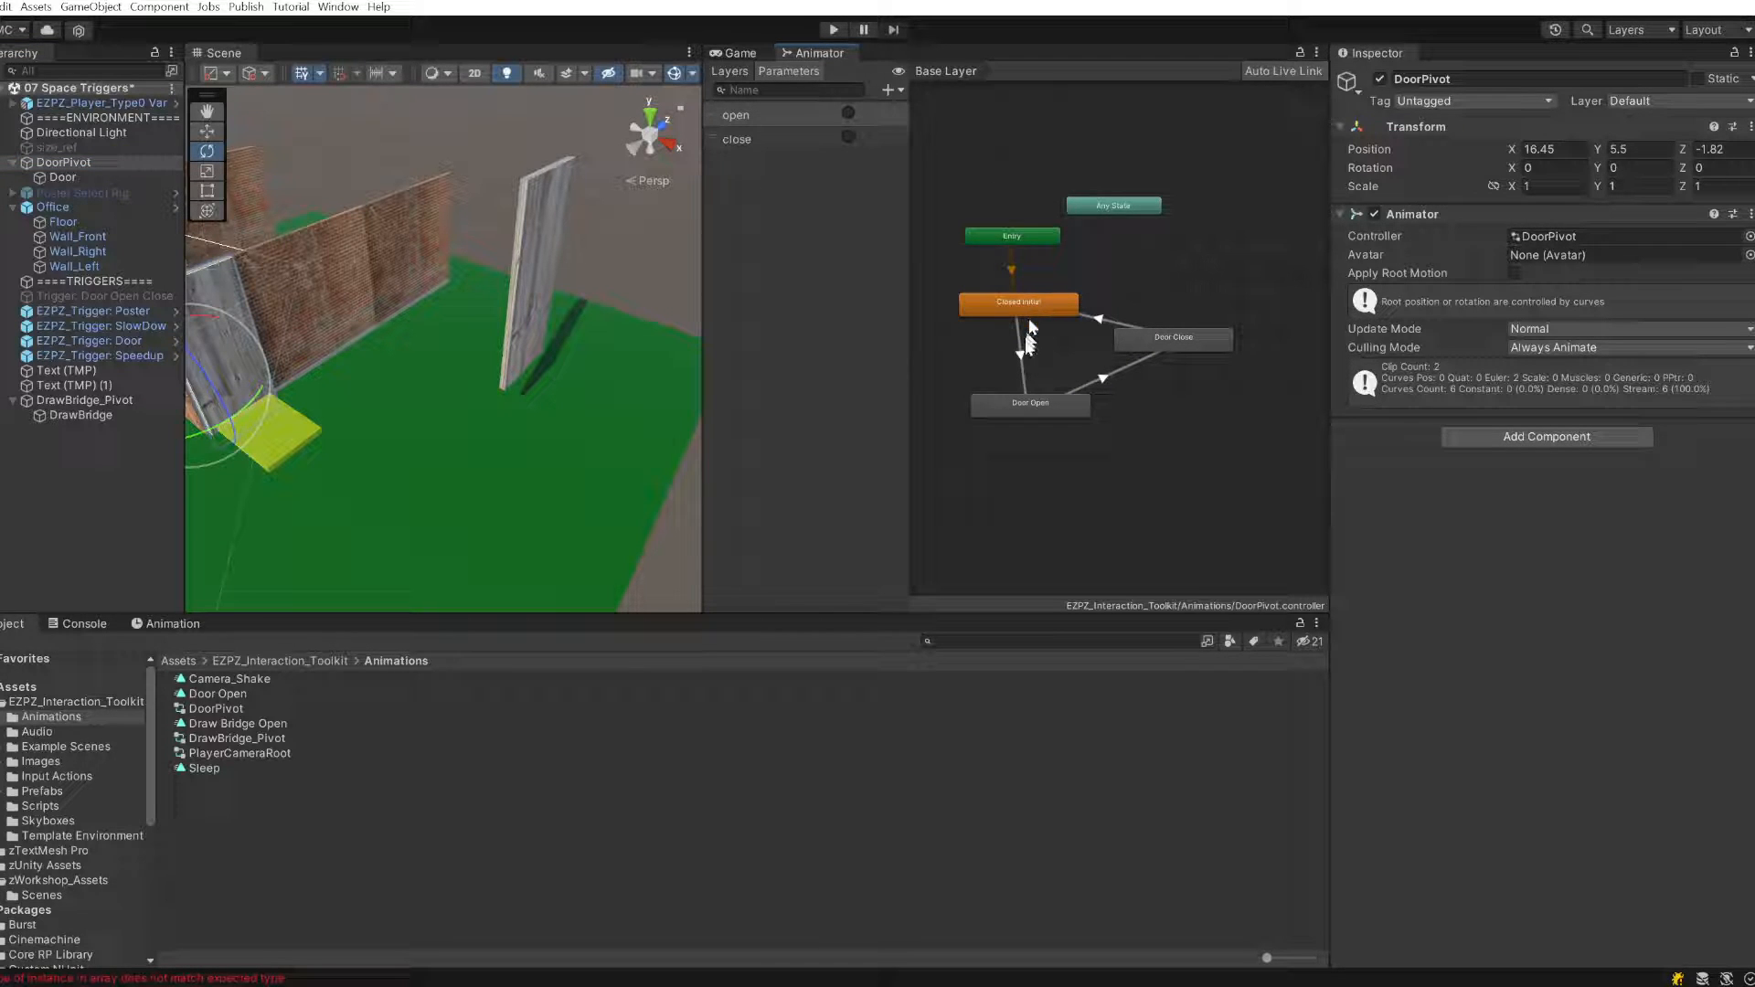
- Rotate DrawBridge_Pivot to 180 degrees about the Y axis
click(95, 396)
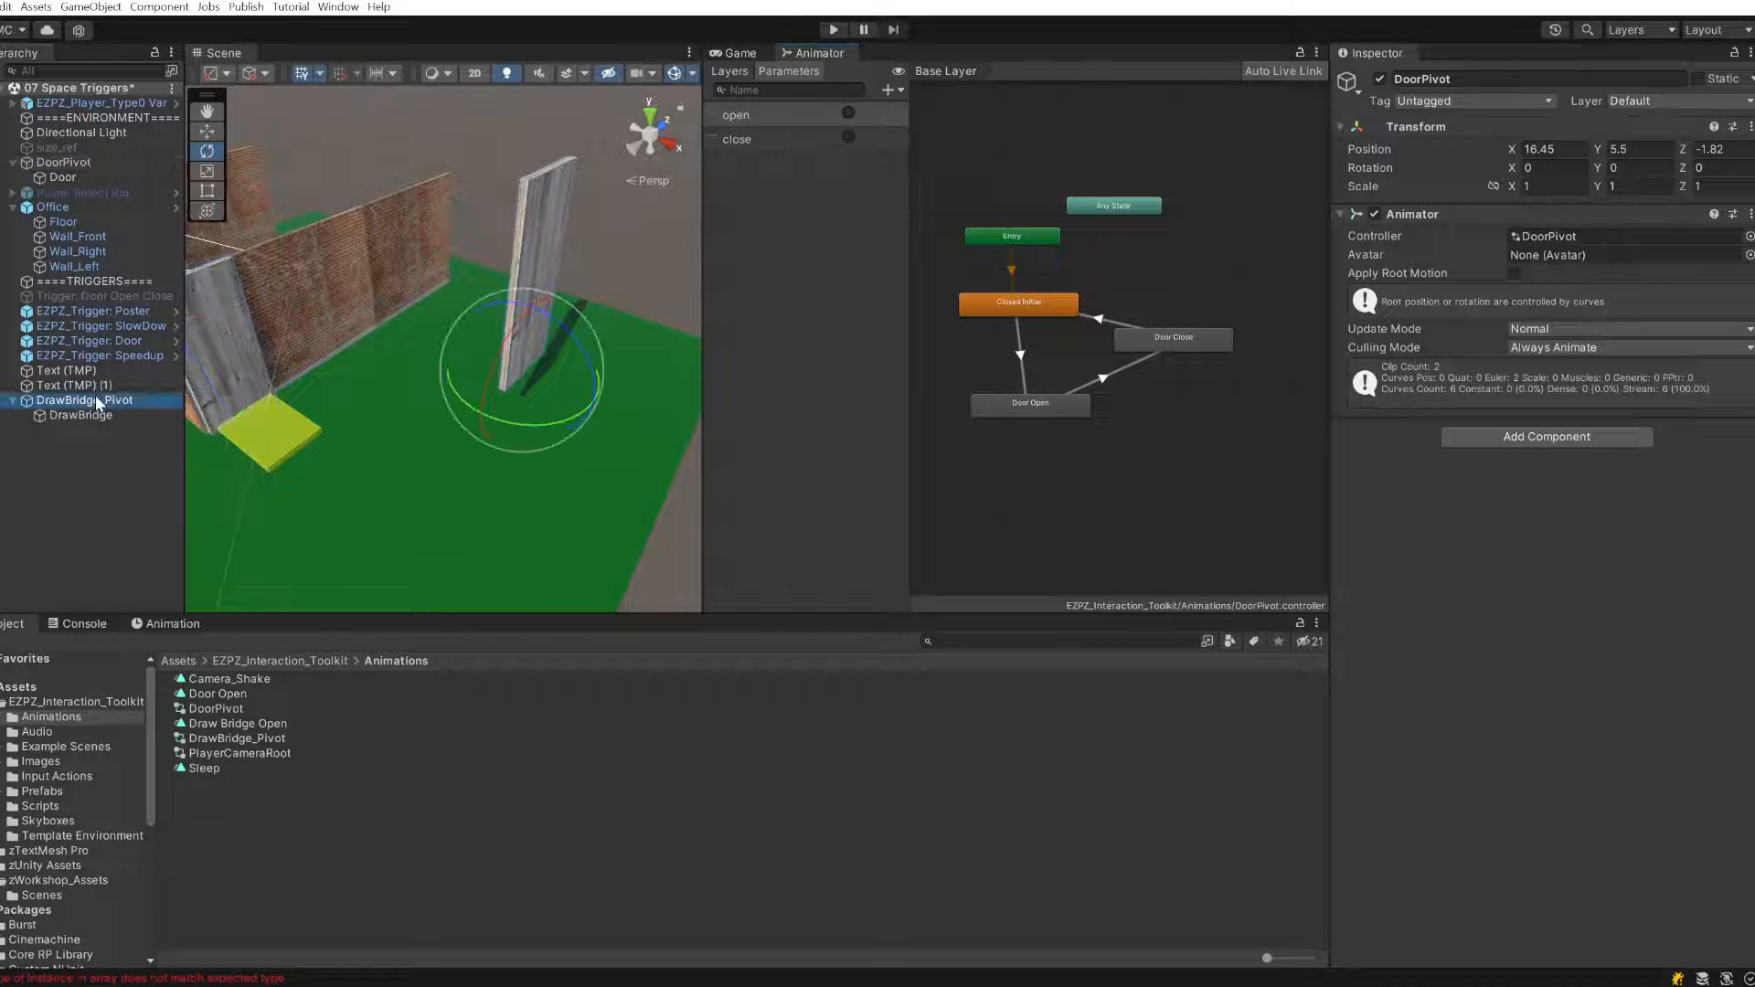
scroll(514, 384, up, 2)
scroll(513, 380, down, 3)
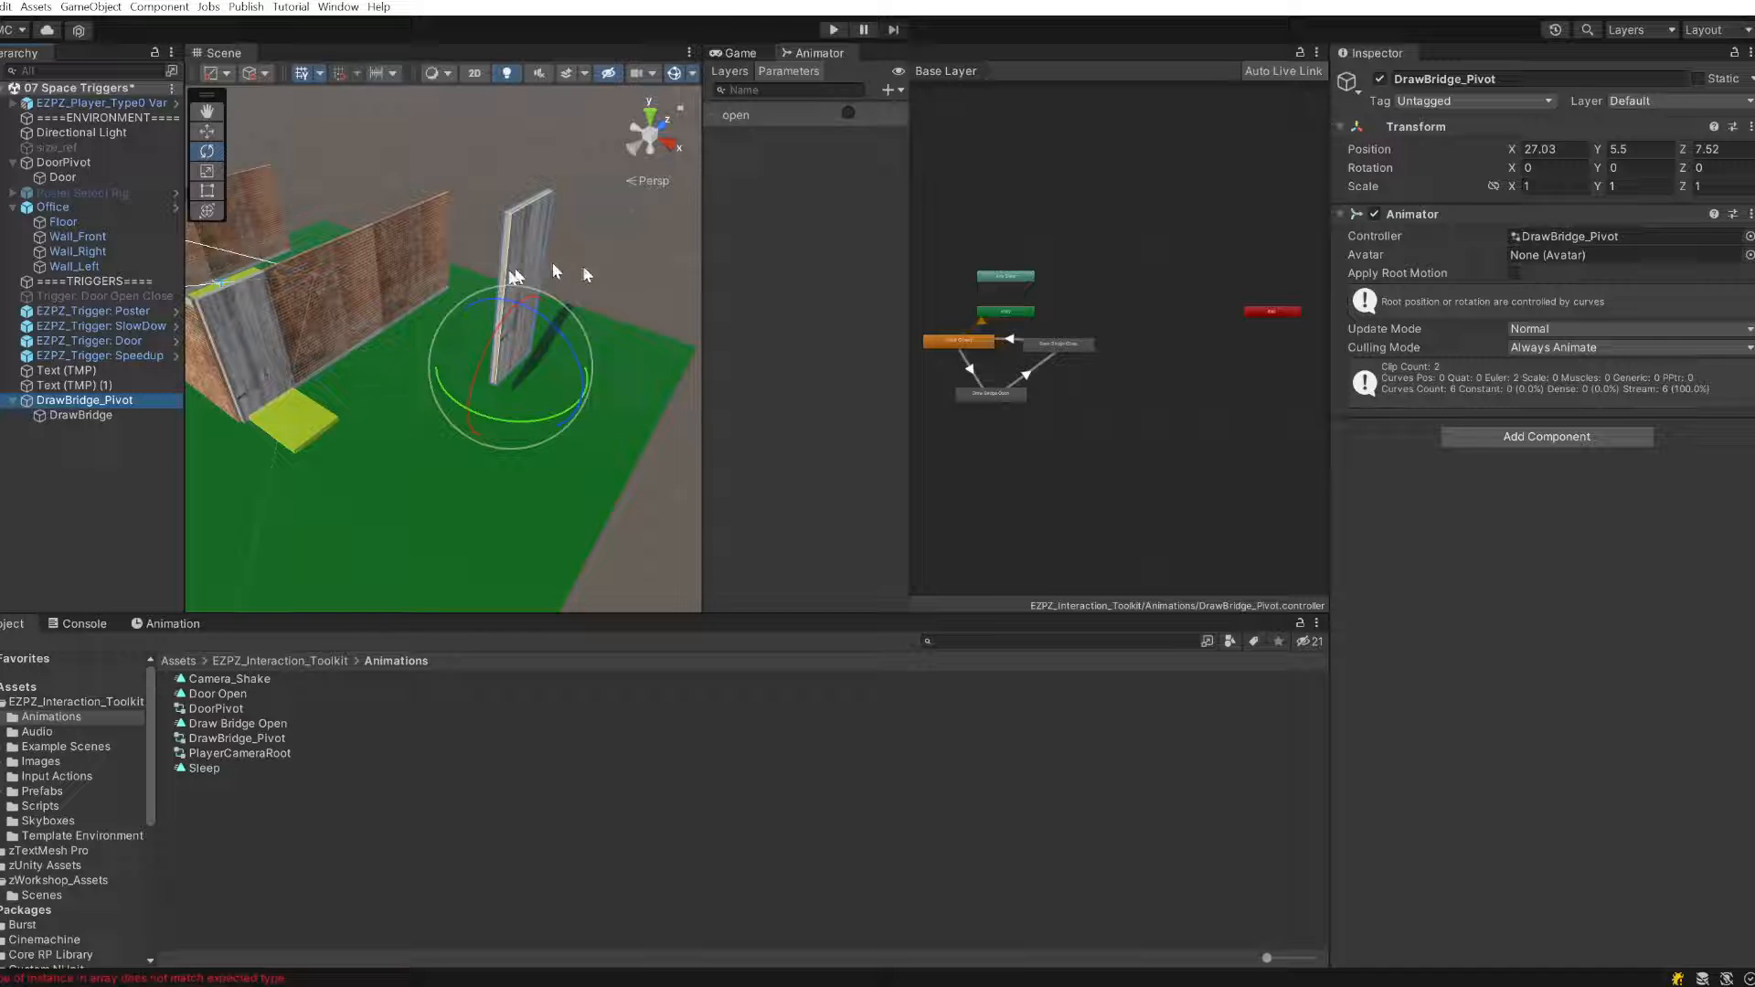
click(110, 355)
click(102, 397)
scroll(513, 421, down, 2)
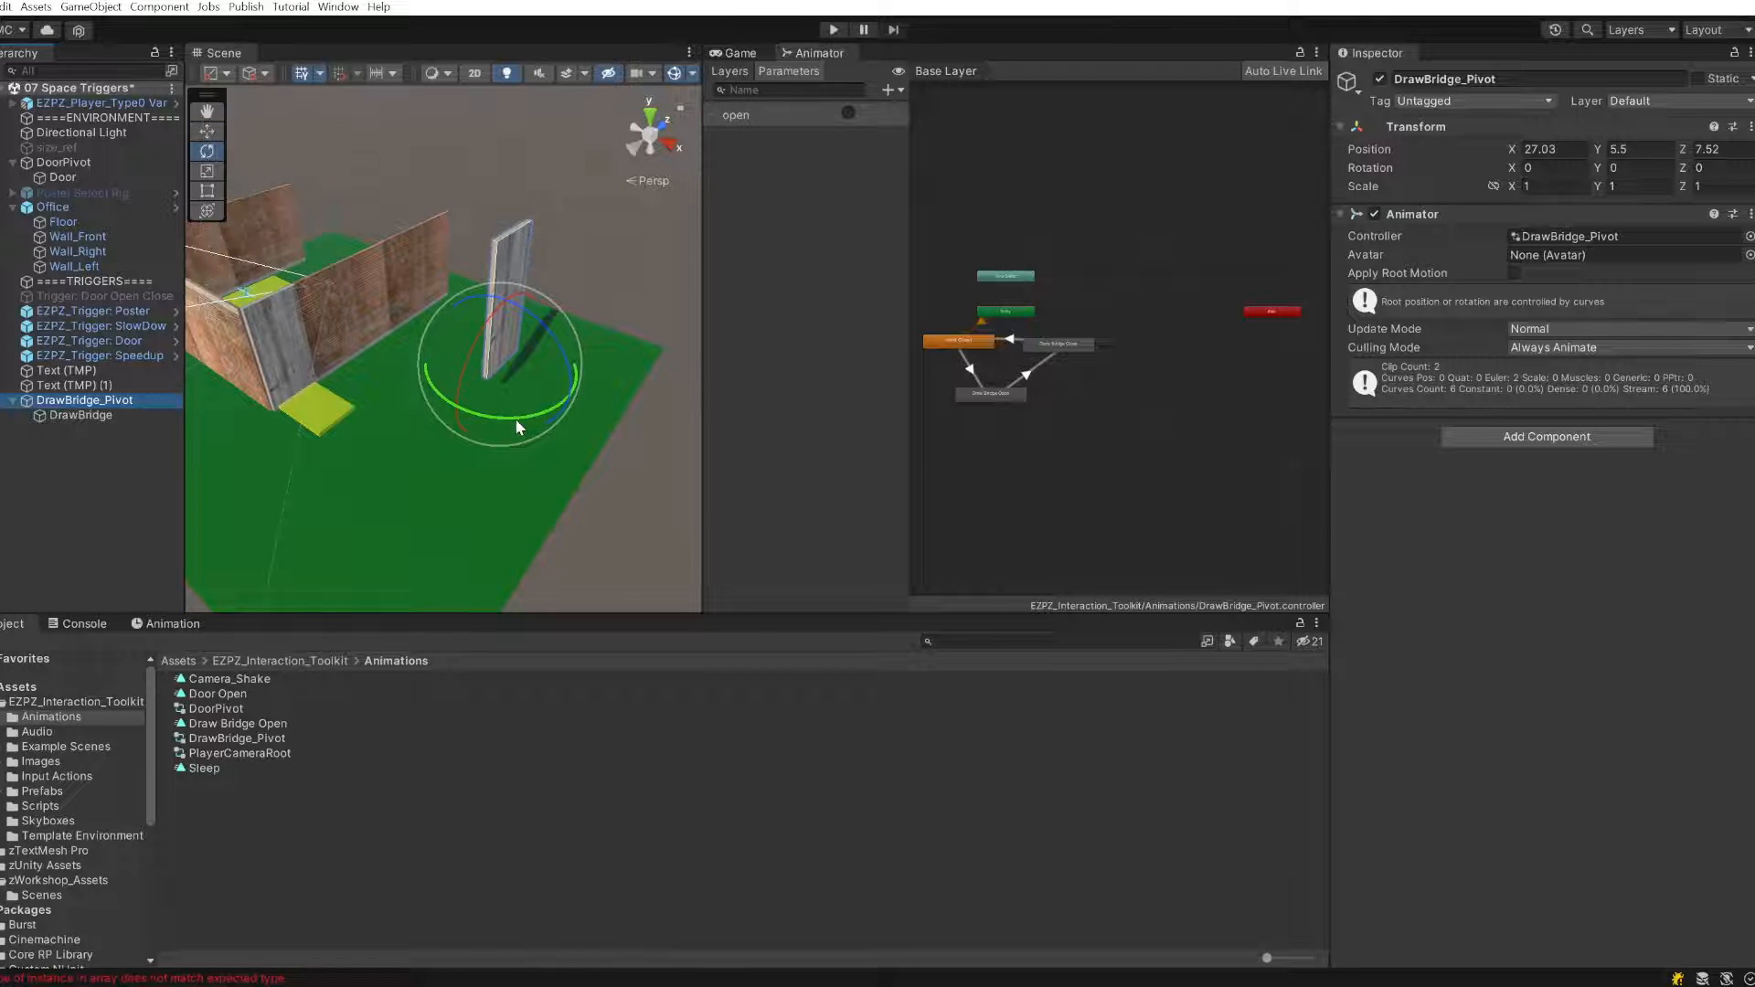
drag(519, 414, 20, 431)
- Move DrawBridge_Pivot in front of the door to about X 26.06, Y 3.02, Z -1.34
middle_drag(387, 385, 452, 377)
key(w)
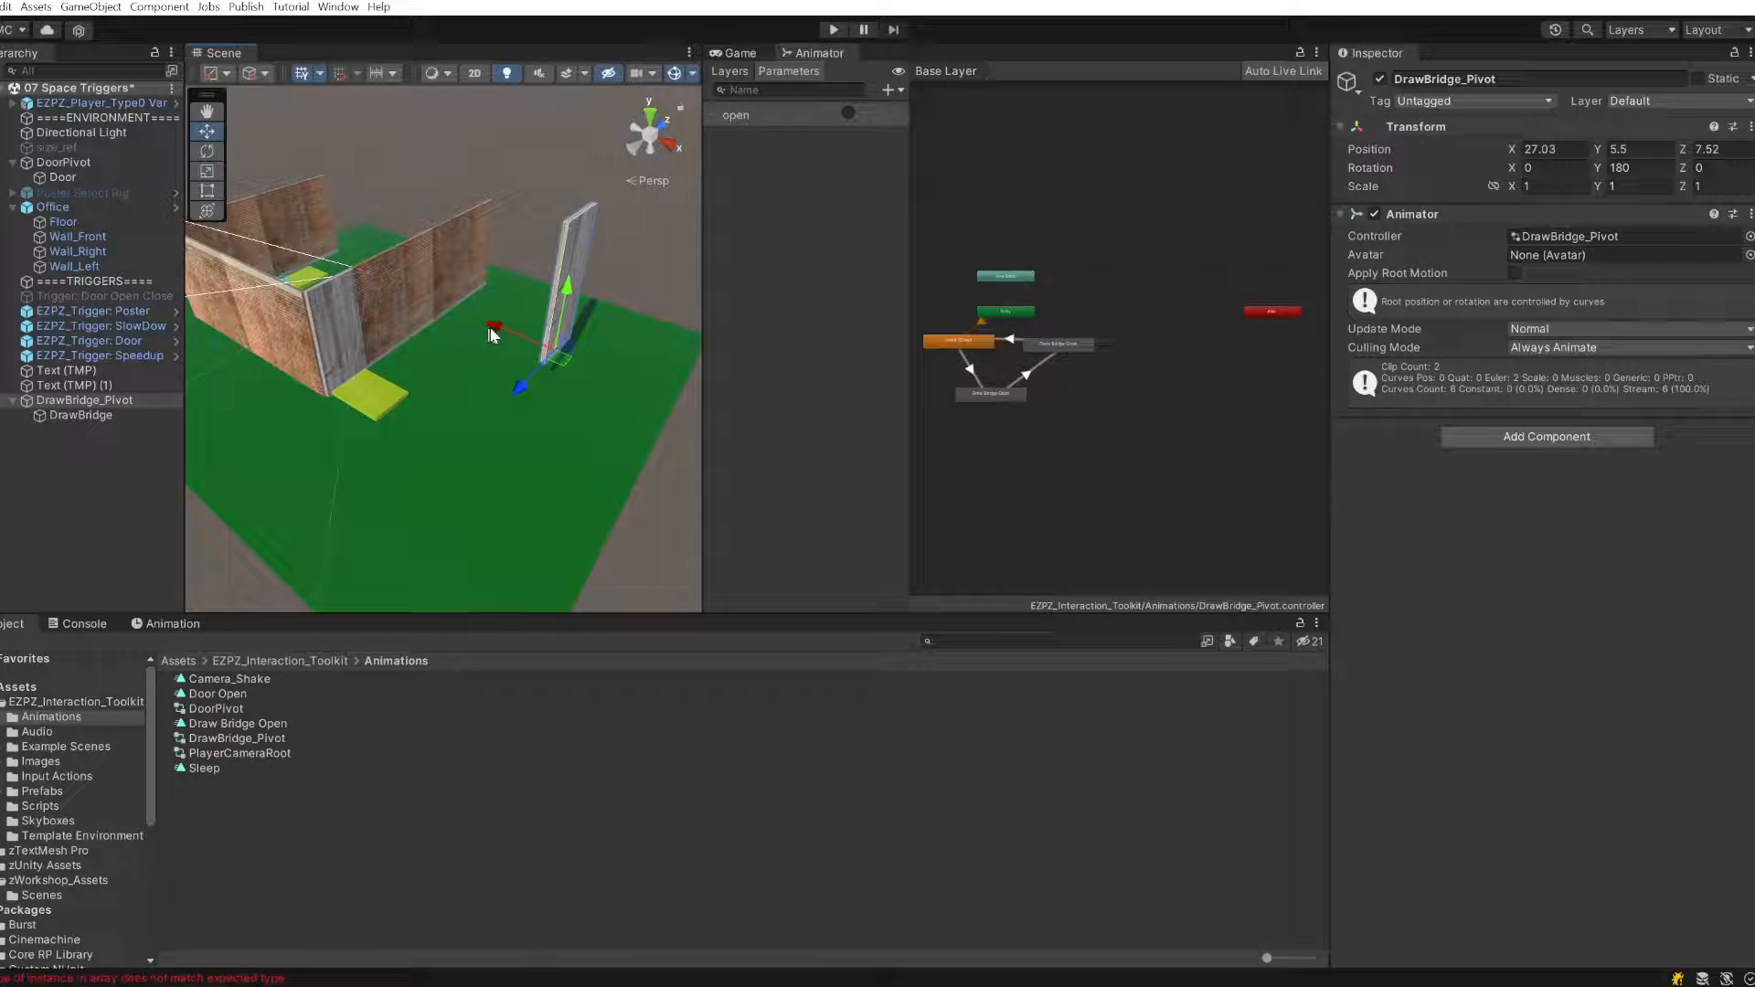
drag(492, 326, 462, 314)
drag(483, 375, 401, 395)
alt+drag(401, 396, 510, 373)
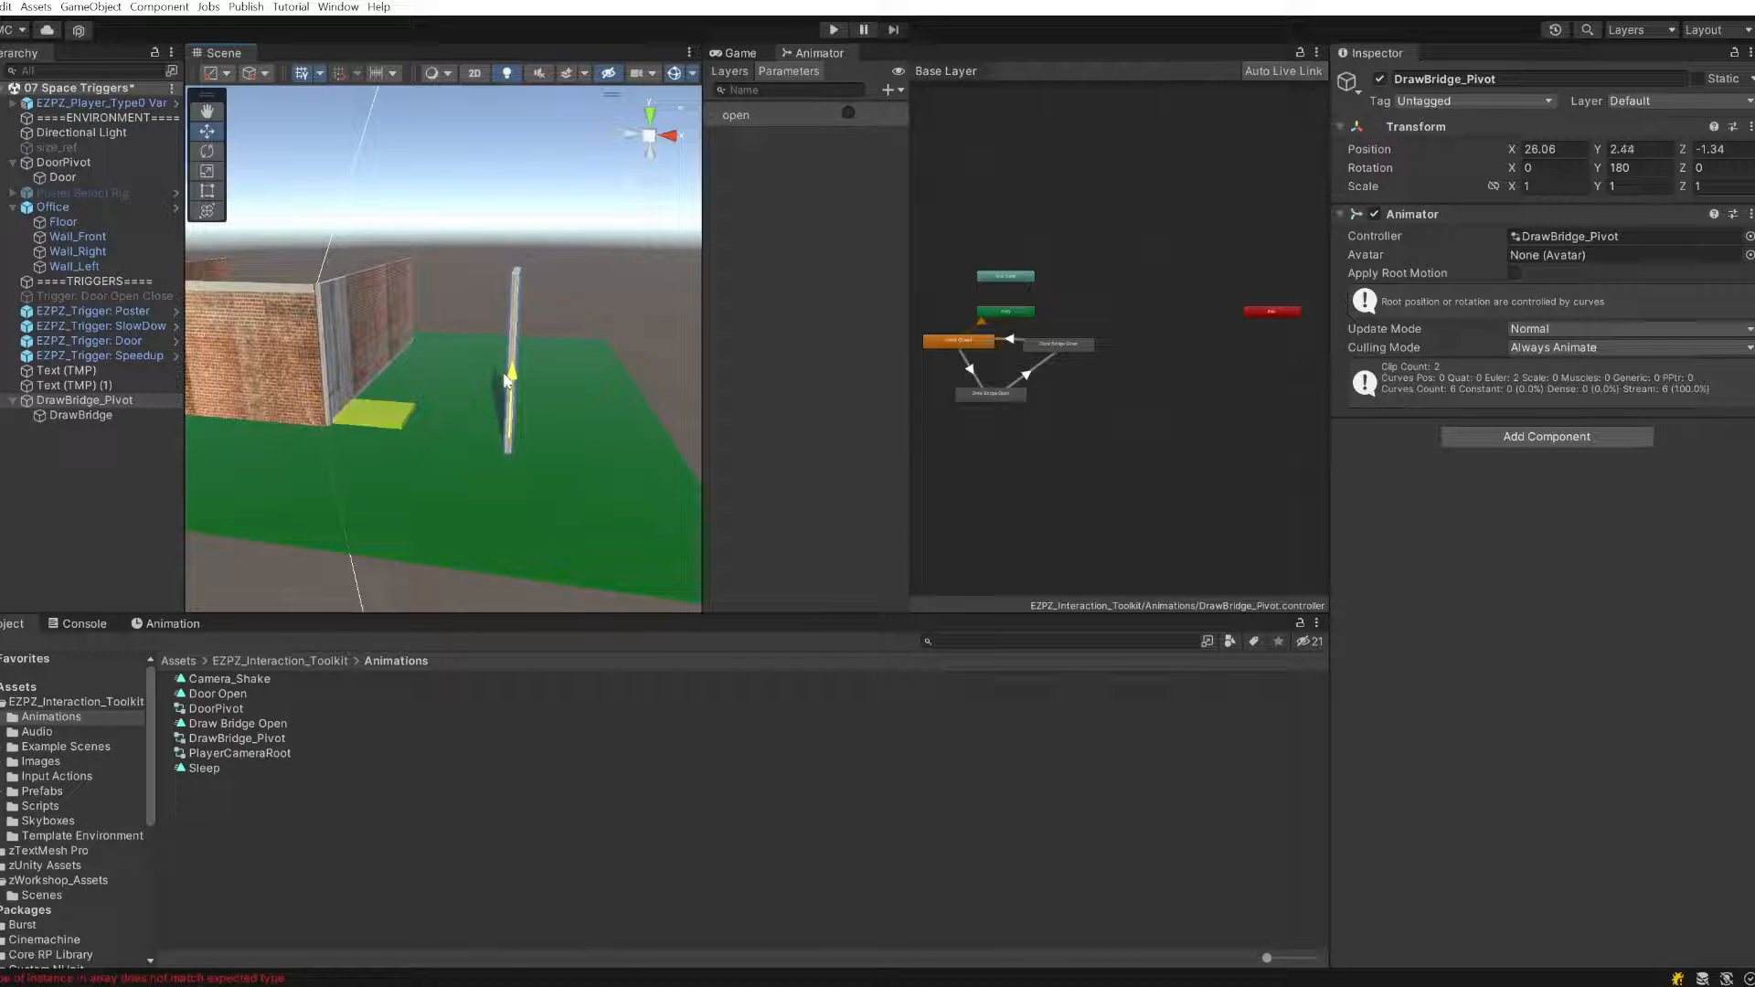
click(452, 423)
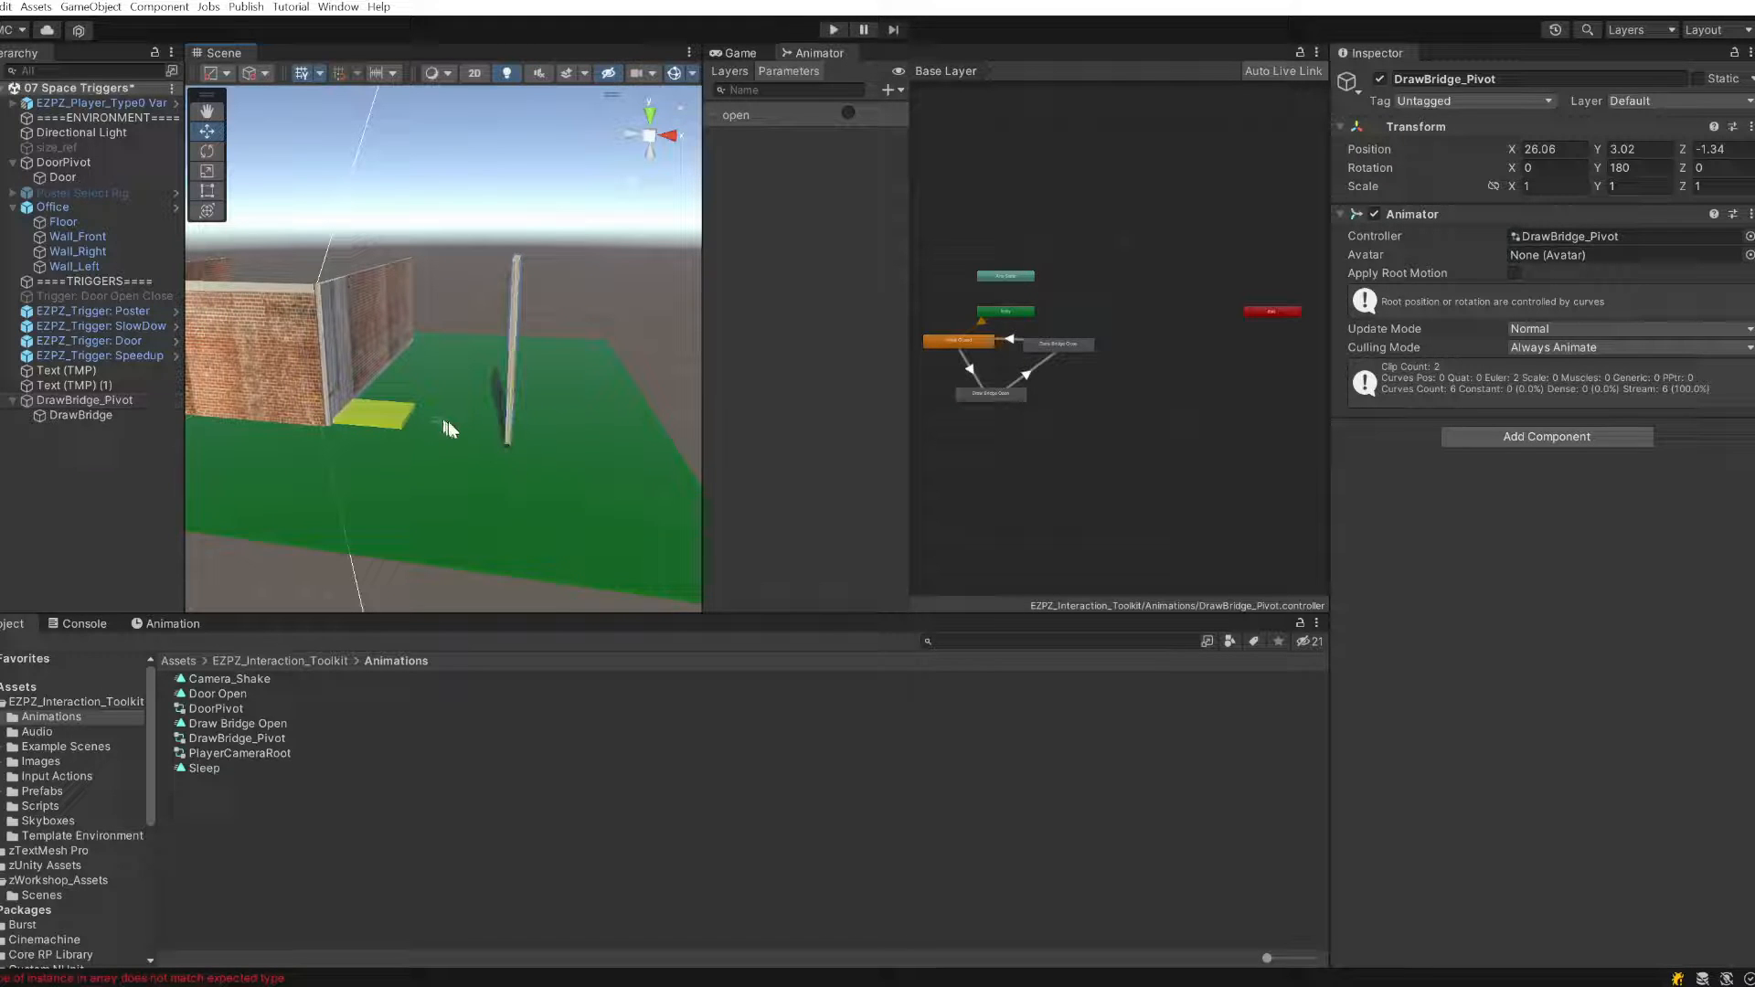
- Shift DrawBridge_Pivot along the X axis to about X 27.95, farther from the door trigger
middle_drag(452, 423, 388, 393)
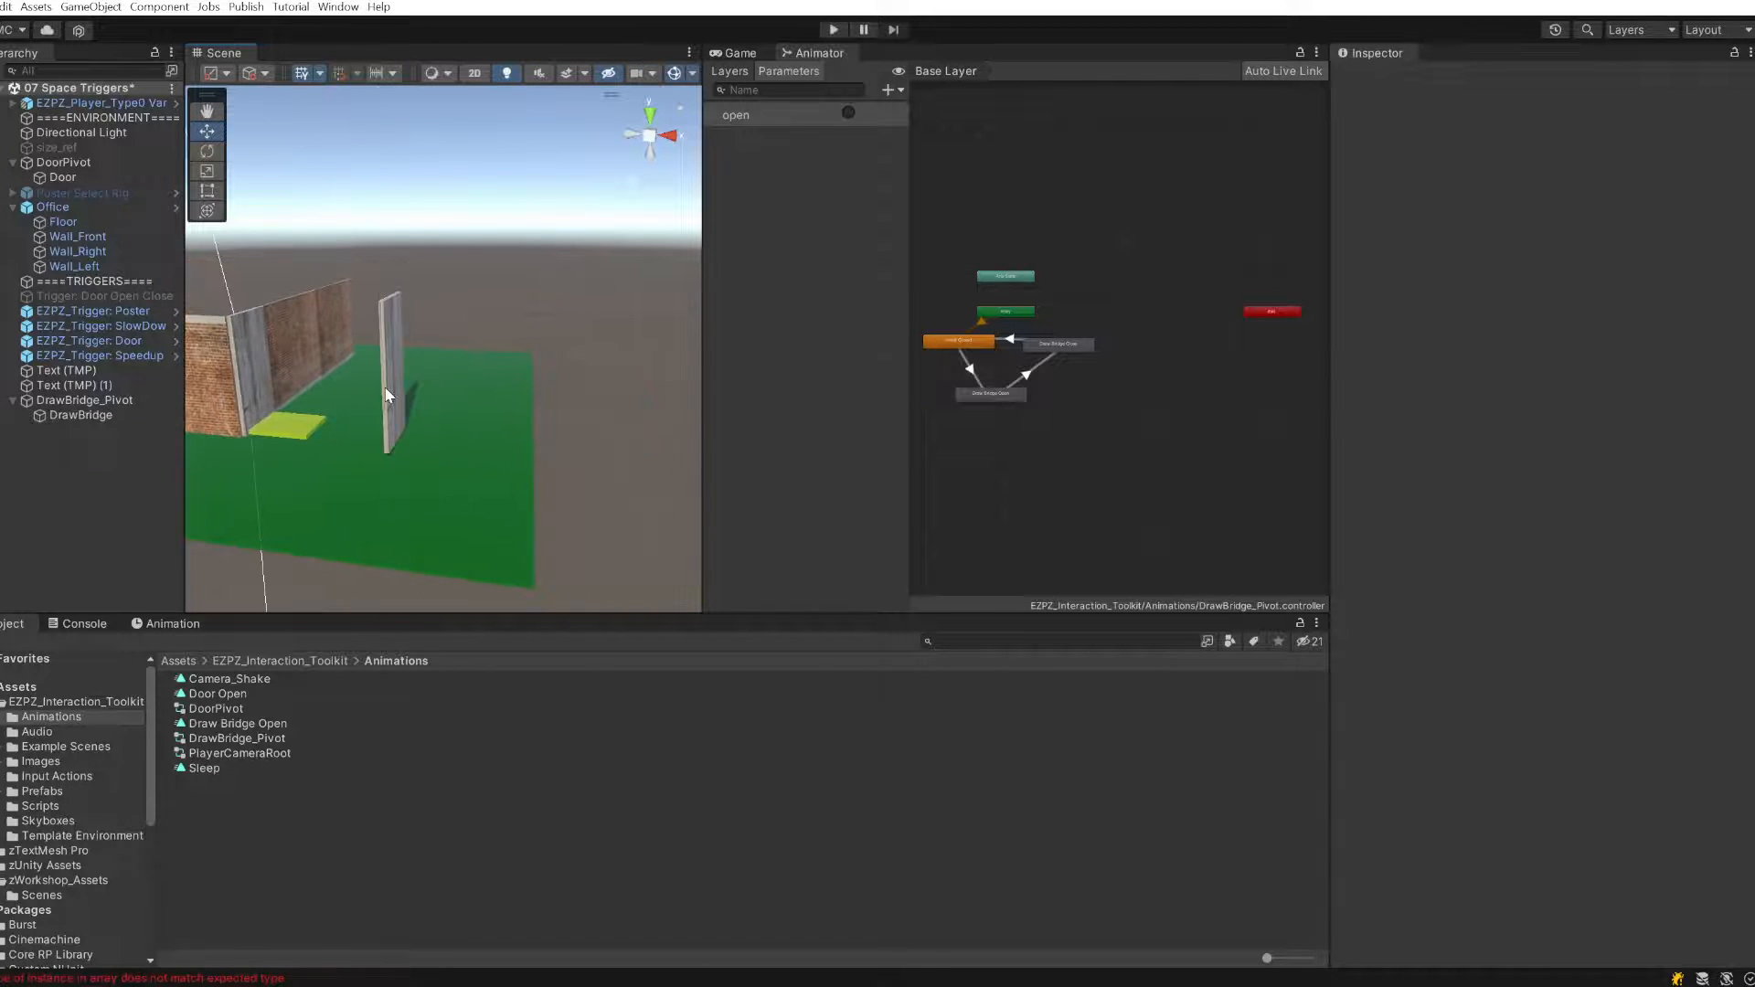
click(385, 395)
click(117, 400)
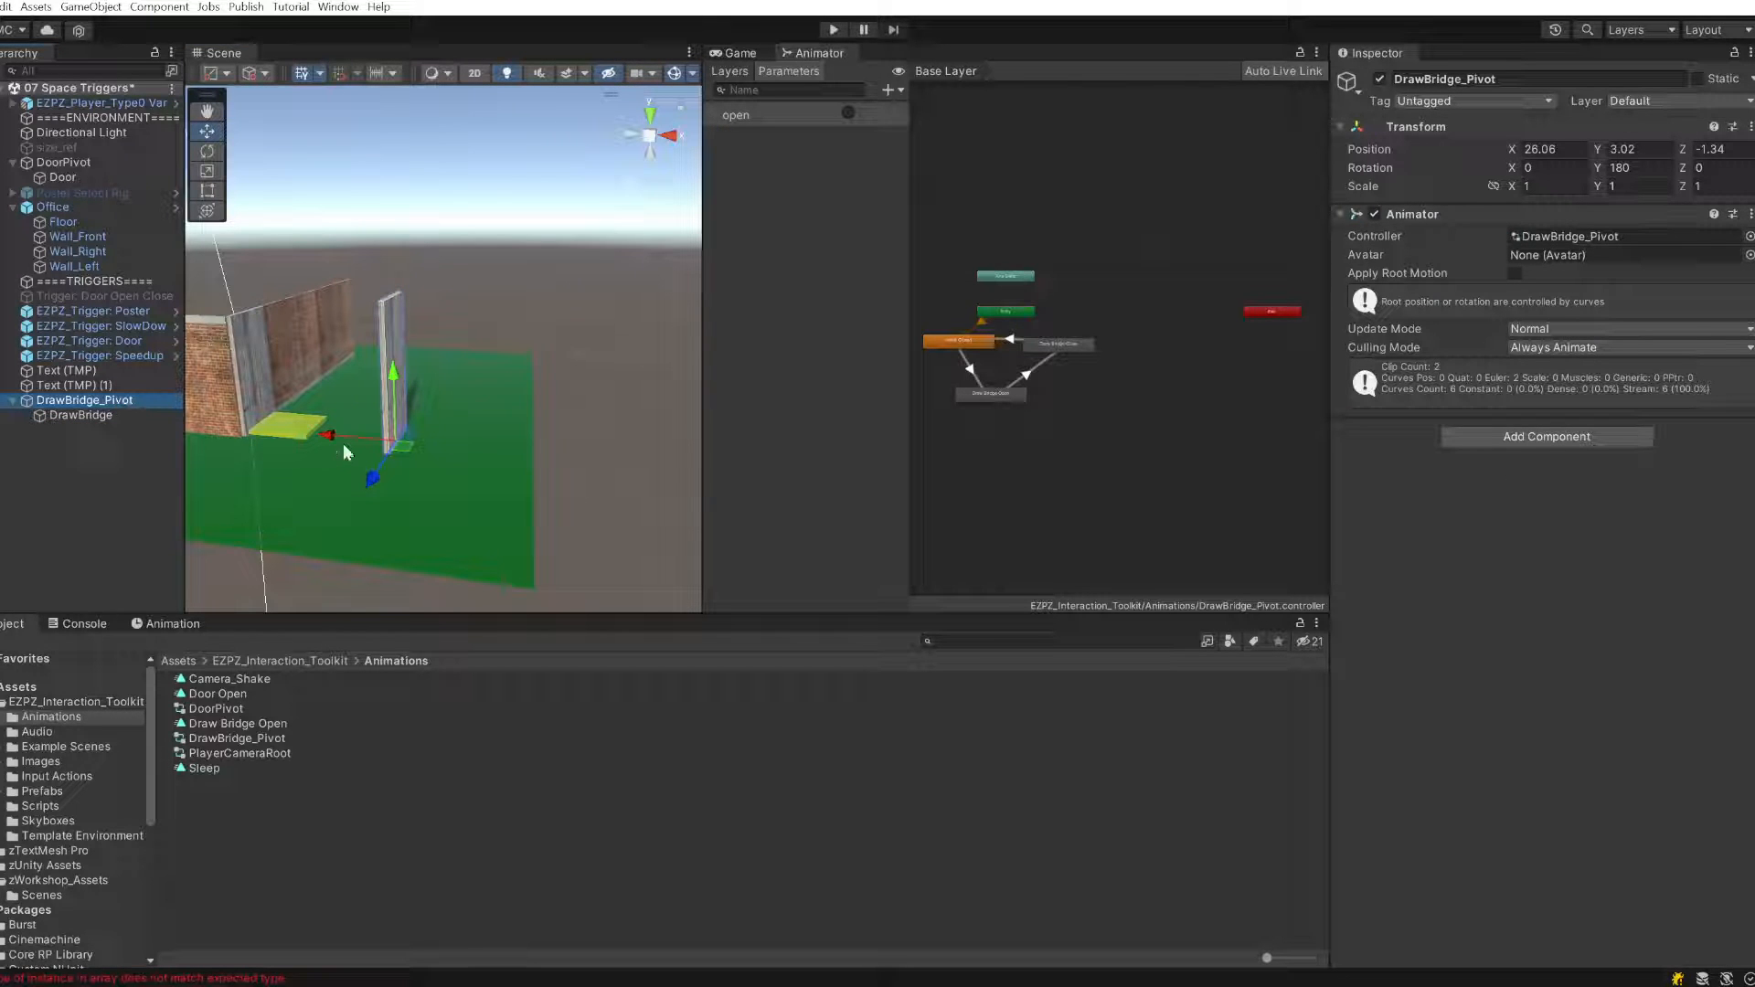
drag(337, 435, 322, 439)
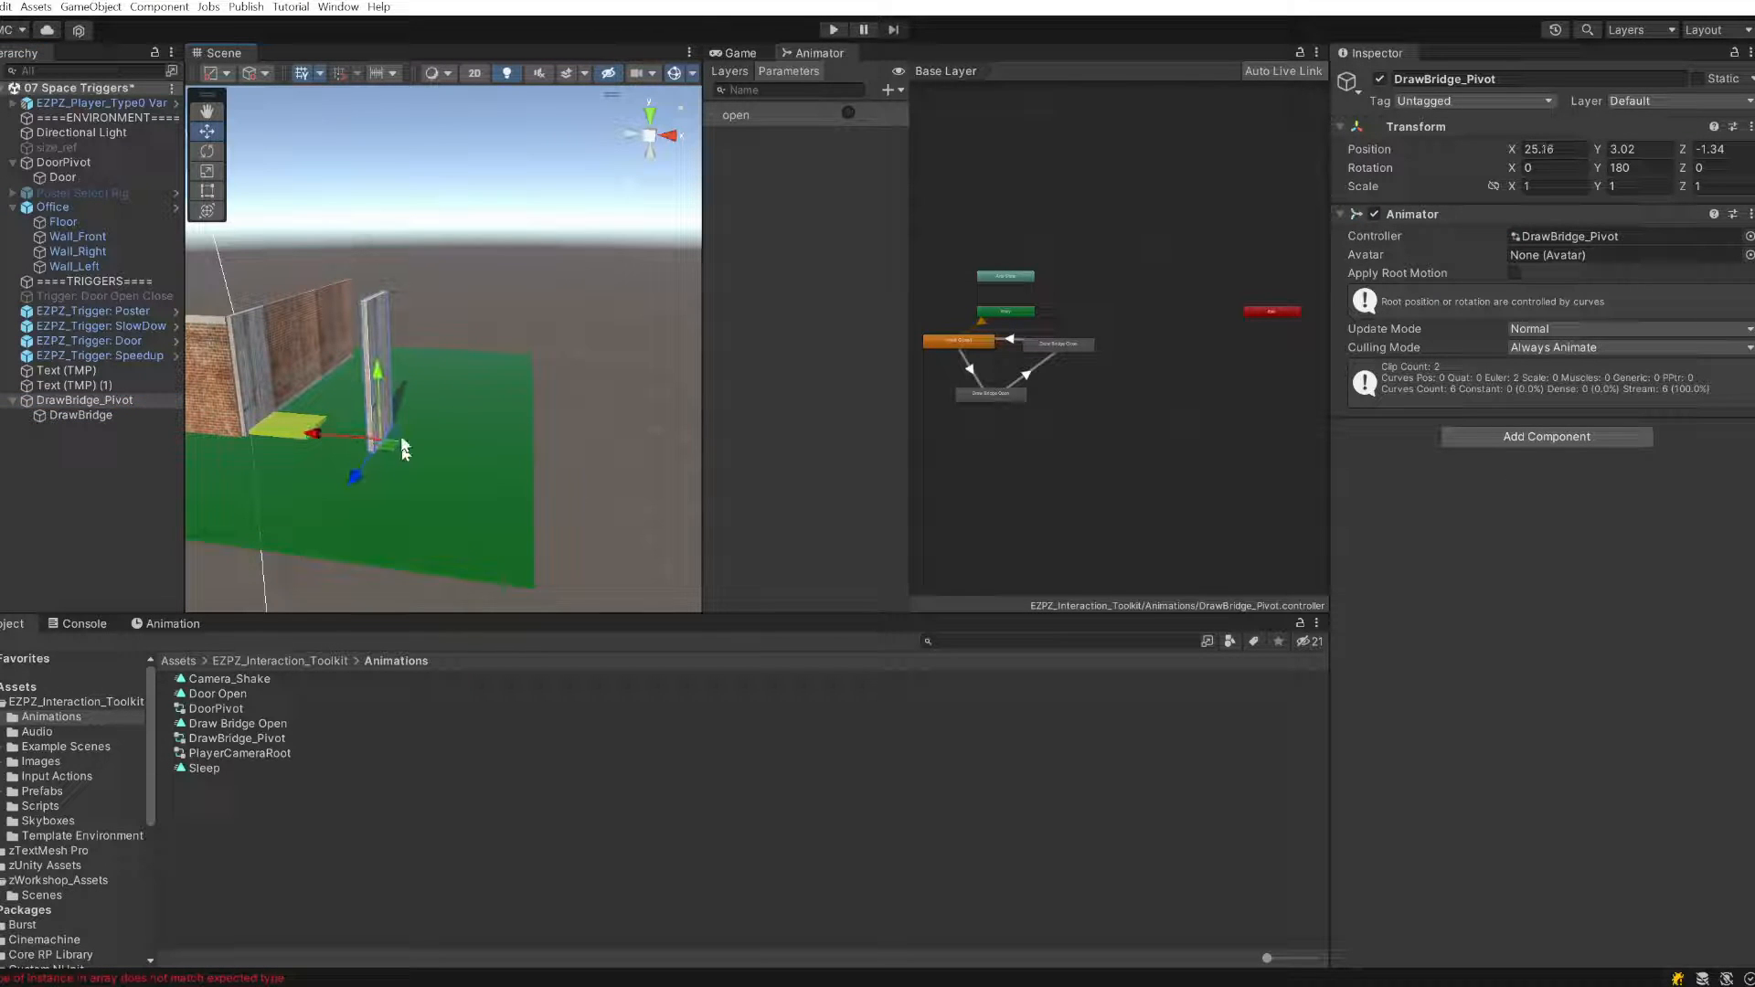
alt+drag(311, 503, 407, 450)
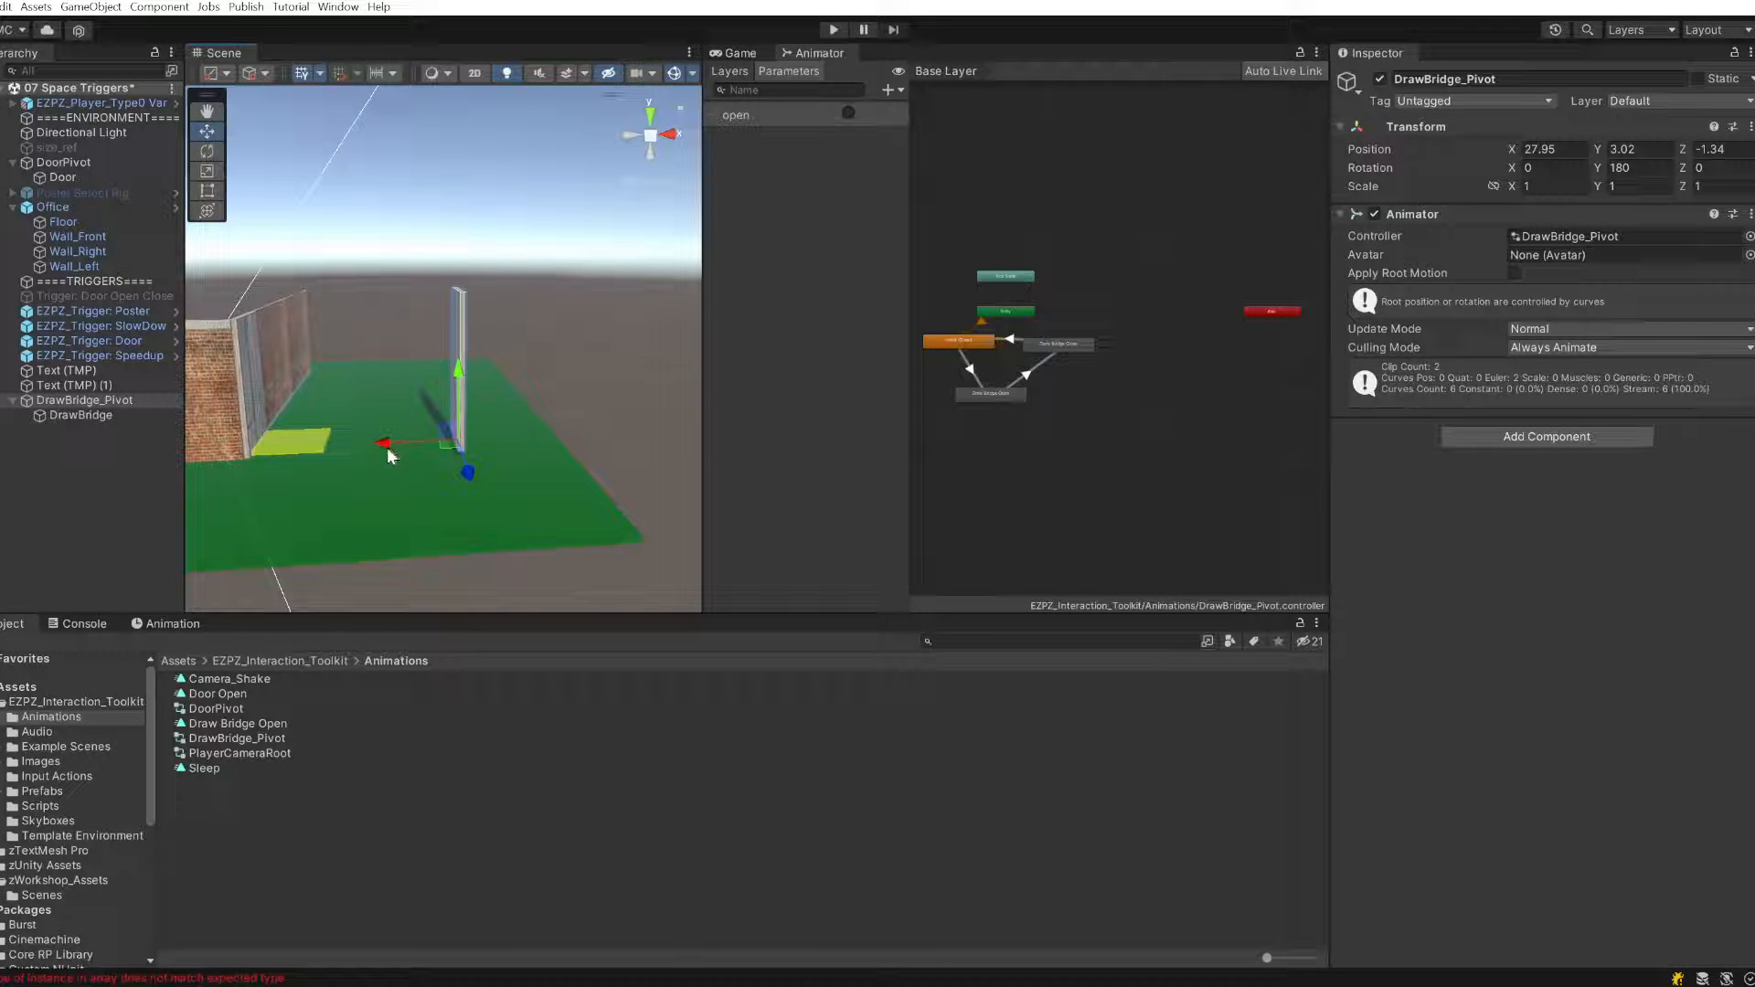
- Place an EZPZ_Trigger prefab from the Interactables folder on the ground between the door trigger and the drawbridge
click(53, 791)
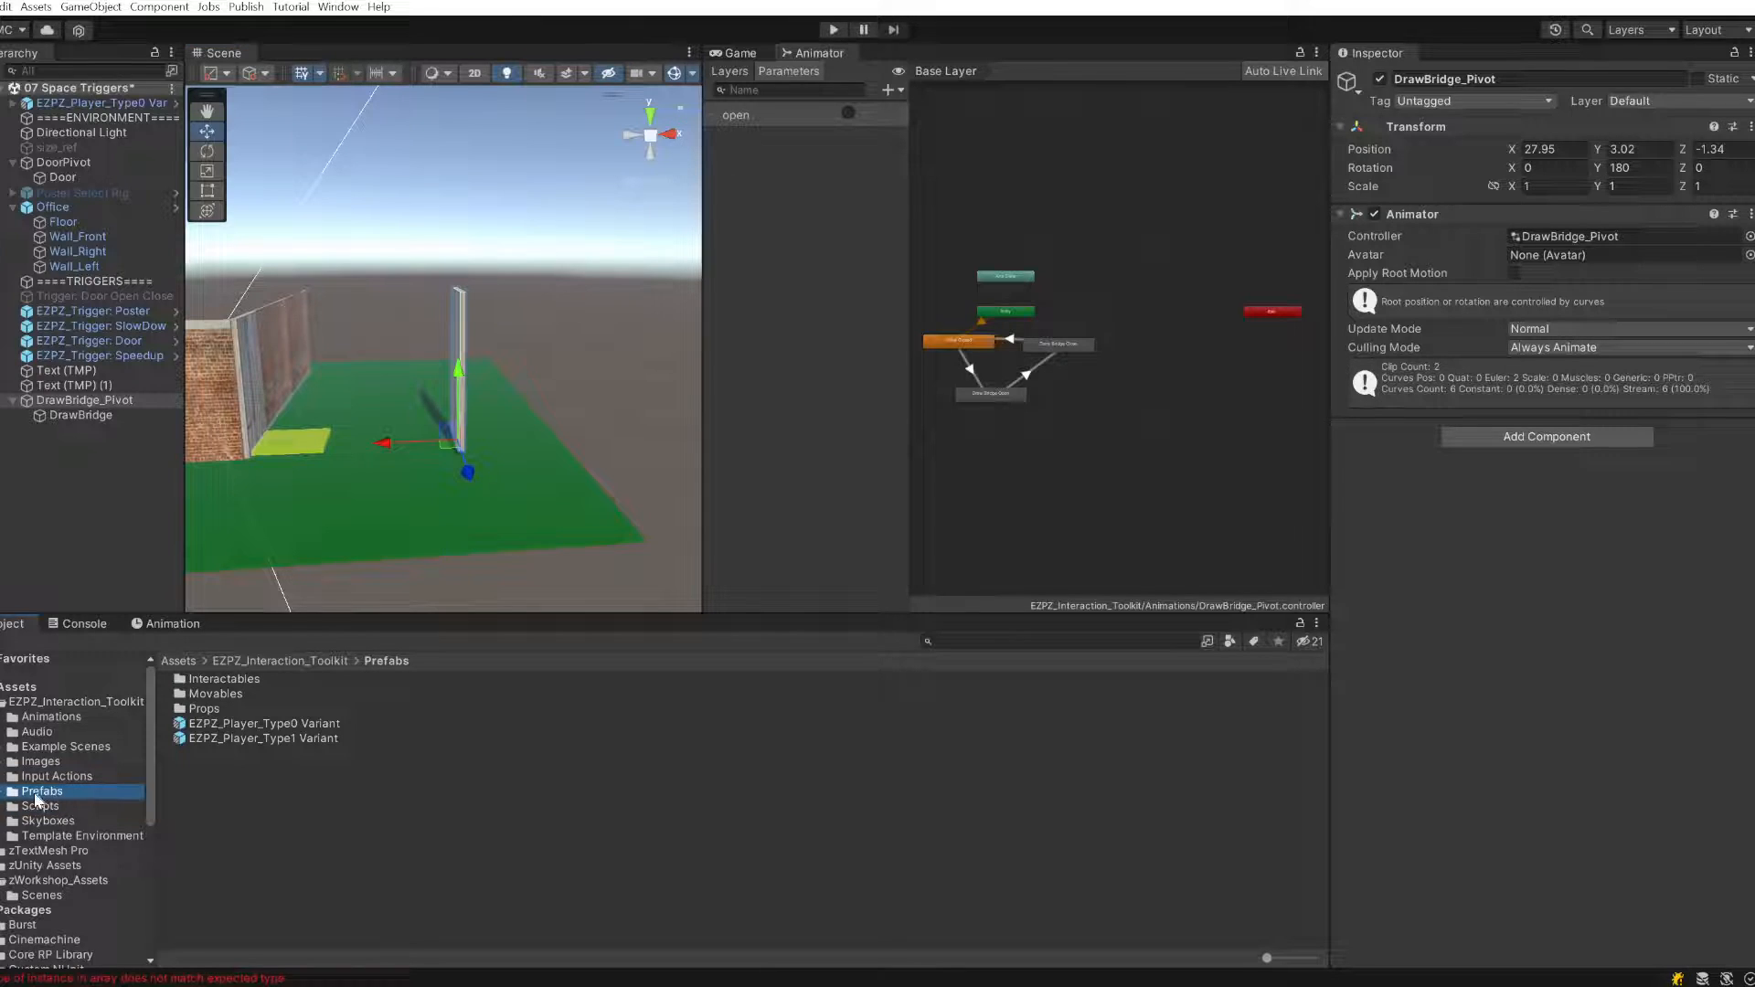
double_click(228, 679)
drag(249, 694, 393, 447)
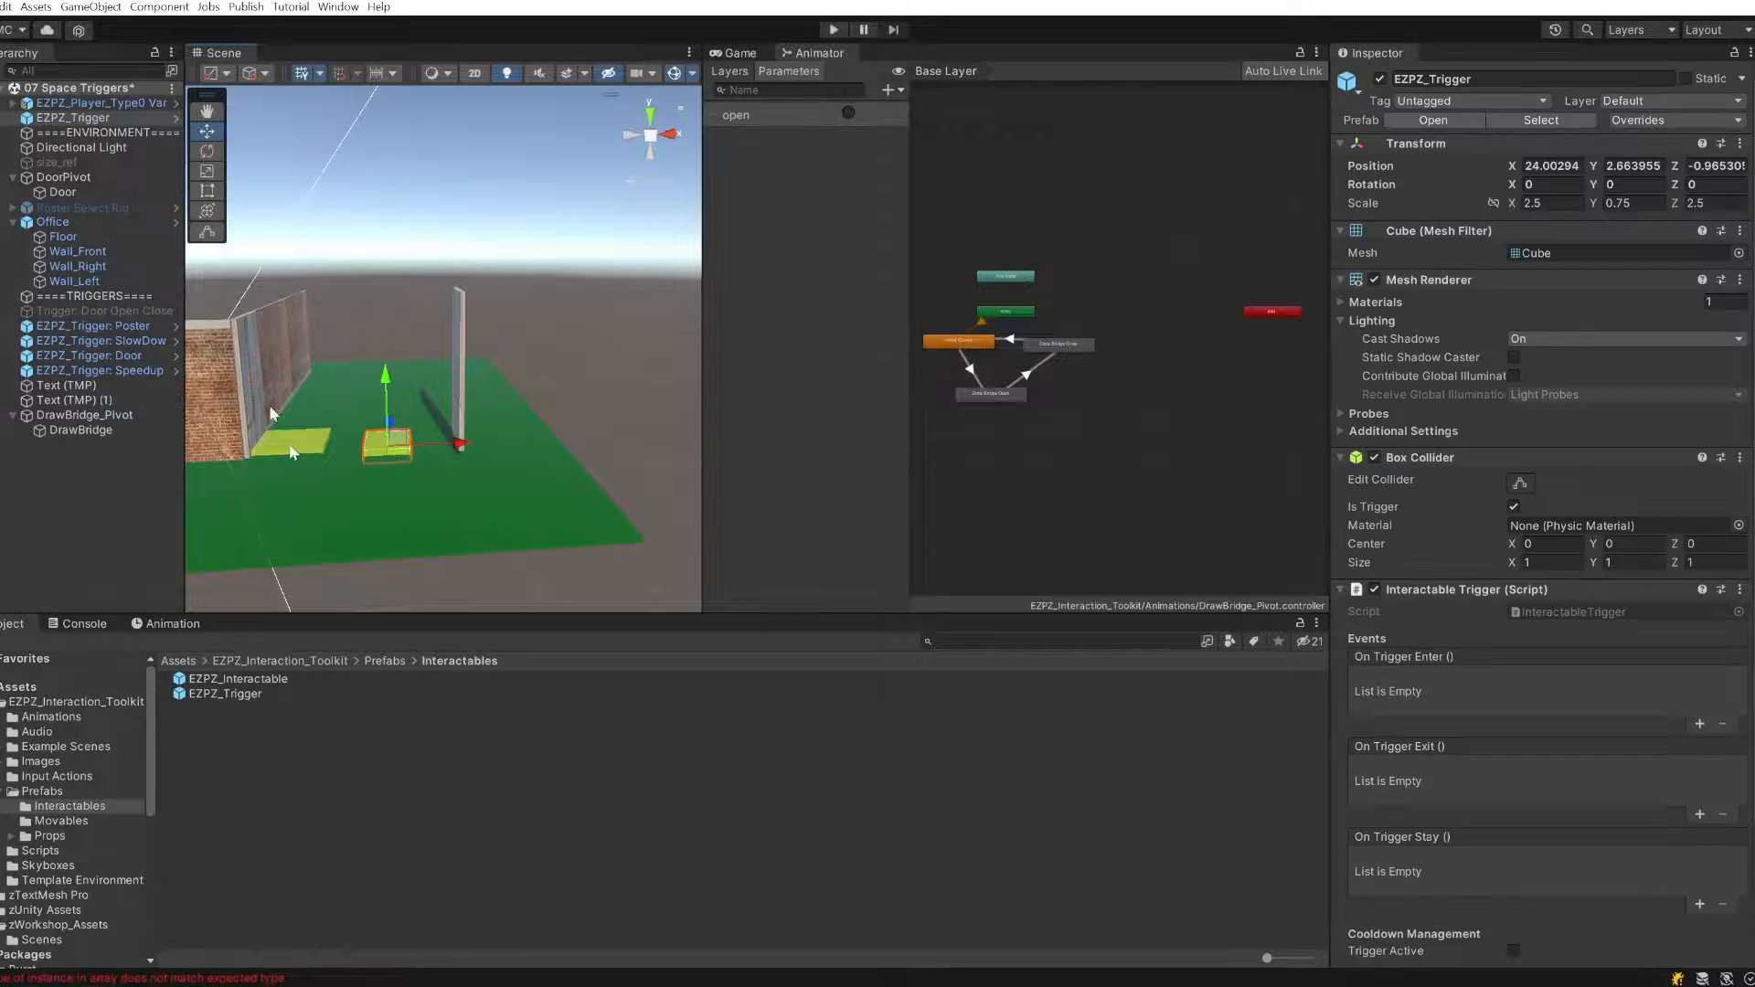
- Reorder the new trigger below EZPZ_Trigger: Speedup in the hierarchy and rename it EZPZ_Trigger: Draw Bridge
drag(117, 119, 115, 375)
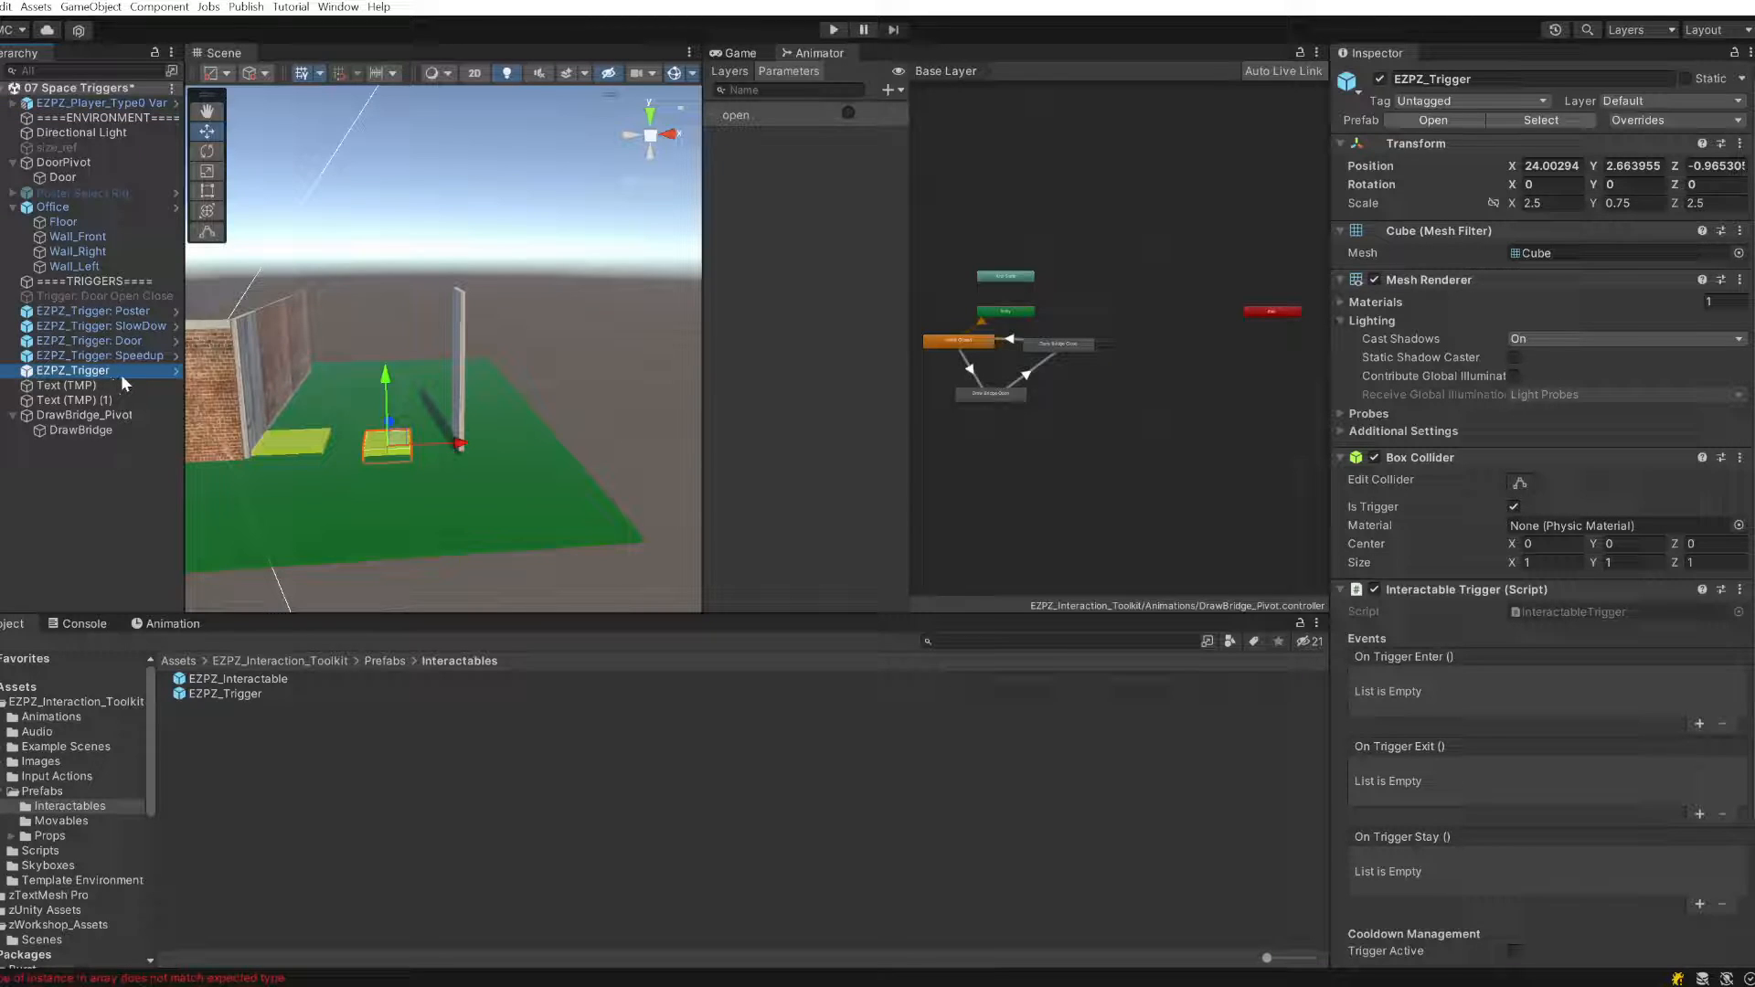
click(123, 374)
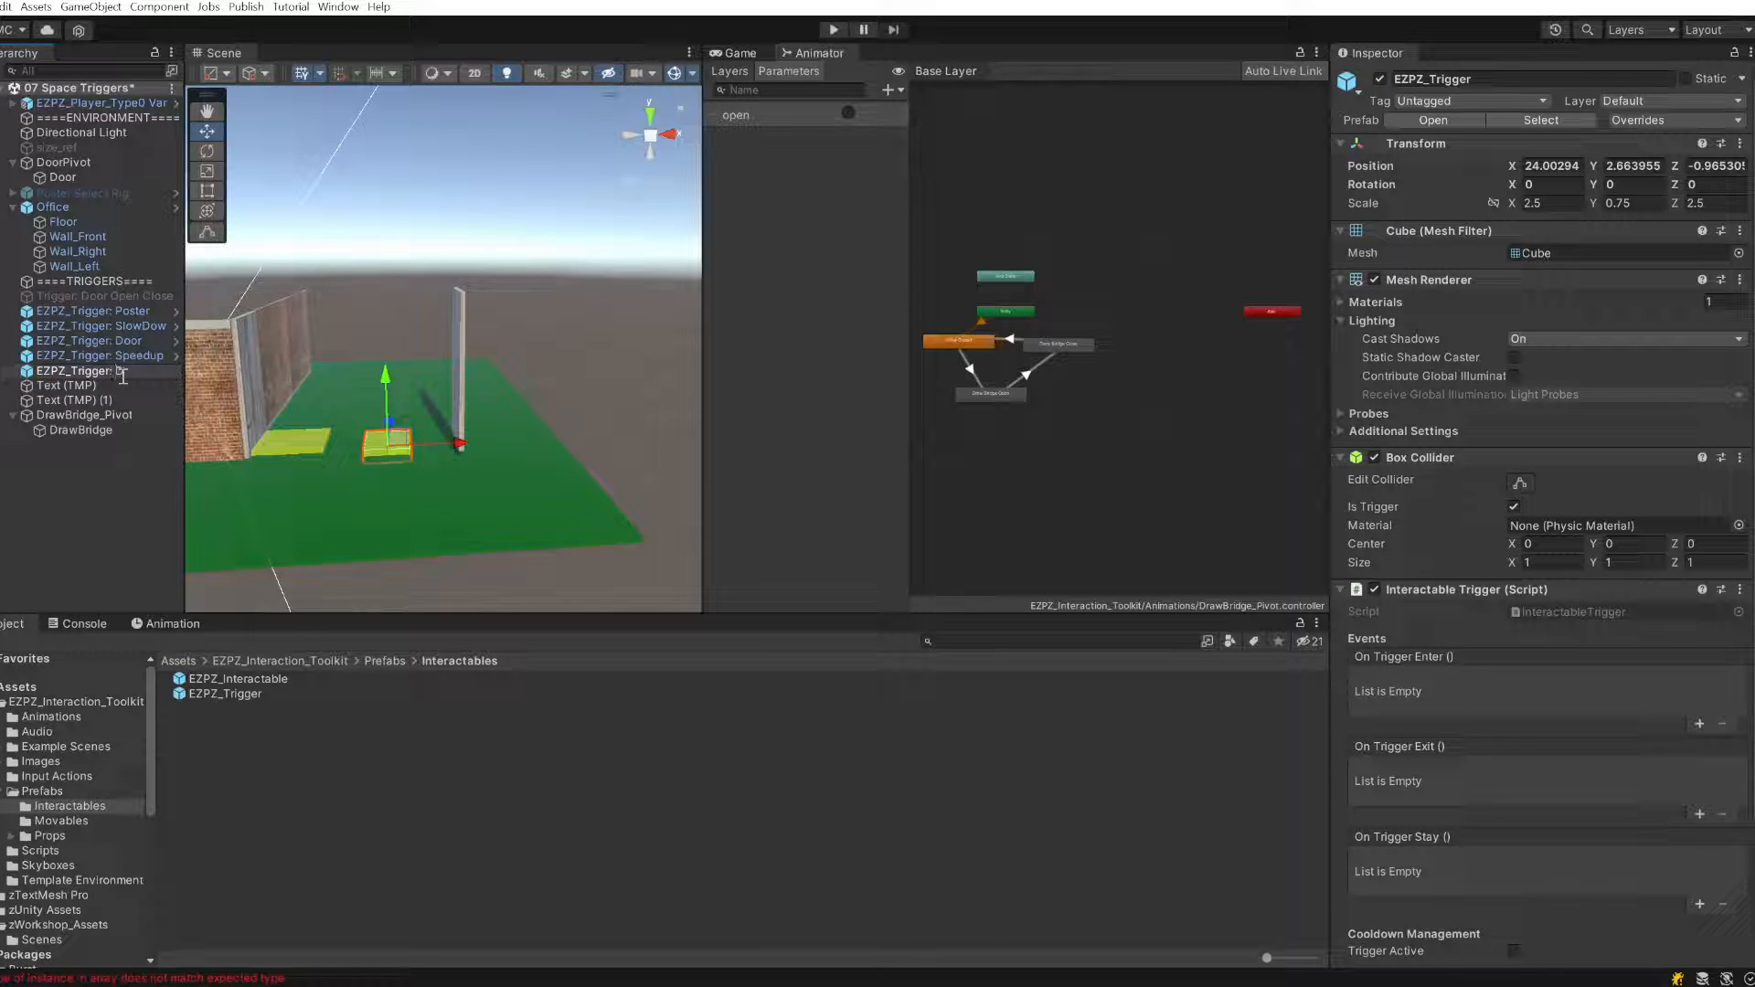
text(: Draw Bridge)
key(Return)
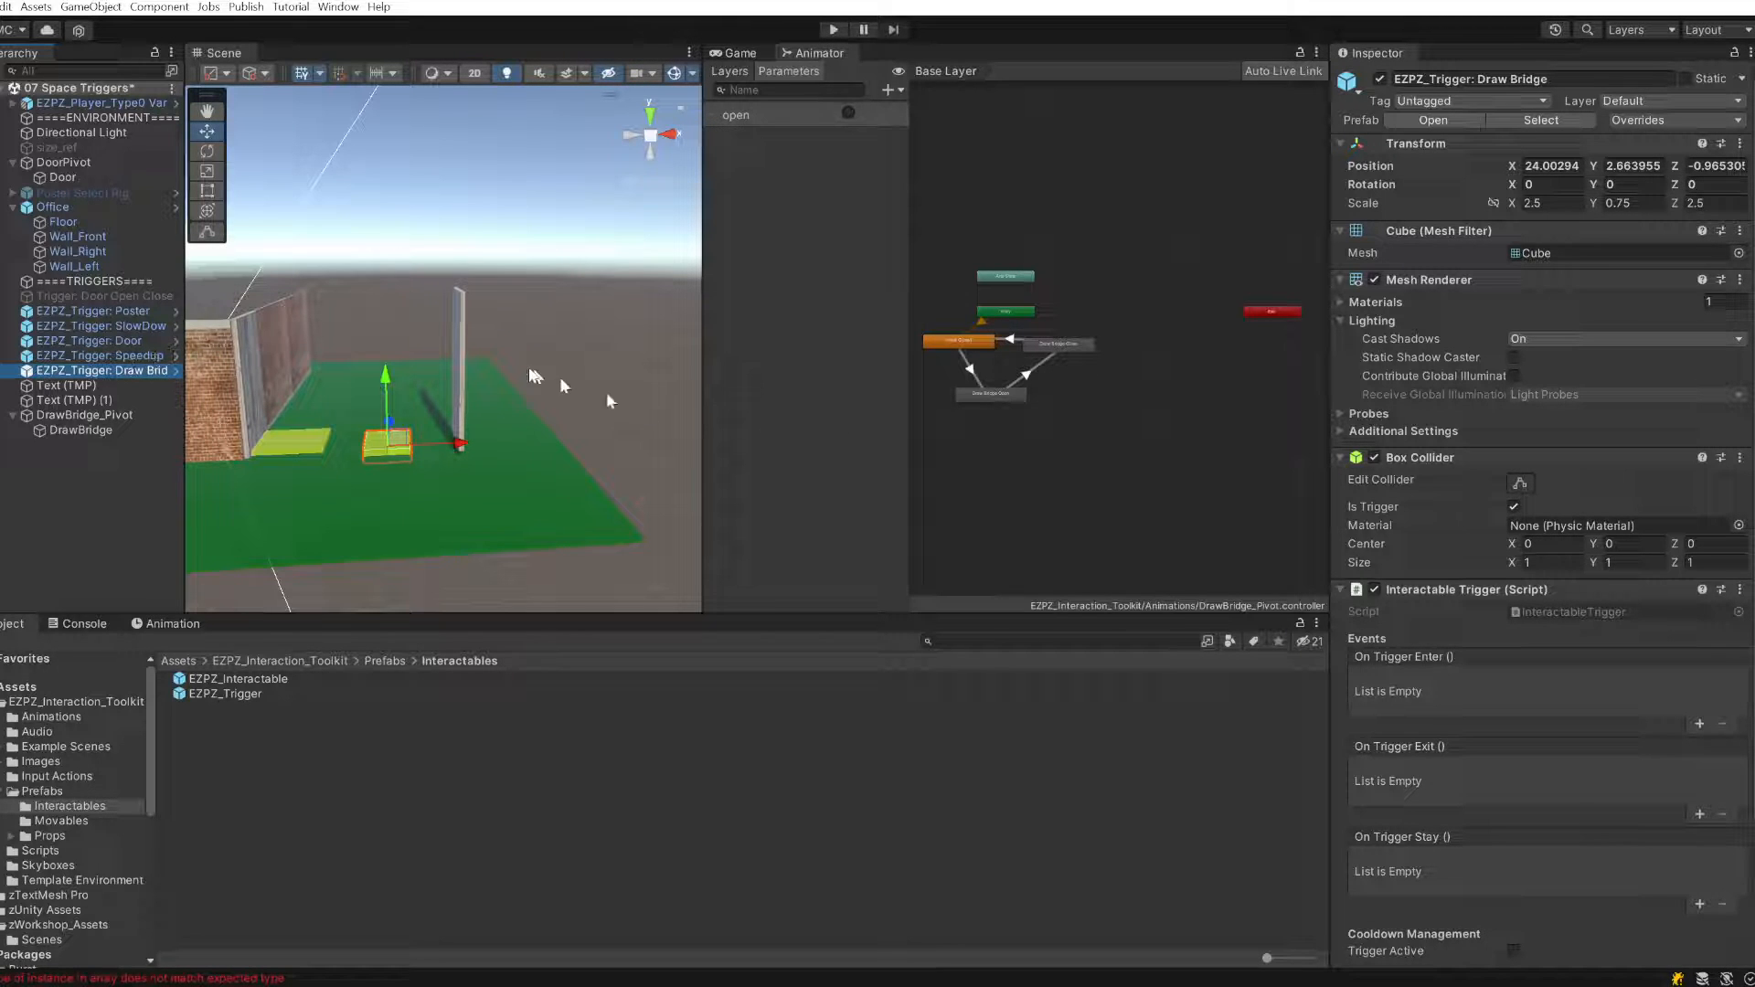
- Add an empty On Trigger Enter event entry to the Draw Bridge trigger
scroll(517, 369, up, 2)
scroll(512, 366, up, 3)
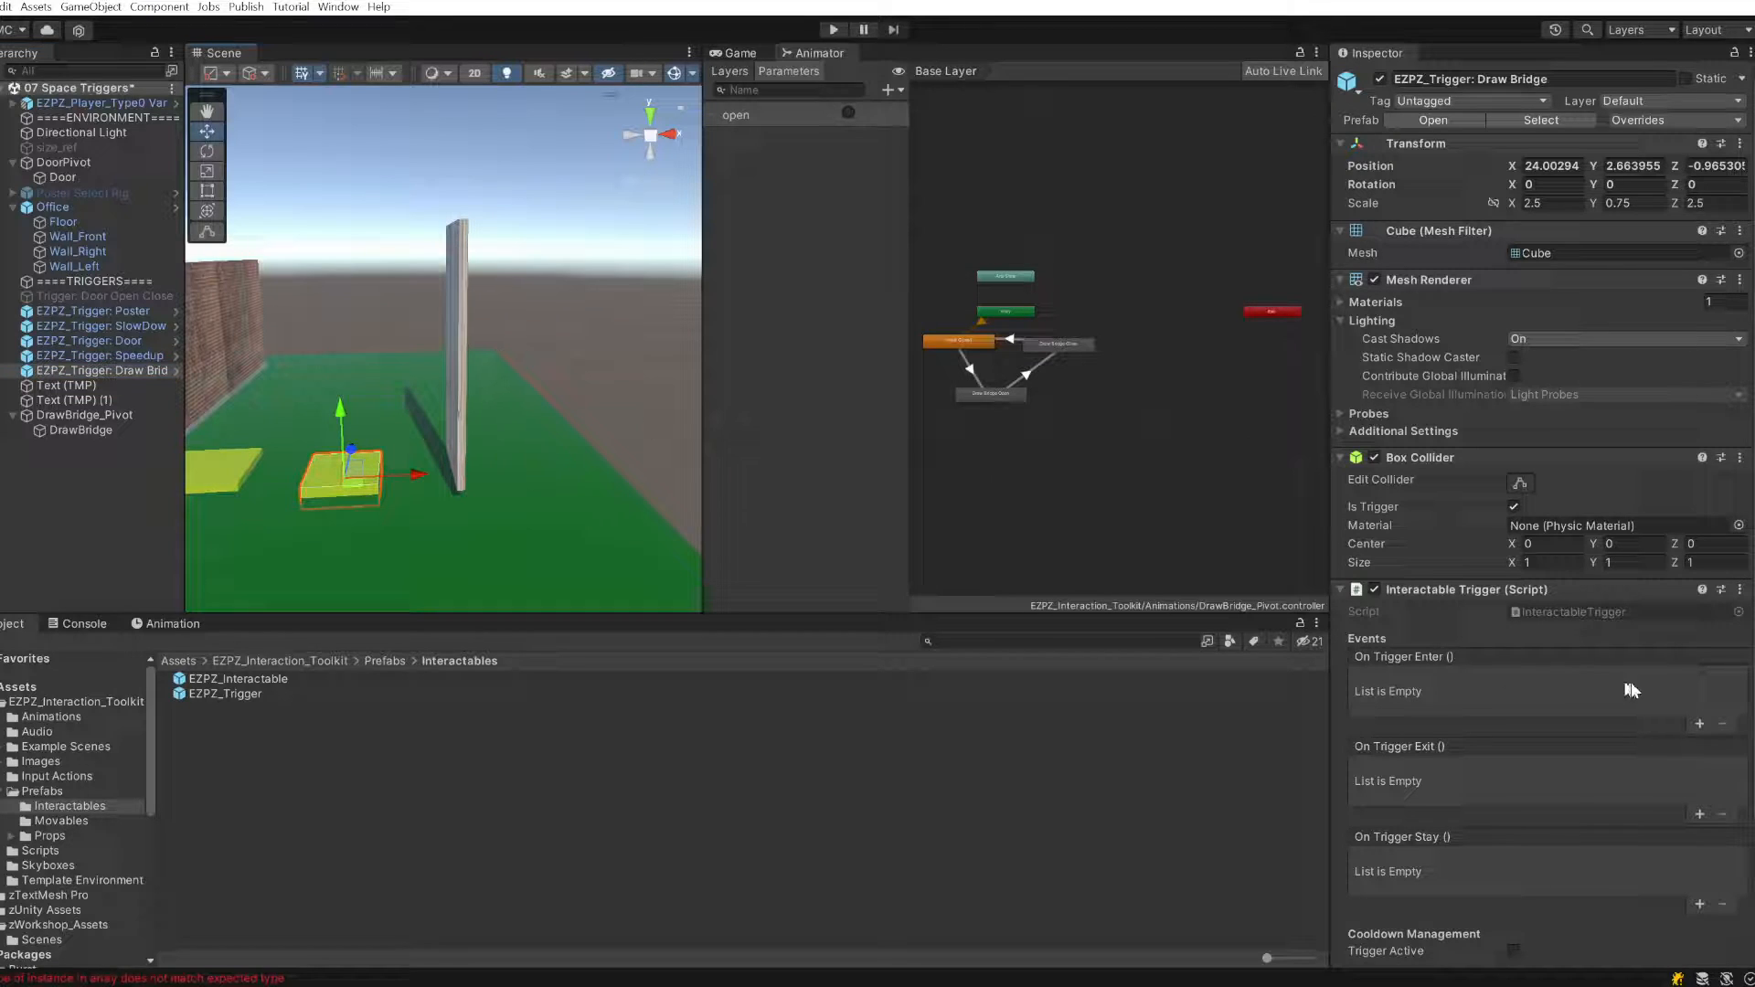
click(1700, 724)
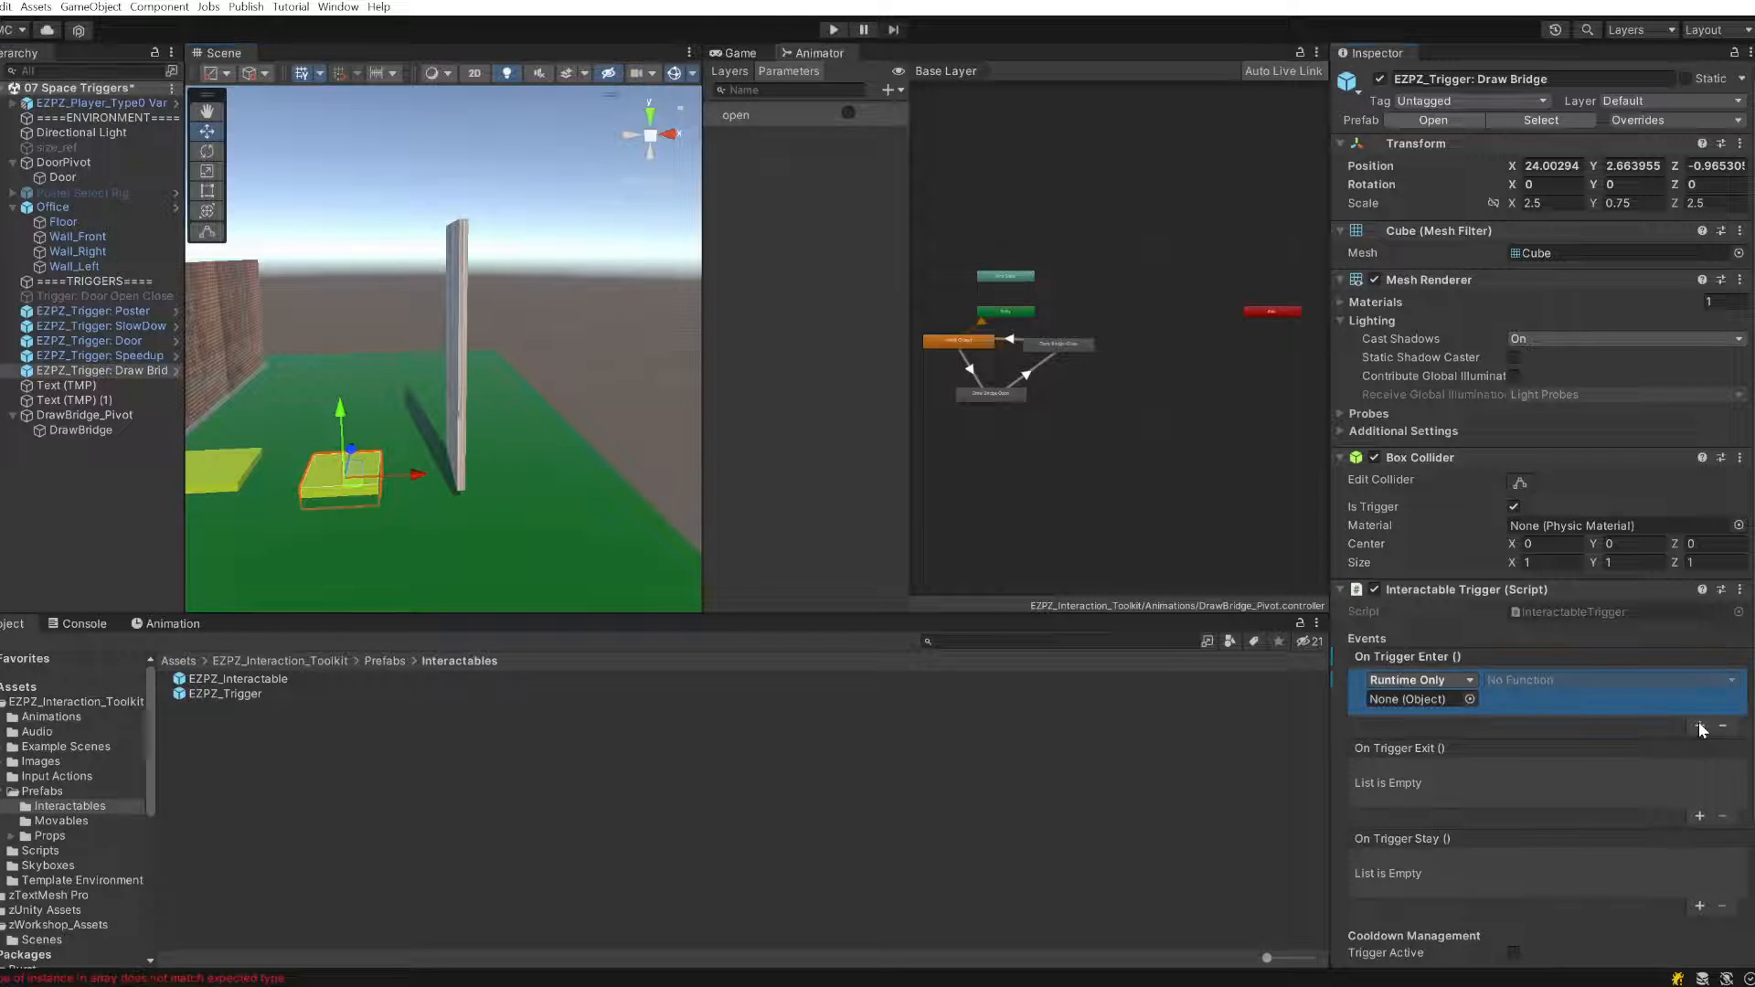
- Move DrawBridge_Pivot and both Text (TMP) objects under the ENVIRONMENT heading in the hierarchy, and collapse DrawBridge_Pivot
click(96, 418)
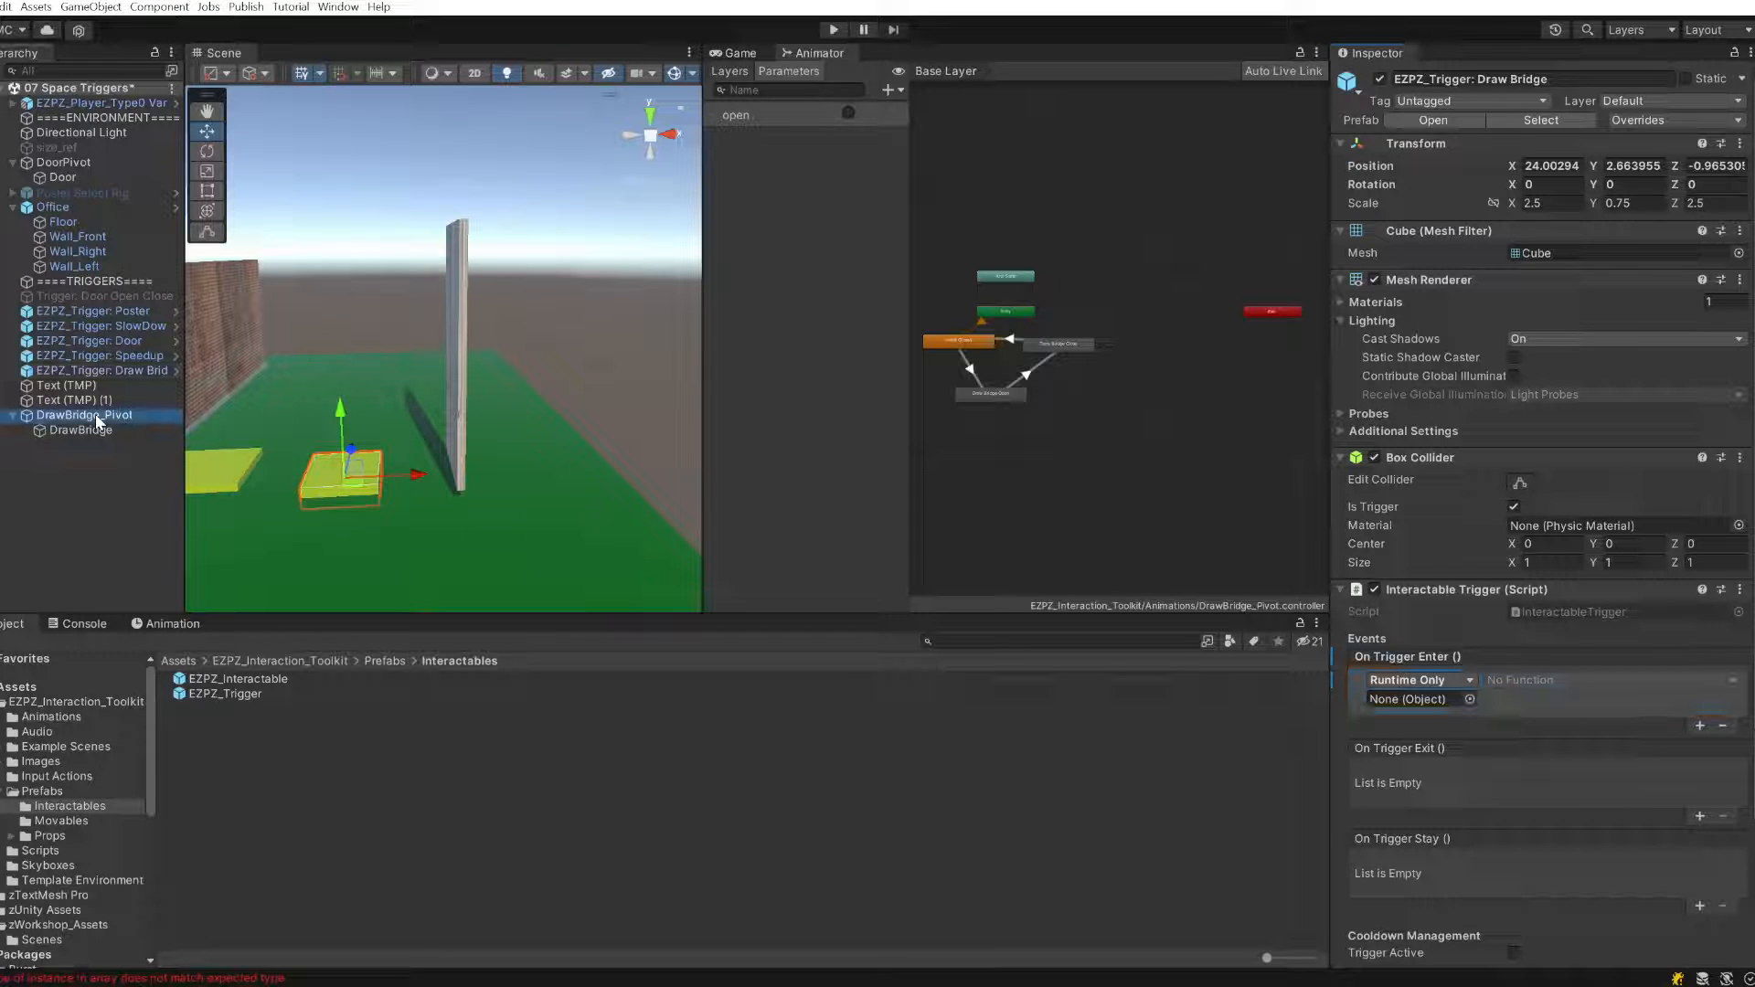
drag(97, 419, 108, 137)
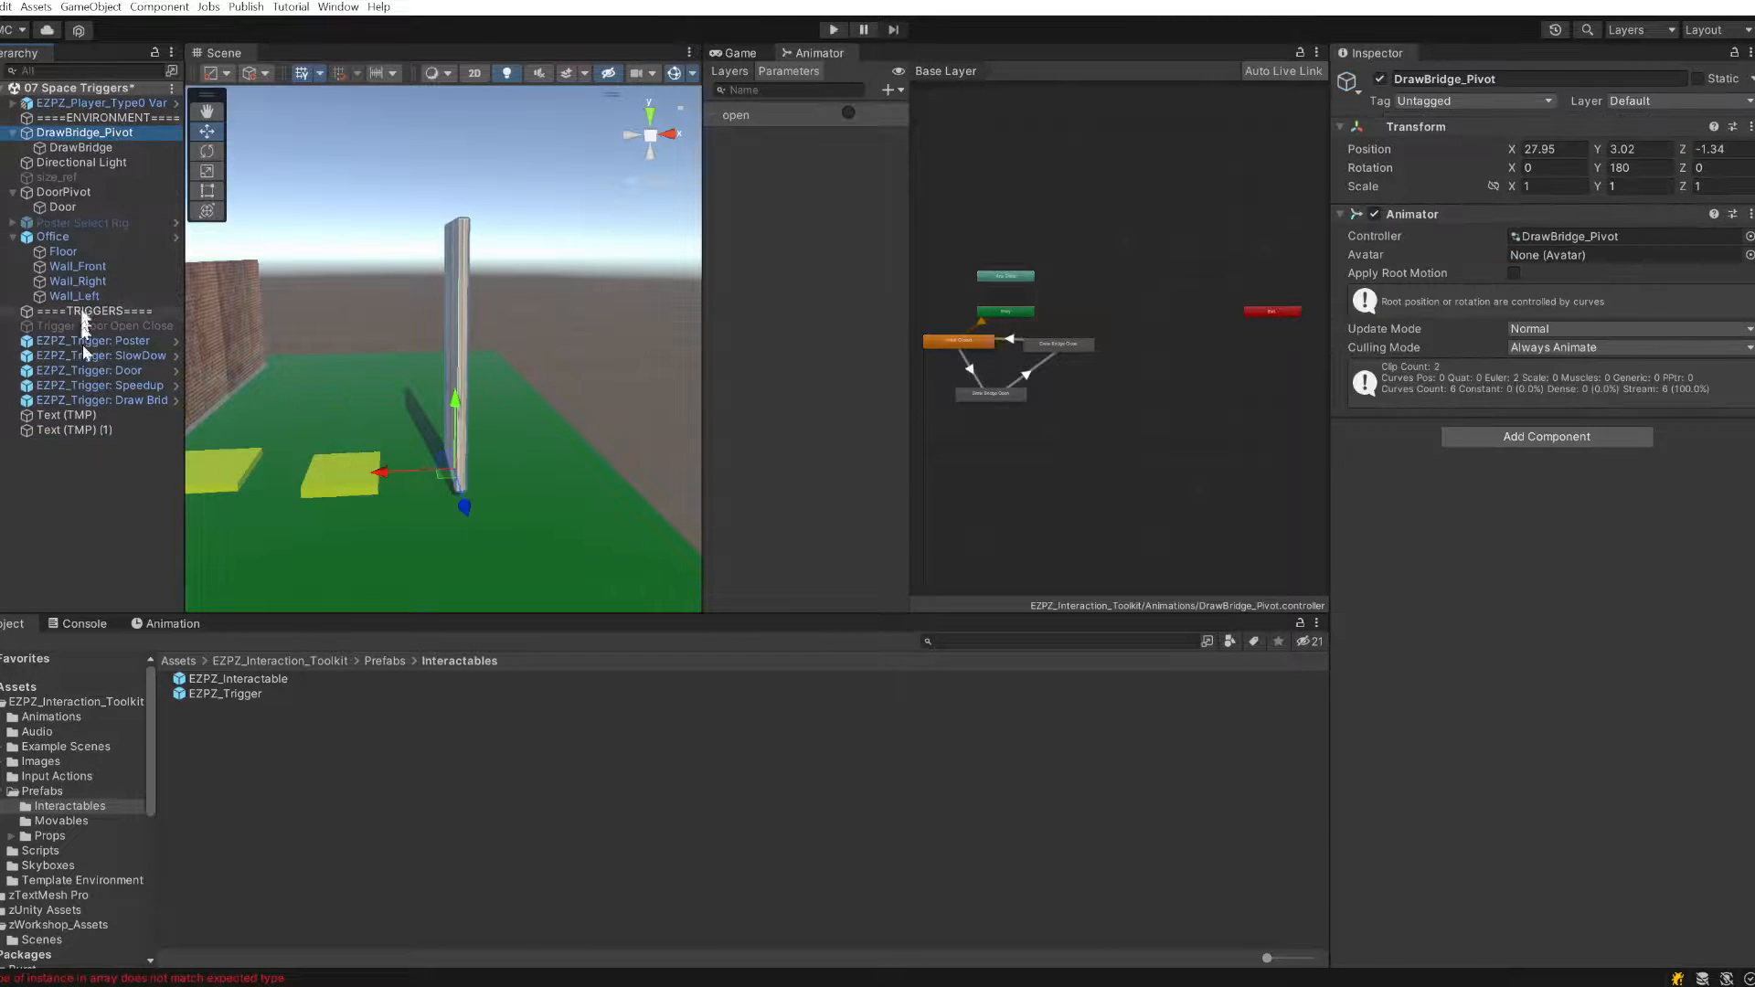
click(92, 416)
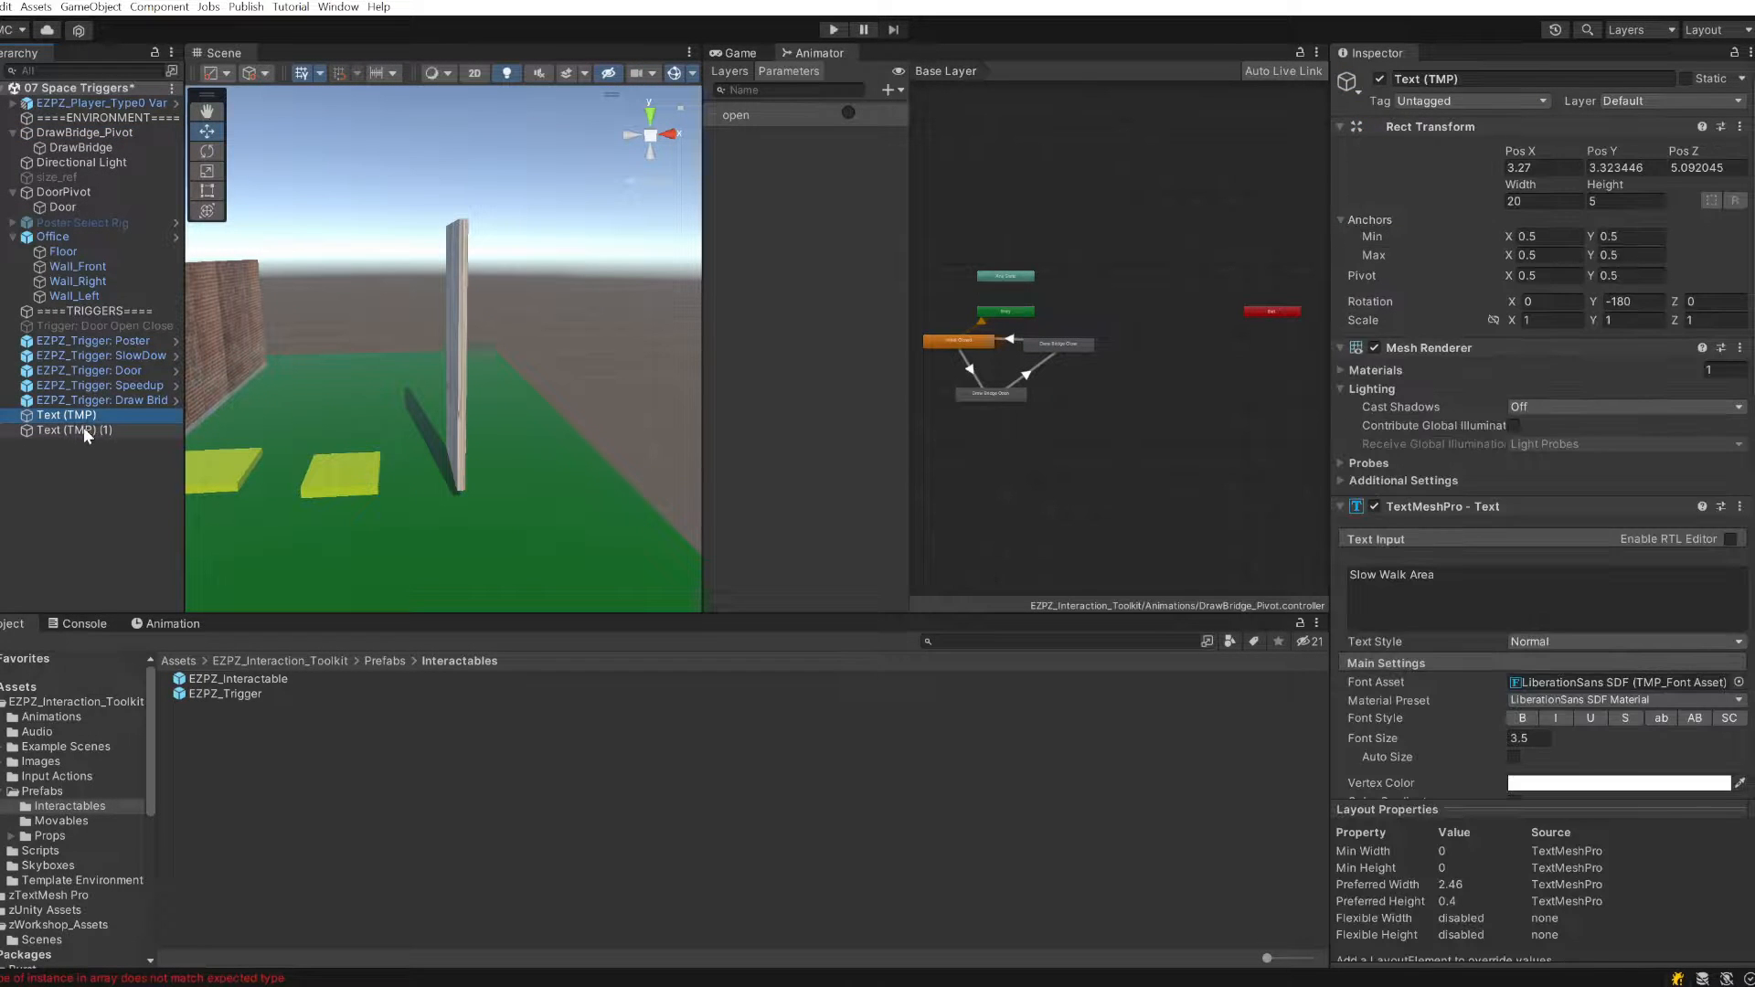
click(80, 431)
click(97, 413)
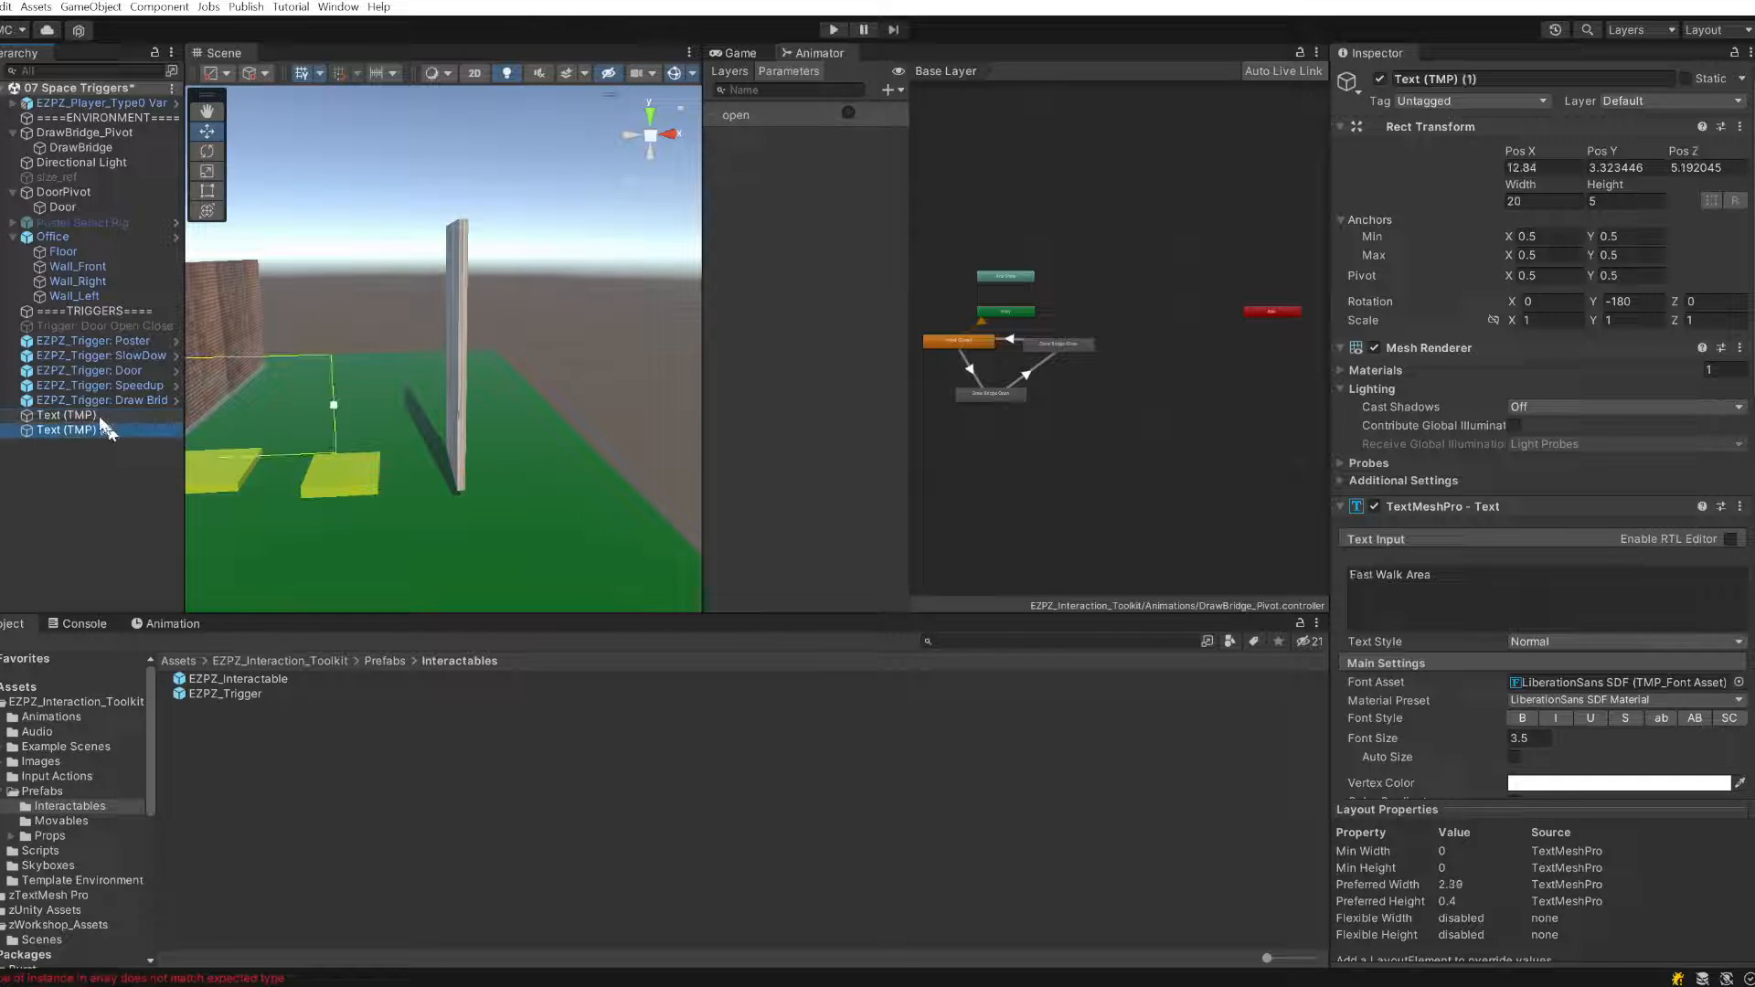
ctrl+click(80, 428)
drag(79, 419, 100, 131)
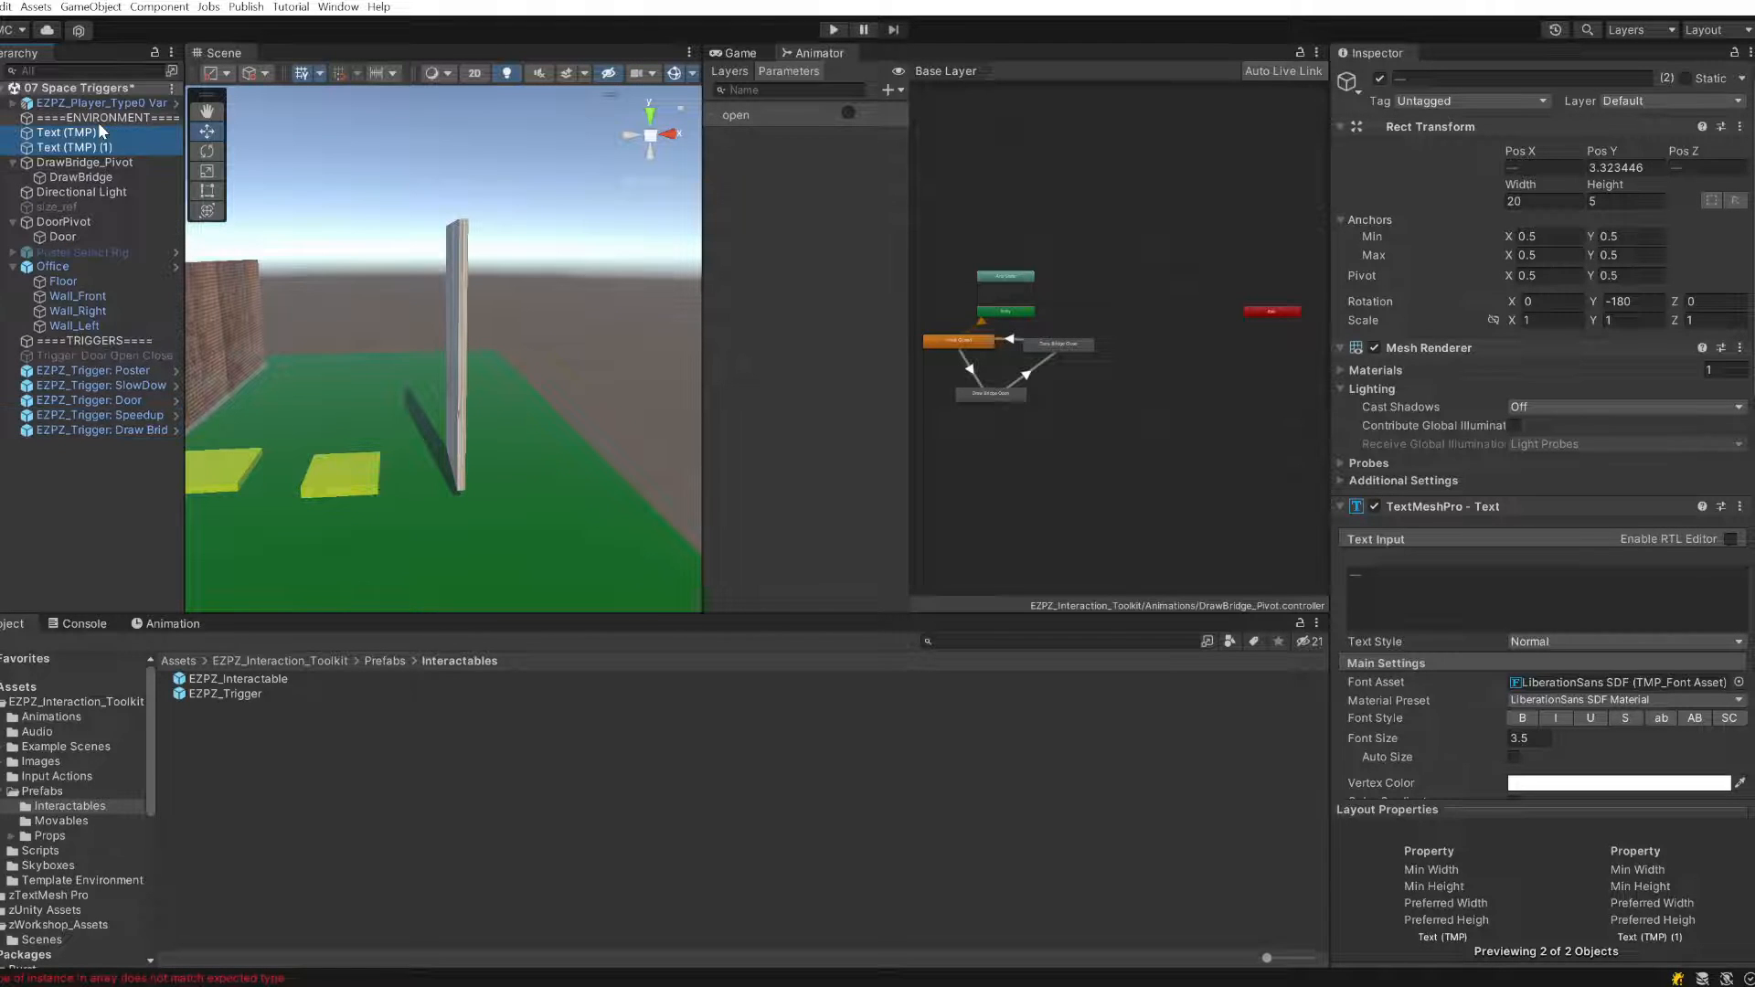
click(12, 162)
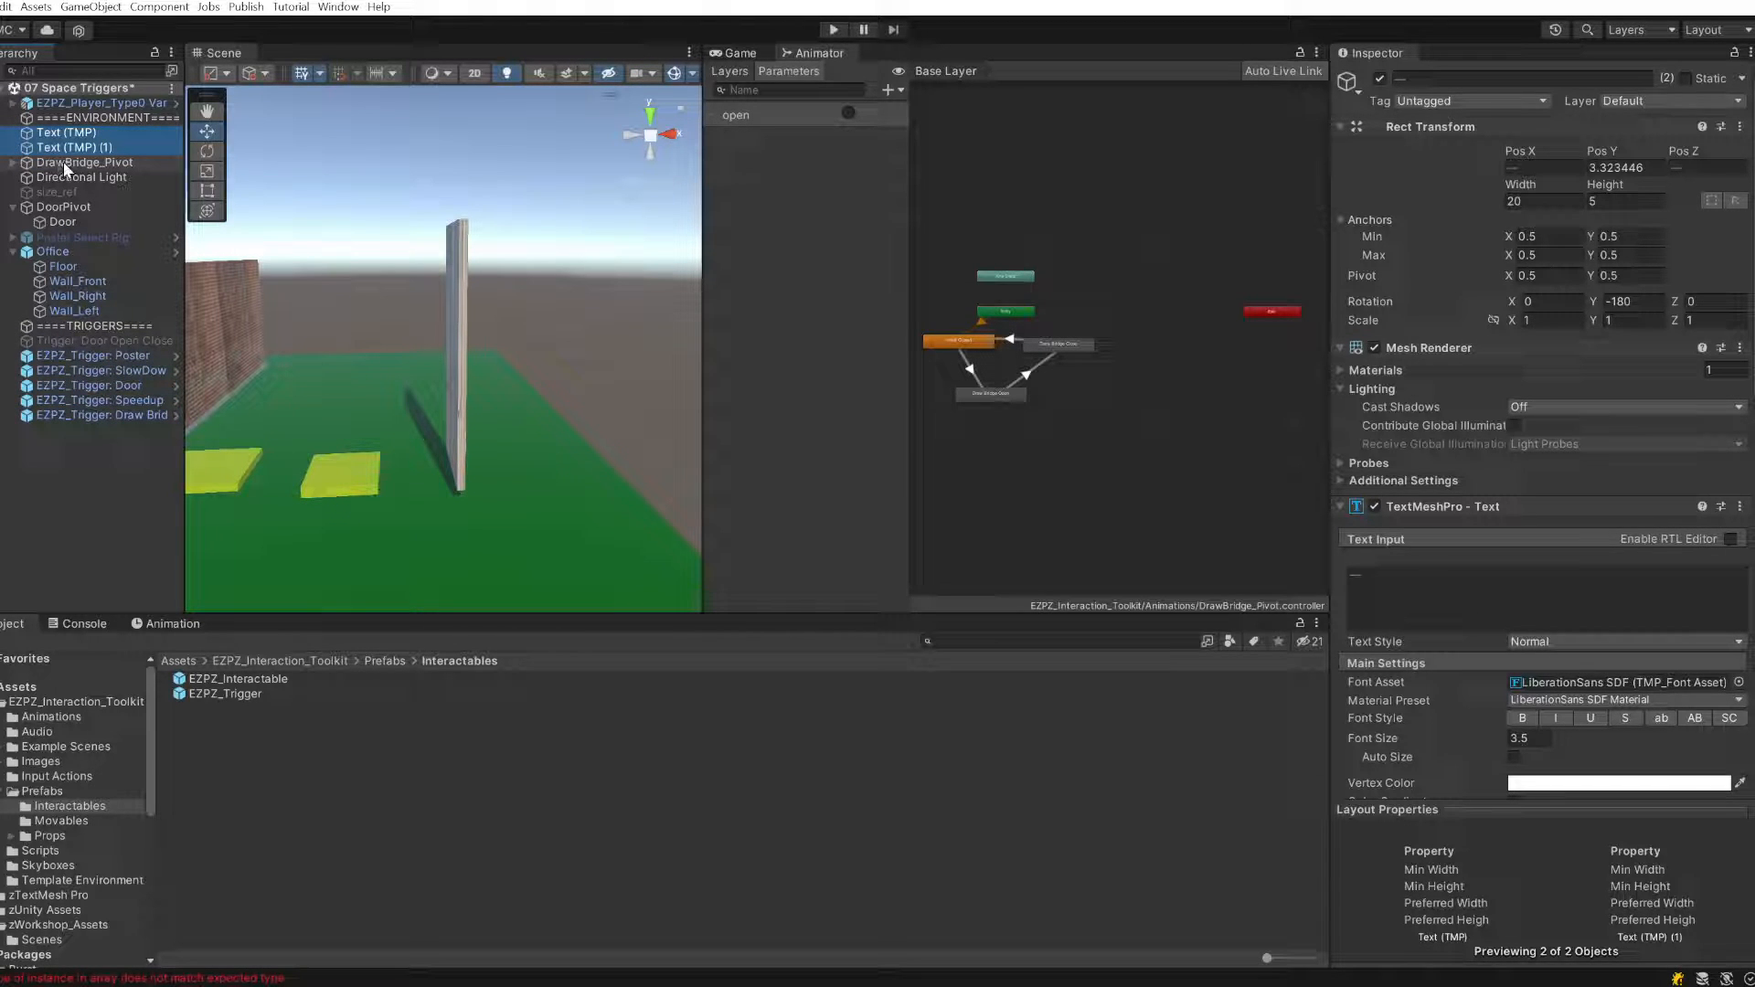
- Assign DrawBridge_Pivot as the target object of the Draw Bridge trigger's On Trigger Enter event
click(82, 163)
middle_drag(418, 334, 436, 302)
click(103, 415)
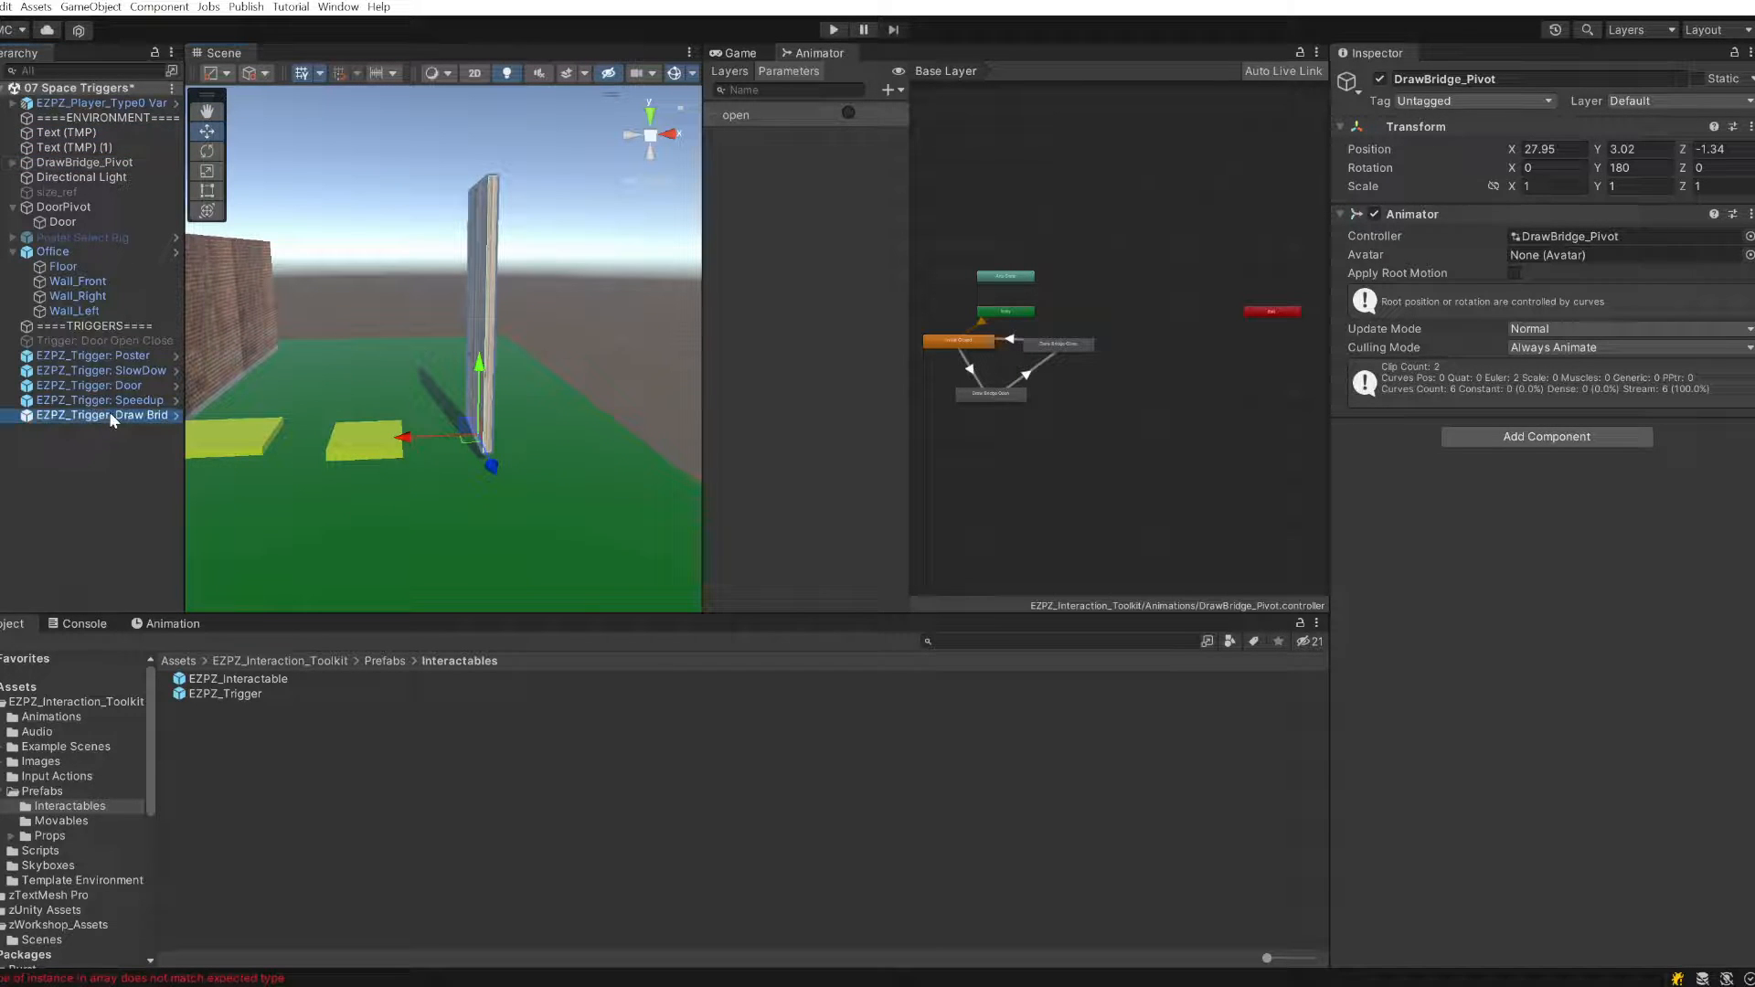
scroll(1463, 658, down, 3)
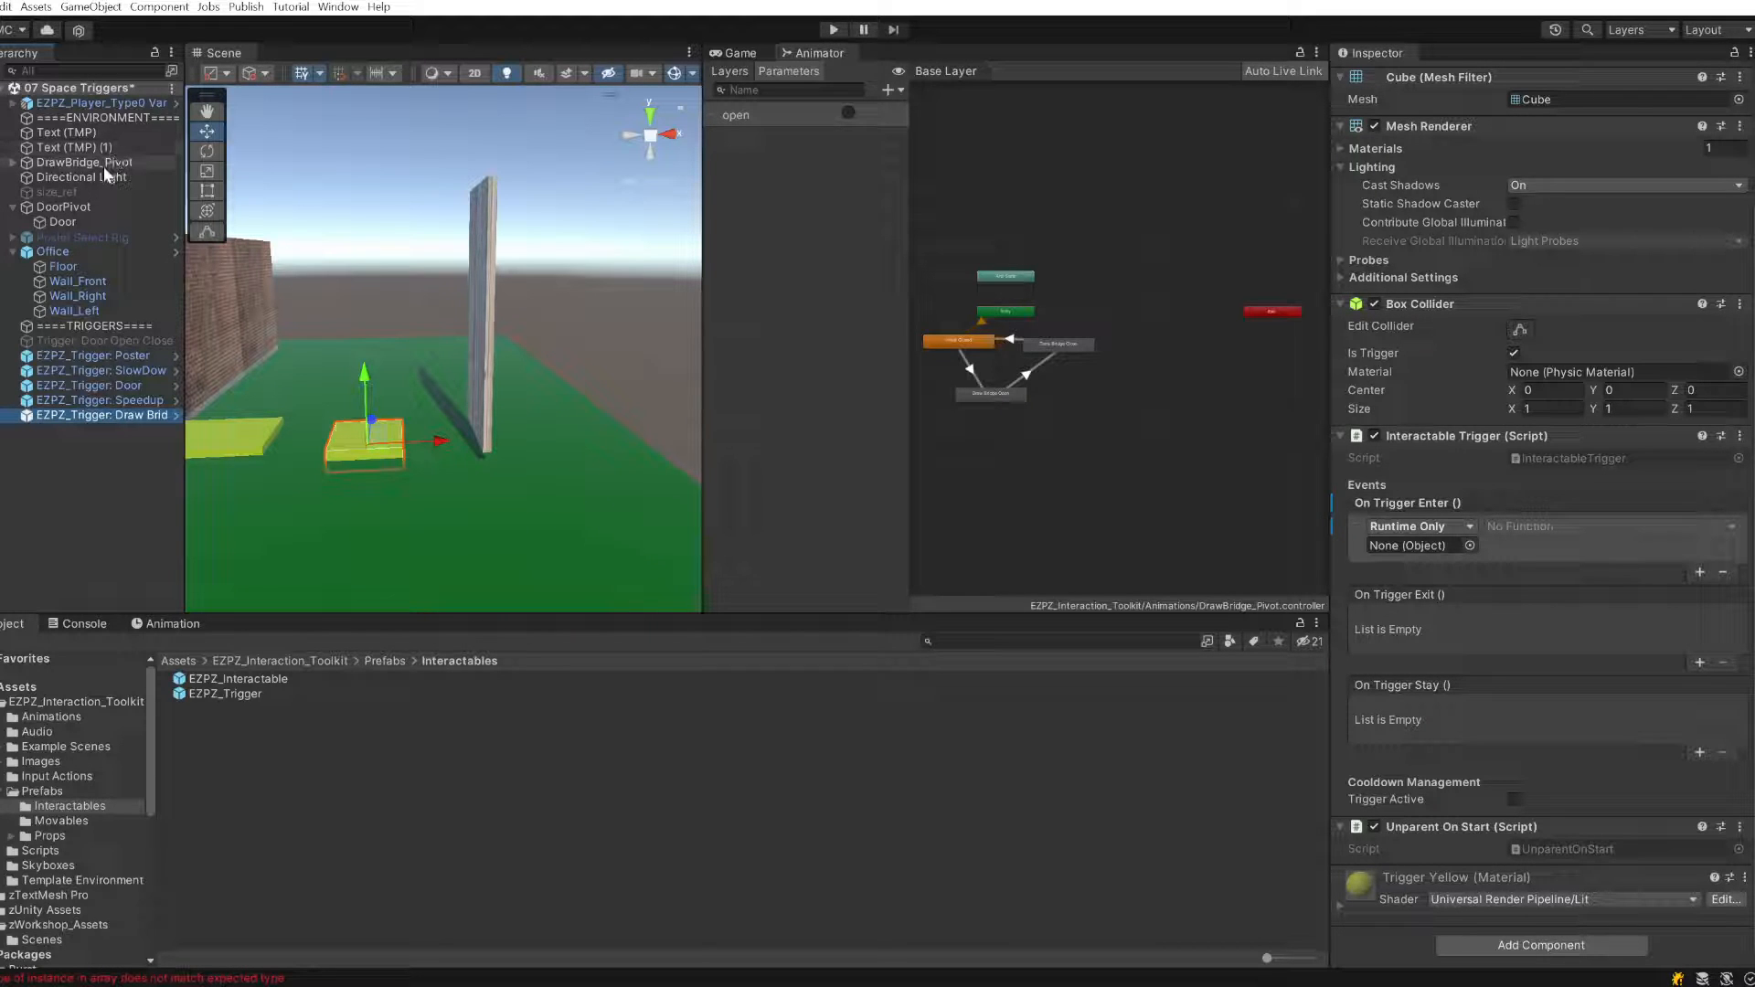
drag(1385, 528, 1401, 546)
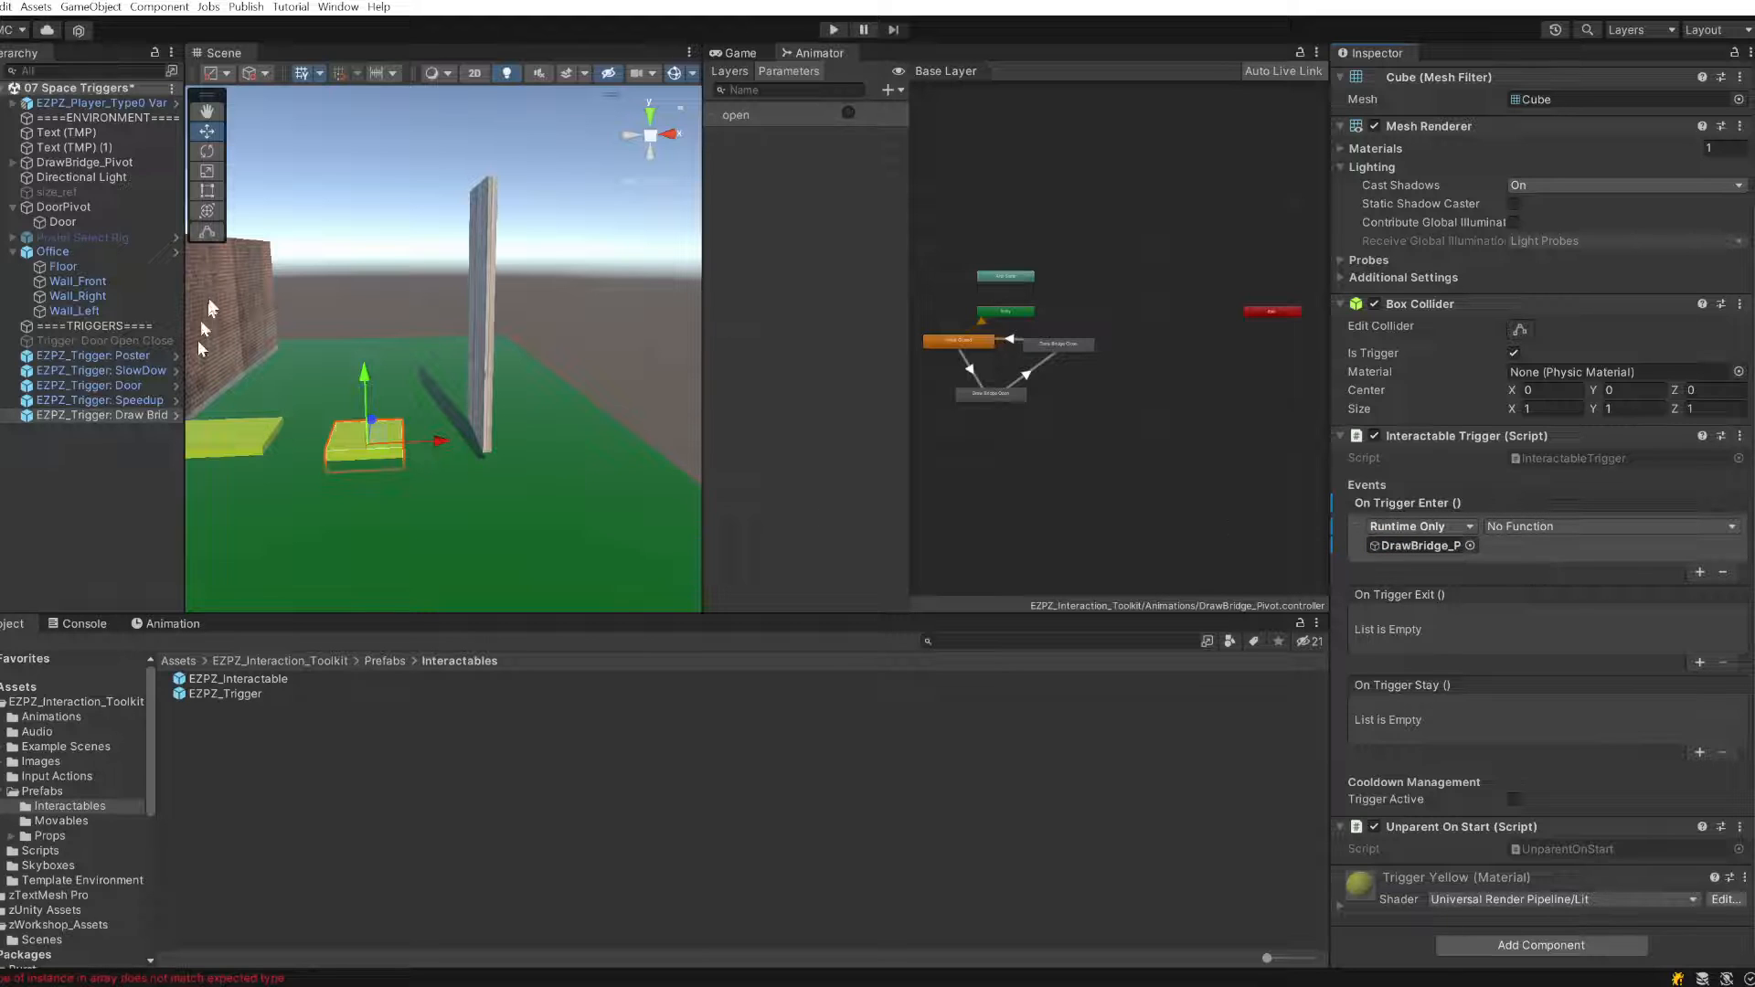
- Set the On Trigger Enter event's function to Animator SetTrigger (string) with the parameter name open
click(1576, 527)
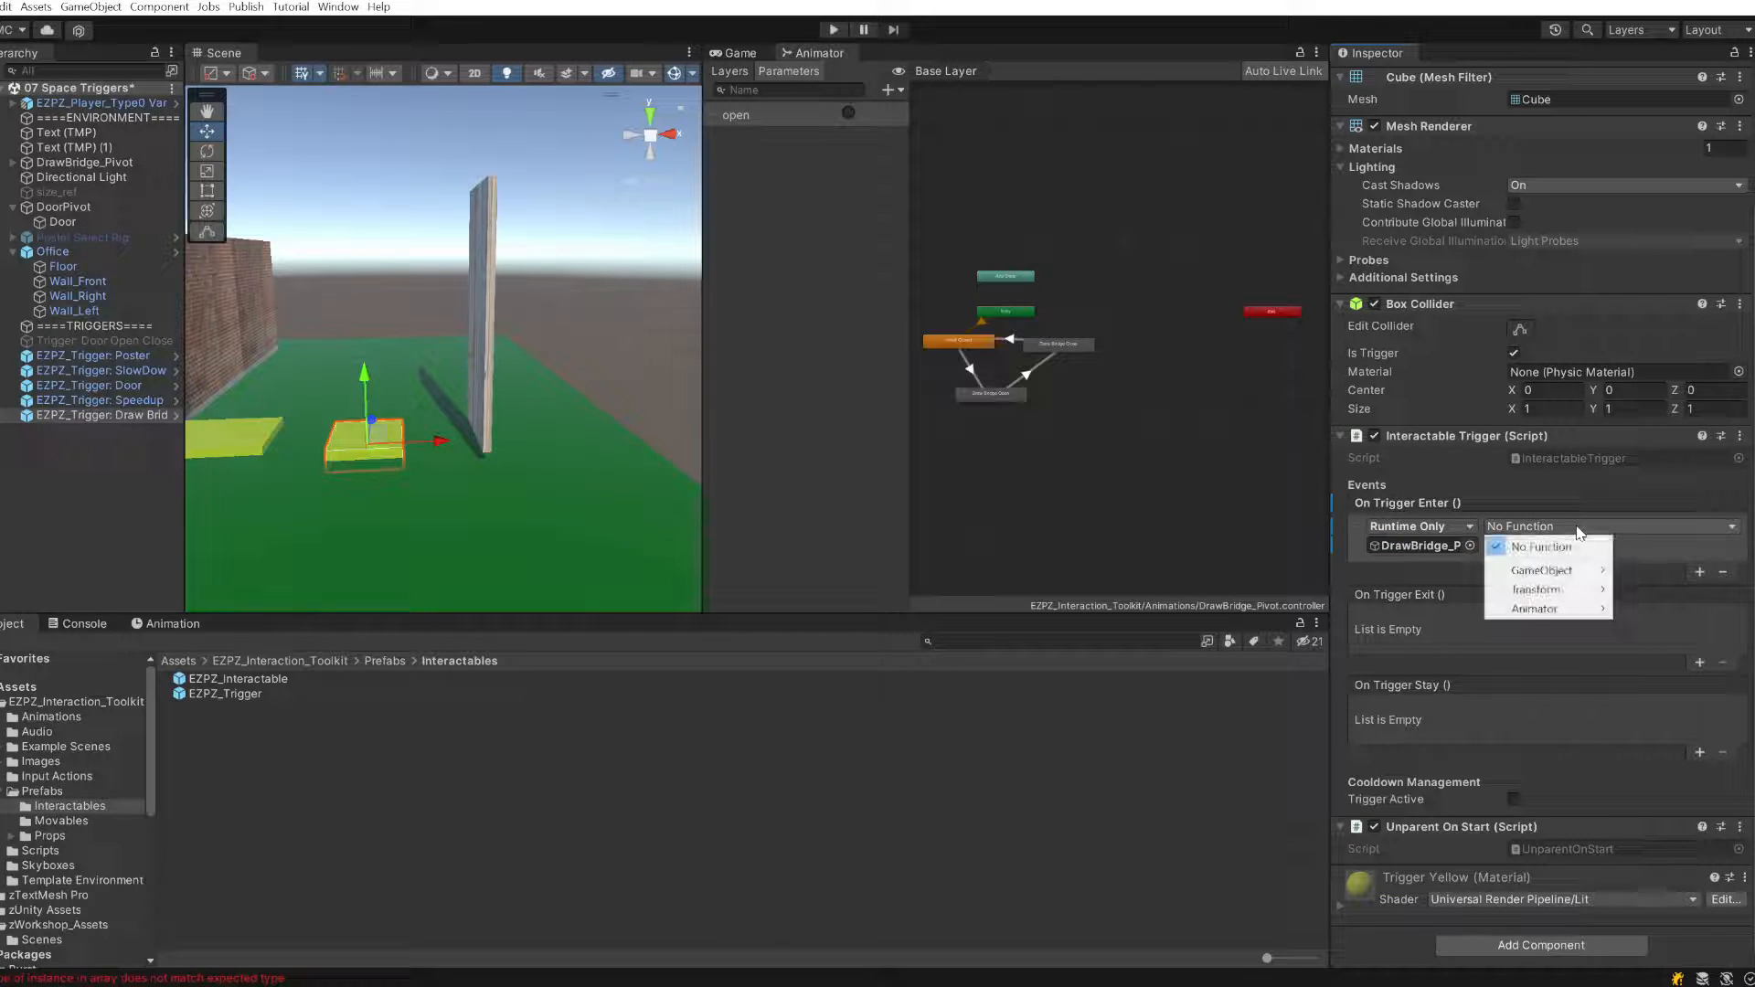
mouse_move(1531, 610)
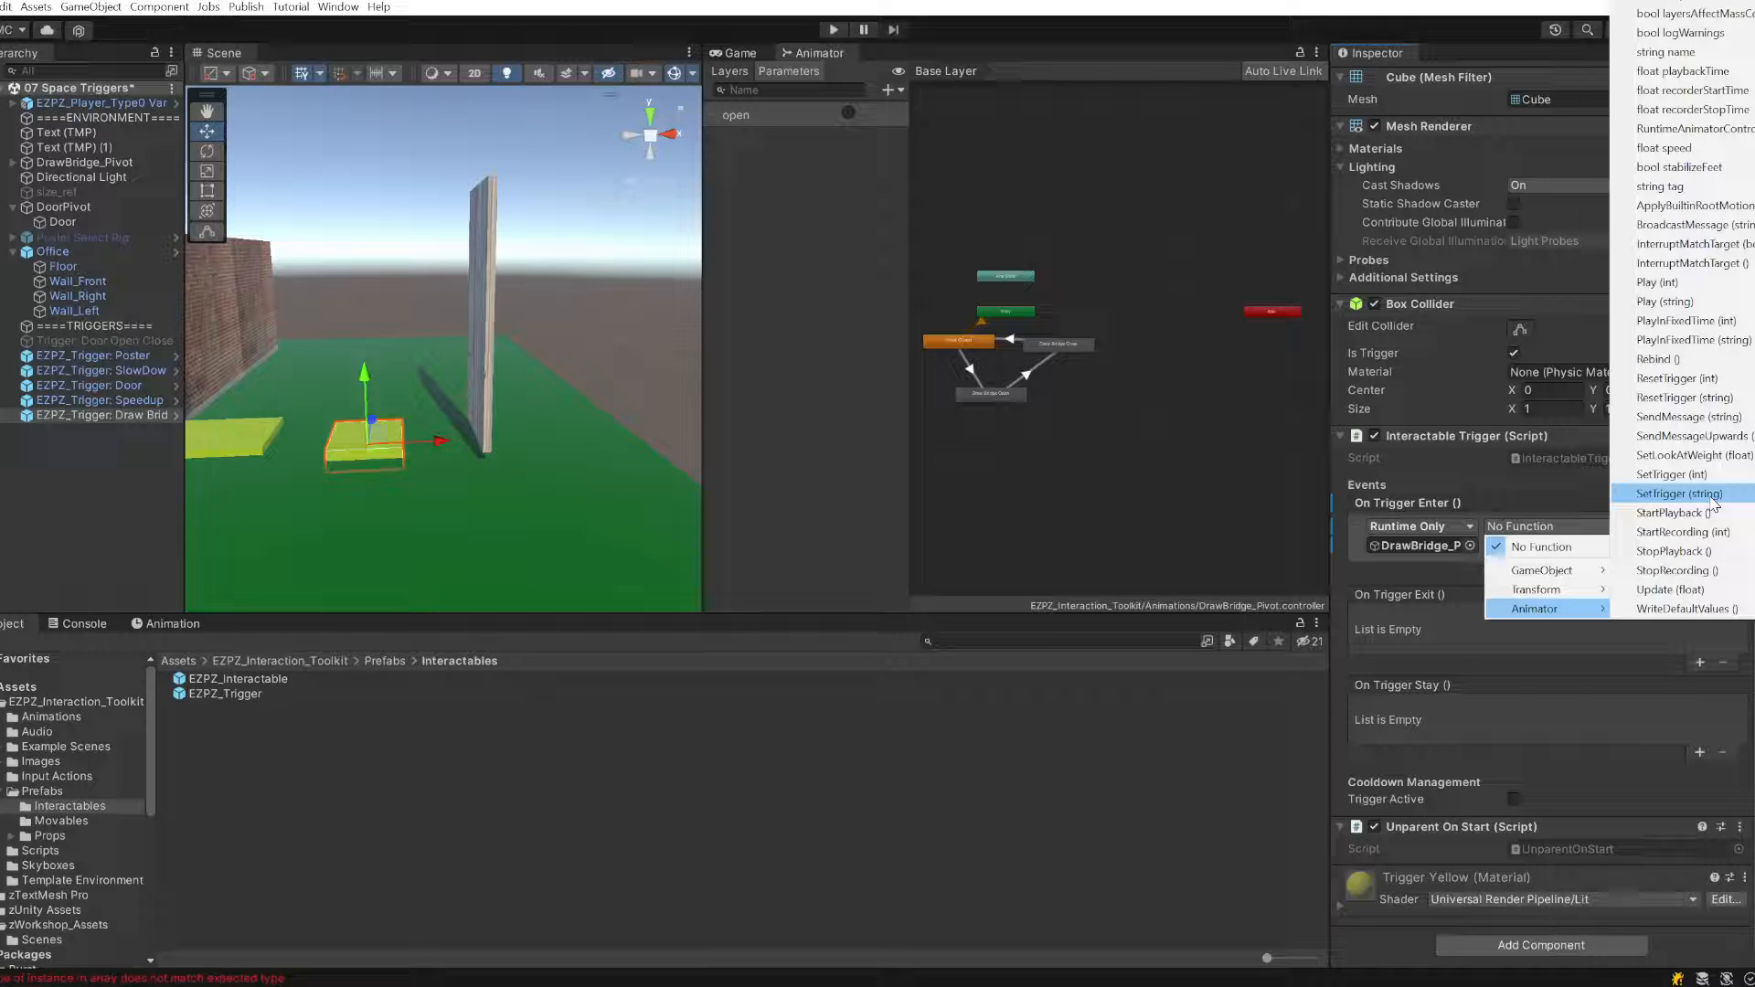
click(1711, 497)
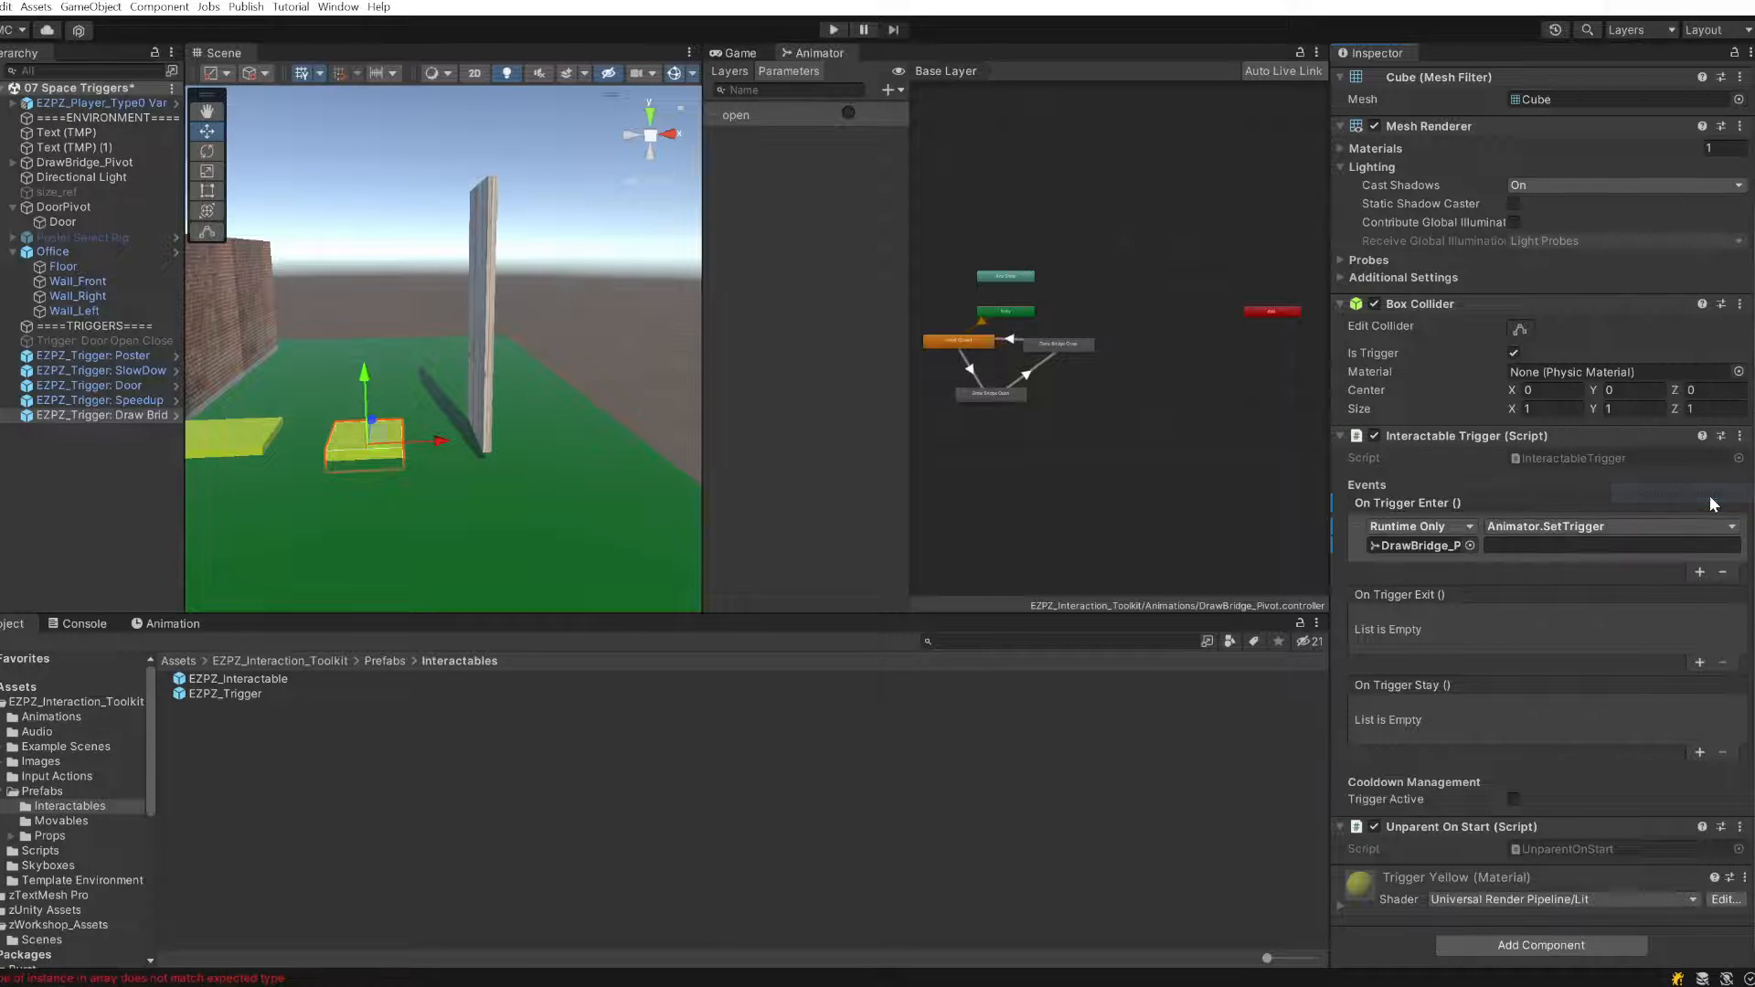
click(760, 112)
click(759, 111)
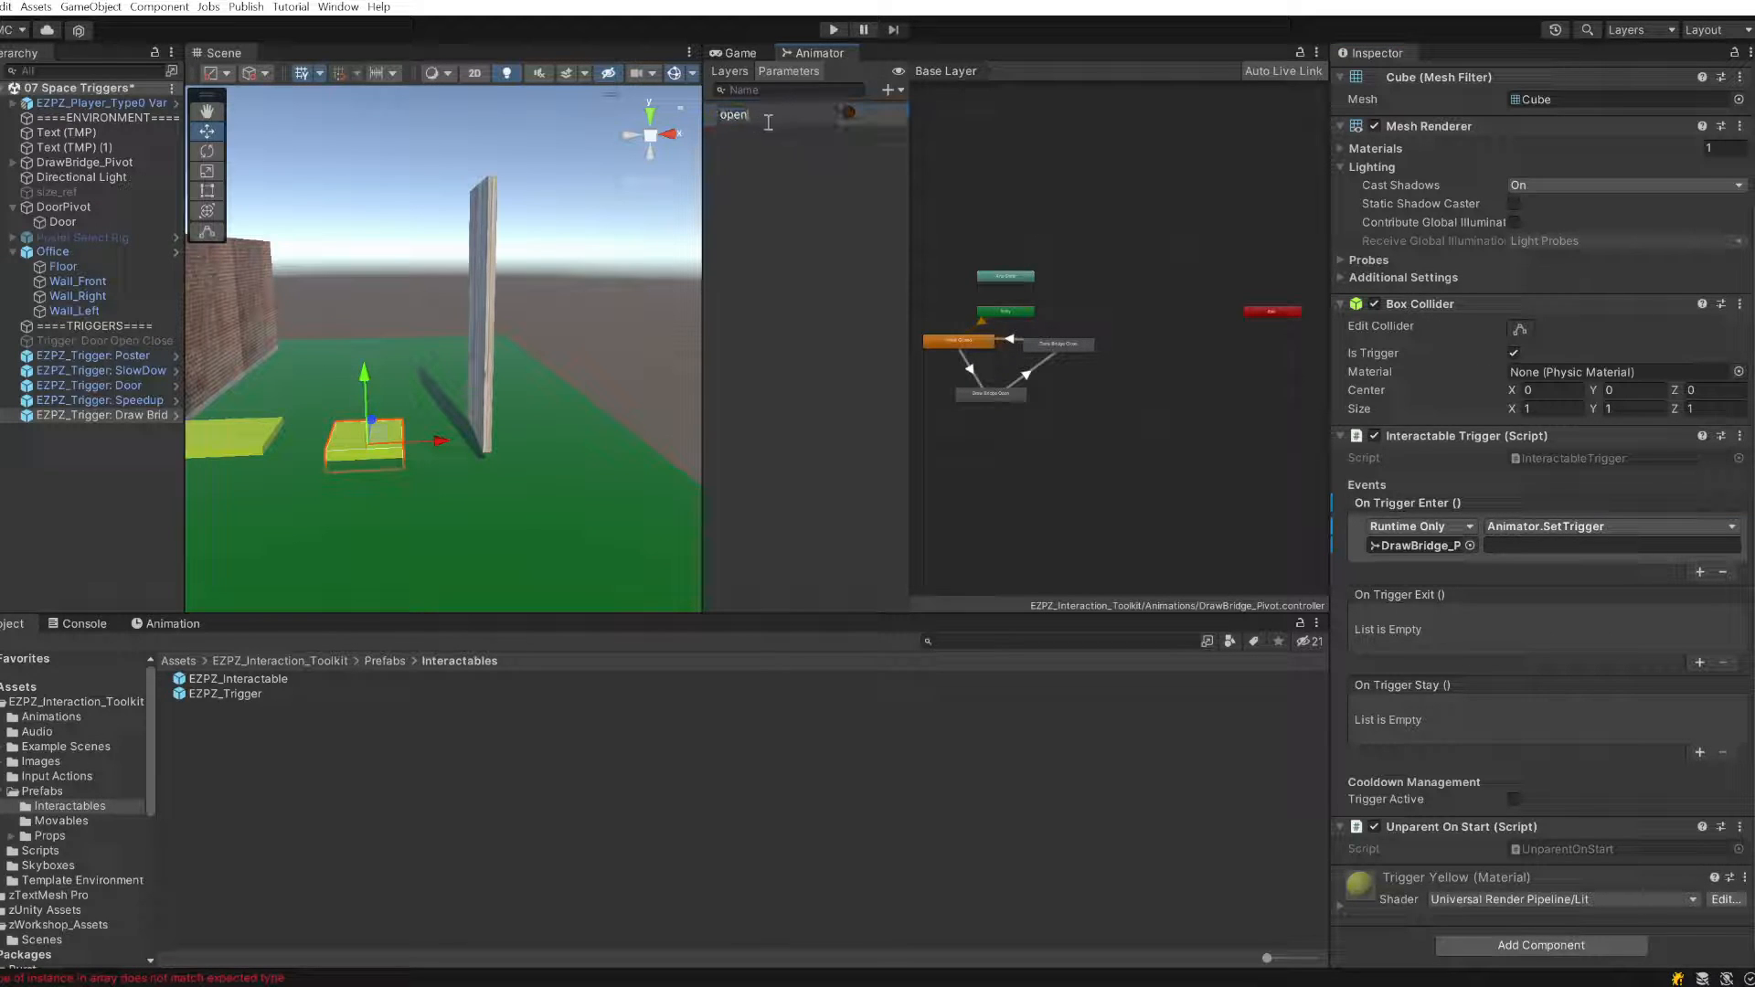
click(1572, 527)
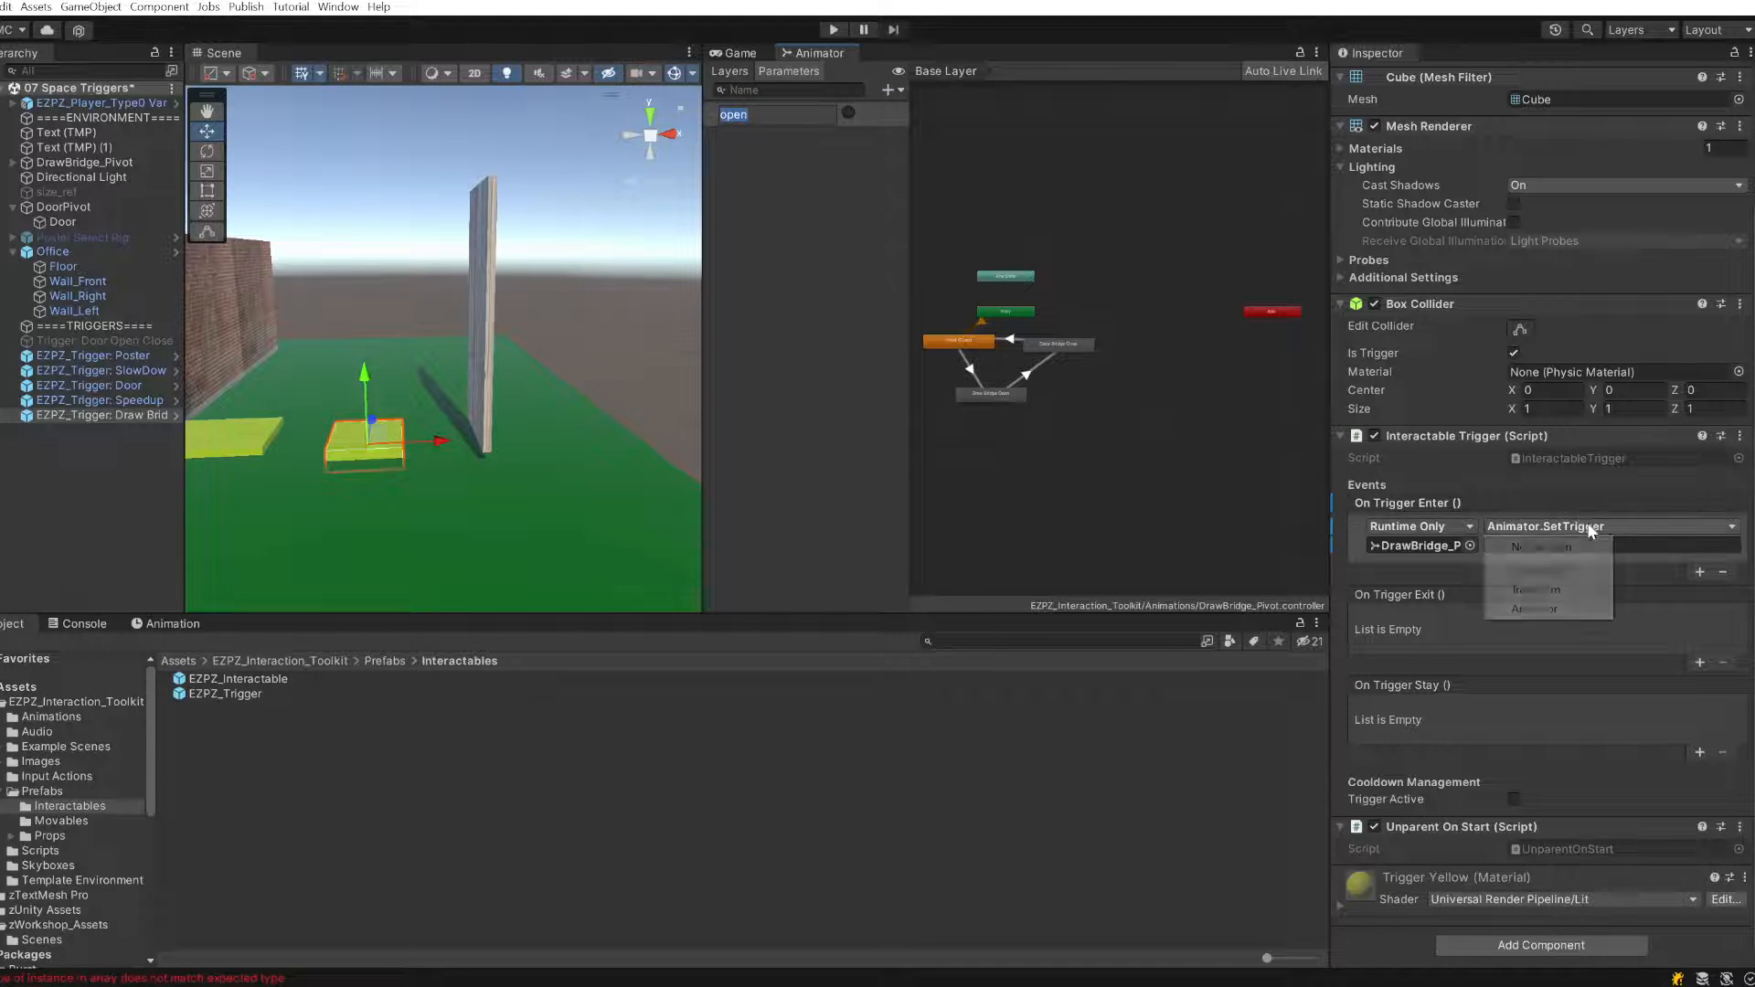
mouse_move(1595, 609)
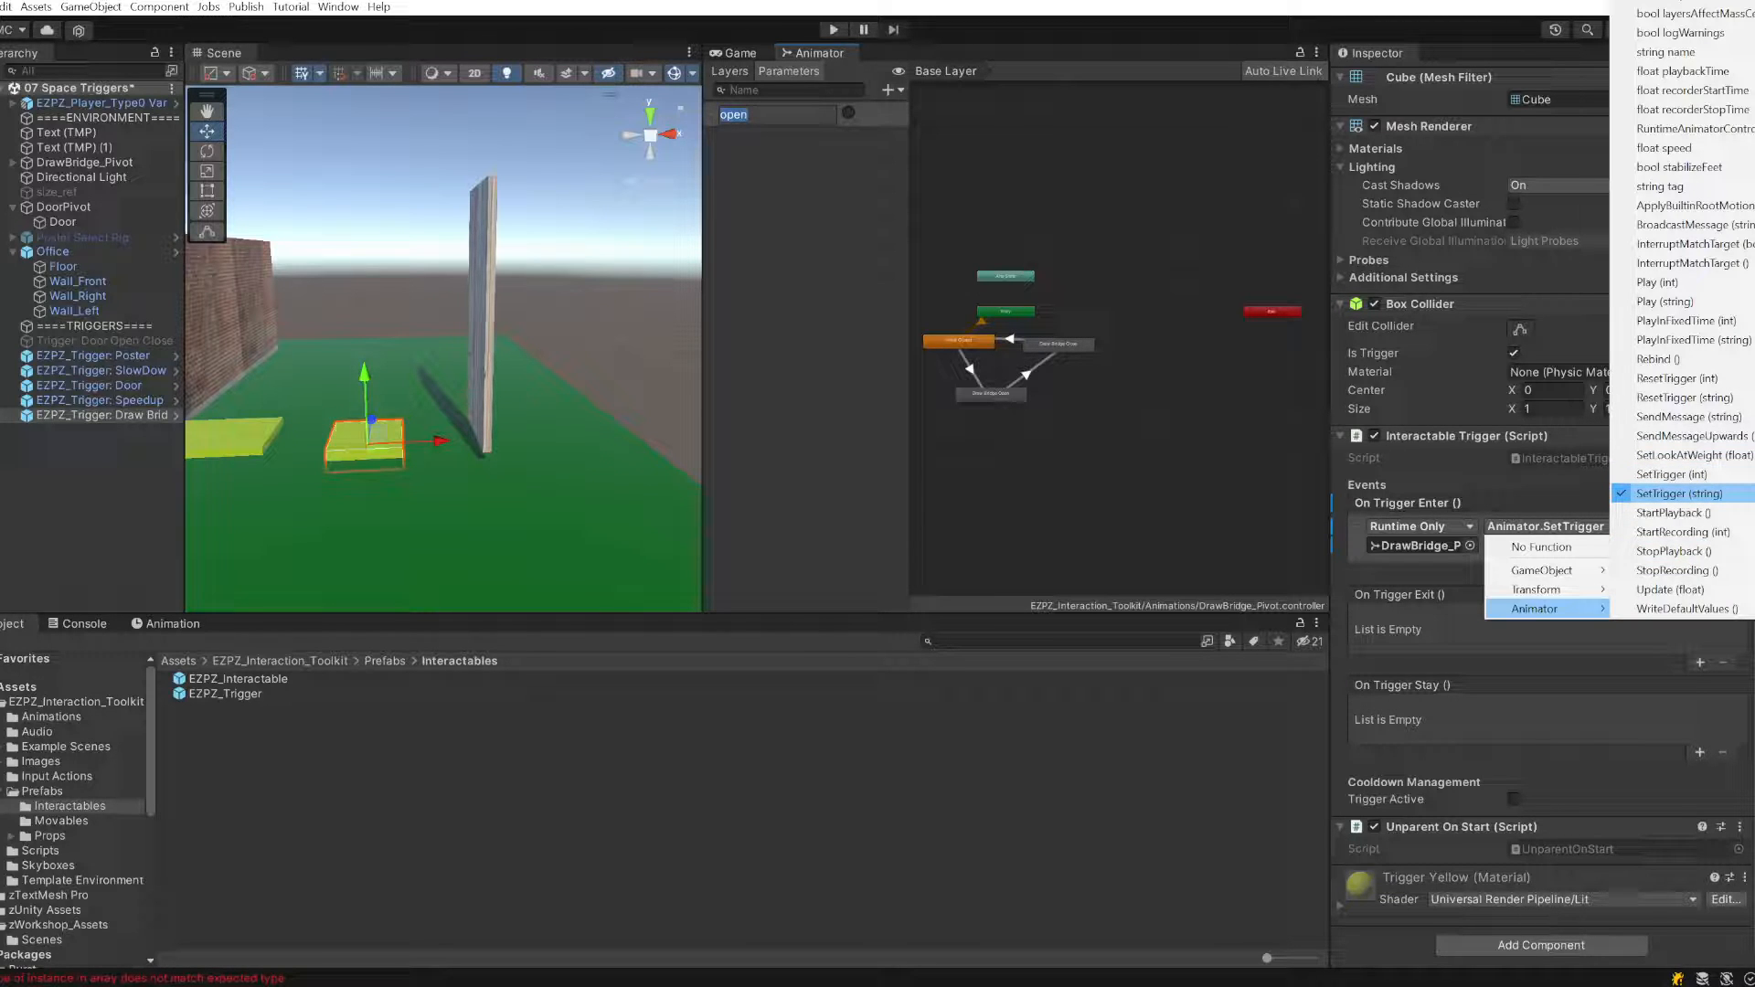
click(1680, 494)
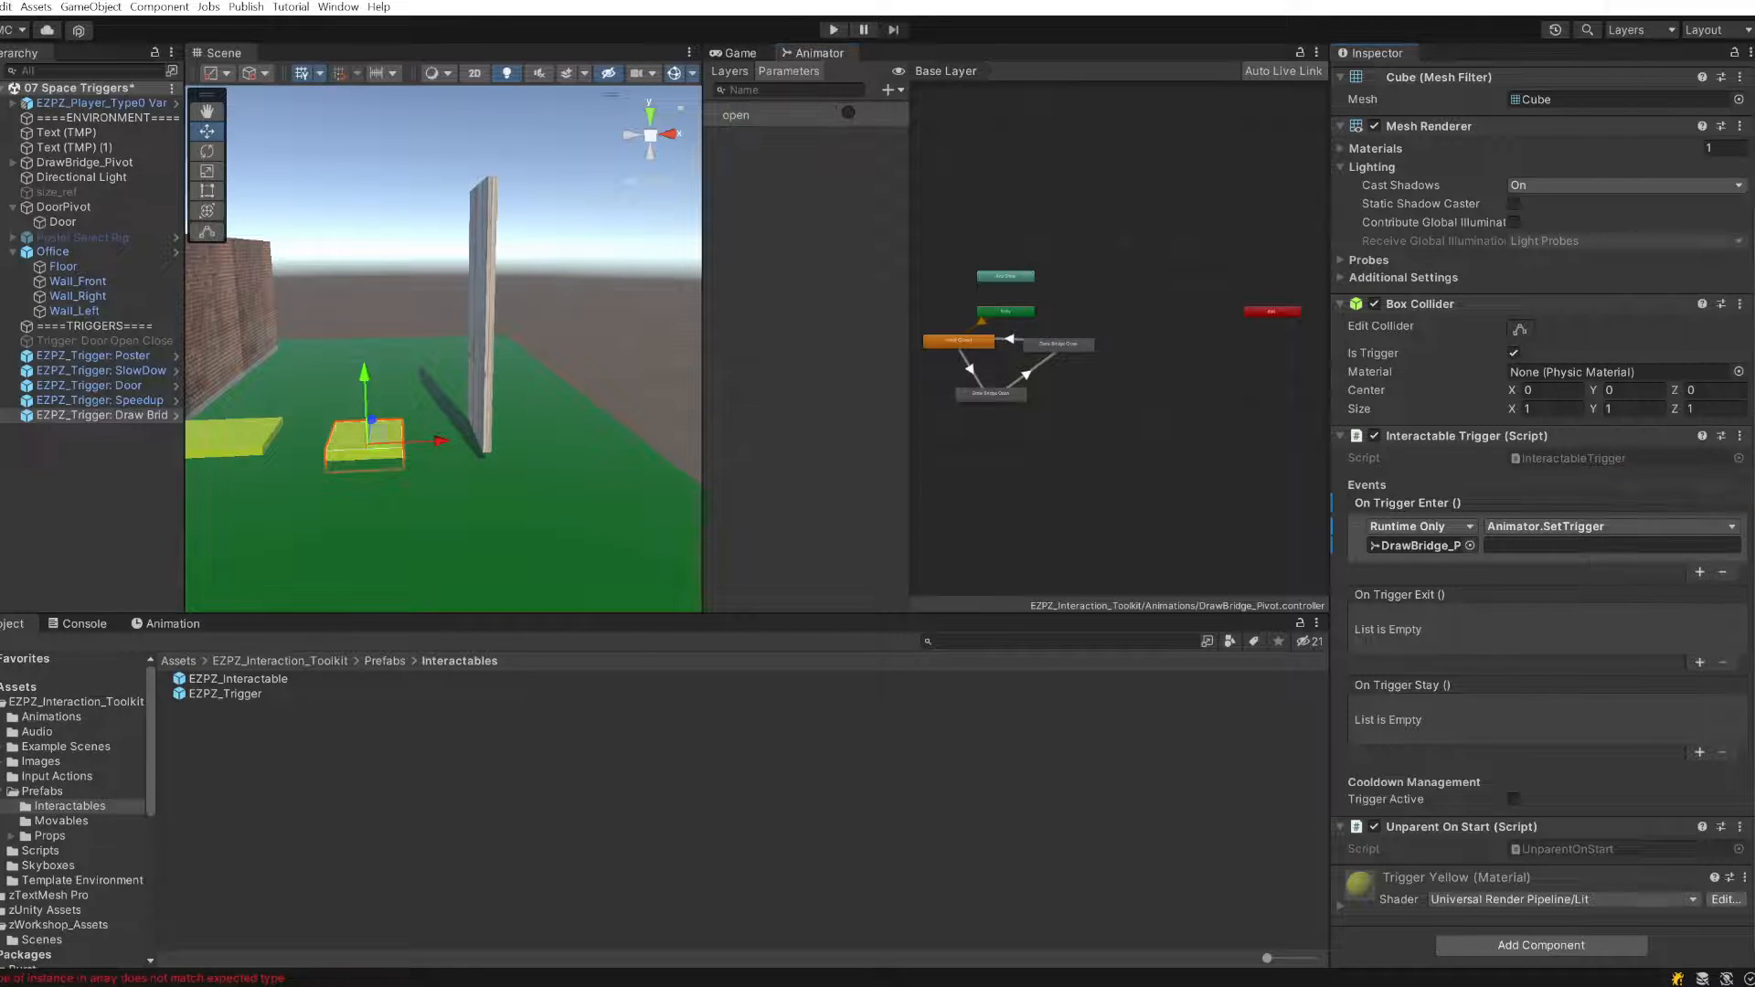
click(1499, 546)
text(open)
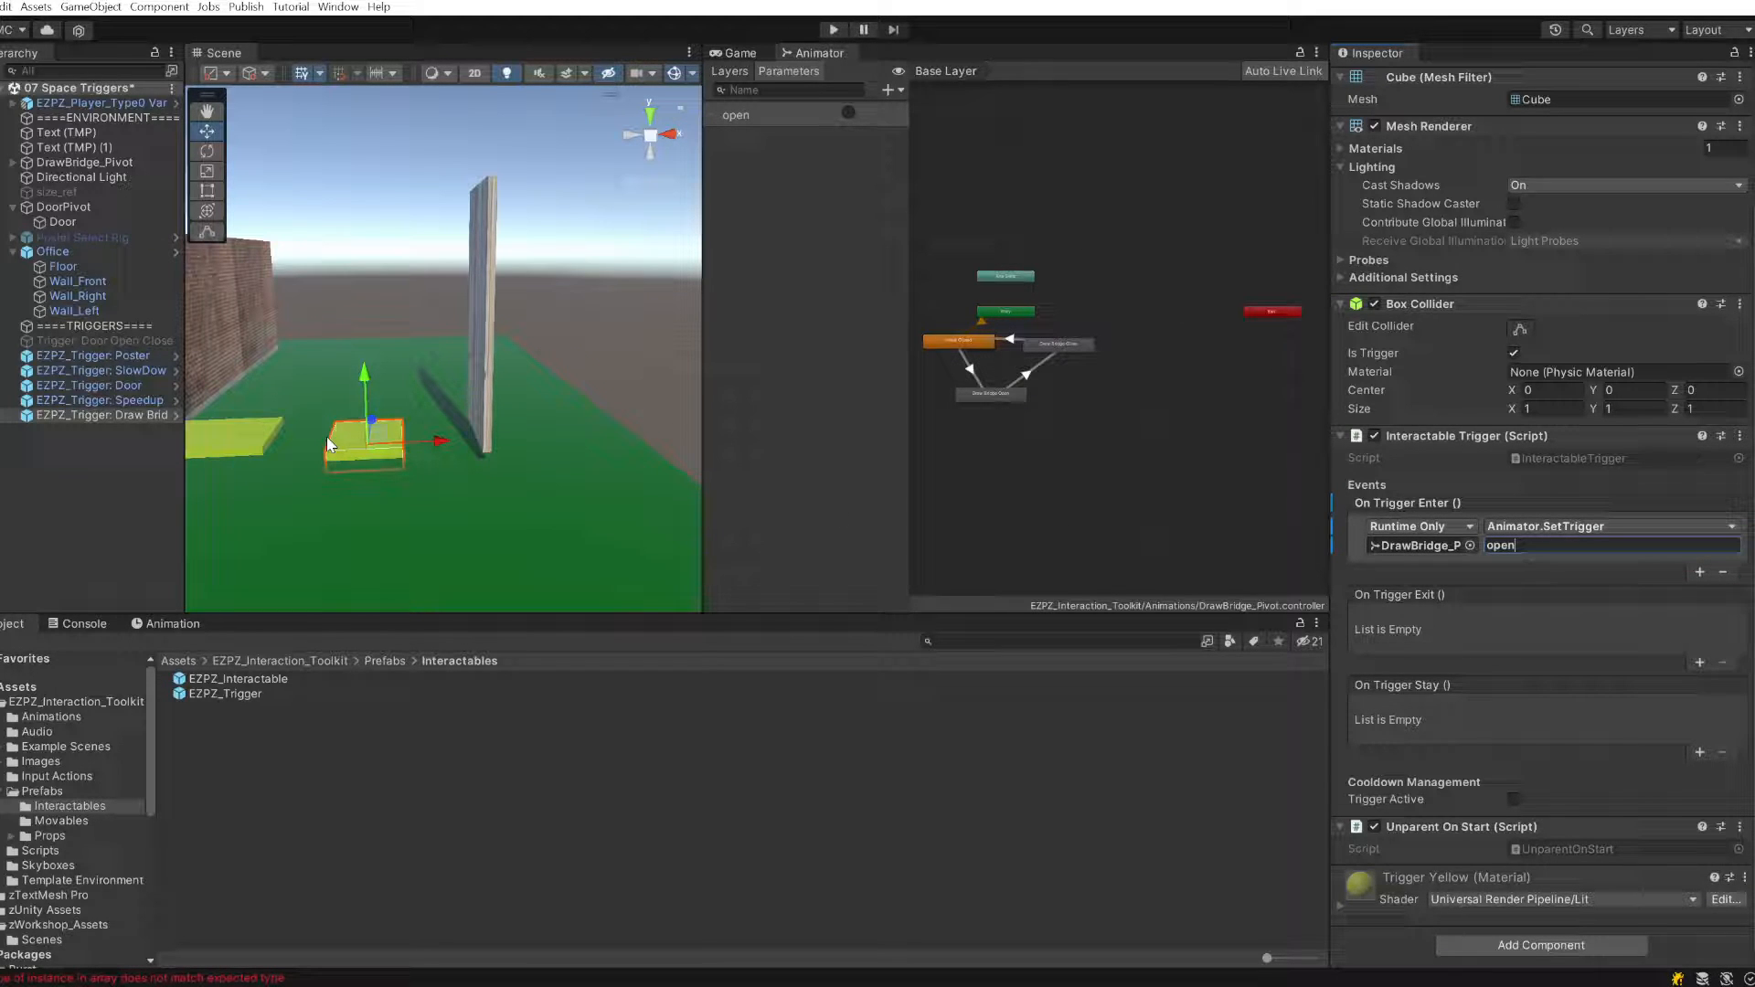
- Lower the DrawBridge object slightly within its pivot to a Y position of 3.89
alt+drag(370, 439, 526, 355)
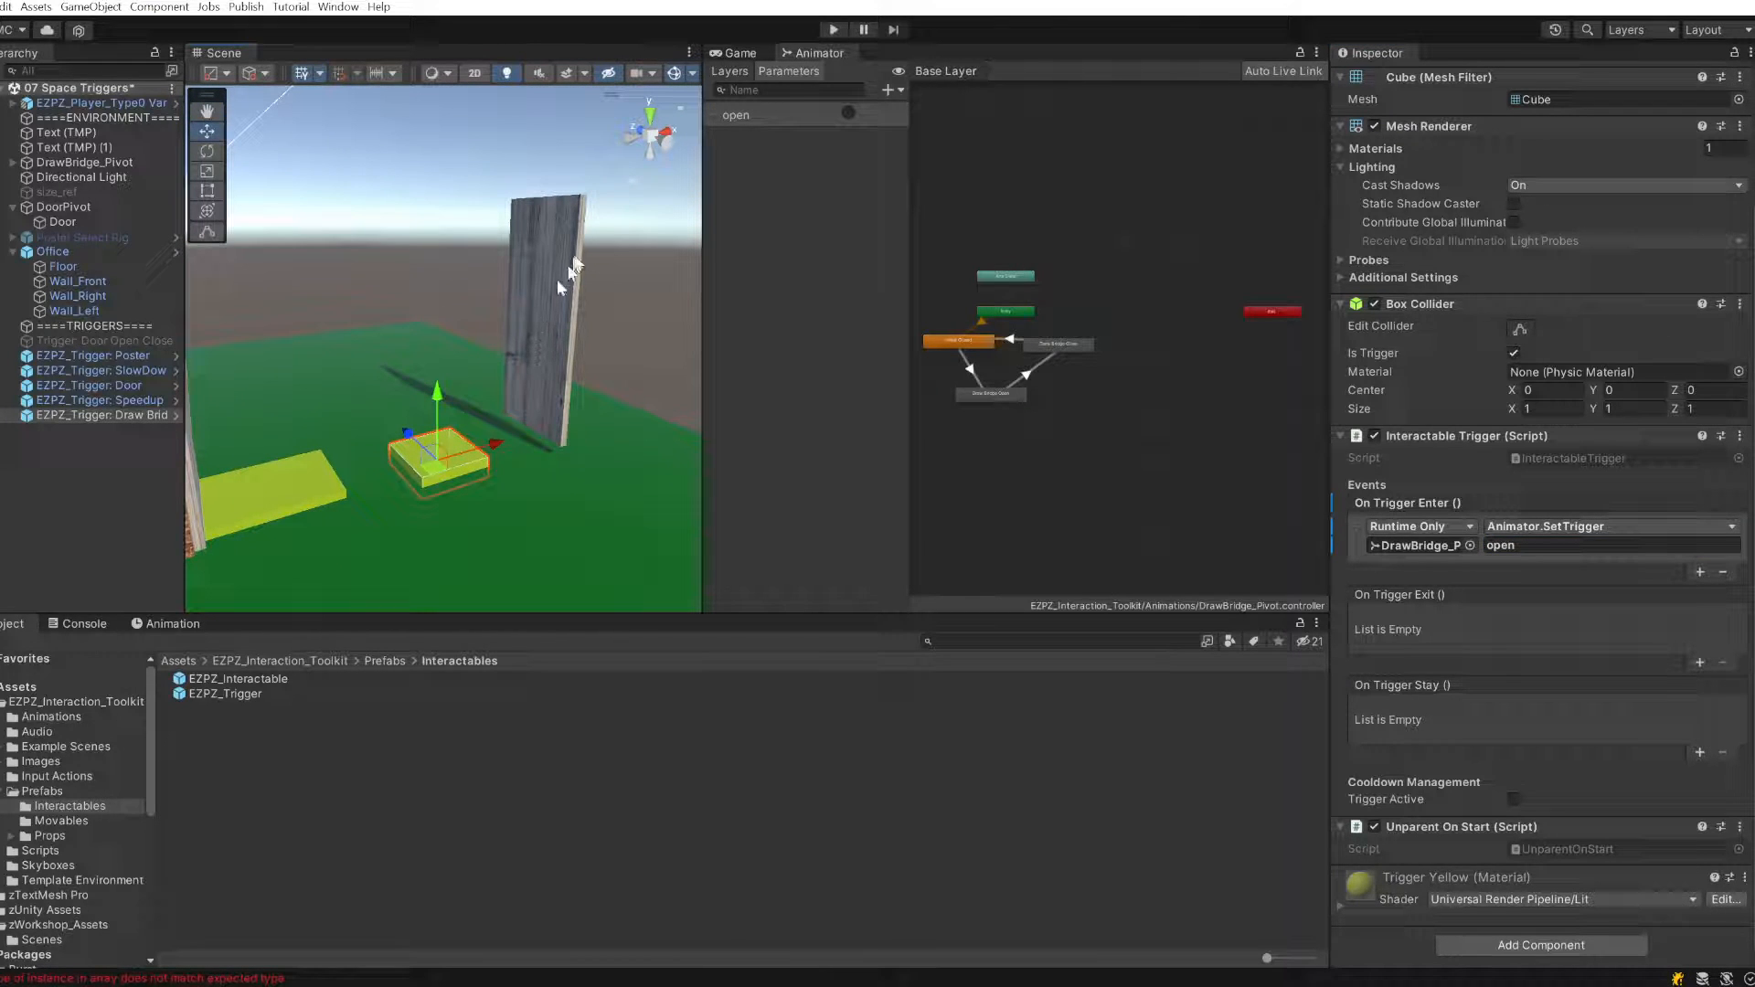
click(568, 254)
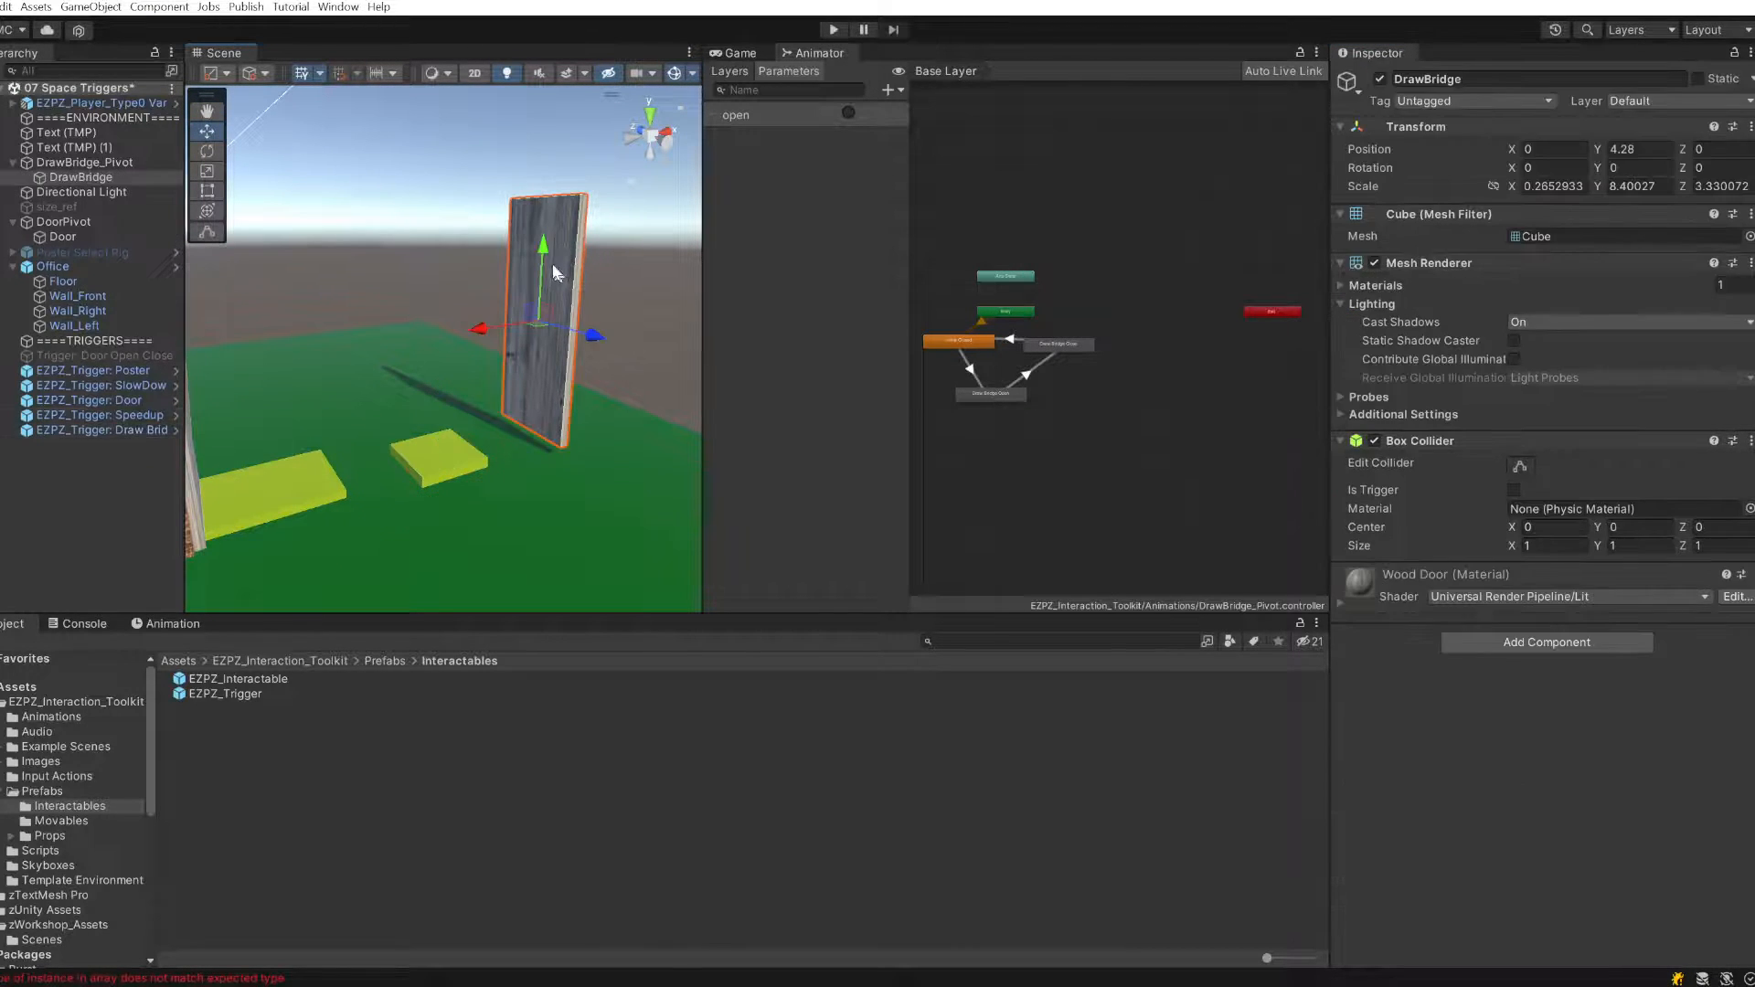
drag(544, 266, 544, 262)
- Playtest the scene by walking through the door onto the Draw Bridge trigger, and stop play mode
click(830, 30)
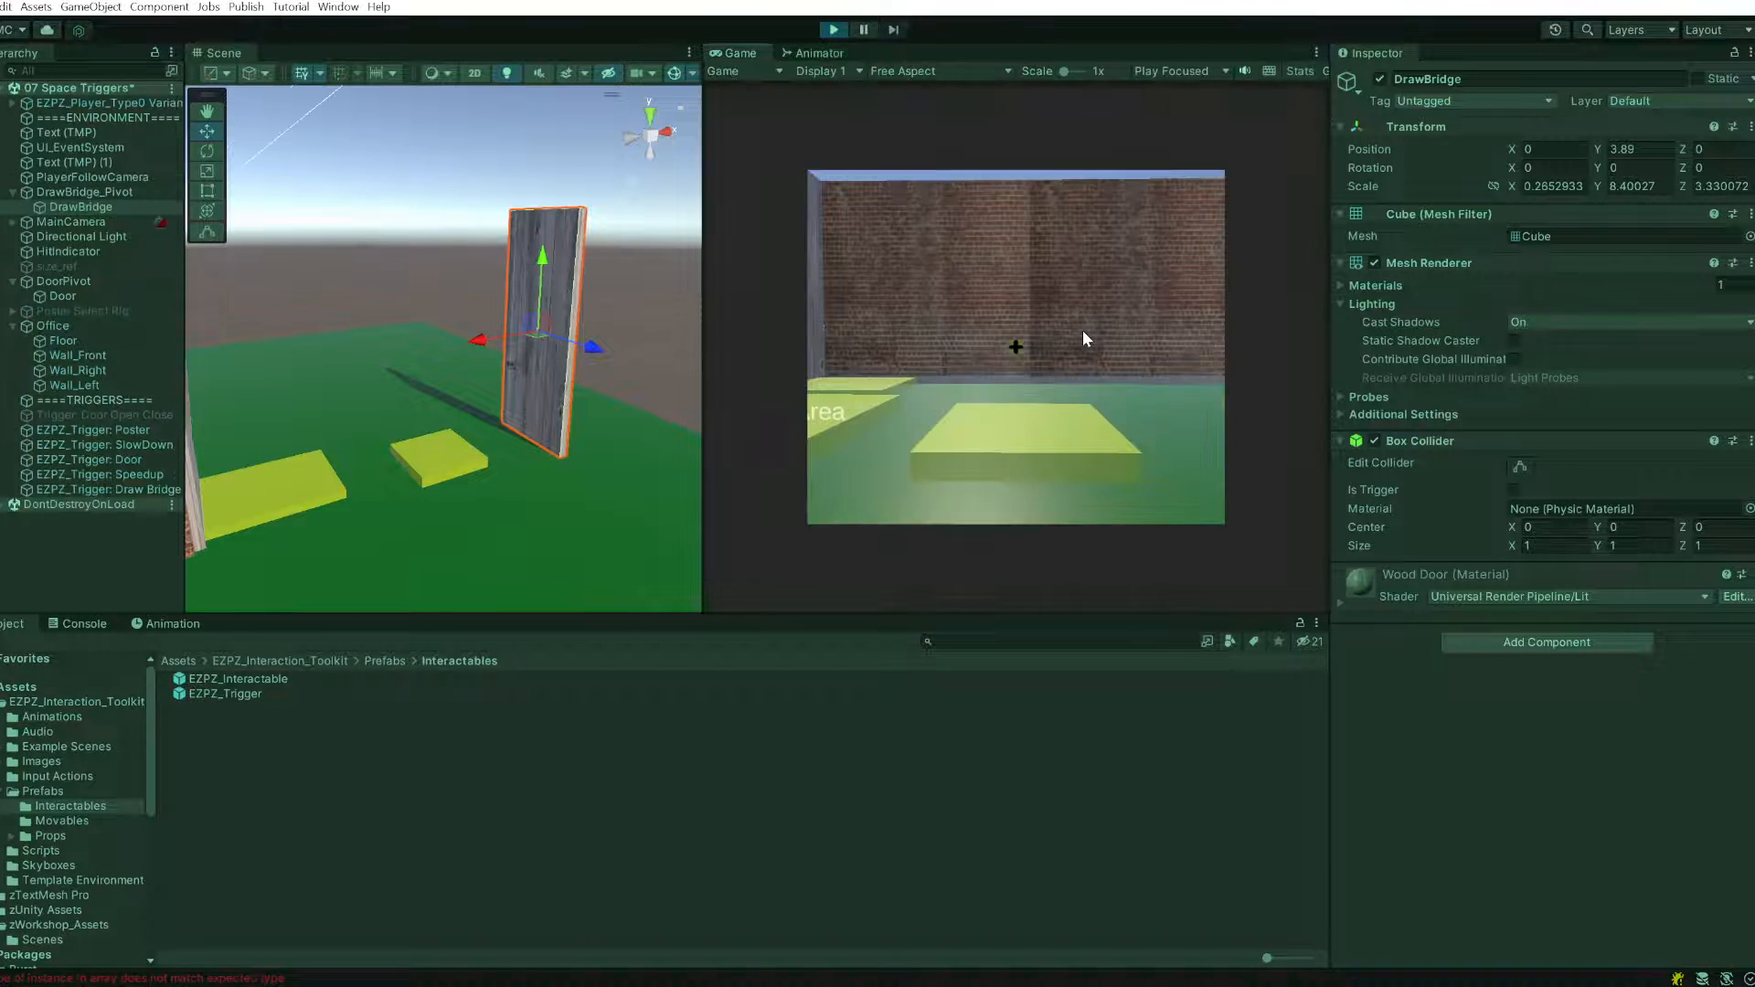
key(w)
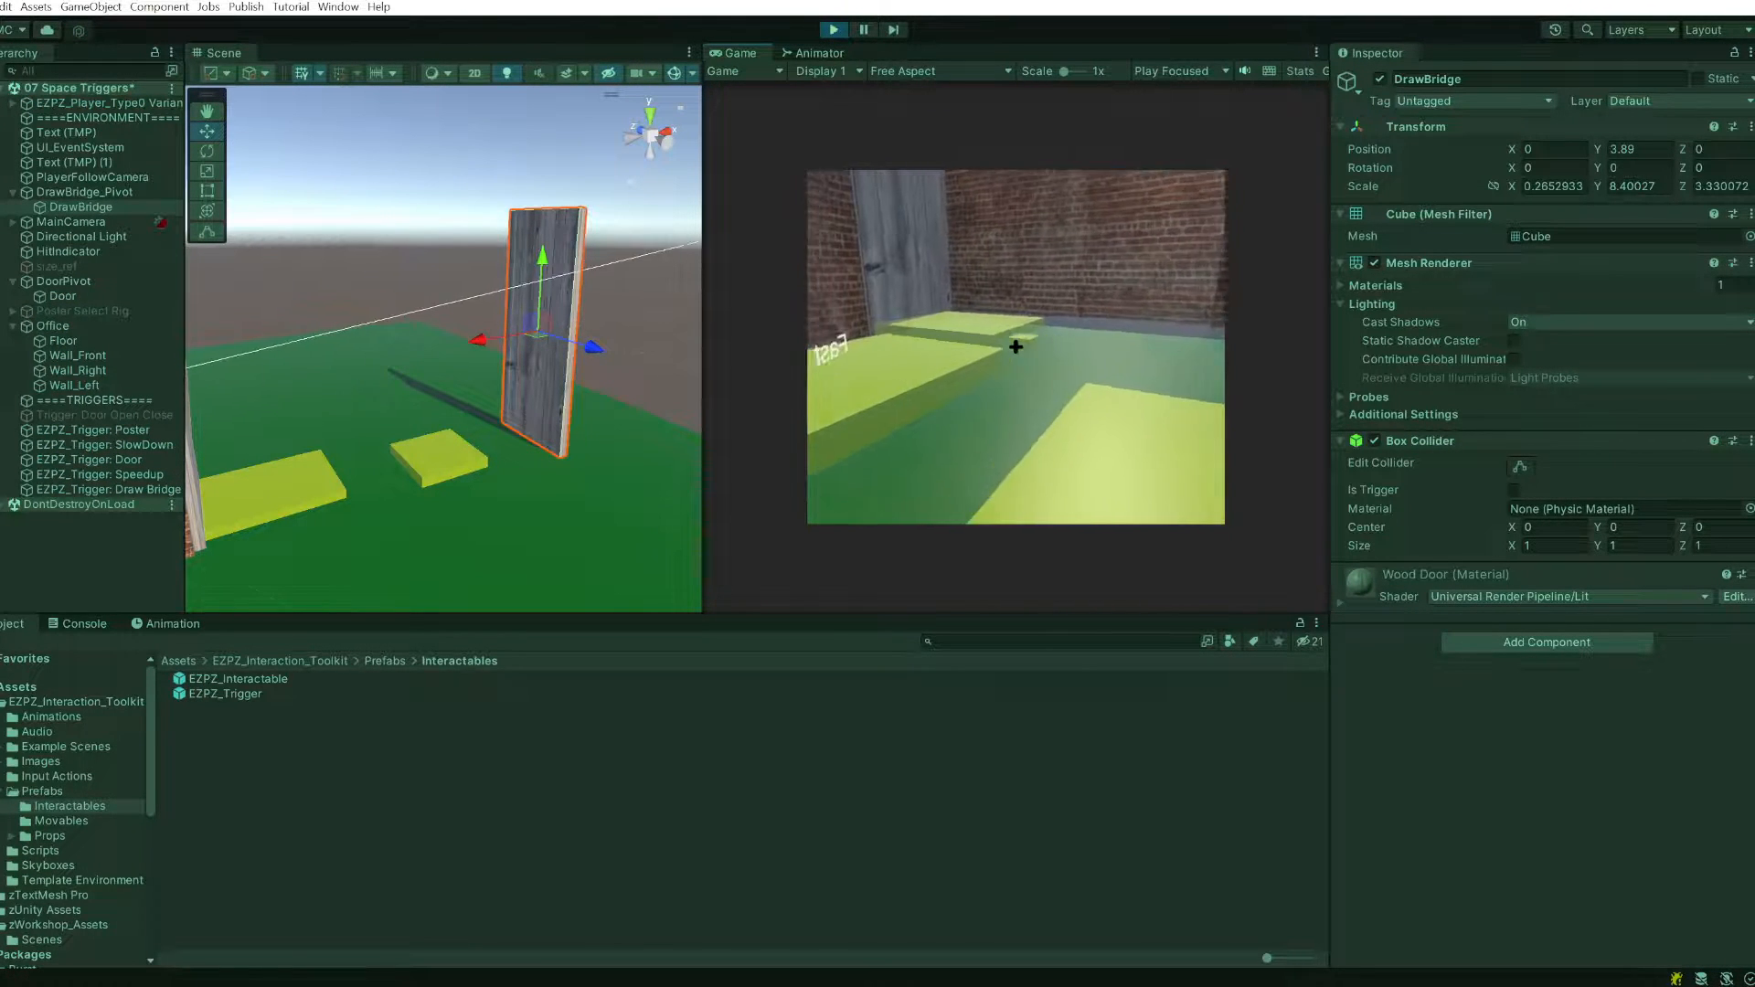
key(w)
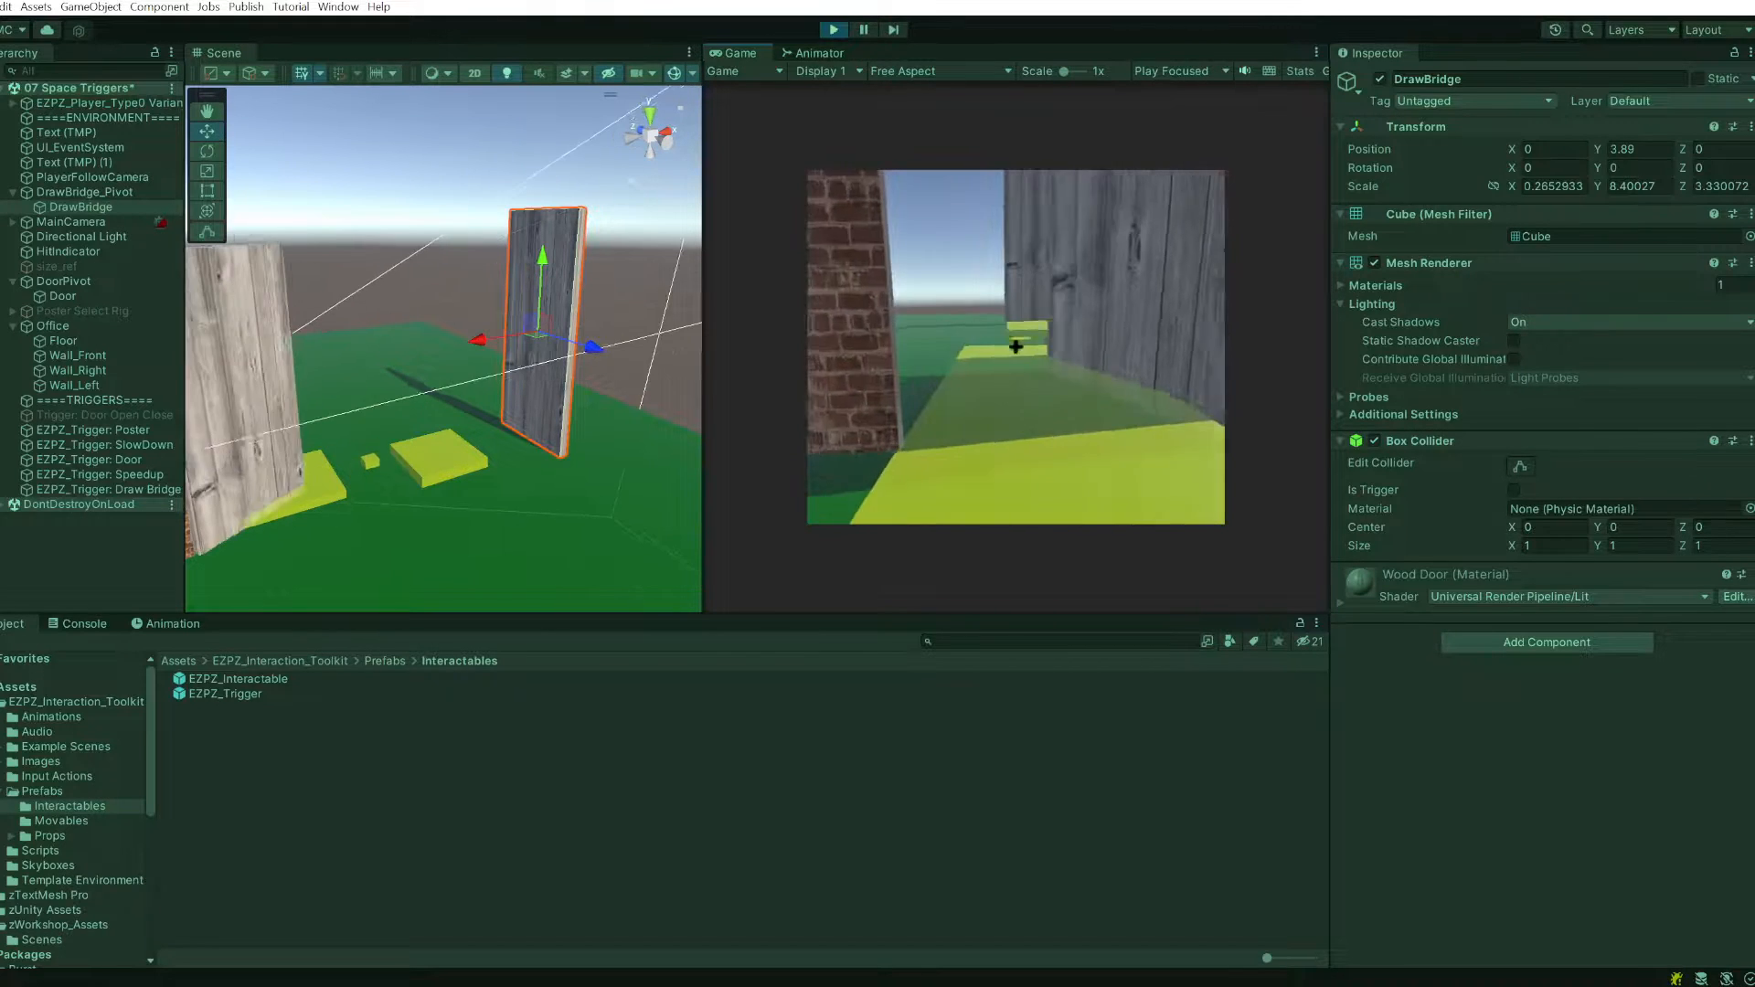
key(w)
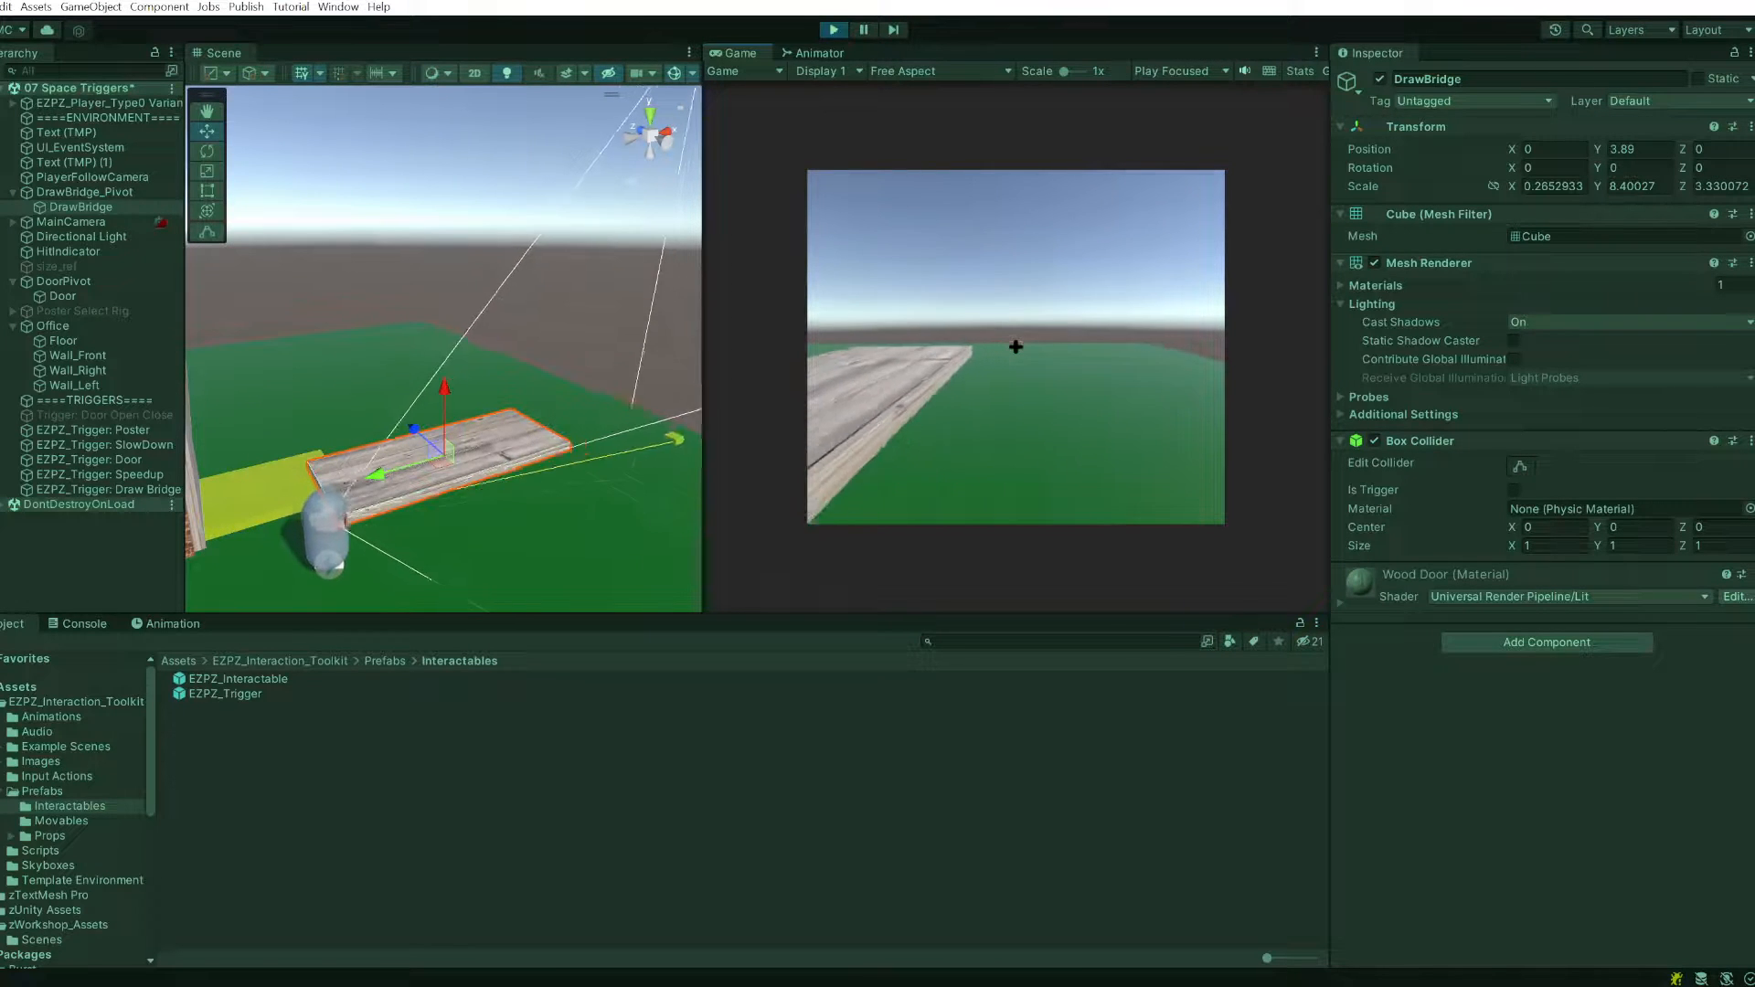
key(Escape)
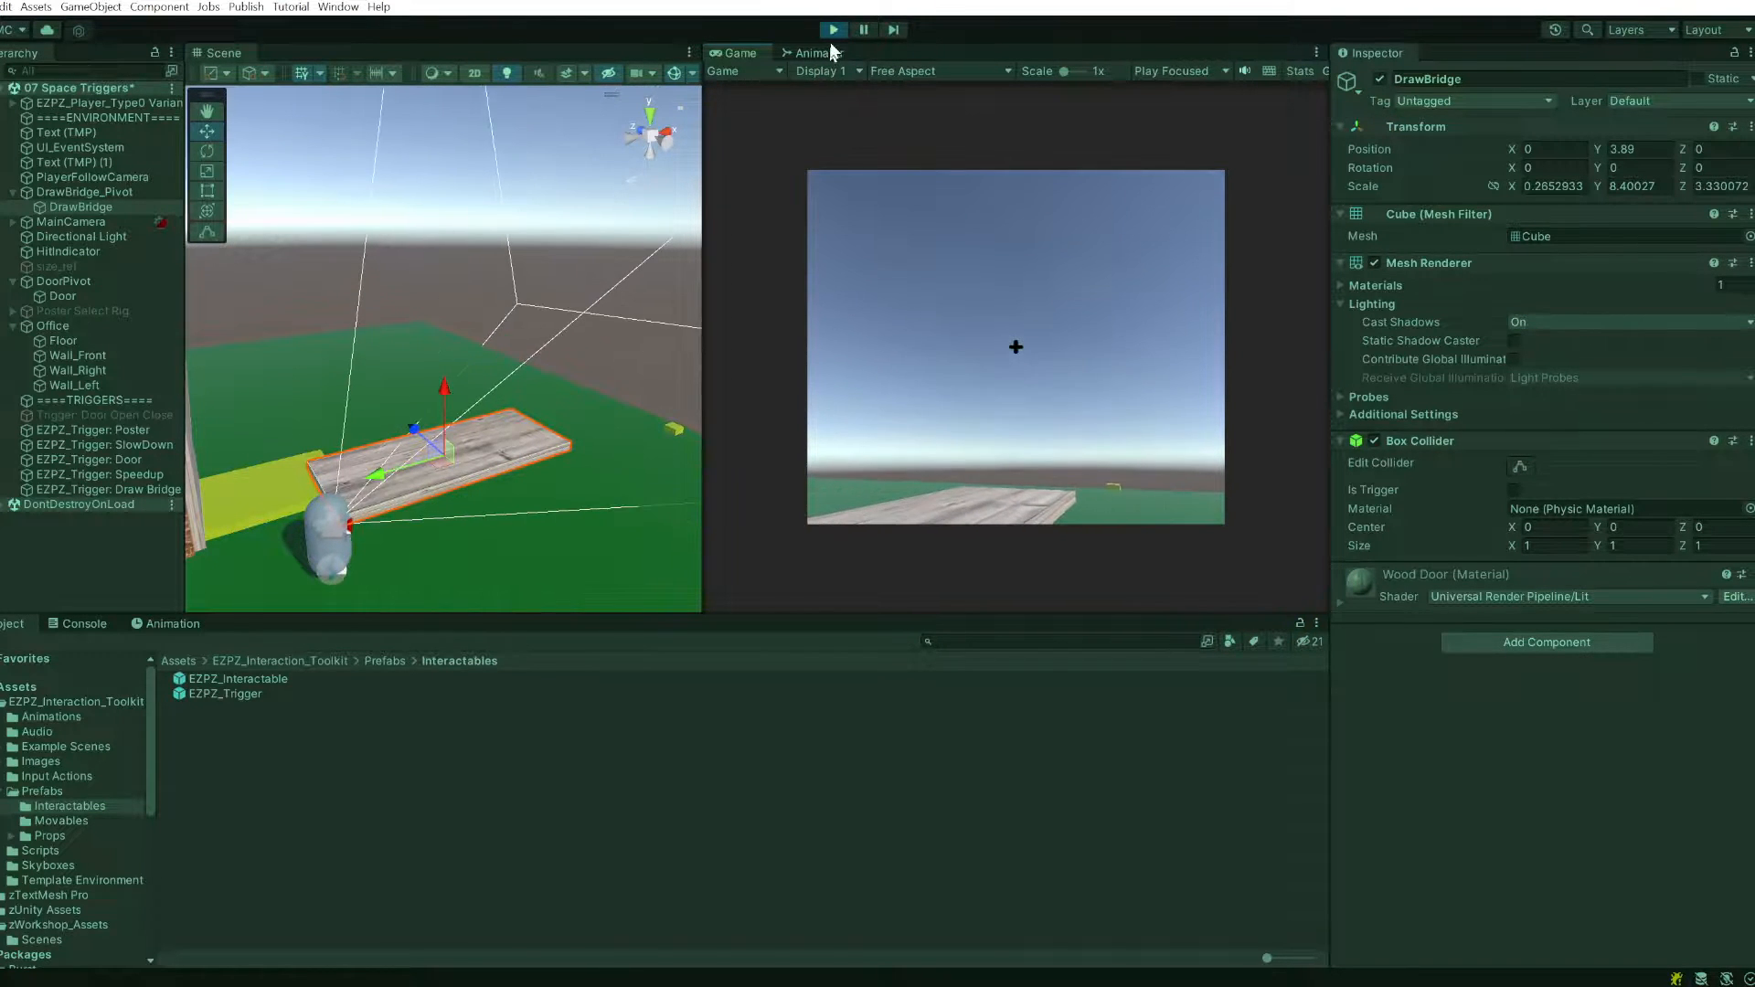
click(832, 32)
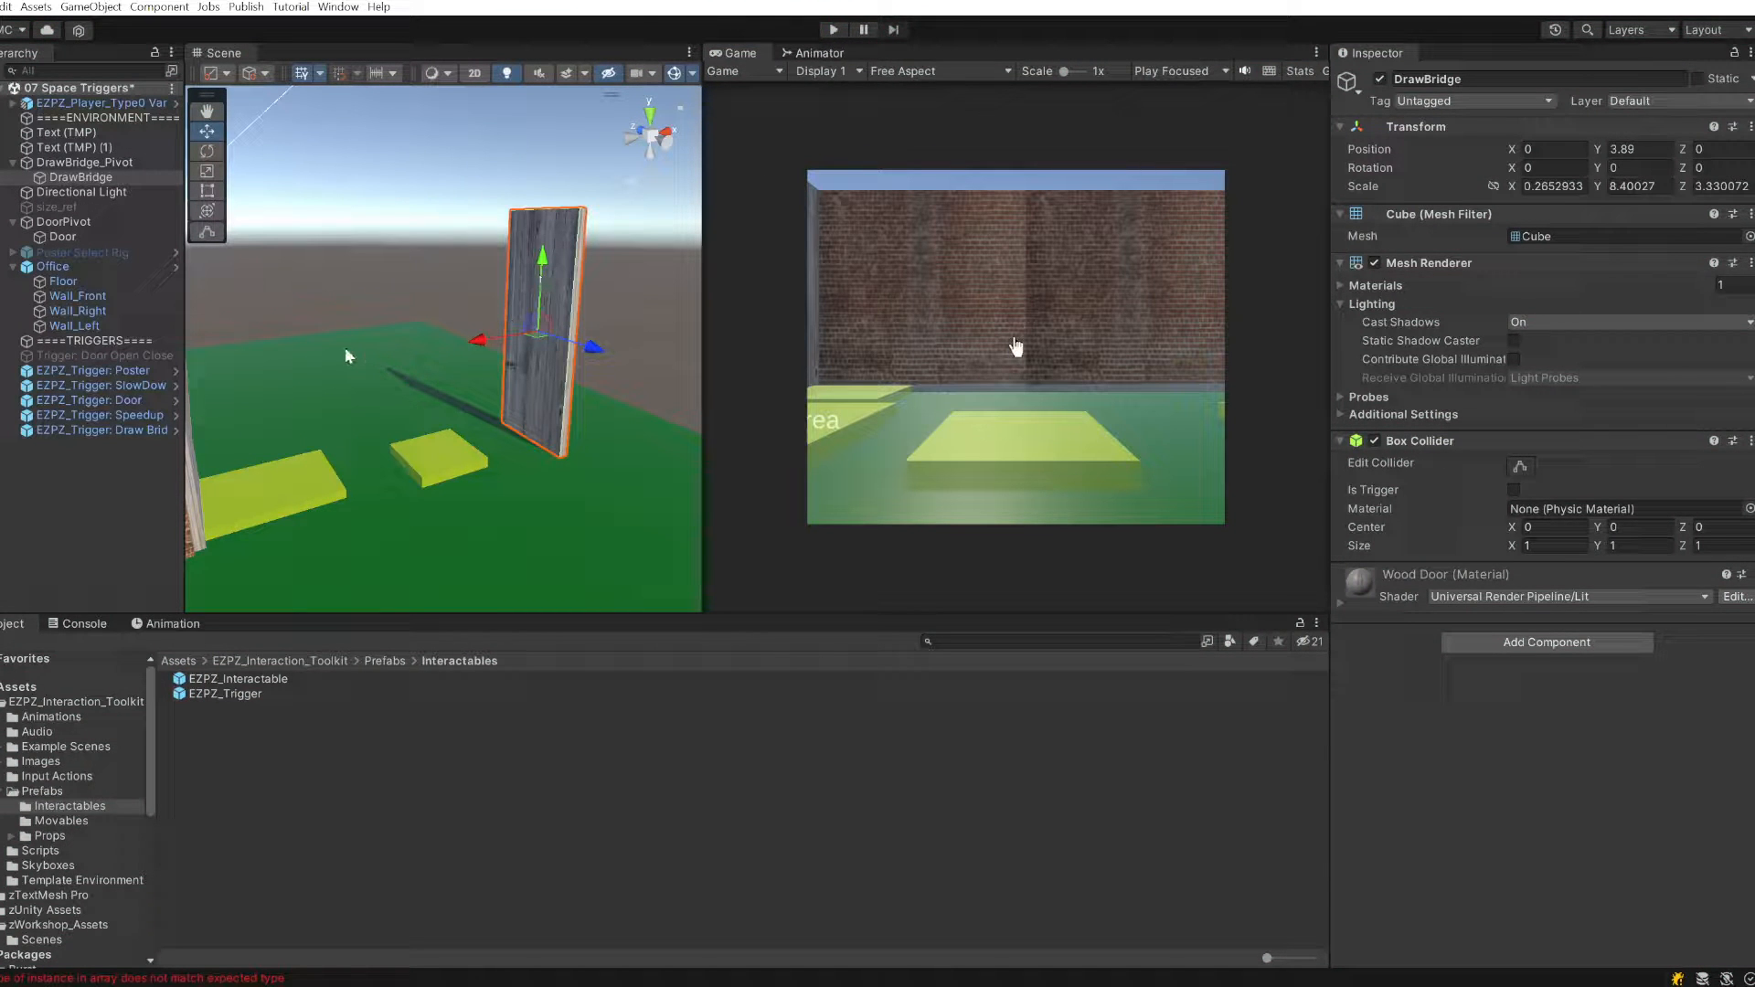
- Open DrawBridge_Pivot's Draw Bridge Open animation clip and examine the bridge's pose at frame 0
click(19, 165)
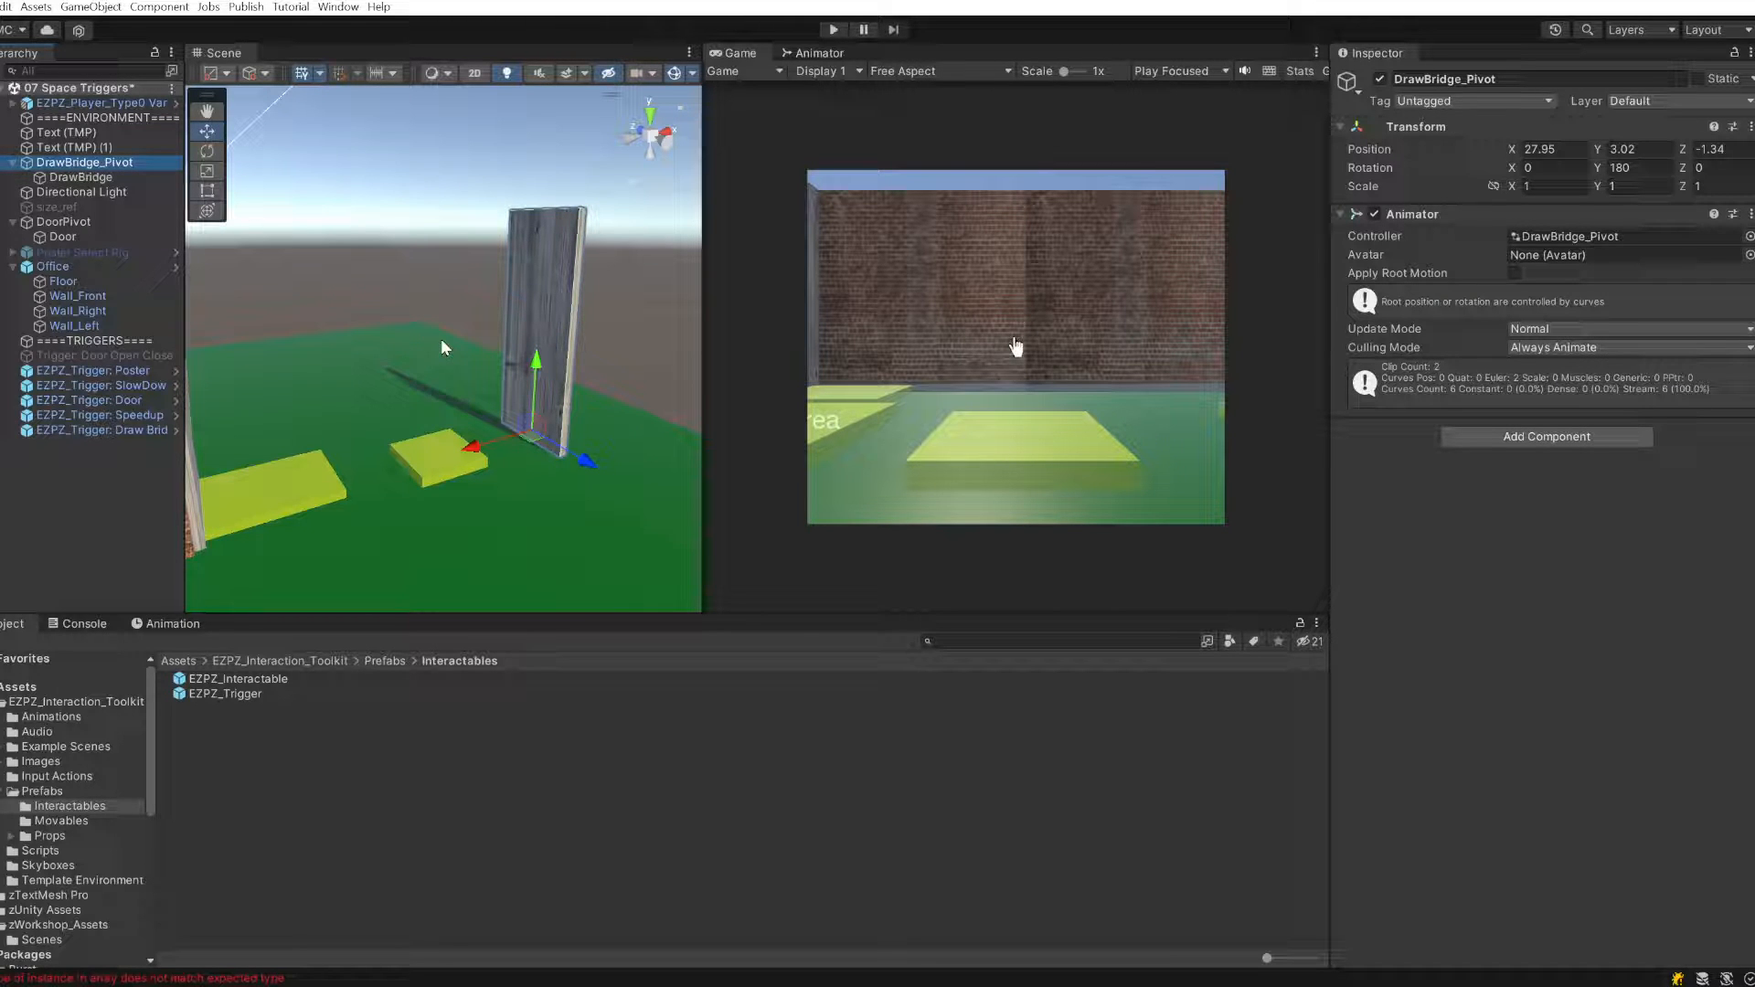
click(13, 163)
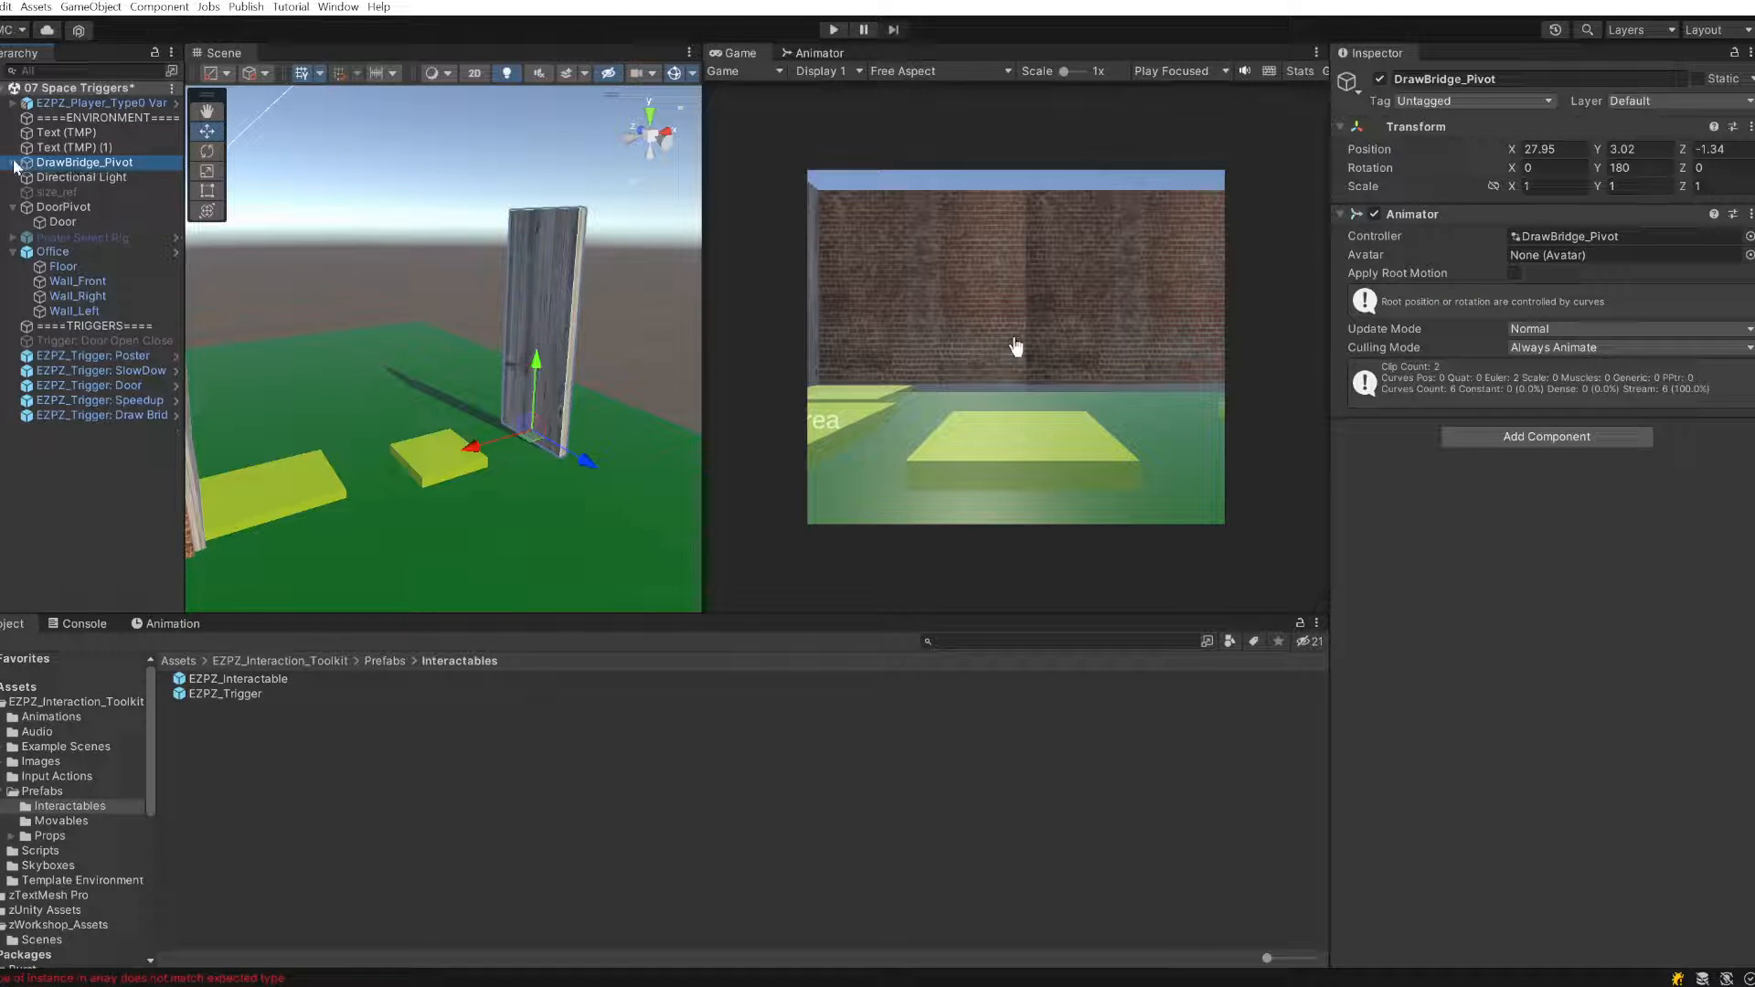
click(192, 623)
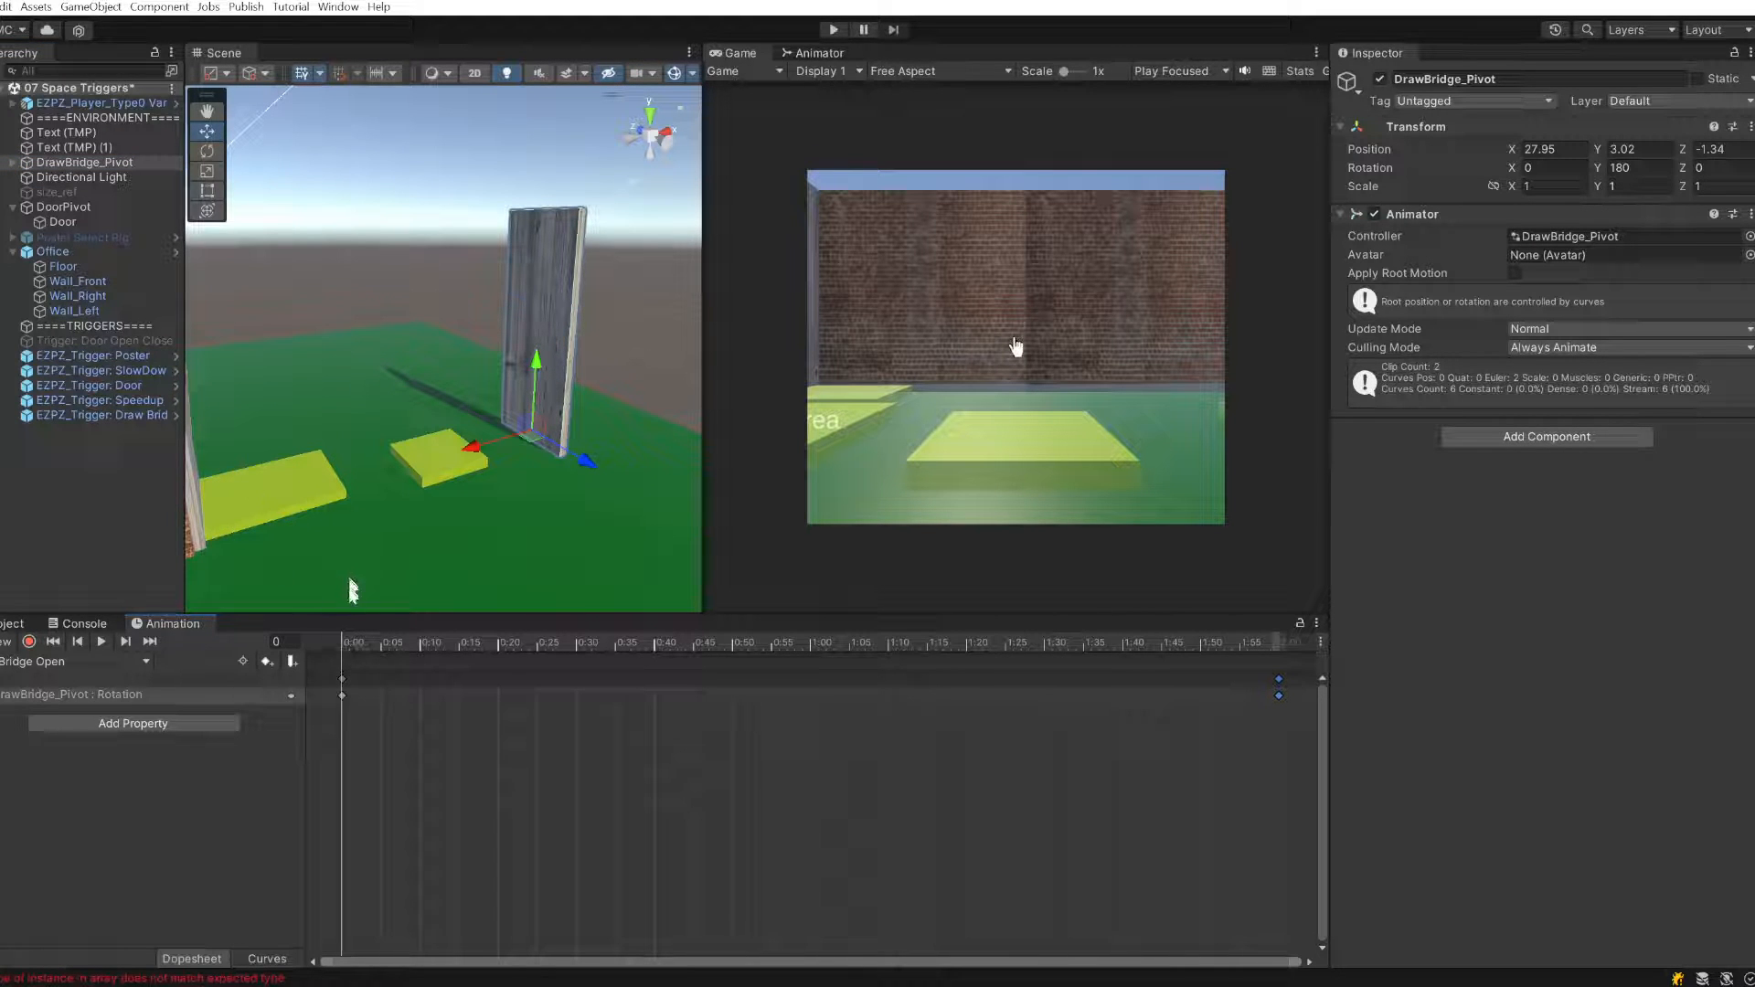
click(350, 645)
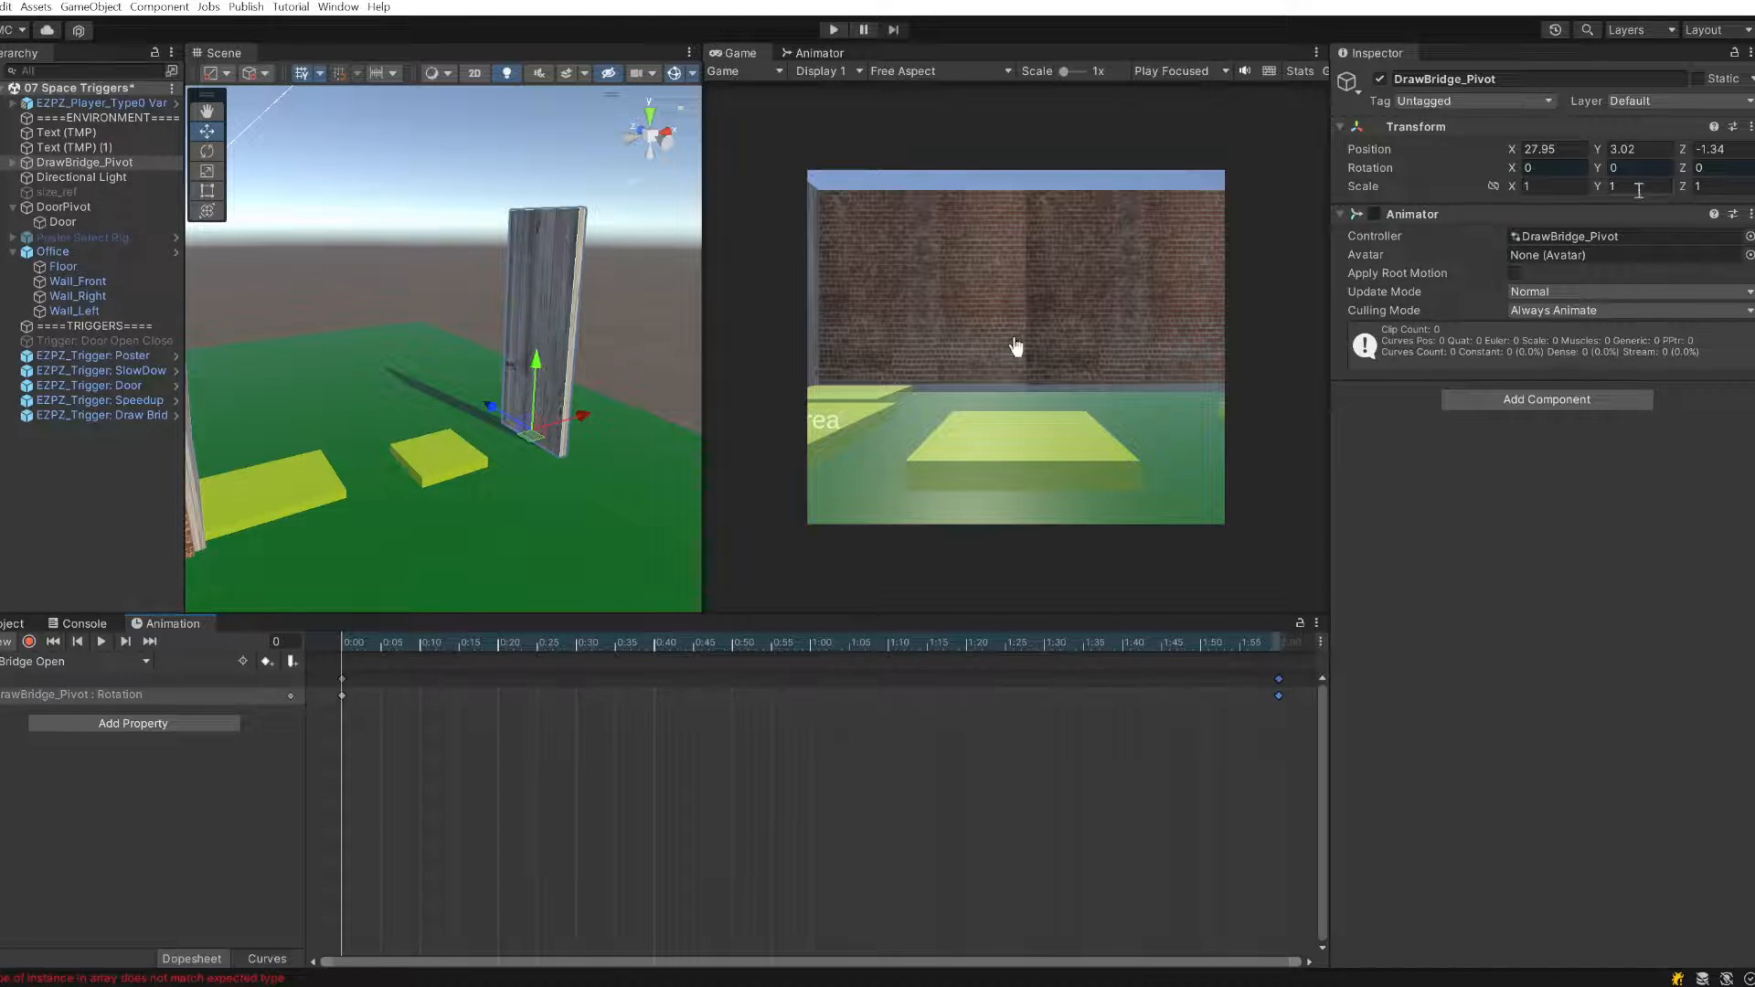
click(124, 166)
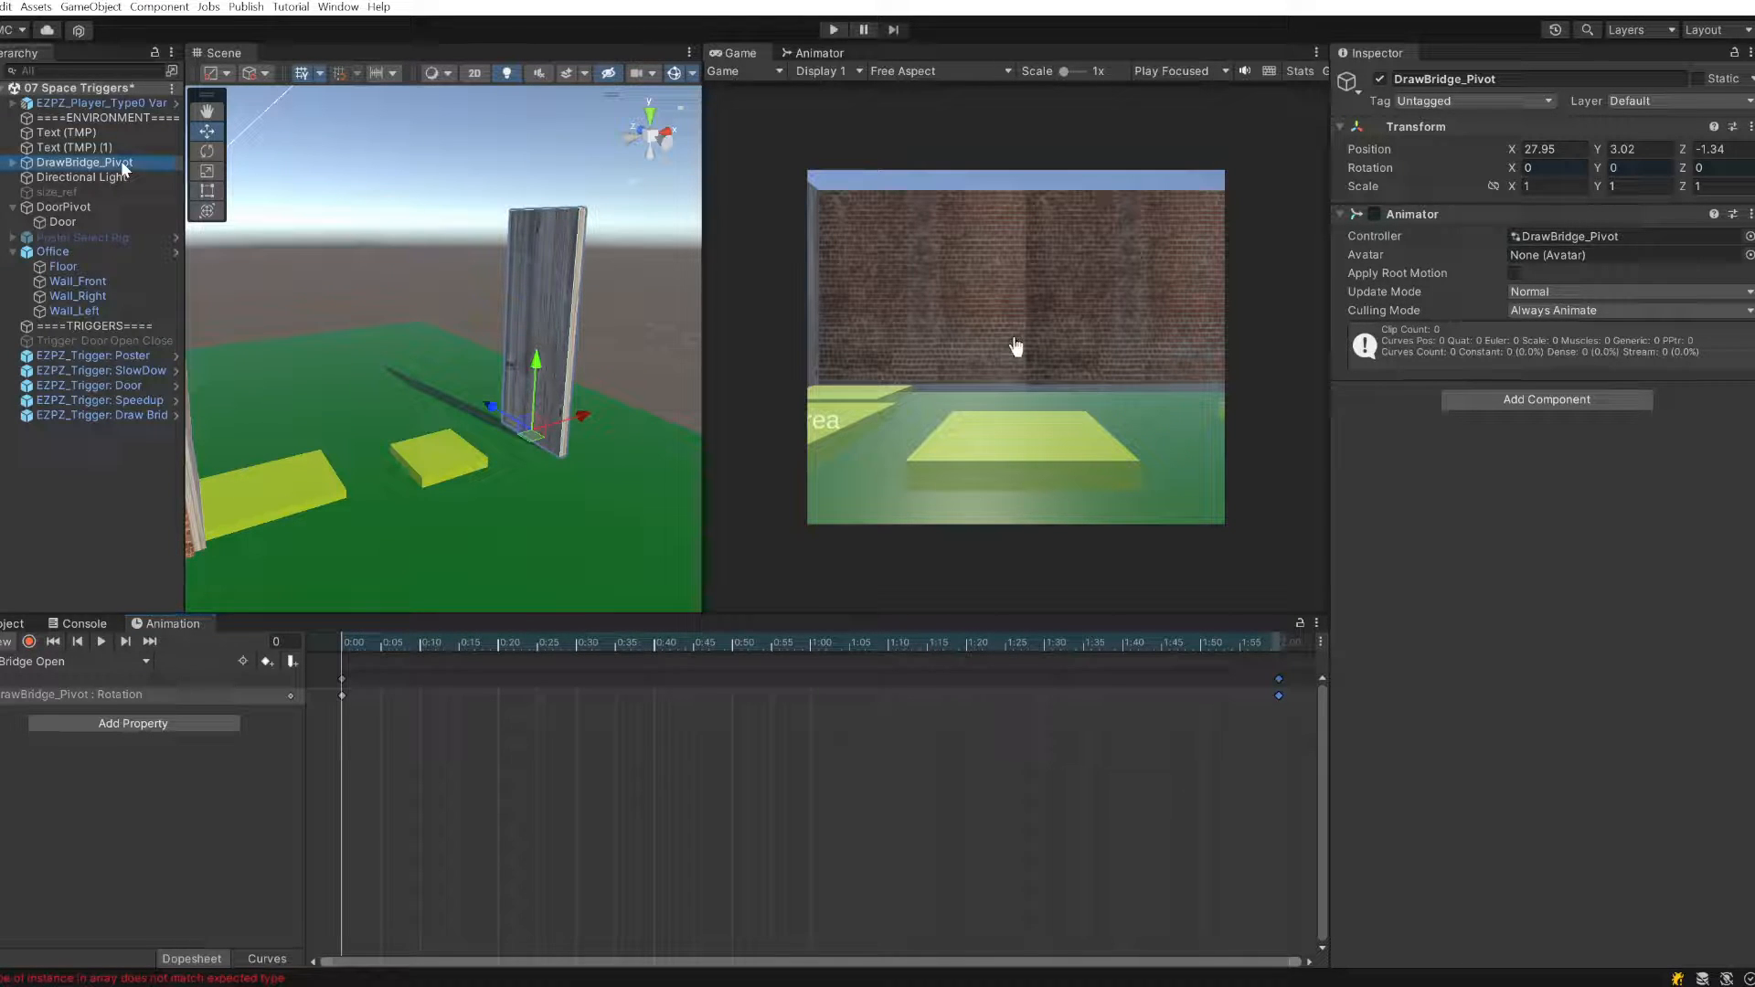
click(14, 163)
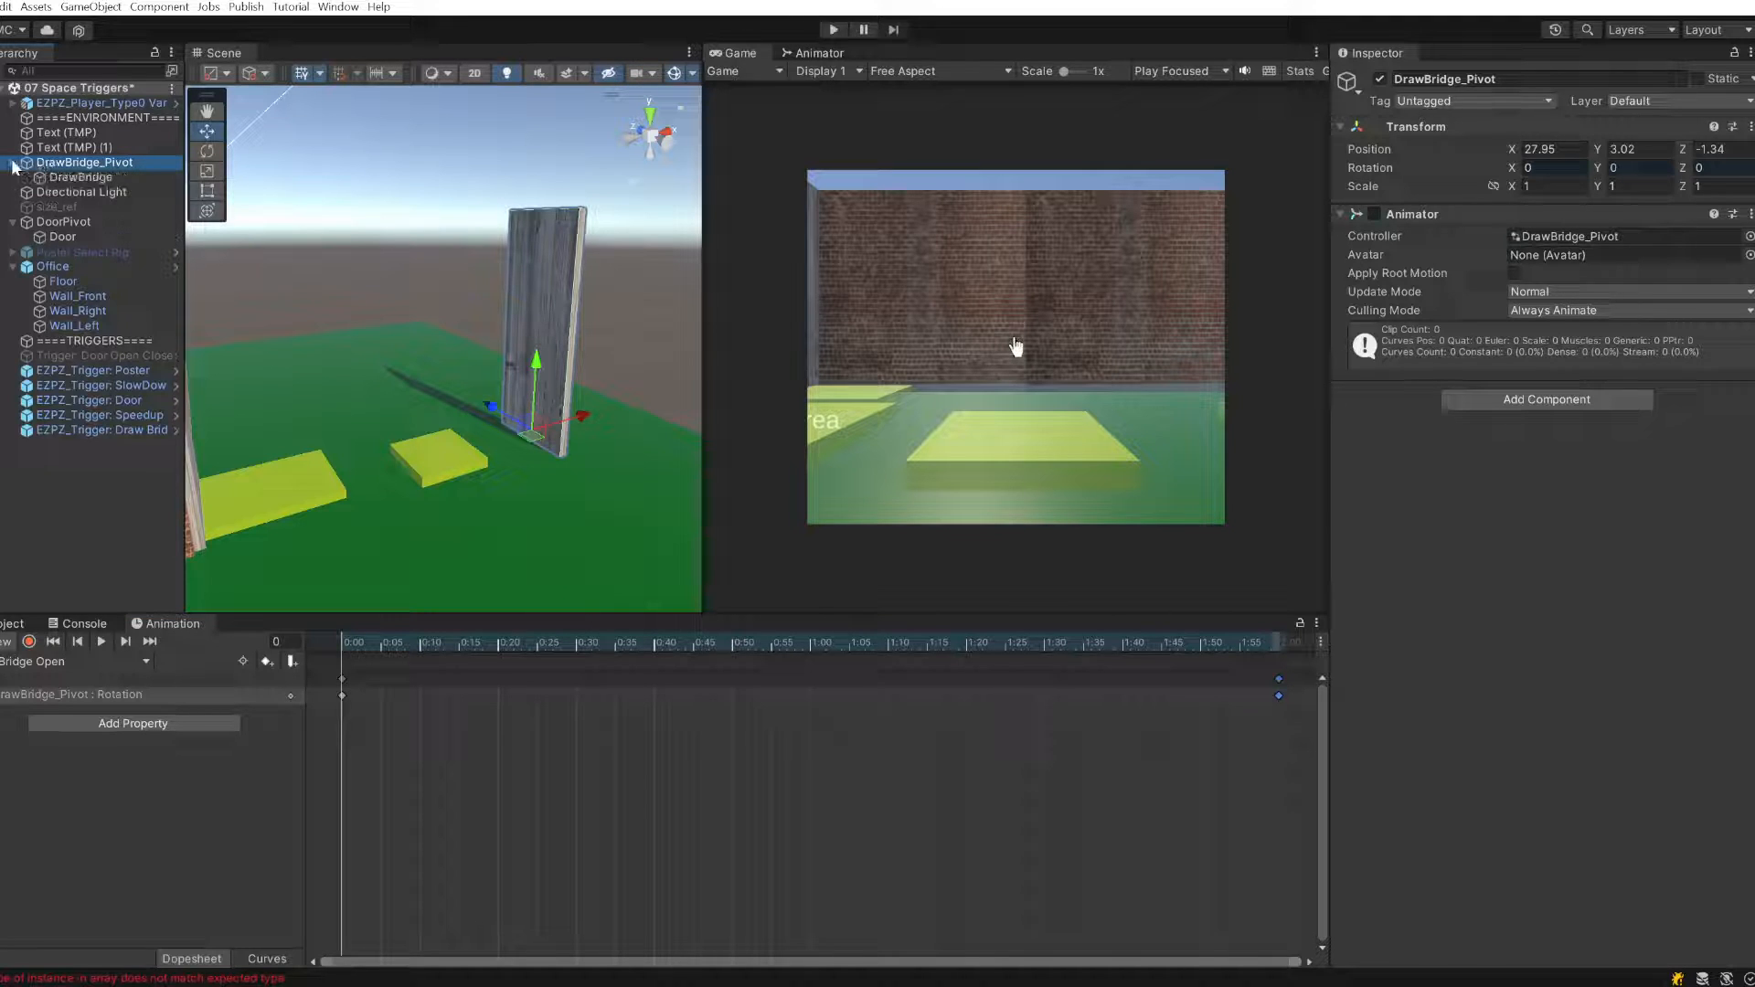
click(13, 162)
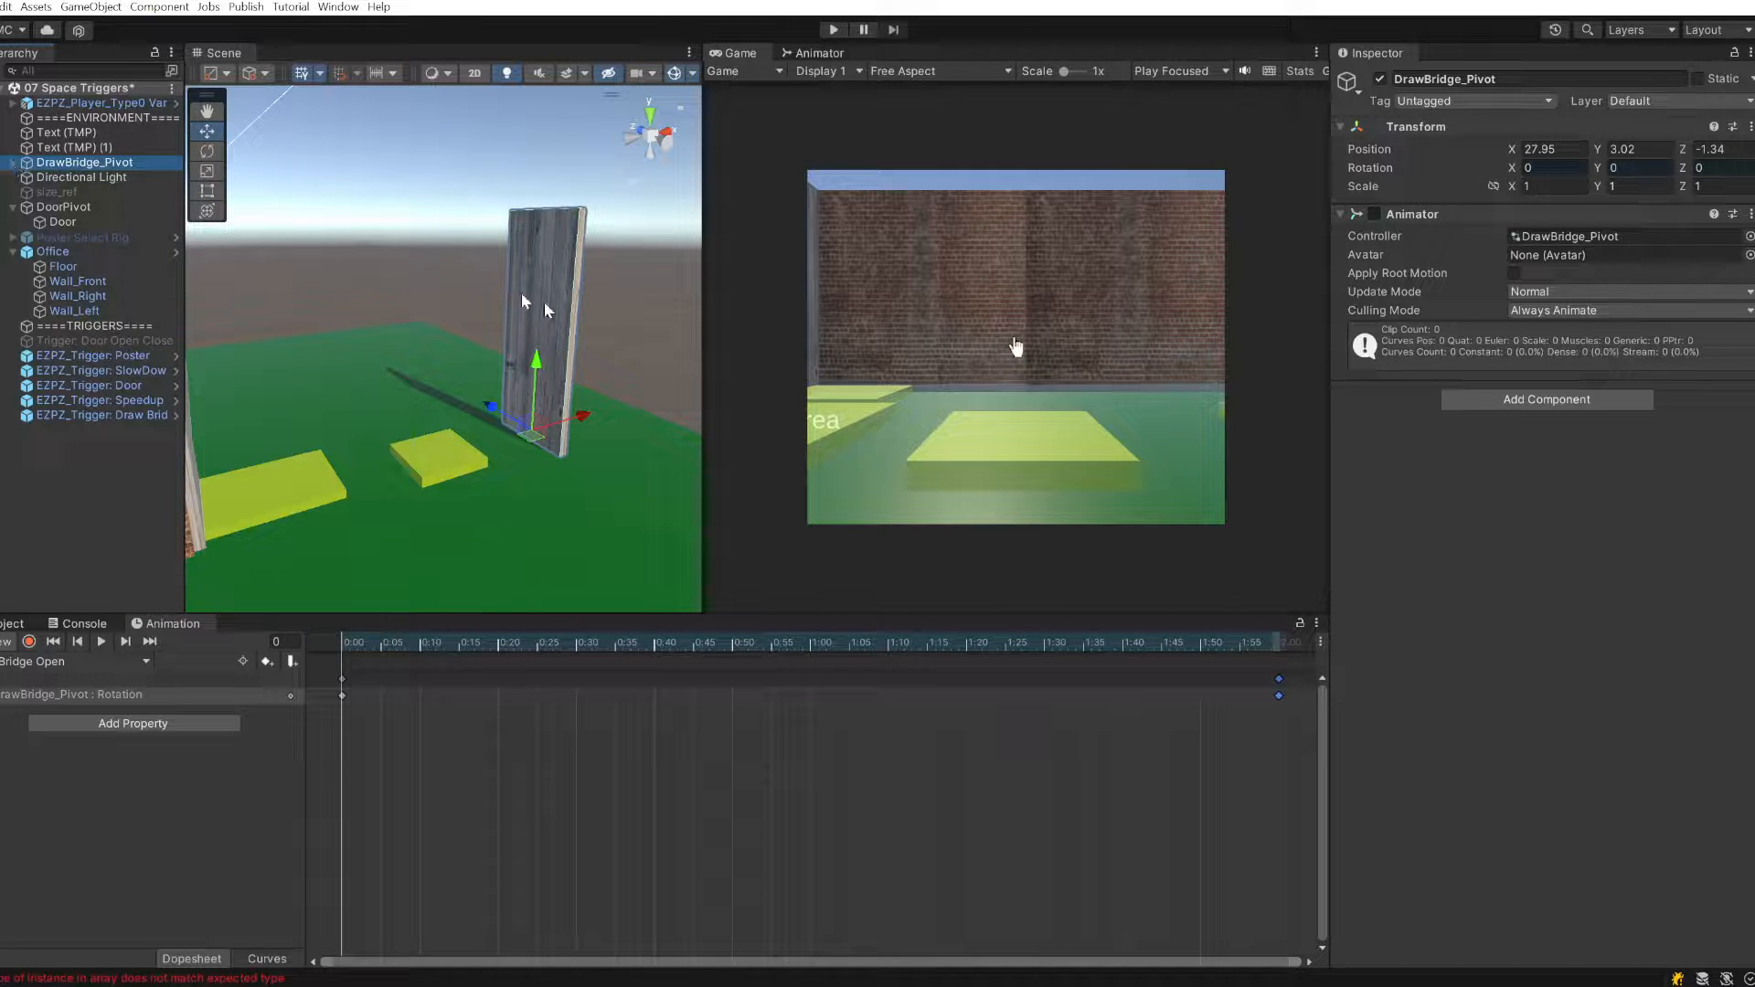
middle_drag(545, 303, 506, 357)
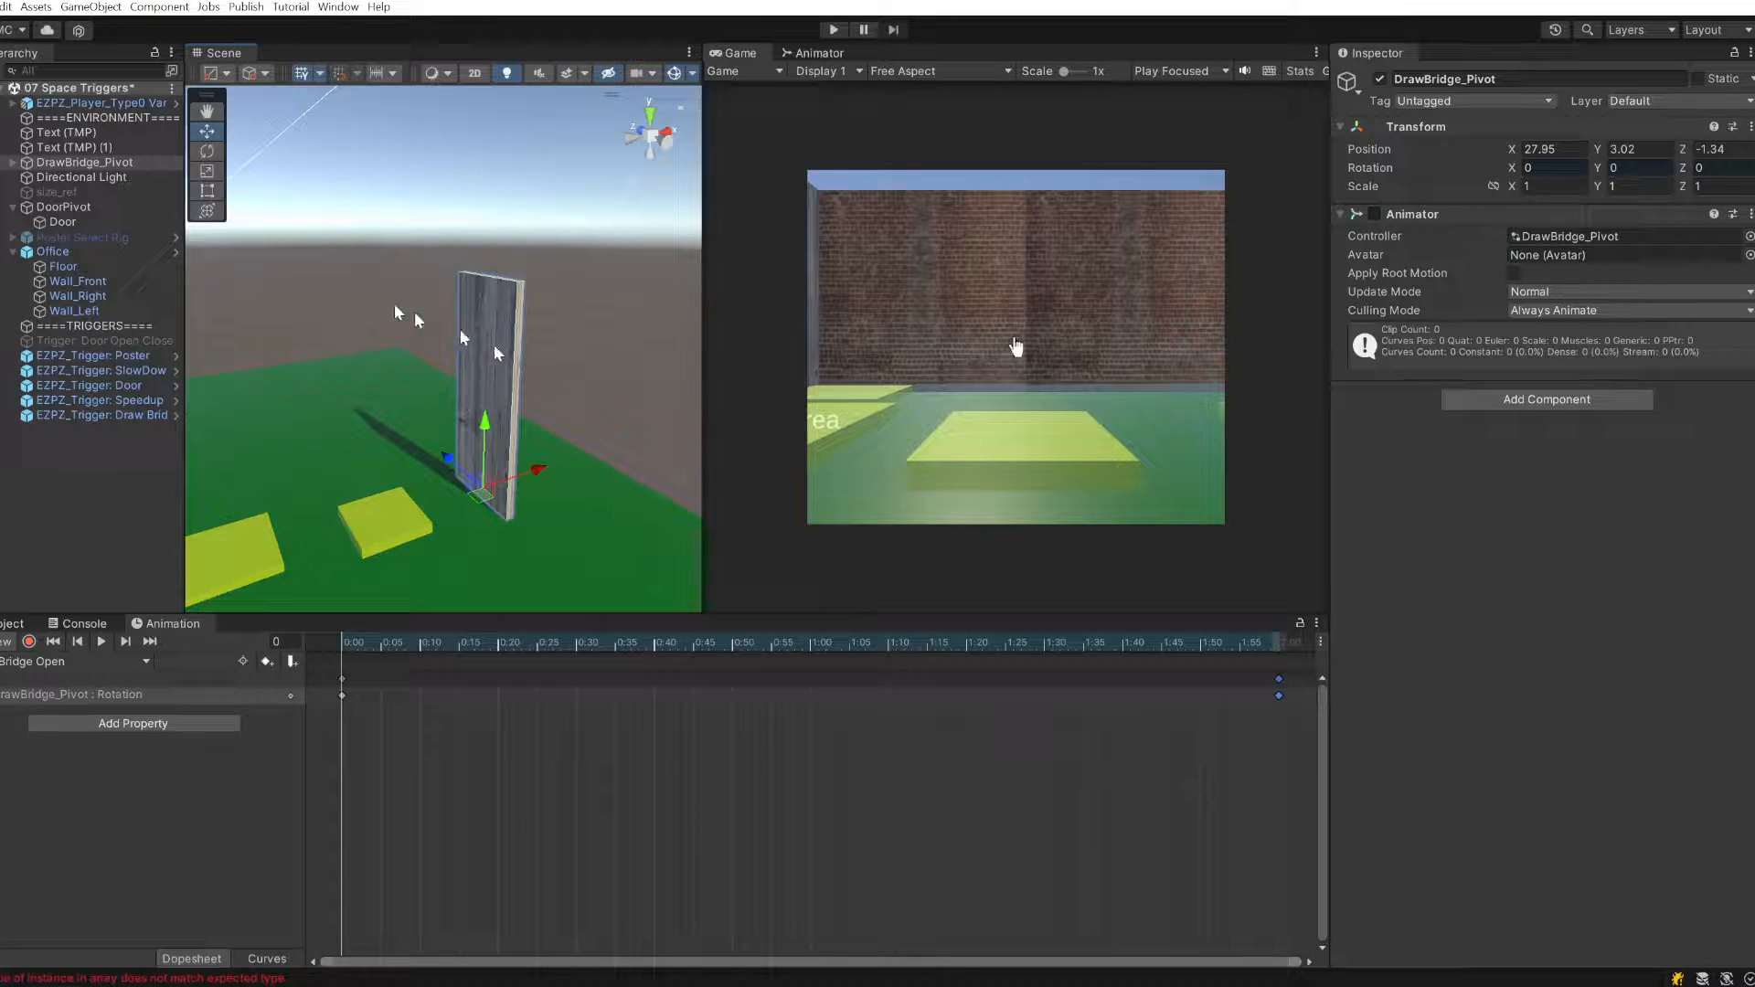
- Record a Z rotation of -90 for DrawBridge_Pivot at frame 120 and preview the clip back to frame 0
click(1278, 679)
drag(512, 642, 1280, 662)
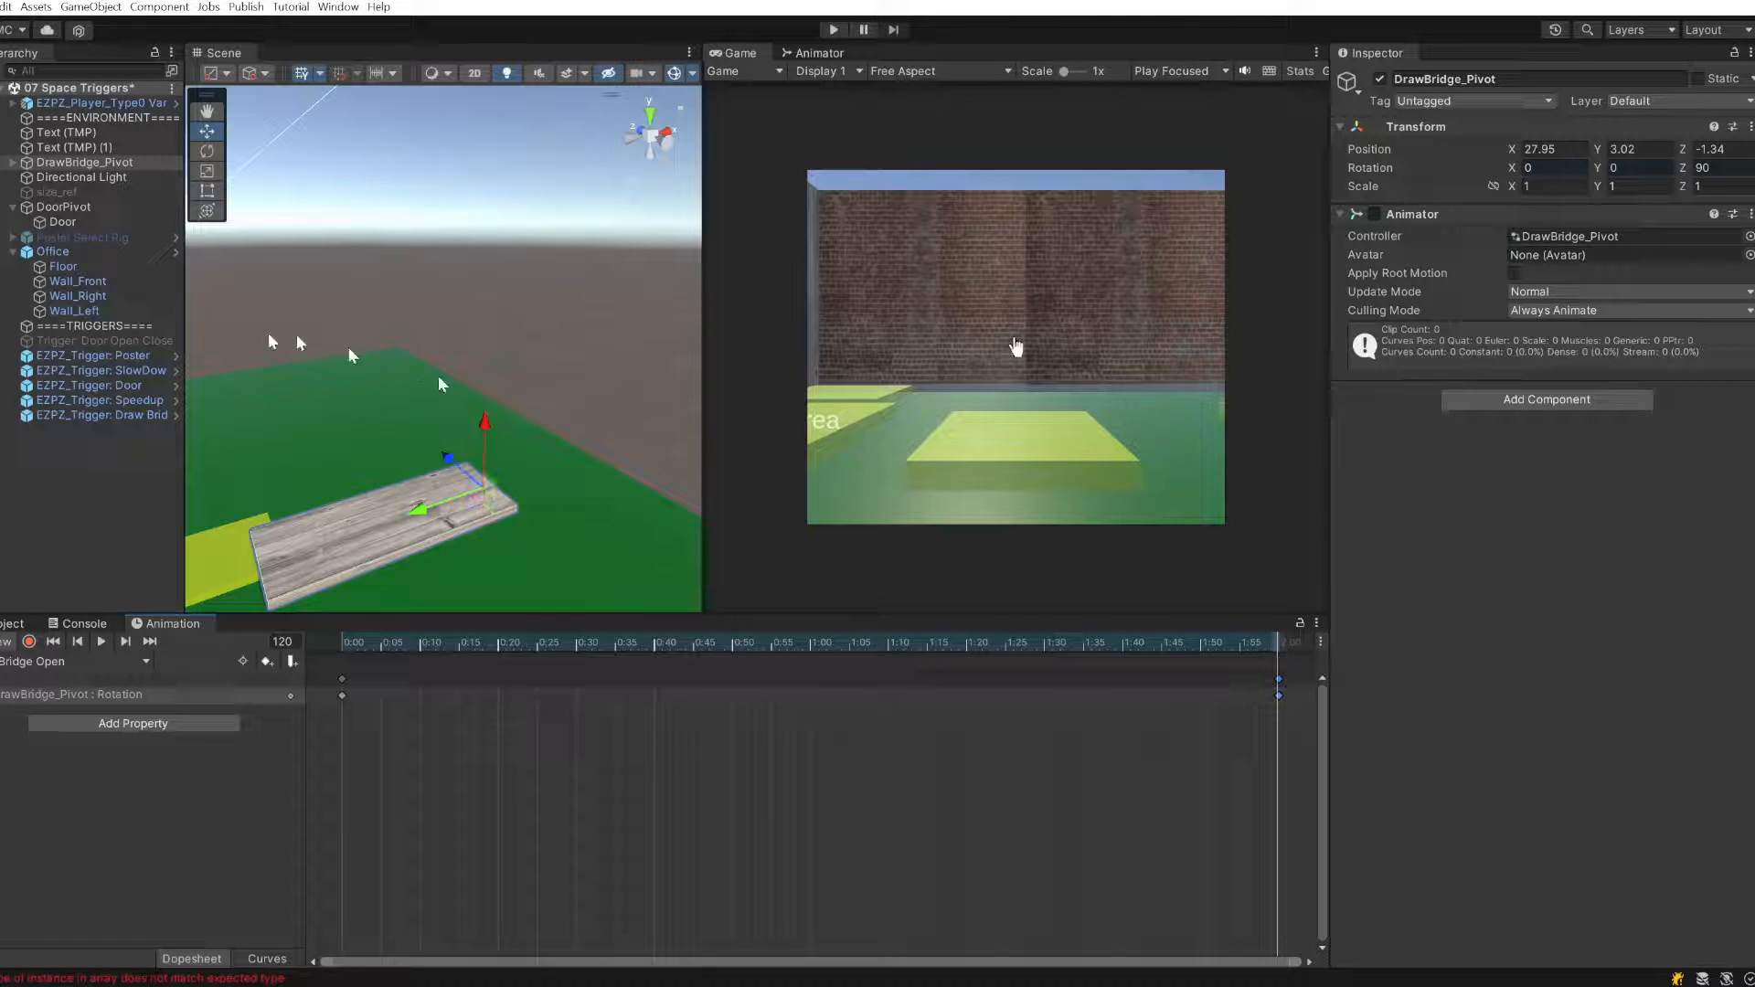
click(31, 642)
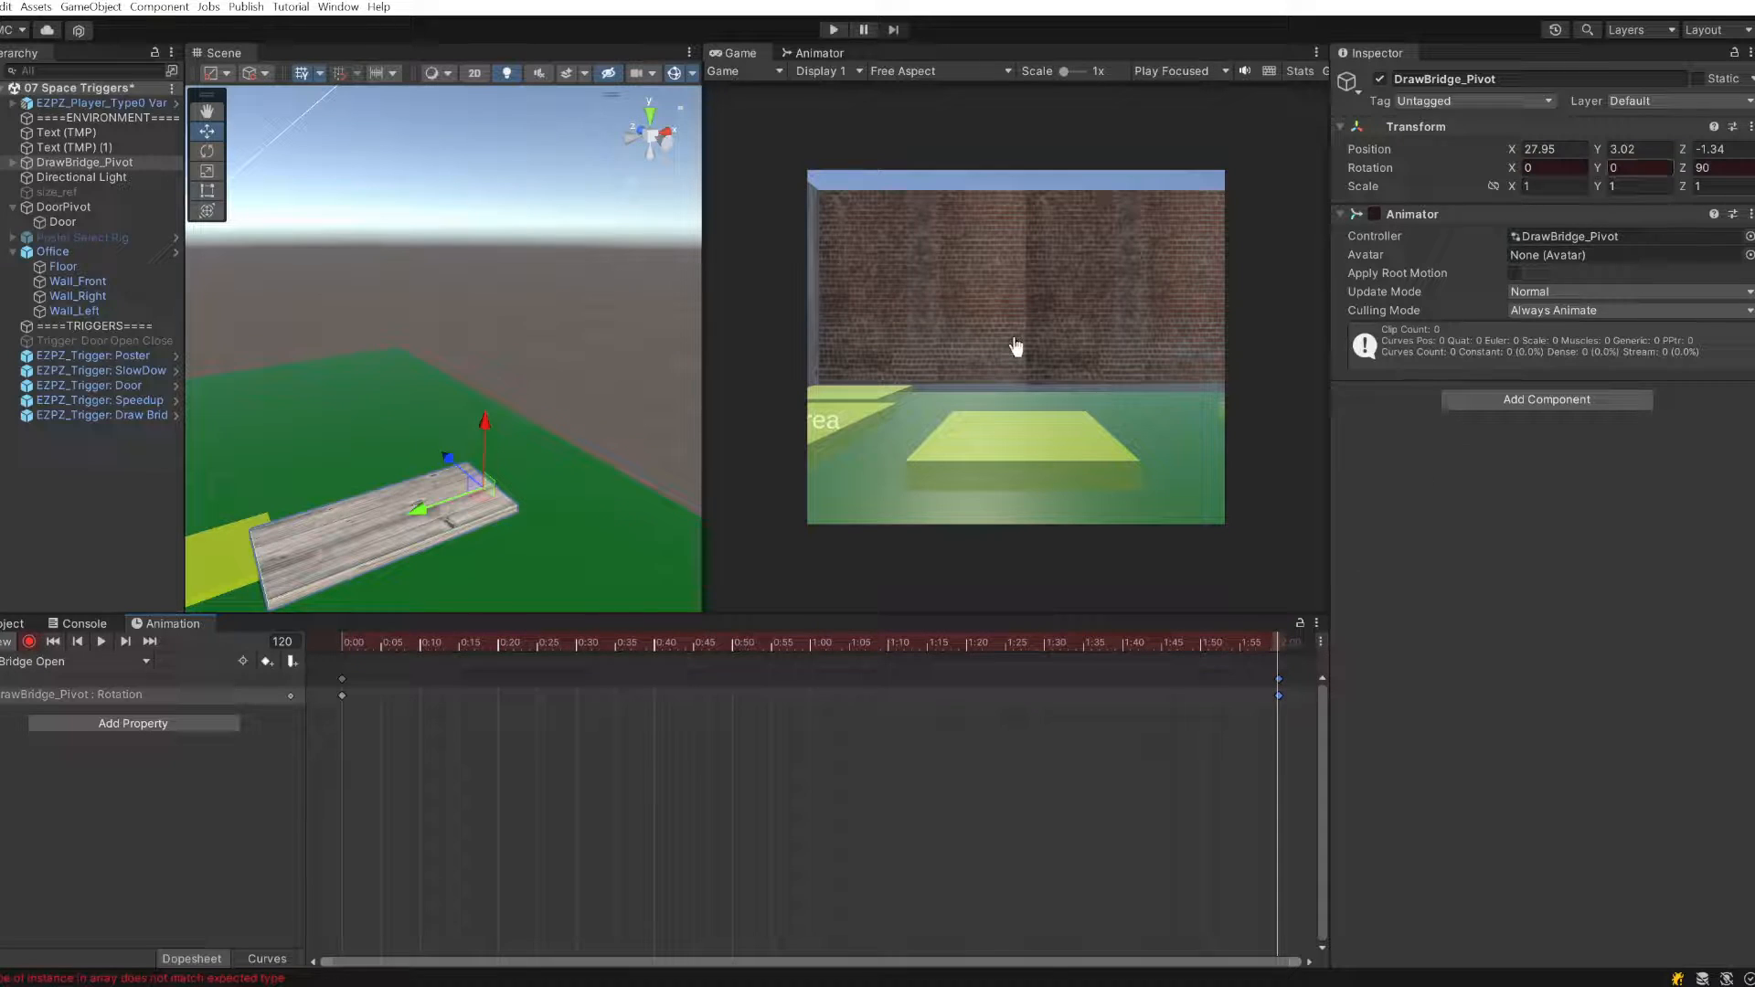
click(1733, 167)
click(1737, 167)
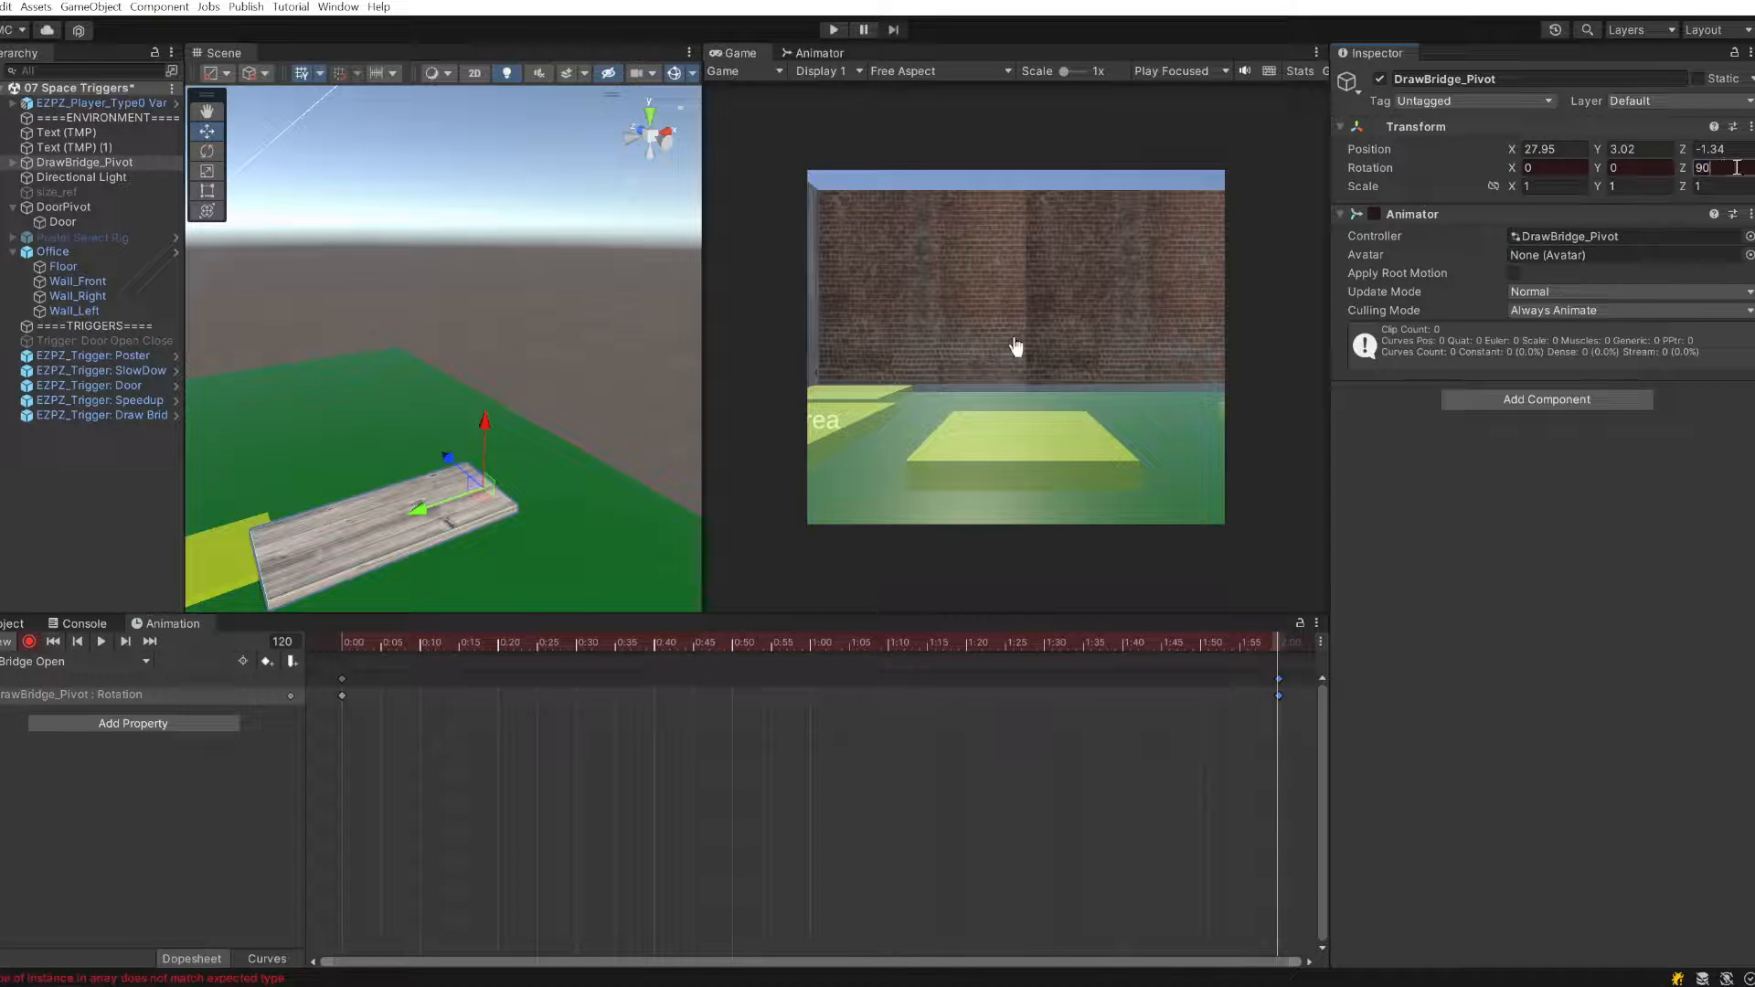
key(Home)
text(-)
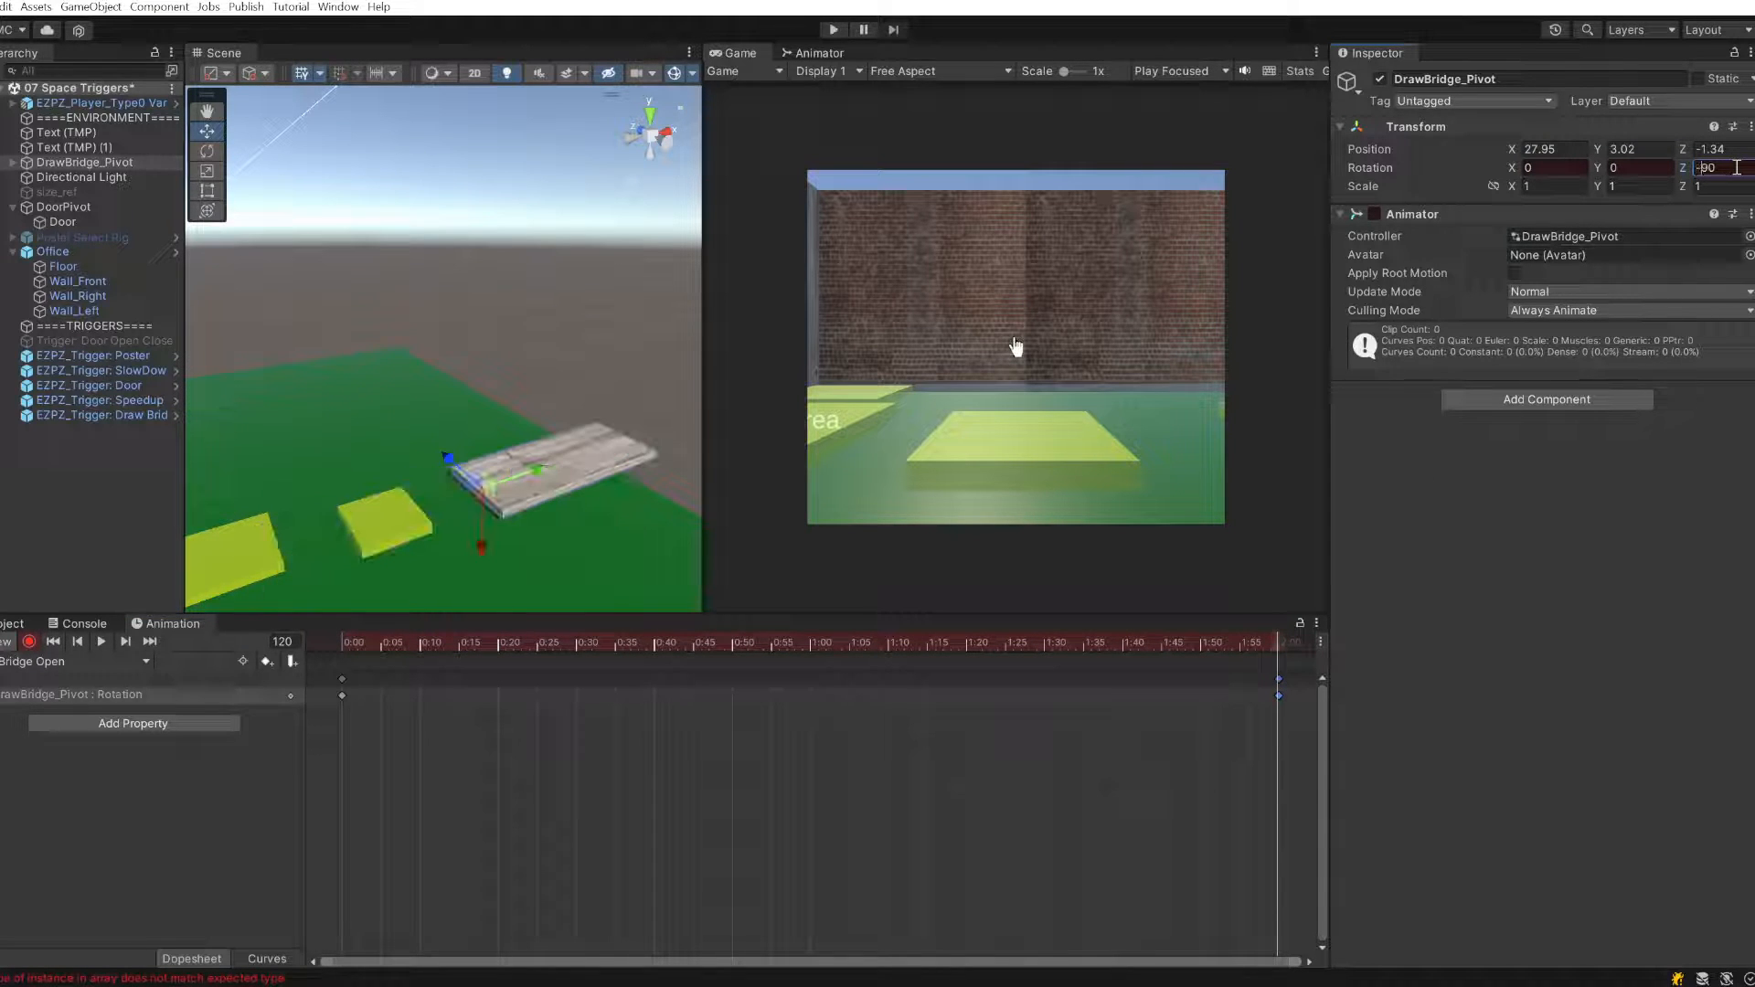
drag(407, 643, 275, 674)
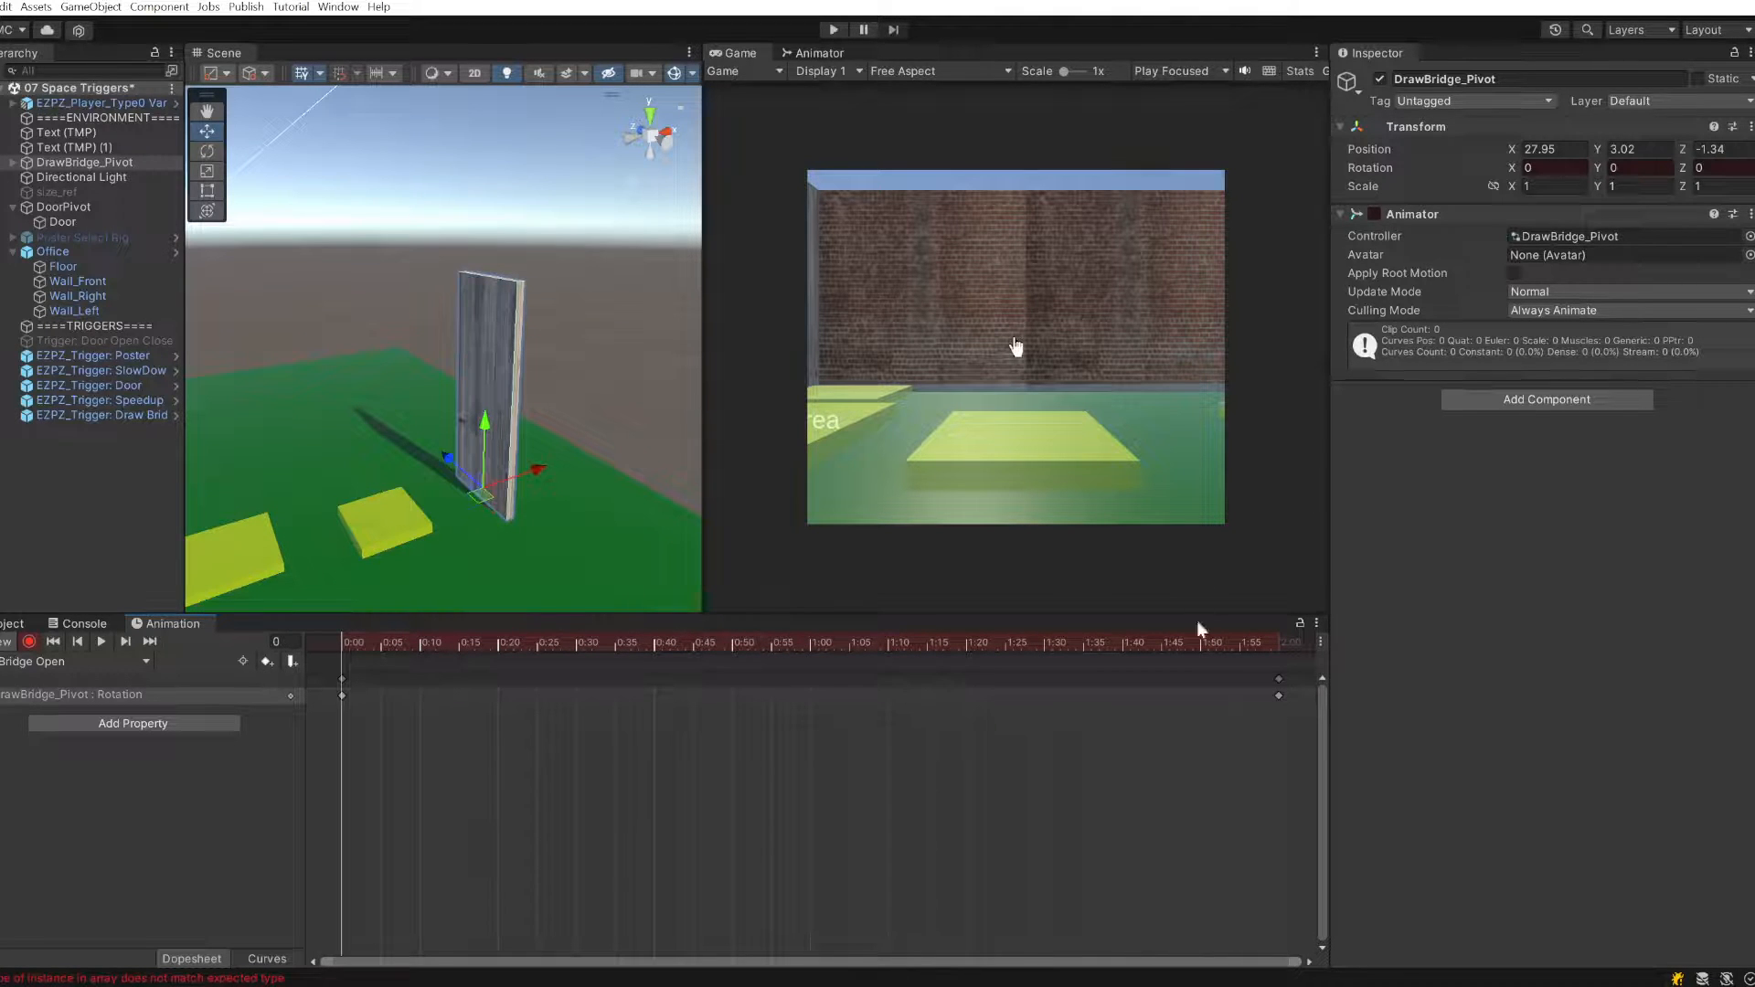
- Set DrawBridge_Pivot's recorded Z rotation at frame 120 to 90
click(1277, 643)
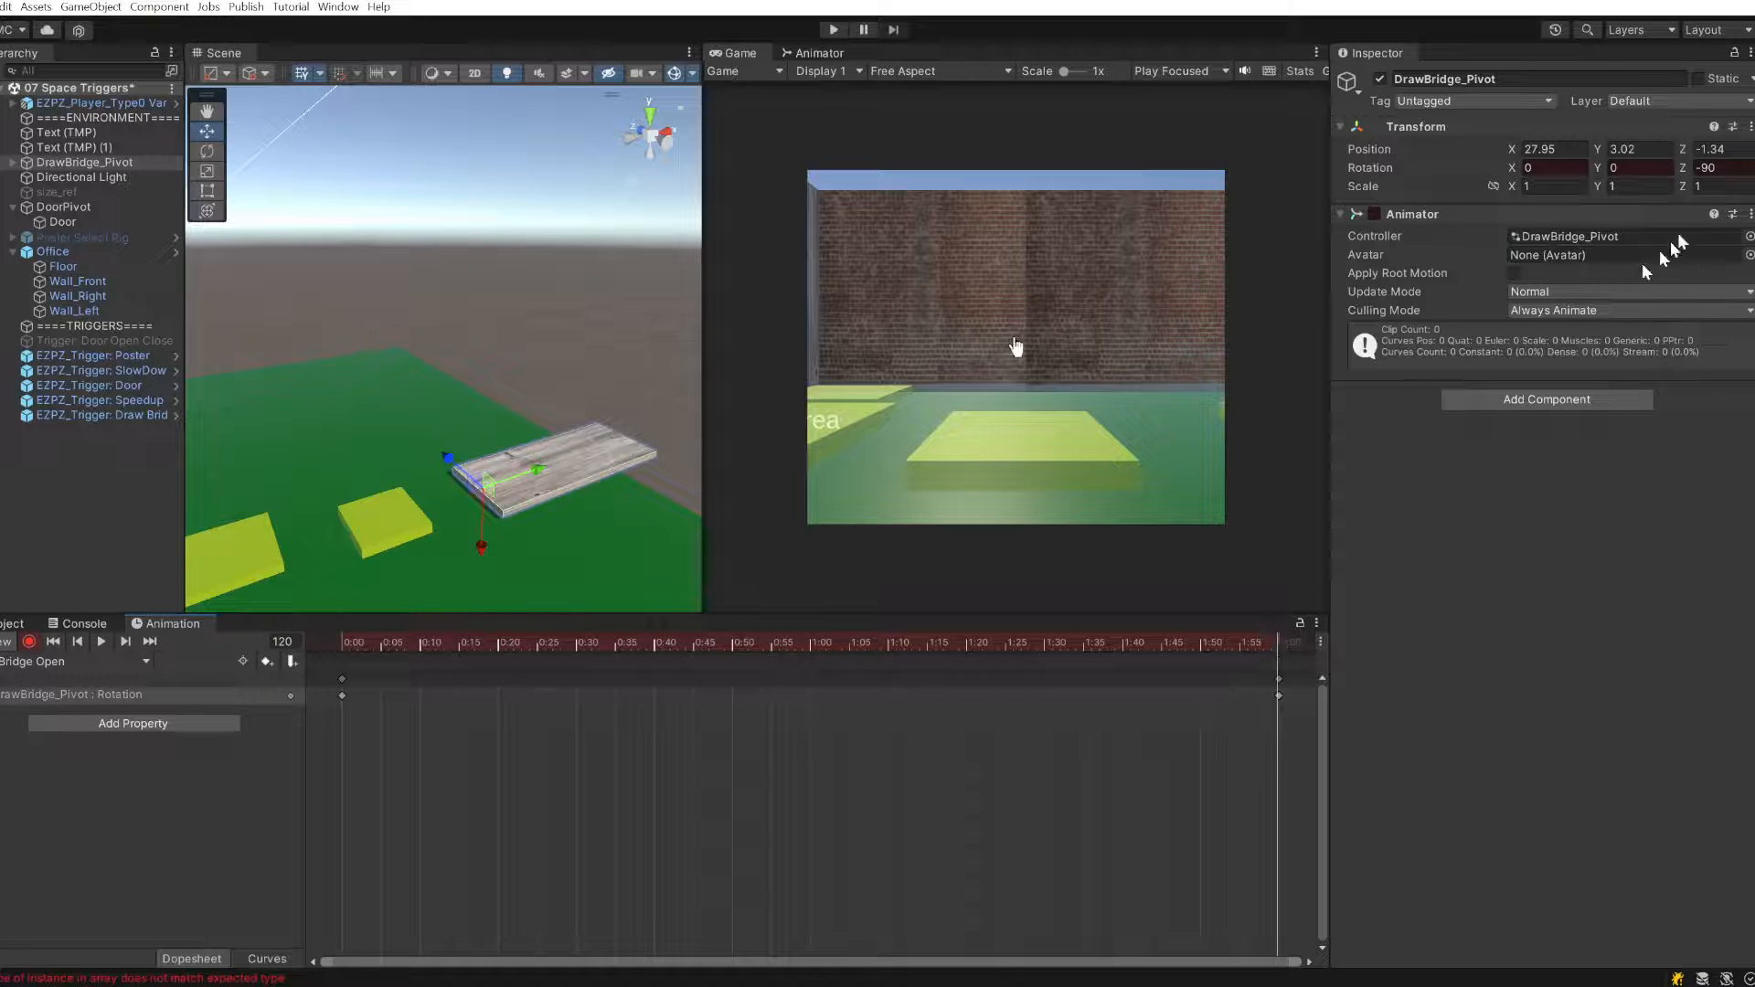
click(1732, 168)
key(BackSpace)
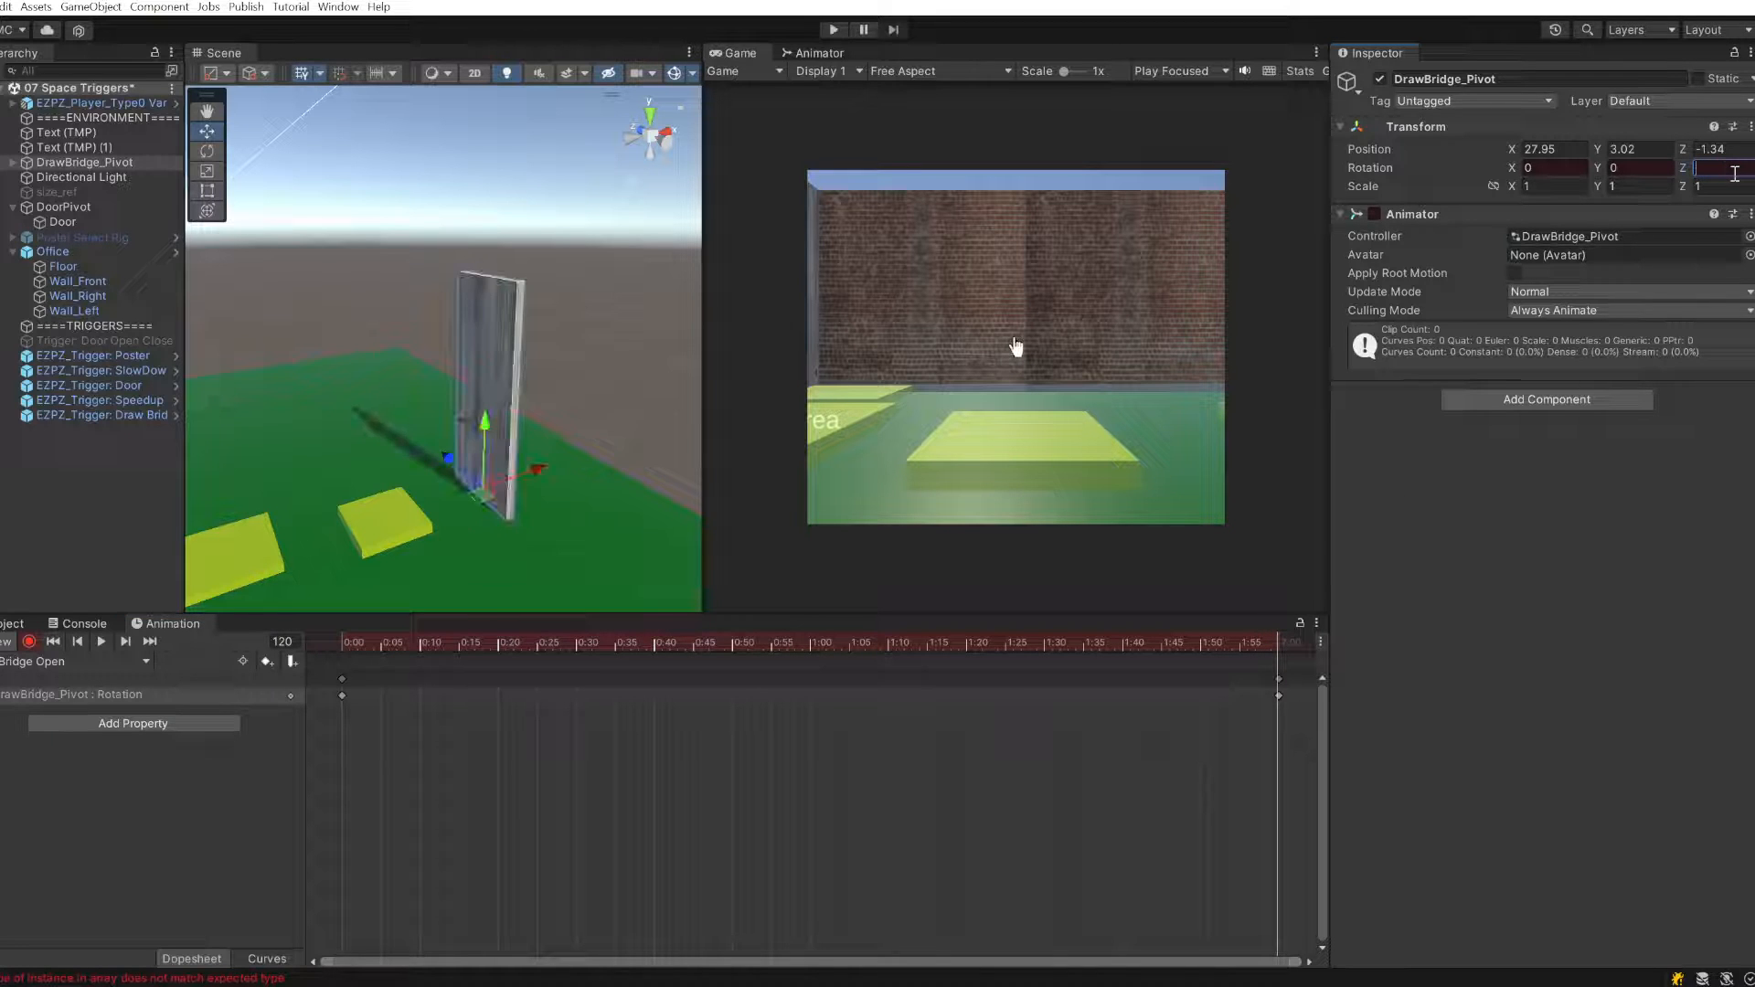
click(1643, 687)
click(1705, 168)
text(90)
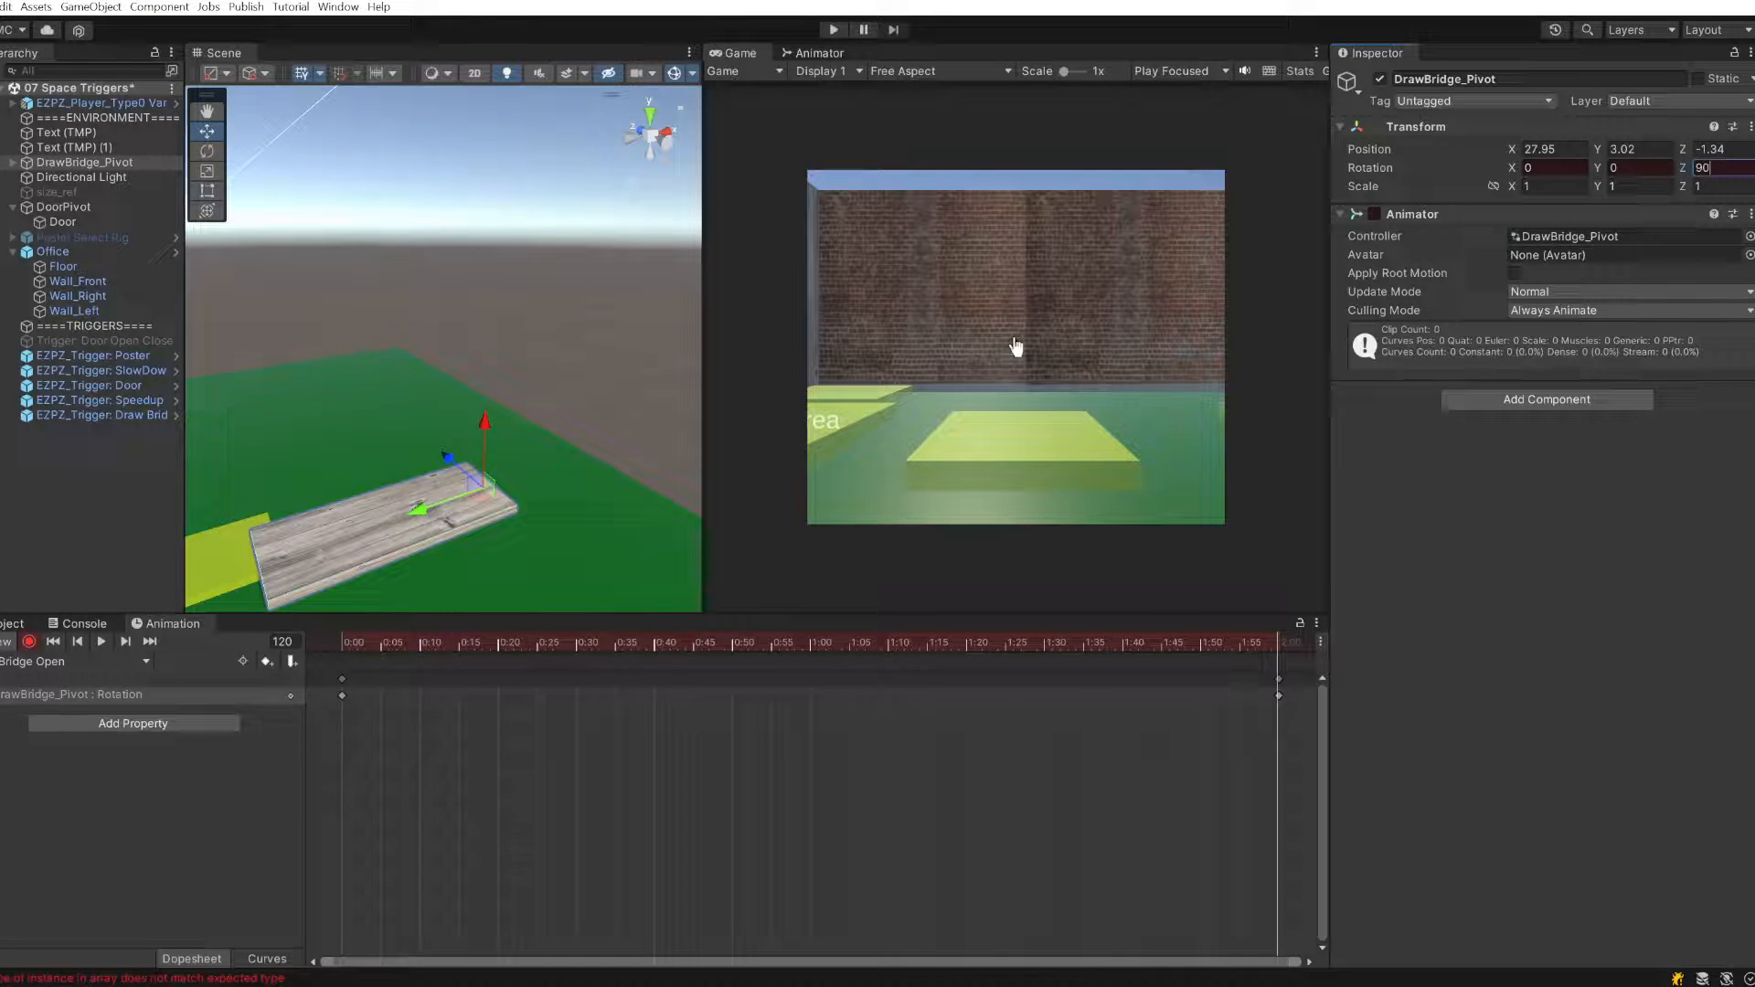
- Create an empty GameObject above DrawBridge_Pivot in the hierarchy and move it to the bridge's base, about X 31.58, Y -1.95
click(103, 546)
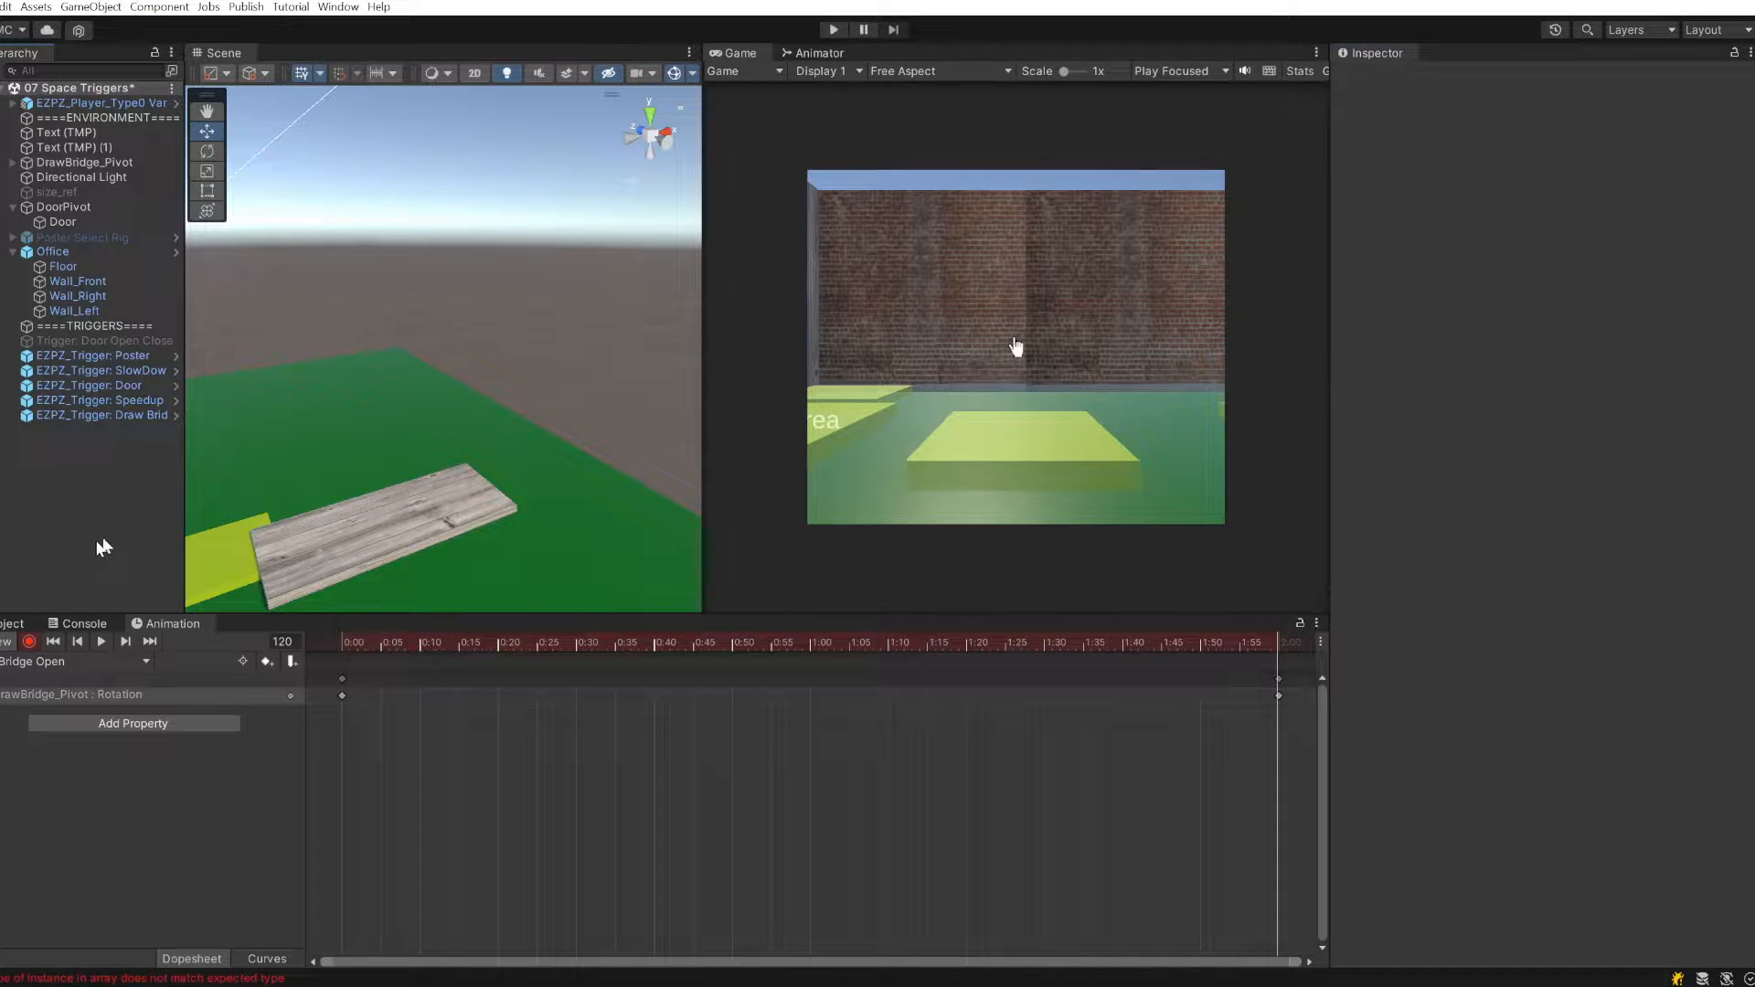
click(108, 163)
click(112, 9)
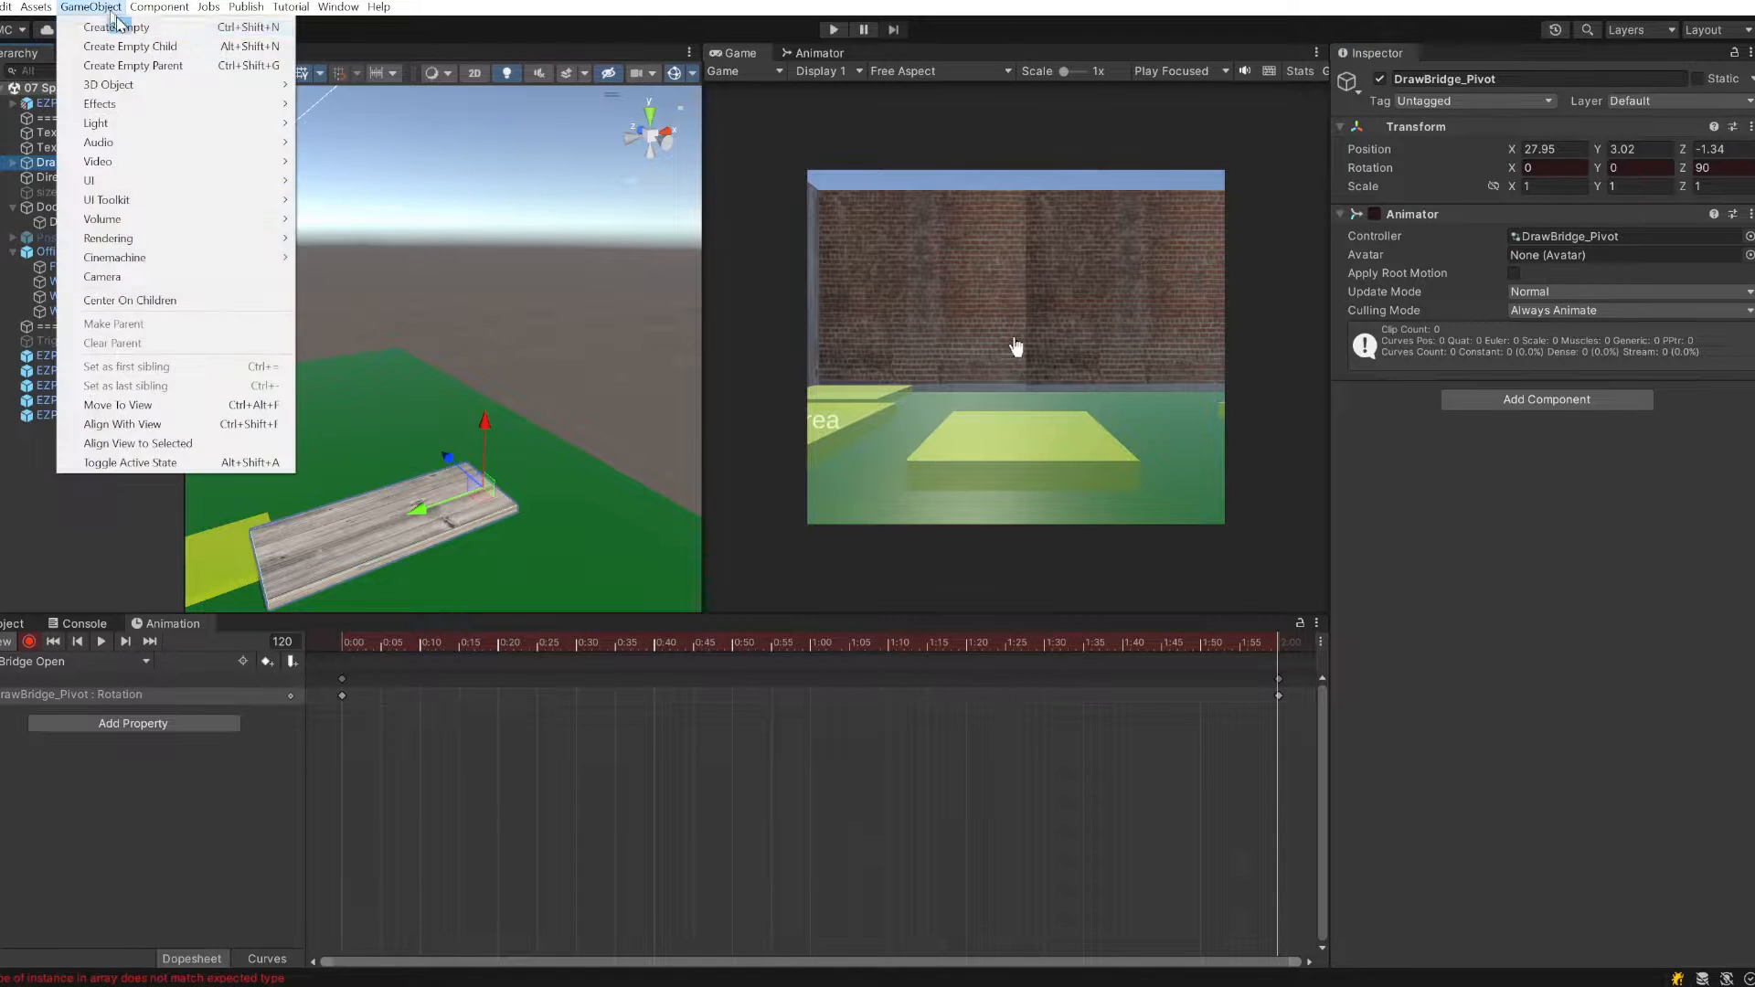
click(110, 34)
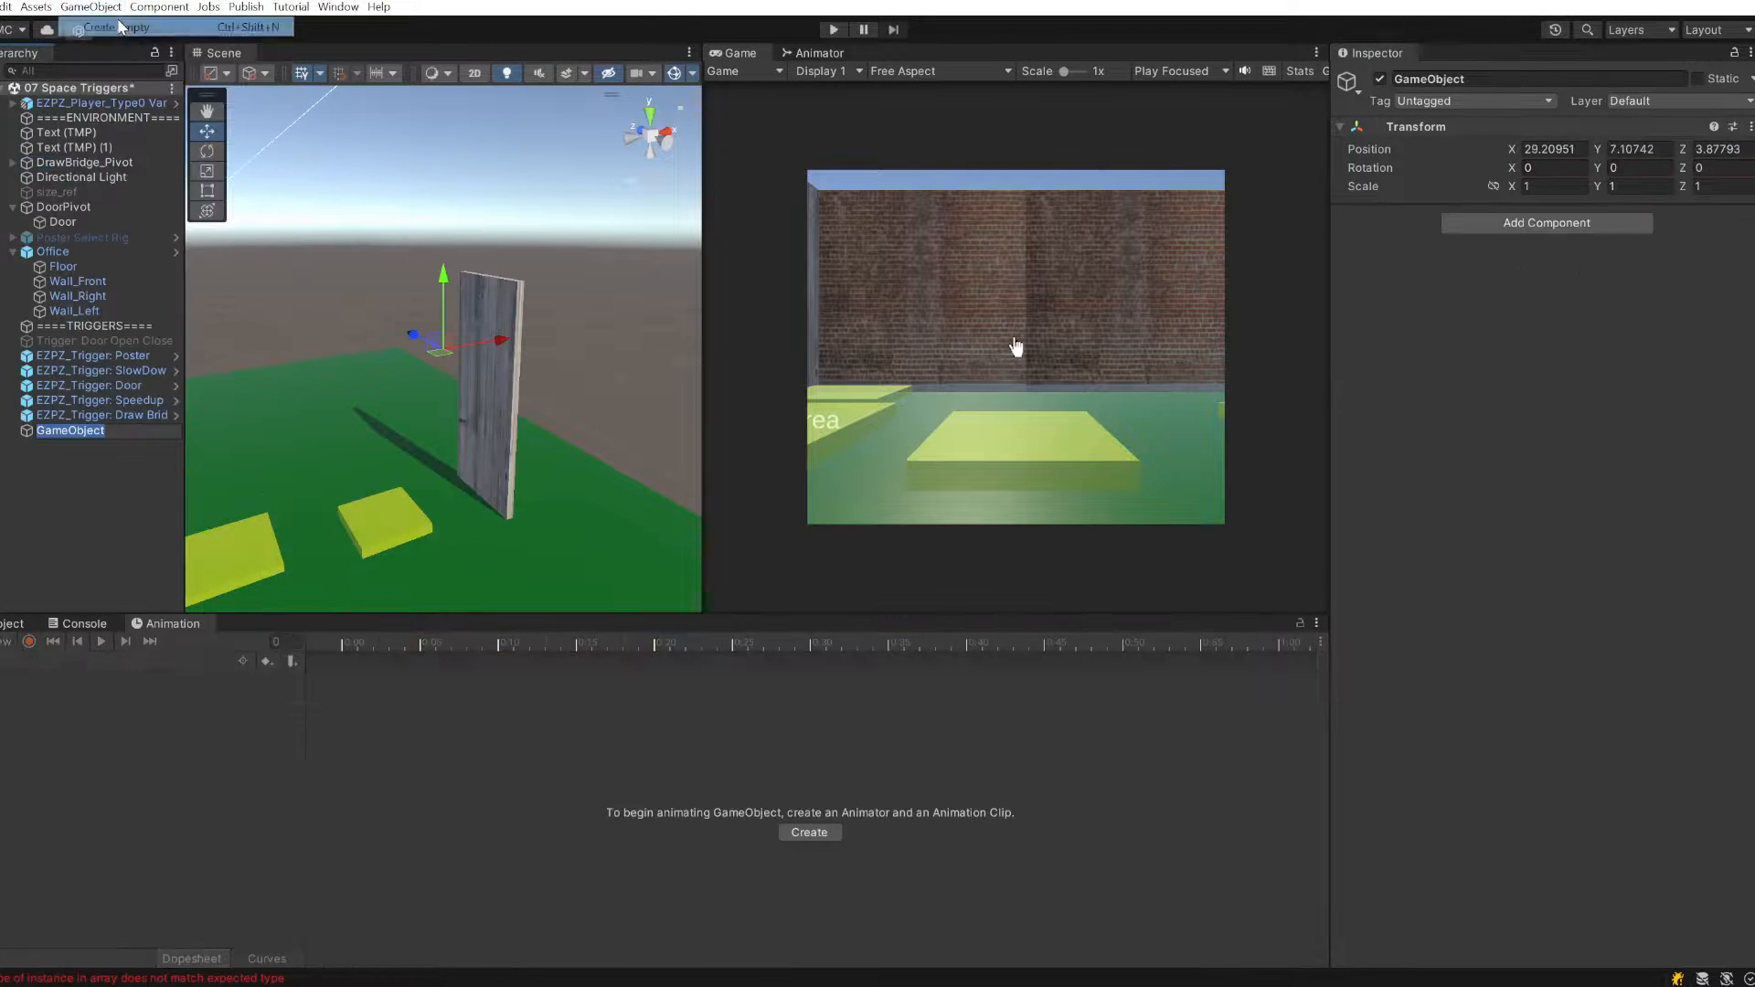
click(79, 426)
drag(80, 425, 95, 159)
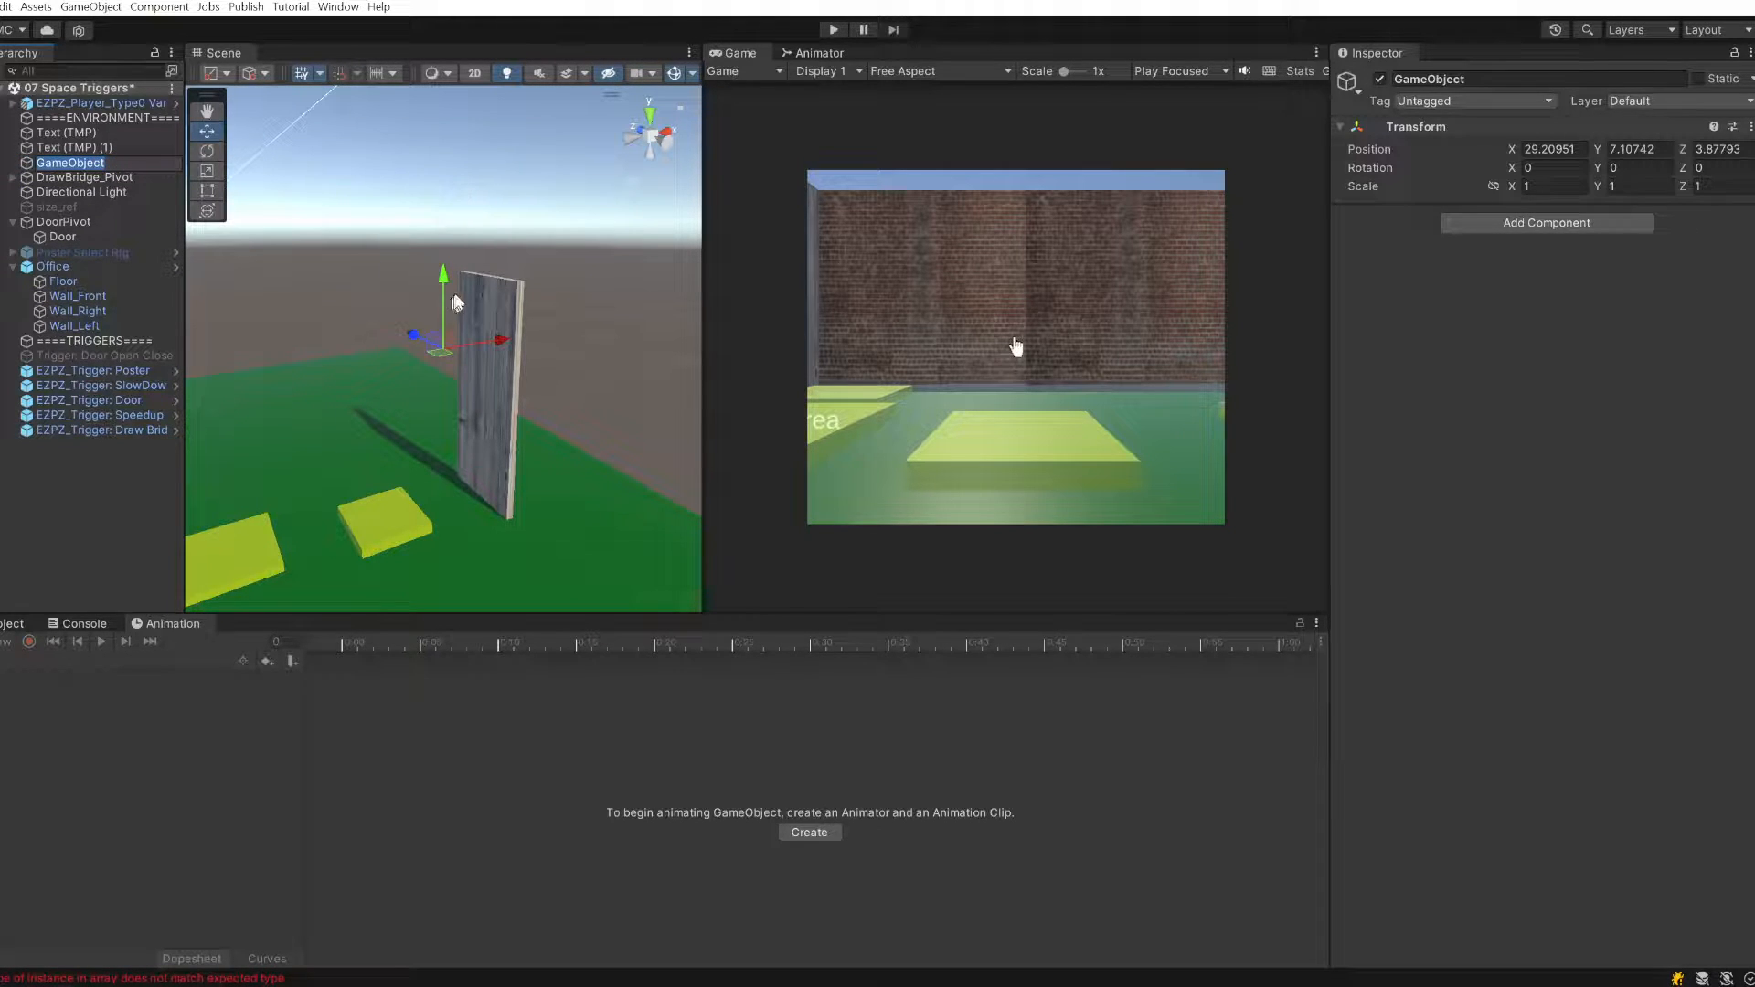
drag(452, 287, 512, 474)
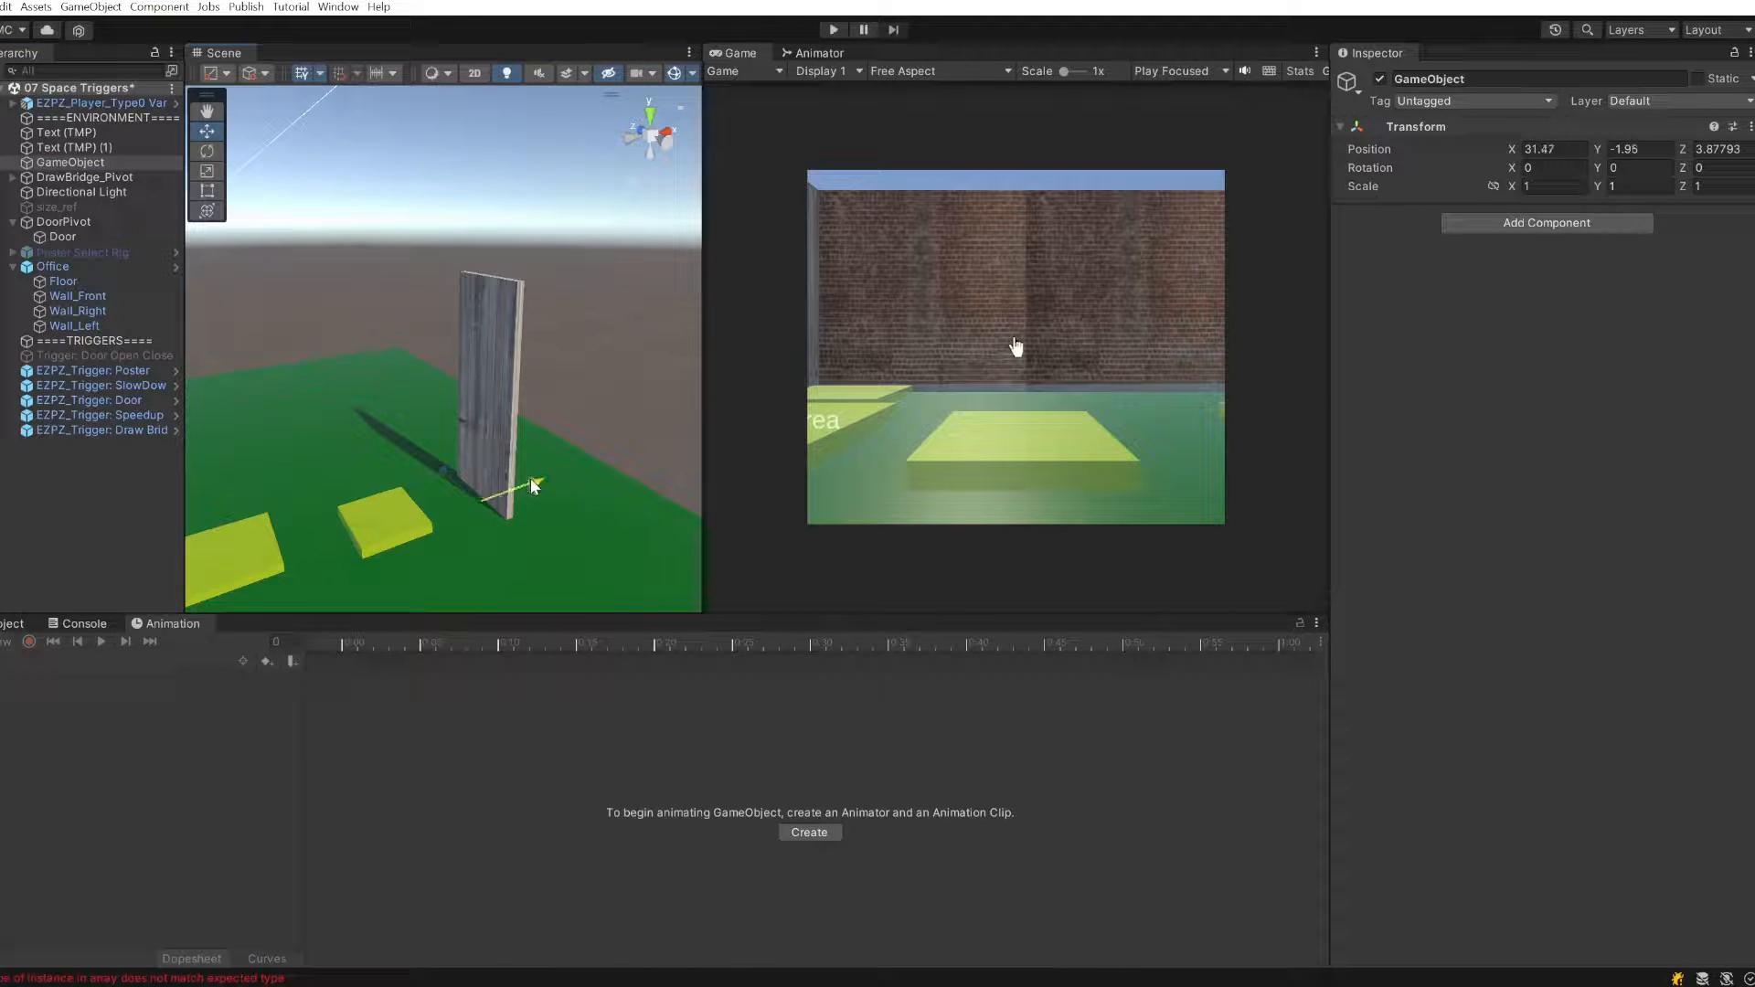
- Rename the new empty GameObject as DrawBridge Rig
click(99, 164)
click(99, 166)
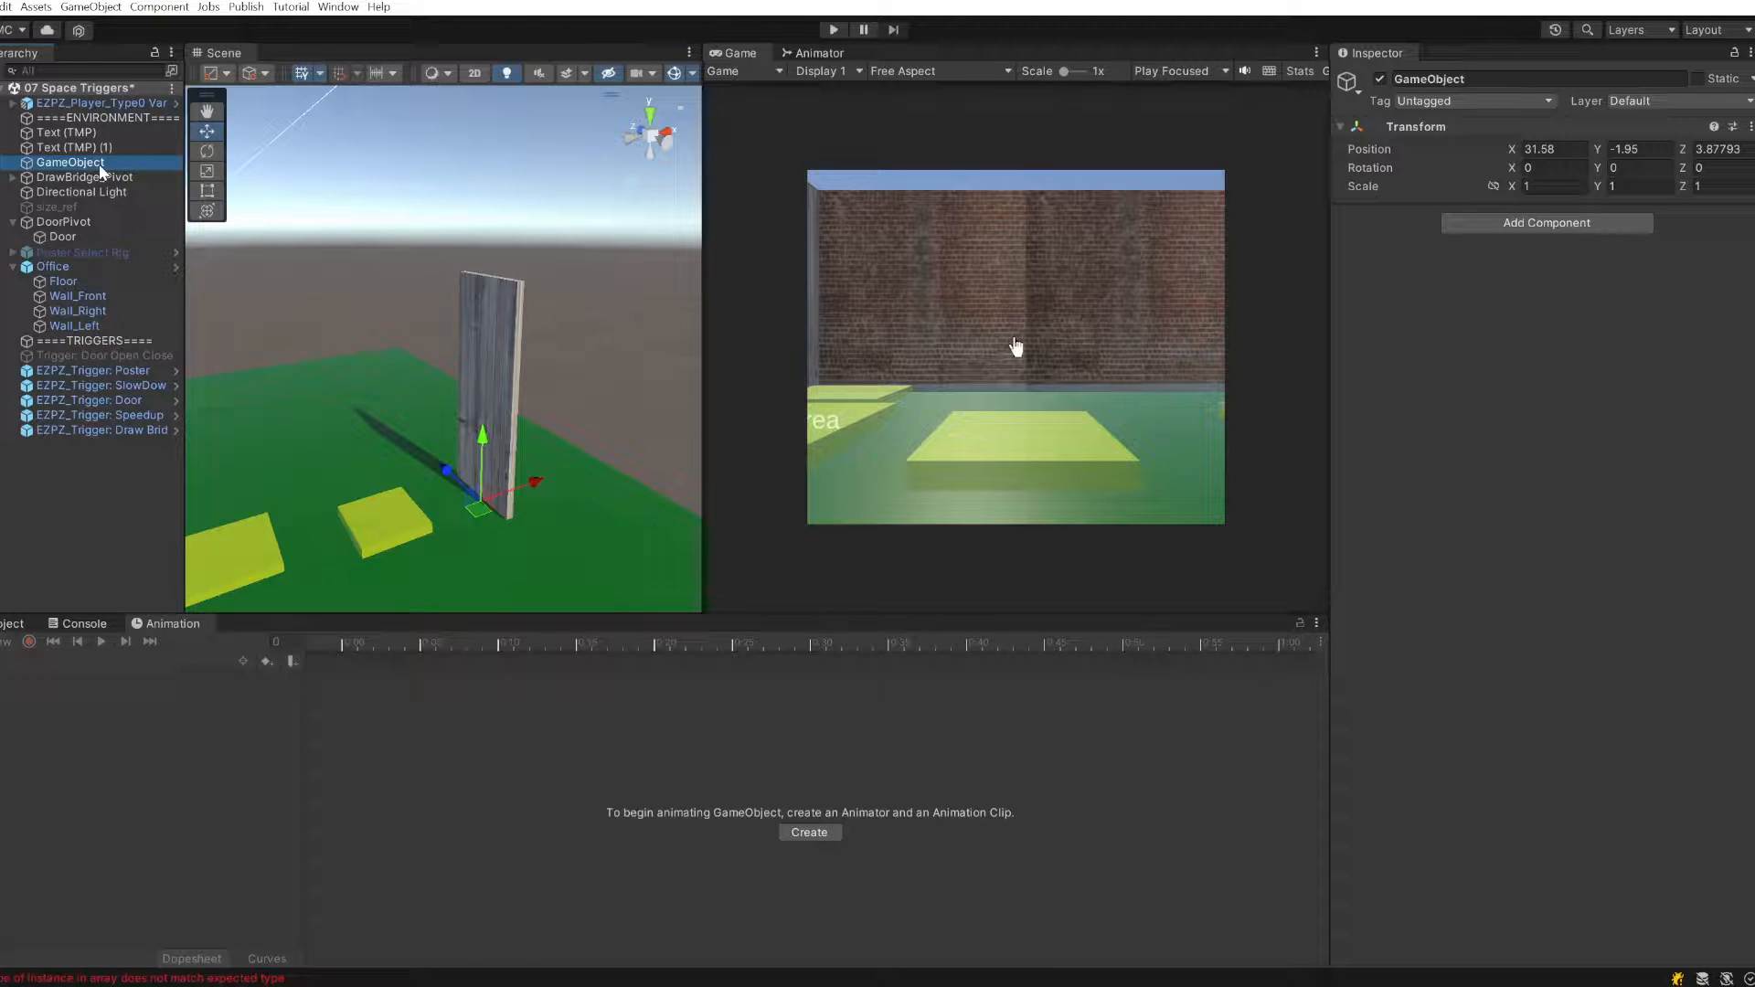
text(Draw_b)
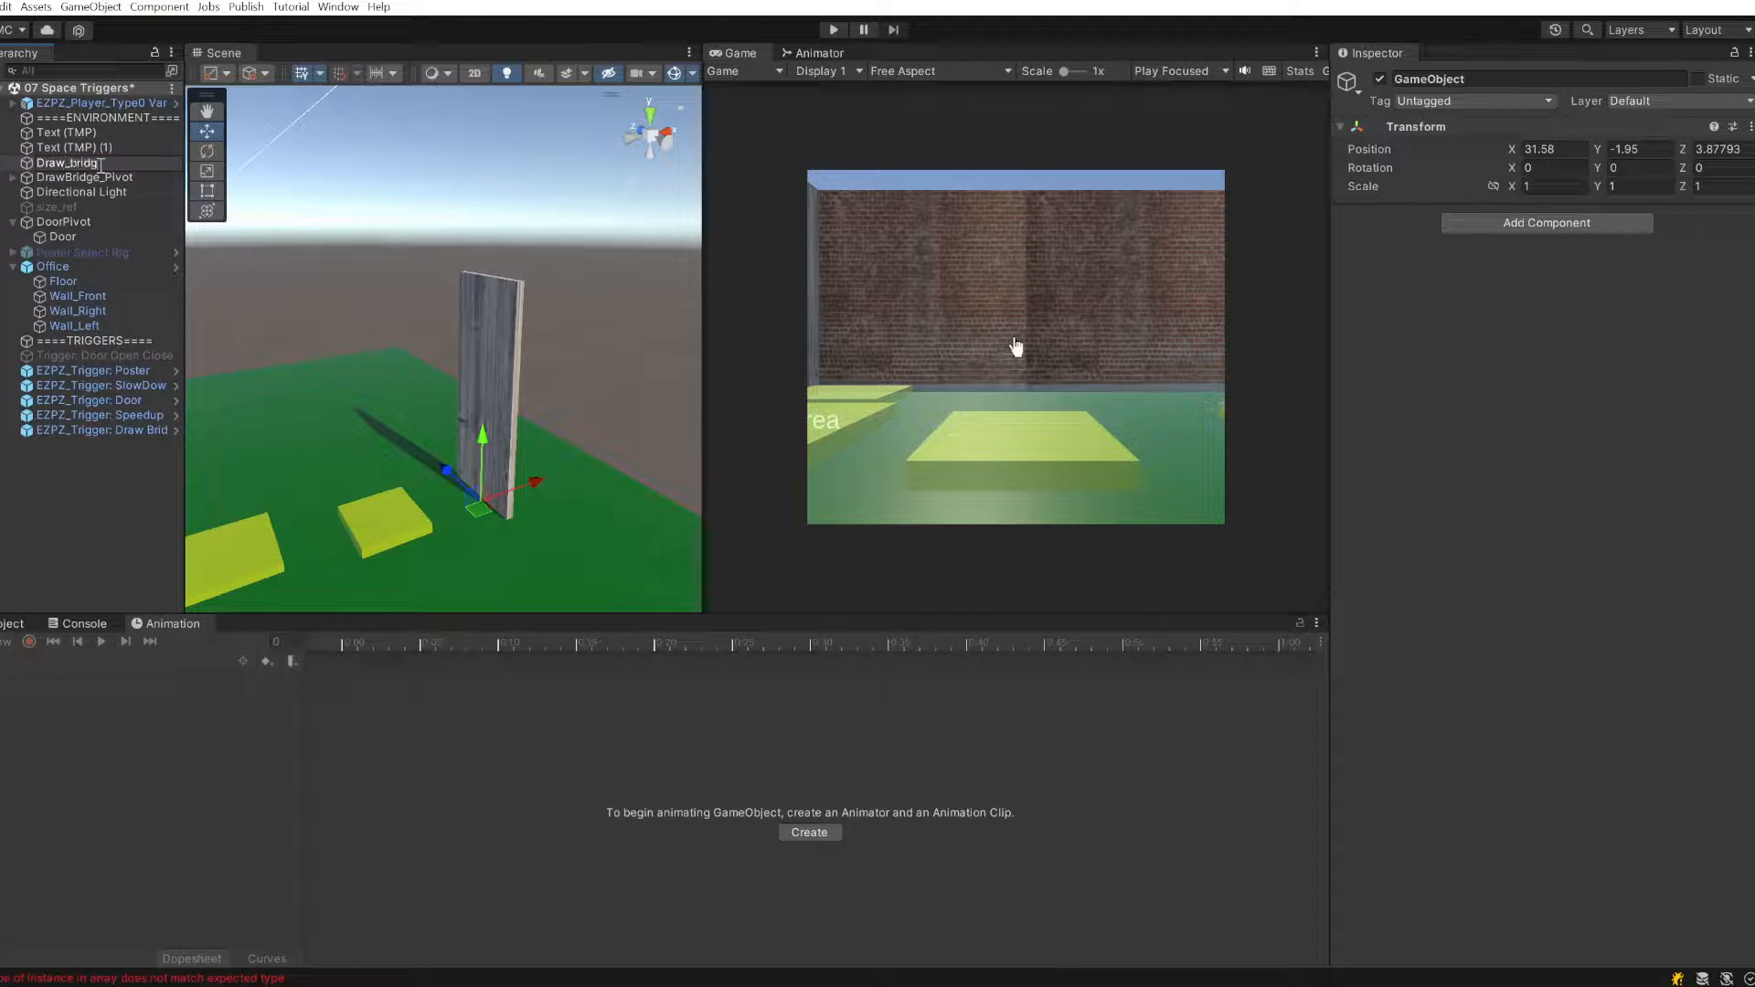
text(ridg)
key(BackSpace)
key(BackSpace)
text(BridgeRig)
key(Return)
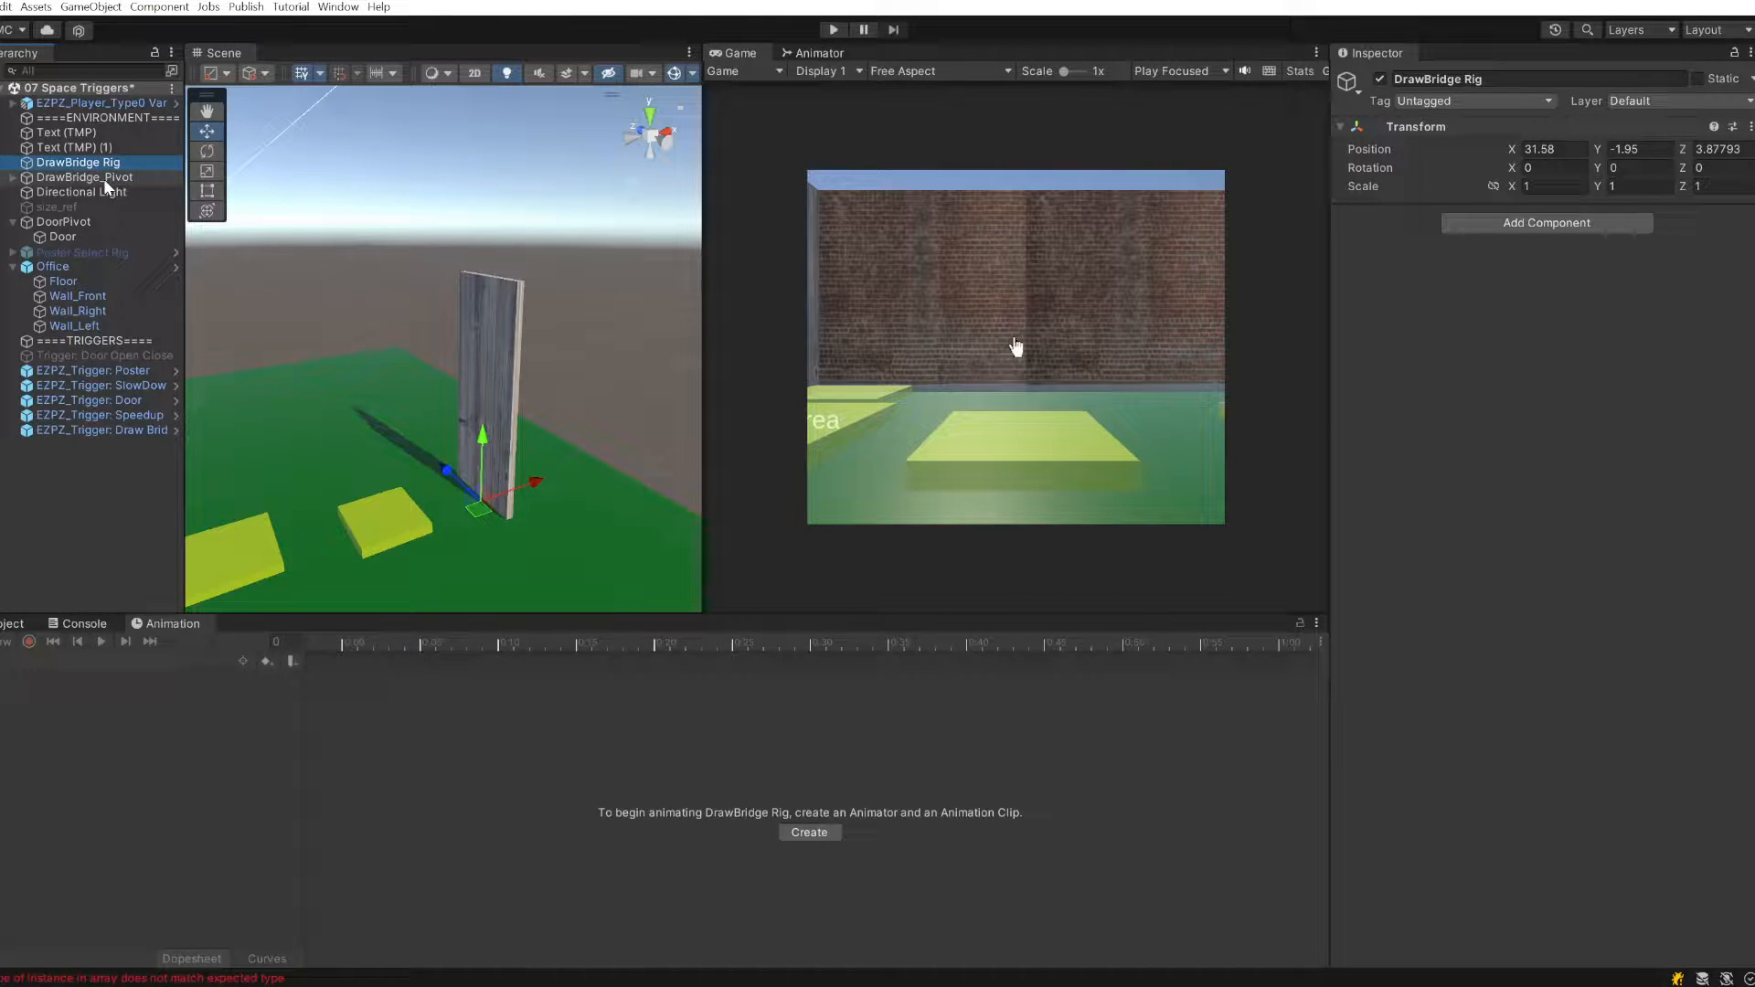
- Parent DrawBridge_Pivot under DrawBridge Rig in the hierarchy
click(102, 178)
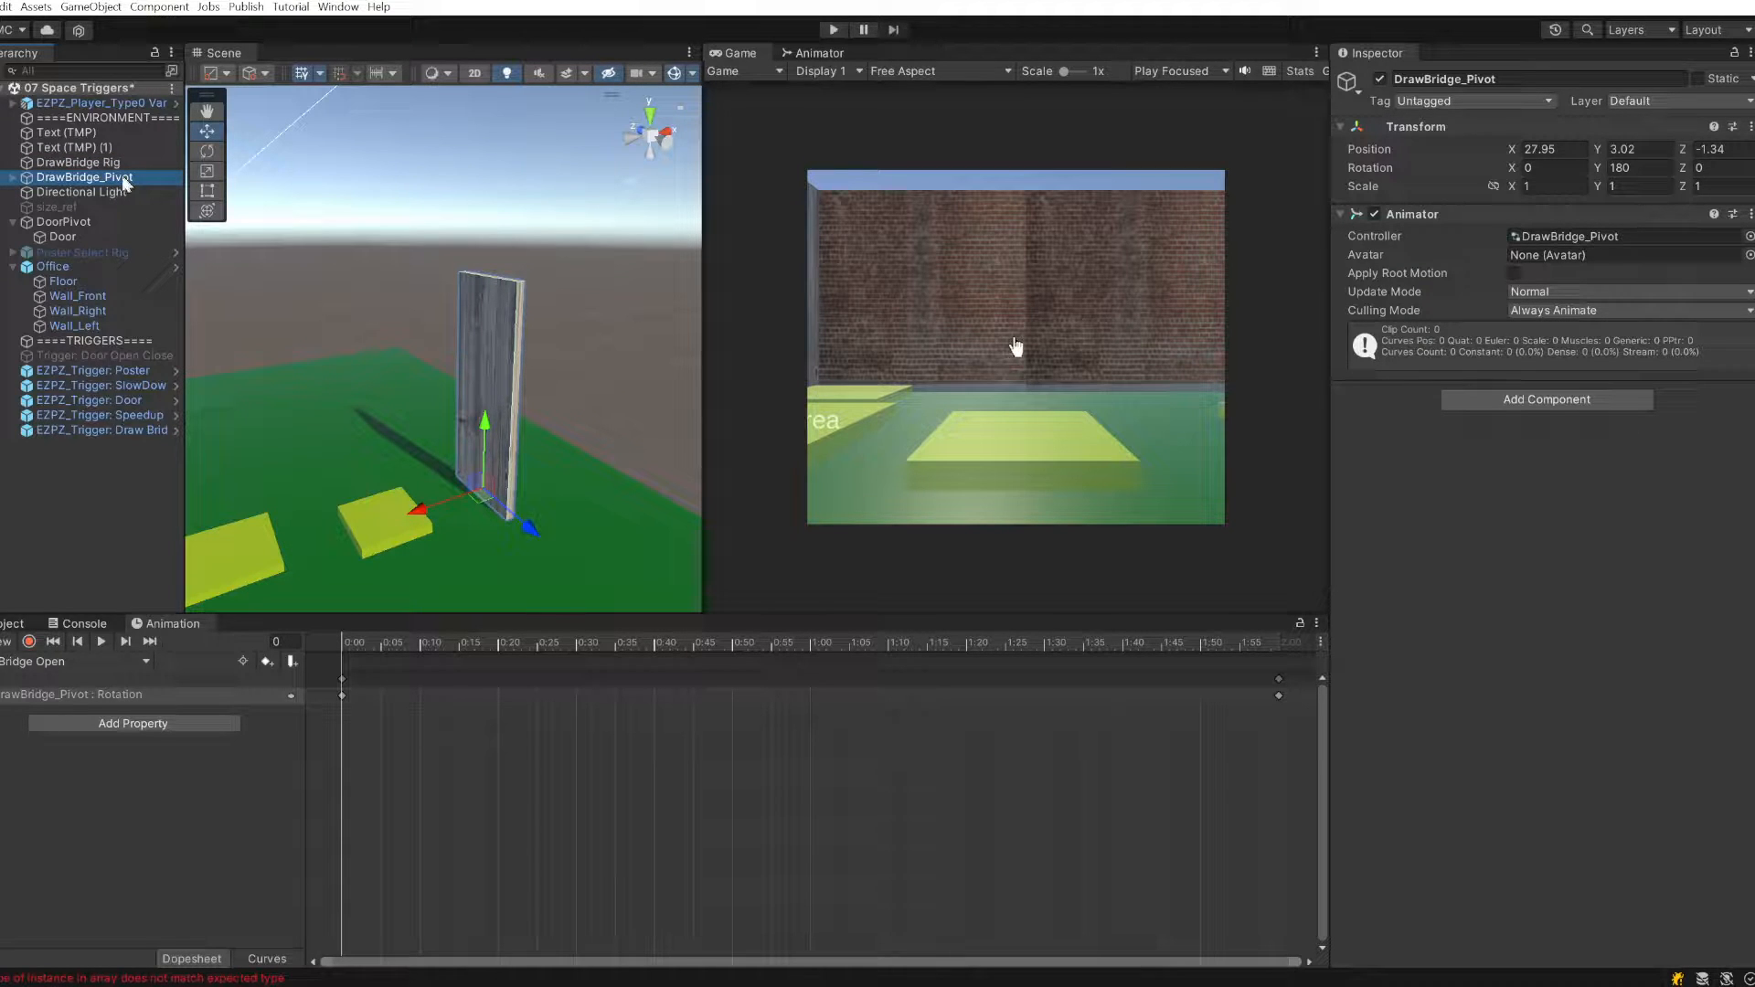
drag(123, 179, 120, 168)
click(119, 167)
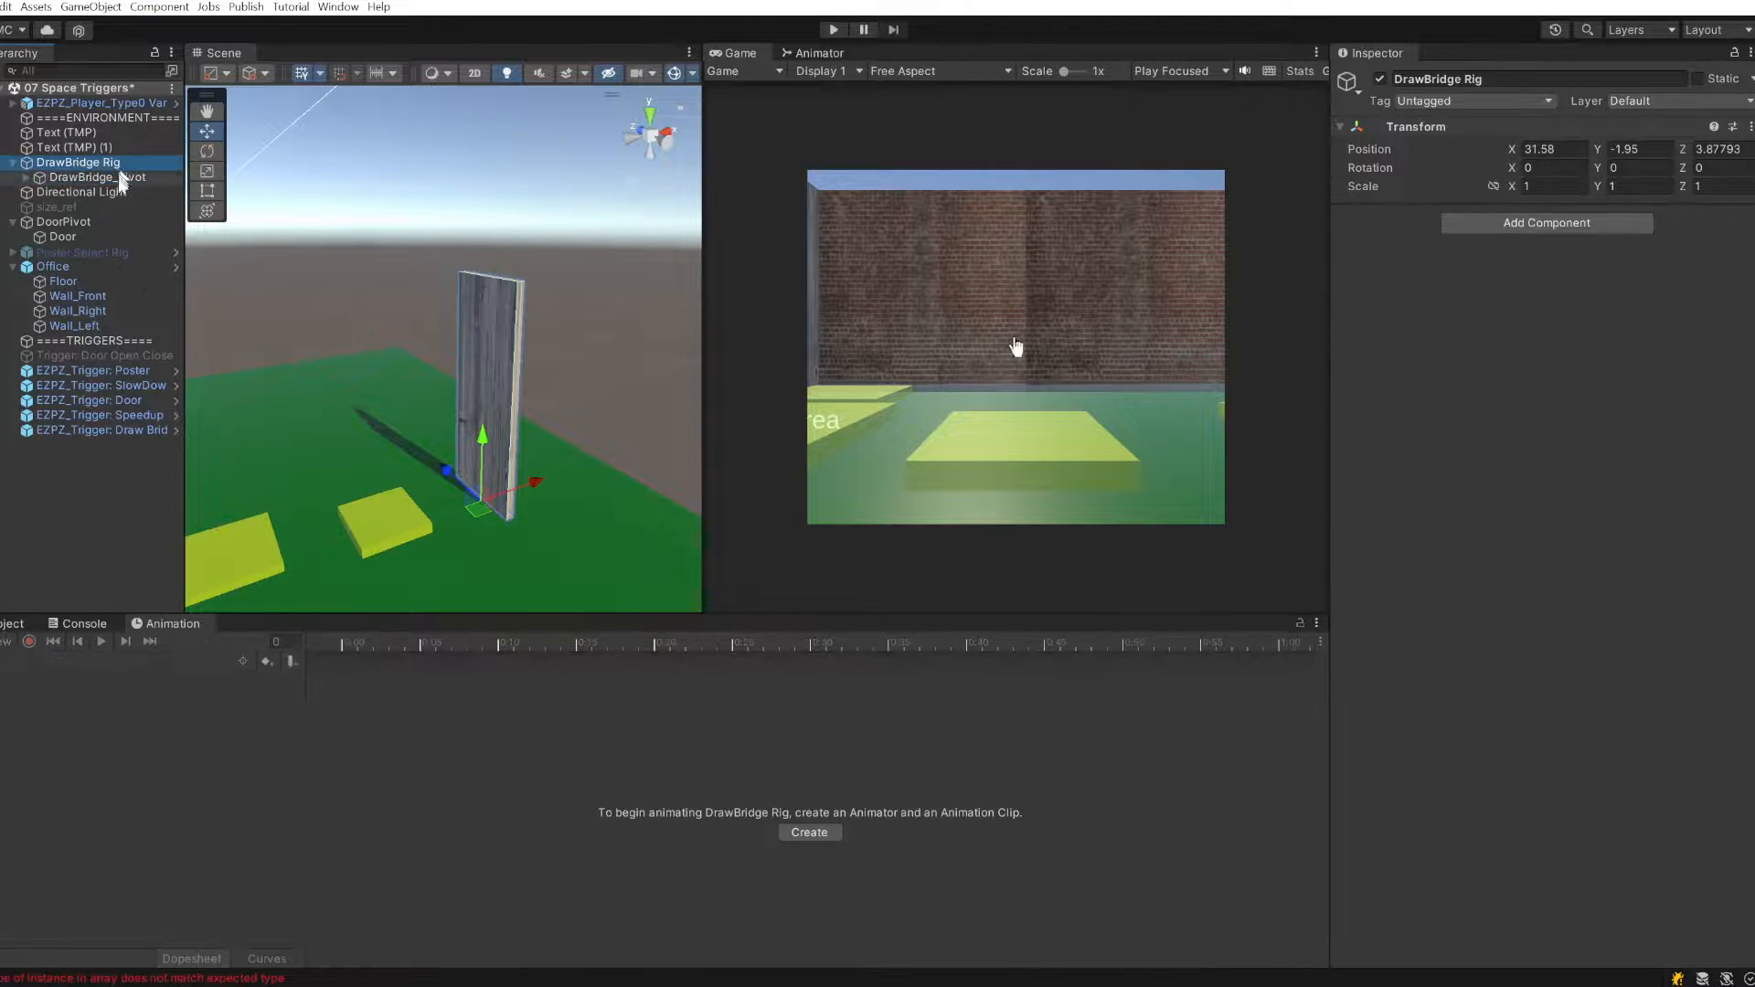
- Preview DrawBridge_Pivot's opening animation at frame 120 and back at frame 0, checking its rotation values
click(119, 178)
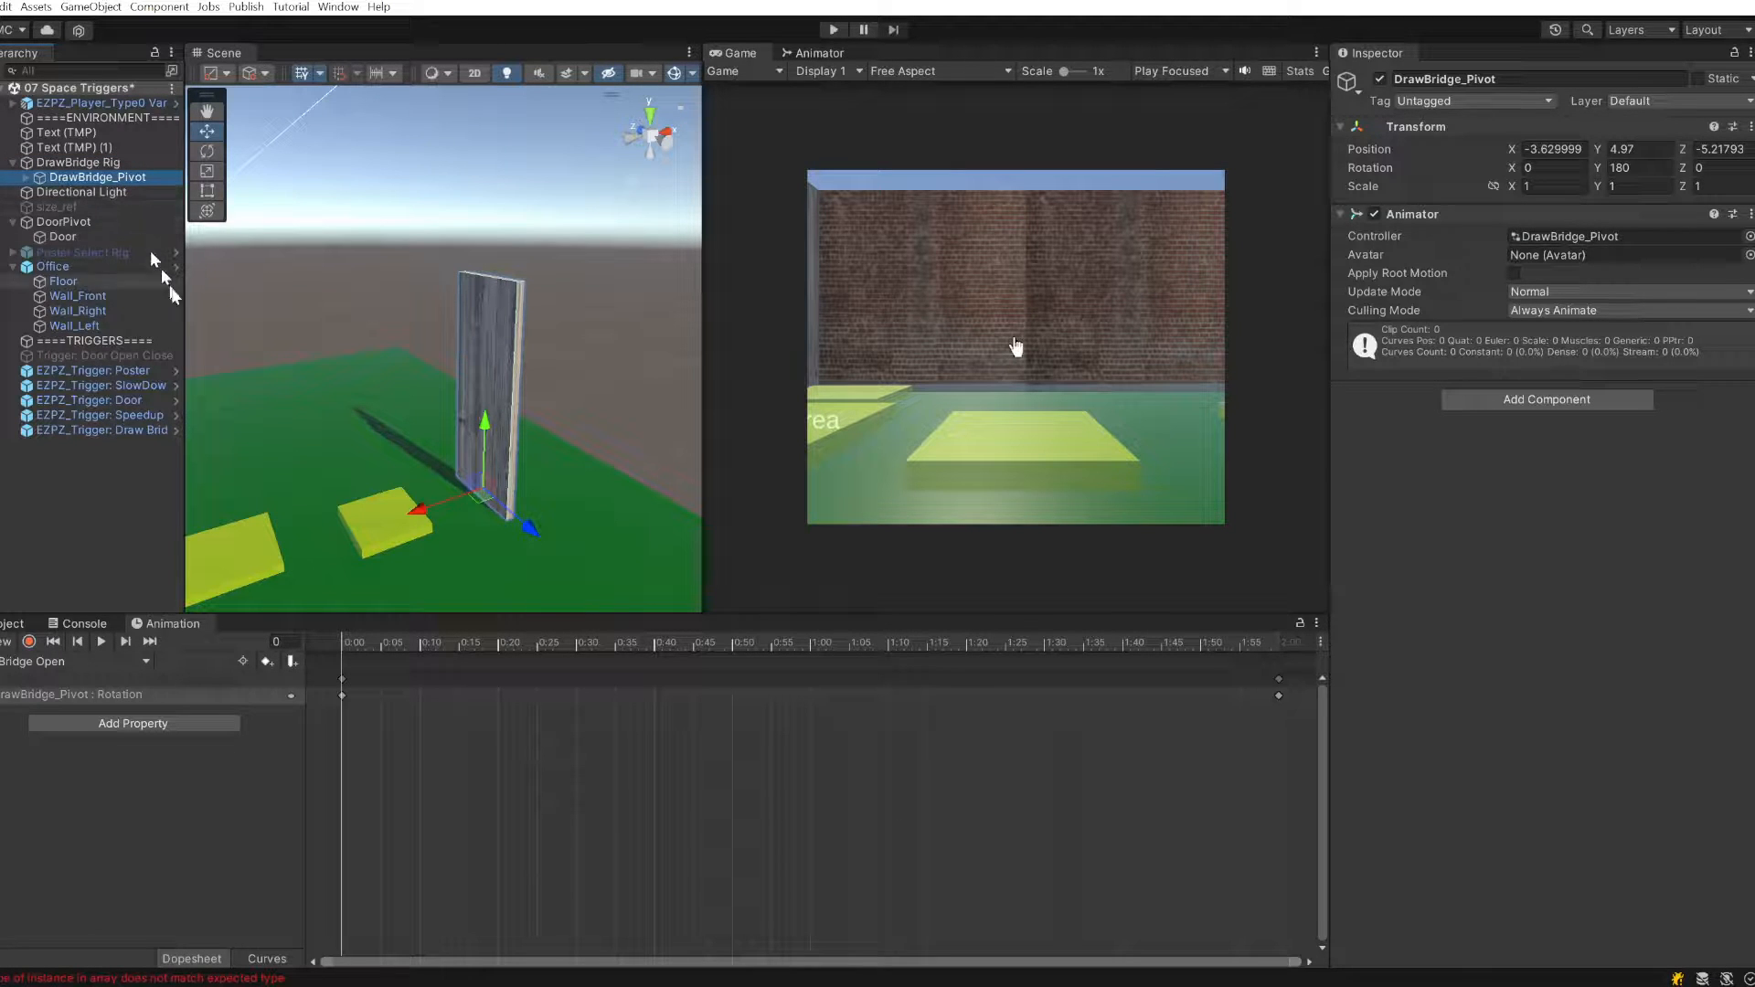
drag(1252, 654, 1277, 646)
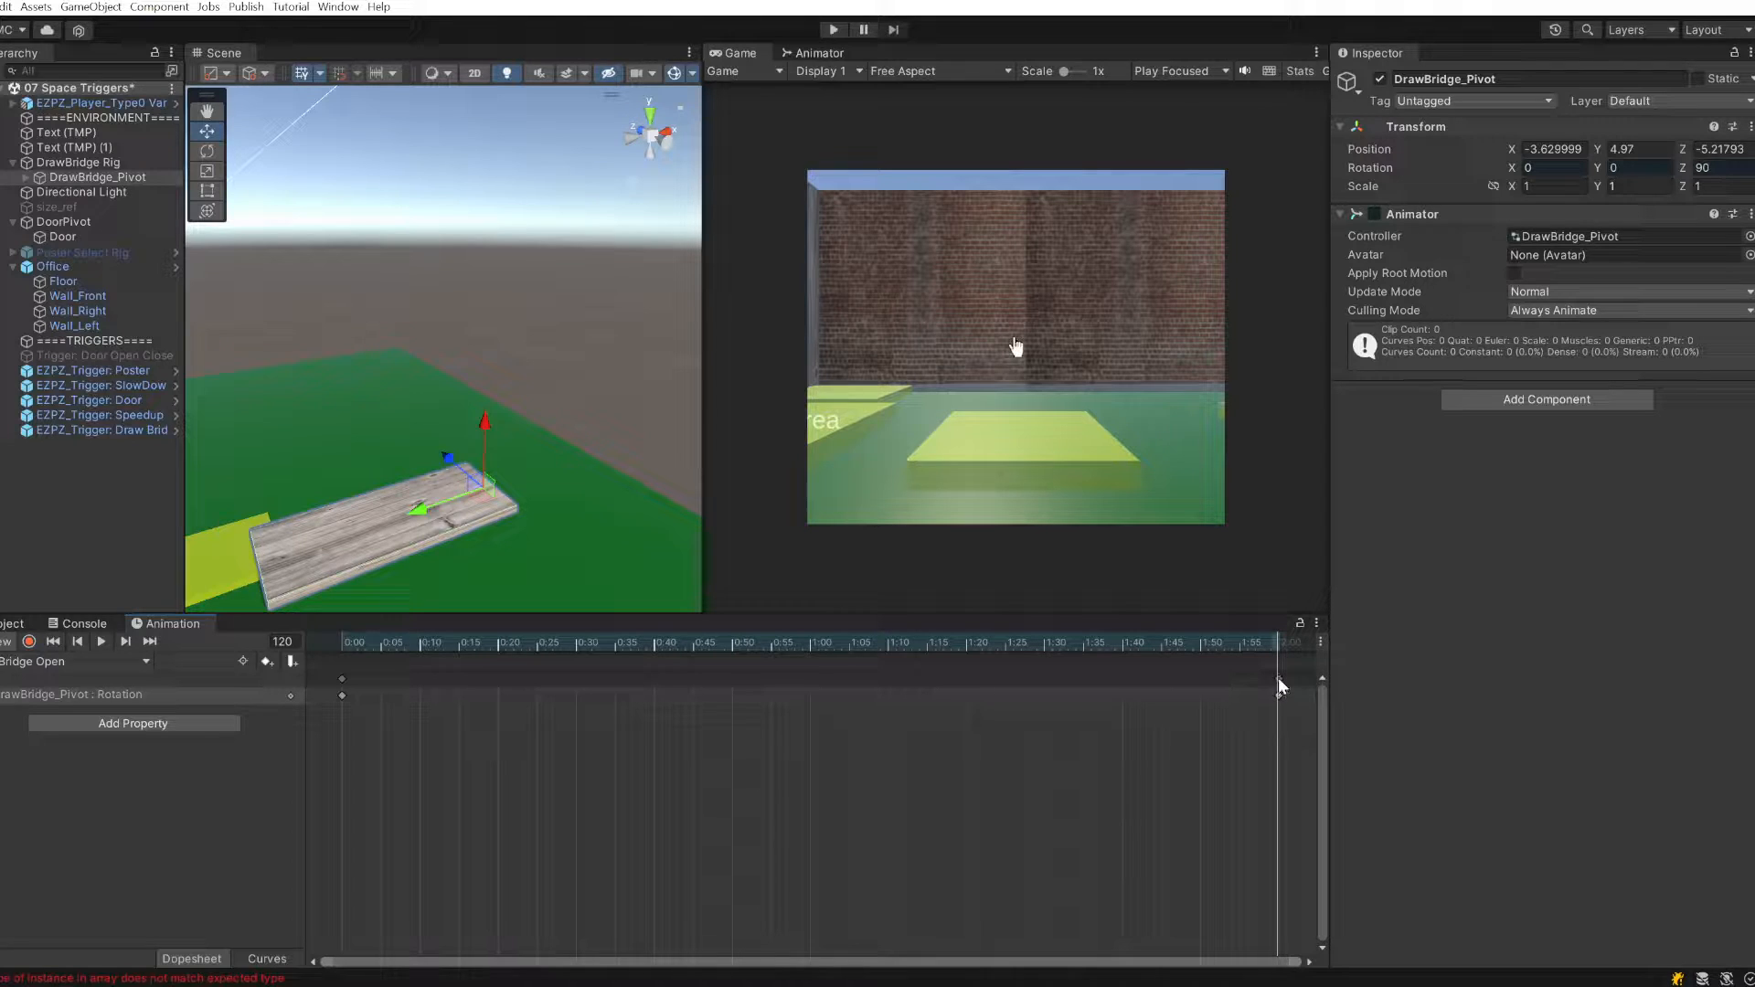
click(1277, 678)
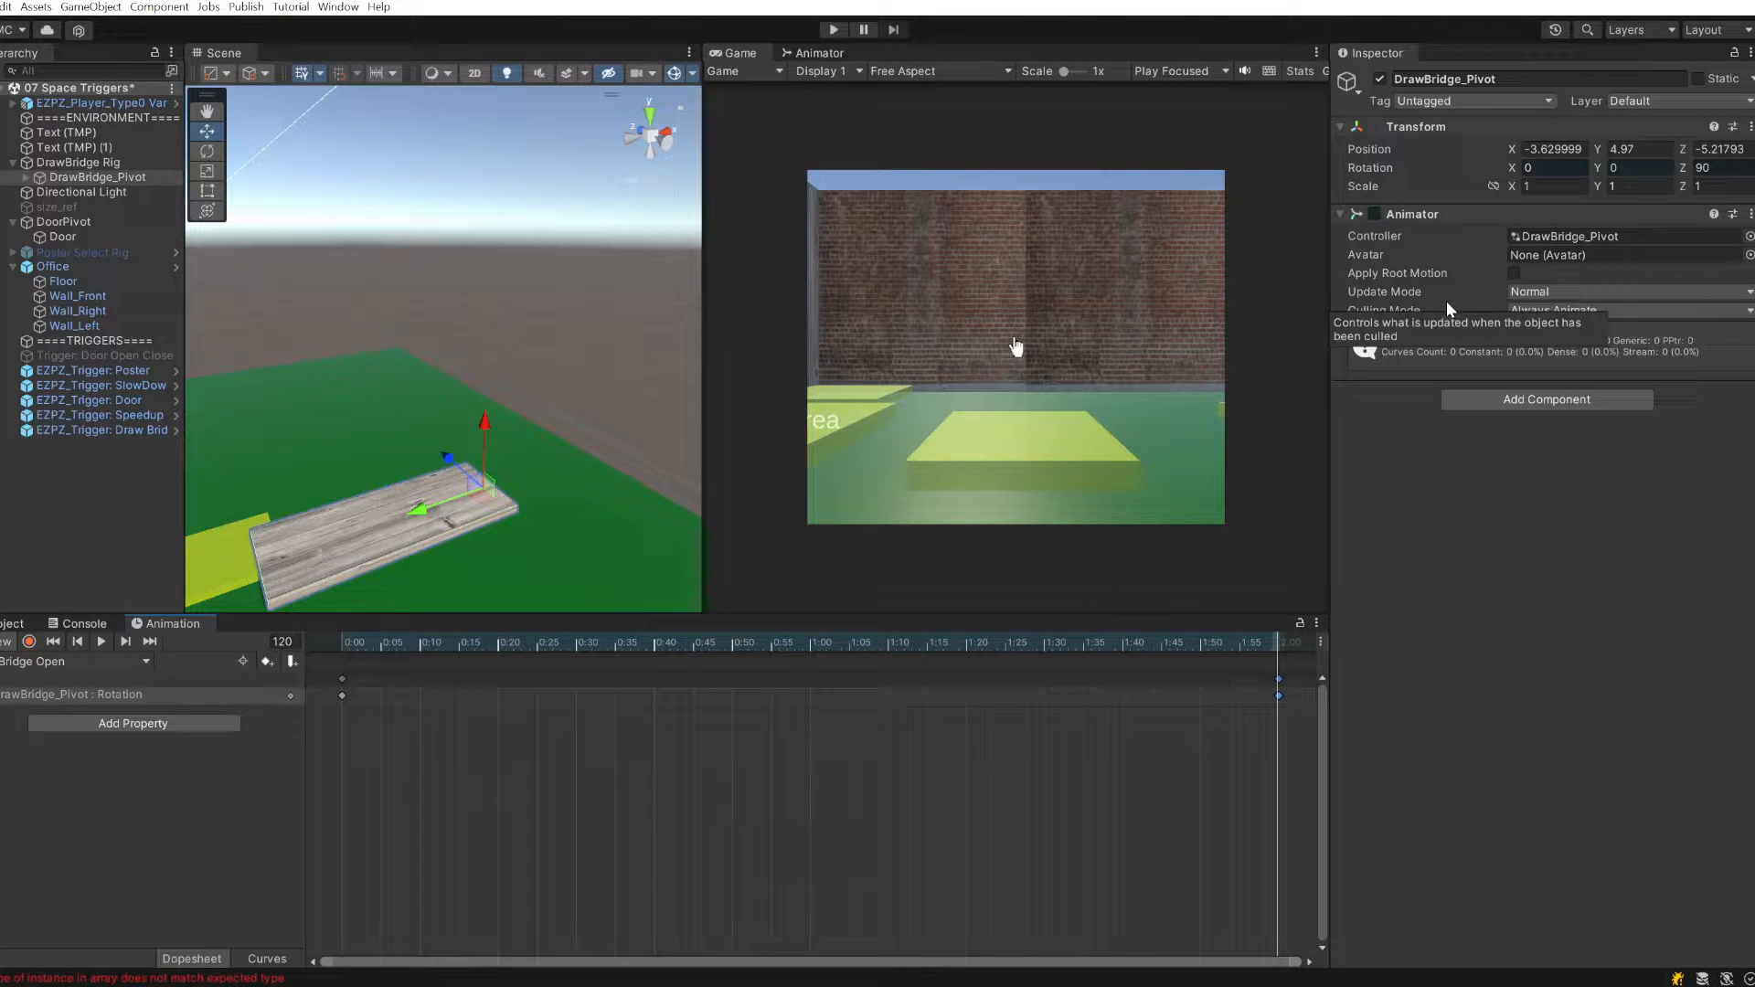
drag(1208, 643, 253, 647)
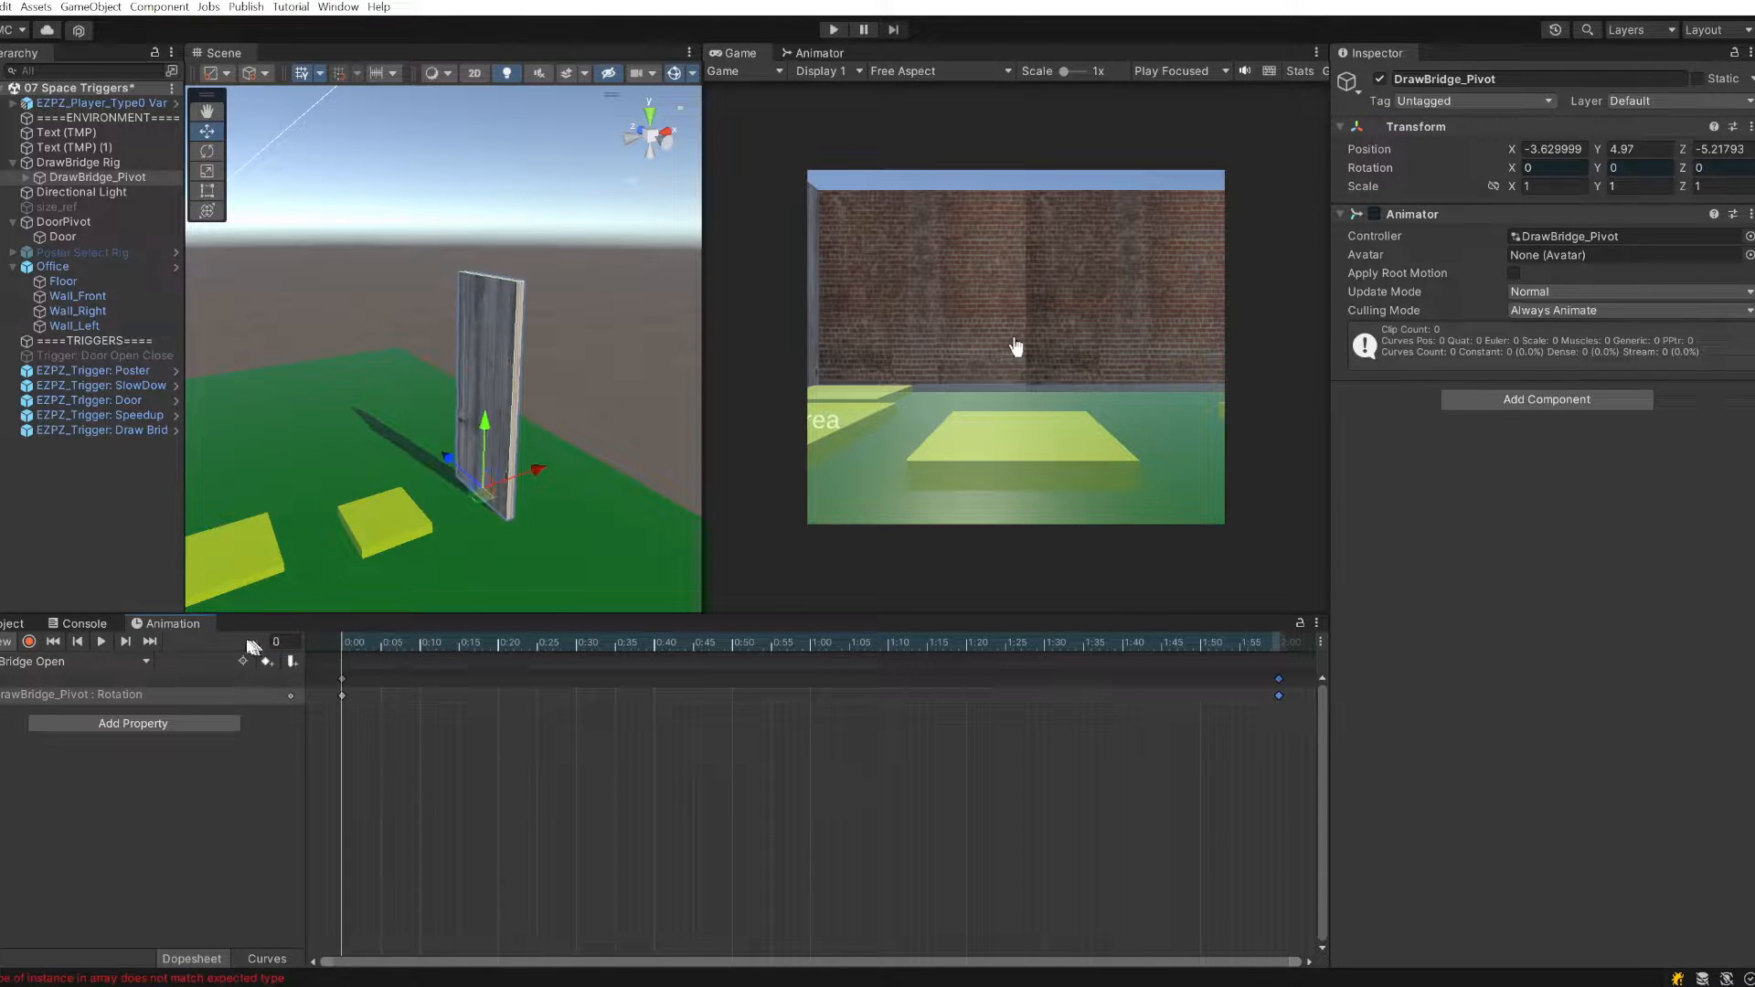
- Try rotating DrawBridge Rig to 15 degrees on Y, and undo the rotation
click(101, 164)
click(103, 179)
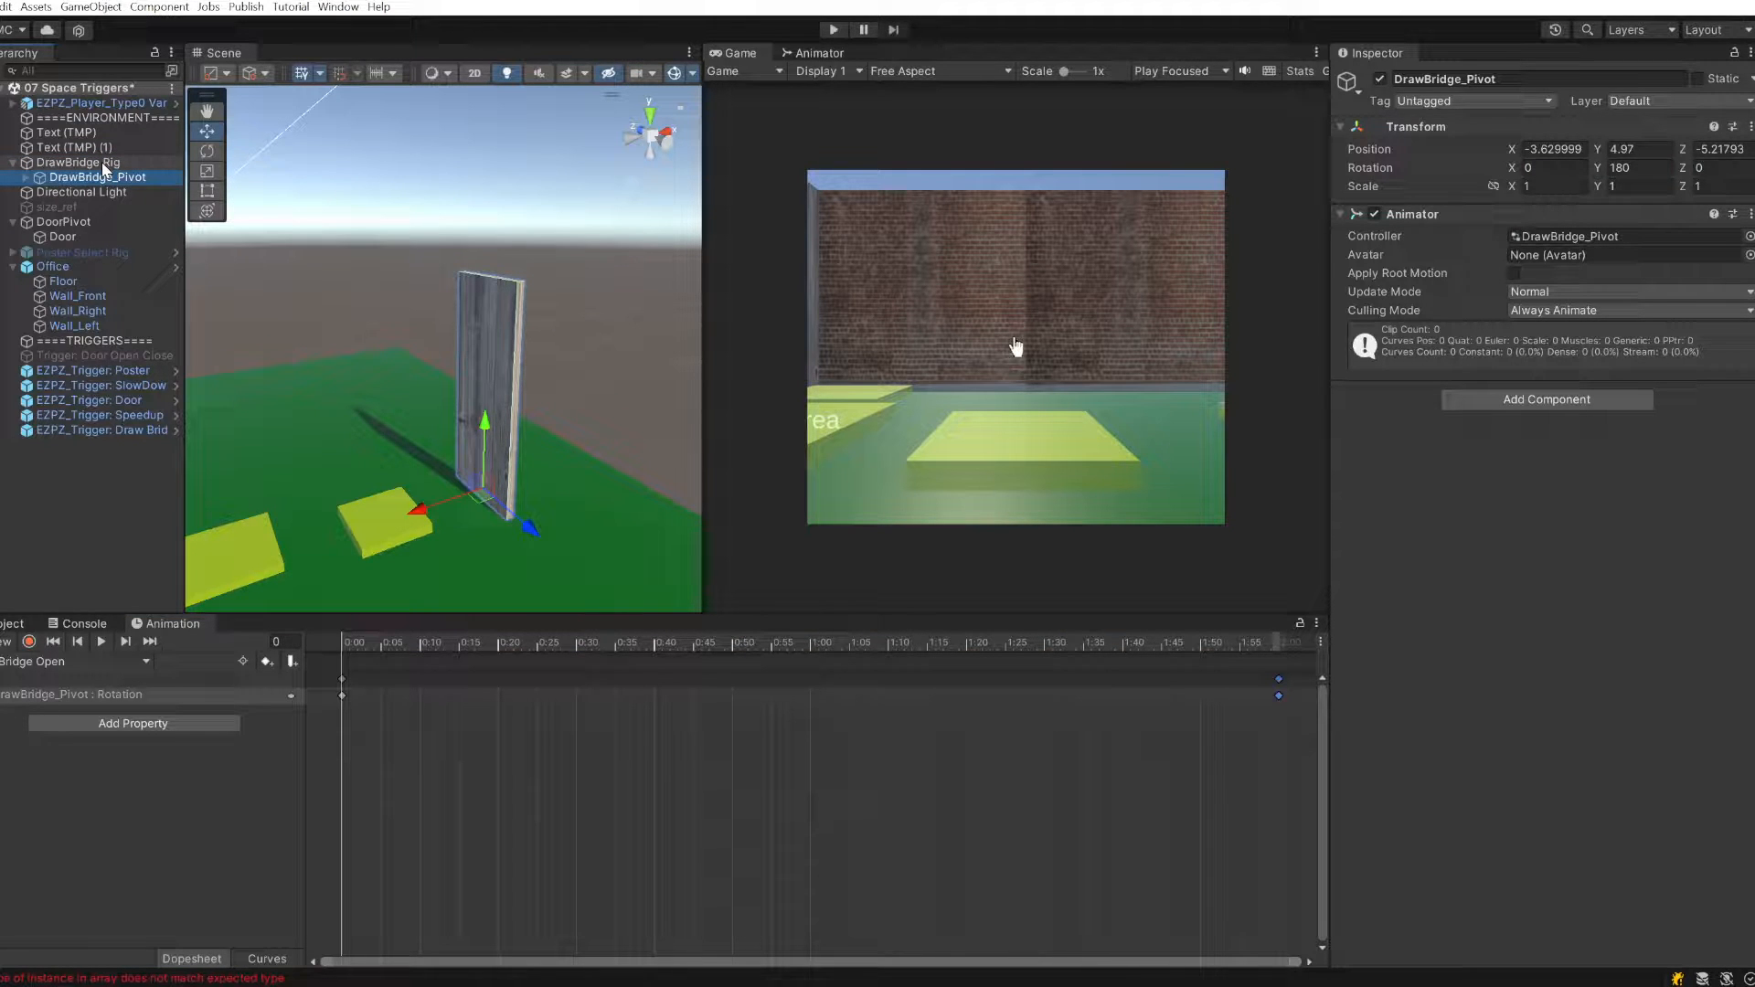
click(103, 165)
key(e)
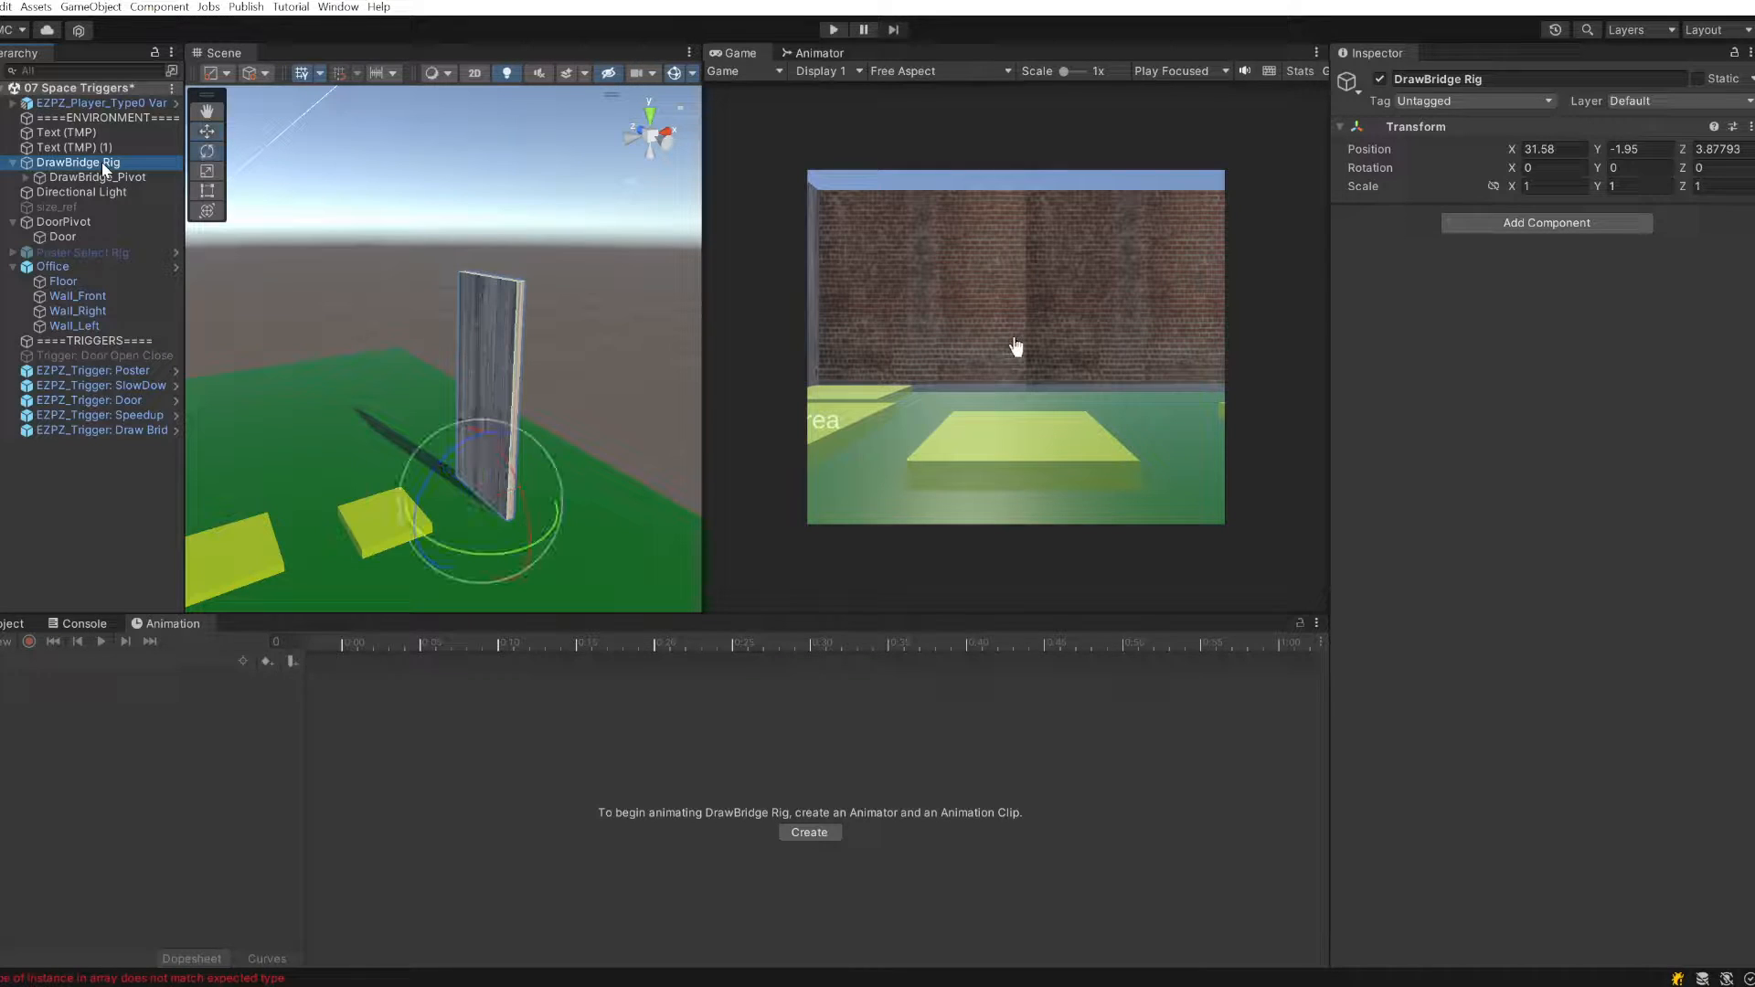
click(538, 546)
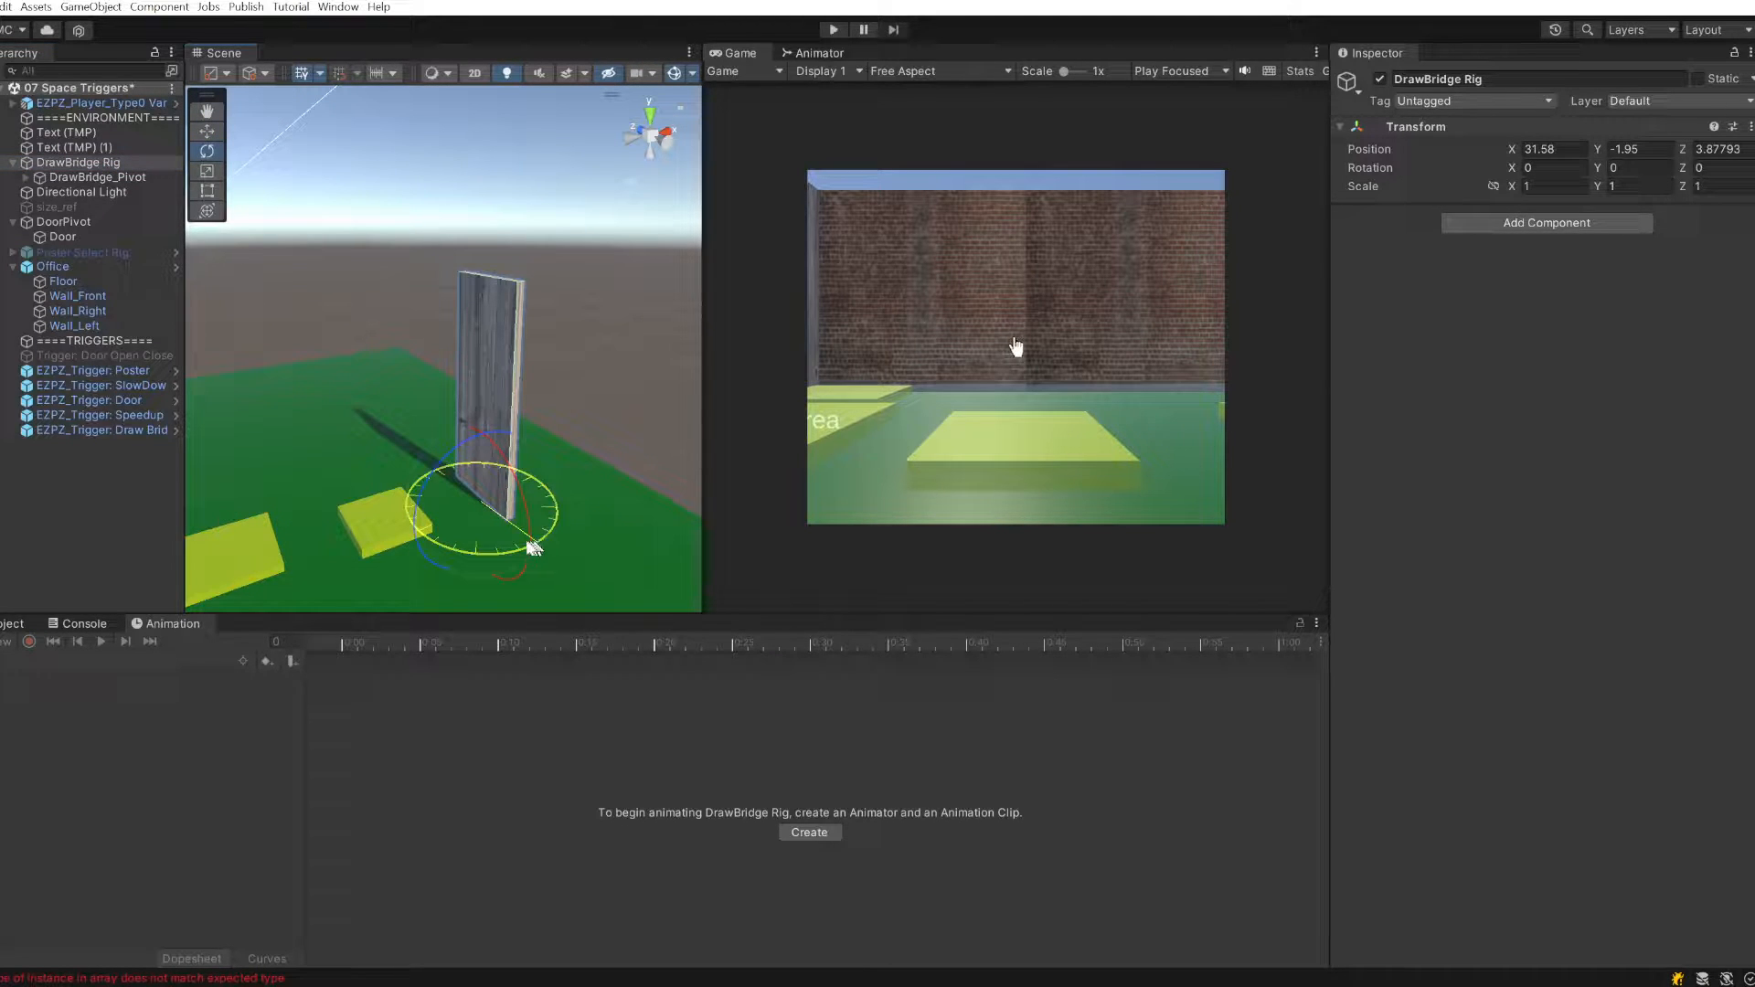
drag(537, 541, 488, 545)
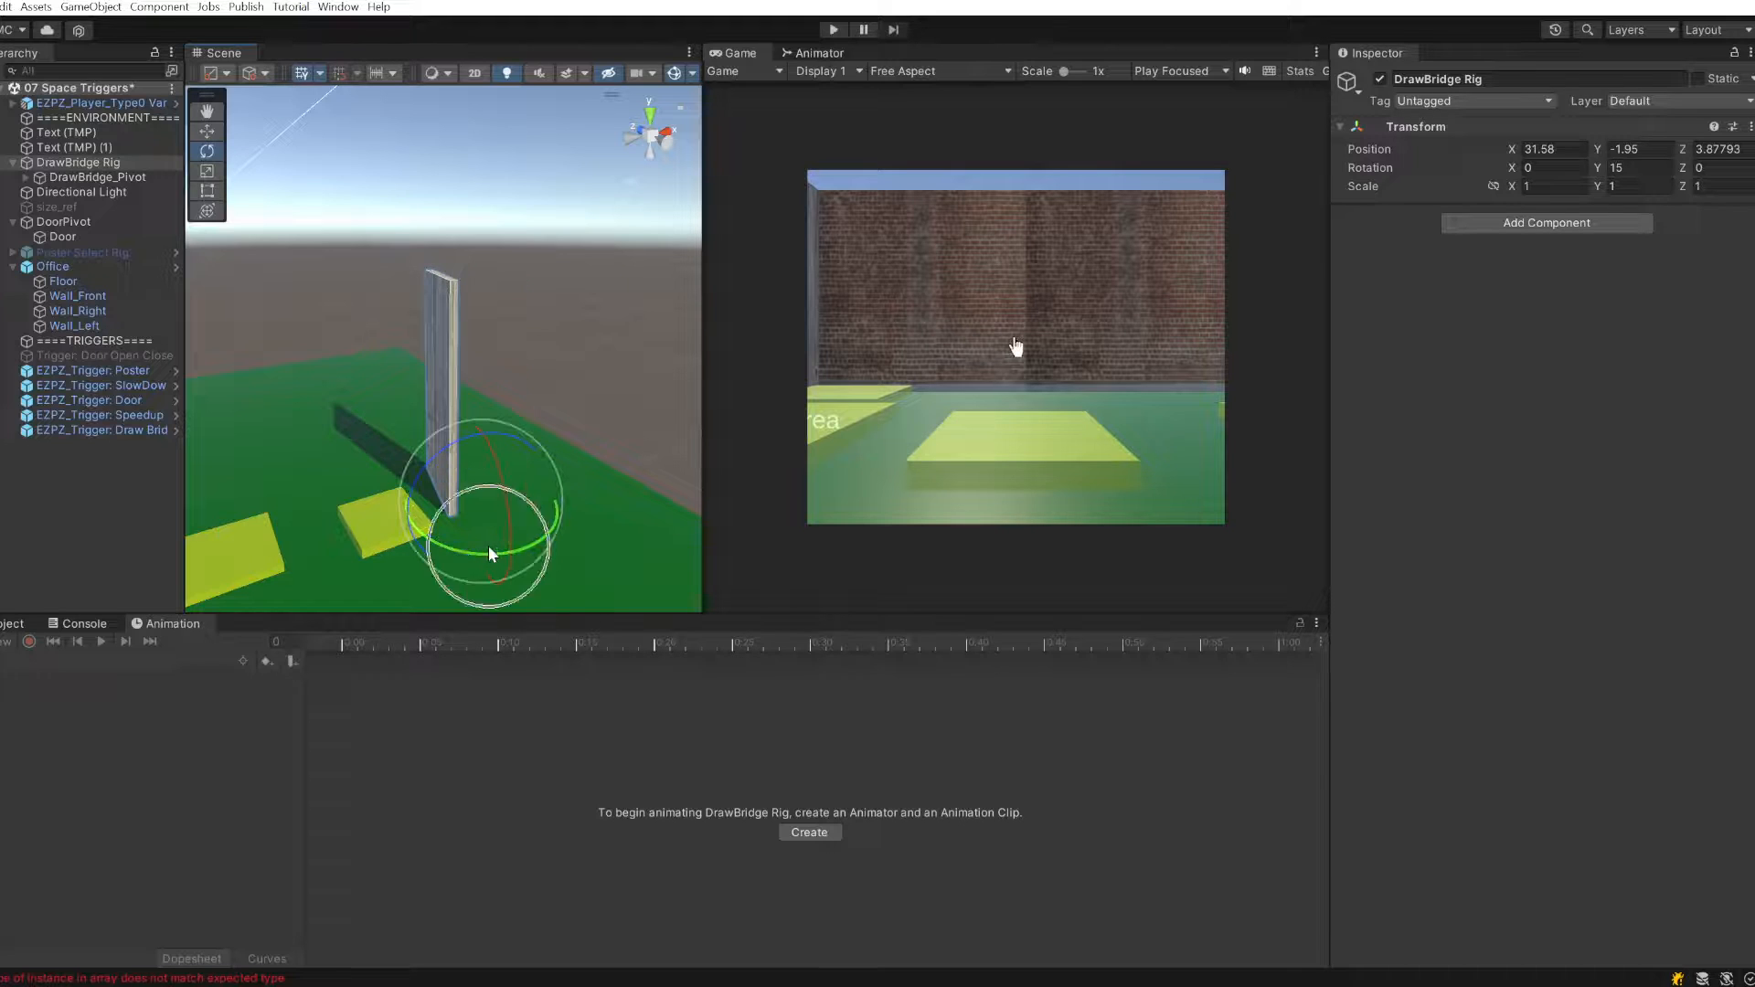
key(ctrl+z)
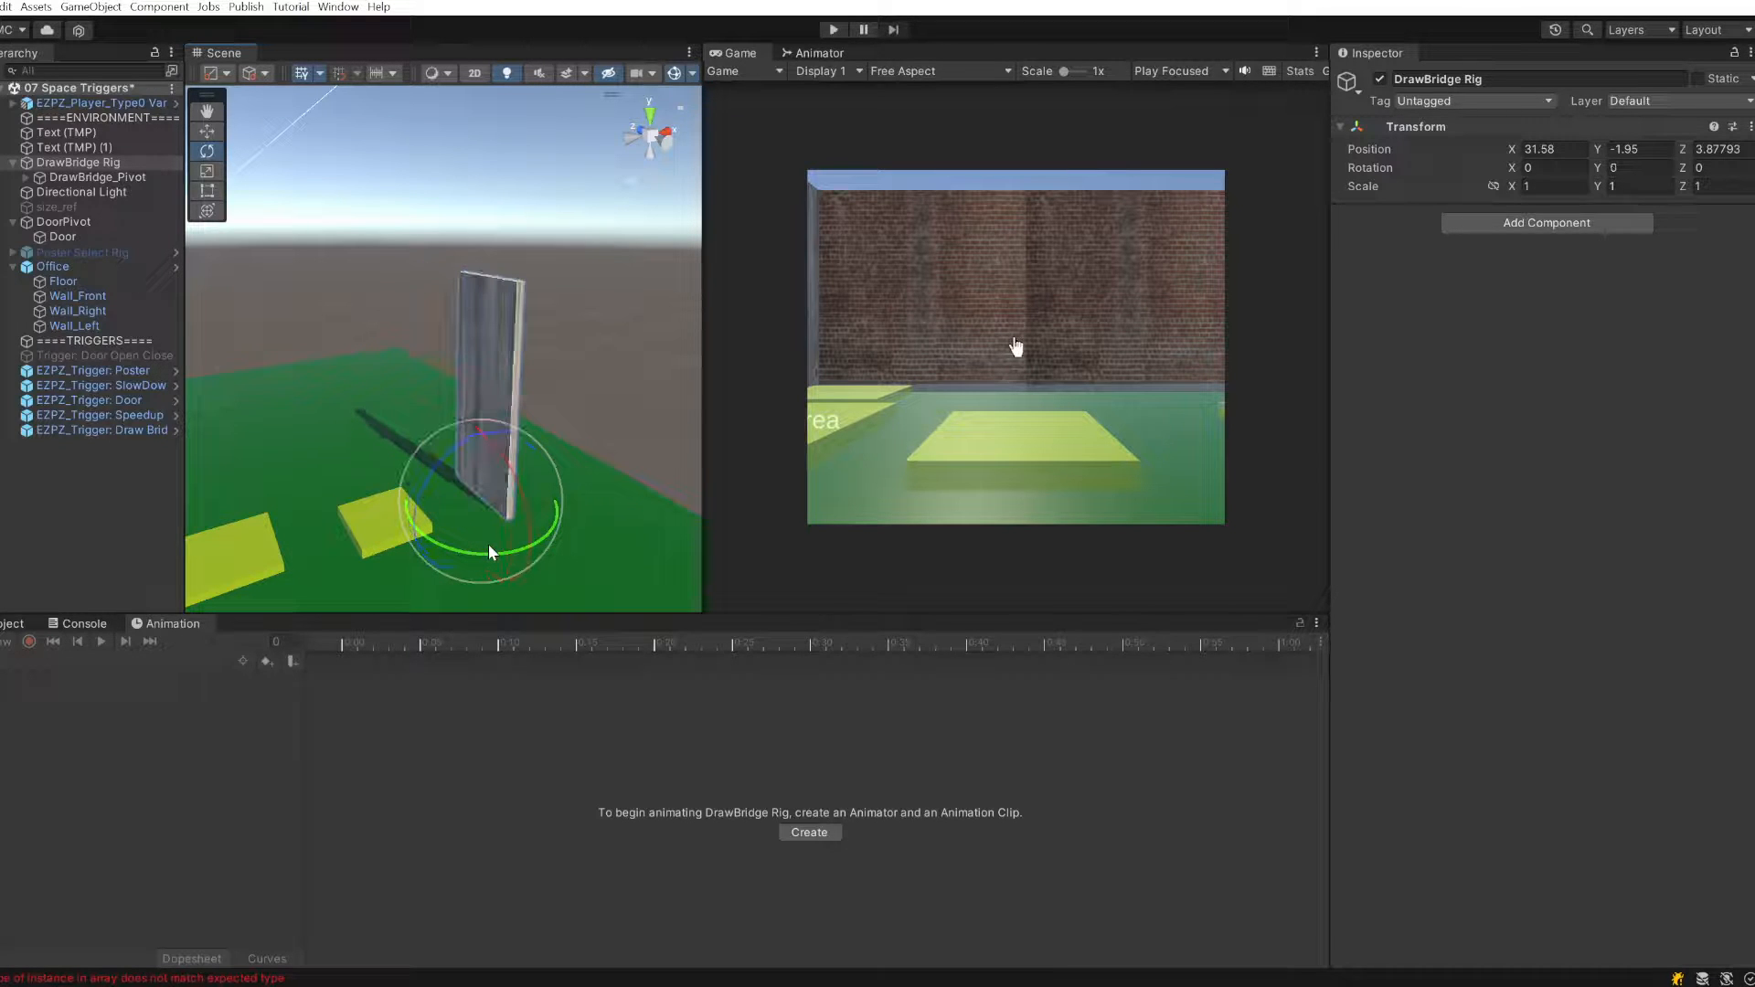
- Set DrawBridge_Pivot's local position to 0, 0, 0 so it sits at the rig's origin
click(86, 176)
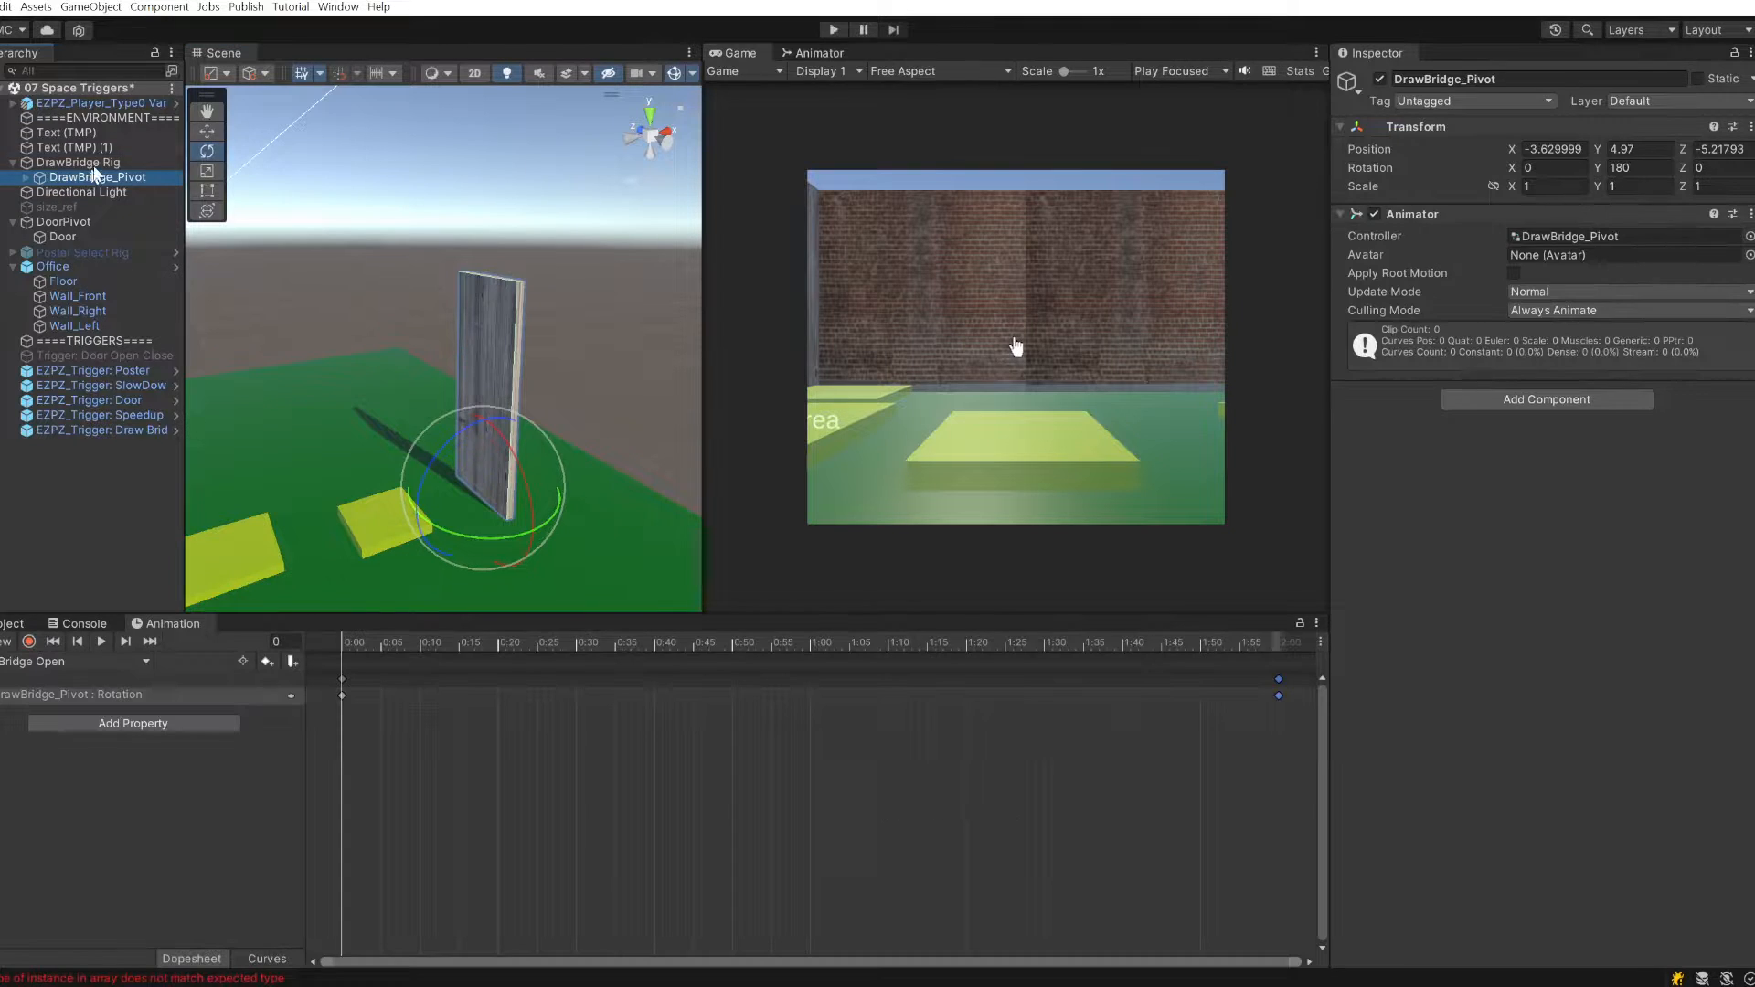
click(1553, 149)
text(0)
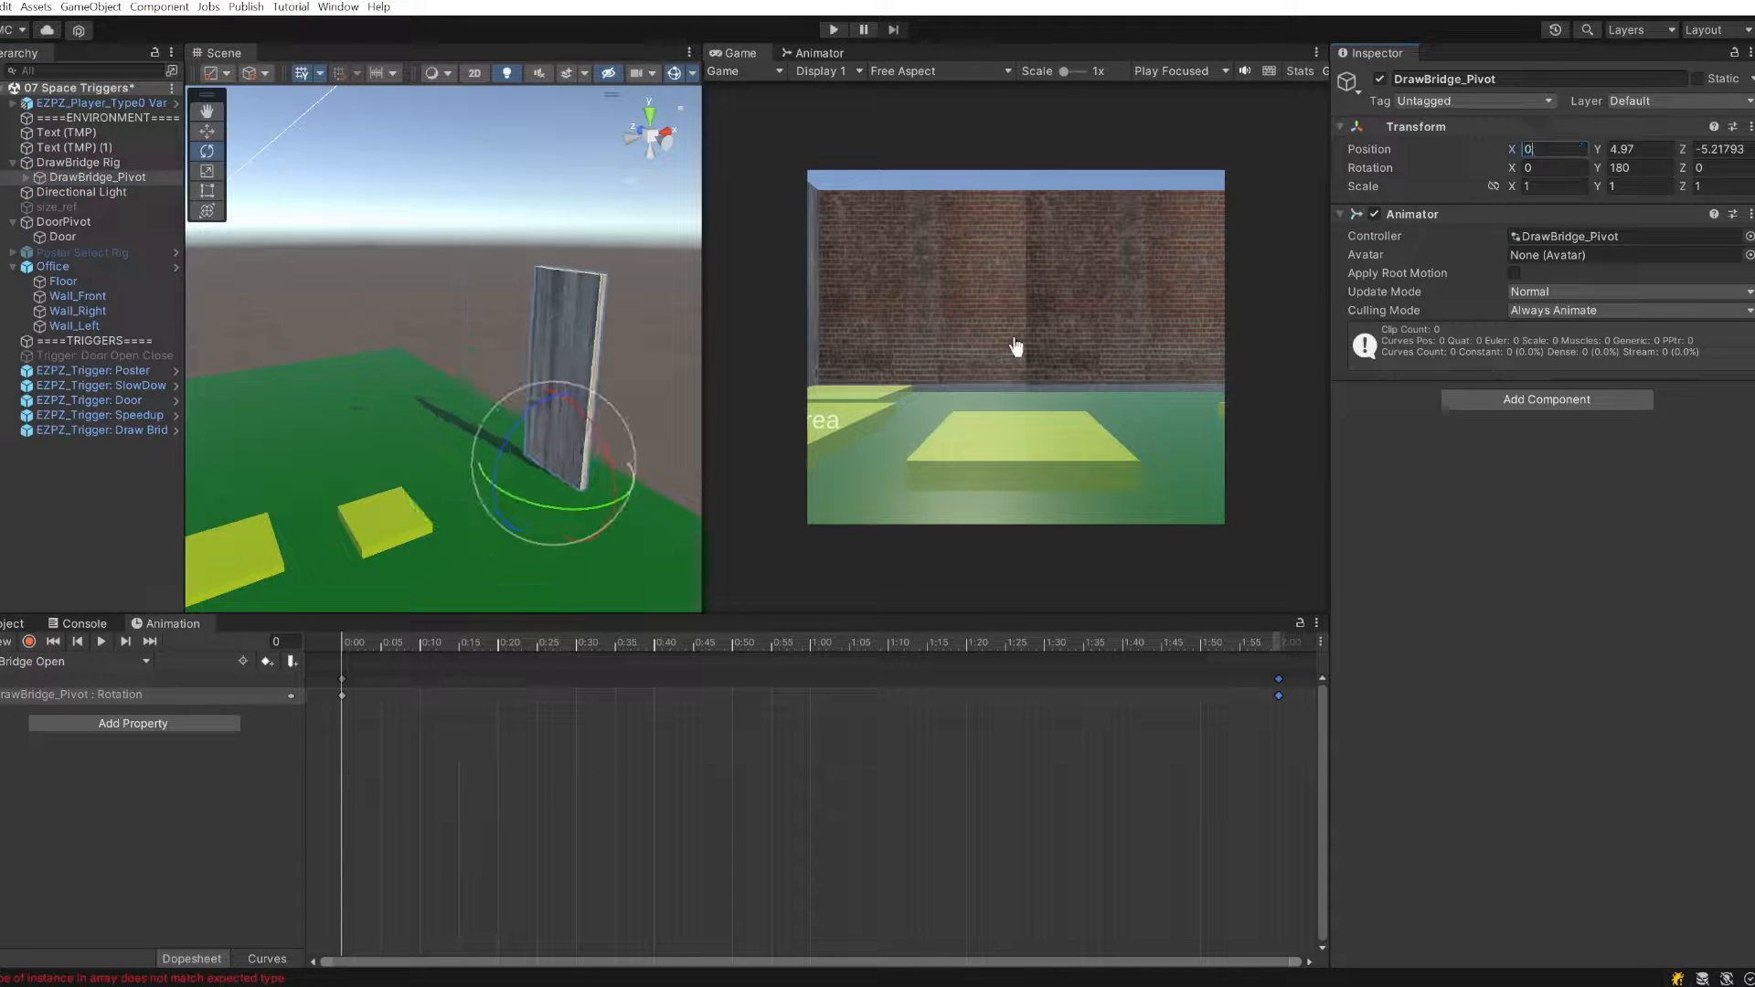
key(Tab)
text(0)
key(Tab)
text(0)
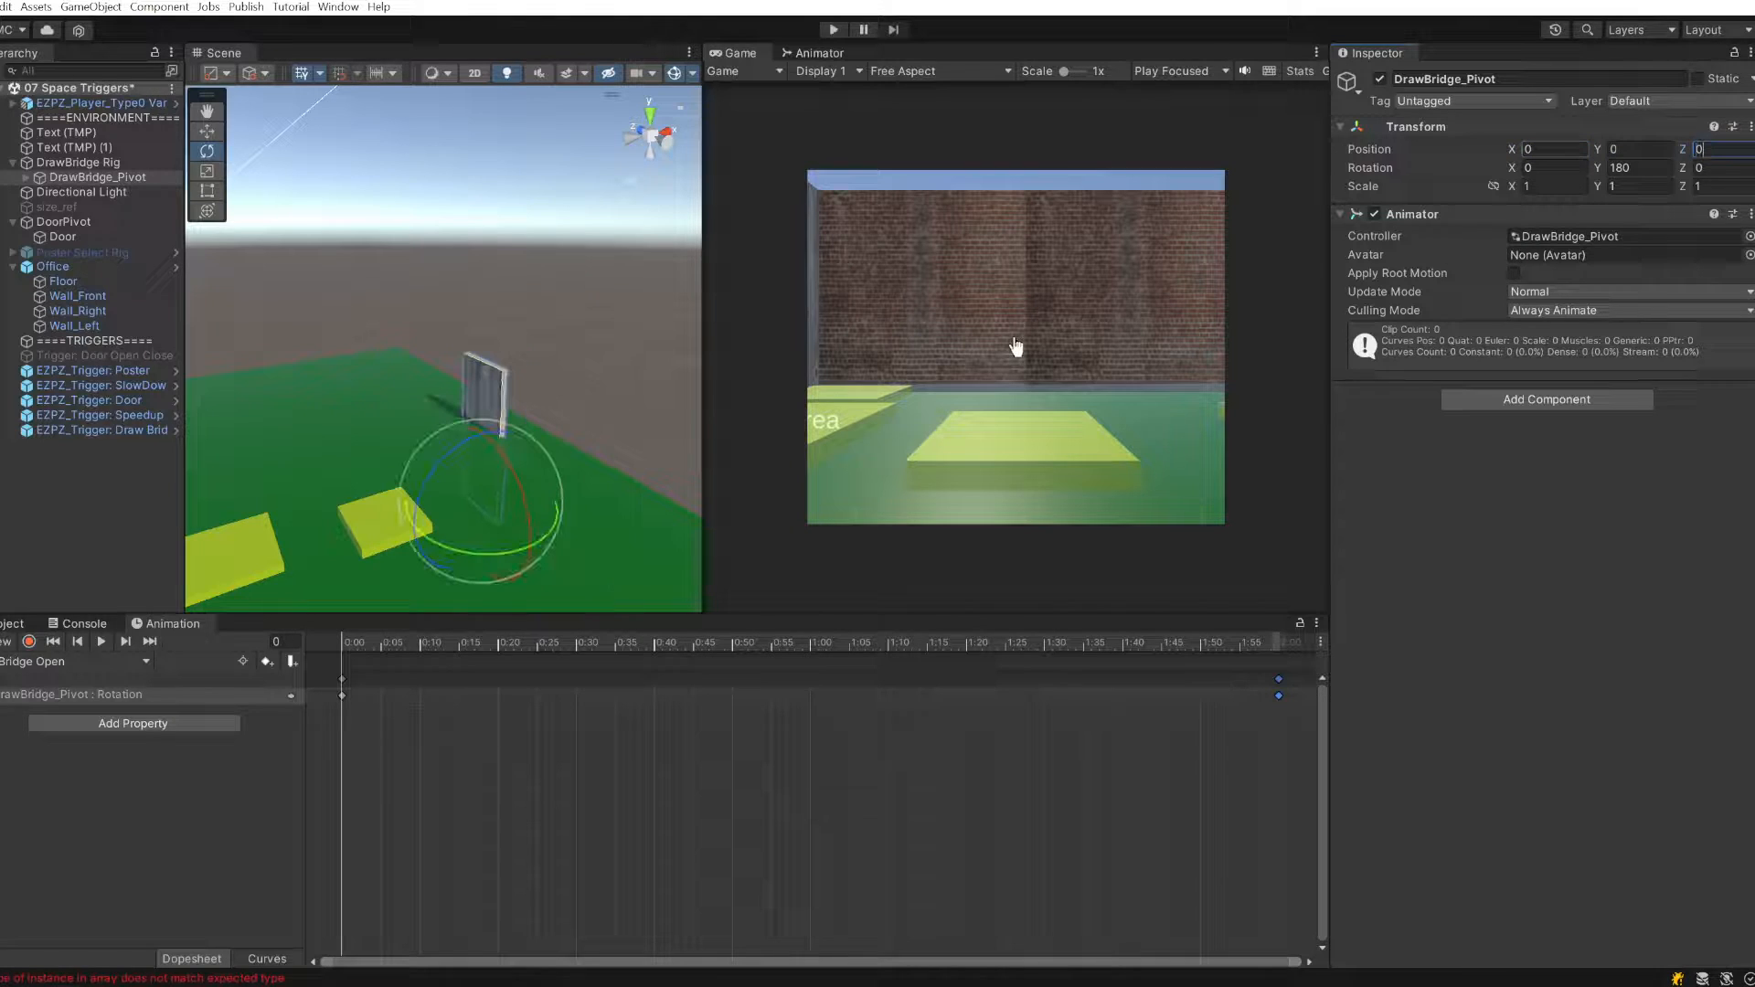
- Move DrawBridge Rig so the bridge stands beside its trigger, at about X 26.37, Y 3.32, Z -1.27
alt+drag(512, 240, 604, 275)
click(124, 162)
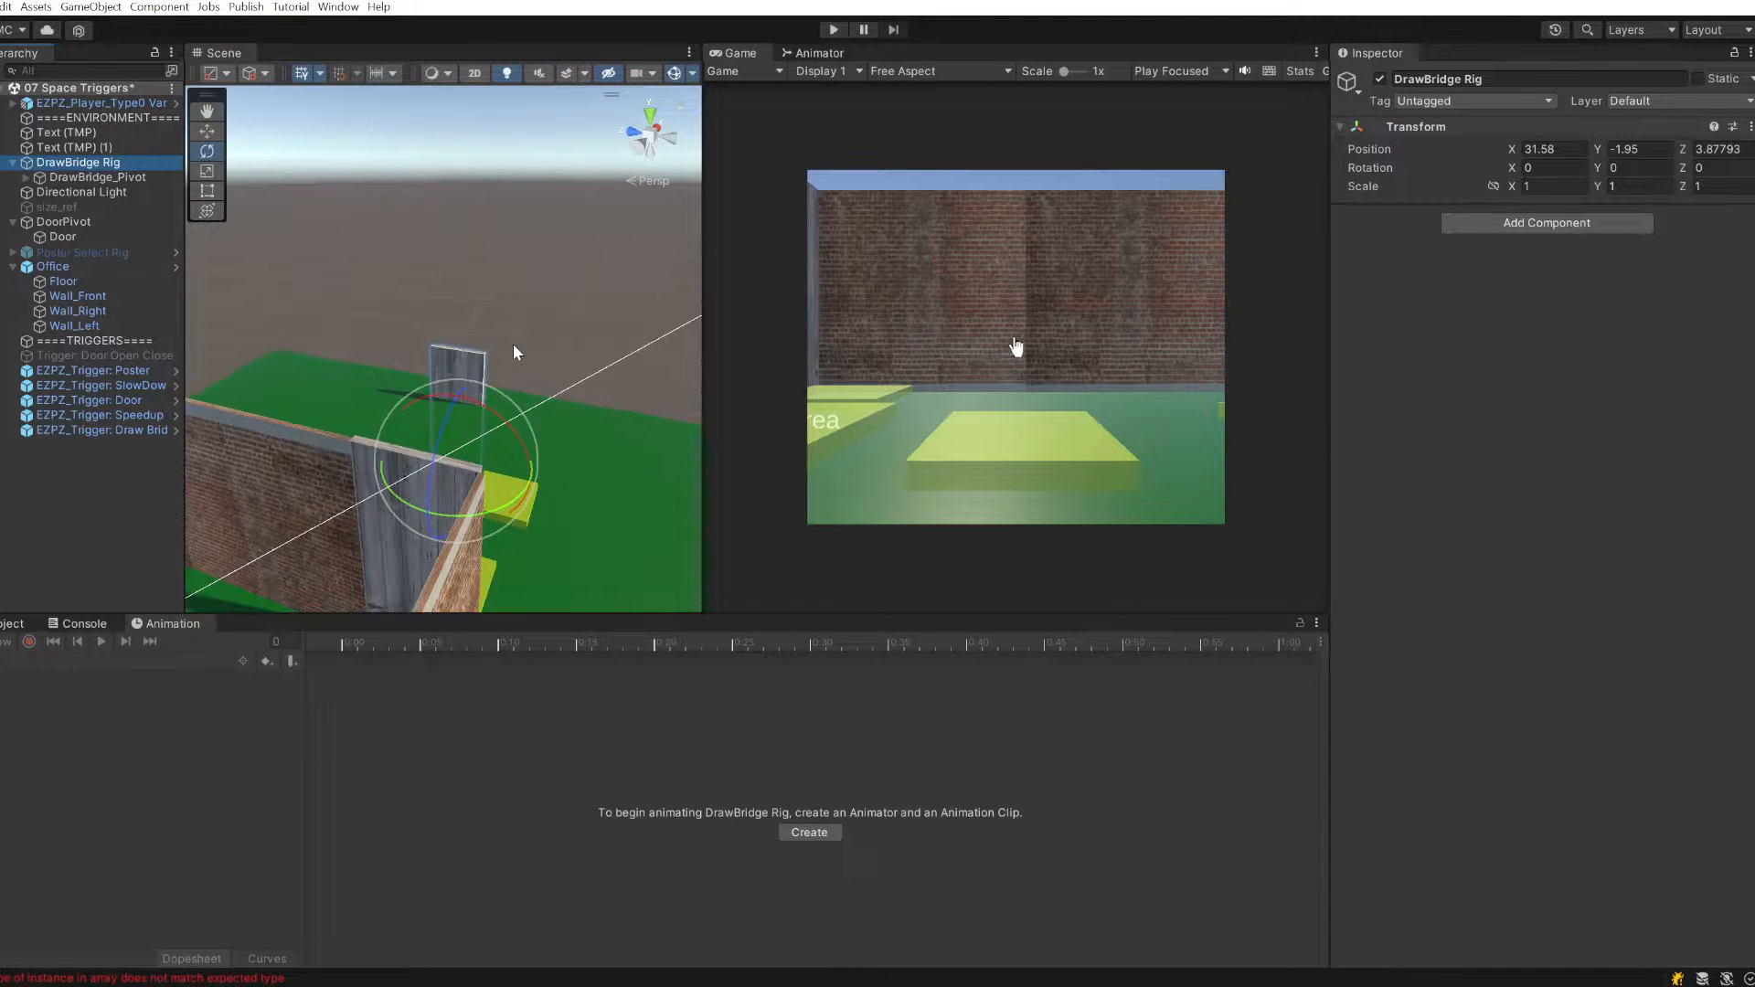
key(w)
drag(461, 409, 402, 397)
click(466, 387)
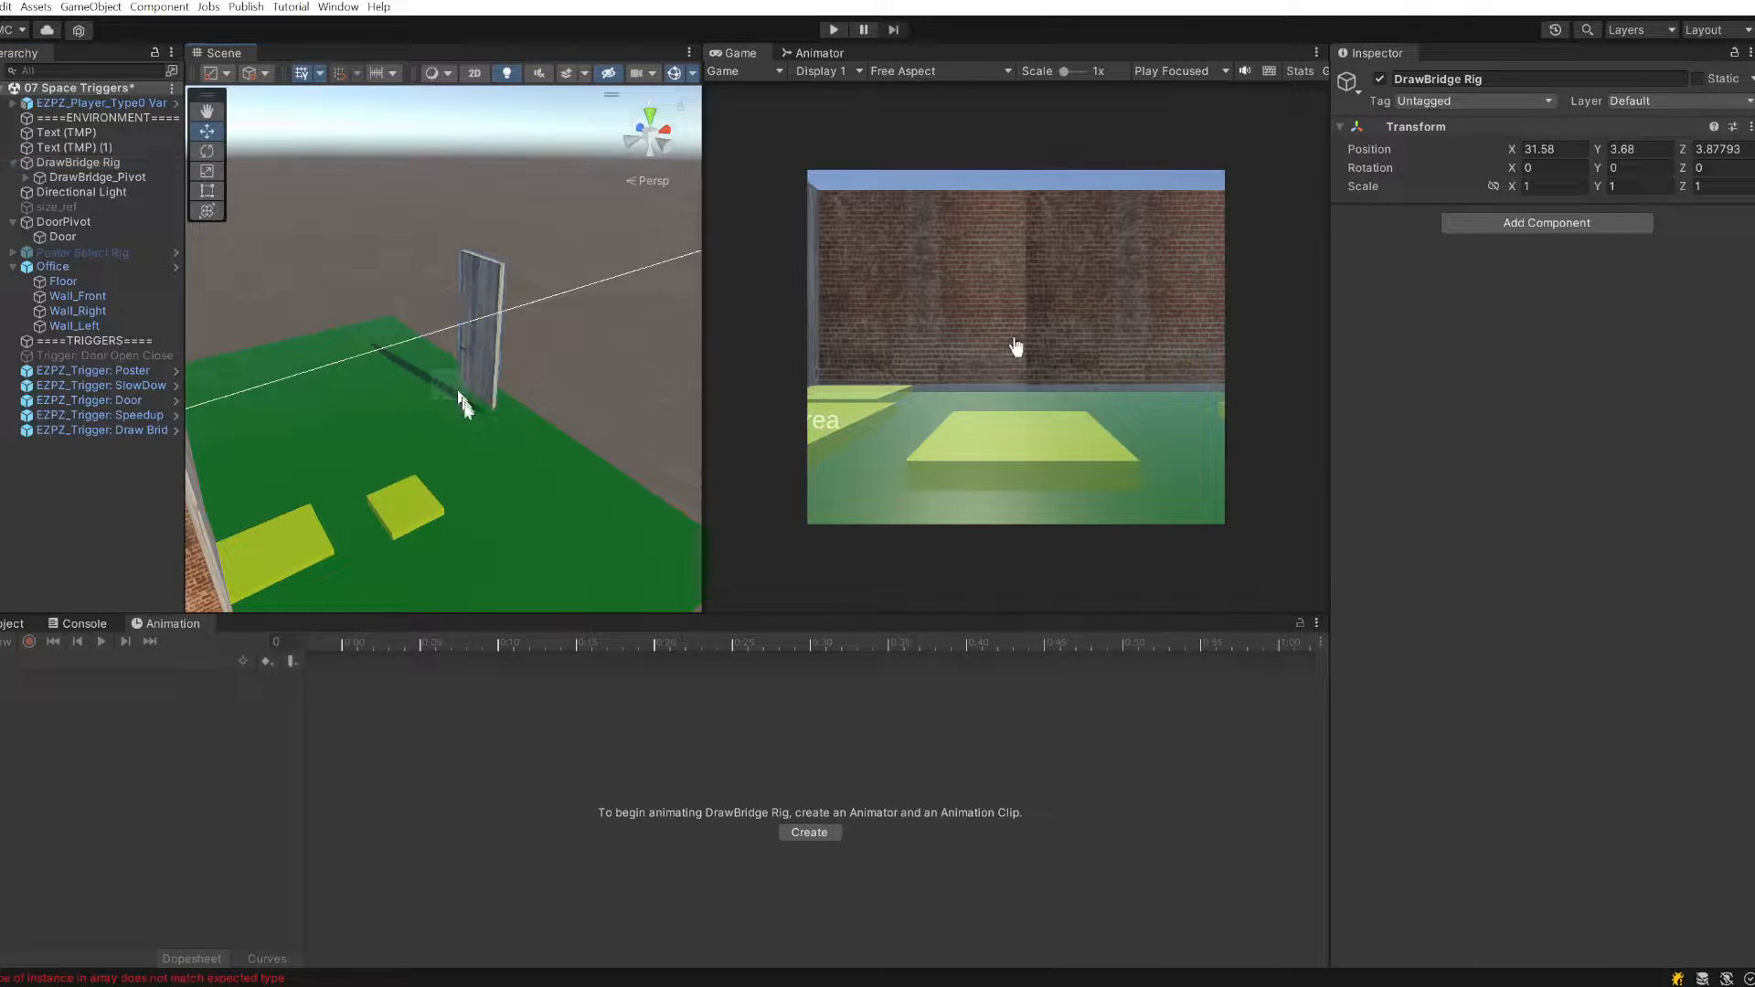
click(80, 162)
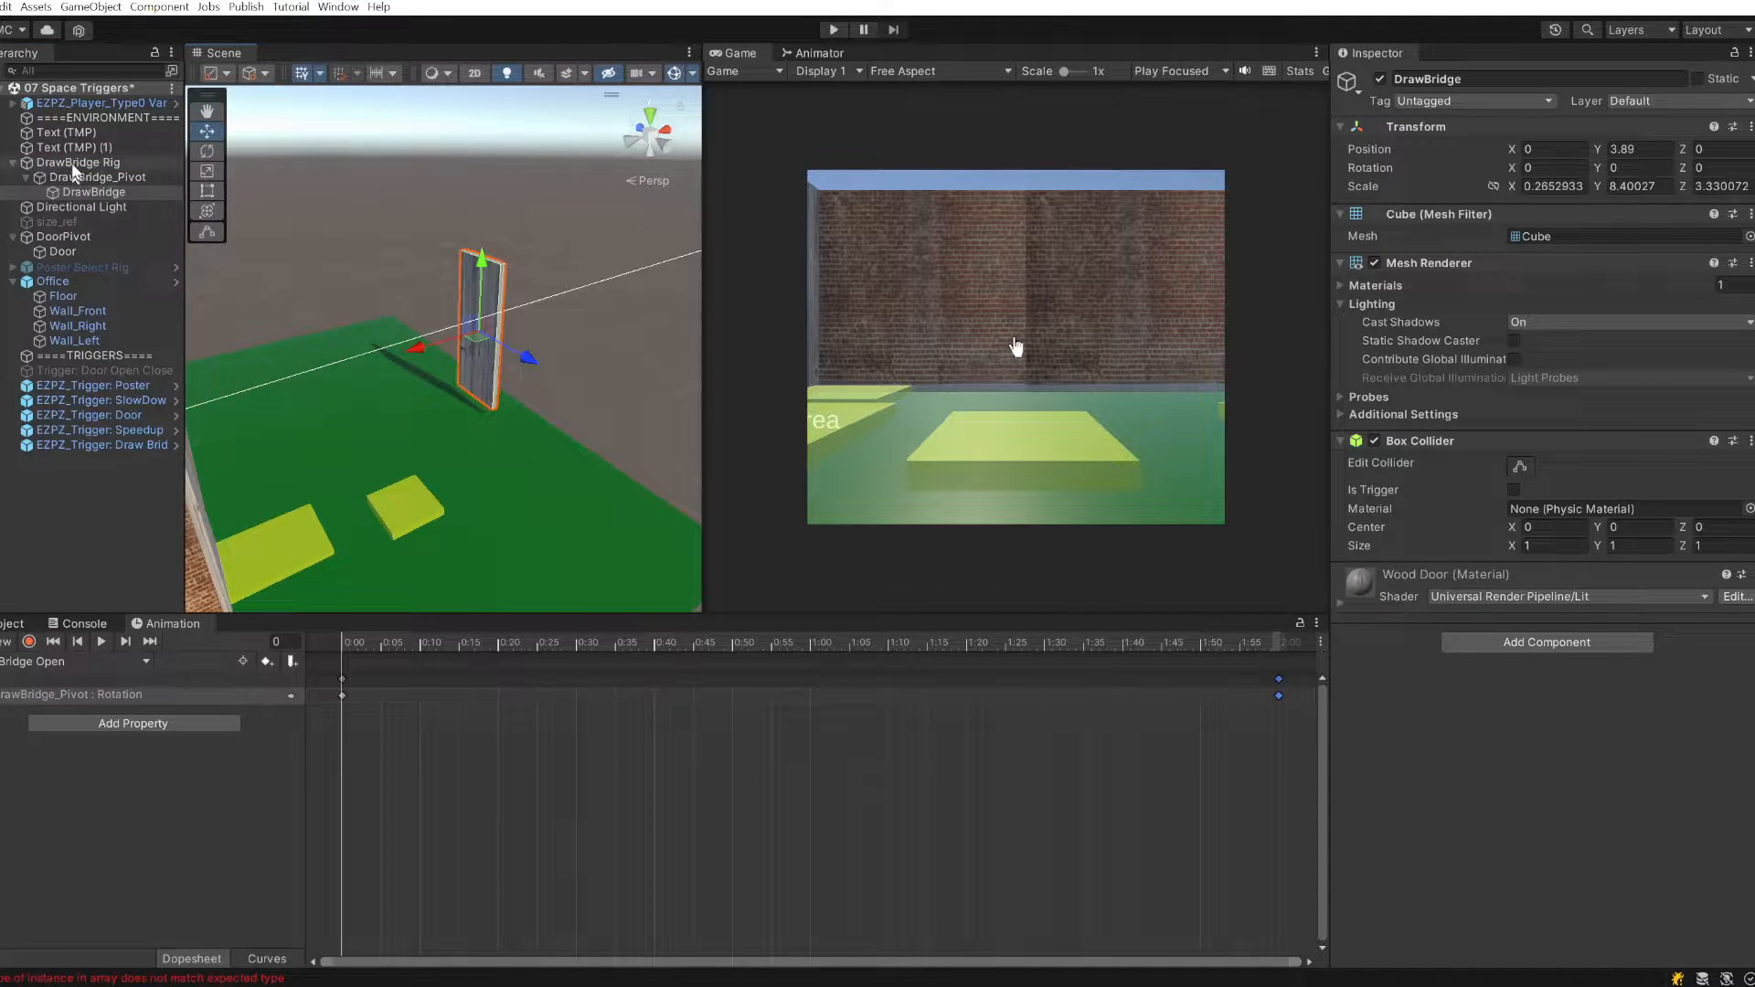
drag(437, 367, 422, 456)
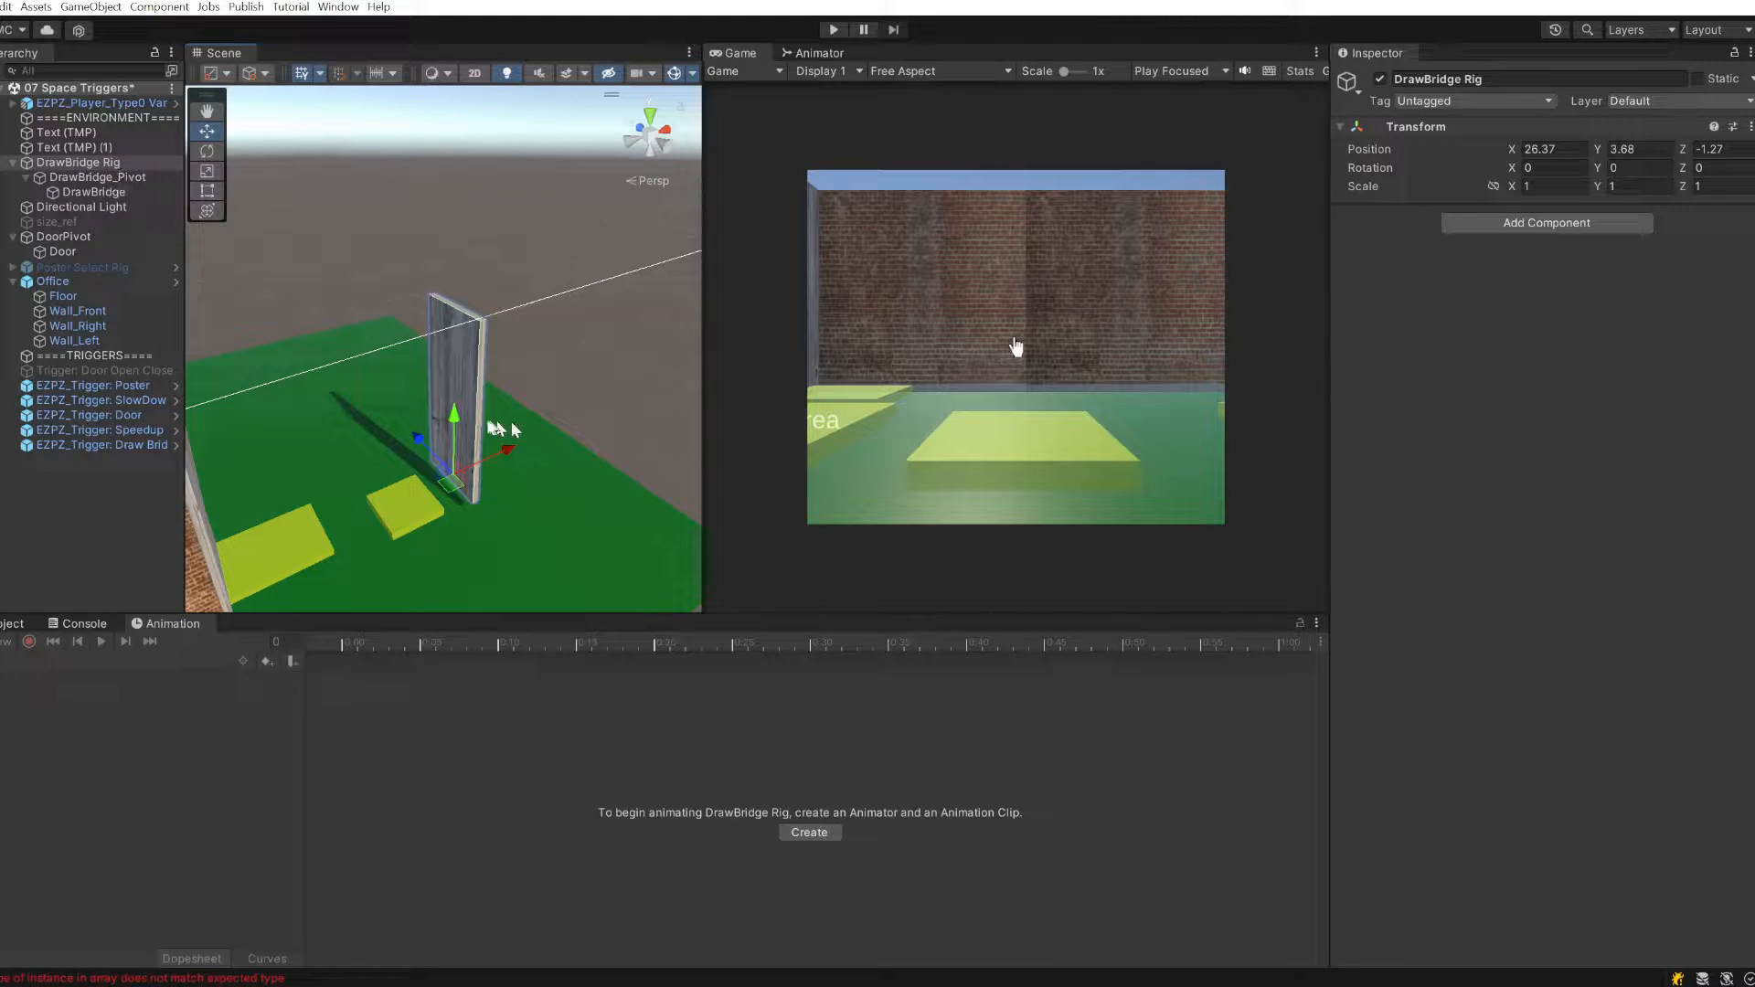
drag(460, 428, 458, 435)
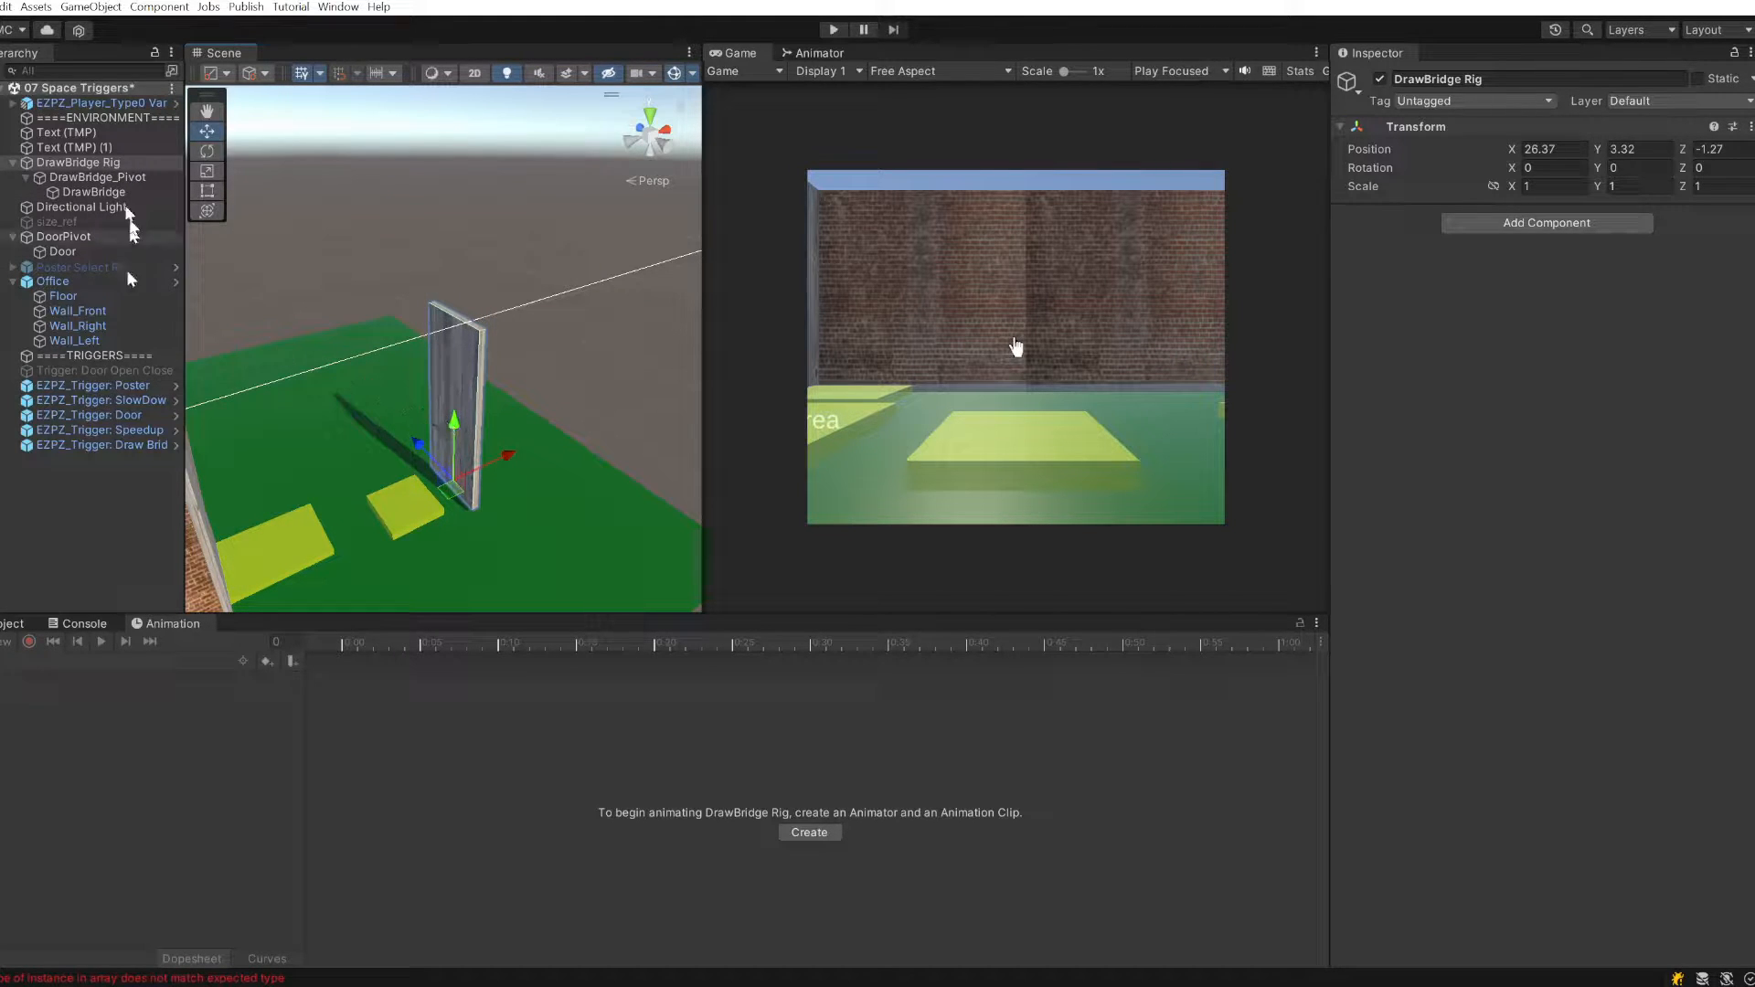
- Enter play mode and fire the open parameter of DrawBridge_Pivot's animator to test the bridge's opening
click(74, 176)
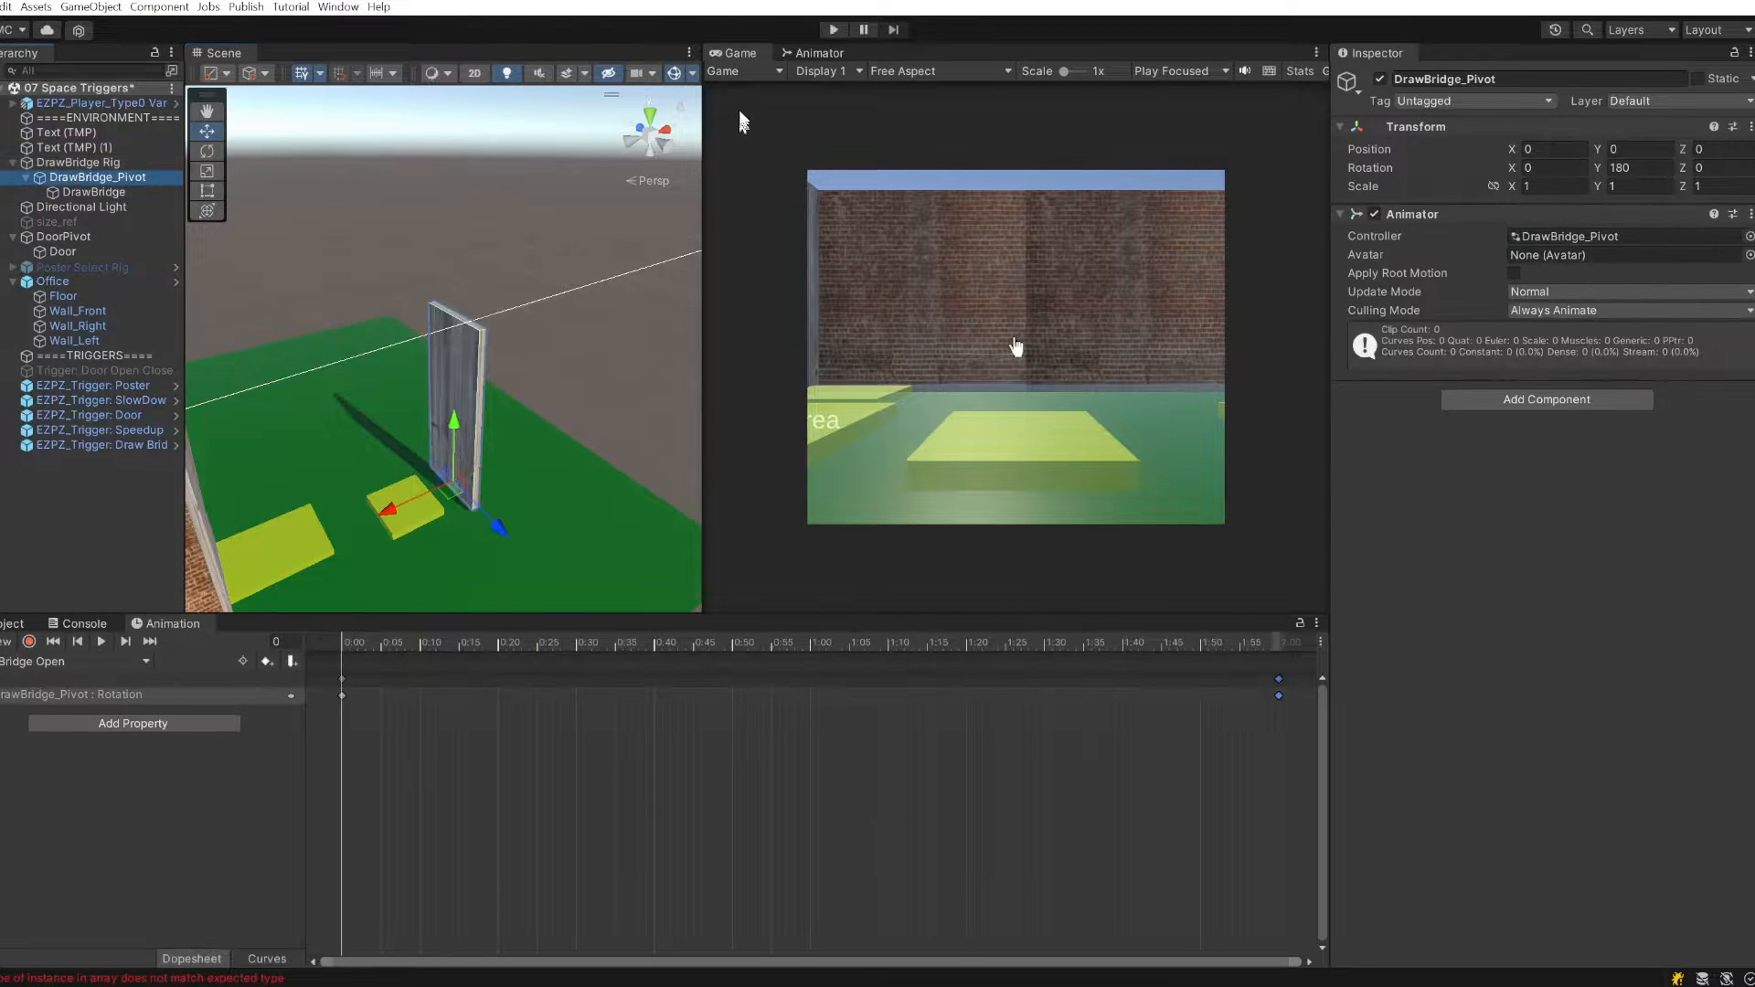
click(809, 53)
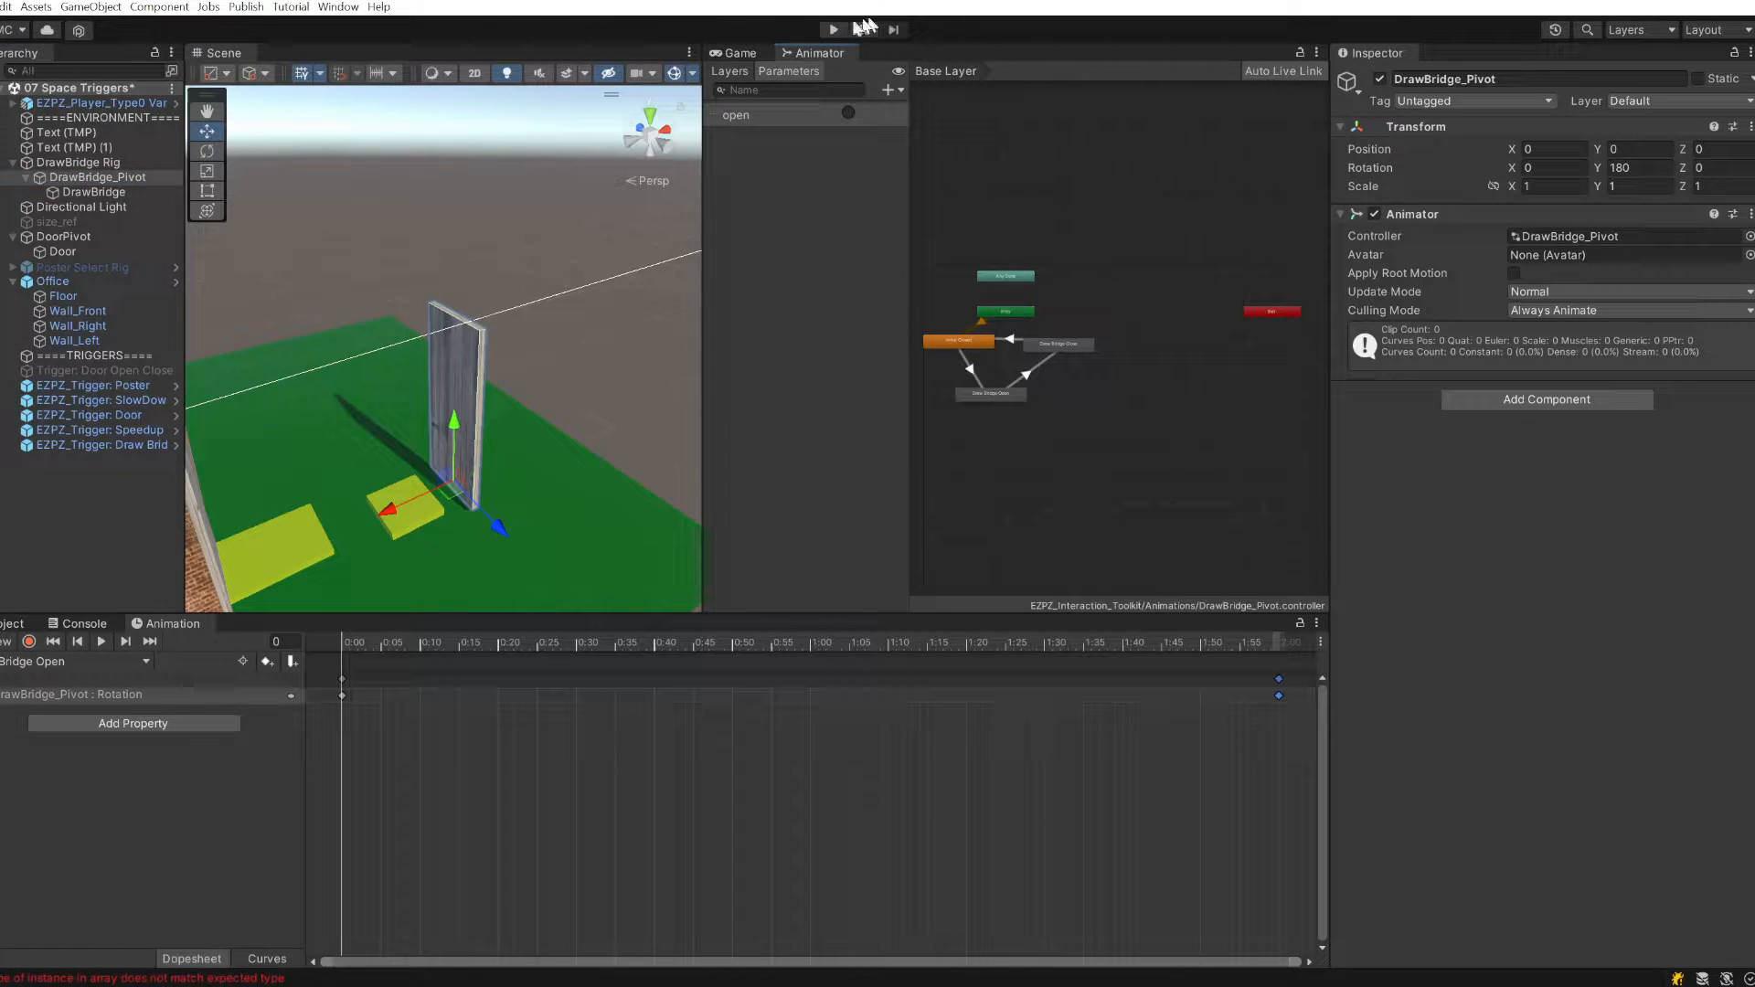
click(832, 30)
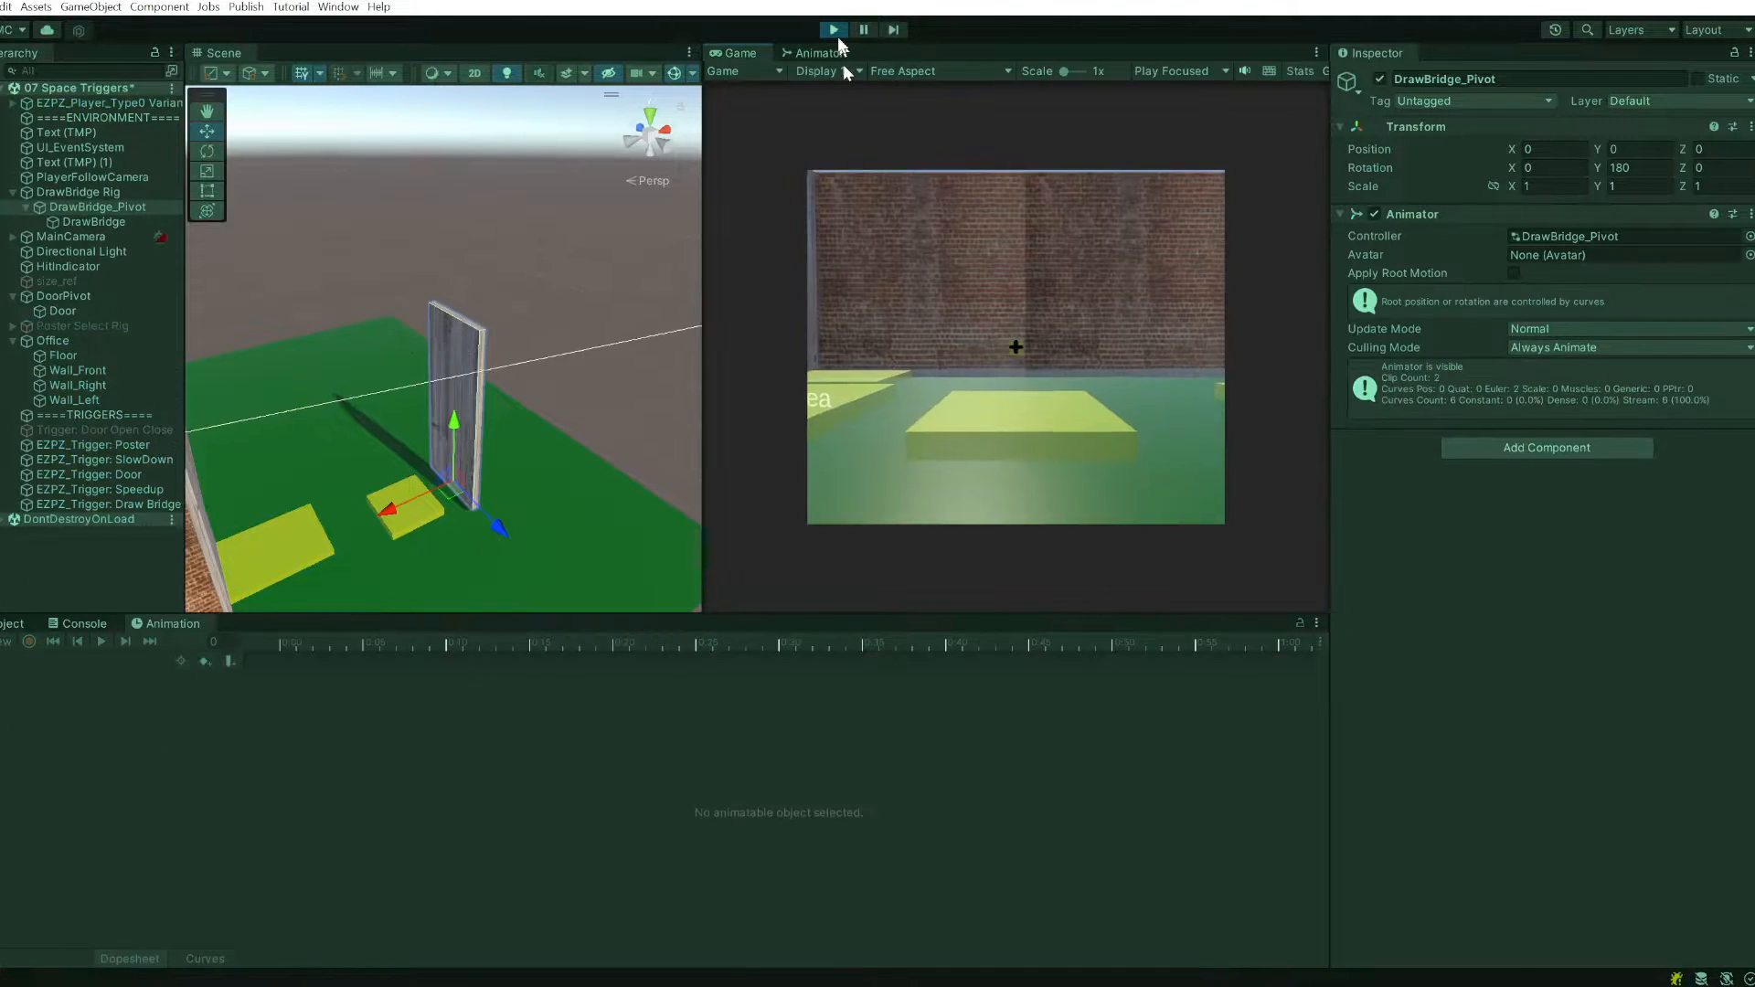
click(818, 53)
click(845, 112)
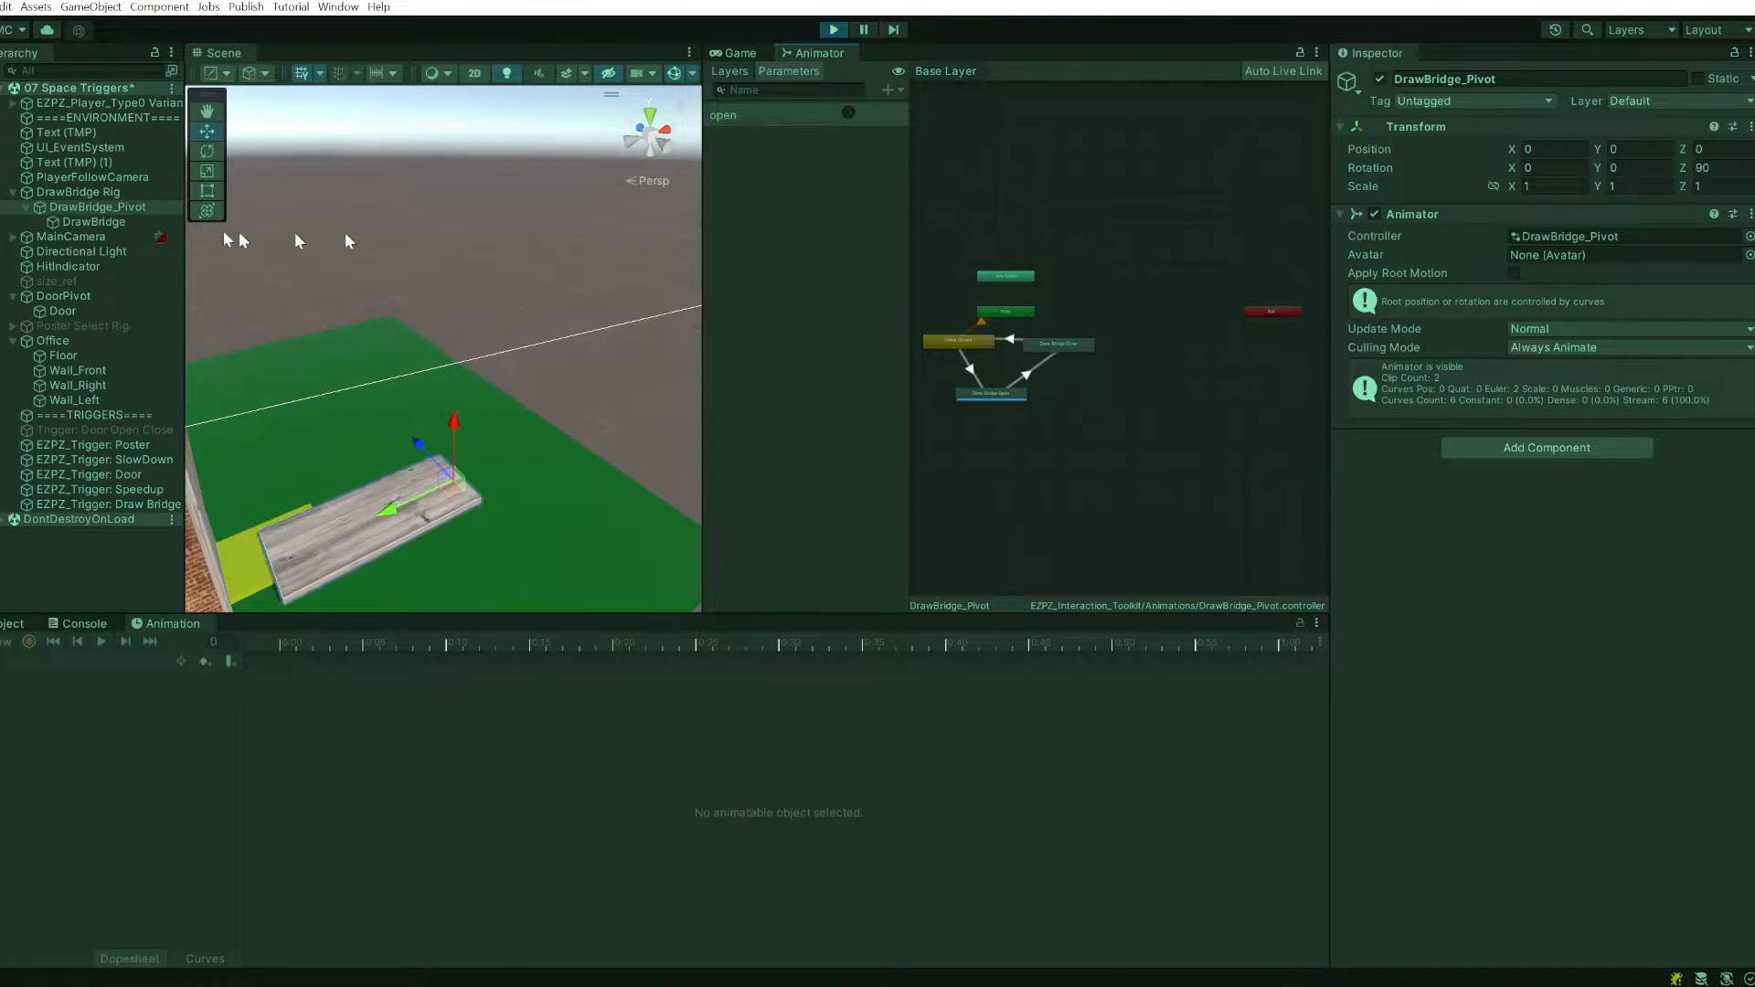
- Rotate DrawBridge Rig to 180 degrees on Y during play and fire the open parameter twice to retest the bridge
click(64, 205)
click(85, 193)
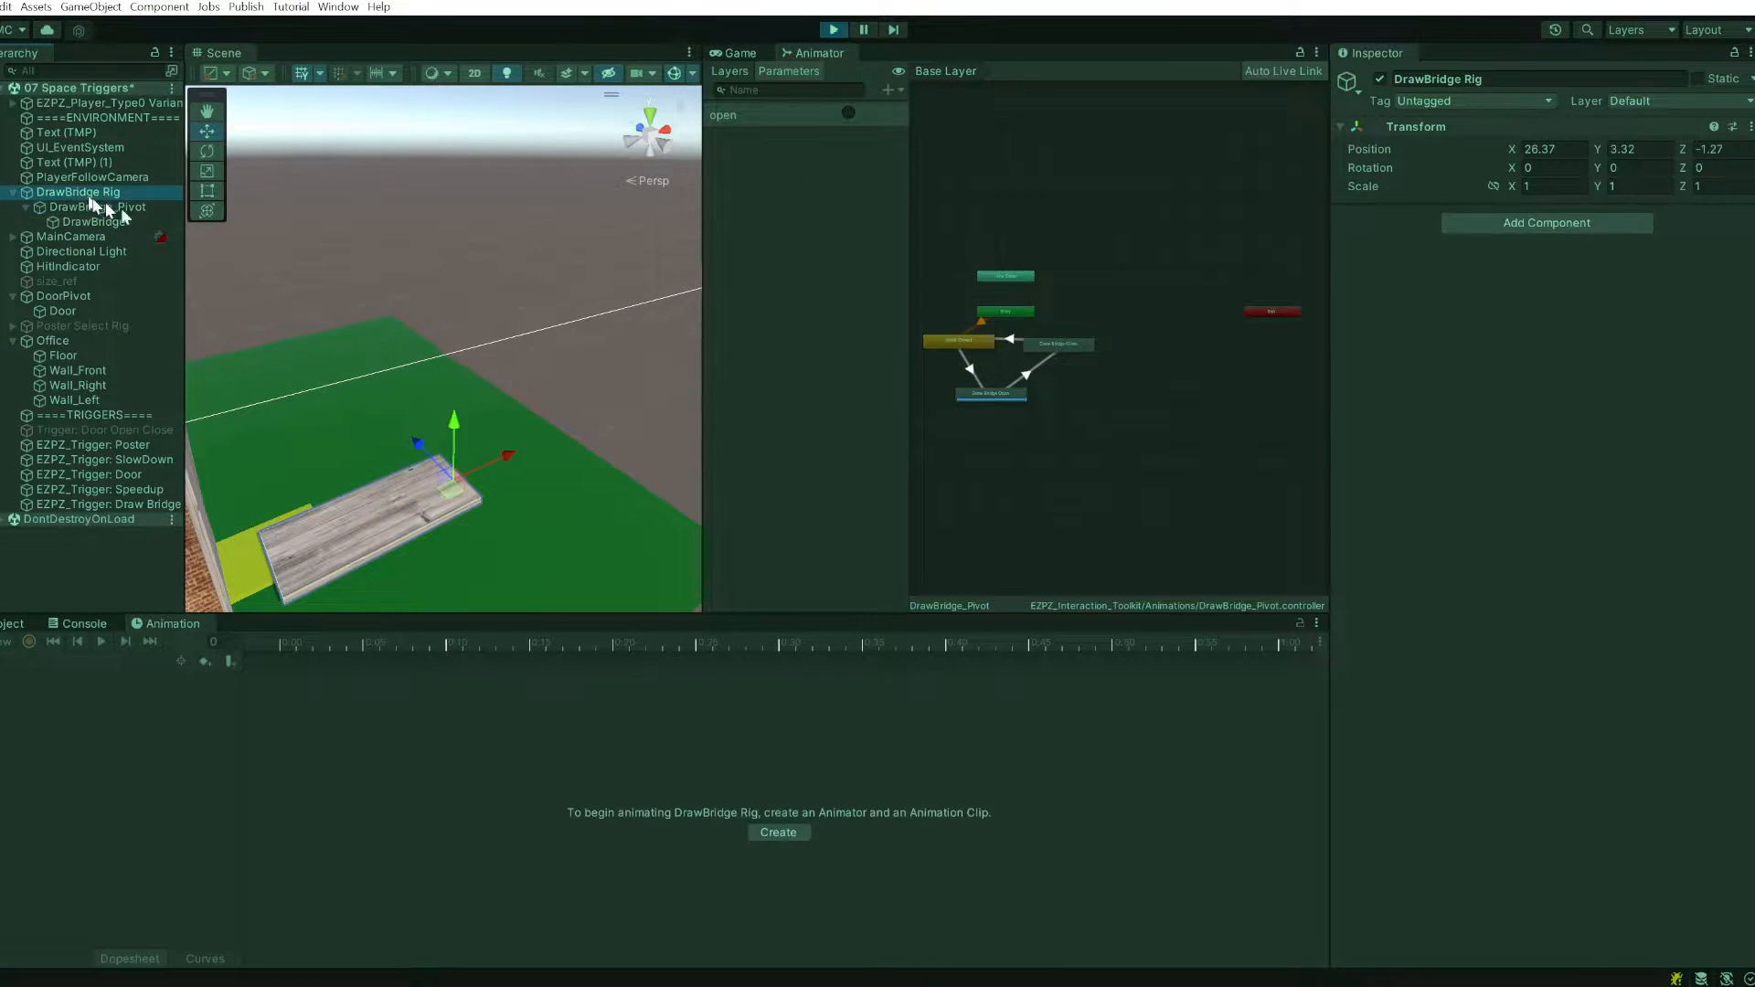
key(e)
drag(509, 532, 13, 552)
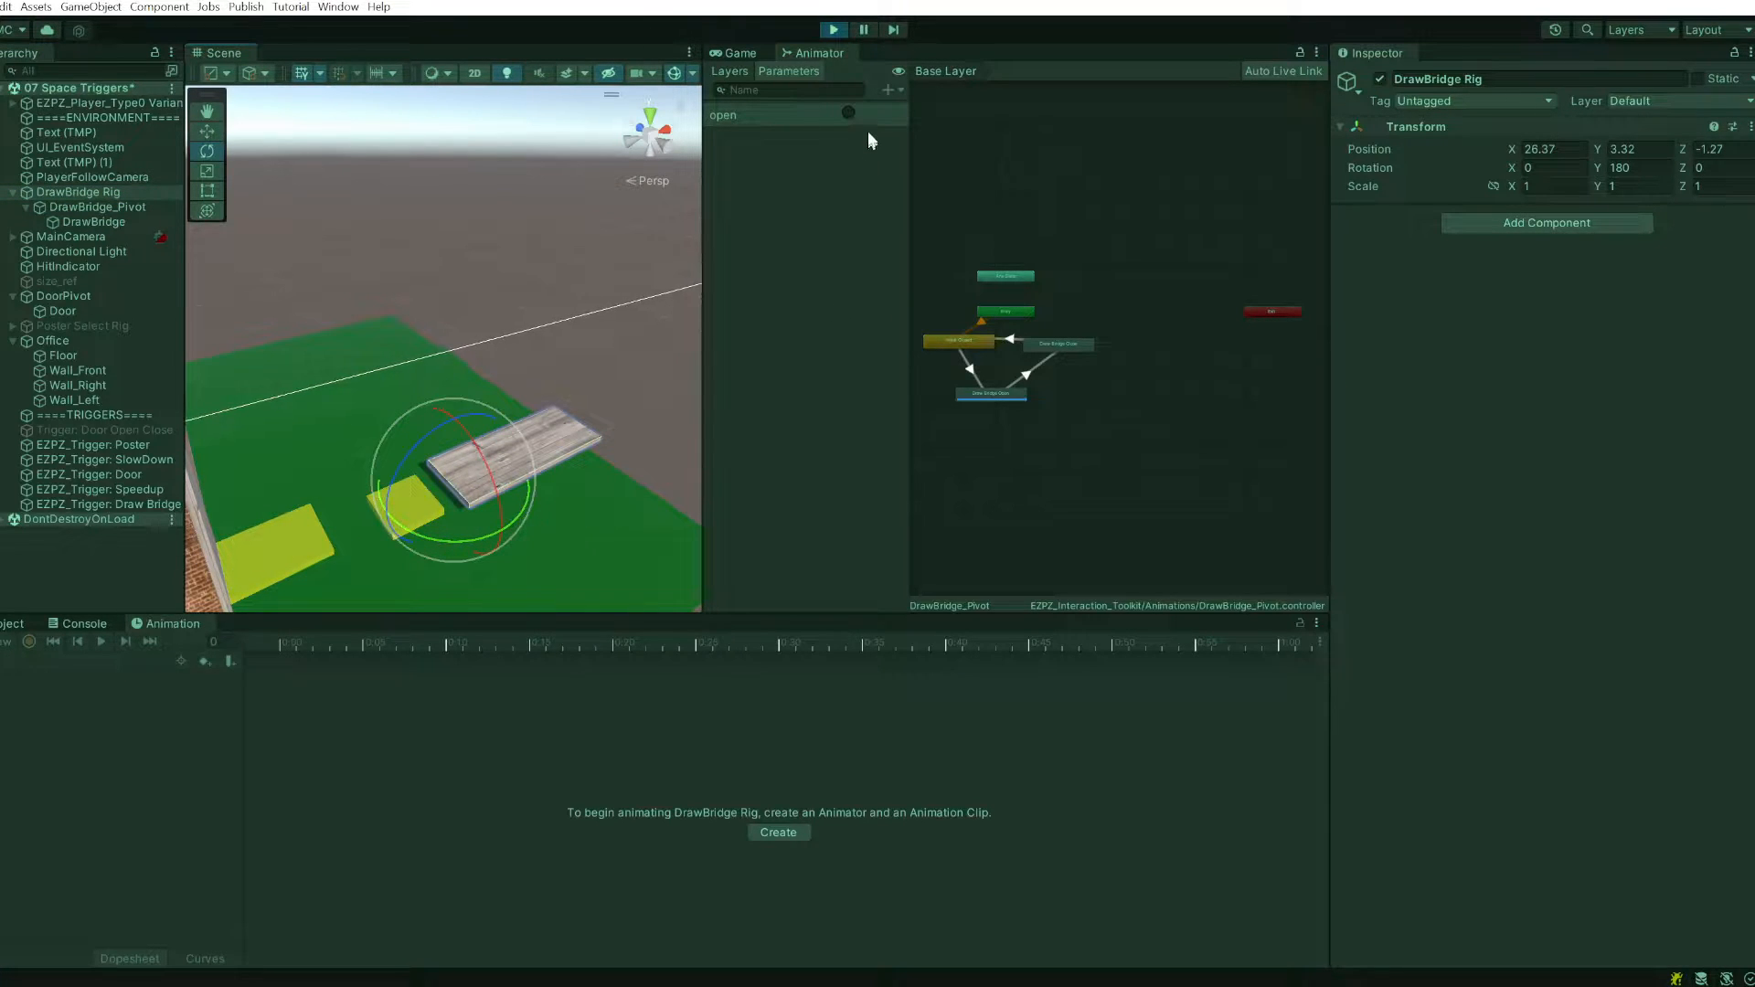
click(846, 112)
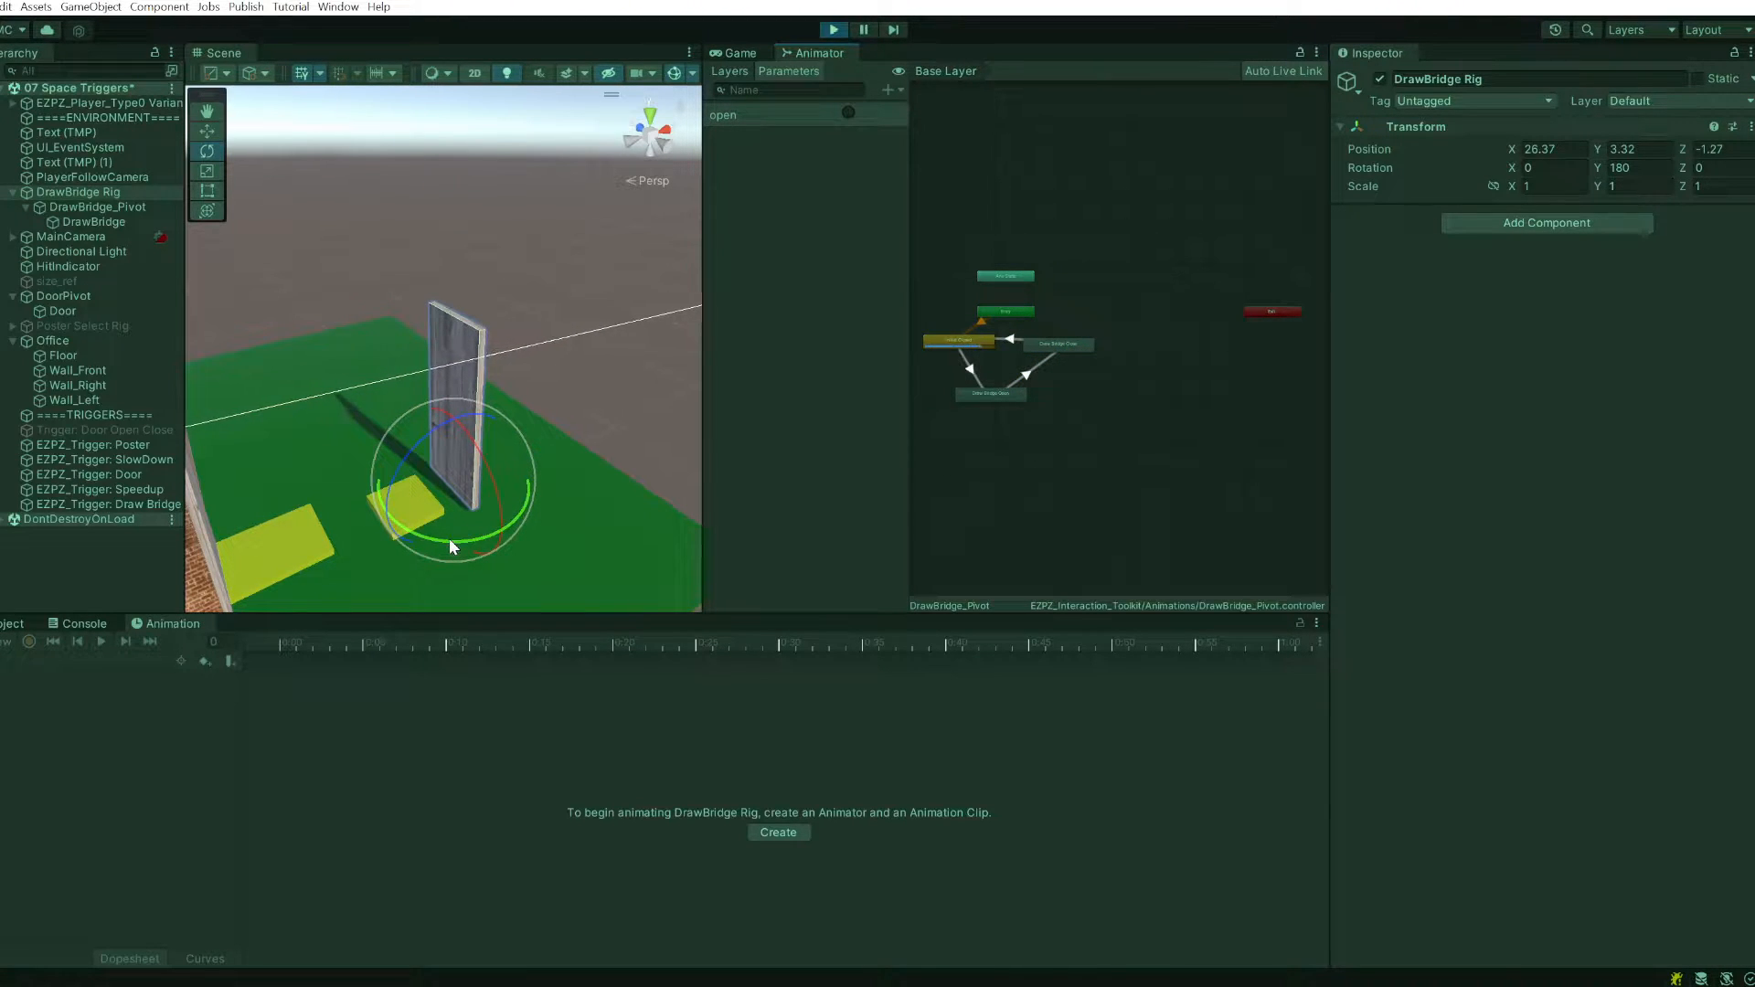
click(842, 112)
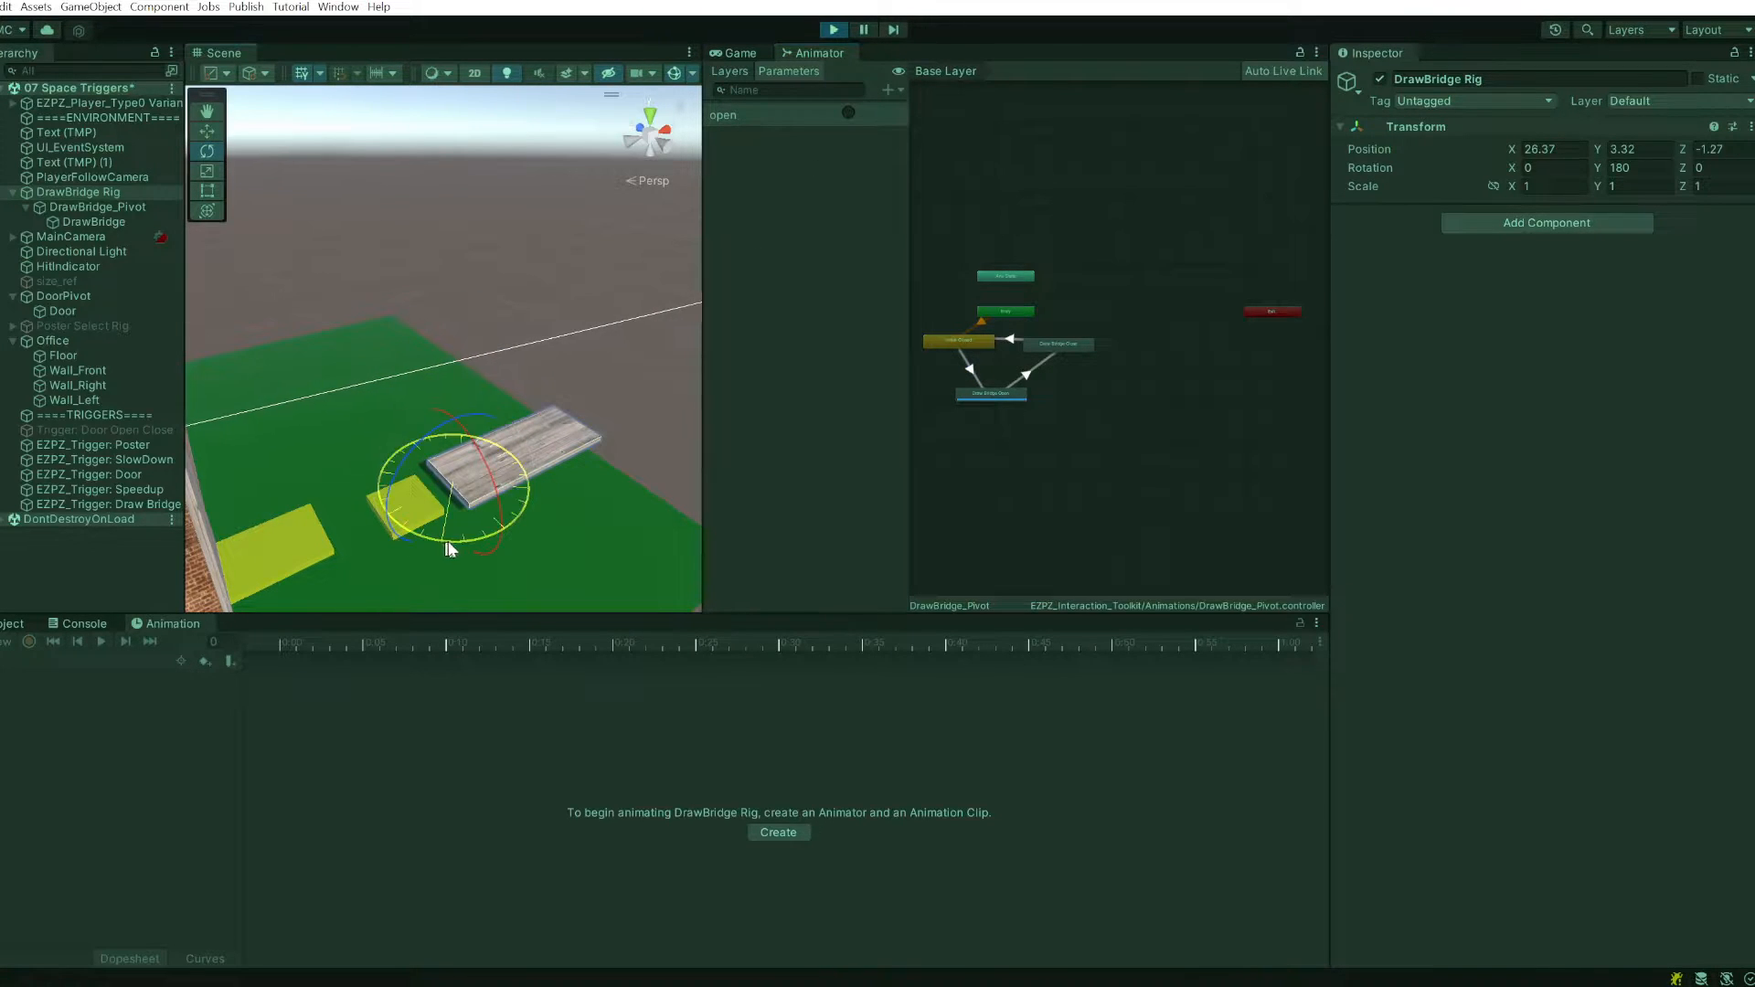
- Rotate DrawBridge Rig to 120 degrees on Y during play, fire the open parameter to retest the bridge, and exit play mode
drag(447, 541, 639, 502)
click(846, 113)
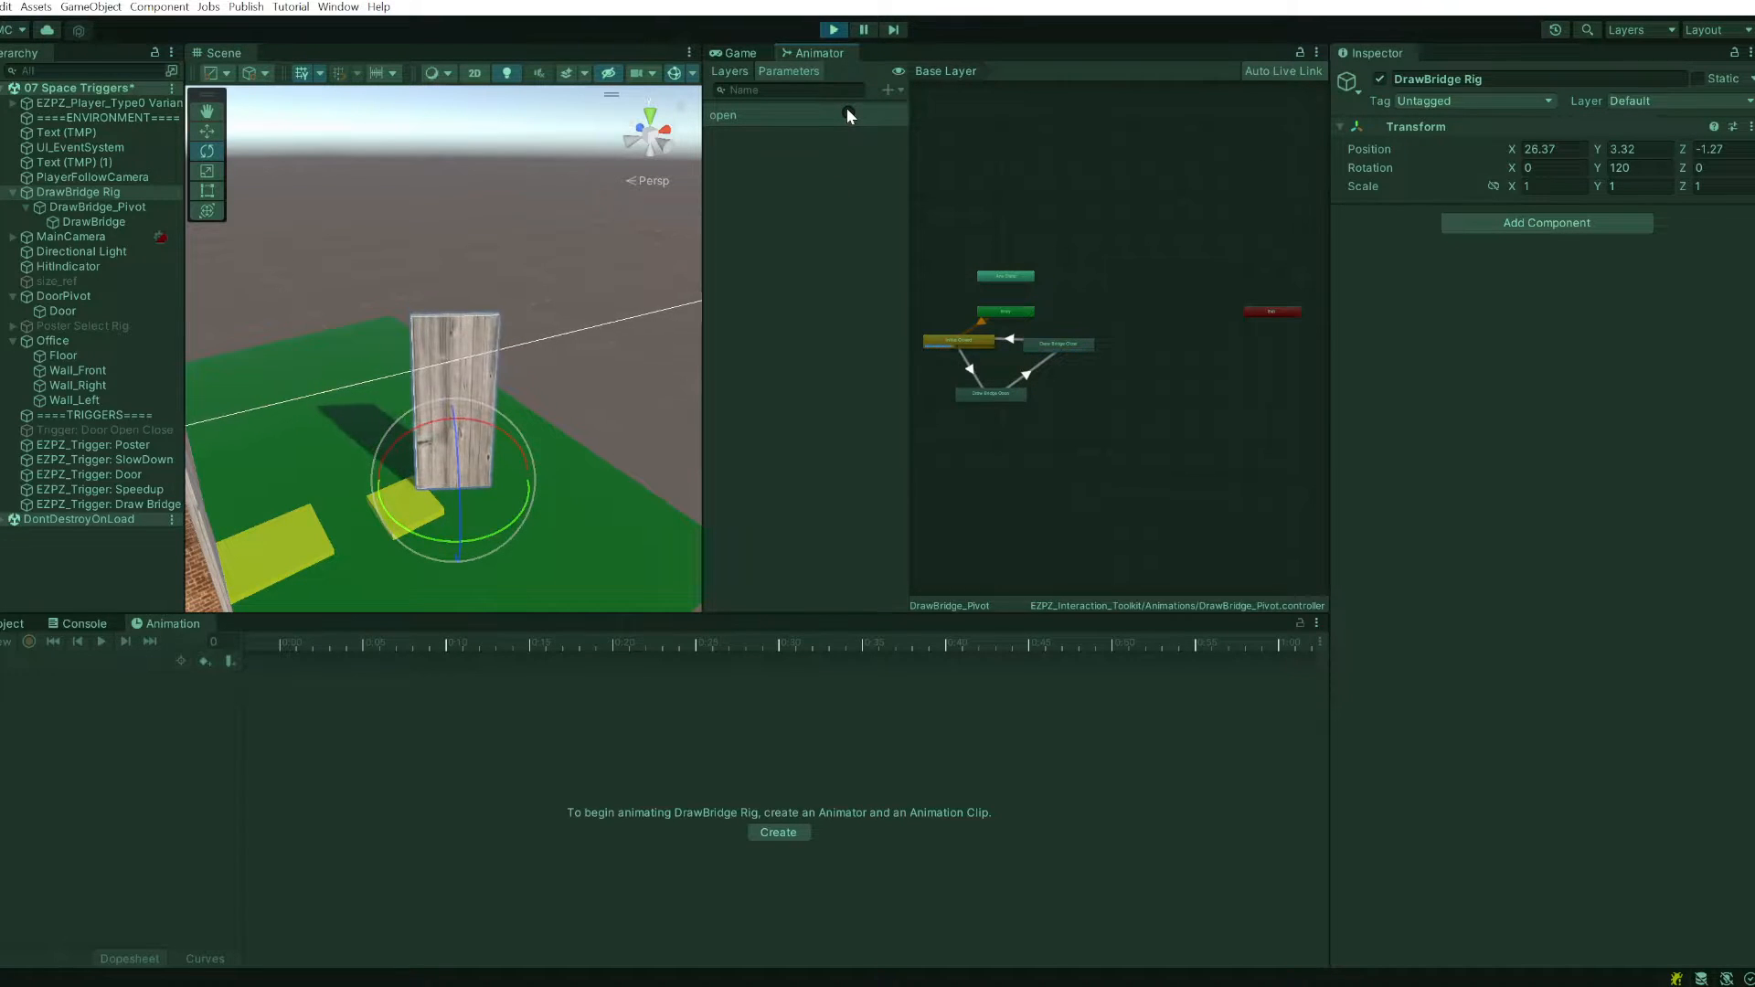
click(106, 207)
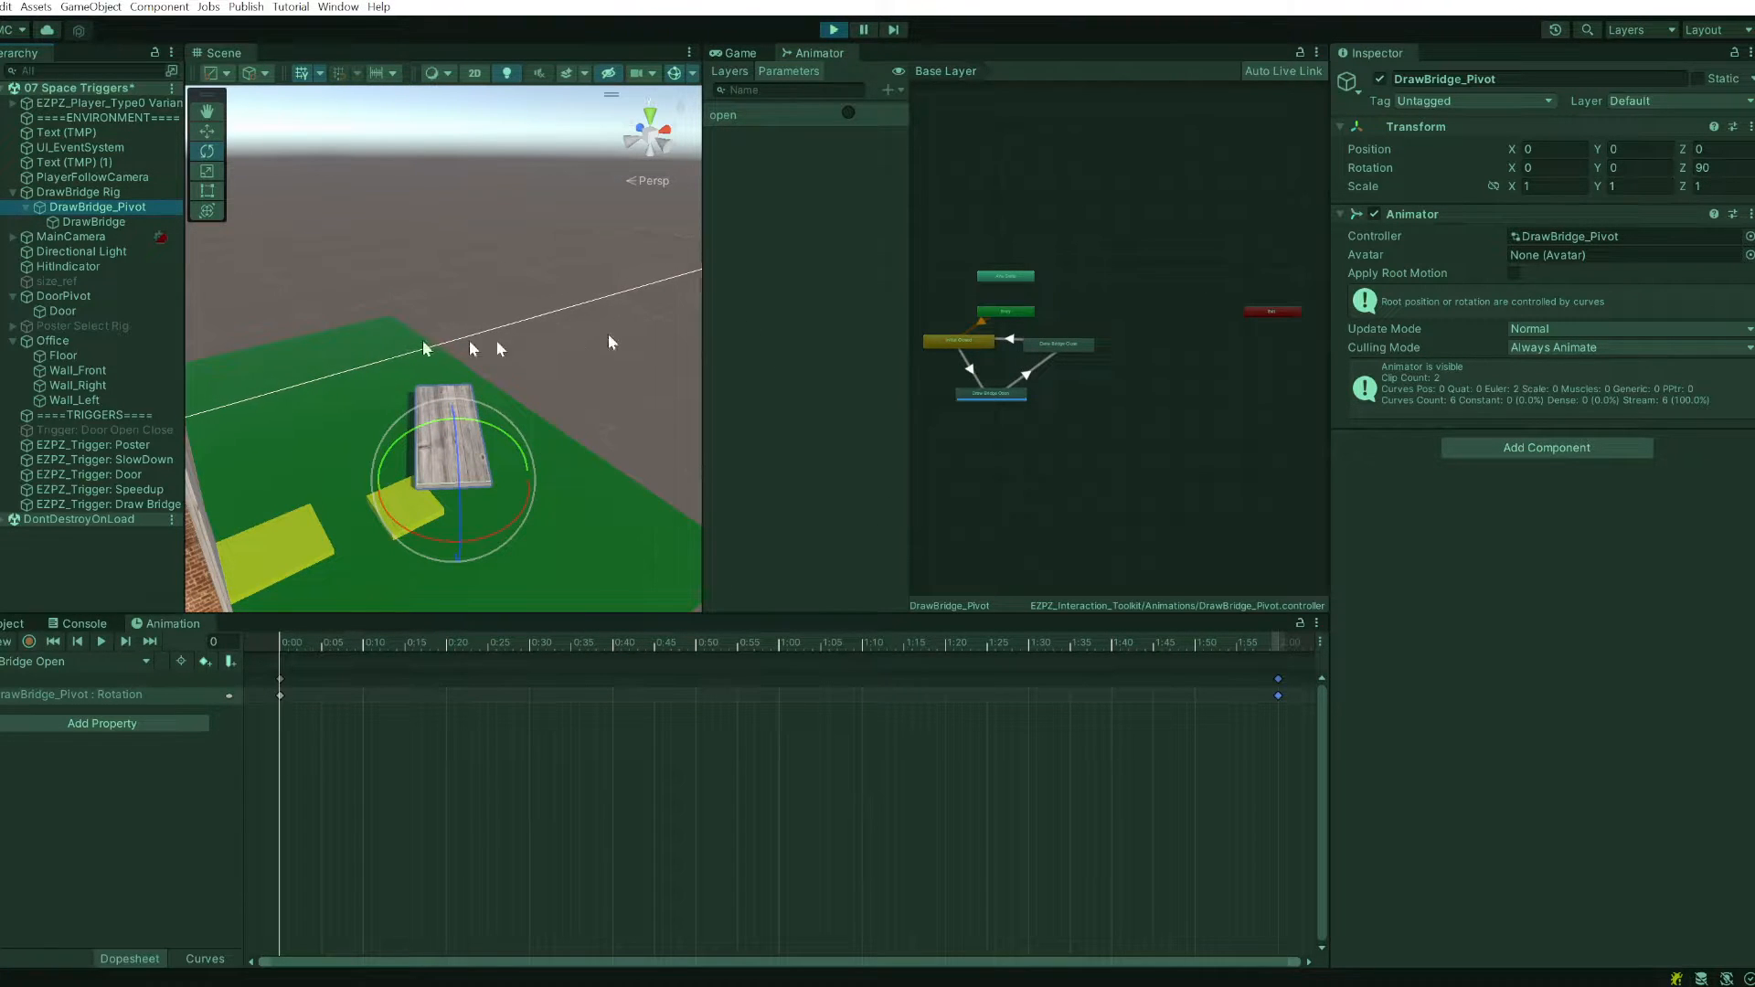
click(128, 194)
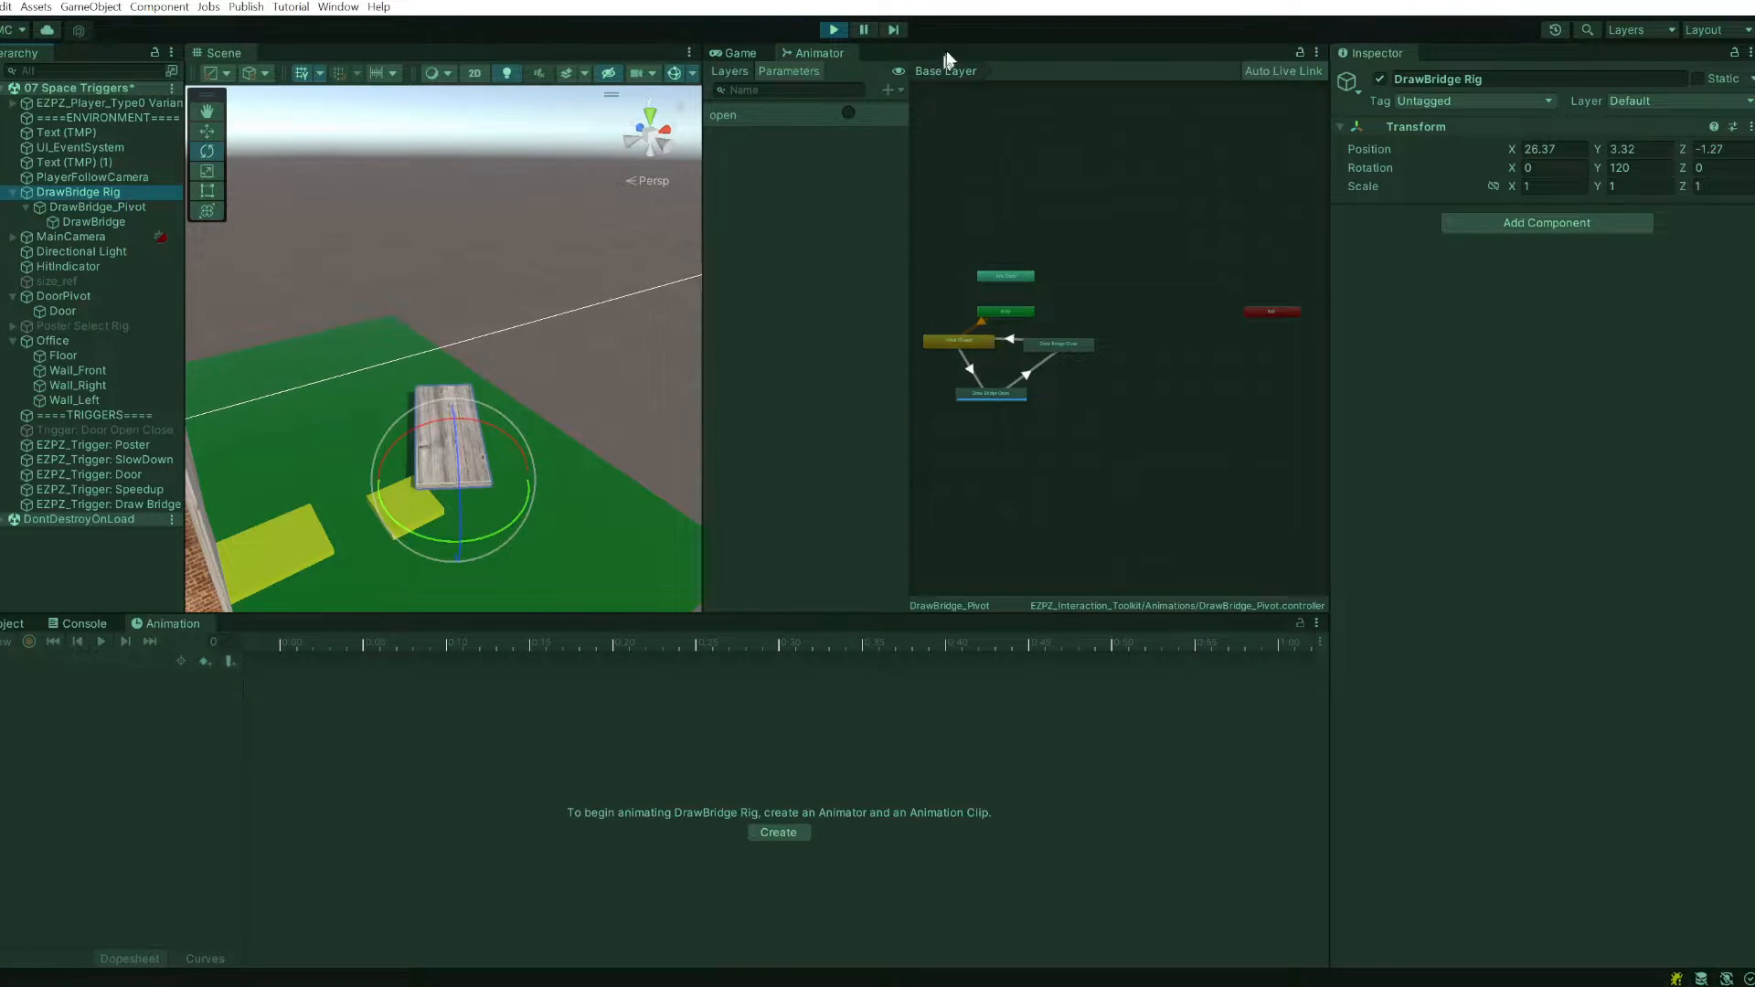
click(833, 30)
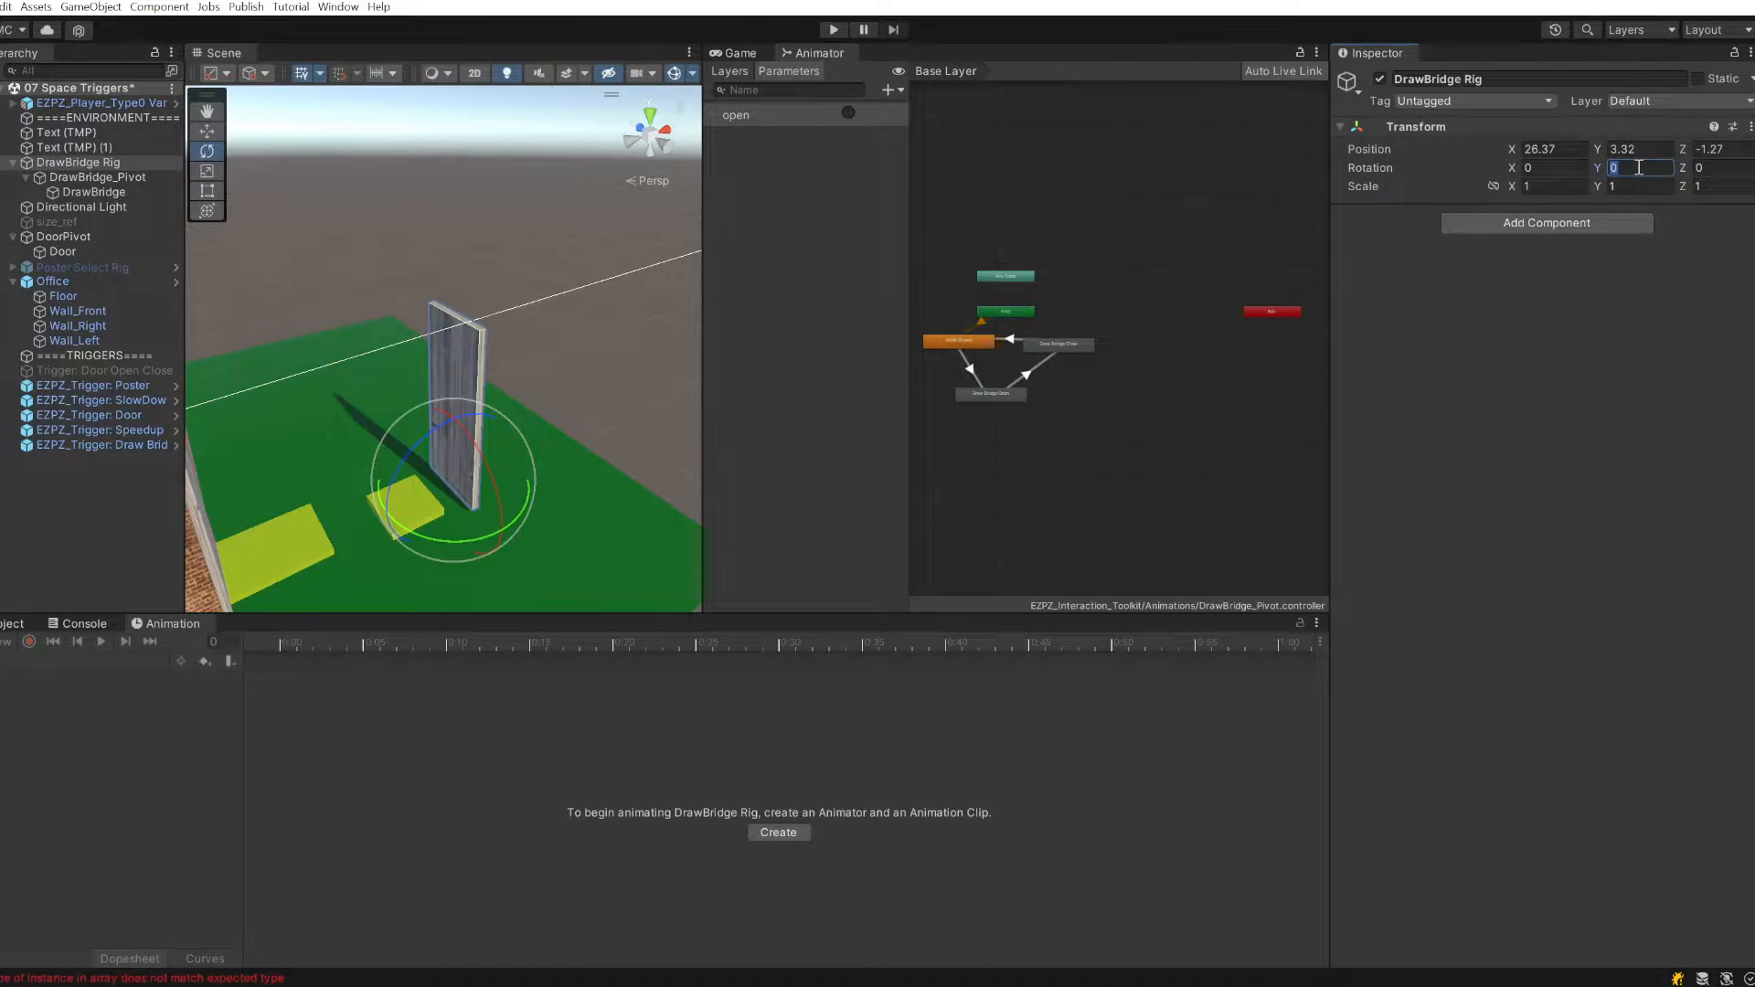
- Set DrawBridge Rig's Y rotation to 180 degrees in edit mode
text(90)
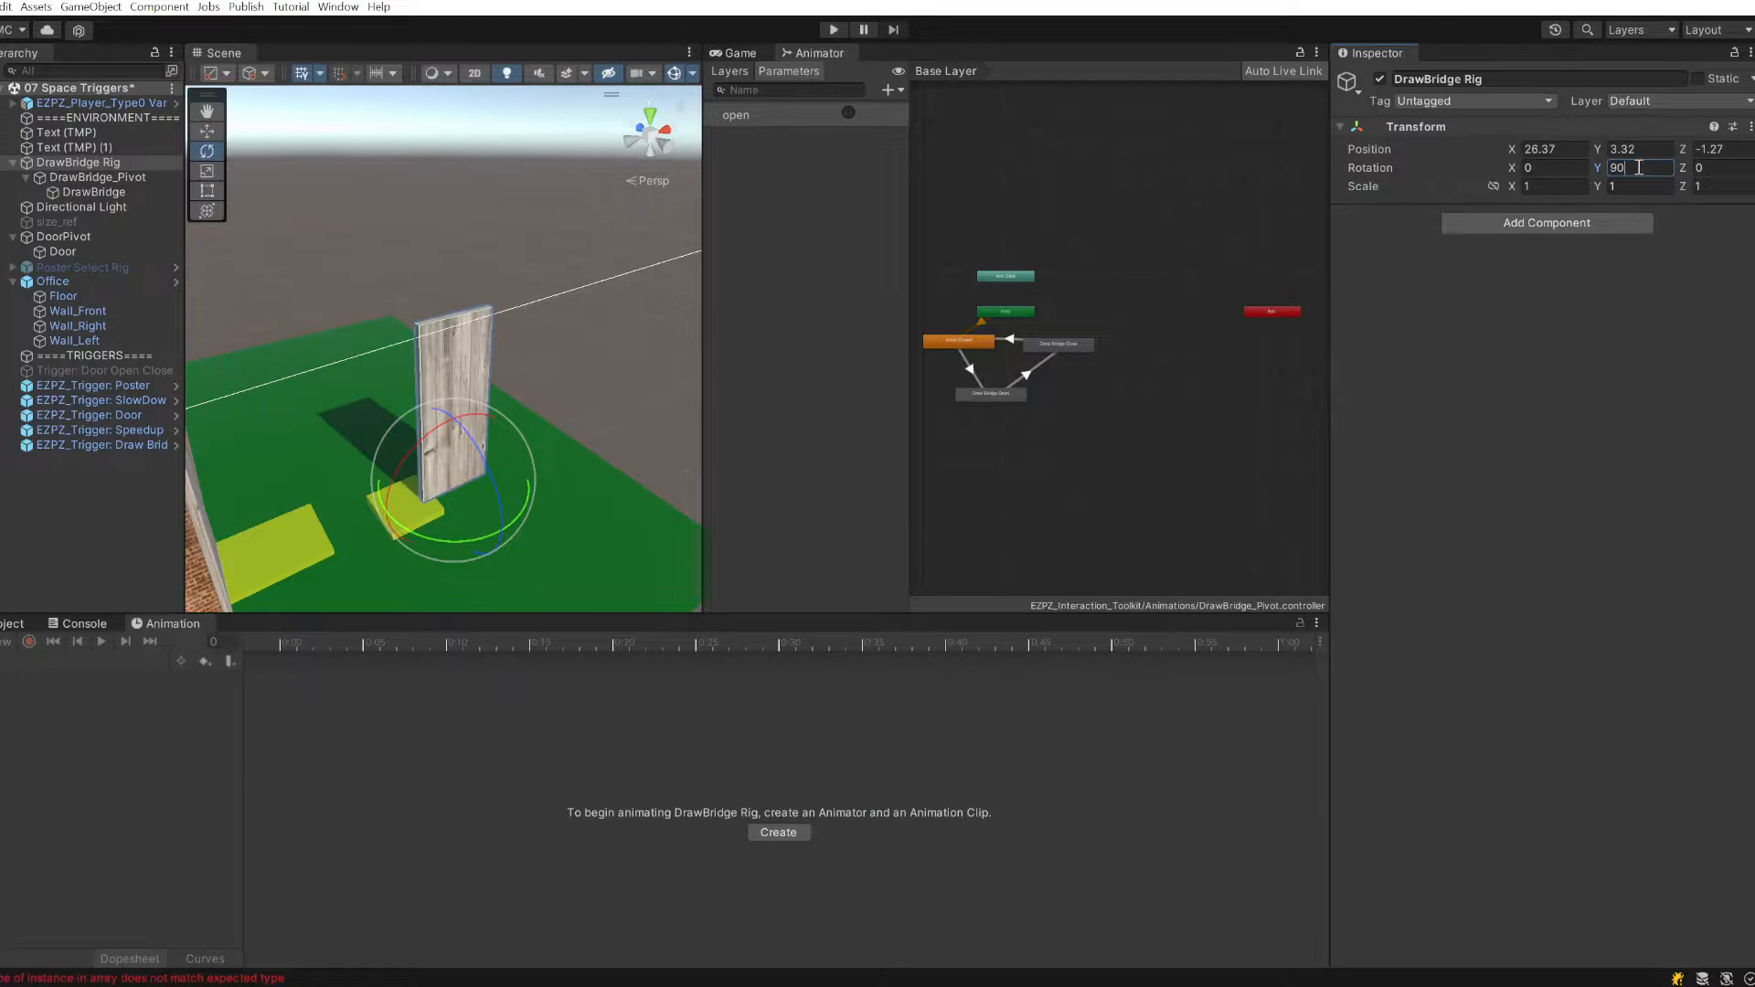
key(BackSpace)
key(BackSpace)
text(180)
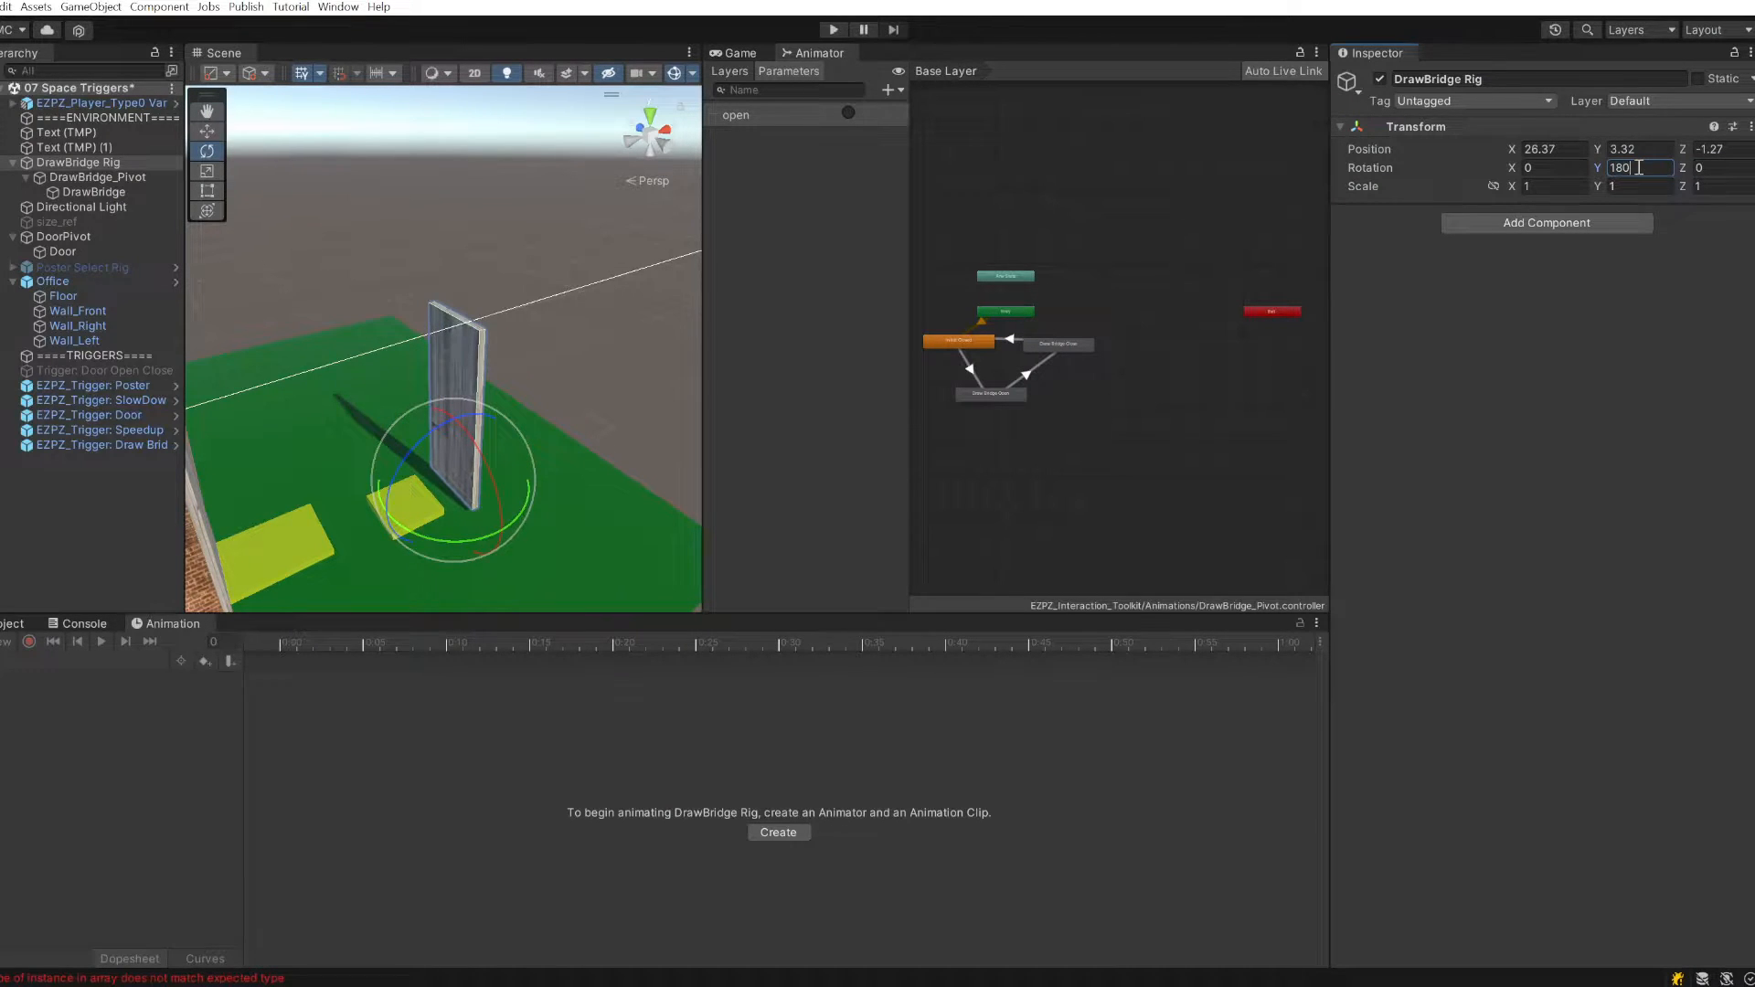
- Play the scene and walk the player through the door onto and off the drawbridge trigger to test the bridge's opening direction
click(834, 31)
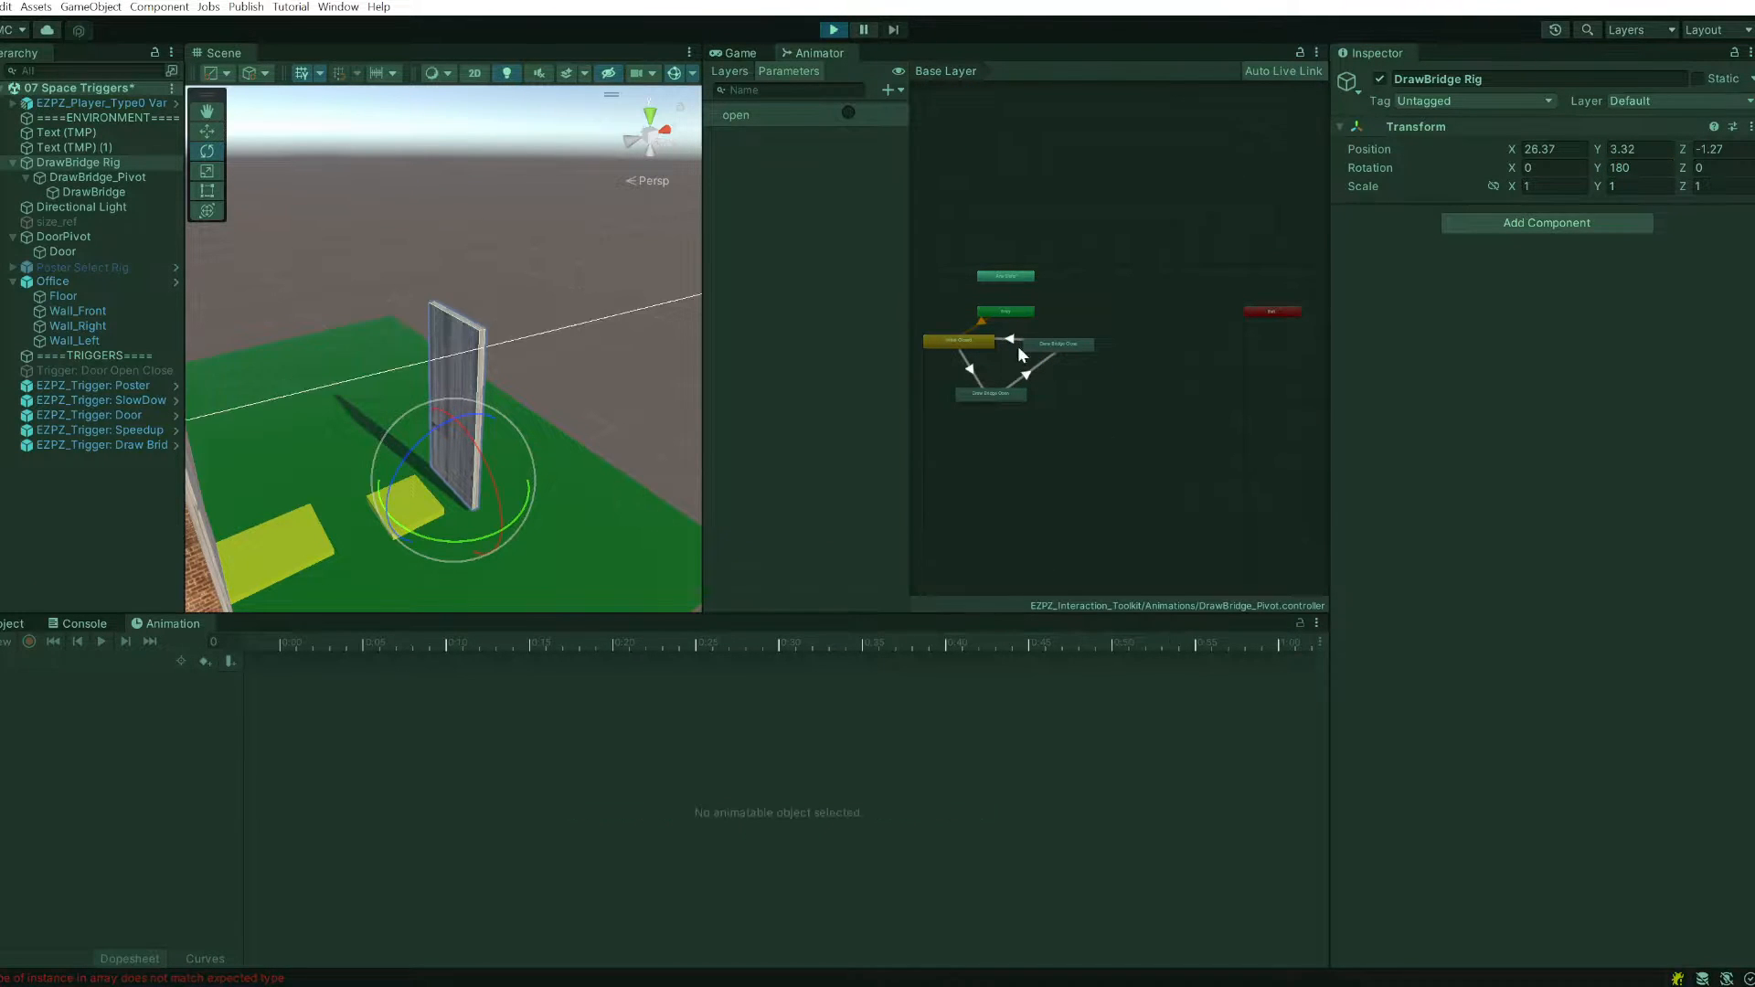
key(w)
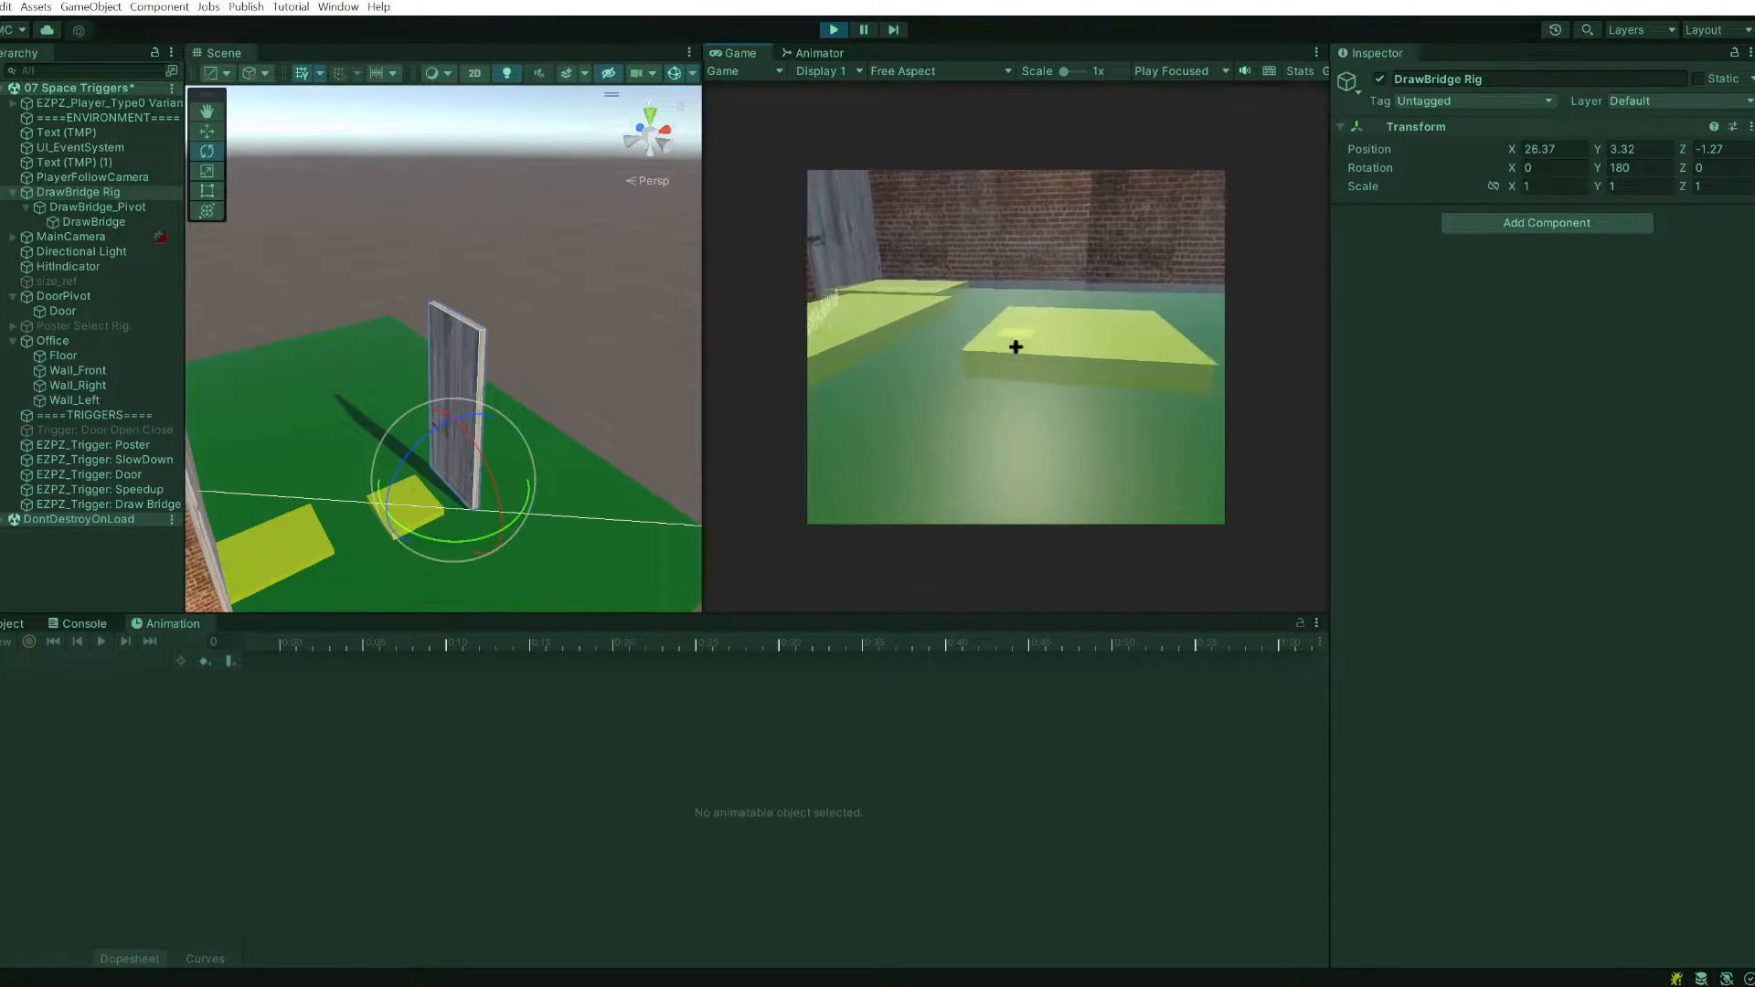
key(w)
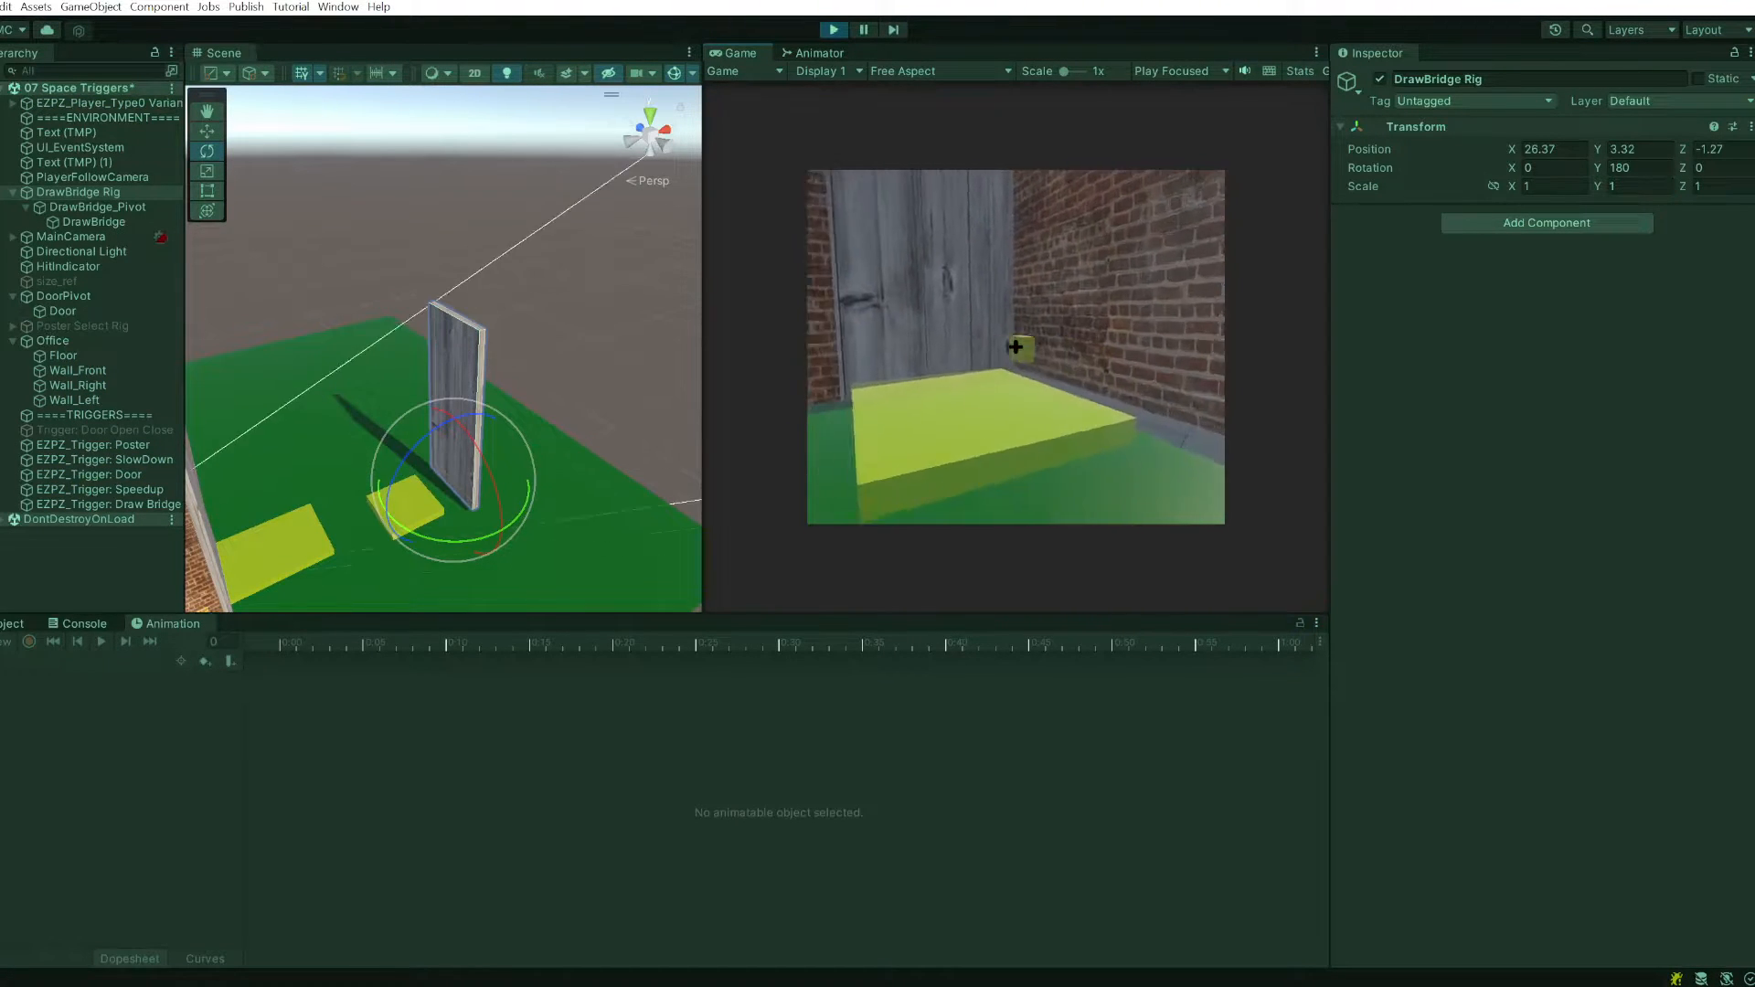
key(w)
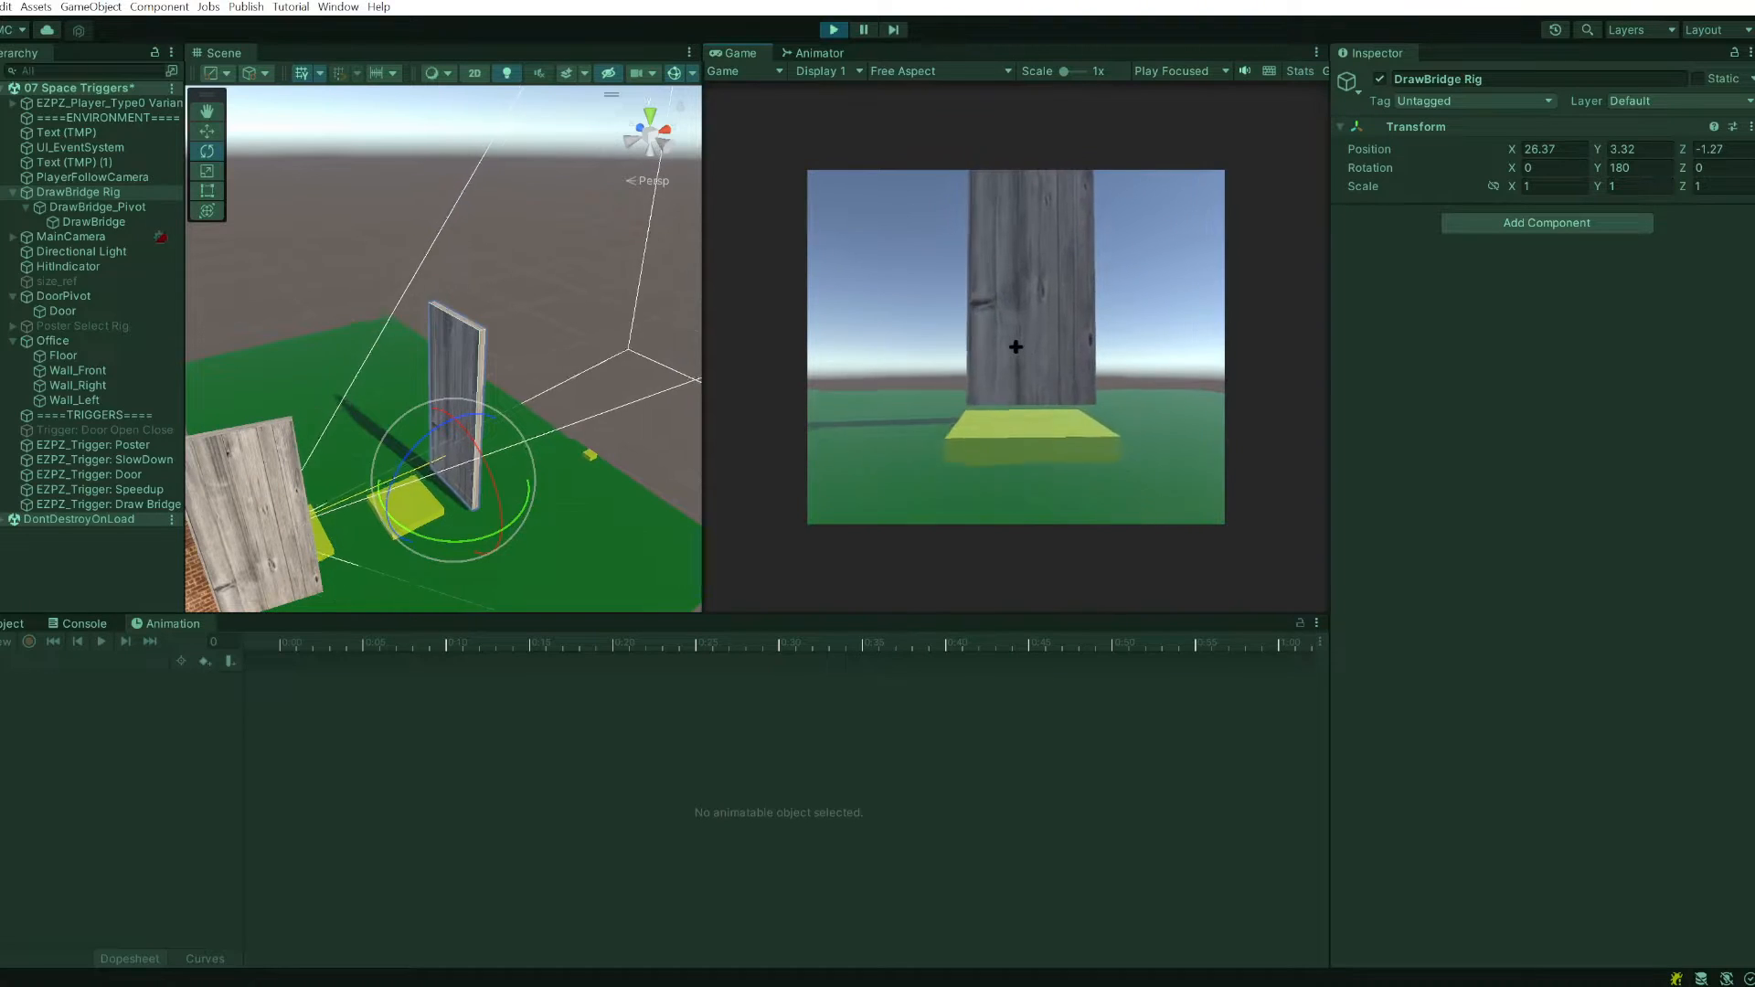
key(w)
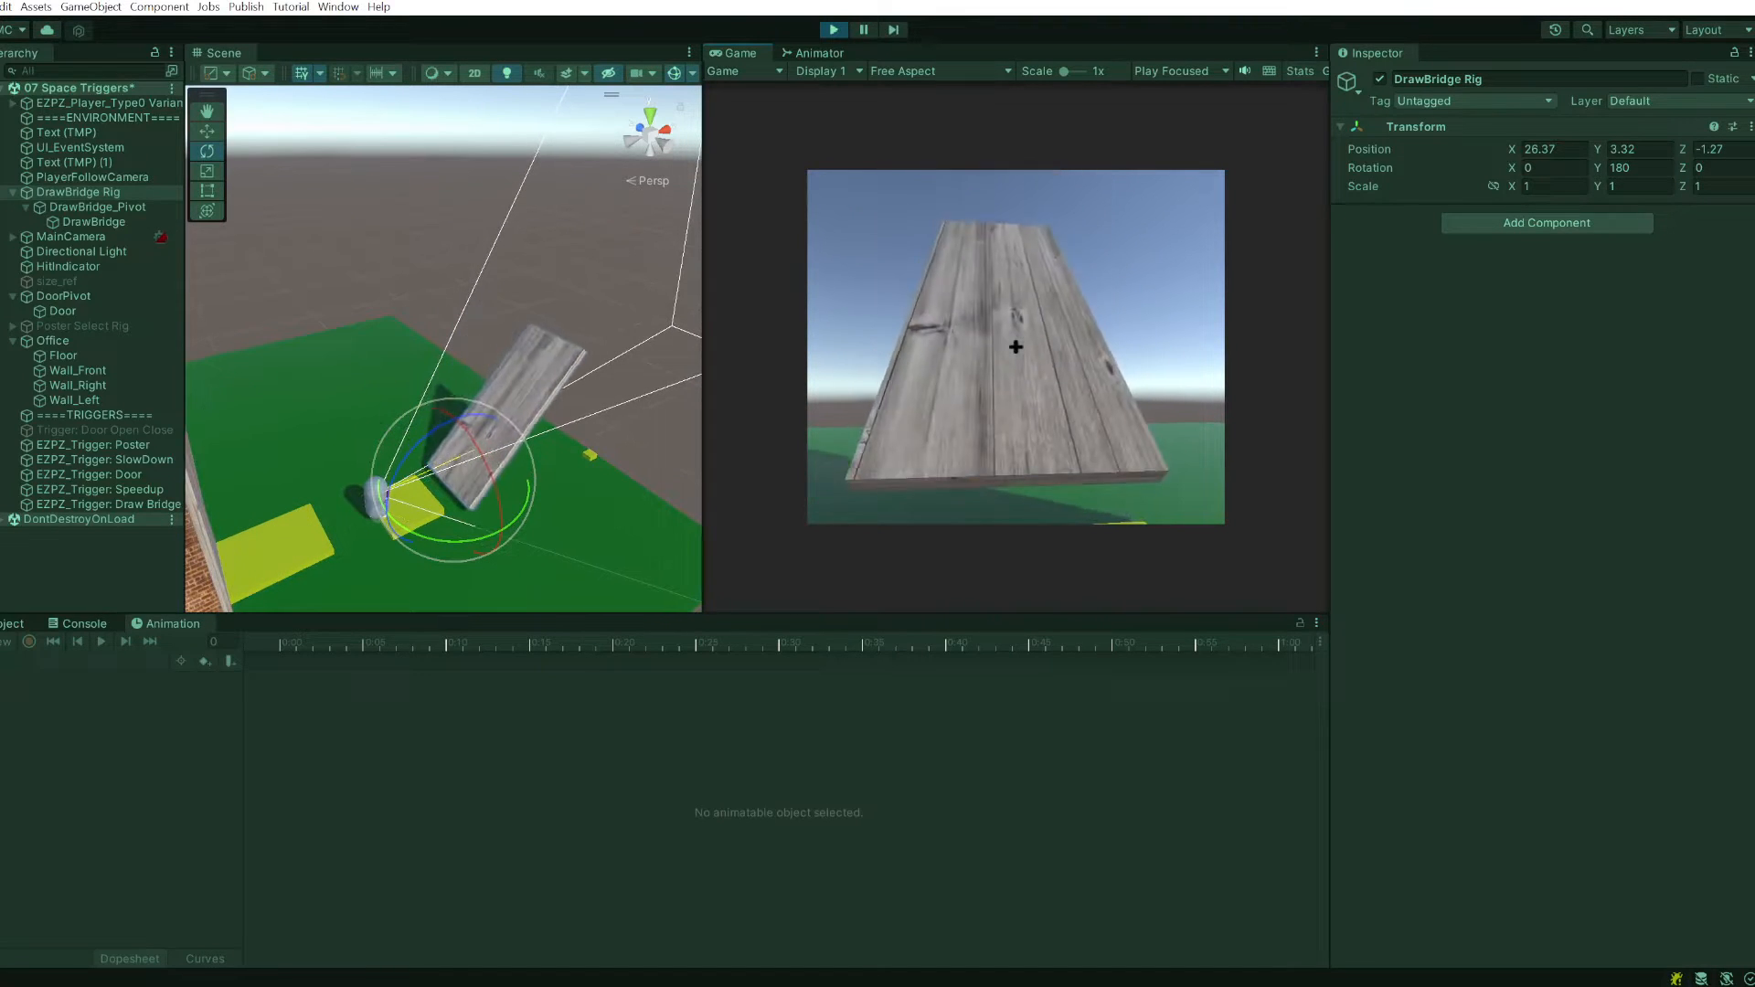
key(w)
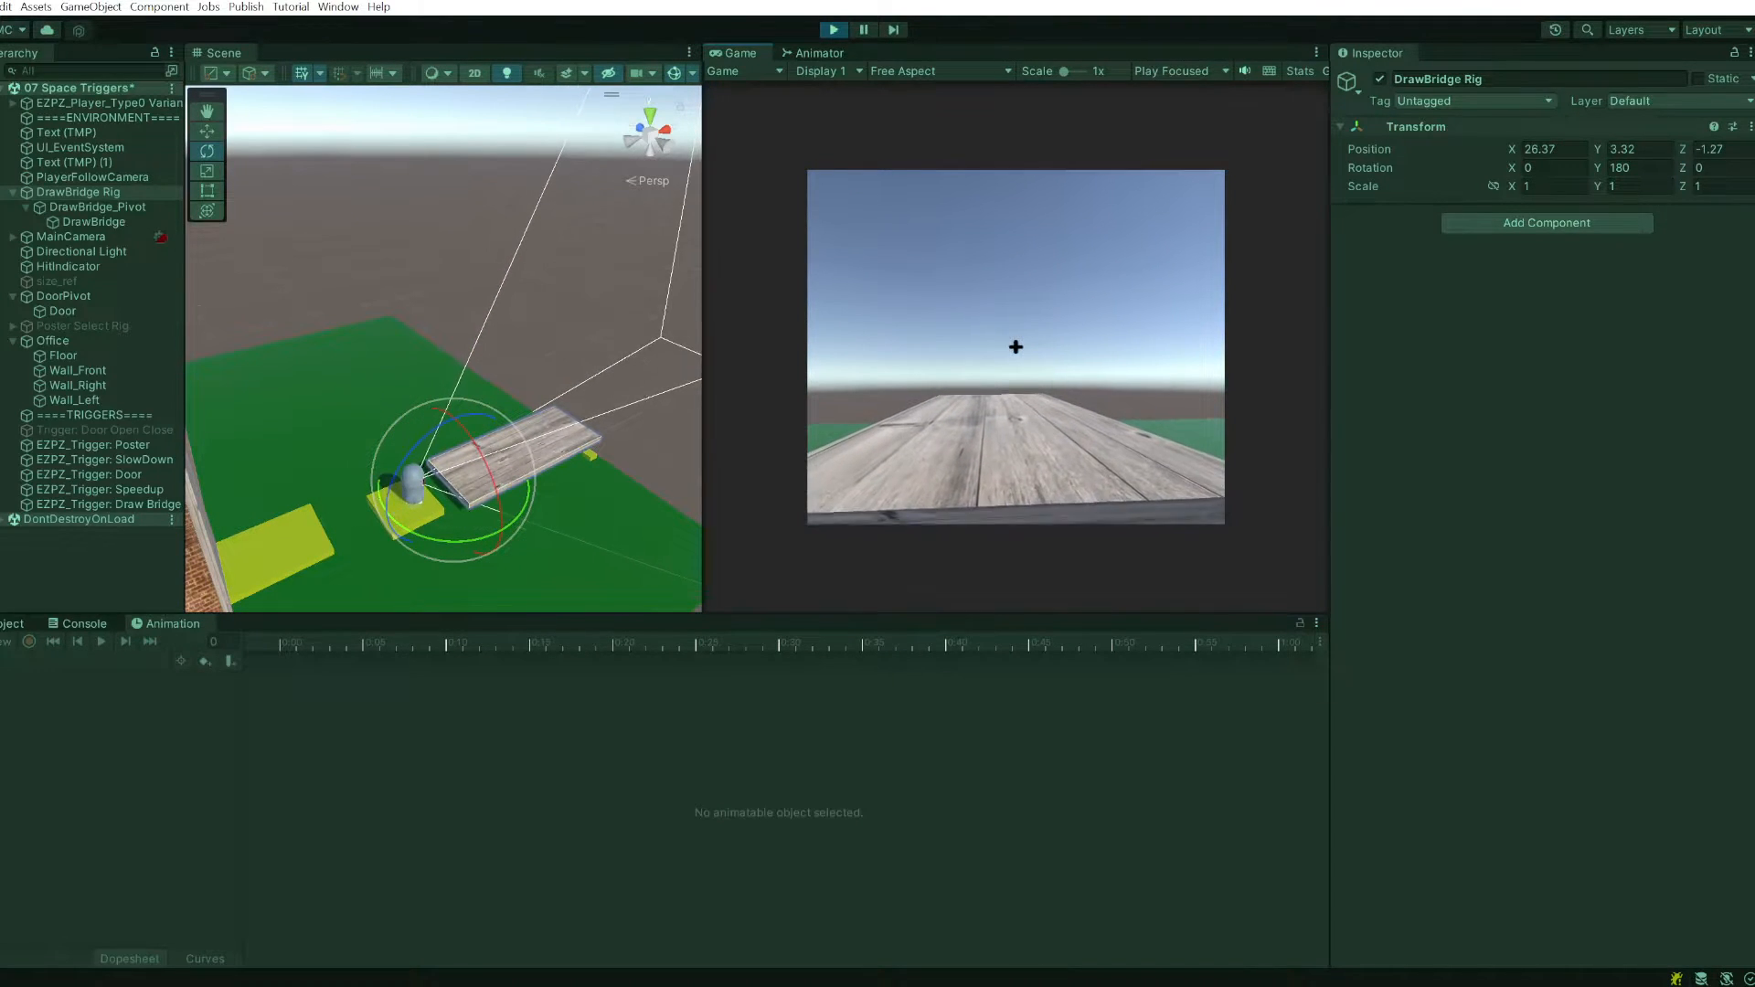
key(s)
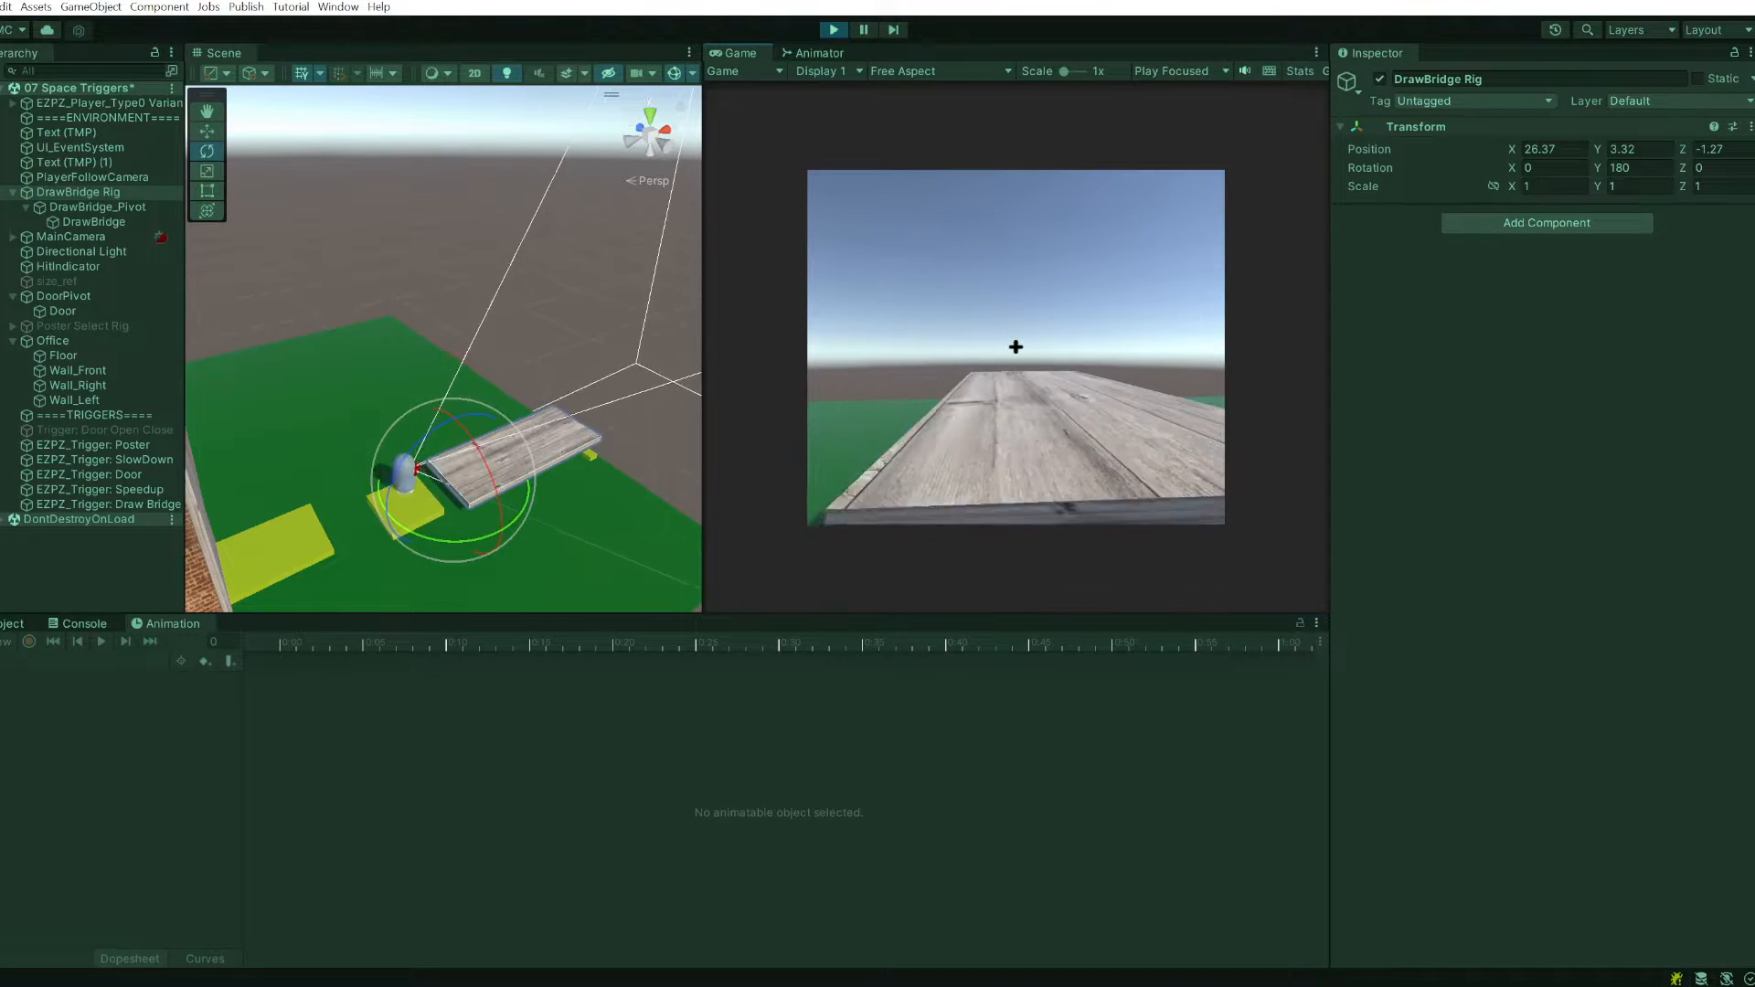
key(a)
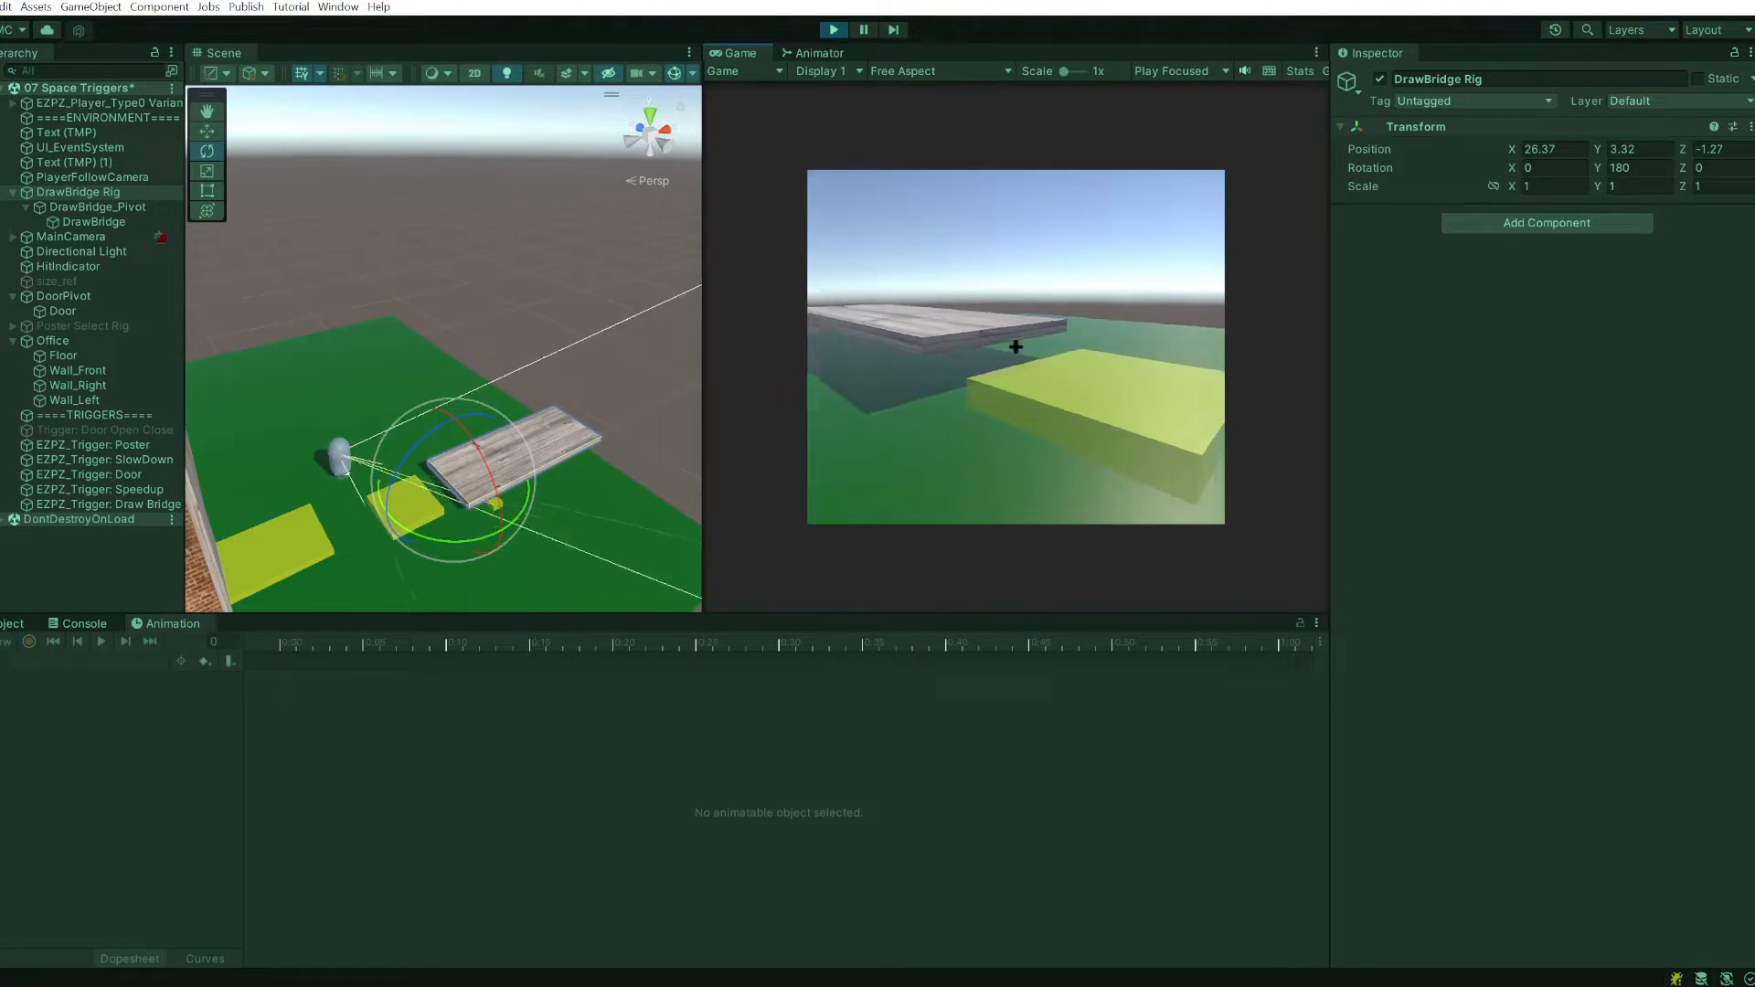
key(d)
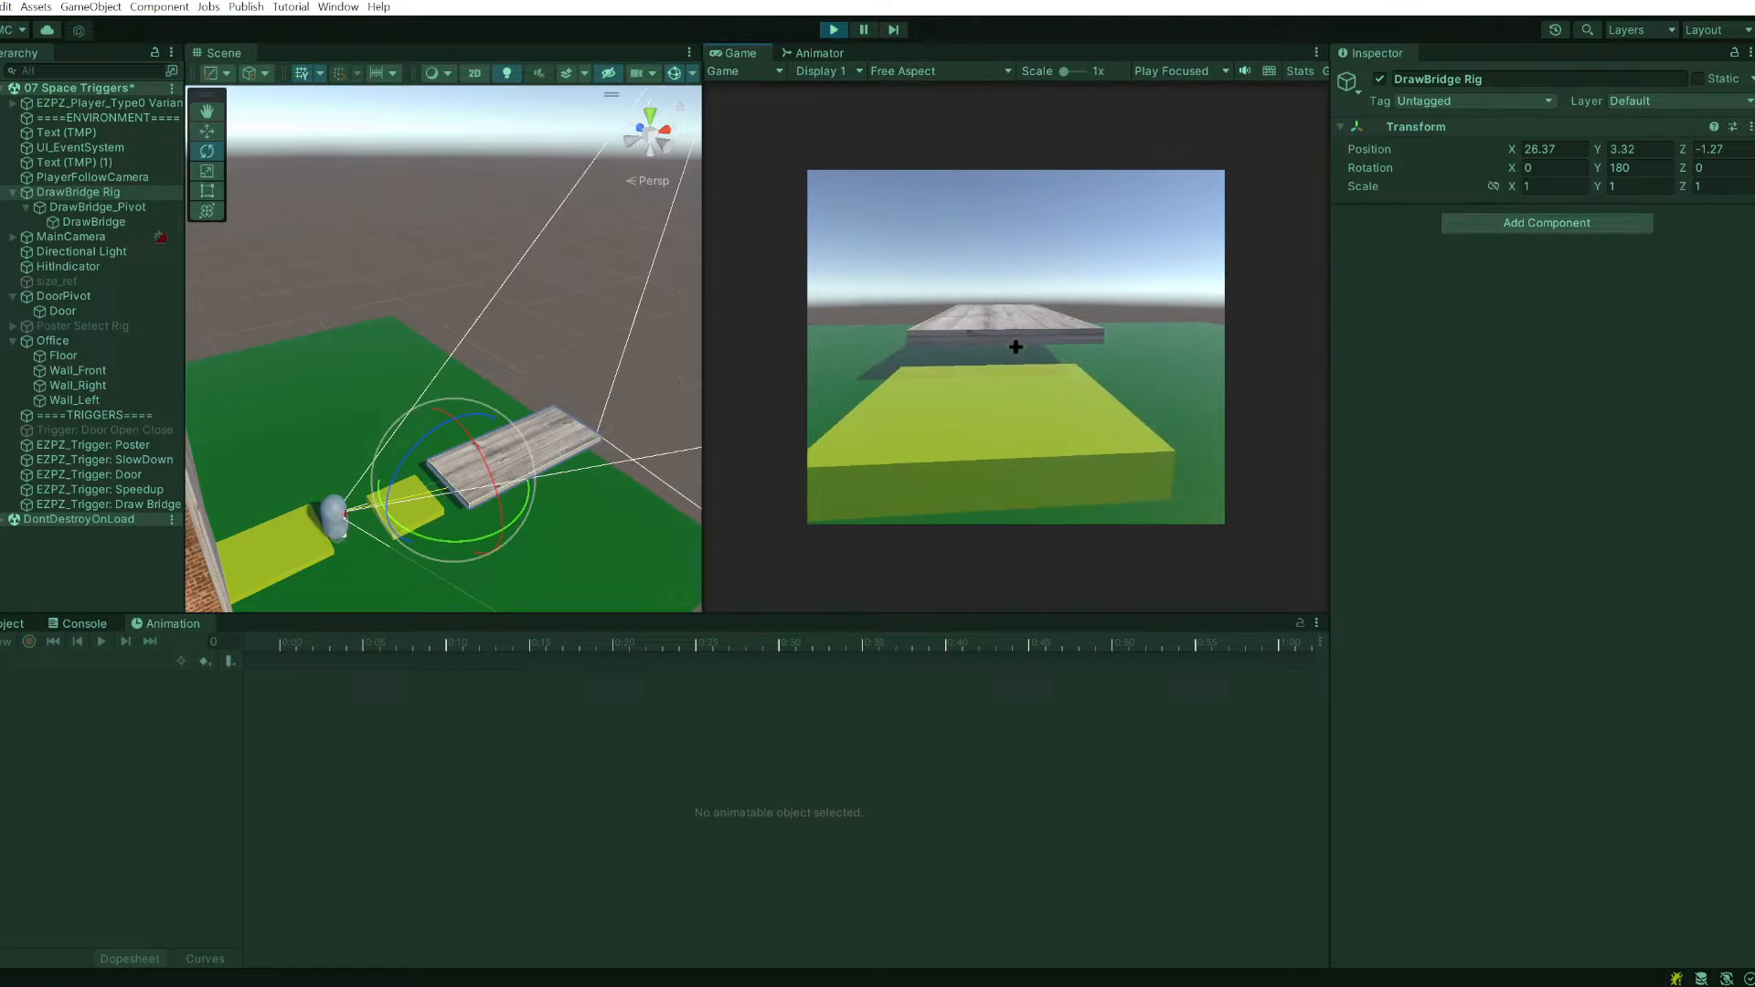
key(Escape)
click(834, 30)
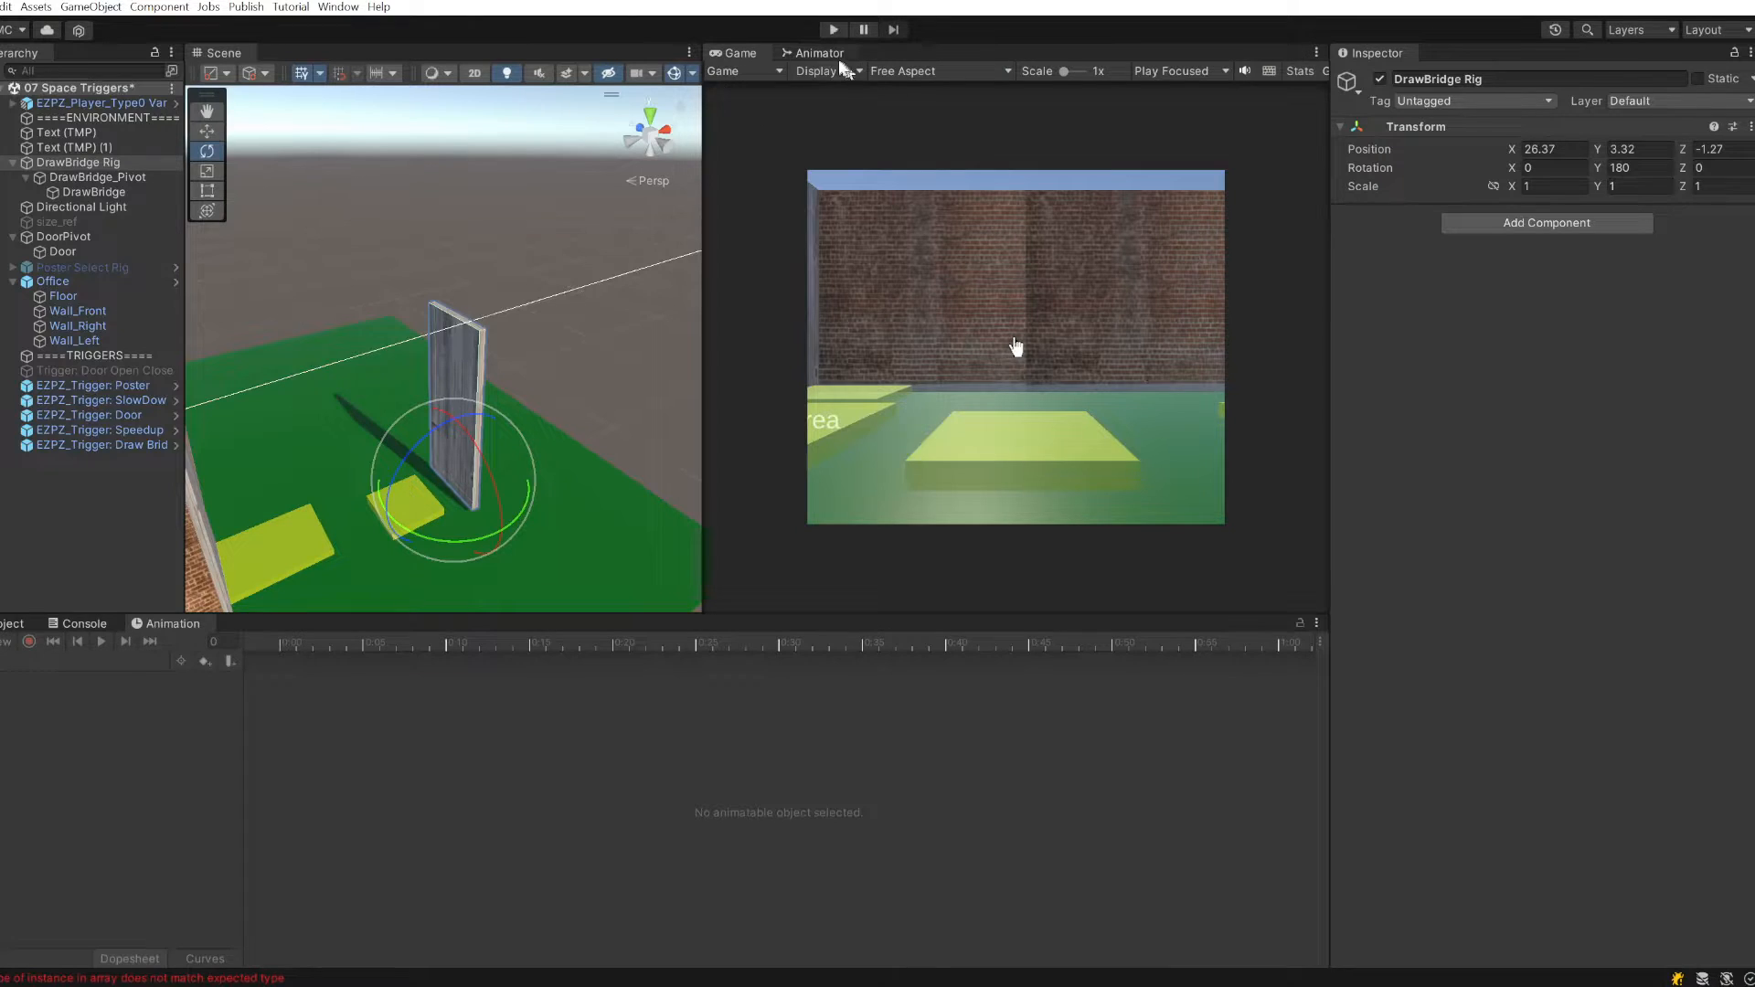
- Add an On Trigger Exit event to EZPZ_Trigger: Draw Bridge with DrawBridge_Pivot as its target object
click(817, 53)
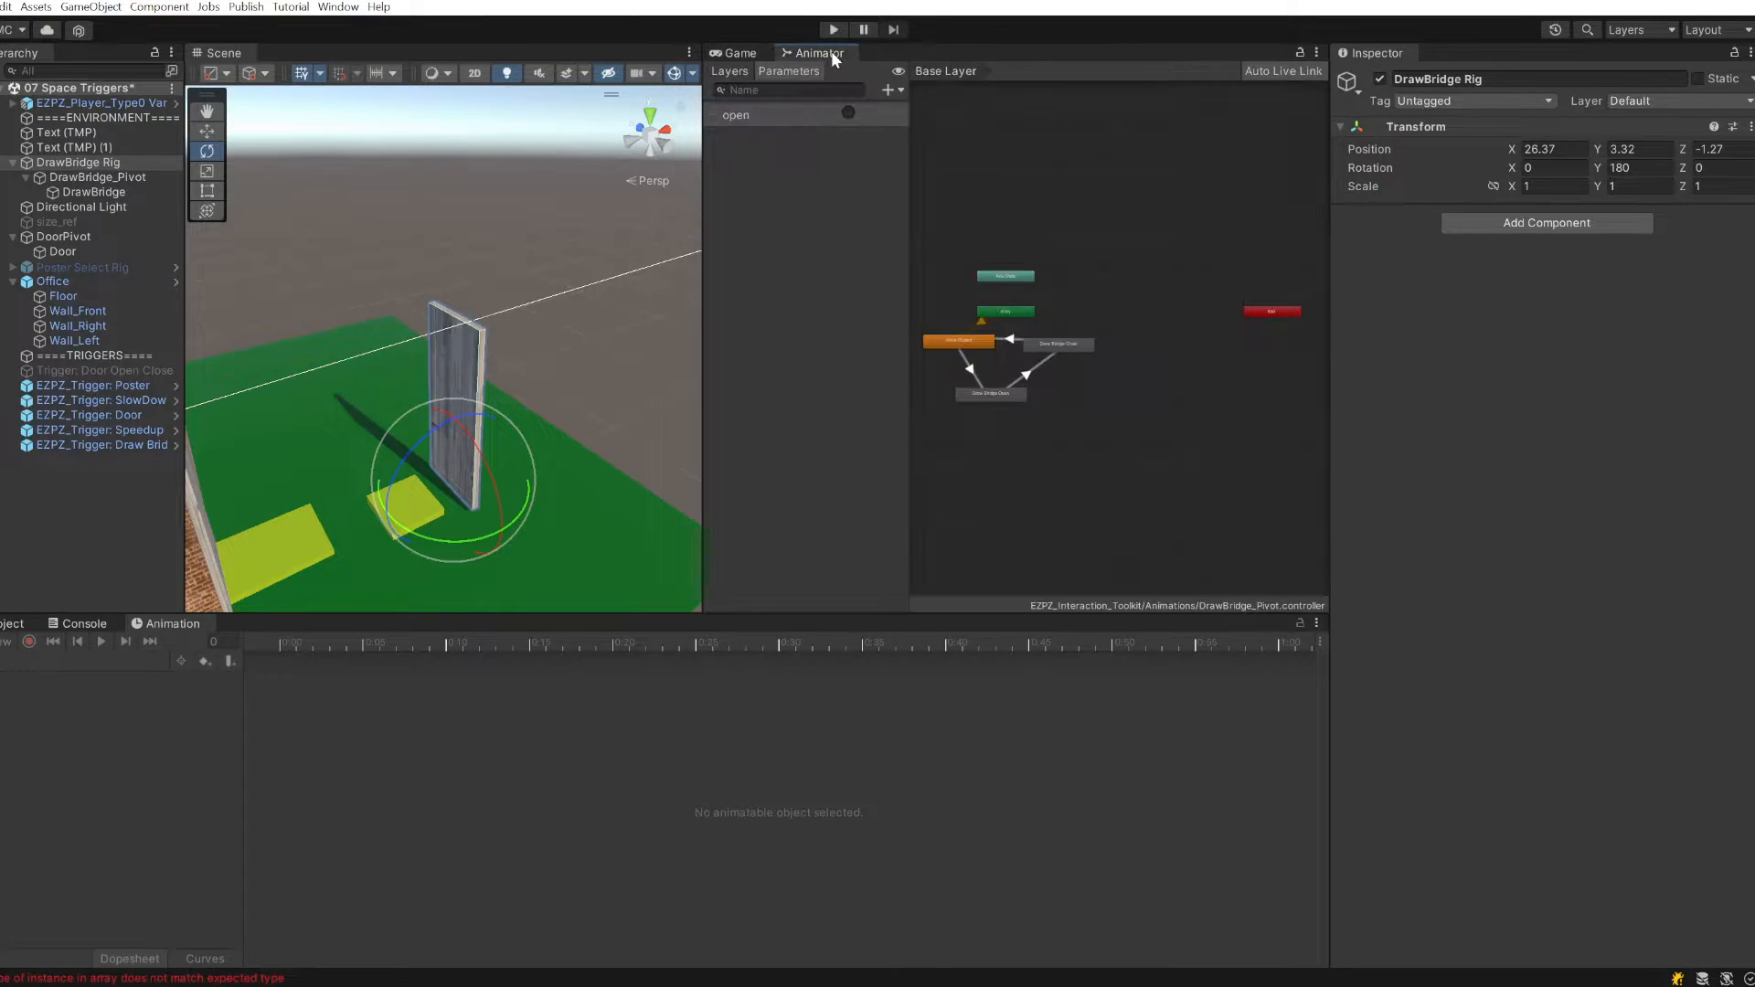
click(135, 444)
scroll(1422, 667, down, 5)
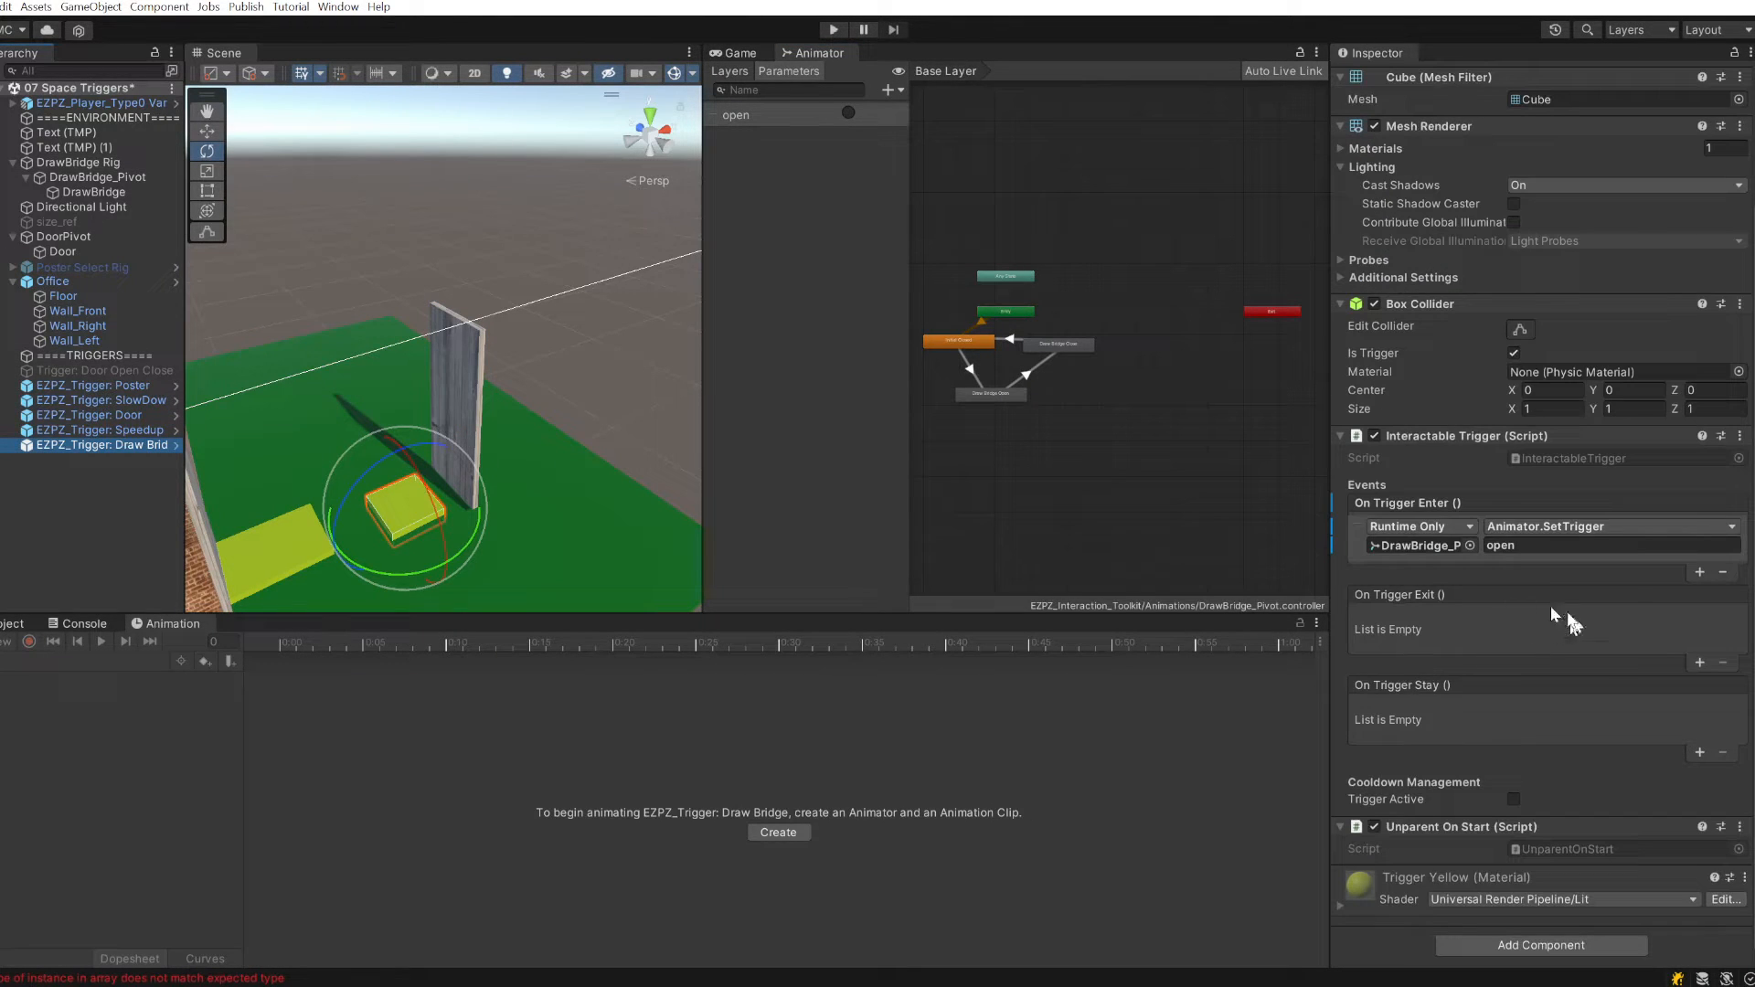
click(1700, 662)
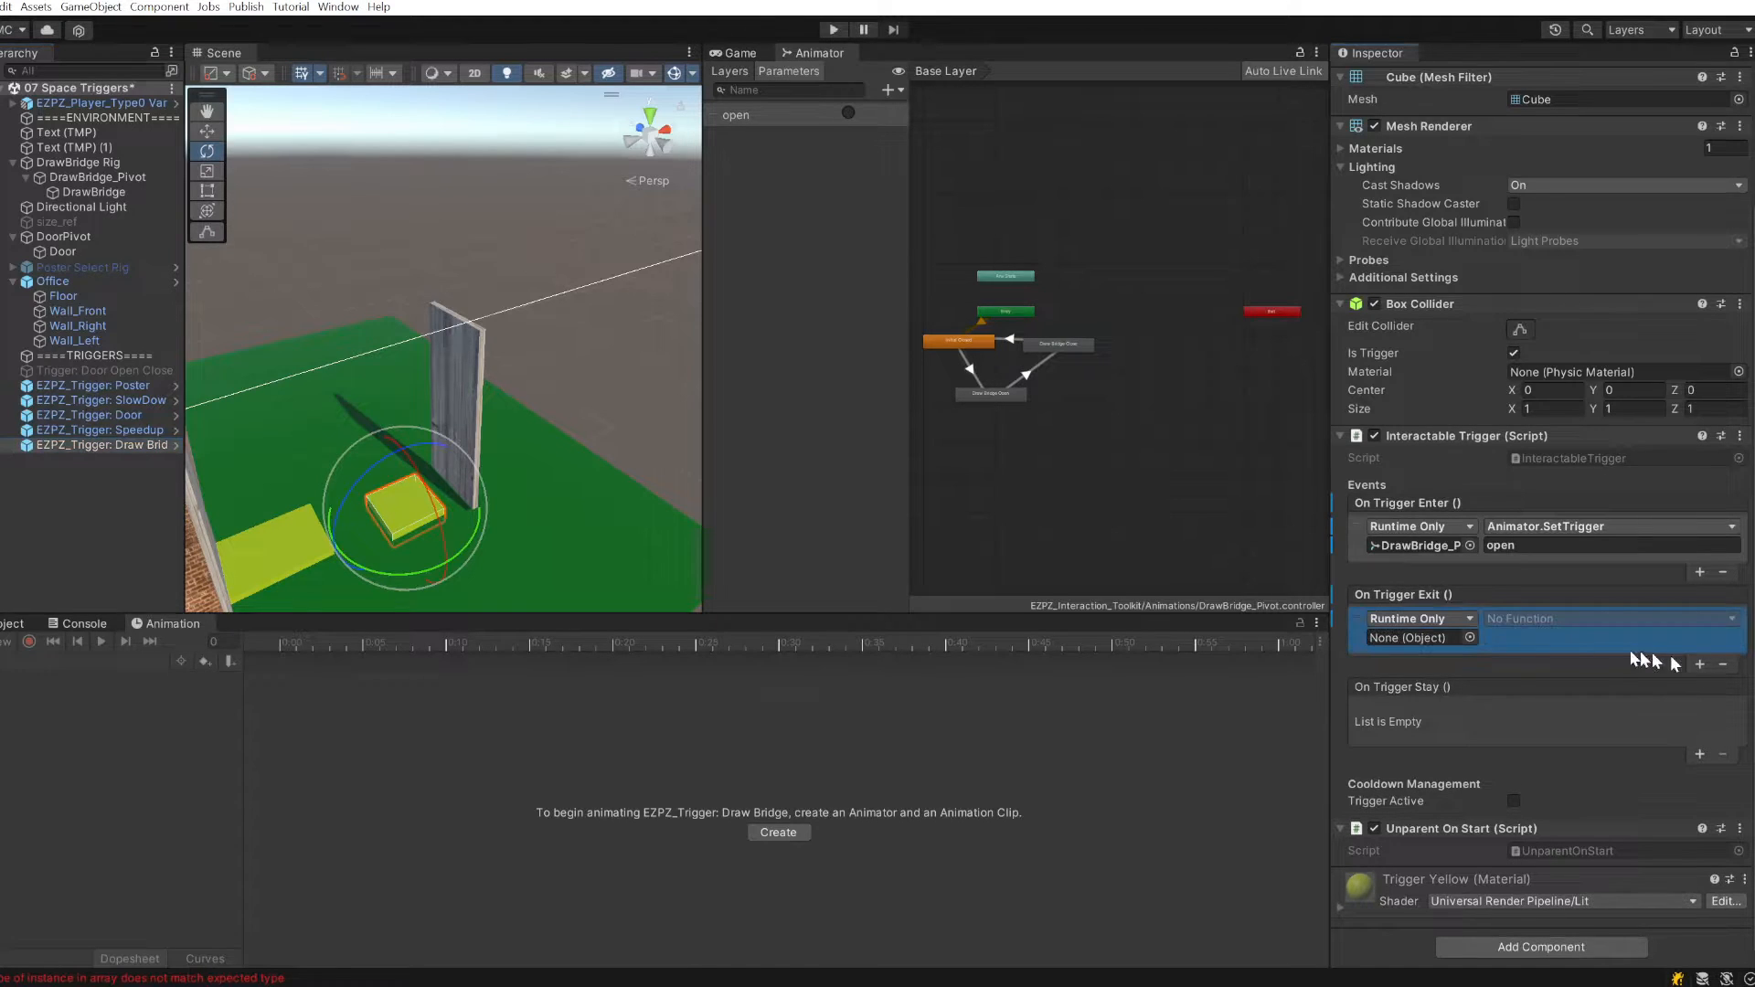
drag(107, 182, 1454, 638)
- Make the On Trigger Exit event call Animator.SetTrigger (string) with the parameter open
click(1539, 619)
mouse_move(1544, 702)
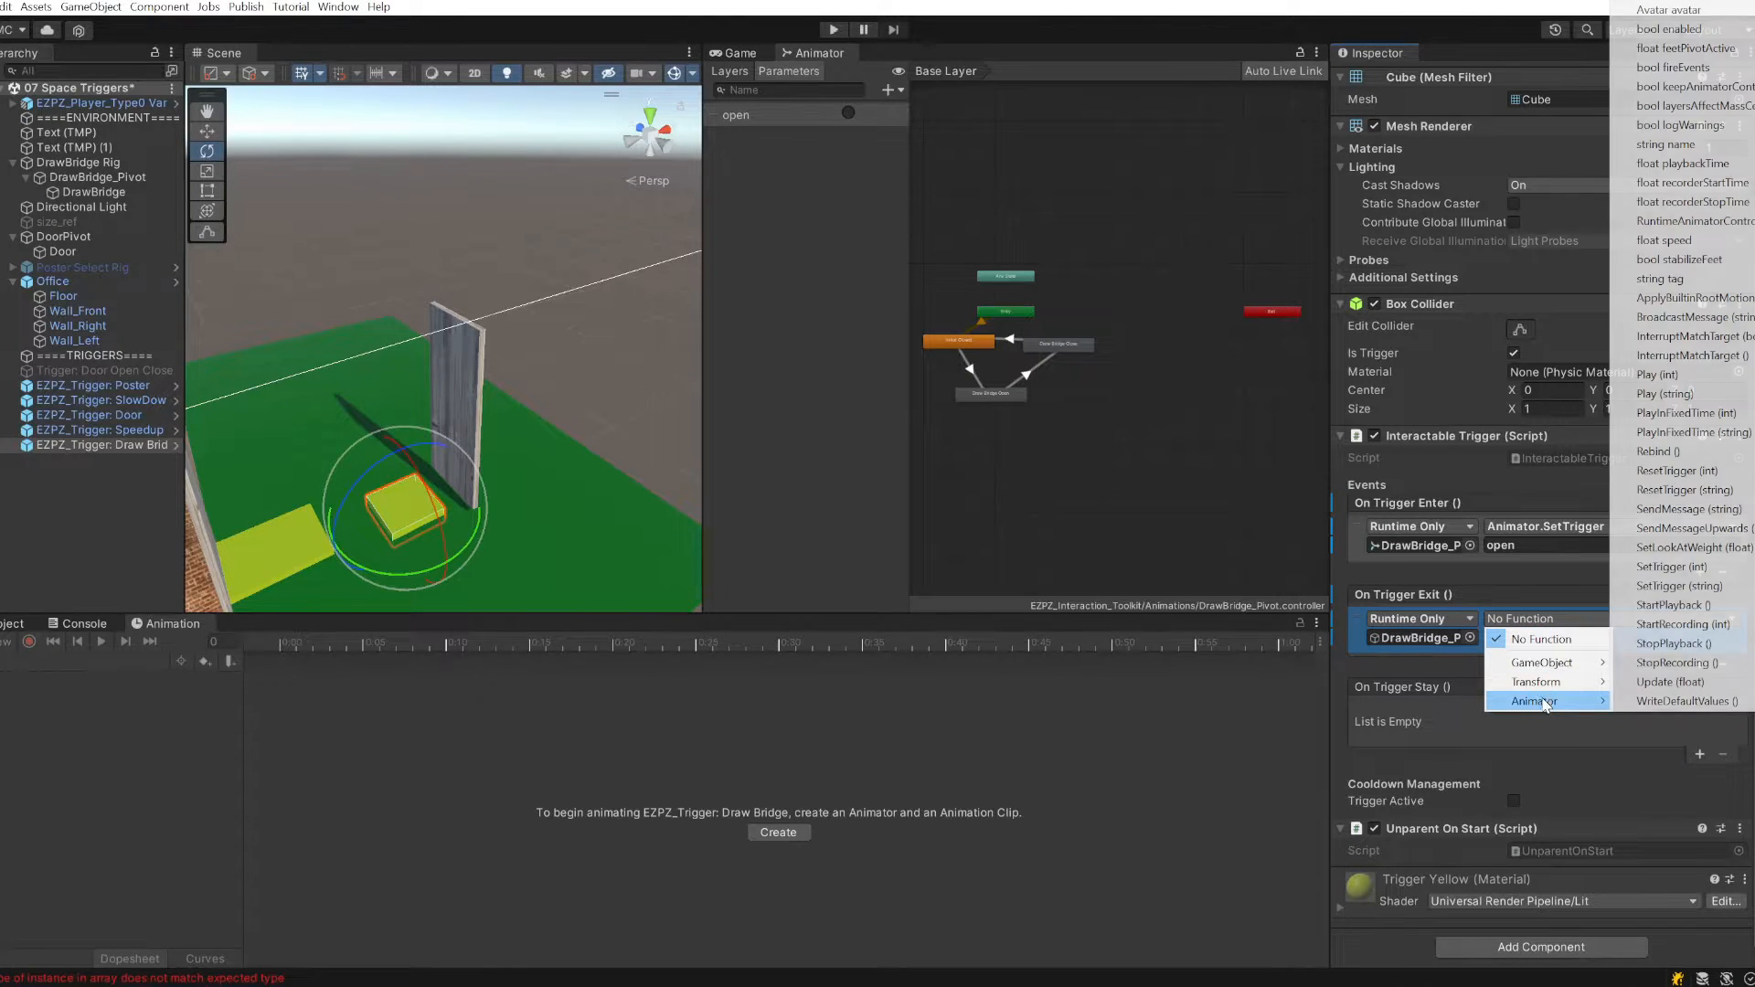
click(1680, 586)
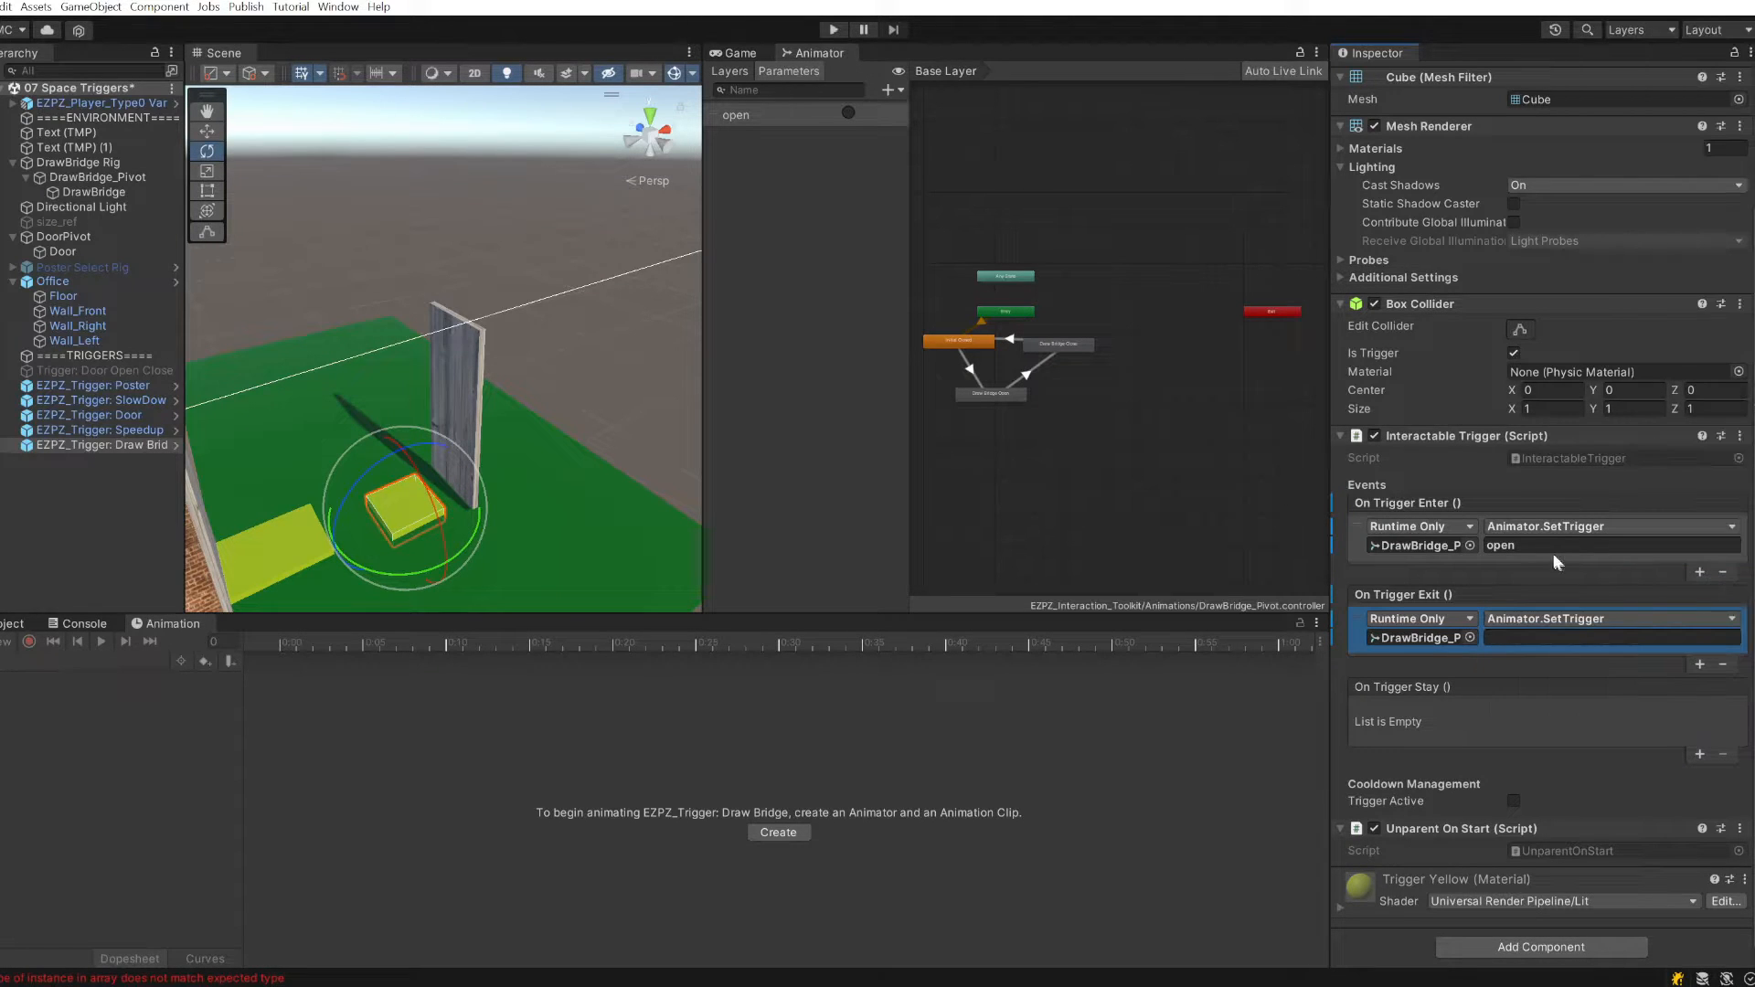
click(1609, 638)
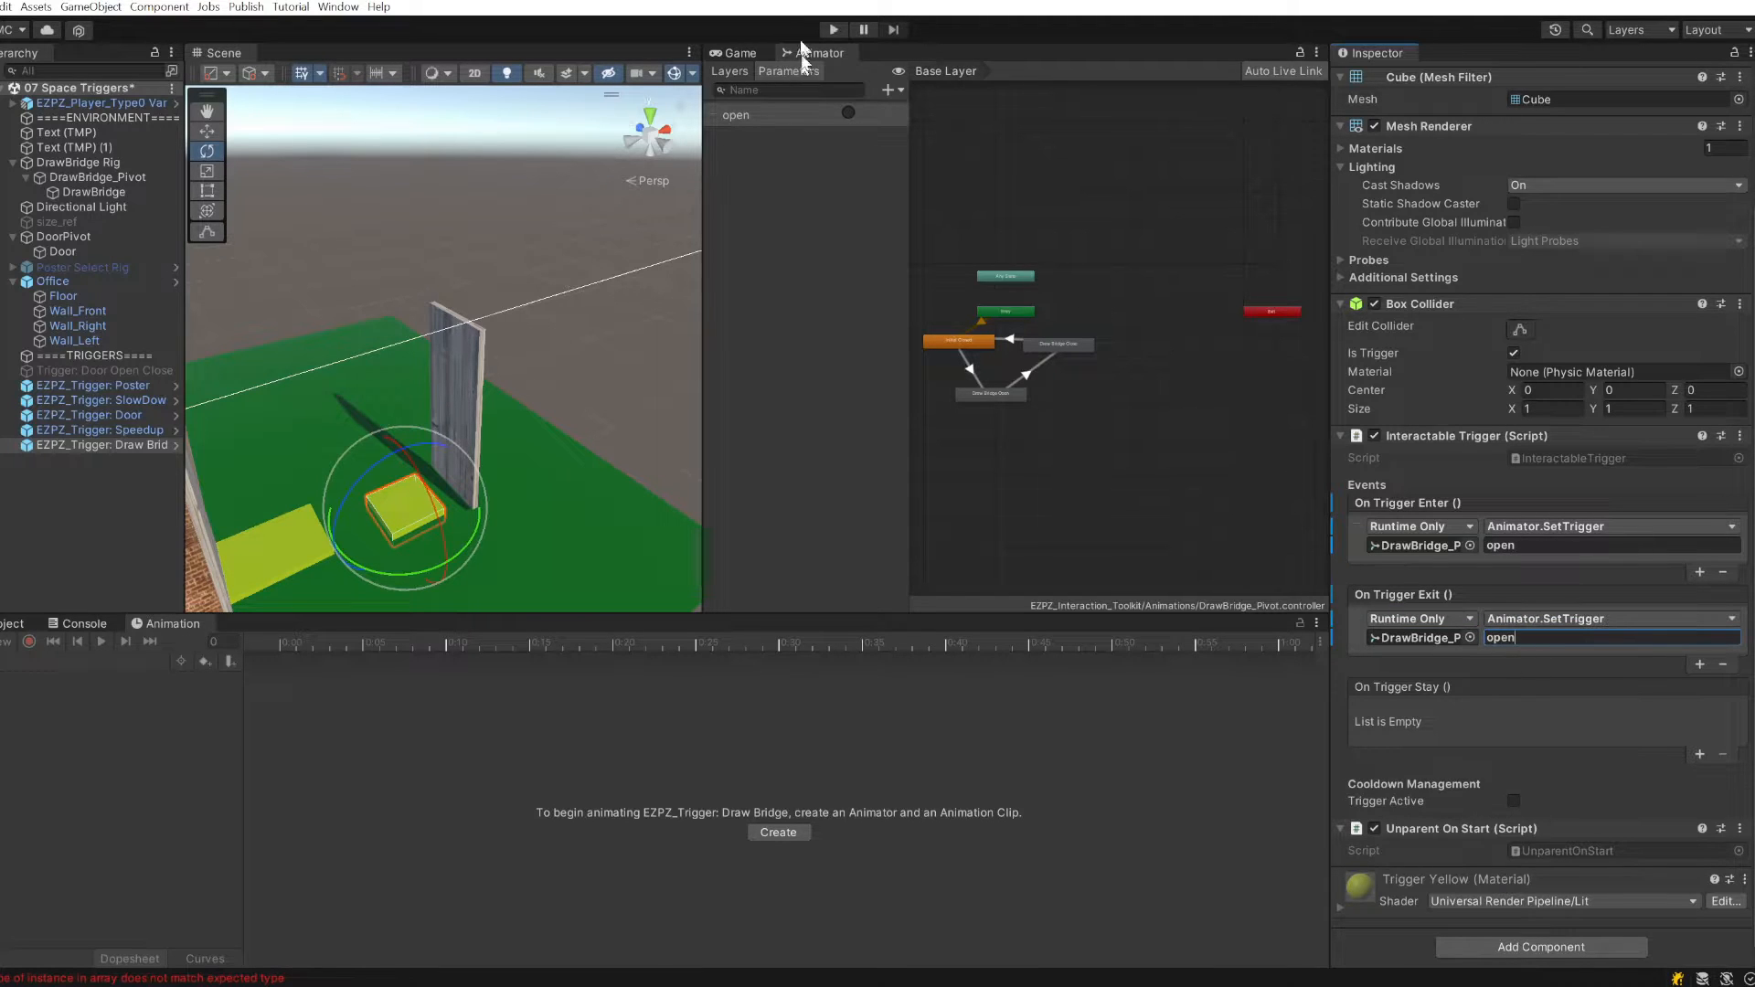
- Enter play mode and walk the player through the door onto the drawbridge trigger
click(830, 30)
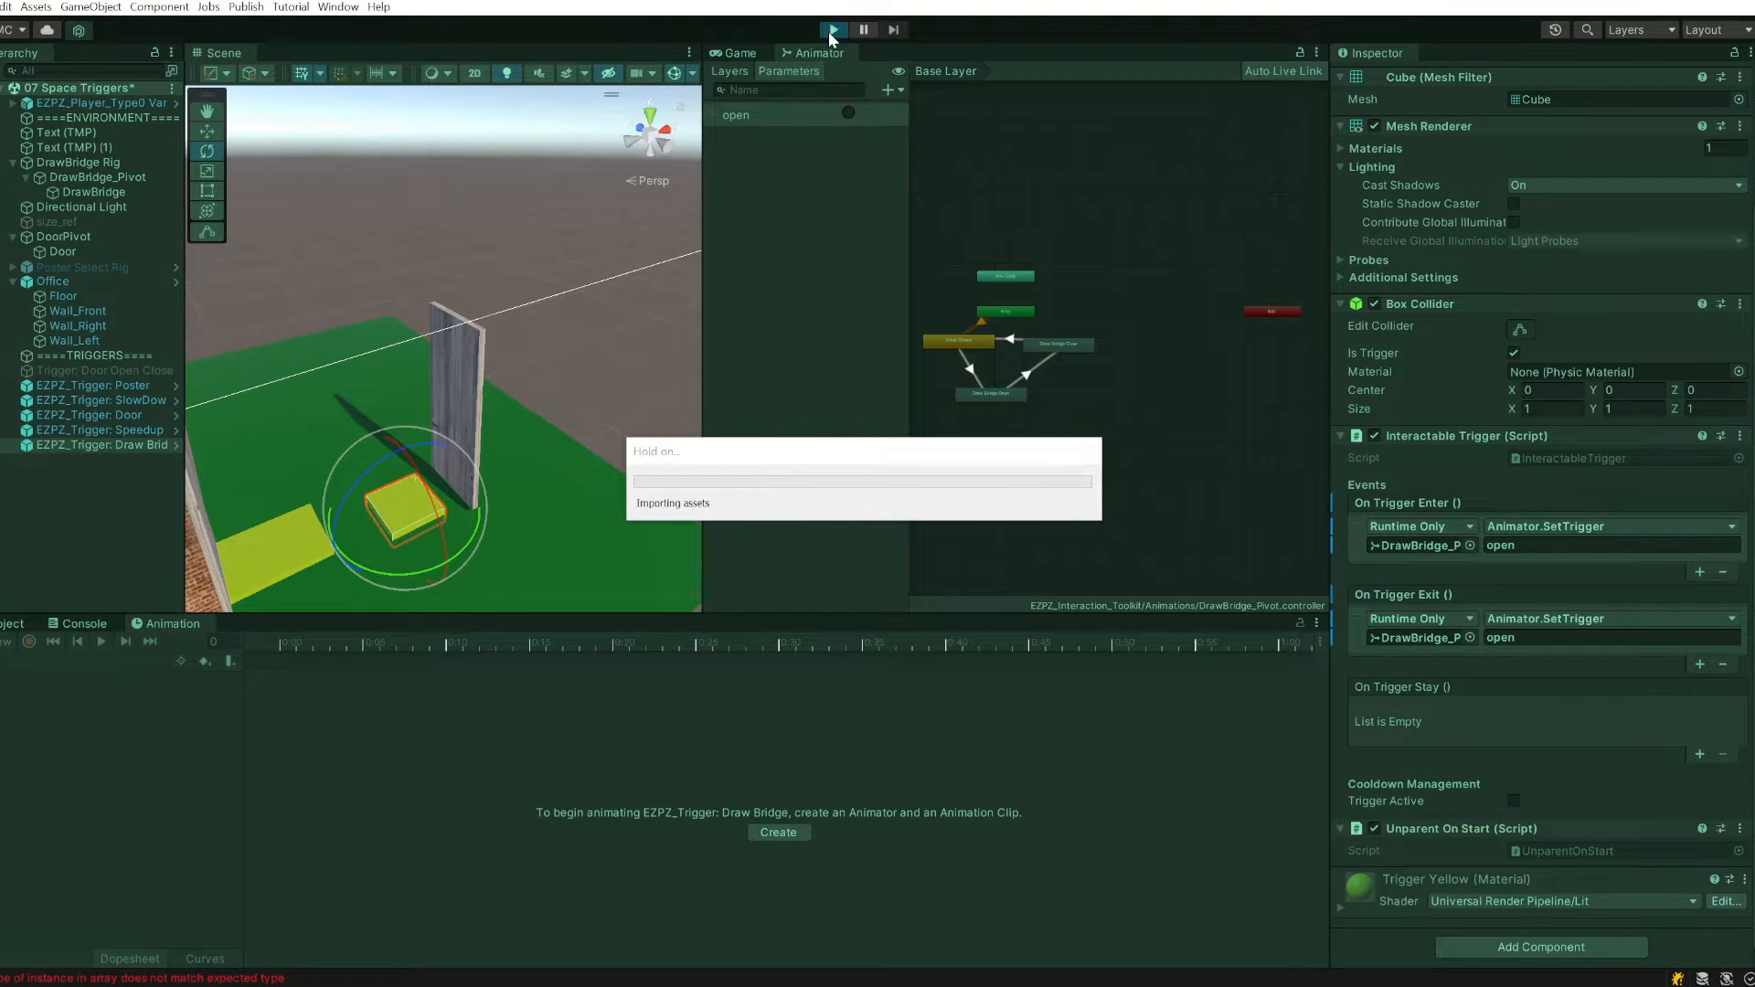
click(871, 400)
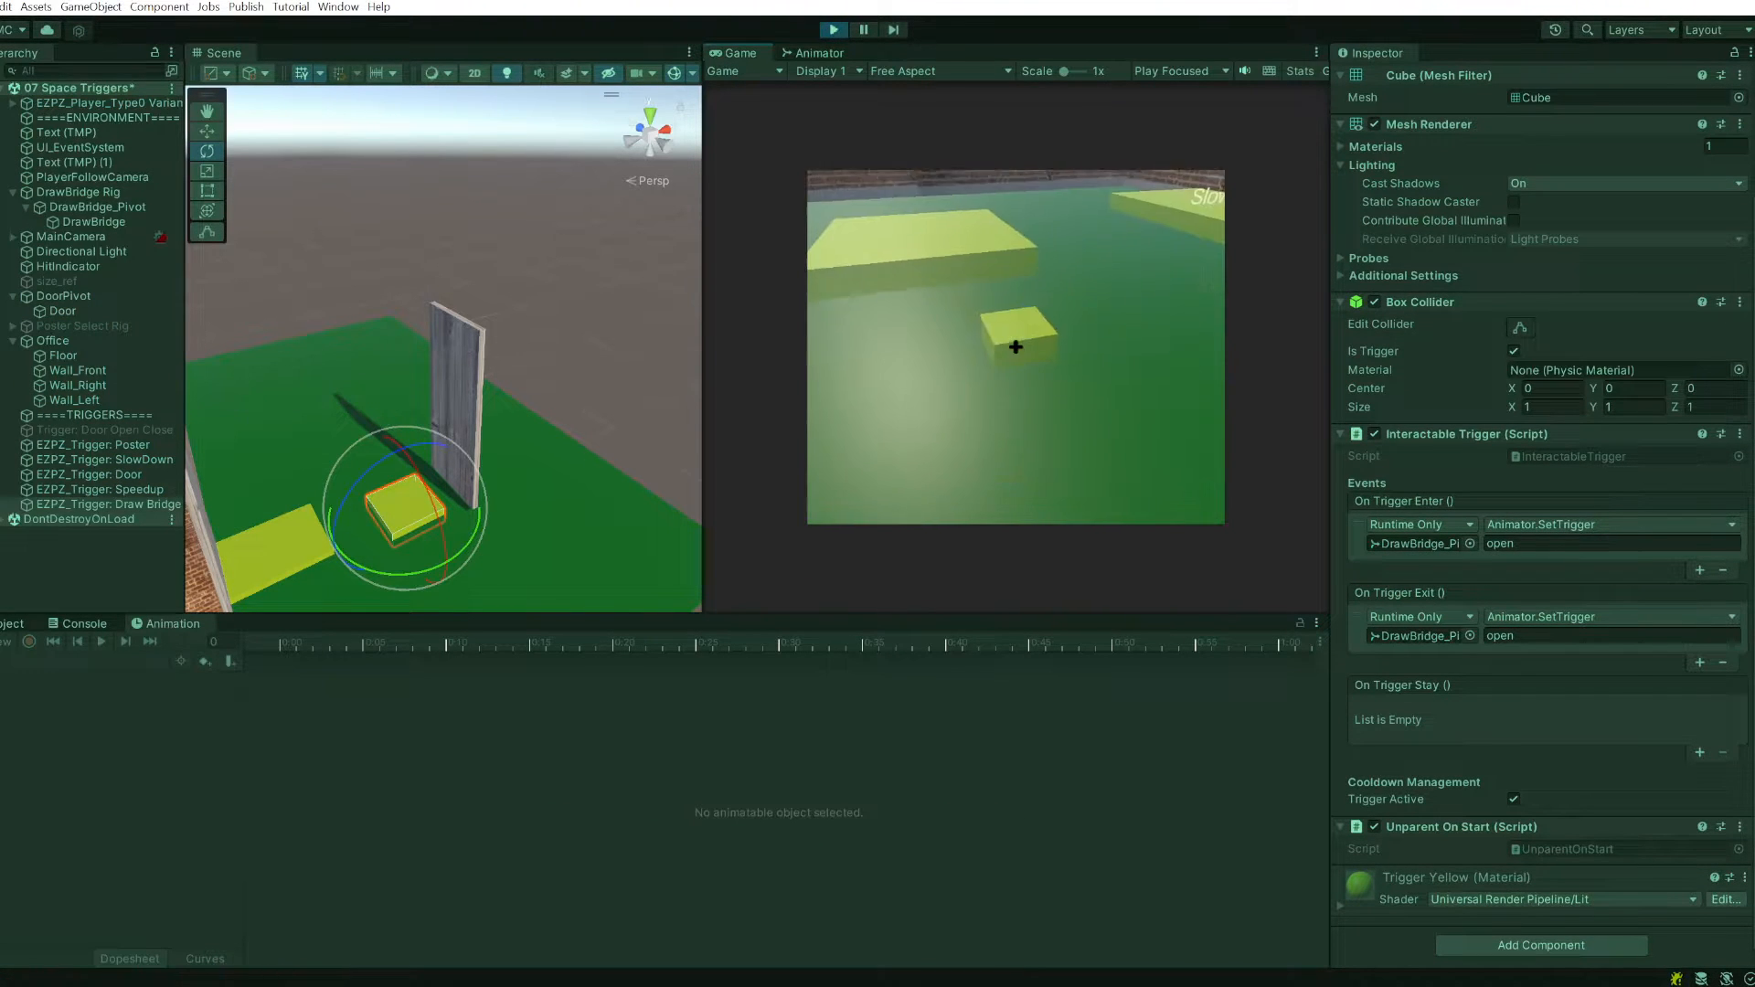
key(w)
key(w)
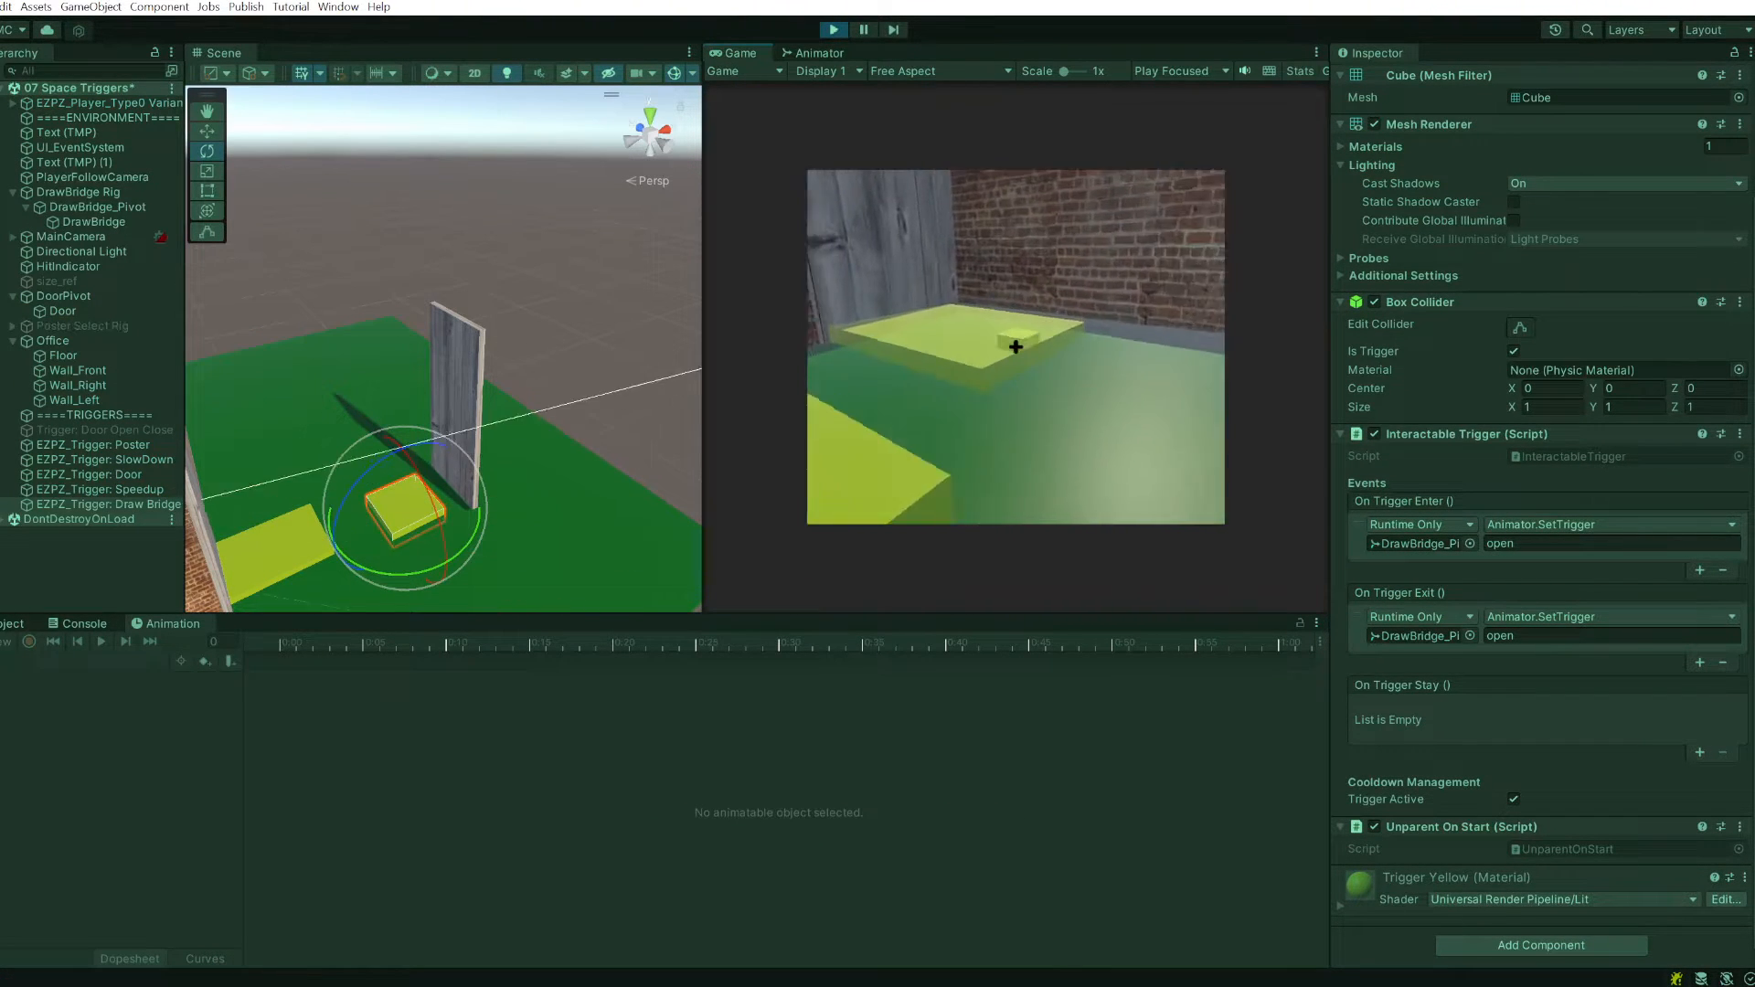
key(w)
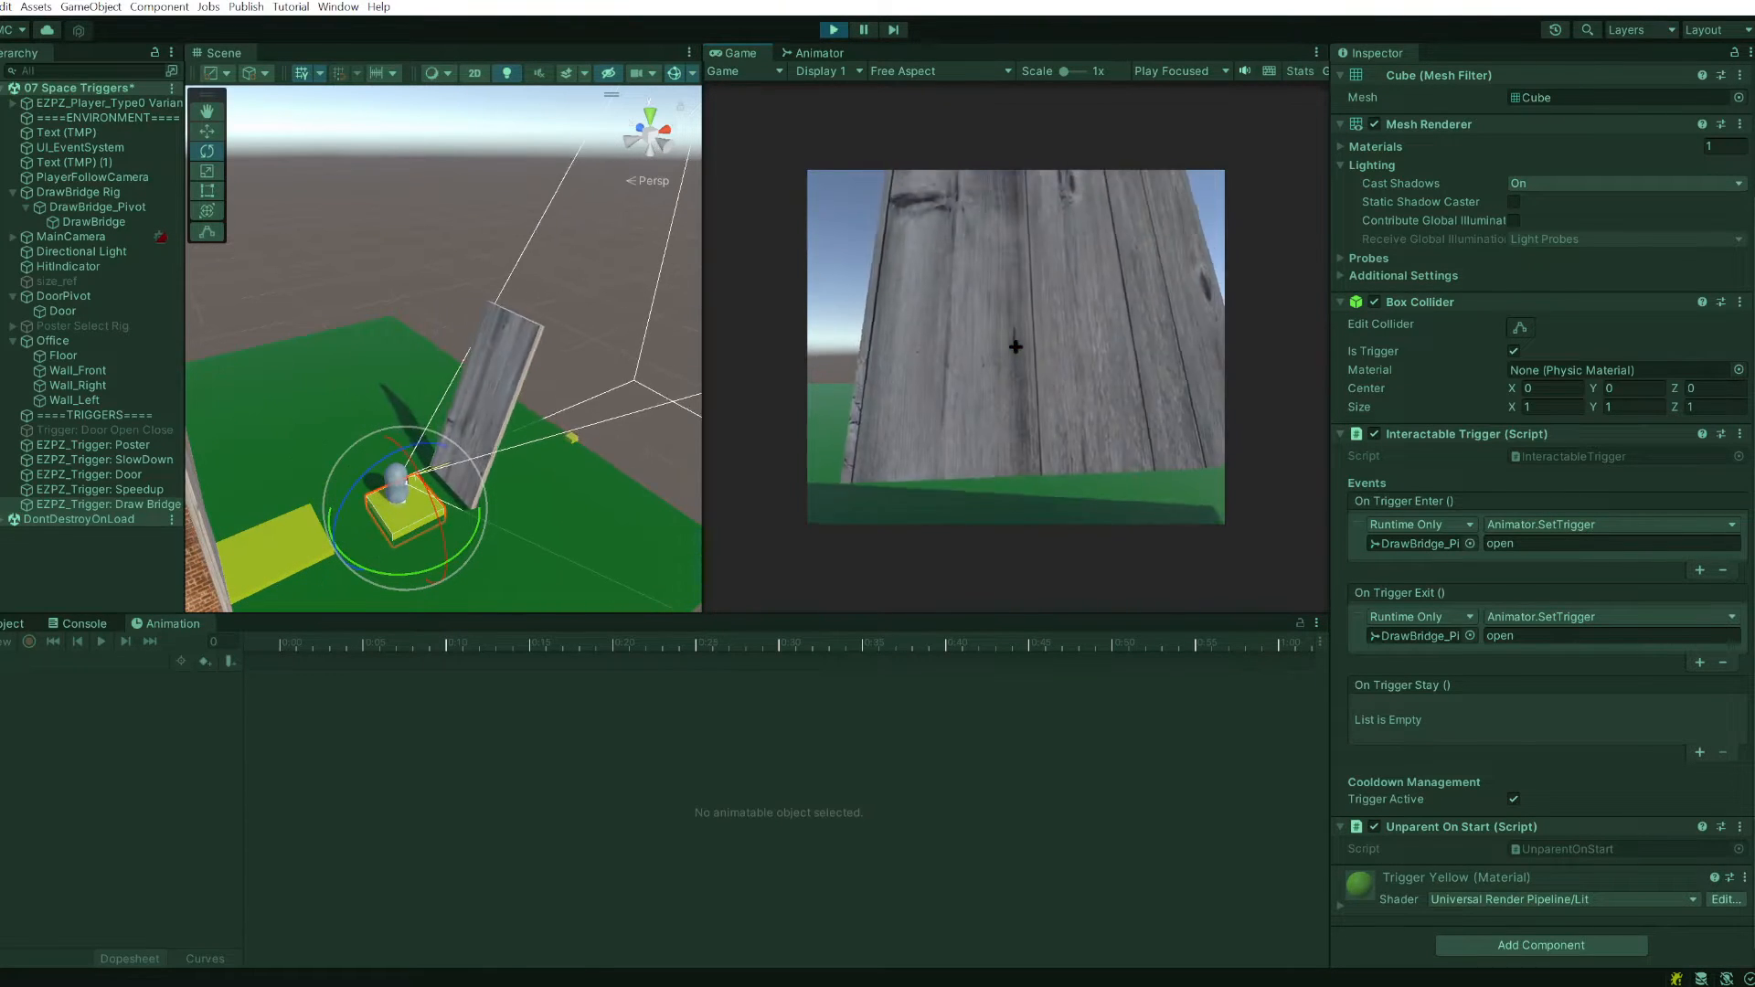
- Move the player on and off the drawbridge trigger repeatedly to test its enter and exit events, and return to the Animator in edit mode
key(a)
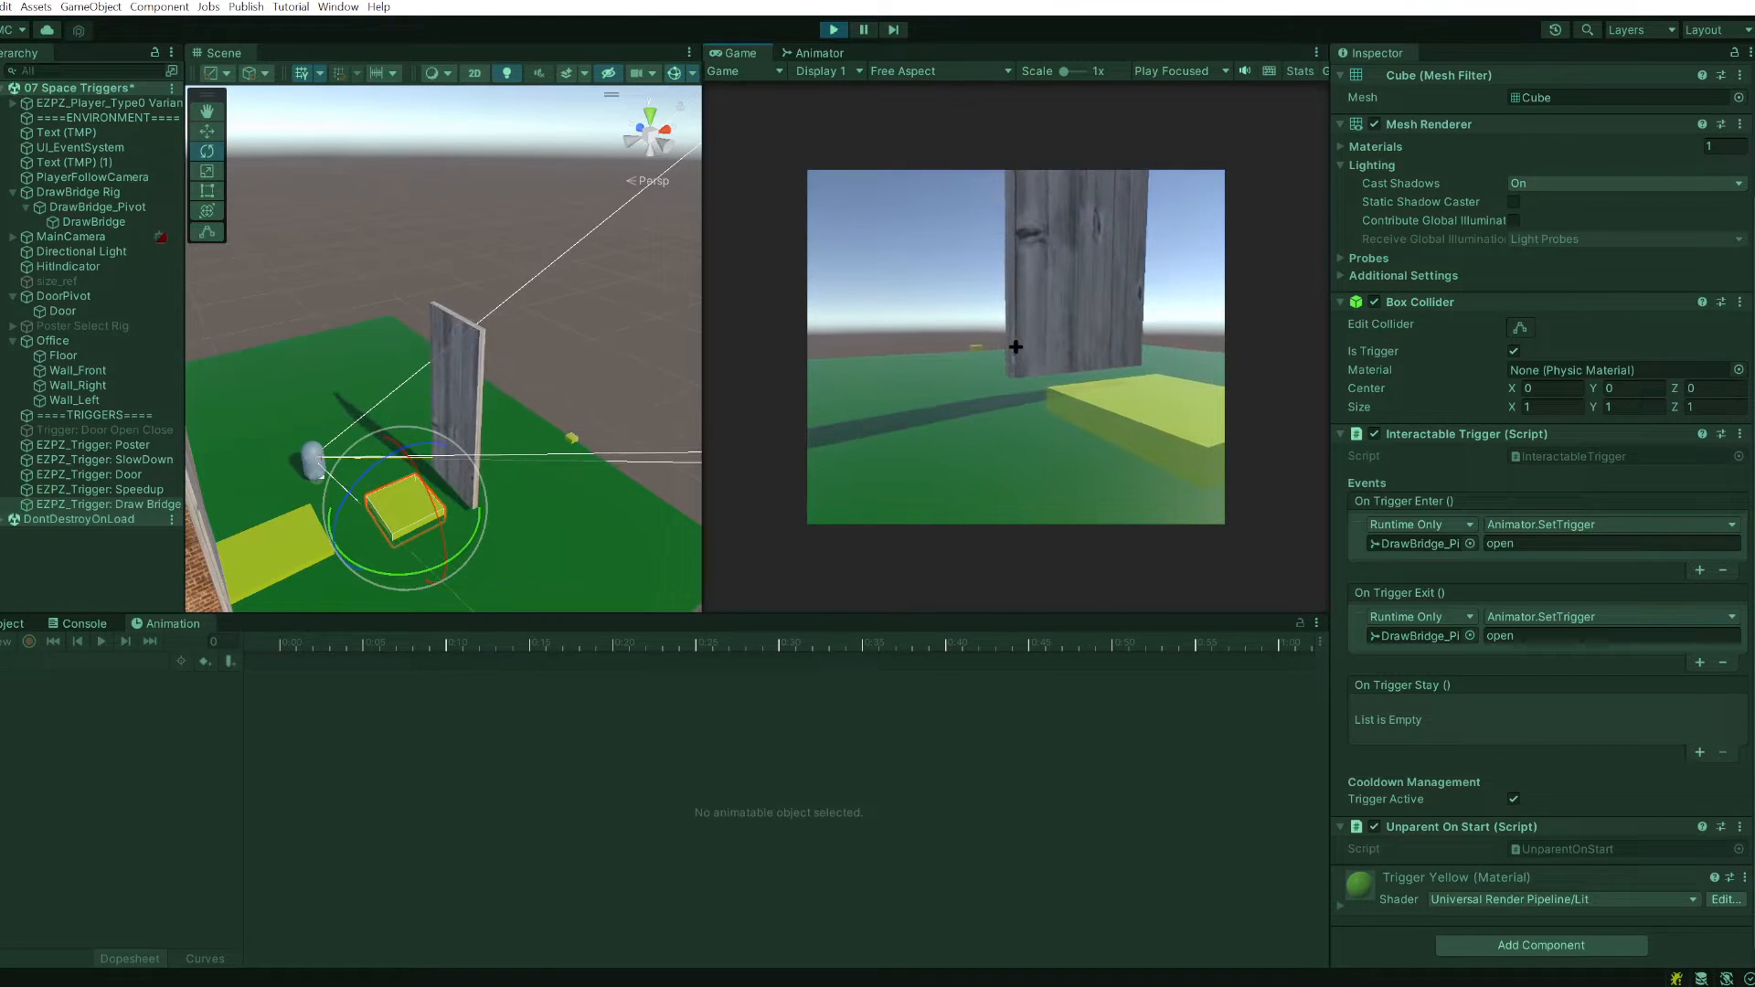
key(d)
key(w)
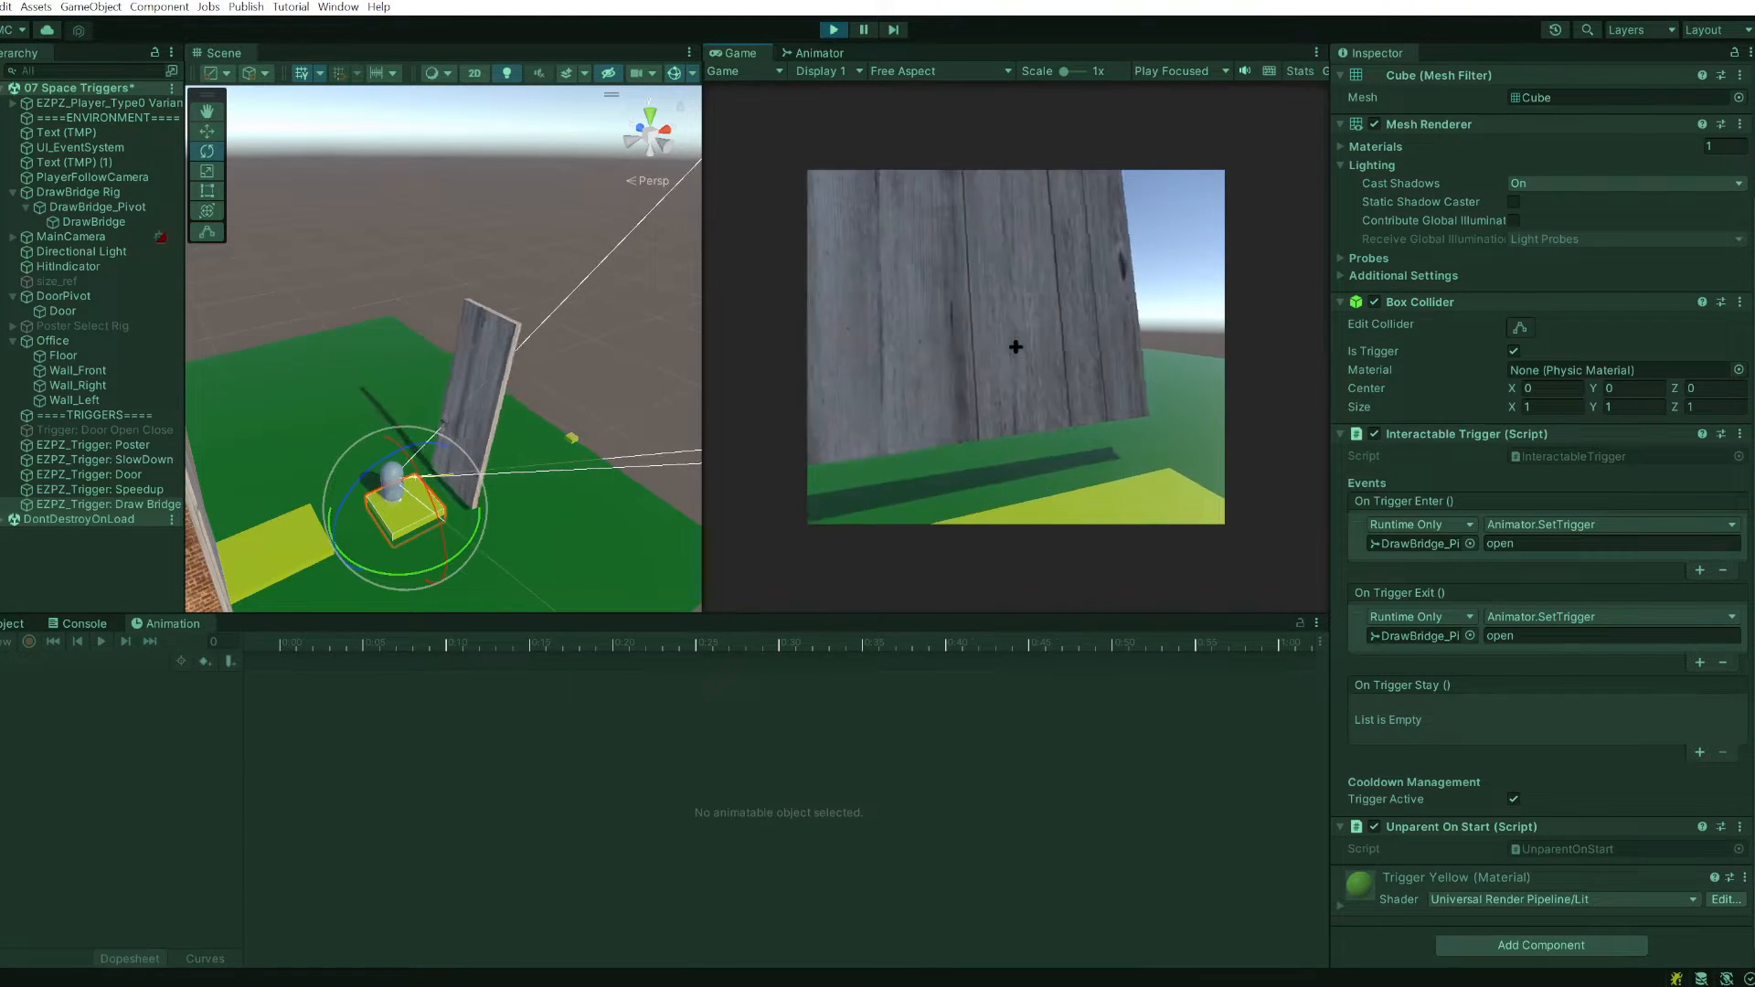
key(s)
key(a)
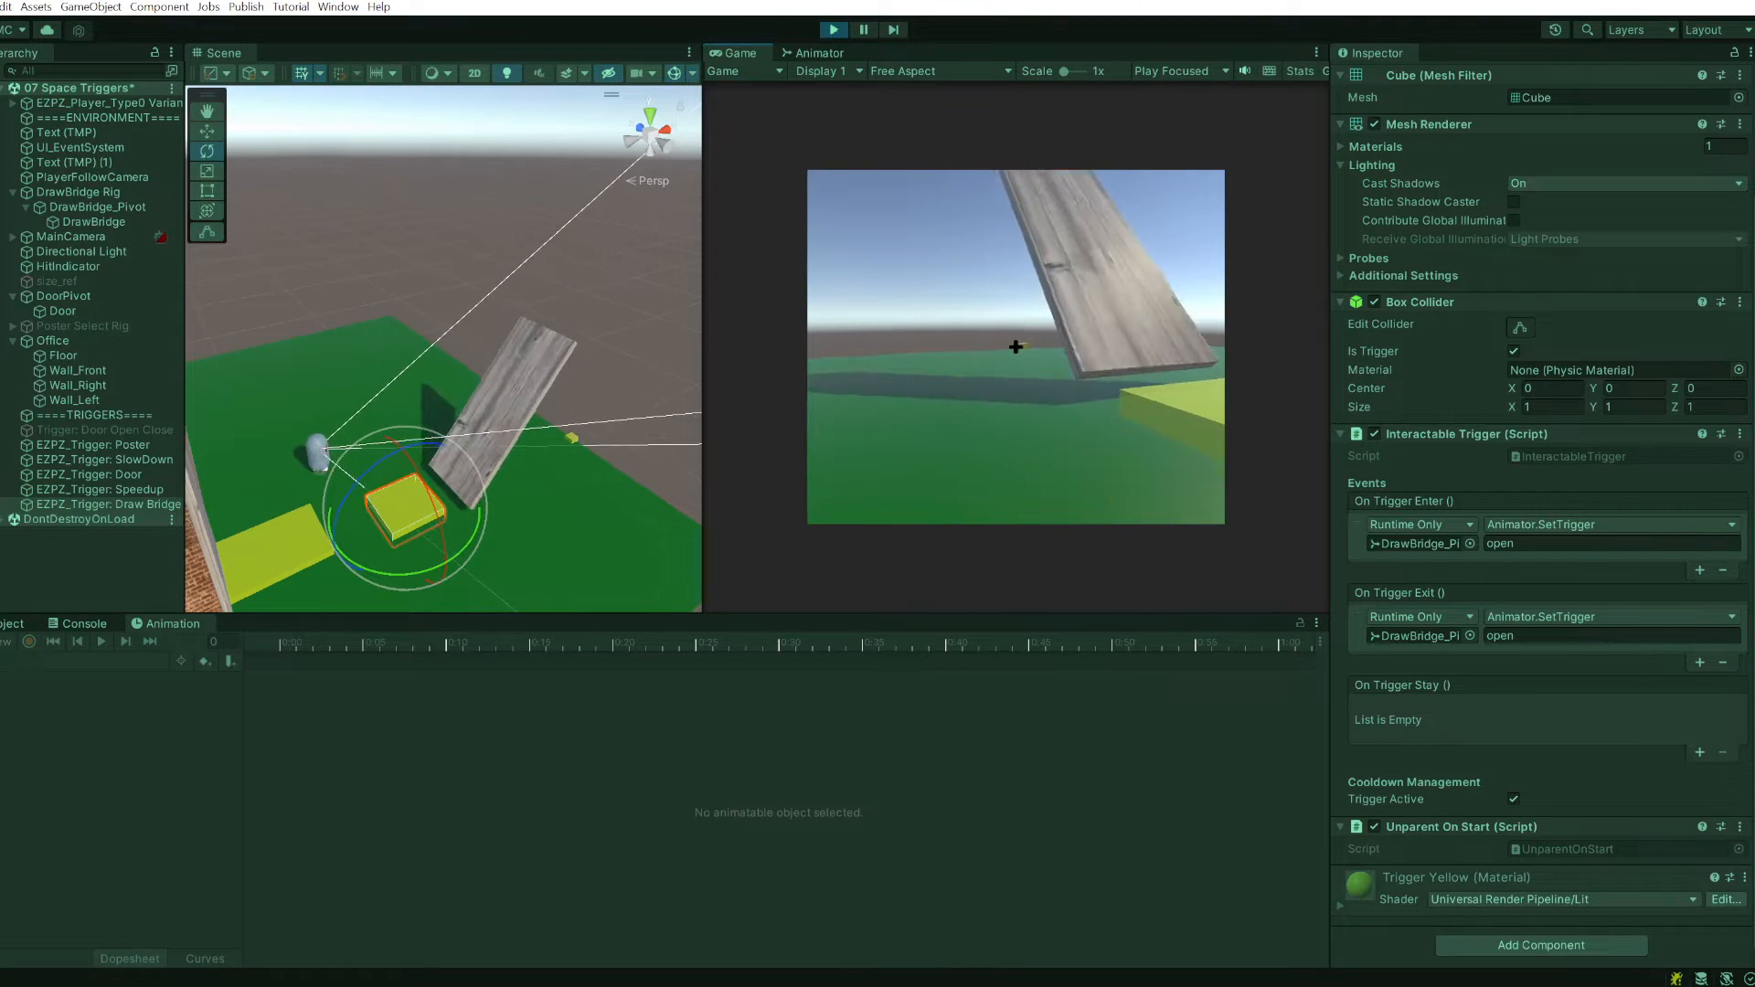
key(w)
key(d)
key(a)
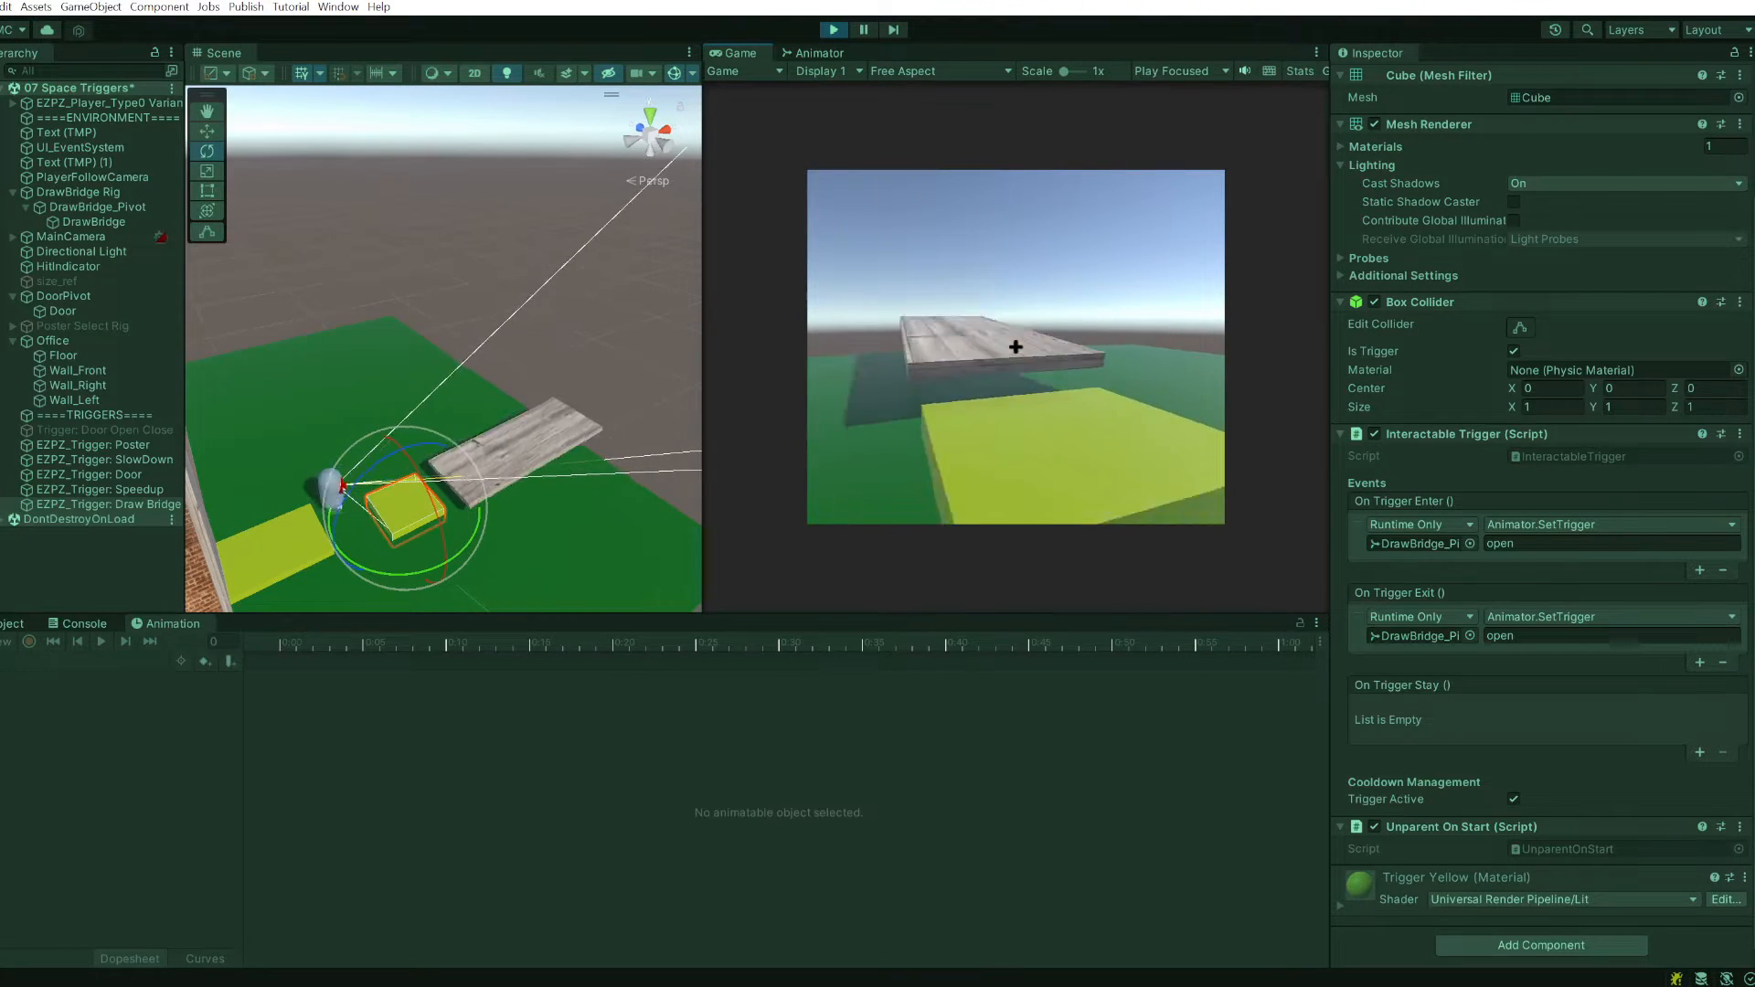
key(s)
key(w)
key(d)
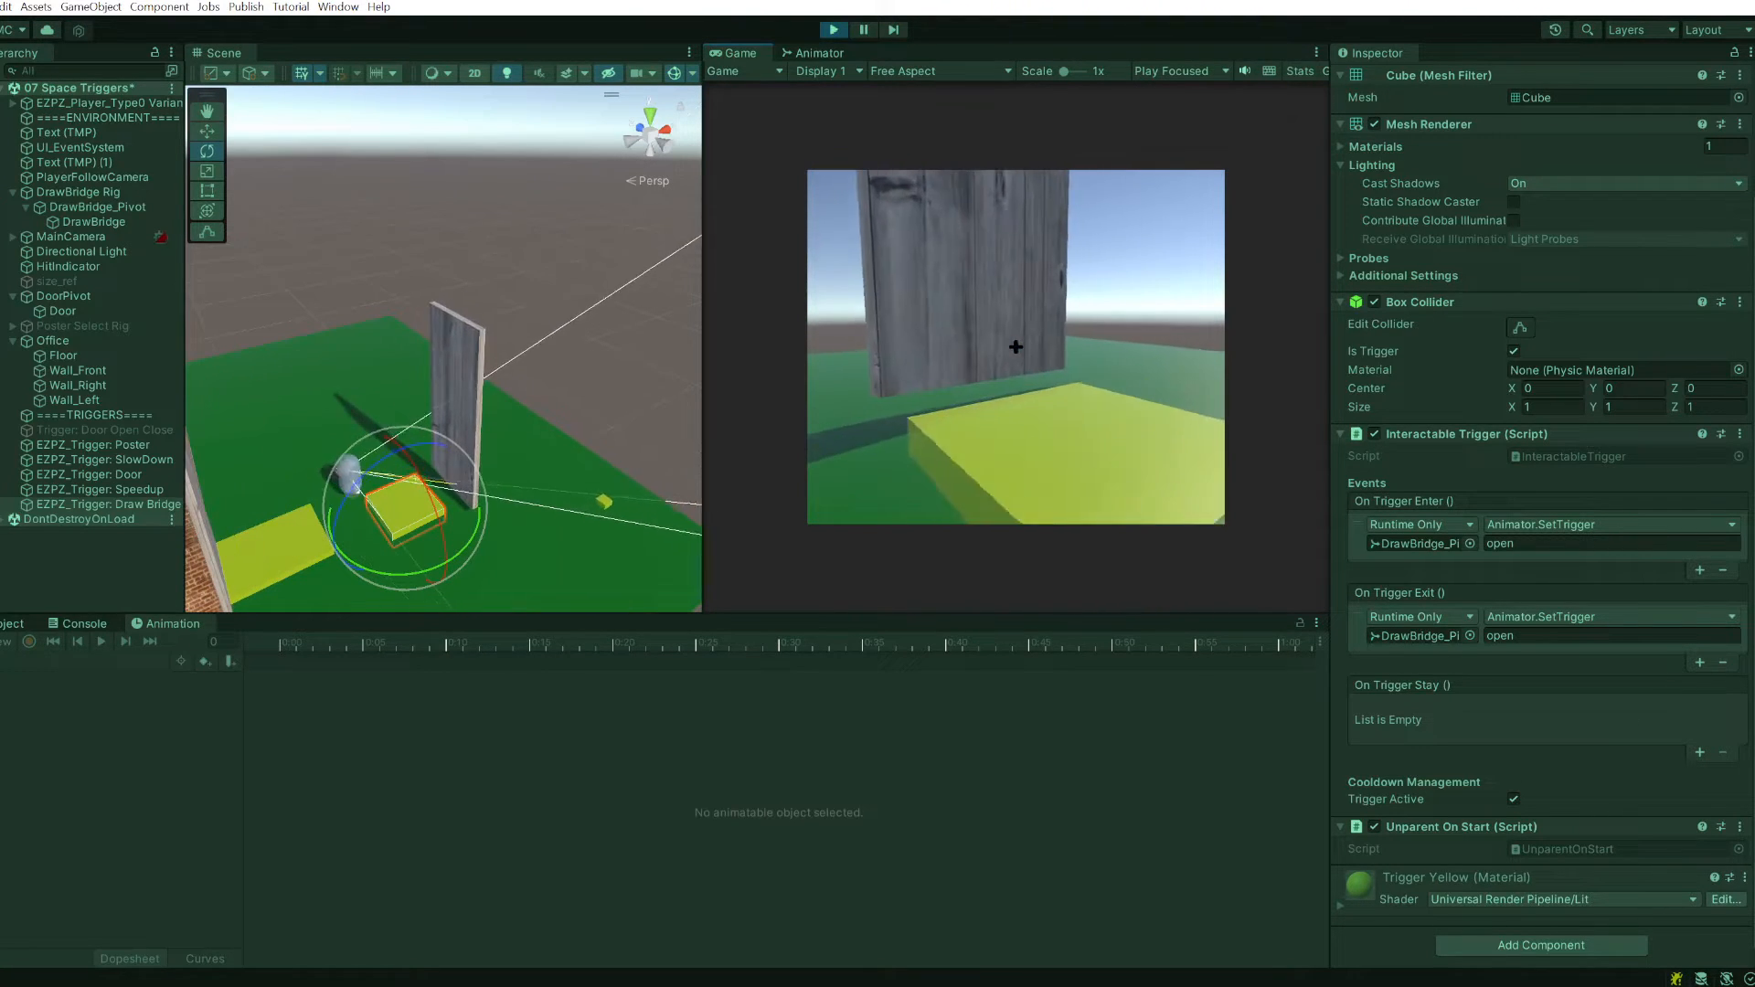
key(a)
key(s)
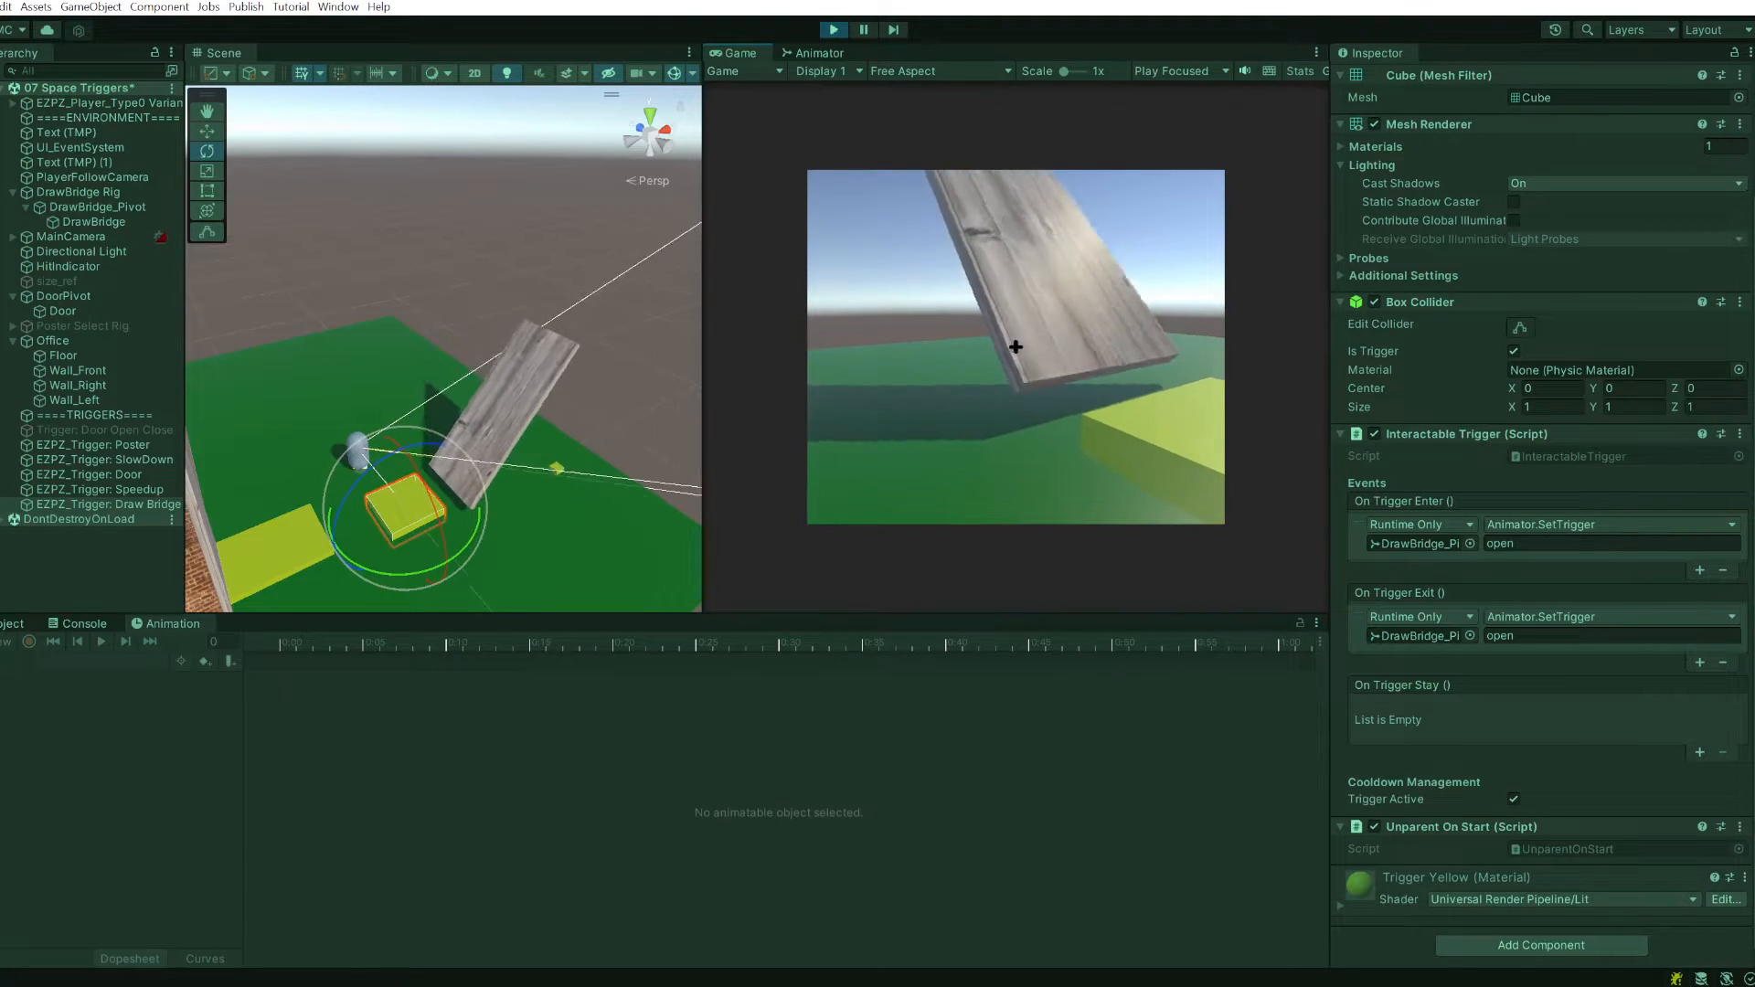
key(Escape)
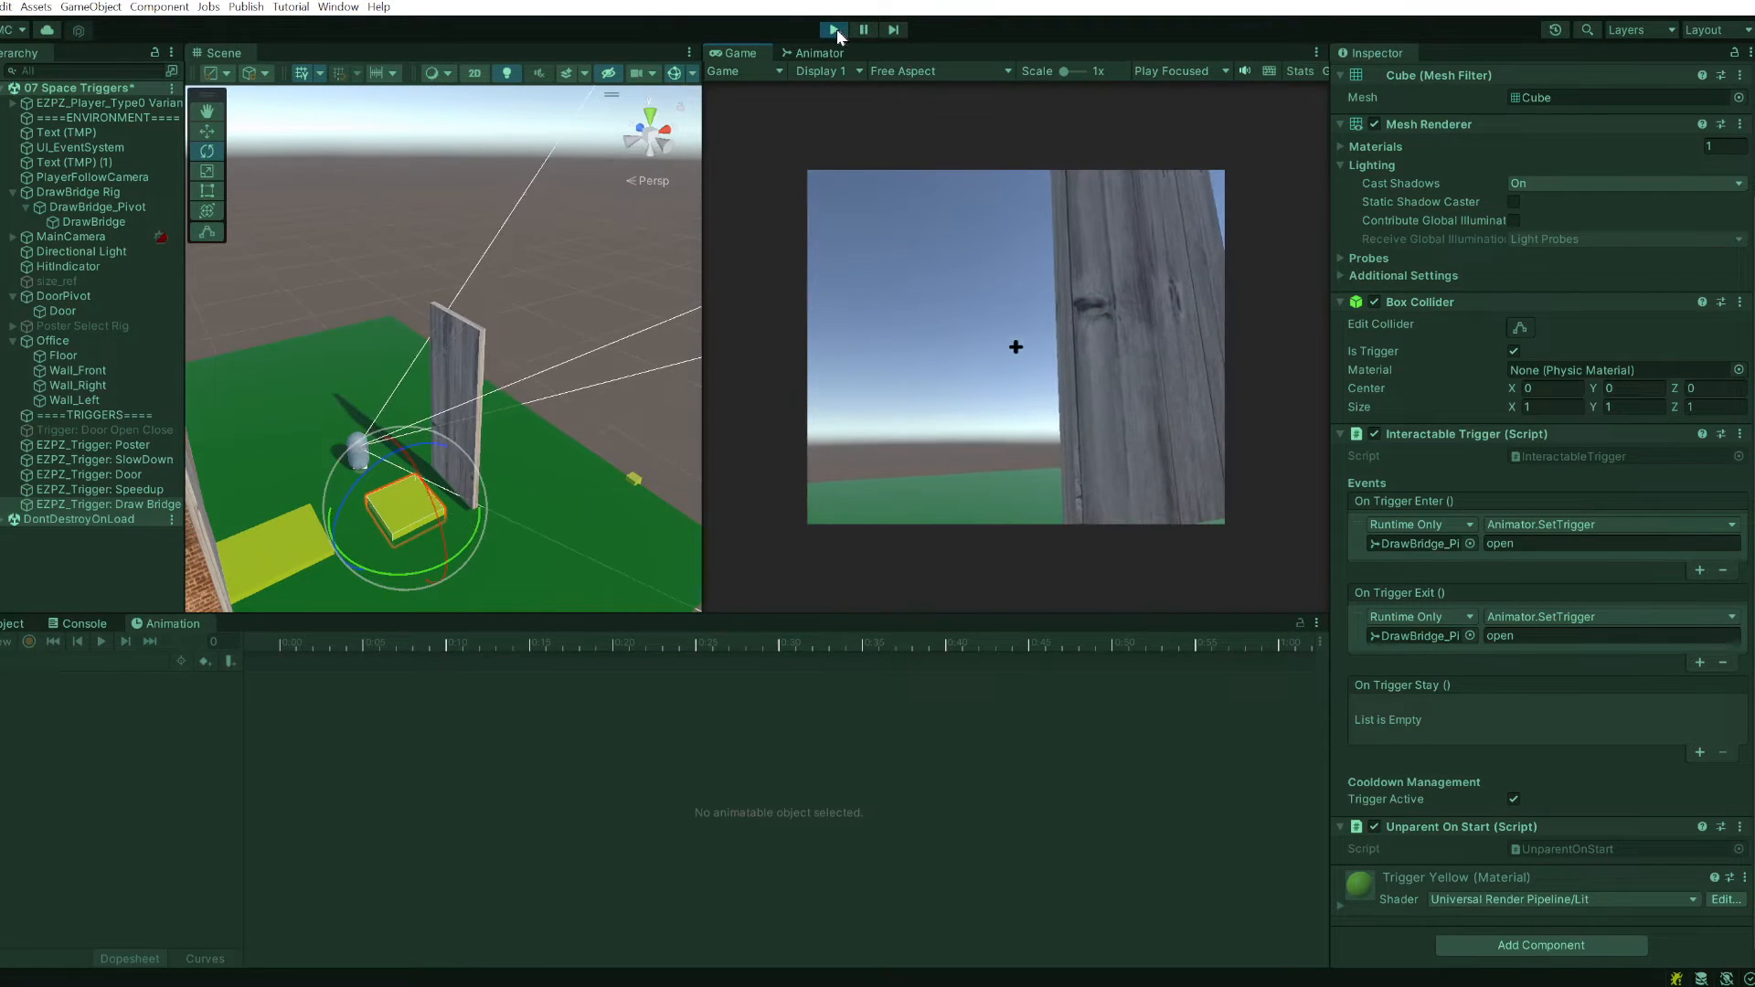
click(836, 31)
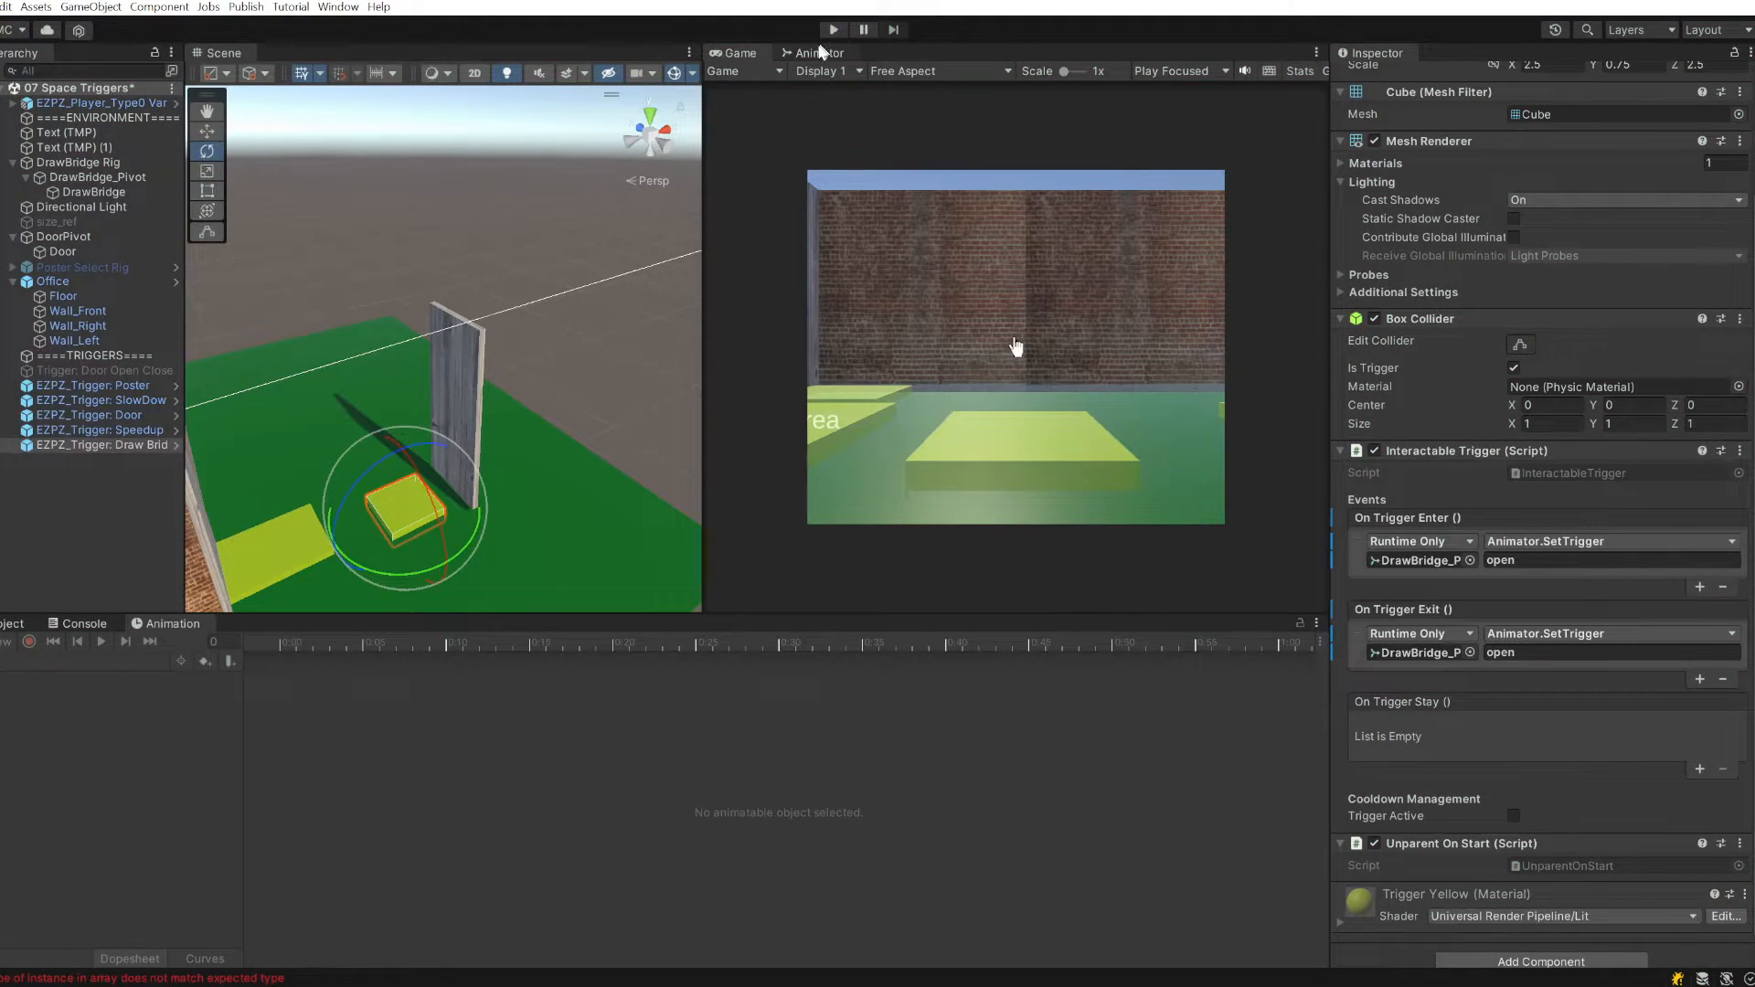
click(820, 52)
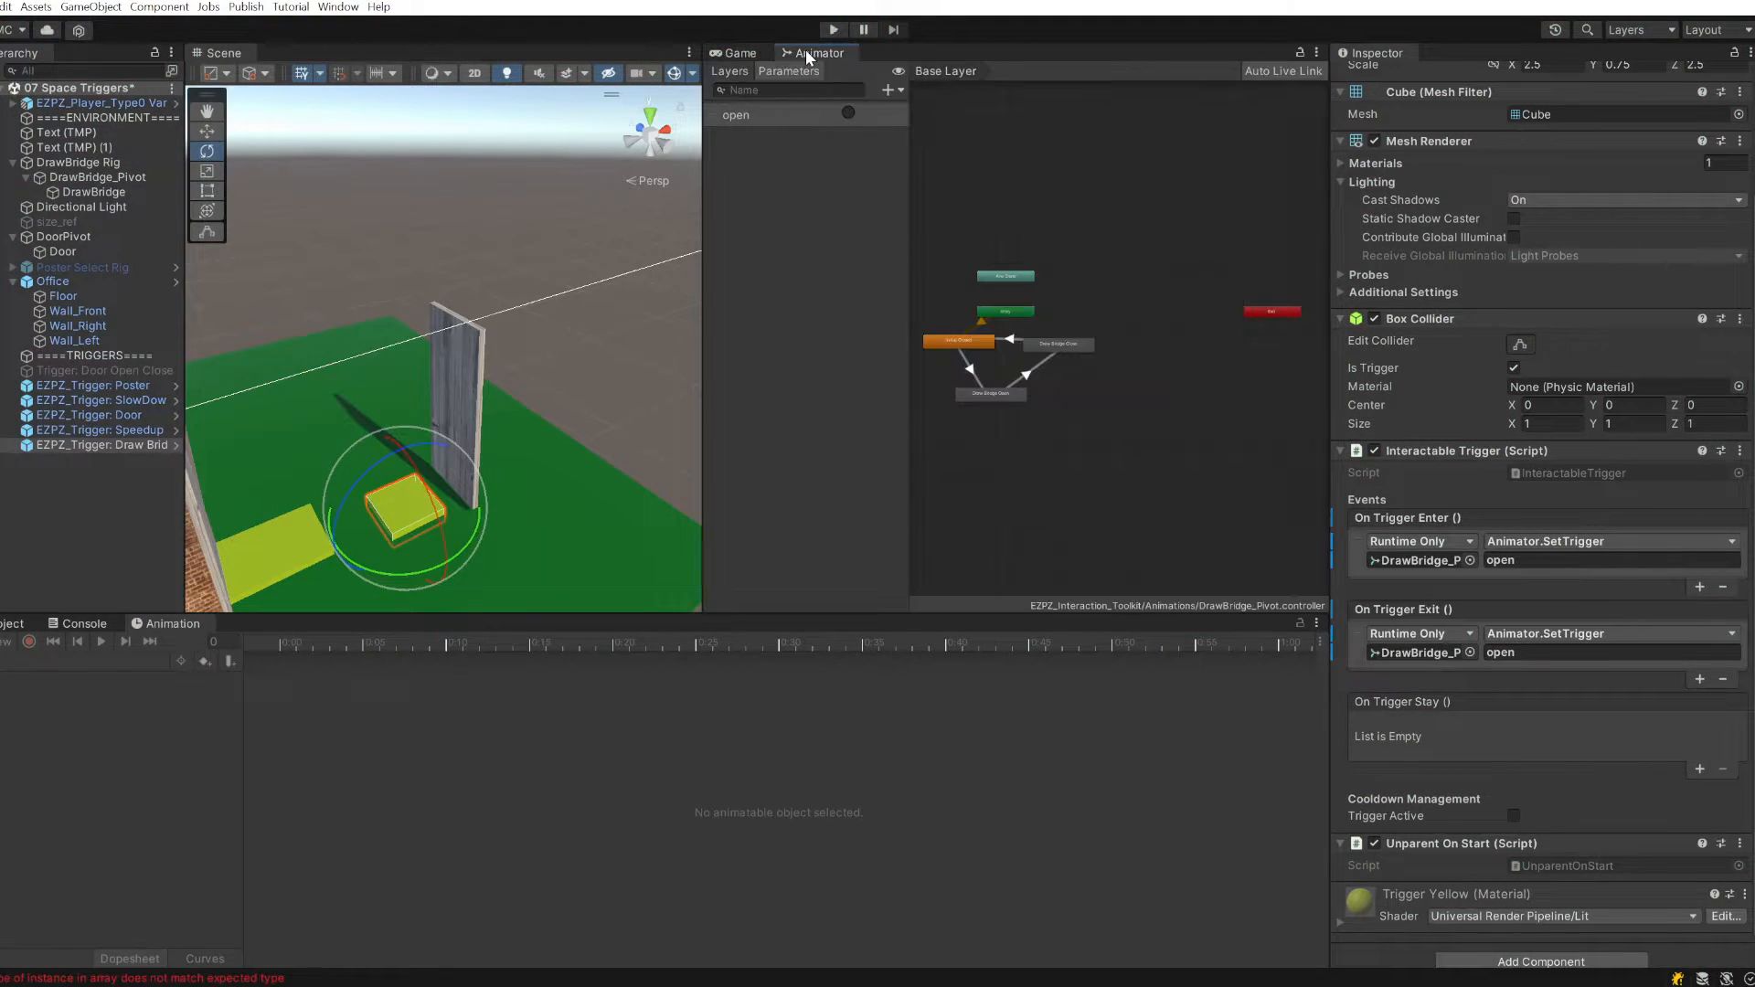
- Add a Trigger parameter named close to the DrawBridge_Pivot animator controller
click(883, 89)
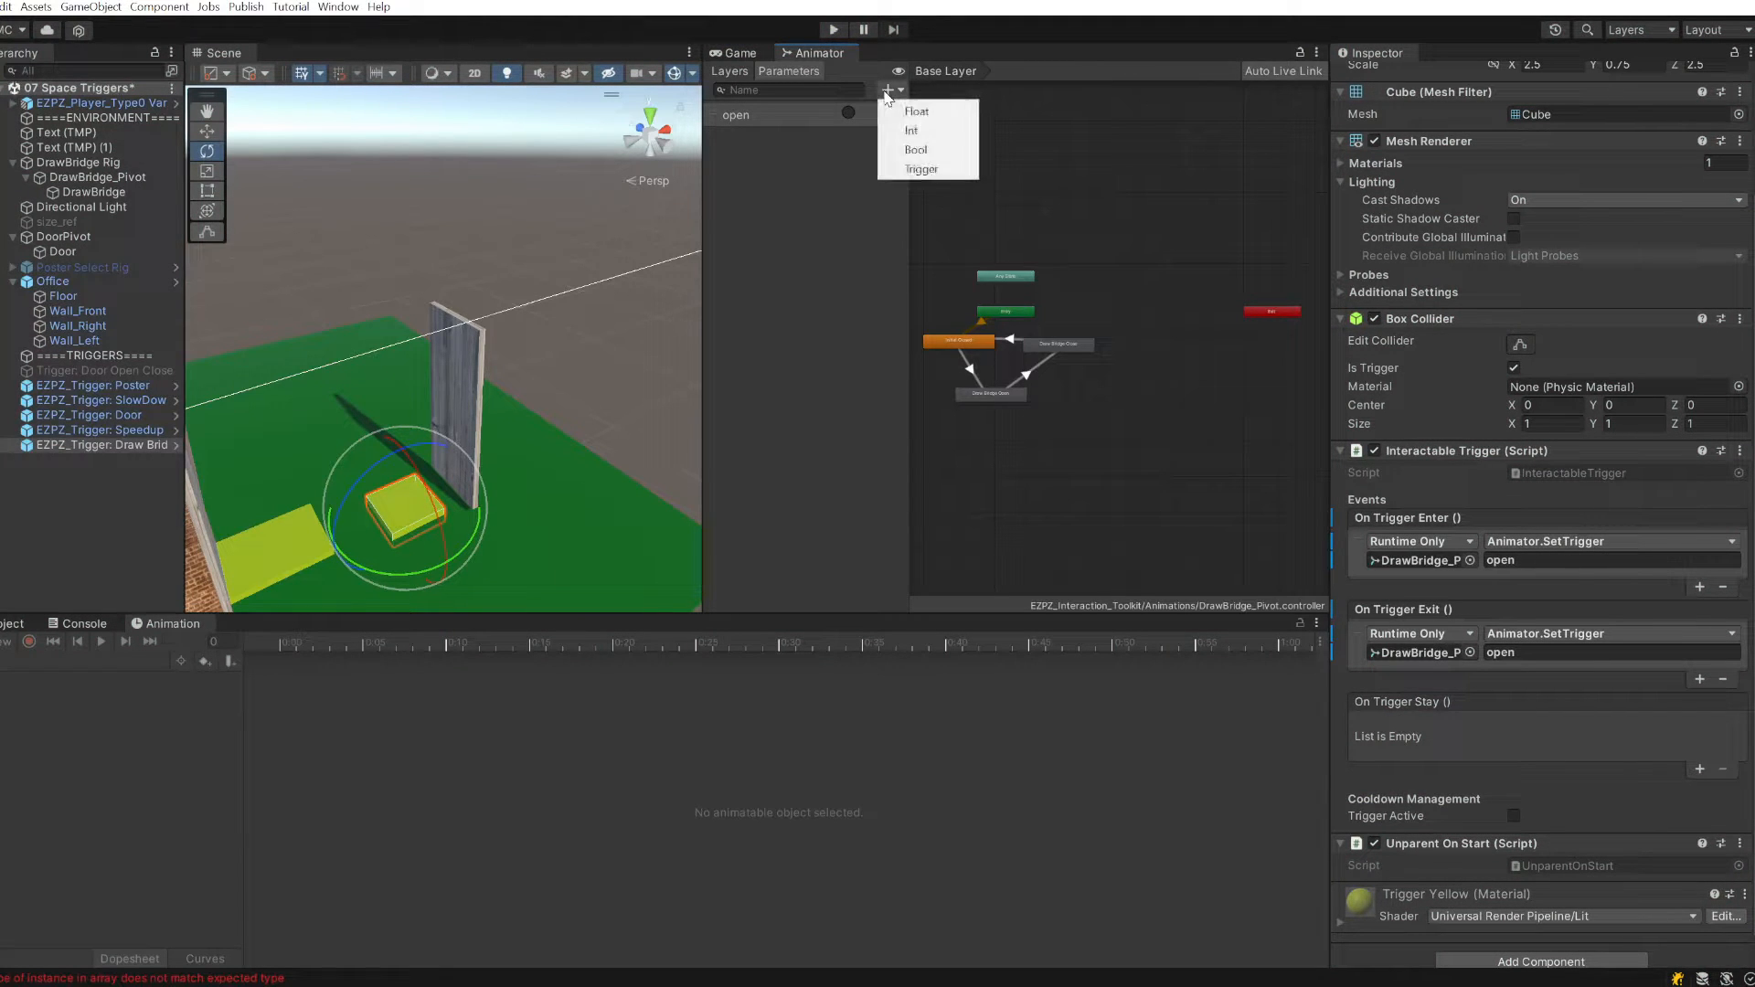
click(911, 169)
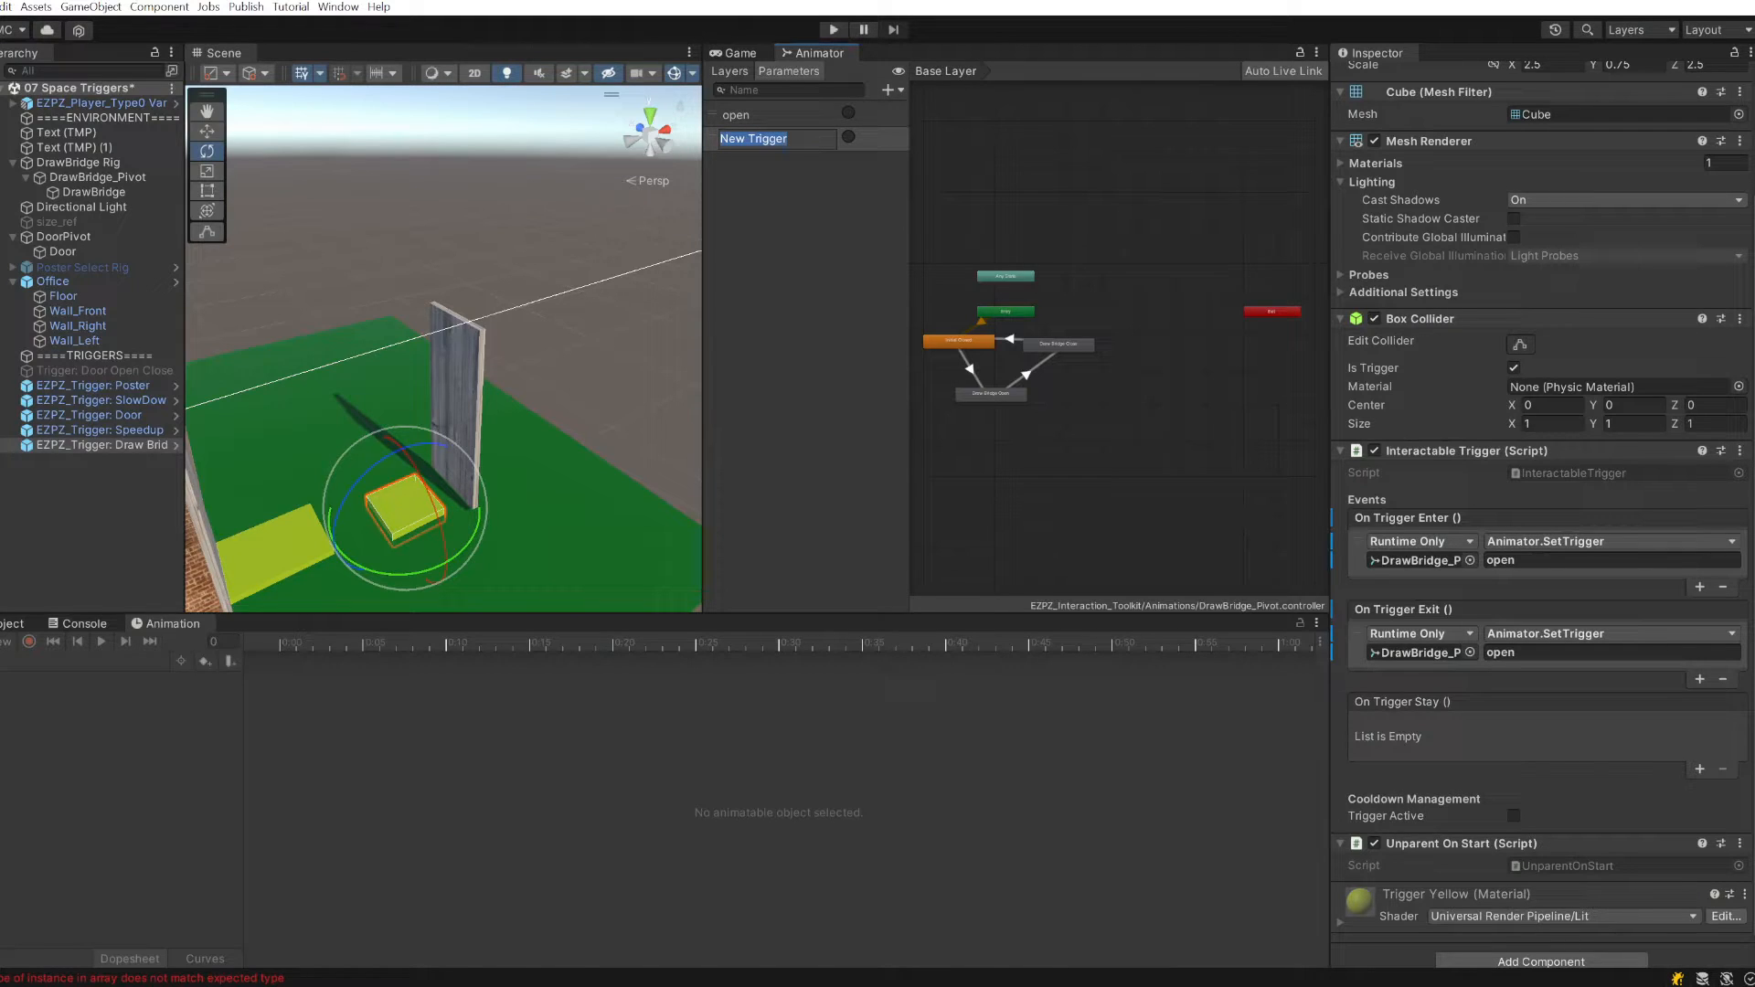
key(Return)
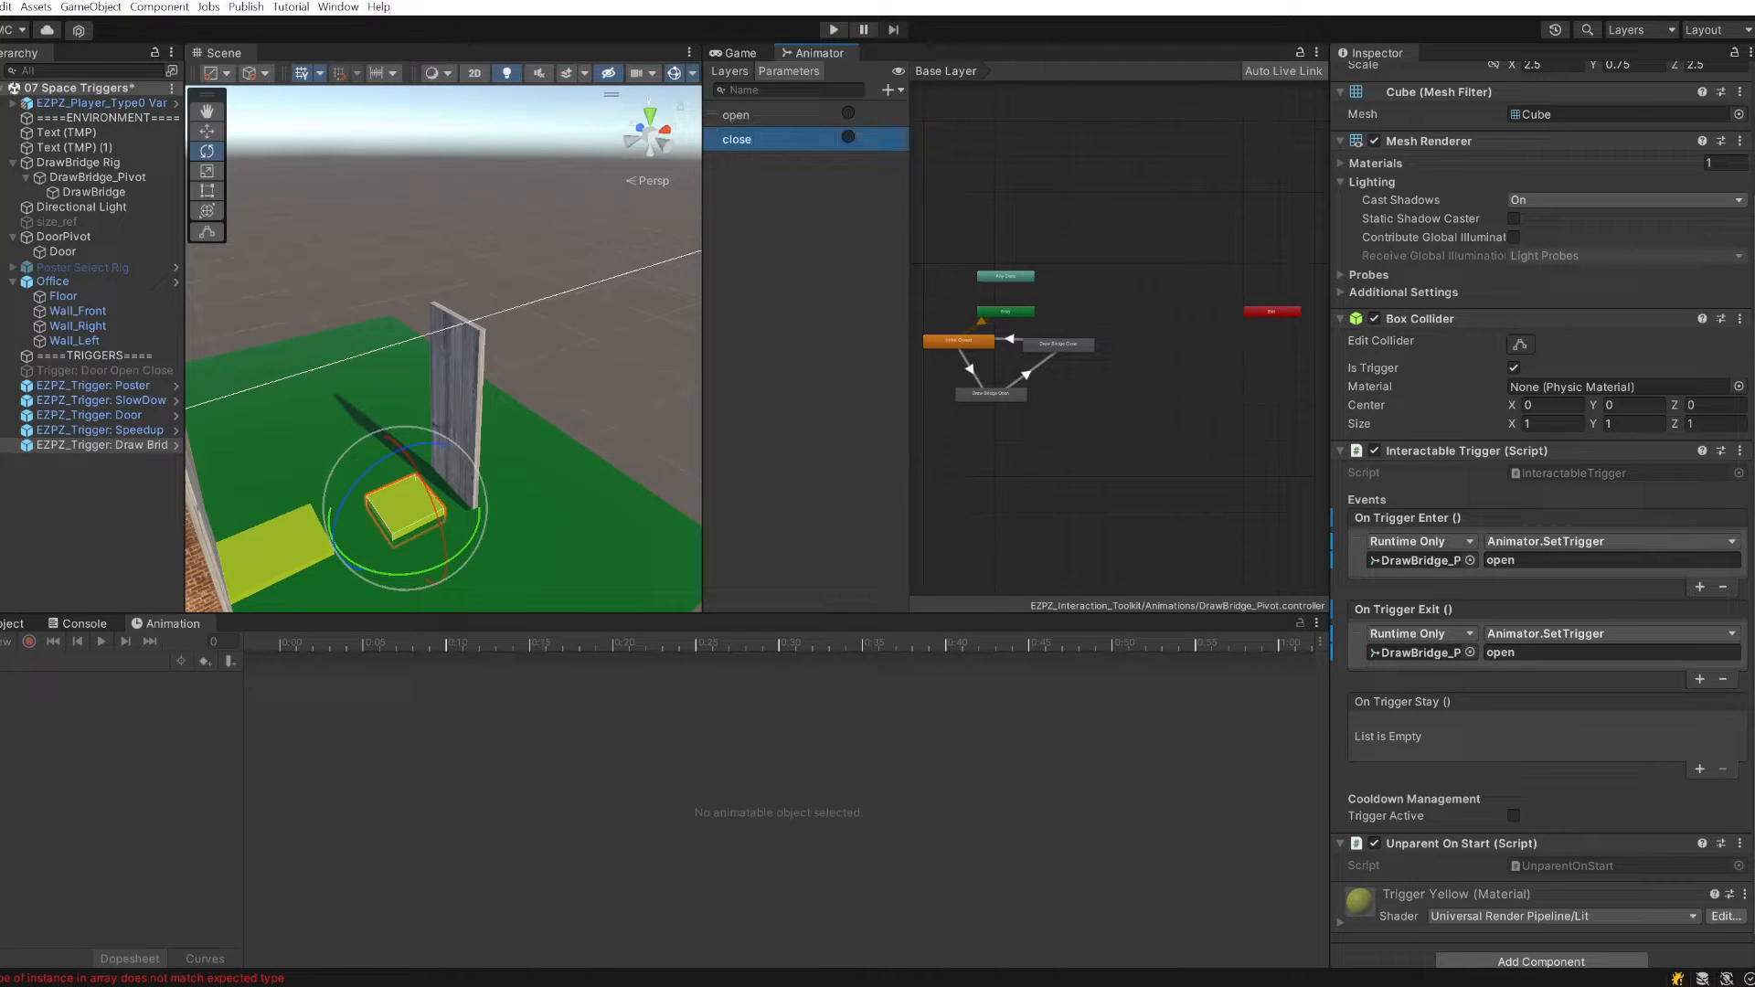
- Change the condition of the transition from Draw Bridge Open to Draw Bridge Close to the close parameter
scroll(1029, 485, up, 5)
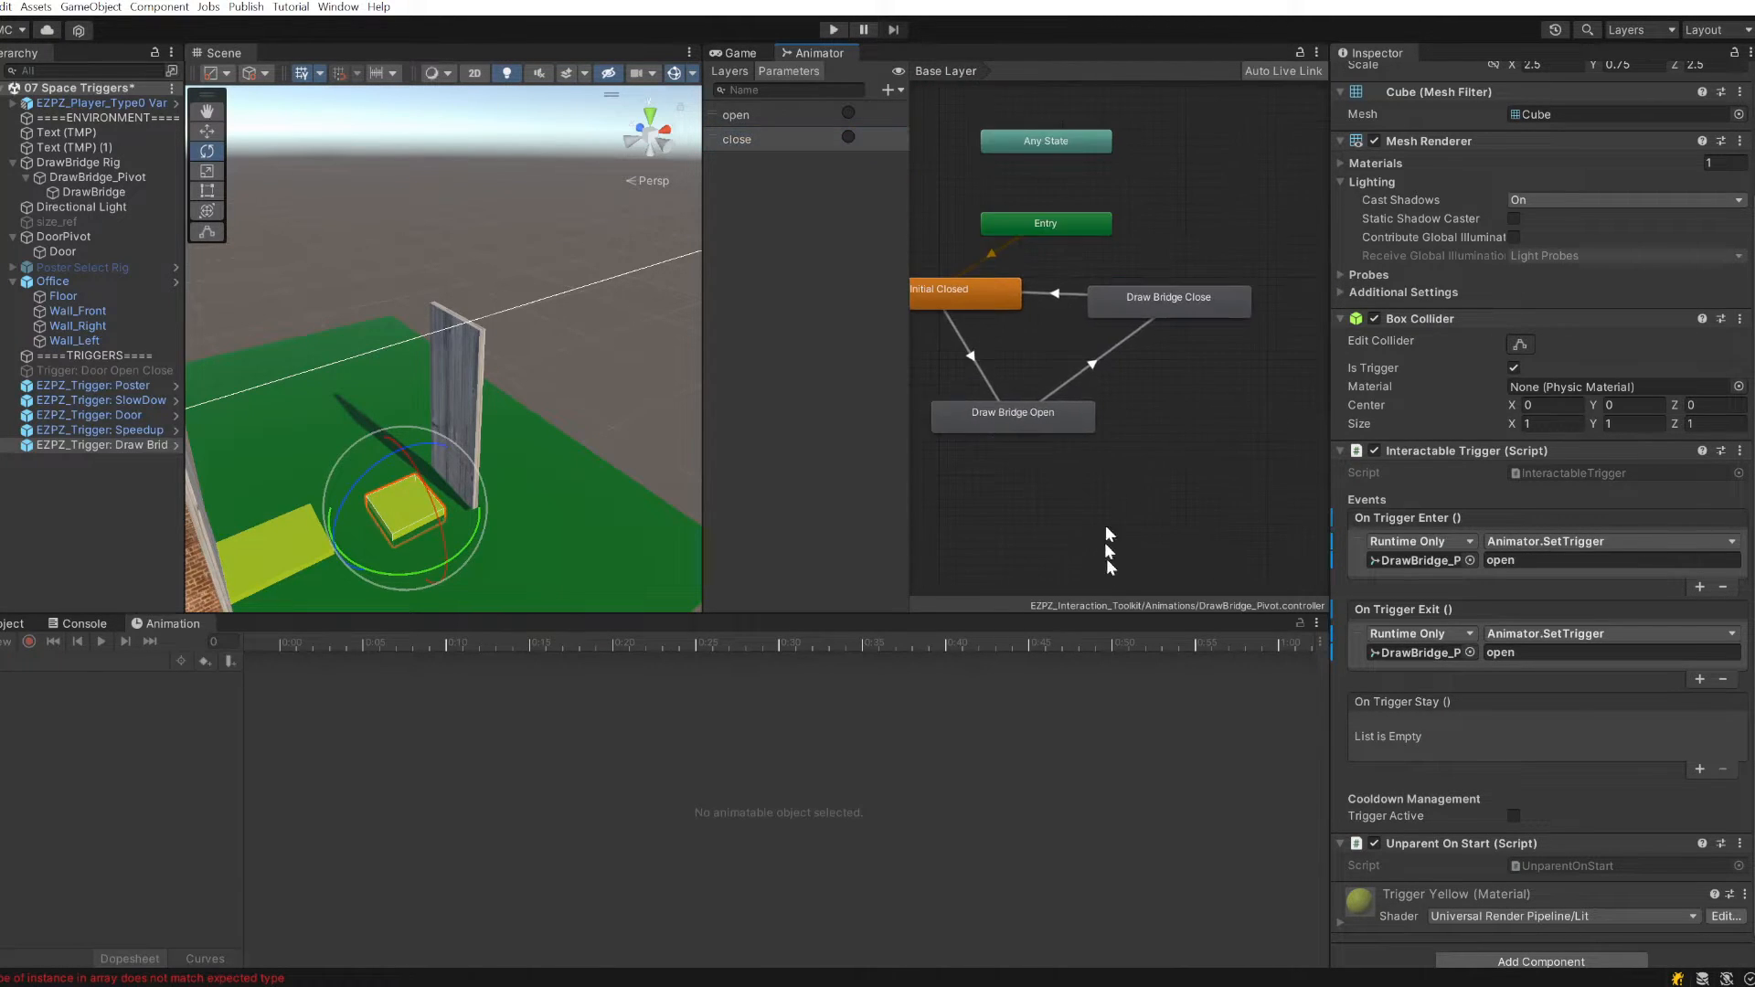
click(1090, 367)
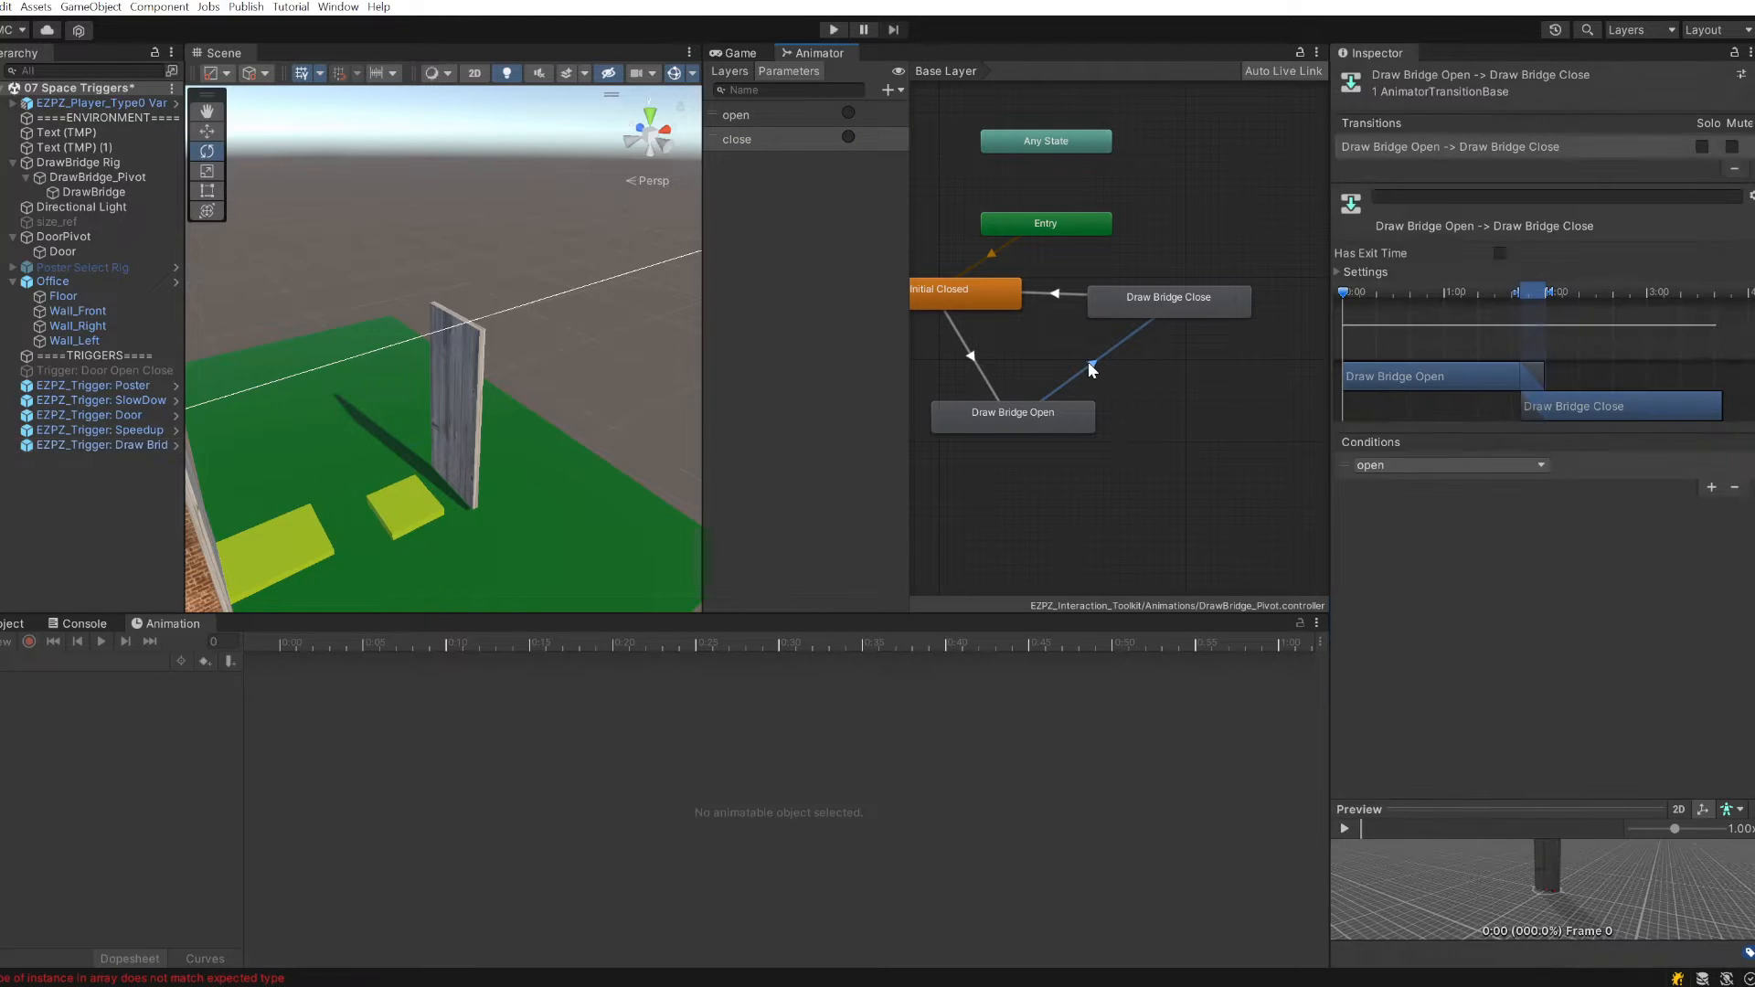
click(1444, 470)
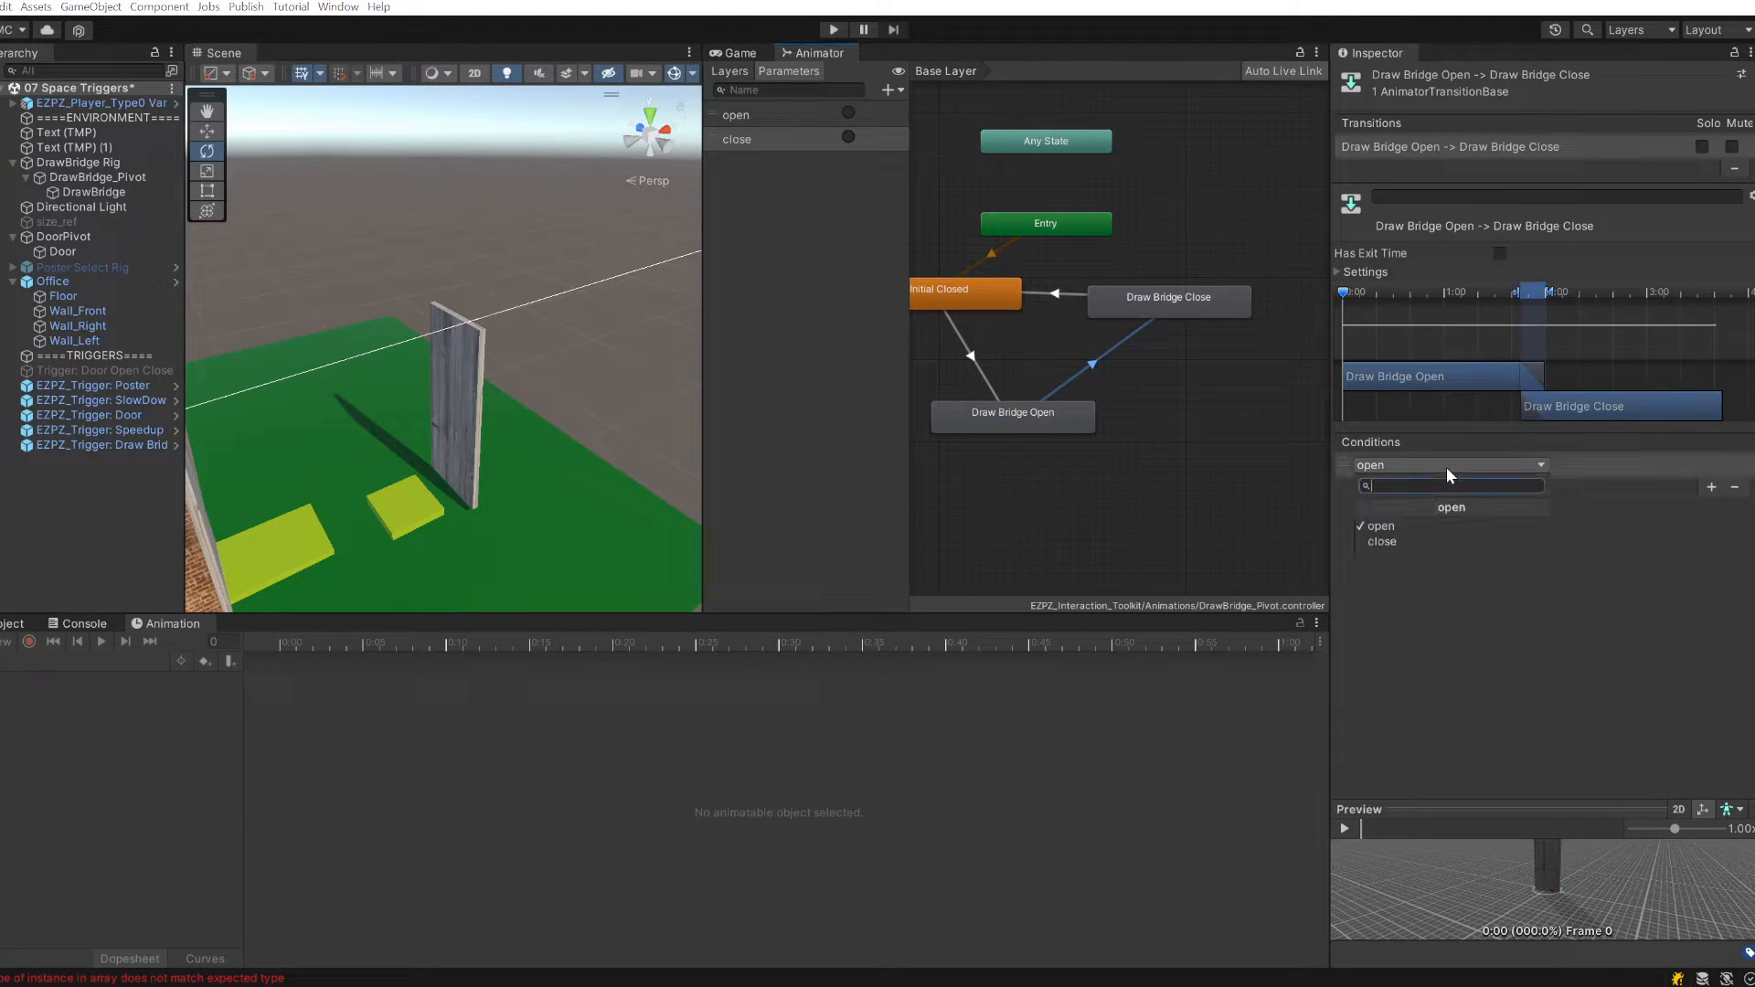
click(1417, 541)
- Set the On Trigger Exit parameter of EZPZ_Trigger: Draw Bridge to close and save the scene
click(398, 509)
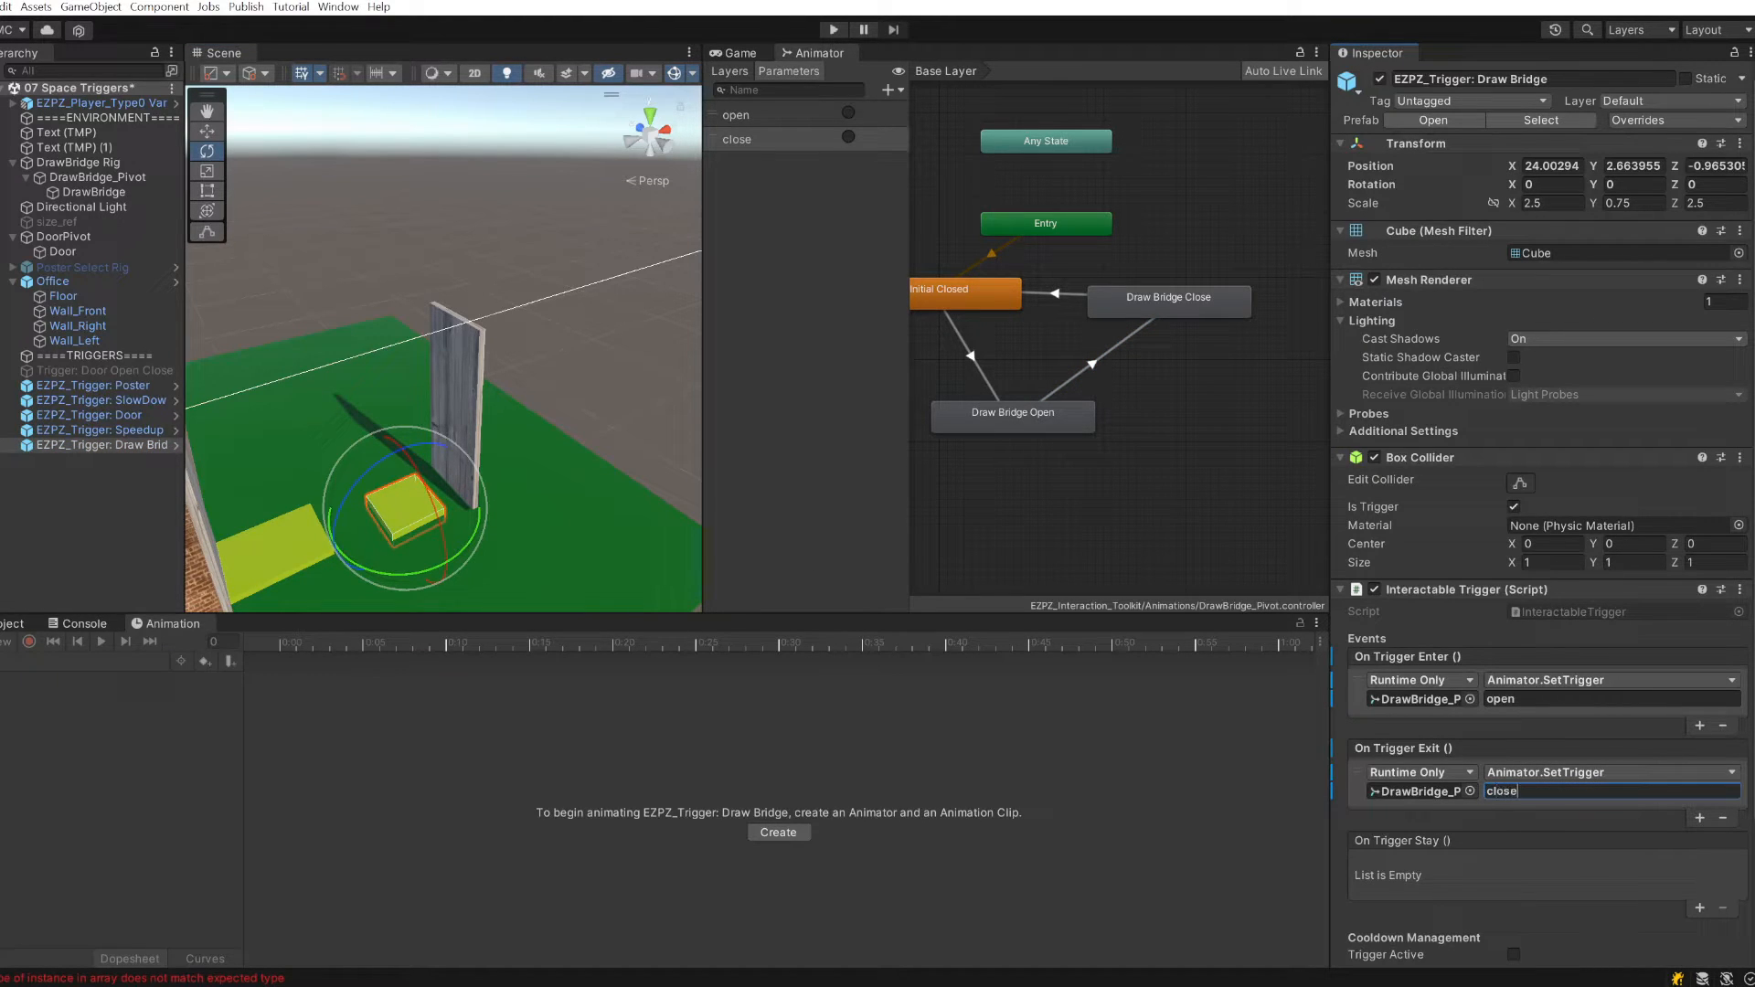
click(788, 338)
key(ctrl+s)
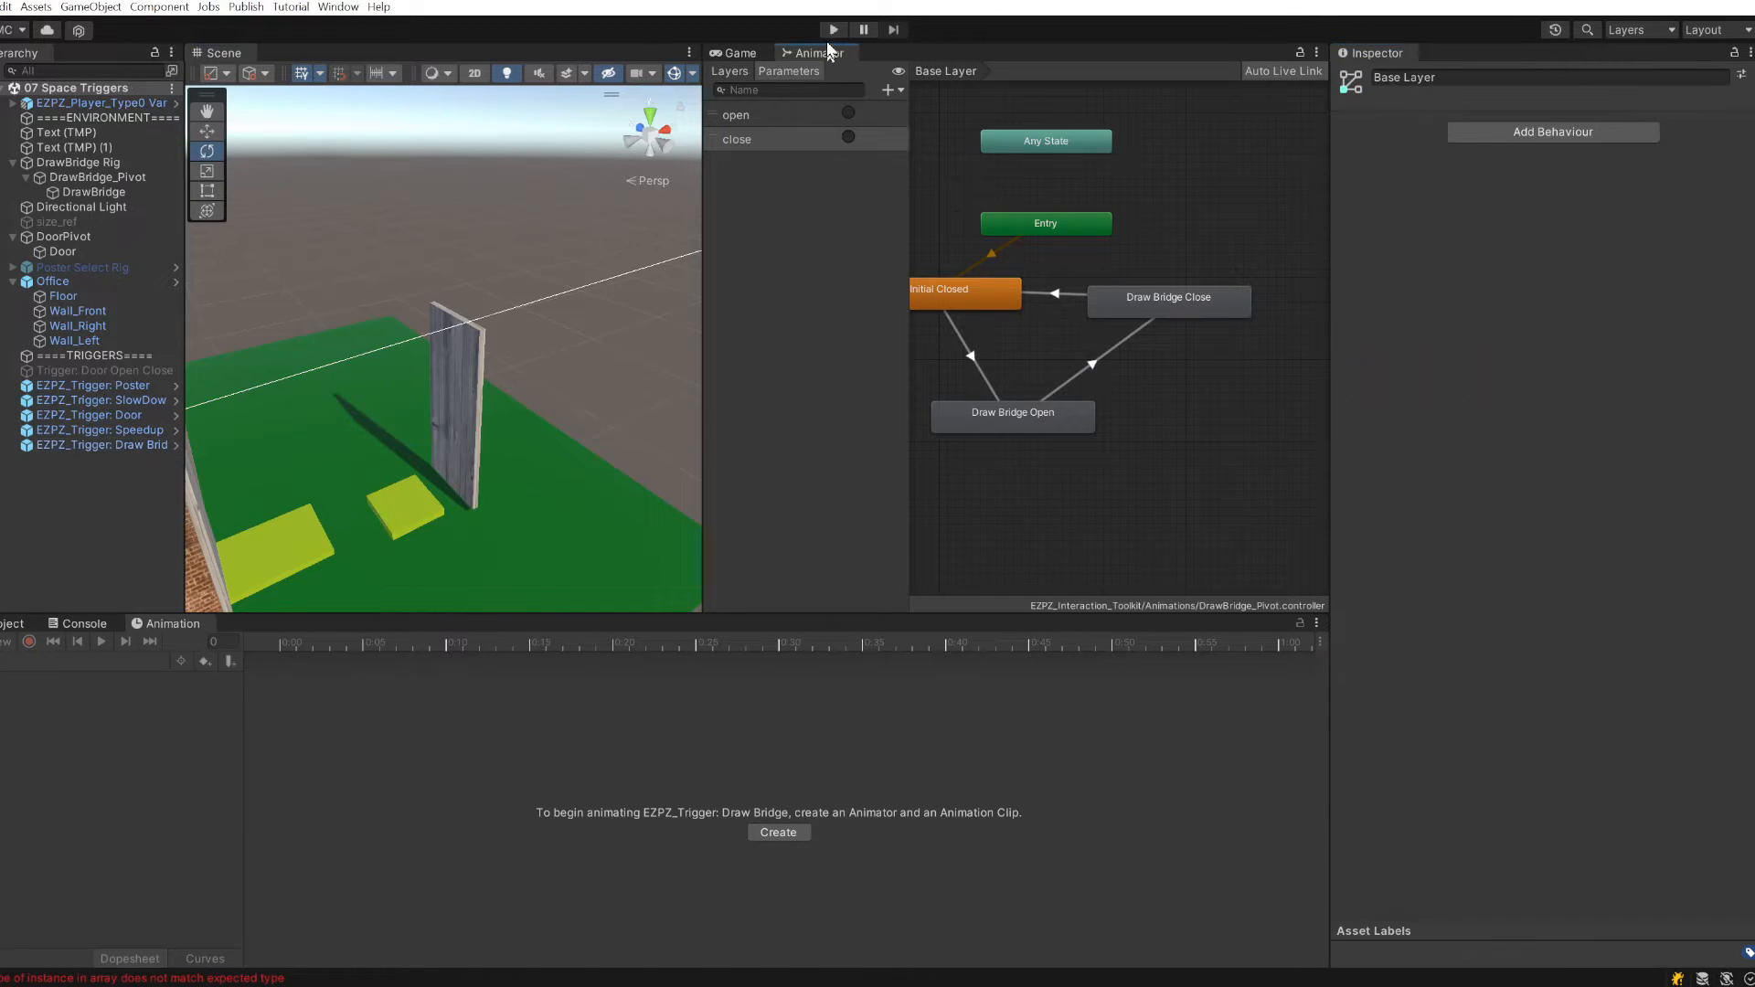
- Enter play mode and walk the player through the office door onto the drawbridge trigger
click(833, 30)
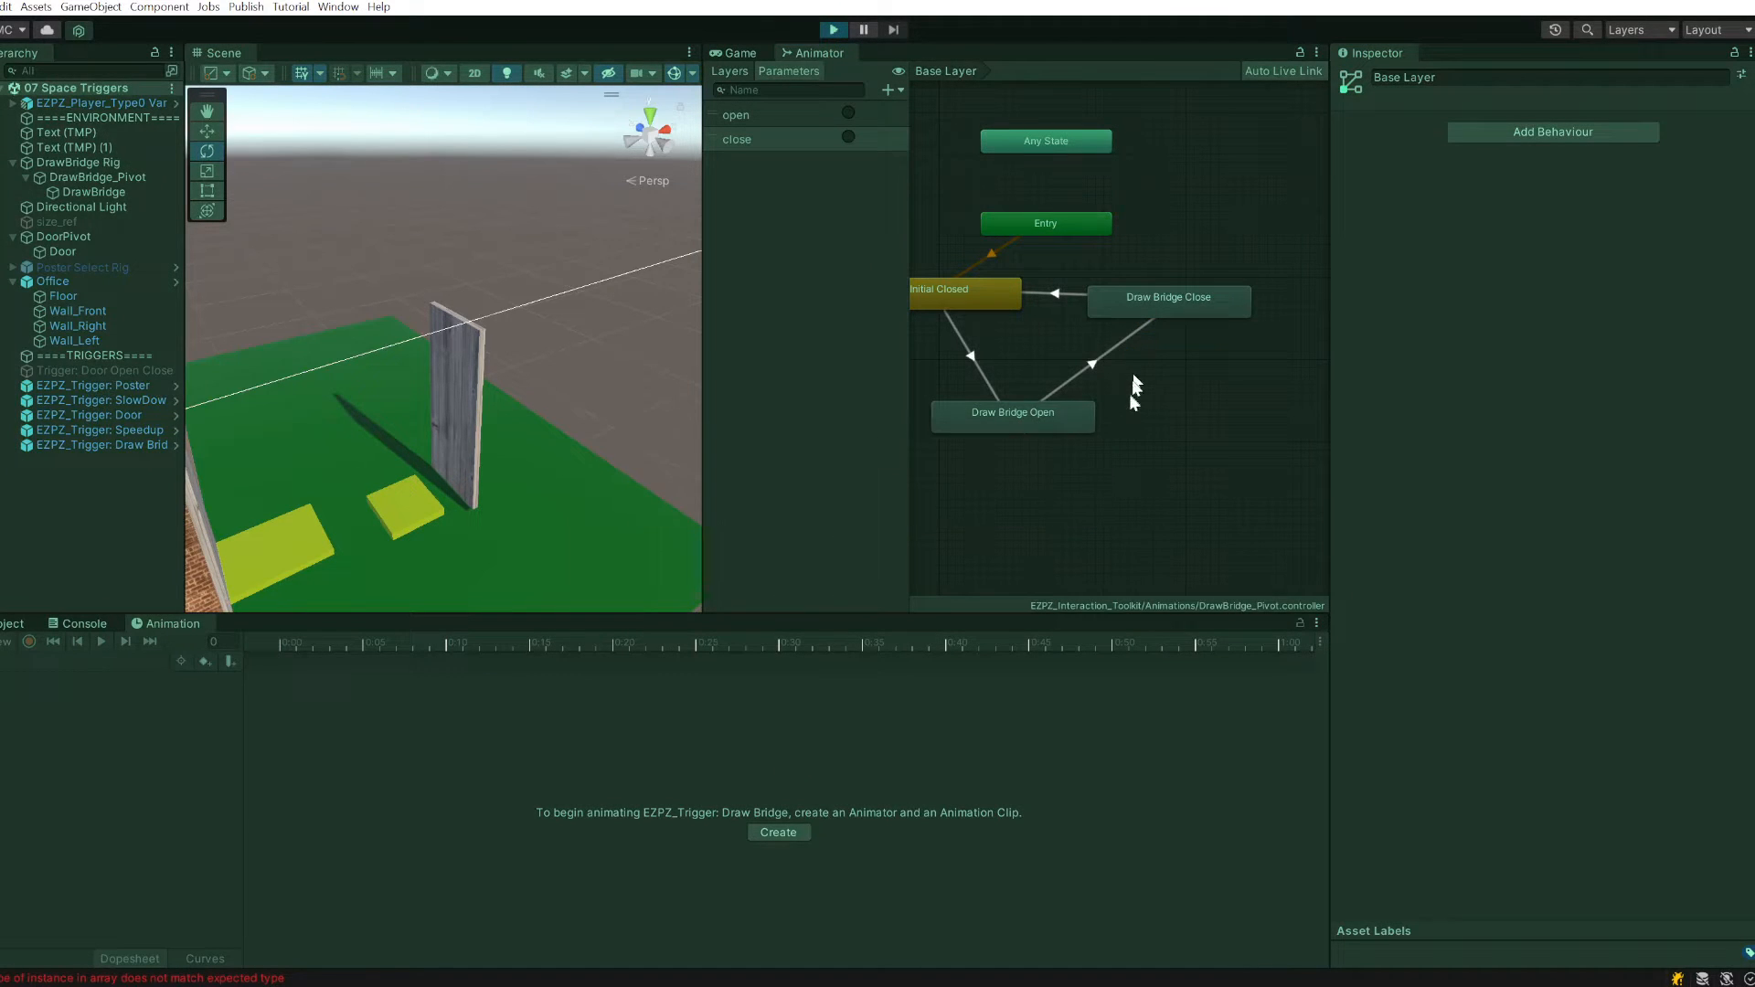
key(w)
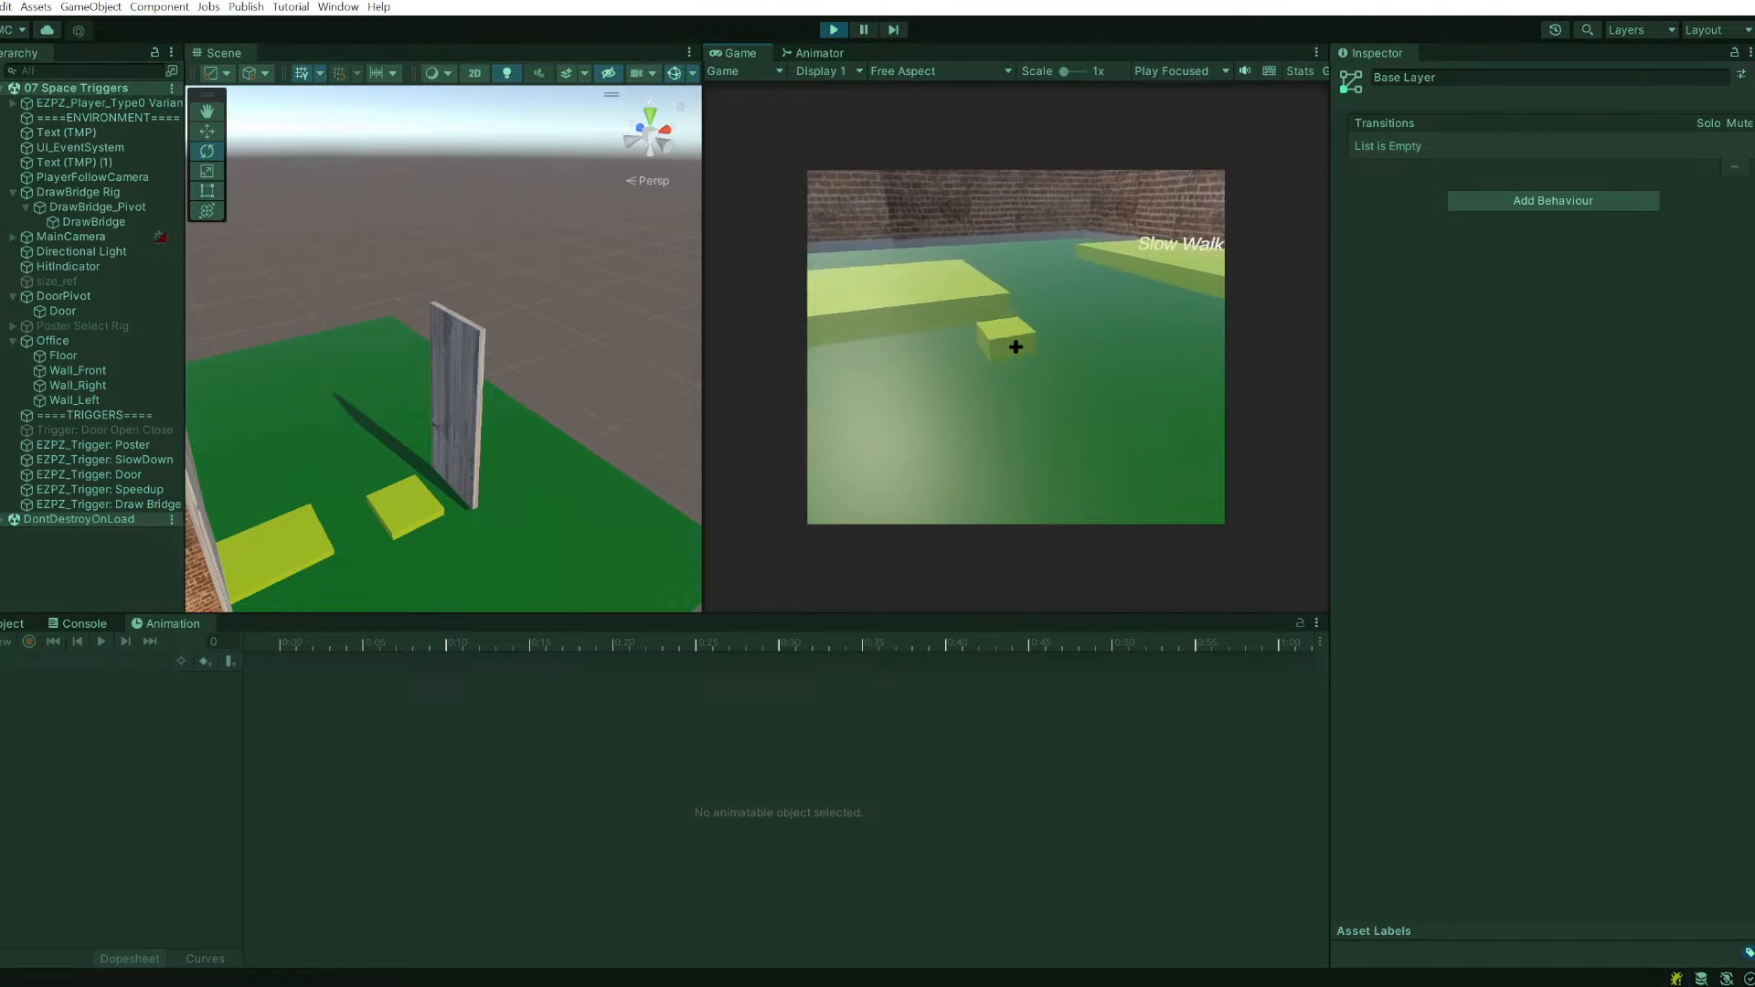
key(w)
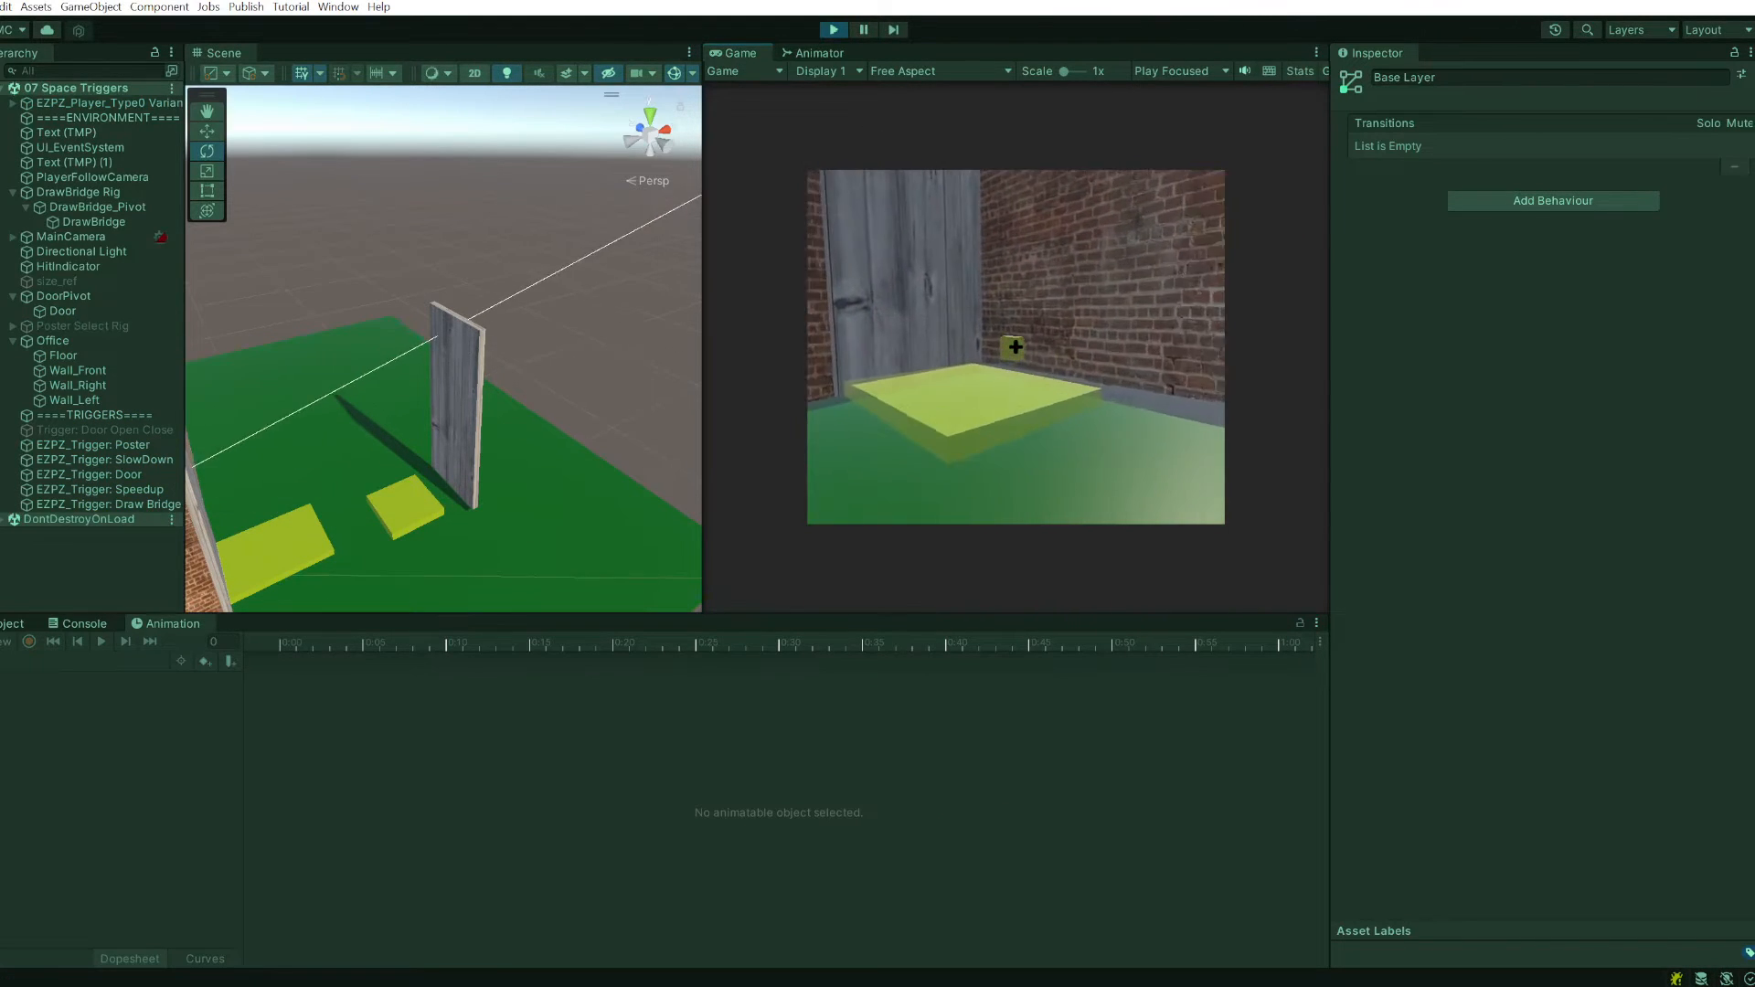
key(w)
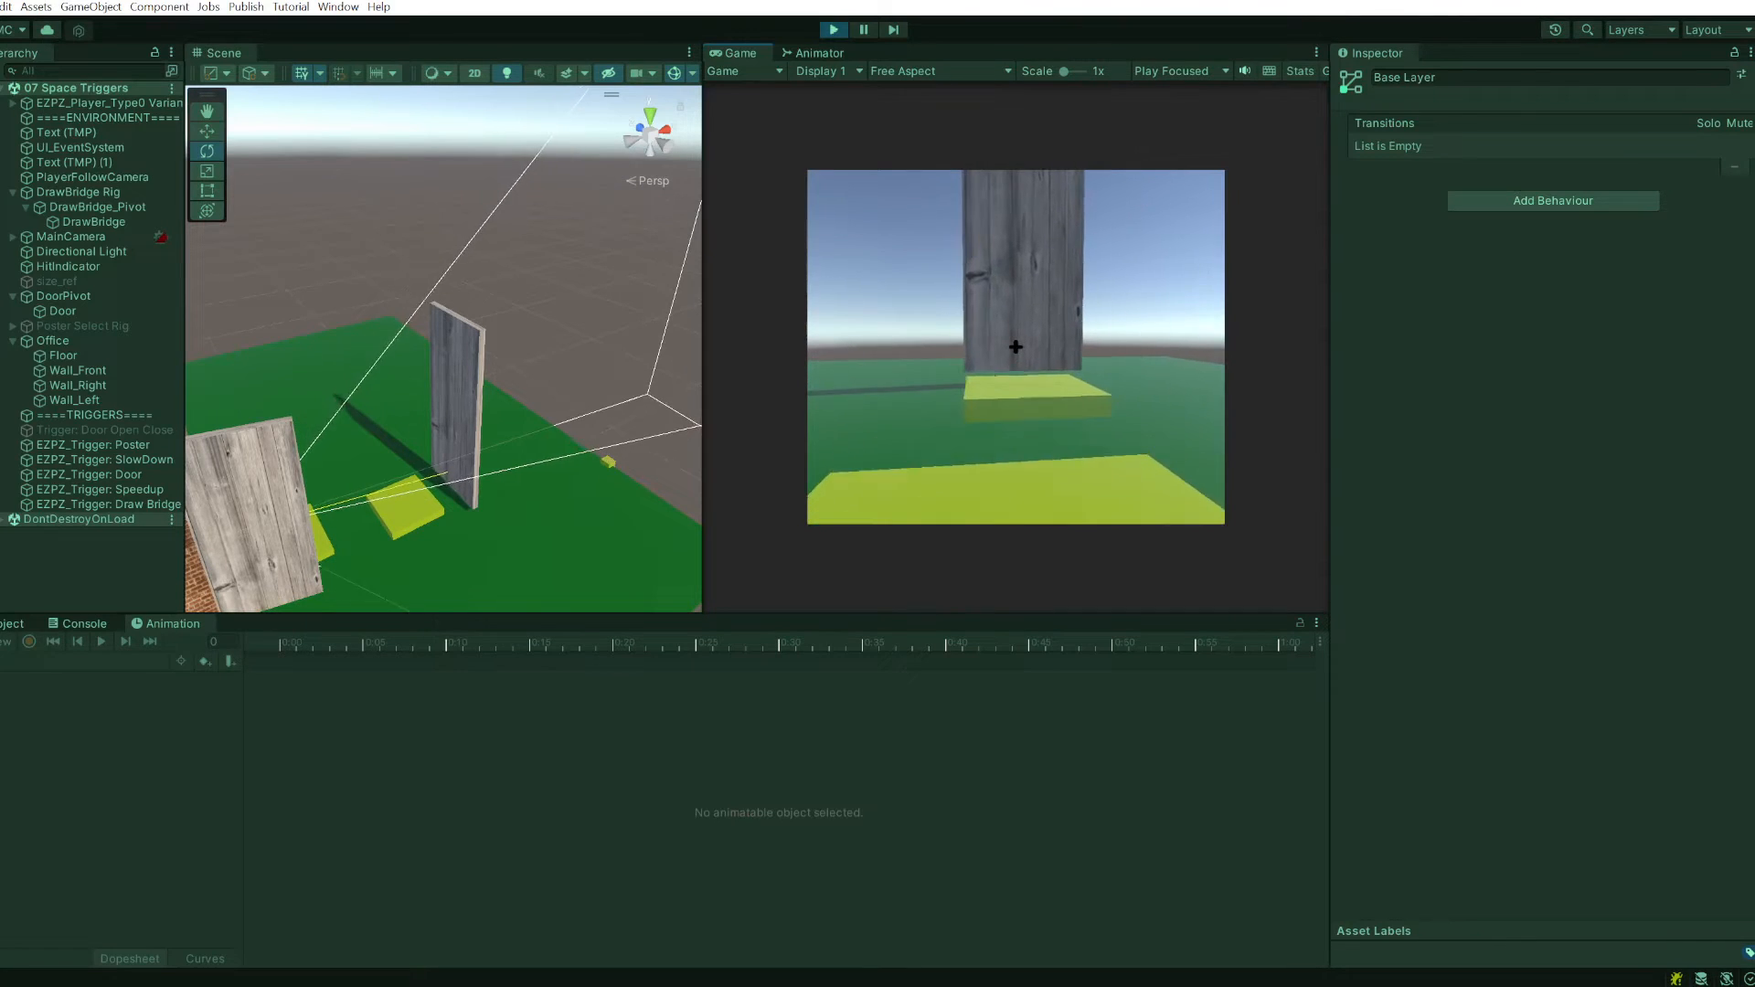
key(w)
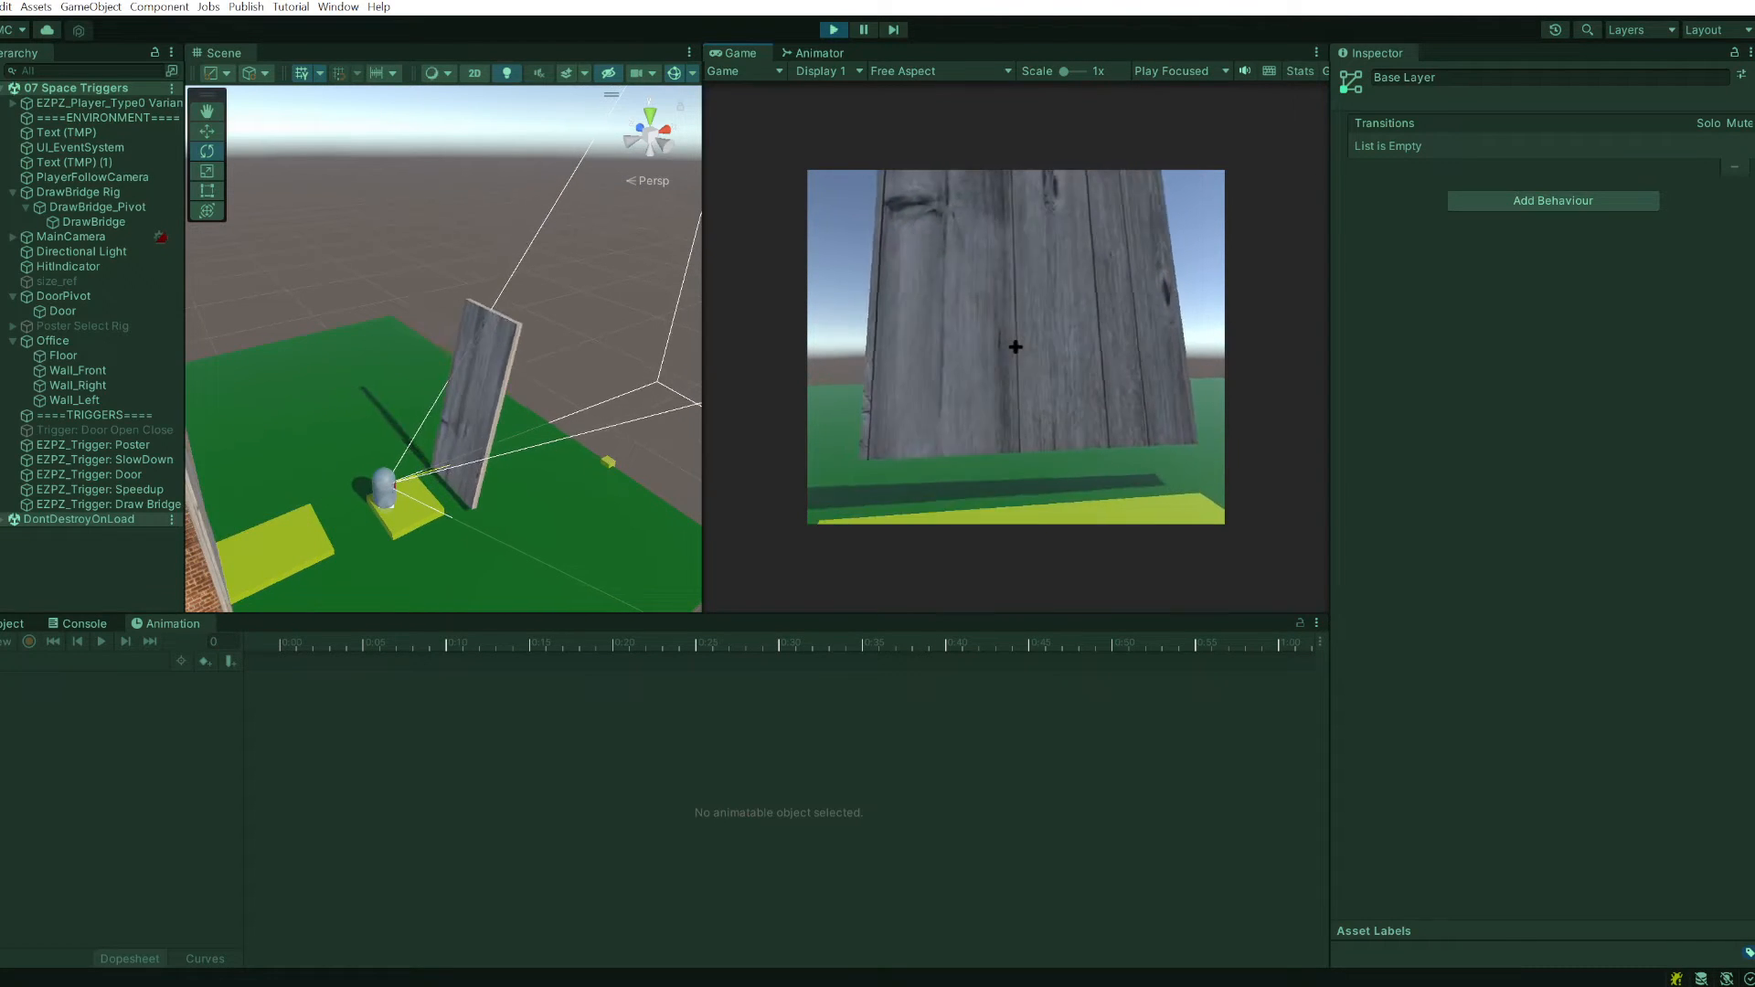
- Test the open and close triggers by moving the player off and onto the drawbridge trigger, and return to the Animator in edit mode
key(s)
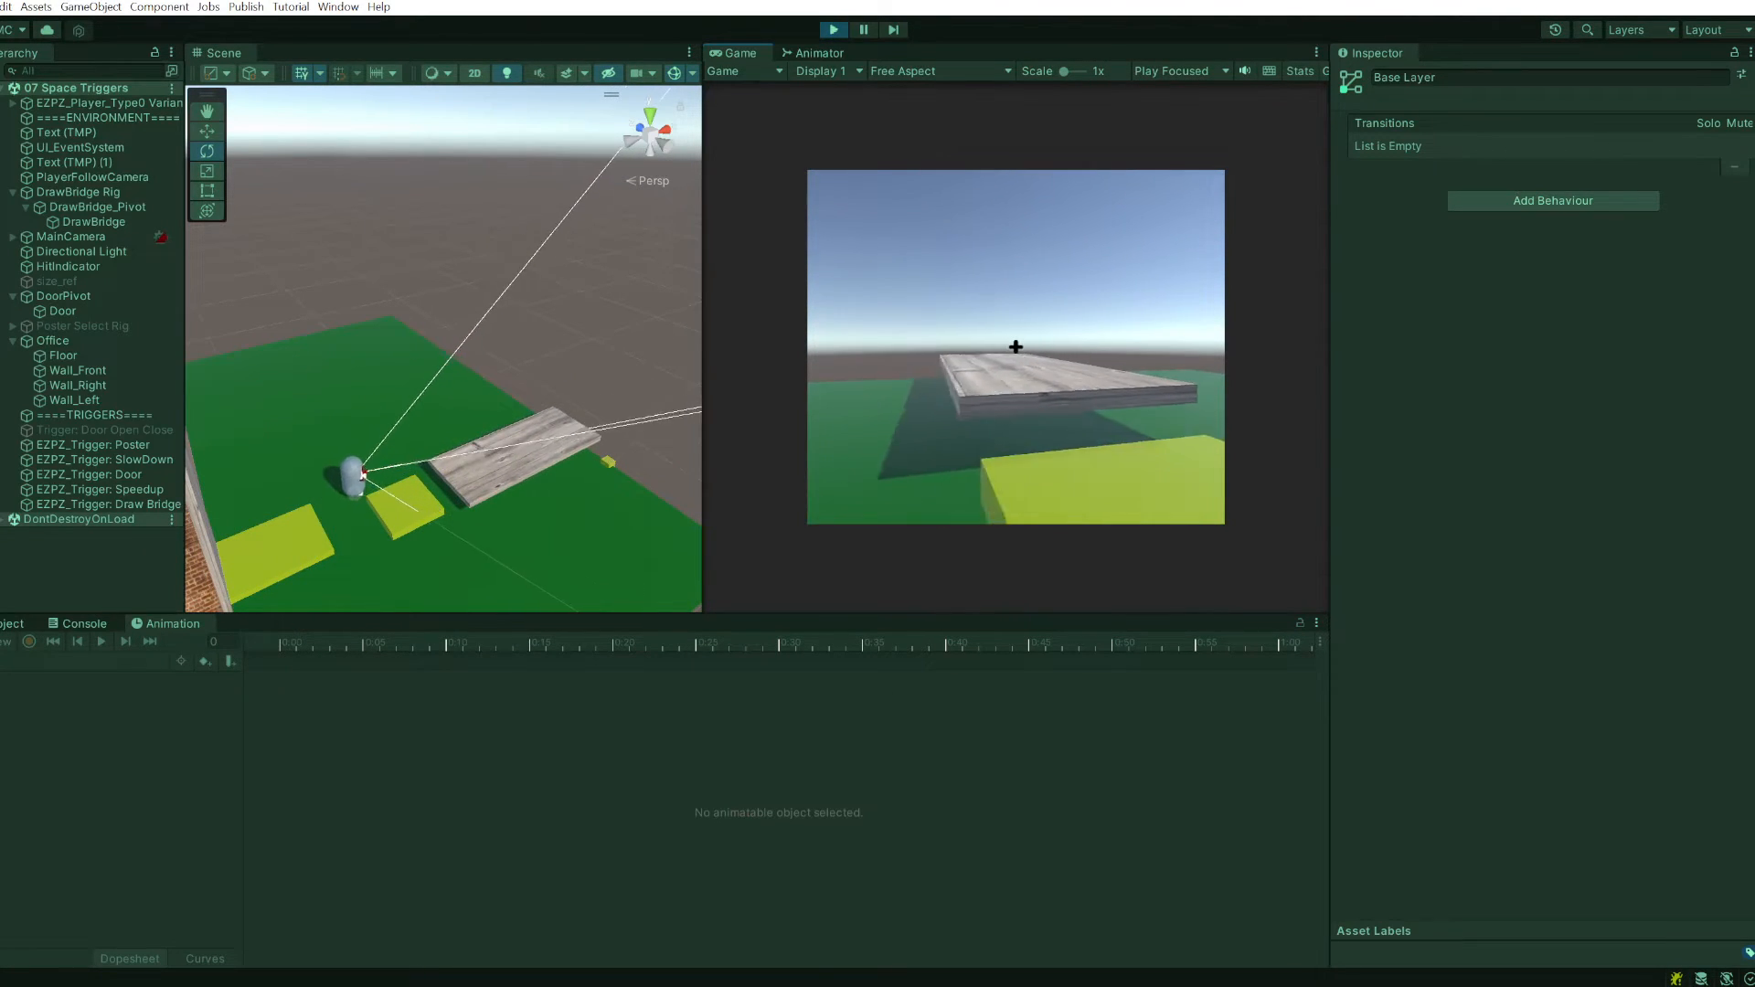
key(w)
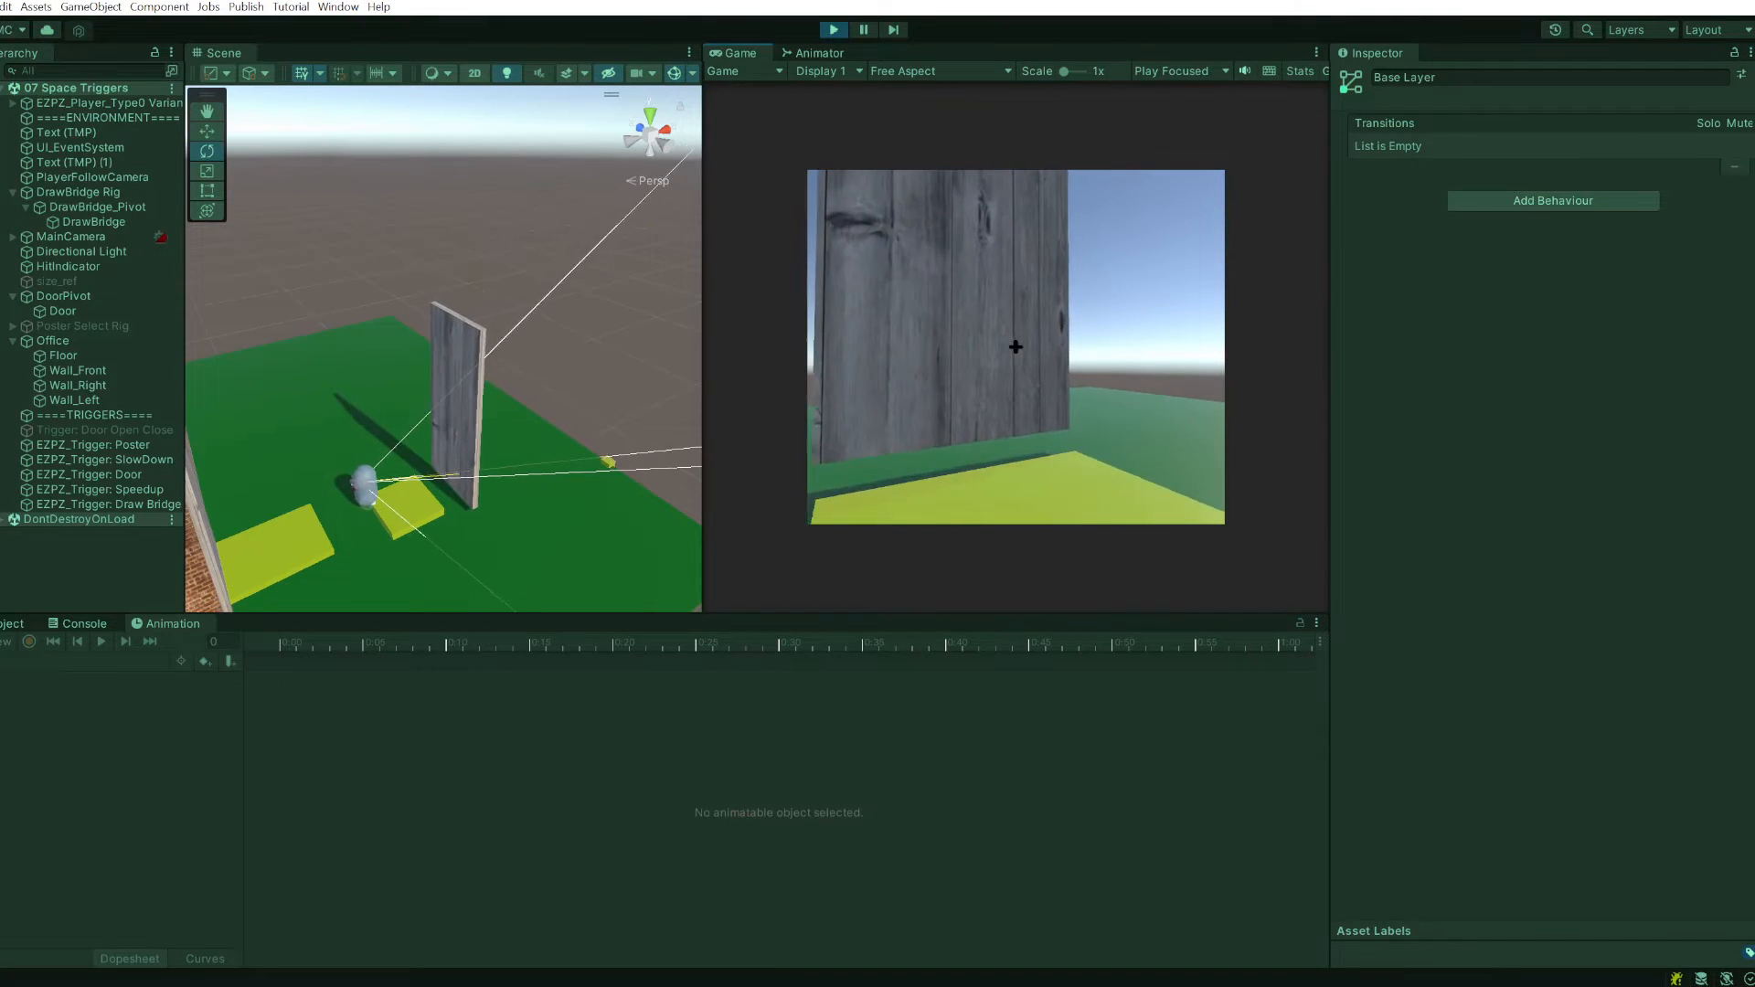
key(s)
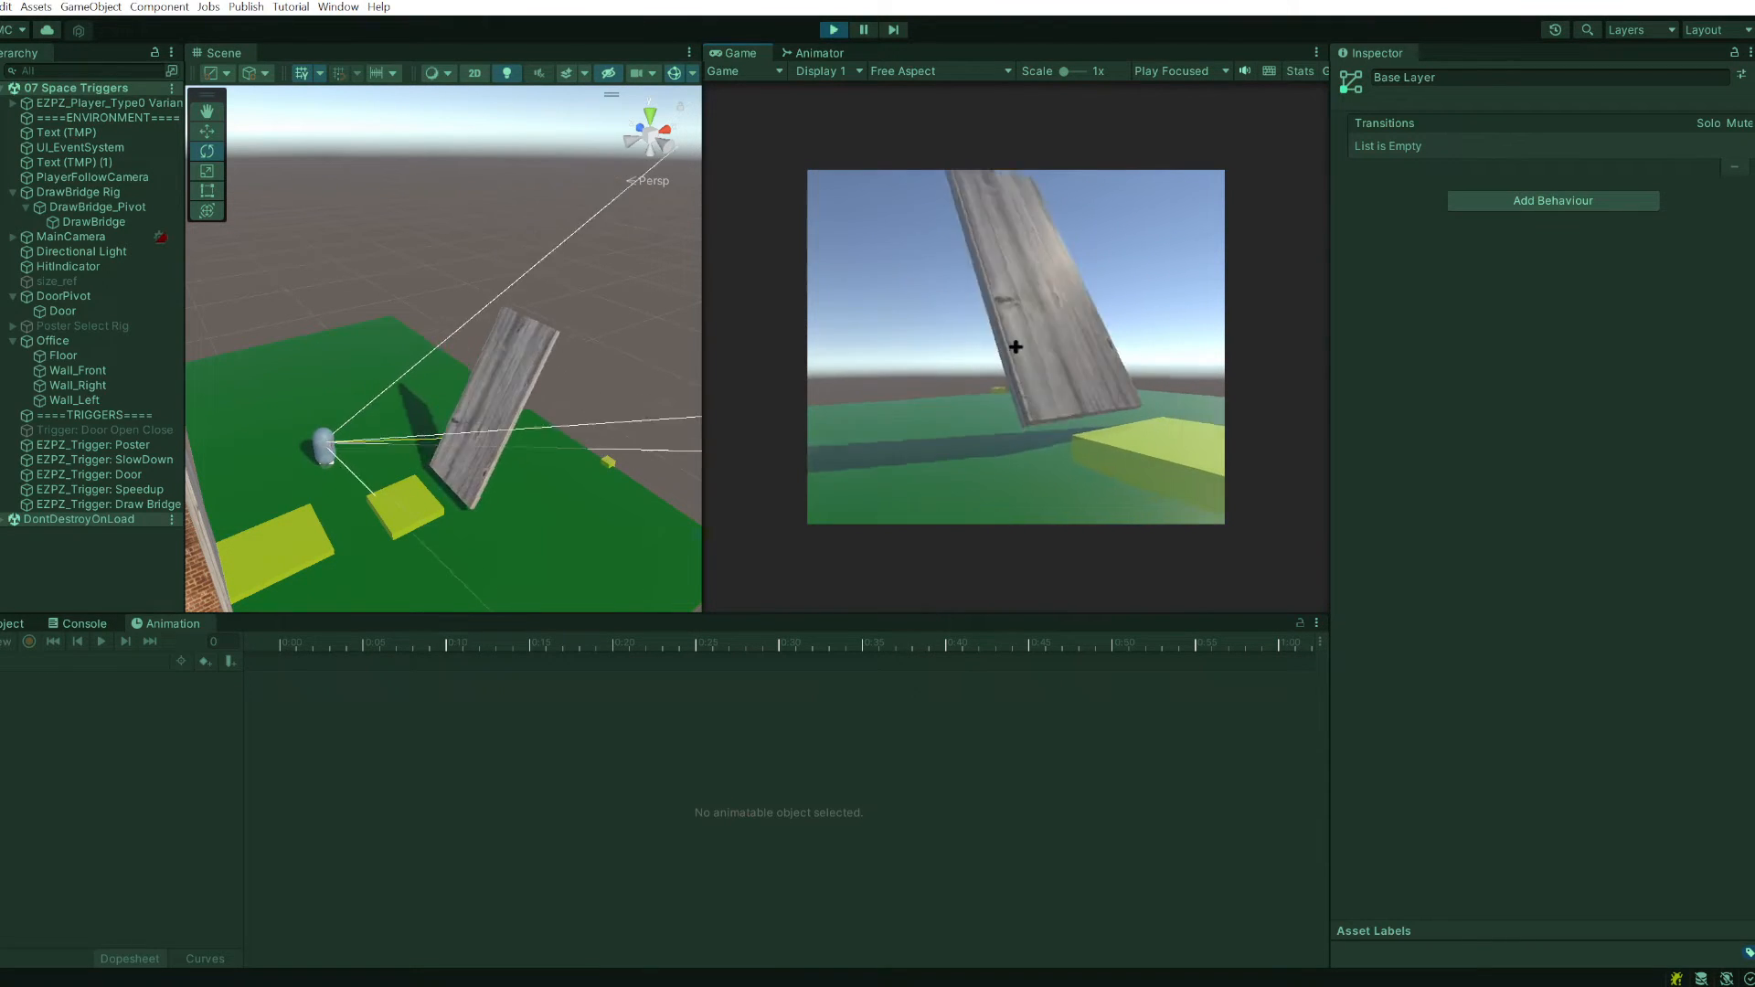
key(a)
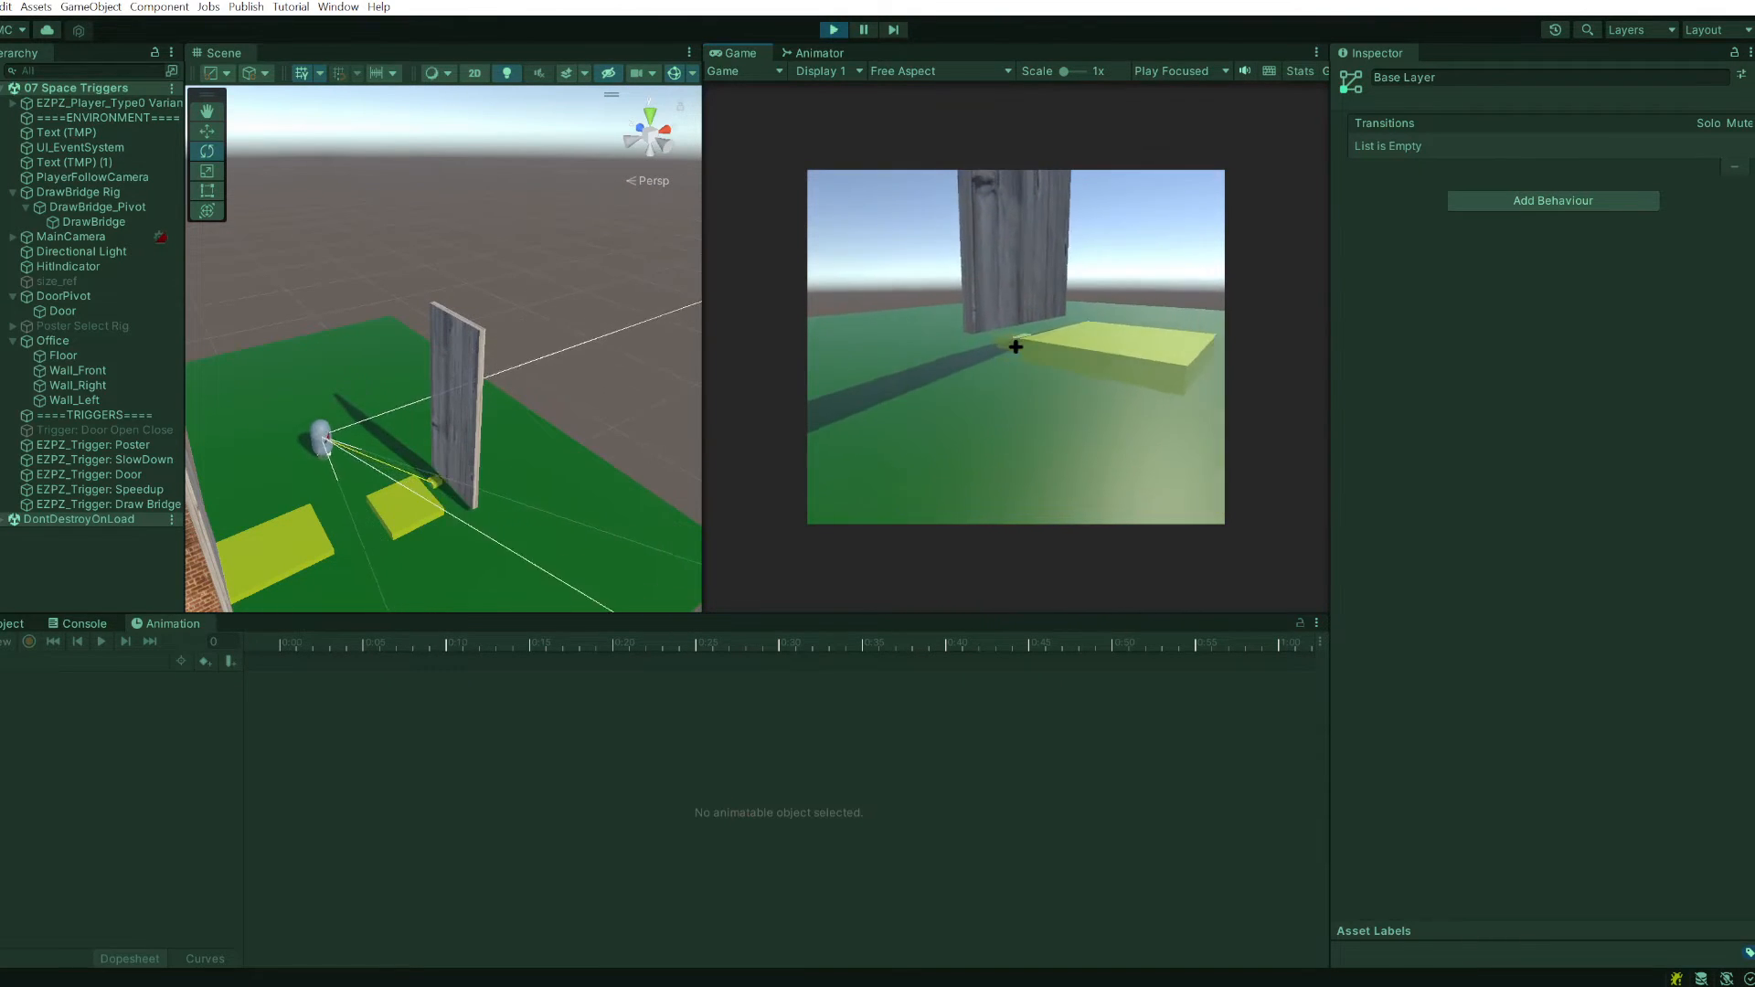
key(d)
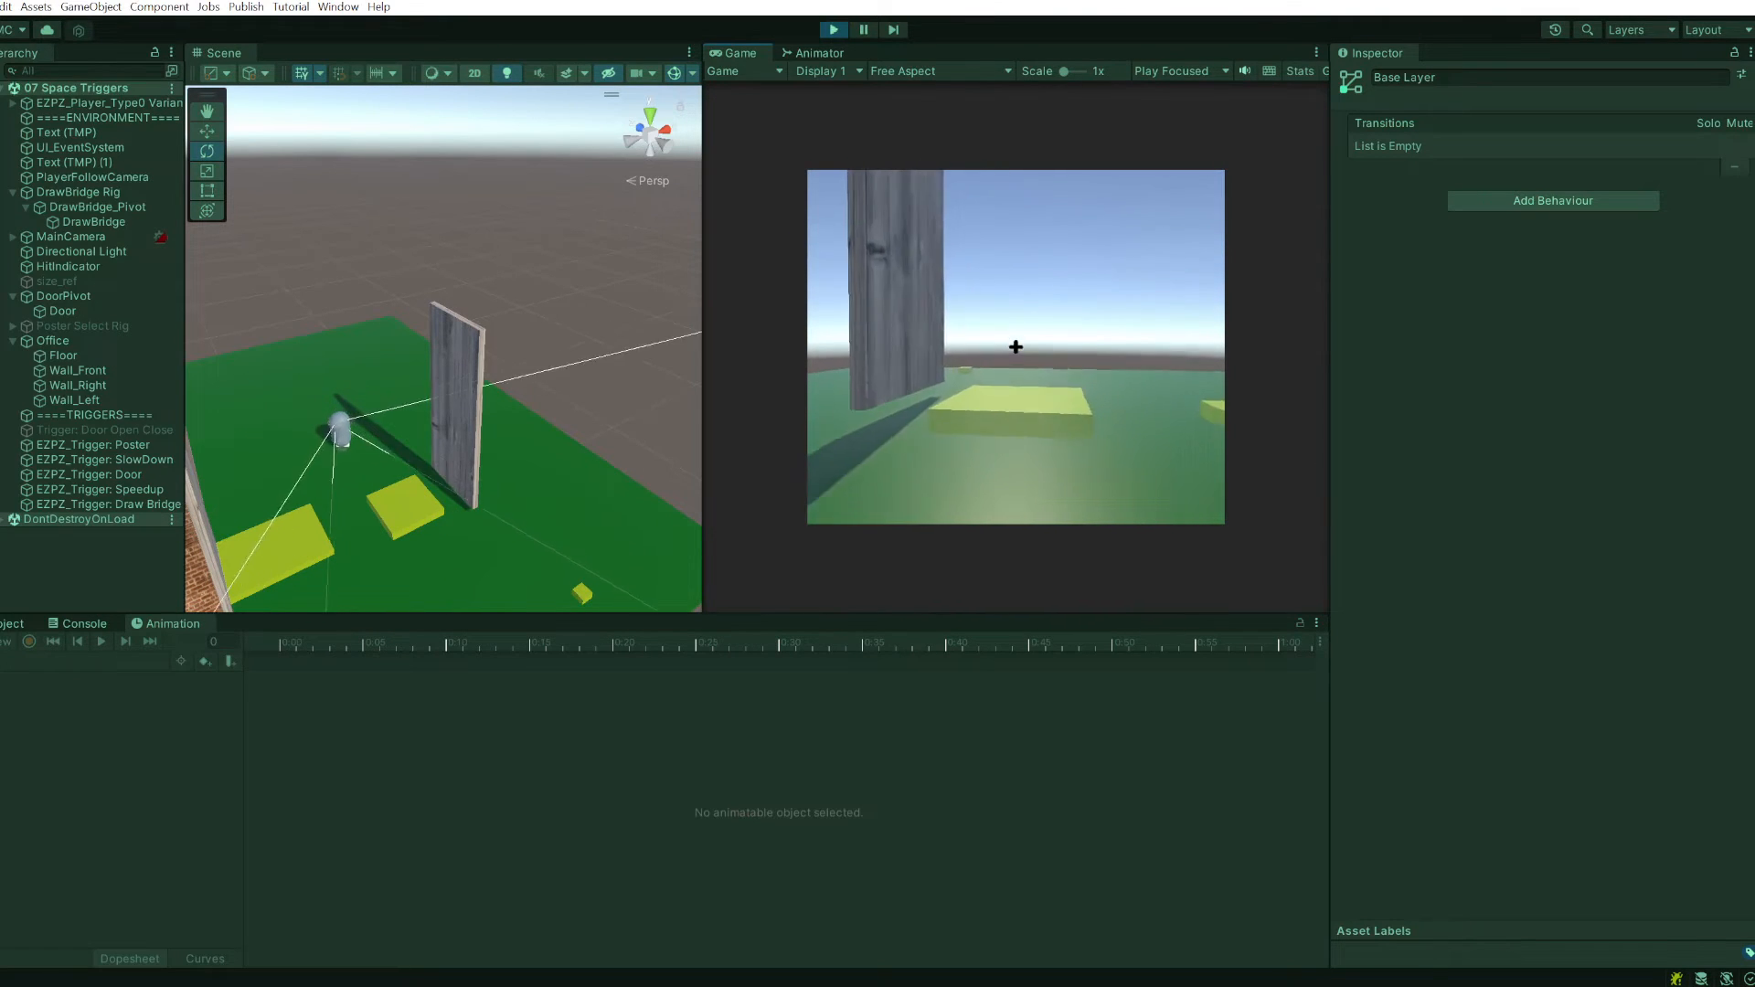
key(s)
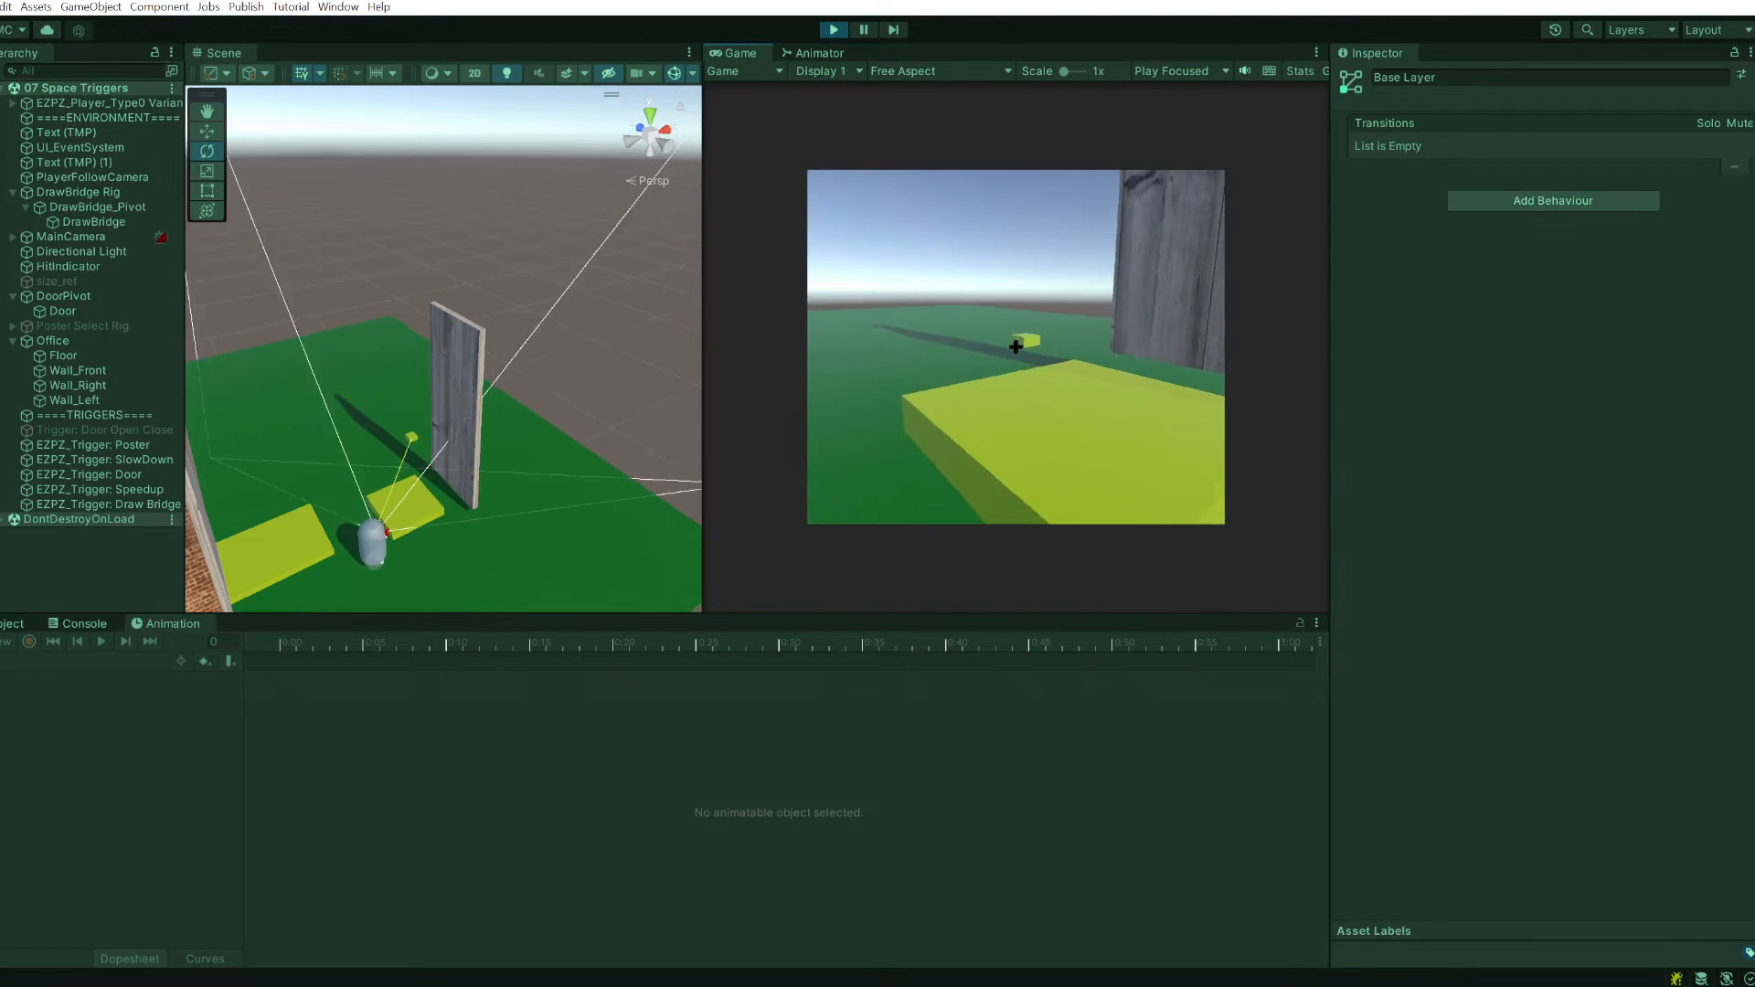
click(832, 31)
click(823, 53)
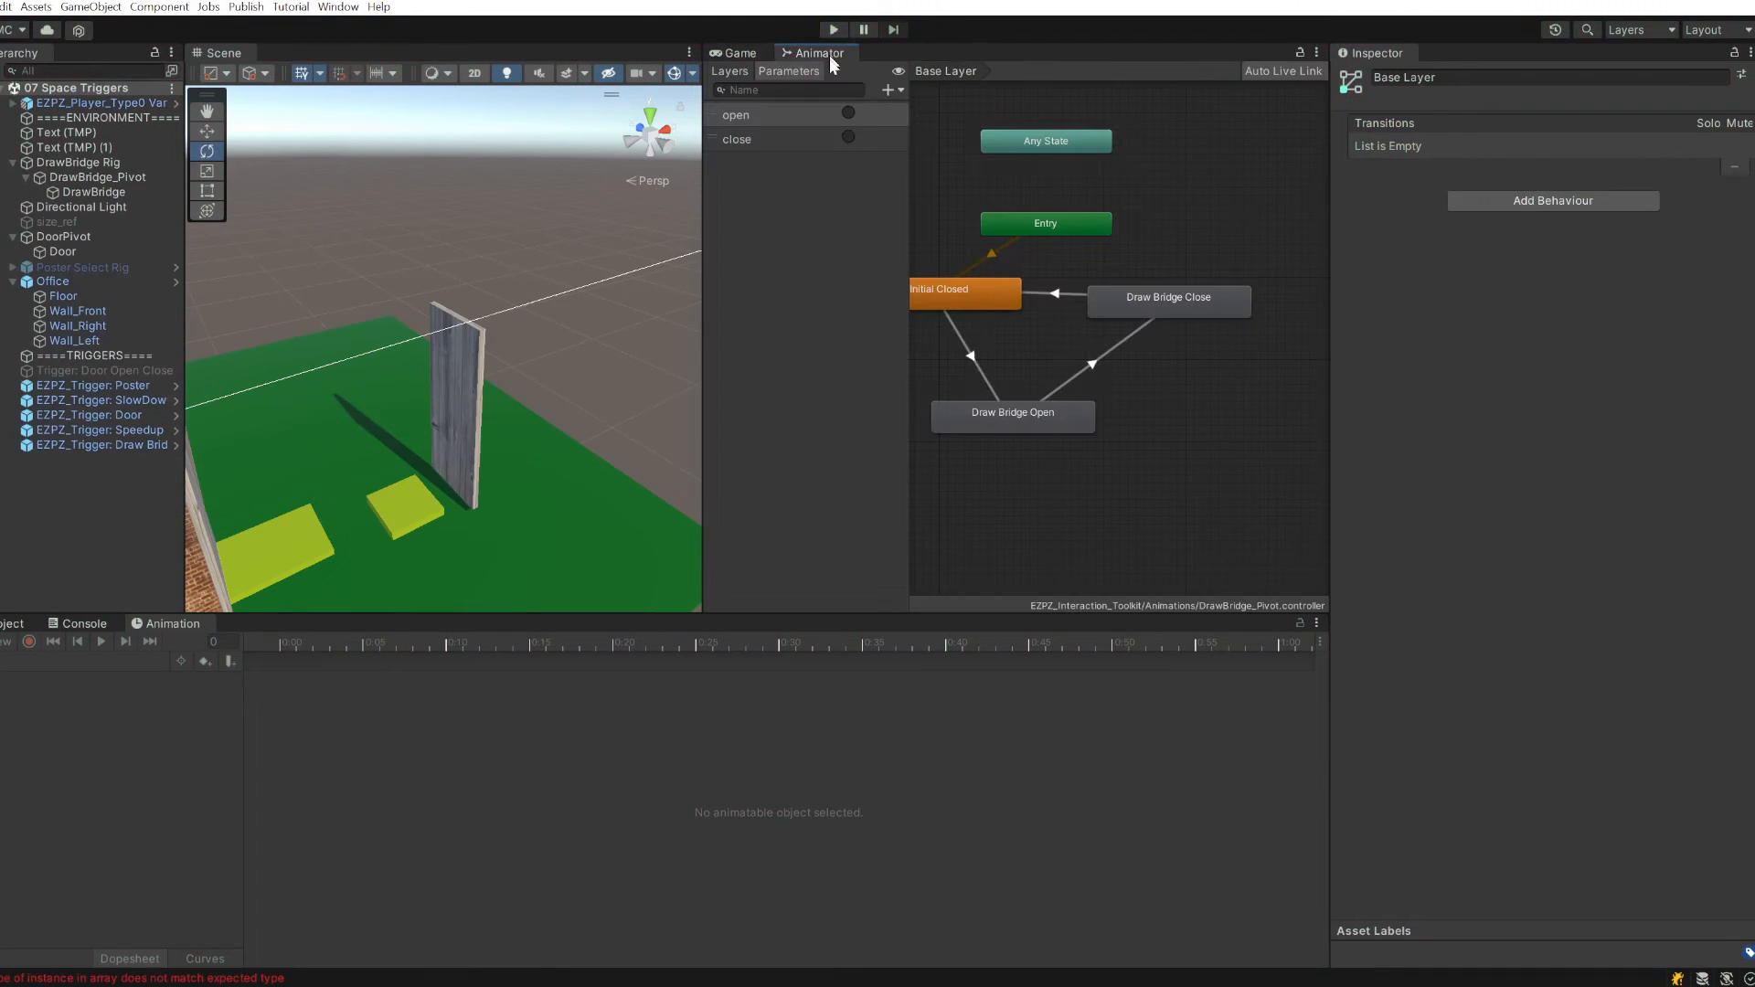
scroll(420, 397, up, 5)
scroll(420, 398, down, 3)
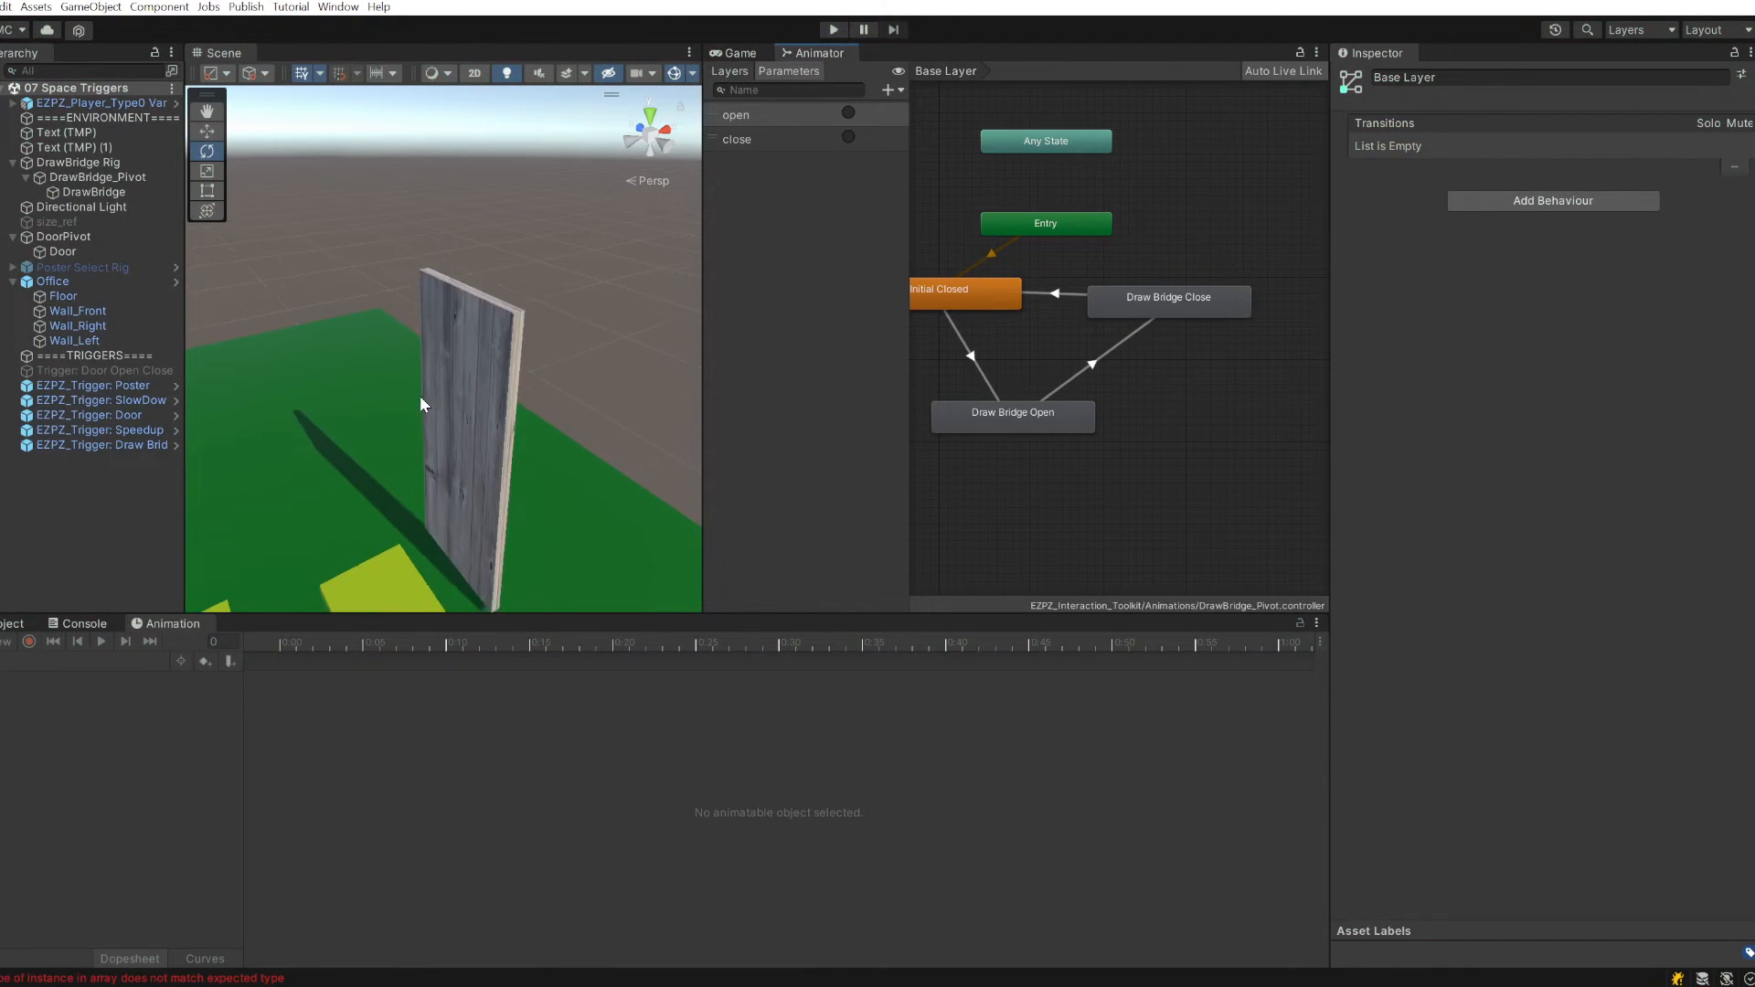